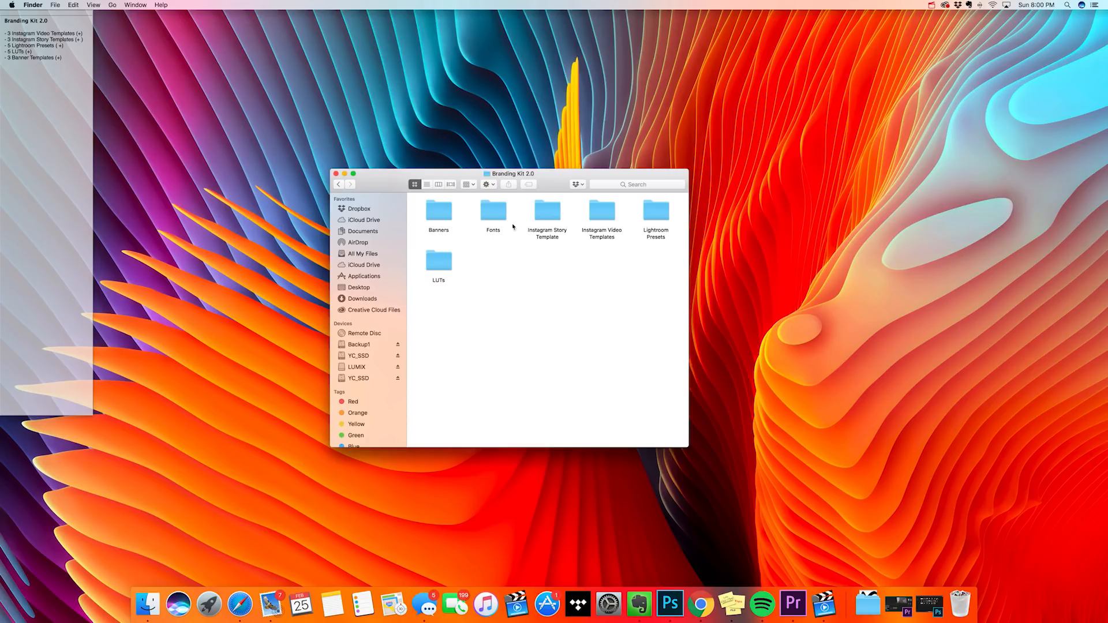
Open all seven font files from the Branding Kit 2.0 Fonts folder in Font Book
double_click(494, 211)
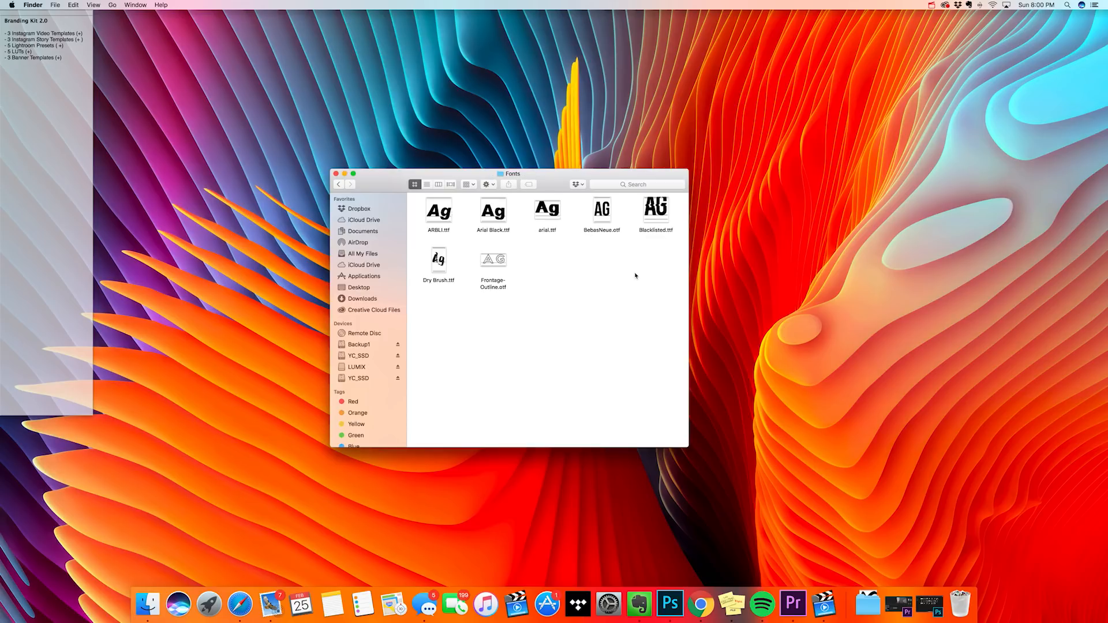
left_click_drag(656, 360, 421, 196)
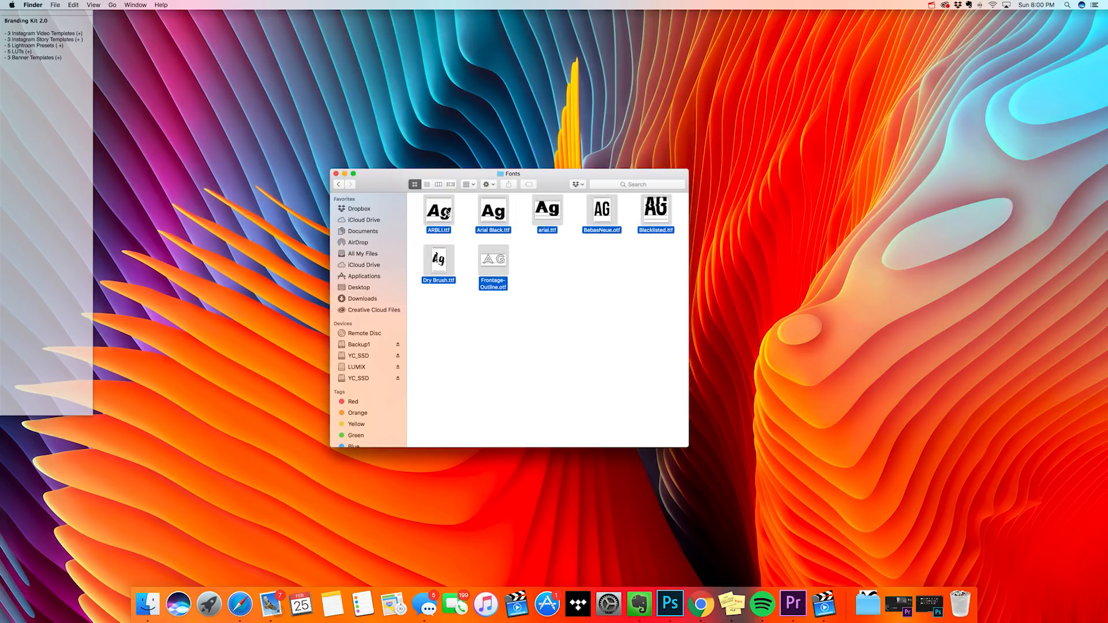
key("super+o")
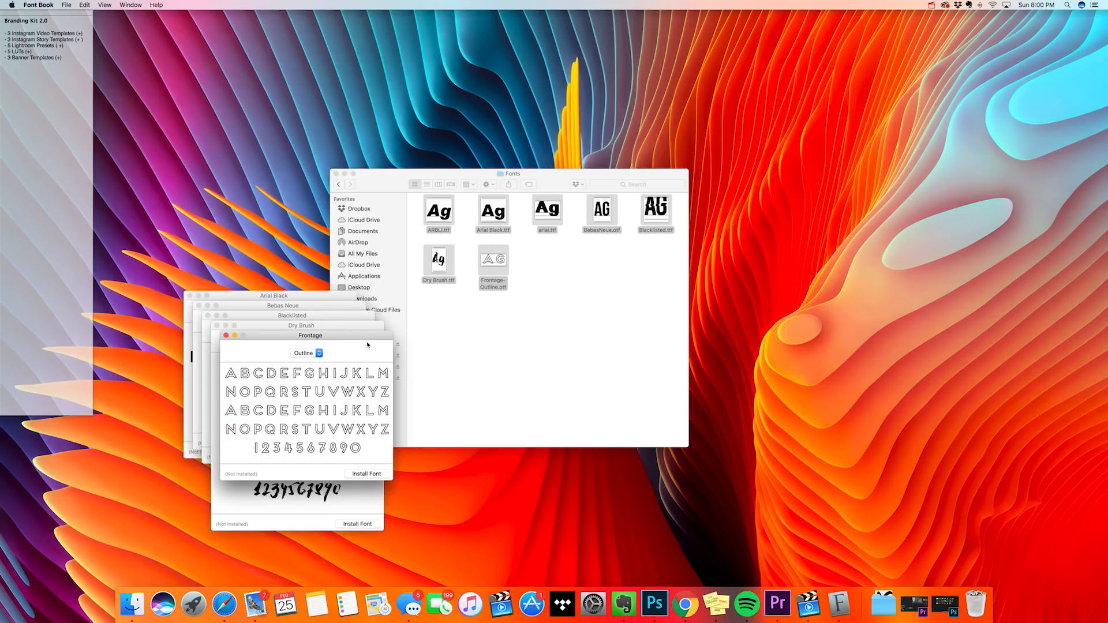
Install the Frontage Outline font, including Frontage-Outline.otf in the validation despite its minor problem
left_click_drag(295, 338, 306, 317)
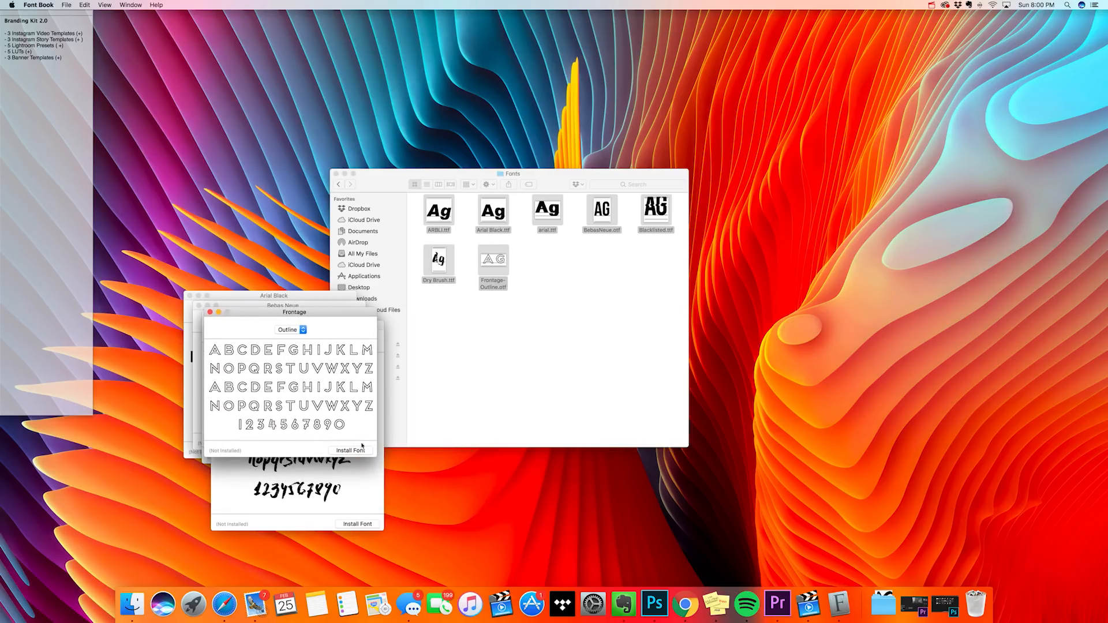
left_click(351, 449)
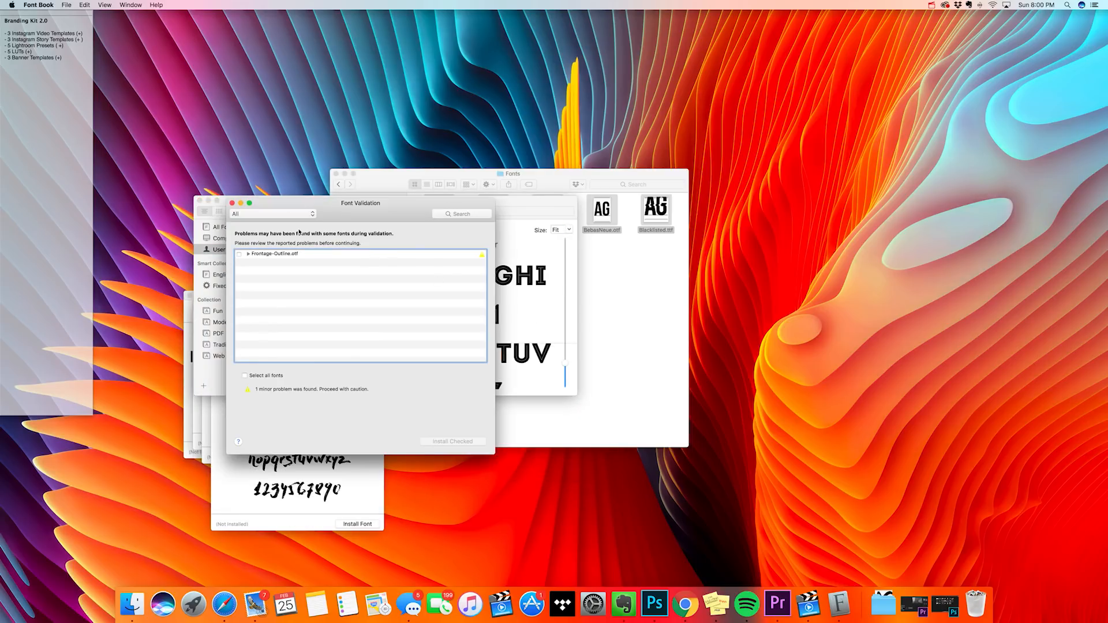
left_click(238, 254)
left_click(456, 442)
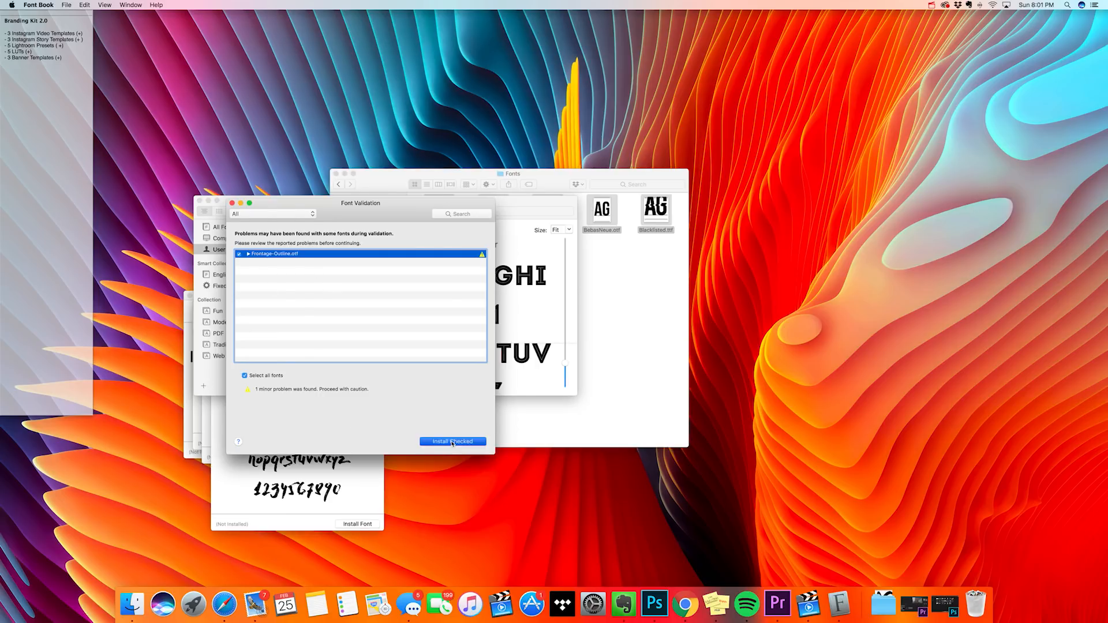
Close the Font Book window and all remaining font previews, and return to the Fonts folder in Finder
left_click(199, 201)
left_click(217, 325)
left_click(208, 316)
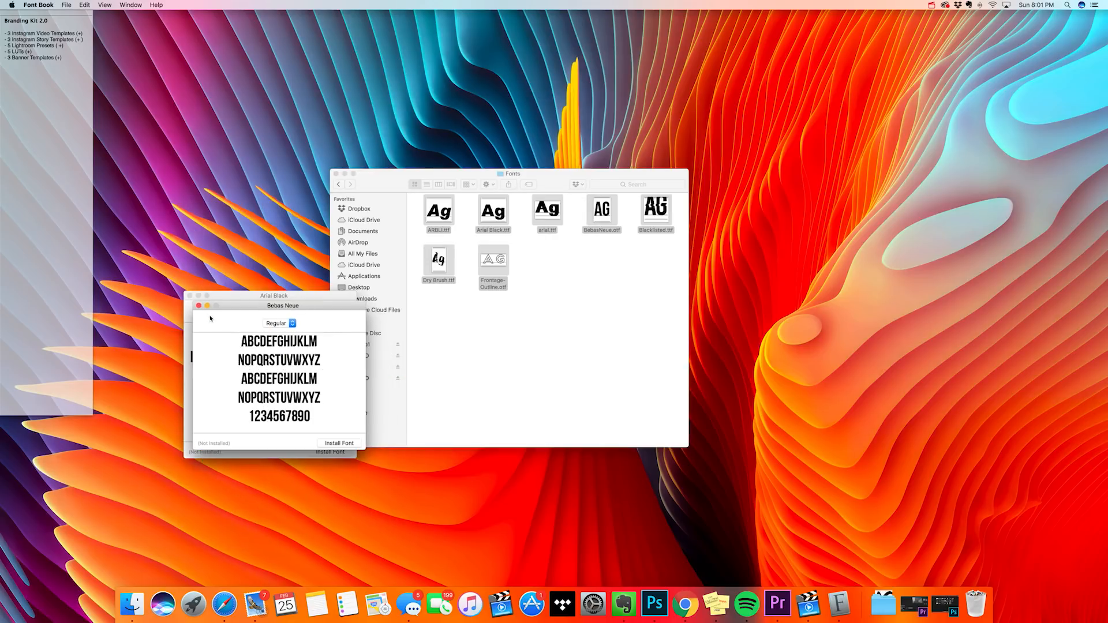
left_click(198, 305)
left_click(191, 297)
left_click(539, 361)
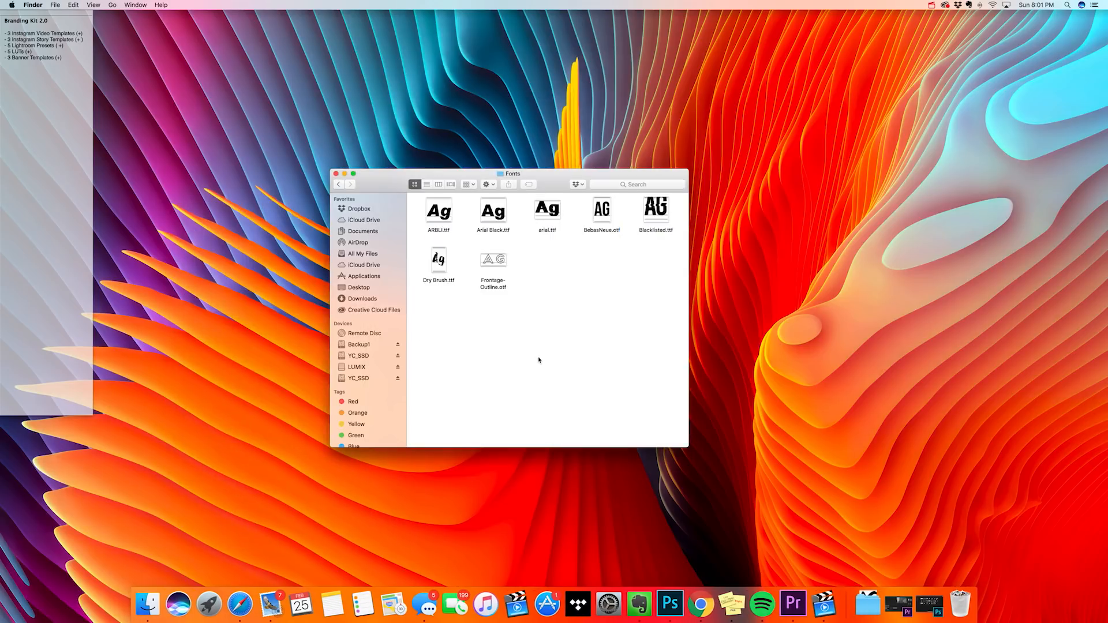
Preview Template 1, Template 2 and Template 3 in the kit's Instagram Video Templates folder
left_click(338, 185)
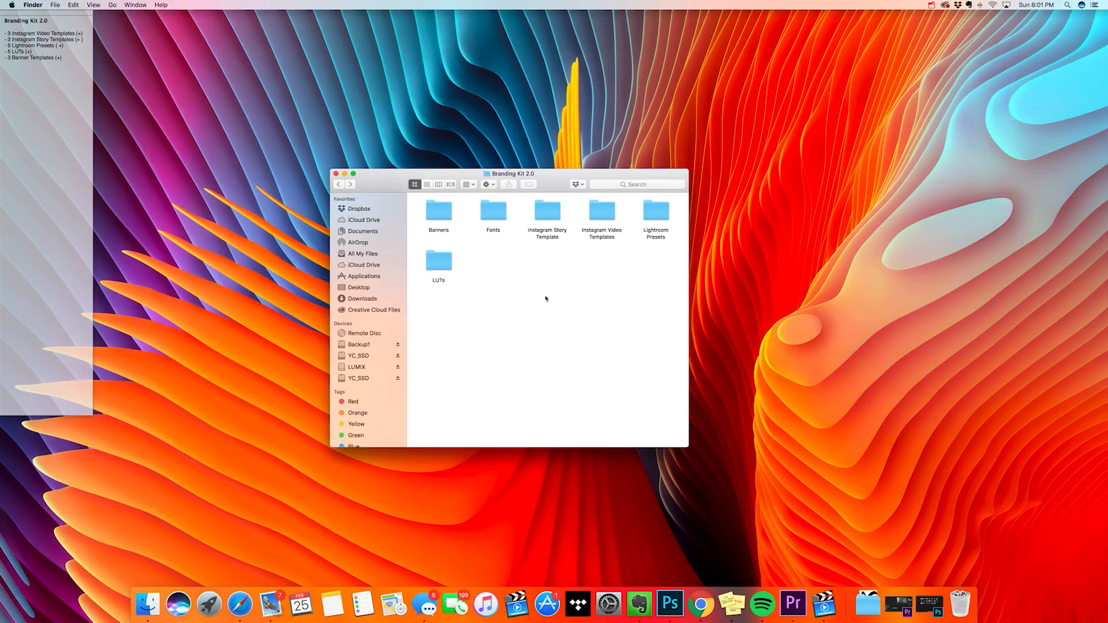
double_click(602, 212)
left_click(437, 229)
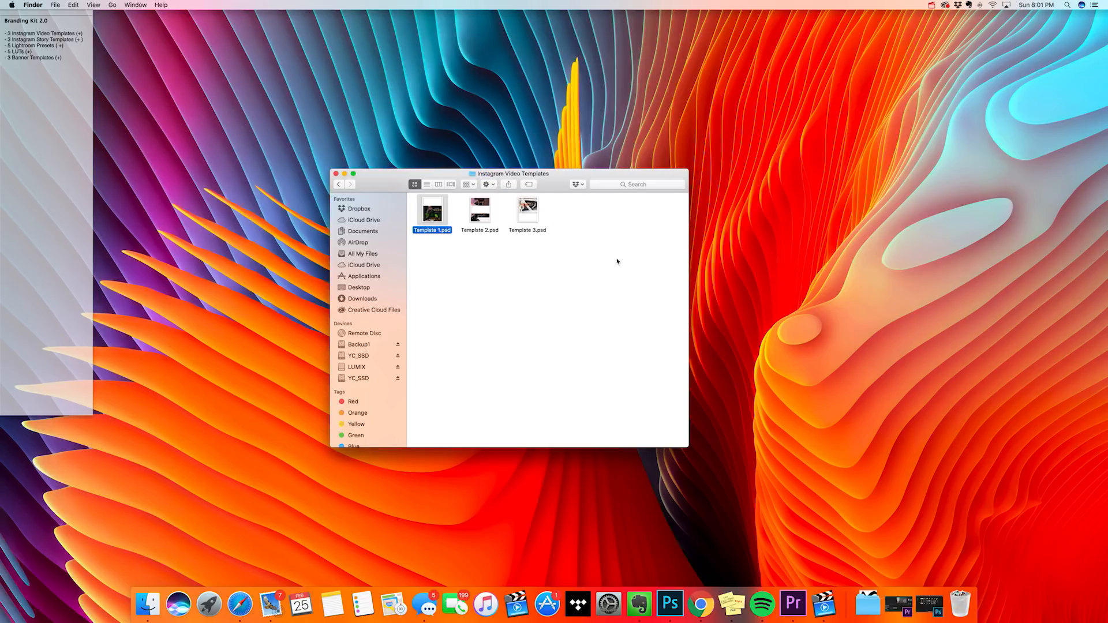
key("space")
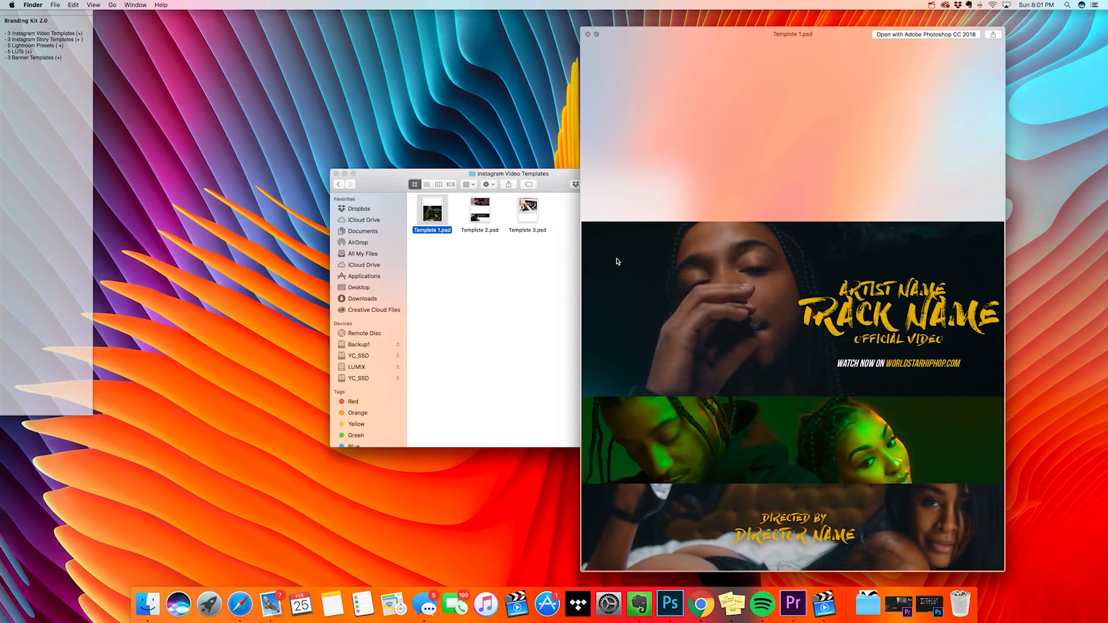
key("Right")
key("Right")
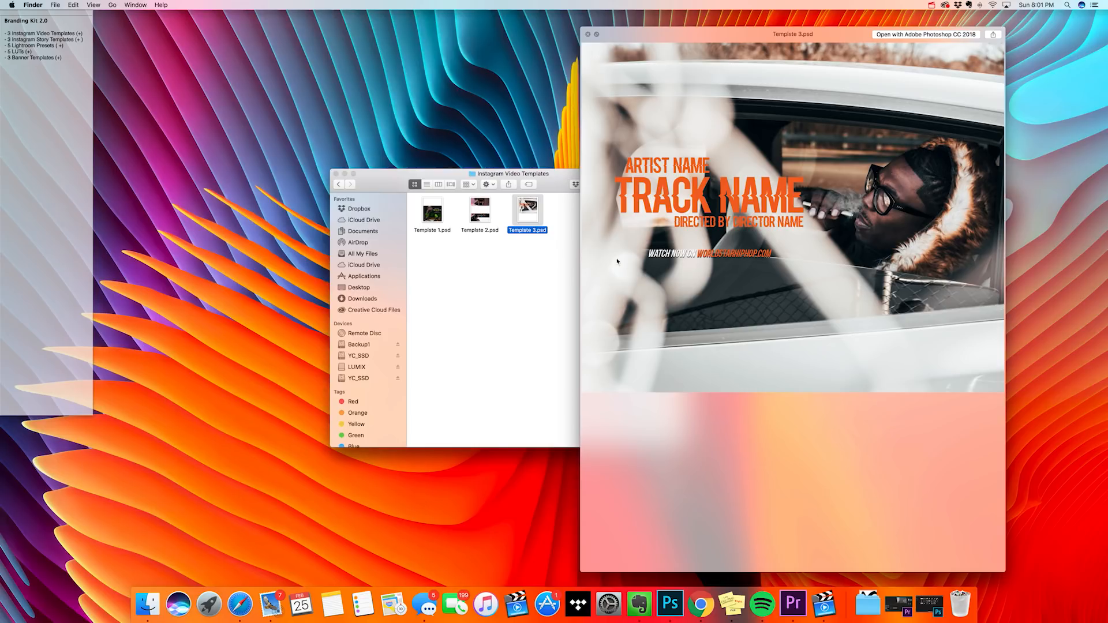
left_click(496, 272)
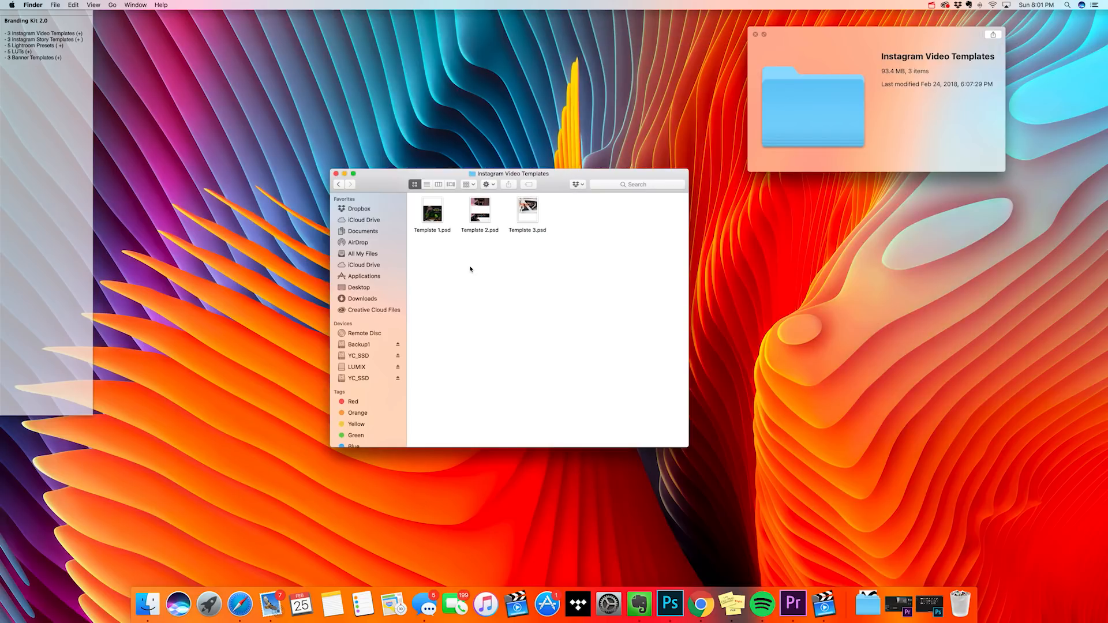
Open Template 1.psd in Photoshop with the whole template in view
double_click(424, 210)
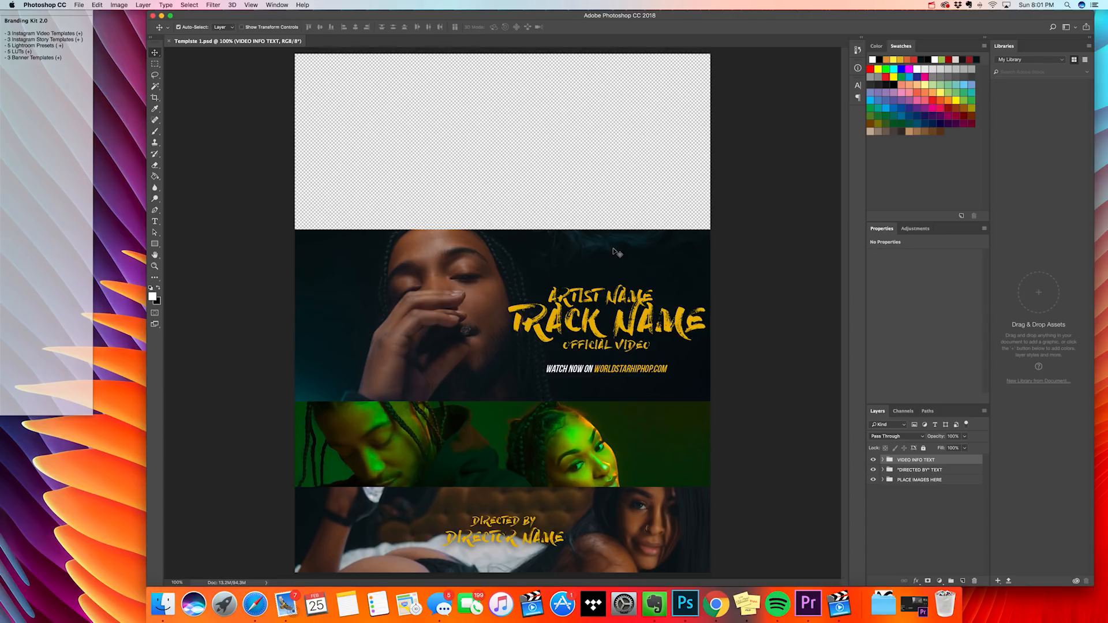
key("super+minus")
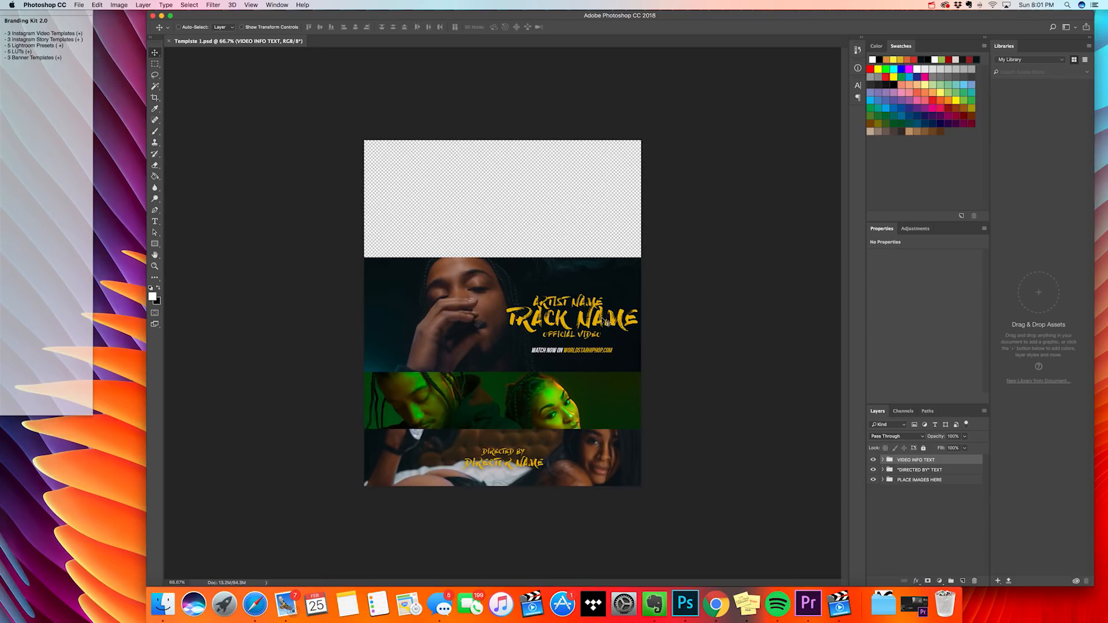
Choose the Essentials (Default) workspace and widen the application window
left_click(277, 5)
mouse_move(285, 17)
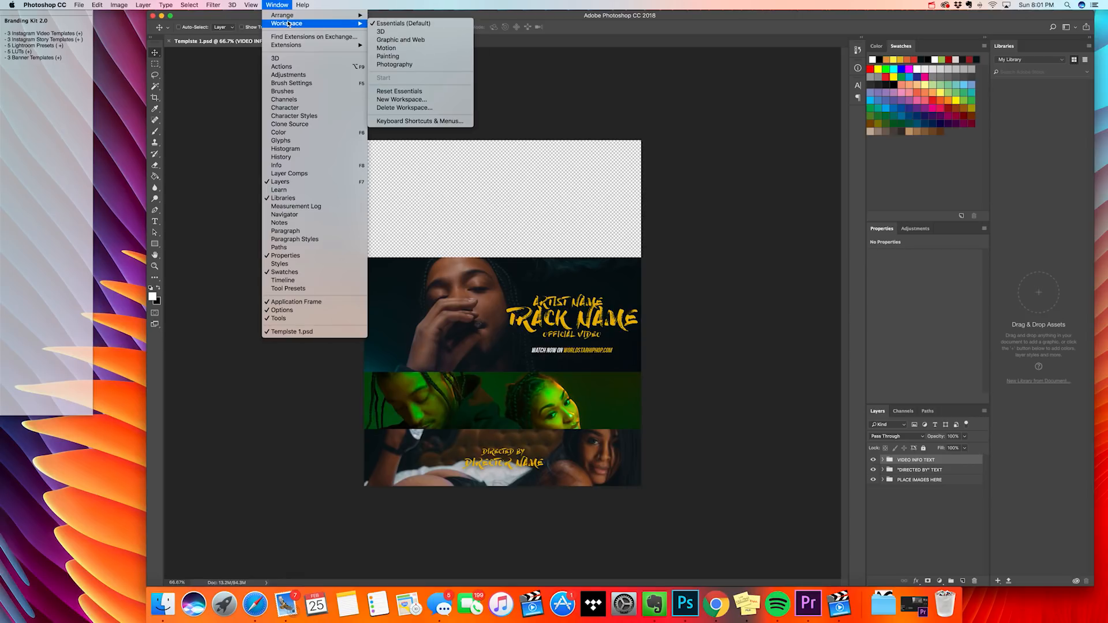
left_click(439, 24)
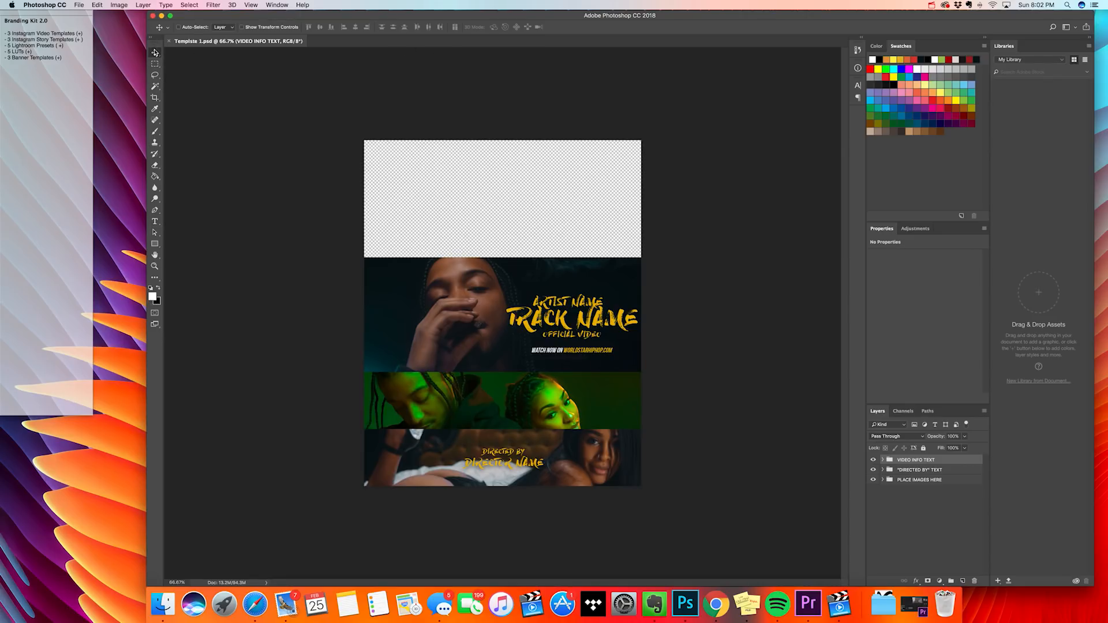
left_click_drag(148, 30, 102, 26)
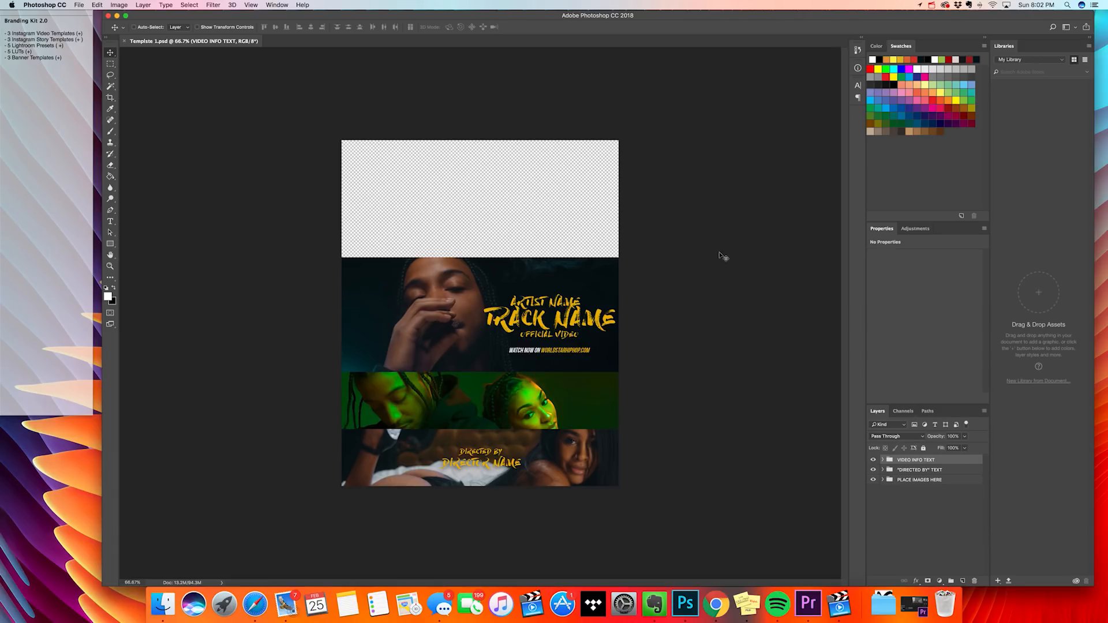
left_click(276, 5)
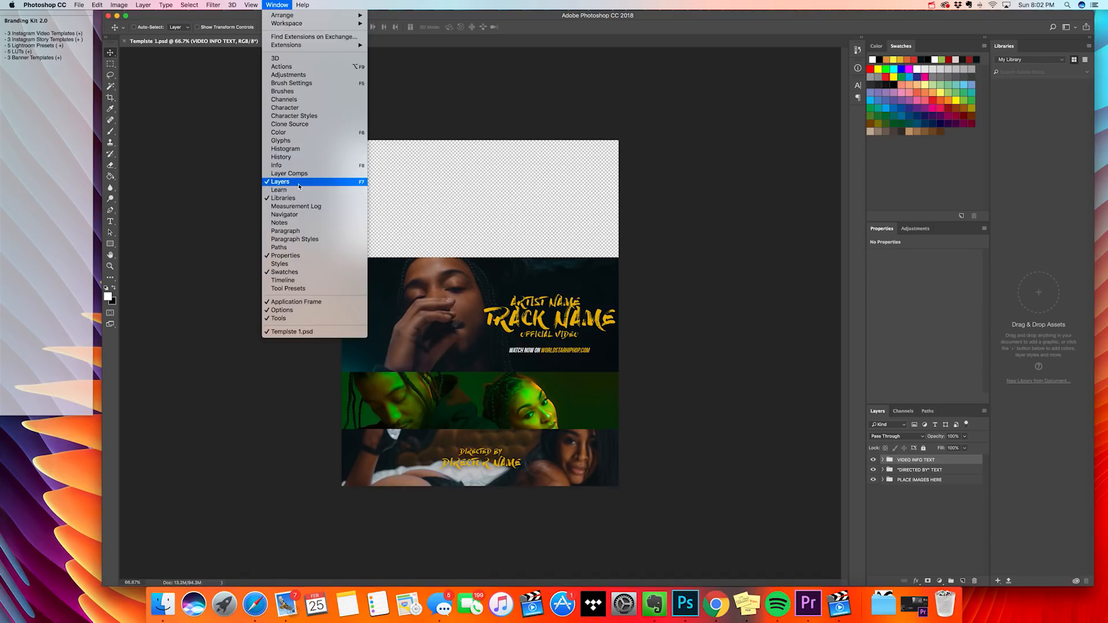
left_click(940, 524)
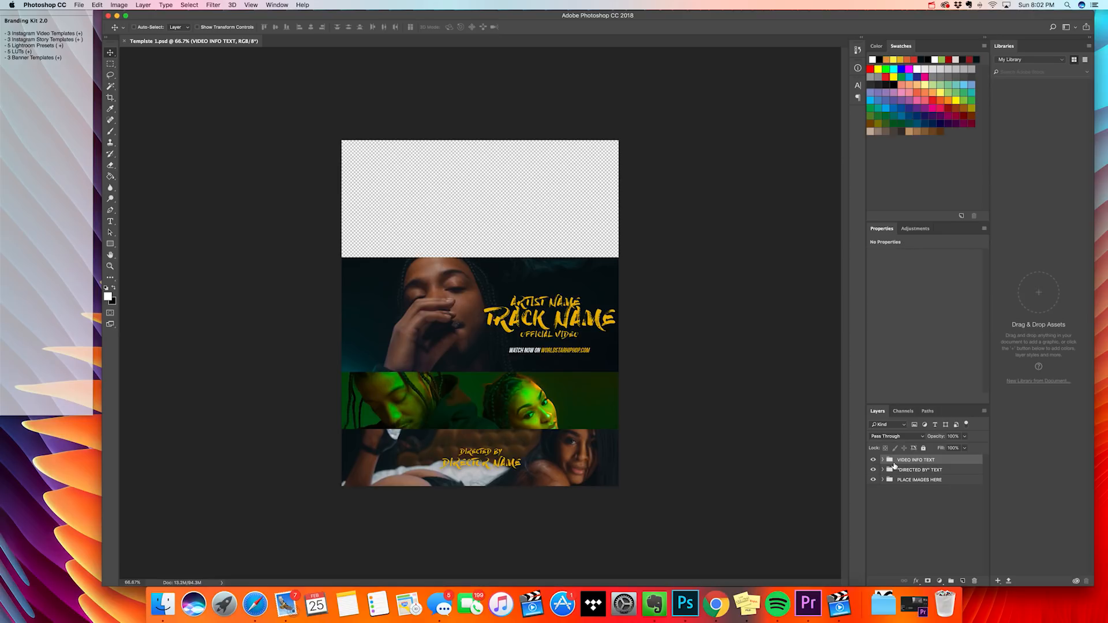
left_click(903, 512)
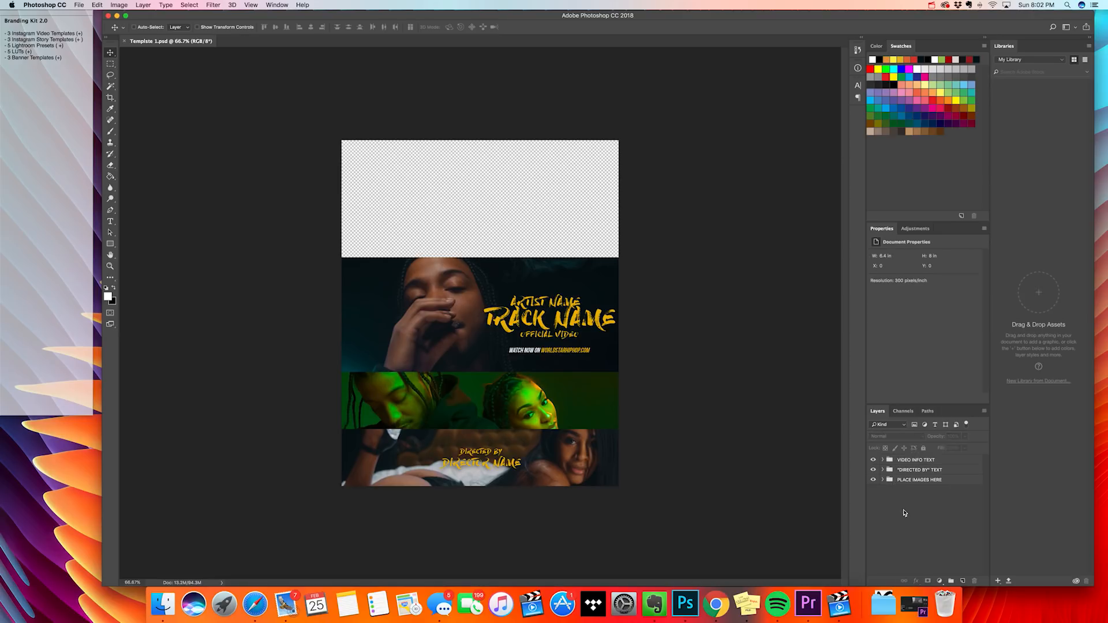
Delete the three sample photo layers clipped to the image frames in the PLACE IMAGES HERE group
left_click(883, 479)
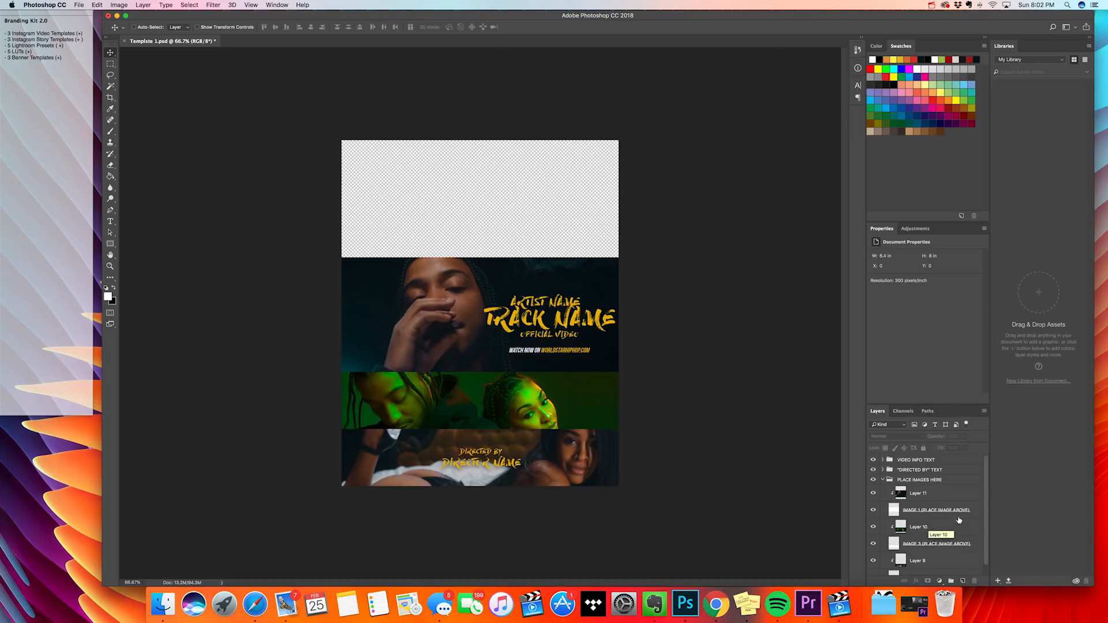
scroll(946, 525, "down", 1)
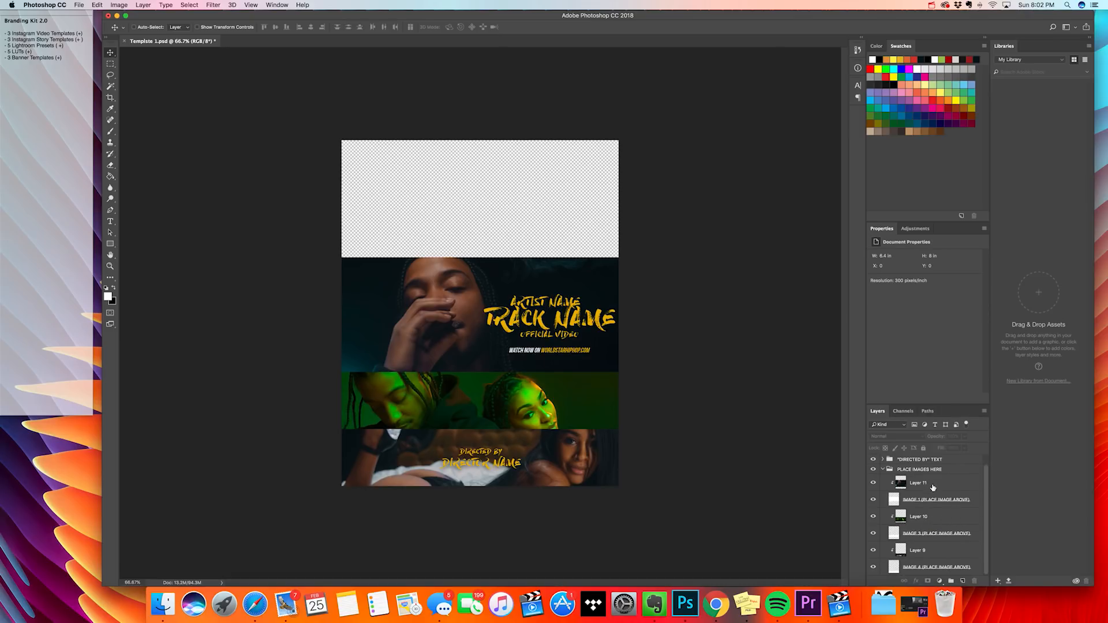
left_click(927, 485)
left_click(946, 517)
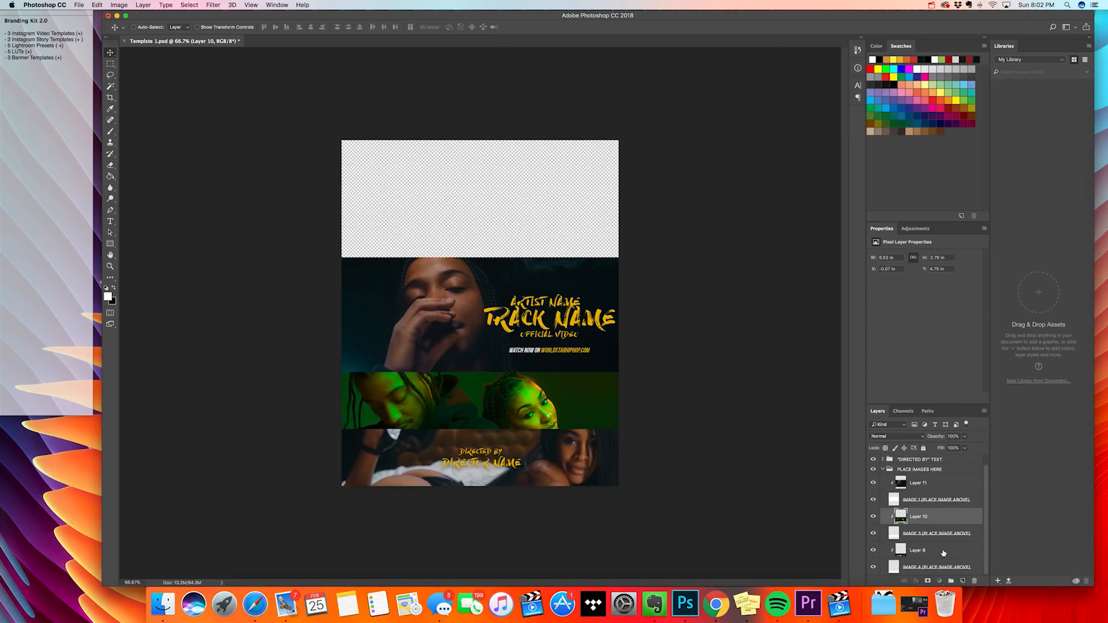
left_click(942, 552)
left_click(951, 488)
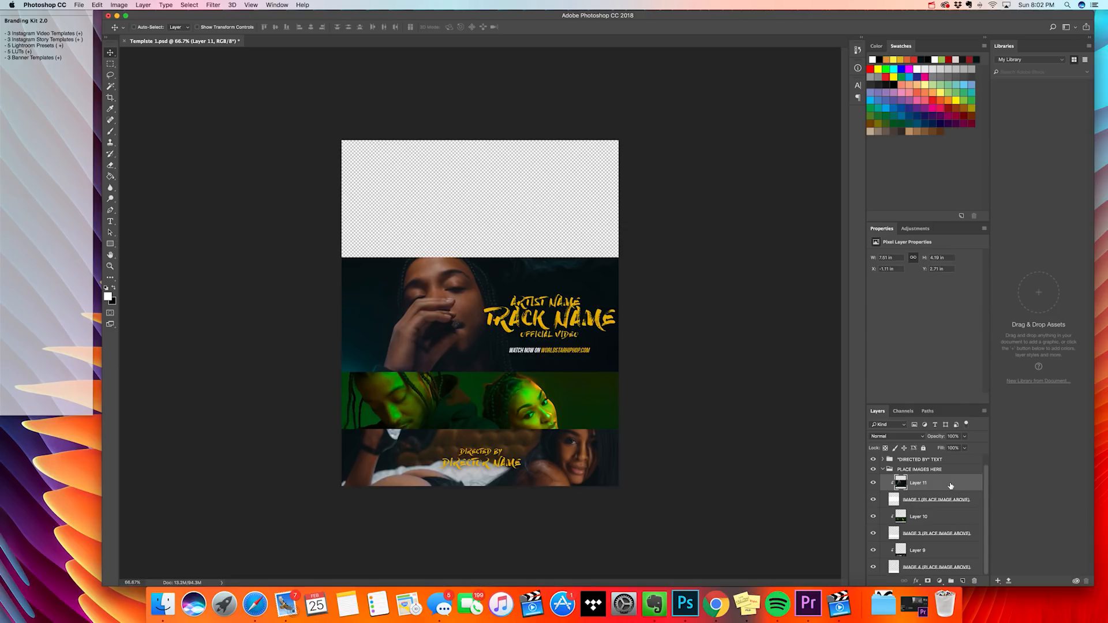
left_click(955, 519, "super")
left_click(959, 552, "super")
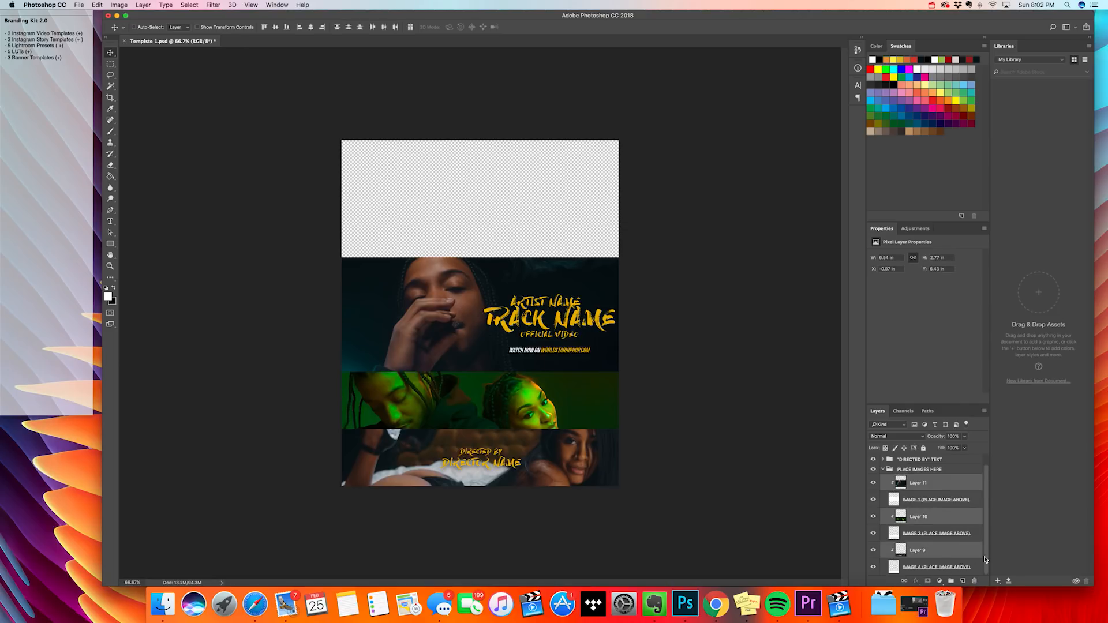
key("Delete")
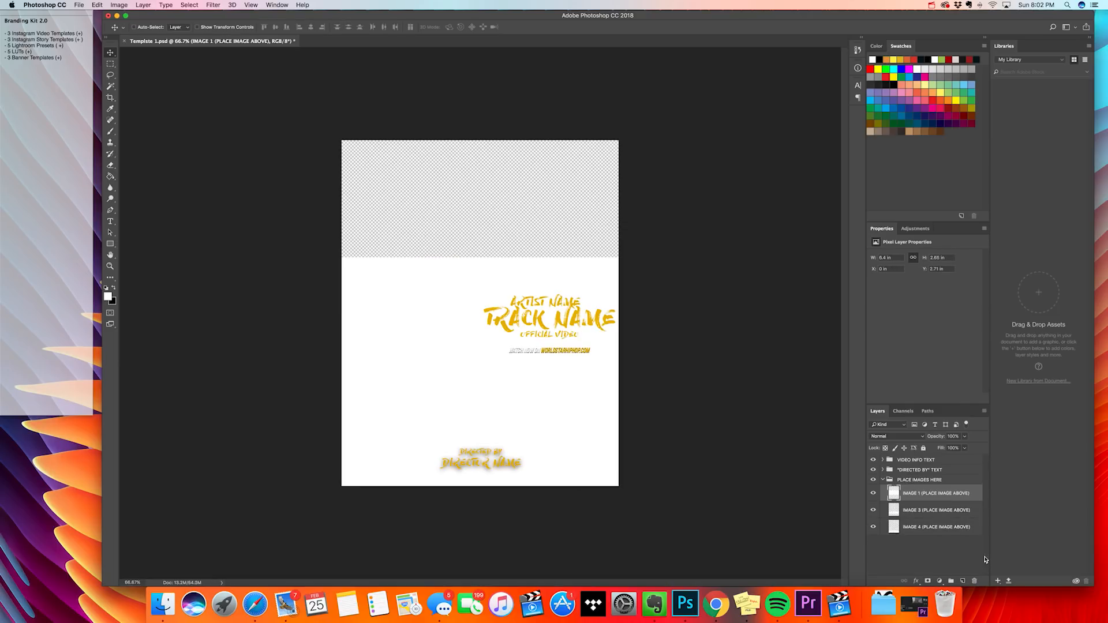
Browse for files to open in Backup1 > Music Video Files > TCrook$ - 3 Words > Screenshots
left_click(79, 6)
left_click(89, 23)
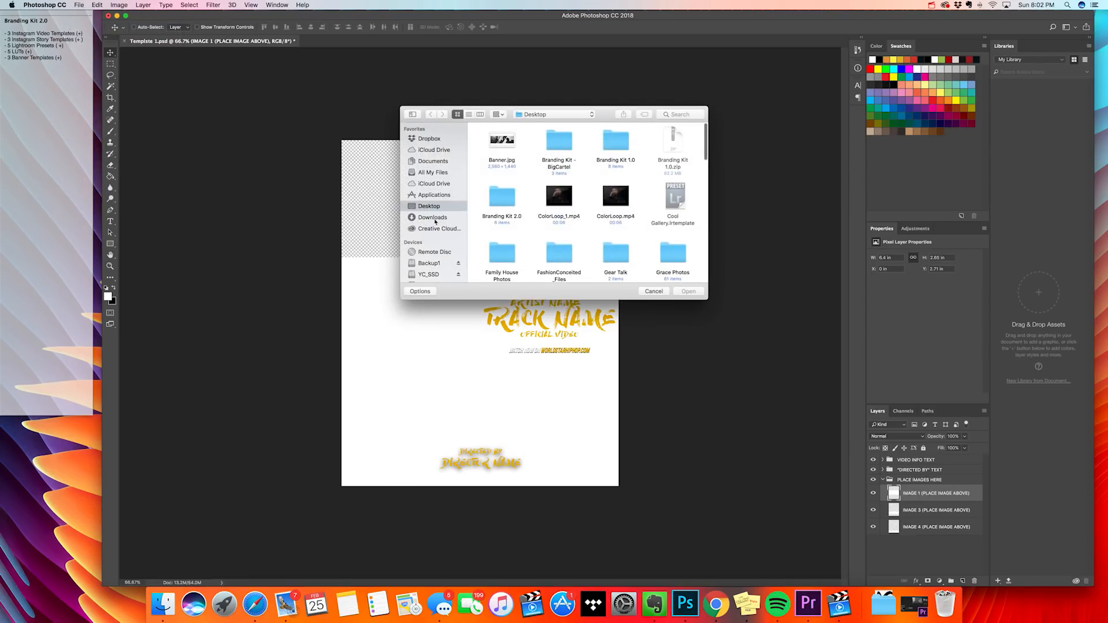
scroll(434, 236, "down", 2)
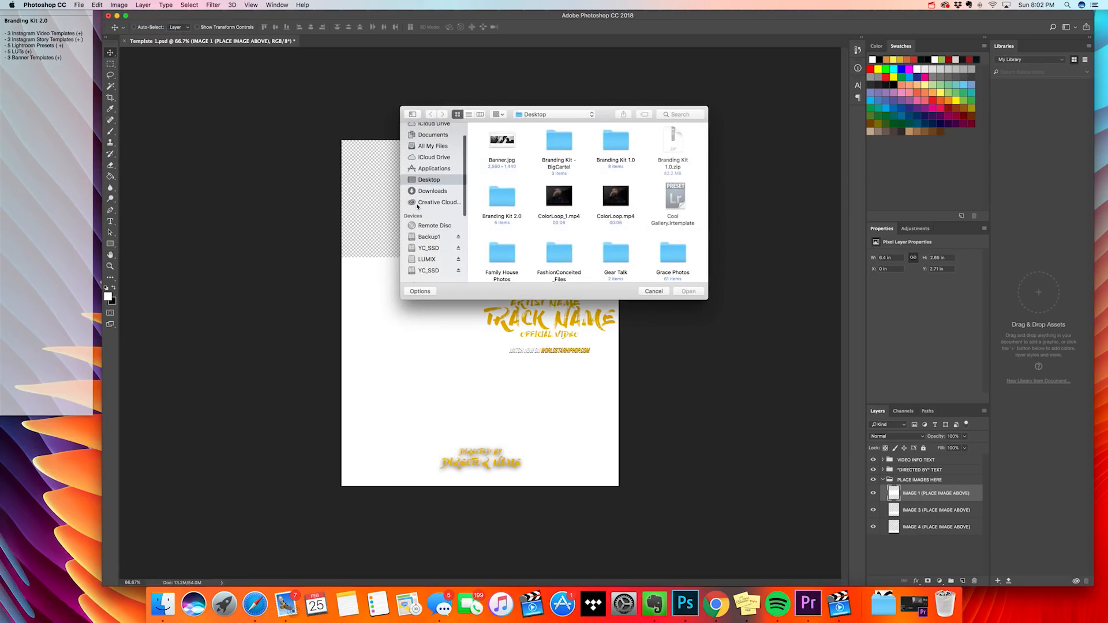
left_click(439, 237)
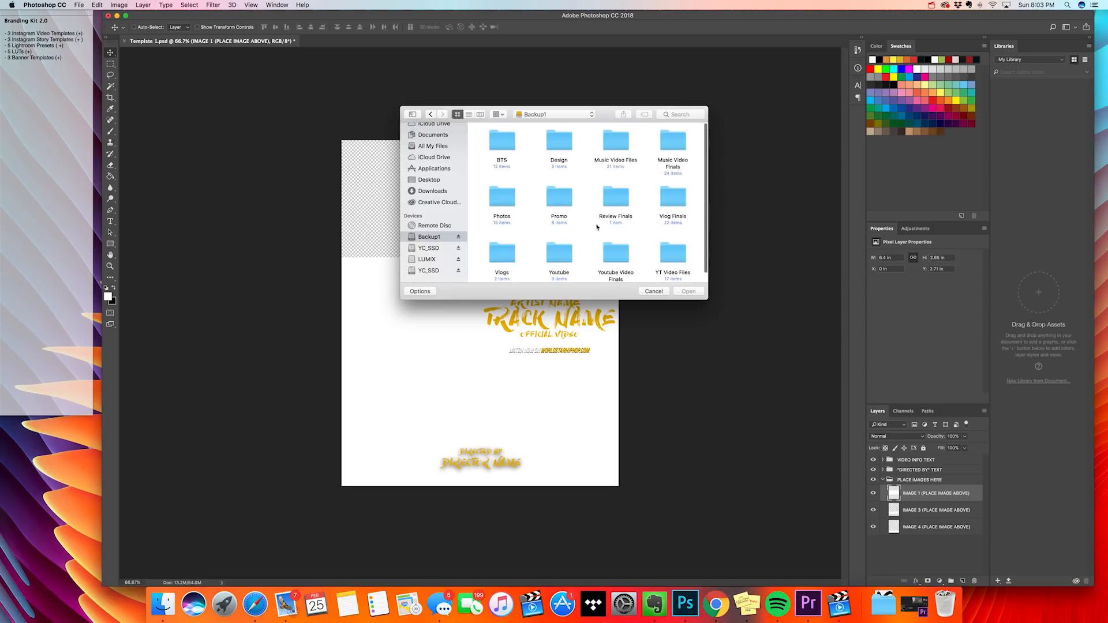
scroll(634, 225, "down", 1)
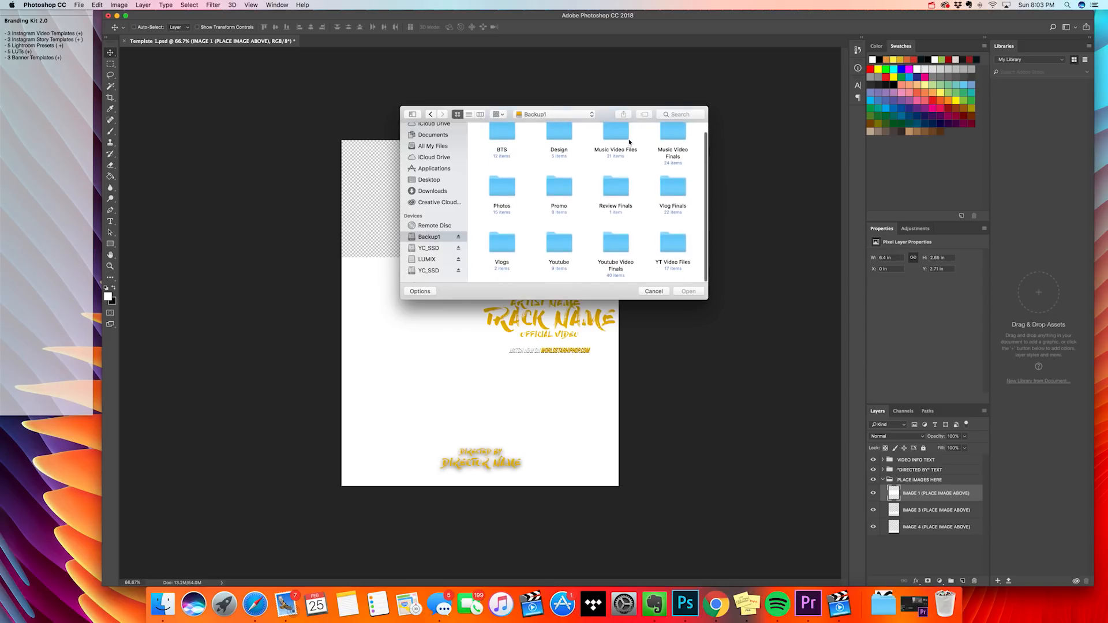
double_click(616, 139)
scroll(610, 245, "down", 3)
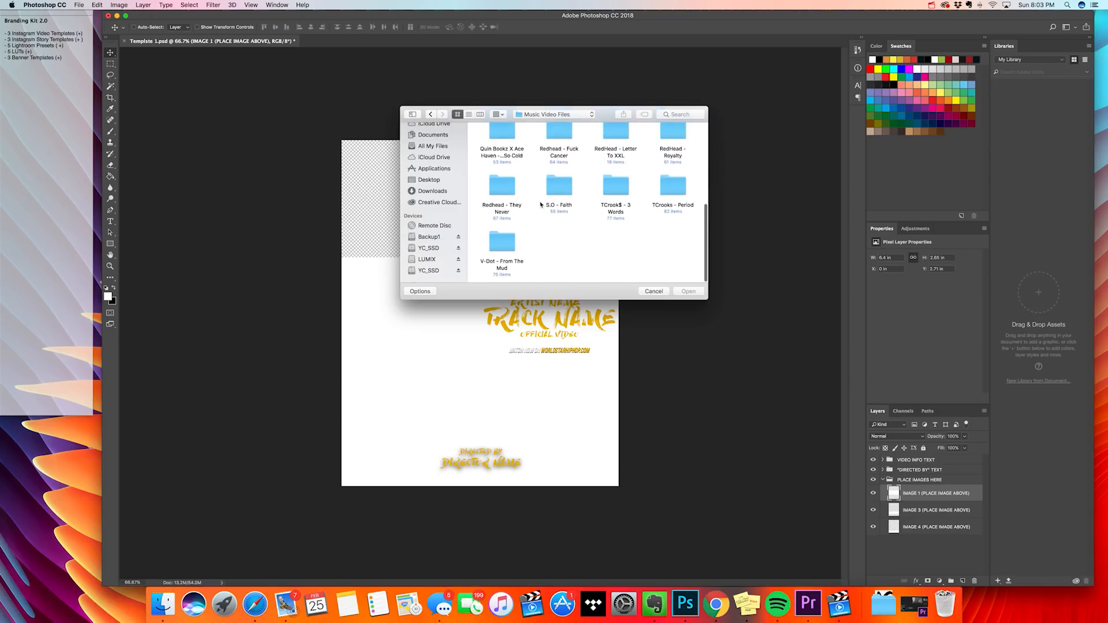
double_click(616, 188)
scroll(617, 219, "down", 4)
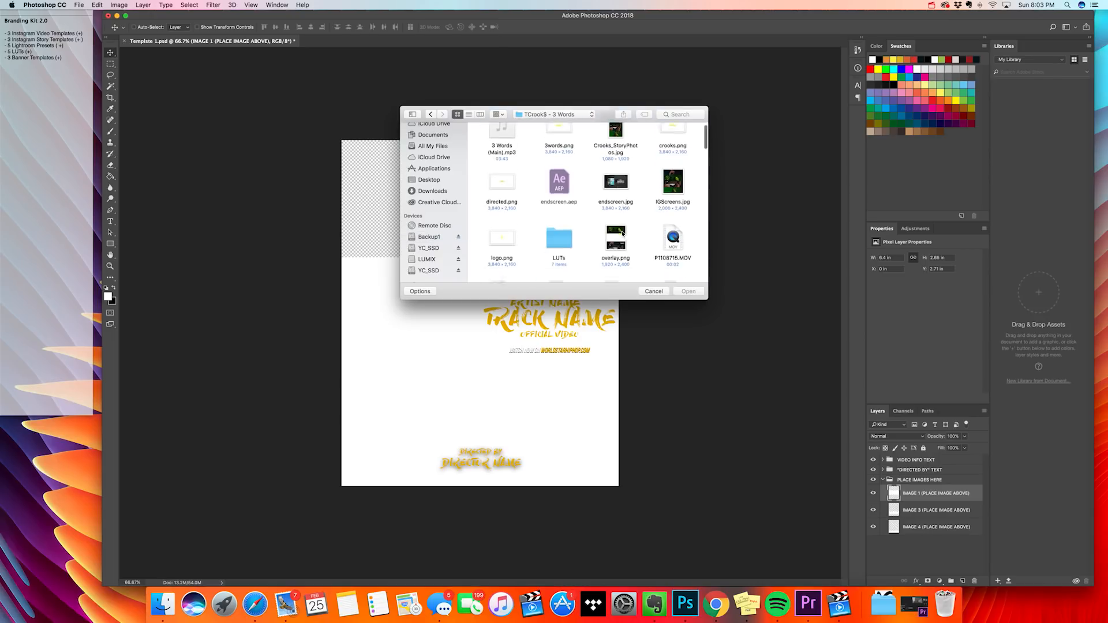
scroll(620, 237, "down", 5)
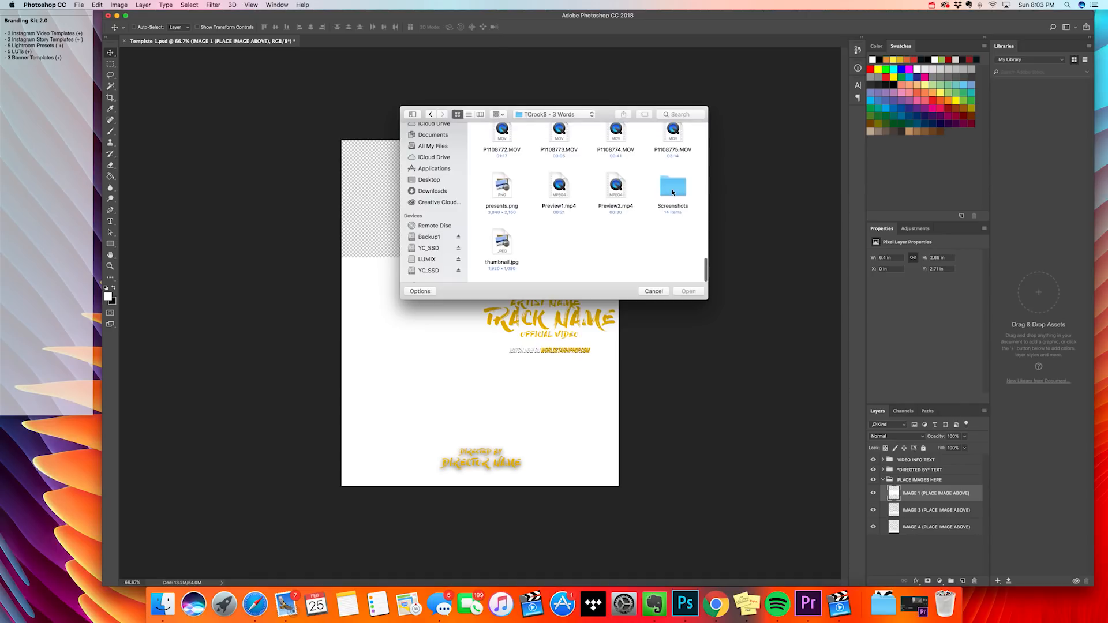
double_click(673, 186)
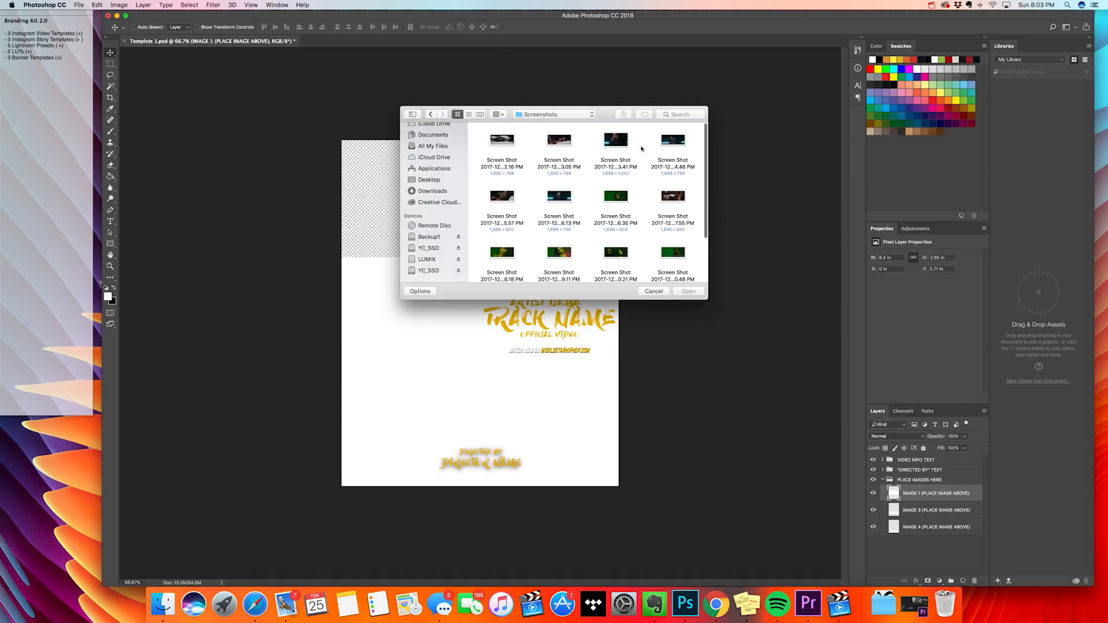
Open the three 2017-12-23 screenshots taken at 10.43.41 PM, 11.07.55 PM and 11.10.21 PM together
left_click(618, 141)
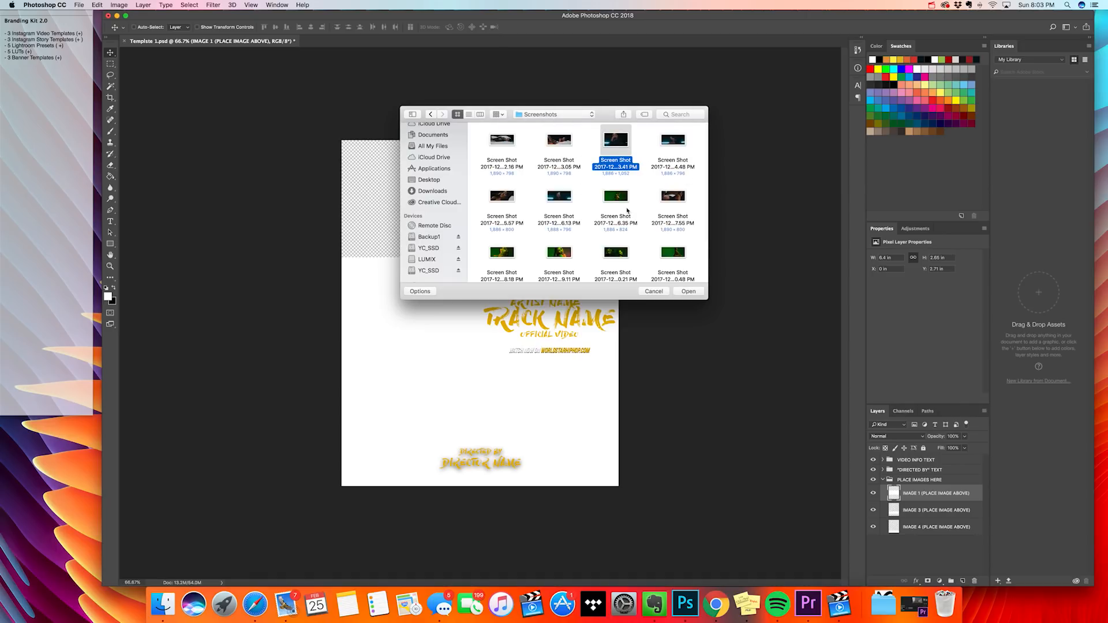
left_click(678, 198, "super")
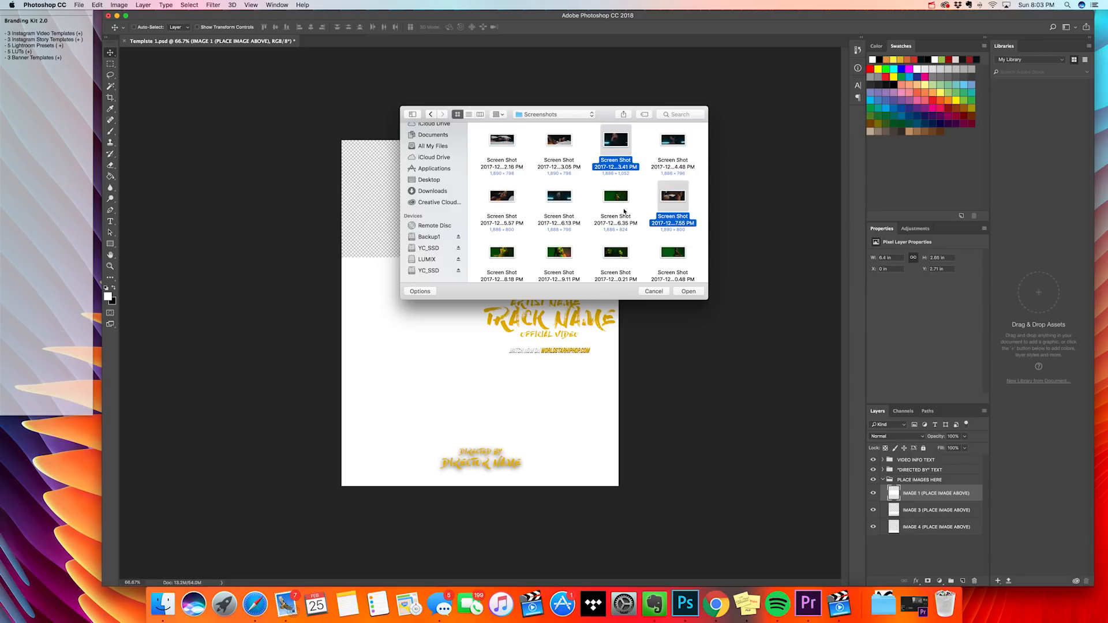
left_click(618, 254, "super")
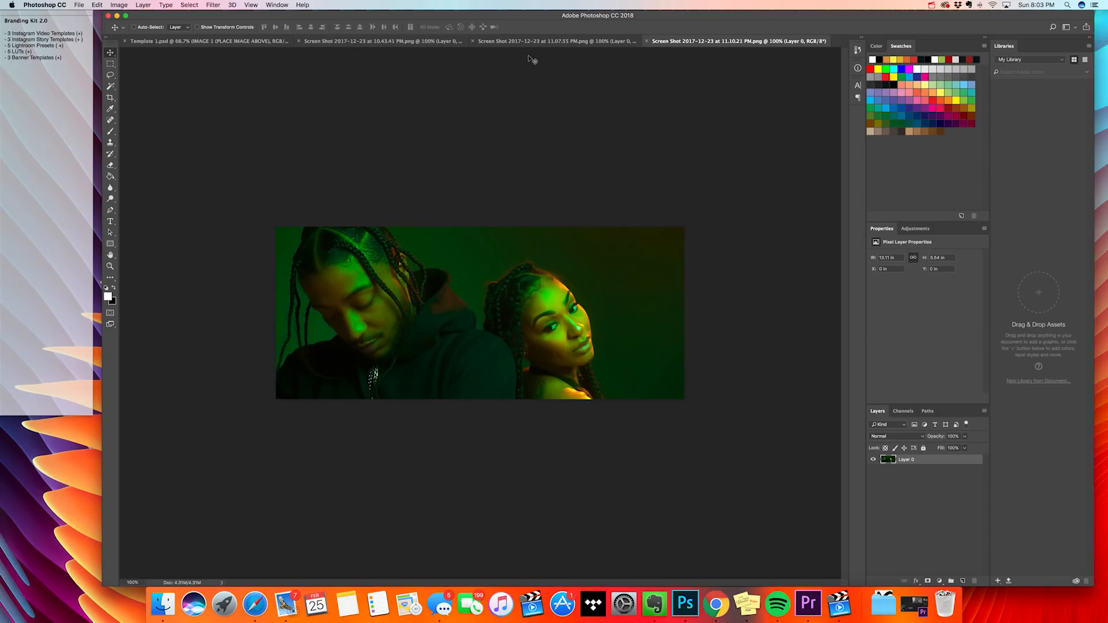
Review the opened stills, then copy the 10.43.41 PM still into Template 1.psd and position it over the IMAGE 1 frame
left_click(549, 41)
left_click(408, 41)
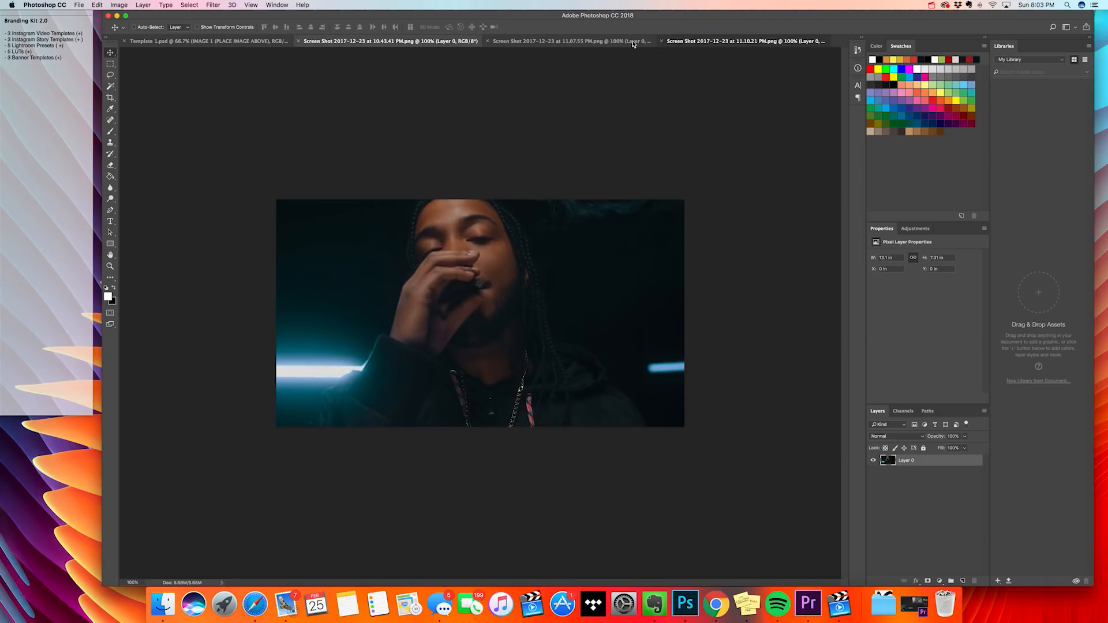
left_click(631, 40)
left_click(355, 41)
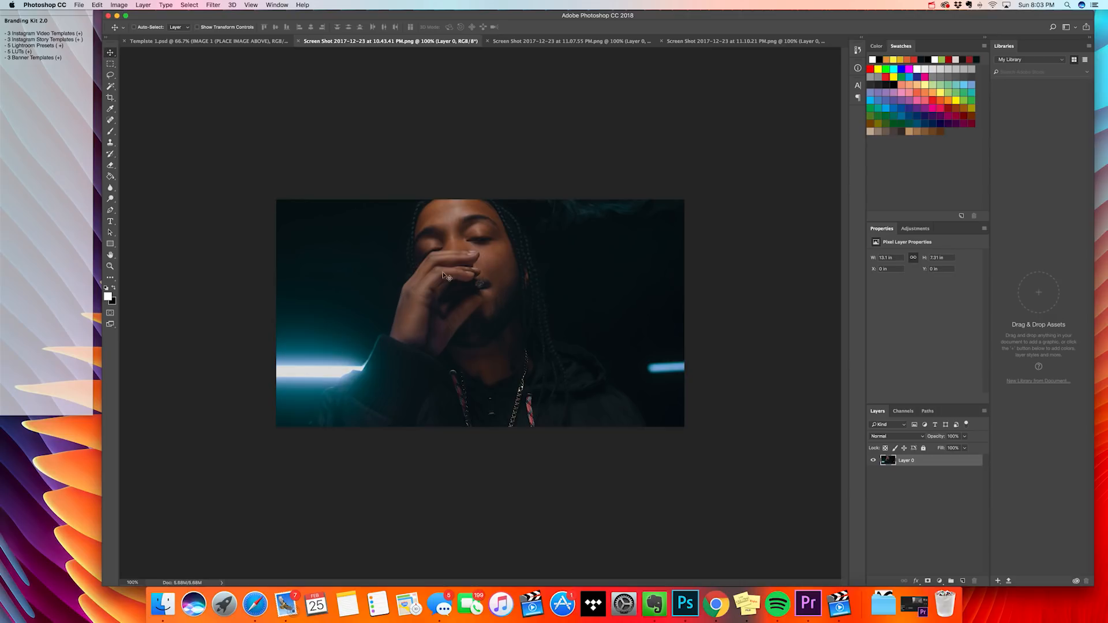
left_click_drag(526, 299, 237, 42)
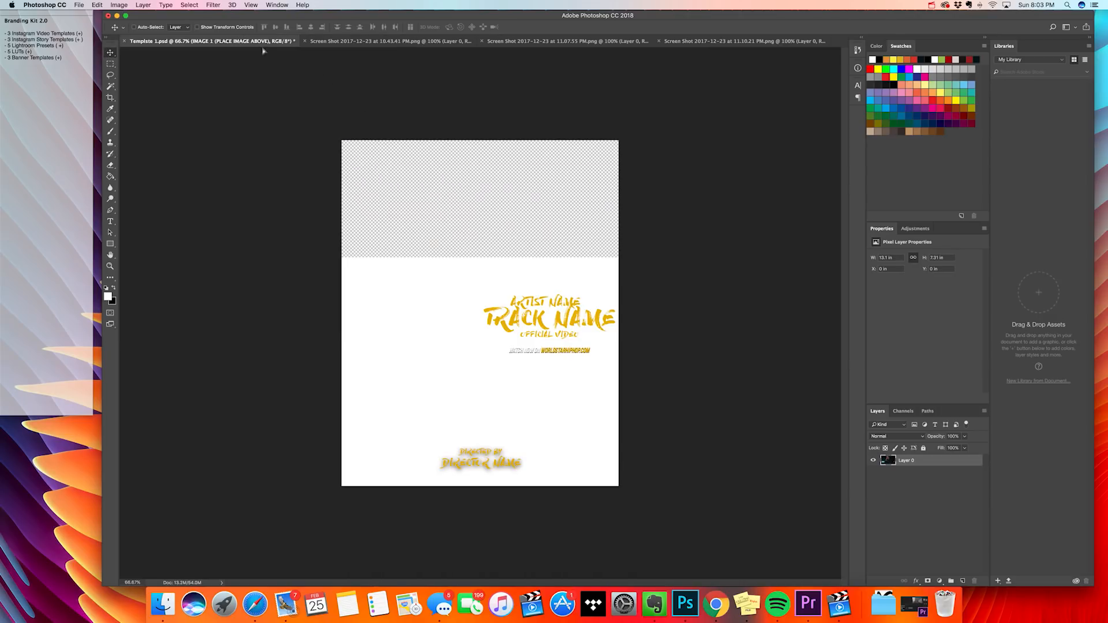
left_click_drag(494, 331, 494, 331)
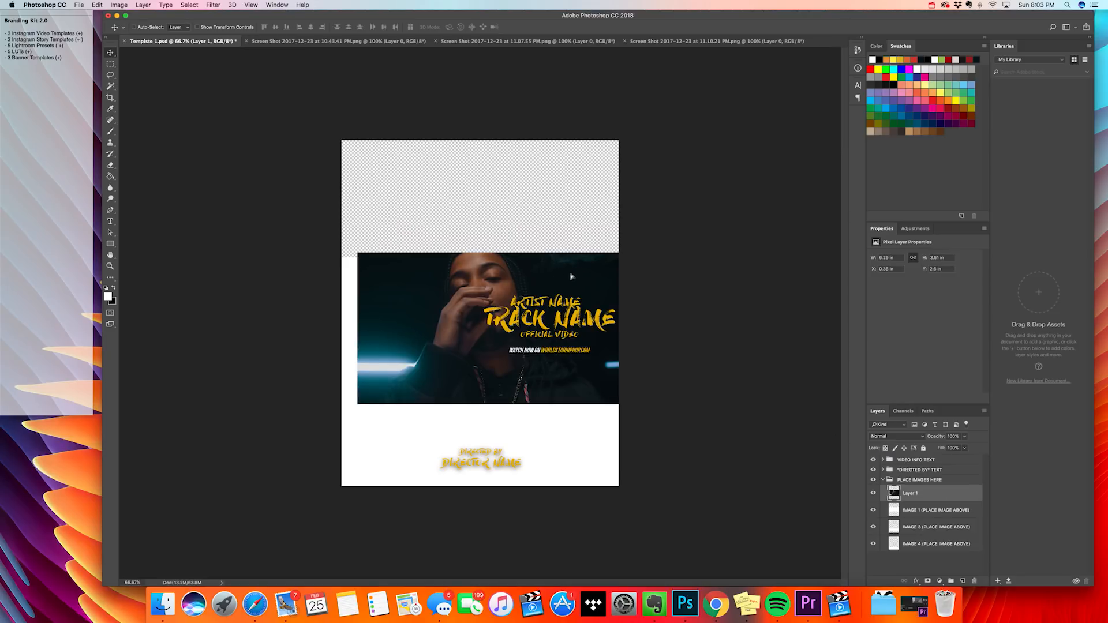
left_click_drag(574, 276, 565, 267)
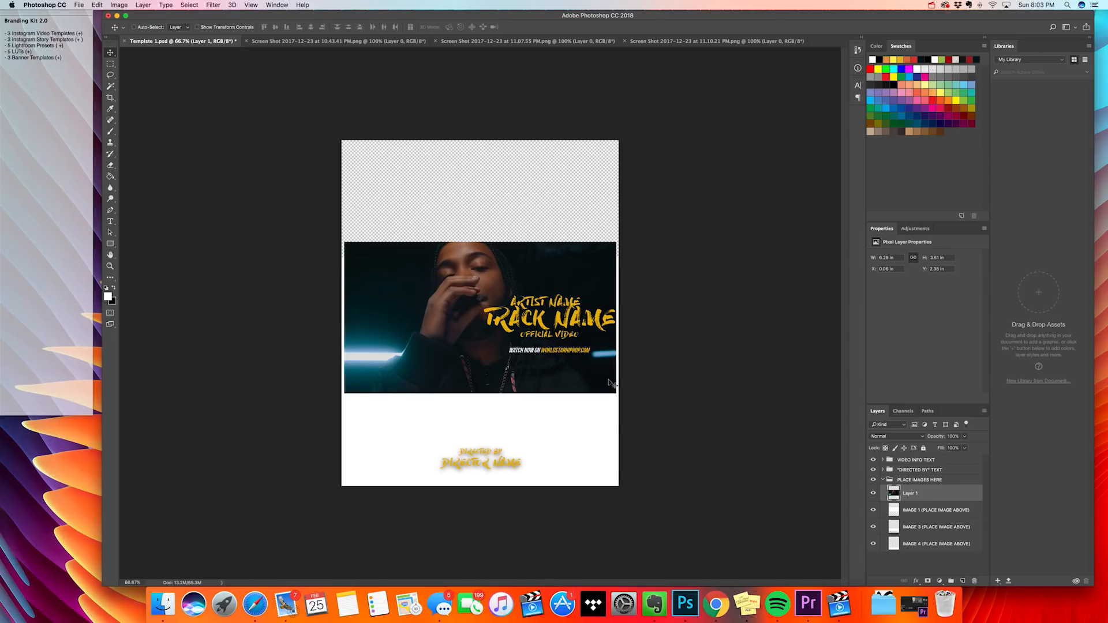
Create a clipping mask that clips the 10.43.41 PM still's layer to the IMAGE 1 layer
right_click(936, 500)
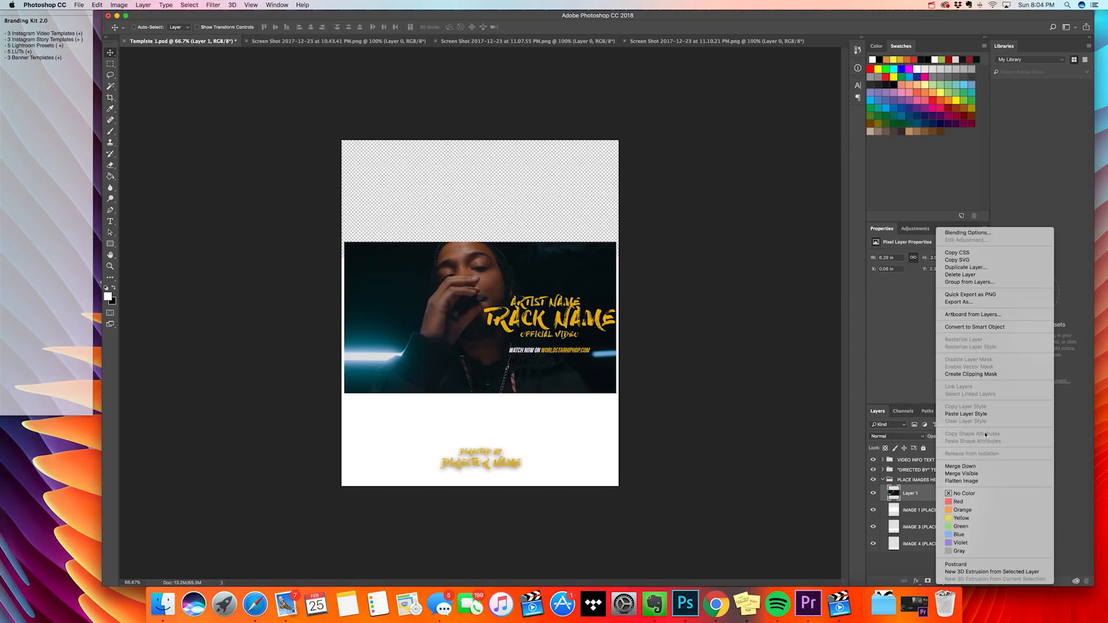
left_click(985, 375)
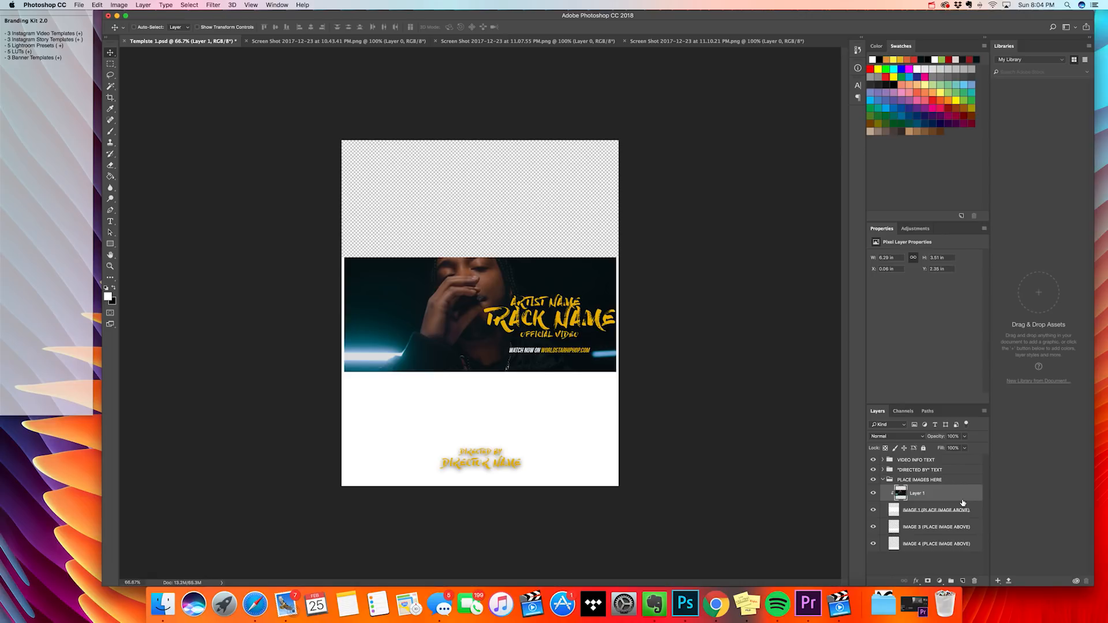
left_click(970, 508)
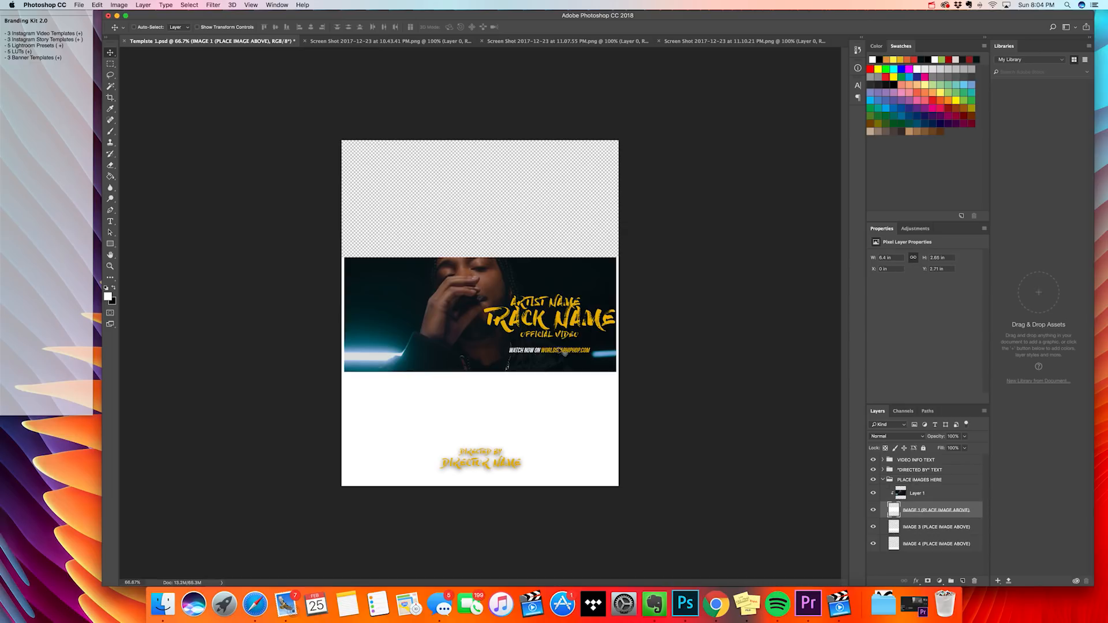
Turn on Show Transform Controls, enlarge Layer 1 to about 107% and move it to fill the IMAGE 1 frame
left_click(197, 27)
left_click(598, 265, "super")
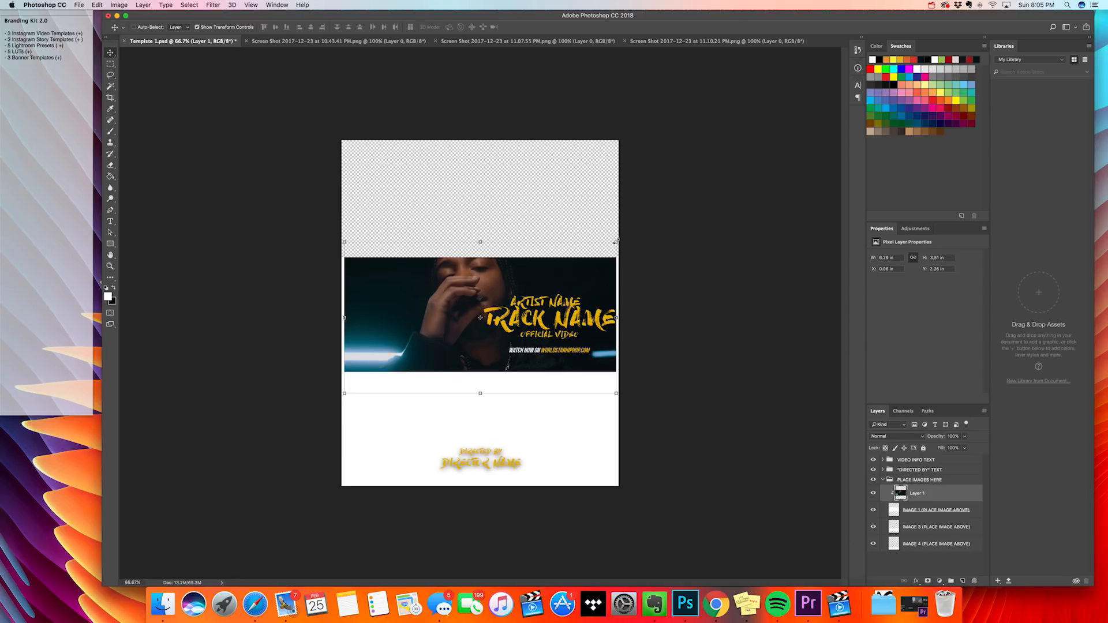
mouse_move(616, 241)
left_mouse_down()
mouse_move(652, 228)
mouse_move(710, 287)
mouse_move(736, 272)
mouse_move(746, 302)
mouse_move(759, 280)
mouse_move(759, 295)
mouse_move(588, 288)
mouse_move(619, 272)
mouse_move(615, 262)
left_mouse_up()
key("super+z")
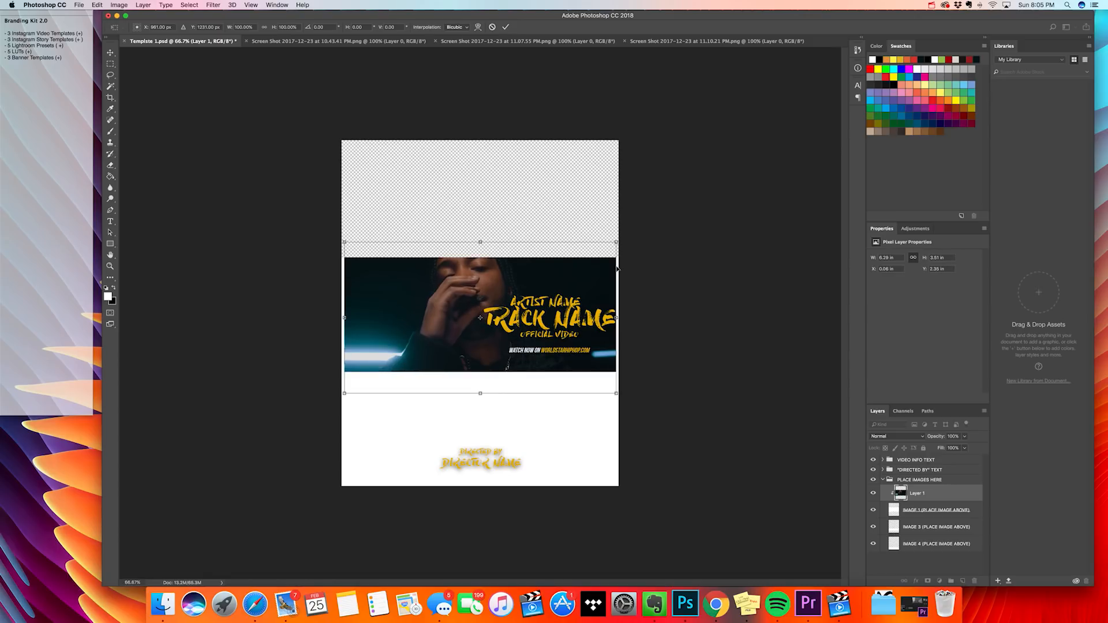
left_click_drag(618, 242, 637, 230)
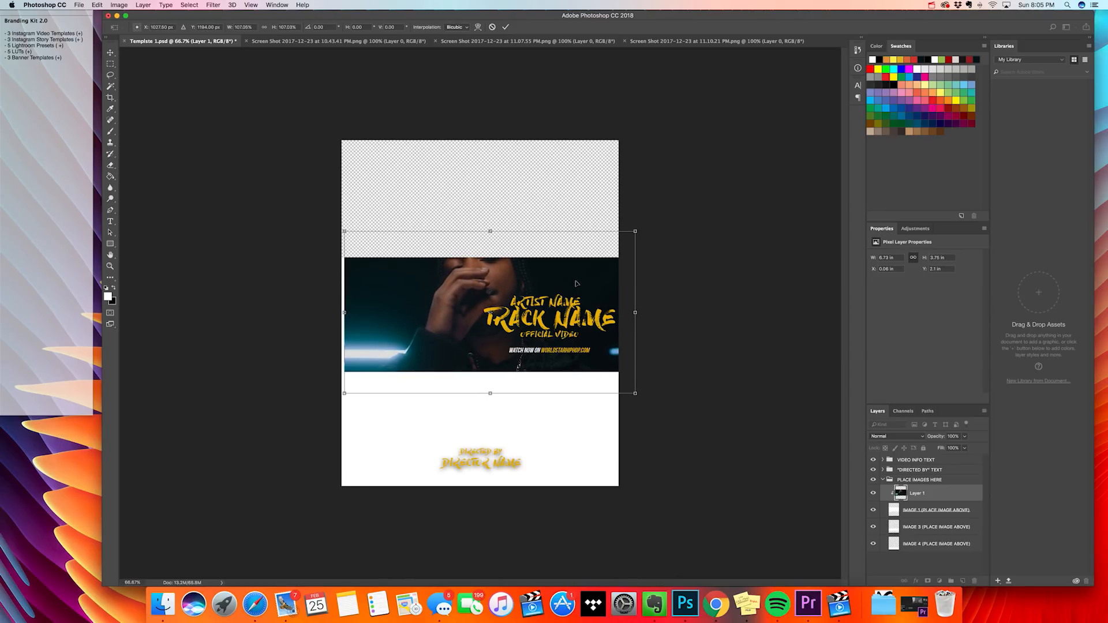
left_click_drag(584, 284, 564, 307)
key("Return")
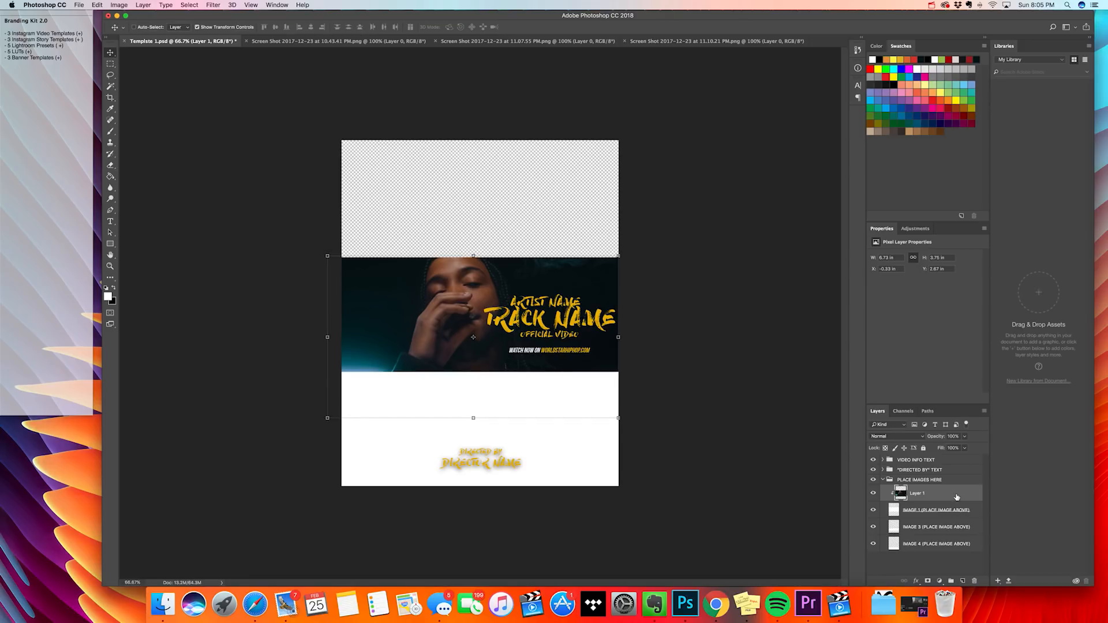
Copy the 11.07.55 PM still into Template 1.psd, and clip it to the IMAGE 3 layer from directly above it
left_click(395, 40)
left_click(513, 41)
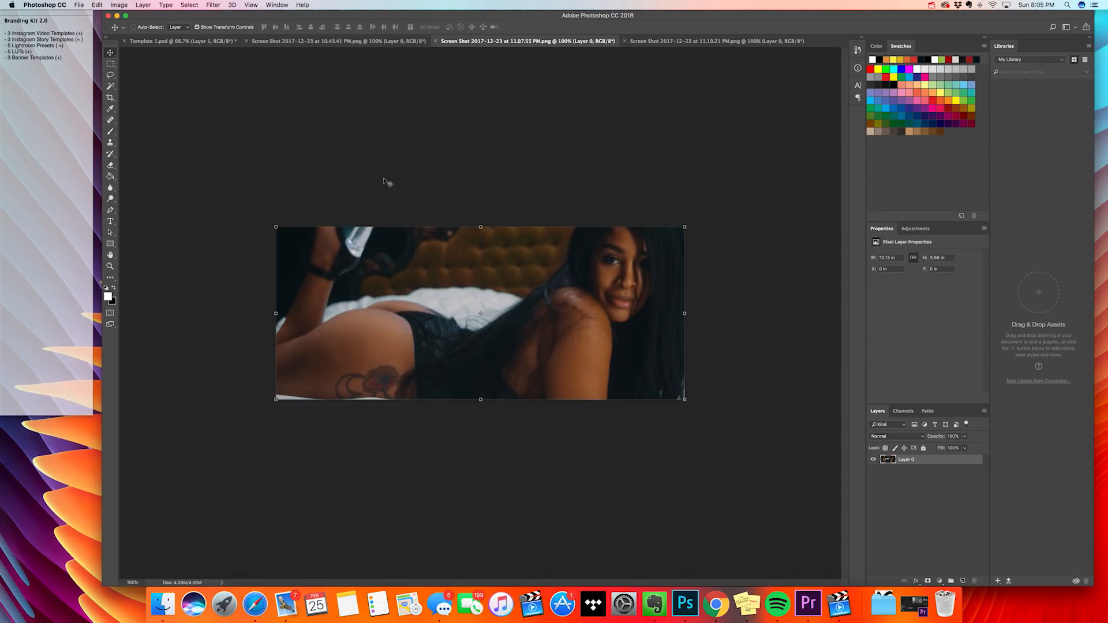
left_click_drag(607, 338, 354, 173)
left_click_drag(541, 404, 541, 404)
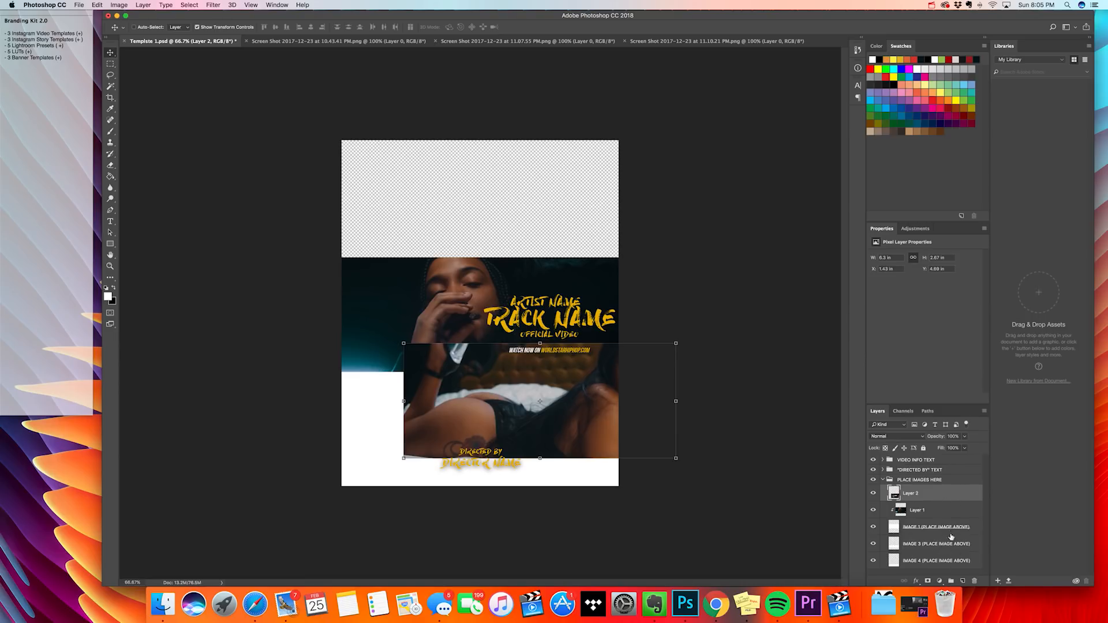
left_click_drag(934, 492, 934, 536)
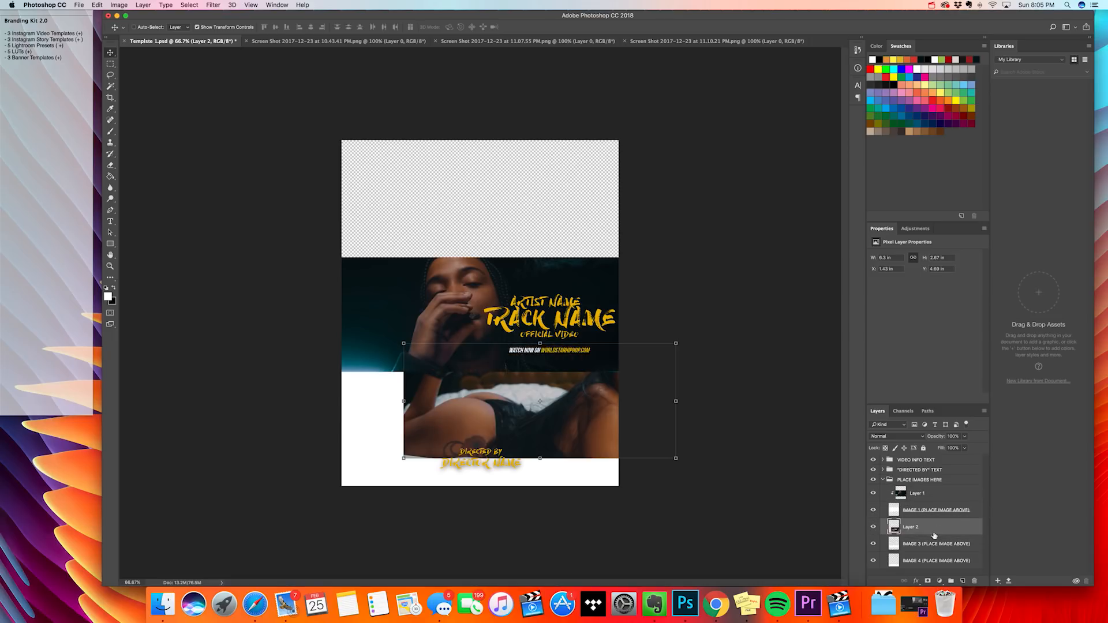
right_click(936, 532)
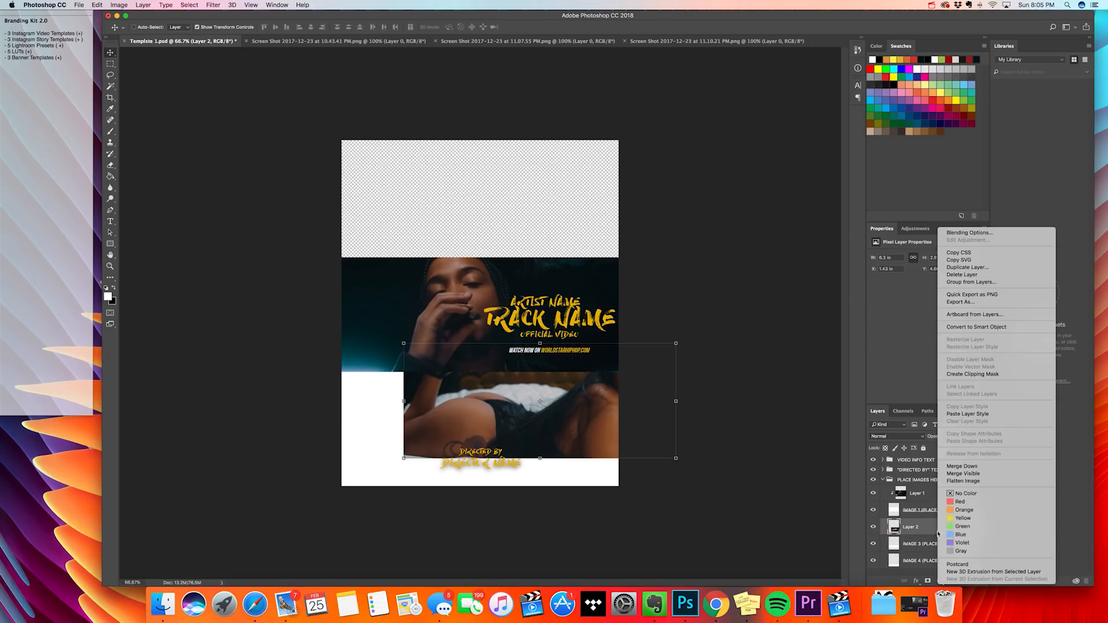
left_click(976, 375)
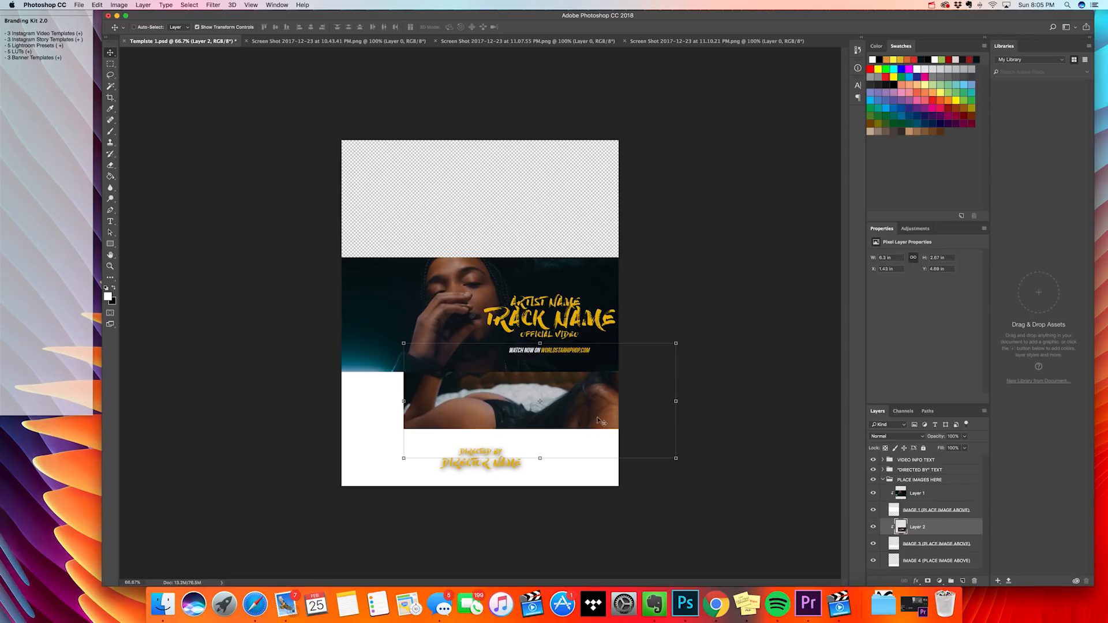
Enlarge the 11.07.55 PM still to about 109% and position it to fill the IMAGE 3 frame with the woman's face visible
left_click_drag(579, 420, 524, 435)
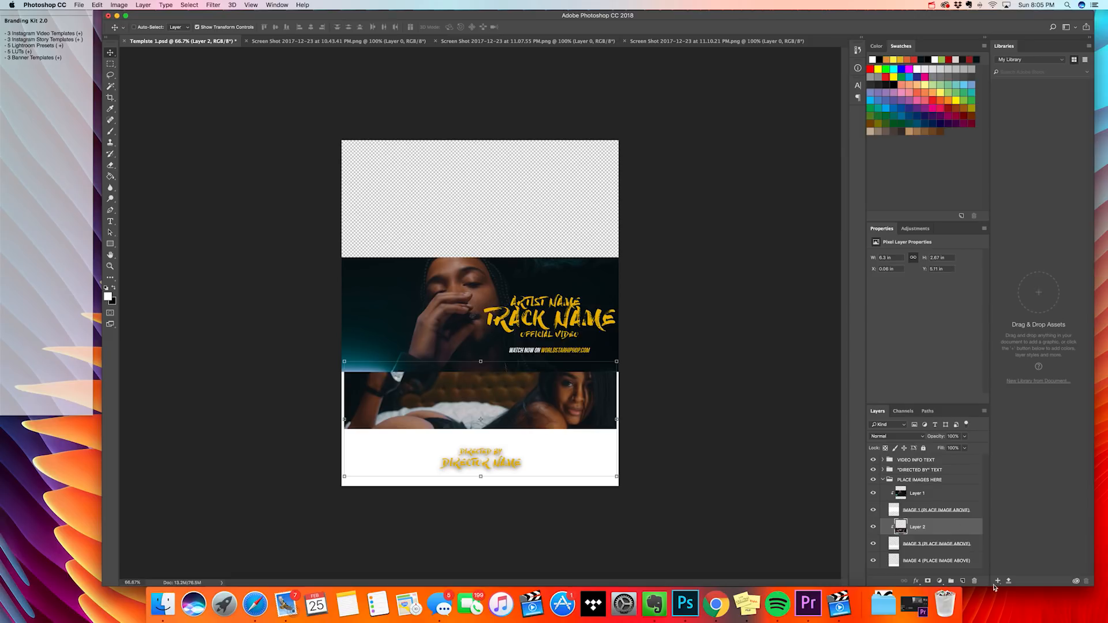
left_click(617, 362)
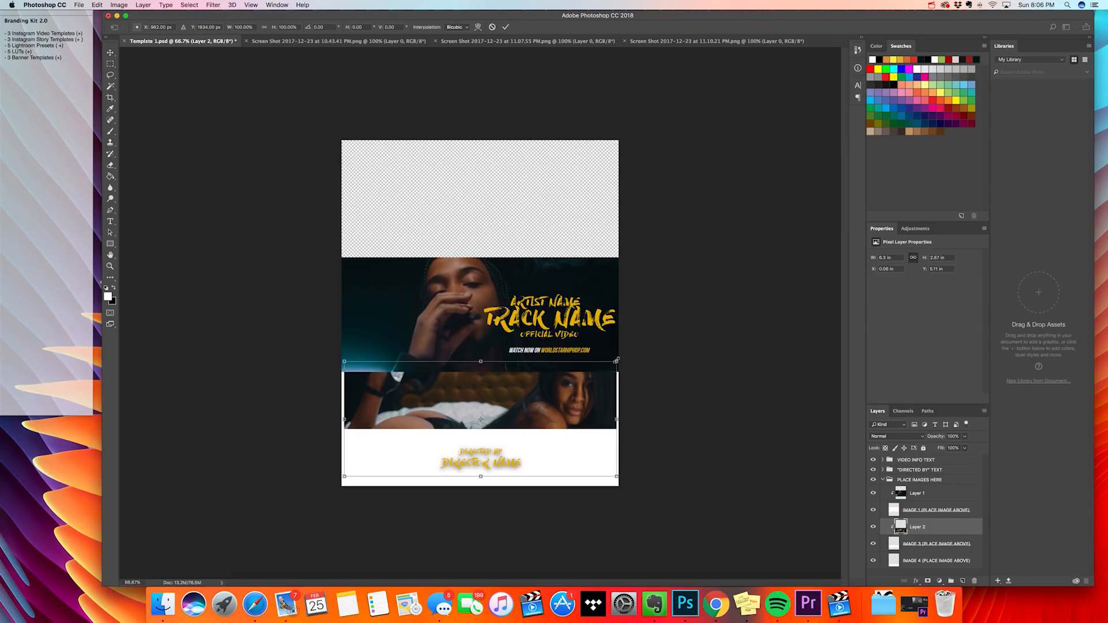
left_click_drag(617, 361, 641, 351)
left_click_drag(581, 399, 574, 414)
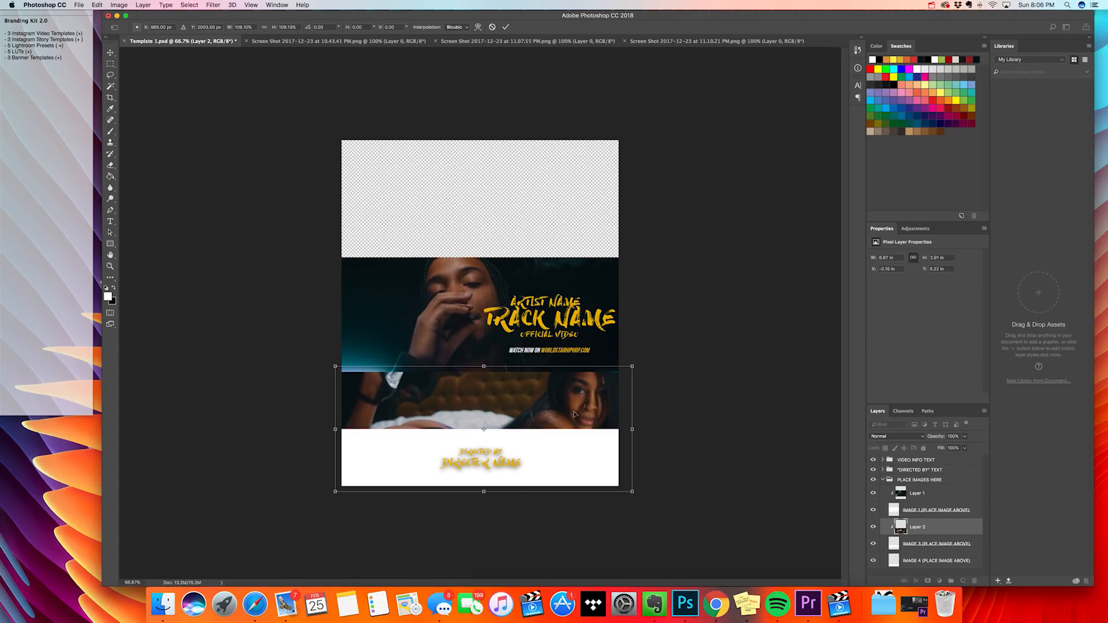
key("Return")
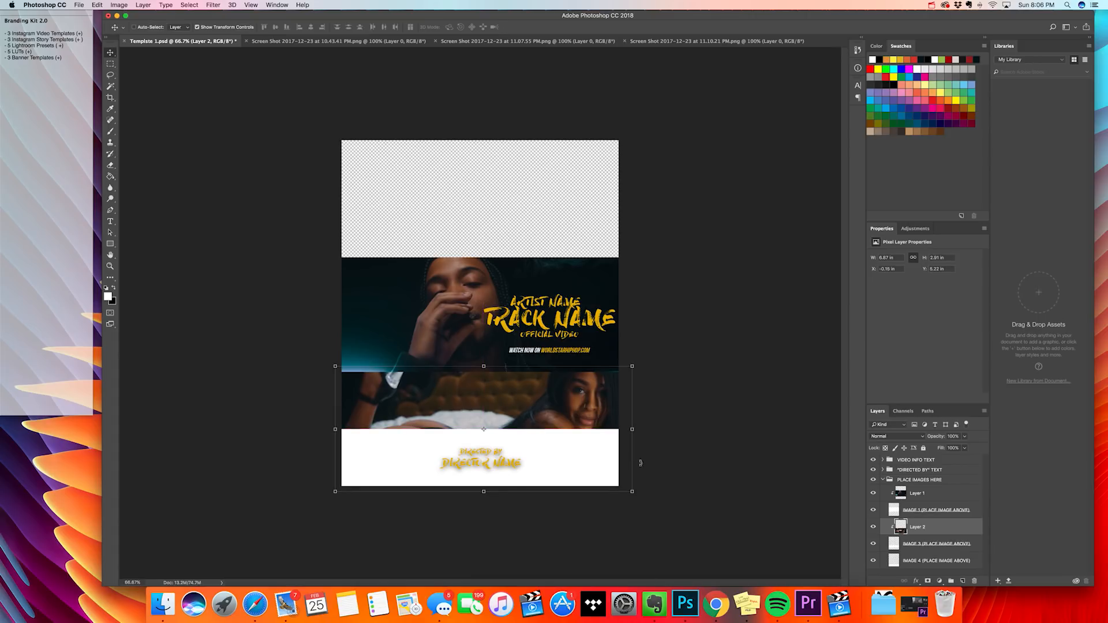
Copy the 11.10.21 PM still into Template 1.psd, and clip it to the IMAGE 4 layer from directly above it
left_click(684, 40)
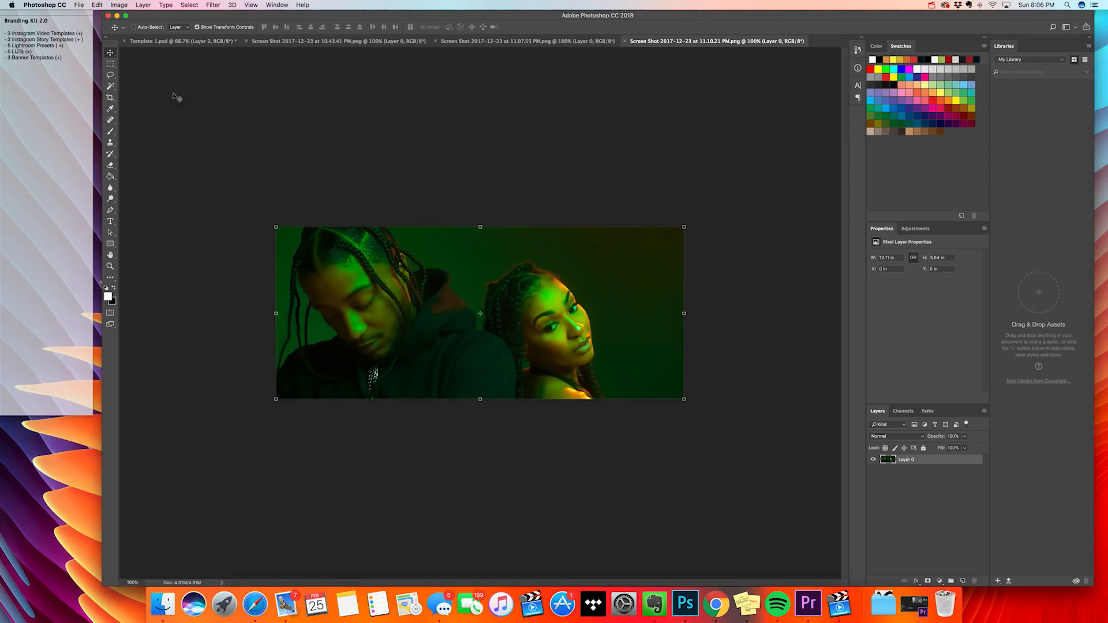
left_click_drag(541, 313, 505, 438)
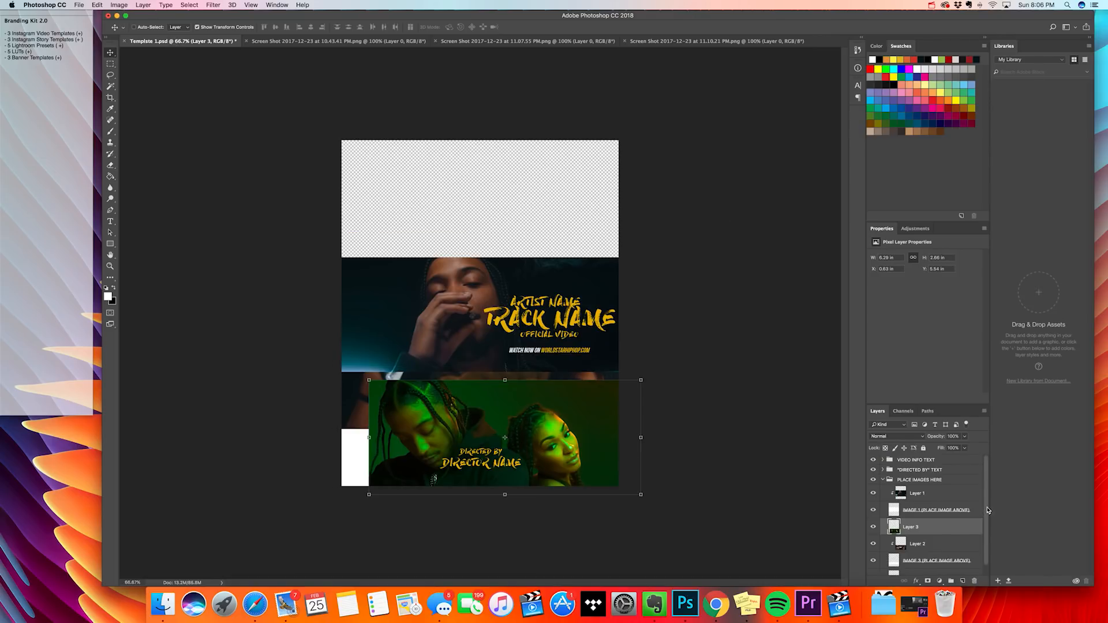
scroll(913, 492, "down", 1)
left_click_drag(944, 521, 942, 559)
right_click(940, 553)
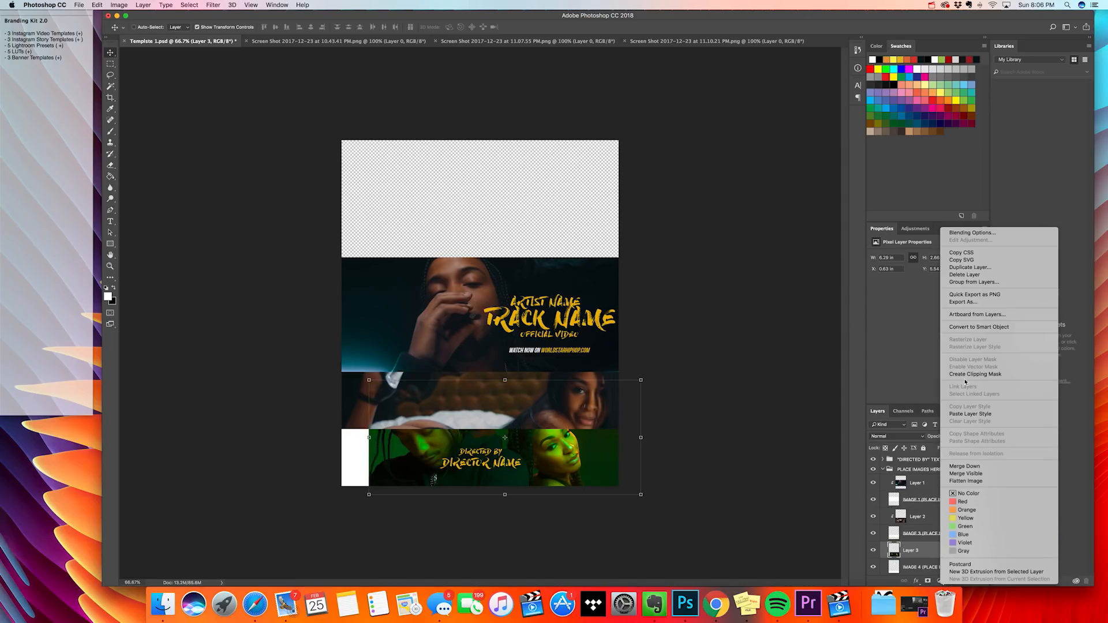
left_click(992, 376)
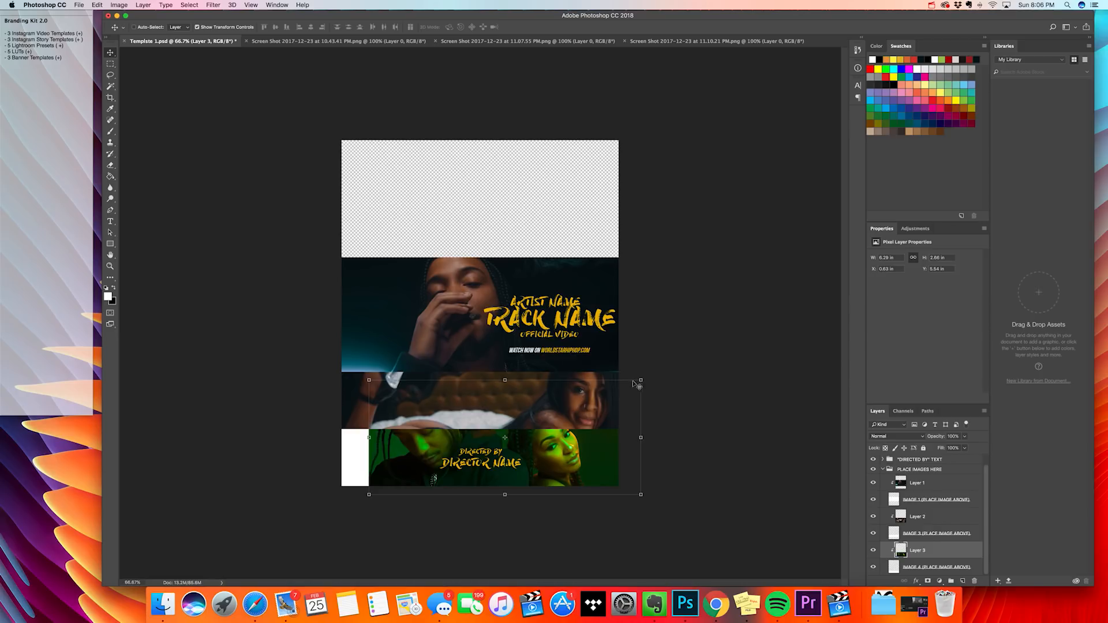
Enlarge the 11.10.21 PM still to about 108% and position it to fill the IMAGE 4 frame with both faces visible
left_click_drag(641, 379, 661, 371)
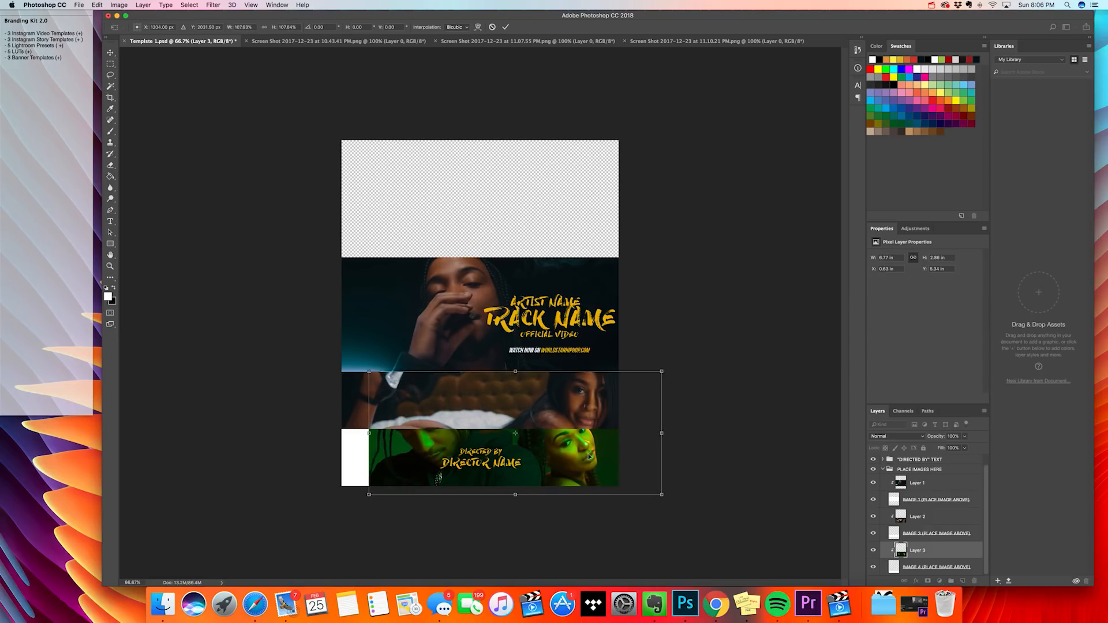
left_click_drag(589, 456, 564, 482)
key("Return")
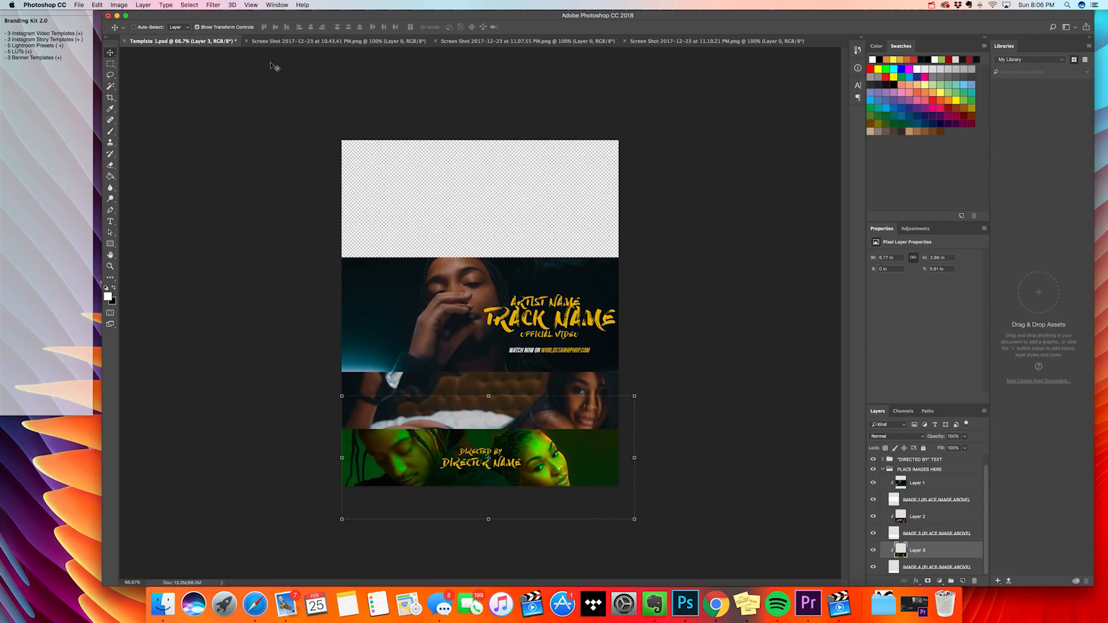
Turn off Show Transform Controls and nudge Layer 1 slightly within the IMAGE 1 frame
left_click(197, 28)
left_click(937, 484)
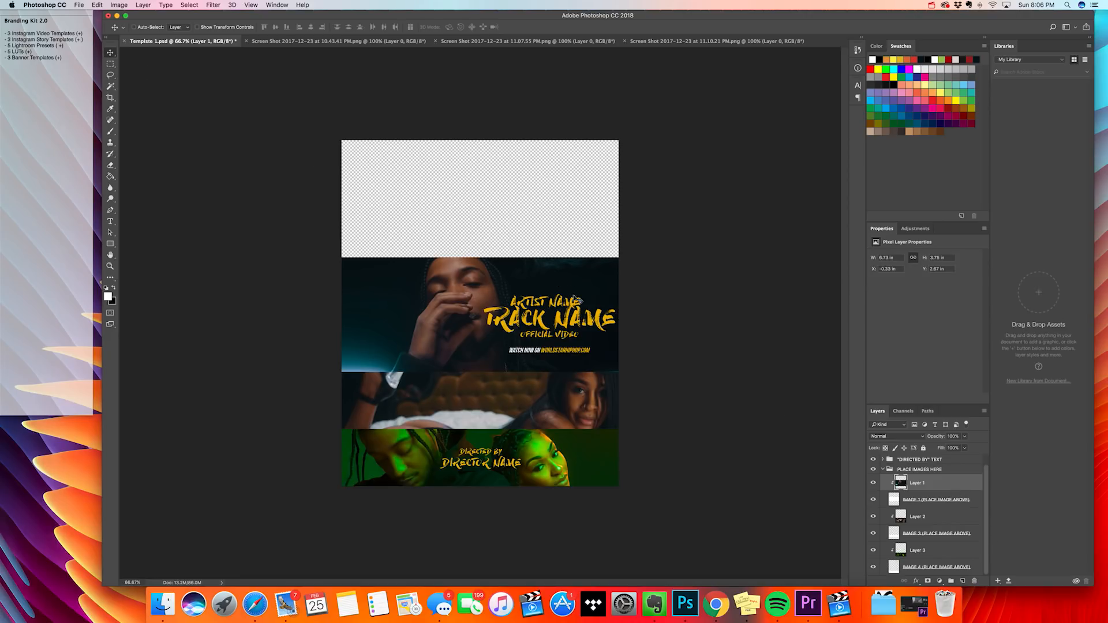
left_click_drag(570, 290, 574, 289)
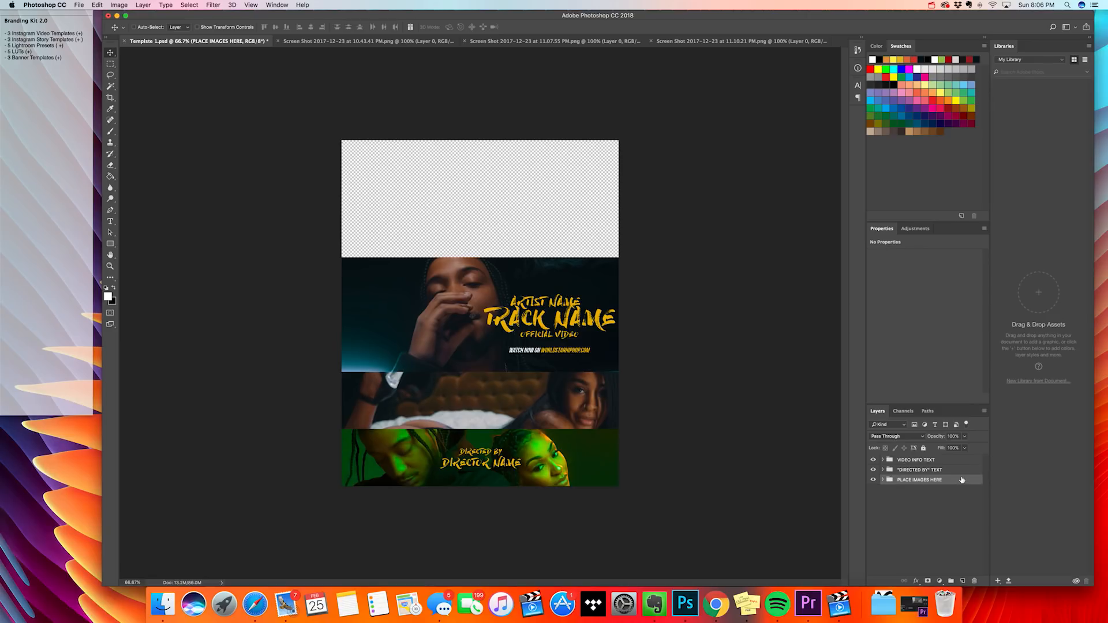
Expand the VIDEO INFO TEXT group, hide Video Info 1 and show Video Info 2
left_click(883, 460)
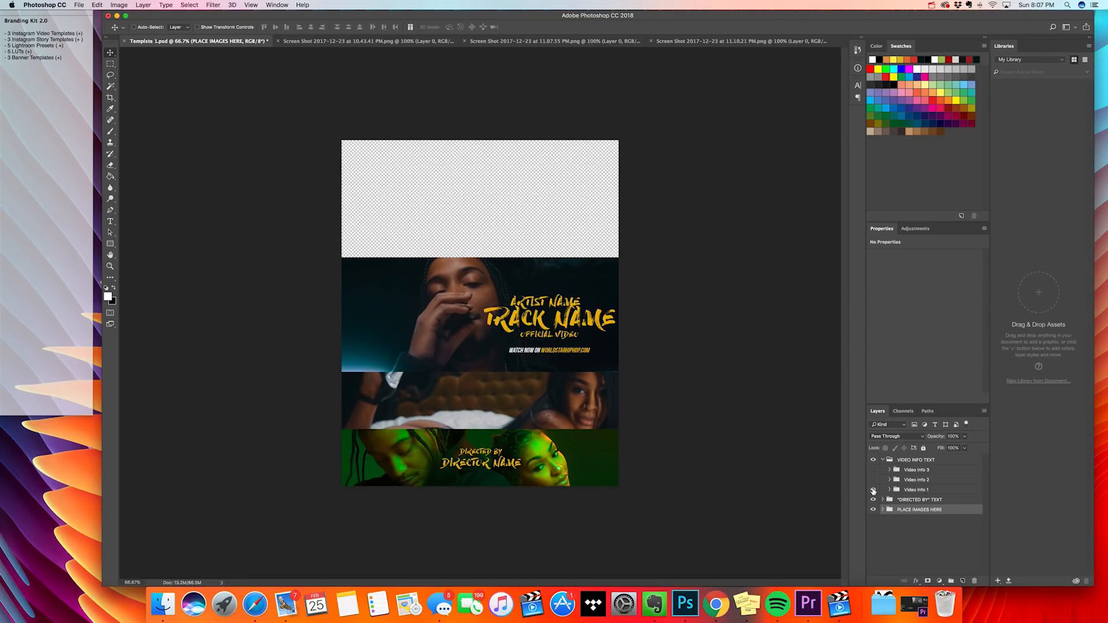
left_click(873, 489)
left_click(873, 490)
left_click(874, 492)
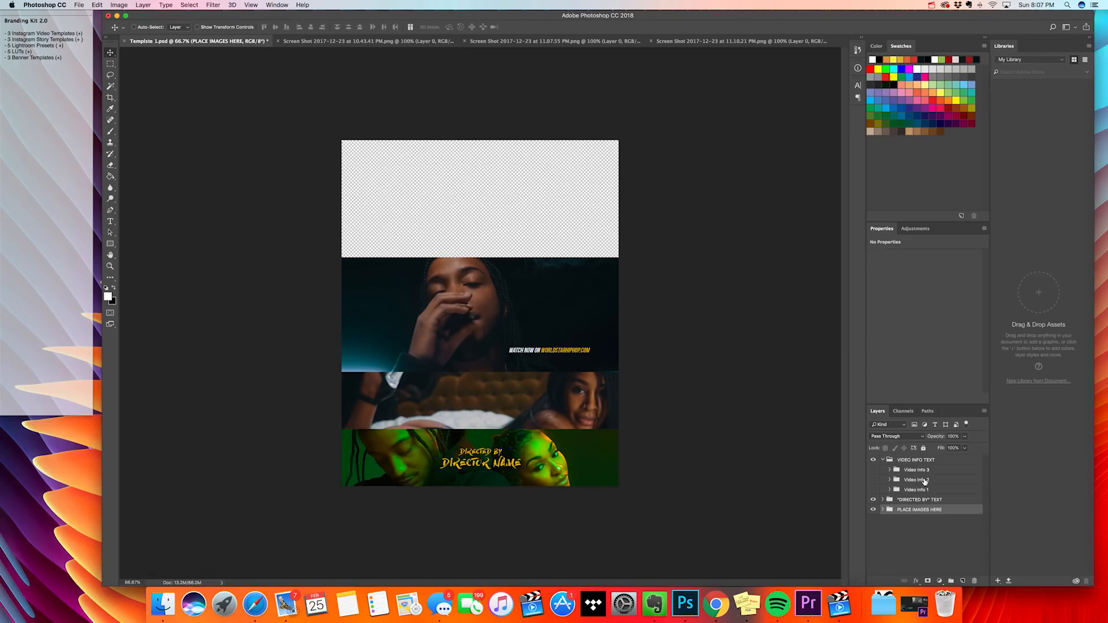
left_click(873, 480)
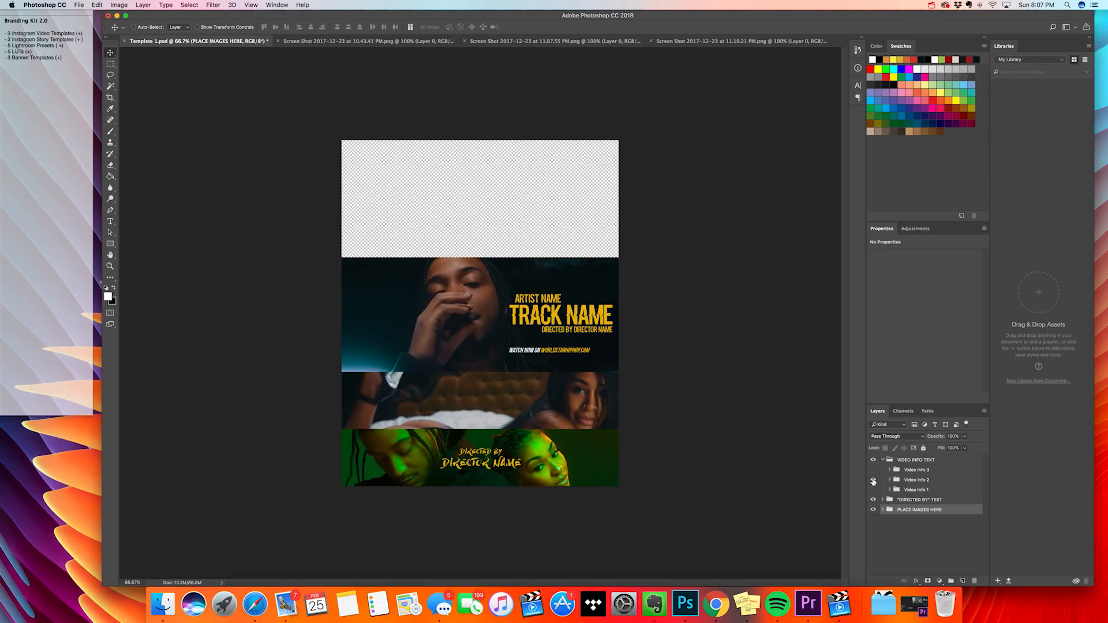
Compare the Video Info 2 and Video Info 3 text designs by toggling their visibility, leaving only Video Info 2 shown
left_click(874, 480)
left_click(873, 480)
left_click(908, 480)
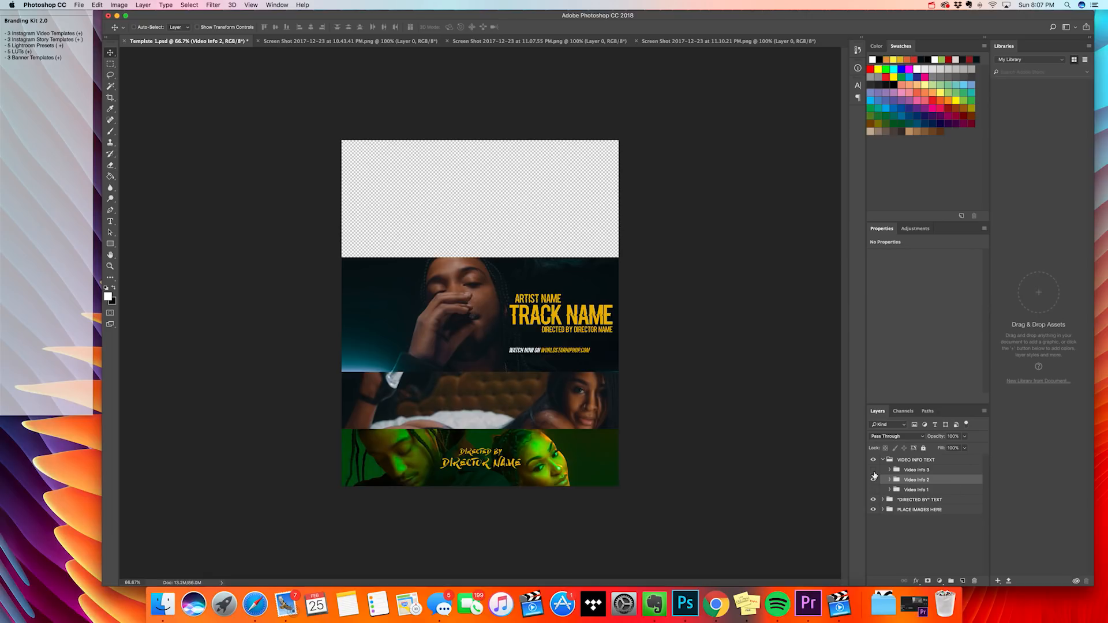
left_click(874, 480)
left_click(873, 480)
left_click(874, 479)
left_click(873, 470)
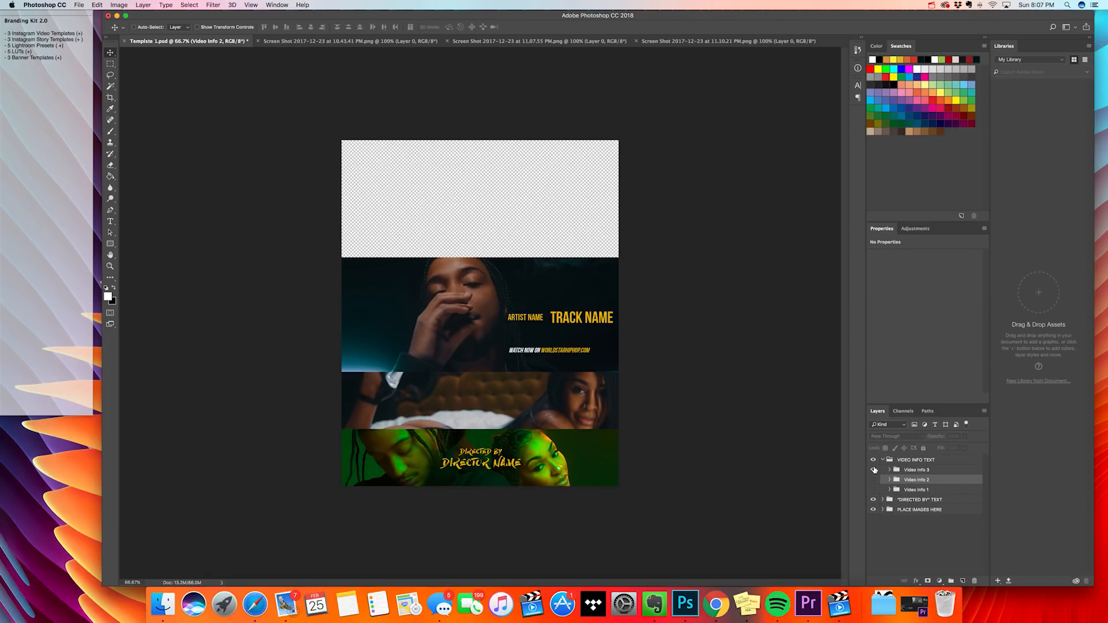
left_click(874, 469)
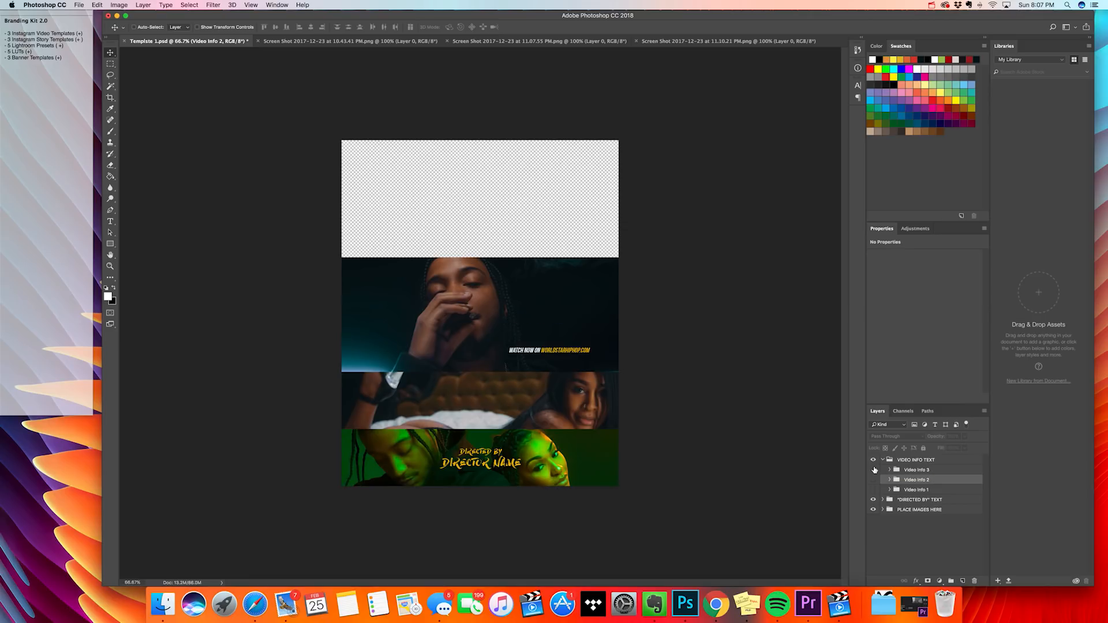
left_click(873, 470)
left_click(874, 479)
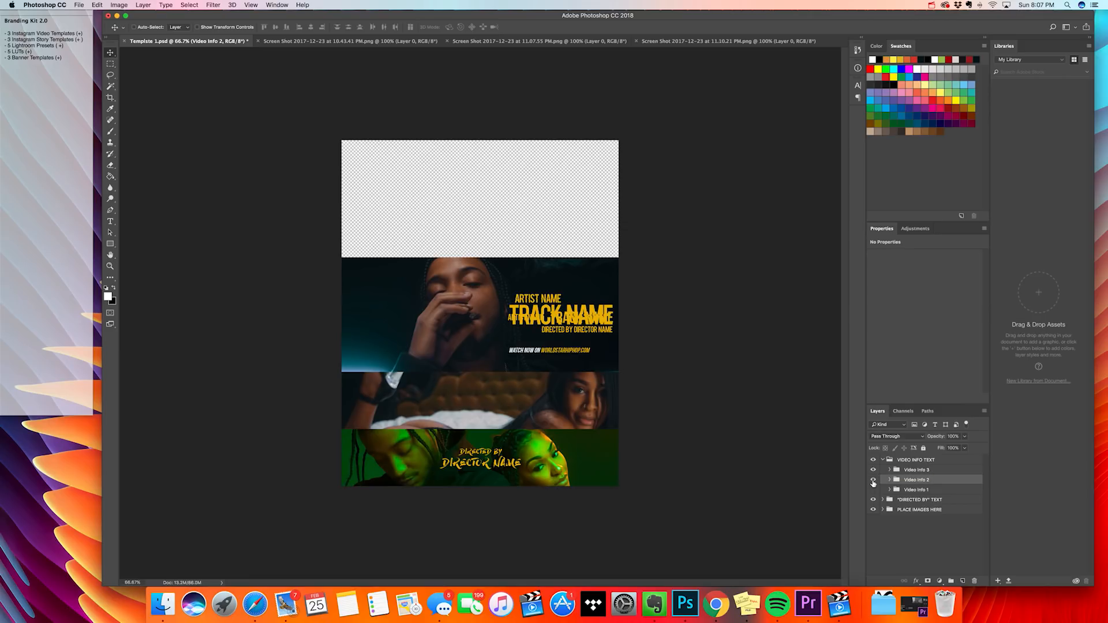
left_click(874, 470)
Try moving the Video Info 2 text and undo it, and look through the group's director, artist and track name layers
mouse_move(598, 323)
left_mouse_down()
mouse_move(444, 317)
mouse_move(553, 310)
mouse_move(448, 319)
mouse_move(504, 326)
mouse_move(487, 323)
mouse_move(585, 307)
left_mouse_up()
key("super+z")
left_click(890, 480)
left_click(944, 494)
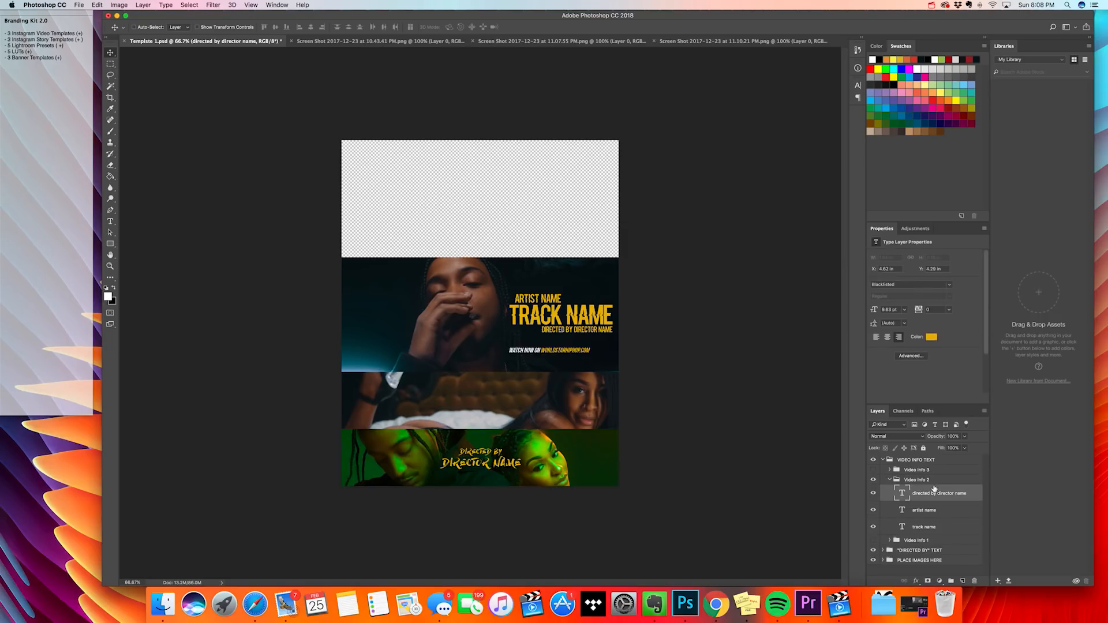
left_click(925, 531)
left_click(928, 496)
left_click(930, 529)
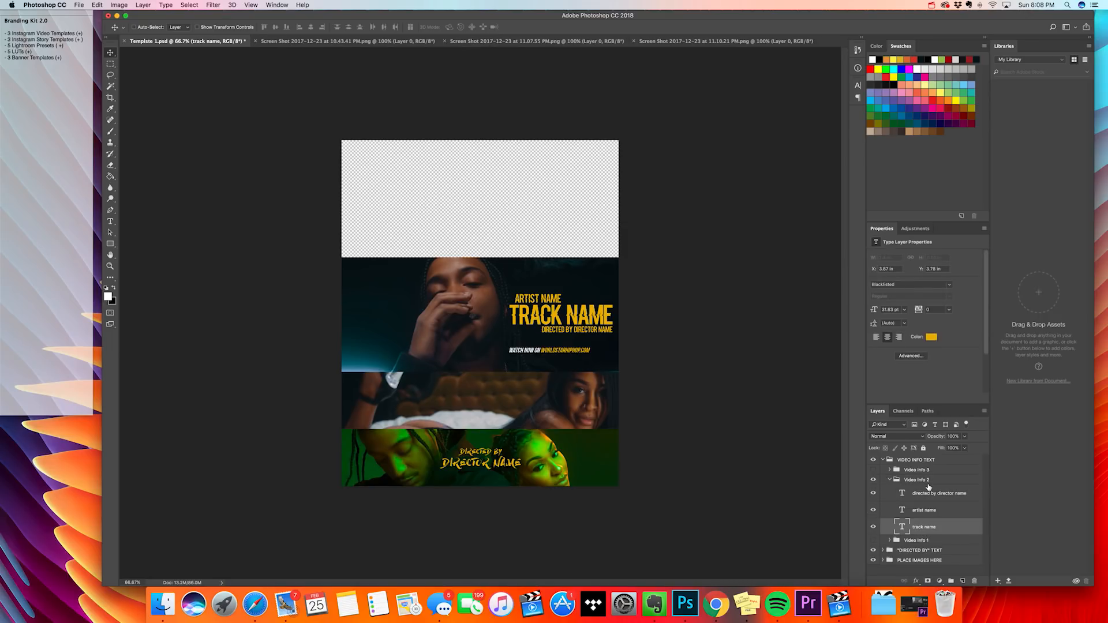
left_click(927, 493)
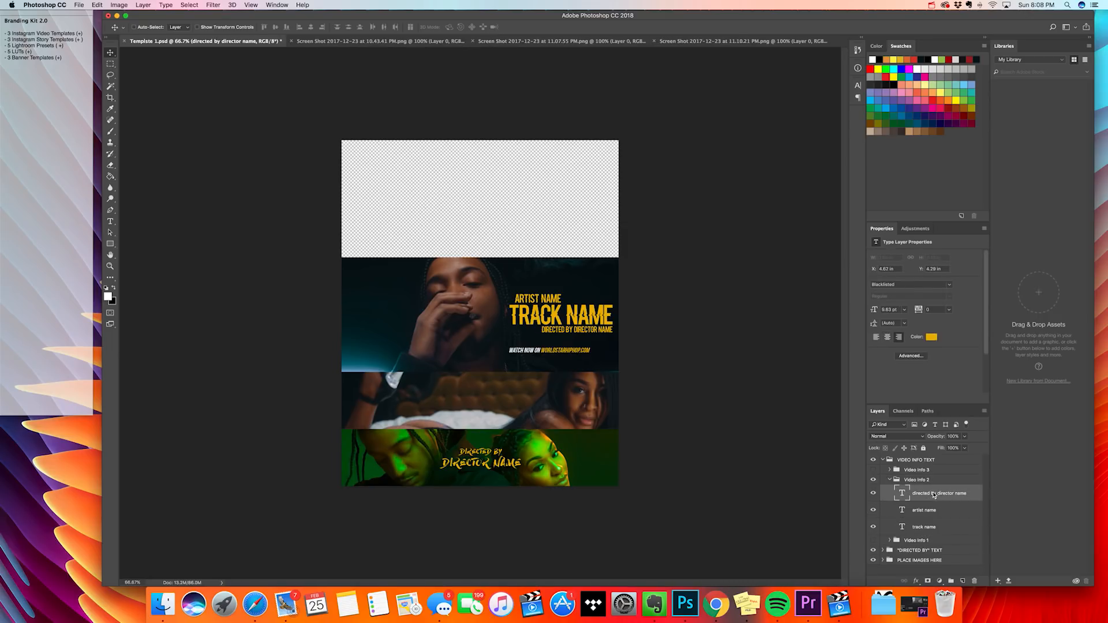
left_click(938, 527)
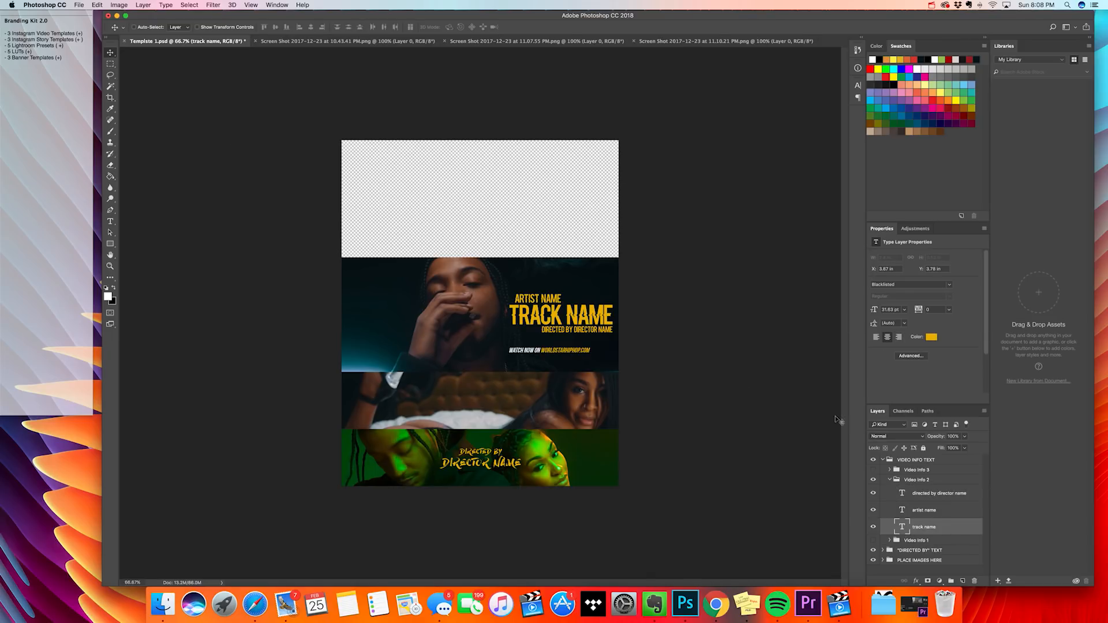
Replace the track name text in the Video Info 2 group with "3WORDS"
left_click_drag(587, 316, 535, 312)
left_click(111, 224)
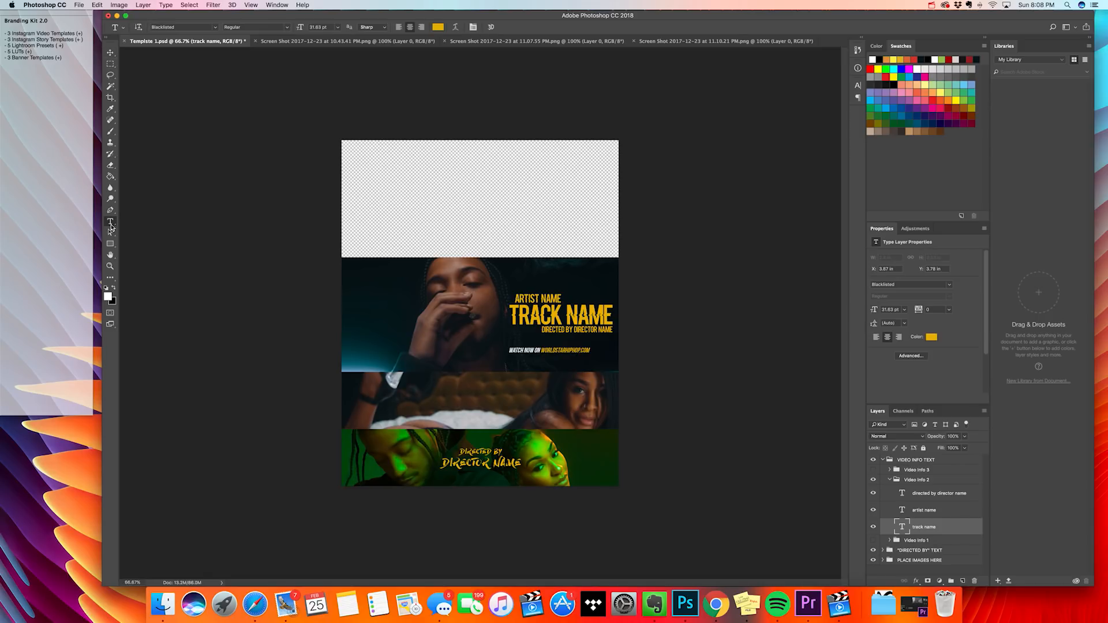
left_click(594, 314)
triple_click(596, 316)
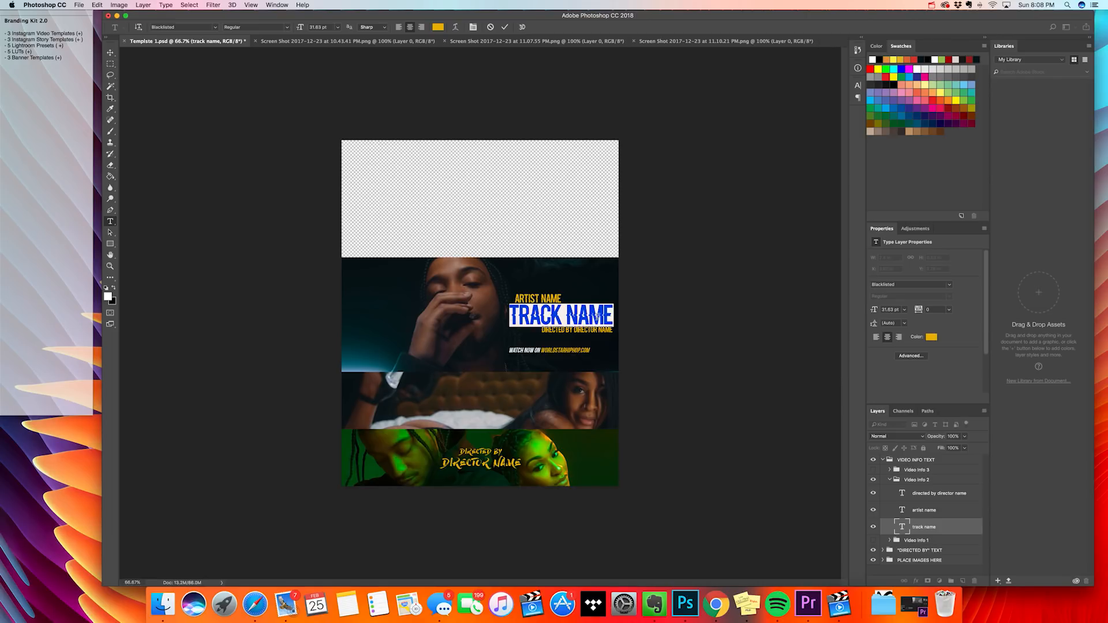
type("3WORDS")
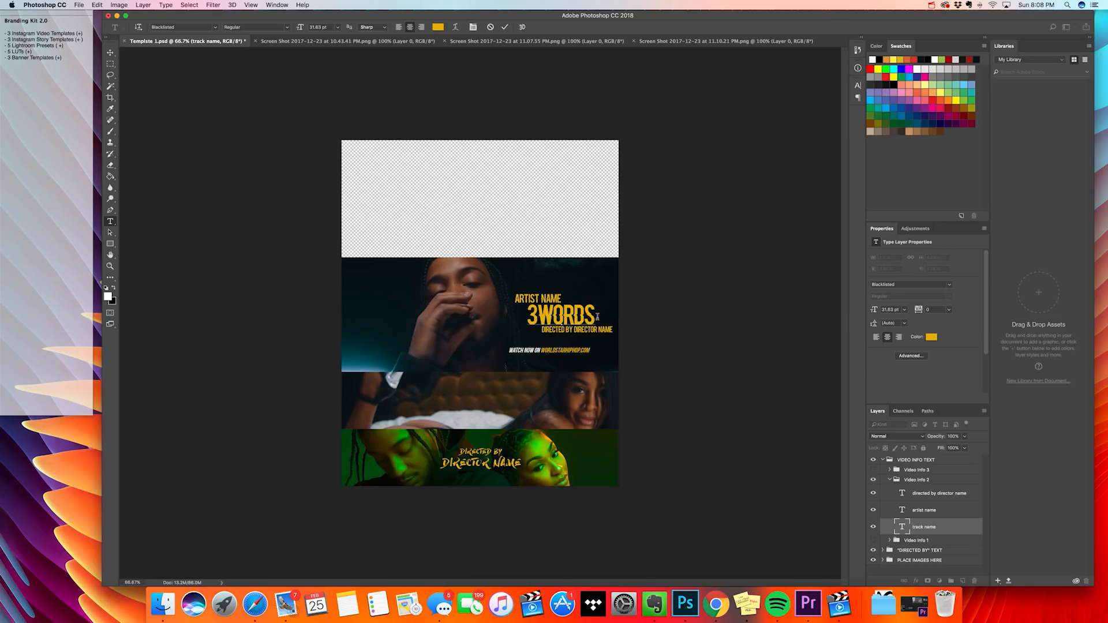
left_click(954, 533)
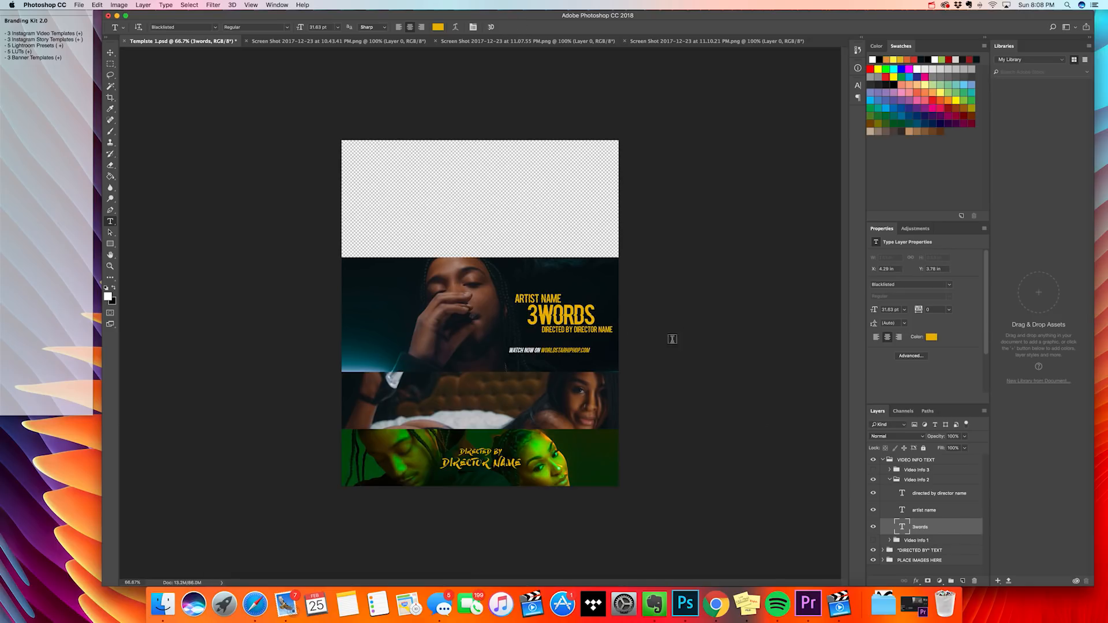
Replace the artist name text with "TCROOKS" and move it to line up with the start of the 3WORDS title
triple_click(551, 300)
type("t")
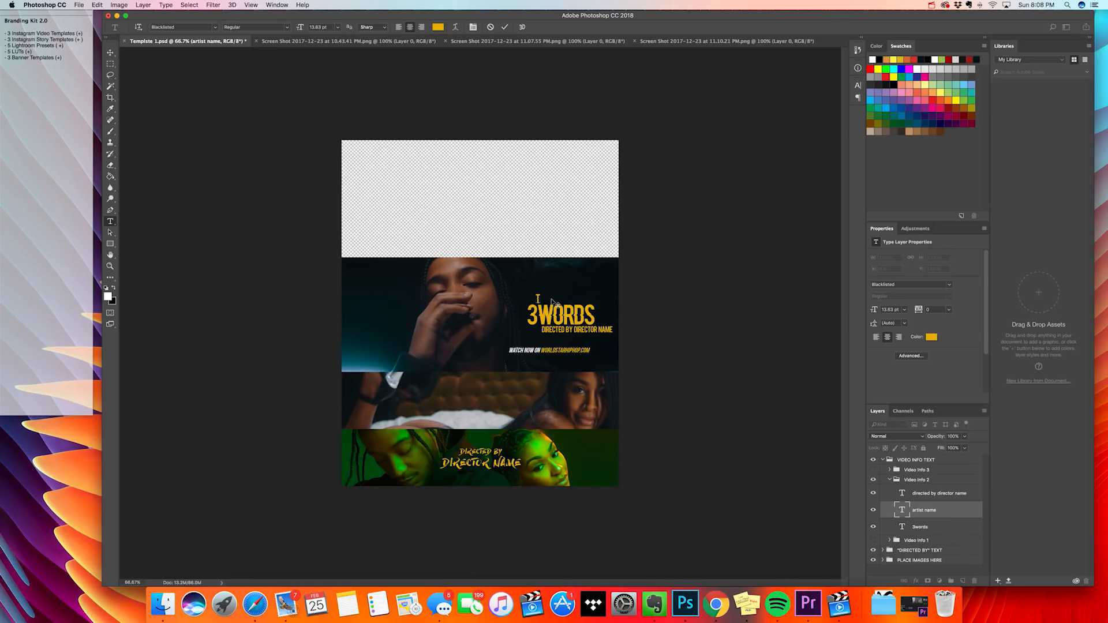
type("crook")
key("BackSpace")
type("s")
left_click(110, 51)
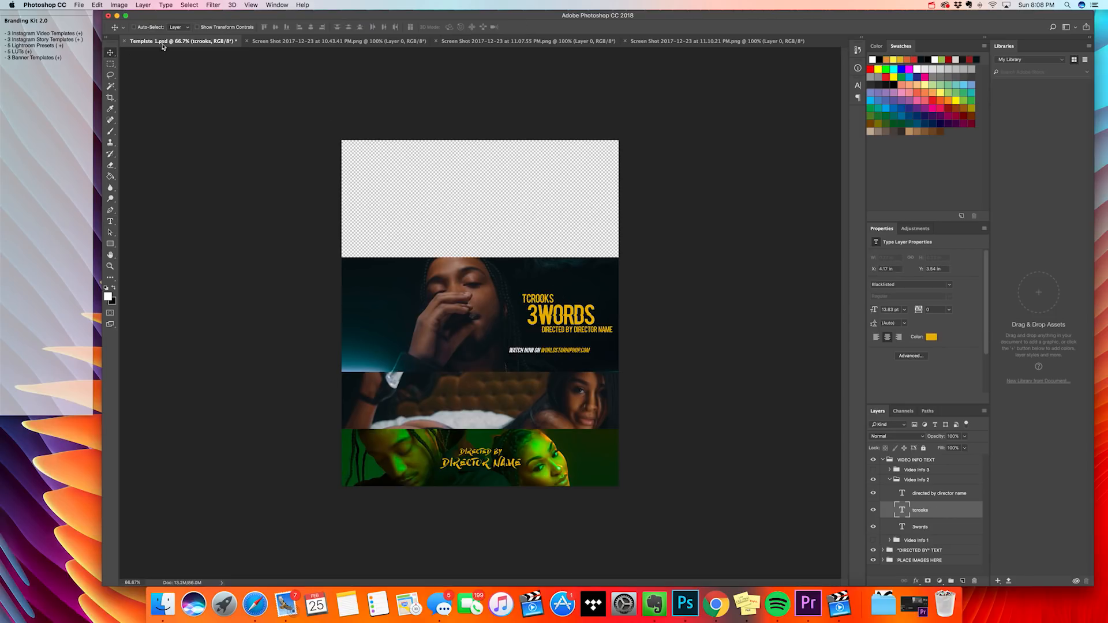
left_click_drag(542, 301, 548, 299)
Replace the director name placeholder in the line below 3WORDS so it reads "DIRECTED BY YCIMAGING"
left_click(954, 492)
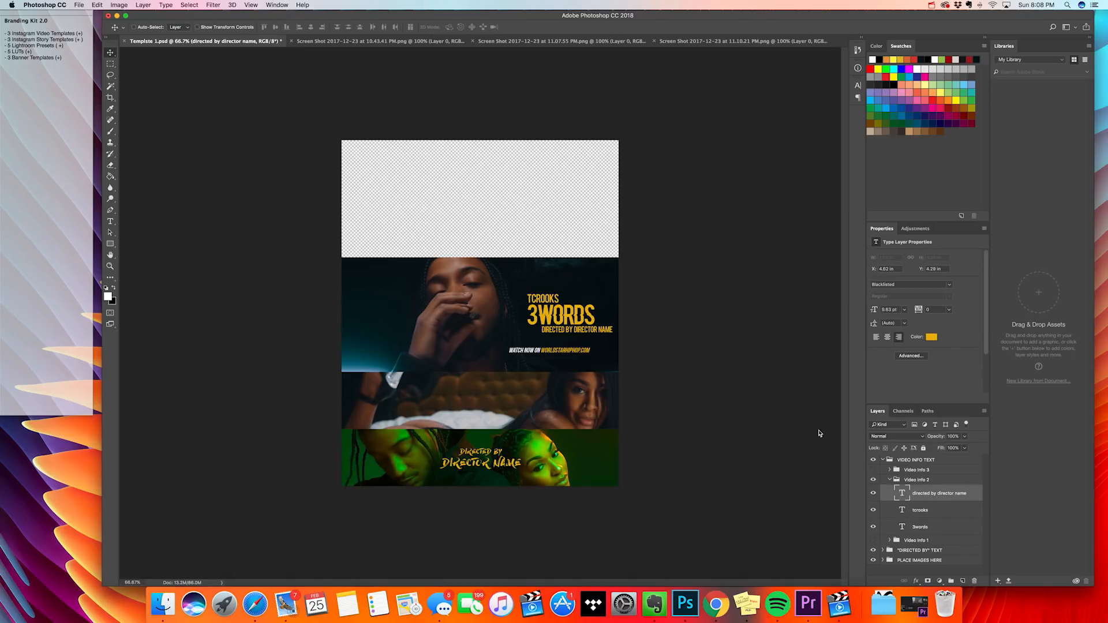
left_click(111, 222)
left_click_drag(573, 329, 613, 330)
type("YCIMAGING")
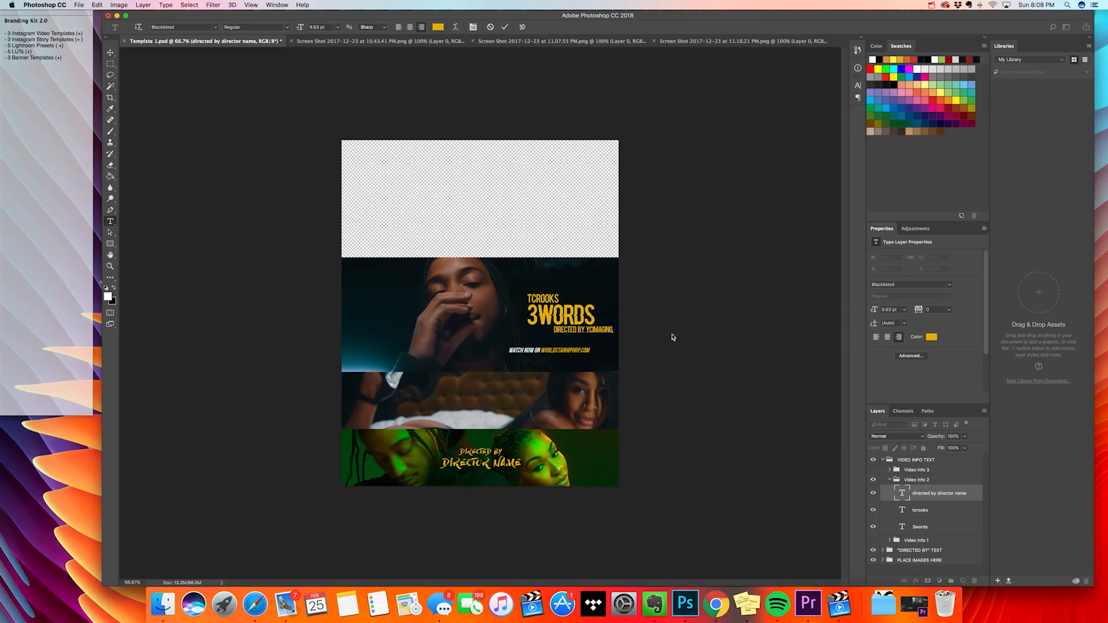
left_click(111, 53)
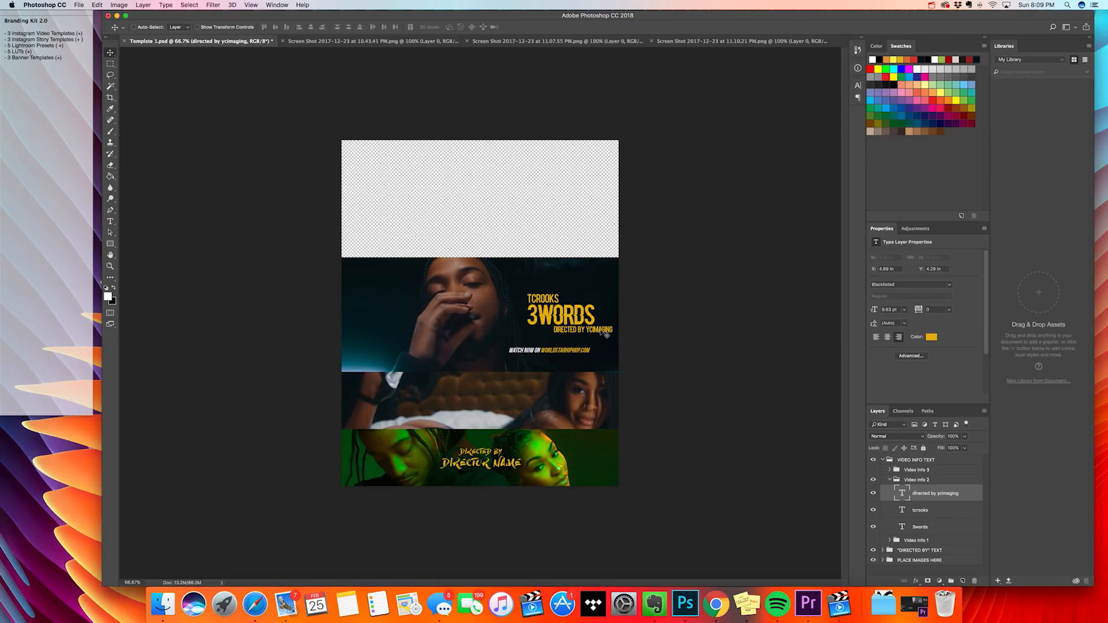
left_click_drag(602, 332, 585, 331)
left_click_drag(583, 332, 578, 331)
key("super+z")
left_click(260, 4)
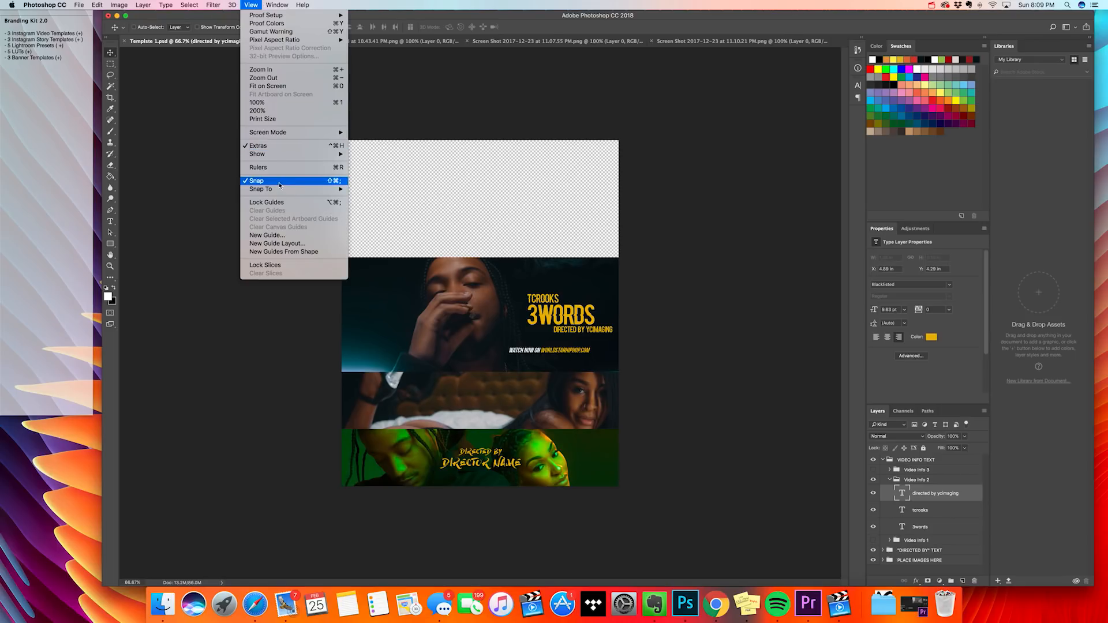
left_click(406, 16)
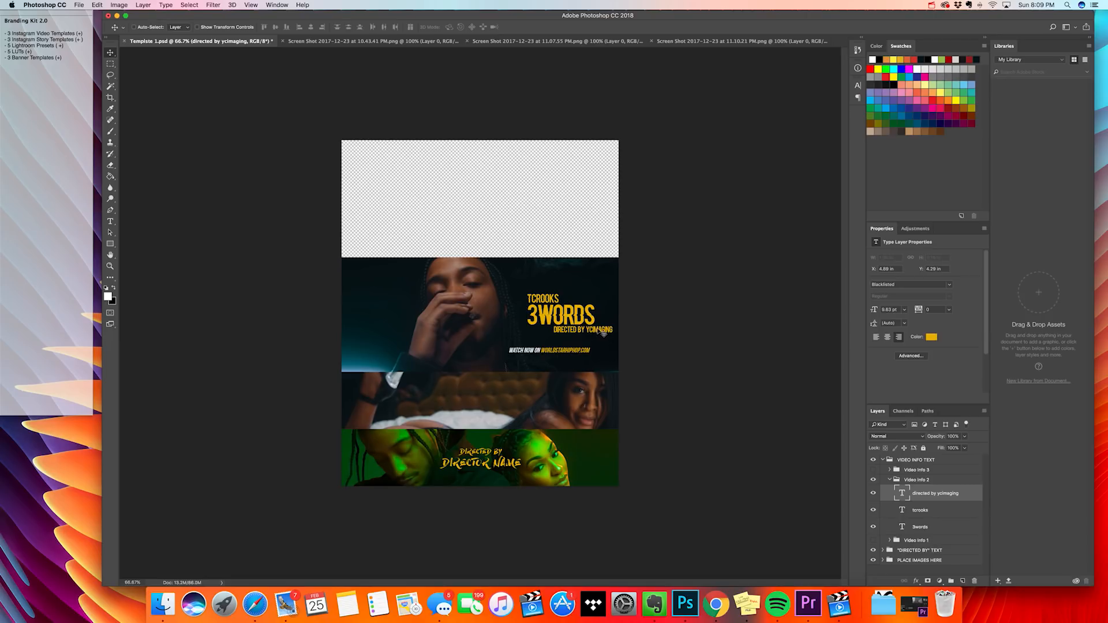
Move the DIRECTED BY YCIMAGING line to align with the end of the 3WORDS title, and collapse the VIDEO INFO TEXT group
left_click_drag(599, 330, 581, 331)
left_click(882, 460)
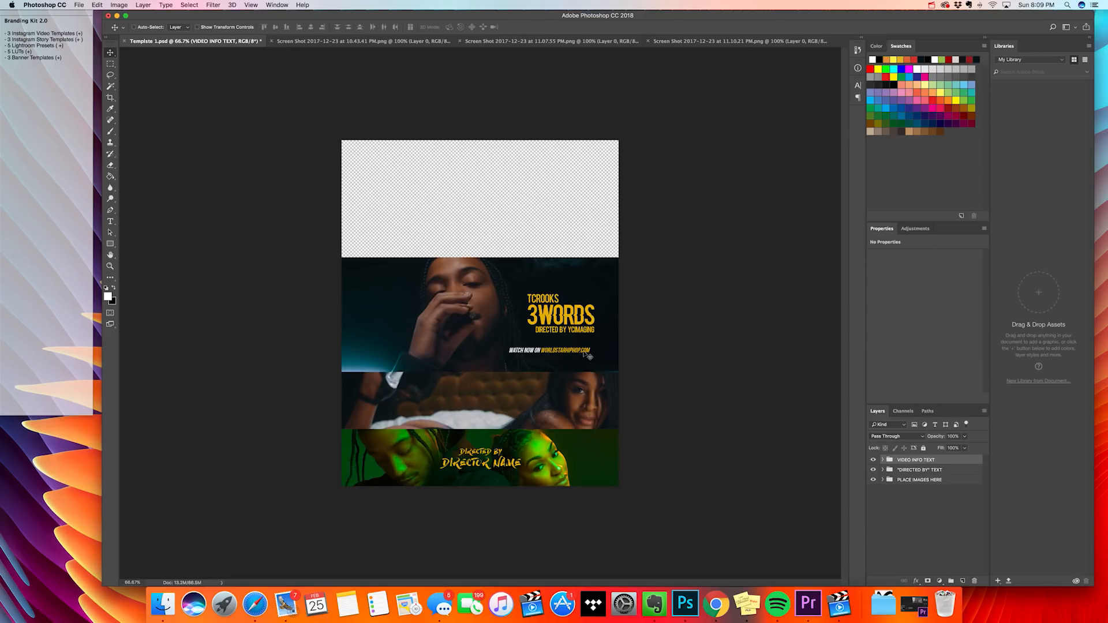
Expand the "DIRECTED BY" TEXT group, hide Directed By 1, and preview the DIRECTED BY 2 and DIRECTED BY 3 designs
left_click(883, 470)
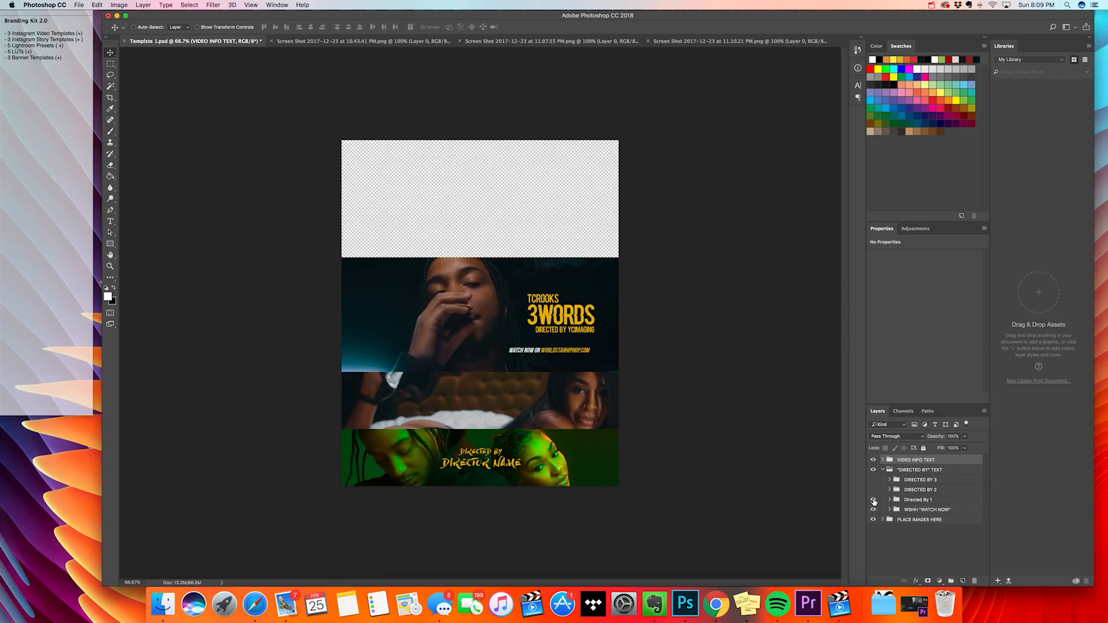
left_click(873, 501)
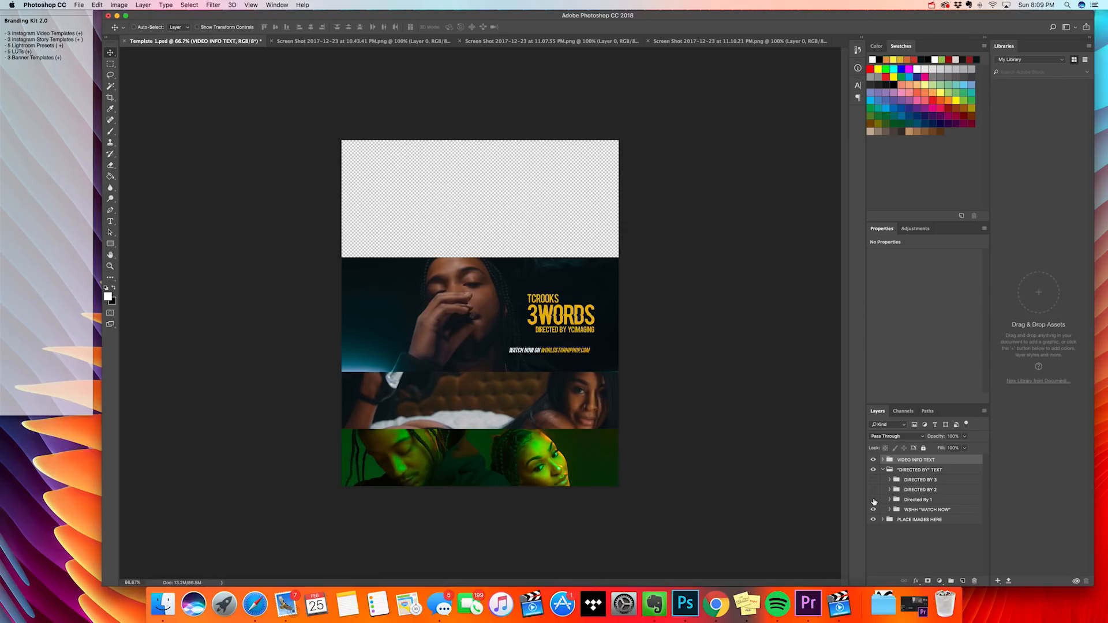
left_click(873, 491)
left_click(874, 491)
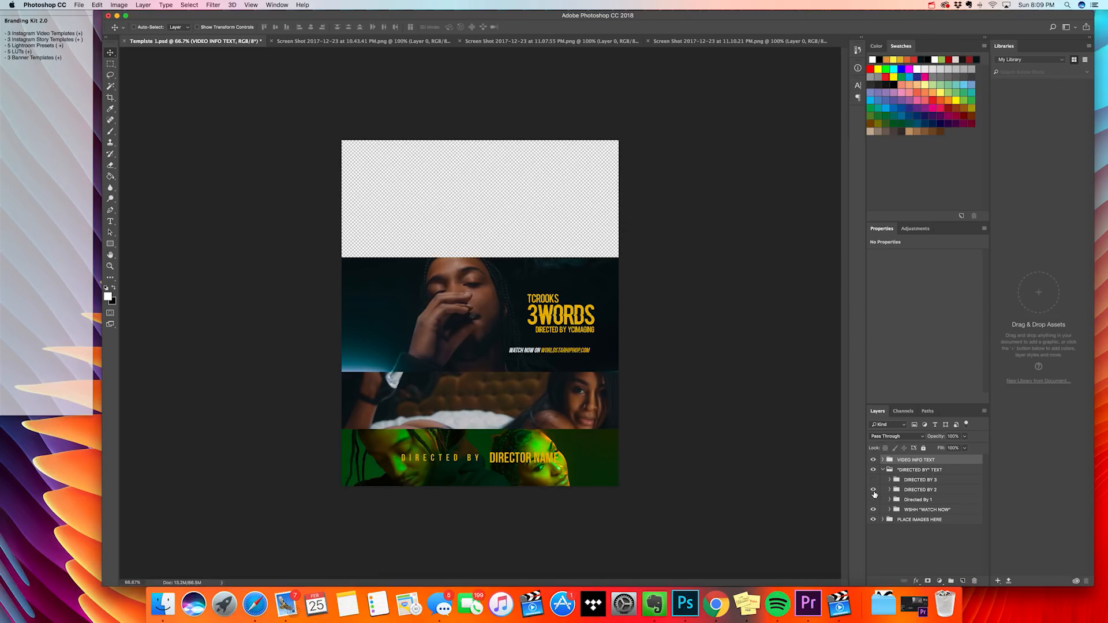
left_click(873, 480)
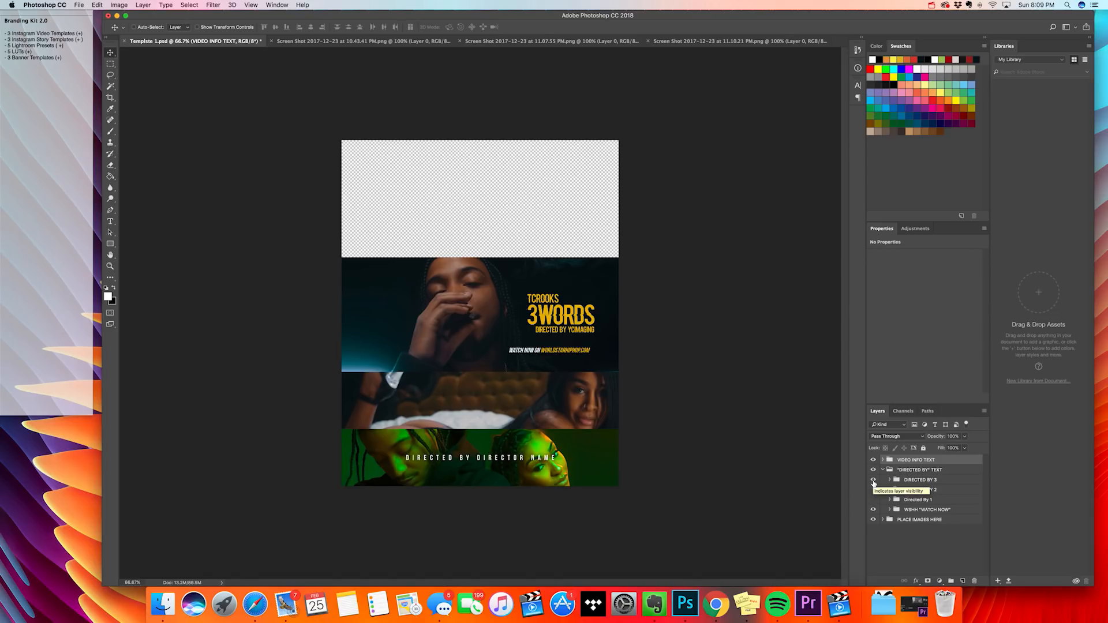
Compare the DIRECTED BY 2 and DIRECTED BY 3 designs by switching their visibility, leaving only DIRECTED BY 3 shown
left_click(874, 481)
left_click(873, 480)
left_click(873, 481)
left_click(874, 481)
left_click(873, 489)
left_click(874, 489)
left_click(874, 481)
left_click(875, 481)
left_click(874, 483)
left_click(874, 489)
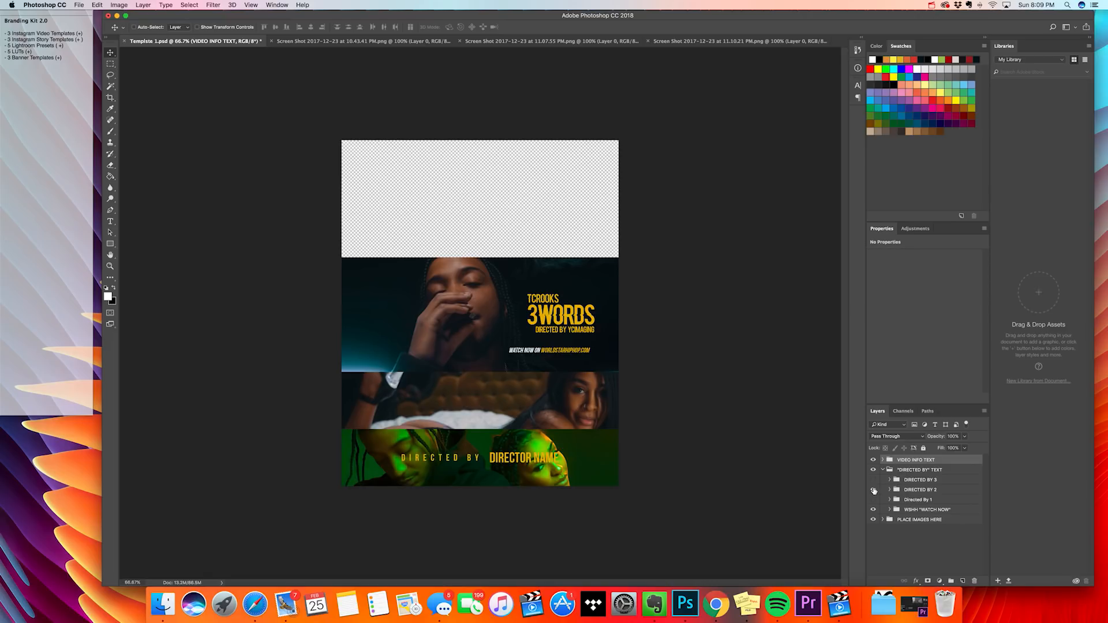
left_click(874, 489)
left_click(873, 479)
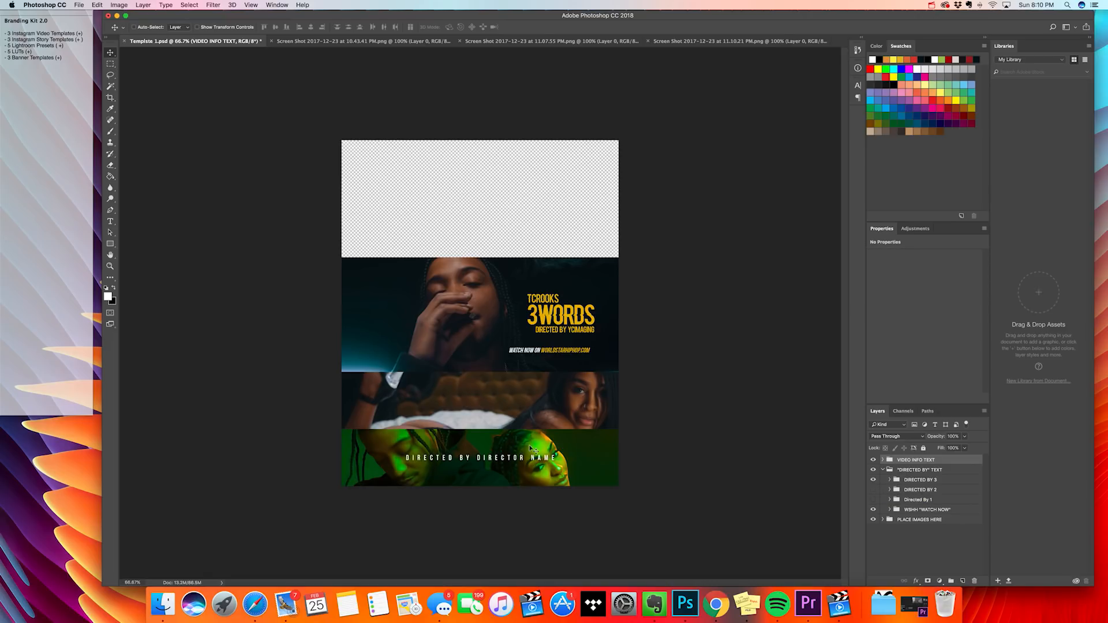
Replace the director name placeholder in the DIRECTED BY 3 line over the green image with "YCIMAGING"
left_click(110, 221)
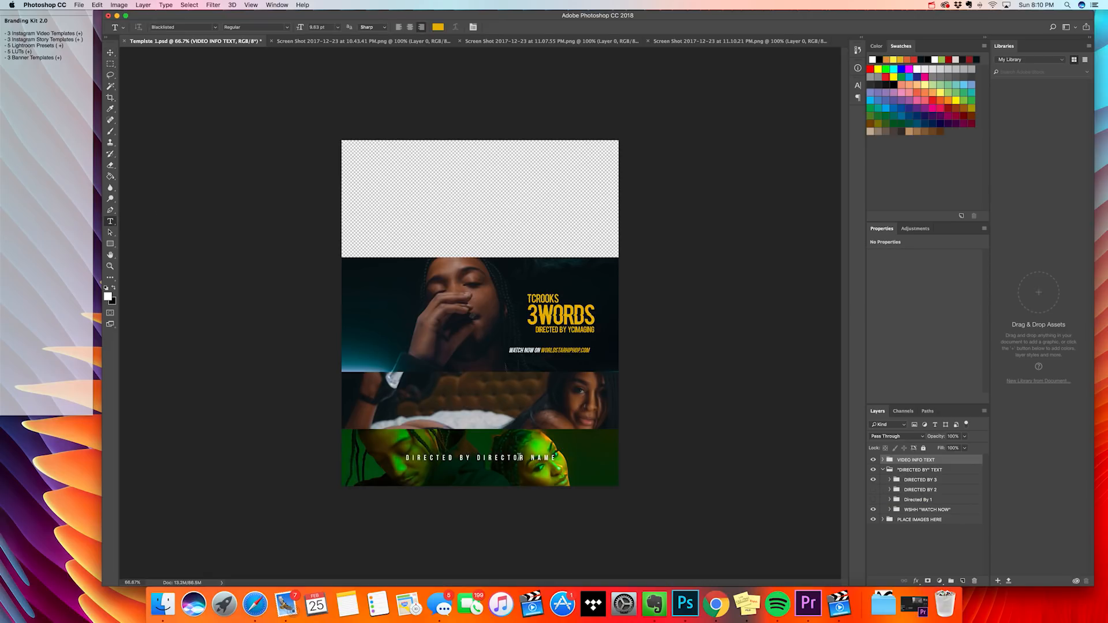
left_click(483, 458)
left_click_drag(475, 457, 696, 476)
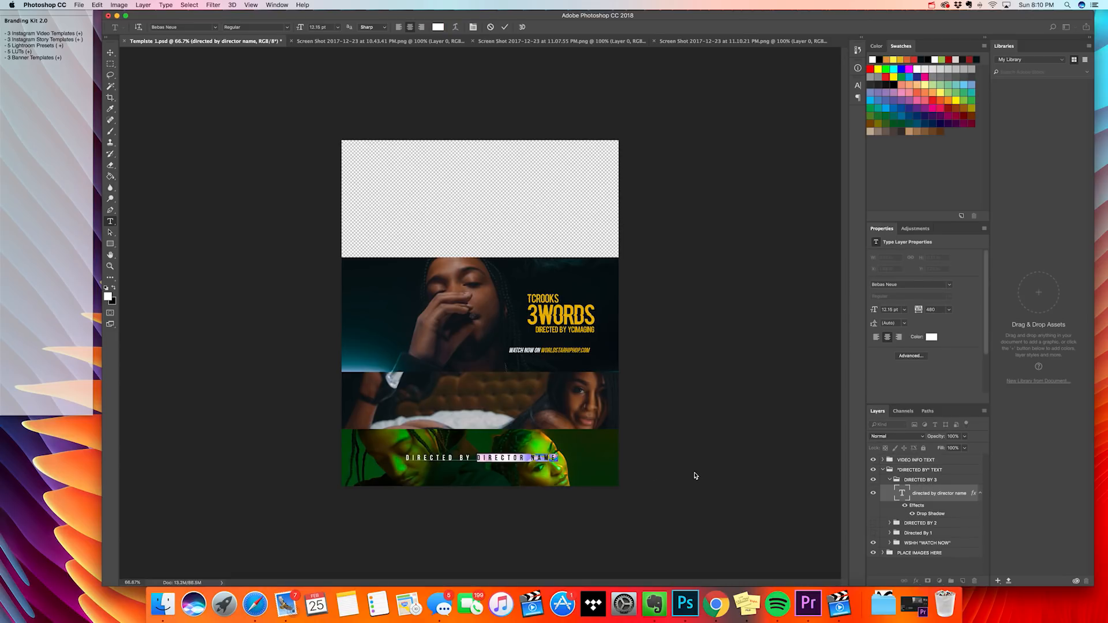
type("YCIMAGING")
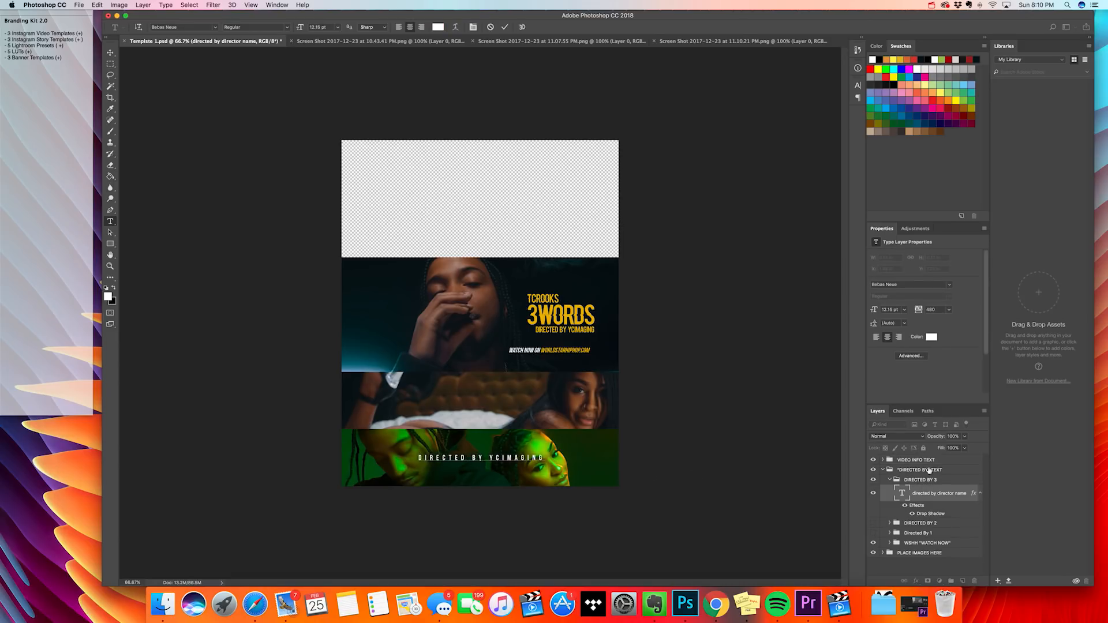
left_click(946, 494)
Move the white DIRECTED BY YCIMAGING line straight up off the green image and collapse the DIRECTED BY 3 group
left_click(109, 53)
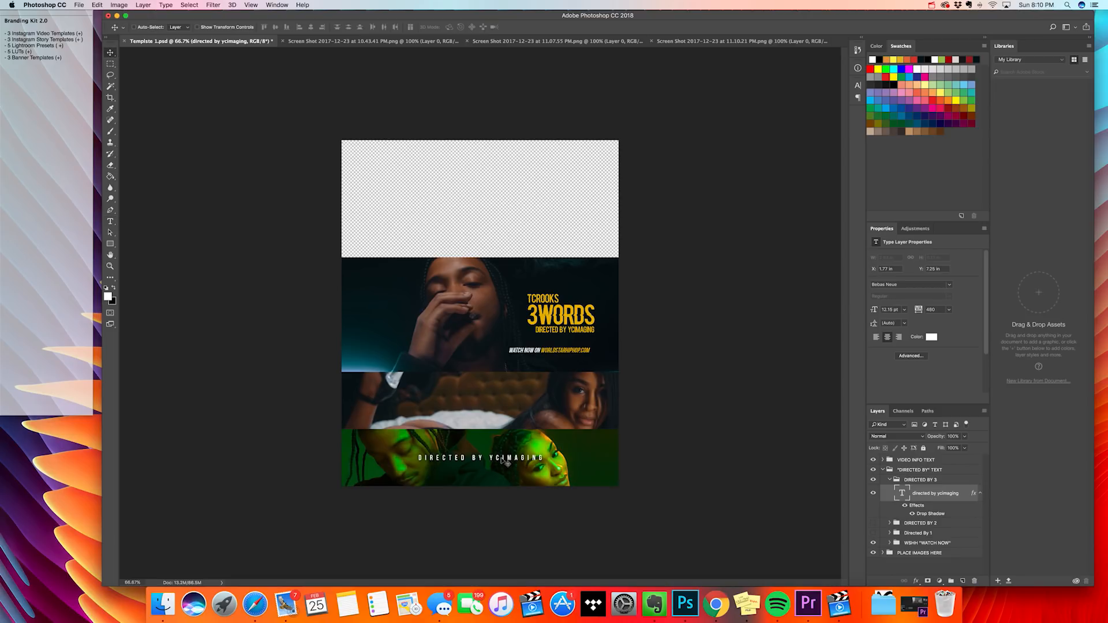
left_click_drag(505, 462, 504, 406)
left_click(889, 479)
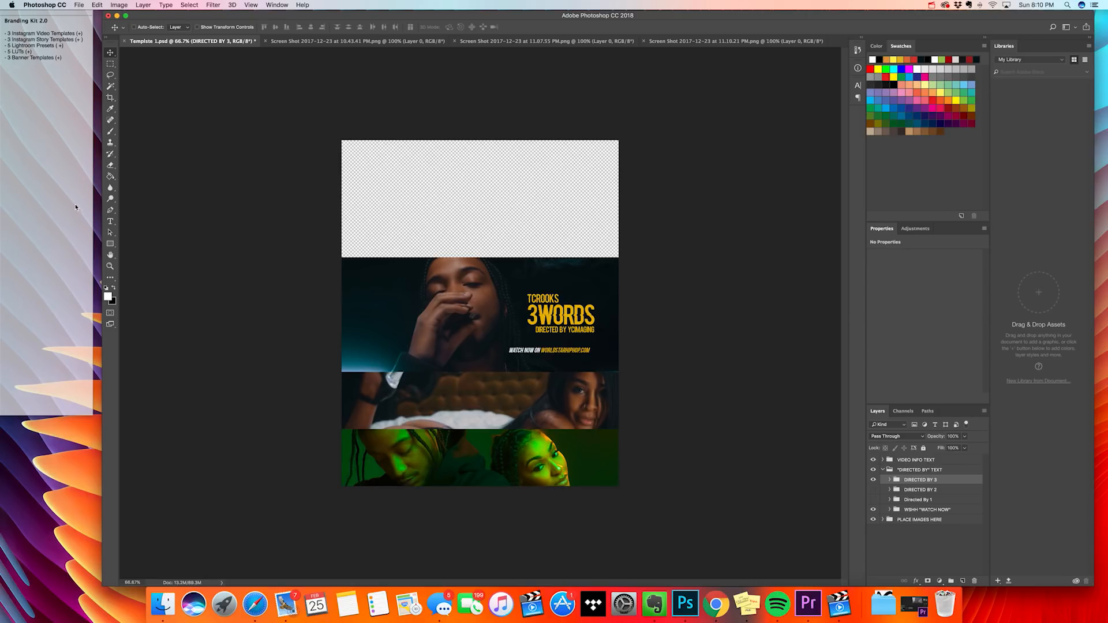
Expand the WSHH "WATCH NOW" group and replace worldstarhiphop.com in its text with "youtube.com"
left_click(110, 221)
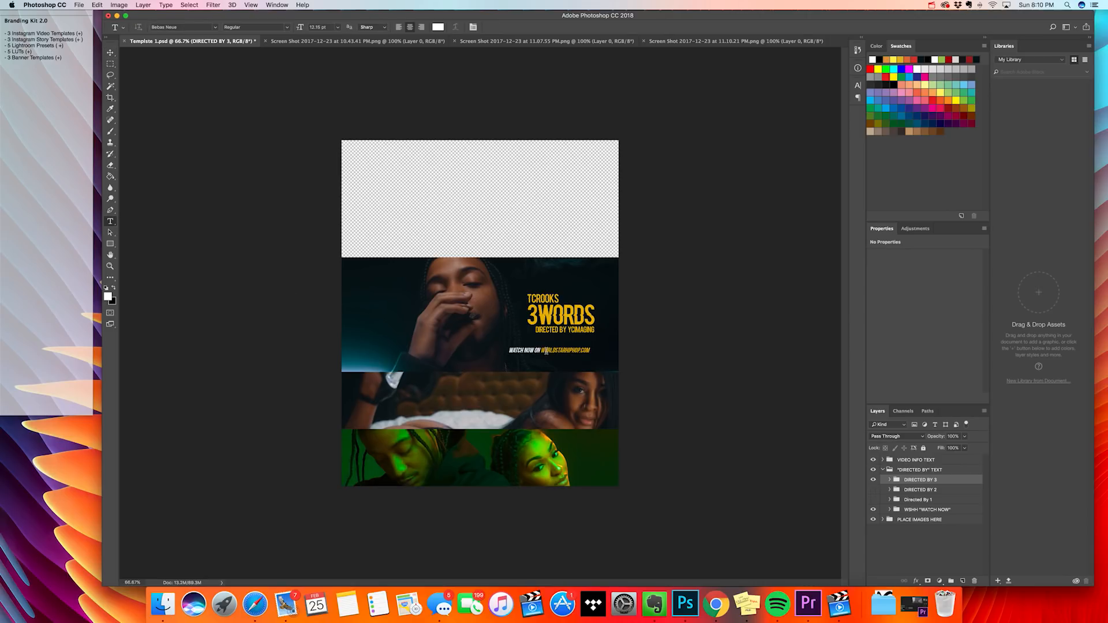
left_click(928, 511)
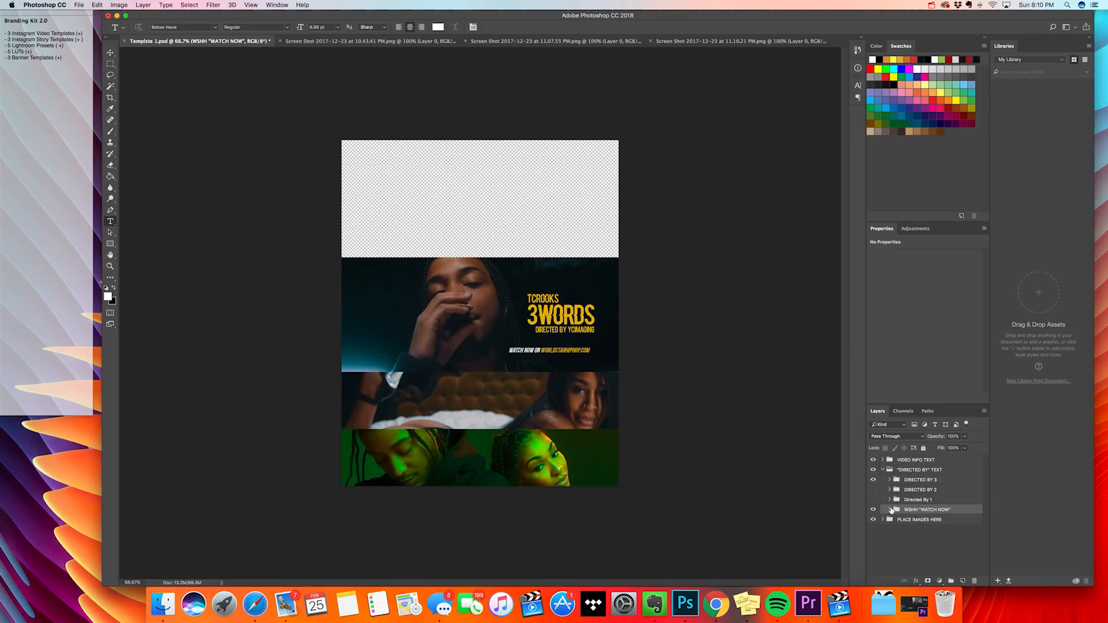
left_click(889, 510)
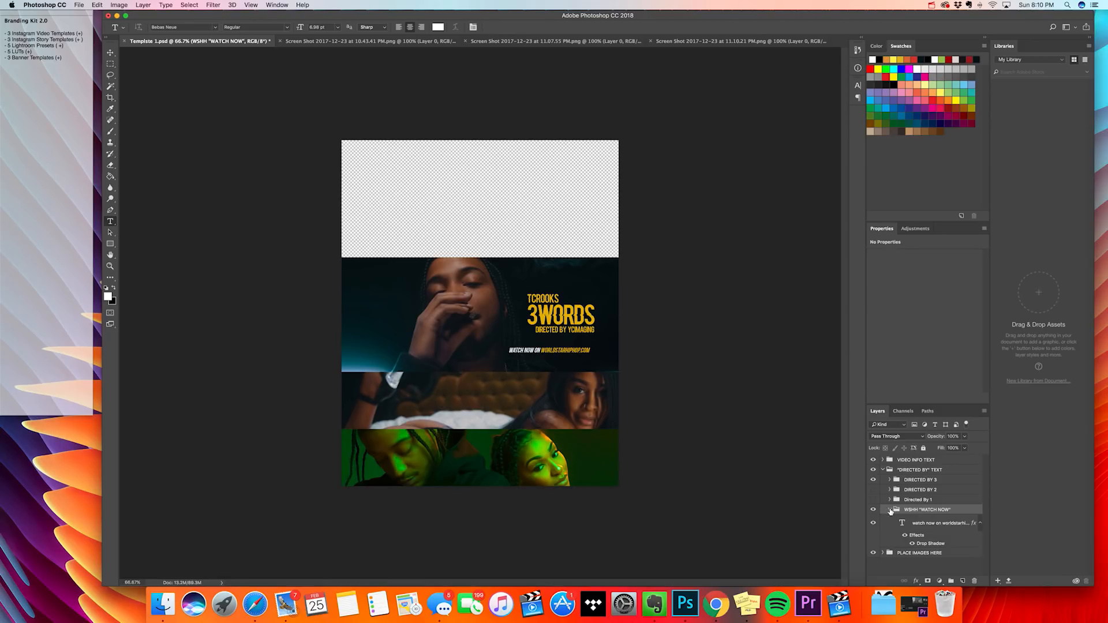
left_click(938, 525)
left_click(569, 350)
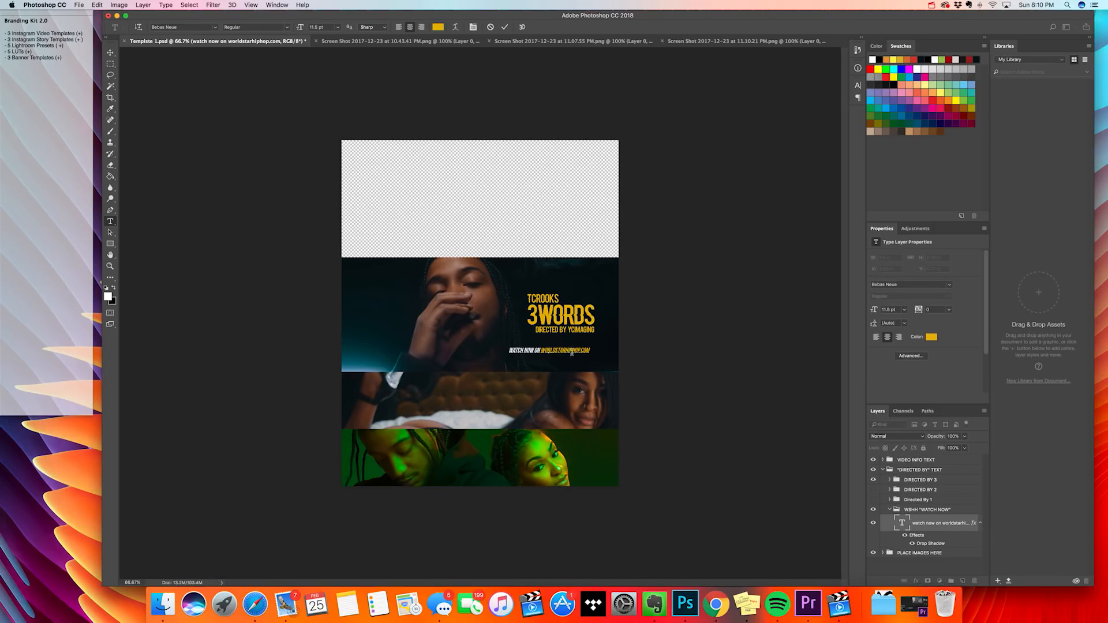
left_click_drag(541, 351, 673, 363)
type("youtube.com")
left_click(954, 525)
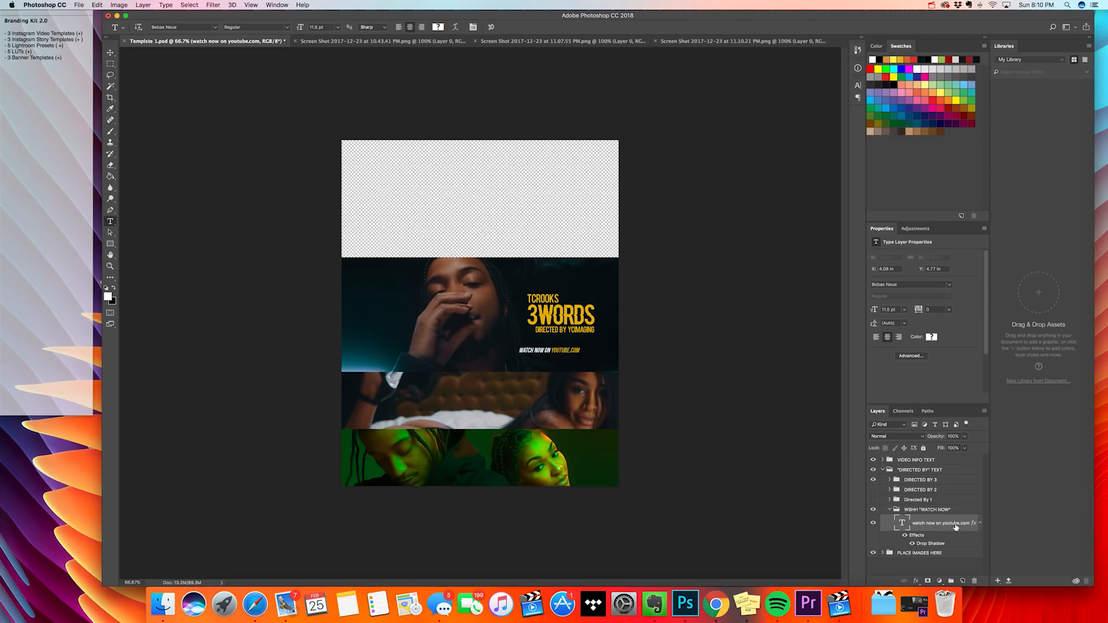
Replace the website name in the watch now line with "link in bio"
left_click(554, 351)
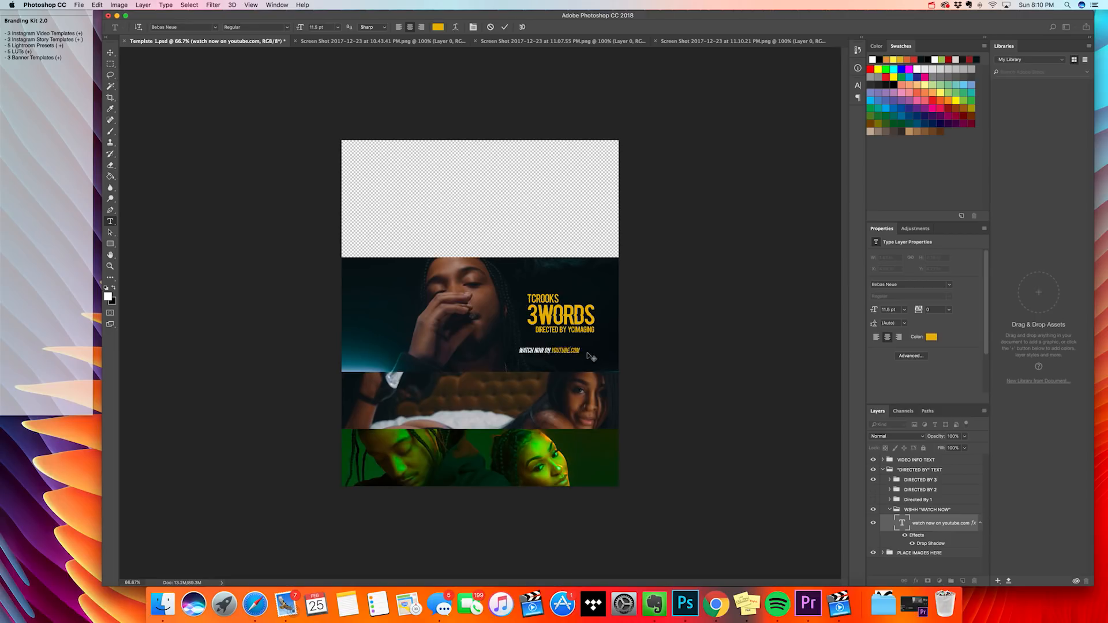
left_click(930, 530)
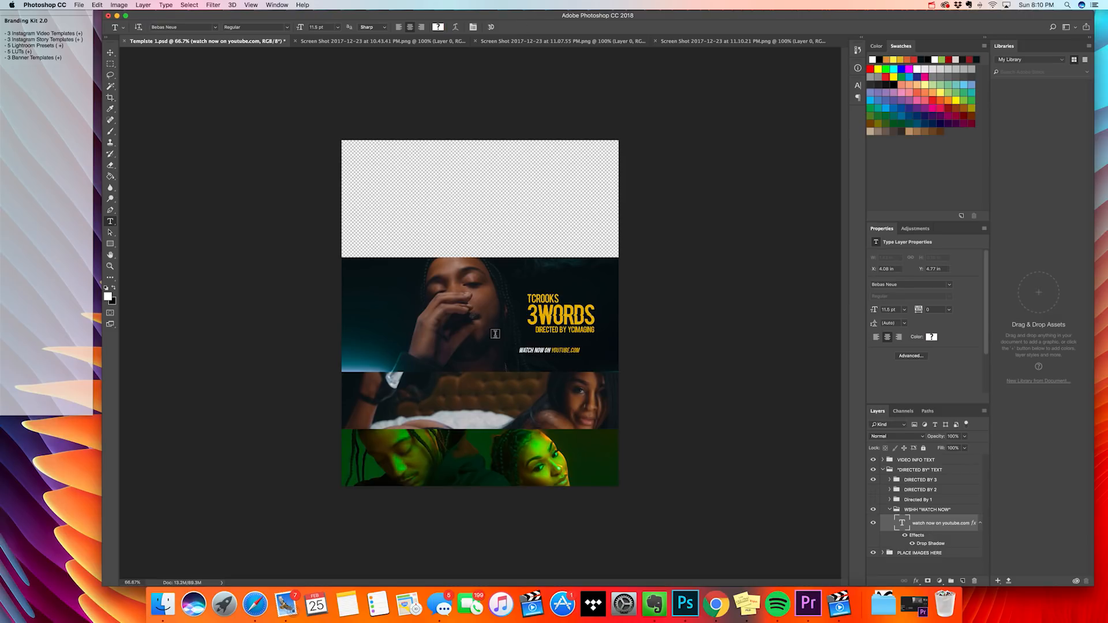
double_click(555, 350)
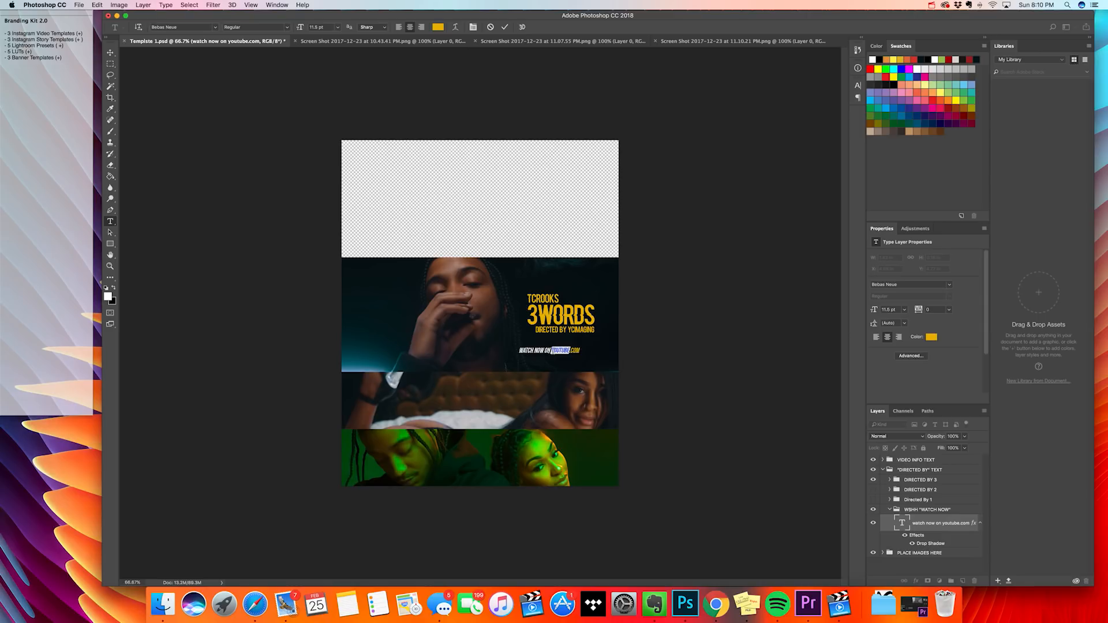
left_click(565, 349)
left_click_drag(551, 350, 596, 351)
type("link in bio")
Delete the word ON so the line reads "WATCH NOW LINK IN BIO", and commit the text
left_click(554, 350)
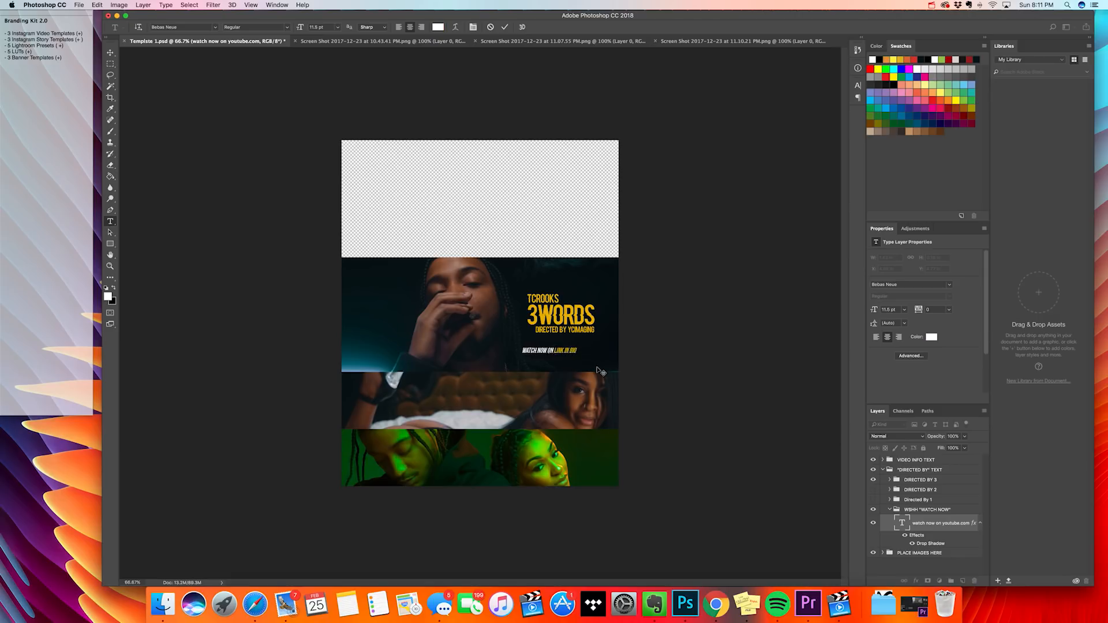
key("BackSpace")
key("BackSpace")
key("BackSpace")
left_click(952, 526)
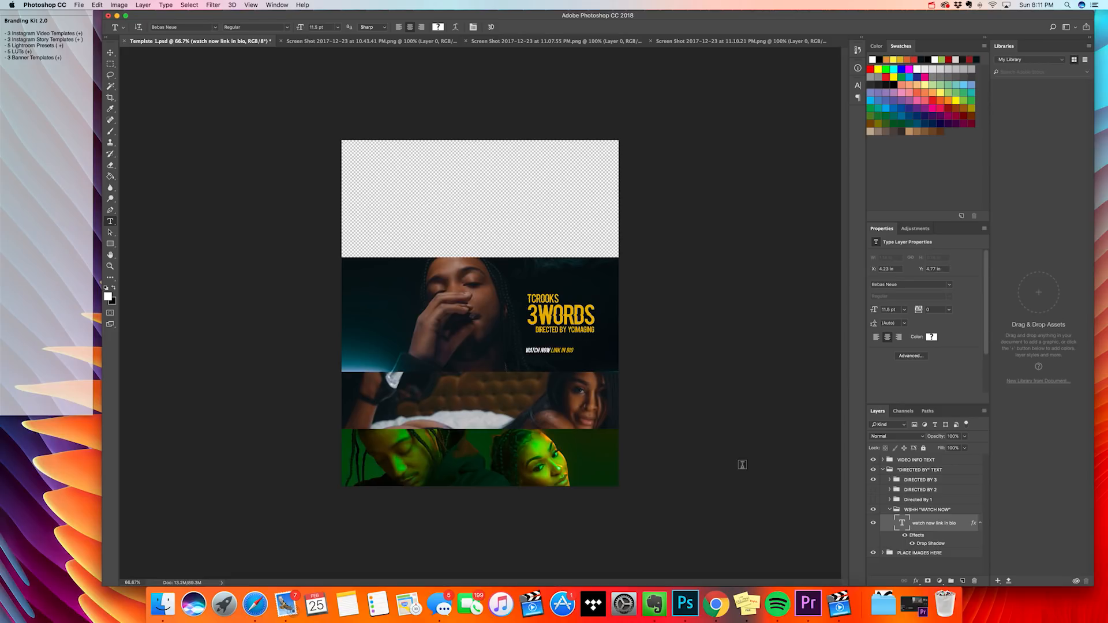
Try other text colors for the 3WORDS title by sampling the images and adjusting the shade and hue, and cancel the color change
left_click(883, 469)
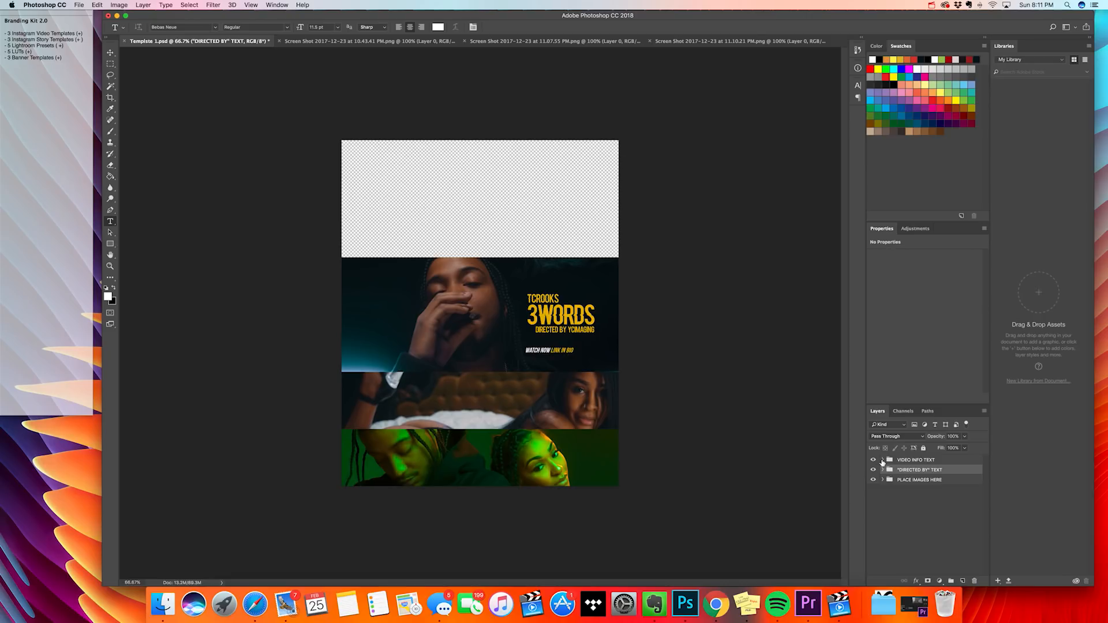
left_click(882, 460)
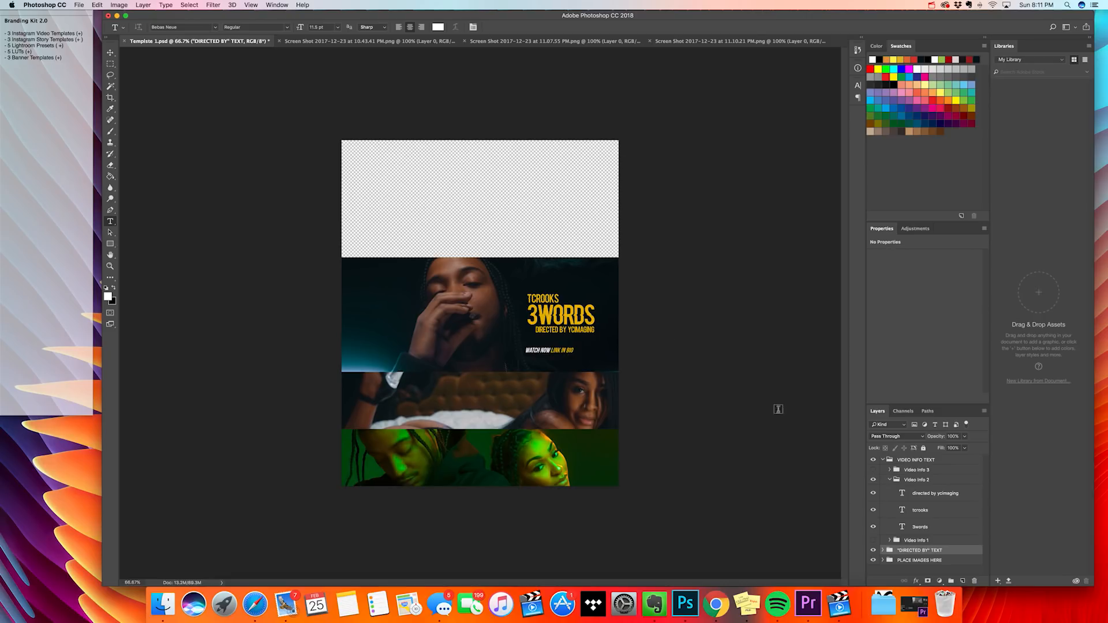
left_click(939, 528)
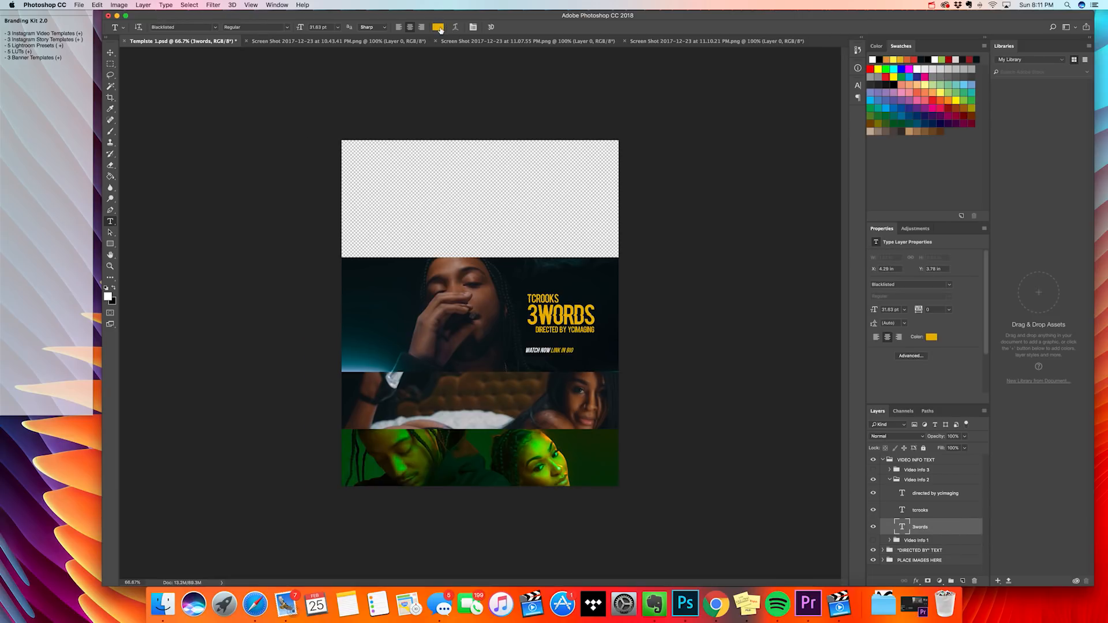
left_click(438, 27)
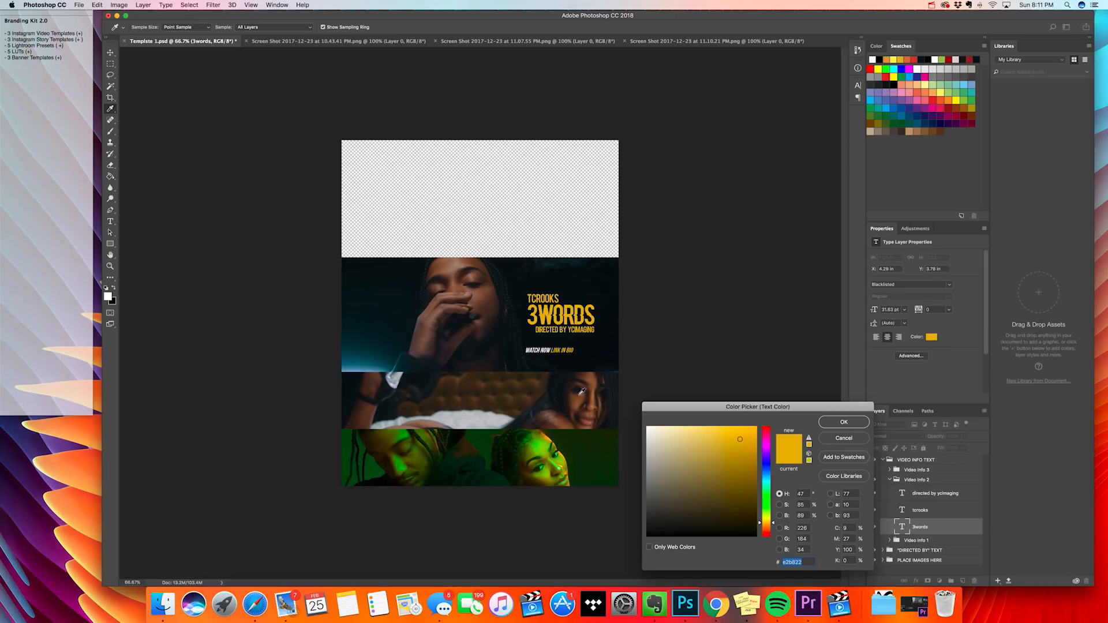
left_click(543, 444)
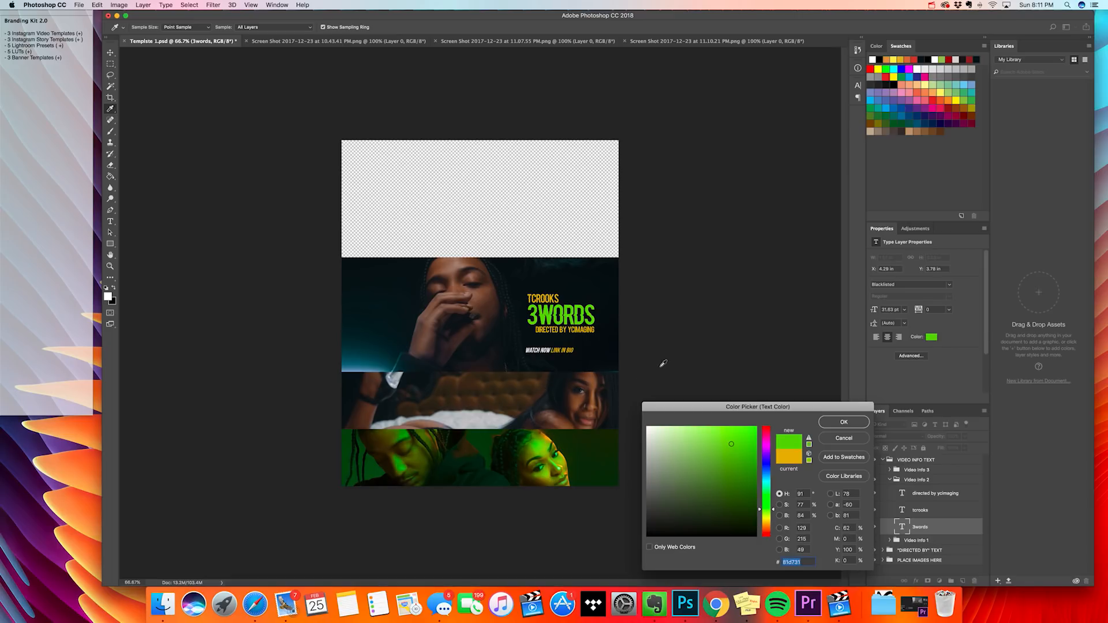
left_click(463, 413)
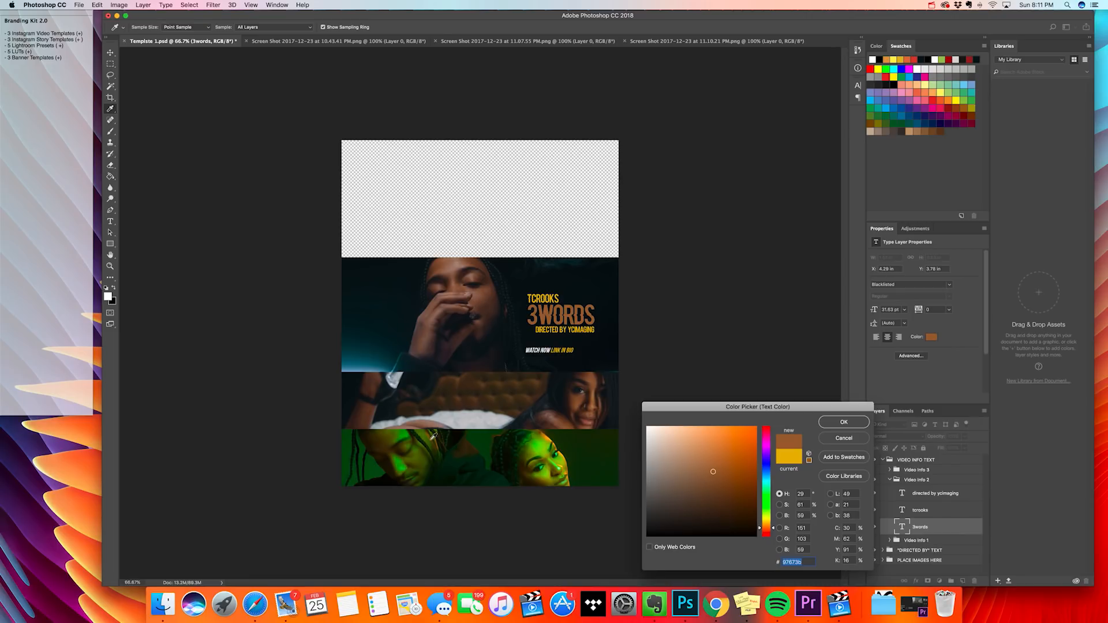
mouse_move(701, 453)
left_mouse_down()
mouse_move(720, 448)
mouse_move(704, 432)
mouse_move(758, 436)
mouse_move(702, 436)
left_mouse_up()
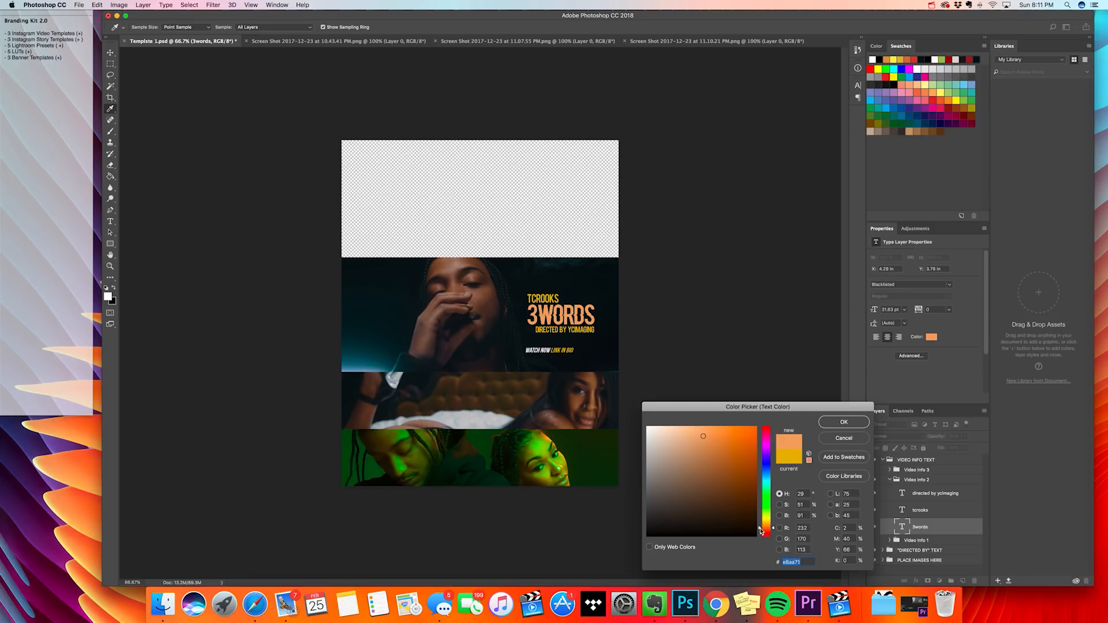
left_click(761, 511)
left_click_drag(760, 511, 760, 499)
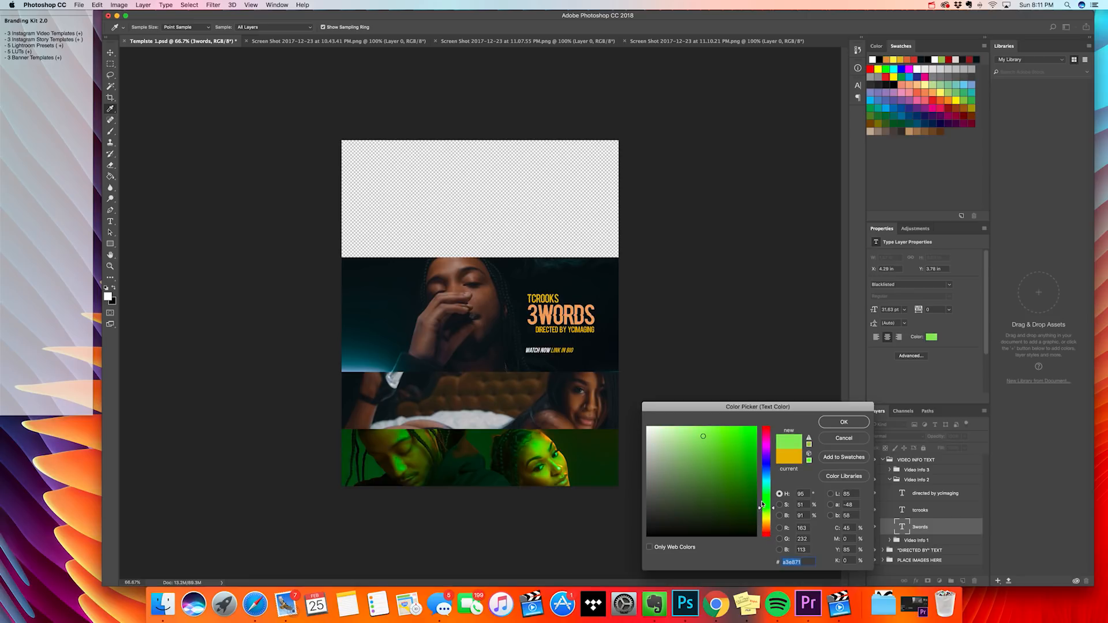
left_click(847, 442)
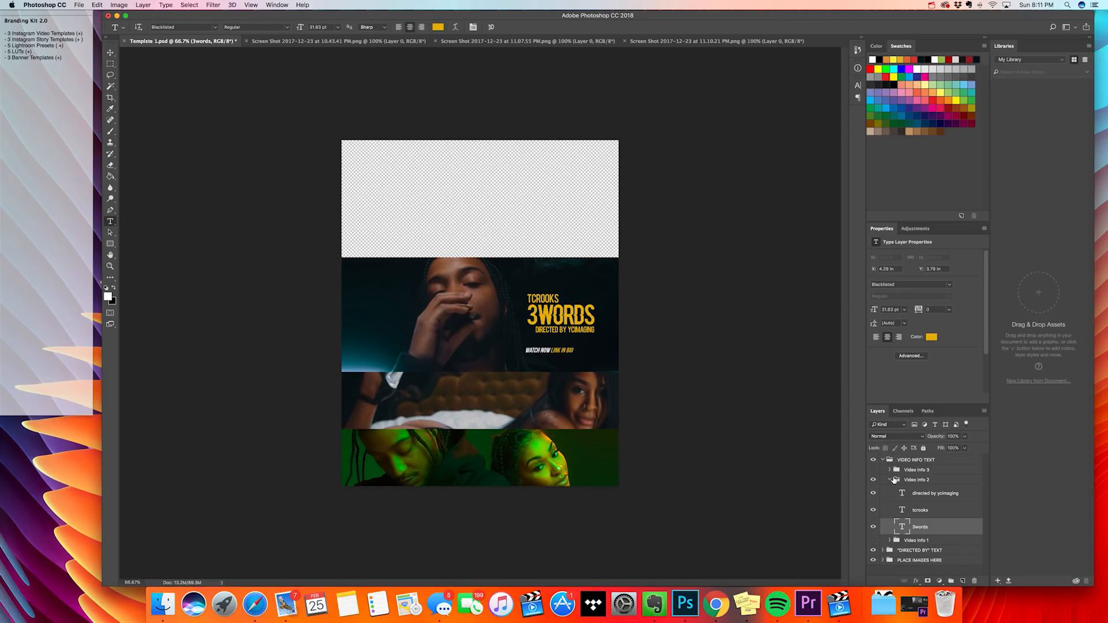
Move the WATCH NOW LINK IN BIO line to sit beneath DIRECTED BY YCIMAGING, and collapse the open layer groups
left_click(891, 479)
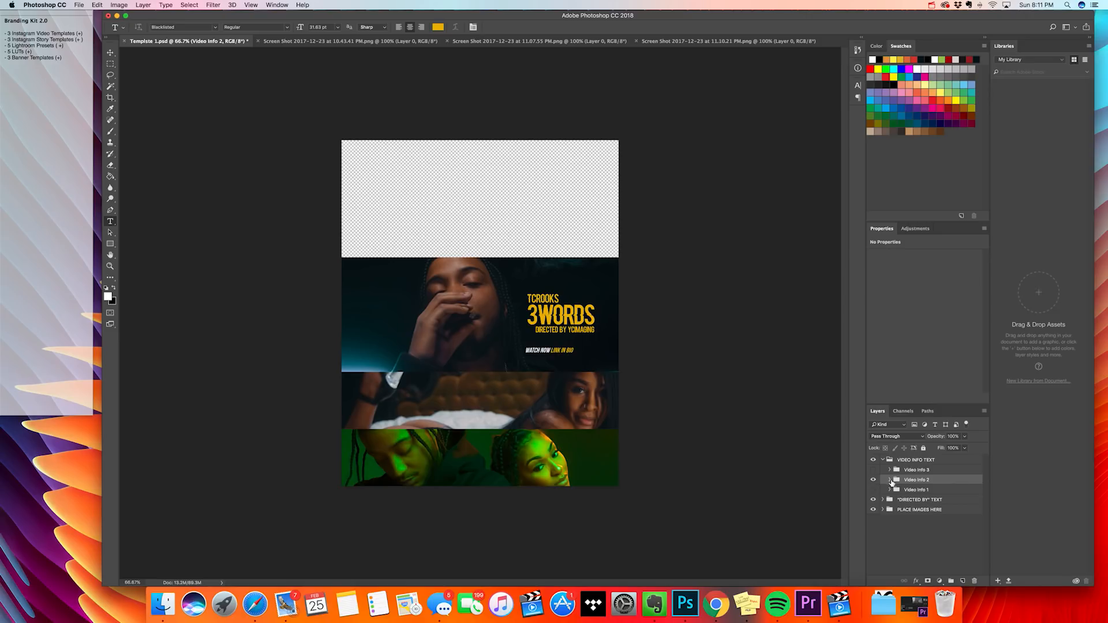
left_click(903, 500)
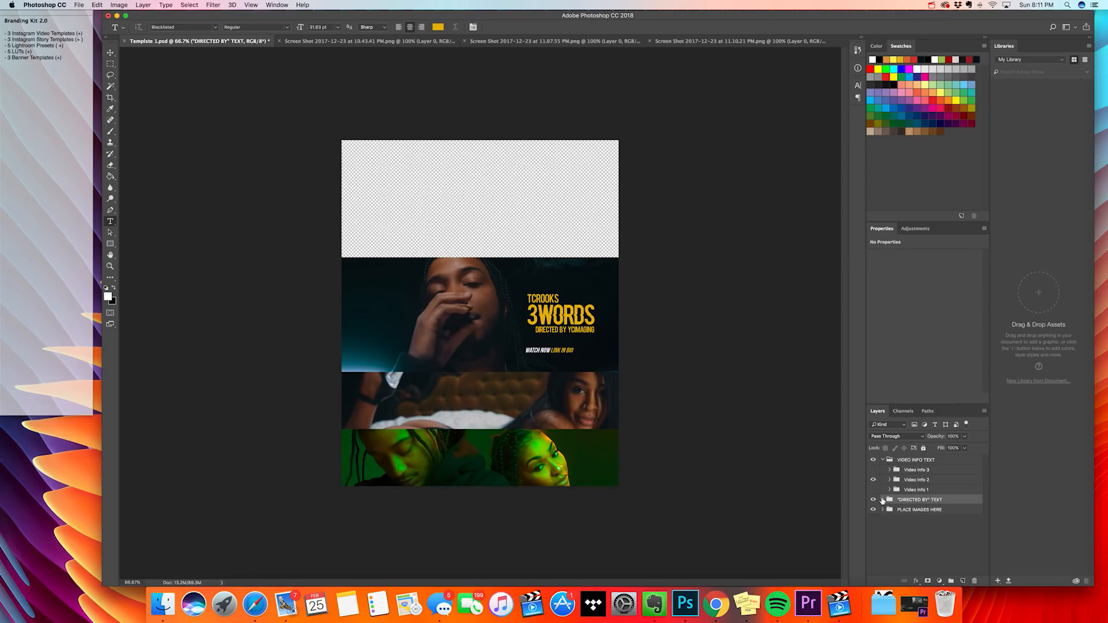
left_click(883, 500)
left_click(923, 539)
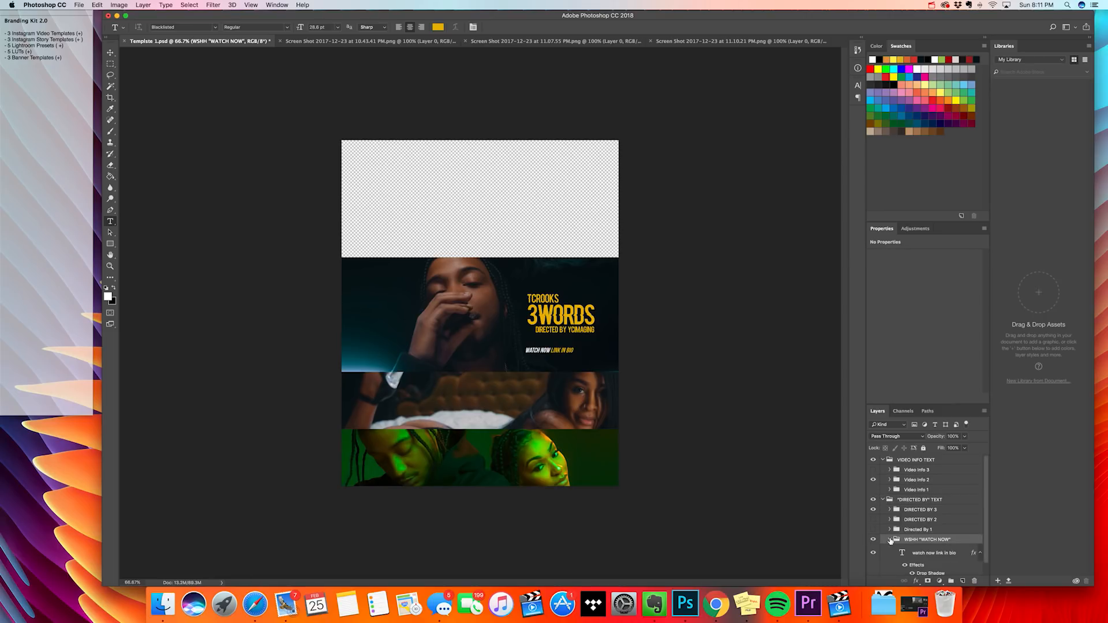
left_click(889, 539)
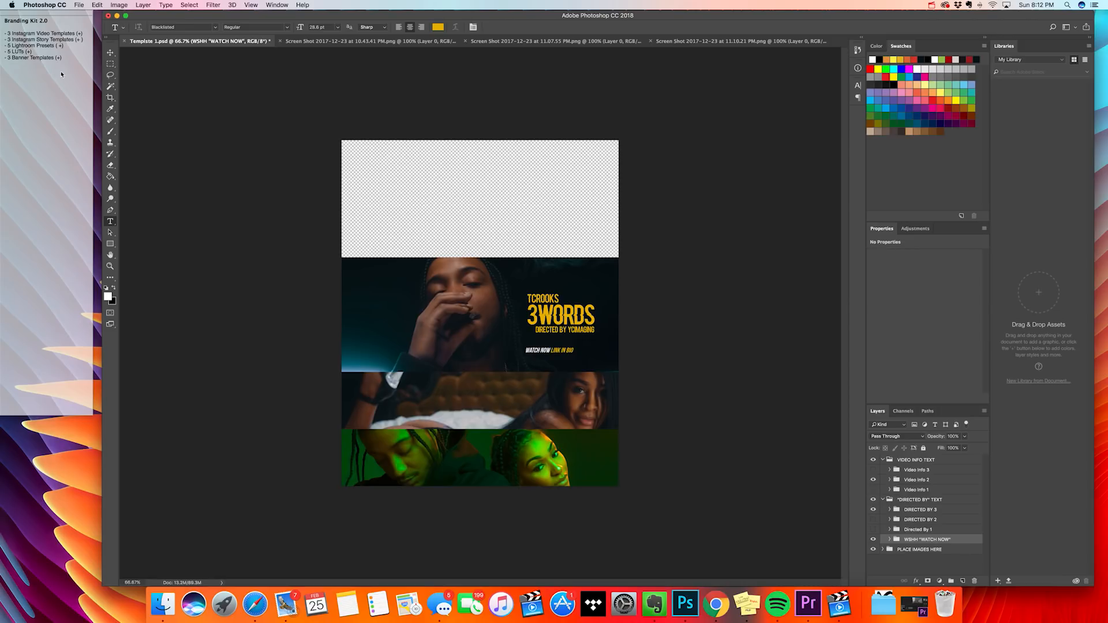
key("v")
left_click_drag(564, 353, 577, 349)
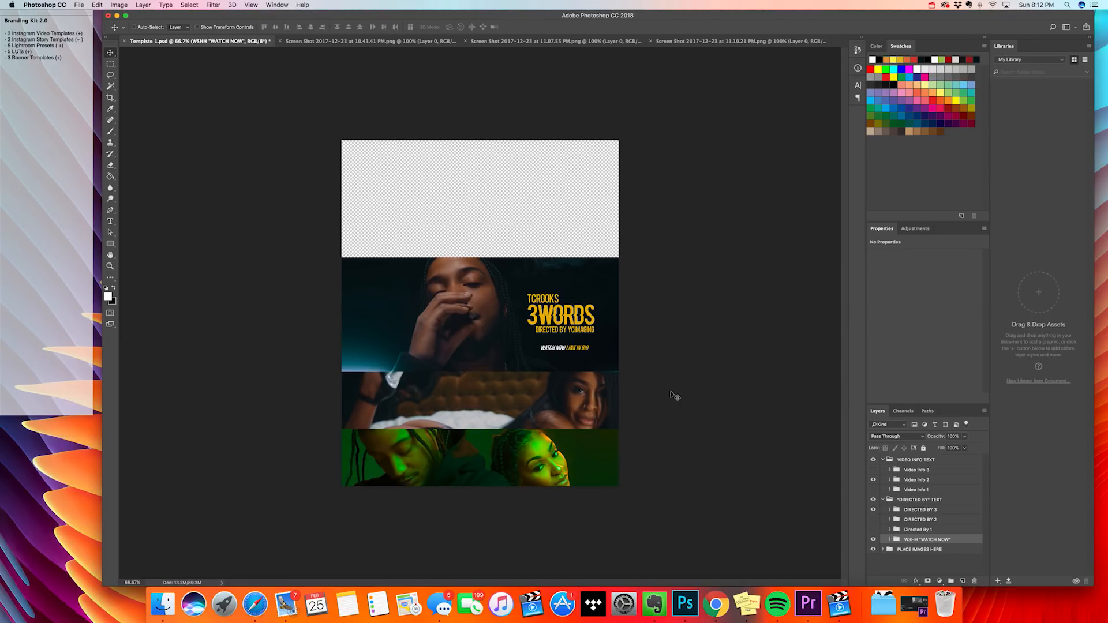
left_click(885, 500)
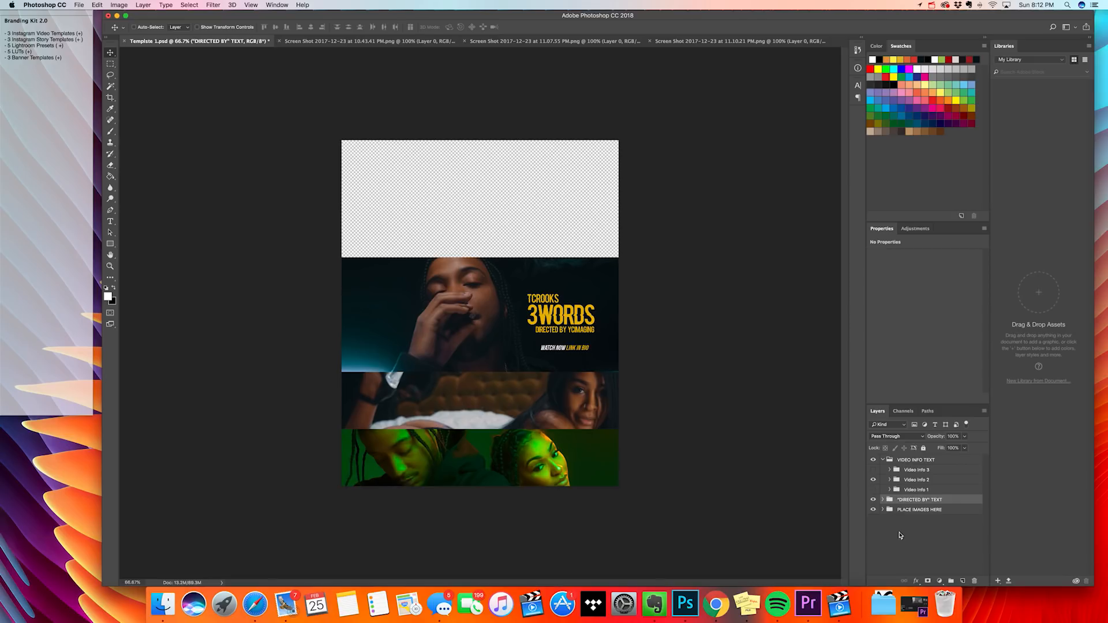
left_click(884, 459)
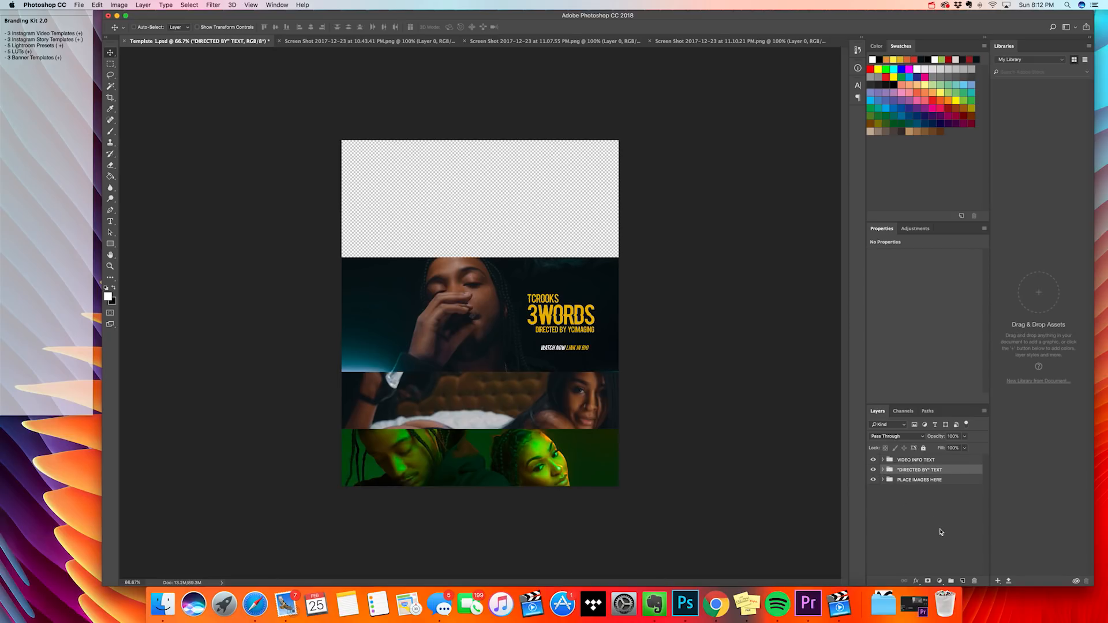
Save a PNG copy of the template as tutorialoverlay on the Desktop, using the large file size option
left_click(80, 4)
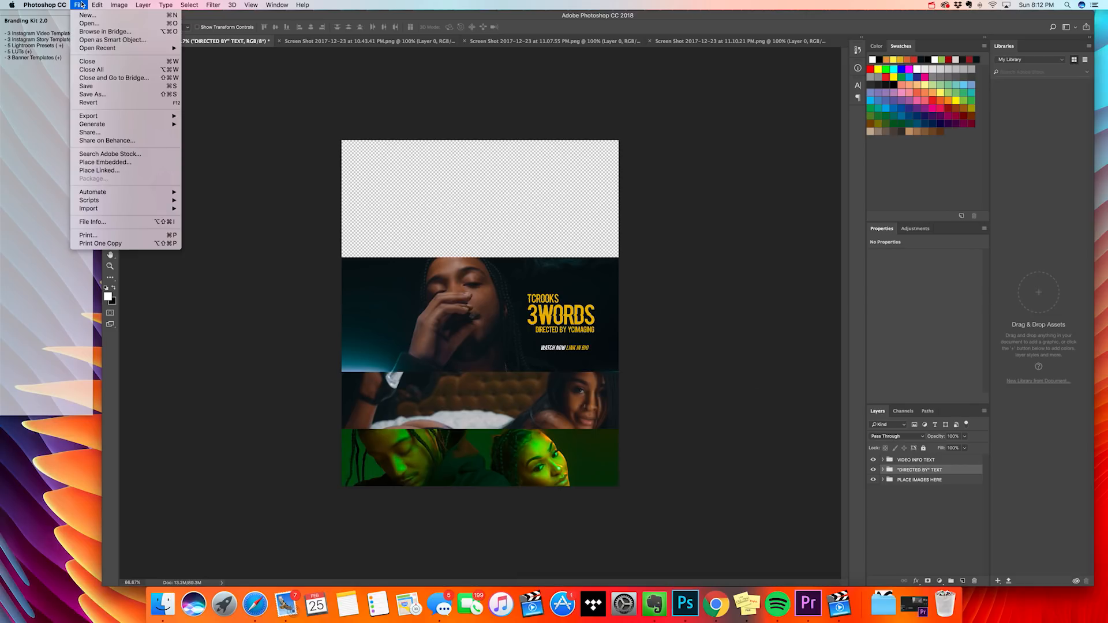
left_click(92, 94)
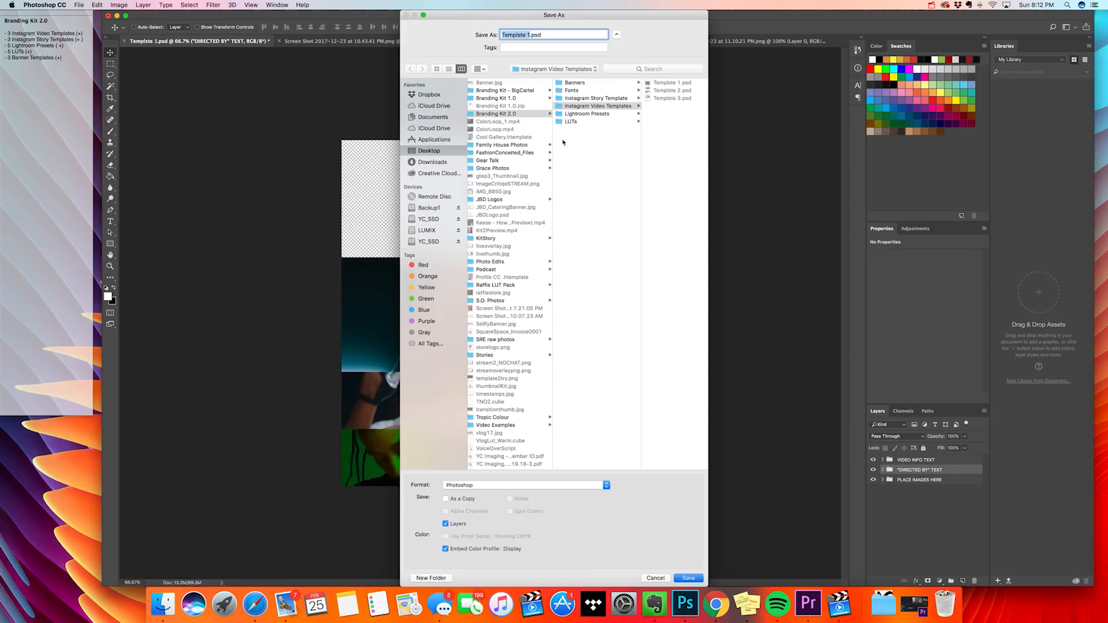
type("tutorialoverlay")
left_click(430, 150)
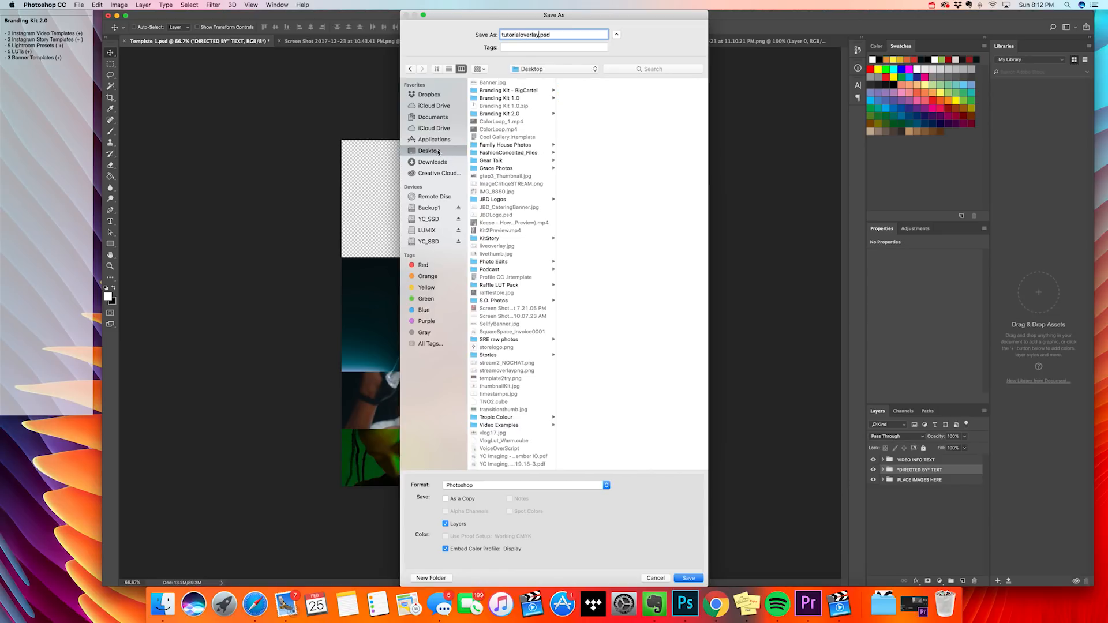
left_click(538, 484)
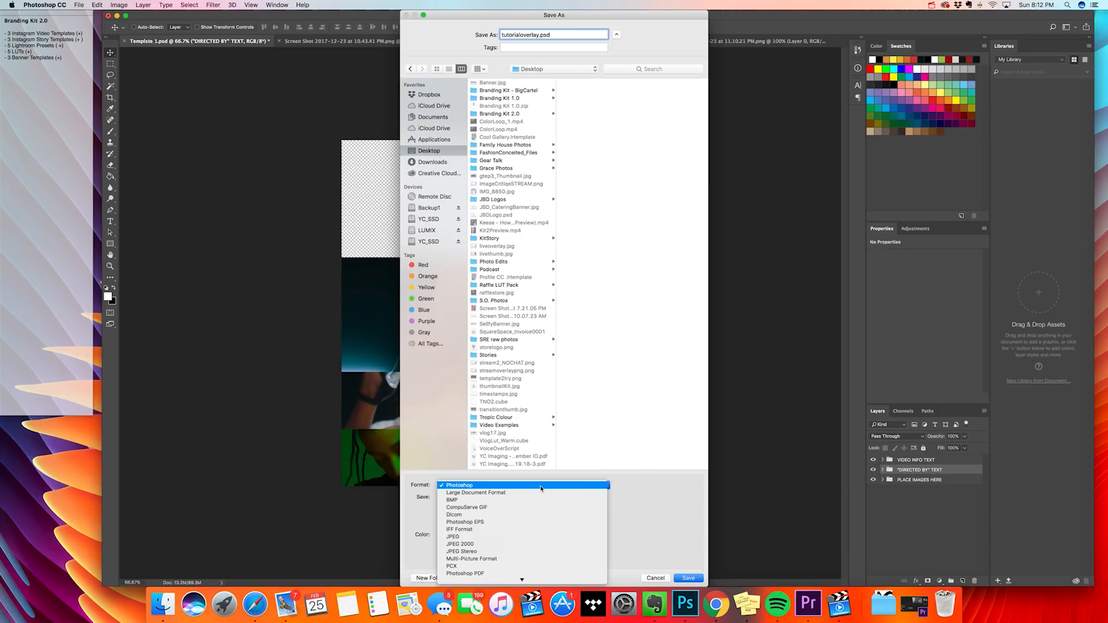
mouse_move(533, 580)
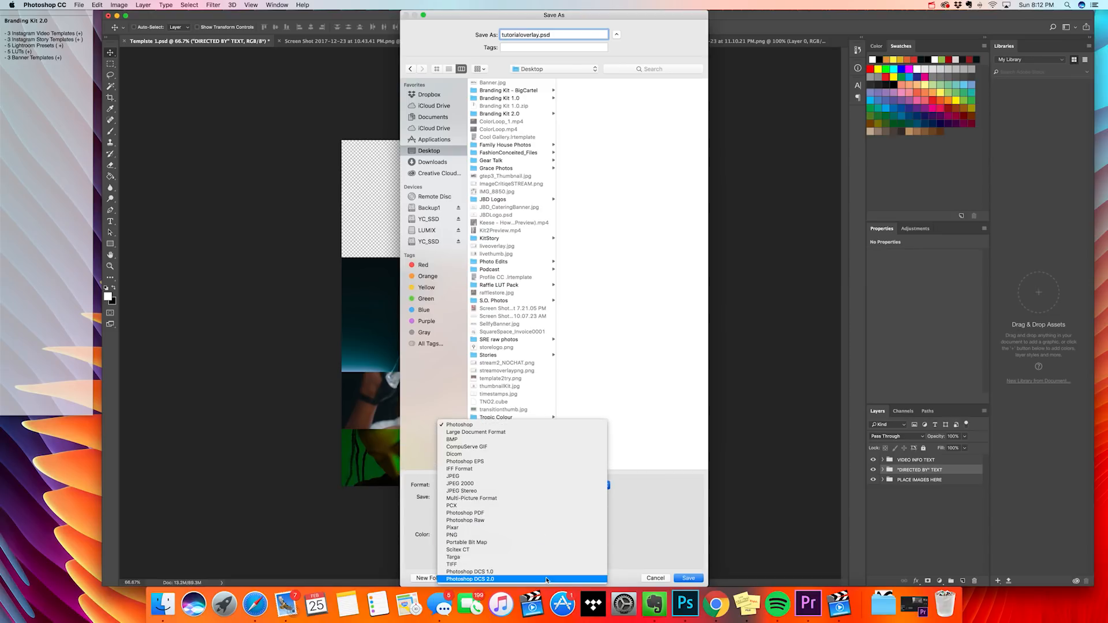
left_click(530, 535)
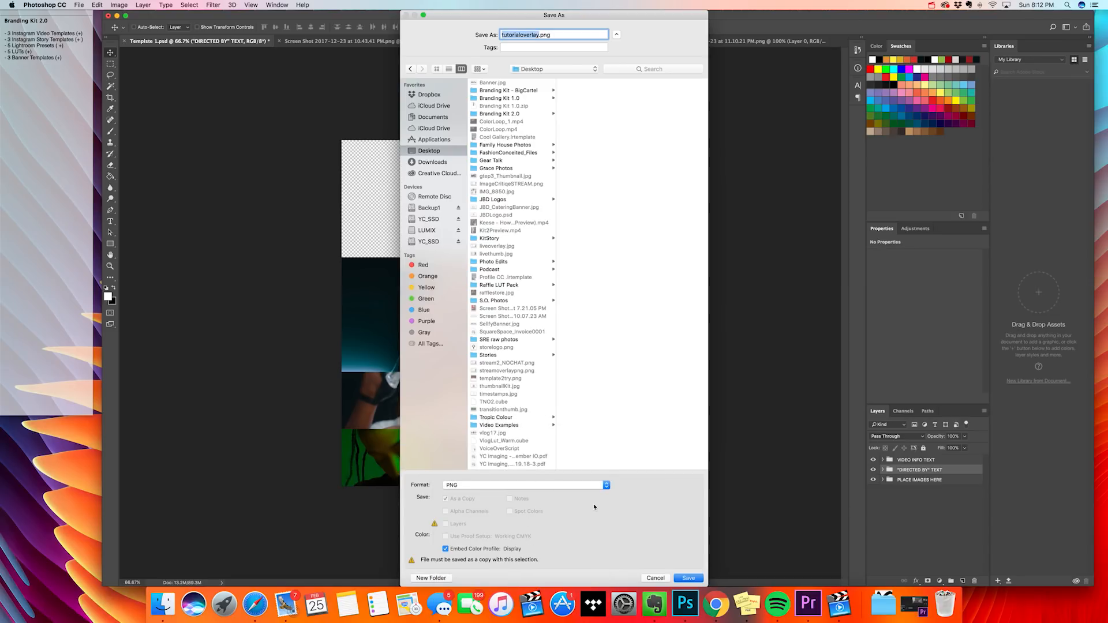
left_click(690, 579)
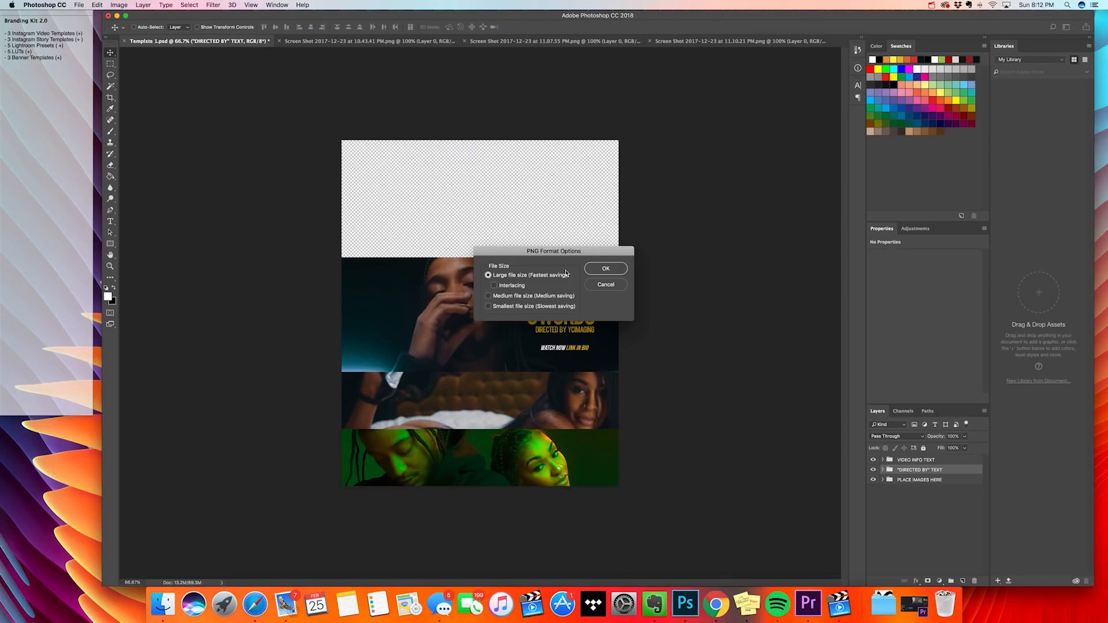
left_click(606, 268)
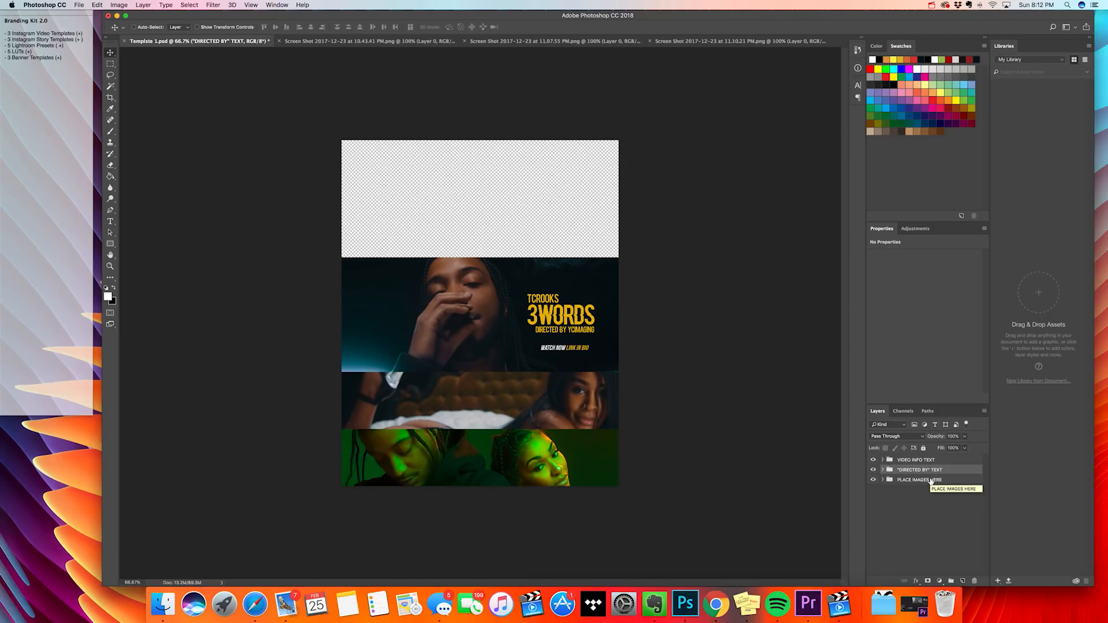
Switch to Premiere Pro, delete the clip from the open timeline, and create a new sequence from P1133107.MOV
left_click(818, 616)
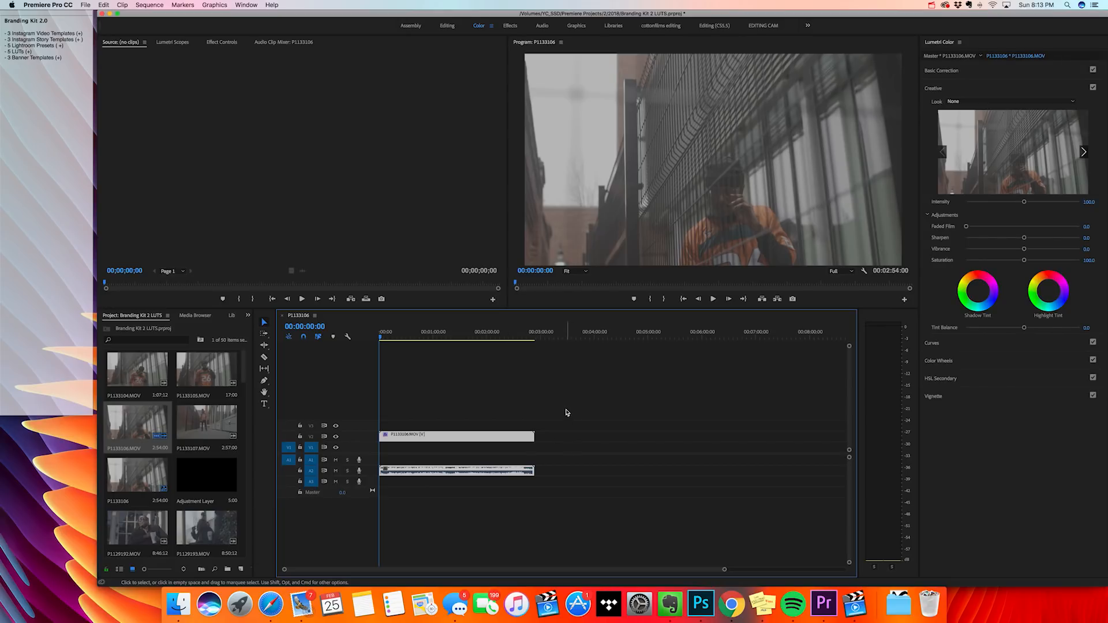
key("Delete")
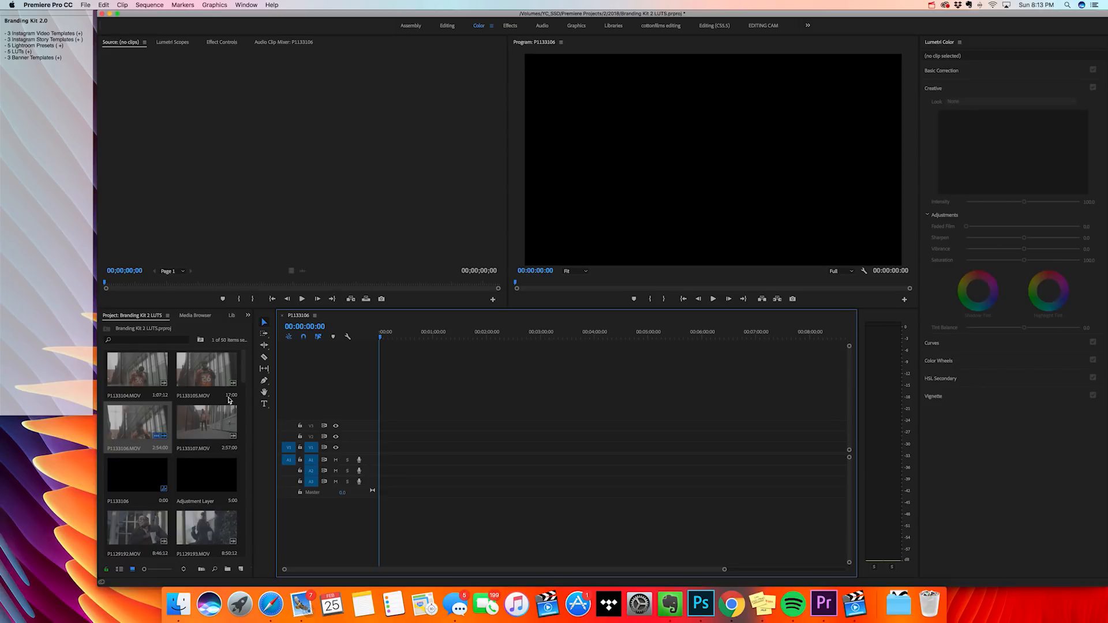
left_click(222, 426)
left_click_drag(207, 422, 241, 572)
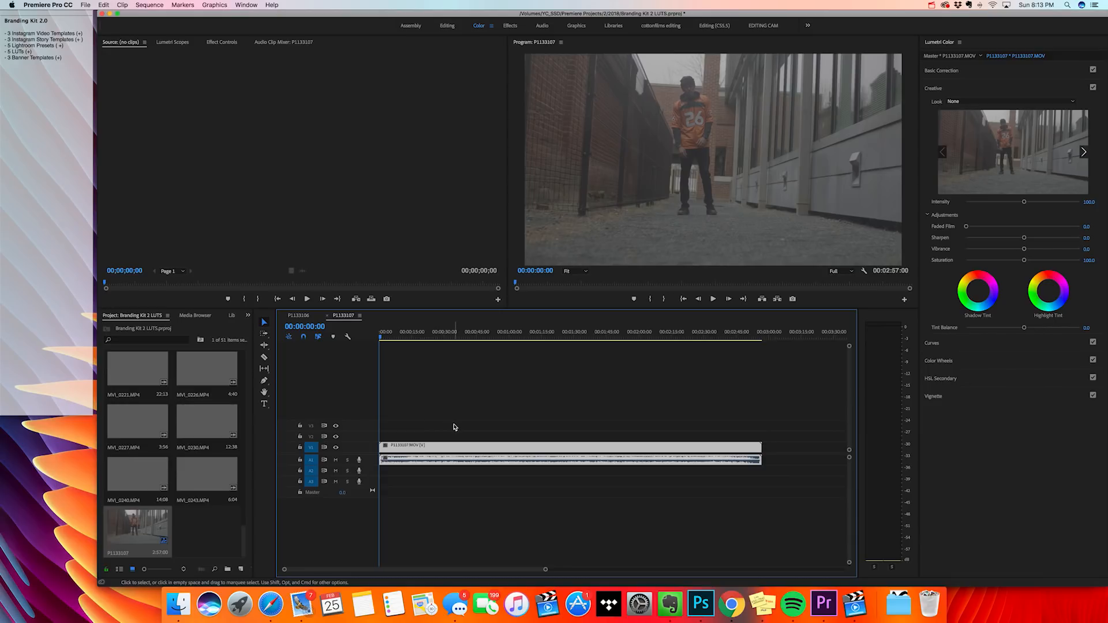
Delete the P1133107.MOV clip from the new sequence's timeline
left_click(455, 427)
left_click(463, 448)
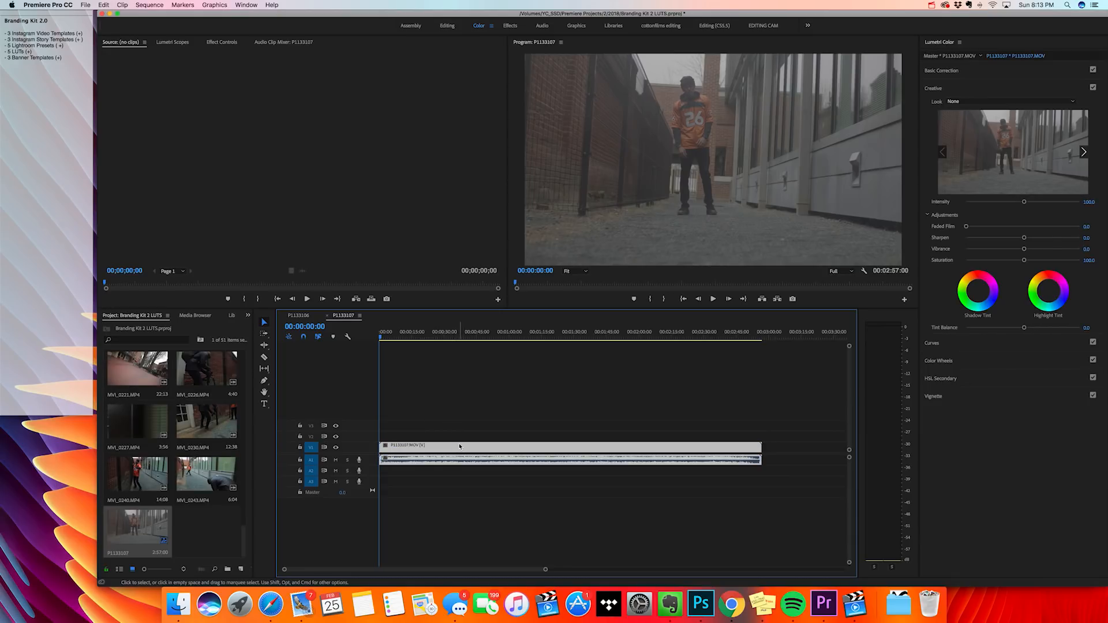
key("Delete")
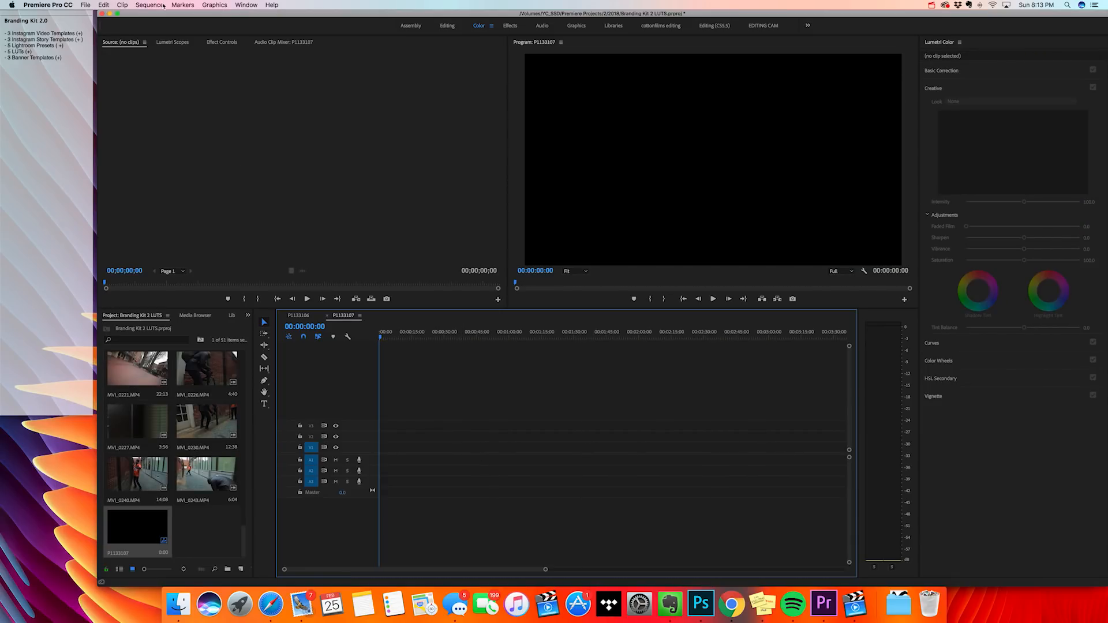
Set the P1133107 sequence's frame size to 1920 horizontal by 2400 vertical in the sequence settings
left_click(149, 5)
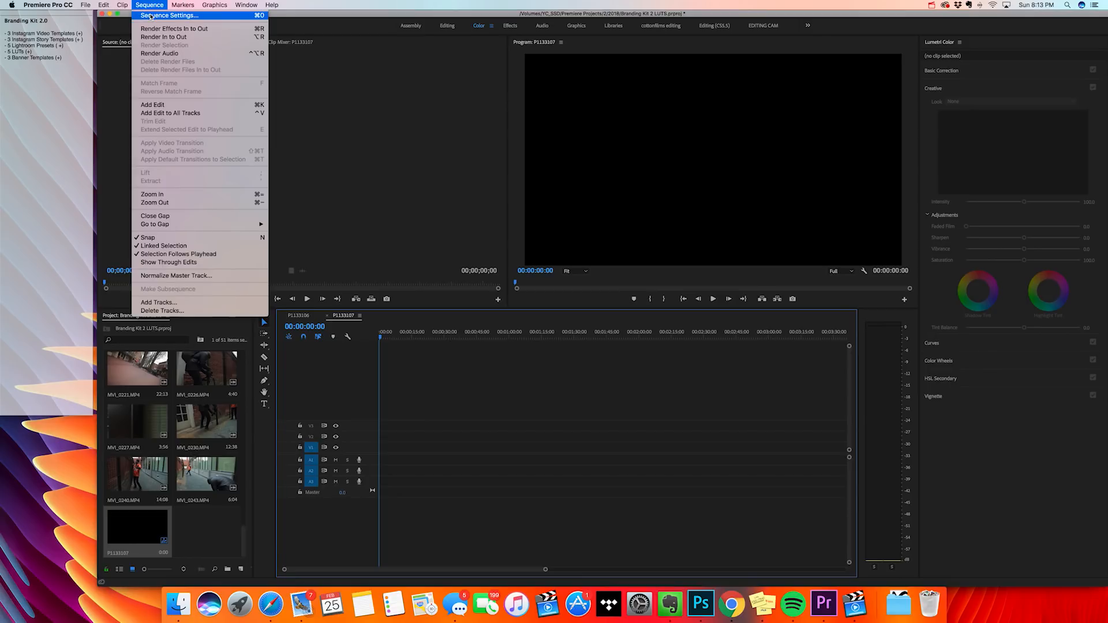
left_click(151, 16)
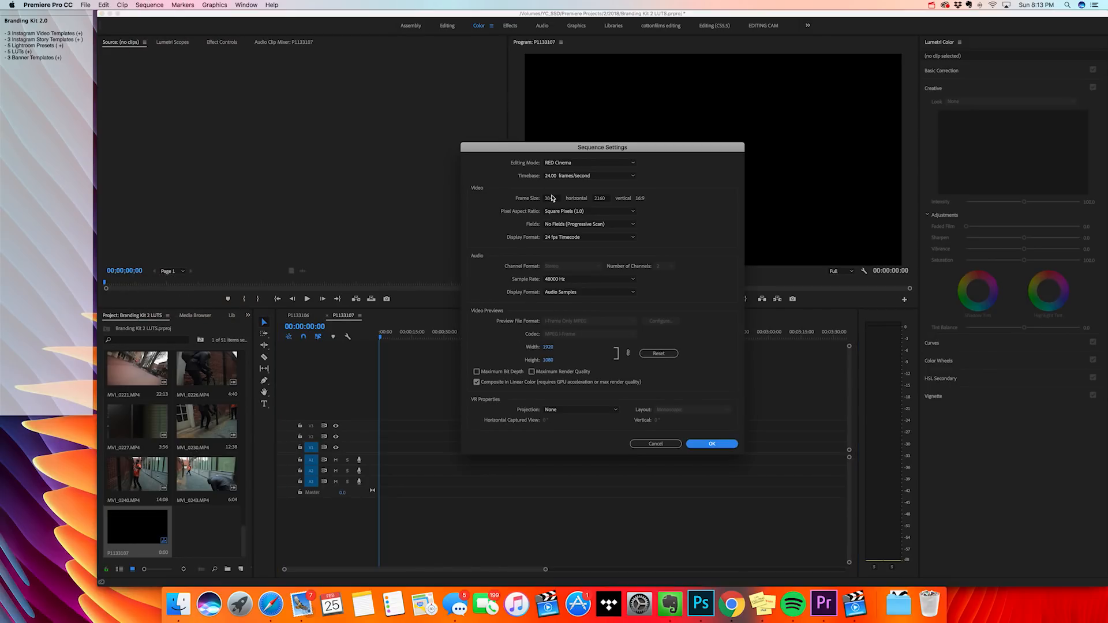
left_click(551, 198)
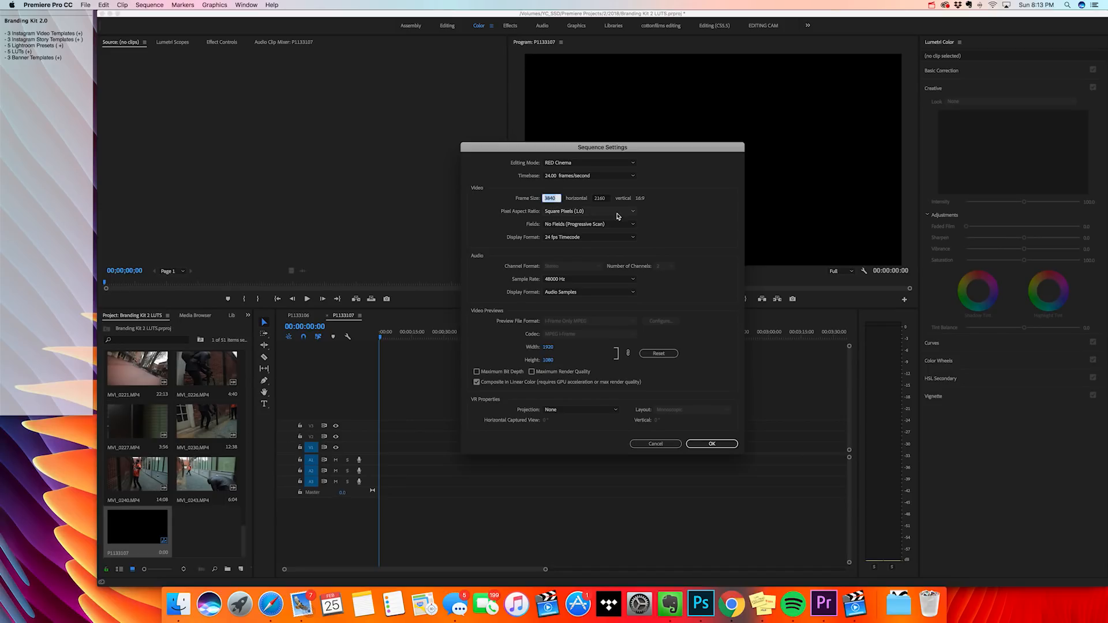
type("1920")
left_click(604, 198)
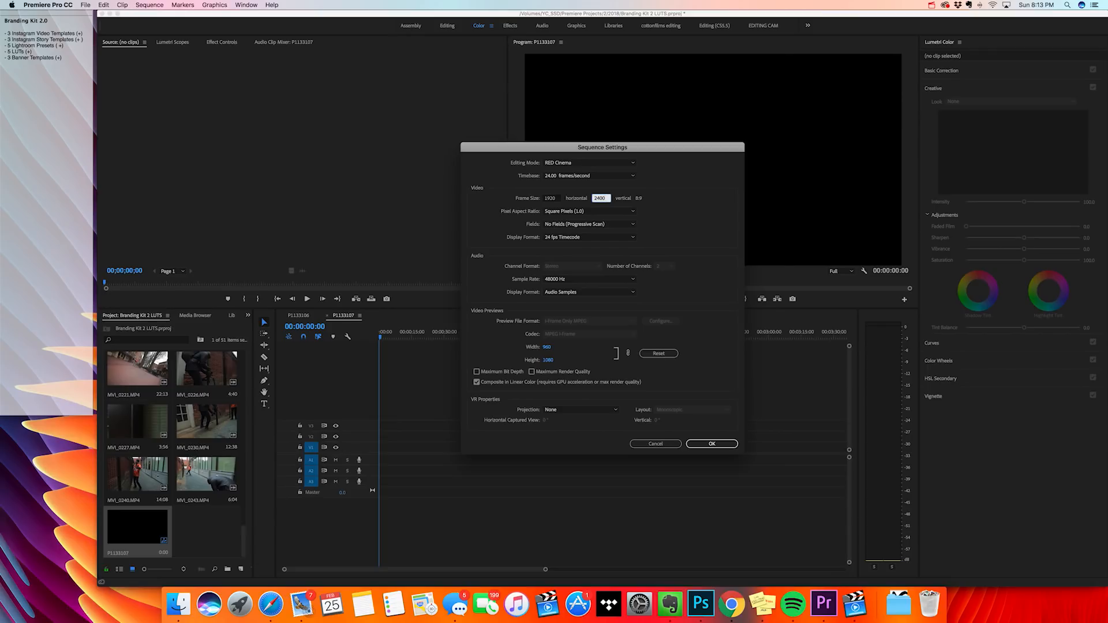
key("Return")
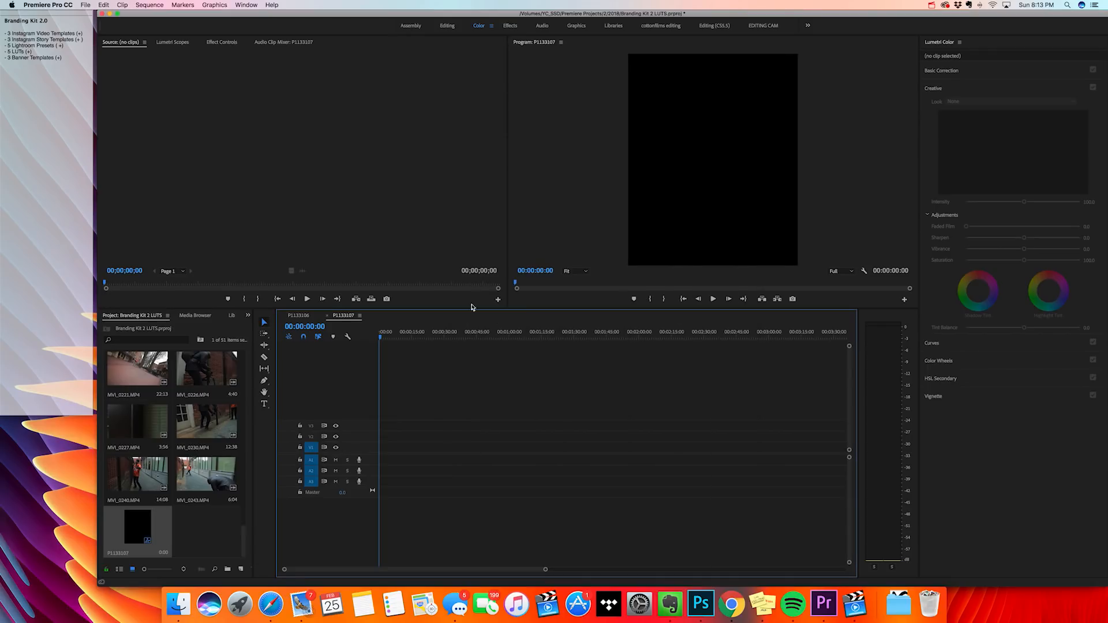
Import tutorialoverlay.png from the Desktop into the project
double_click(214, 528)
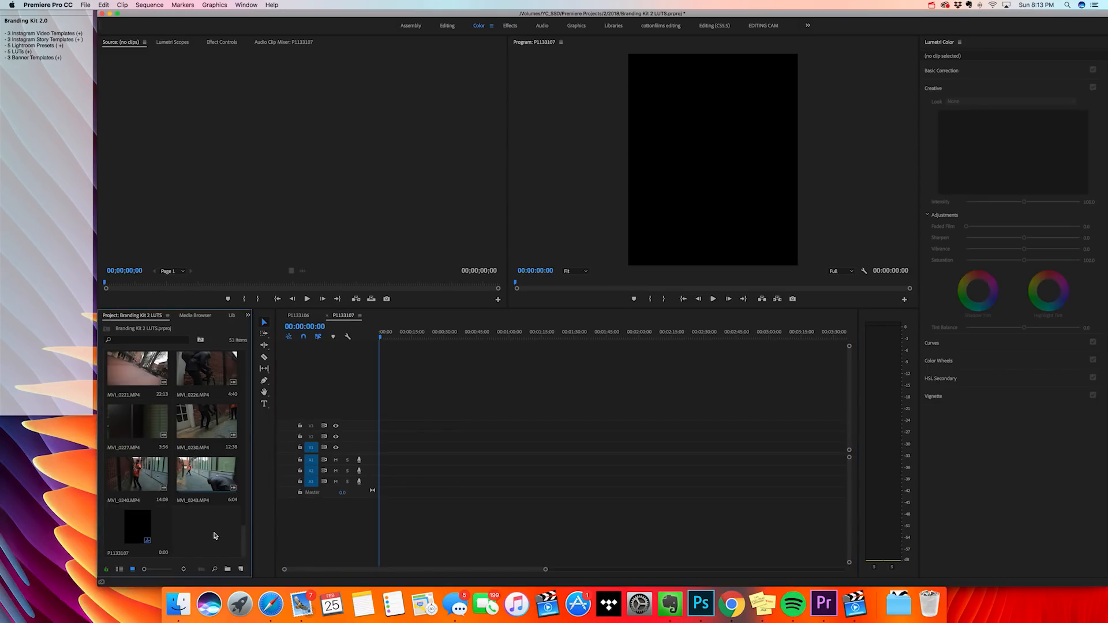
left_click(424, 206)
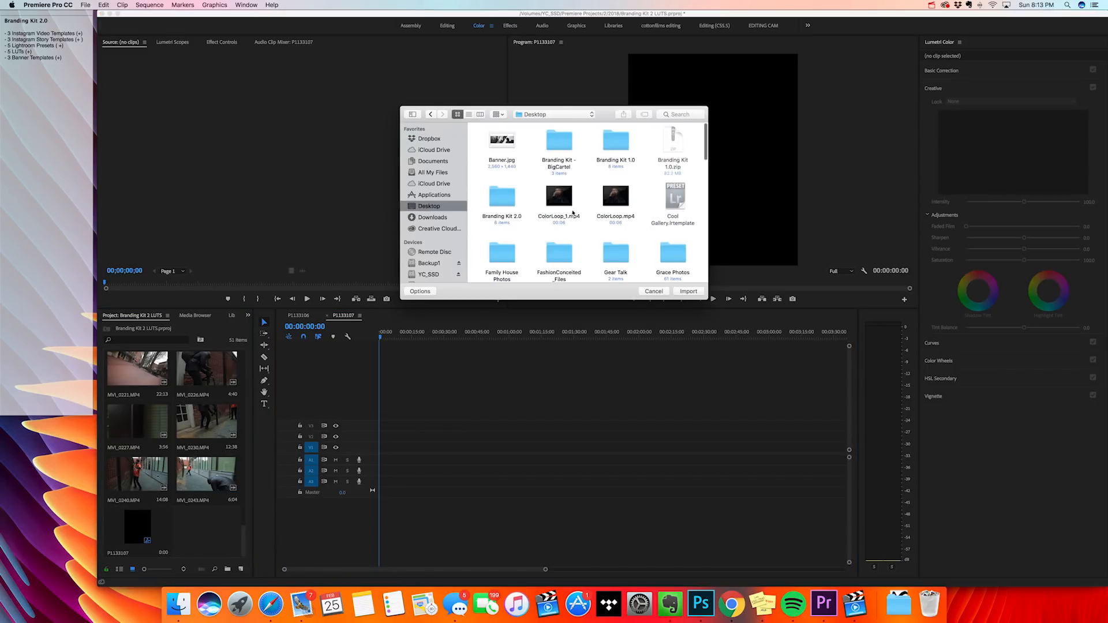
scroll(608, 225, "down", 10)
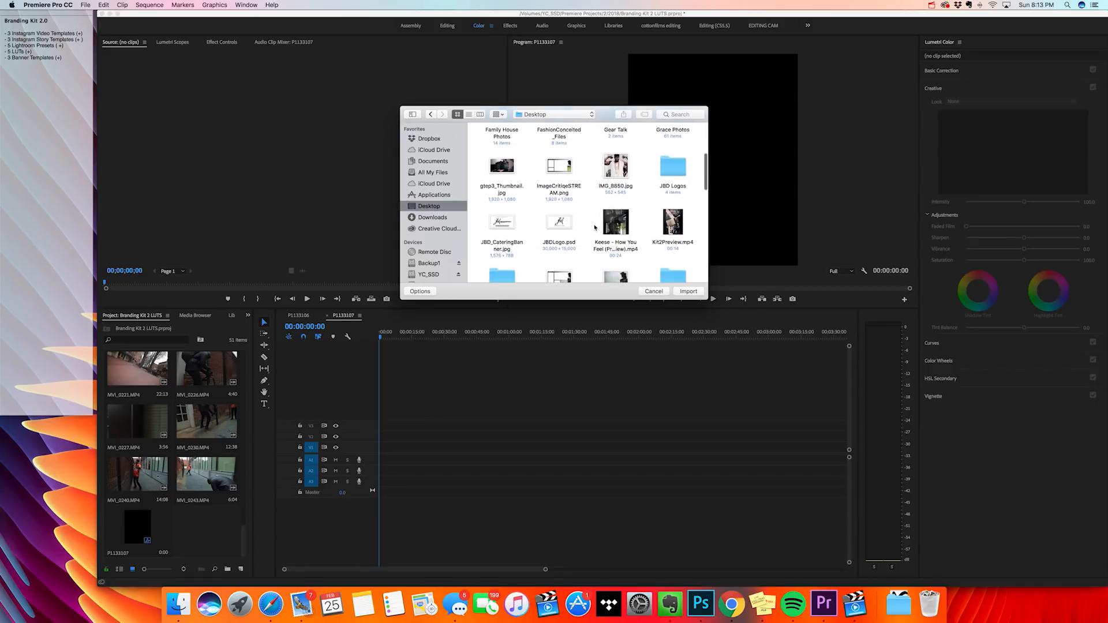
scroll(570, 228, "down", 10)
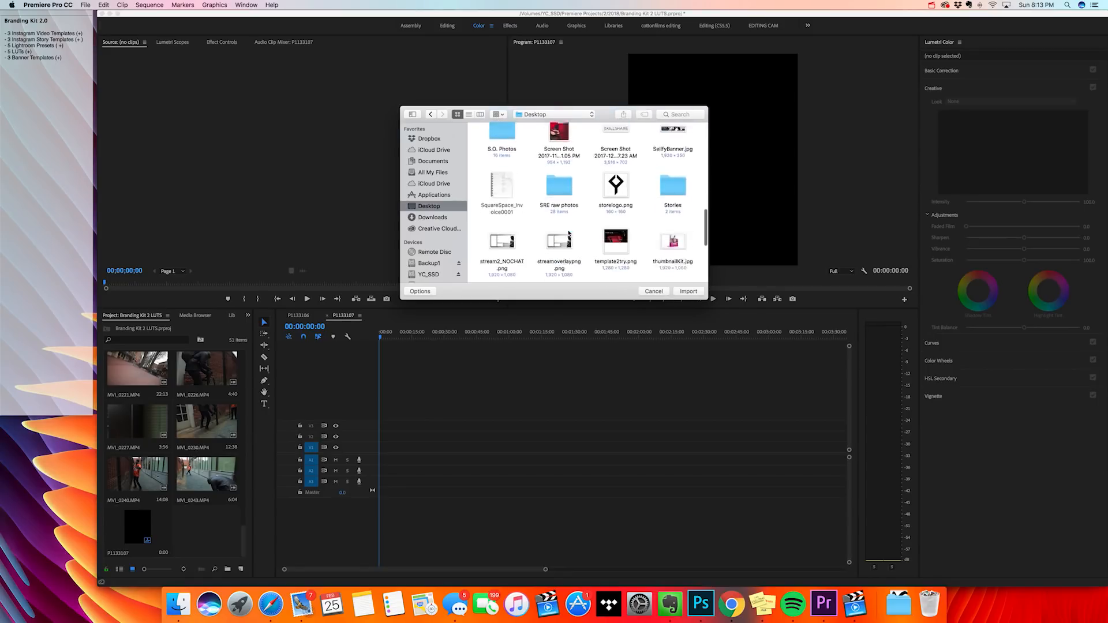
left_click(501, 206)
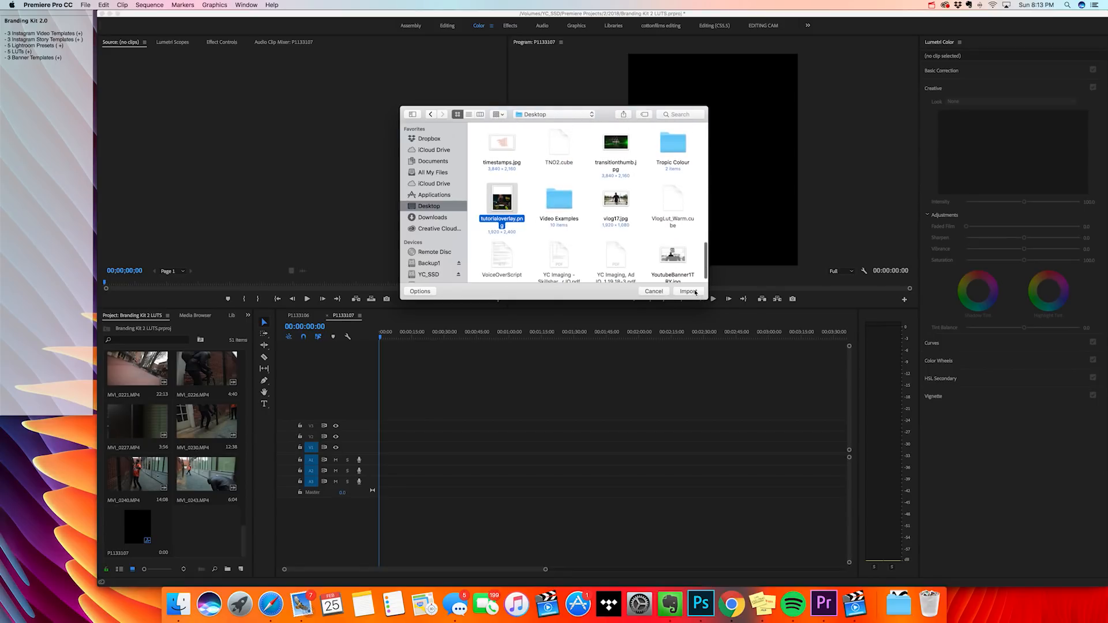
left_click(694, 292)
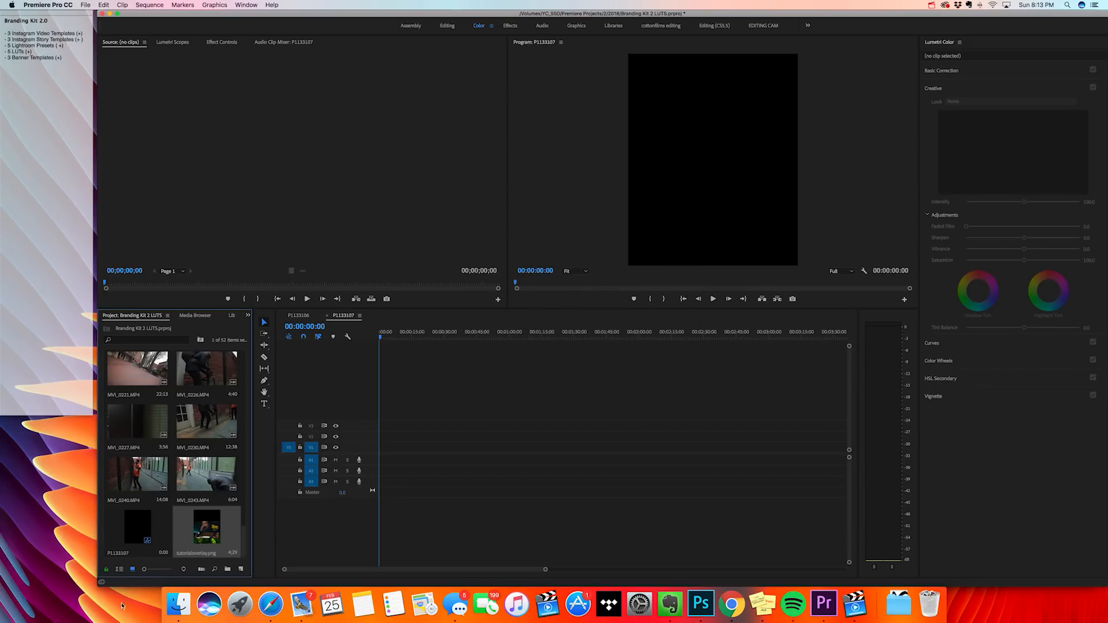
Place tutorialoverlay.png on video track V2 at the sequence start and adjust its end to 00:00:33:14
left_click_drag(201, 539, 382, 437)
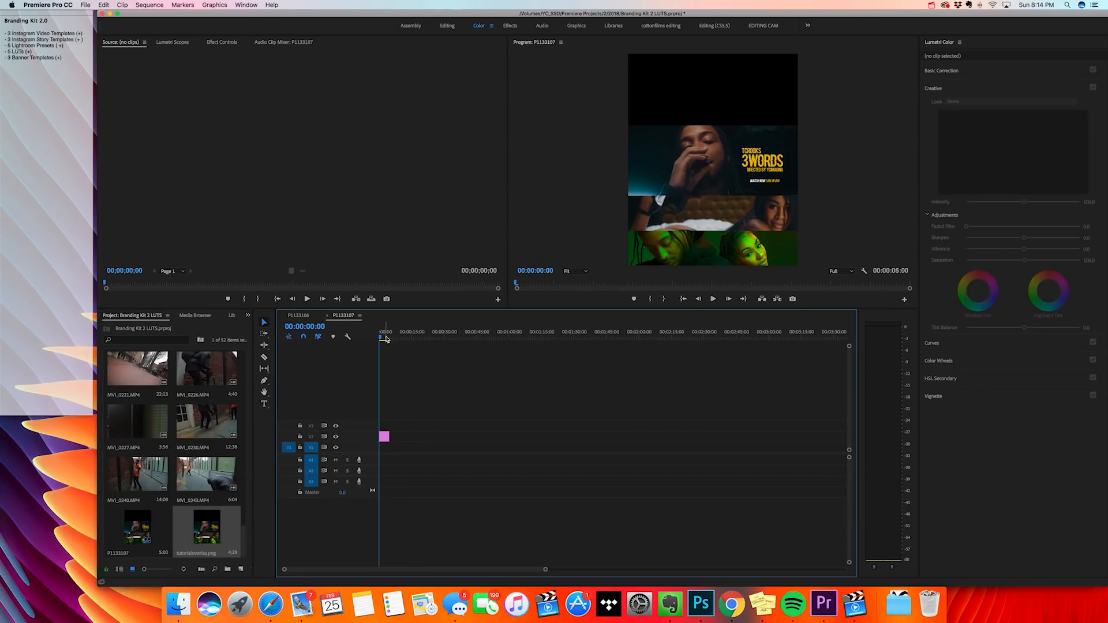
left_click_drag(386, 336, 422, 337)
left_click_drag(393, 433, 460, 437)
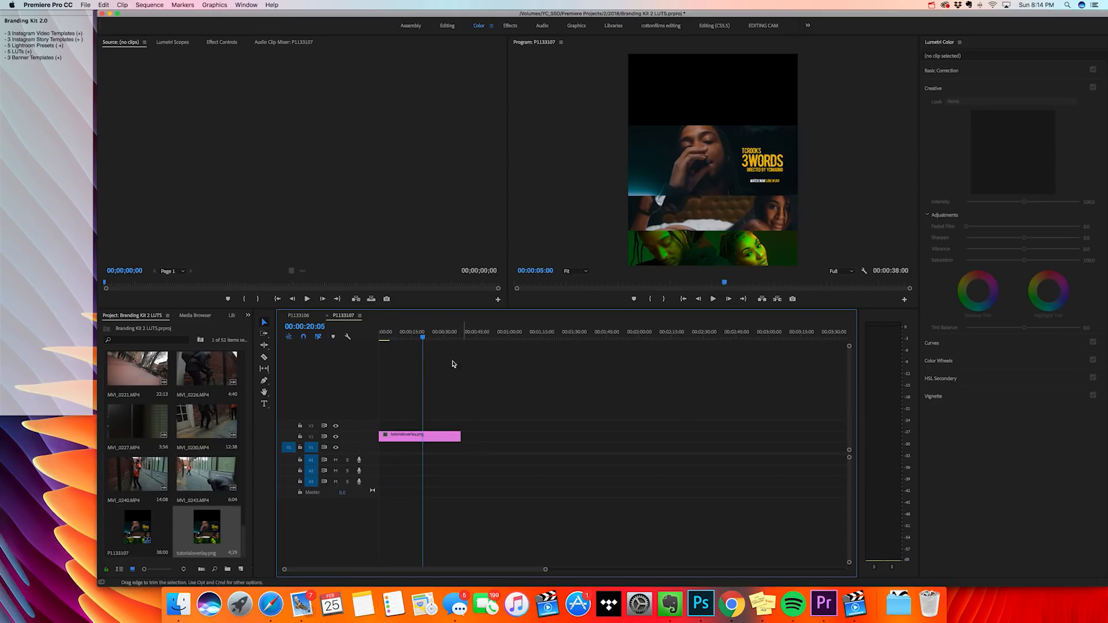
left_click(437, 340)
left_click_drag(437, 340, 449, 338)
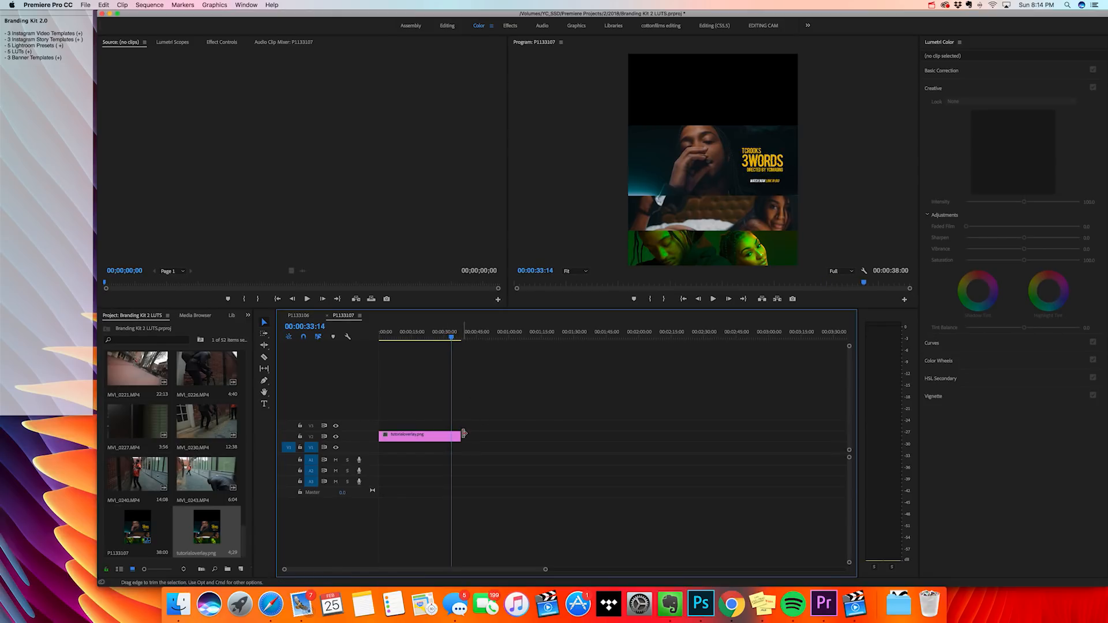
left_click_drag(460, 434, 451, 434)
left_click(451, 339)
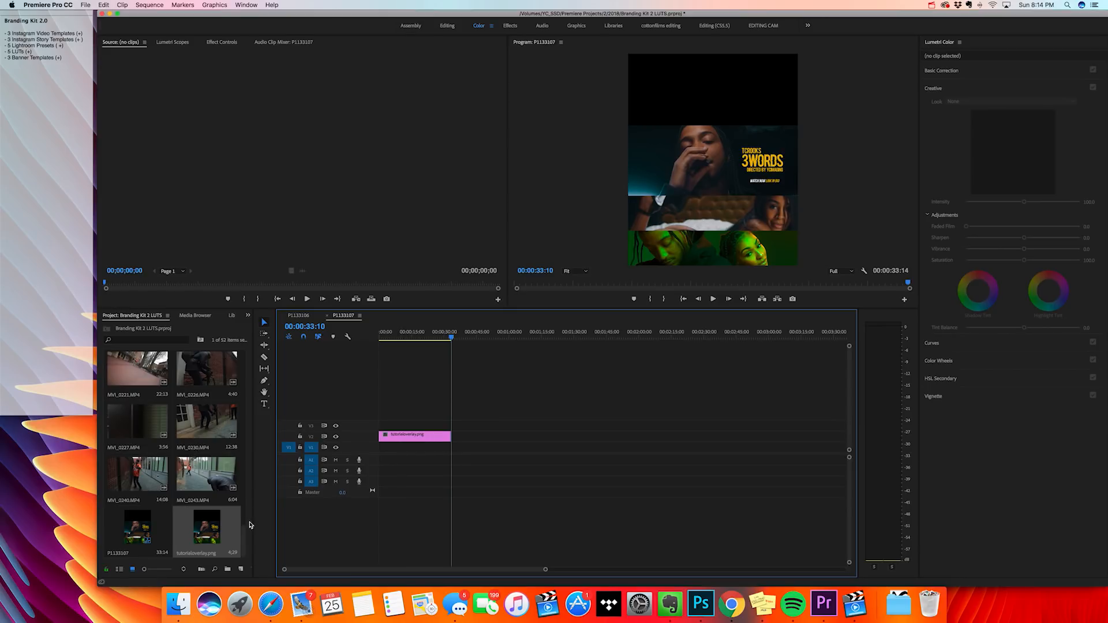
Import the TCrook$ - 3Words (FINAL).mp4 music video from the Music Video Finals folder on the Backup1 drive
left_click_drag(243, 530, 245, 353)
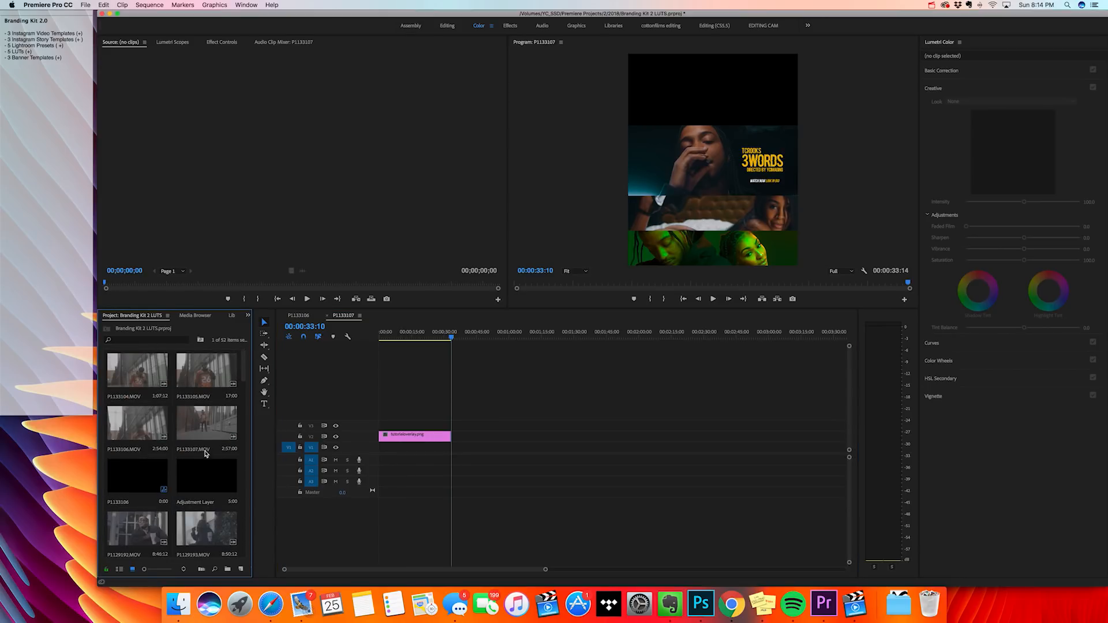
double_click(173, 501)
scroll(427, 233, "down", 3)
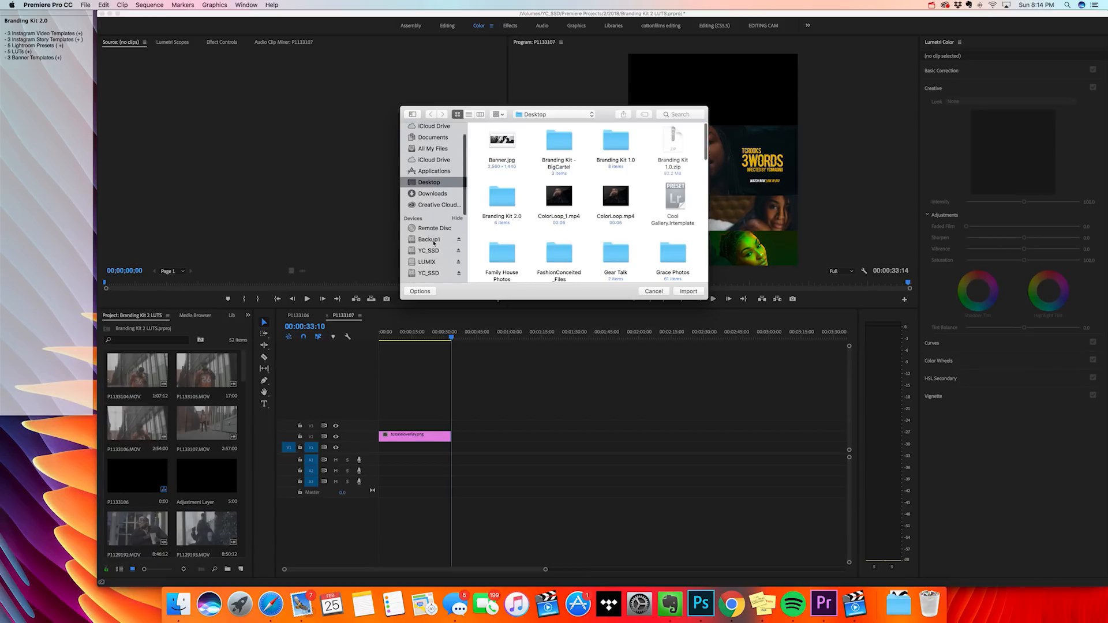
left_click(429, 226)
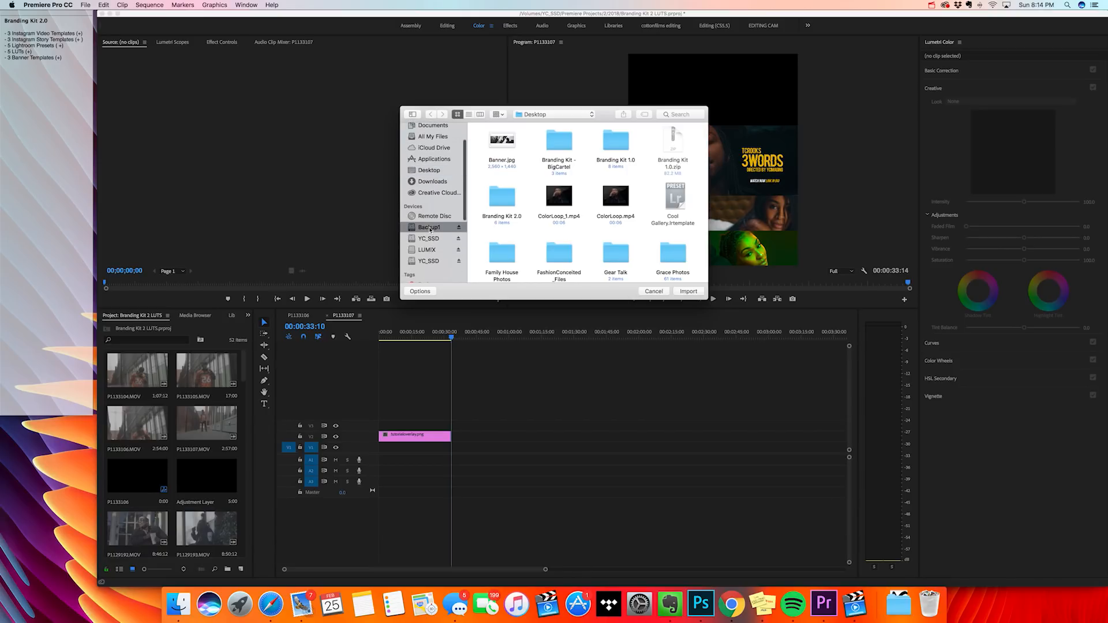
scroll(663, 225, "down", 1)
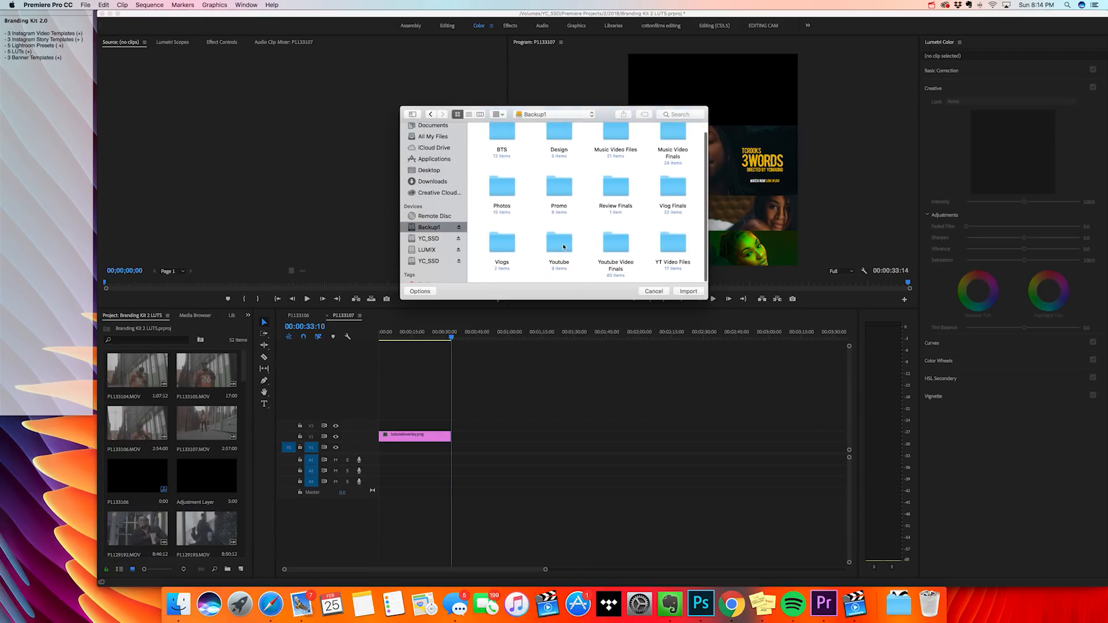
double_click(673, 134)
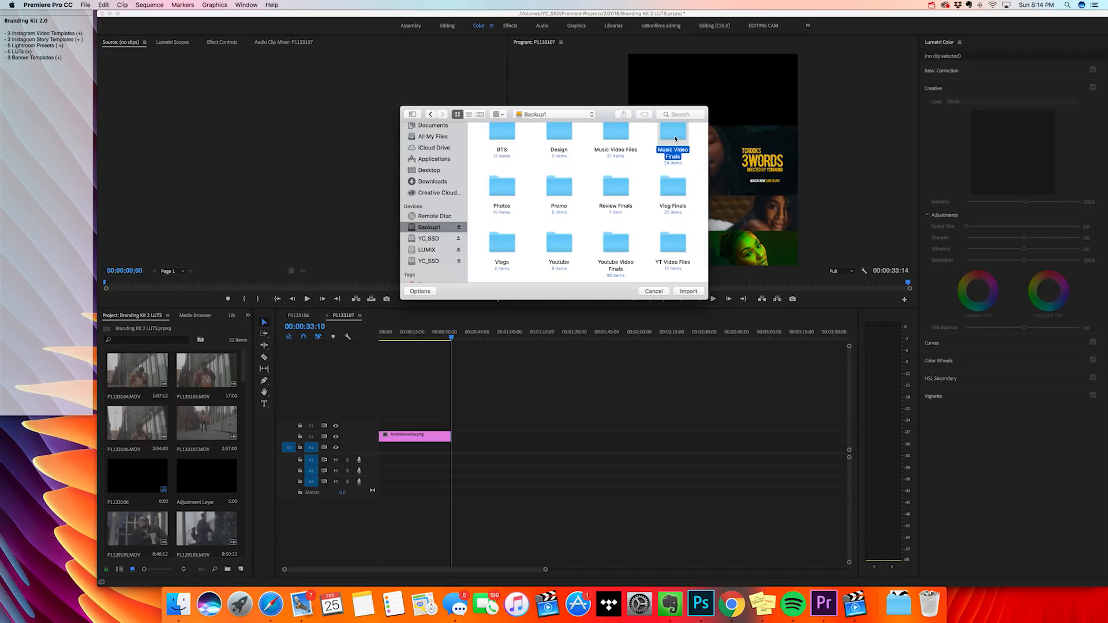
scroll(644, 226, "down", 5)
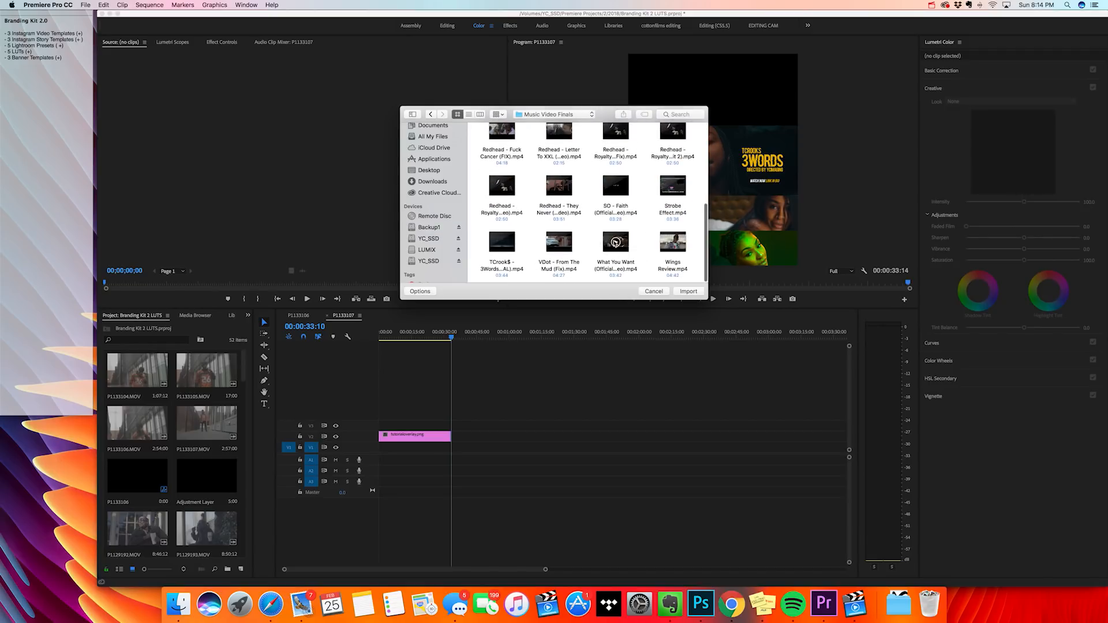
left_click(512, 252)
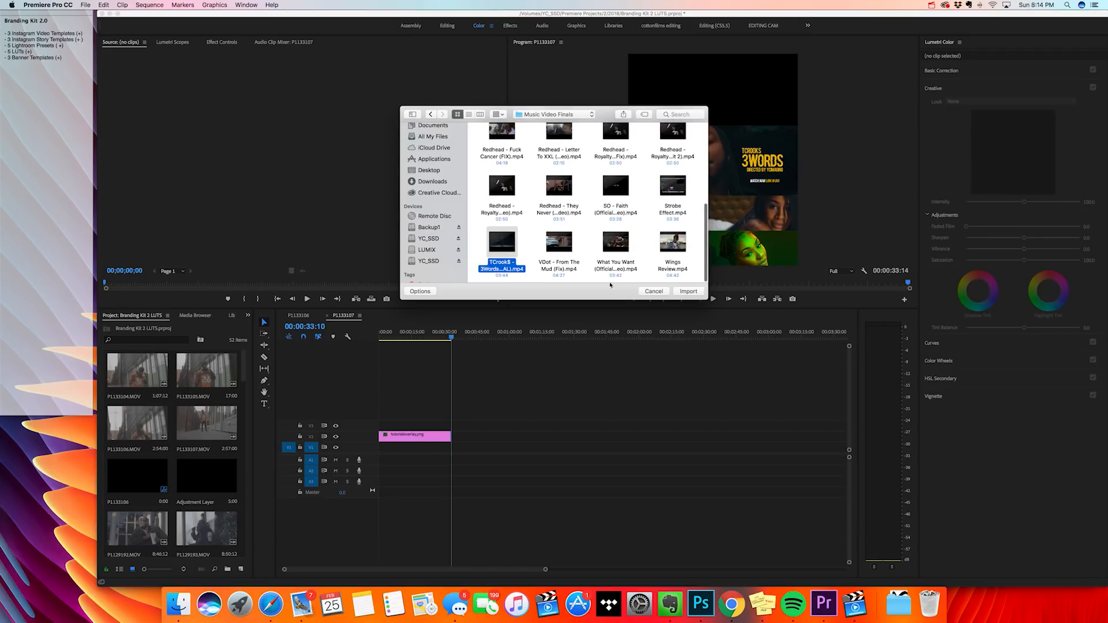
left_click(687, 292)
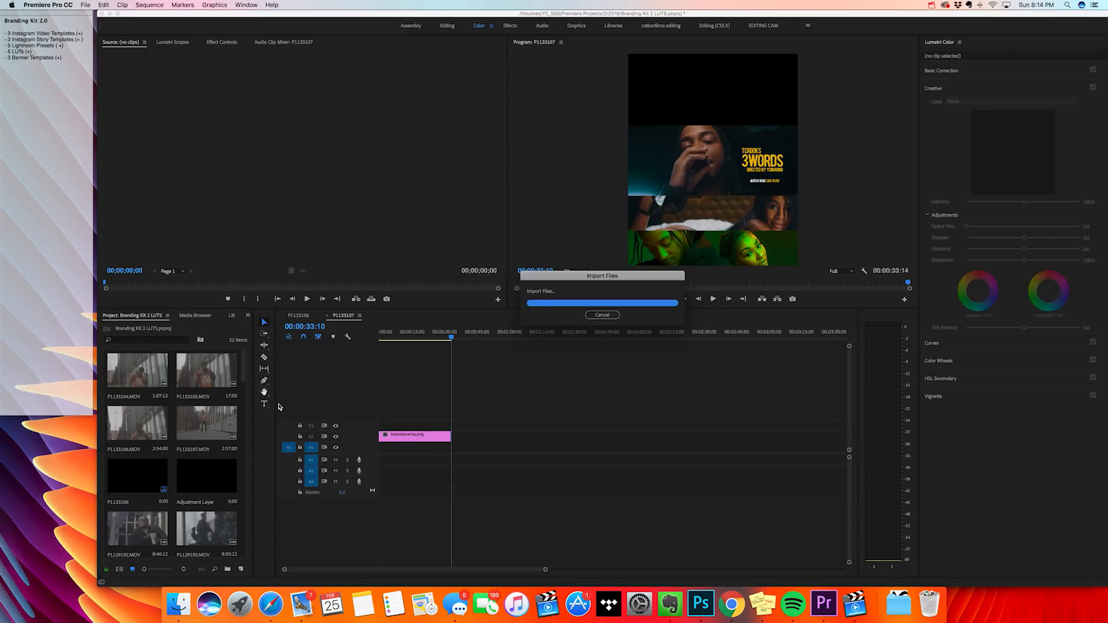
Place the 3Words video on track V1 at the sequence start, trimming off its opening up to about 00:00:39:00
left_click_drag(157, 555, 370, 448)
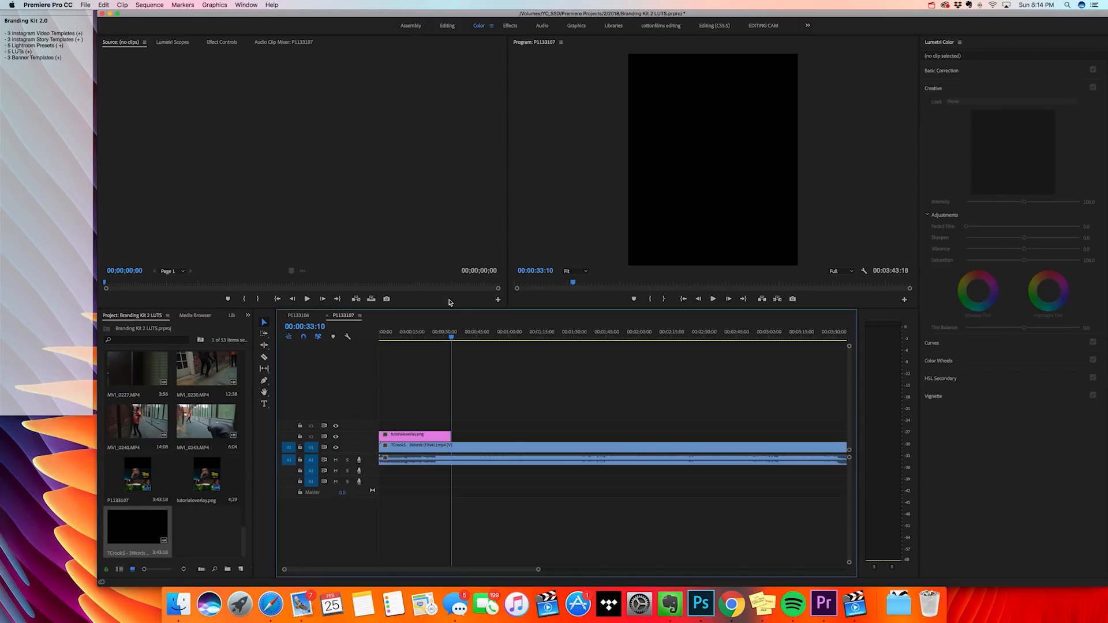
left_click_drag(452, 338, 462, 337)
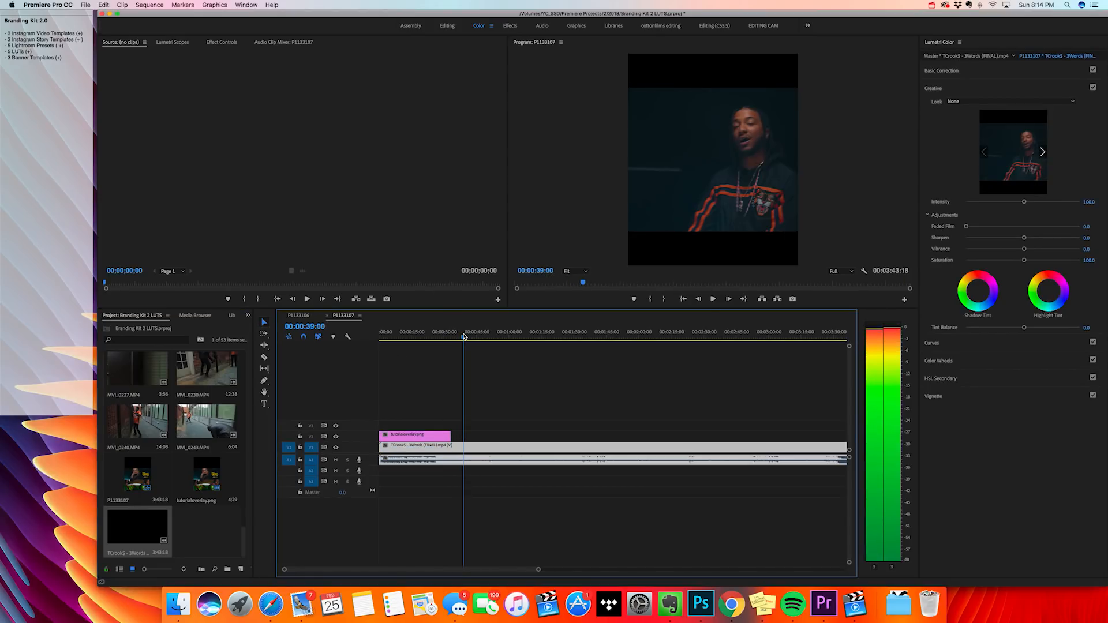
mouse_move(439, 450)
left_mouse_down()
mouse_move(464, 451)
mouse_move(417, 449)
left_mouse_up()
key("XF86AudioMute")
mouse_move(396, 337)
left_mouse_down()
mouse_move(422, 337)
mouse_move(413, 338)
left_mouse_up()
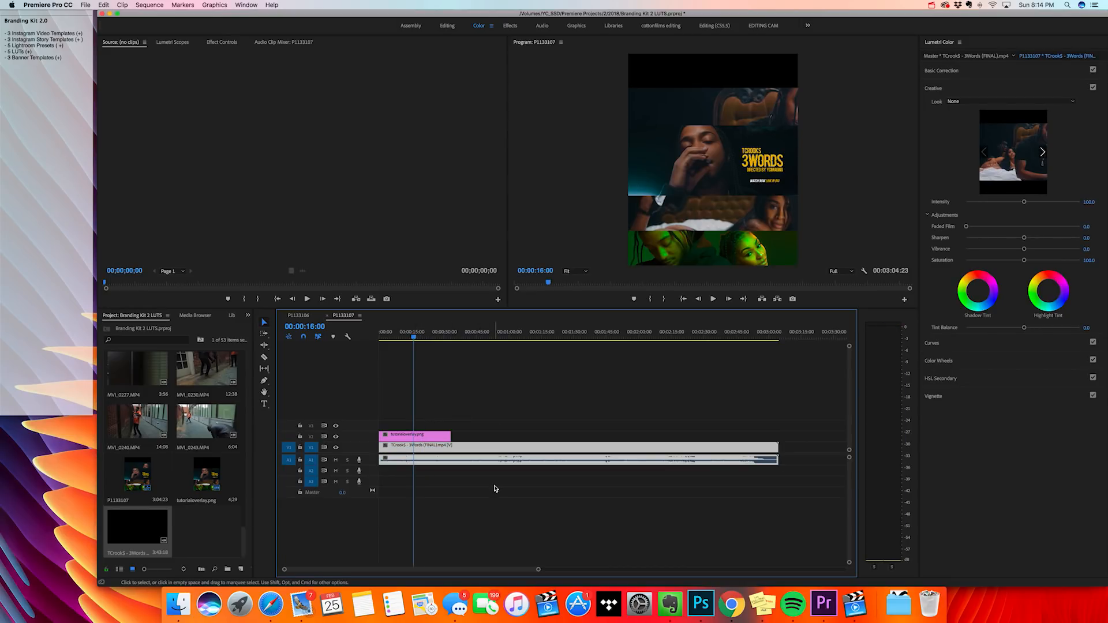
Lower the system volume, mute audio track A1 and move the playhead to 00:00:08:05
key("XF86AudioLowerVolume")
left_click(335, 460)
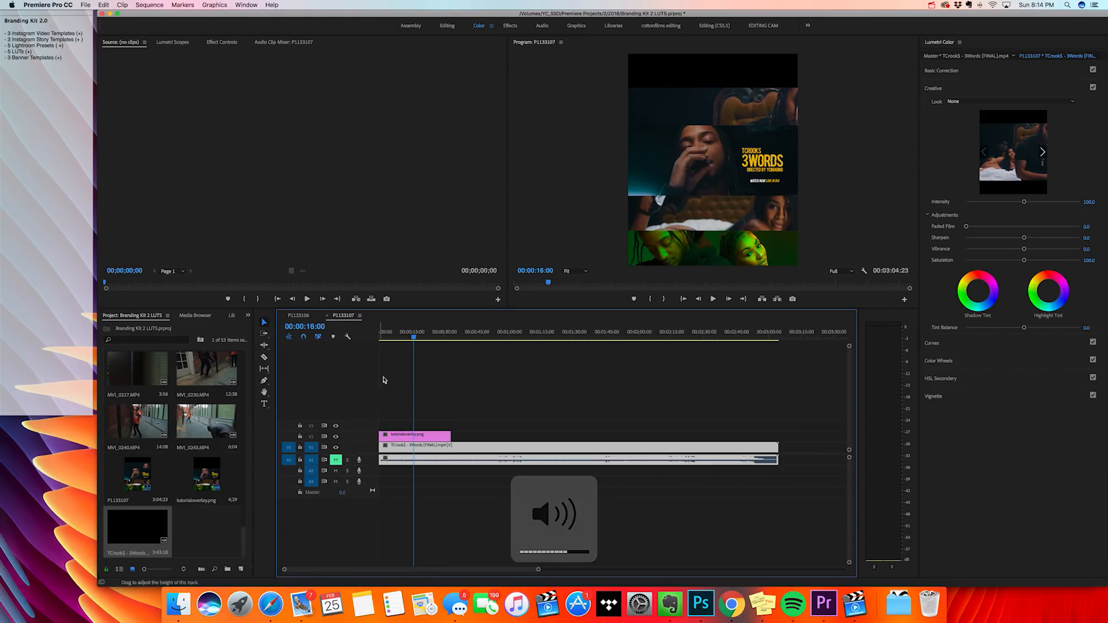
left_click_drag(411, 337, 397, 338)
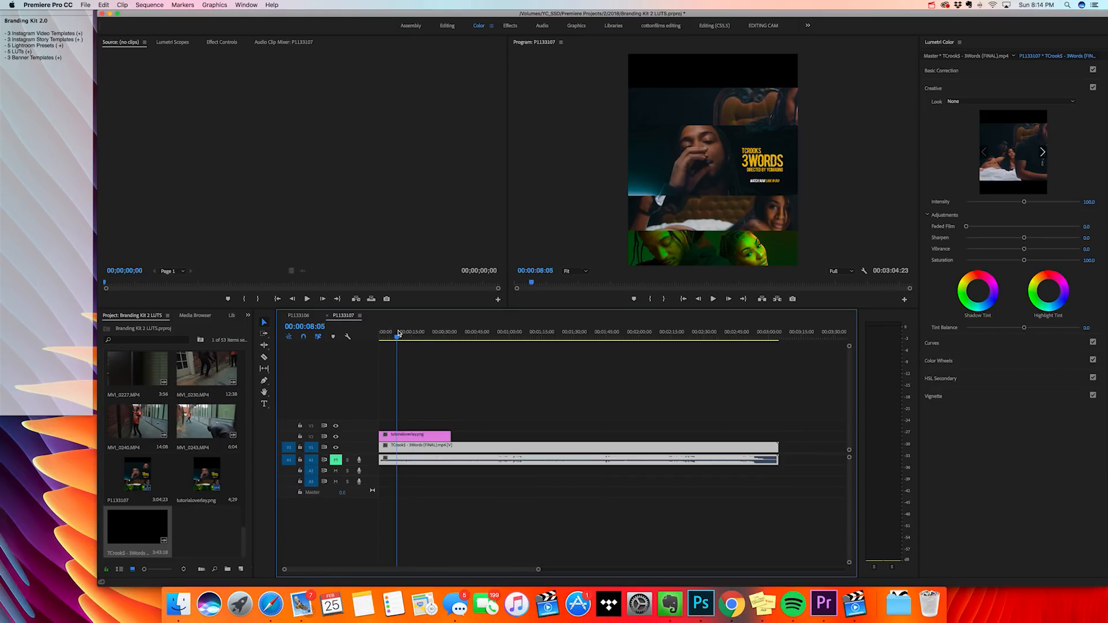
Apply Scale to Frame Size to the 3Words video clip on track V1
left_click(452, 475)
right_click(447, 445)
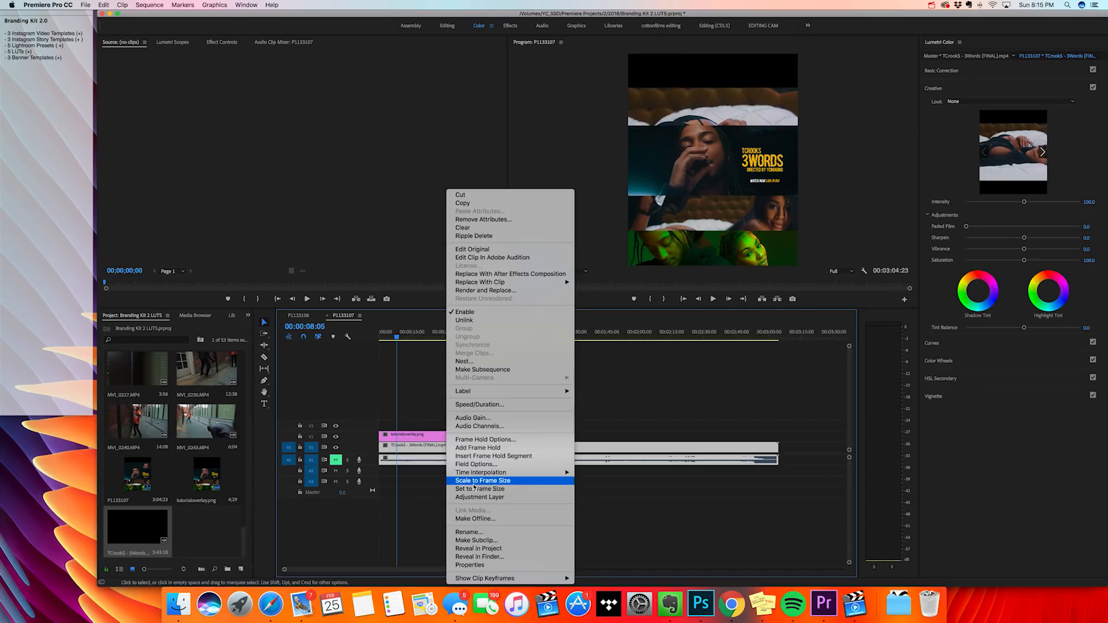
left_click(473, 483)
left_click(469, 437)
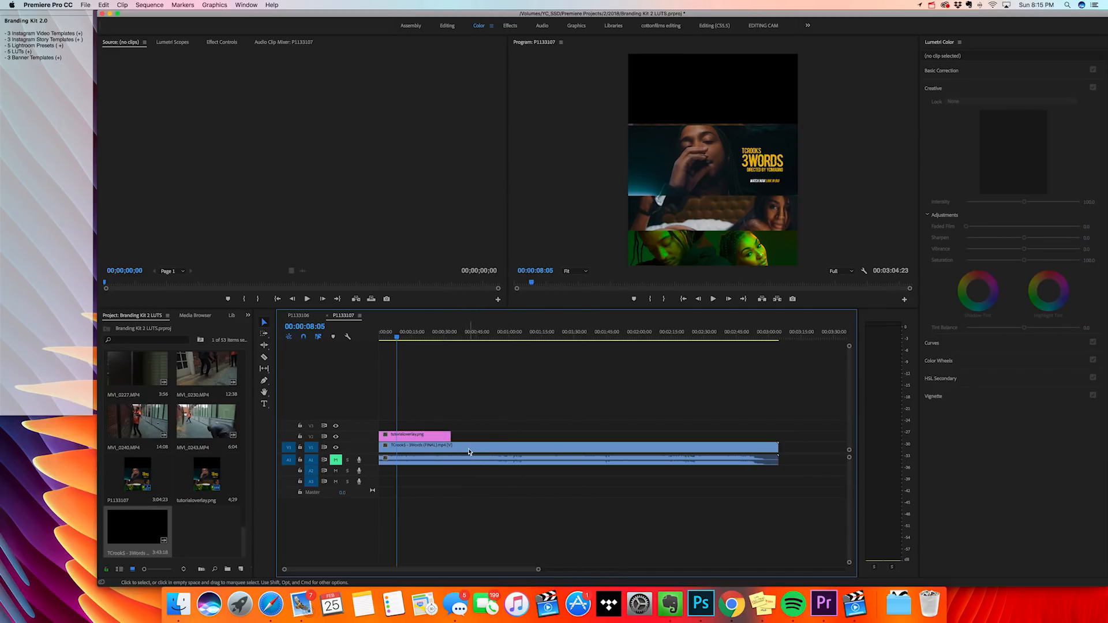
Set the 3Words clip's vertical position to 403 and its scale to 104 so it fills the overlay's open area
left_click(469, 452)
left_click(469, 405)
left_click(481, 452)
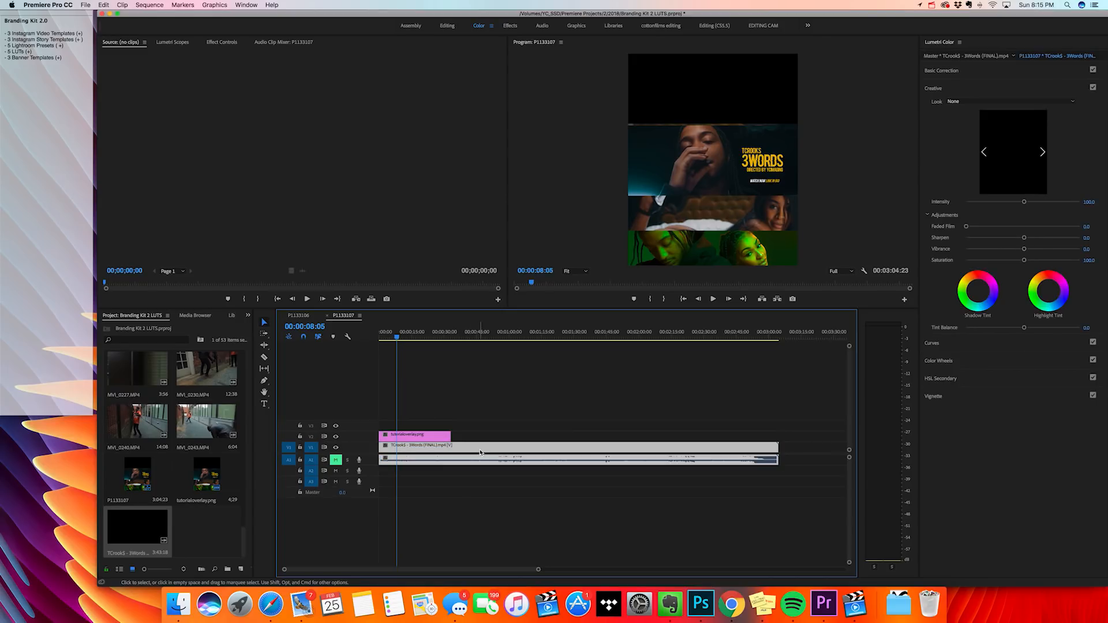
left_click(218, 44)
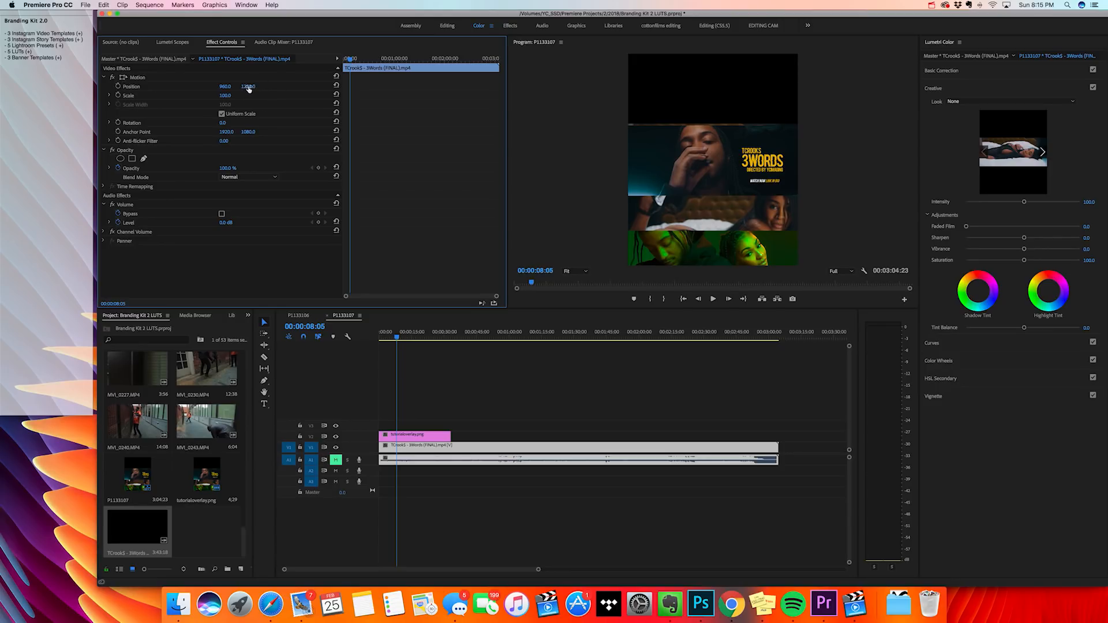
left_click_drag(248, 87, 120, 86)
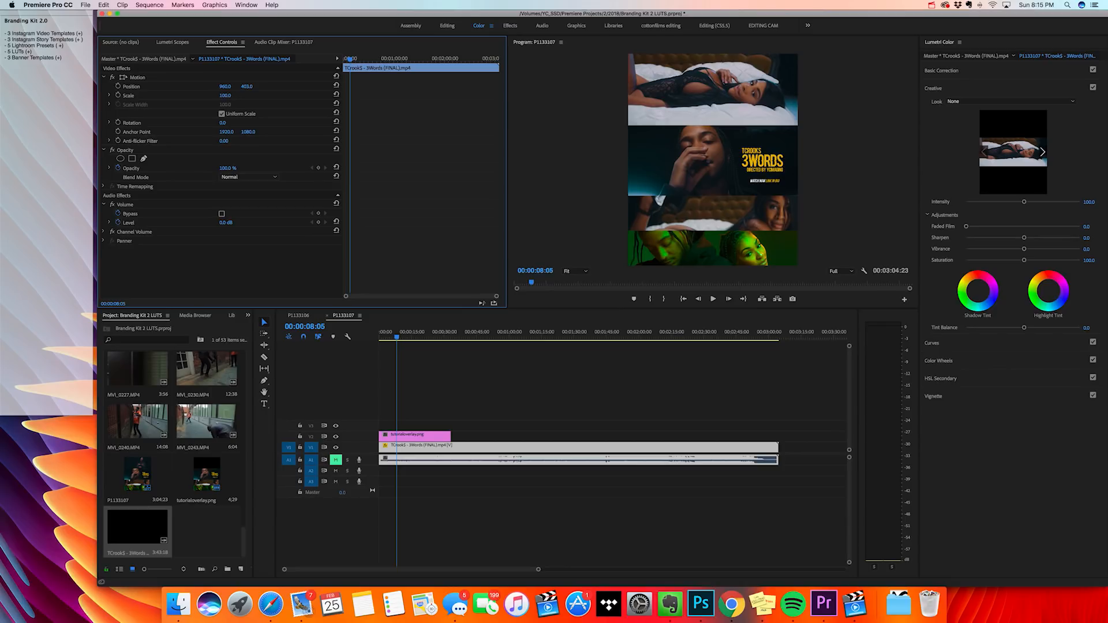
left_click_drag(225, 96, 227, 96)
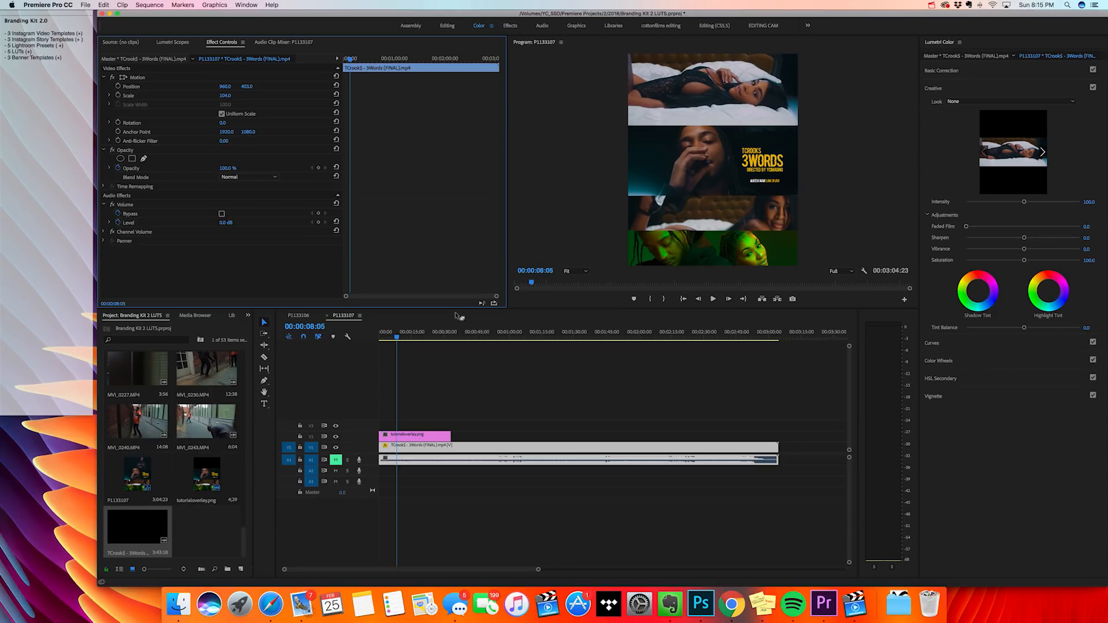
Split the 3Words clip where the overlay ends and delete the part that extends past it
left_click_drag(396, 336, 395, 336)
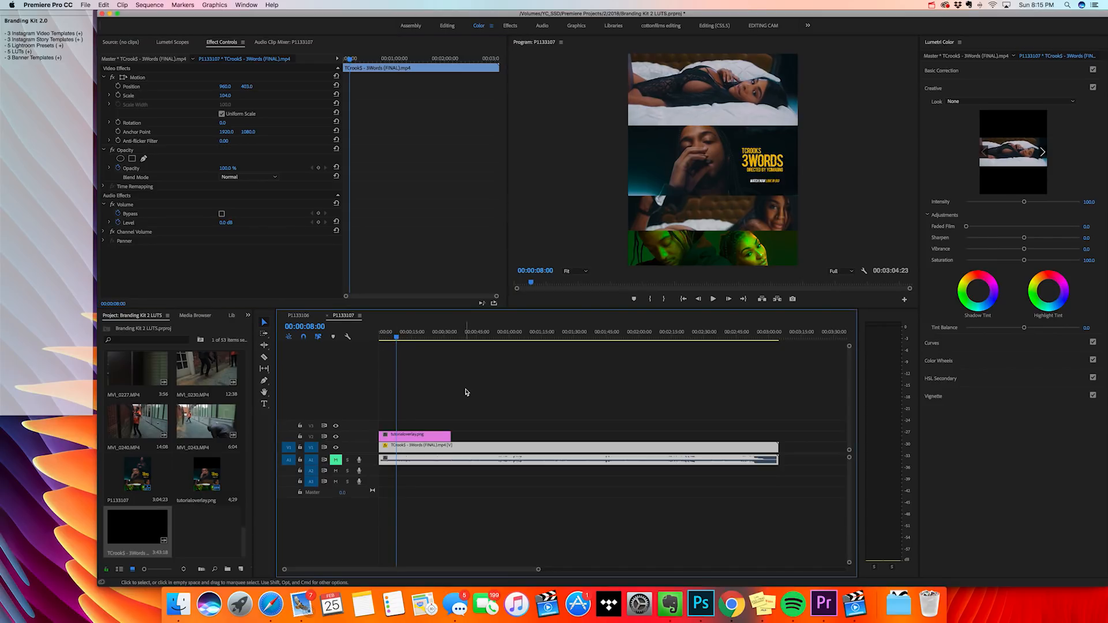
key("c")
left_click(454, 337)
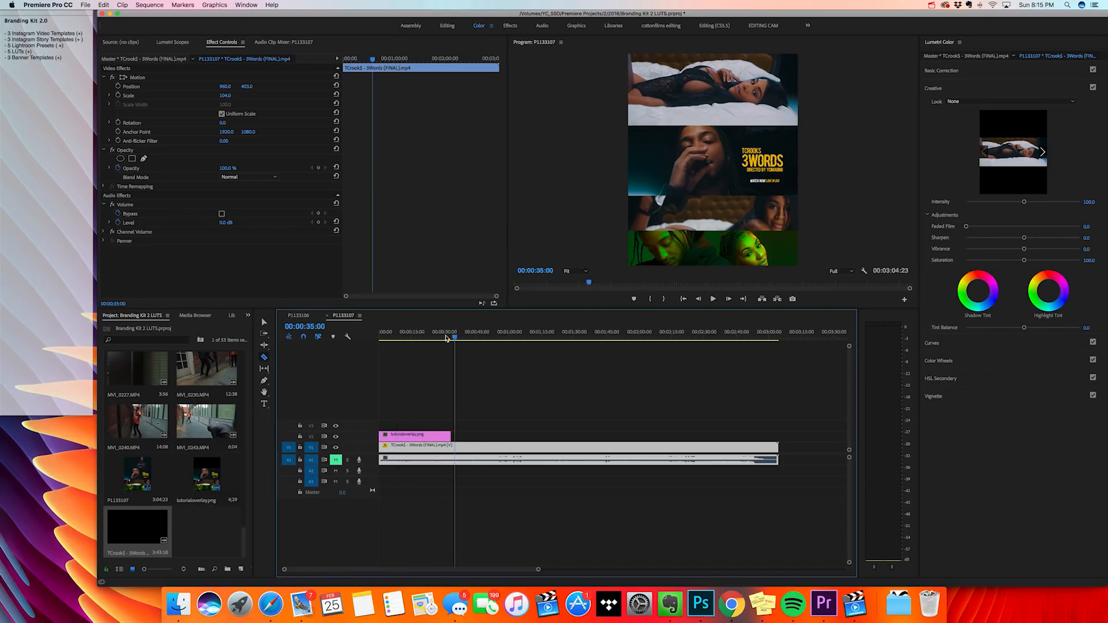
left_click(442, 337)
left_click(452, 449)
key("v")
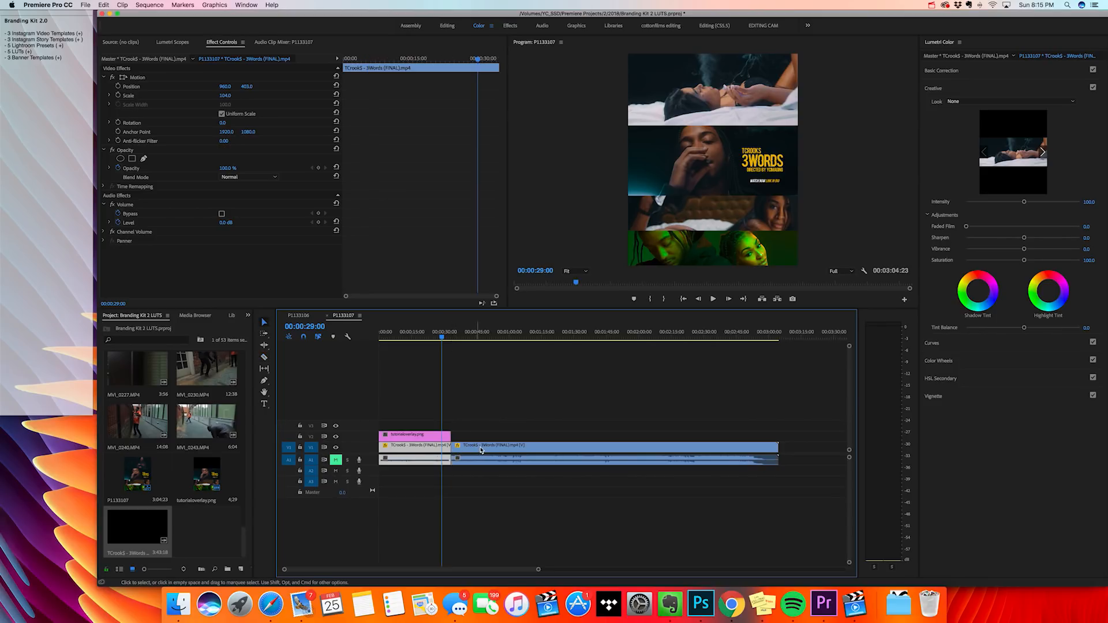
left_click(481, 450)
key("Delete")
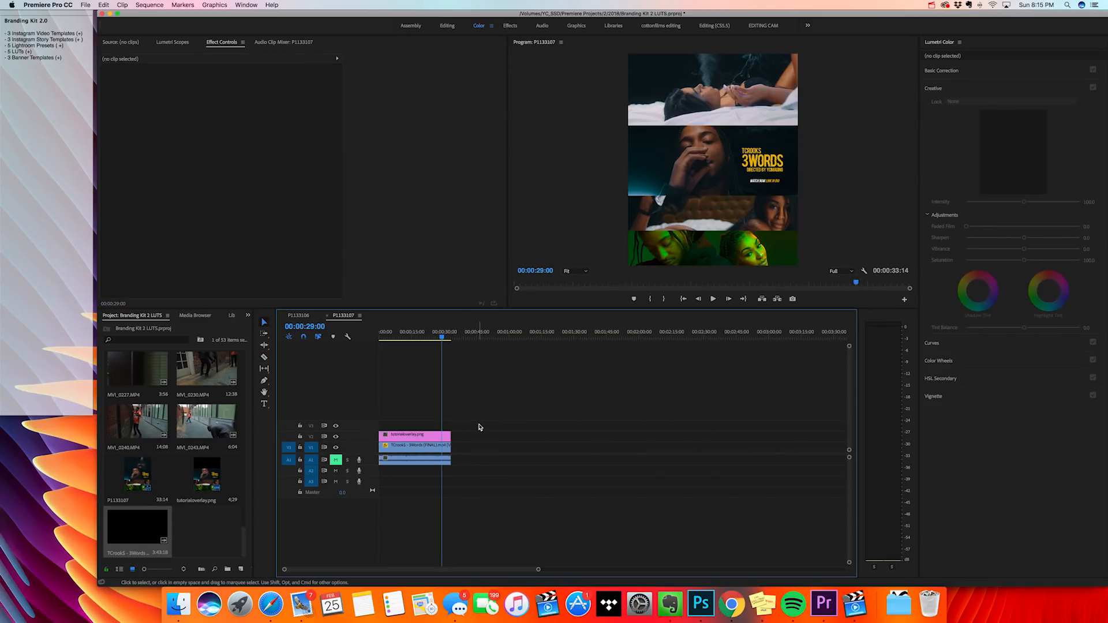
Trim the end of the 3Words clip at about 00:00:33:12
key("Up")
key("Down")
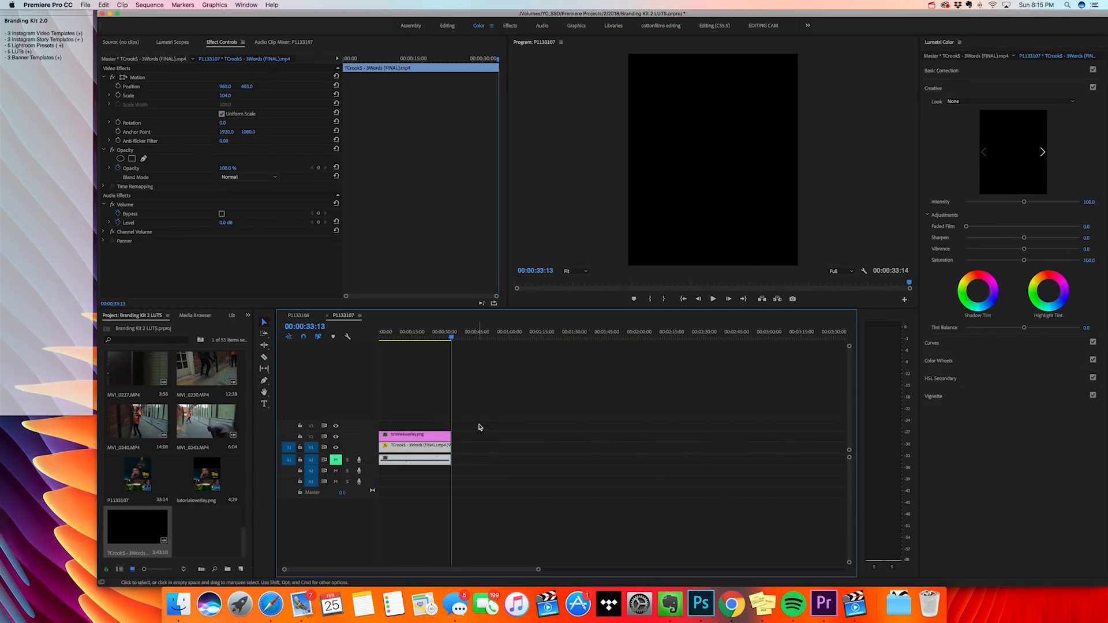
key("Left")
key("Left")
left_click_drag(449, 447, 448, 448)
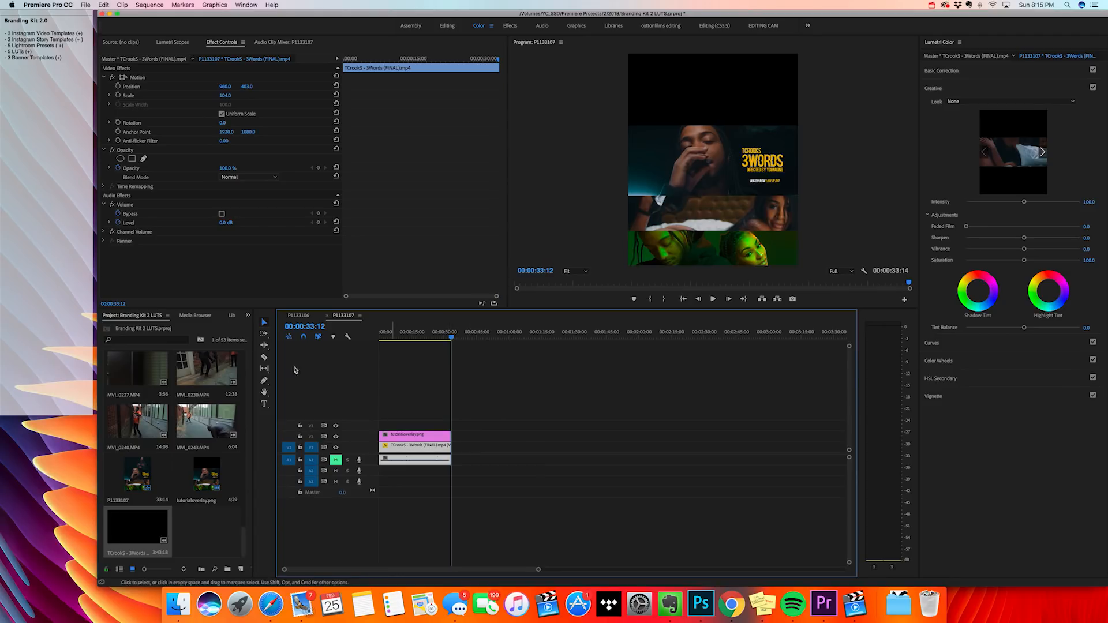
Add a Cross Dissolve video transition to the beginning of the 3Words clip on V1
scroll(192, 318, "down", 6)
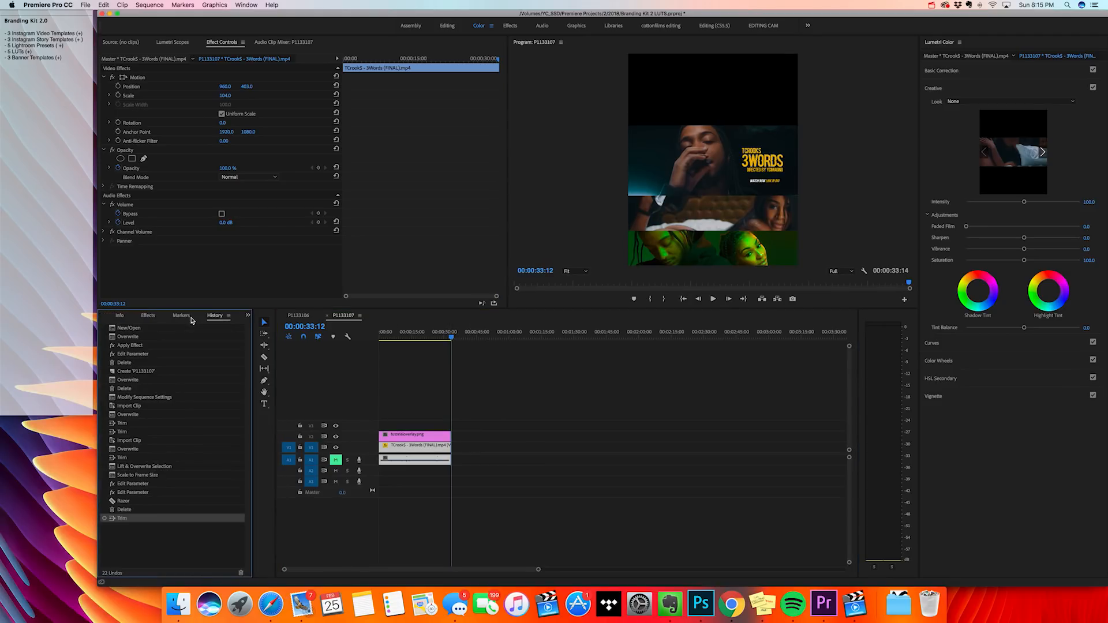
left_click(151, 318)
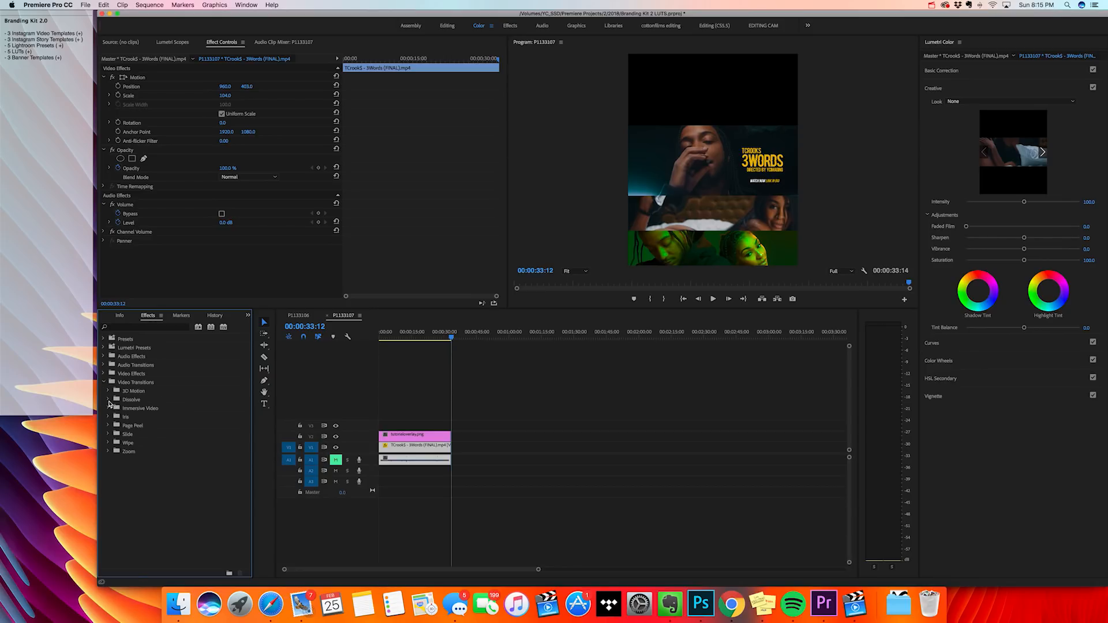
left_click(109, 399)
left_click_drag(142, 416, 445, 418)
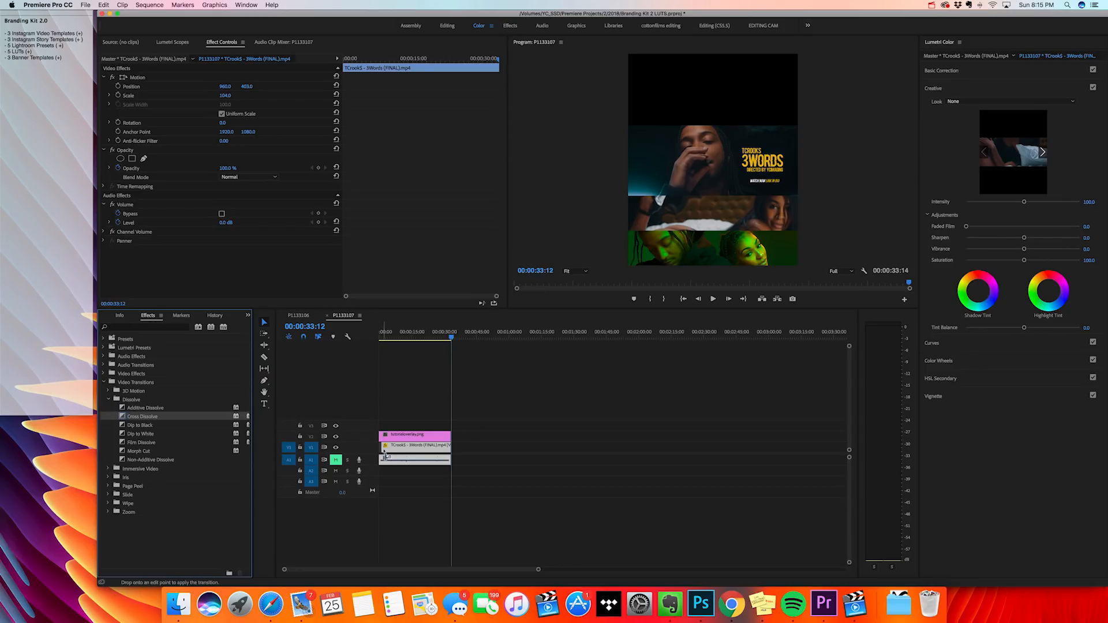
left_click_drag(385, 455, 381, 449)
left_click(484, 419)
left_click(428, 333)
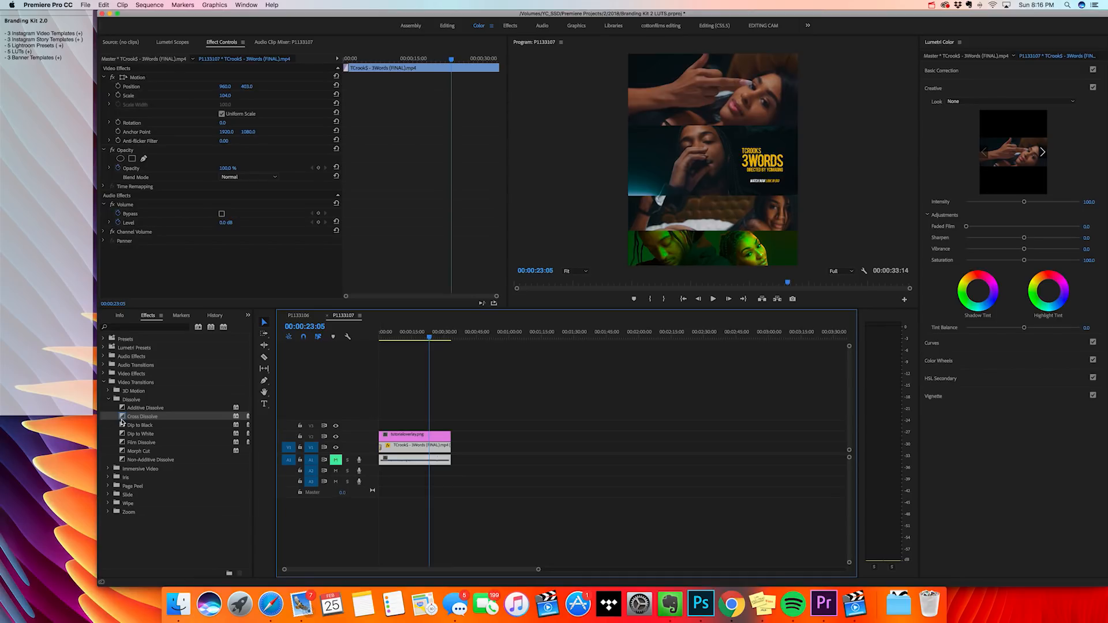
Add a Cross Dissolve video transition to the end of the 3Words clip on V1
left_click_drag(121, 421, 391, 408)
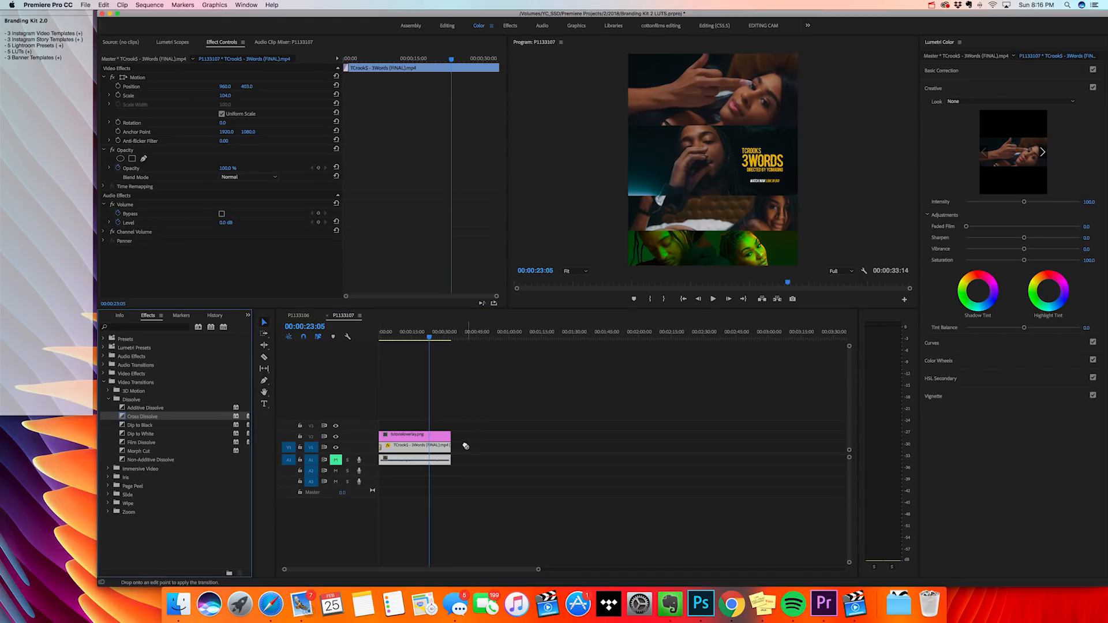
left_click_drag(449, 450, 448, 449)
left_click(430, 337)
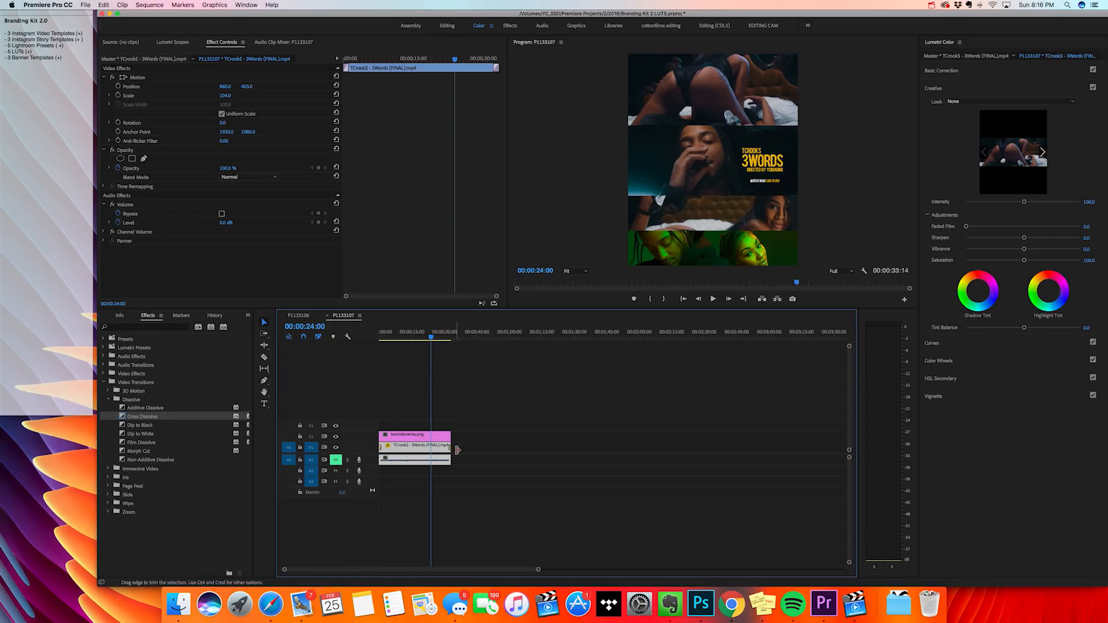
left_click(410, 338)
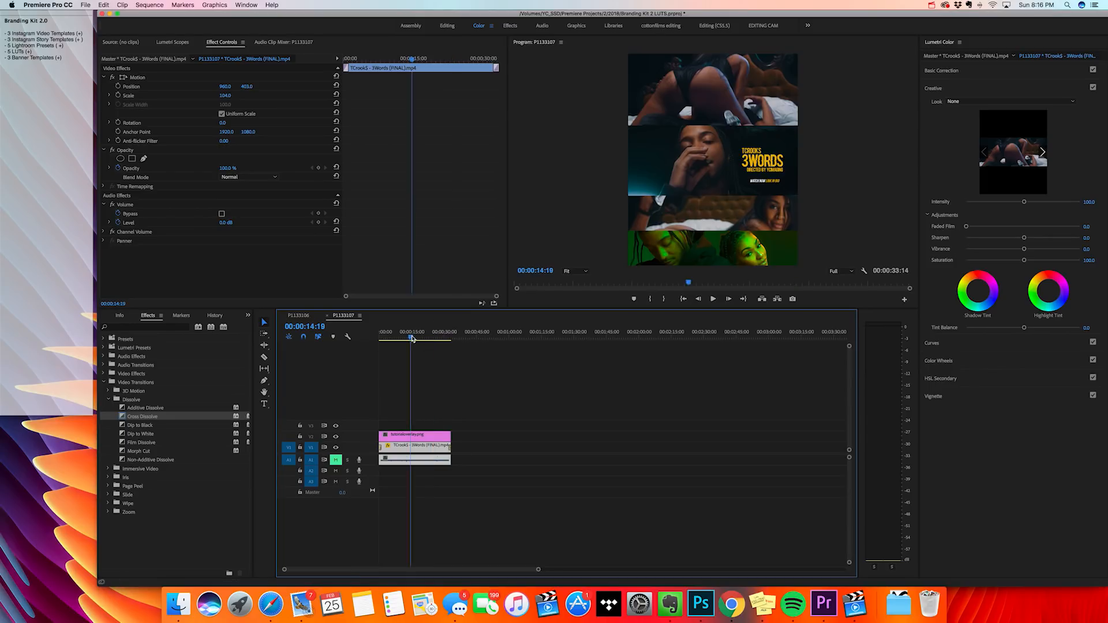
Extend the closing Cross Dissolve to a duration of 00:00:05:02
key("equal")
key("equal")
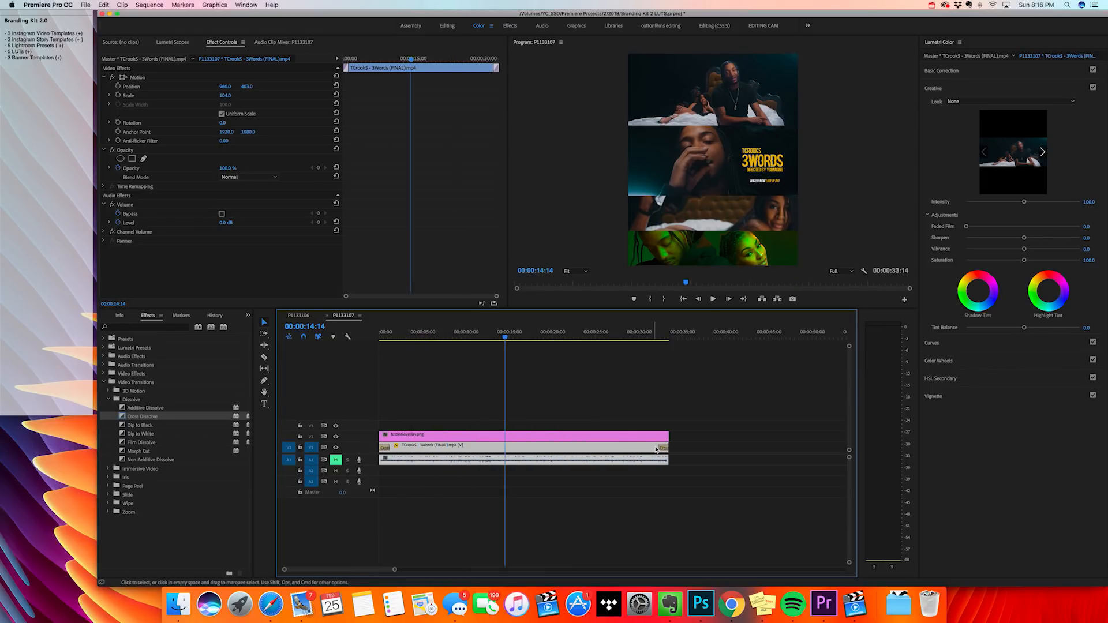
left_click_drag(656, 450, 627, 450)
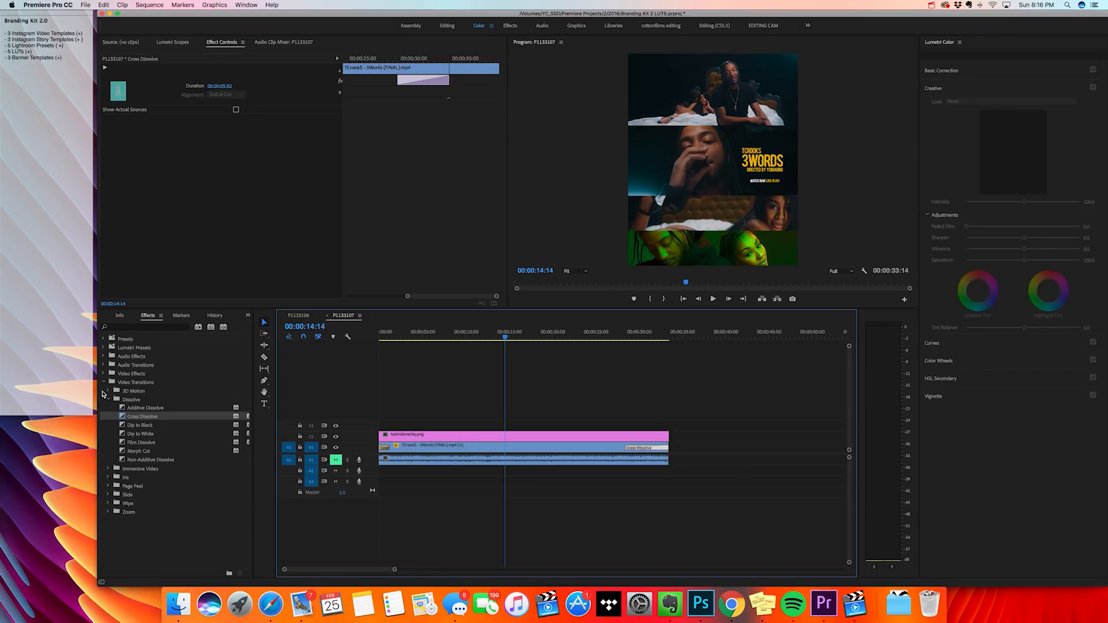
Add Constant Power audio transitions to both ends of the 3Words audio on A1, lengthening the closing one to 00:00:05:00
left_click(104, 383)
left_click(104, 365)
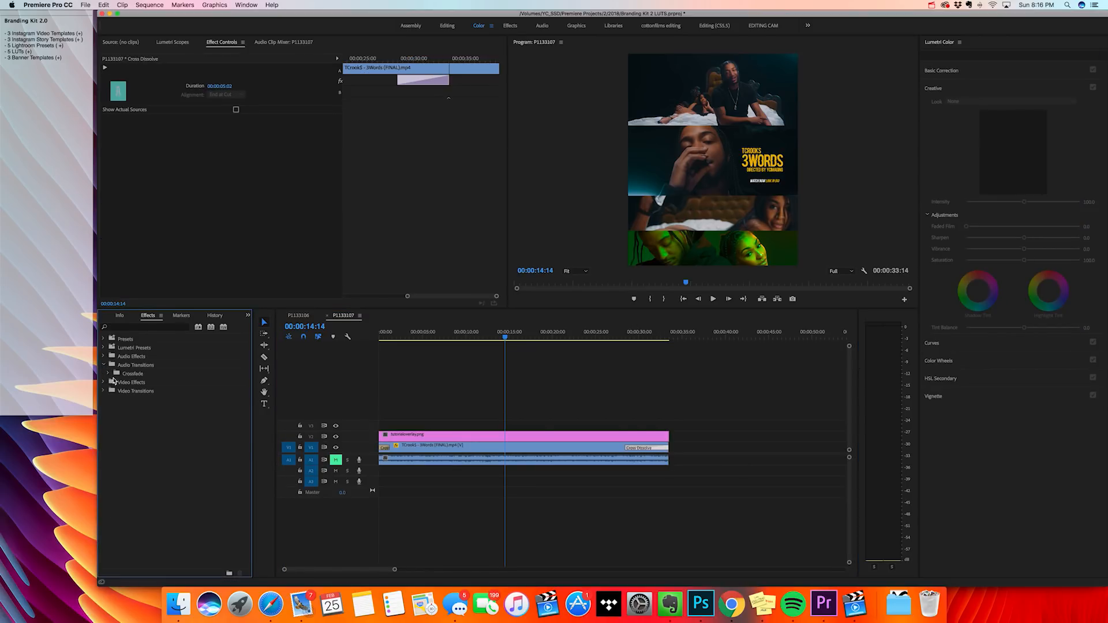
left_click(108, 374)
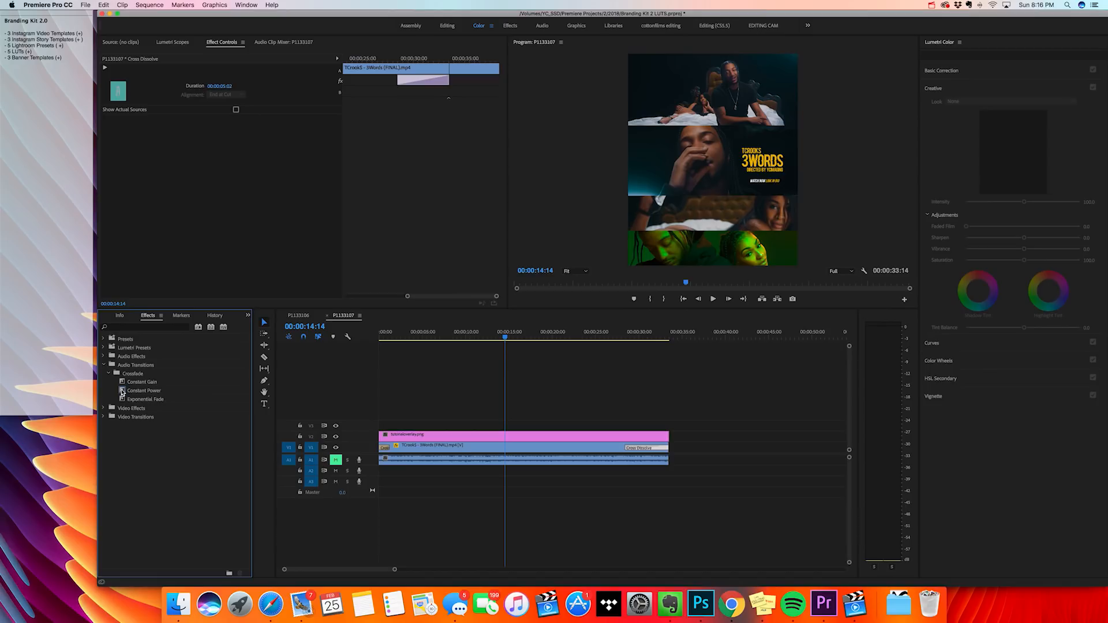
left_click(122, 393)
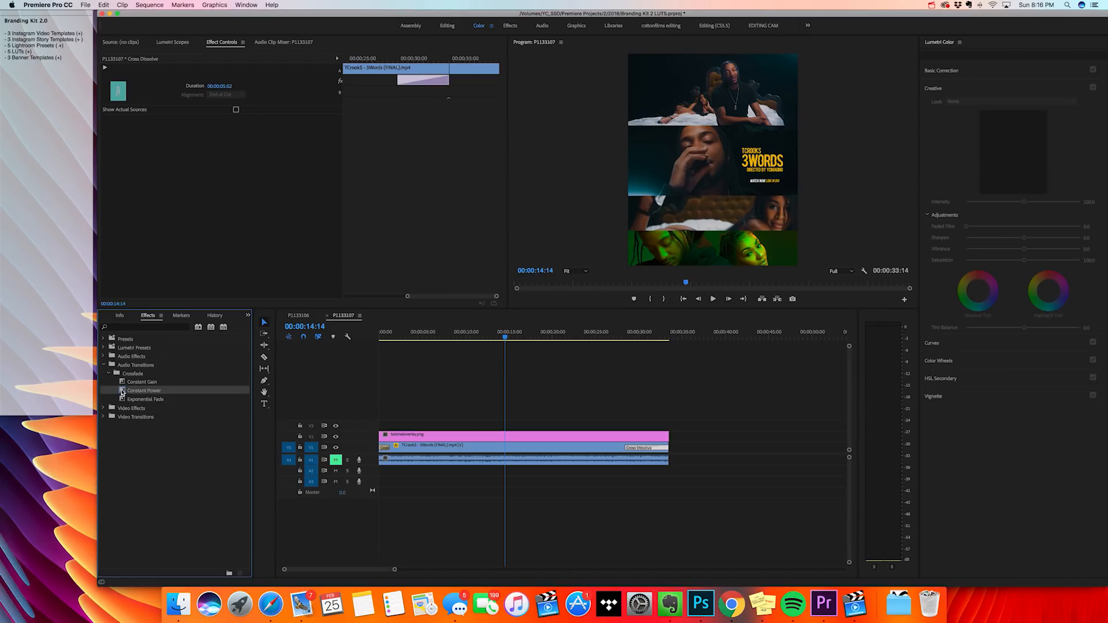
left_click_drag(123, 392, 383, 460)
left_click_drag(122, 392, 663, 460)
left_click(628, 460)
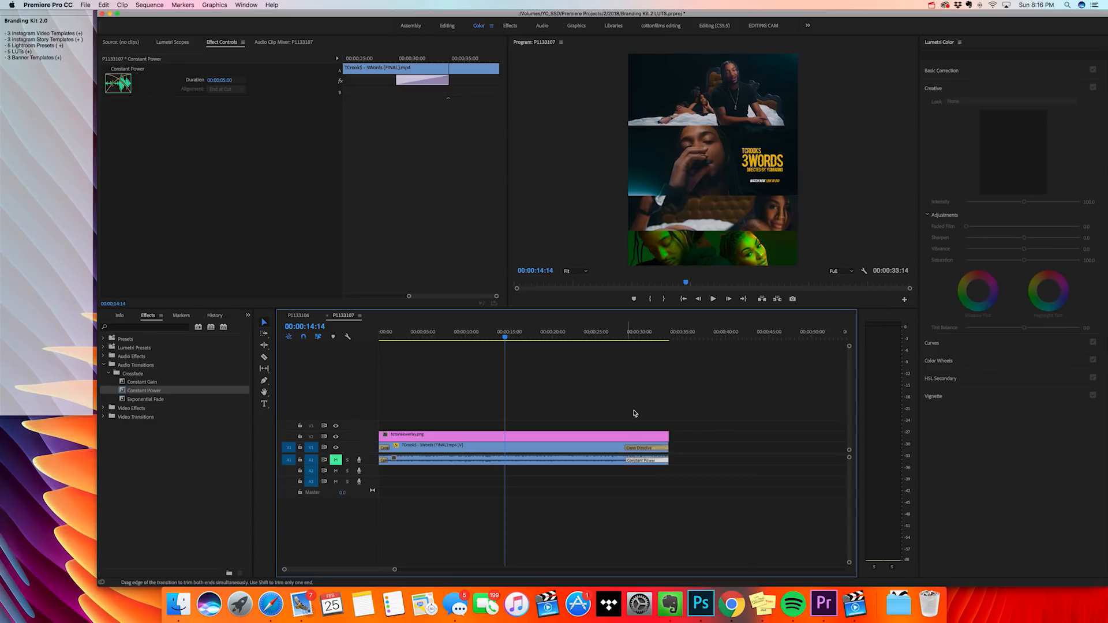
Play the sequence from its start and again near its end to check the opening and closing fades
left_click(629, 333)
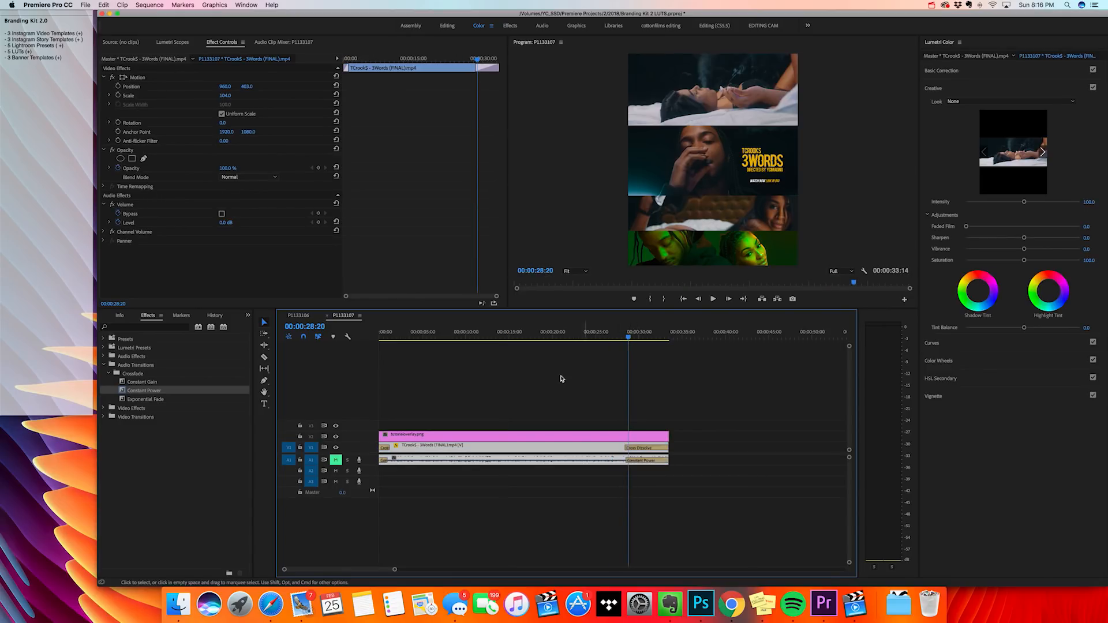
left_click_drag(431, 333, 277, 331)
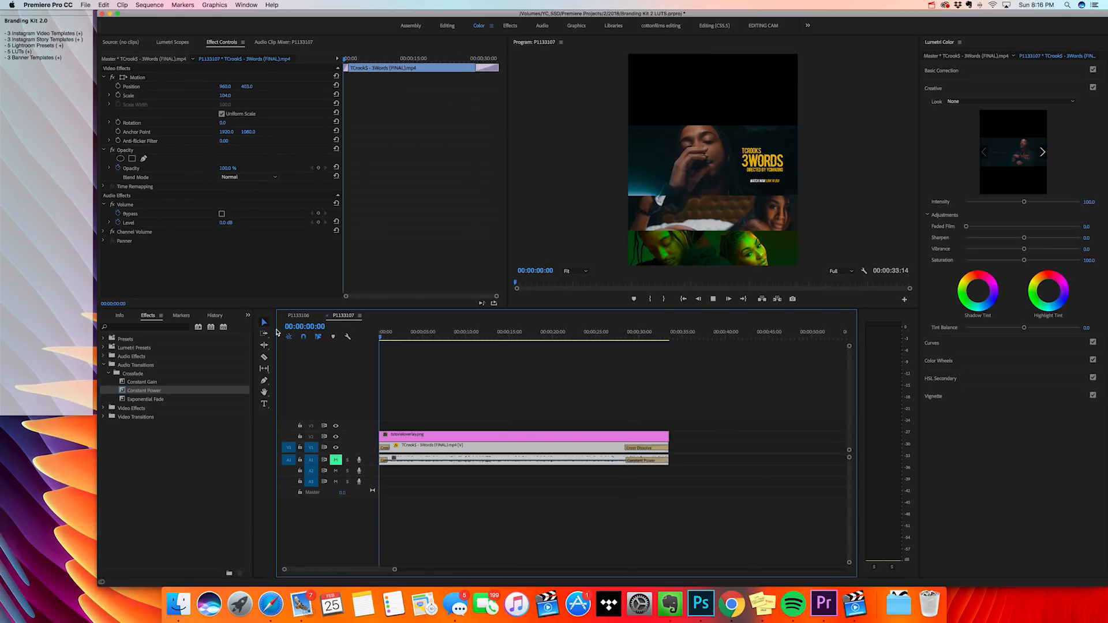
key("space")
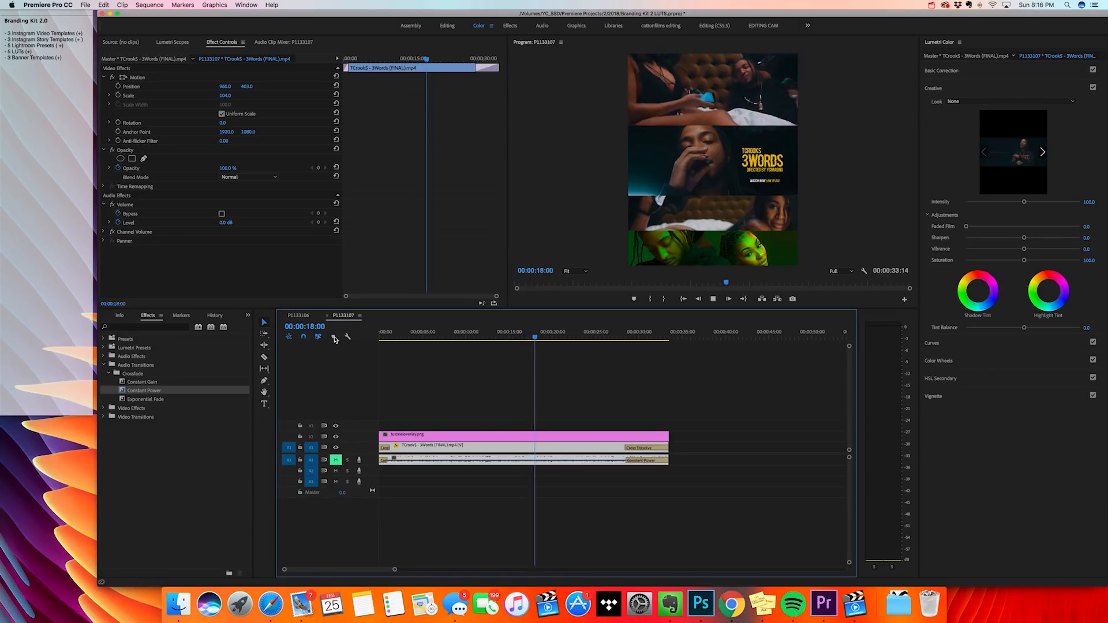
left_click(610, 337)
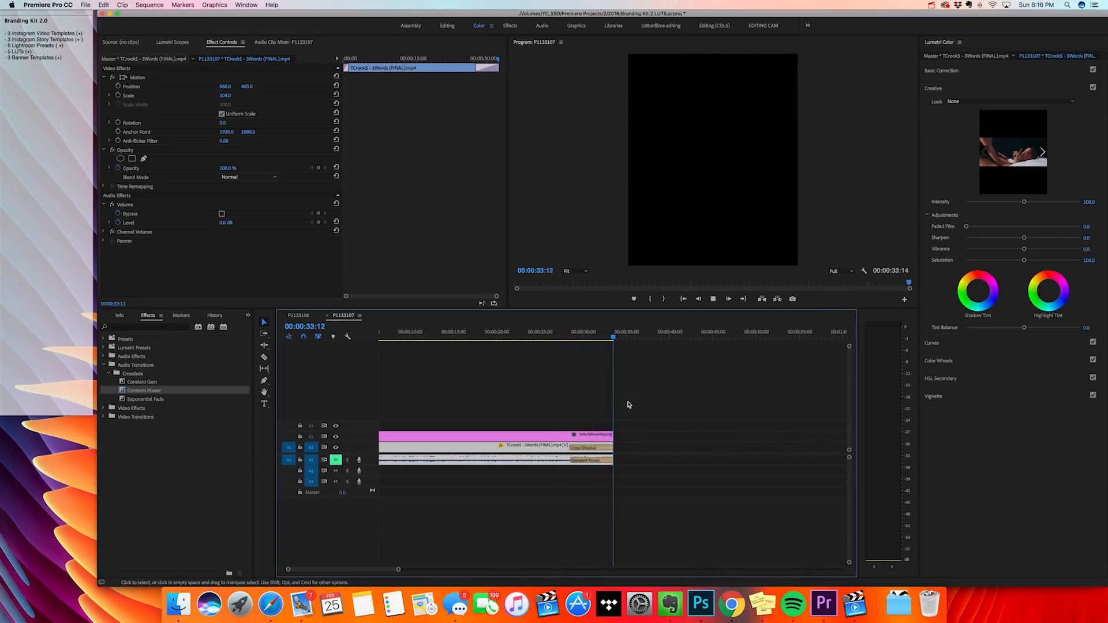
left_click(667, 414)
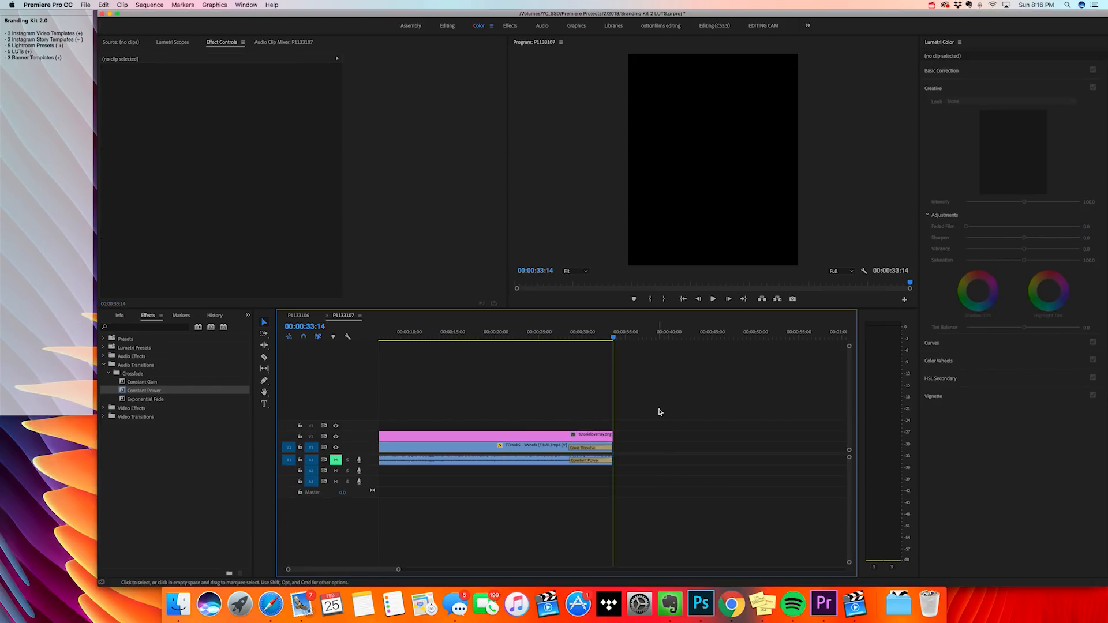
scroll(659, 411, "up", 3)
left_click(470, 331)
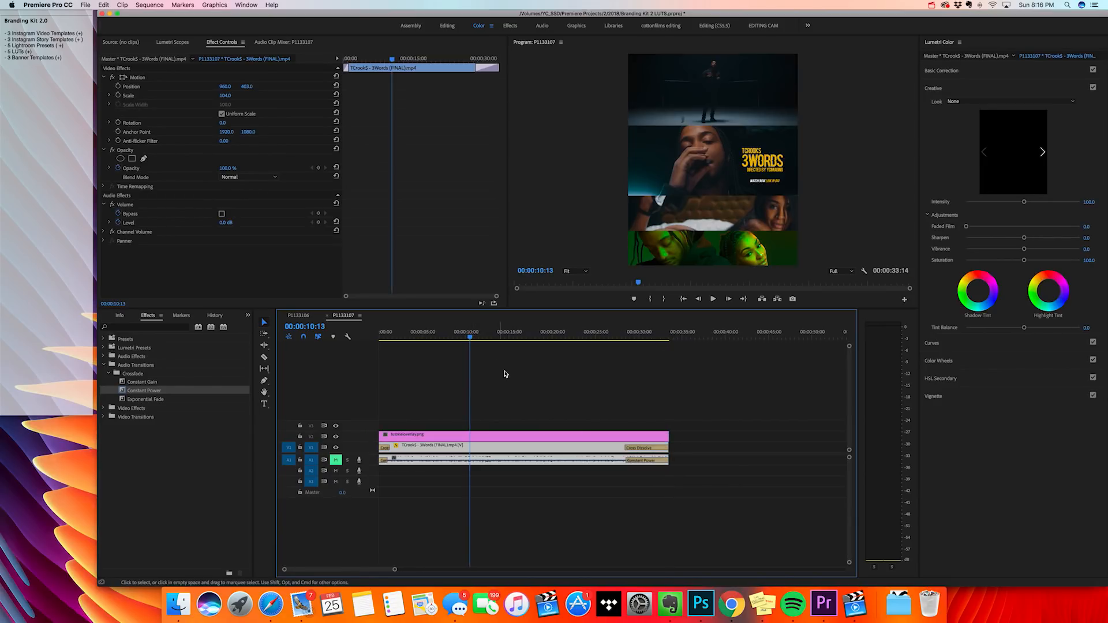
left_click(509, 374)
Open the media export settings for the sequence and name the output file TutorialExport_IG on the Desktop
left_click(560, 437)
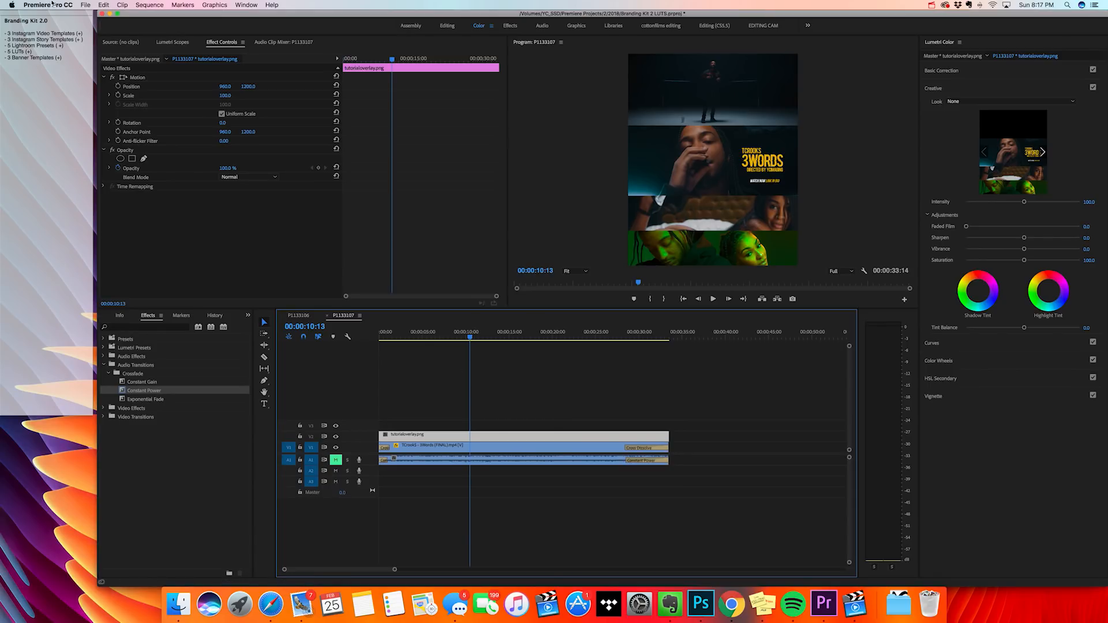
left_click(83, 5)
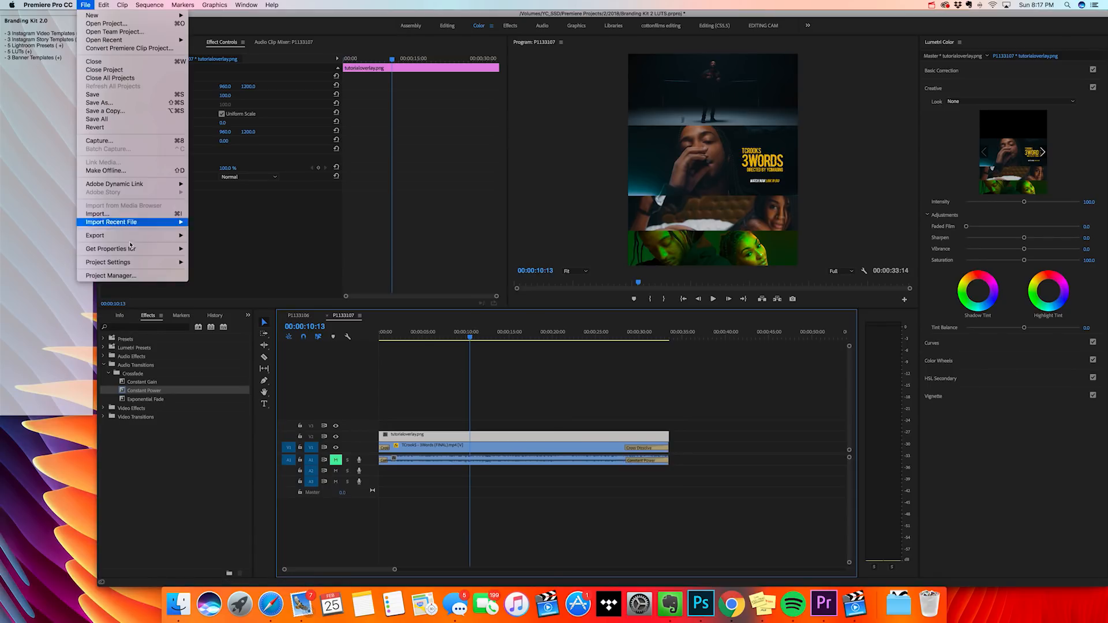
mouse_move(137, 235)
left_click(232, 237)
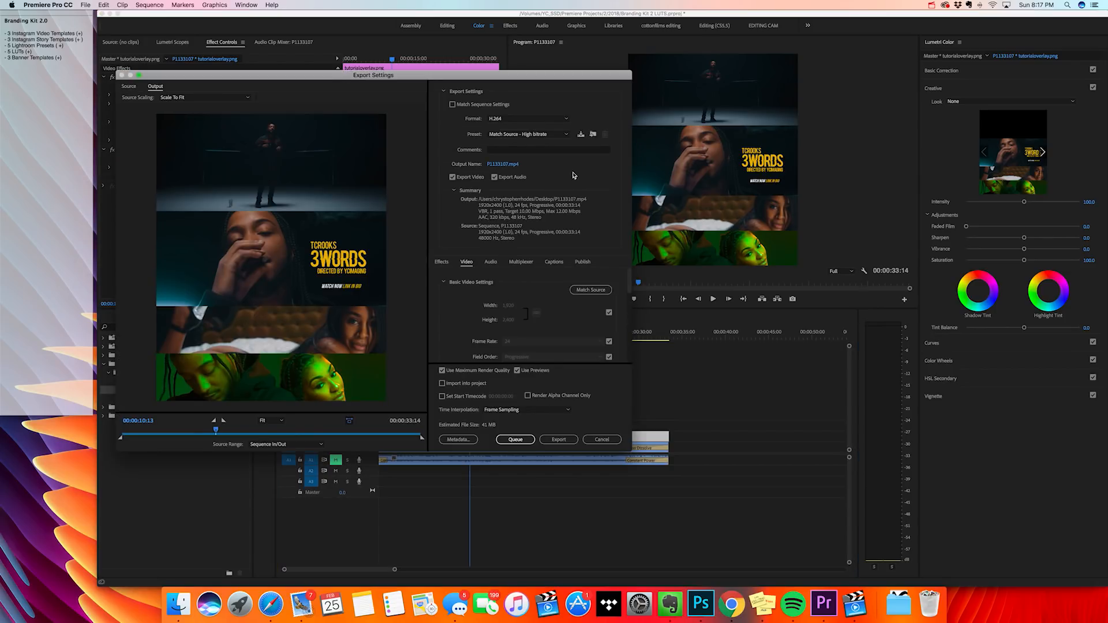
left_click(502, 165)
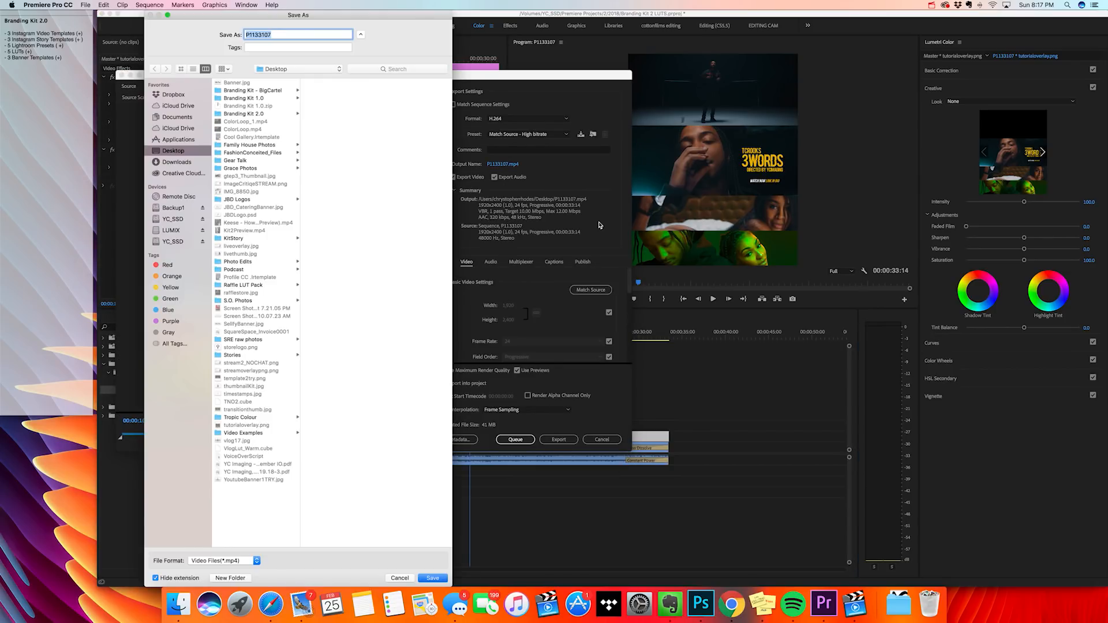
type("TutorialExport_IG")
left_click(433, 578)
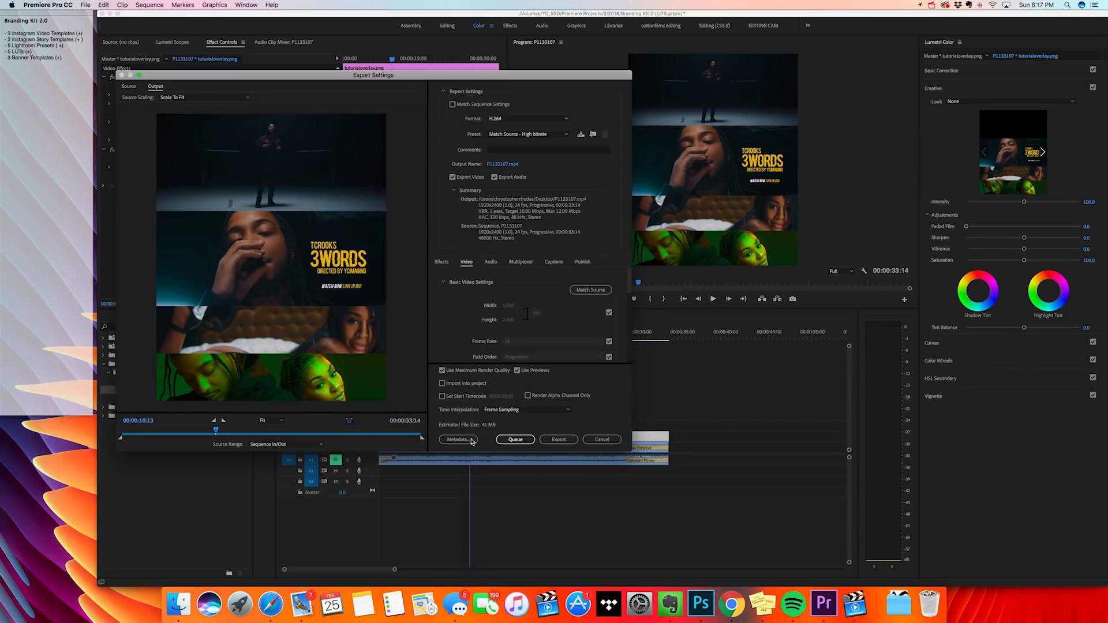
Override the source-matched H.264 video settings with profile High and level 5.2
left_click_drag(630, 285, 631, 311)
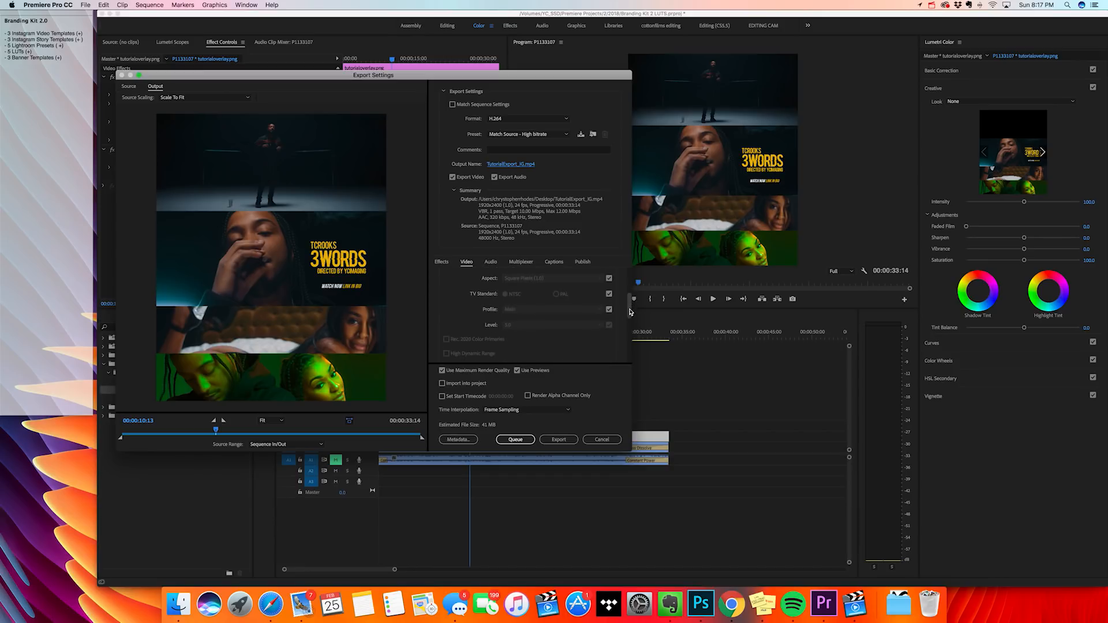
left_click(608, 309)
left_click(542, 310)
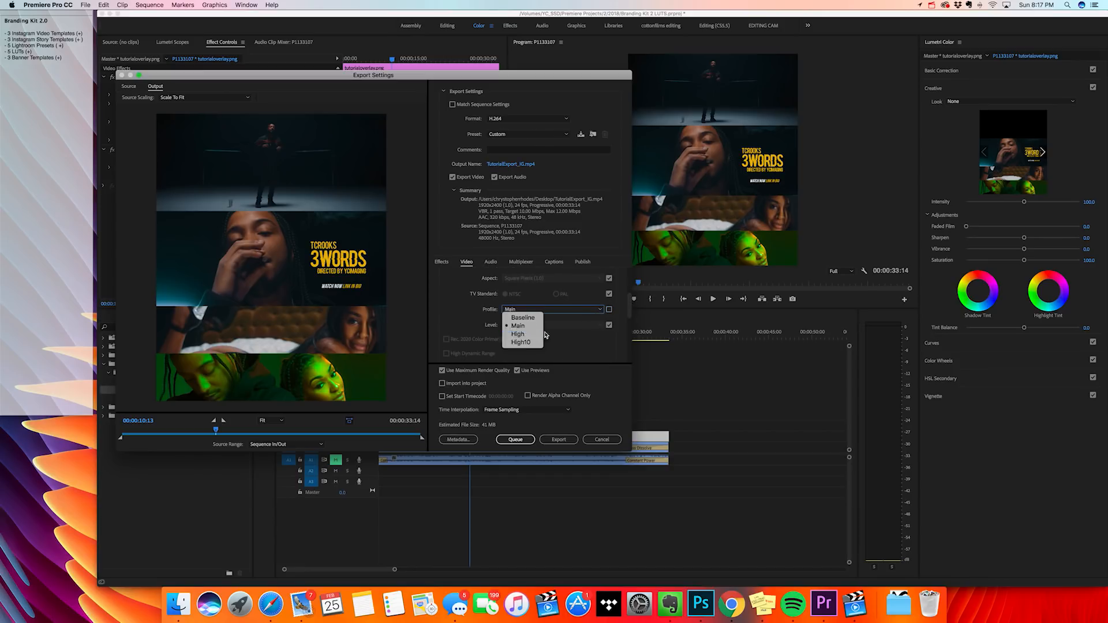
left_click(537, 334)
left_click(608, 325)
left_click(548, 325)
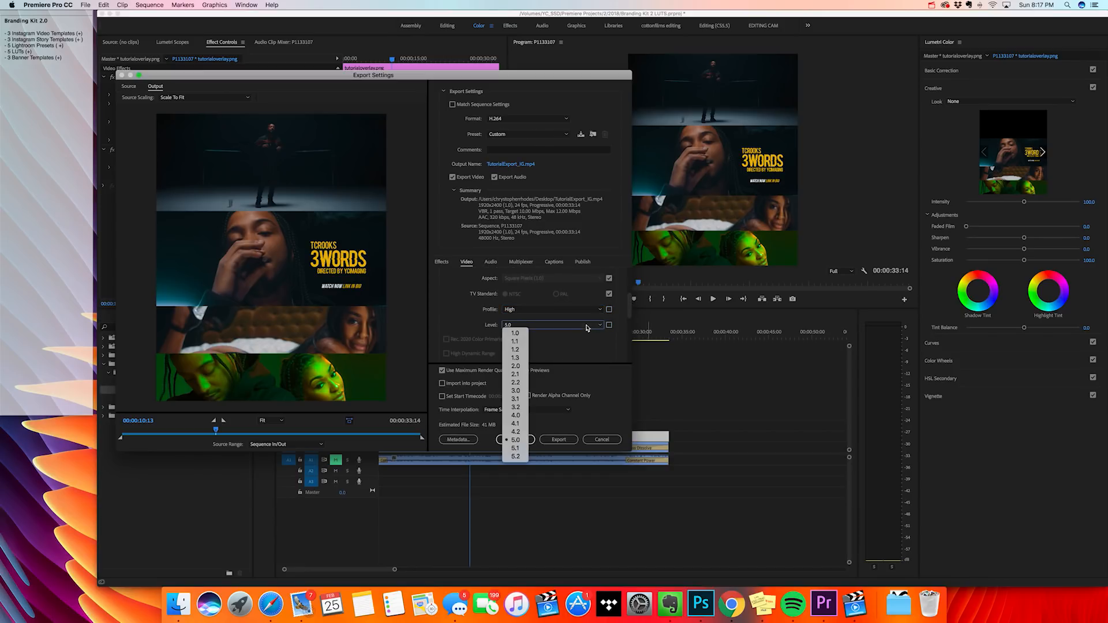
left_click(514, 452)
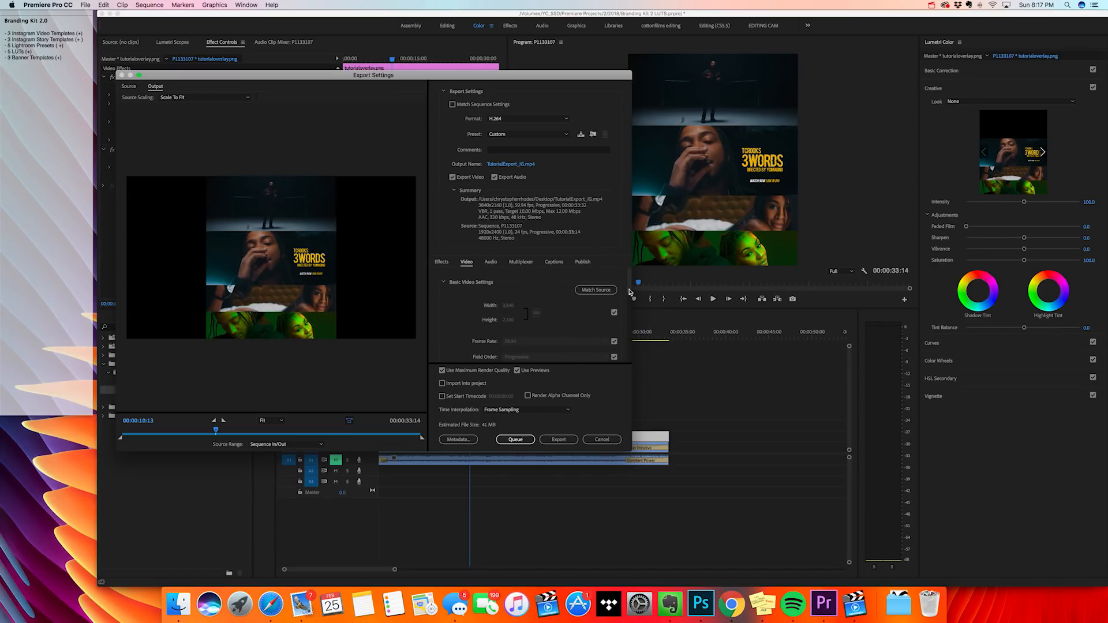
Unlink the export's frame rate from the source and match it to the source again
scroll(630, 296, "down", 1)
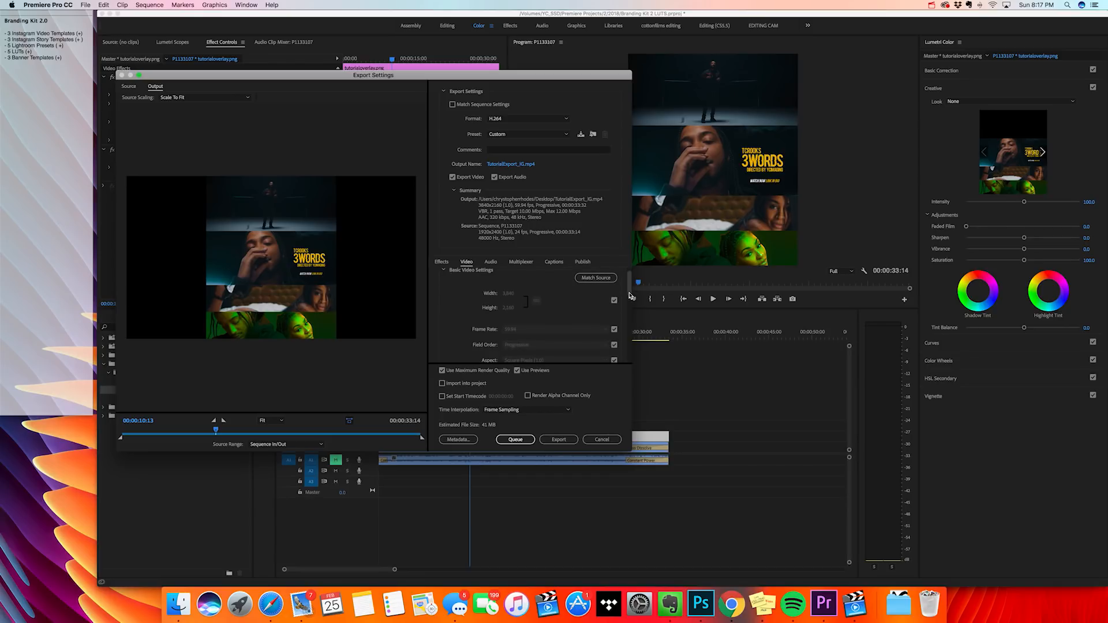
left_click(614, 331)
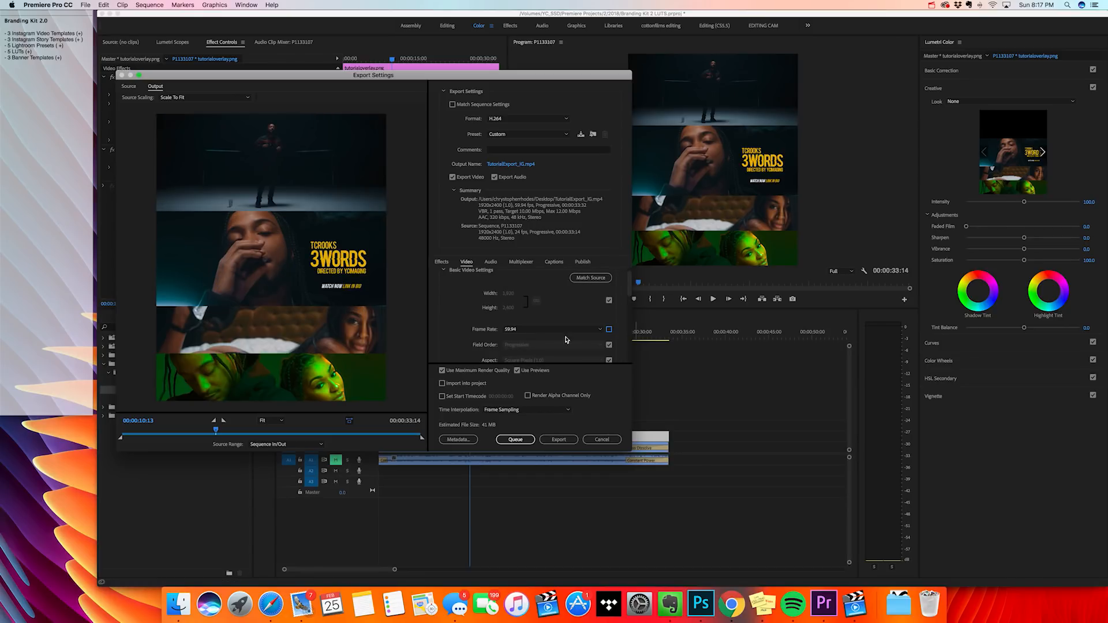
left_click(609, 331)
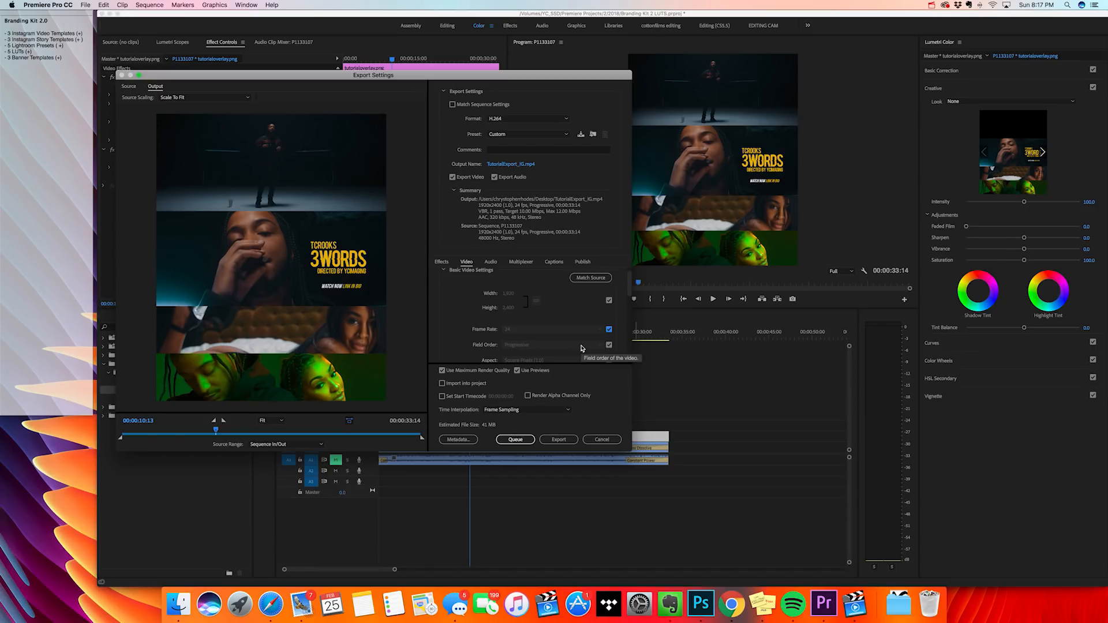
Enable rendering at maximum depth and set the bitrate encoding to VBR, 2 pass with a target of about 36.37 Mbps
left_click_drag(629, 285, 630, 329)
left_click(446, 315)
left_click(554, 317)
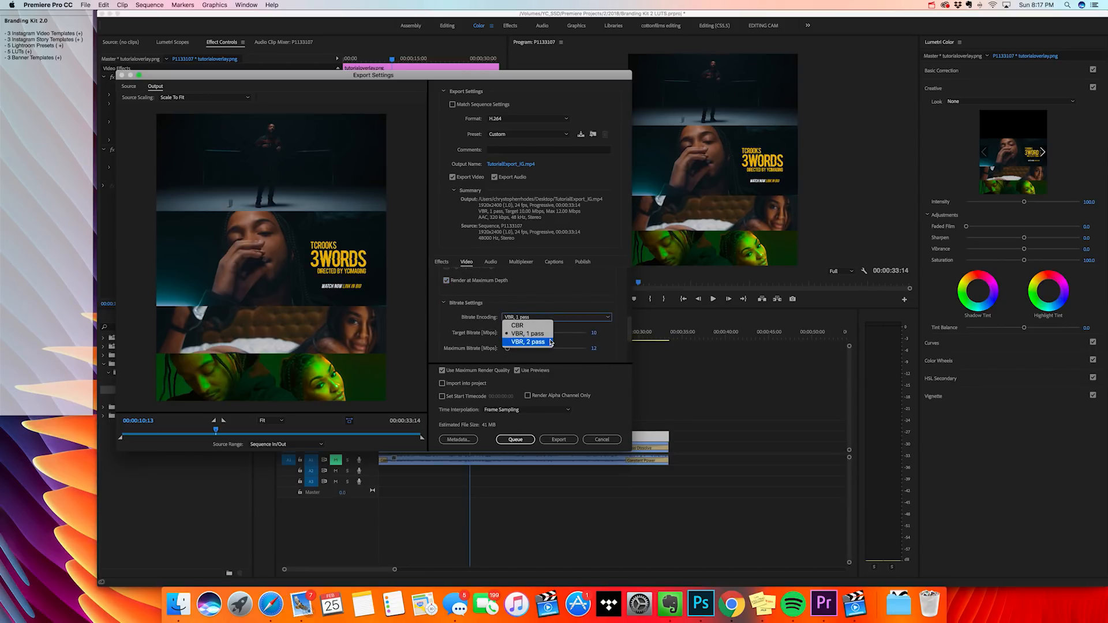
left_click(506, 335)
left_click_drag(506, 335, 515, 334)
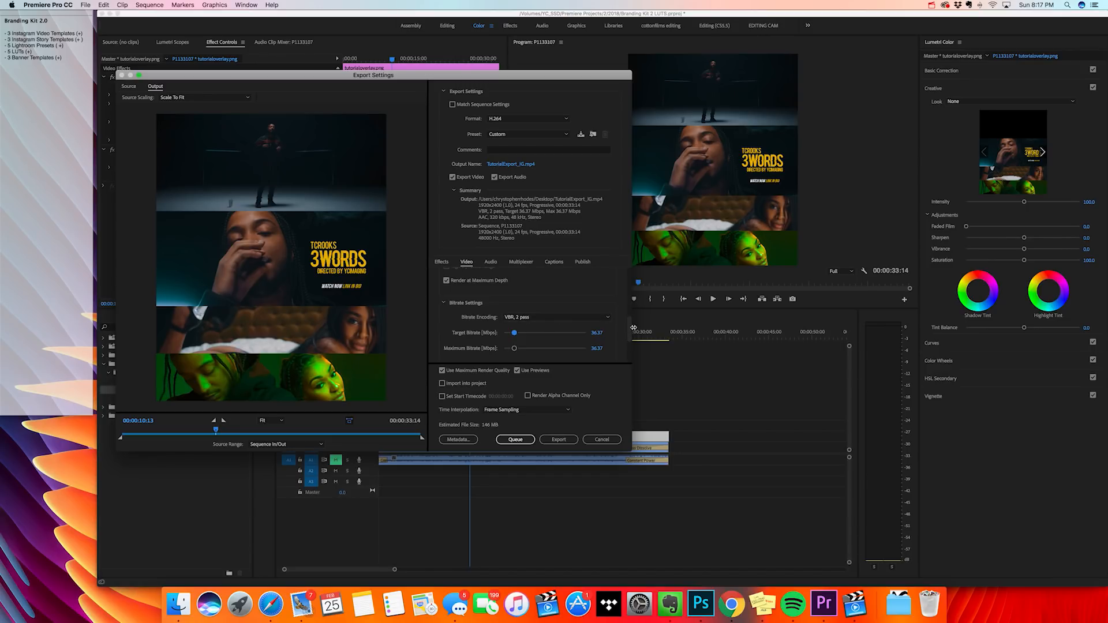
Look through the remaining video export settings, cancel the export, and clear the timeline selection
left_click_drag(630, 328, 630, 357)
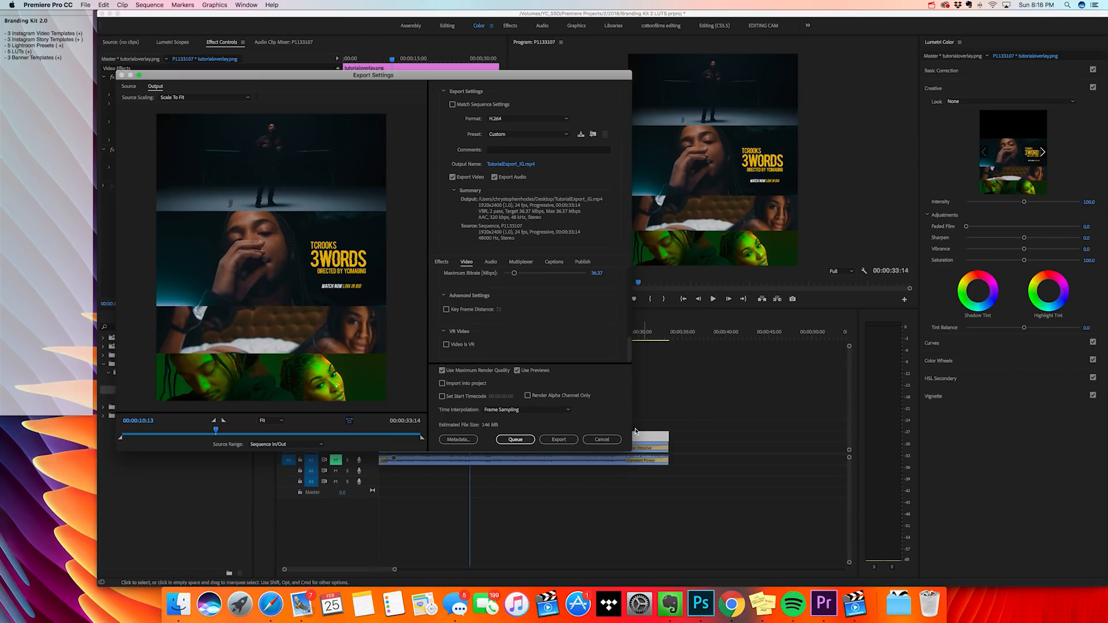
left_click(614, 443)
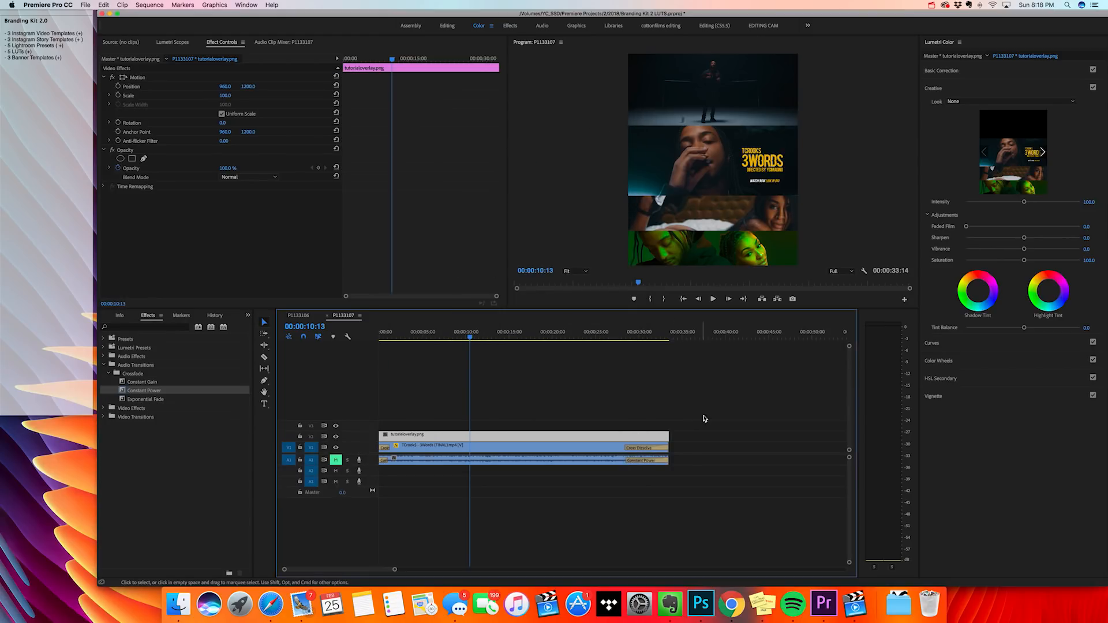
left_click(705, 418)
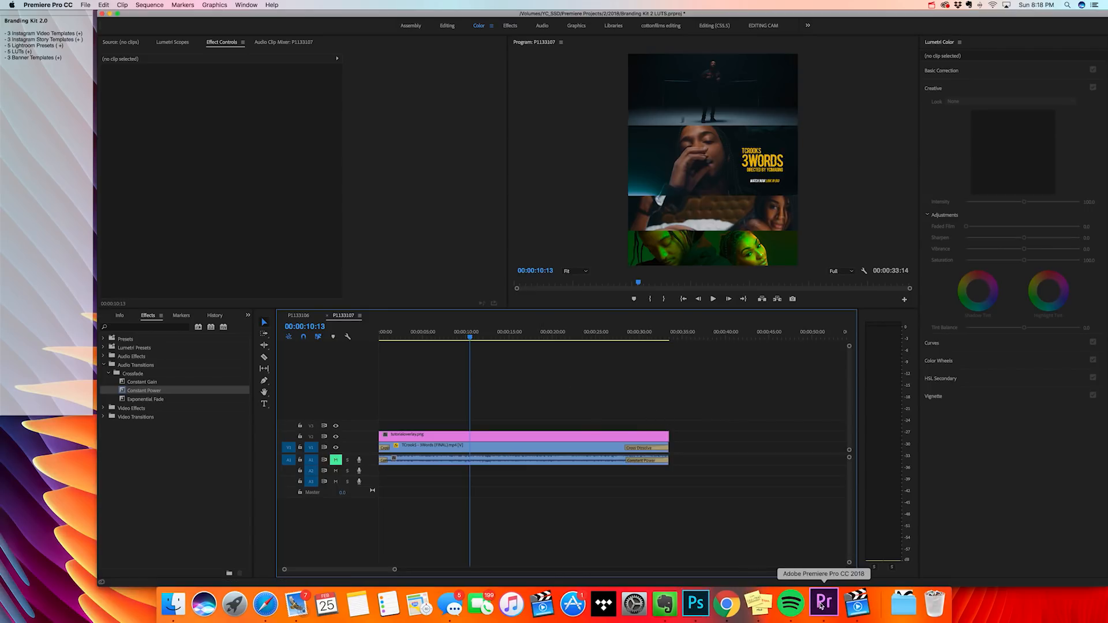
Switch to the Instagram Video Templates folder in Finder and close the preview of Template 1.psd
left_click(701, 605)
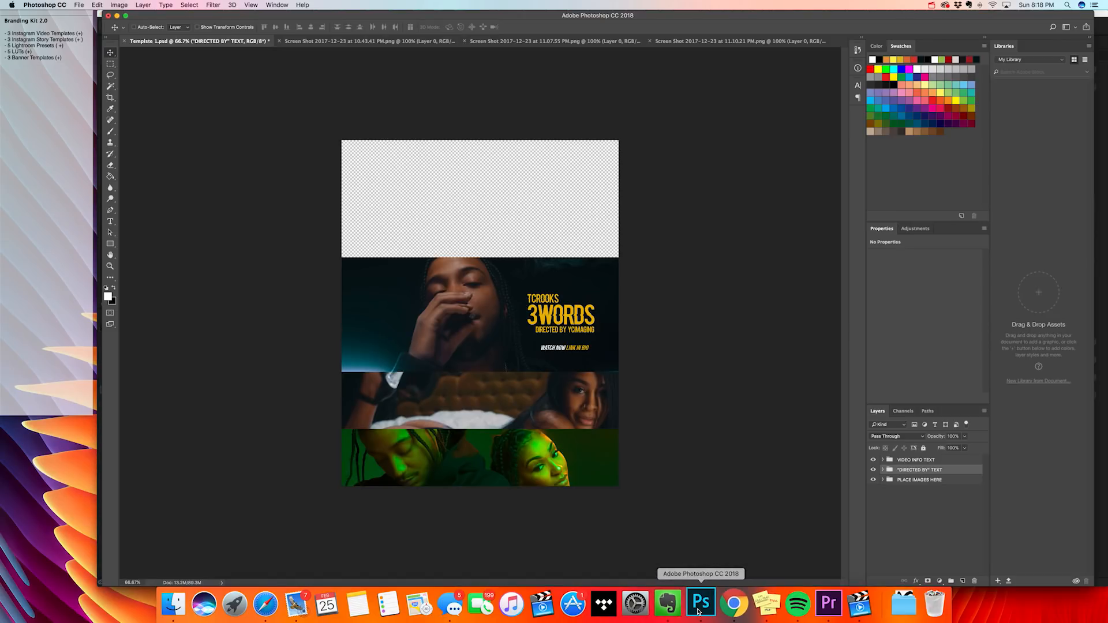
left_click(176, 603)
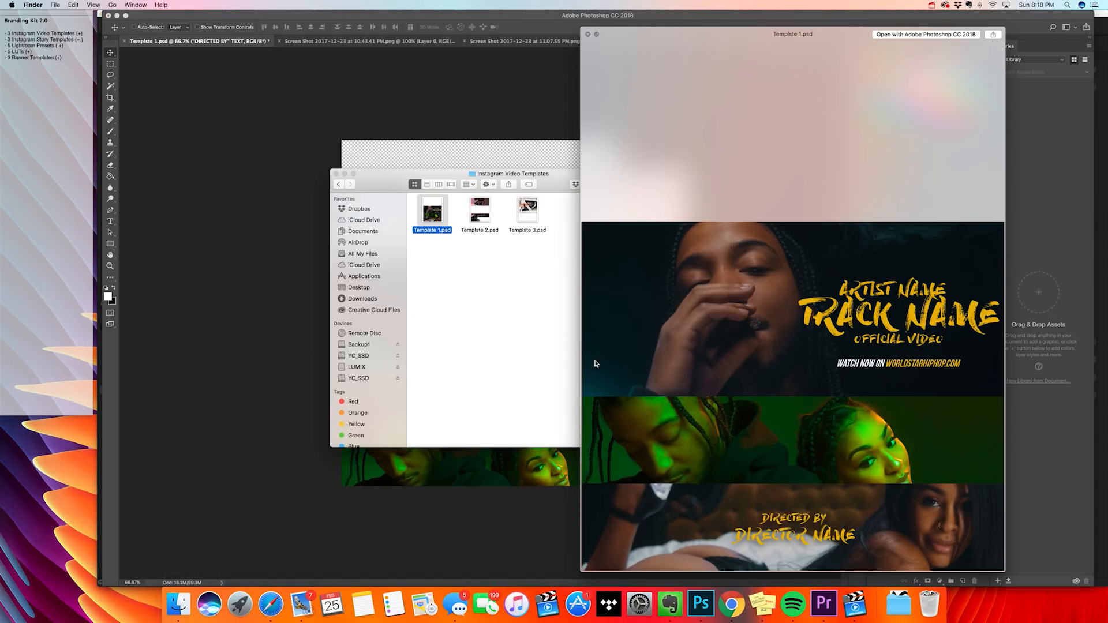
left_click(587, 35)
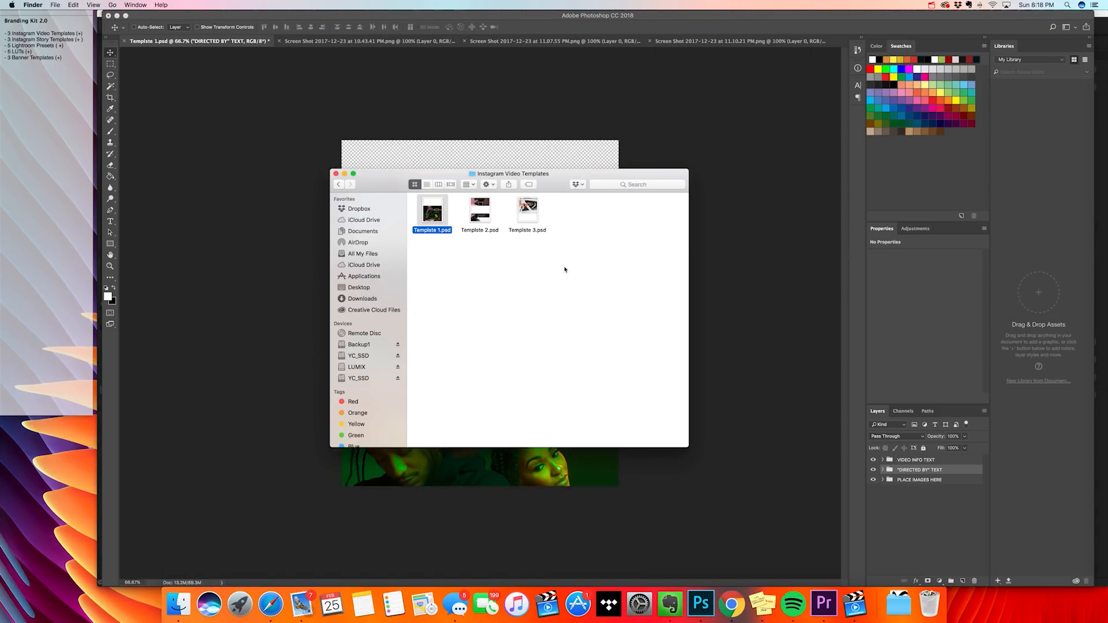
Open Template 2.psd from the Instagram Video Templates folder in Photoshop
left_click(561, 269)
left_click(491, 220)
left_click(548, 303)
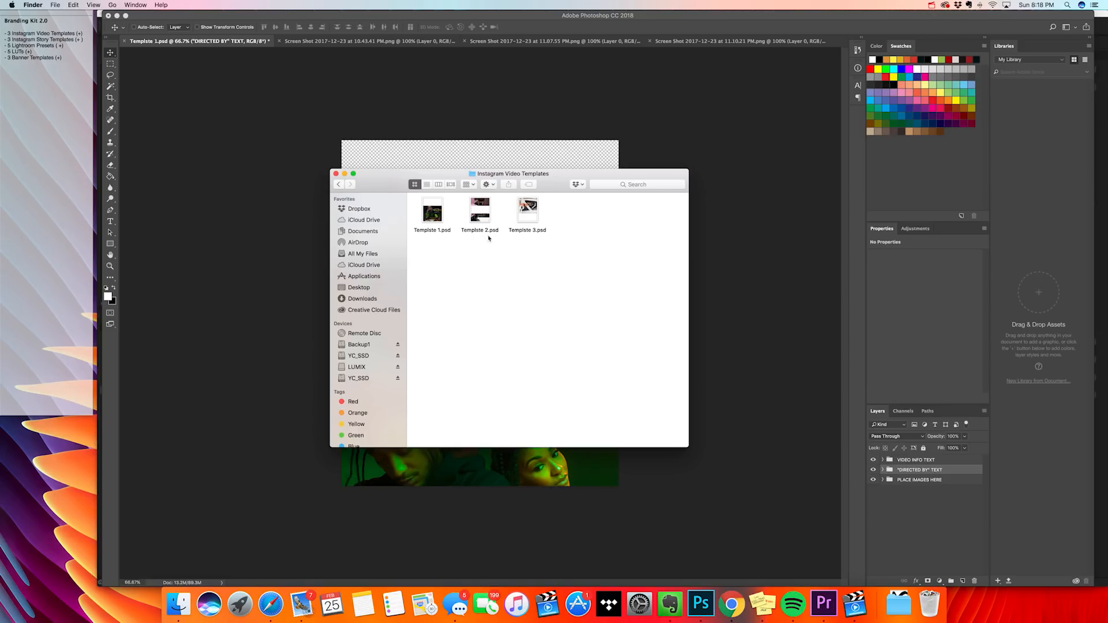
left_click(473, 215)
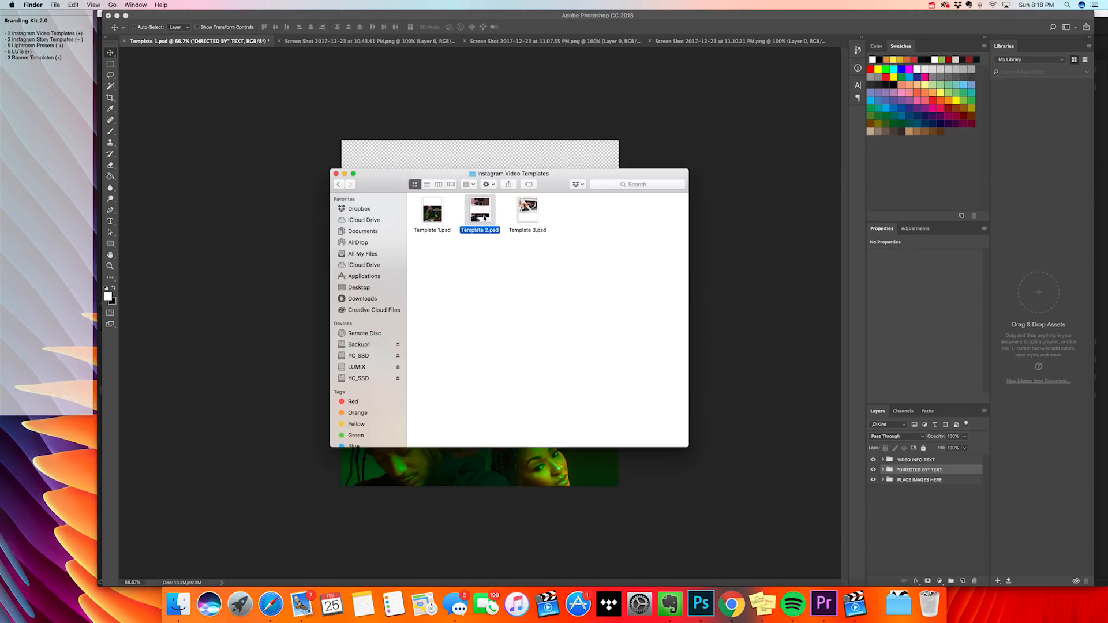
double_click(484, 218)
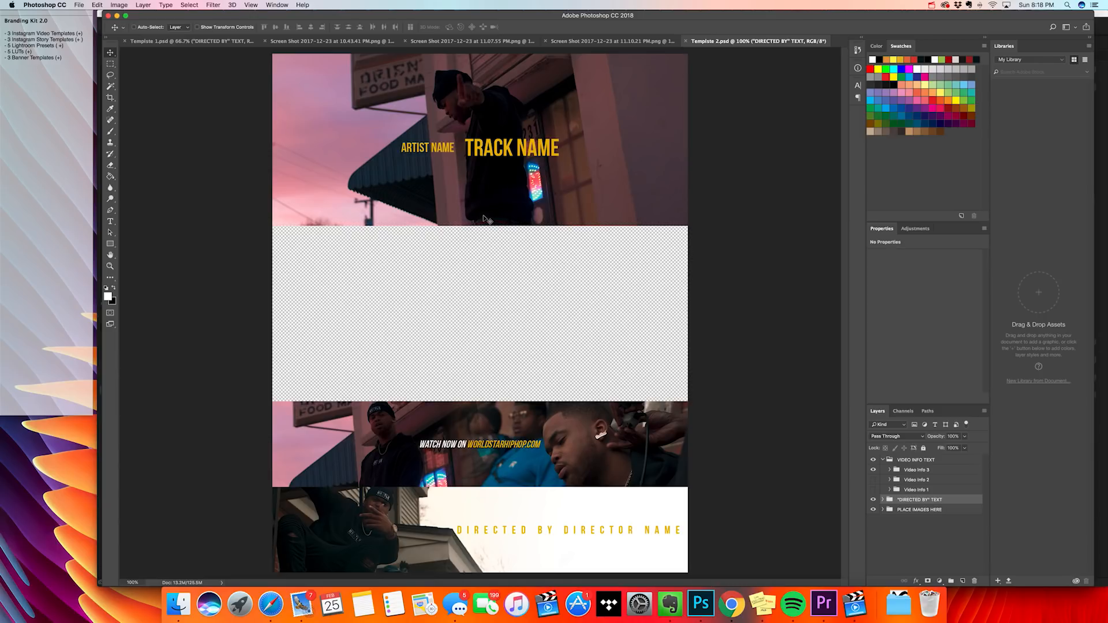
Delete the four existing picture layers from the PLACE IMAGES HERE group, keeping the IMAGE 1, IMAGE 3 and IMAGE 4 placeholders
left_click(882, 460)
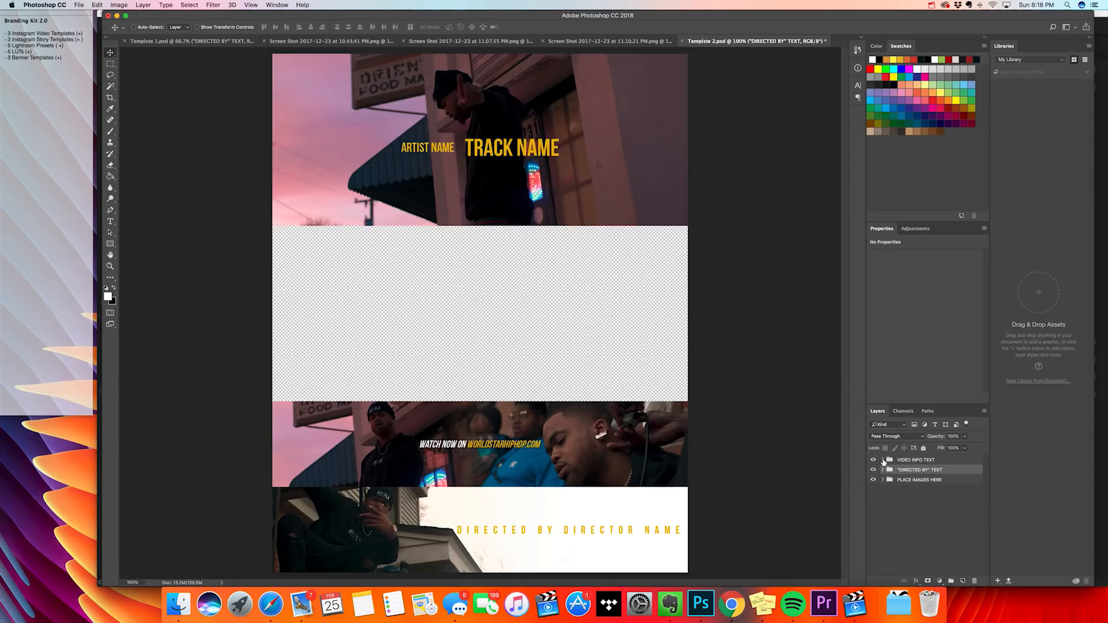
left_click(881, 481)
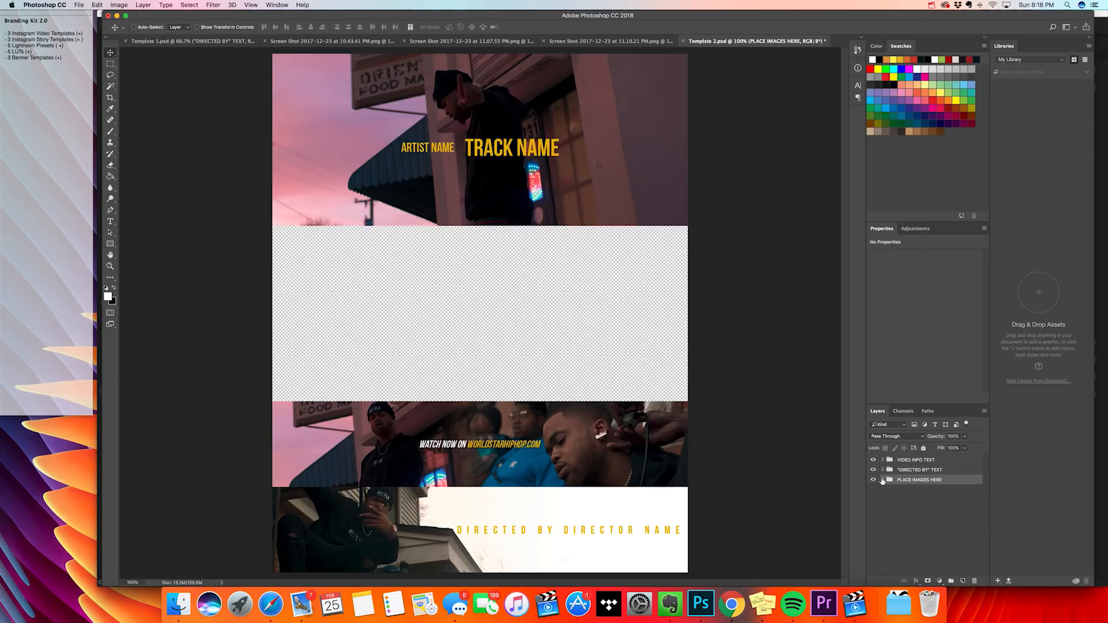
left_click(882, 480)
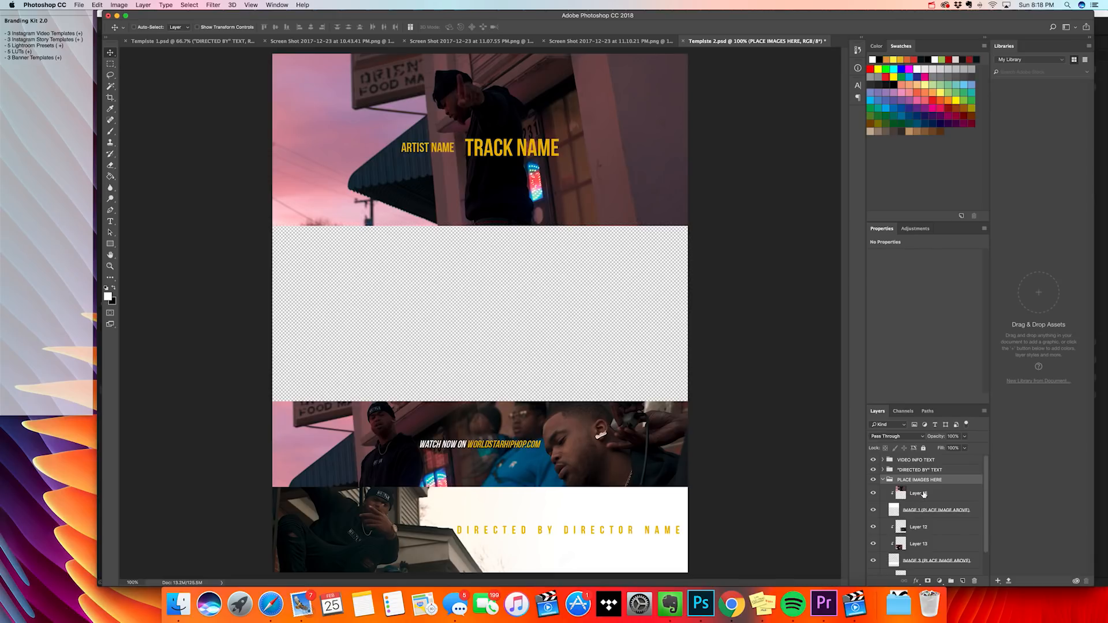
left_click(922, 495)
left_click(946, 527, "super")
scroll(946, 528, "down", 1)
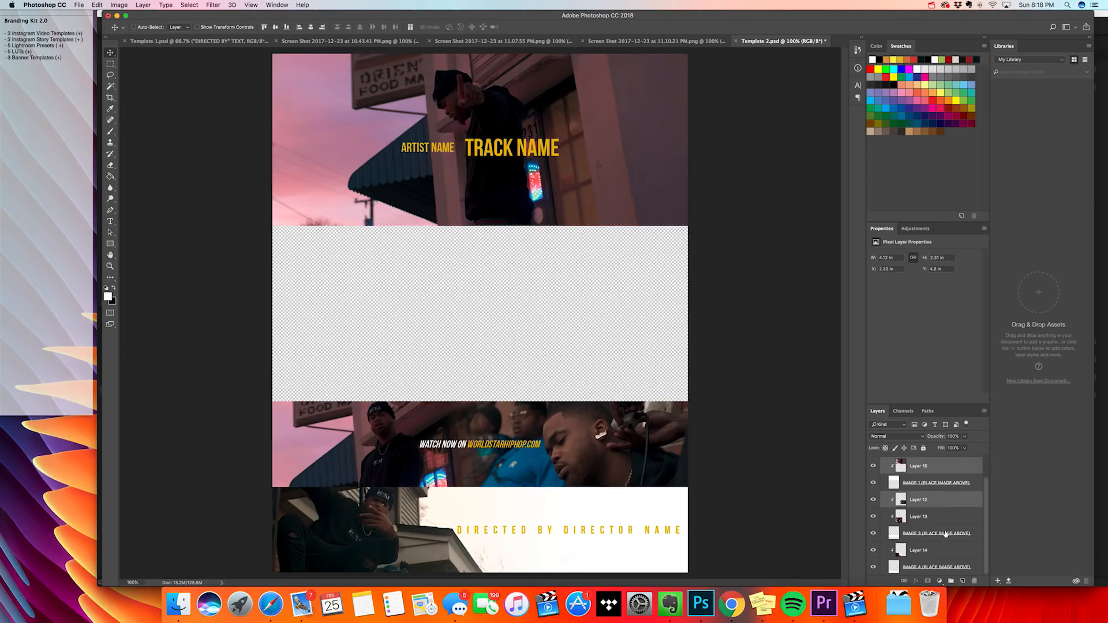
left_click(945, 517, "super")
left_click(937, 551, "super")
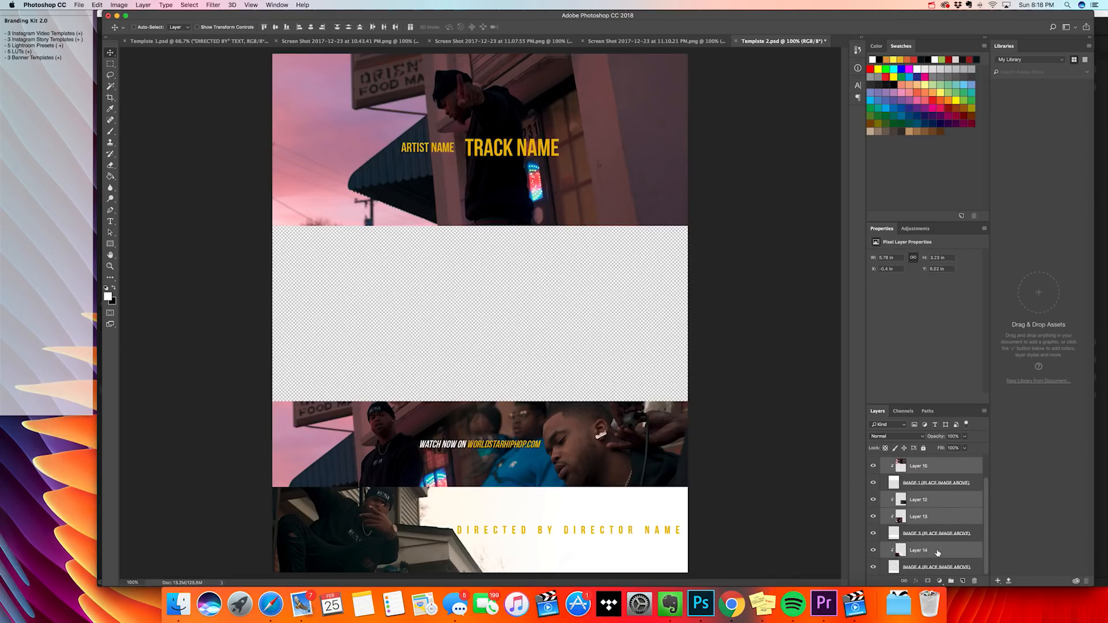
key("Delete")
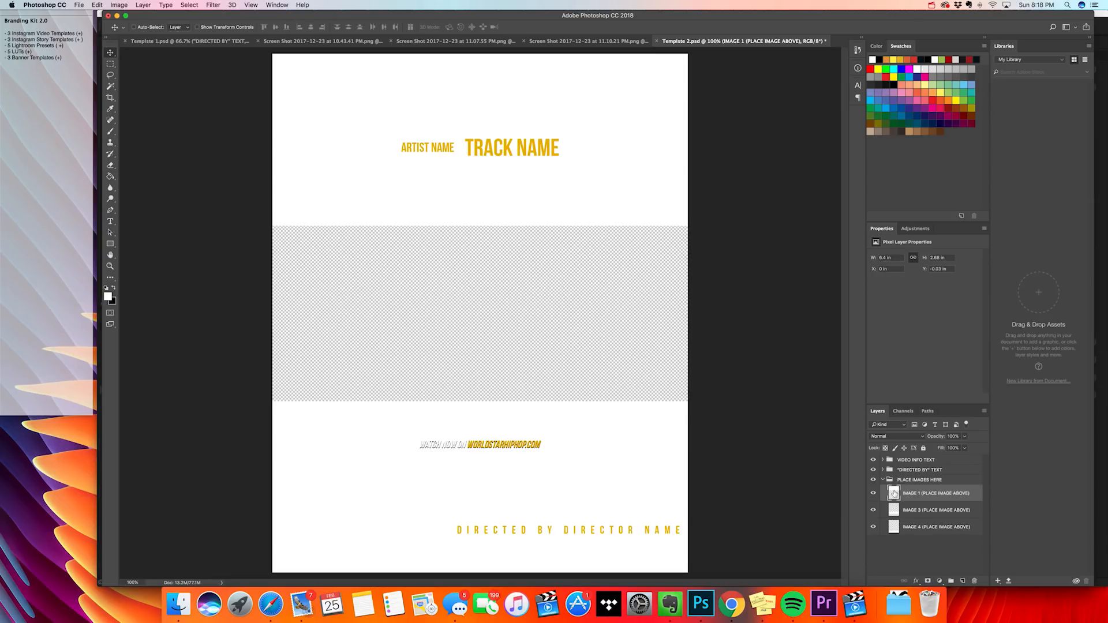
Close the three open 2017-12-23 screenshot documents, keeping Template 1.psd and Template 2.psd open
left_click(521, 42)
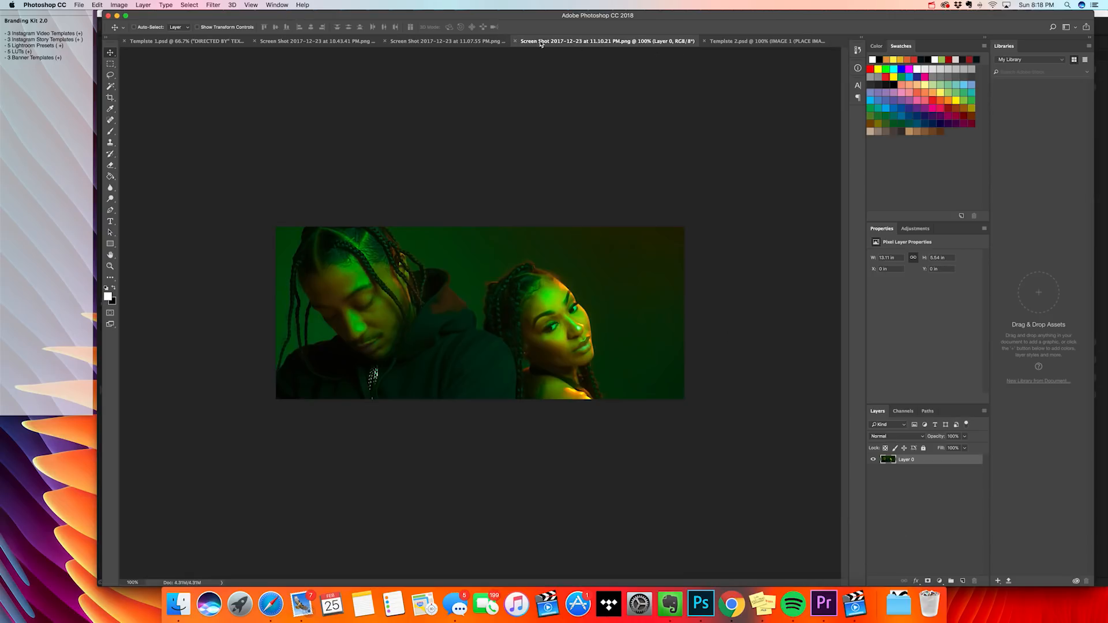
left_click(518, 42)
left_click(468, 42)
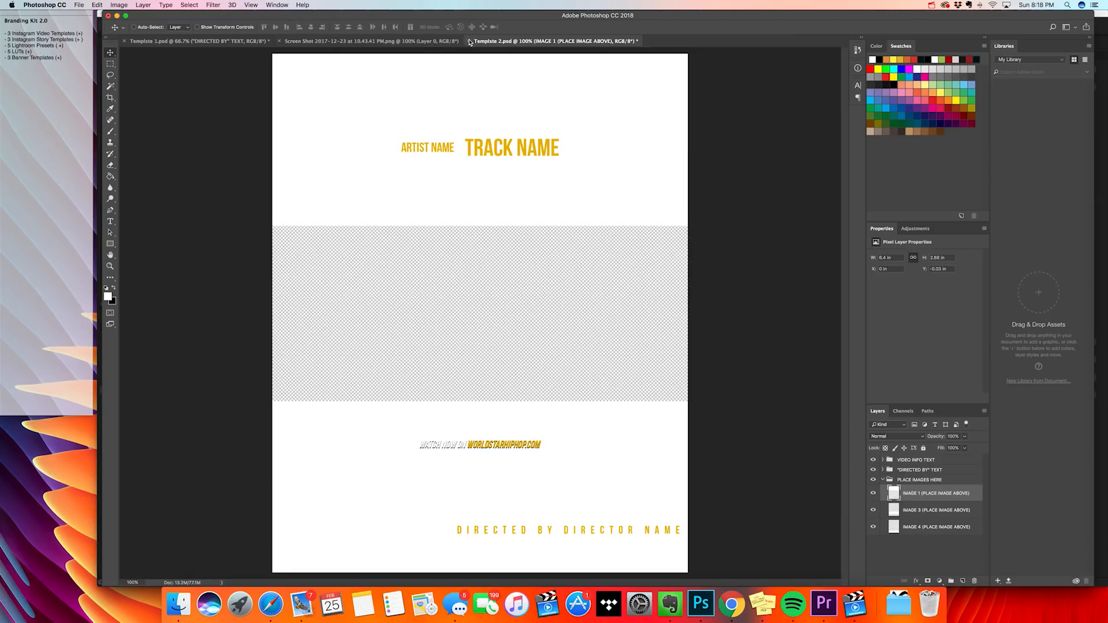
left_click(281, 42)
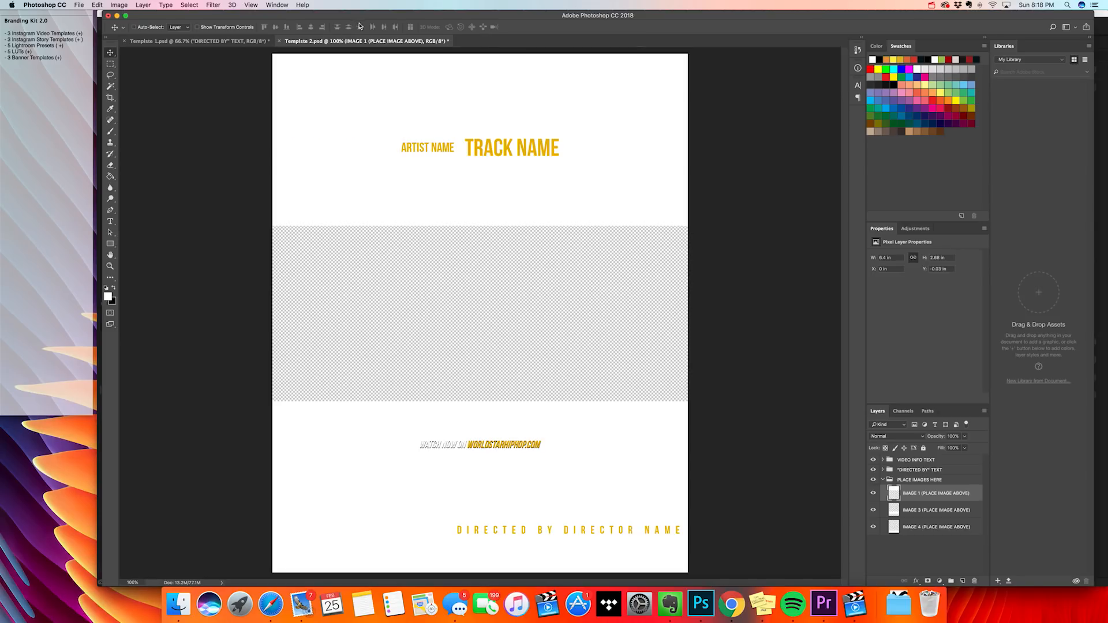
Browse for files to open on the Backup1 drive, in Music Video Files > Redhead - They Never > Screenshots
left_click(79, 5)
left_click(95, 29)
left_click(437, 265)
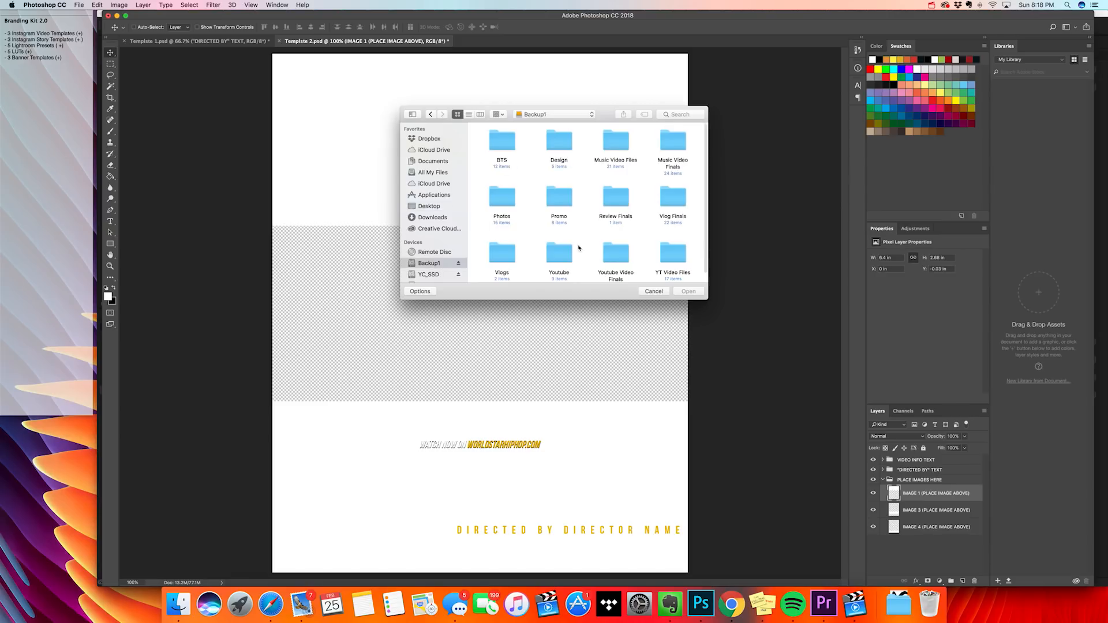
left_click(628, 209)
left_click(645, 231)
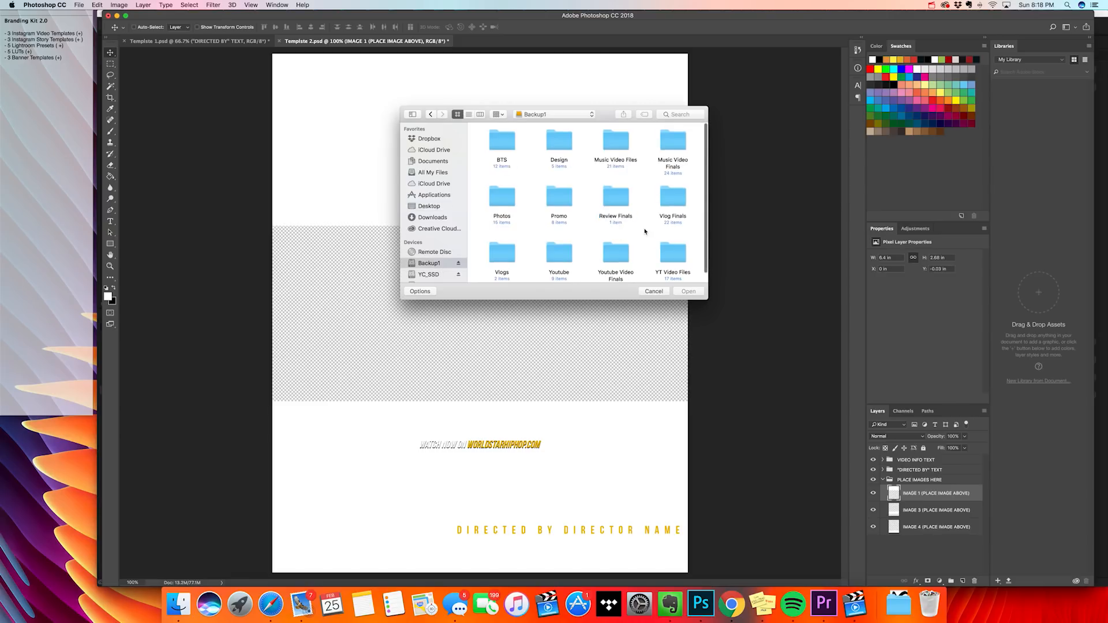
scroll(645, 231, "down", 1)
double_click(616, 139)
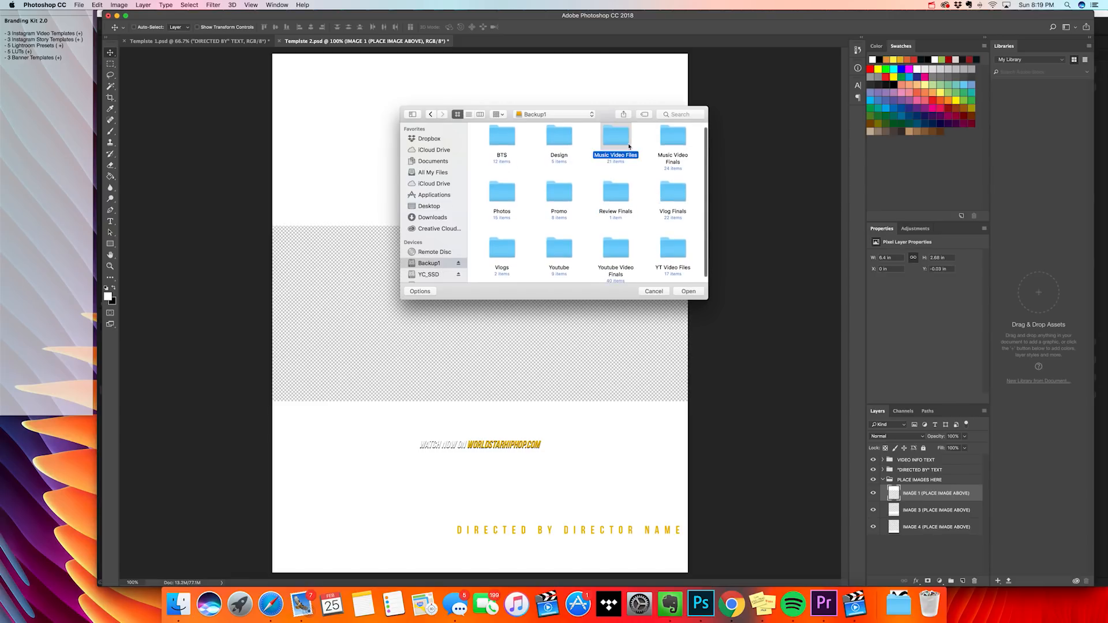
scroll(654, 238, "down", 5)
scroll(655, 238, "down", 3)
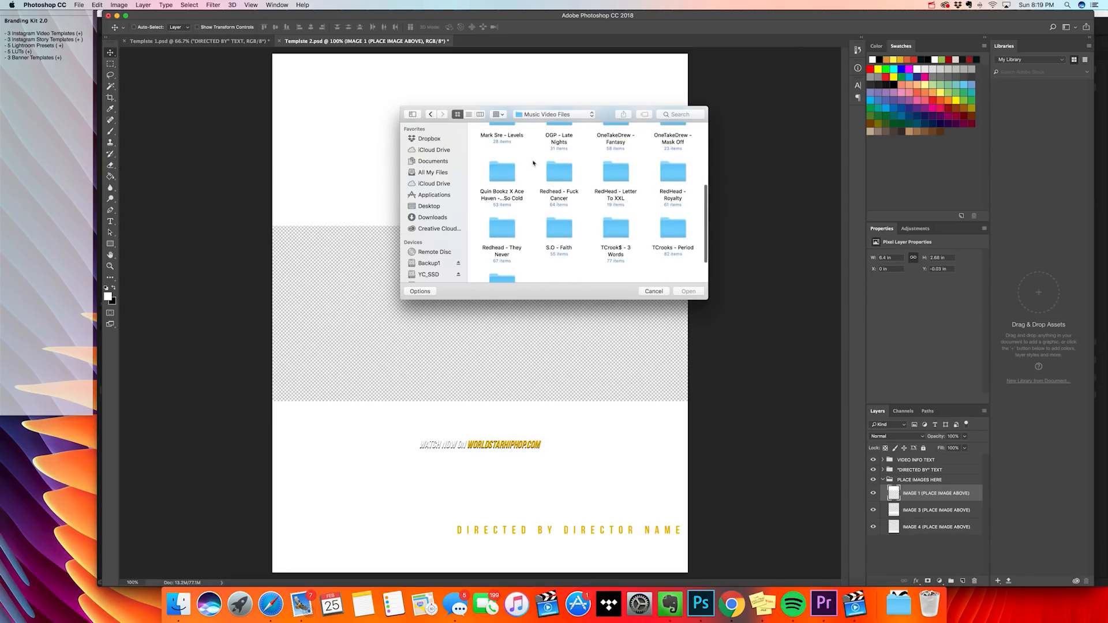
left_click(517, 245)
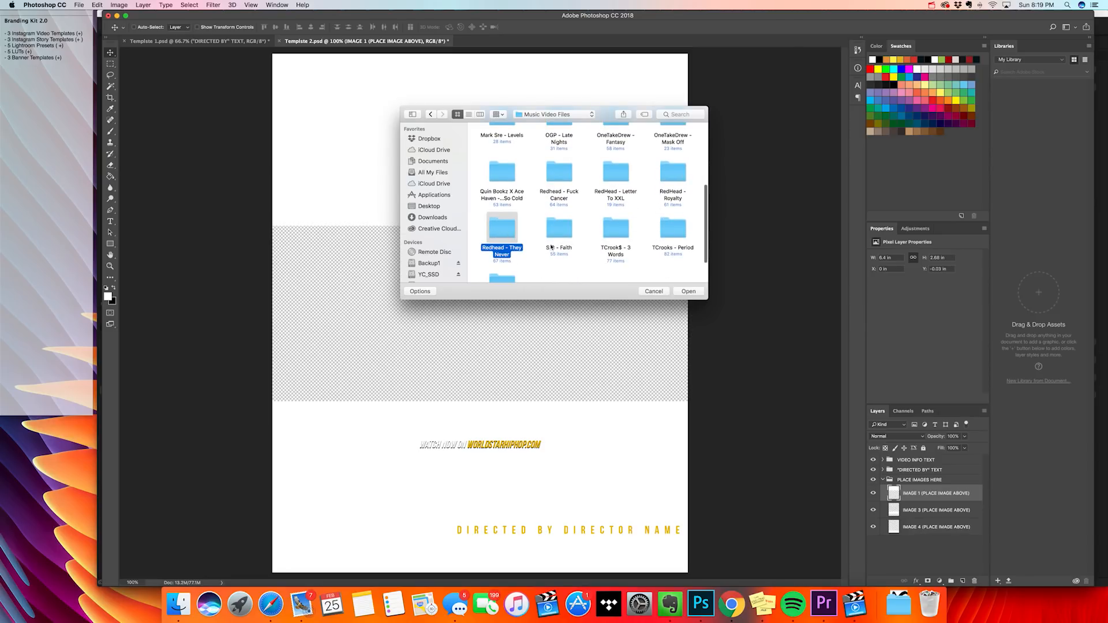
double_click(513, 227)
scroll(622, 194, "down", 10)
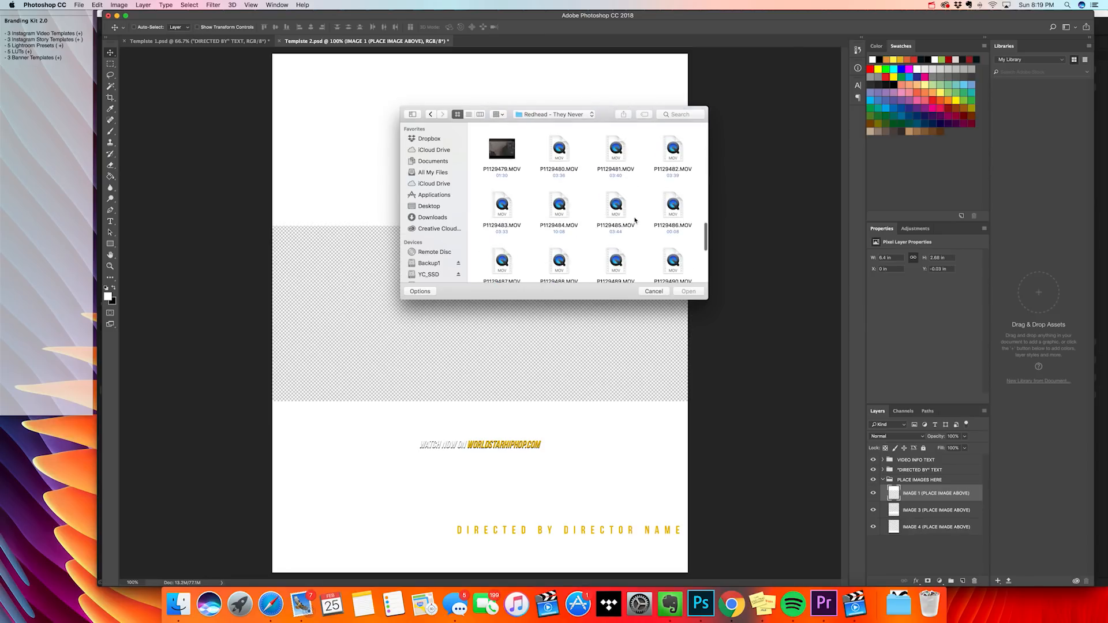
double_click(622, 193)
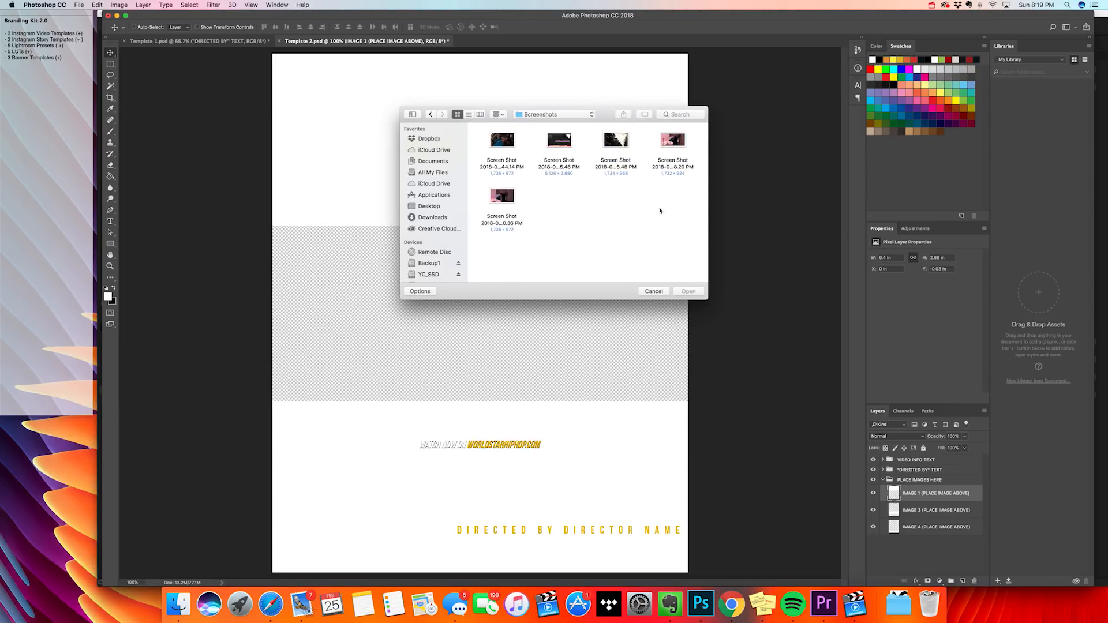
Open four of the five 2018-02-12 screenshots, leaving out the 5,120-pixel-wide one
left_click_drag(698, 139, 613, 166)
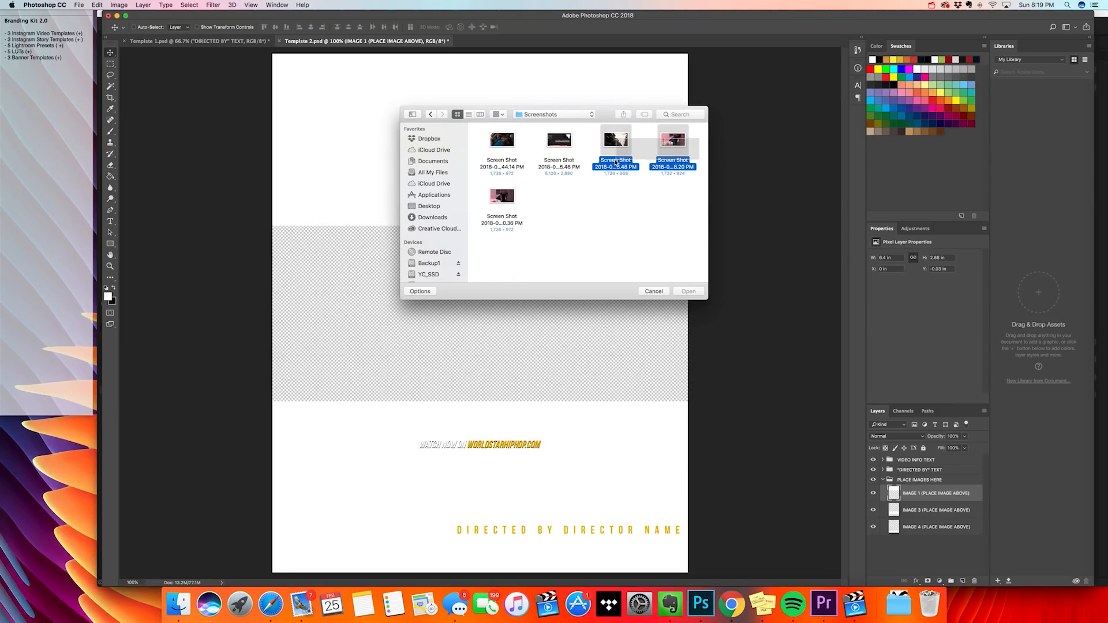
left_click_drag(532, 139, 516, 142)
left_click_drag(536, 200, 487, 215)
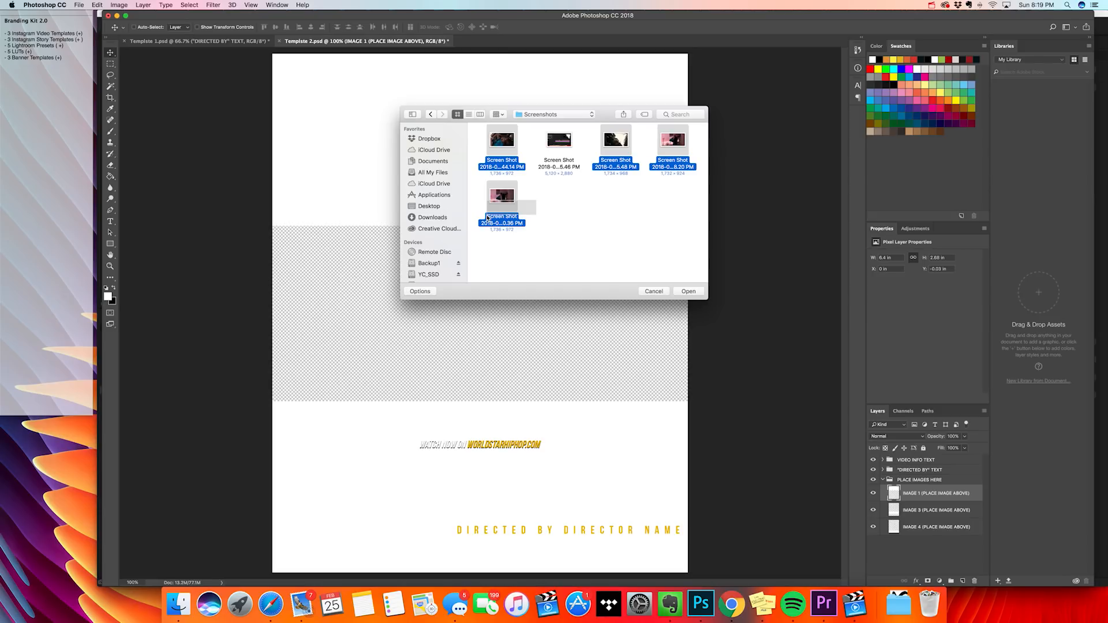
left_click(689, 291)
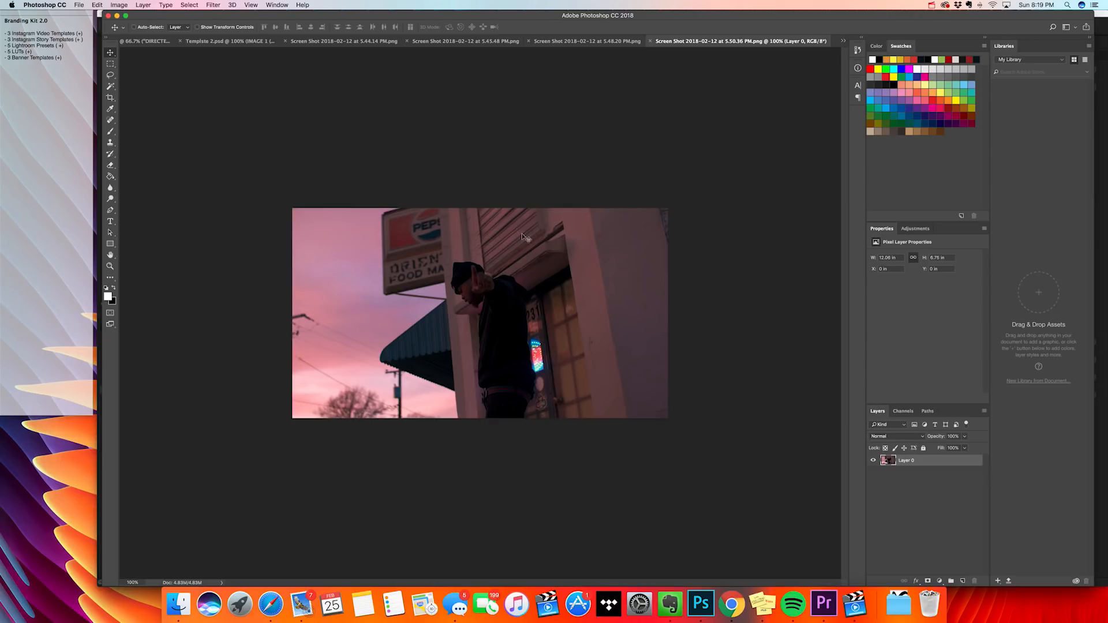
Bring the 5.50.36 PM screenshot into Template 2.psd above the IMAGE 1 layer and clip it to that placeholder
left_click_drag(571, 287, 369, 123)
left_click_drag(500, 179, 526, 193)
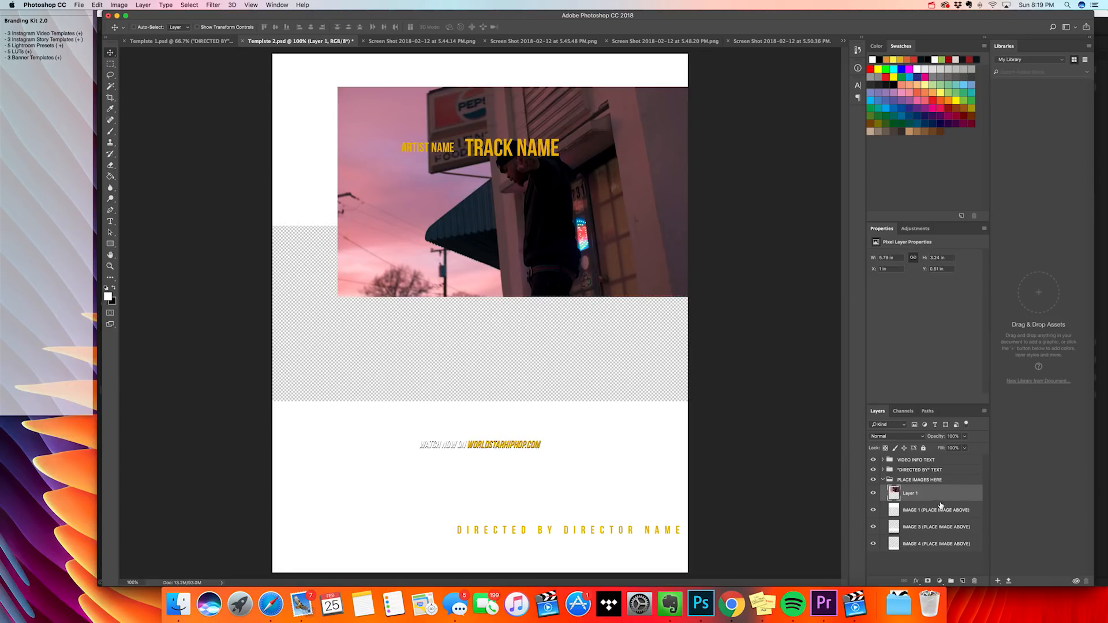
left_click_drag(581, 235, 592, 197)
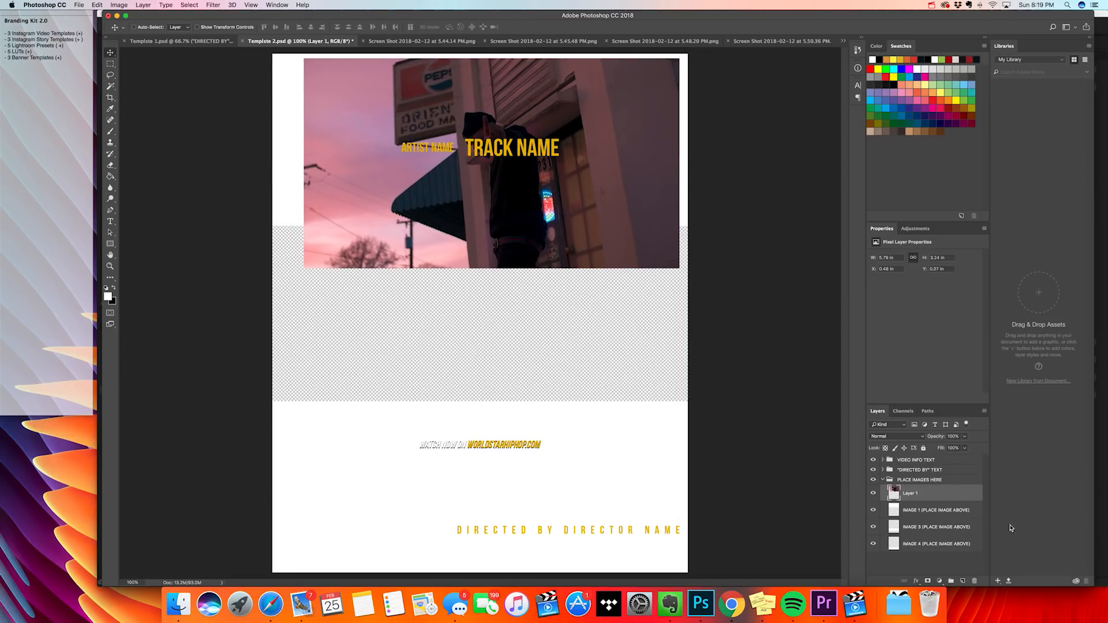
right_click(941, 493)
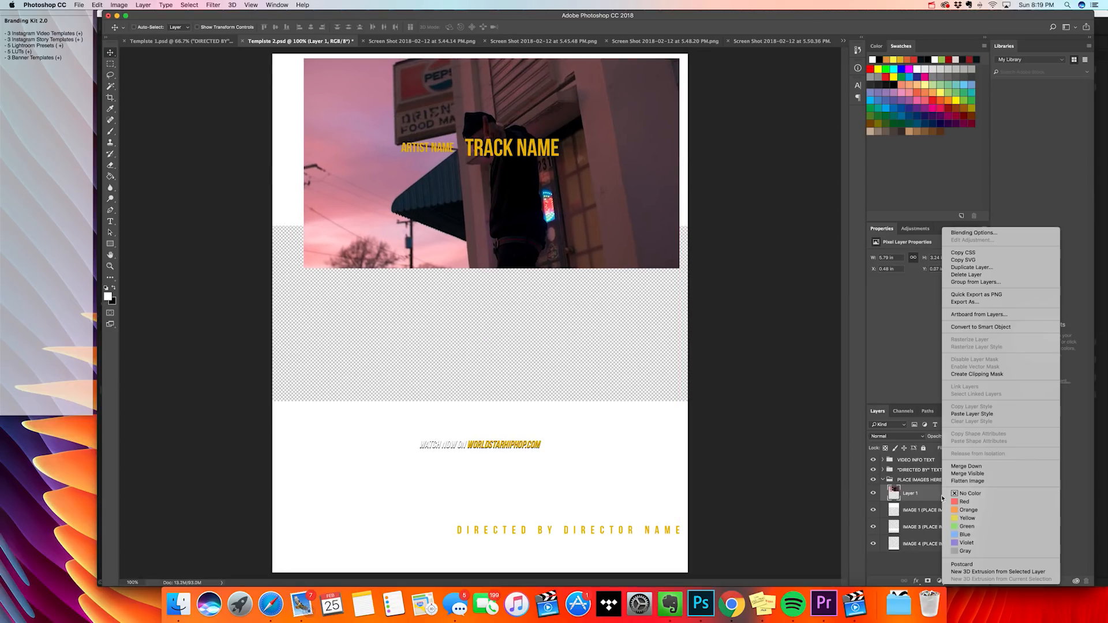
left_click(984, 375)
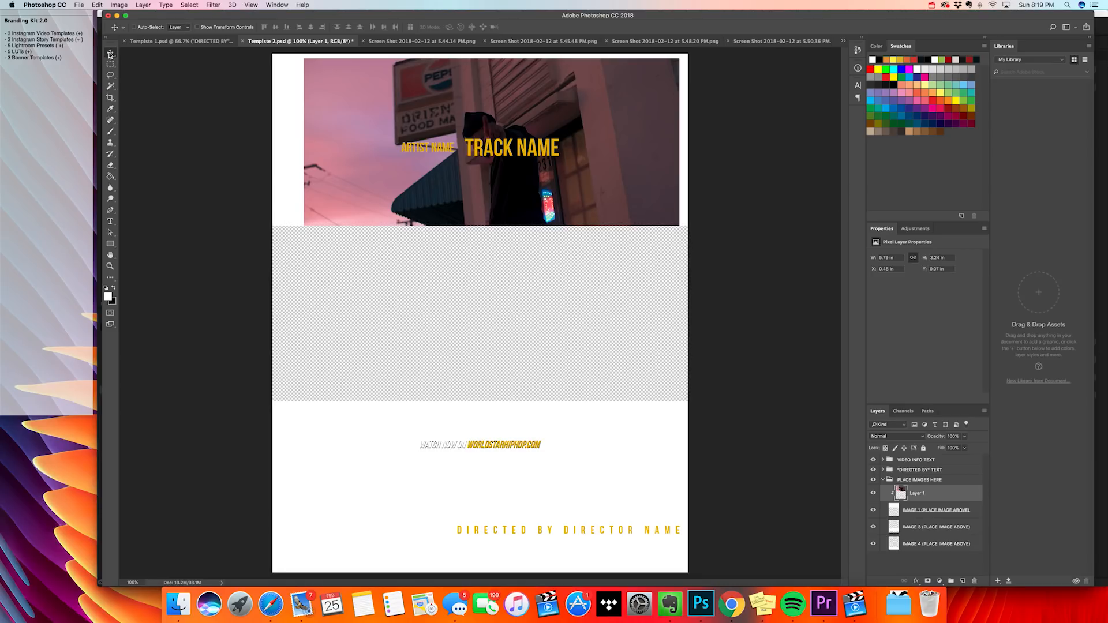
Show transform controls, enlarge the clipped screenshot to about 116%, and position it to fill the IMAGE 1 area
left_click(197, 27)
left_click(680, 269)
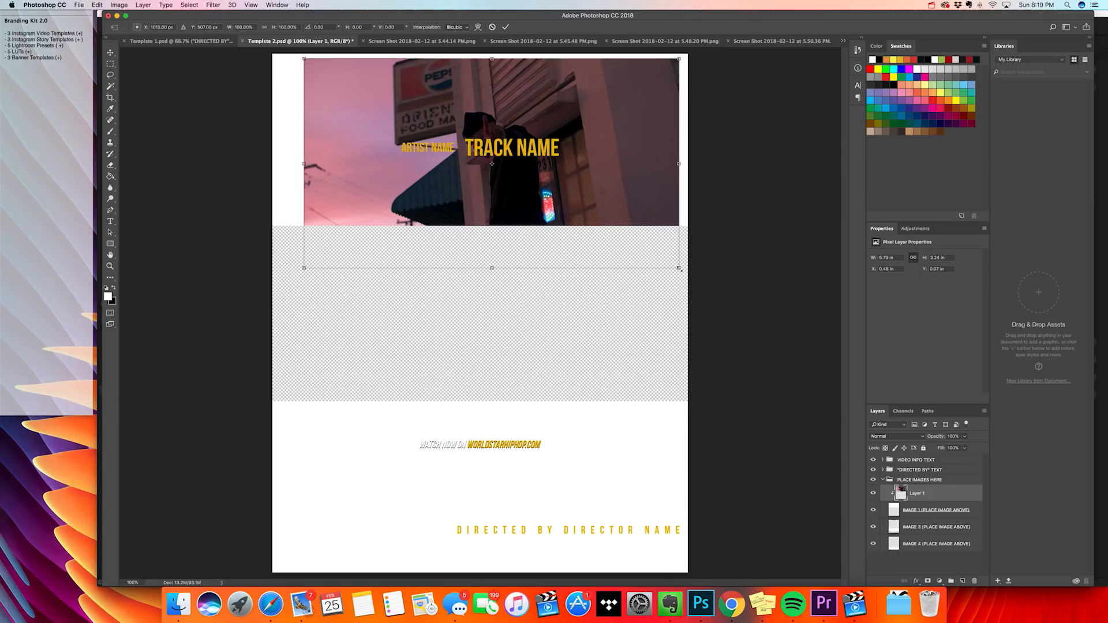
left_click_drag(680, 269, 723, 293)
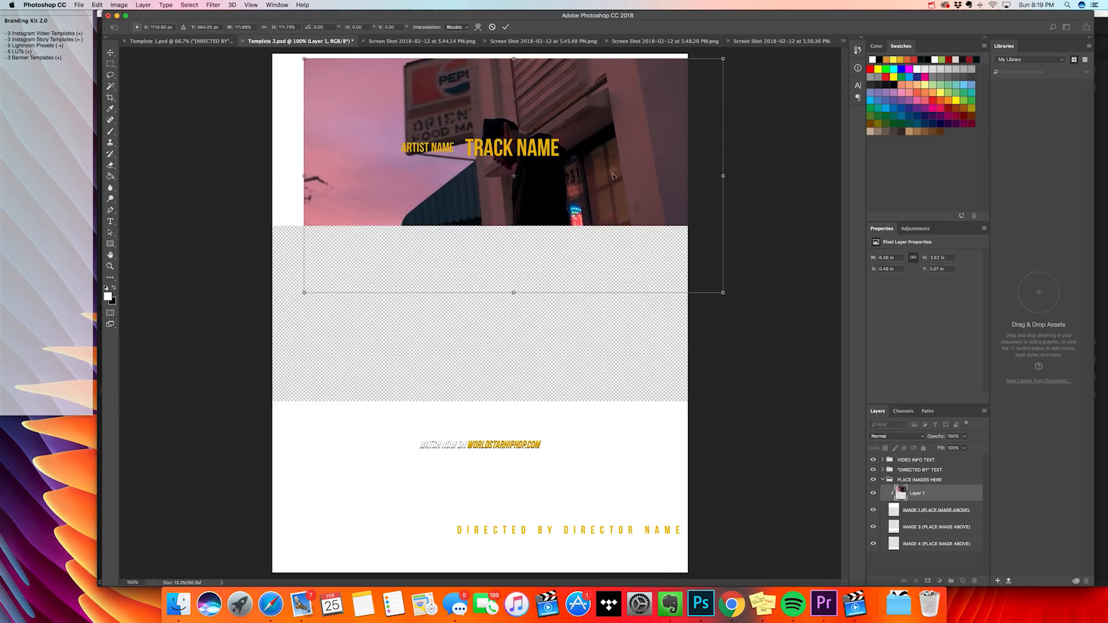
left_click_drag(613, 176, 580, 148)
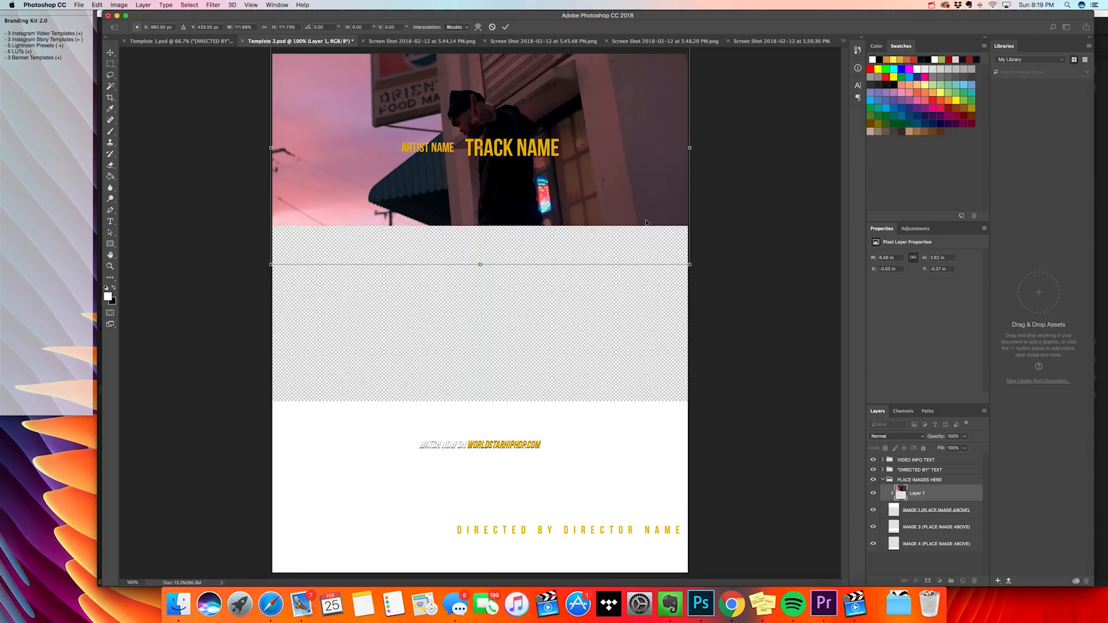
left_click_drag(691, 266, 706, 274)
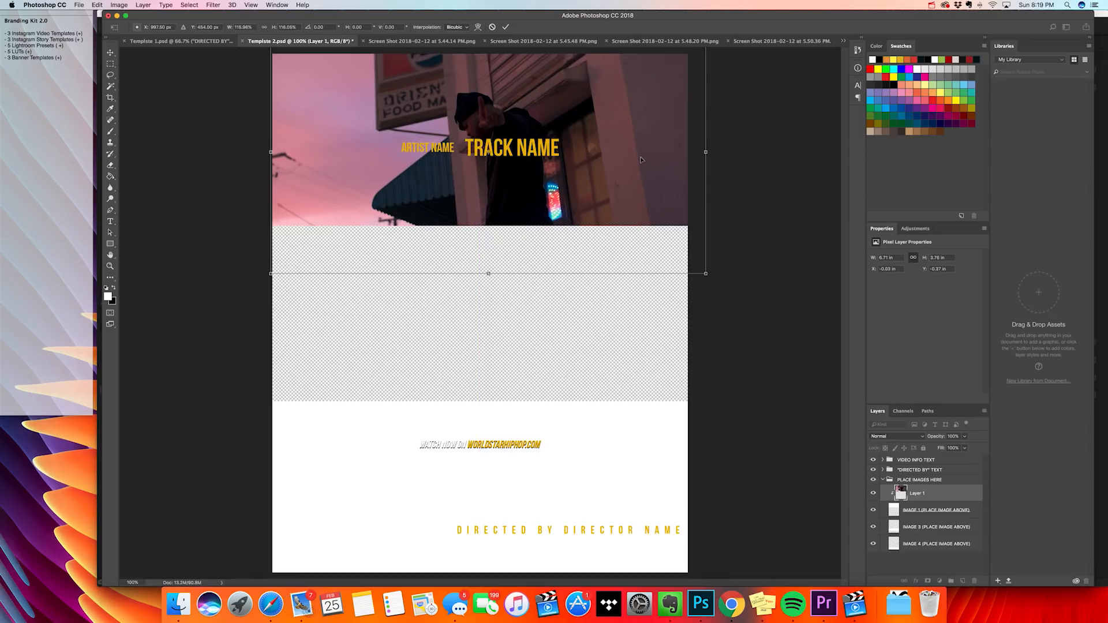
left_click_drag(640, 159, 628, 139)
key("Return")
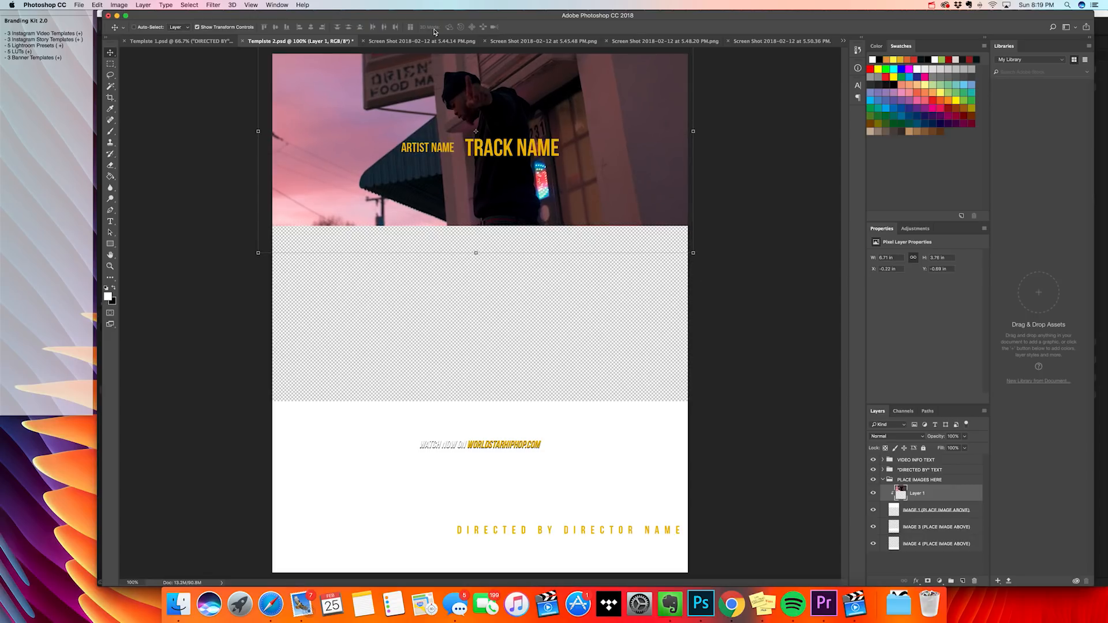
Compare the remaining open screenshots and bring the 5.45.48 PM one into the lower part of Template 2.psd
left_click(453, 41)
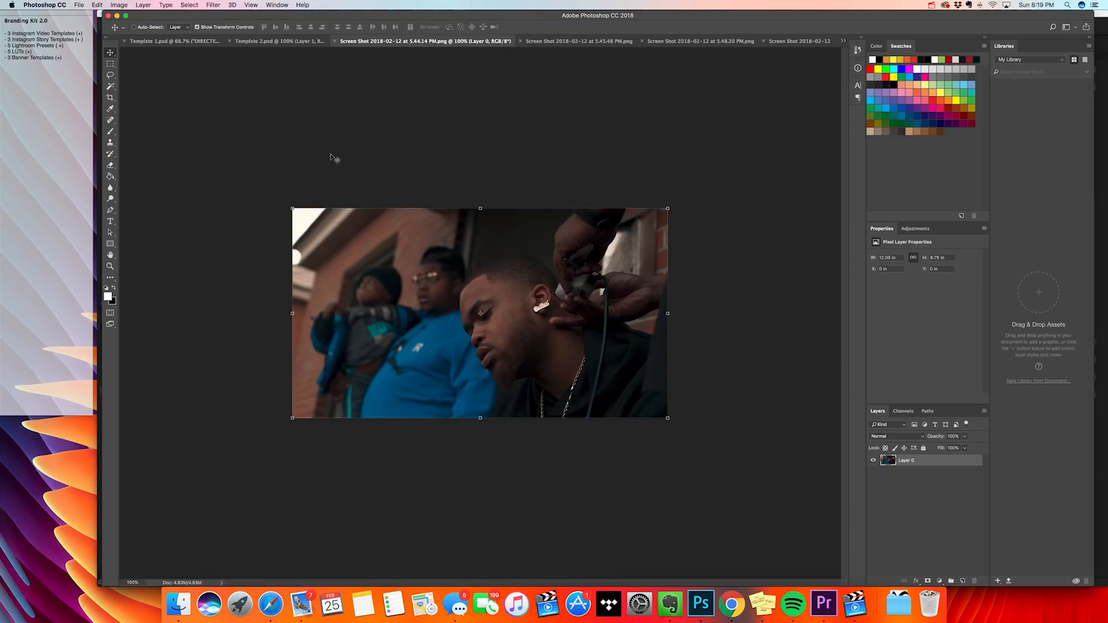
left_click(552, 42)
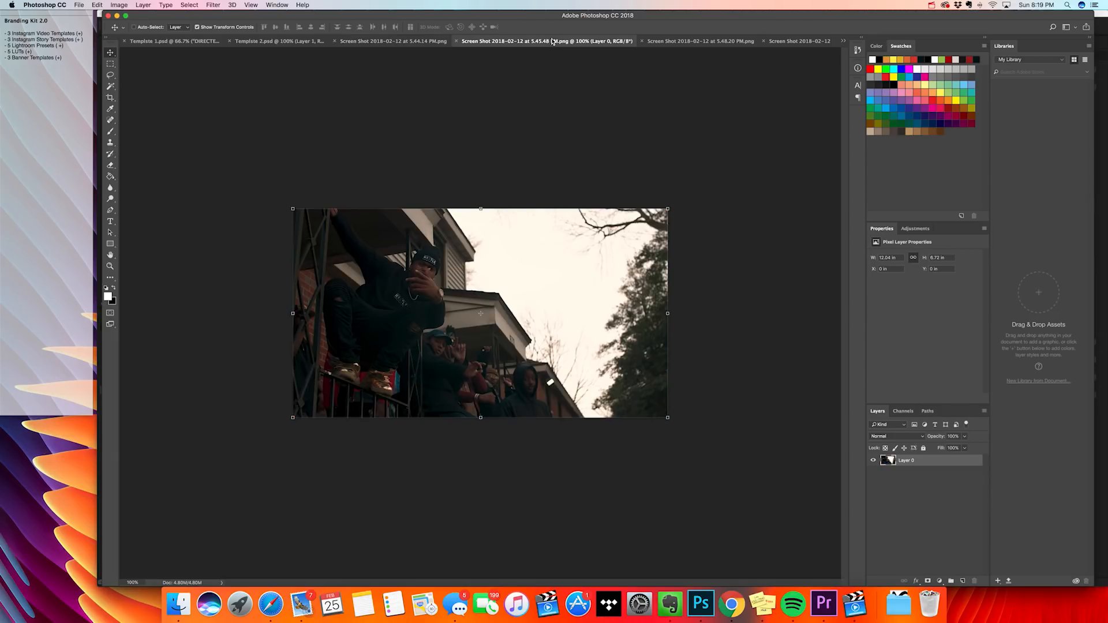
left_click(681, 42)
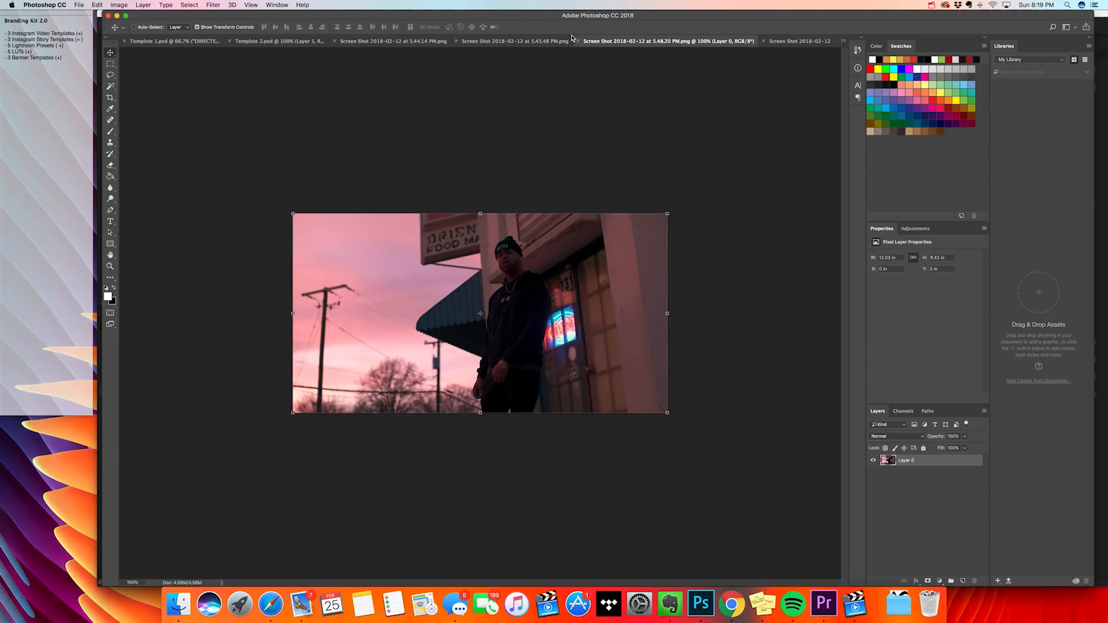
left_click(543, 41)
left_click_drag(488, 307, 548, 450)
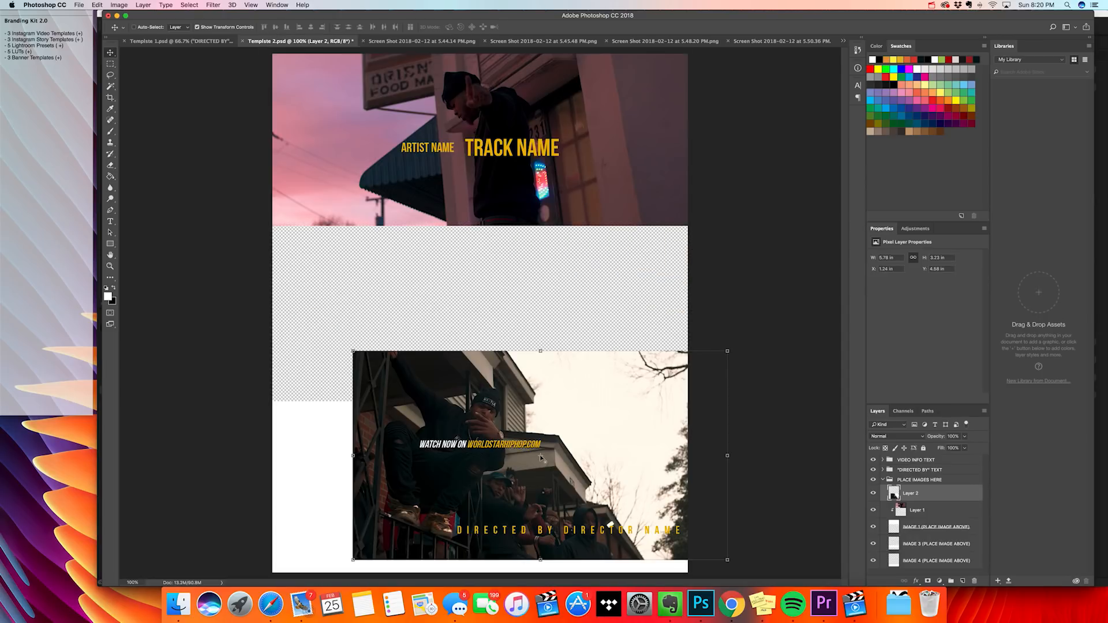
Move the new porch screenshot layer directly above IMAGE 4 and create a clipping mask with that placeholder
left_click_drag(948, 495, 948, 556)
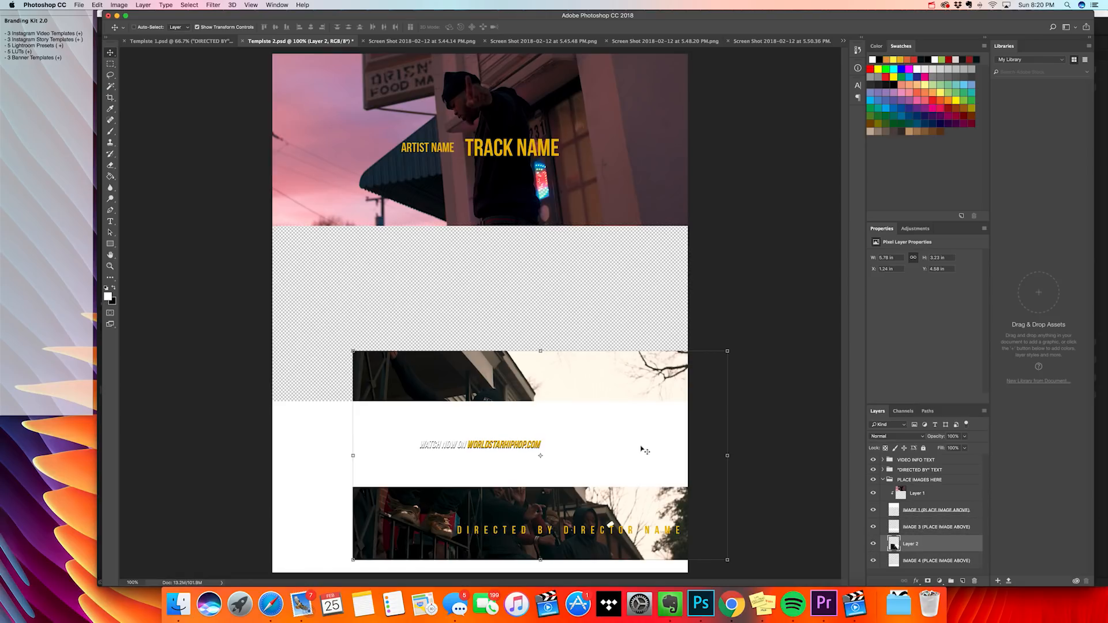
right_click(936, 545)
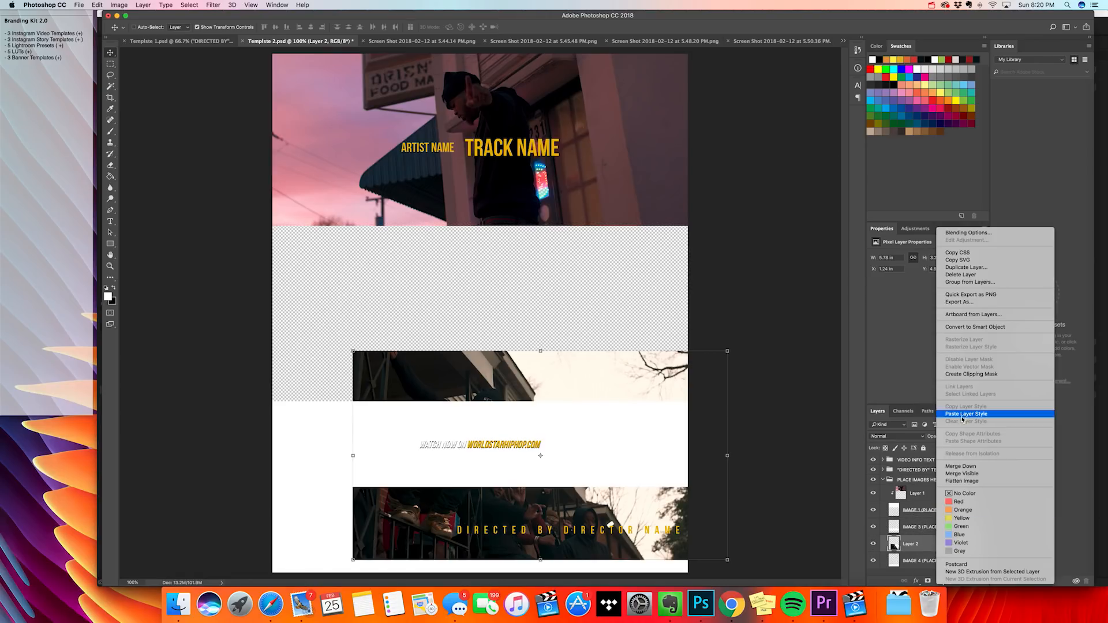
left_click(971, 374)
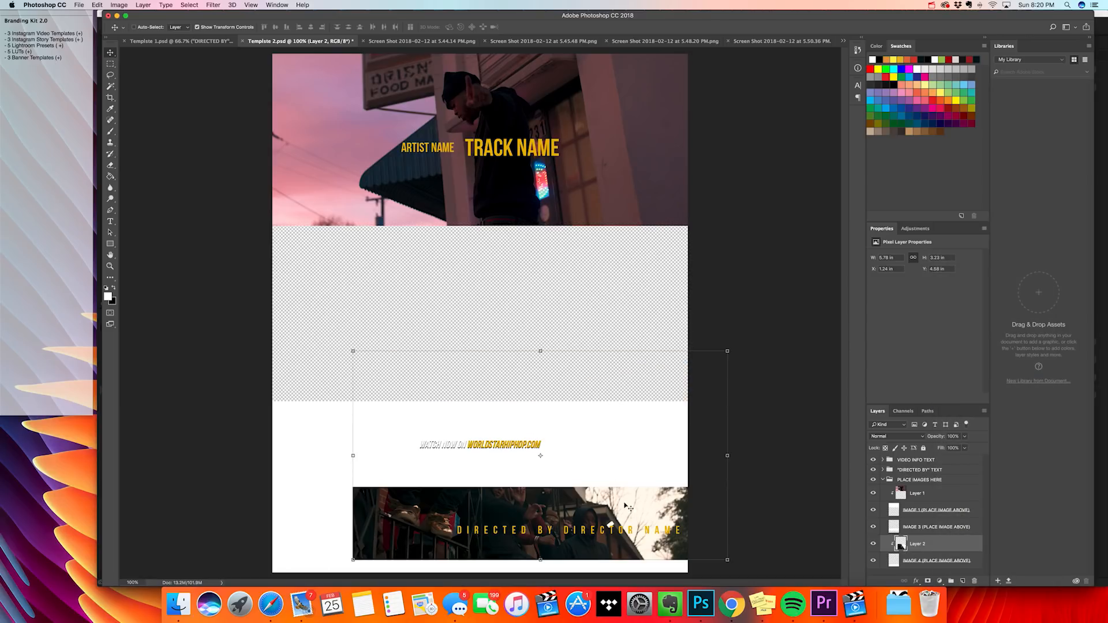
Reposition the clipped porch screenshot so its subject sits at the left end of the IMAGE 4 strip
left_click_drag(650, 499, 575, 510)
left_click_drag(565, 512, 565, 501)
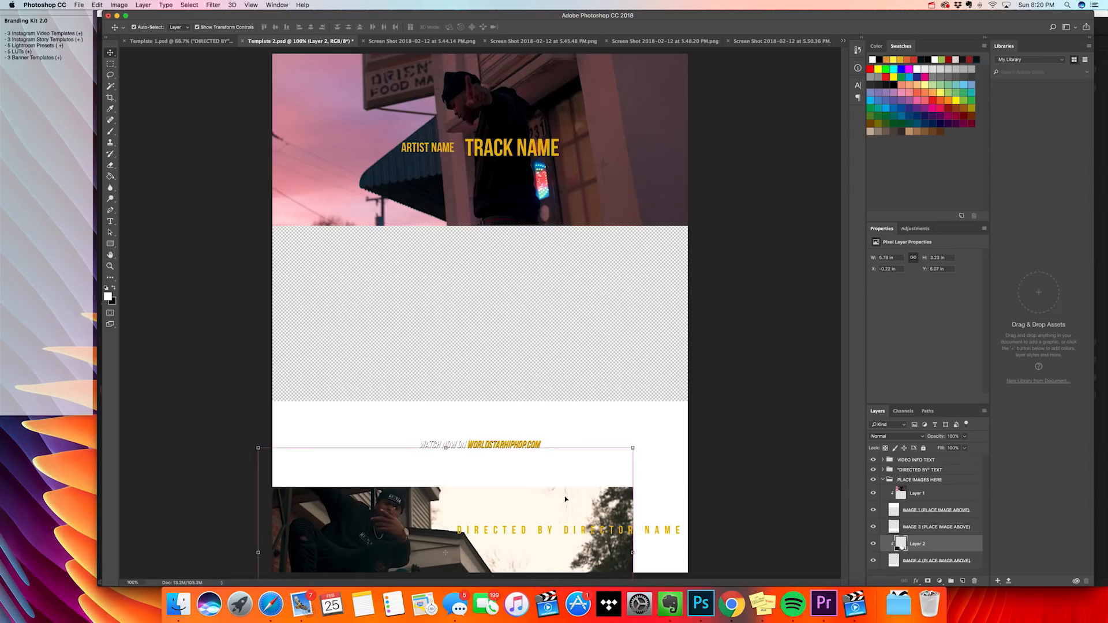
key("super+minus")
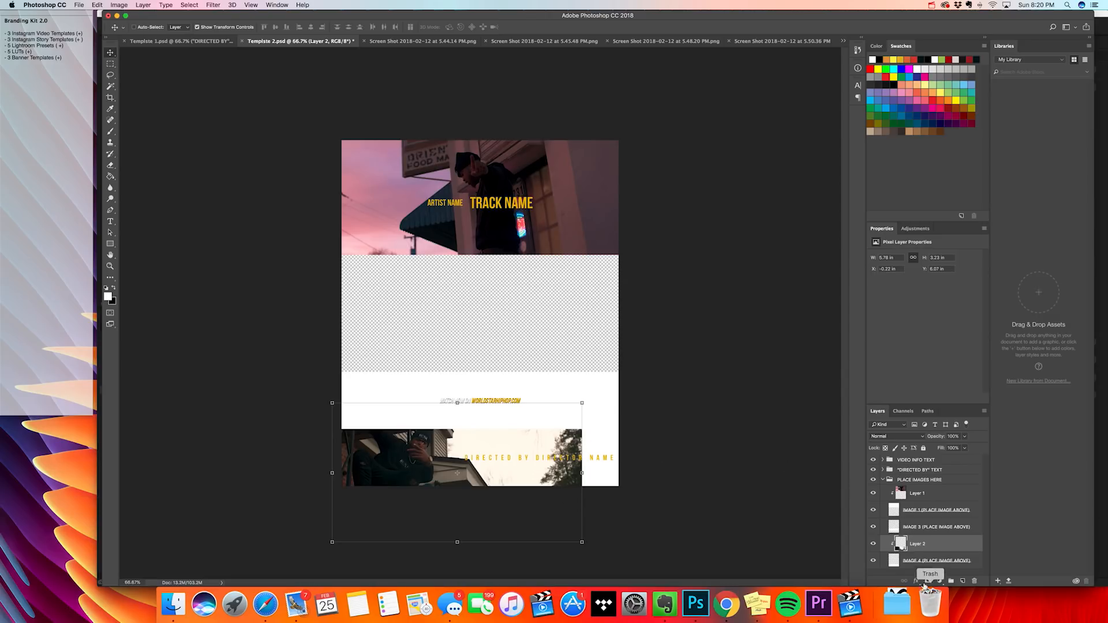
Bring the 5.44.14 PM screenshot into Template 2.psd directly above IMAGE 3 and clip it to that placeholder
left_click(480, 42)
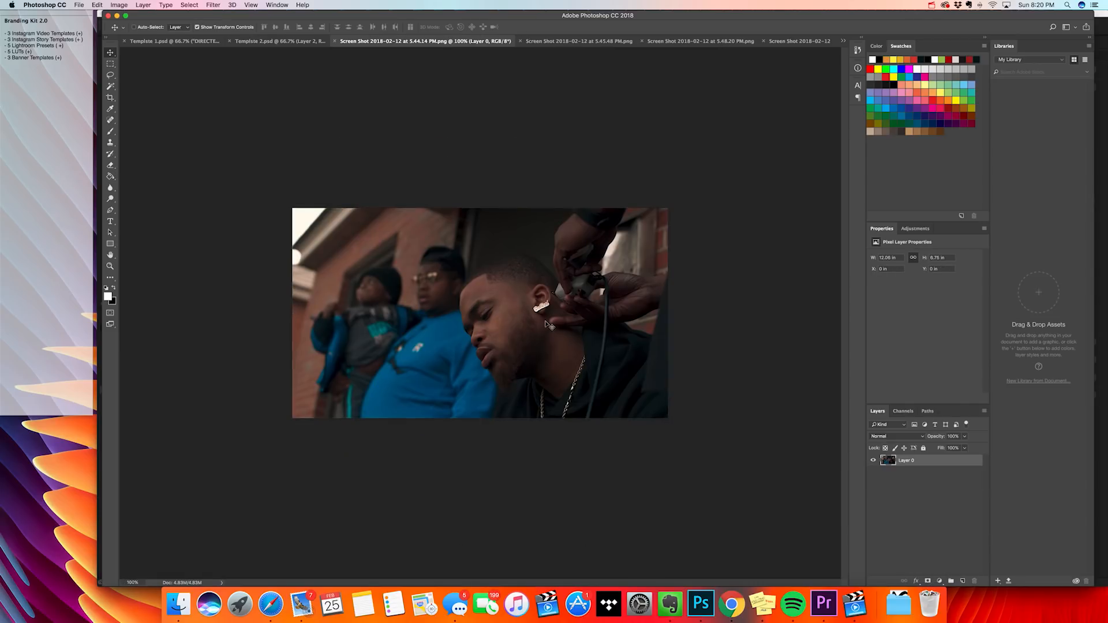
left_click_drag(545, 326, 265, 45)
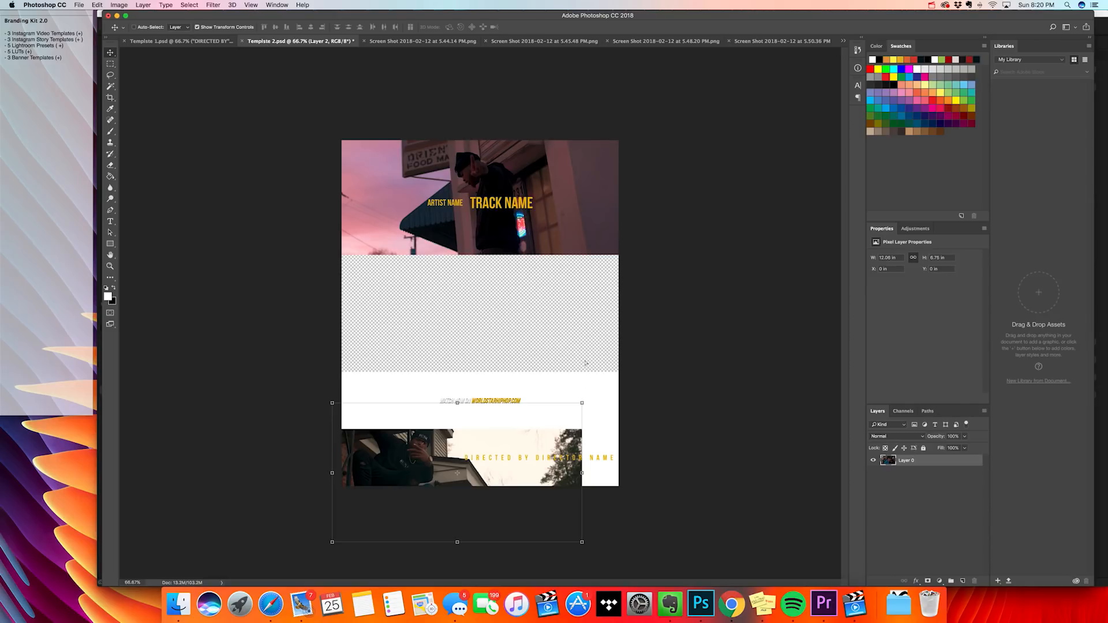
left_click_drag(585, 362, 586, 384)
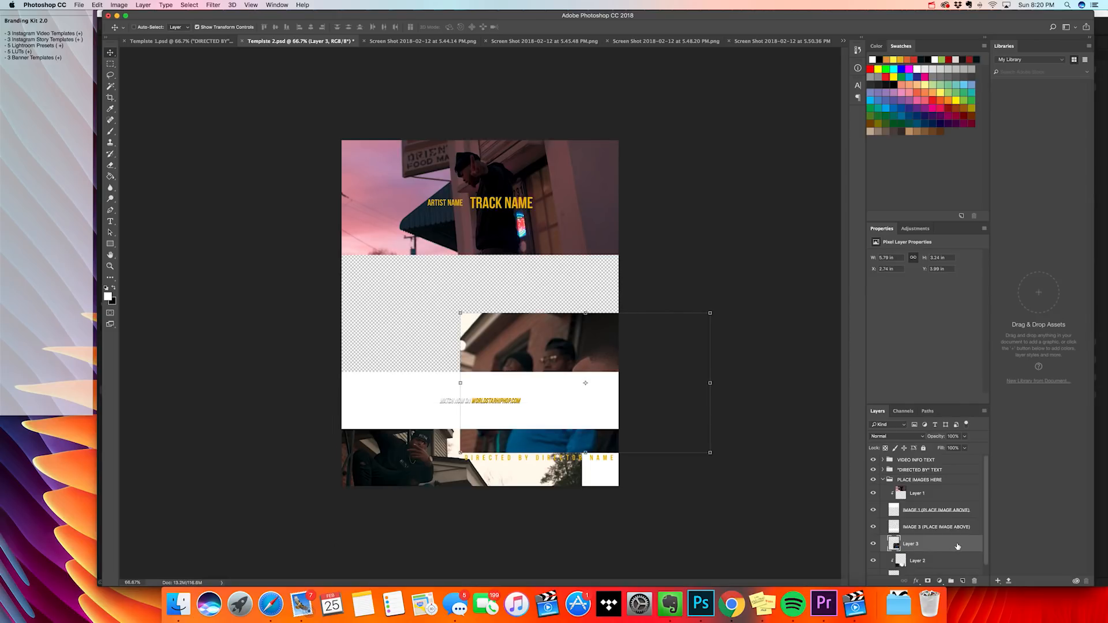
left_click_drag(957, 546, 955, 526)
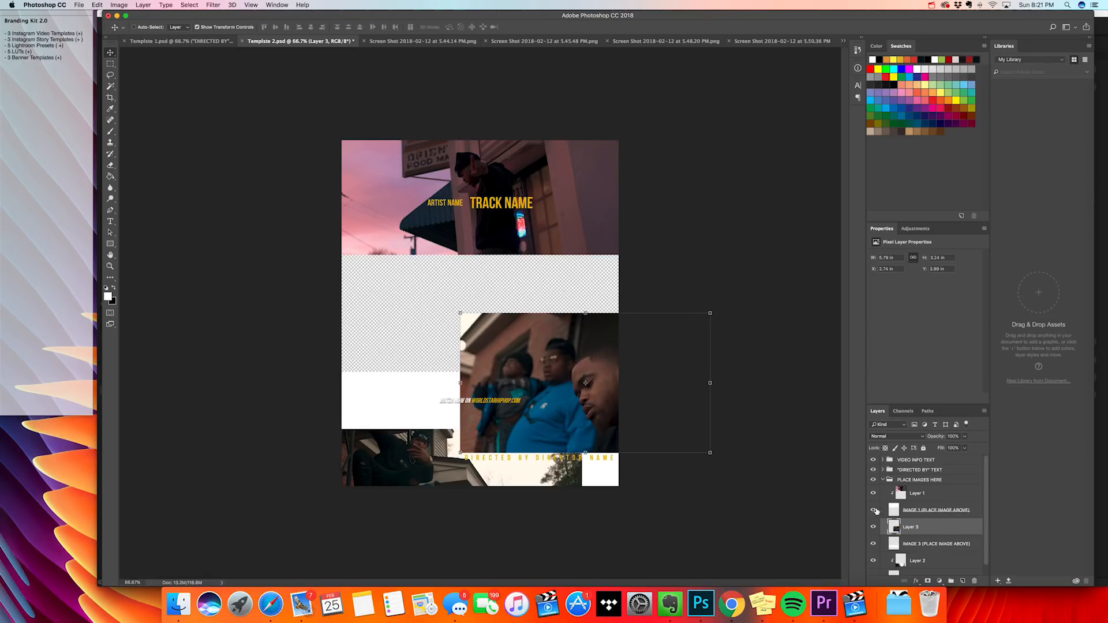
right_click(945, 526)
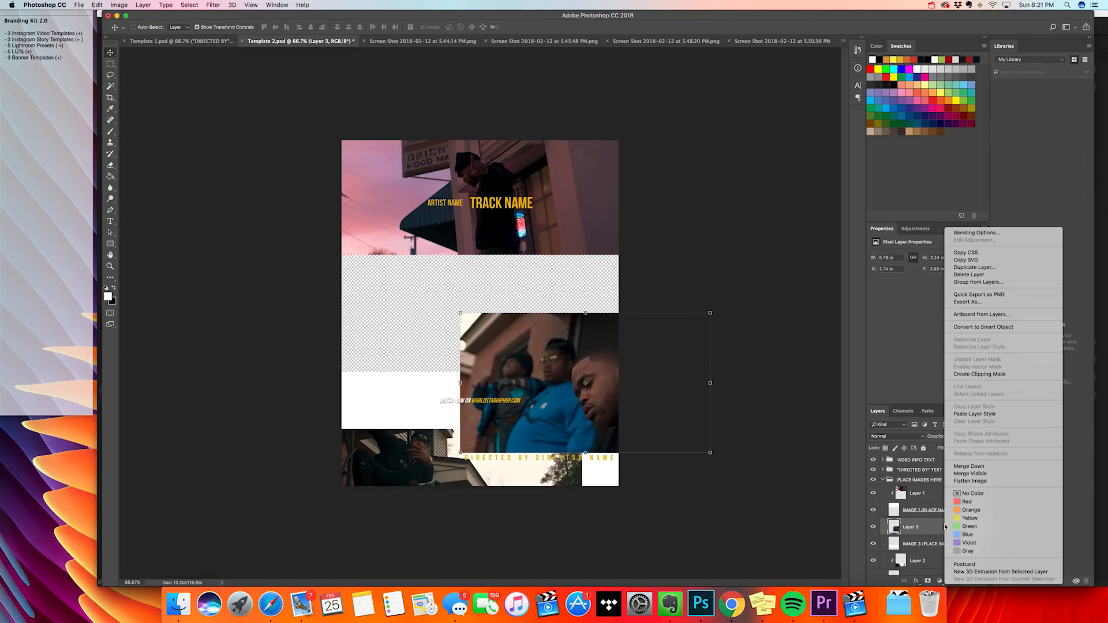
left_click(1004, 373)
Shrink the clipped haircut screenshot to about 4.34 × 2.43 in and position it over the right part of the IMAGE 3 strip
left_click_drag(608, 406, 548, 413)
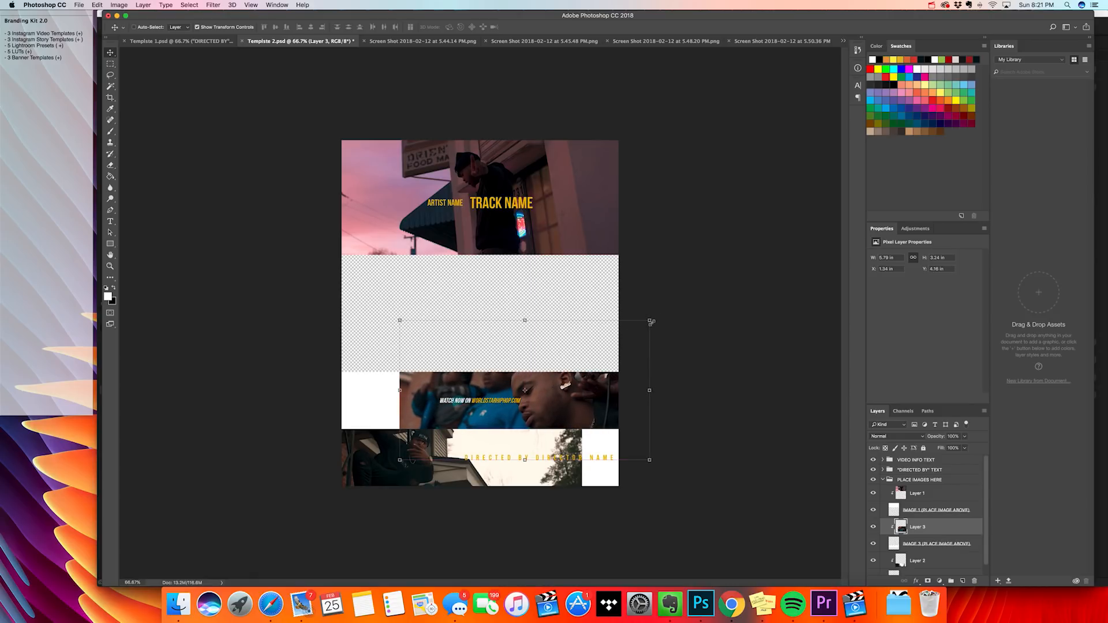
left_click_drag(649, 320, 626, 343)
left_click_drag(396, 461, 432, 441)
left_click_drag(561, 415, 561, 414)
key("Return")
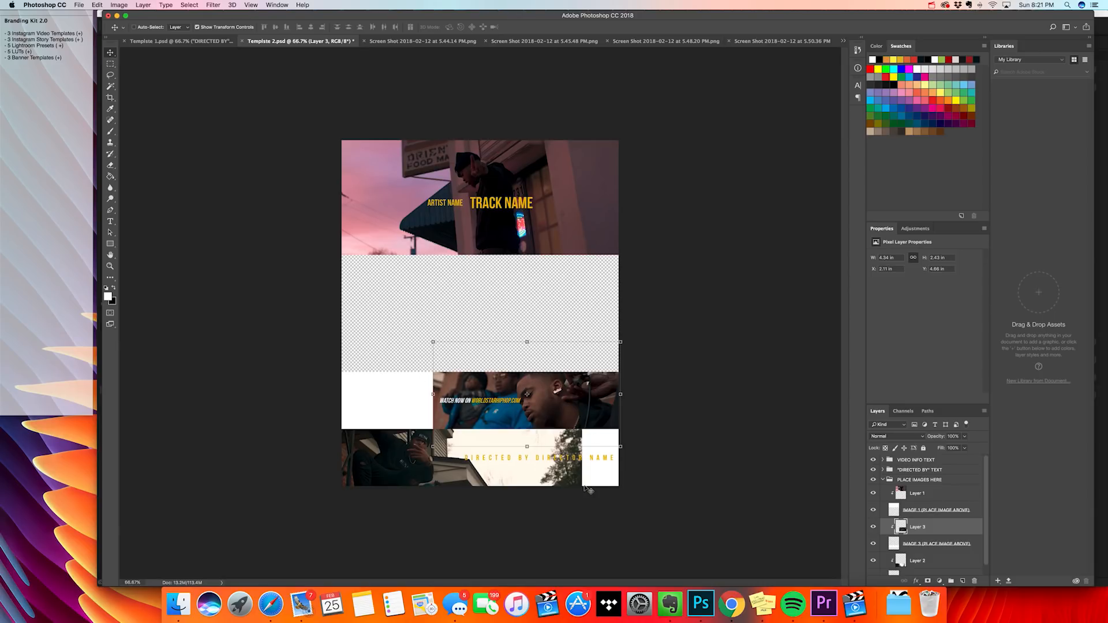
Bring the 5.48.20 PM storefront screenshot into Template 2.psd above the haircut layer and clip it to IMAGE 3
left_click(444, 41)
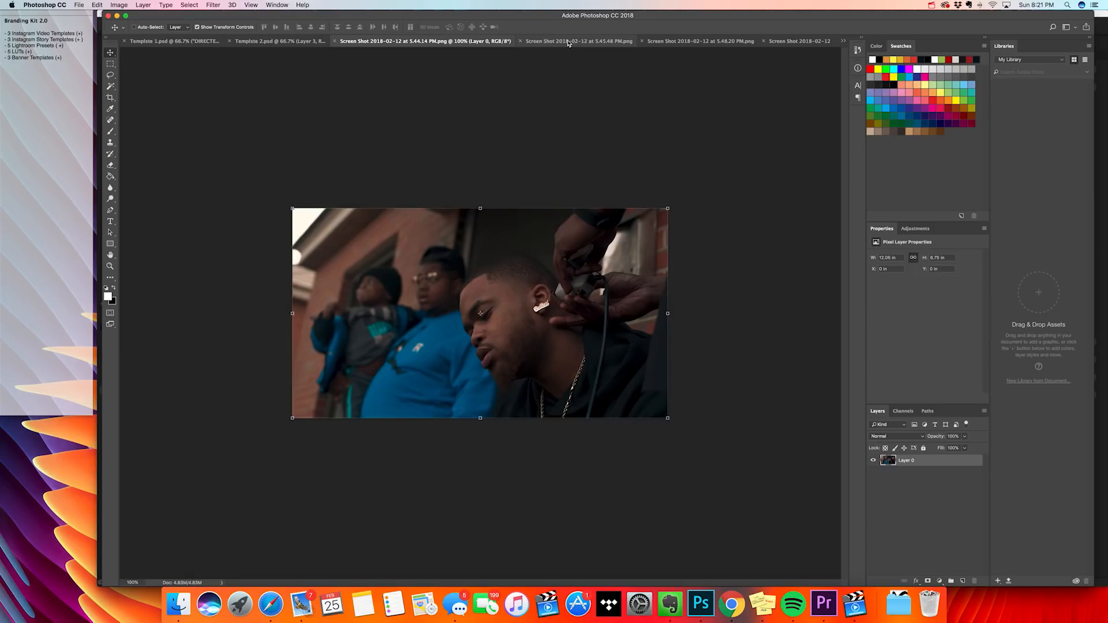
left_click(567, 42)
left_click(663, 41)
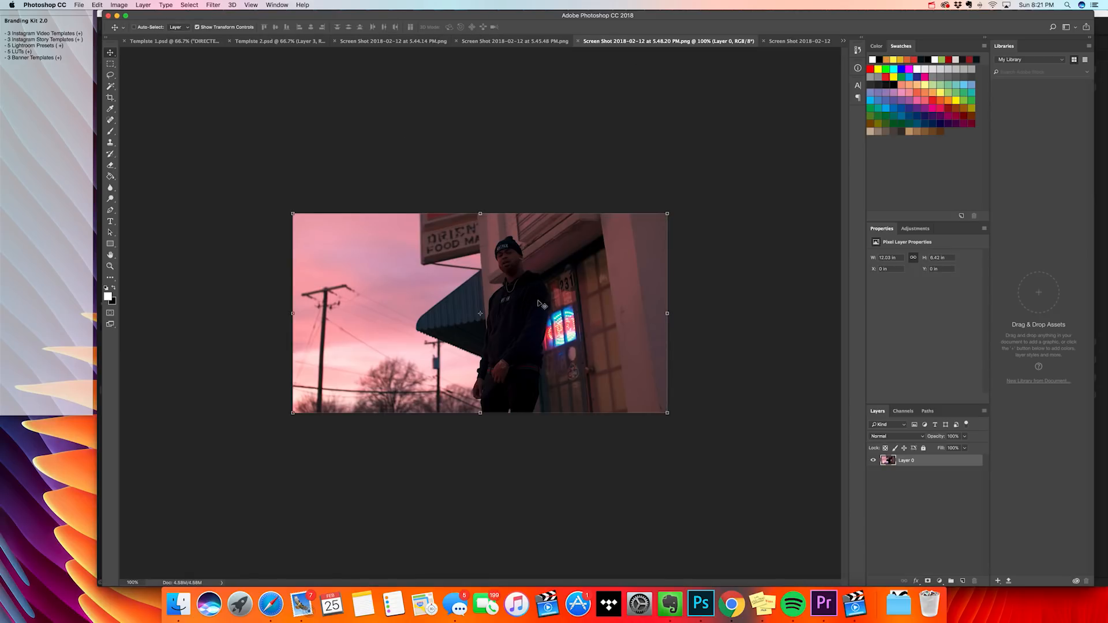
left_click_drag(598, 299, 431, 412)
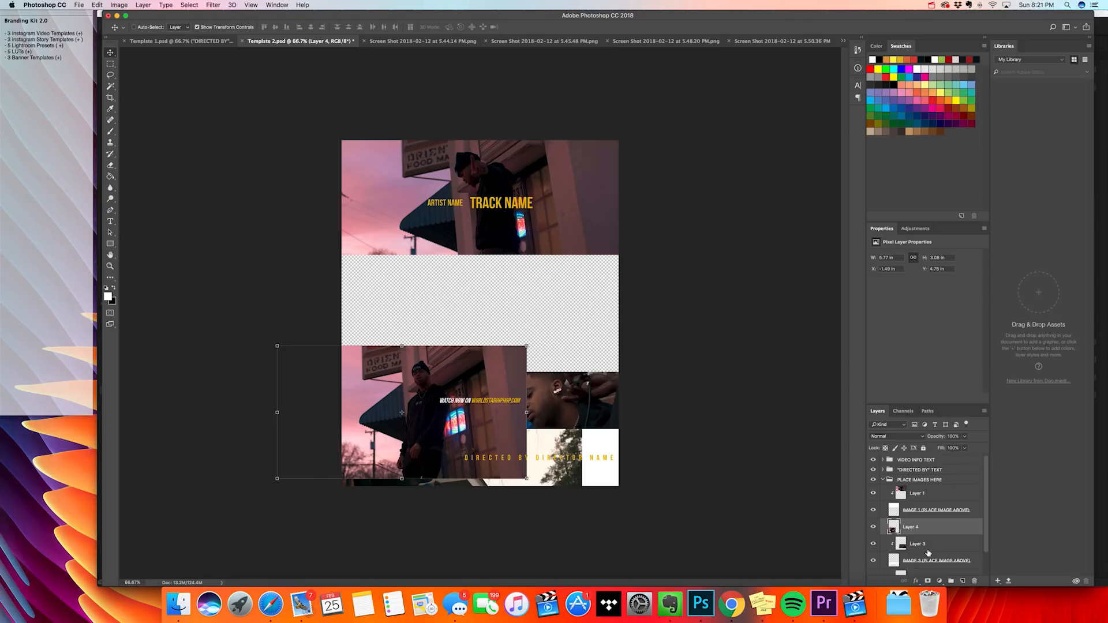
right_click(934, 532)
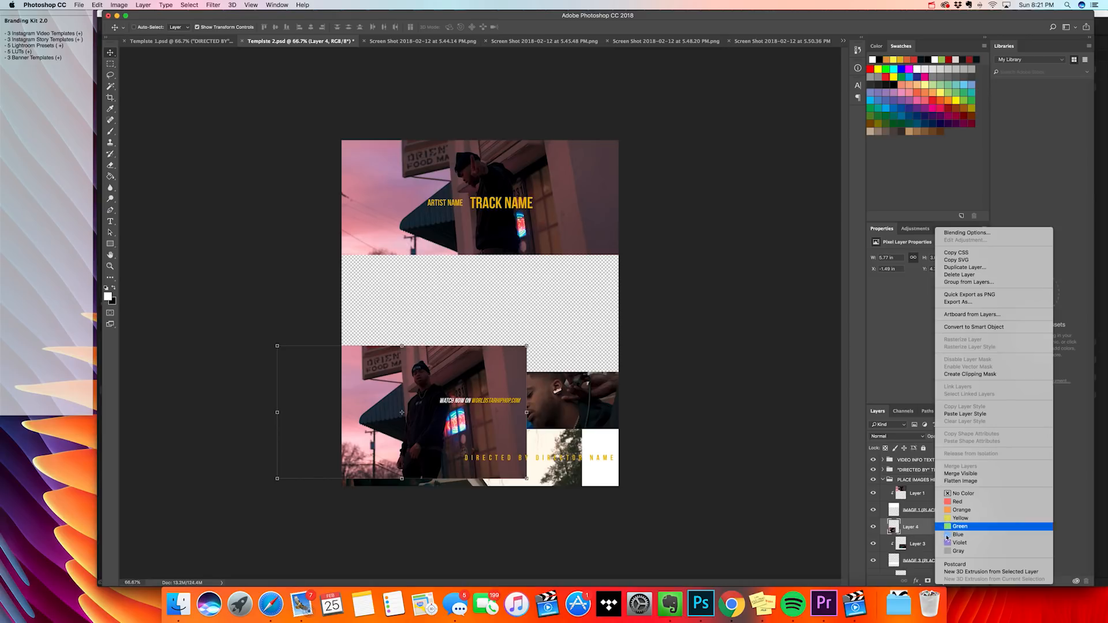
left_click(963, 375)
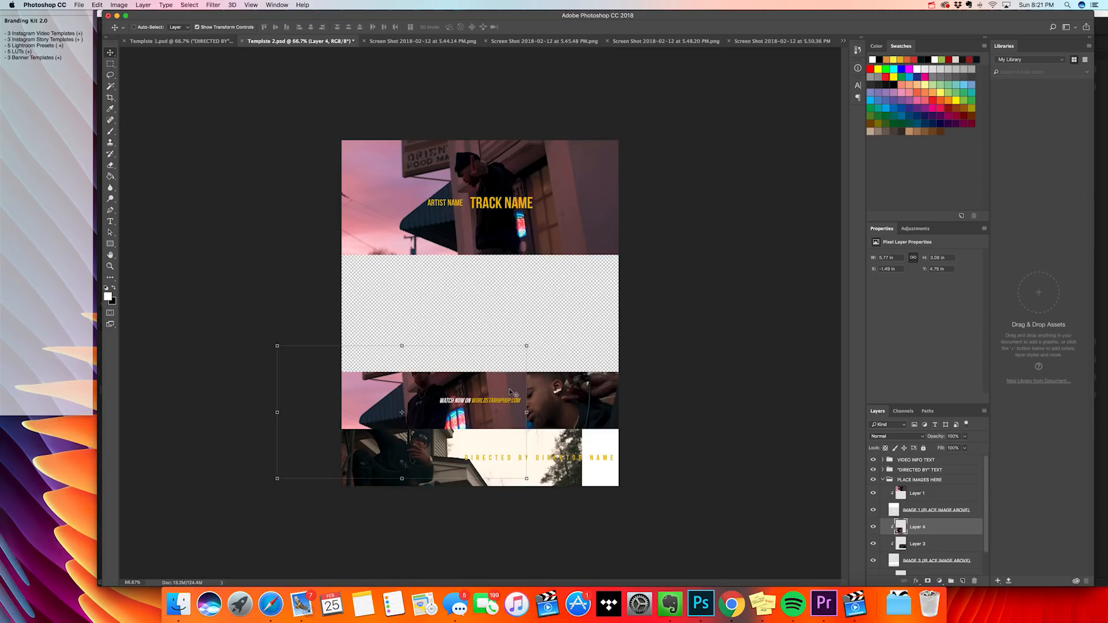
Position the clipped storefront screenshot over the left part of the IMAGE 3 strip so the man's face is in the strip
left_click_drag(489, 386, 483, 398)
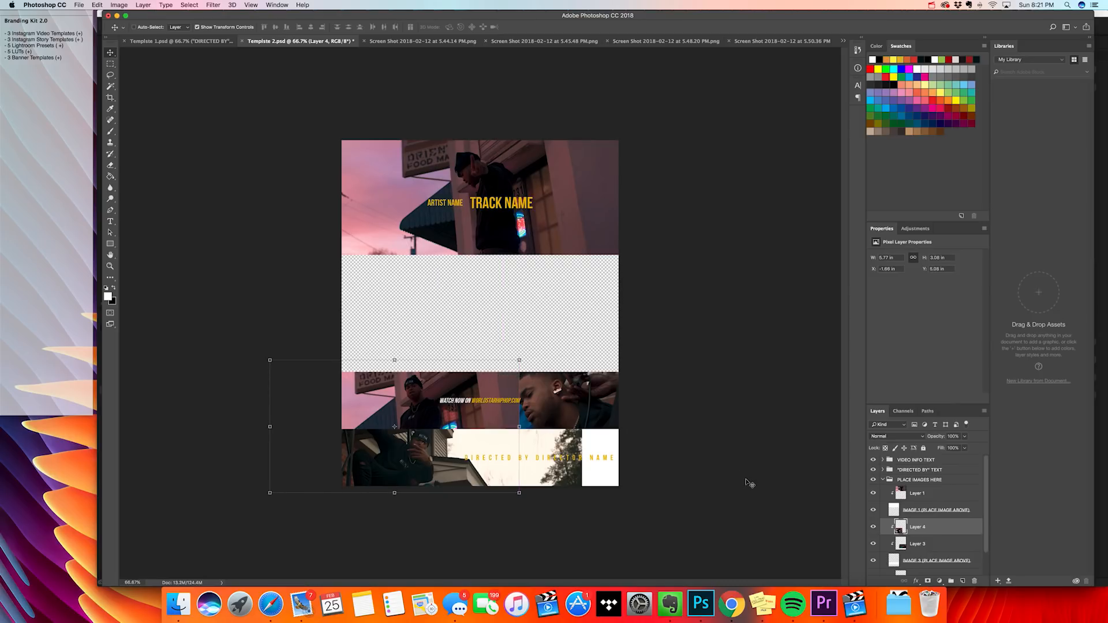
key("Up")
key("Up")
key("Up")
key("Up")
key("Up")
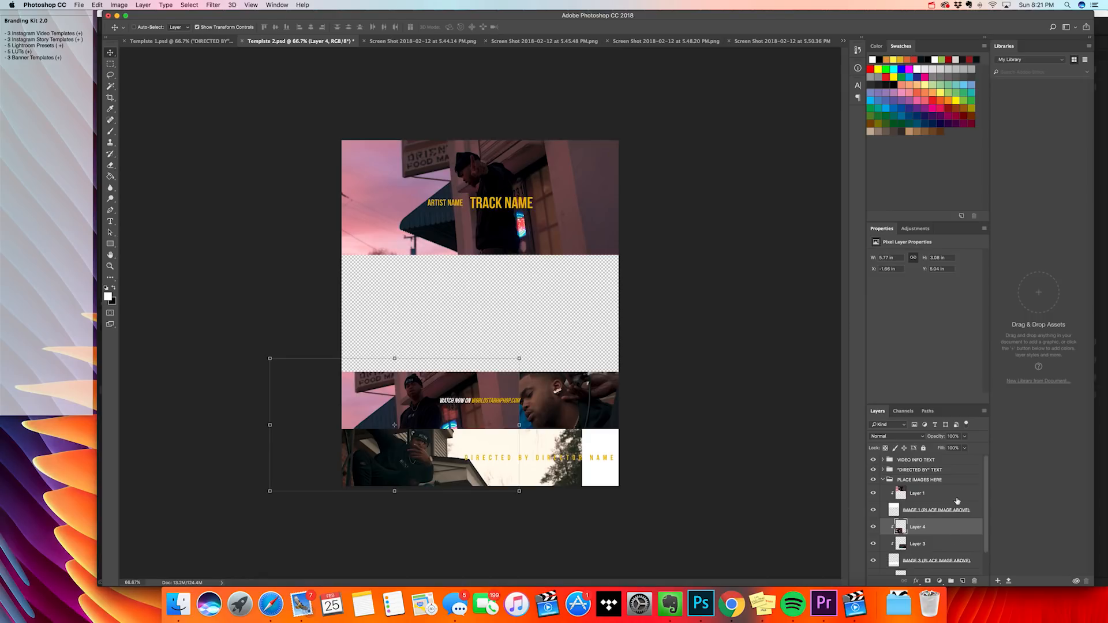
Set up the Eraser tool with a soft round brush at 0% hardness and a size of 1700 px
left_click(112, 168)
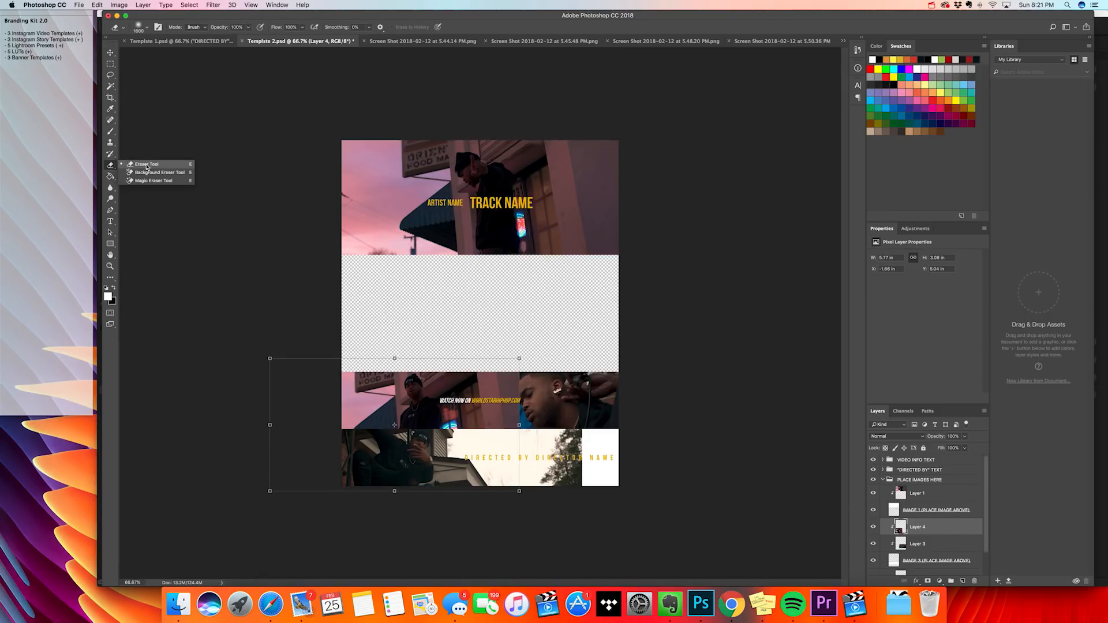
left_click(148, 29)
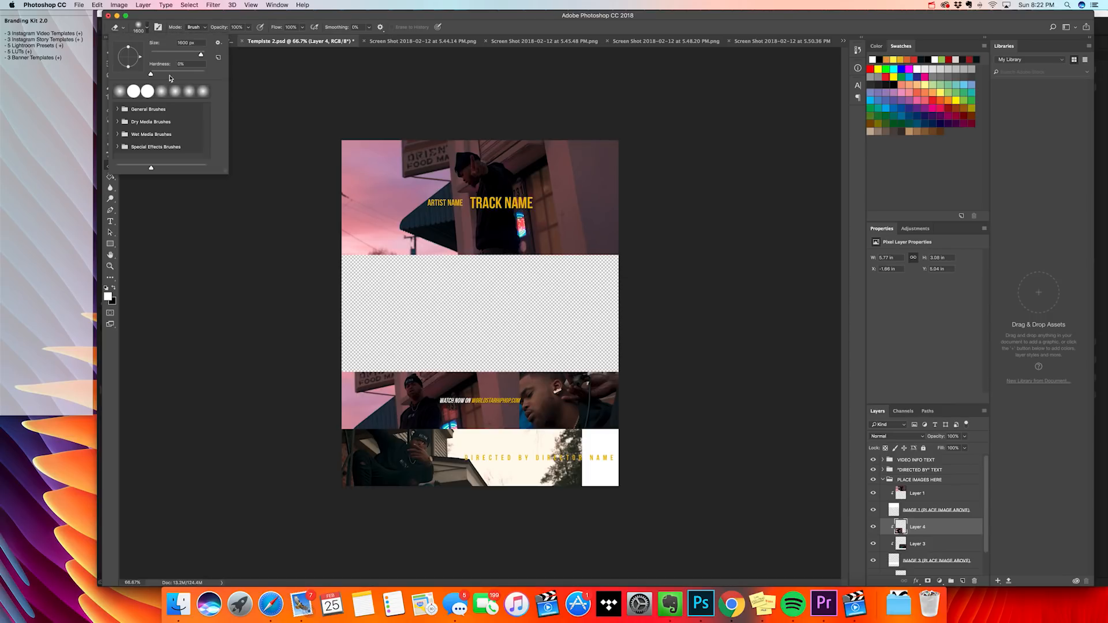
left_click(152, 74)
left_click_drag(202, 55, 188, 56)
key("Return")
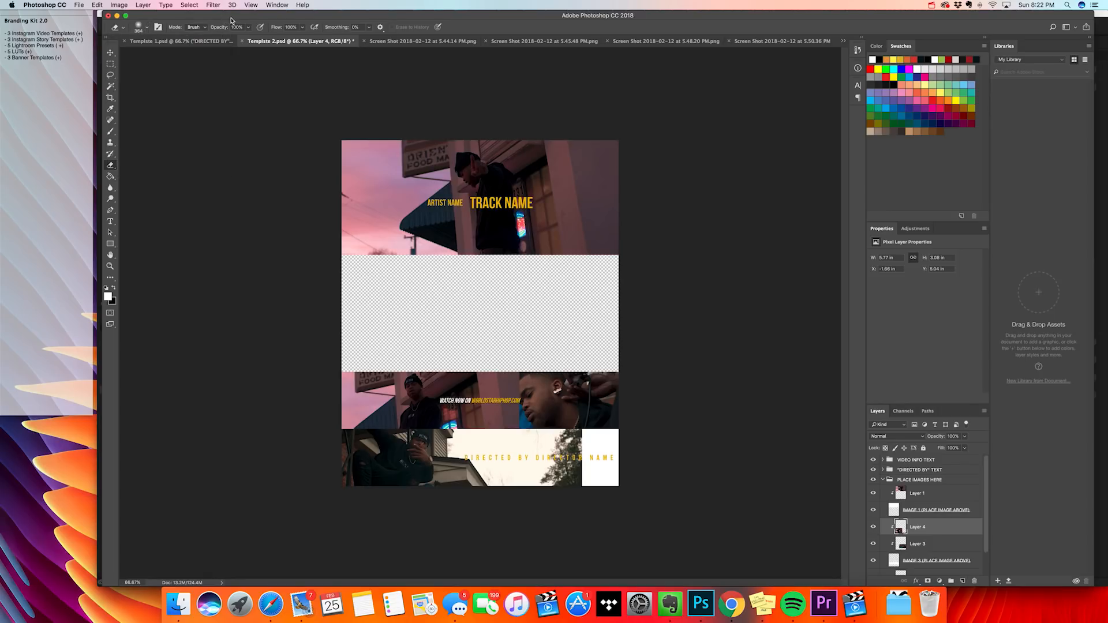
key("bracketright")
key("bracketright")
key("bracketright")
key("bracketright")
key("bracketright")
key("bracketright")
key("bracketright")
key("bracketright")
key("bracketright")
key("bracketright")
key("bracketright")
key("bracketright")
key("bracketright")
key("bracketright")
Erase the right edge of Layer 4 to blend it into the haircut image, and check it with the layer hidden and shown
left_click(948, 544)
left_click(951, 529)
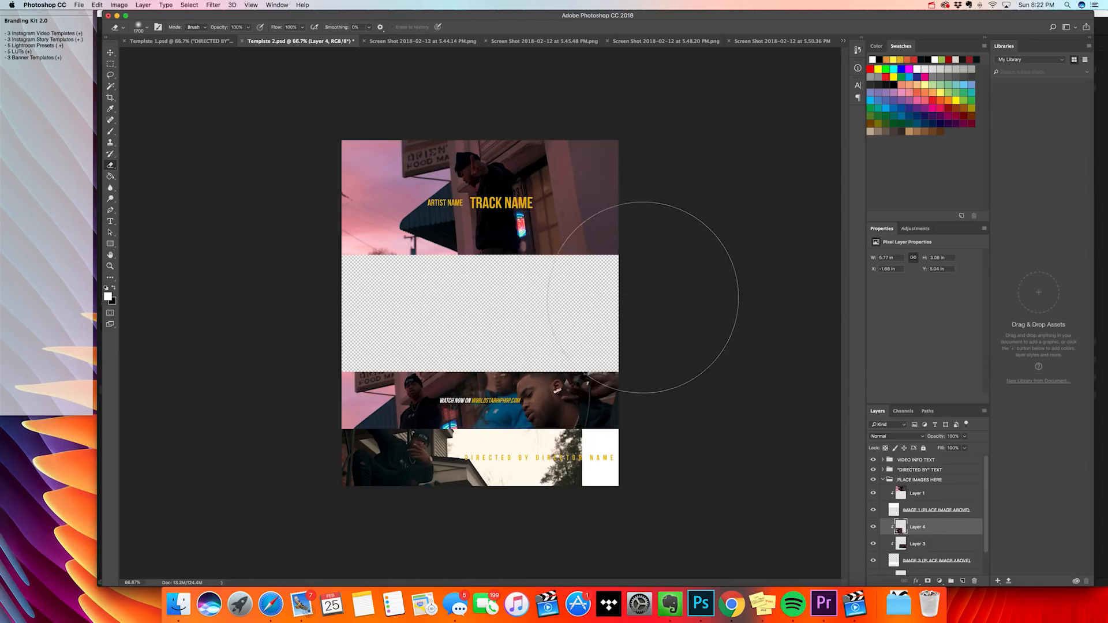
left_click(873, 527)
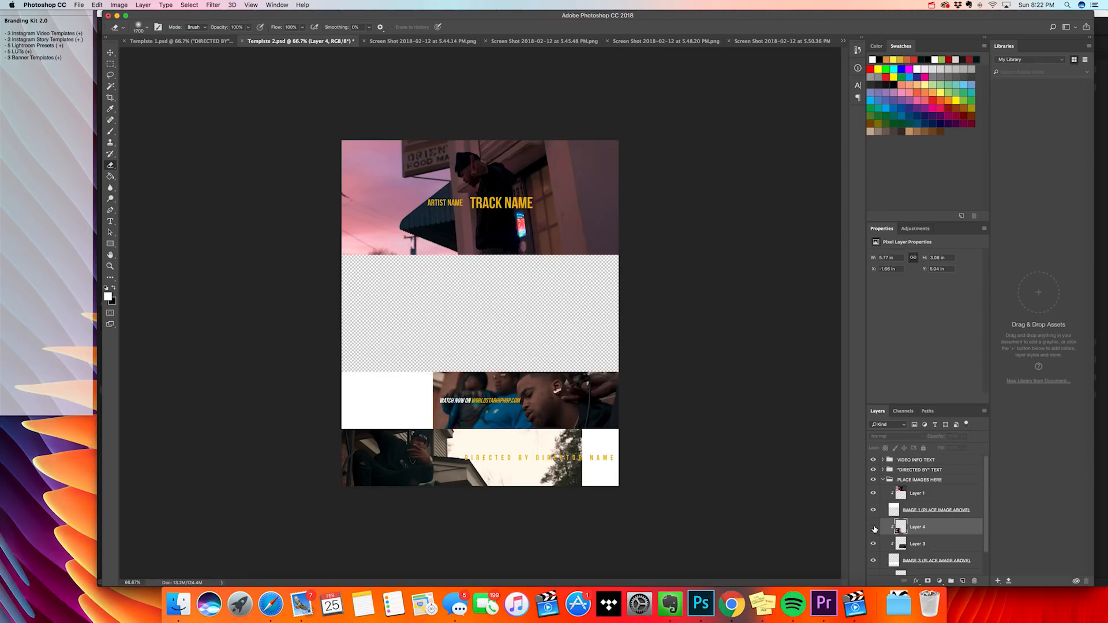
left_click(874, 527)
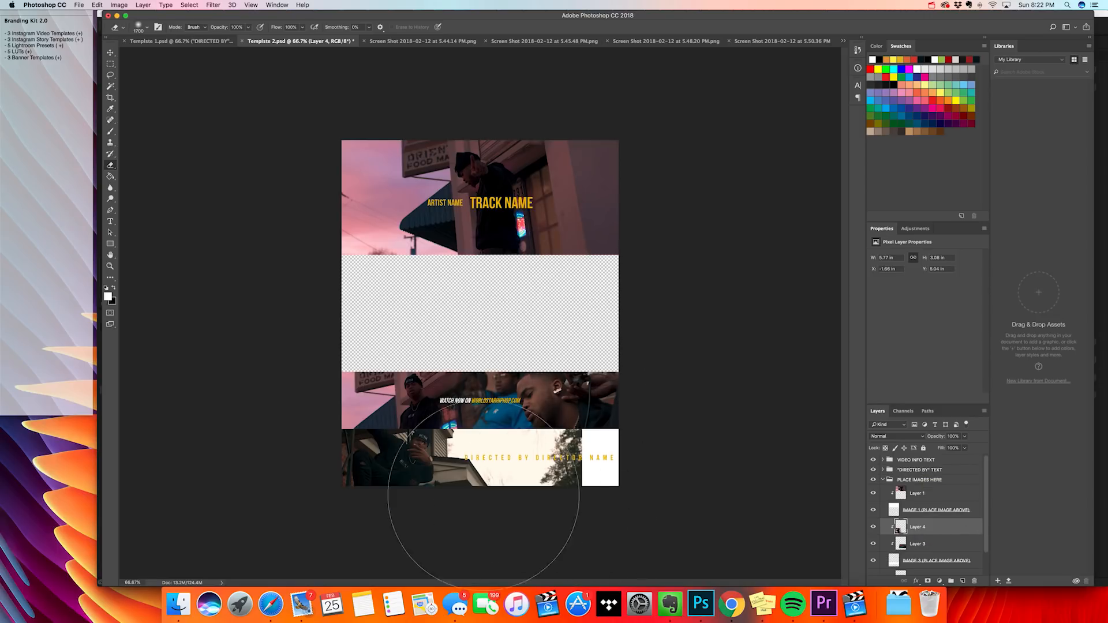
Select Layer 2 and softly erase the right side of the porch screenshot so it fades into the white IMAGE 4 strip
scroll(963, 541, "down", 2)
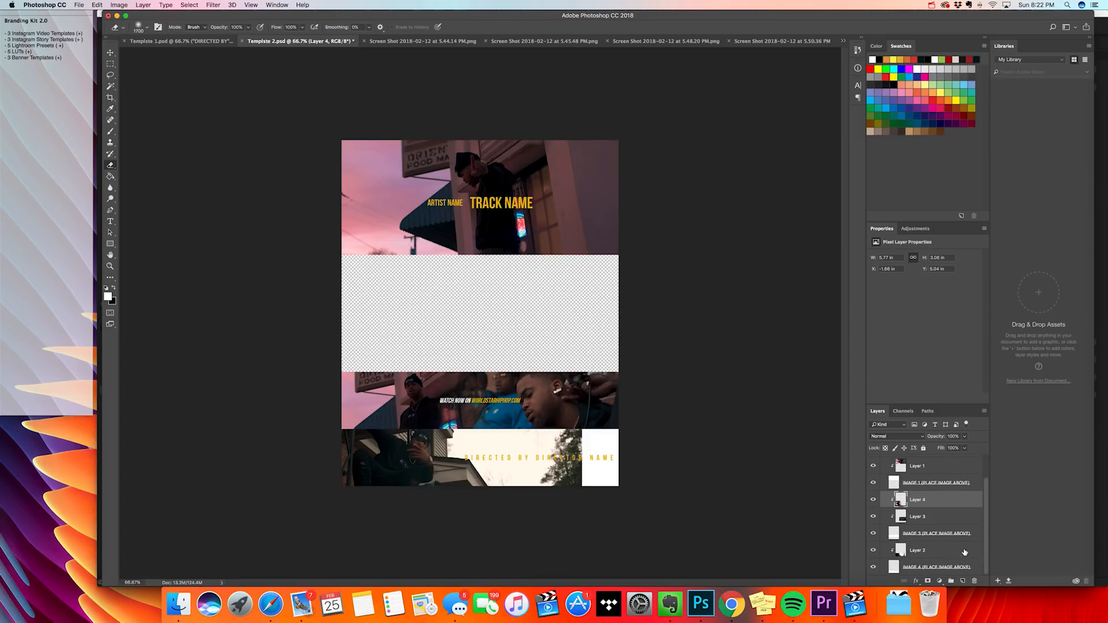
left_click(964, 552)
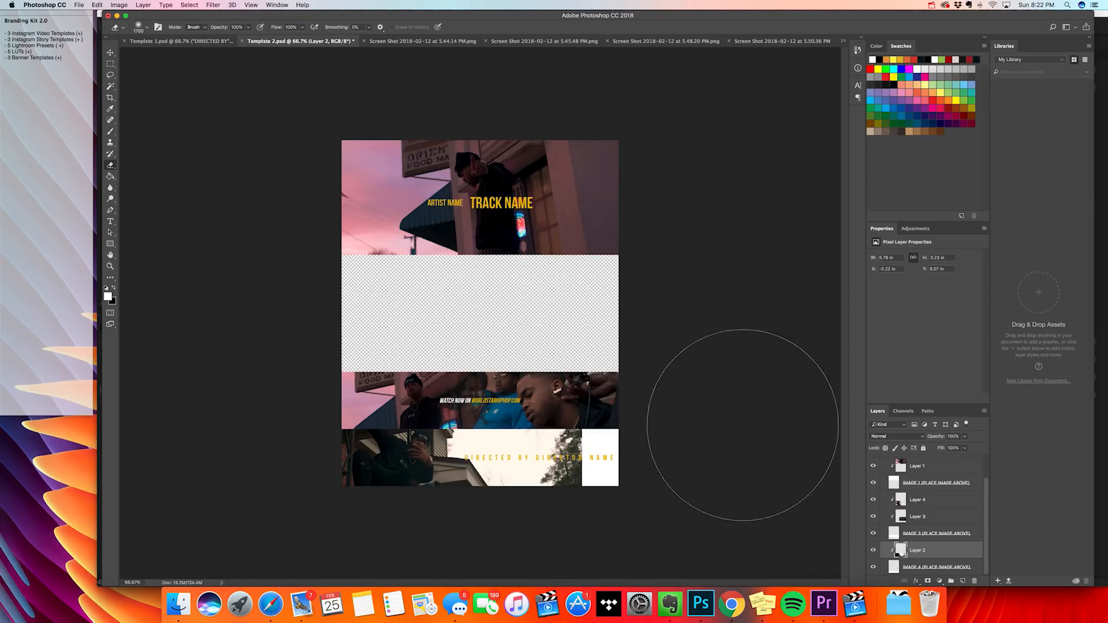
mouse_move(743, 426)
left_mouse_down()
mouse_move(705, 413)
mouse_move(700, 345)
mouse_move(717, 424)
mouse_move(709, 460)
mouse_move(696, 451)
mouse_move(665, 329)
mouse_move(676, 525)
mouse_move(677, 345)
mouse_move(702, 539)
mouse_move(733, 444)
mouse_move(684, 317)
mouse_move(684, 468)
mouse_move(611, 297)
mouse_move(636, 380)
mouse_move(669, 436)
mouse_move(654, 478)
mouse_move(659, 504)
mouse_move(669, 408)
mouse_move(648, 473)
left_mouse_up()
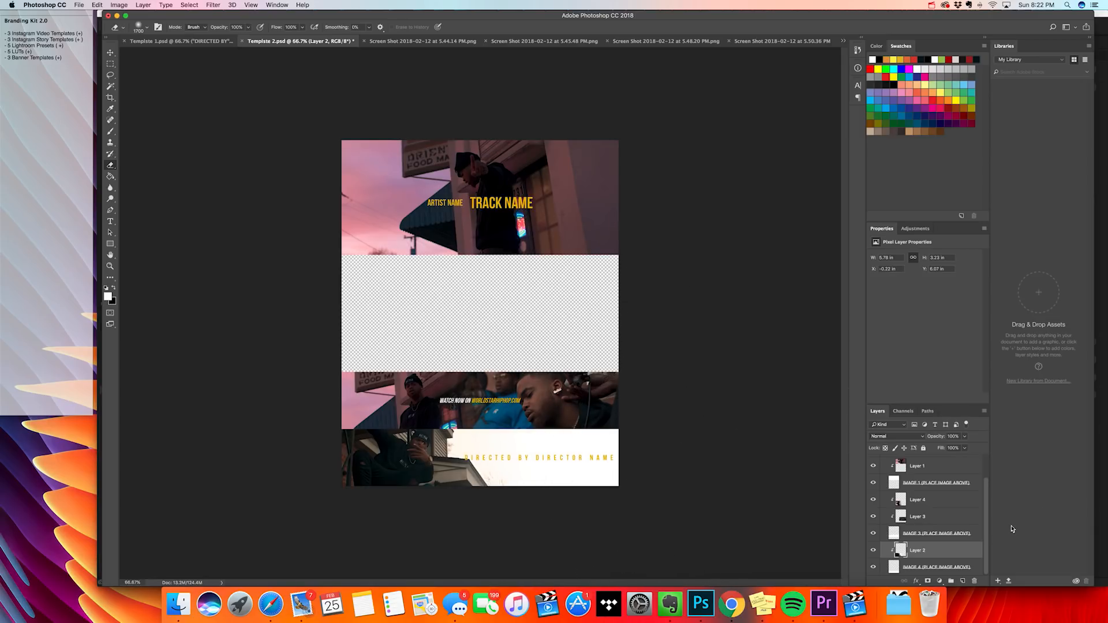
Scale the porch screenshot down to about 94% with the Move tool, then hide the transform controls
left_click(110, 52)
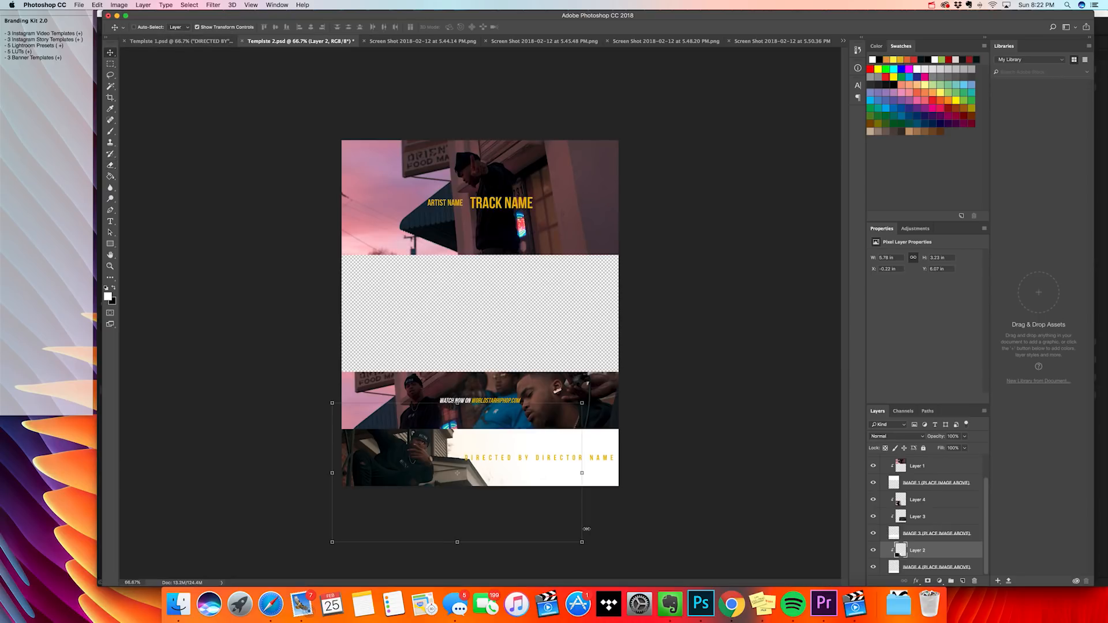
left_click_drag(582, 543, 566, 533)
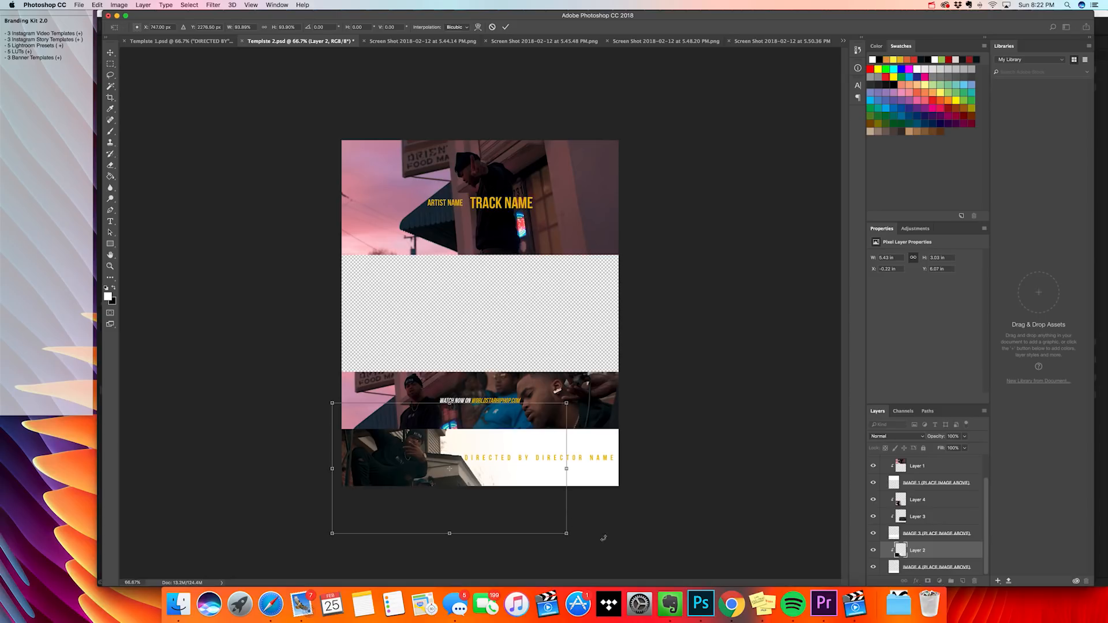
key("Return")
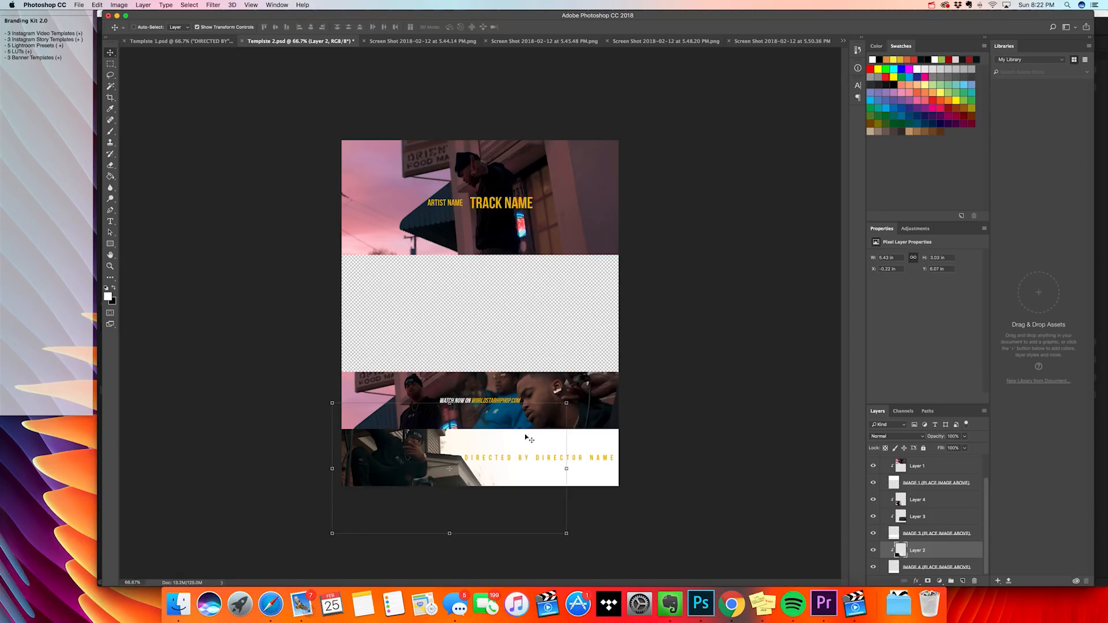
left_click(202, 29)
Collapse the PLACE IMAGES HERE group and expand the VIDEO INFO TEXT group
scroll(894, 495, "up", 2)
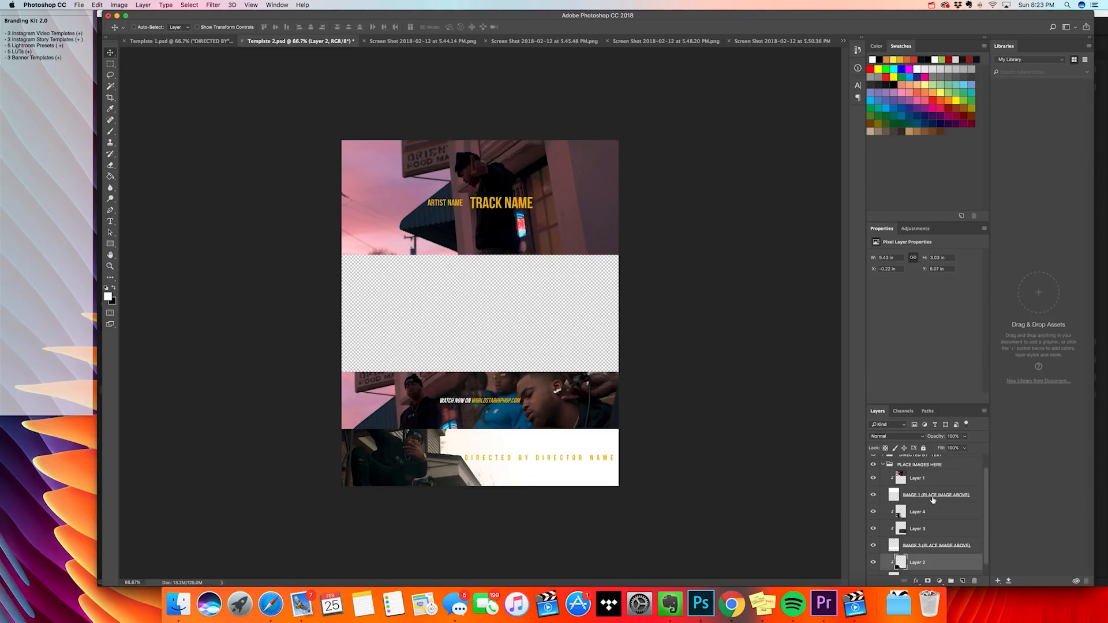
left_click(882, 481)
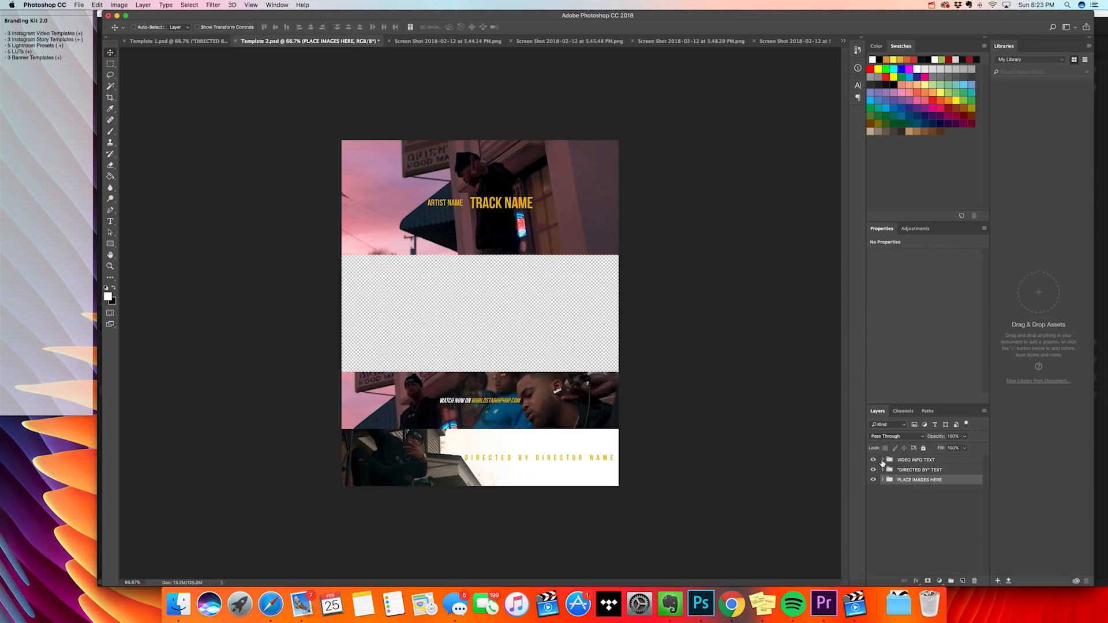
left_click(881, 460)
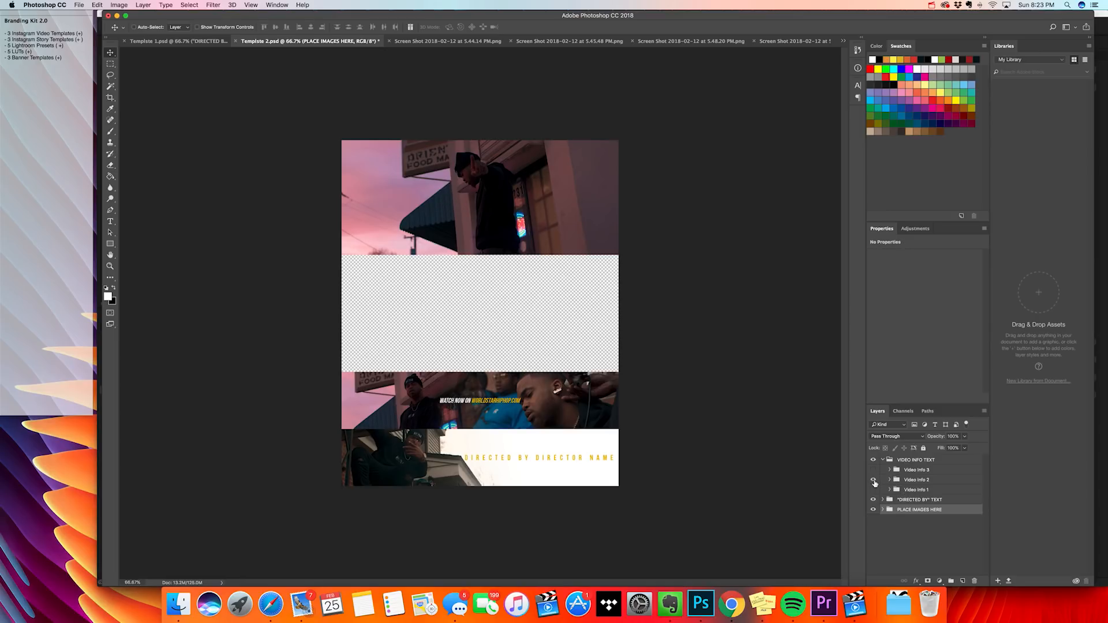
Compare the Video Info 1, 2 and 3 text layouts by showing and hiding each one, and expand the Video Info 3 group
left_click(872, 479)
left_click(874, 481)
left_click(873, 471)
left_click(873, 470)
left_click(873, 479)
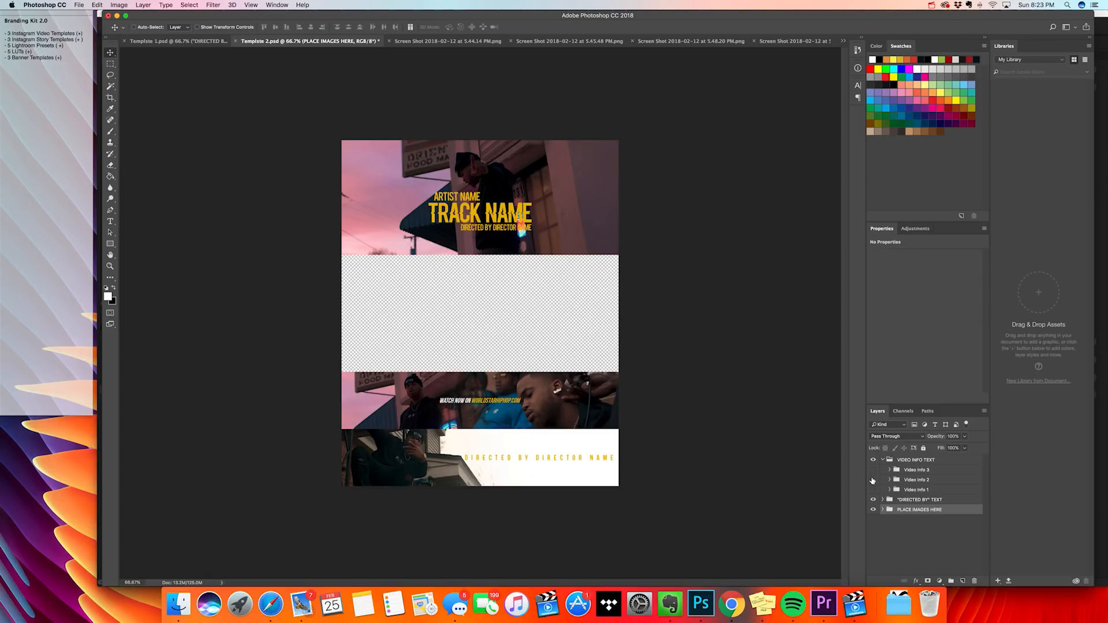
left_click(872, 479)
left_click(872, 490)
left_click(872, 490)
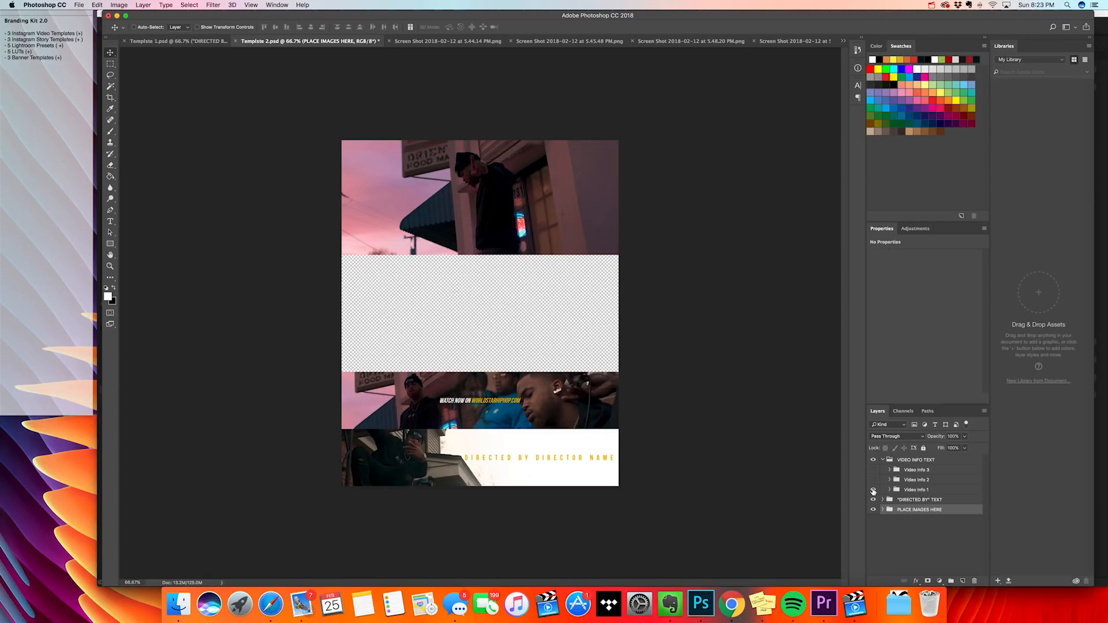
left_click(872, 489)
left_click(872, 490)
left_click(872, 480)
left_click(872, 479)
left_click(873, 470)
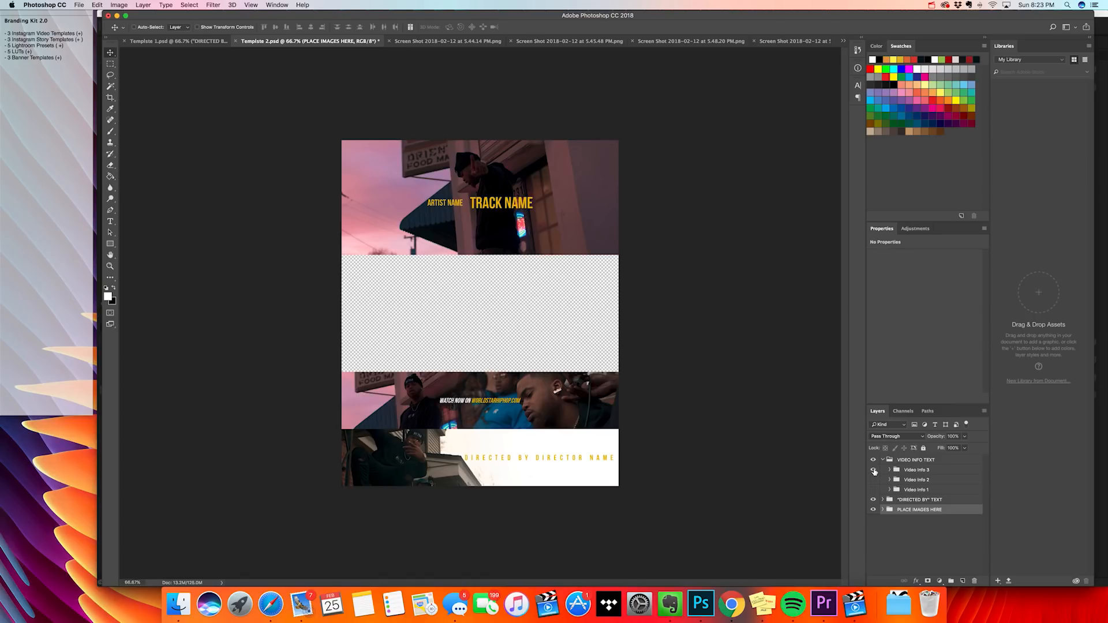
left_click(873, 471)
left_click(889, 471)
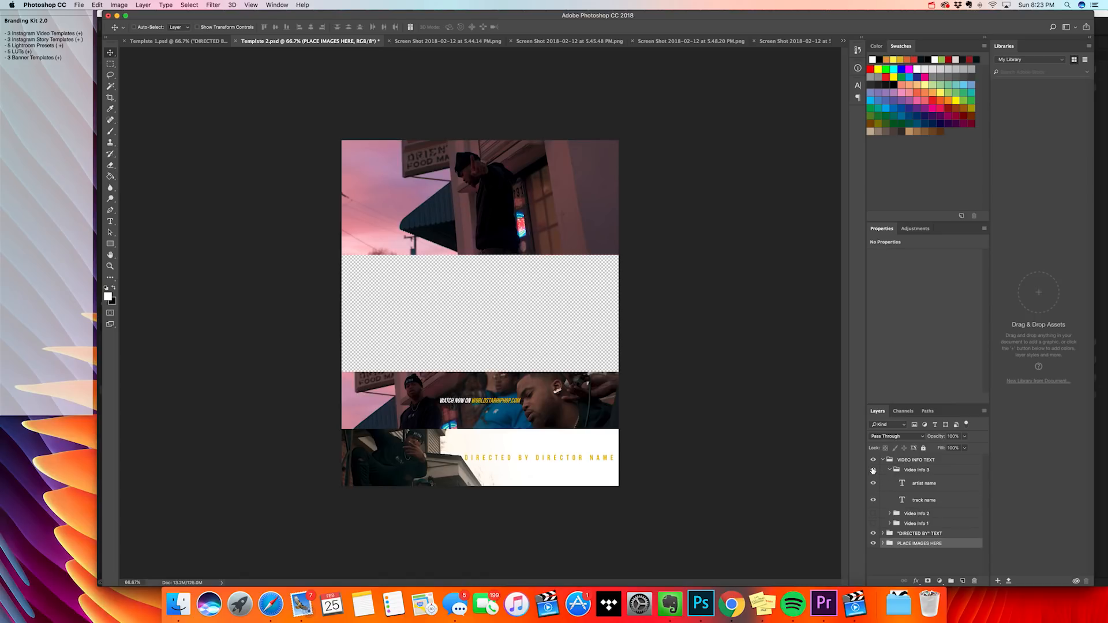
Show the Video Info 3 text layout, check its track name layer by hiding and showing it, and collapse the group
left_click(873, 471)
left_click(874, 500)
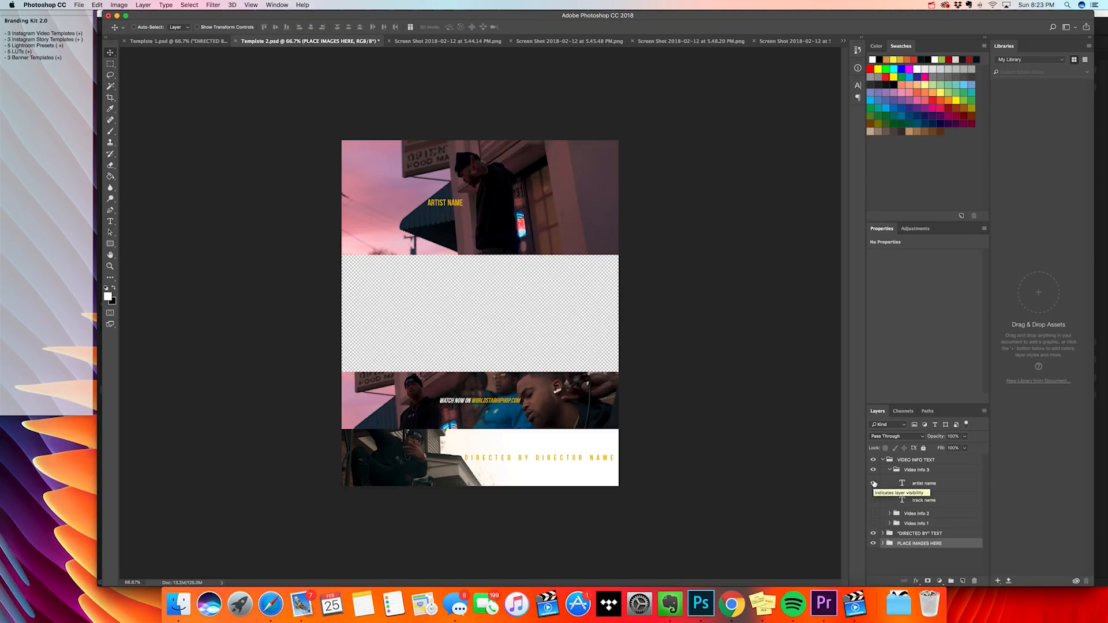
left_click(873, 500)
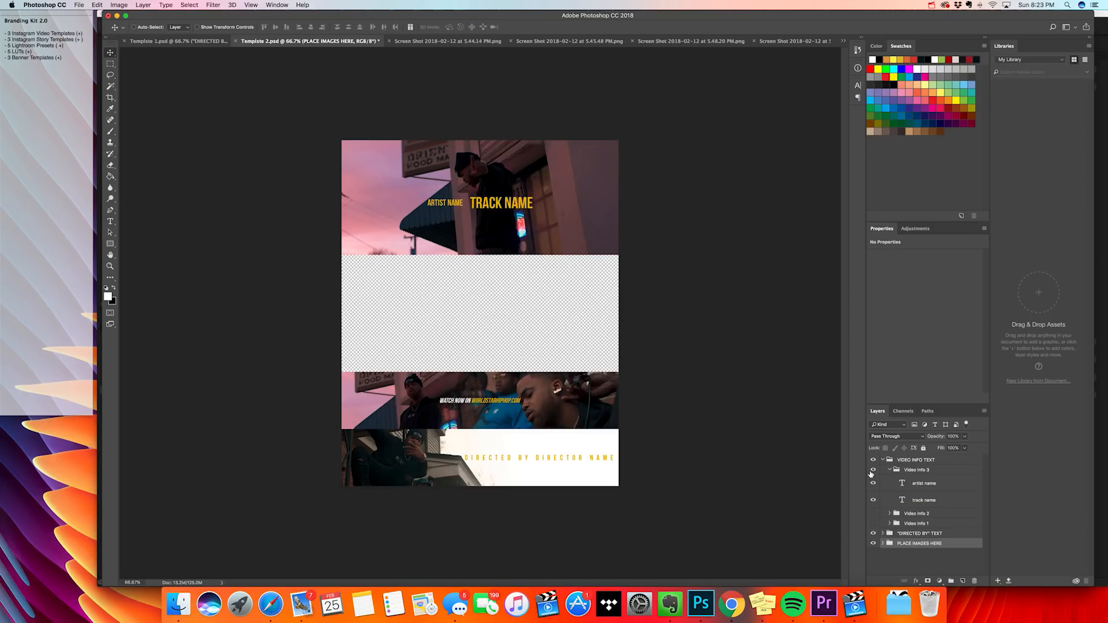
left_click(874, 470)
left_click(889, 470)
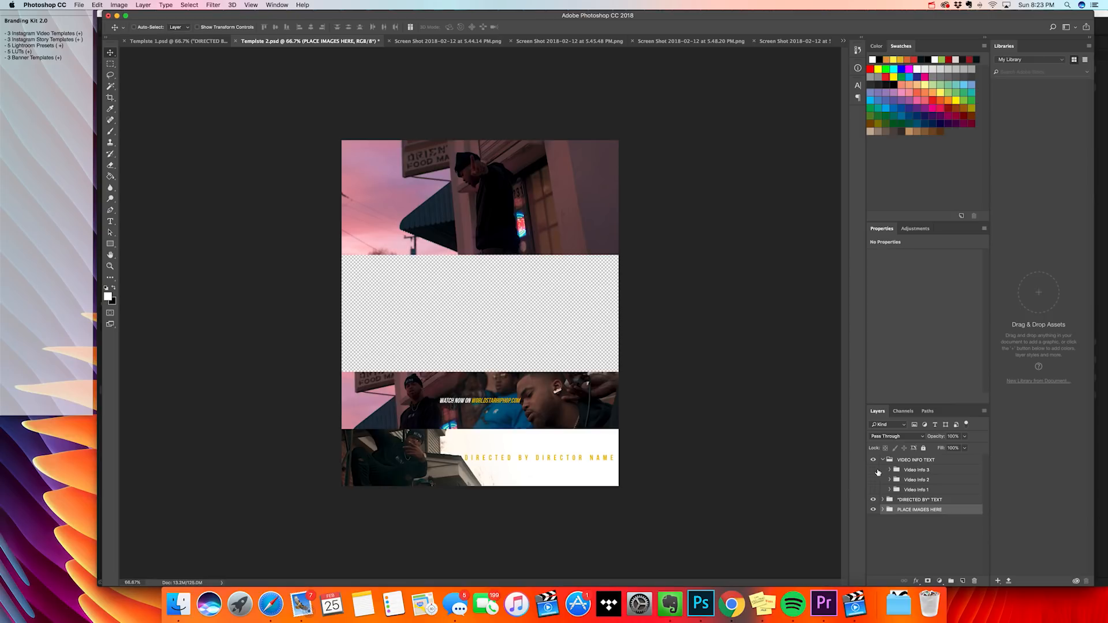
left_click(873, 470)
left_click(874, 470)
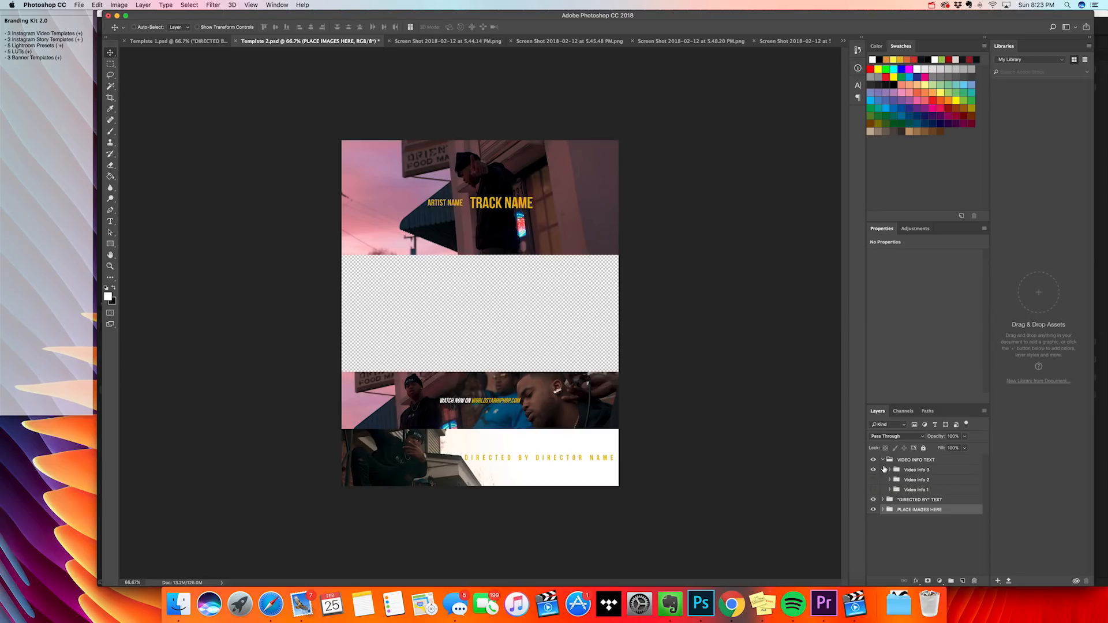
Try a pale yellow (f4df92) on the TRACK NAME text, cancel the colour change and leave text editing
left_click(111, 222)
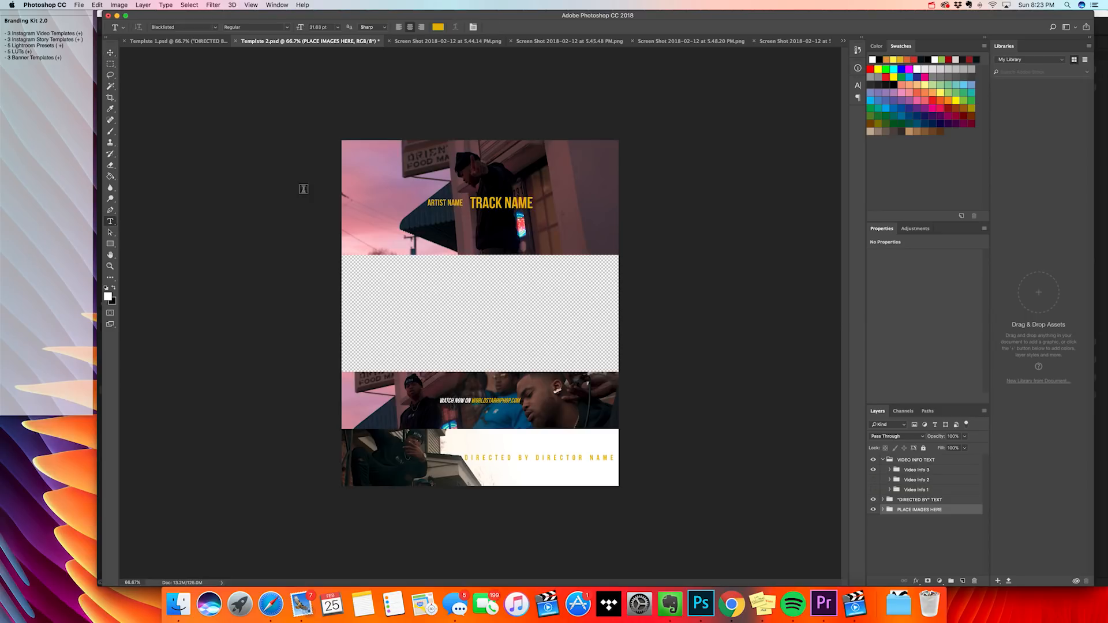
triple_click(519, 202)
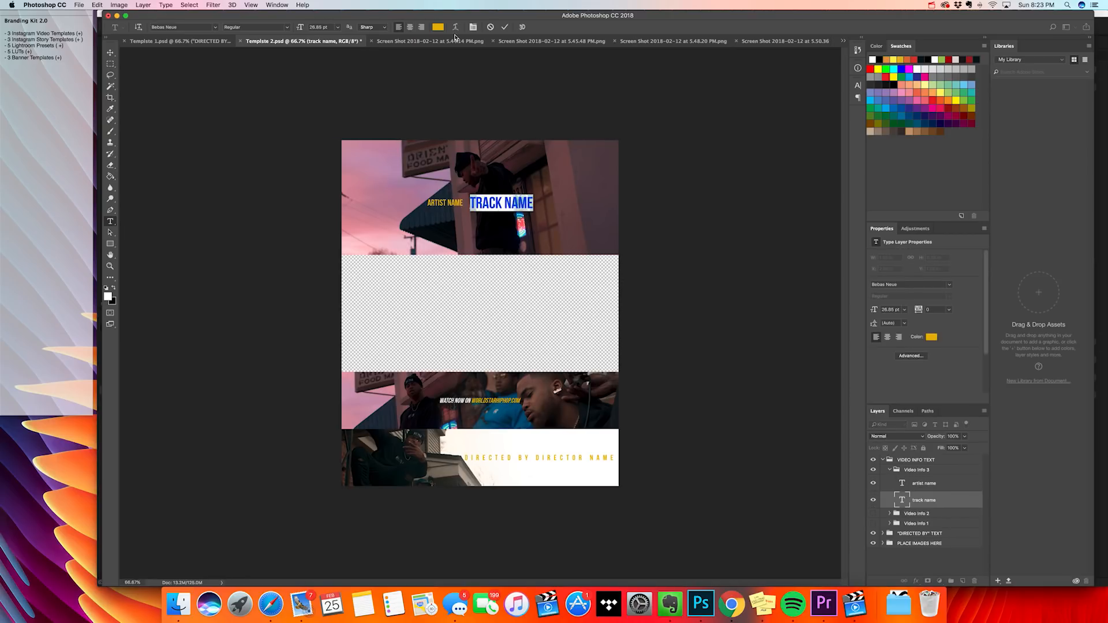
left_click(437, 27)
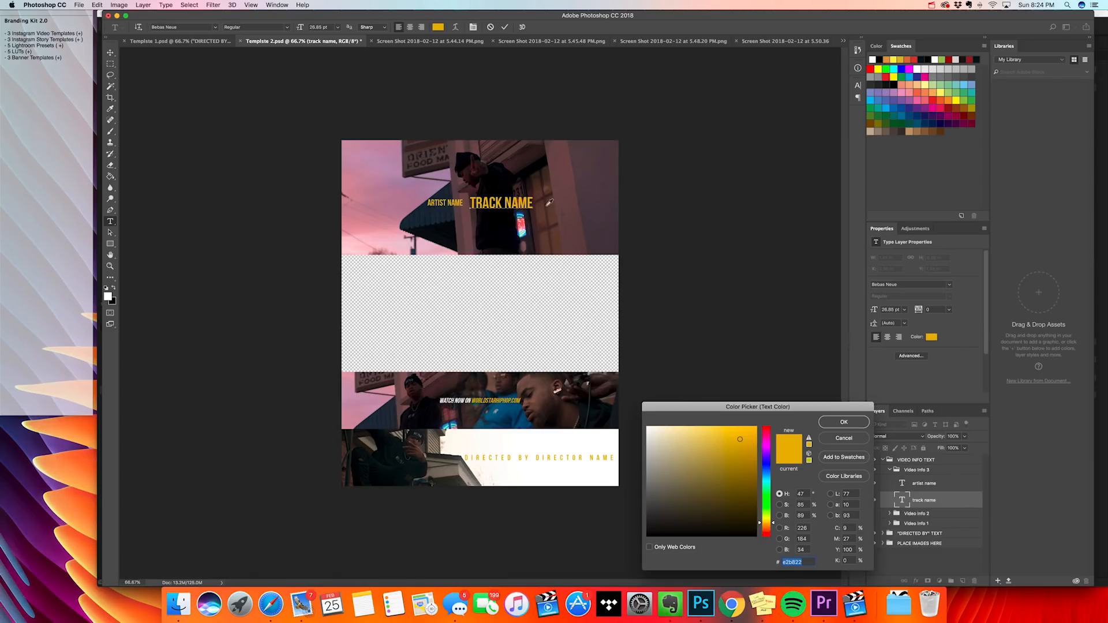
left_click(689, 469)
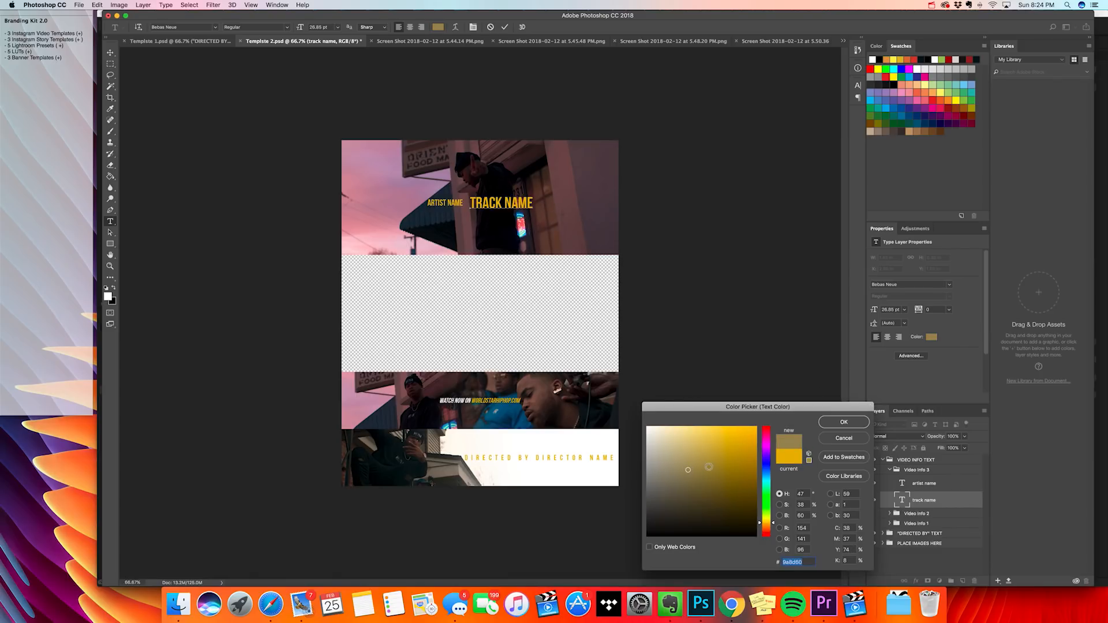
left_click(729, 493)
mouse_move(734, 456)
left_mouse_down()
mouse_move(722, 432)
mouse_move(690, 431)
left_mouse_up()
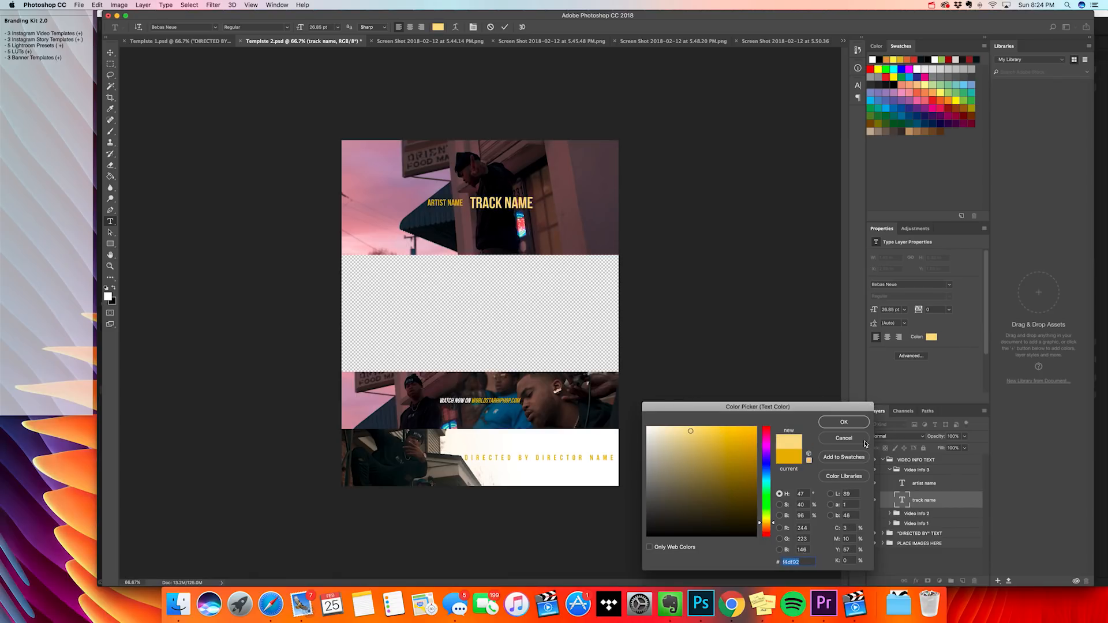
left_click(857, 440)
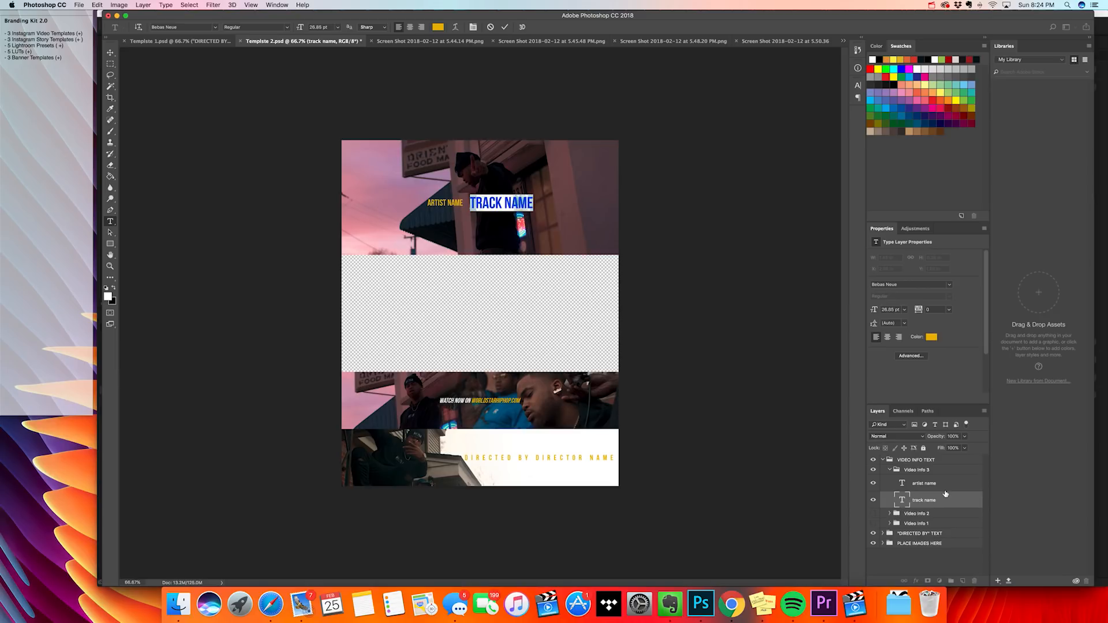
key("Escape")
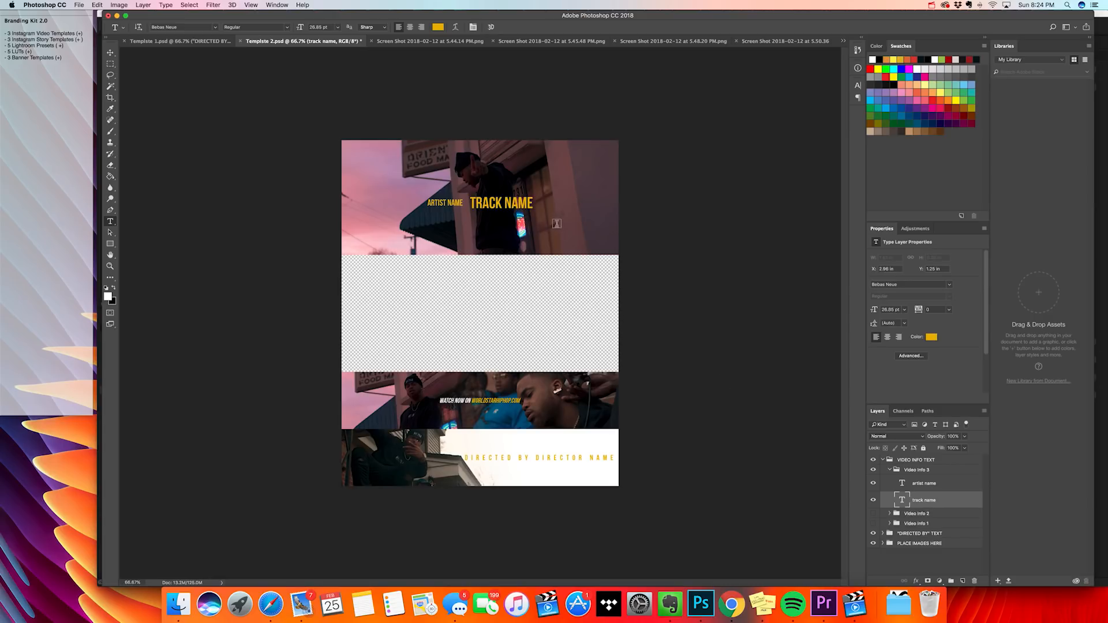
Save the template to the Desktop as a PNG named tutorialtemplate2, using the large file size option
left_click(79, 5)
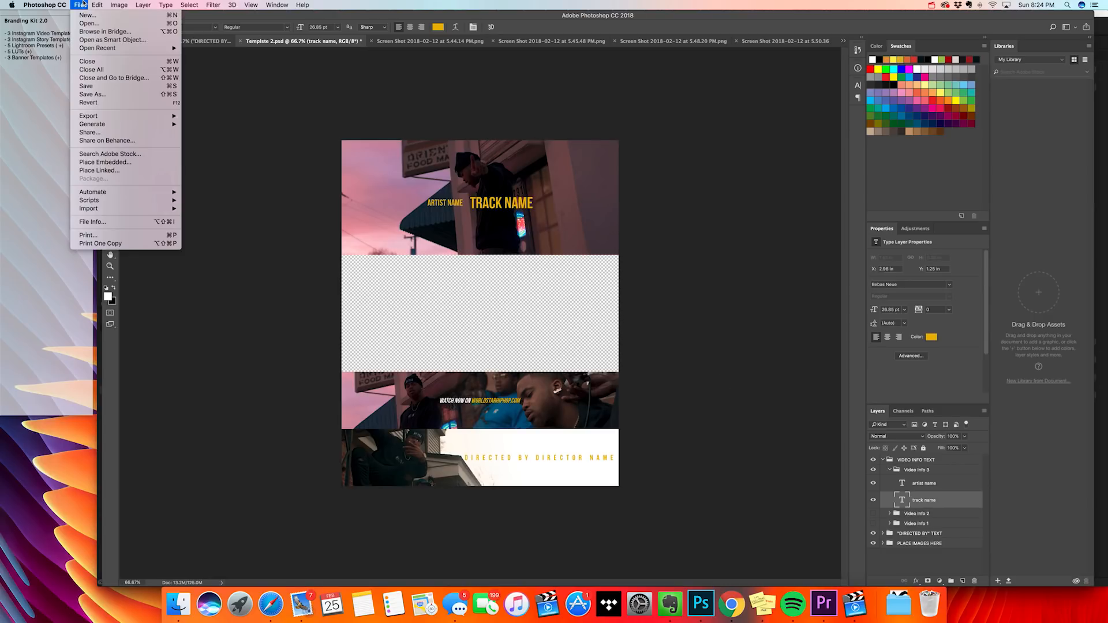
left_click(106, 94)
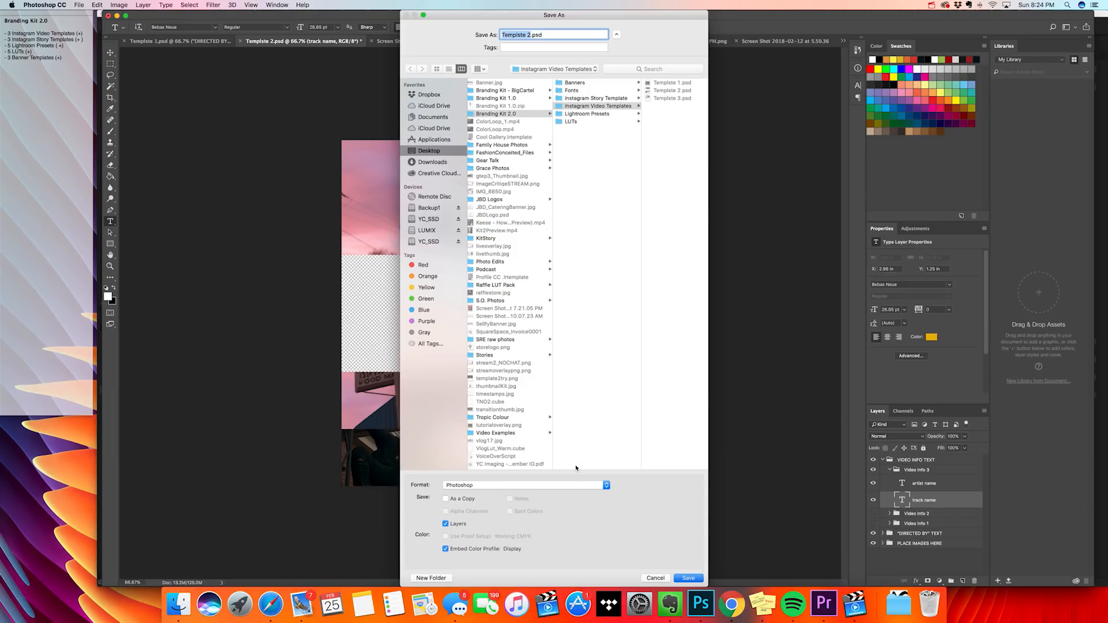
type("tutorialtemplate")
left_click(429, 151)
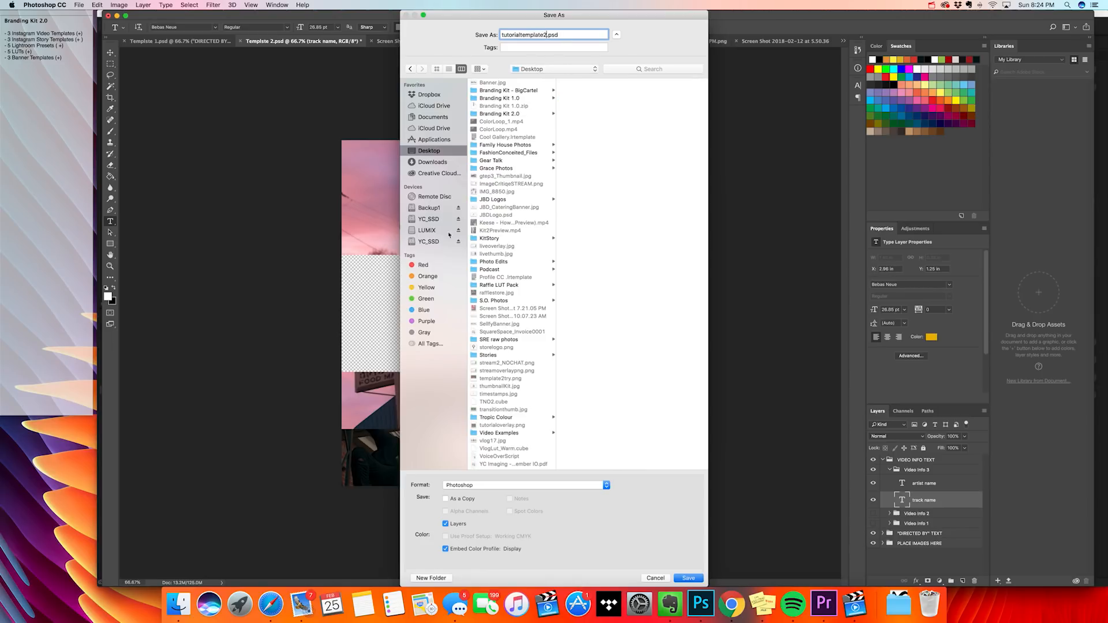
left_click(570, 485)
left_click(570, 485)
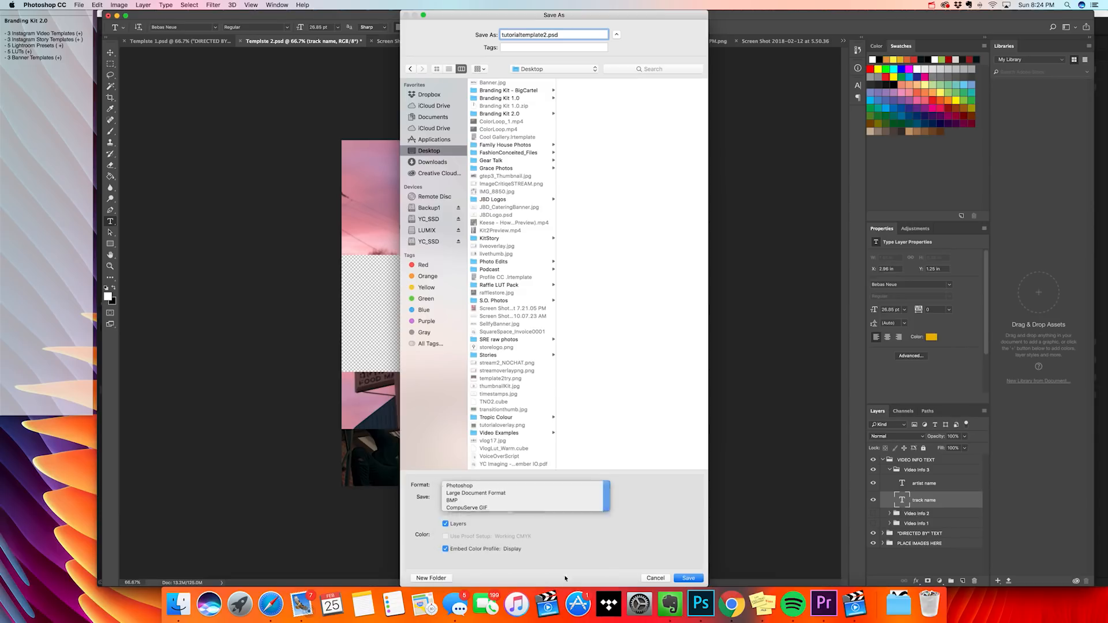
left_click(551, 485)
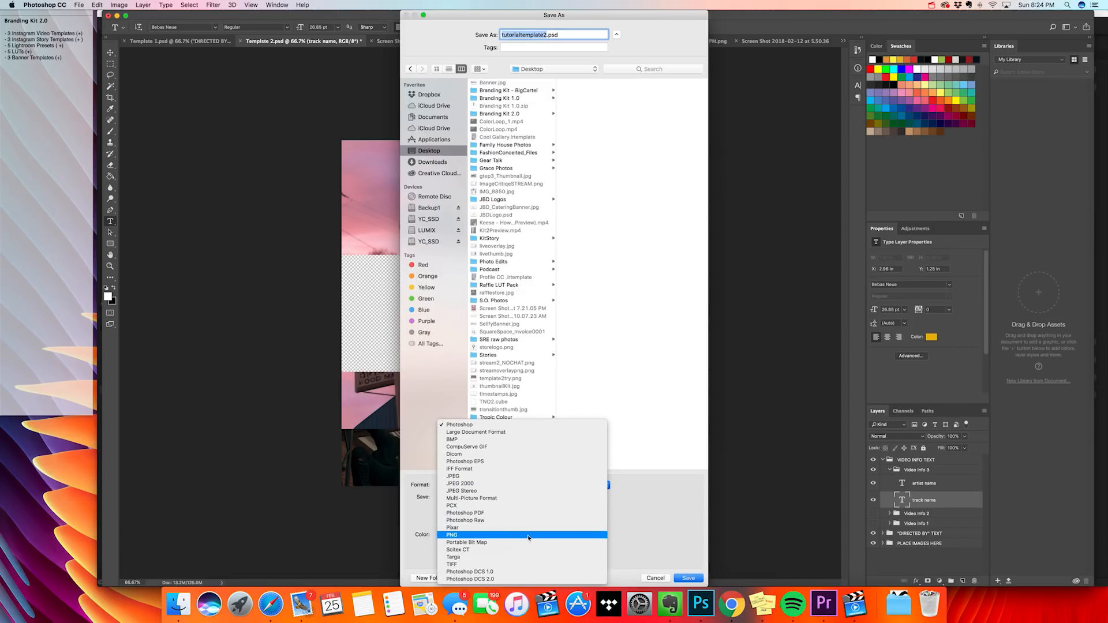
left_click(538, 534)
left_click(688, 578)
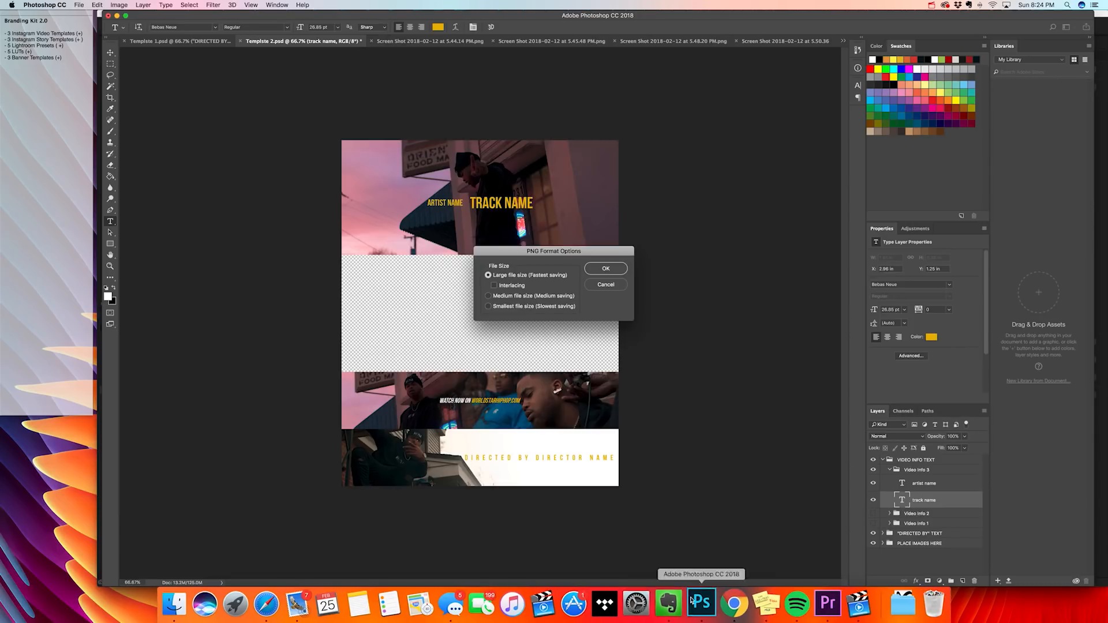
left_click(615, 272)
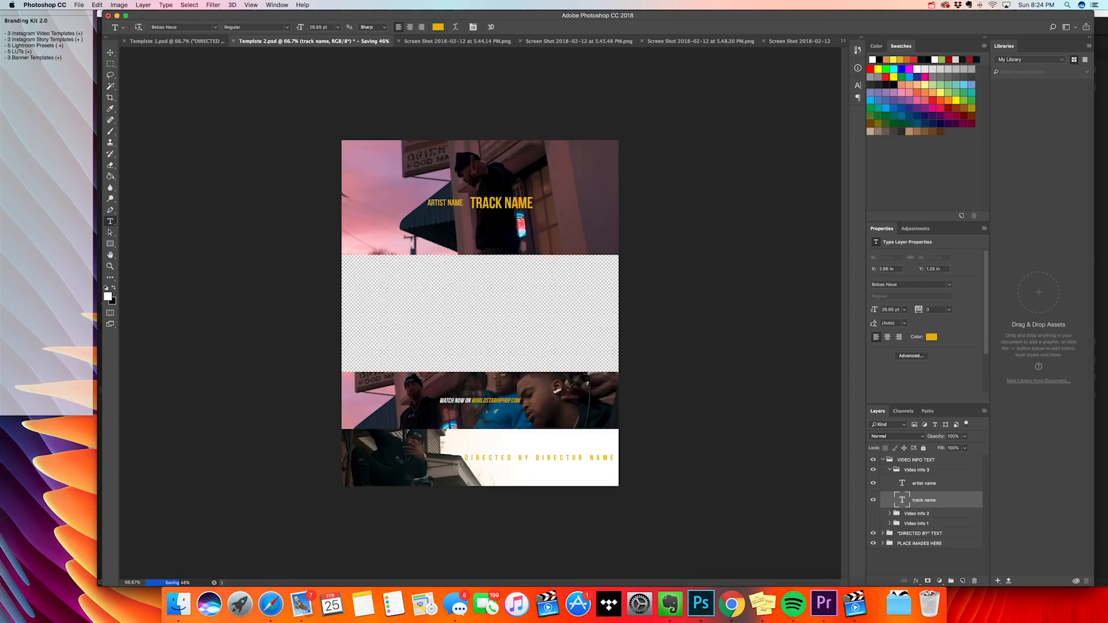
Switch to Premiere Pro and import tutorialtemplate2.png from the Desktop into the project
left_click(823, 604)
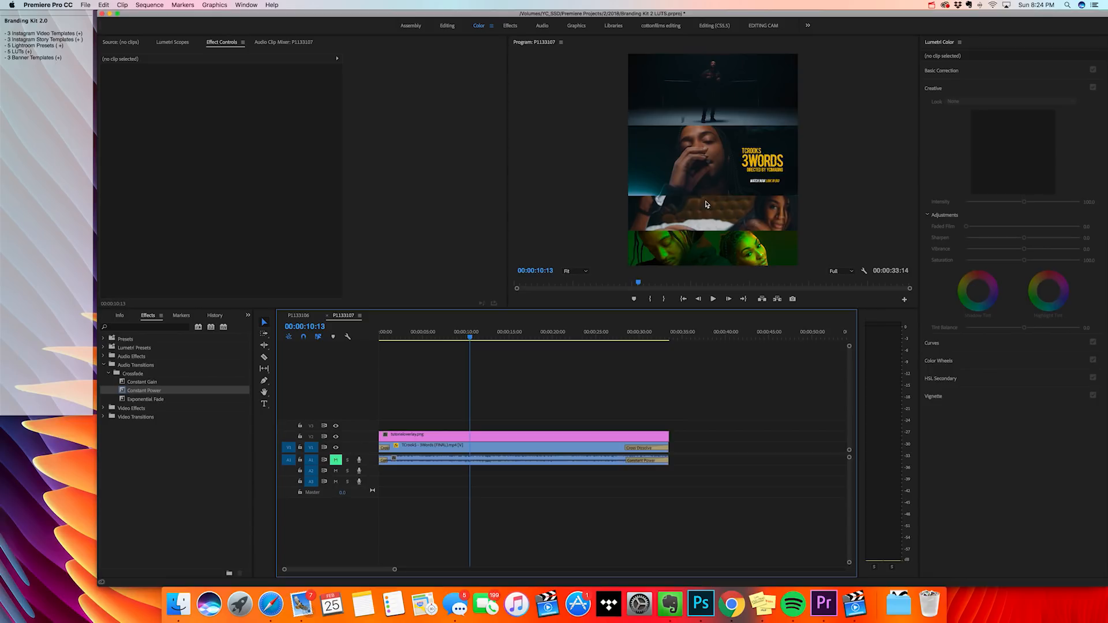
scroll(178, 321, "up", 4)
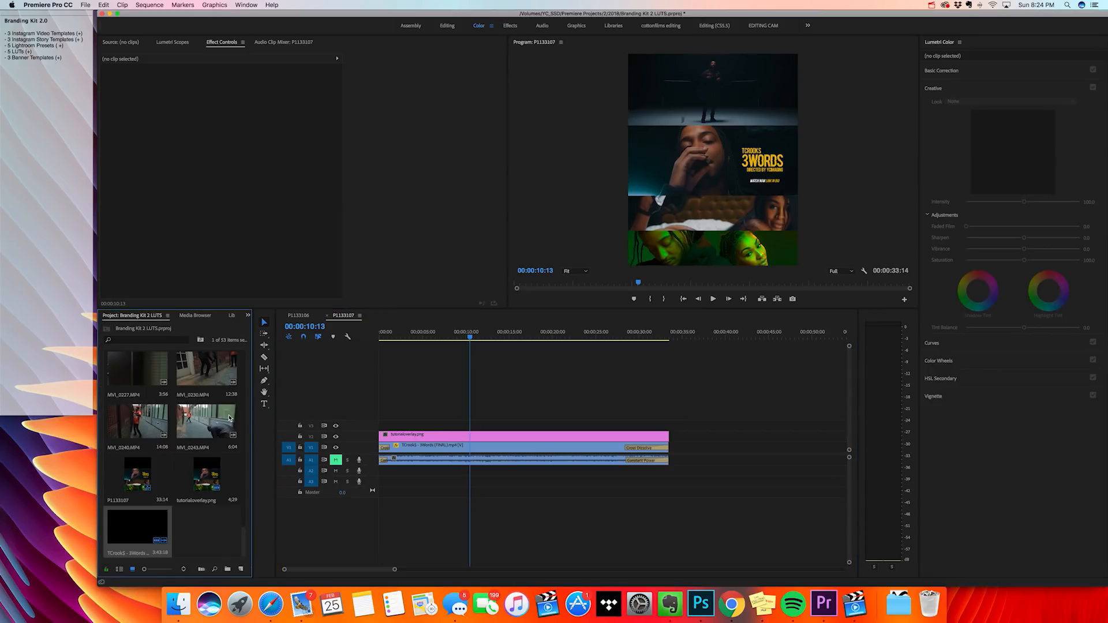
double_click(212, 543)
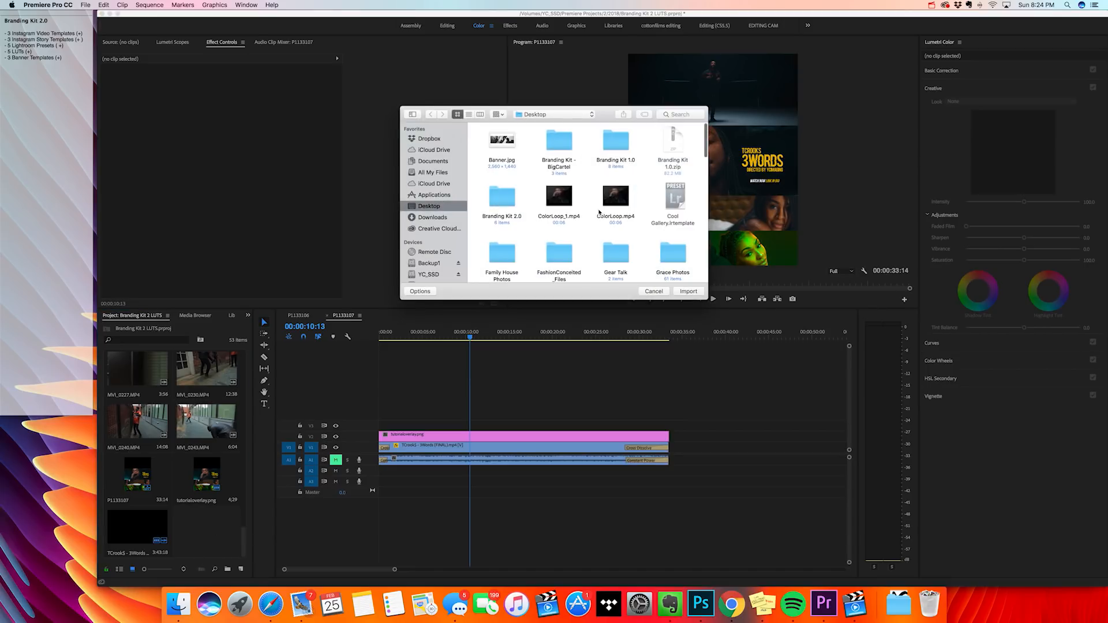
scroll(599, 213, "down", 15)
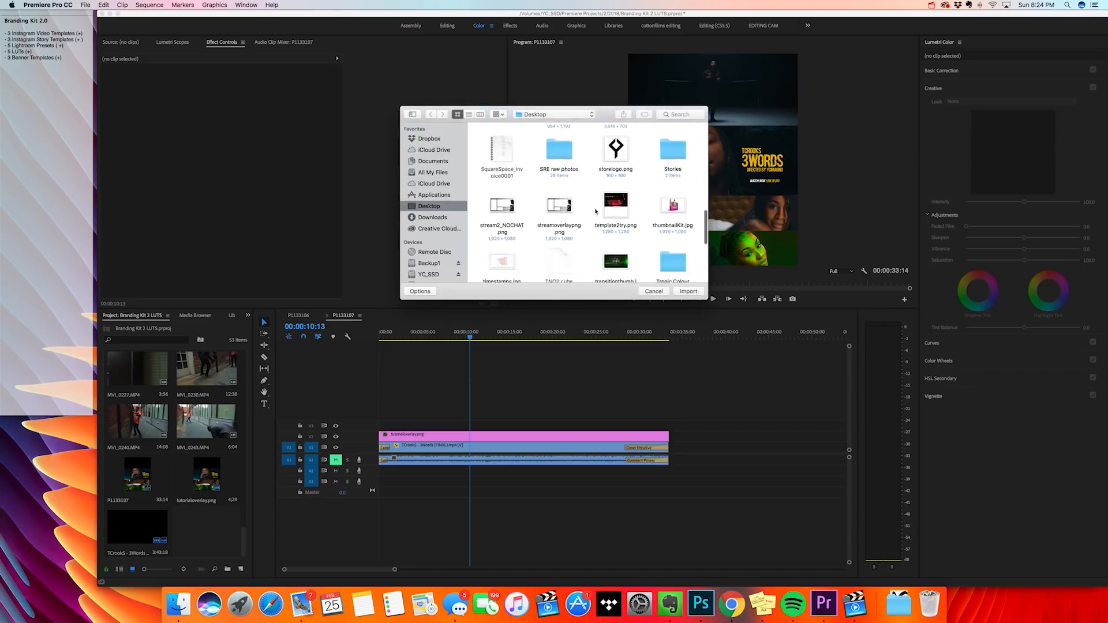
scroll(595, 212, "down", 5)
left_click(502, 212)
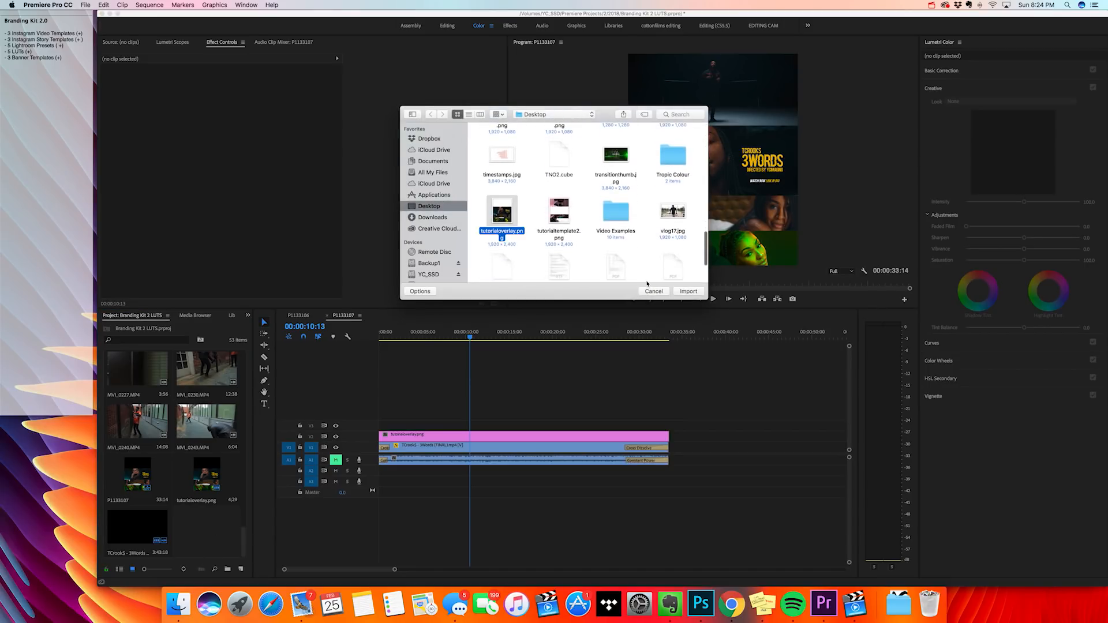
left_click(688, 291)
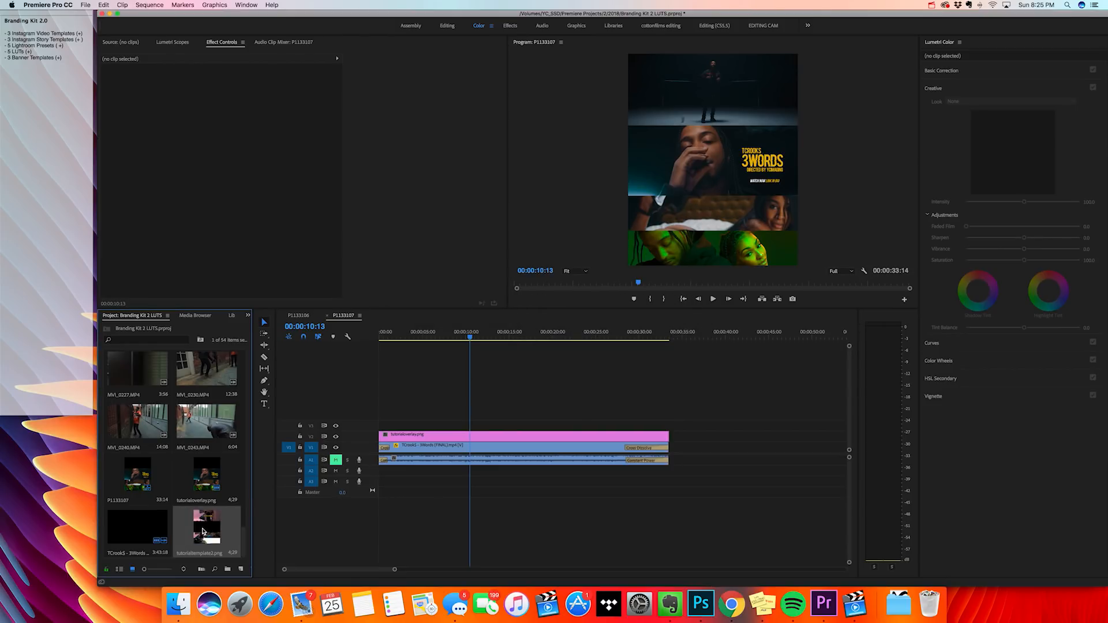
Replace the tutorialoverlay.png clip above the video in the P1133107 sequence with tutorialtemplate2.png over the same duration
left_click_drag(203, 532, 668, 431)
left_click(455, 437)
key("Delete")
left_click(548, 411)
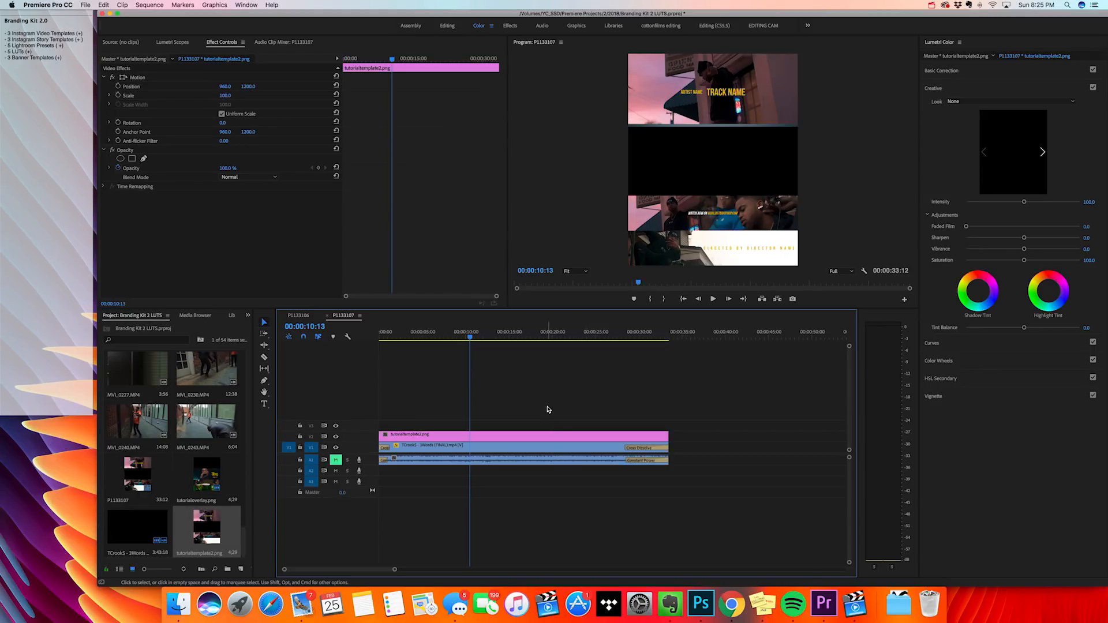
Set the 3Words video clip's vertical position to 1199 so it fills the template's opening, and play the sequence
left_click(540, 443)
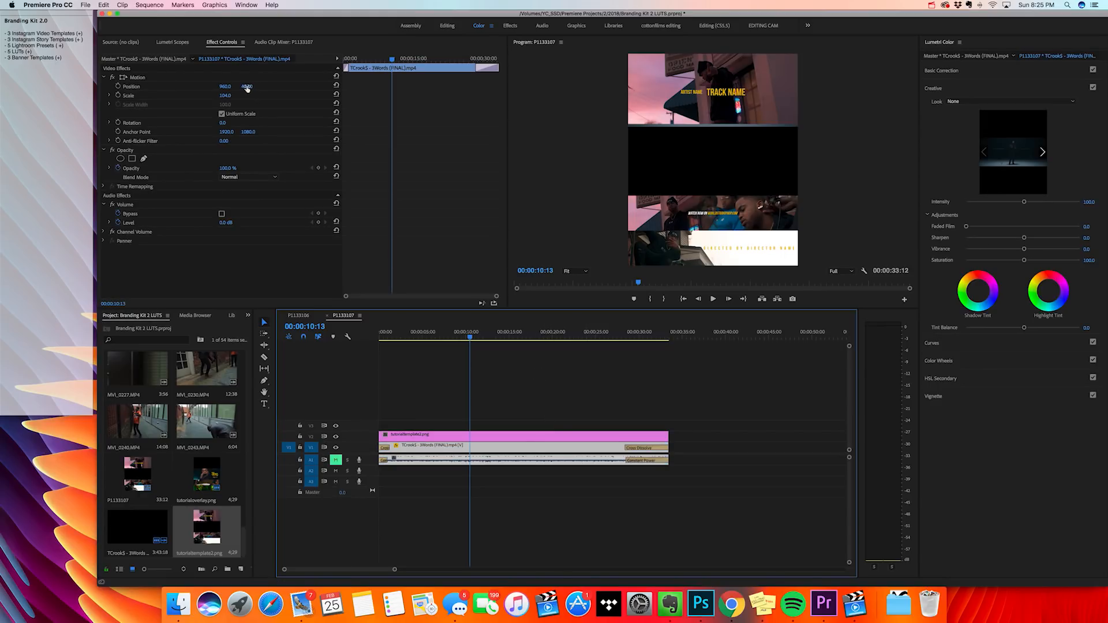
left_click_drag(247, 87, 526, 88)
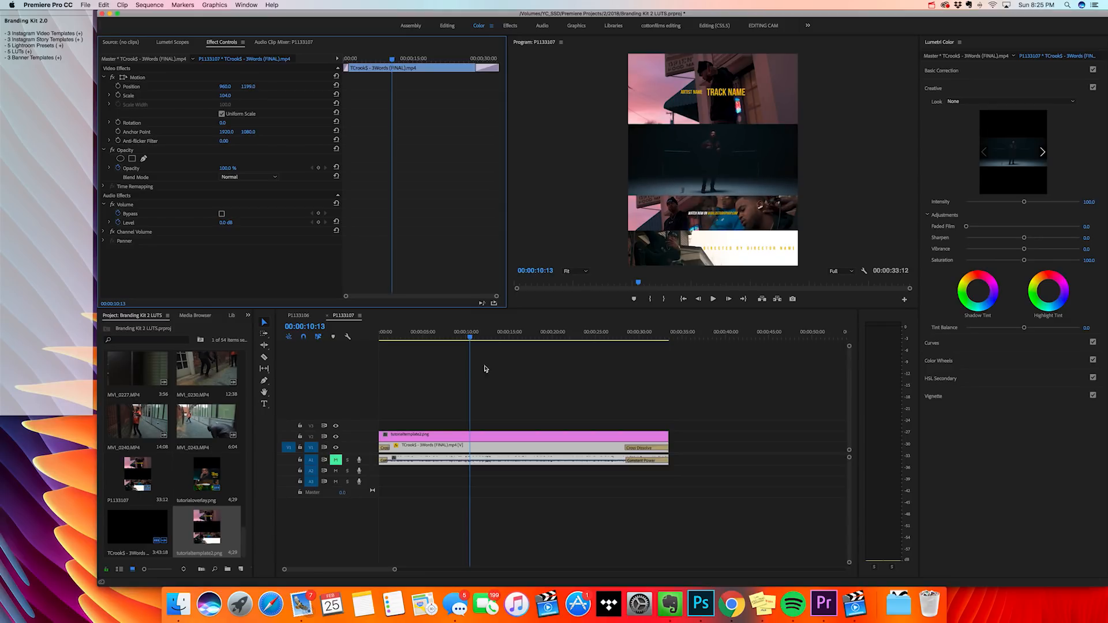
left_click(527, 386)
key("space")
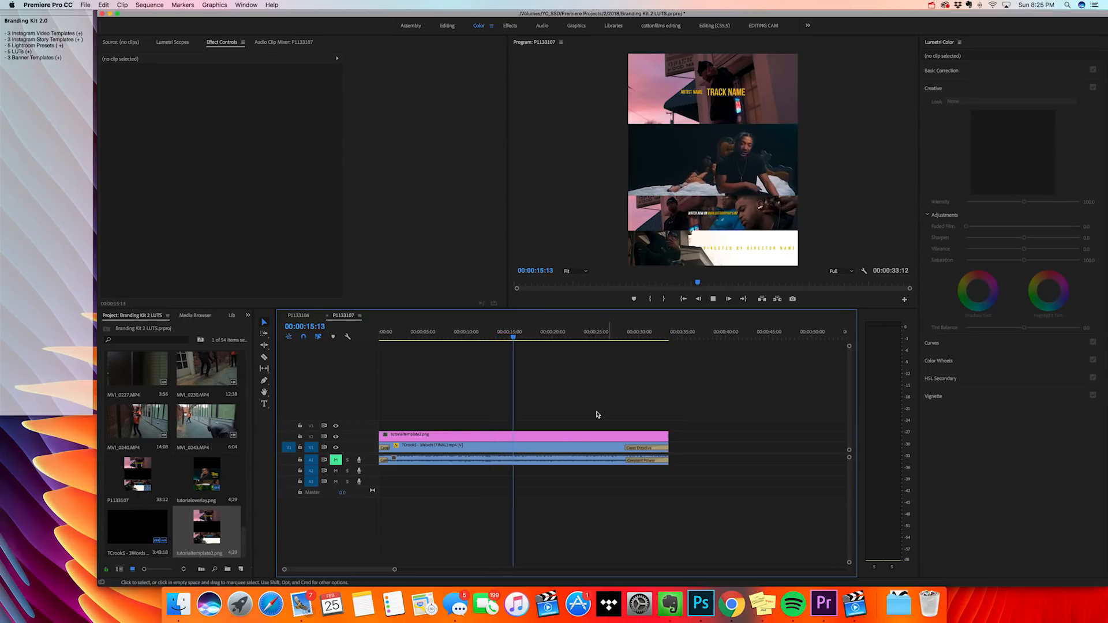
Delete the 3Words clip from the sequence and import the Redhead - They Never video from Backup1's Music Video Finals folder
left_click(600, 447)
key("Delete")
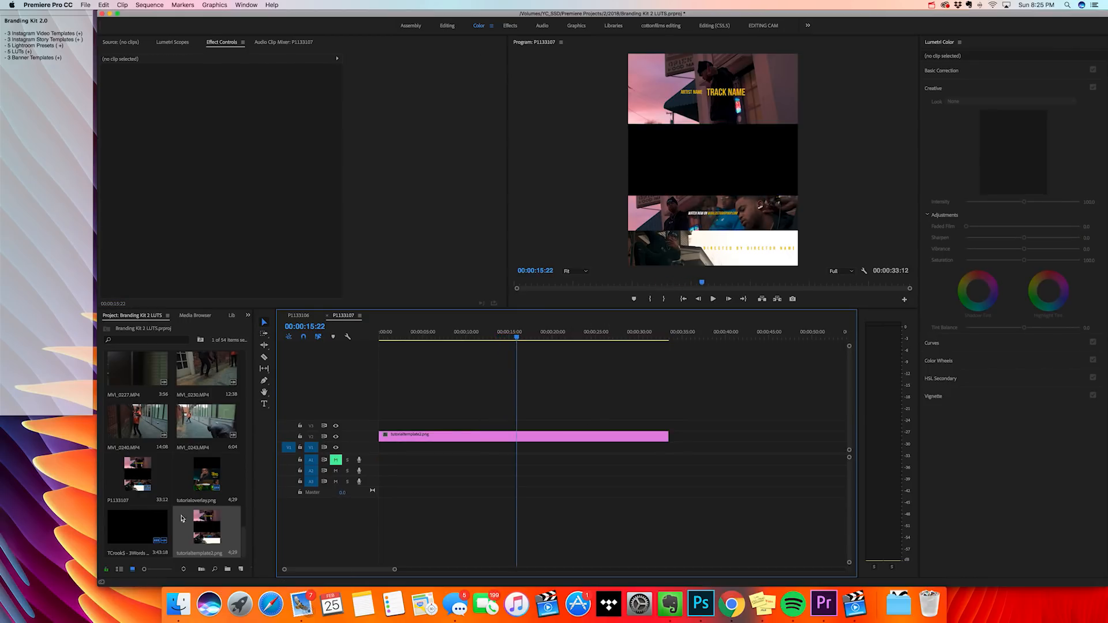
double_click(175, 522)
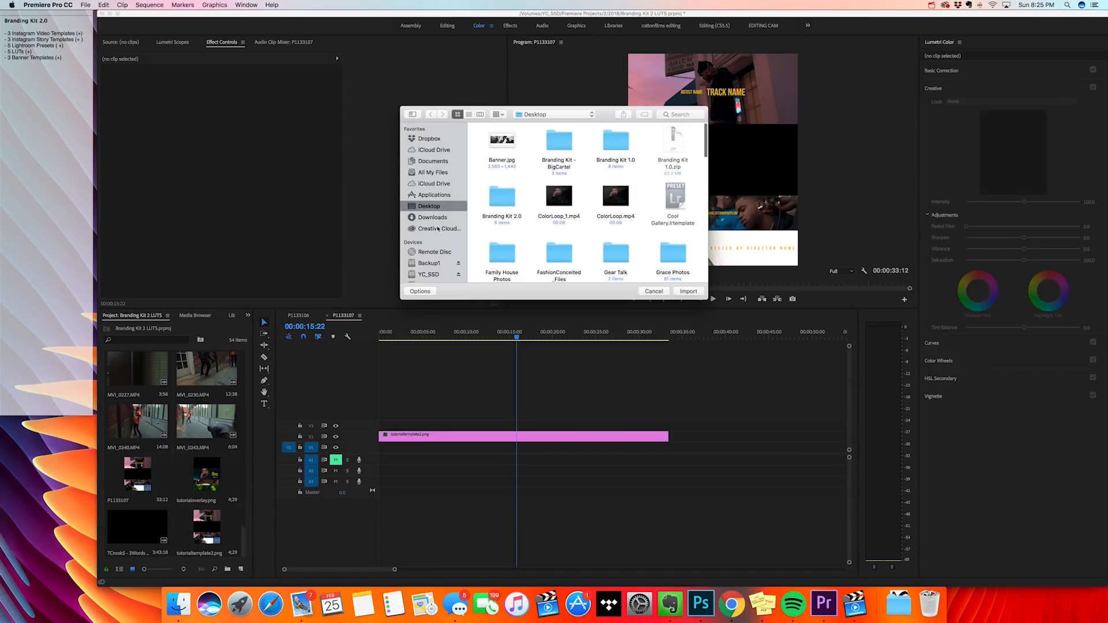
left_click(428, 263)
scroll(624, 222, "down", 2)
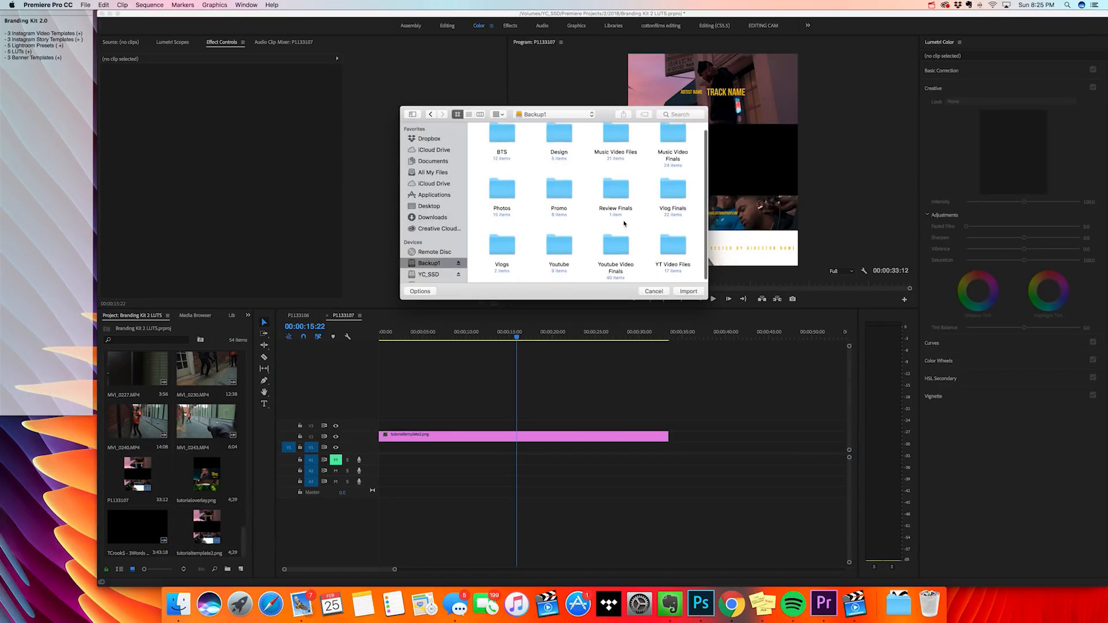
double_click(674, 138)
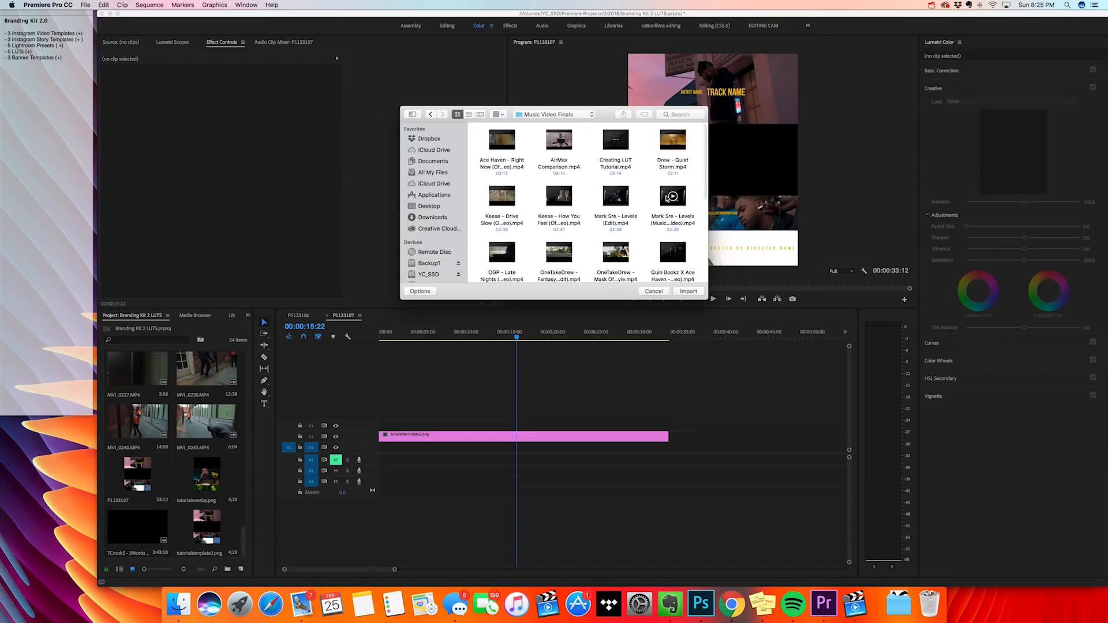
scroll(612, 254, "down", 5)
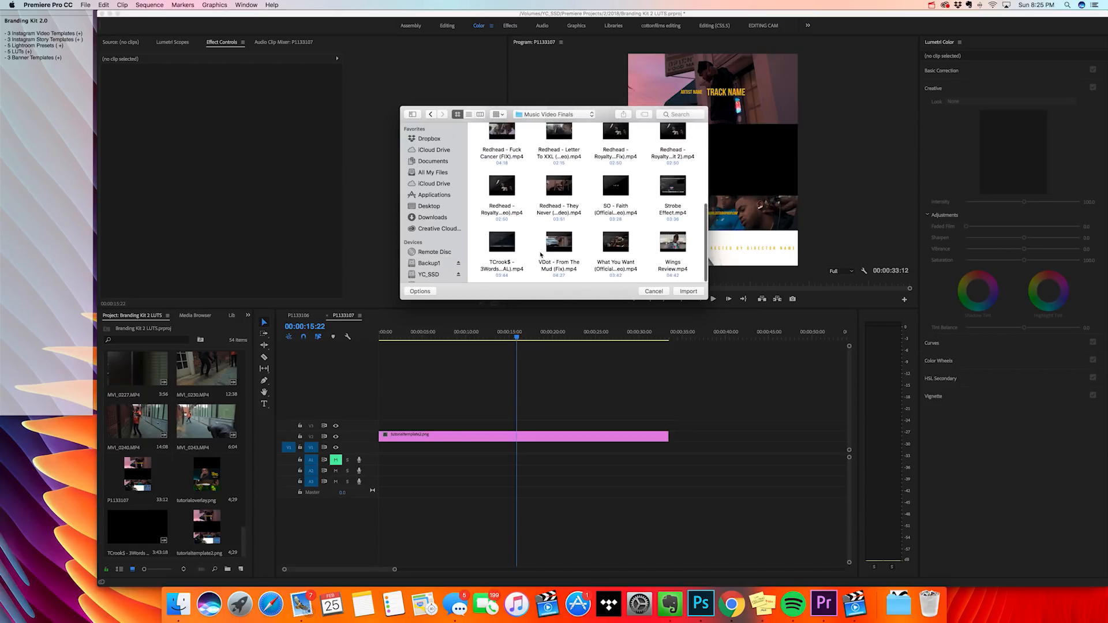
left_click(571, 194)
left_click(688, 291)
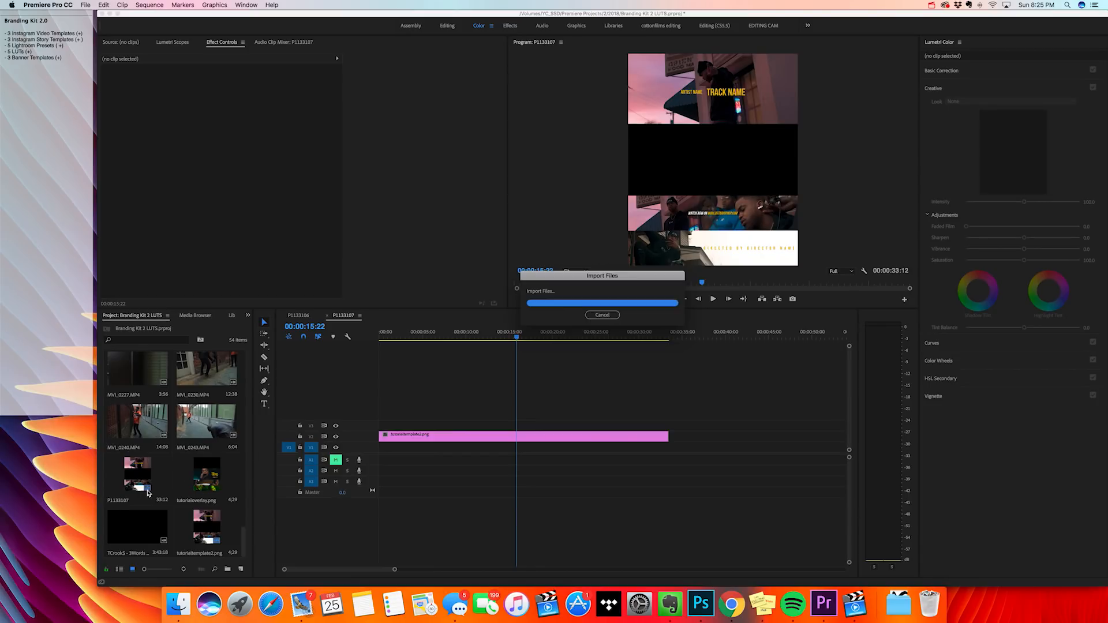
Place the Redhead - They Never video beneath the tutorialtemplate2.png overlay at the sequence start and fit it to the frame size
left_click_drag(138, 526, 374, 460)
right_click(550, 449)
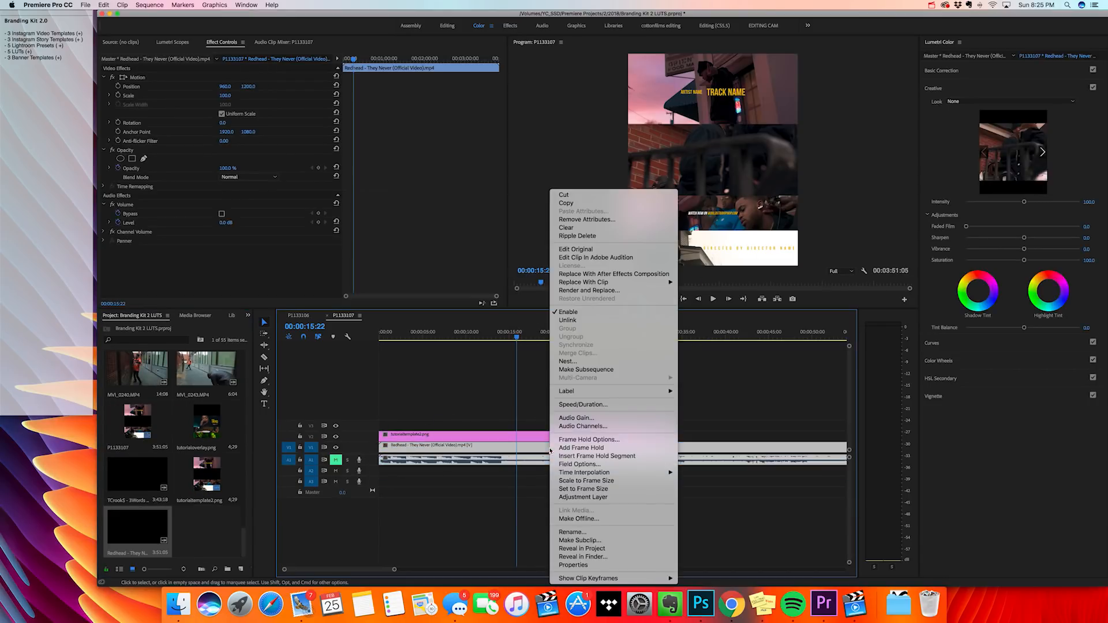
left_click(585, 490)
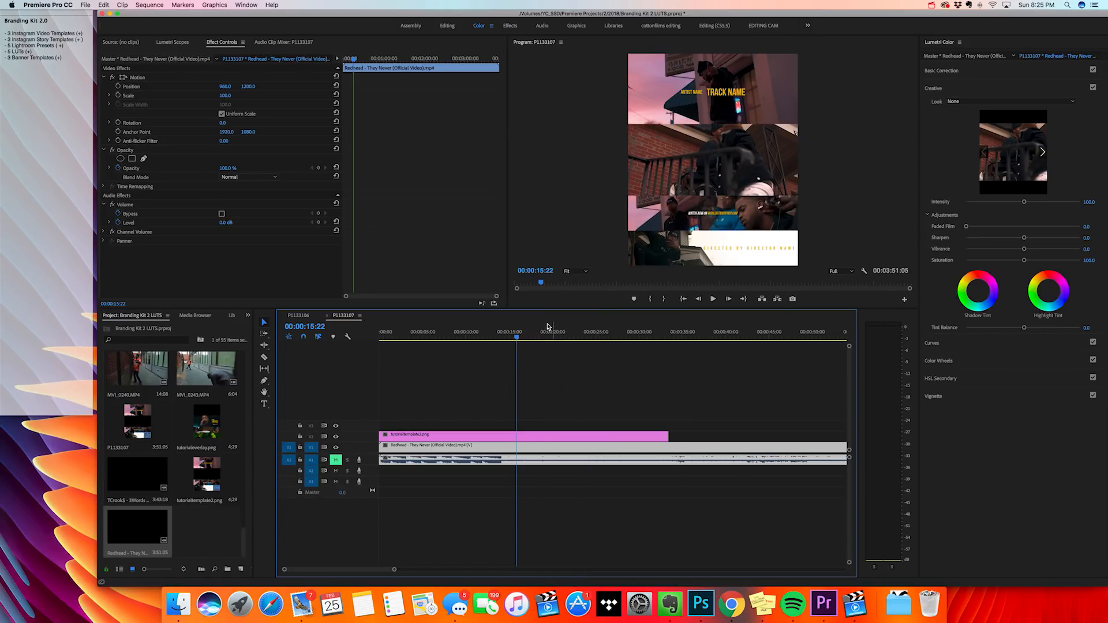
Cut the first 24:22 off the Redhead clip and trim its end to a 33:00 duration, just before the overlay ends
left_click_drag(529, 326, 594, 333)
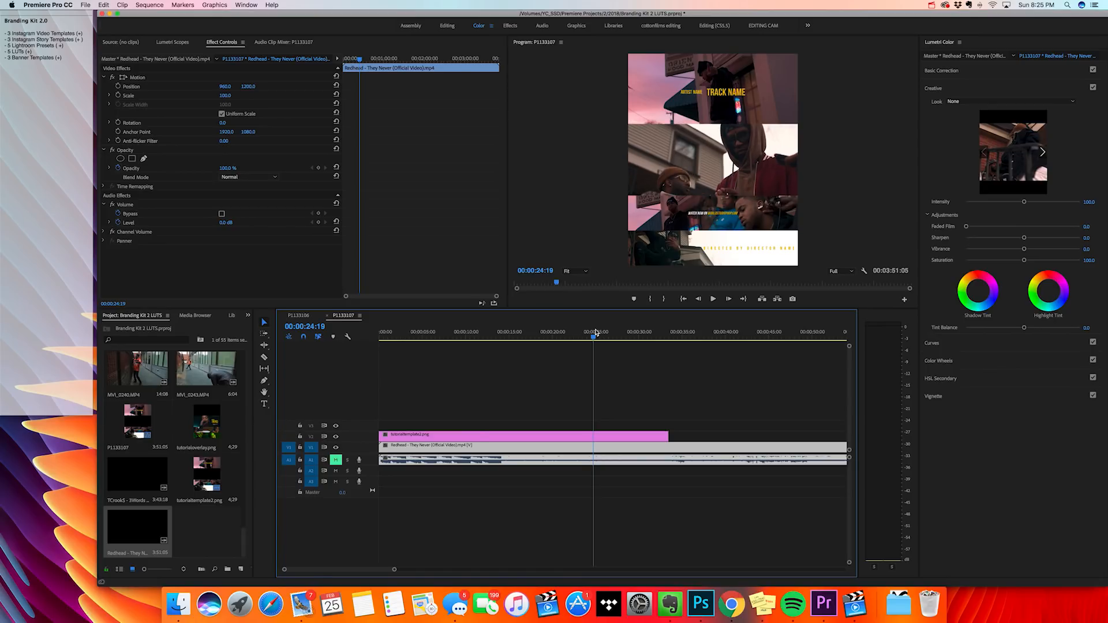
mouse_move(382, 446)
left_mouse_down()
mouse_move(594, 447)
mouse_move(364, 452)
left_mouse_up()
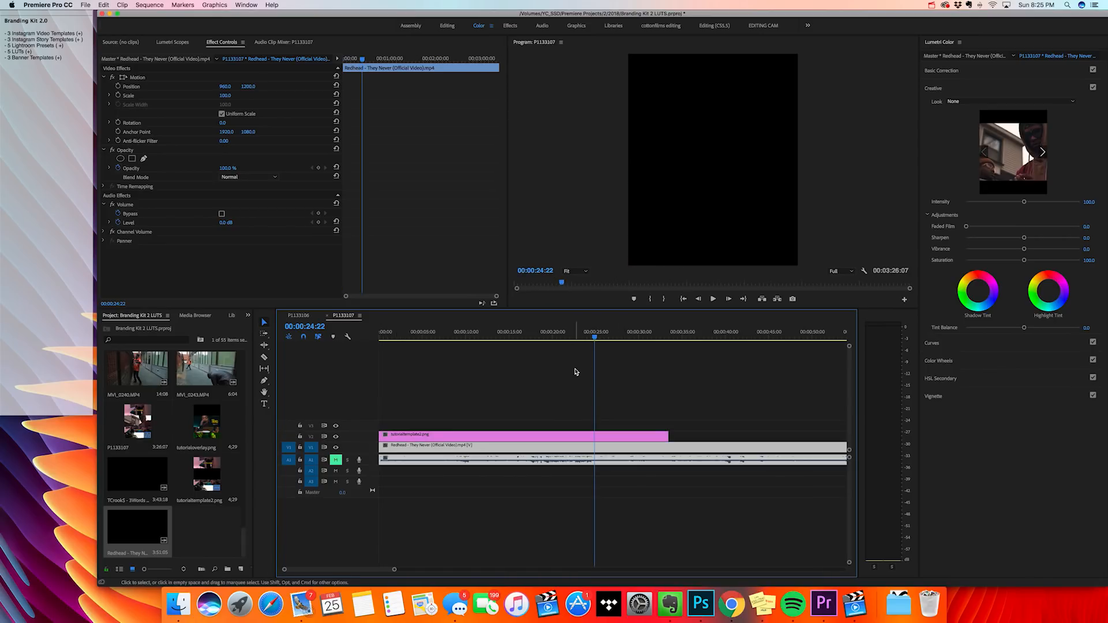
key("c")
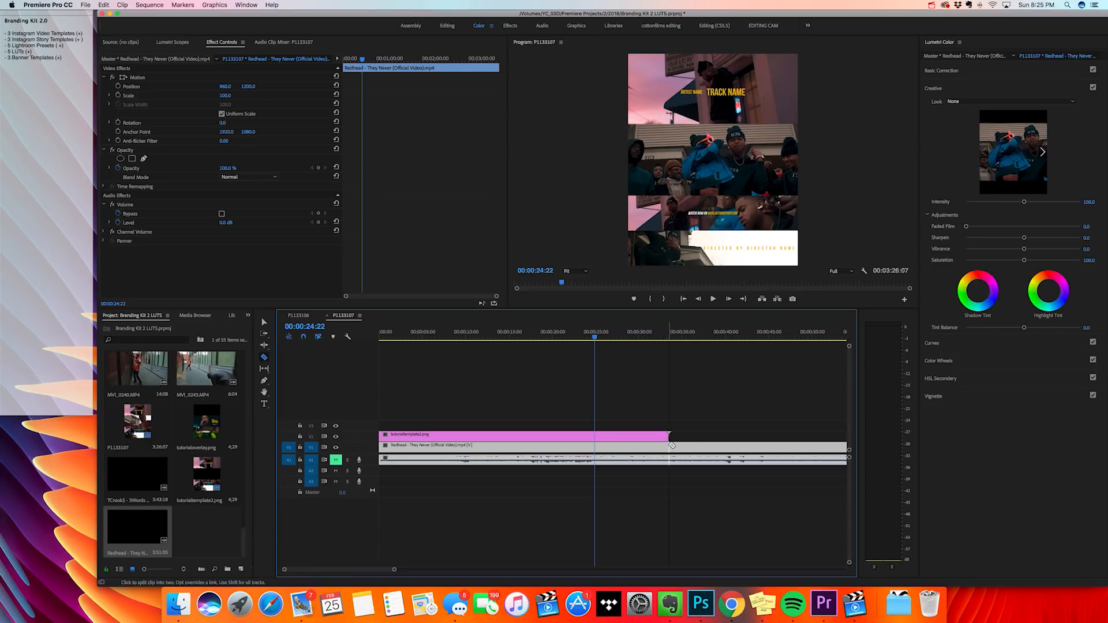
left_click(670, 445)
key("v")
left_click(716, 449)
key("Delete")
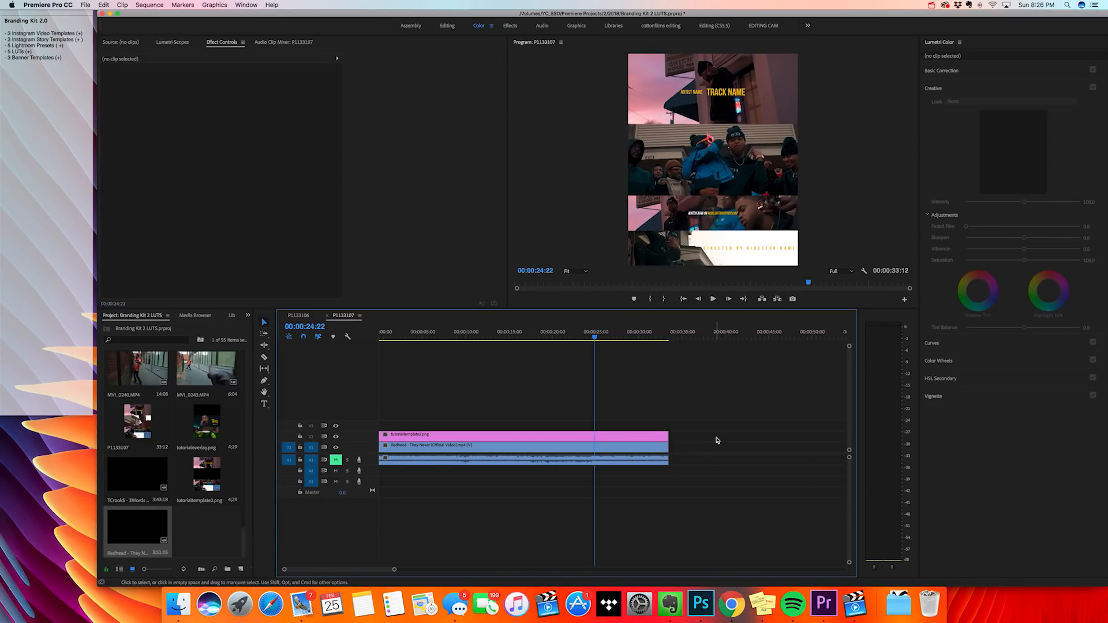
key("Down")
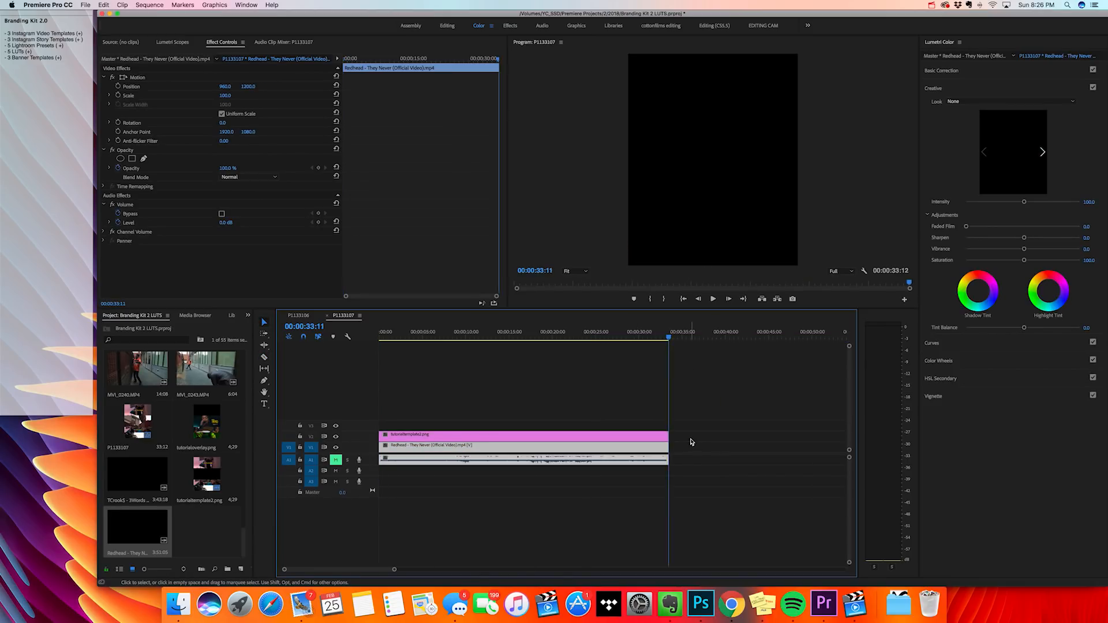
left_click_drag(668, 446, 663, 446)
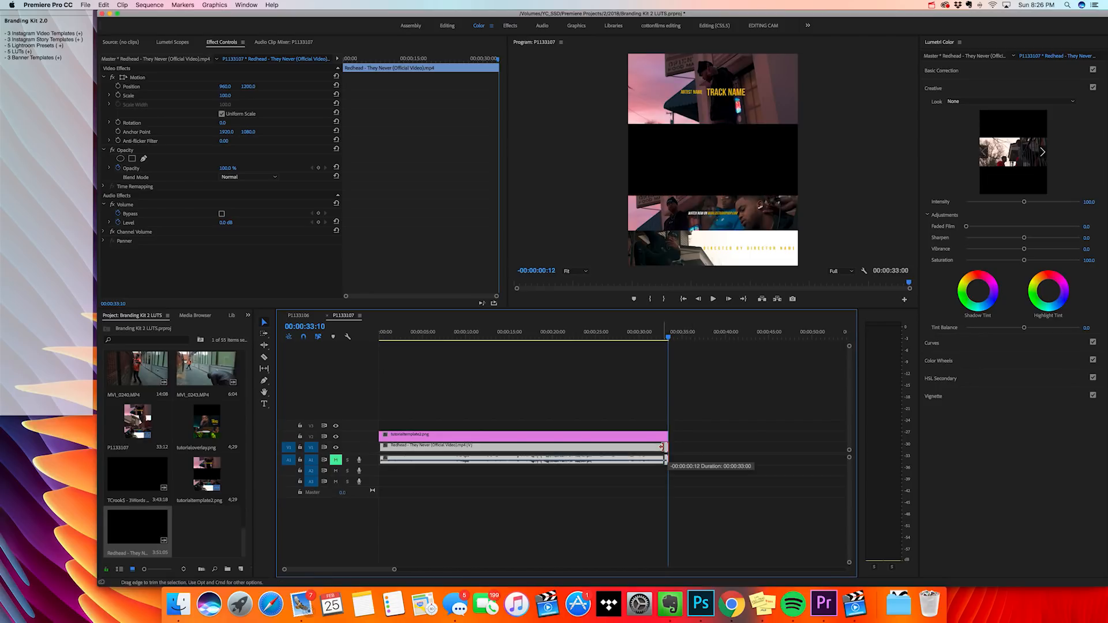
Add Cross Dissolve video transitions at the start and end of the Redhead clip
left_click(199, 315)
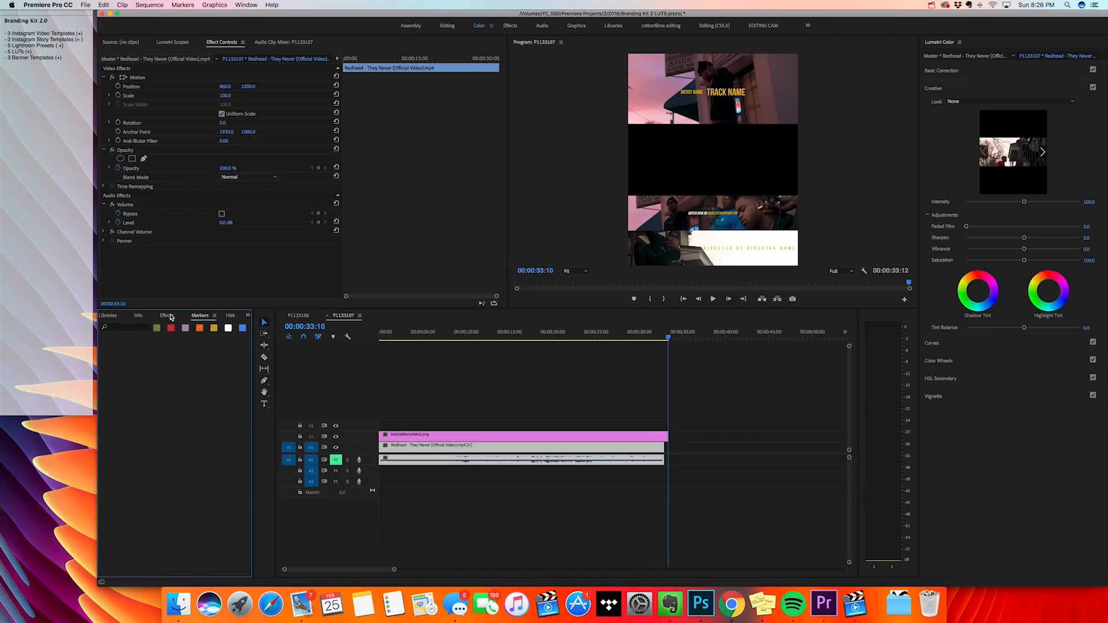
left_click(167, 315)
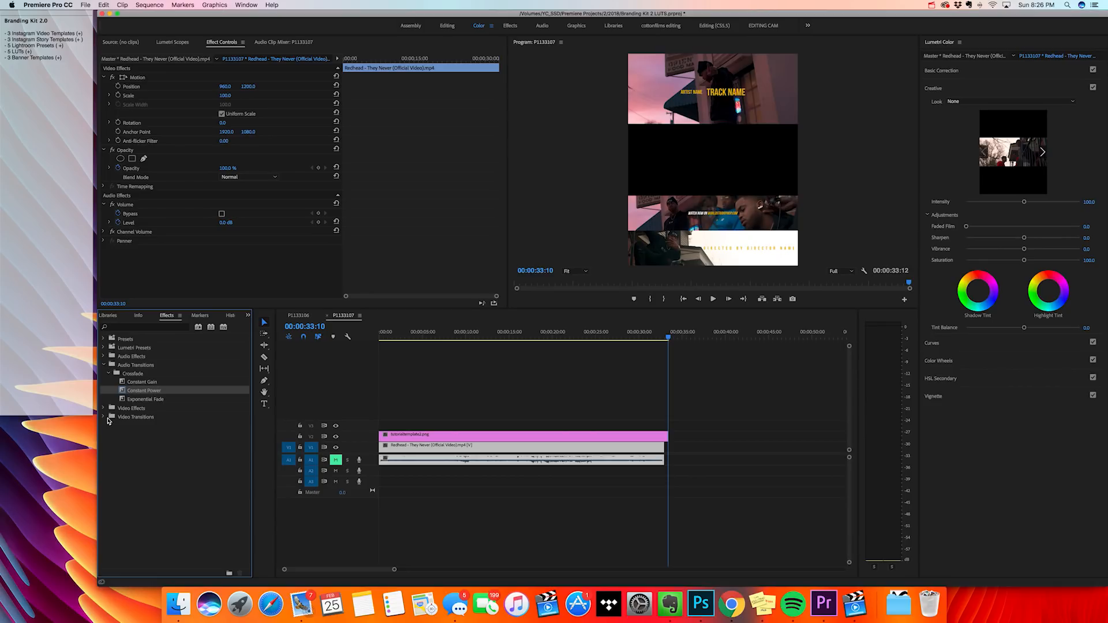
left_click(104, 416)
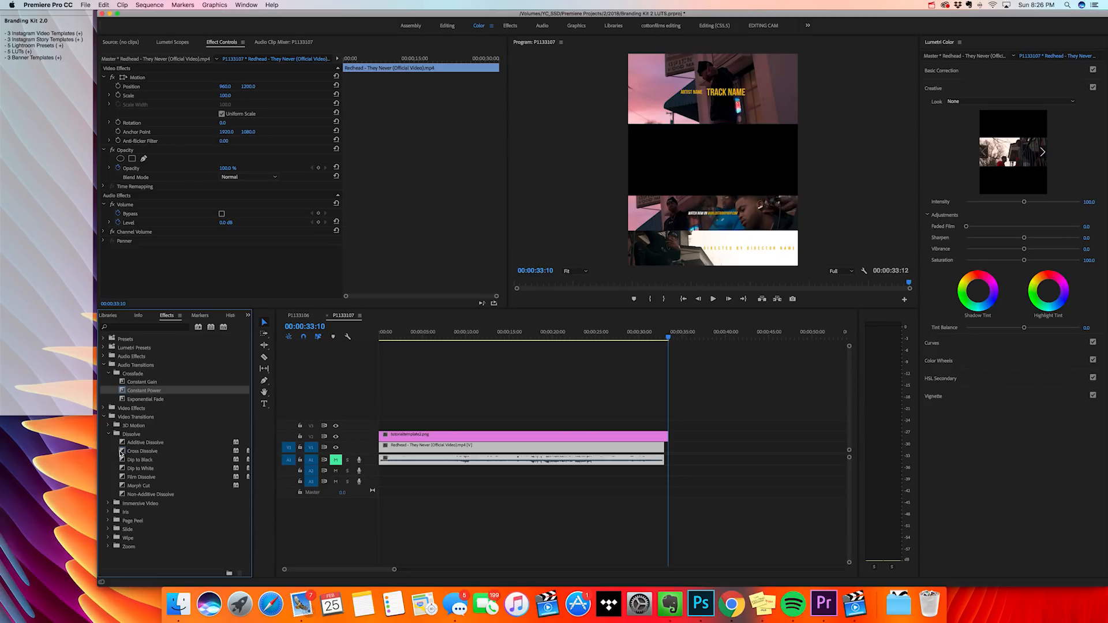
left_click_drag(121, 454, 383, 447)
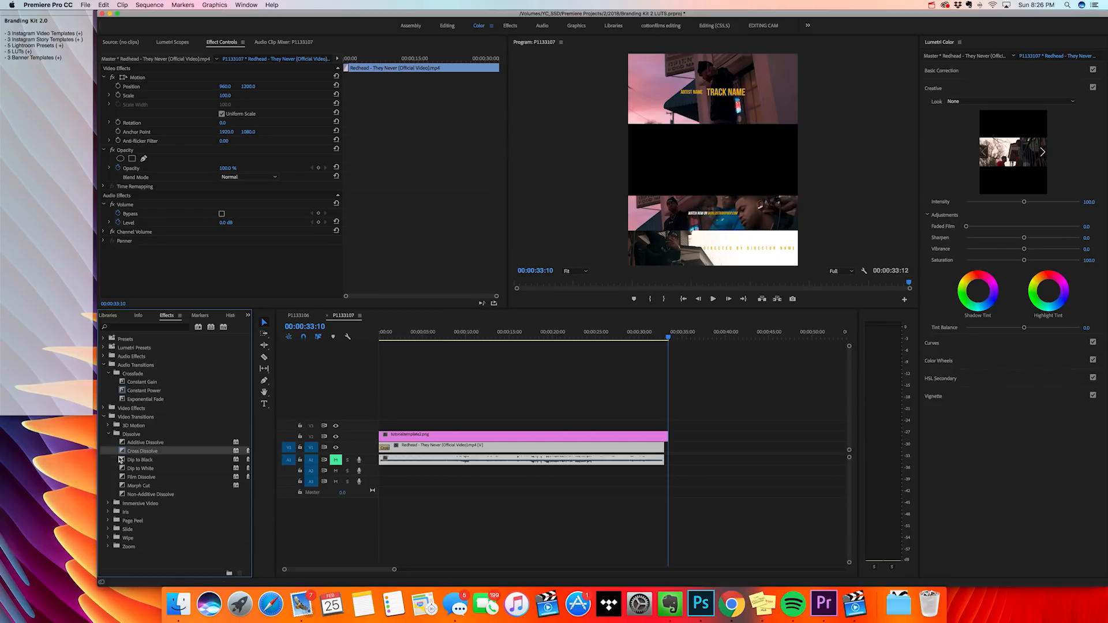
left_click_drag(122, 450, 665, 453)
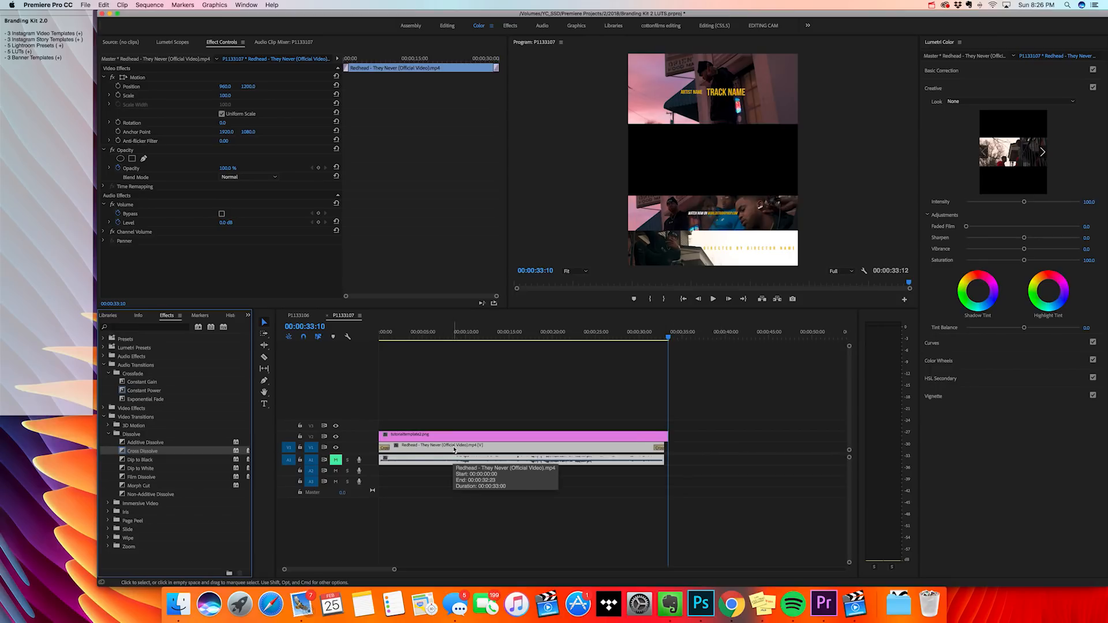
Add Constant Power transitions to both ends of the clip's audio and lengthen the closing audio and video transitions to about 2:11
left_click_drag(121, 395, 383, 460)
left_click_drag(122, 391, 665, 463)
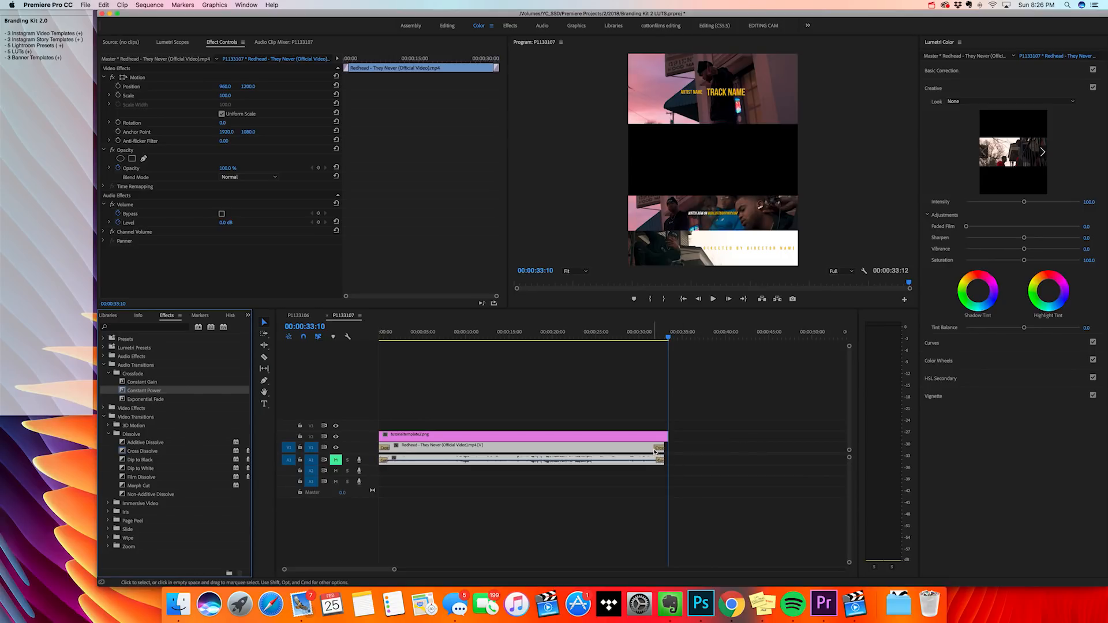
mouse_move(658, 447)
left_mouse_down()
mouse_move(659, 460)
mouse_move(645, 461)
left_mouse_up()
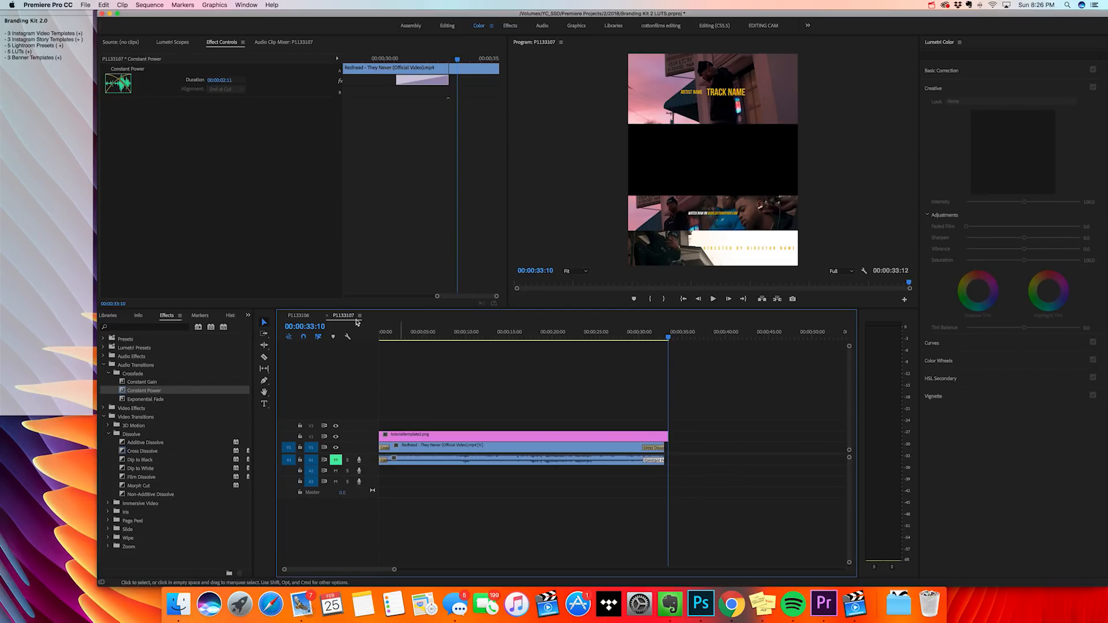
Play the P1133107 sequence from the beginning to review the clip with its overlay and transitions
key("Home")
key("space")
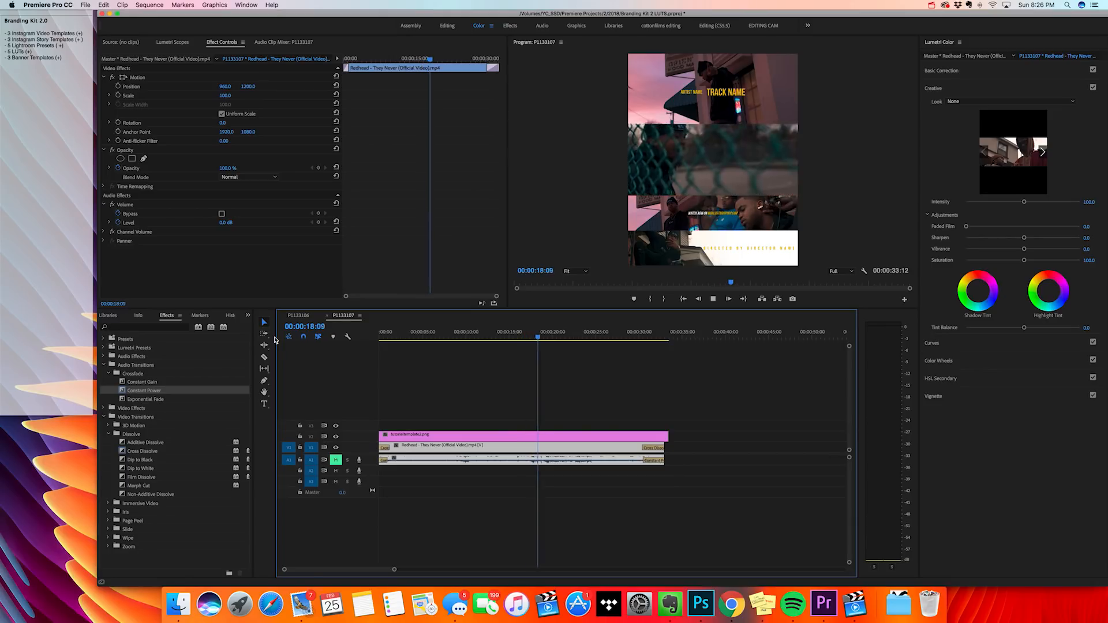
key("space")
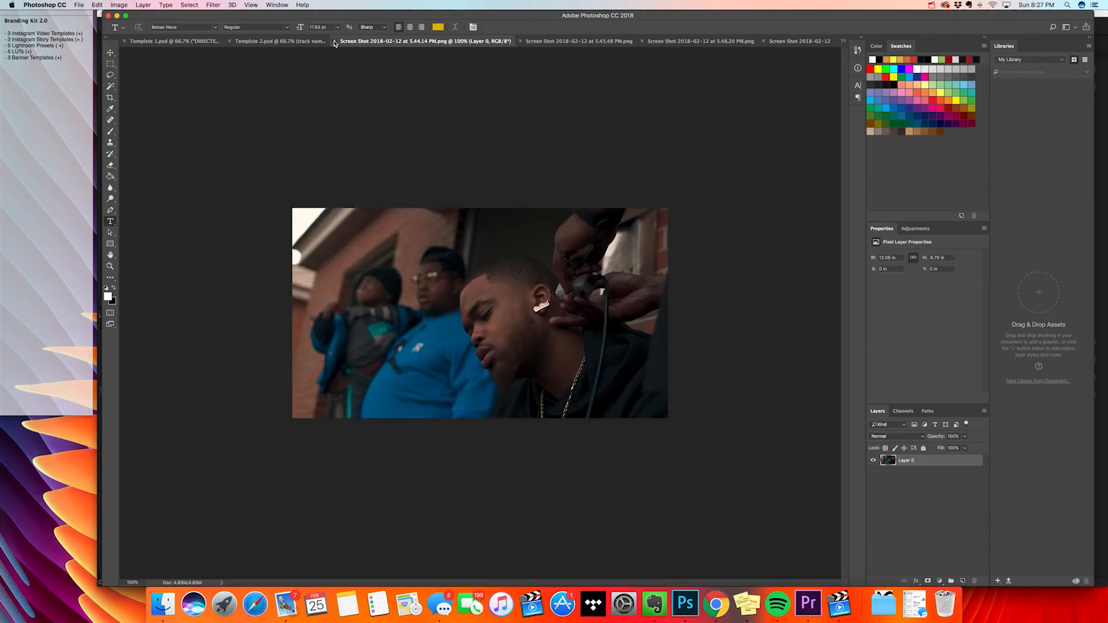
Switch to Photoshop and close the screenshot image documents and Template 2.psd, leaving Template 1.psd open
left_click(323, 41)
left_click(400, 44)
left_click(386, 41)
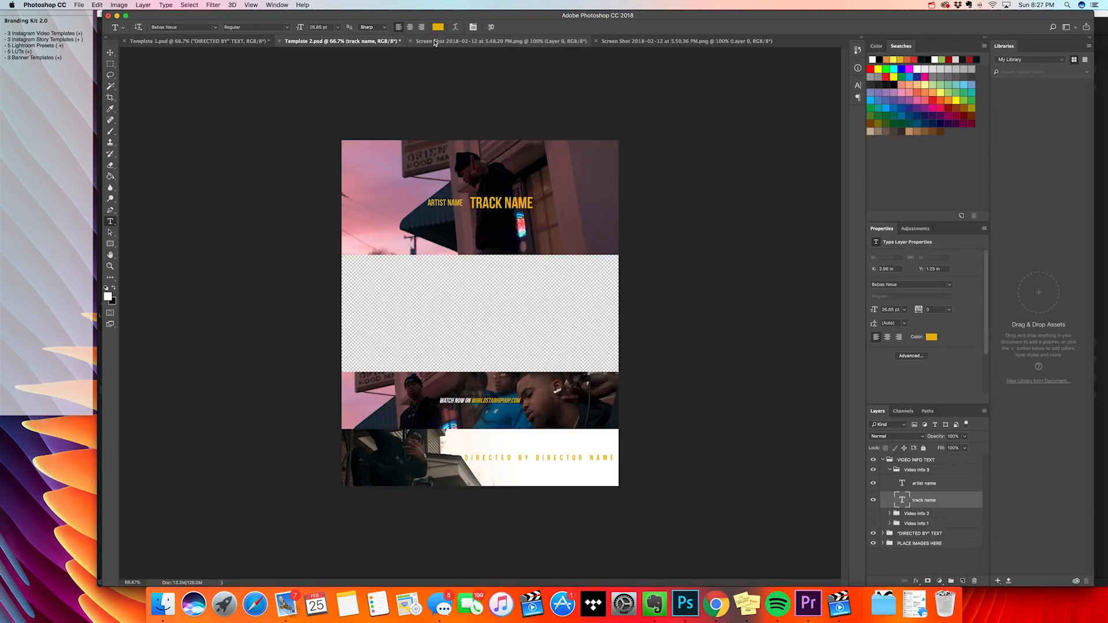
left_click(413, 45)
key("super+w")
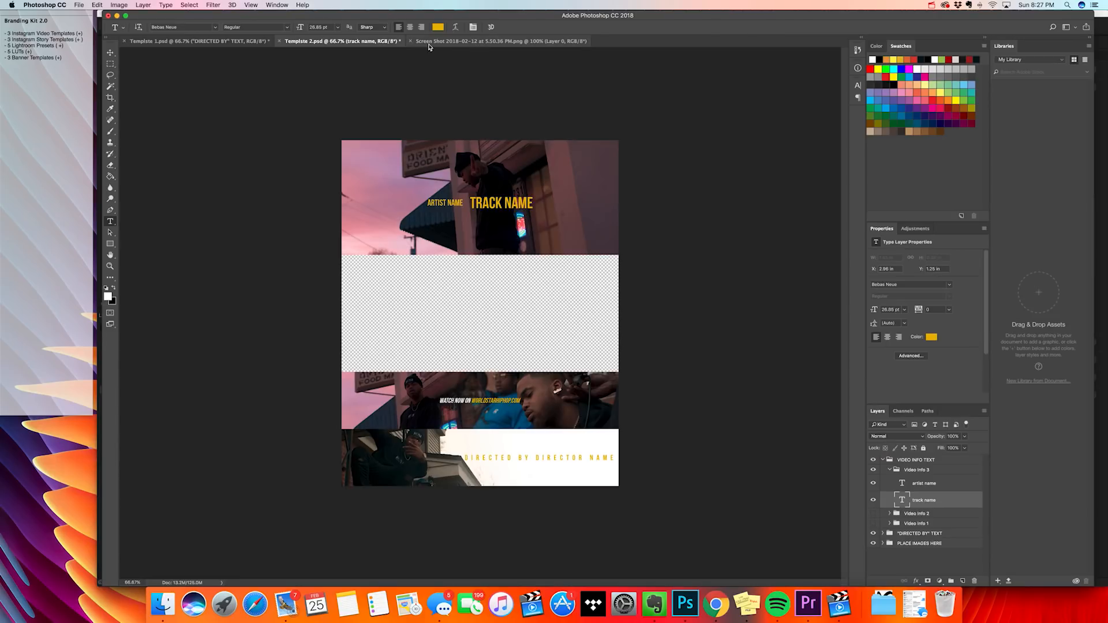
left_click(430, 45)
left_click(412, 41)
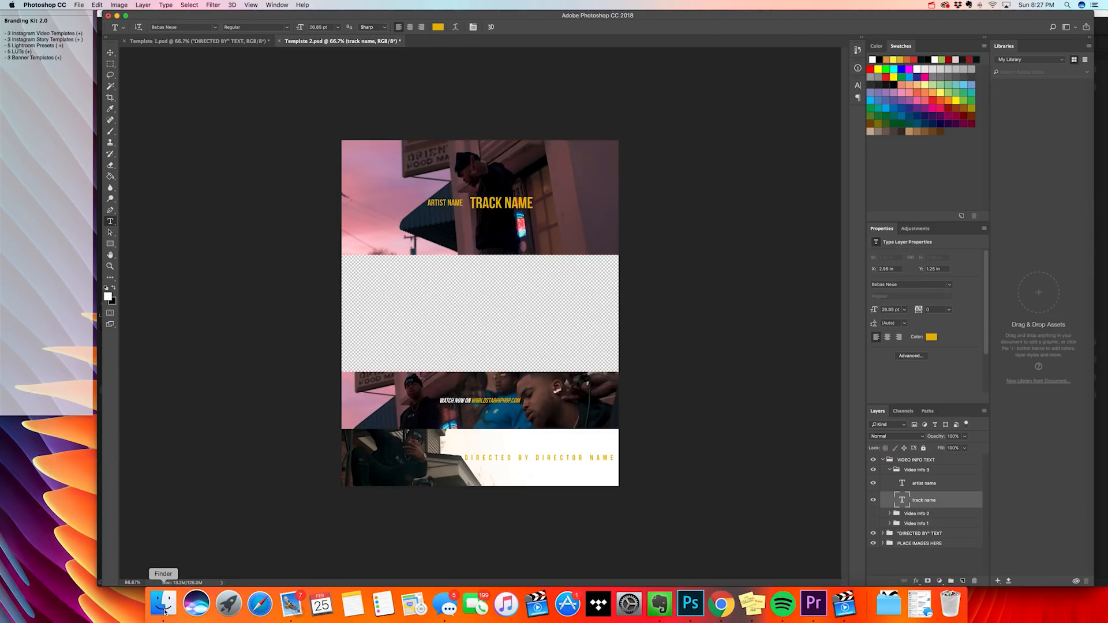
left_click(278, 42)
left_click(539, 192)
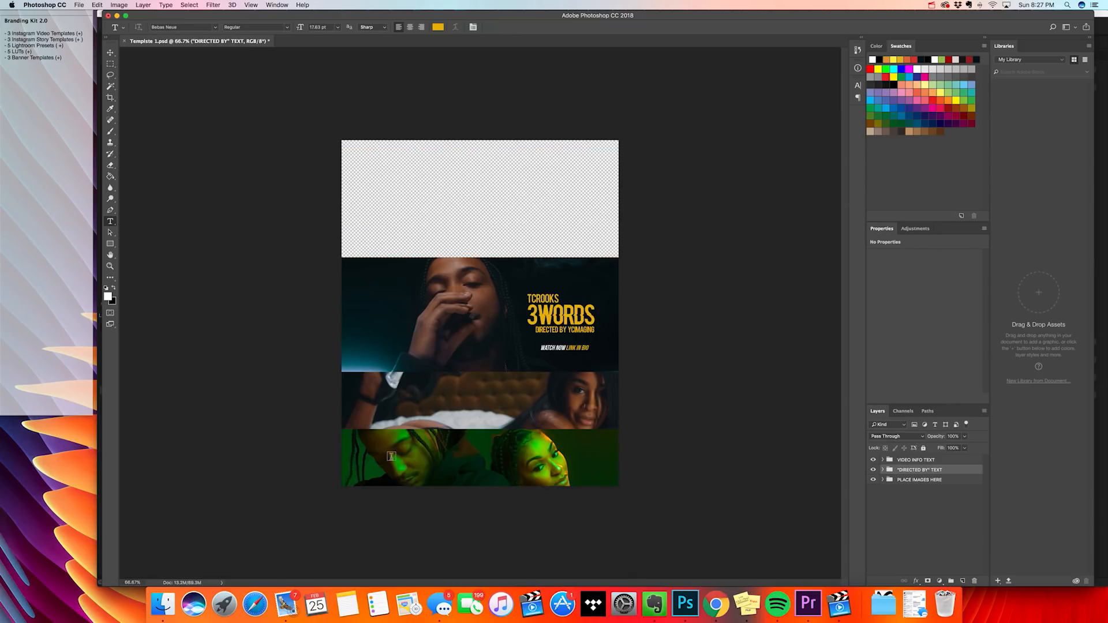
Open Template 3.psd from the Instagram Video Templates folder and delete the sample photo Layer 1 from the PLACE IMAGES HERE group
left_click(162, 603)
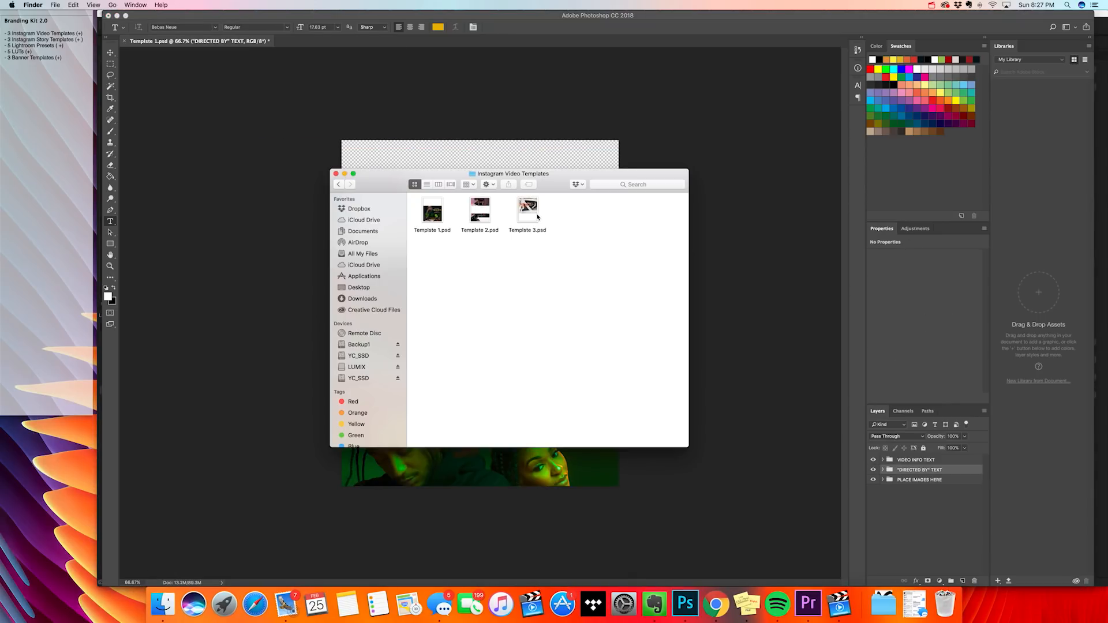
double_click(537, 216)
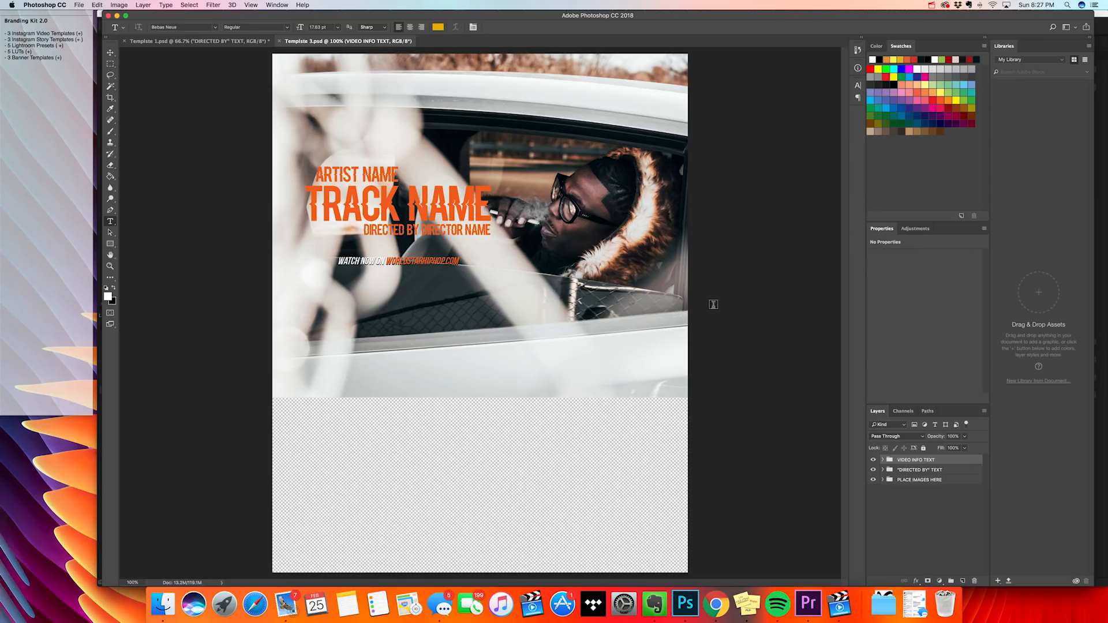
left_click(883, 480)
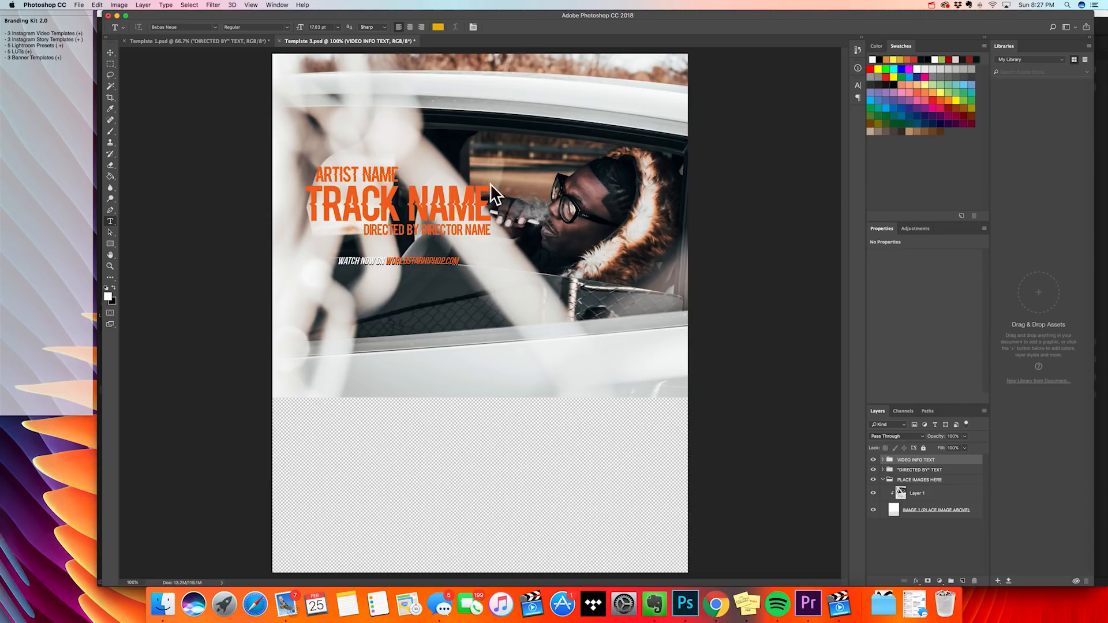
left_click(929, 499)
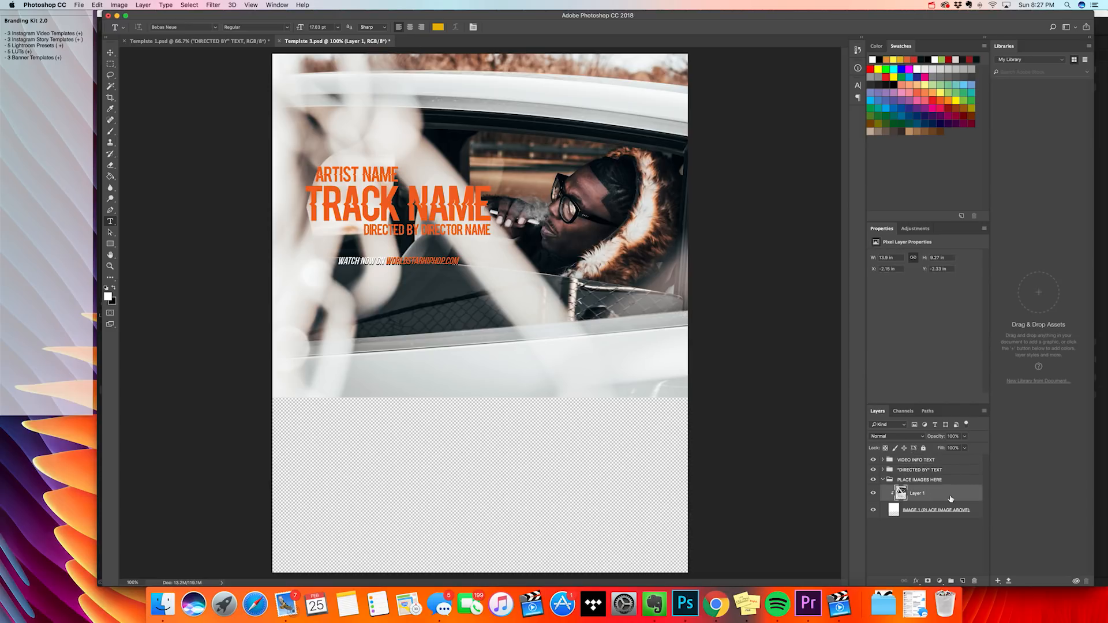
key("Delete")
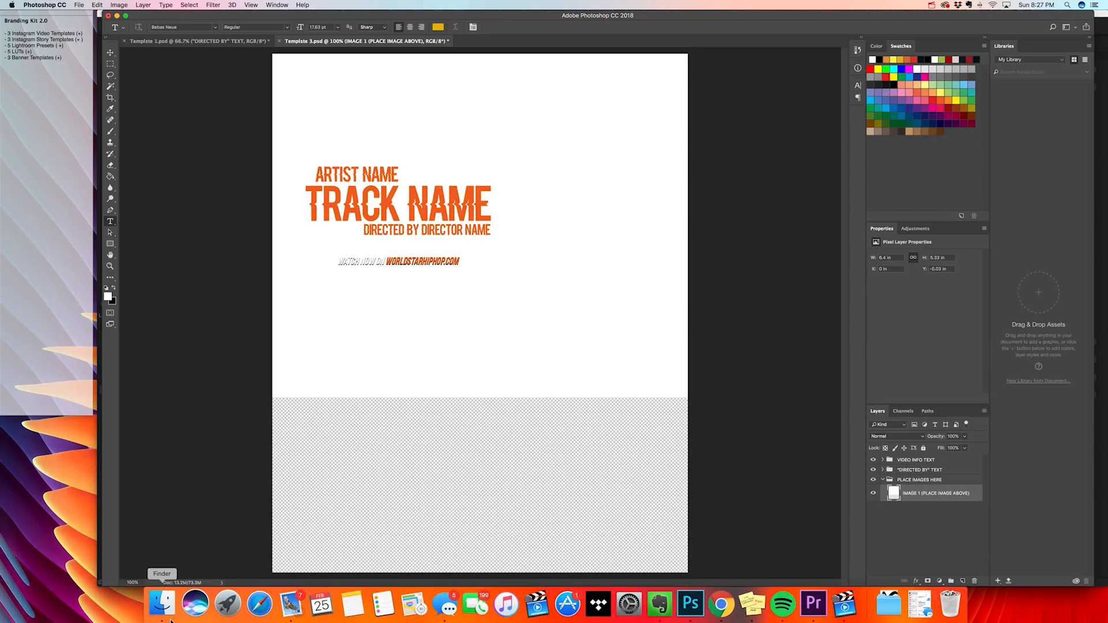
Open the white car photo _MG_9068.jpg from the Photo Edits folder on the Desktop
left_click(79, 6)
left_click(92, 24)
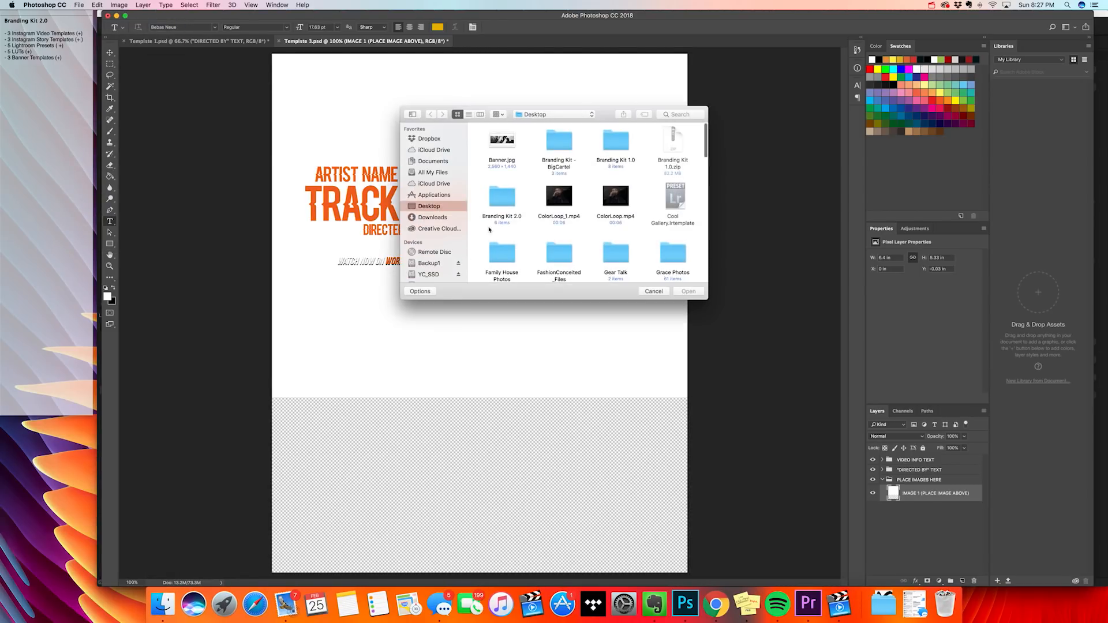
left_click(561, 270)
key("p")
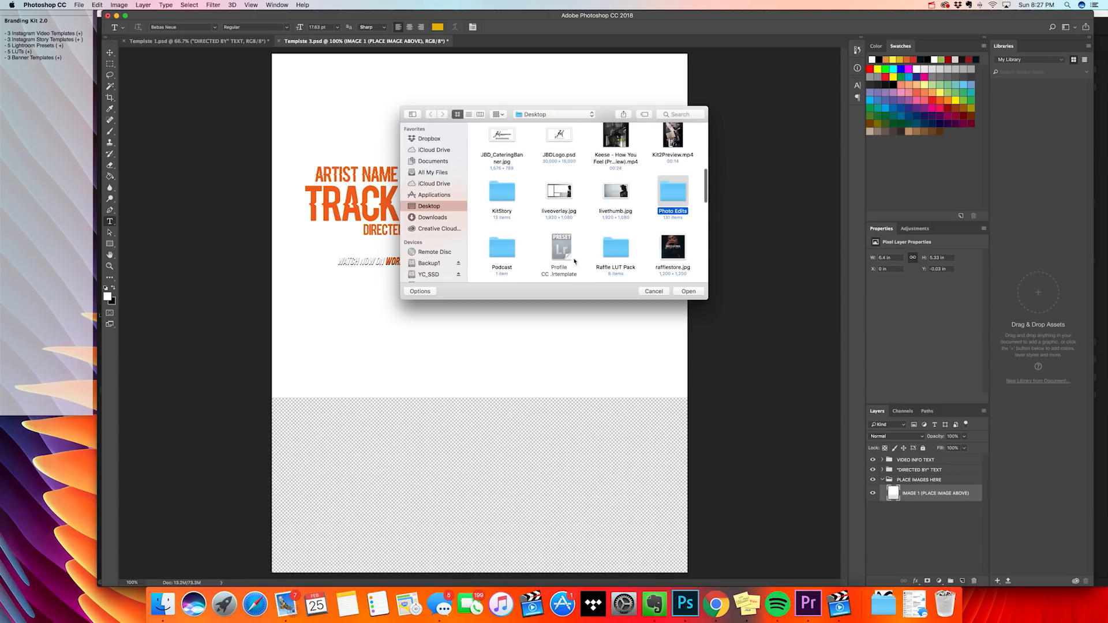
double_click(661, 220)
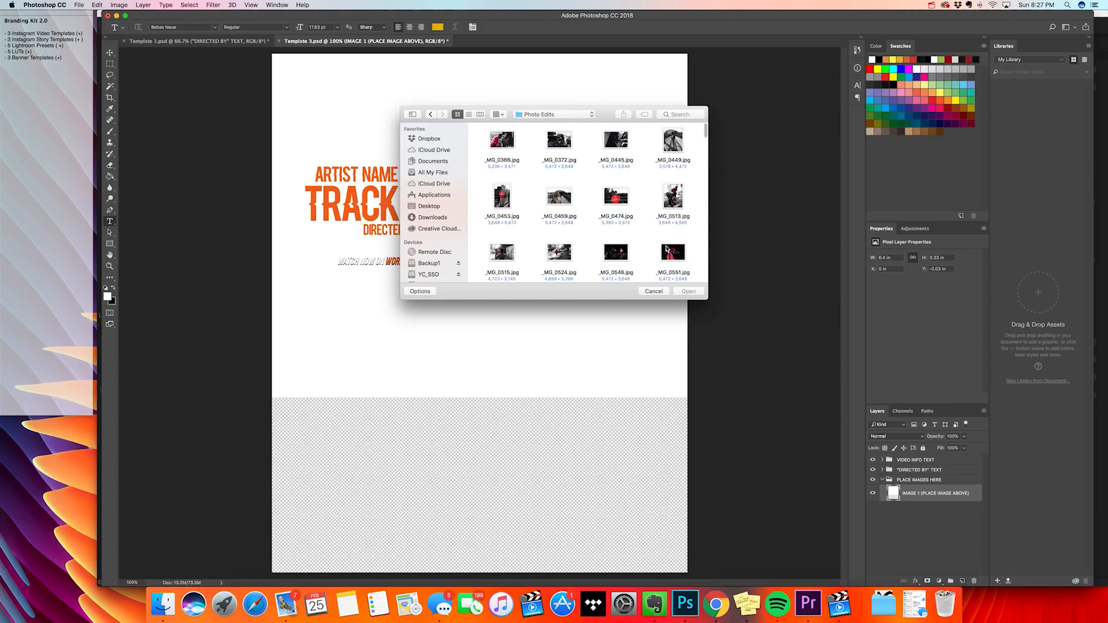
scroll(652, 225, "down", 15)
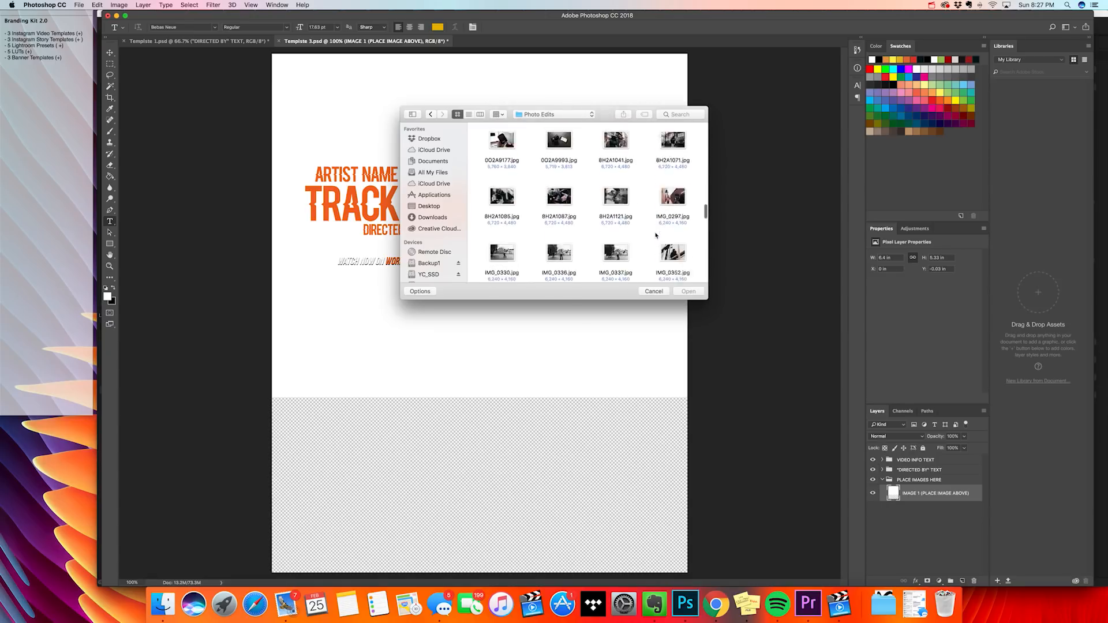
scroll(656, 236, "down", 10)
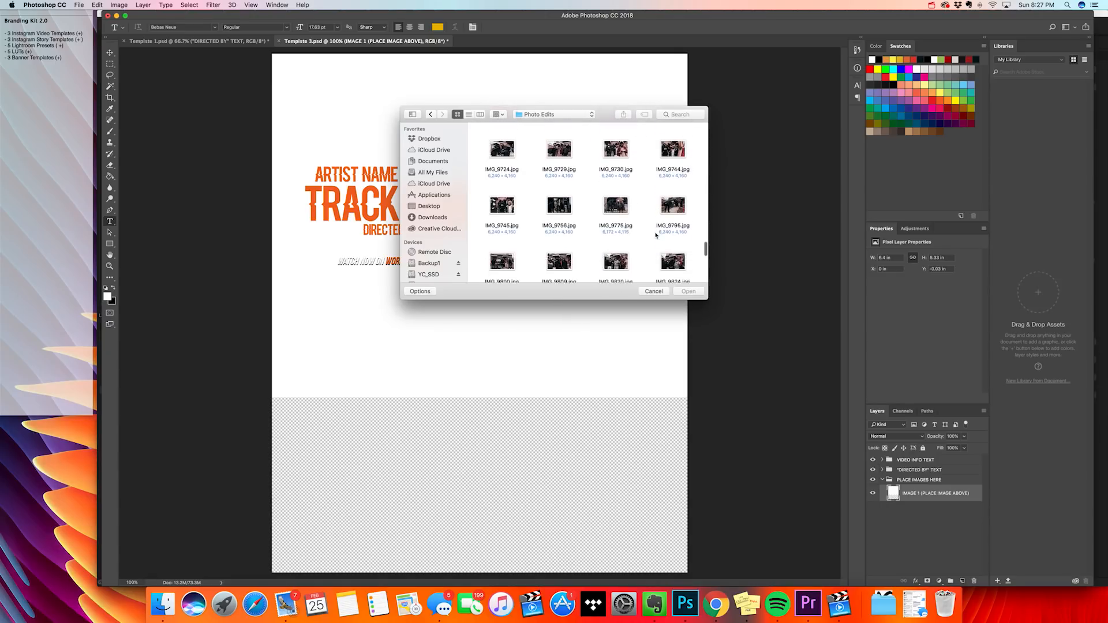
scroll(656, 235, "up", 10)
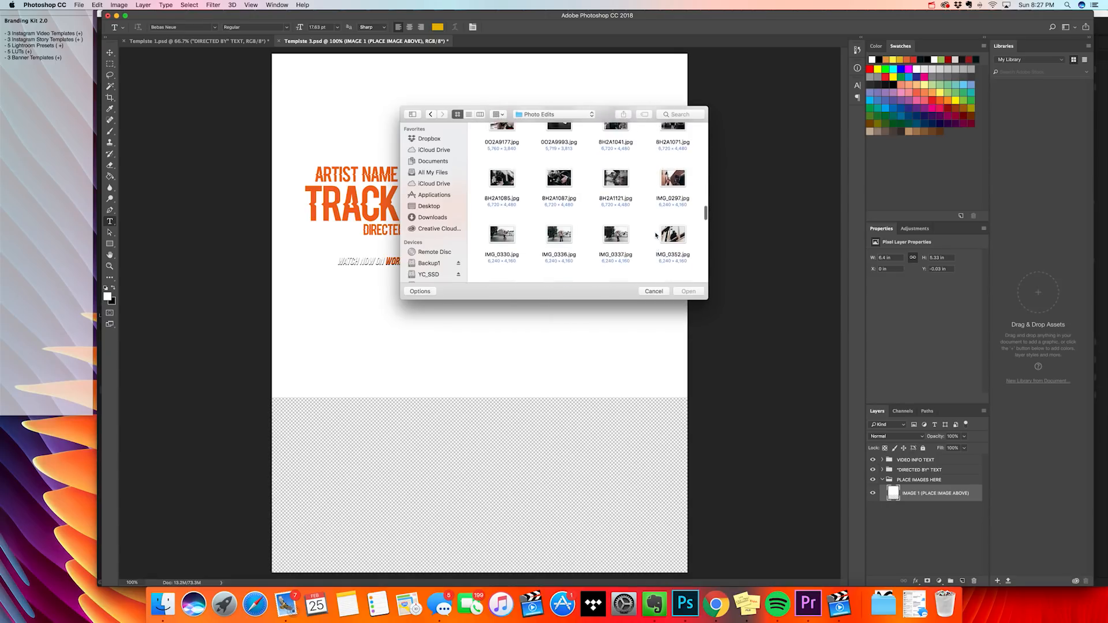
scroll(656, 235, "up", 10)
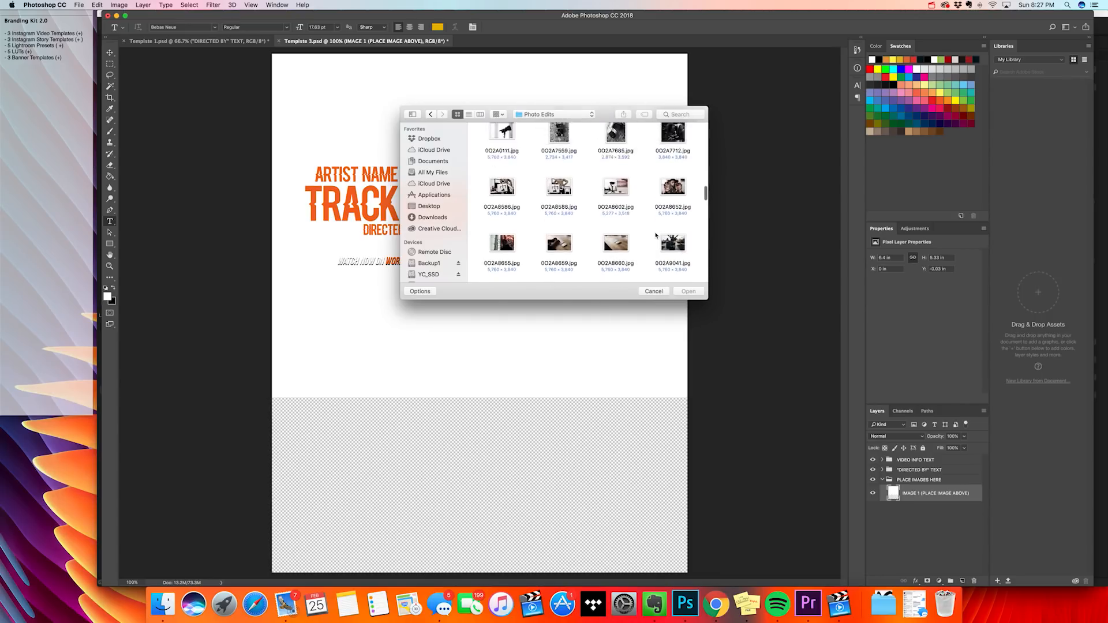
scroll(656, 236, "up", 10)
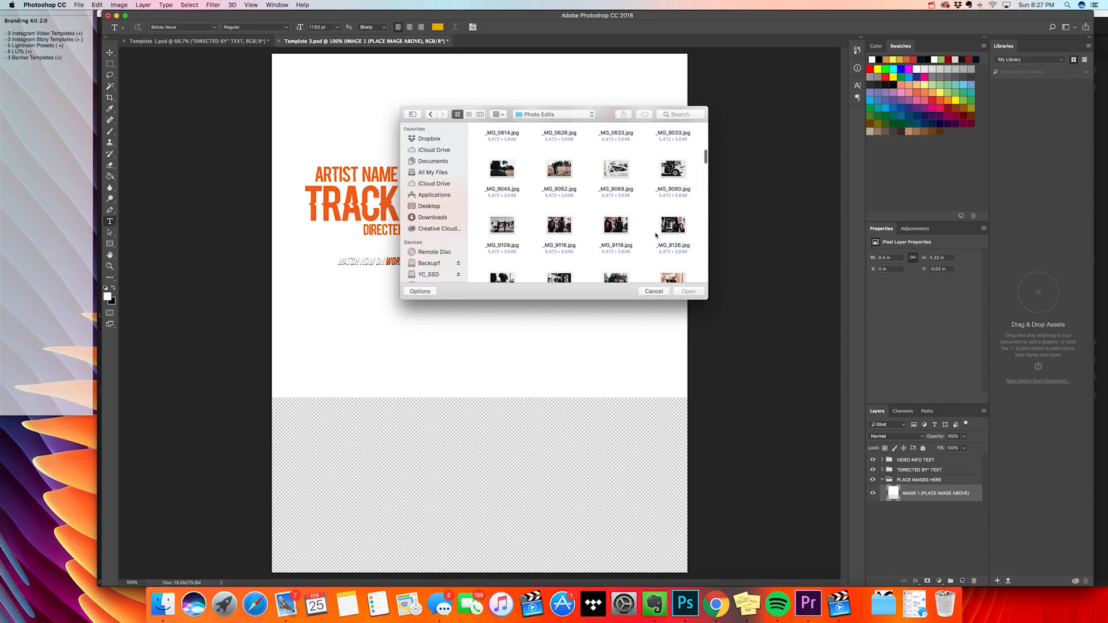
scroll(656, 235, "up", 3)
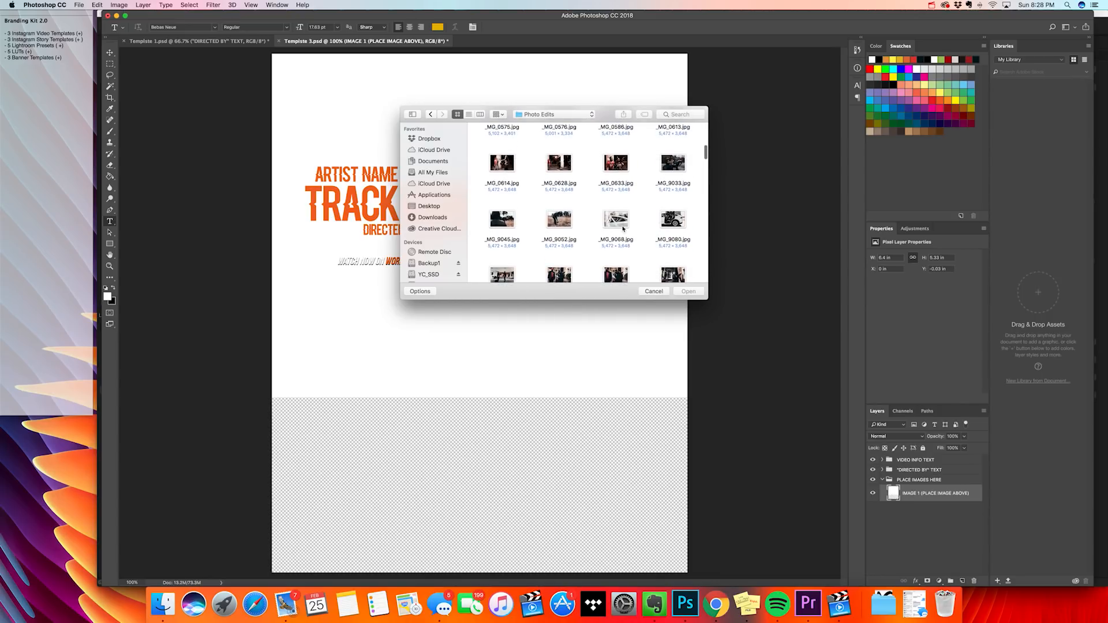
double_click(623, 229)
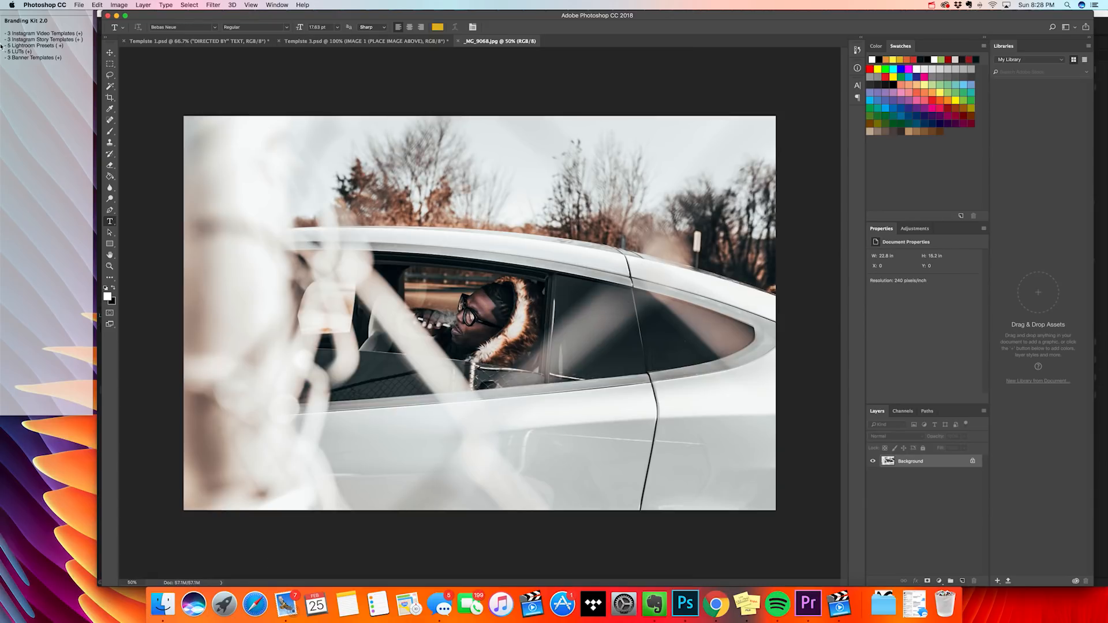
Copy the _MG_9068.jpg photo into Template 3.psd above the IMAGE 1 placeholder layer, accepting the color profile conversion
left_click(110, 52)
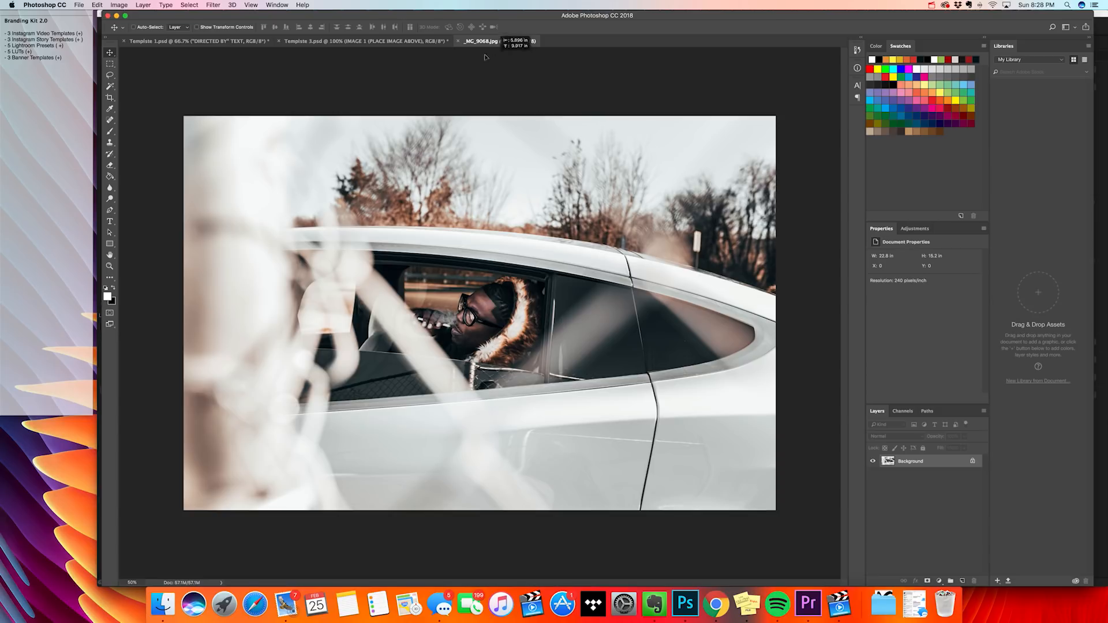
left_click(418, 41)
key("super+v")
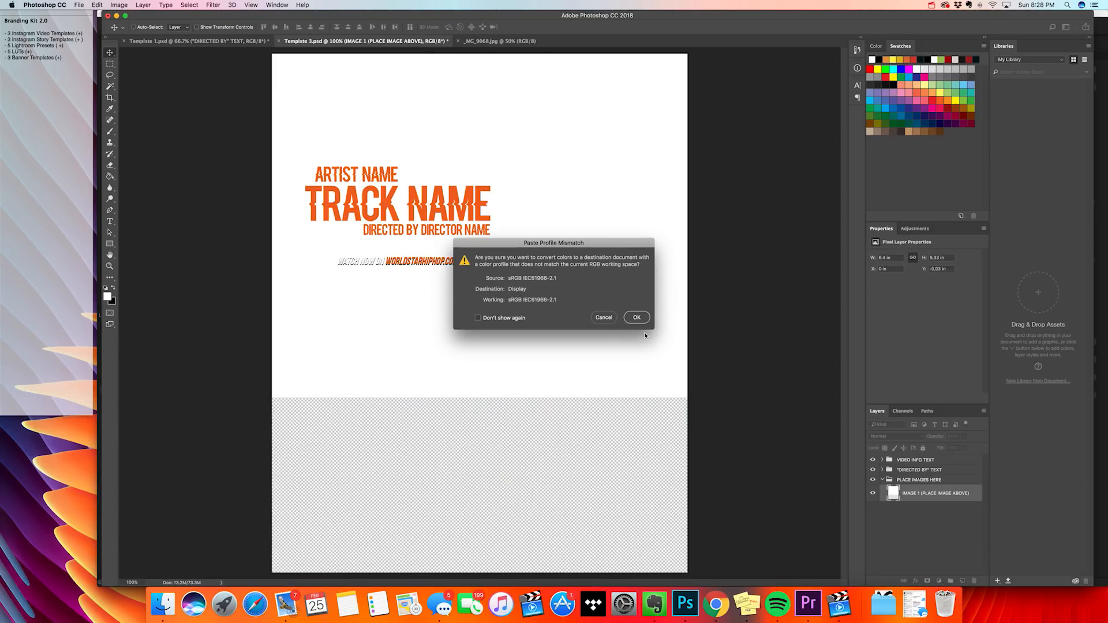
key("Return")
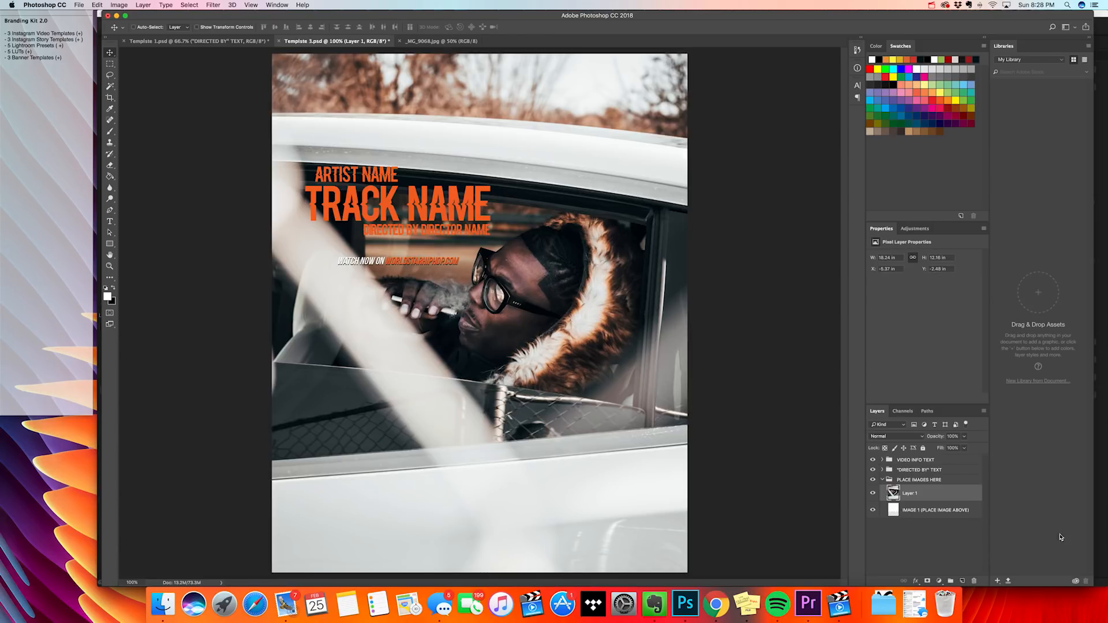
Clip the photo on Layer 1 to the IMAGE 1 placeholder layer with a clipping mask
right_click(951, 496)
left_click(930, 545)
right_click(933, 499)
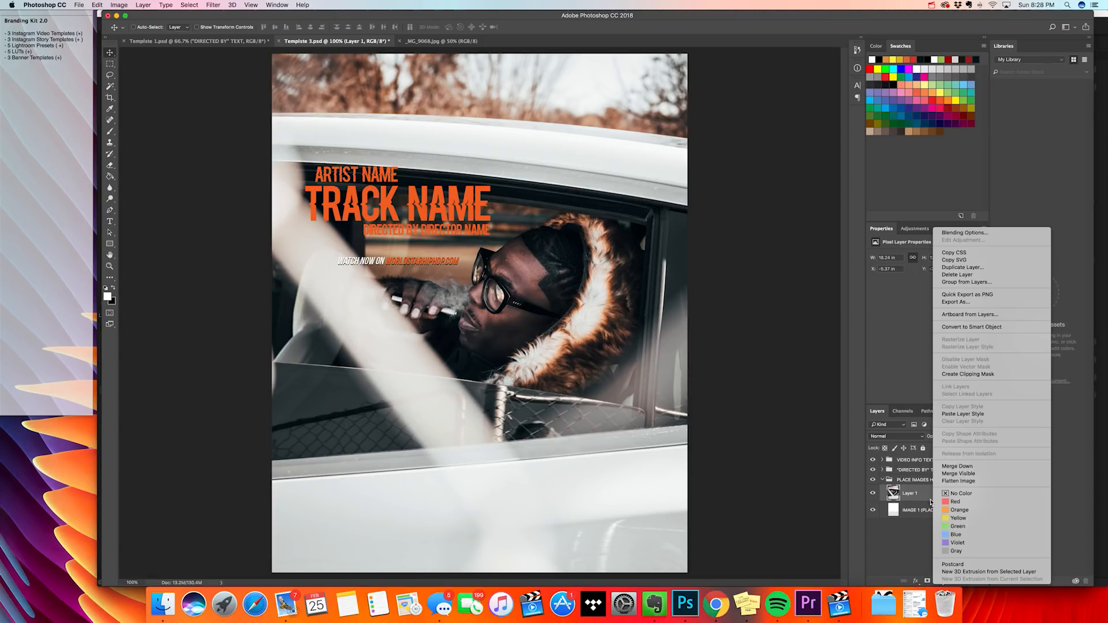
left_click(960, 374)
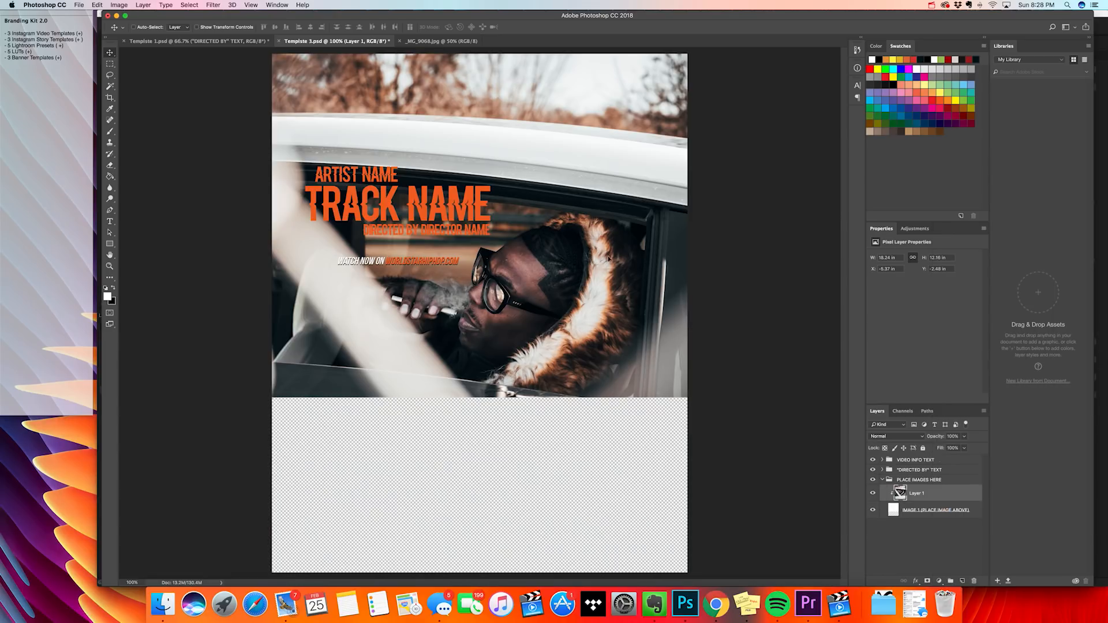
Reposition the clipped photo within the placeholder so the man's face sits beside the title text
left_click_drag(567, 282, 630, 245)
left_click_drag(607, 307, 626, 281)
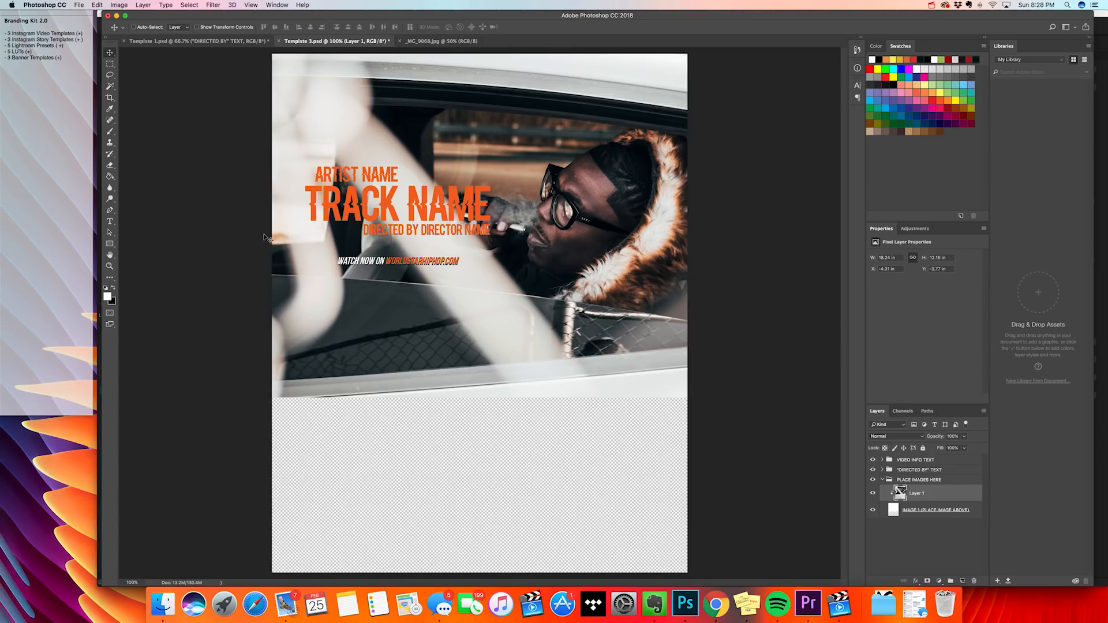
left_click_drag(579, 325, 578, 324)
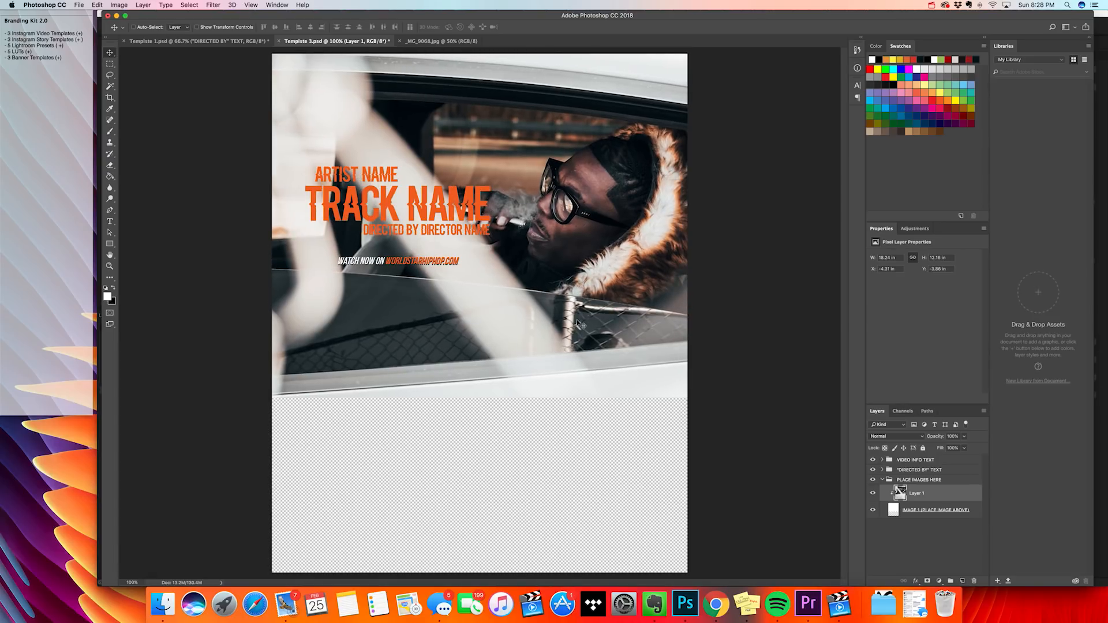
Collapse the image group, expand VIDEO INFO TEXT, and preview Video Info 3 and Video Info 1 before returning to Video Info 2
left_click(881, 481)
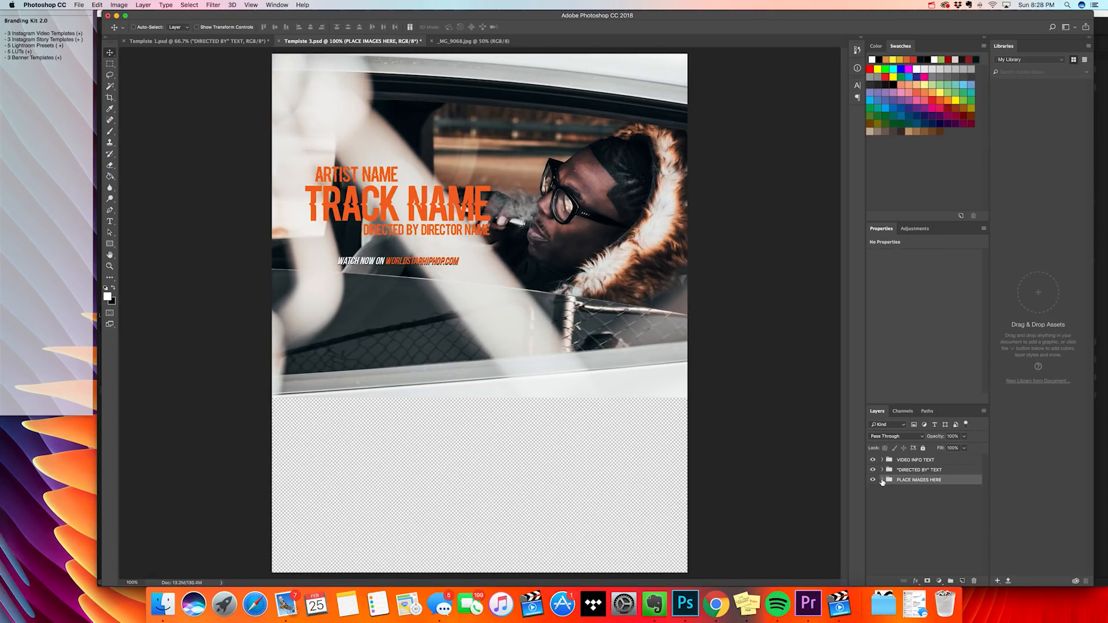
left_click(881, 470)
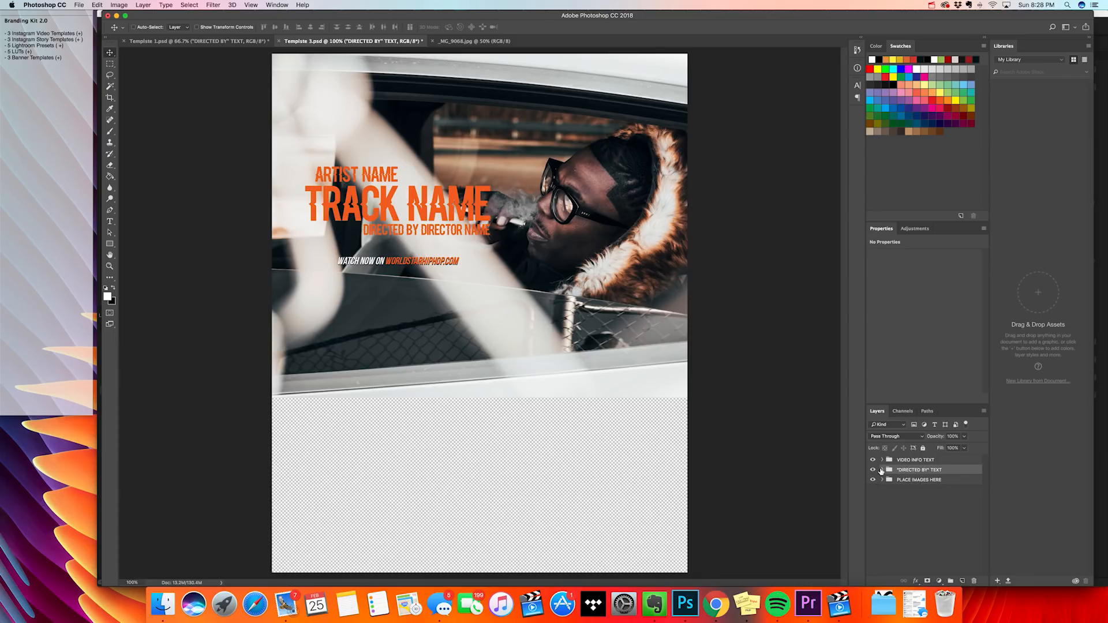
left_click(881, 460)
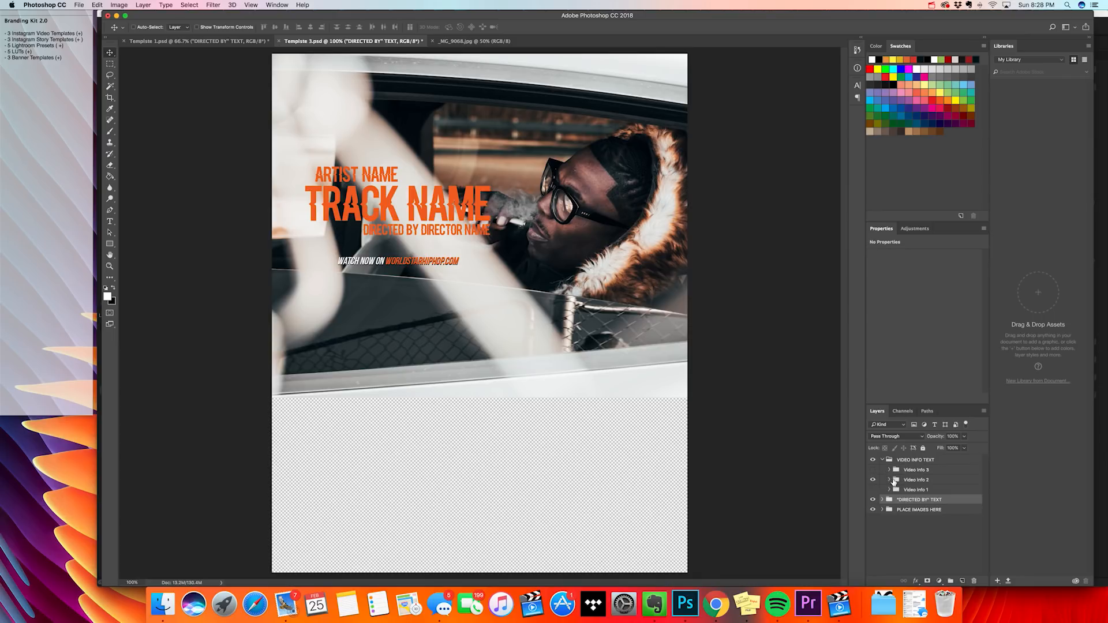
left_click(874, 480)
left_click(873, 470)
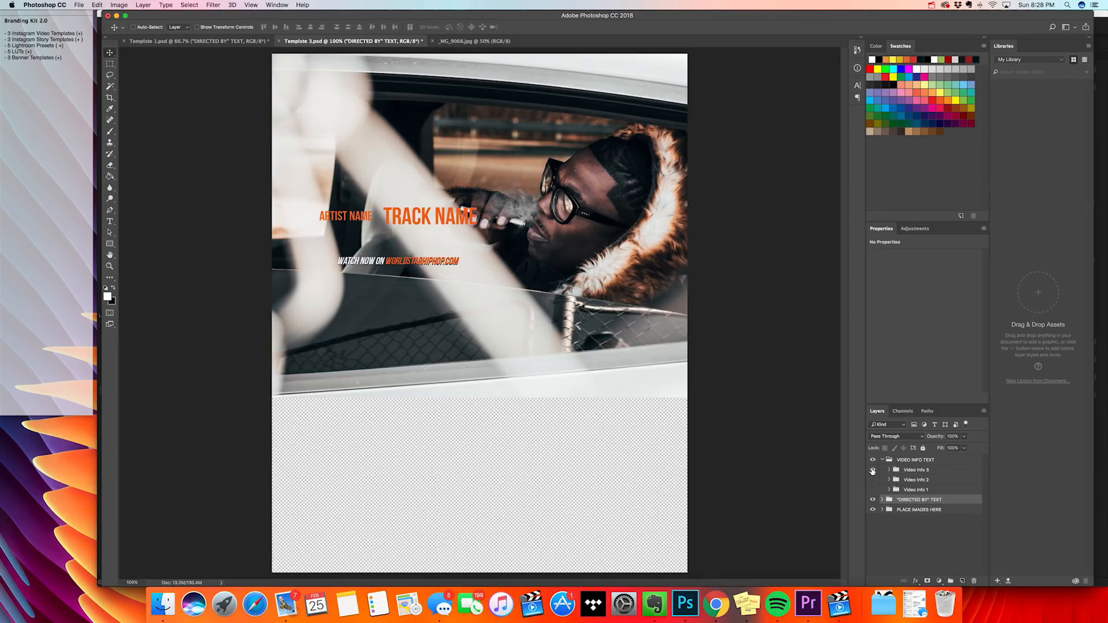
left_click(872, 471)
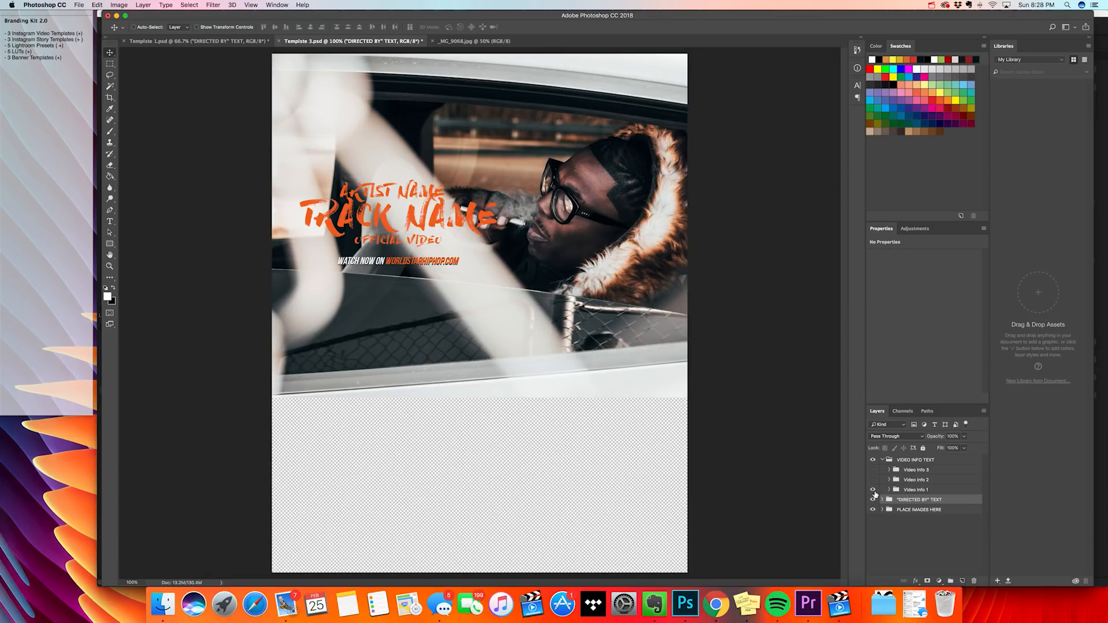
left_click(873, 490)
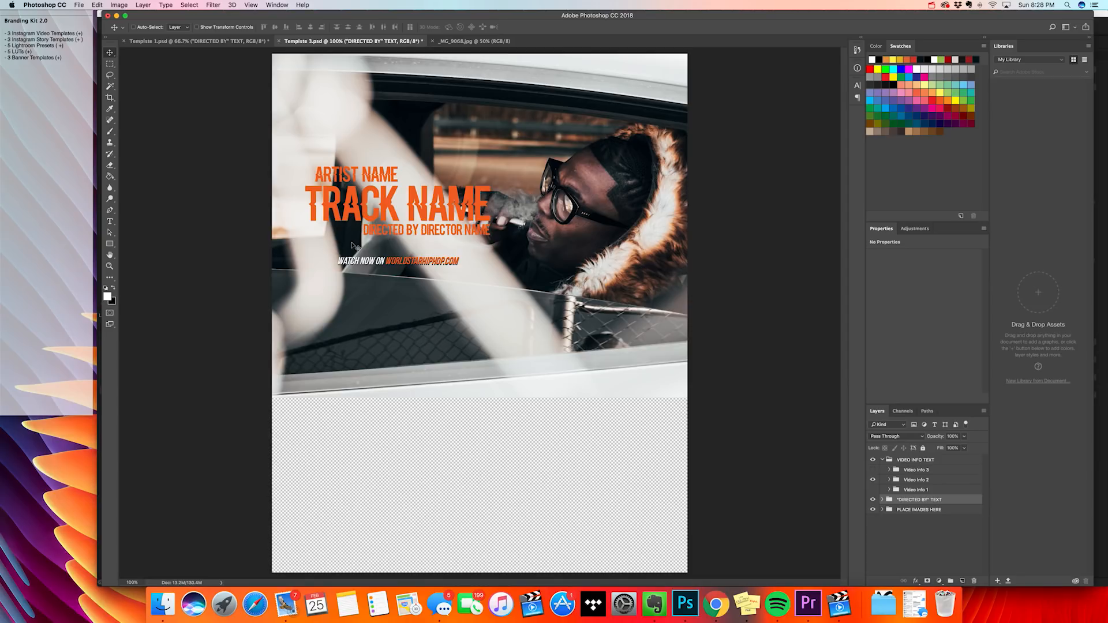
Save a PNG copy of the template to the Desktop as tutorialoverlay3
left_click(76, 4)
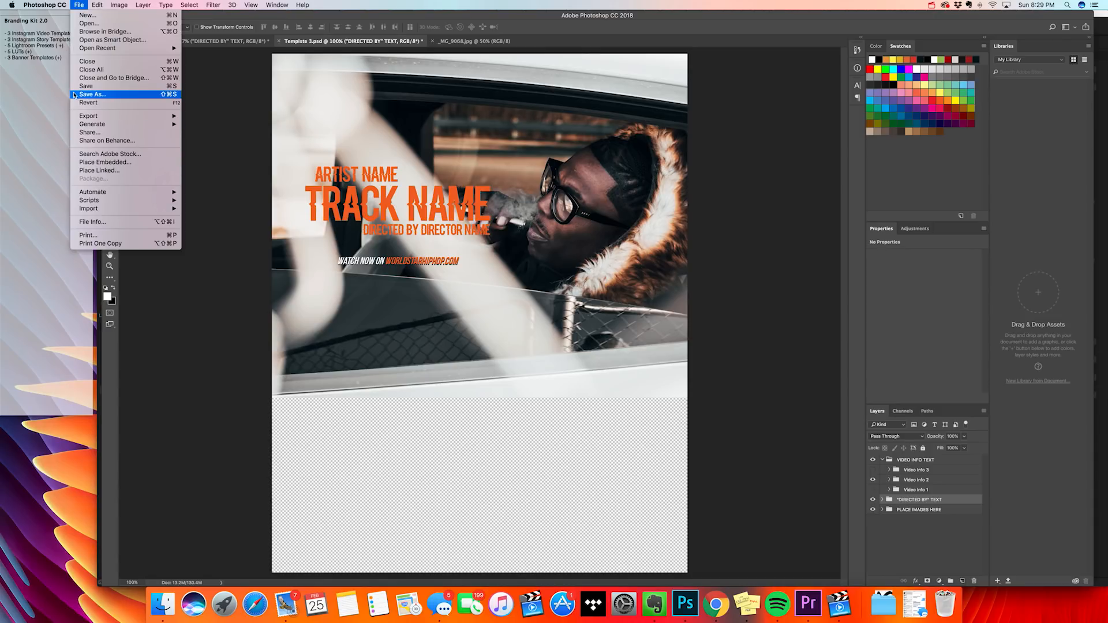
left_click(290, 161)
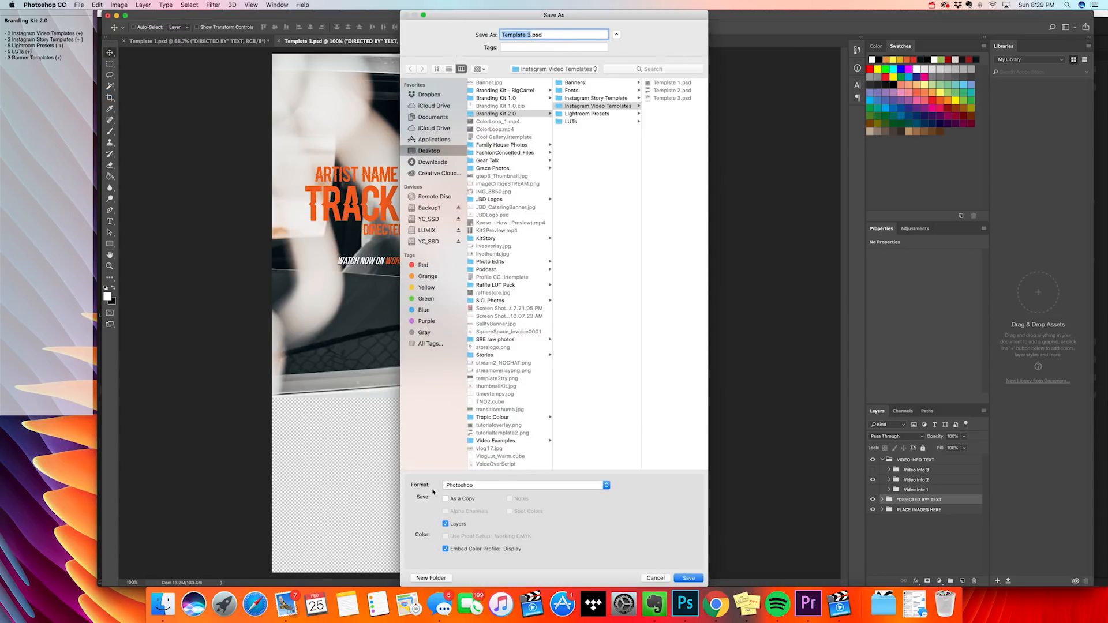
left_click(435, 152)
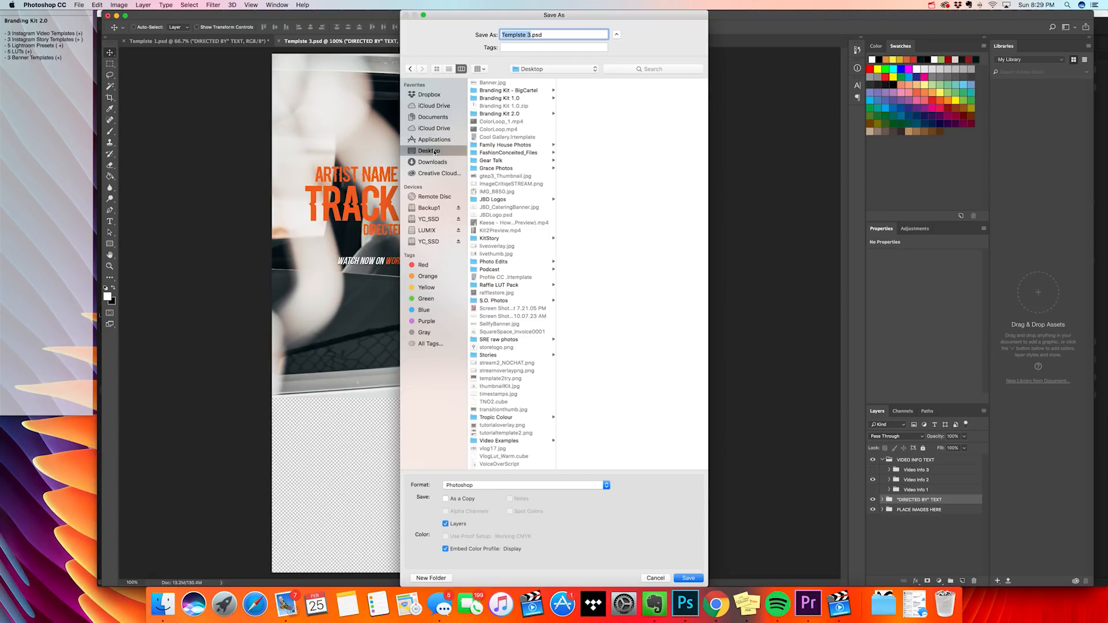
left_click(514, 490)
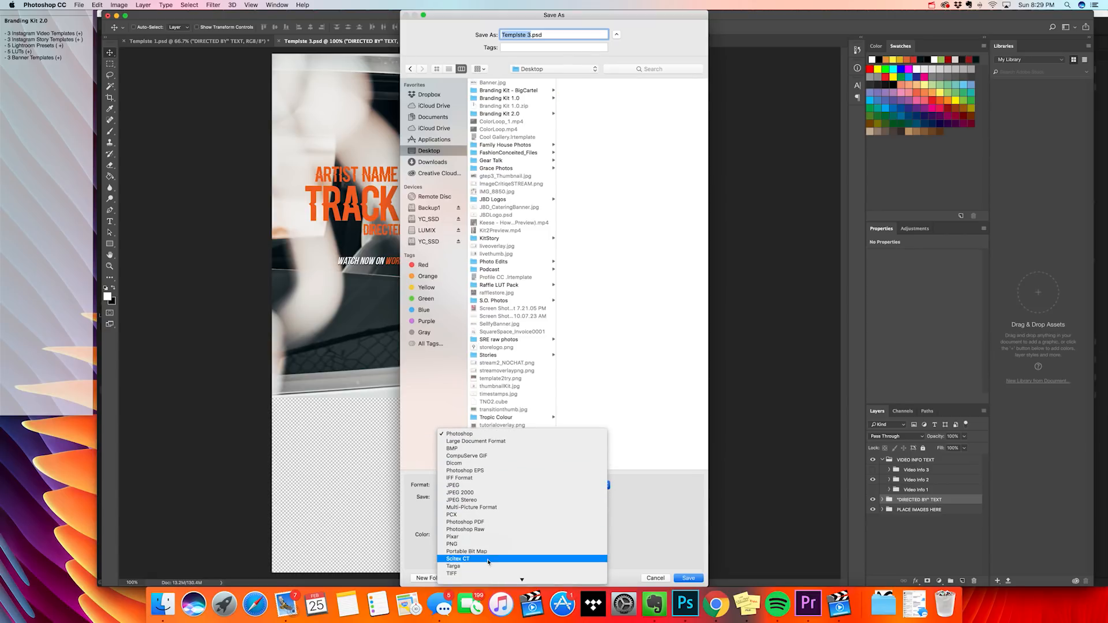
left_click(484, 544)
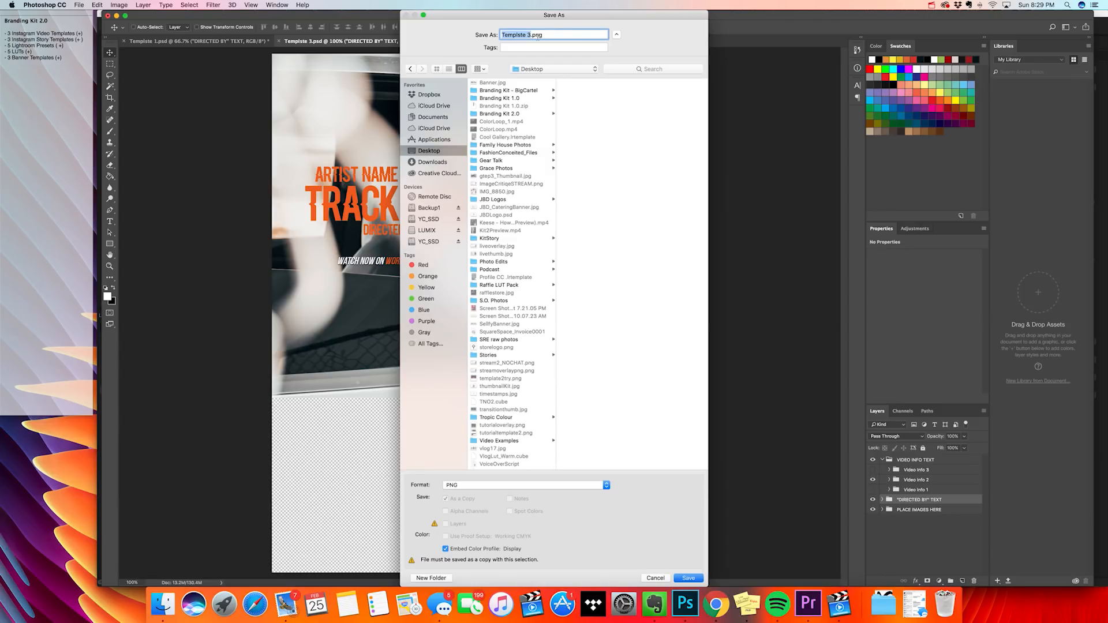
type("tutorialoverlay")
left_click(688, 577)
left_click(613, 269)
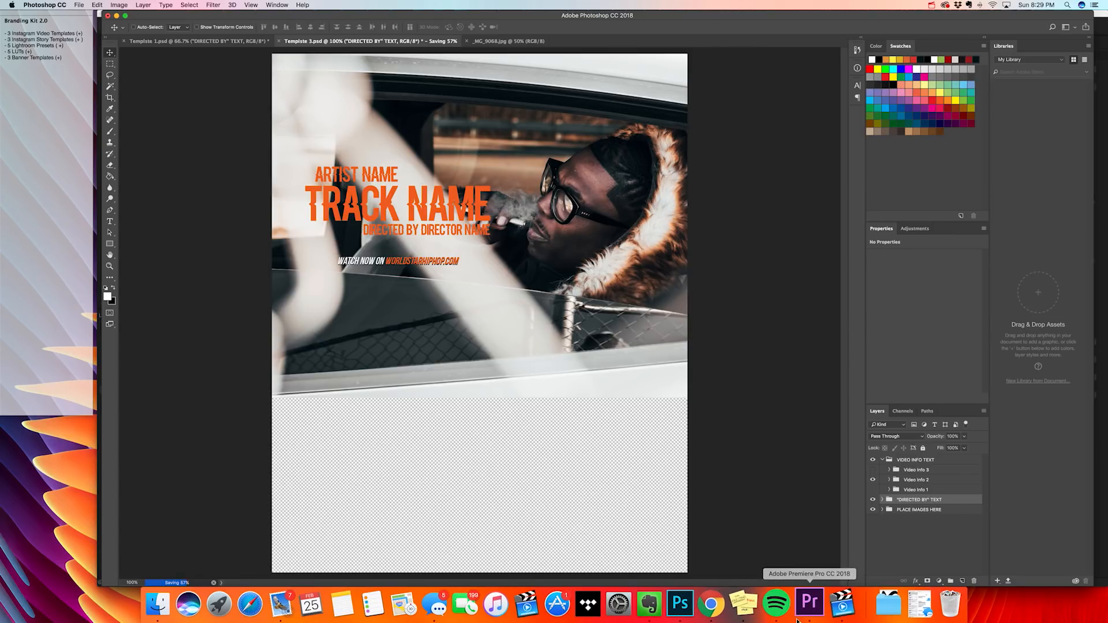
Switch to Premiere Pro and import tutorialoverlay3.png from the Desktop into the project
left_click(808, 603)
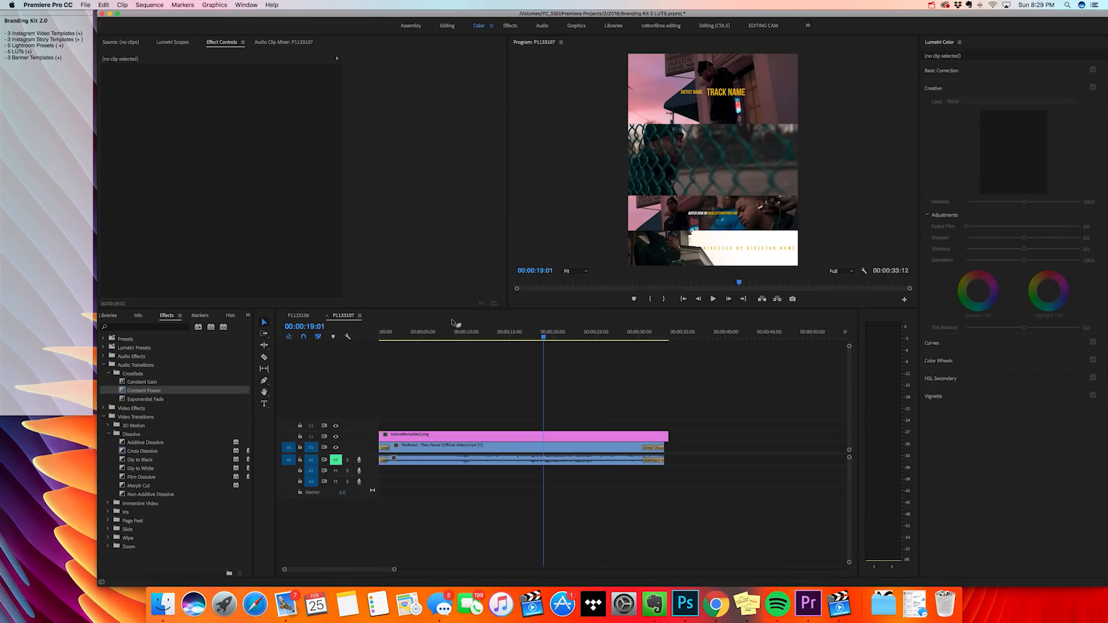
left_click(460, 339)
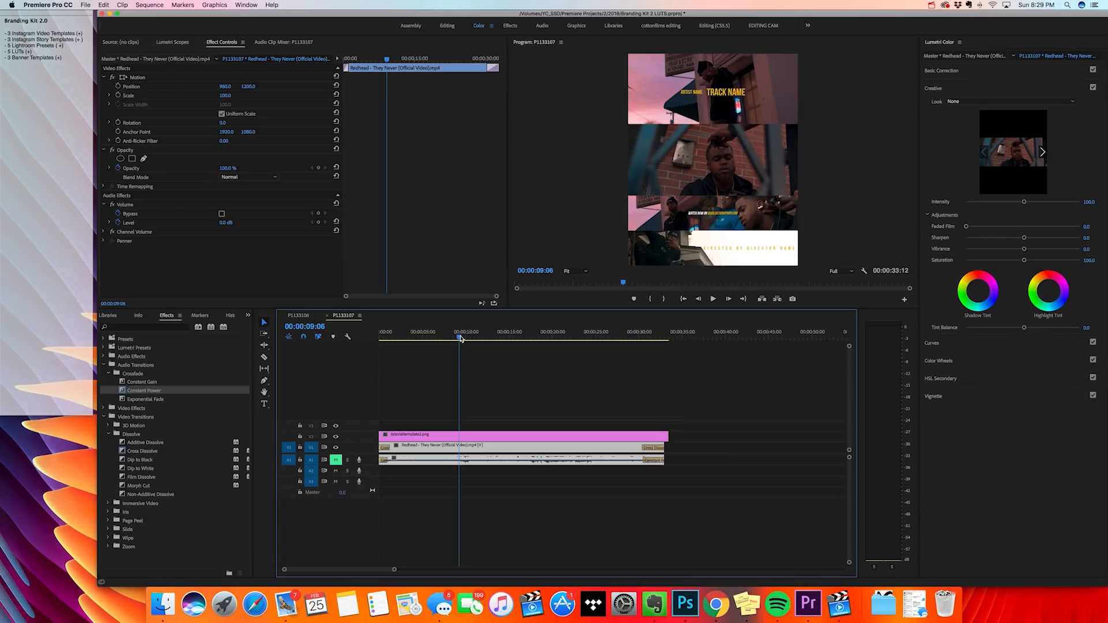
scroll(149, 316, "up", 5)
left_click(149, 316)
double_click(191, 524)
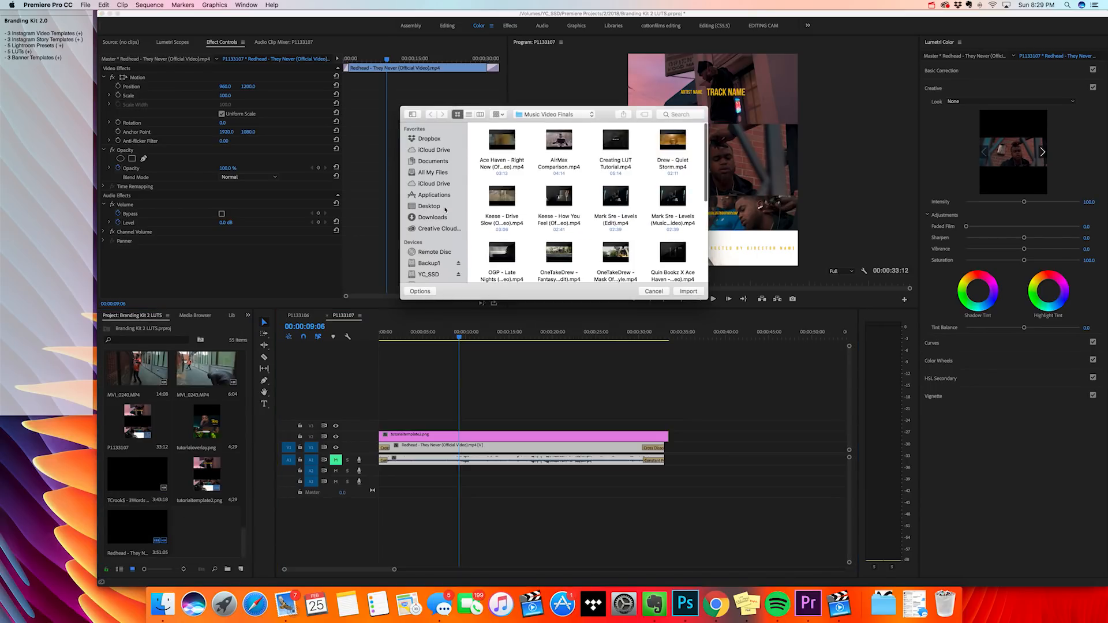
scroll(612, 215, "down", 3)
scroll(612, 215, "up", 3)
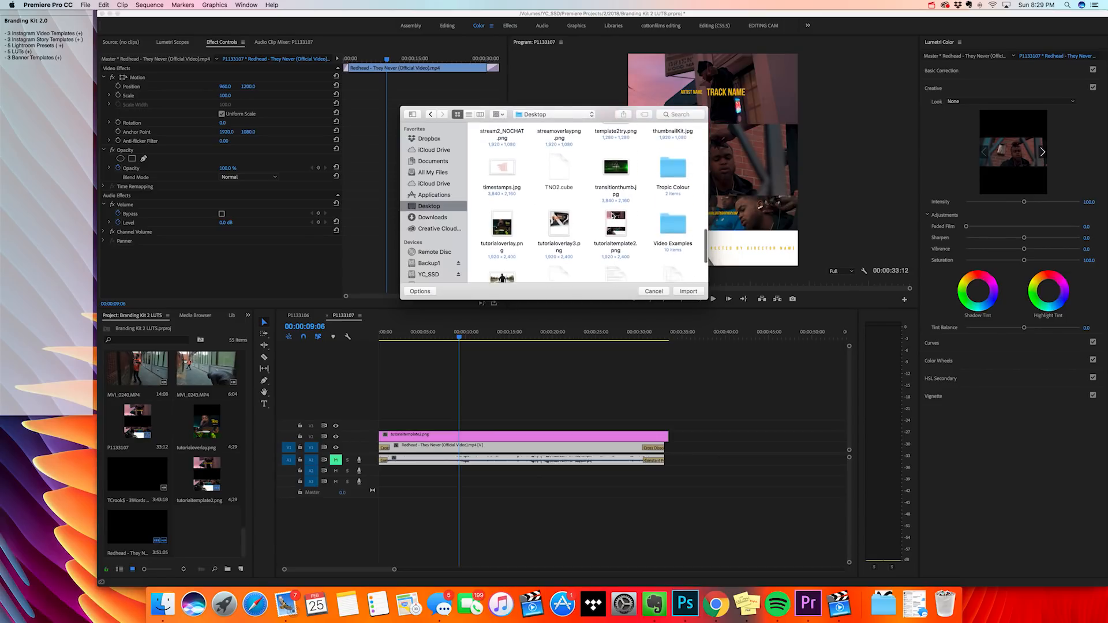
scroll(577, 213, "down", 4)
left_click(560, 208)
left_click(688, 291)
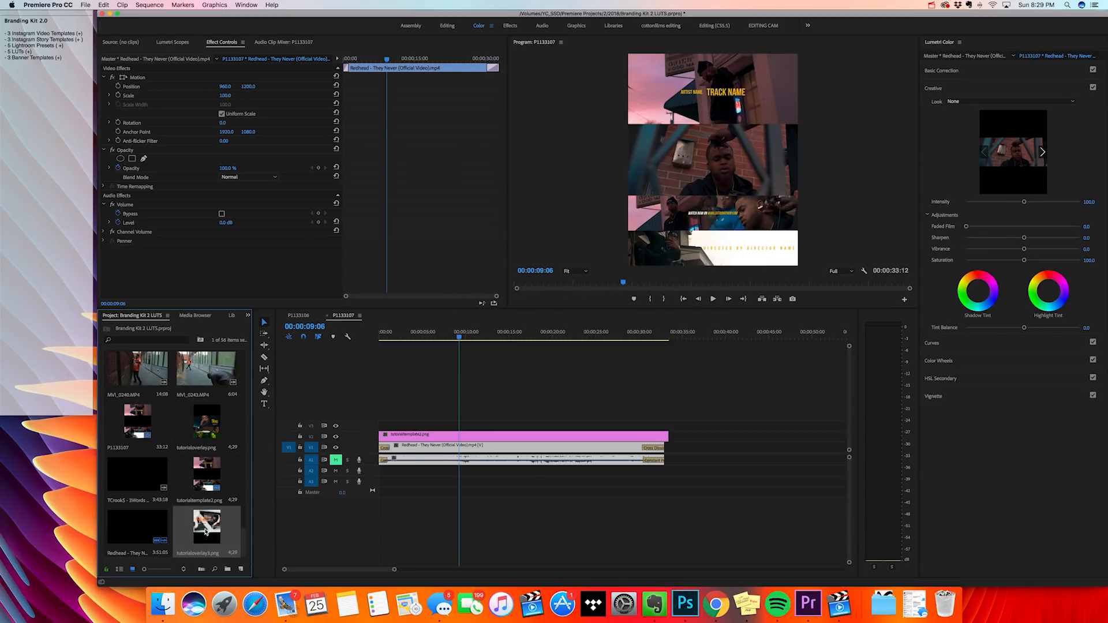
Replace the old overlay on the upper video track with tutorialoverlay3.png, about 33 seconds long, and delete the old music video clip below
left_click_drag(206, 531, 670, 436)
left_click(453, 436)
key("Delete")
left_click(519, 446)
key("Delete")
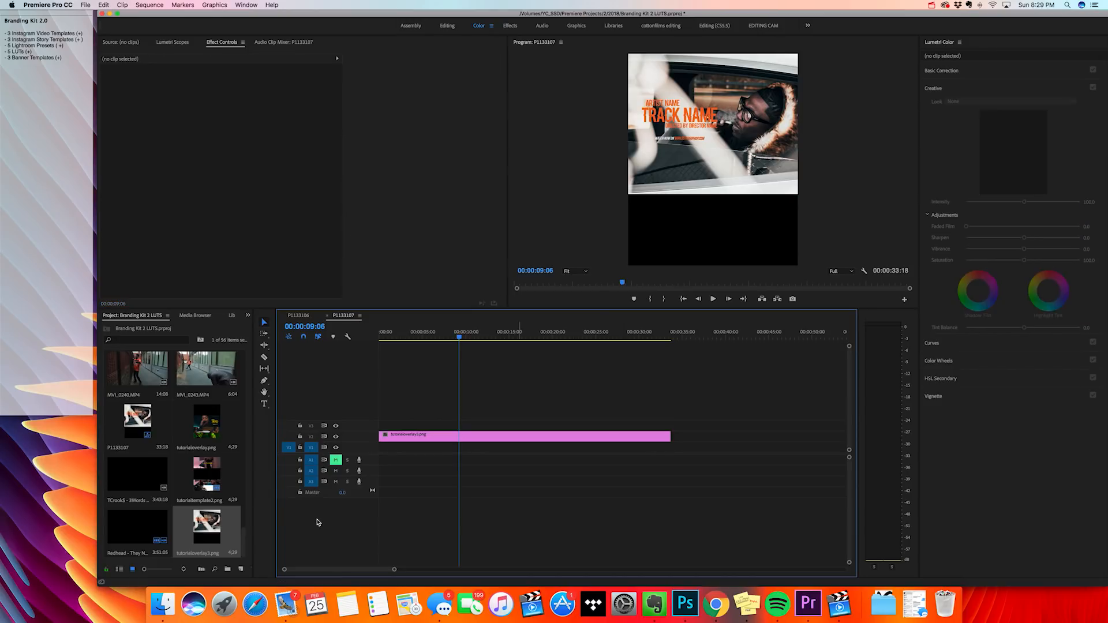
Import the "VDot - From The Mud (Fix).mp4" video from the Music Video Finals folder on the Backup1 drive
double_click(174, 523)
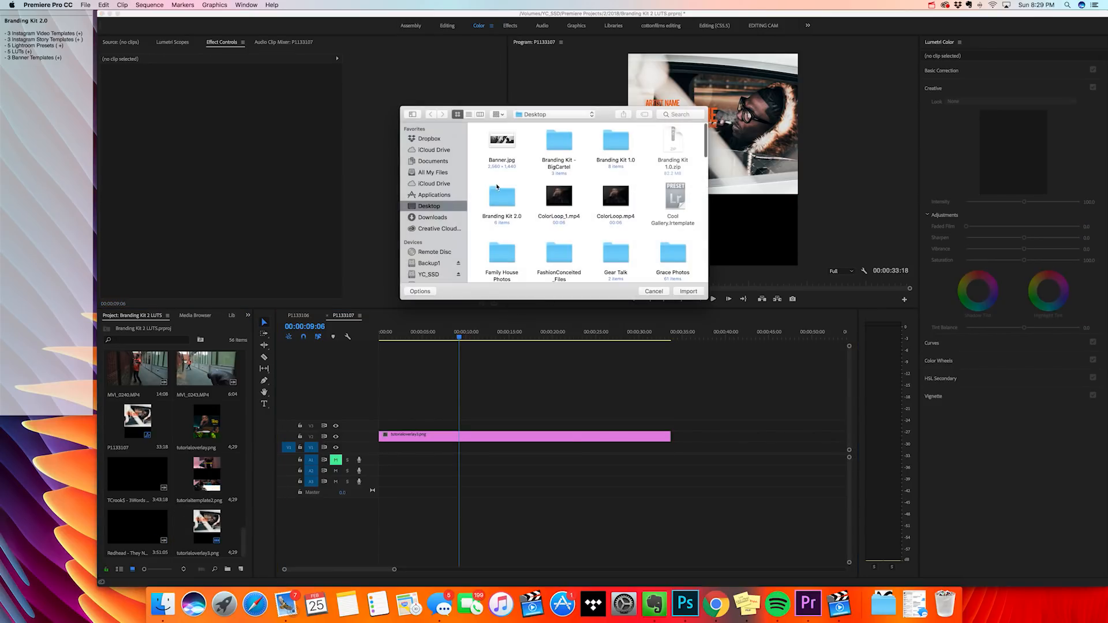
scroll(429, 196, "down", 3)
scroll(559, 199, "down", 2)
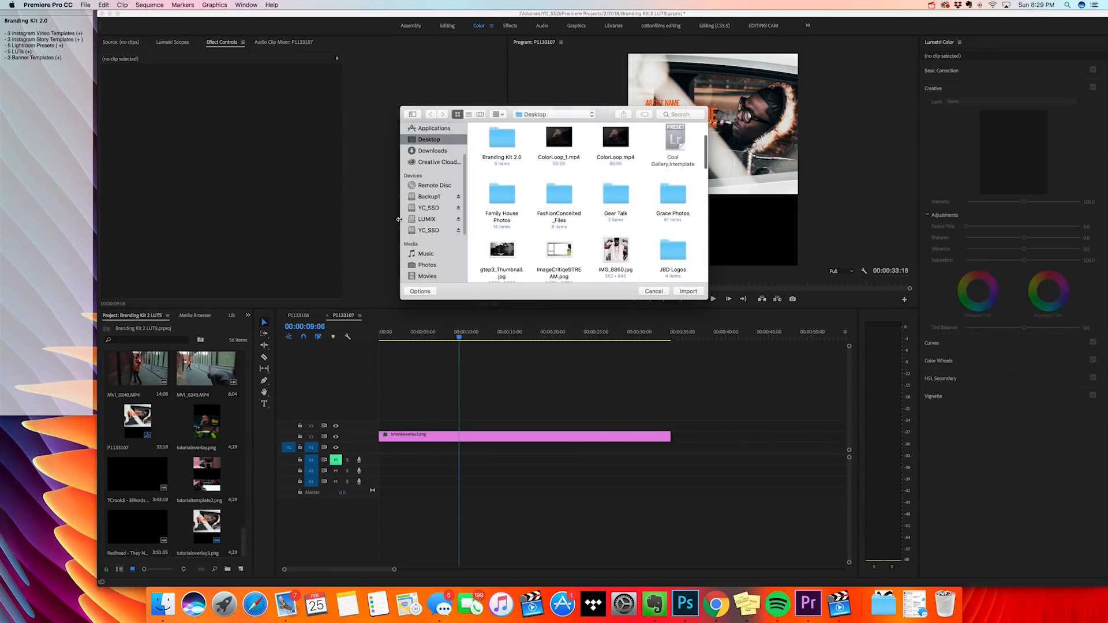
left_click(438, 200)
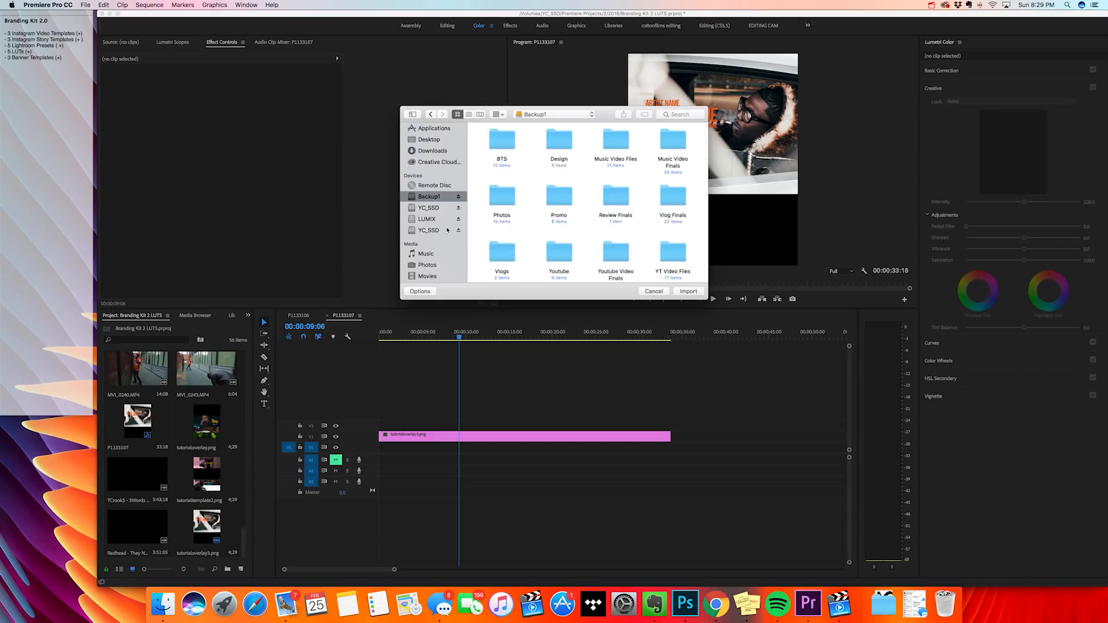
left_click(439, 206)
left_click(441, 196)
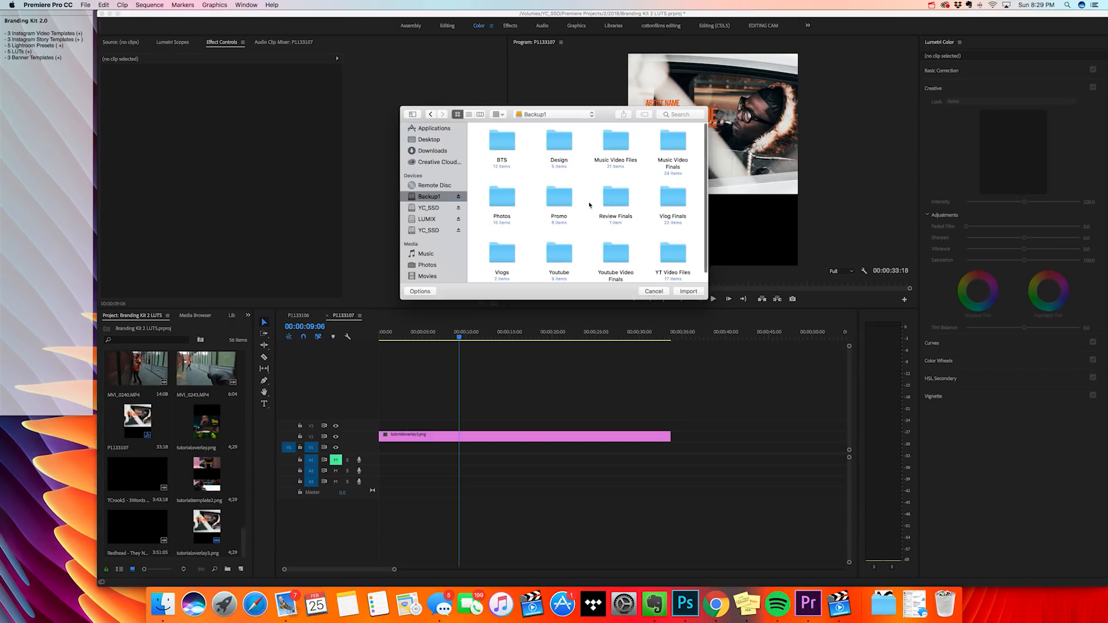
scroll(589, 205, "down", 2)
scroll(589, 205, "up", 1)
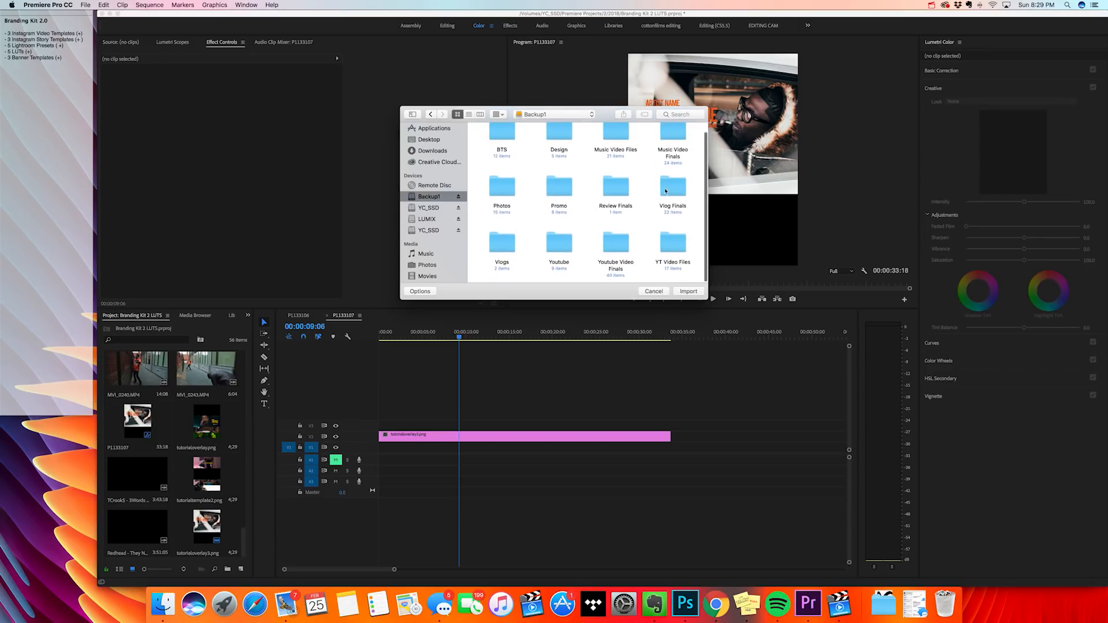
double_click(671, 133)
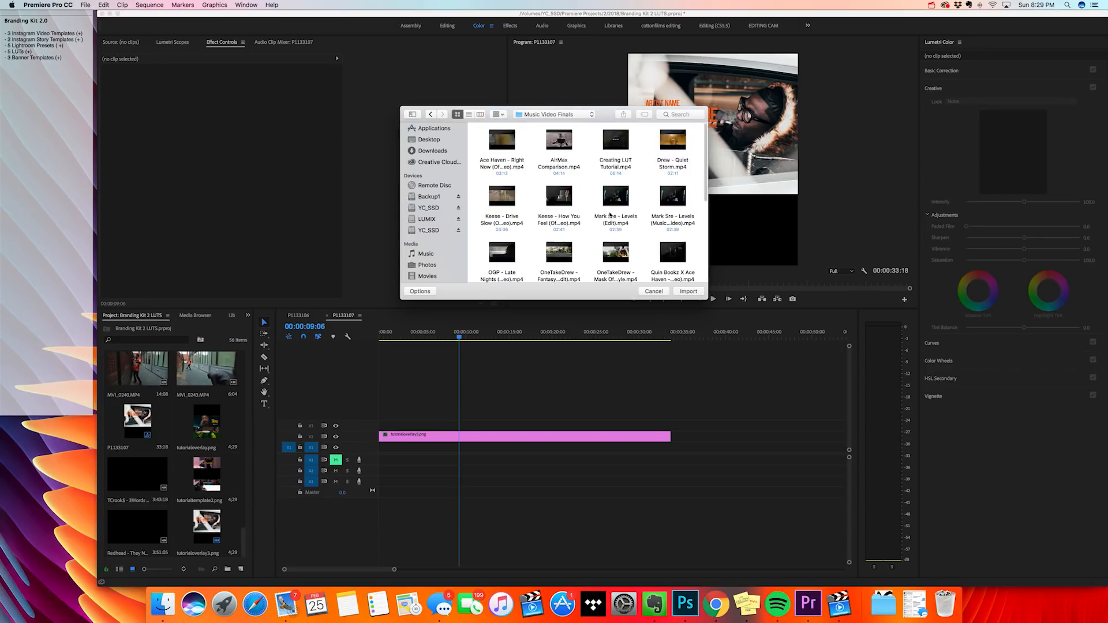
scroll(610, 206, "down", 2)
scroll(610, 207, "up", 1)
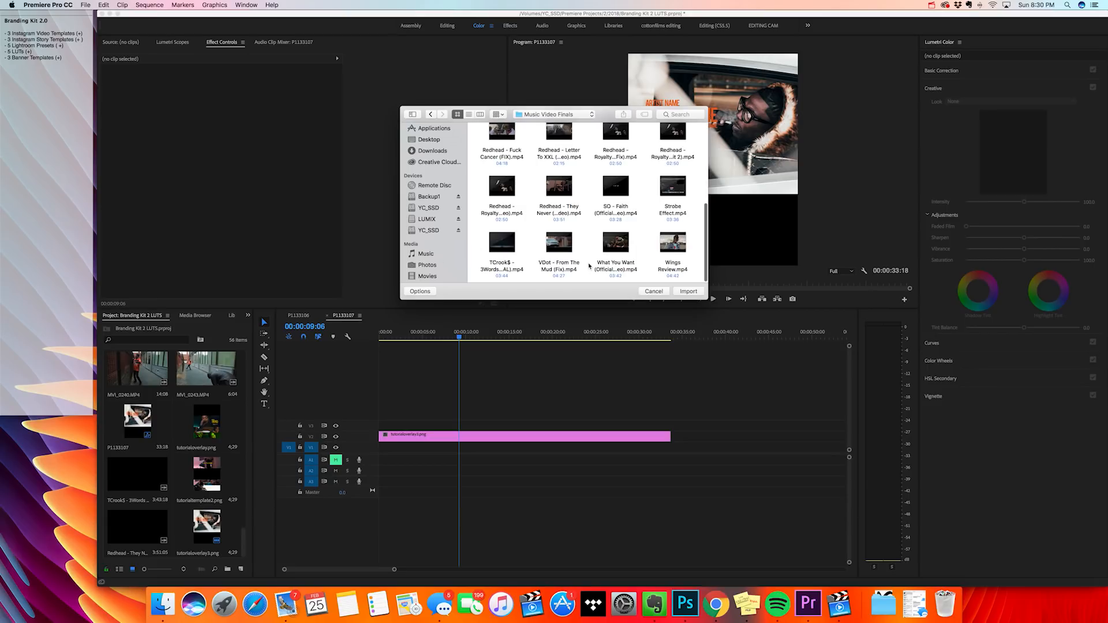
left_click(559, 242)
left_click(688, 292)
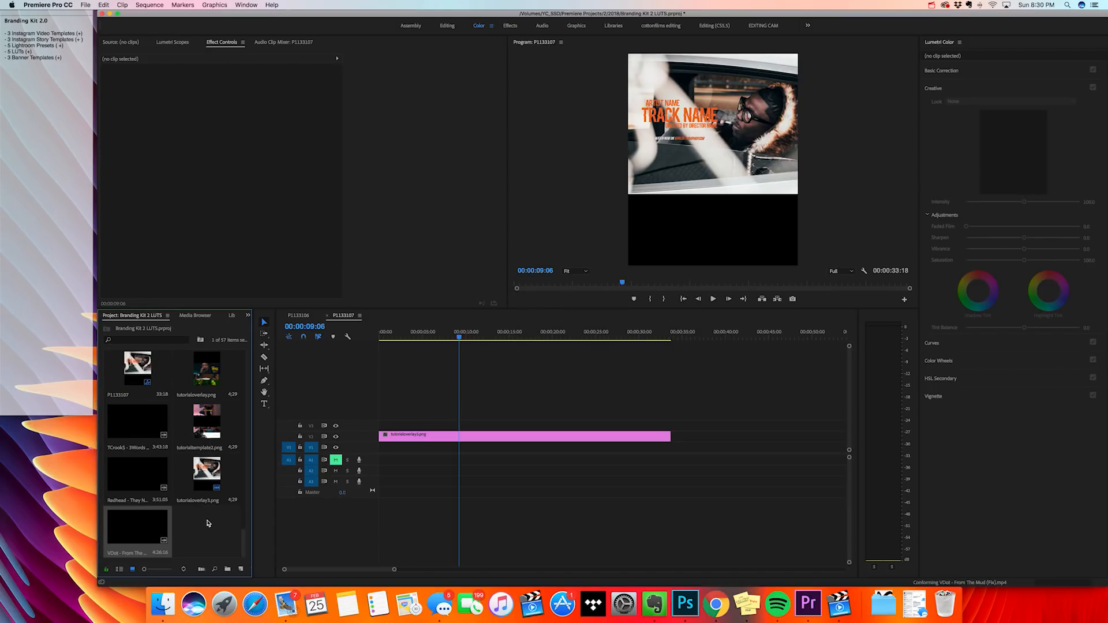
Place the VDot video at the sequence start on the track below the overlay and apply Scale to Frame Size
left_click_drag(144, 520, 383, 456)
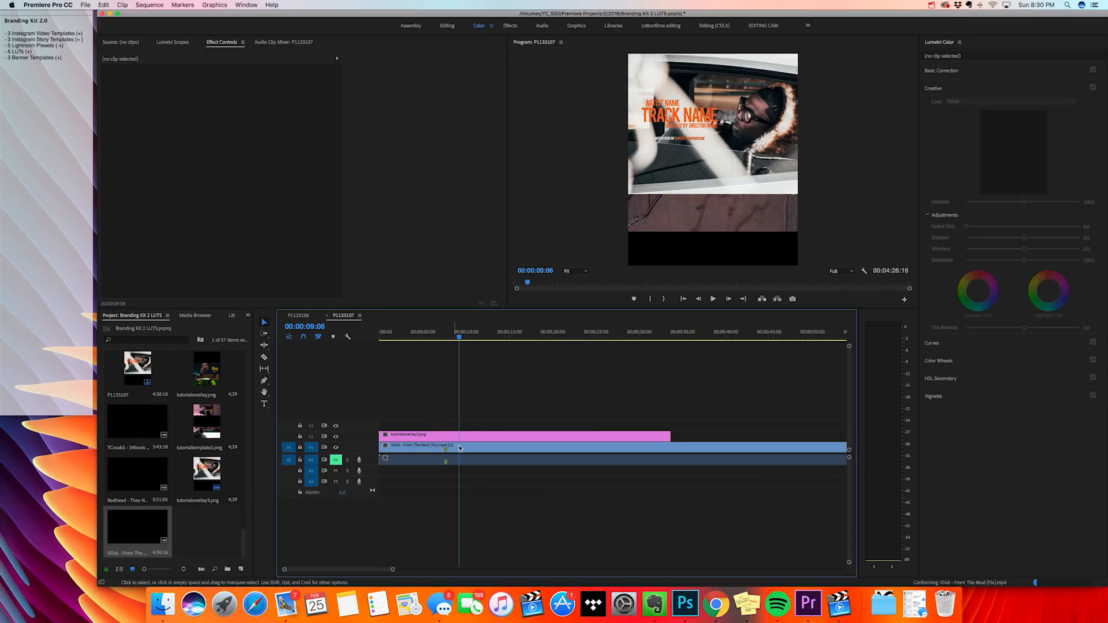
right_click(481, 448)
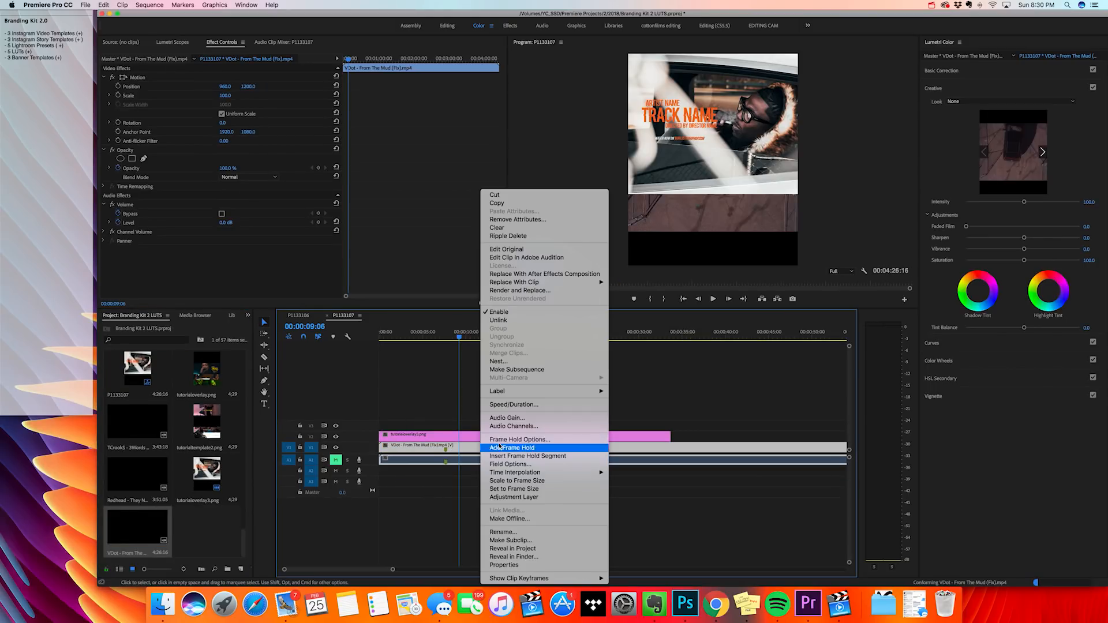
left_click(541, 481)
left_click(544, 400)
Split the VDot clip at 00:01:26:06, at the "FROM THE MUD" title shot, and delete the part before the cut
left_click_drag(485, 335, 746, 337)
scroll(589, 376, "right", 5)
left_click(639, 336)
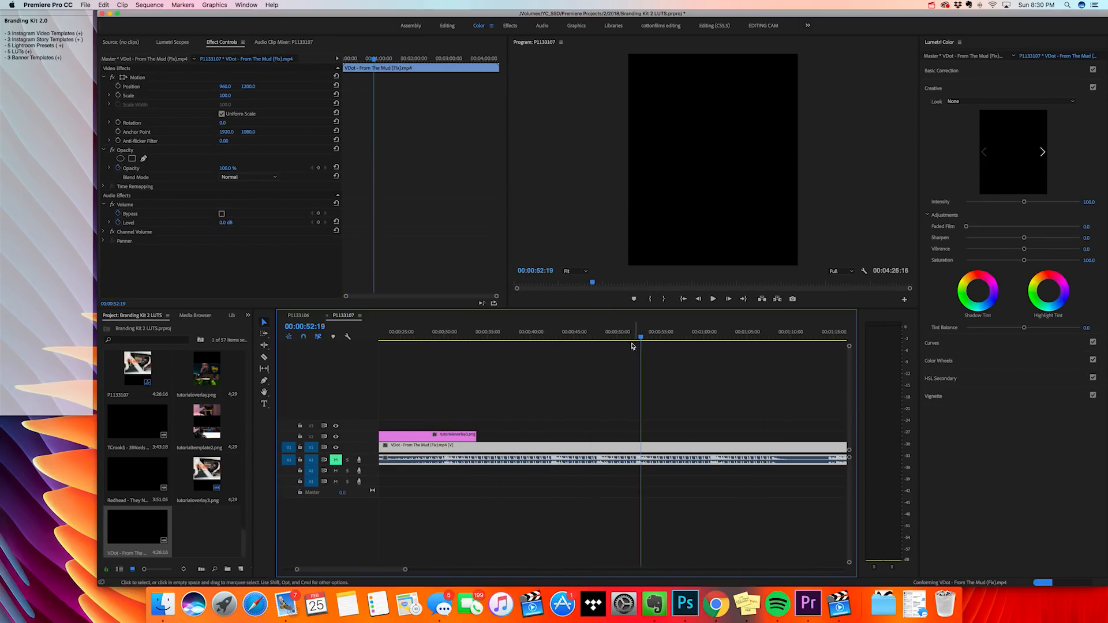
left_click_drag(661, 333, 813, 333)
scroll(733, 369, "right", 4)
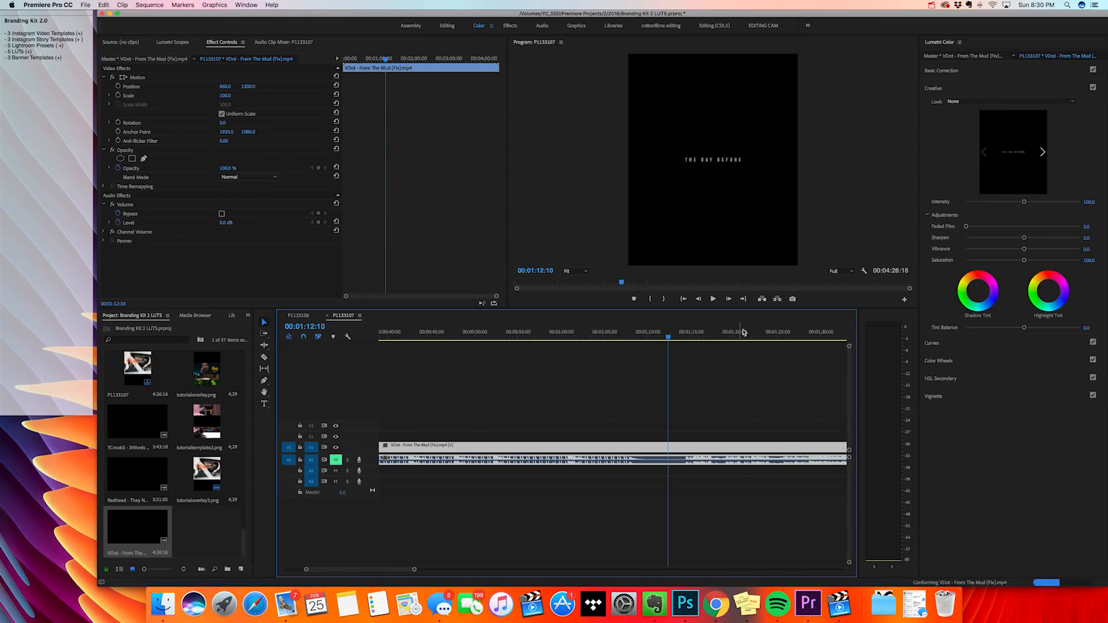
left_click(778, 333)
left_click(788, 332)
key("c")
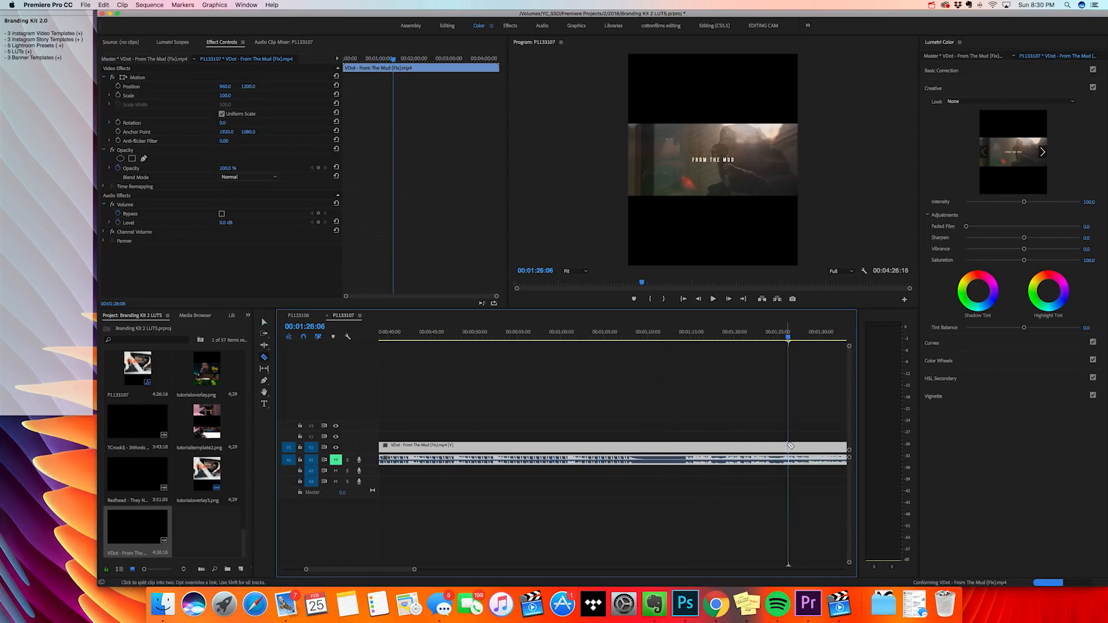
left_click(788, 444)
key("v")
key("shift+k")
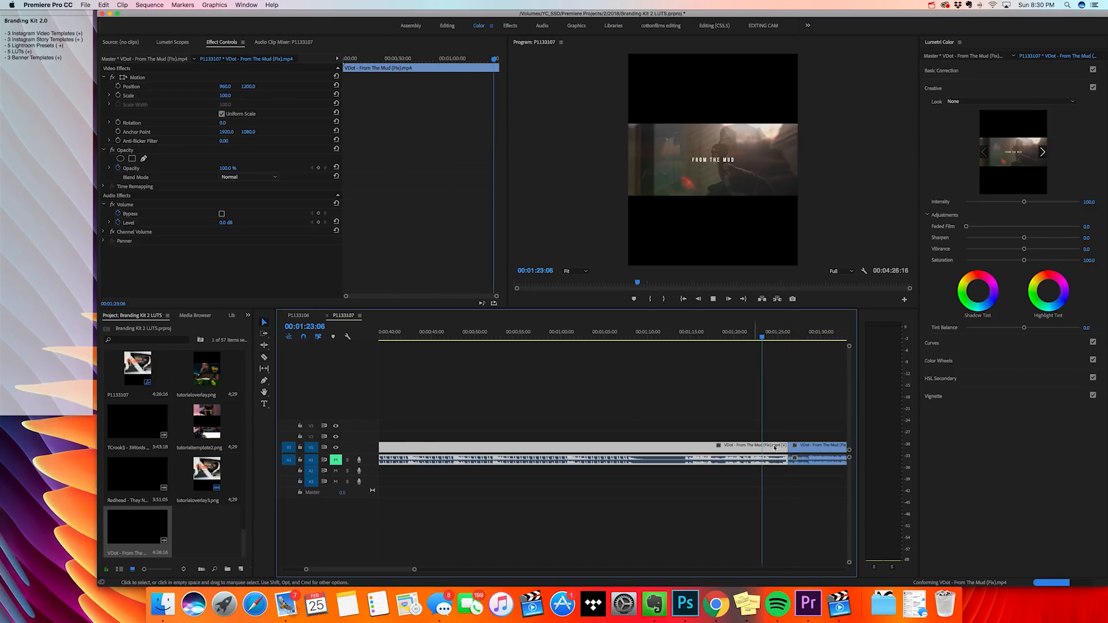
key("Delete")
Move the remaining VDot clip to the start of the sequence, directly under the overlay
left_click_drag(707, 450, 818, 452)
key("minus")
key("minus")
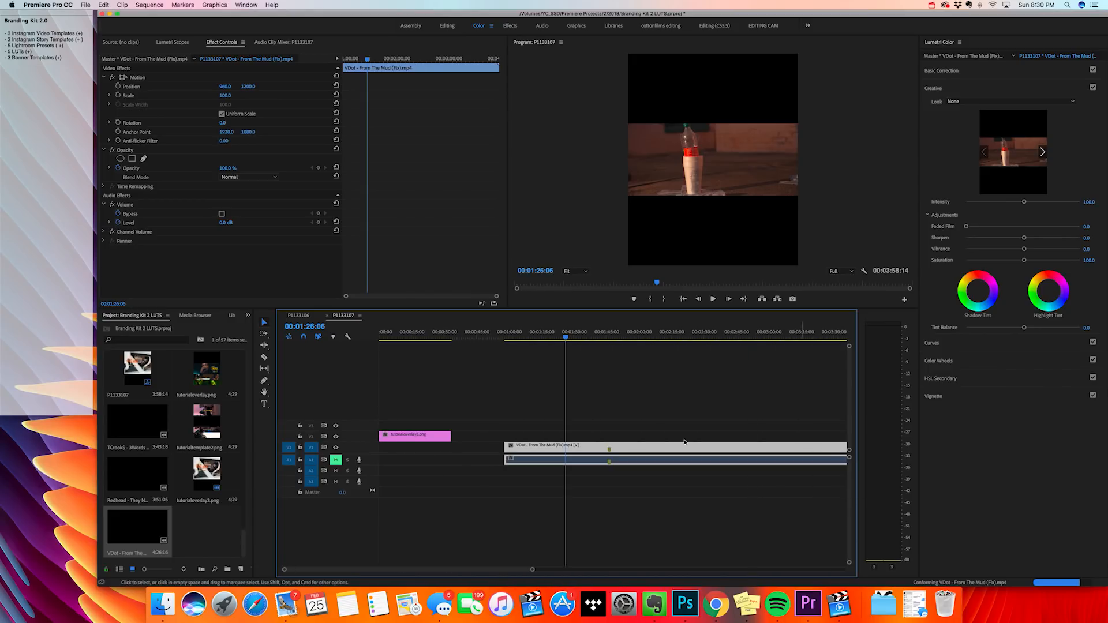
left_click_drag(638, 448, 479, 456)
Cut the VDot clip where the overlay ends, delete the excess, and align the clip's end with the overlay
left_click_drag(431, 337, 445, 337)
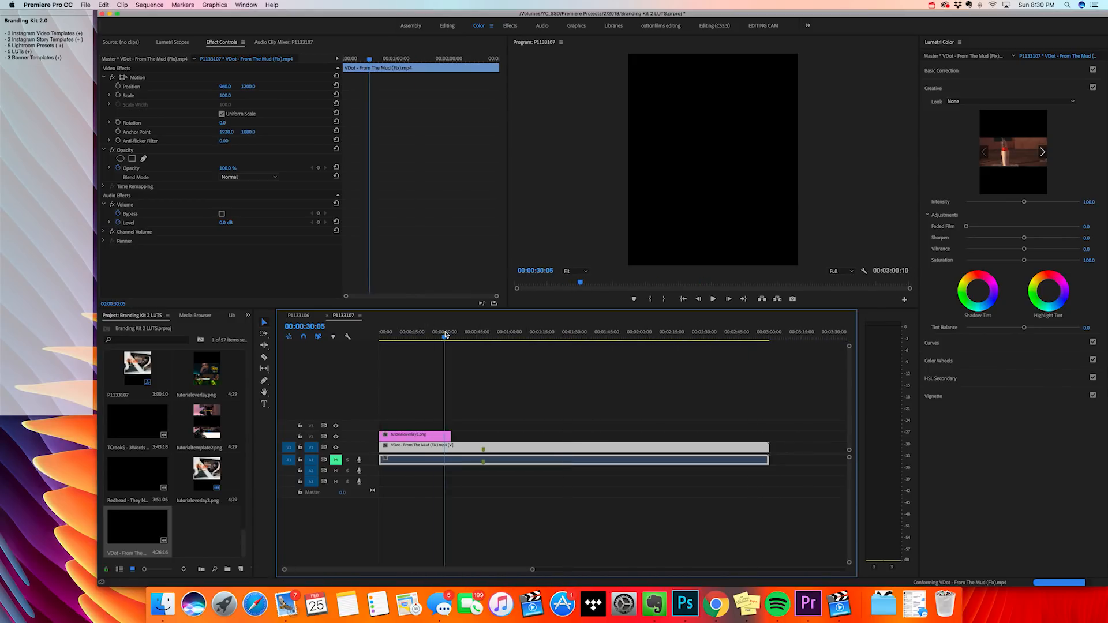
key("c")
left_click(448, 448)
key("v")
left_click(474, 449)
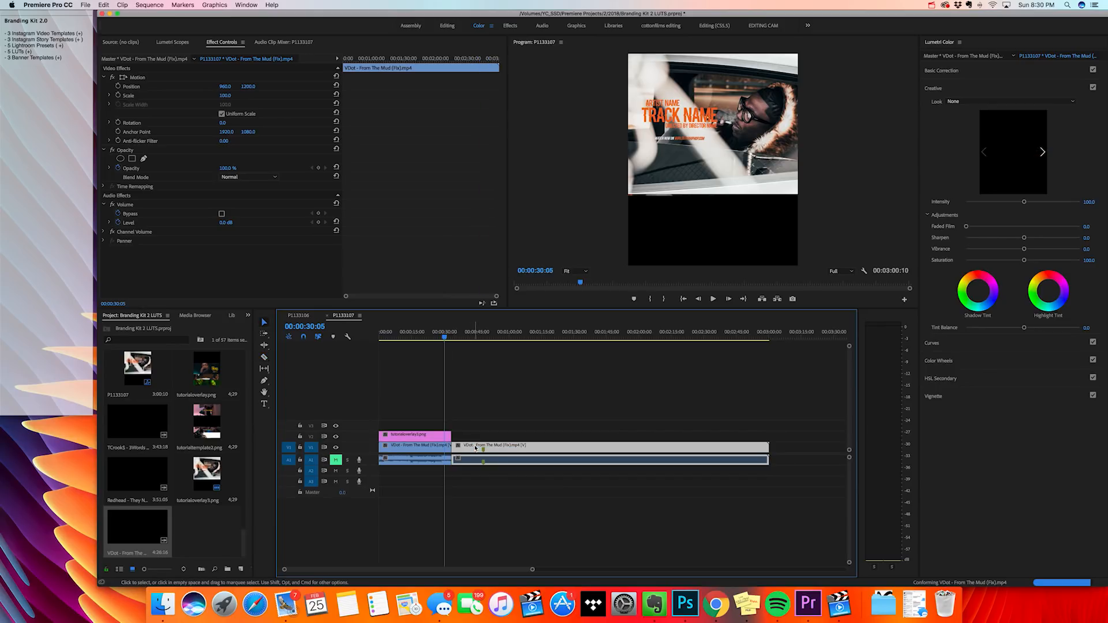
key("Delete")
key("Home")
key("equal")
key("equal")
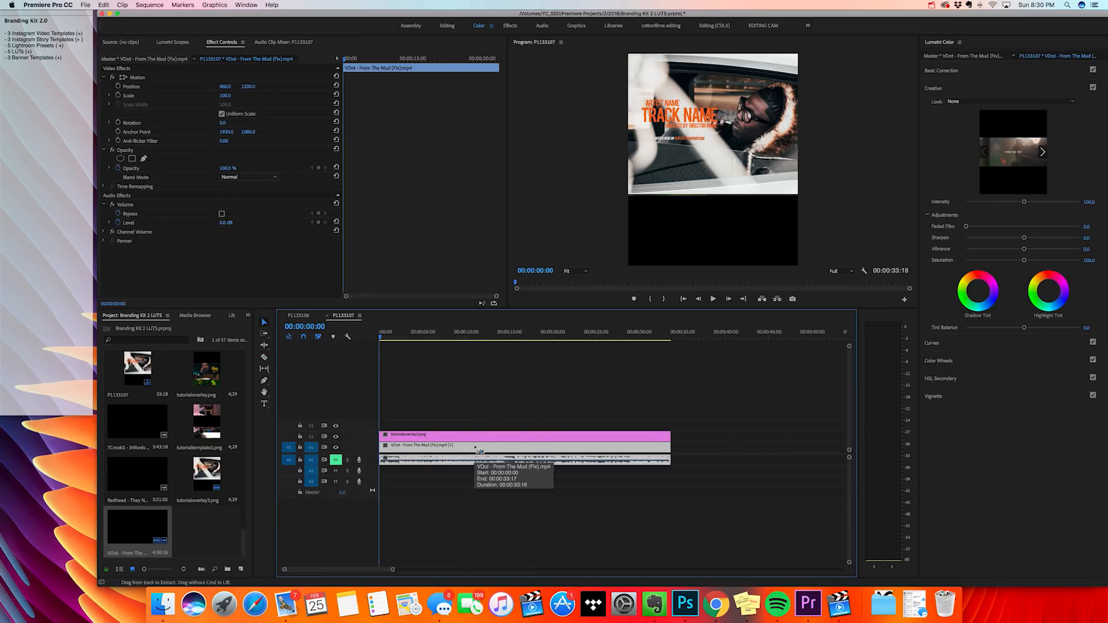
key("End")
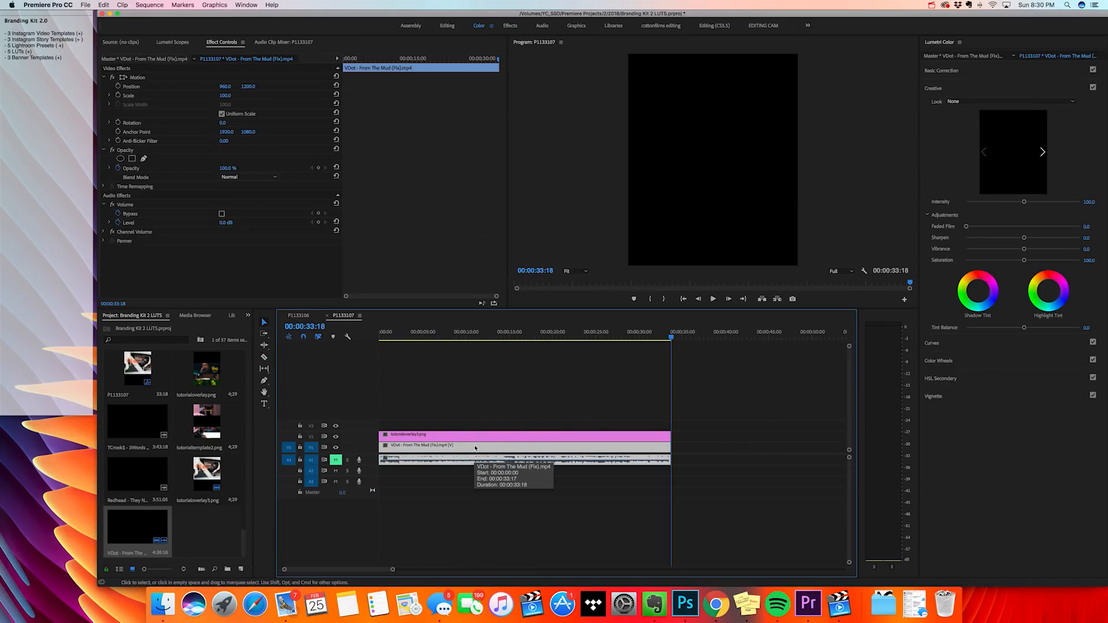
left_click_drag(671, 448, 667, 447)
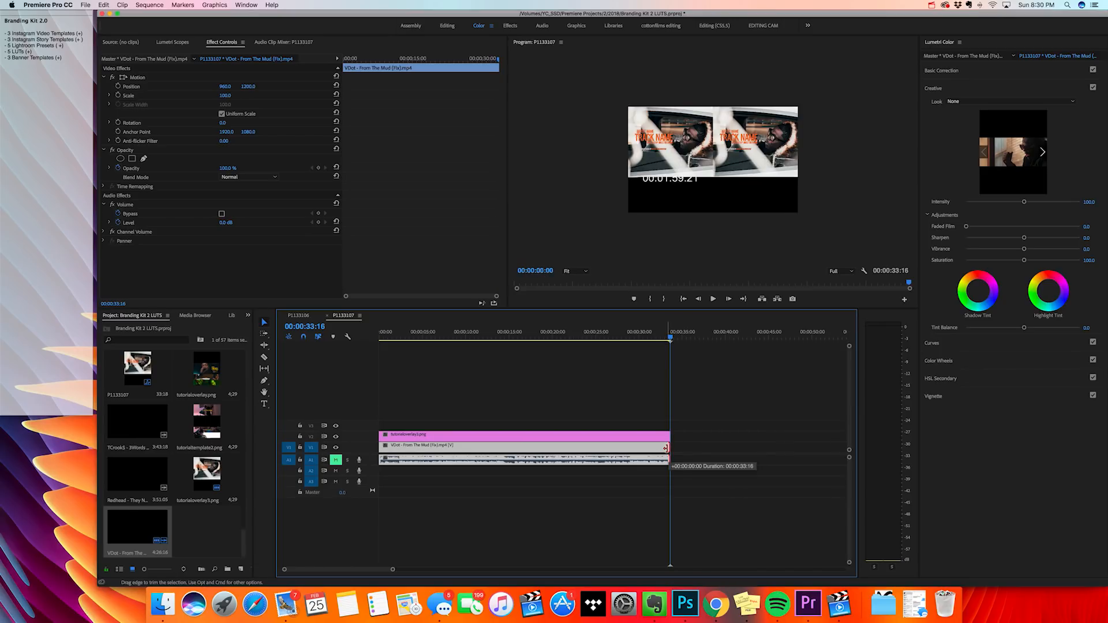
Apply Cross Dissolve to both ends of the VDot video and Constant Power to both ends of its audio
left_click(507, 333)
scroll(200, 316, "down", 5)
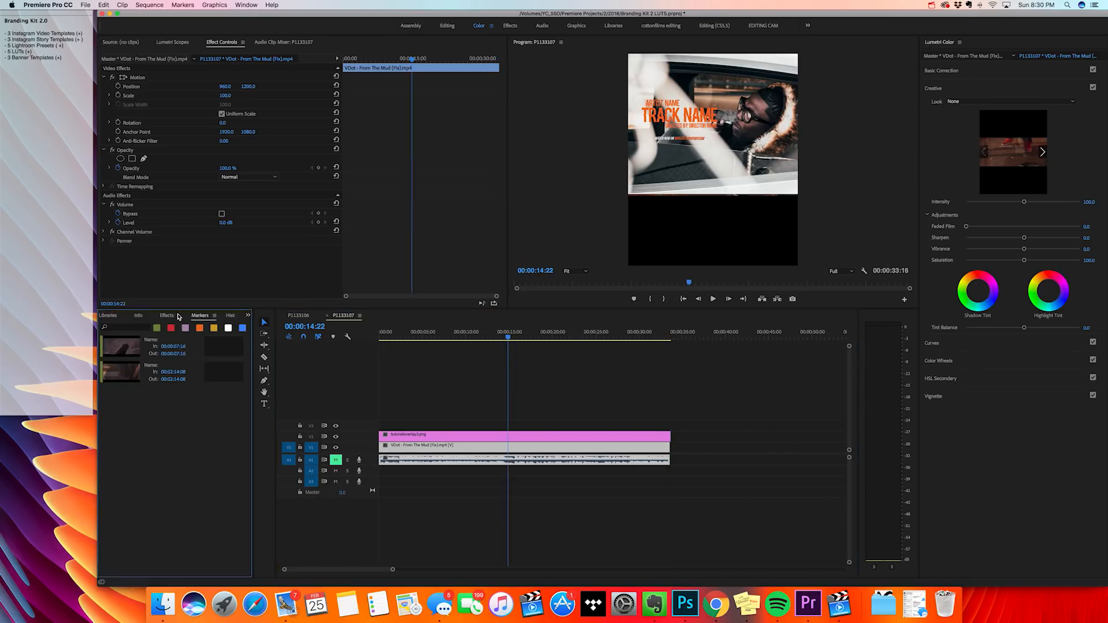
left_click(167, 316)
left_click_drag(121, 451, 383, 446)
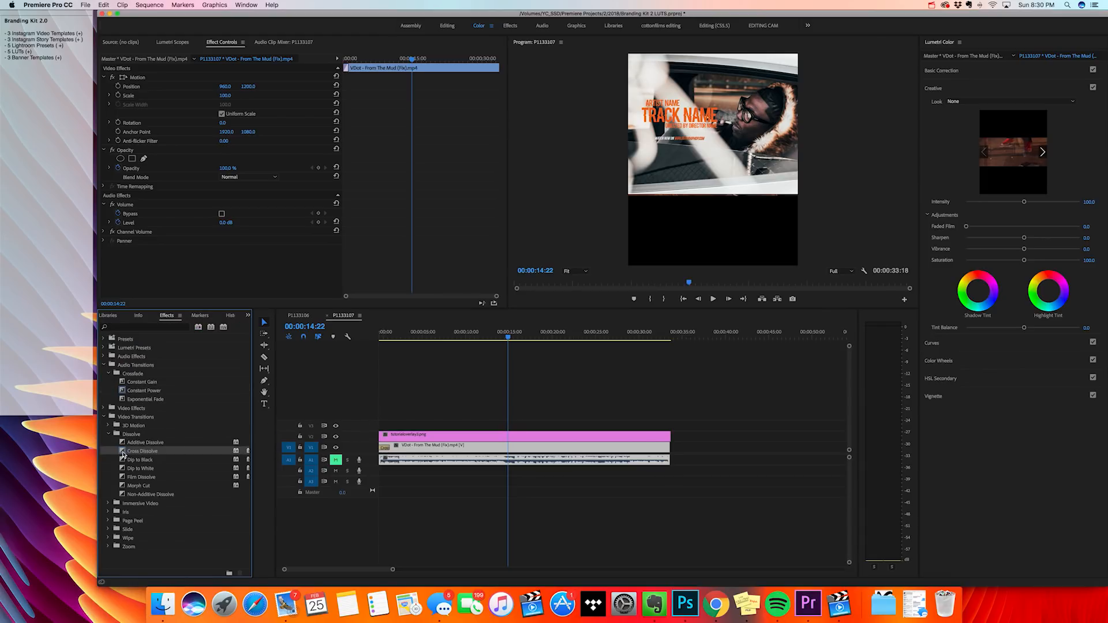
left_click_drag(122, 455, 665, 447)
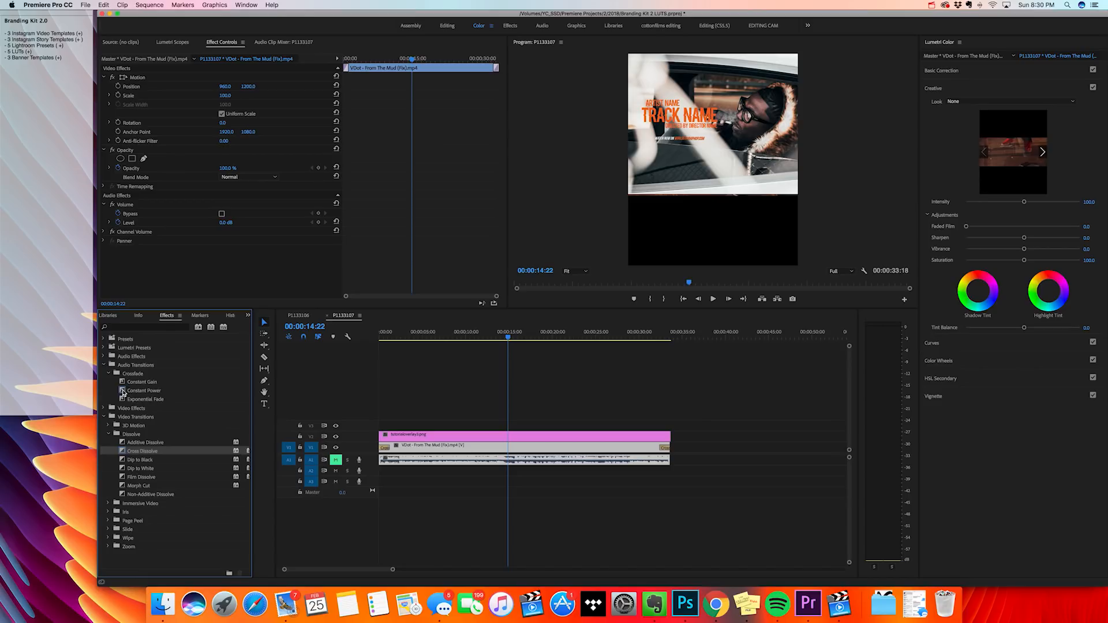
left_click_drag(122, 393, 383, 459)
left_click_drag(125, 390, 641, 460)
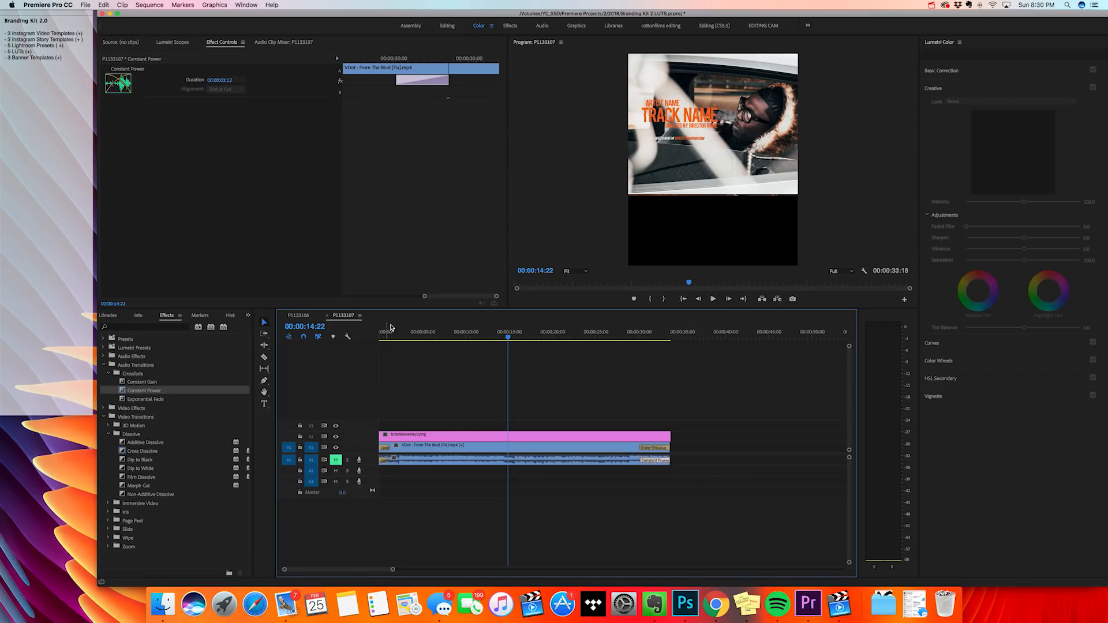
Lower the VDot clip into the area beneath the overlay by setting its vertical position to 1994, and scale it to 106
left_click_drag(408, 330, 321, 323)
key("space")
key("space")
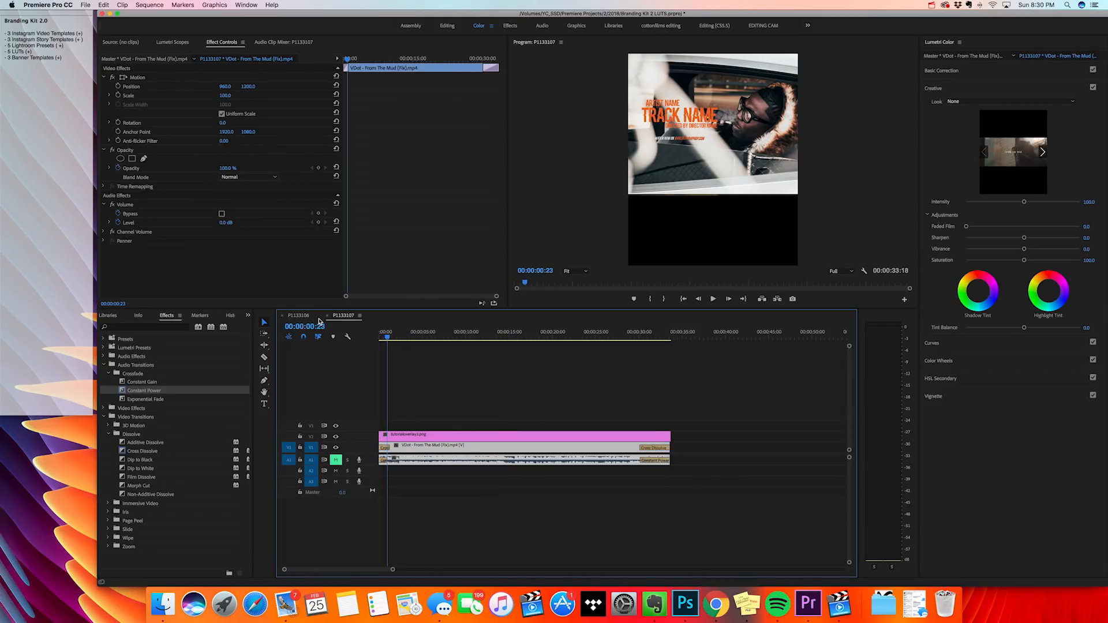
left_click(459, 381)
left_click(466, 447)
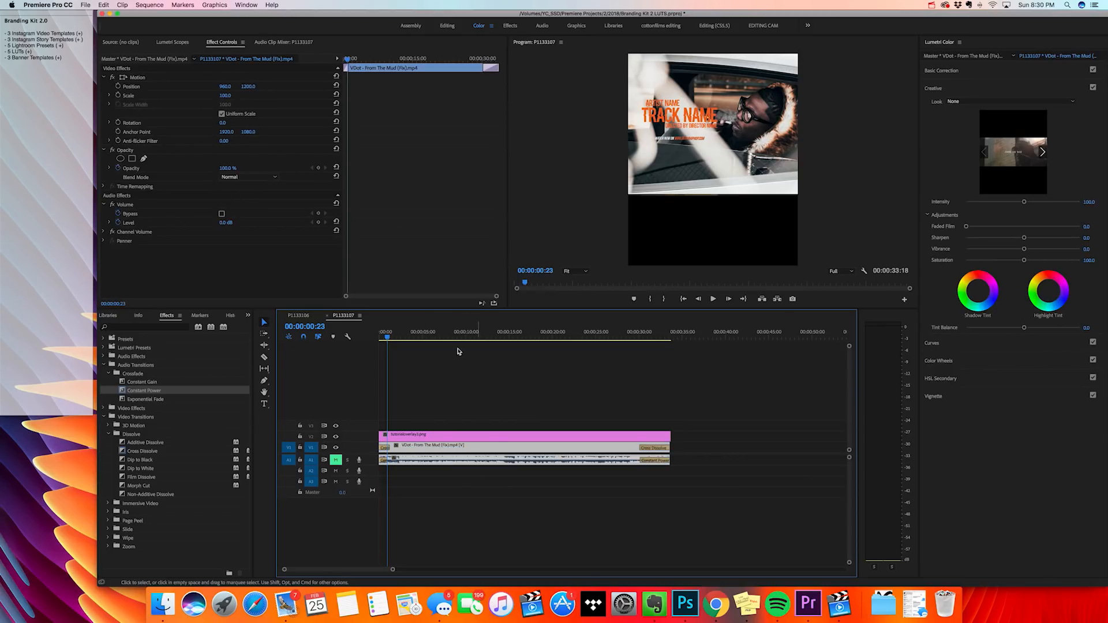
left_click(495, 419)
left_click(494, 445)
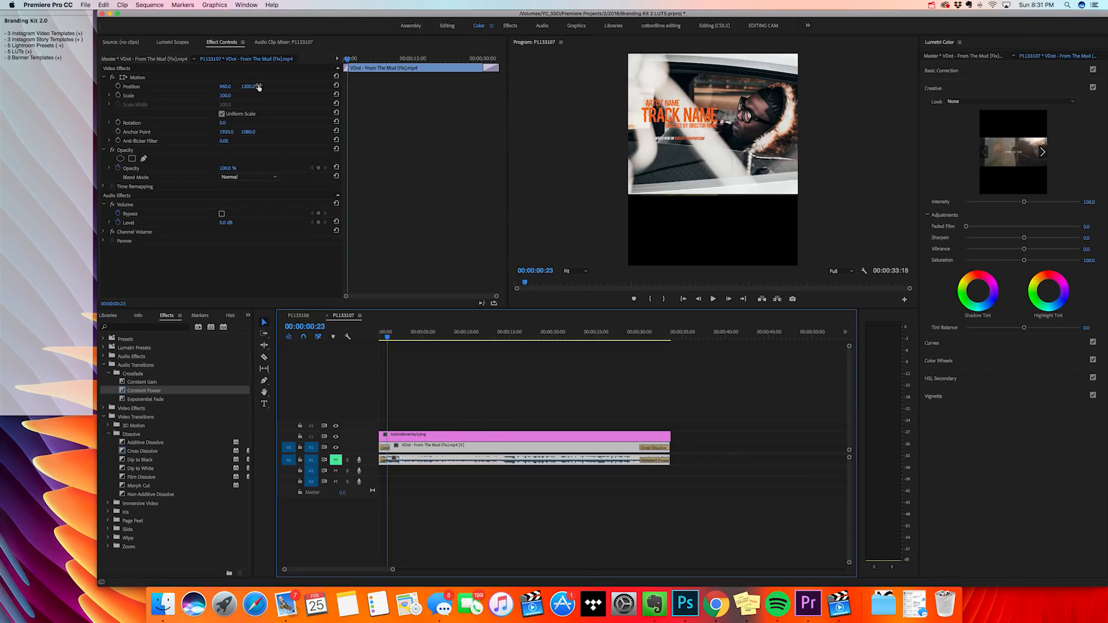
left_click_drag(248, 87, 482, 87)
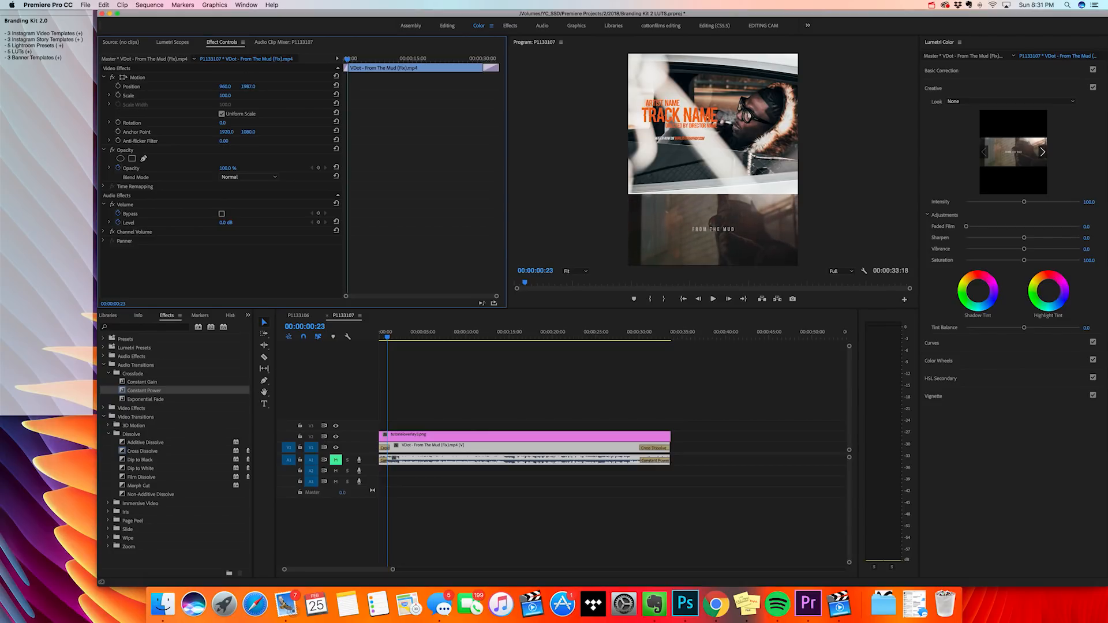
left_click_drag(224, 95, 228, 96)
Play the sequence from the start to check the clip's framing beneath the overlay
left_click(397, 348)
left_click_drag(398, 337, 306, 336)
key("space")
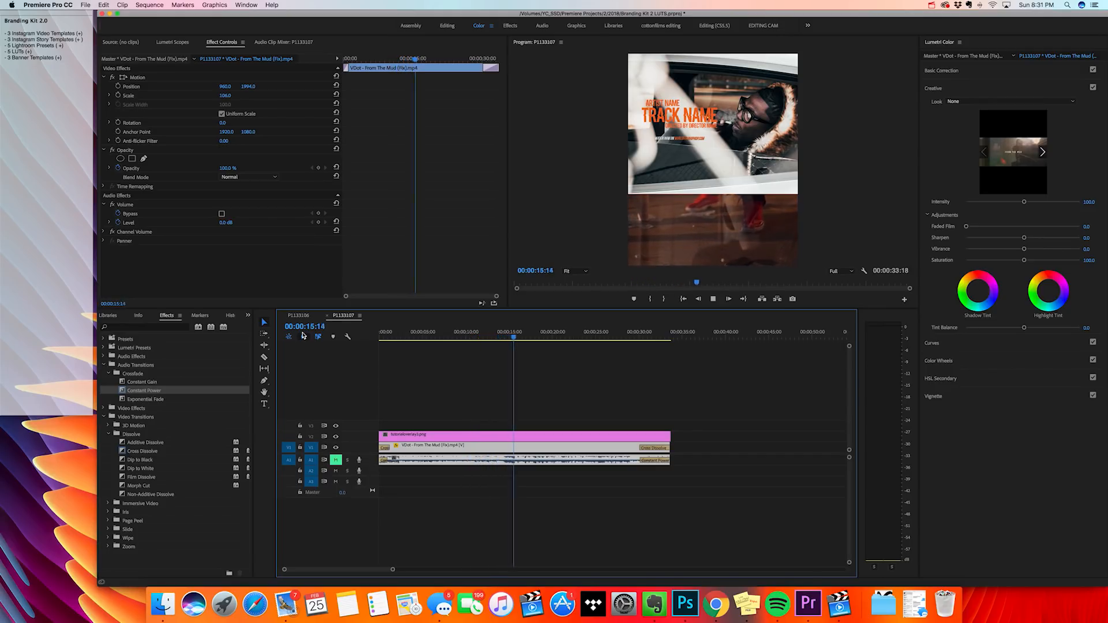
key("space")
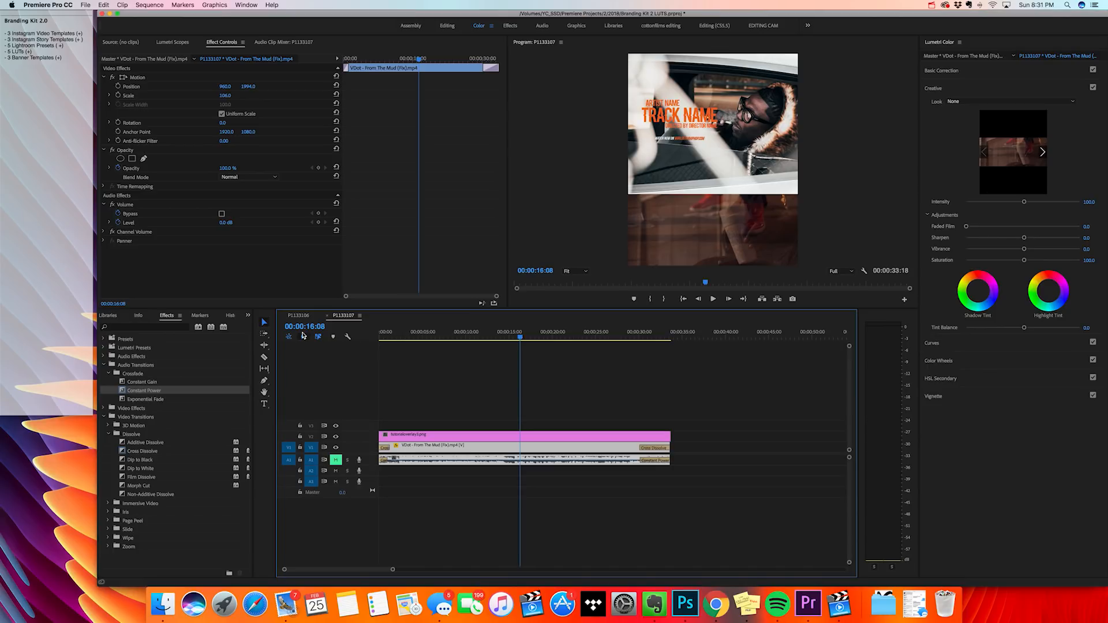
Switch to Finder and share tutorialoverlay3.png from the Desktop through AirDrop
left_click(163, 603)
left_click(359, 287)
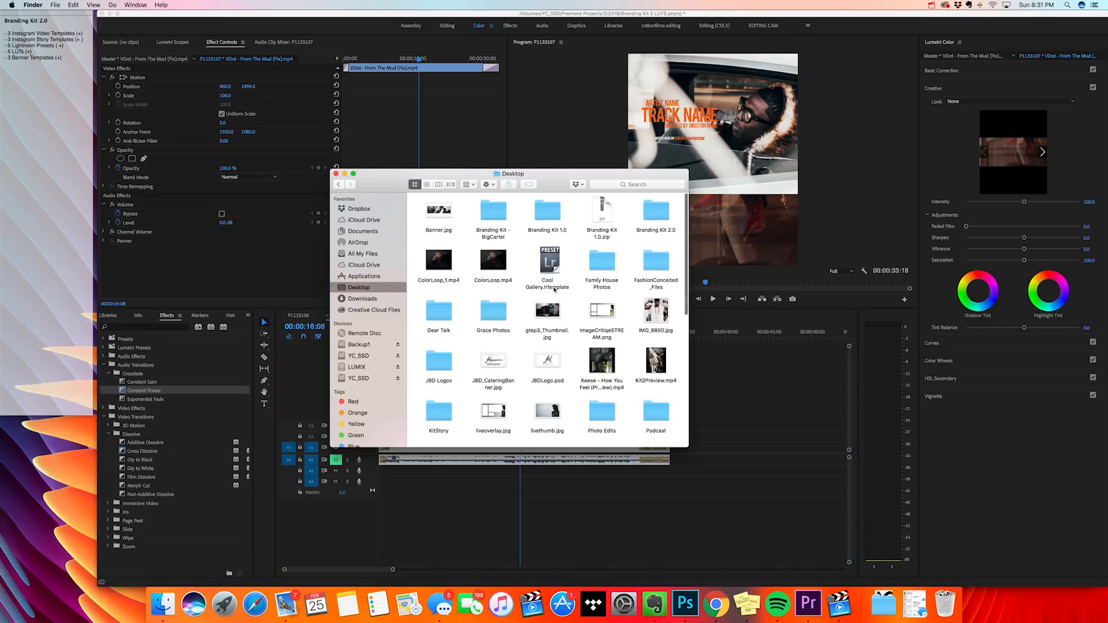
scroll(614, 358, "down", 1)
scroll(613, 358, "down", 8)
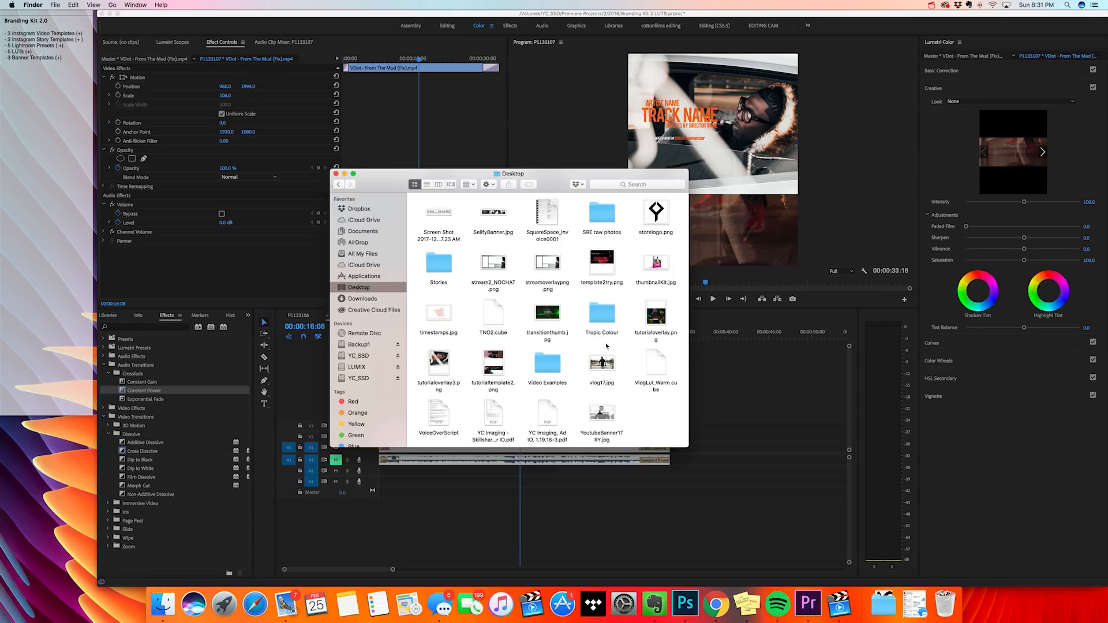
scroll(479, 348, "up", 3)
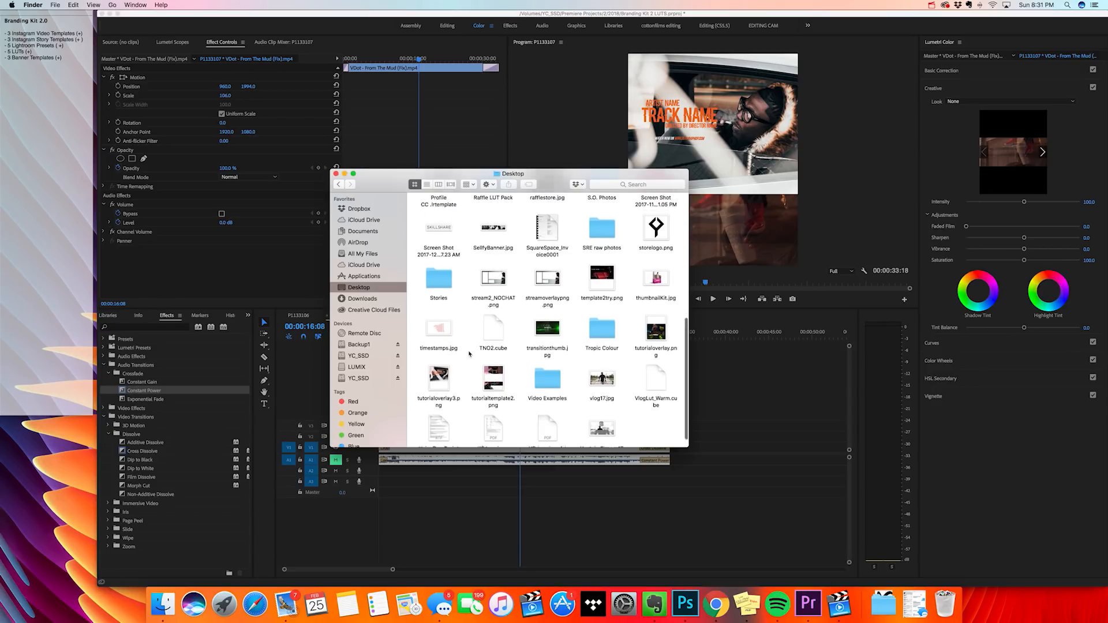
scroll(468, 354, "down", 2)
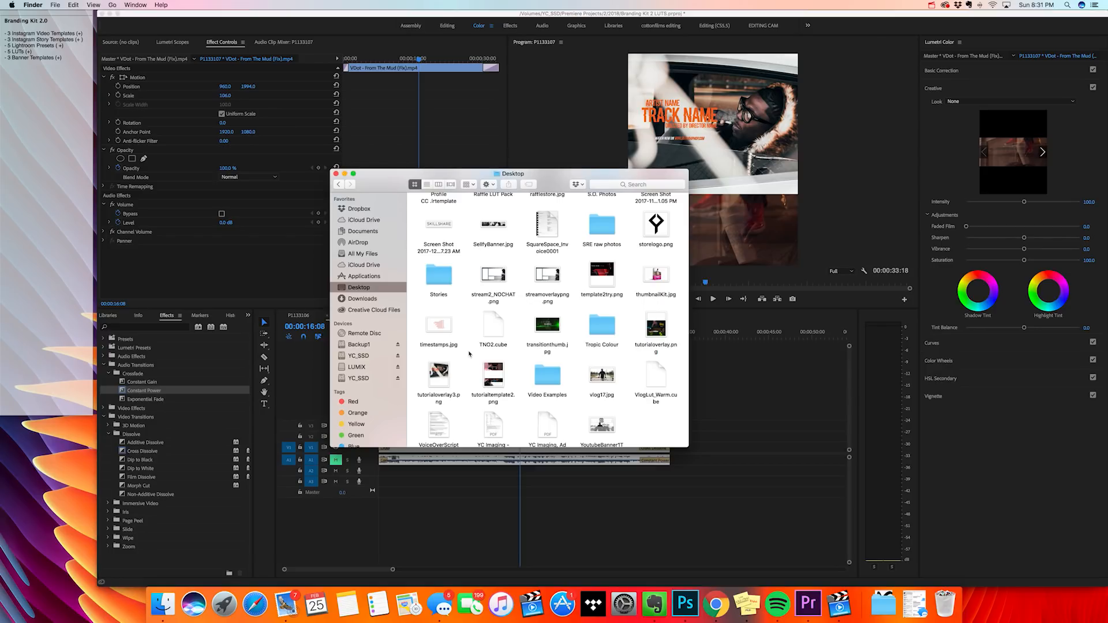
left_click(452, 375)
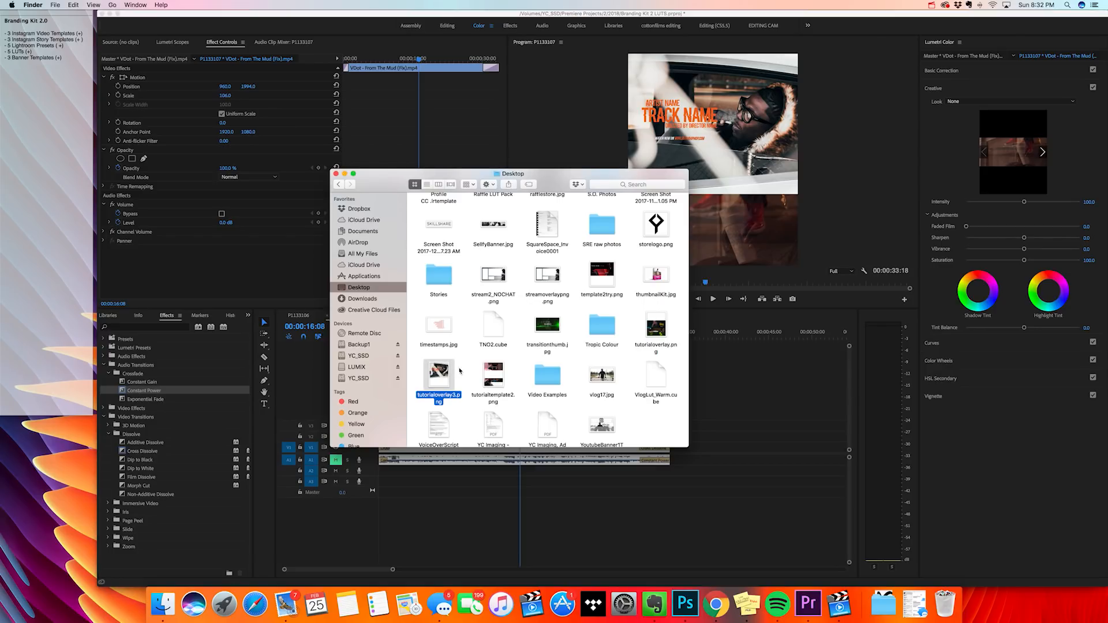
right_click(438, 374)
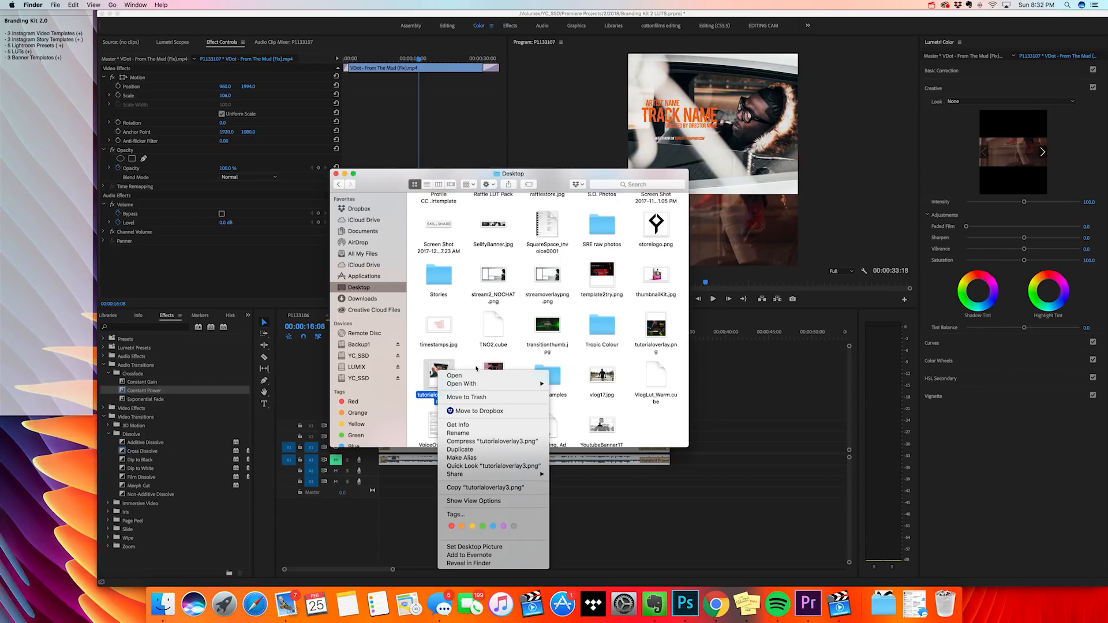
mouse_move(519, 474)
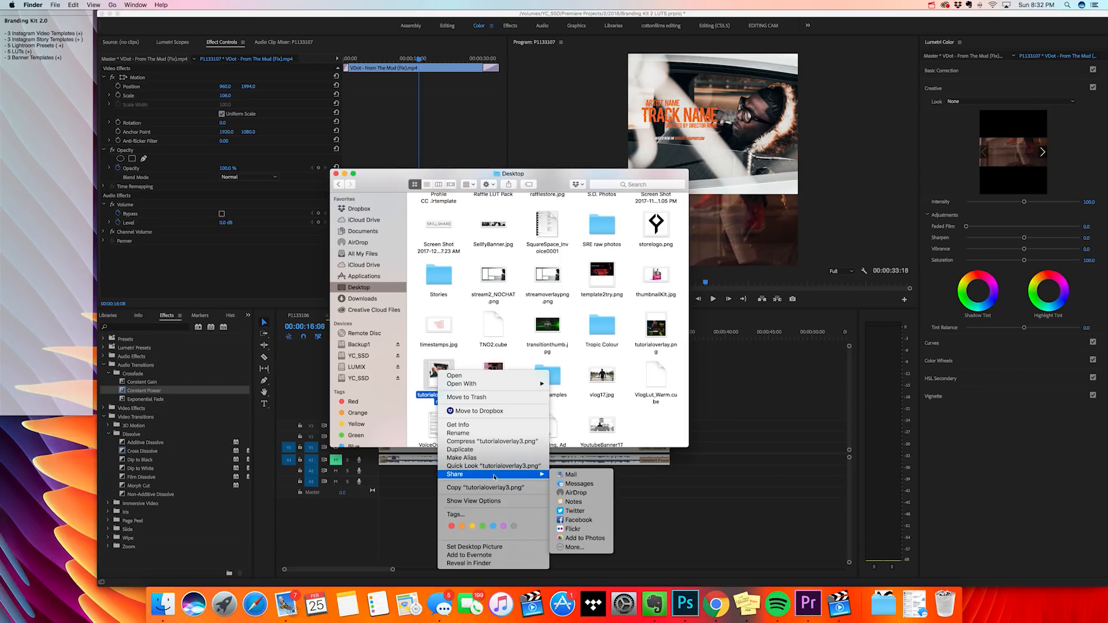
left_click(577, 493)
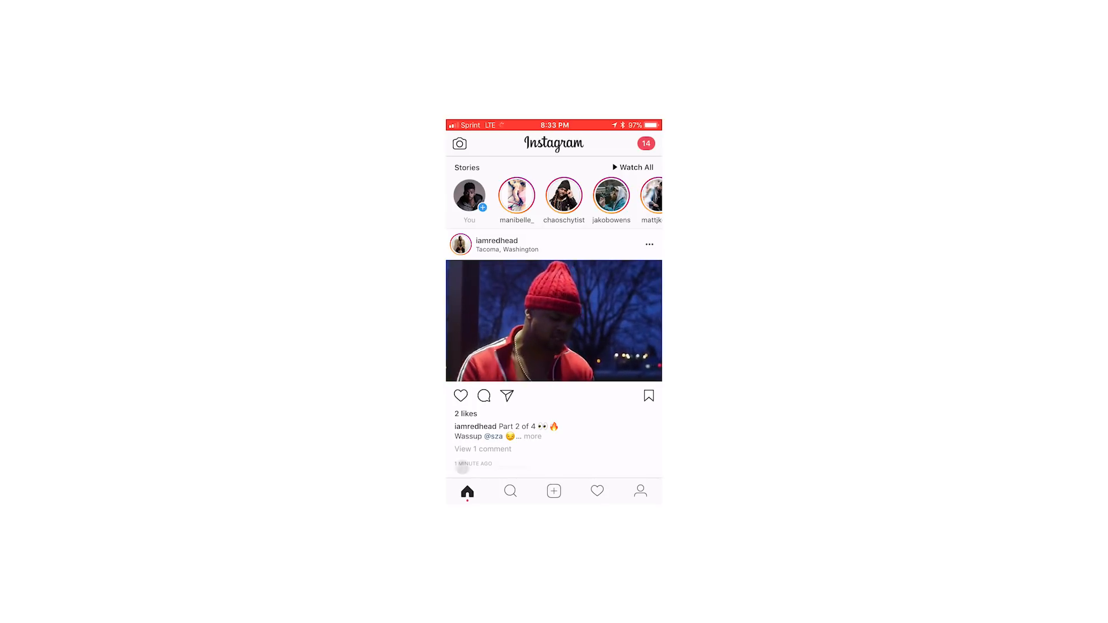
Switch to Instagram on the phone and start a new post
left_click(554, 491)
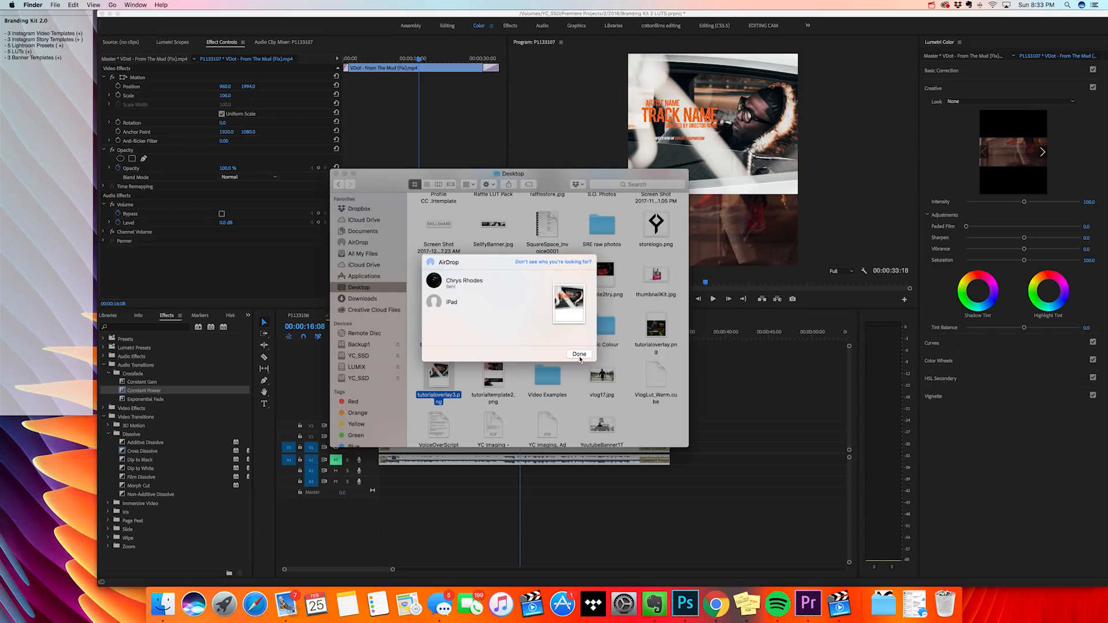
Dismiss the AirDrop dialog in Finder and open the Desktop's Branding Kit 2.0 folder, selecting the Instagram Video Templates folder
left_click(578, 354)
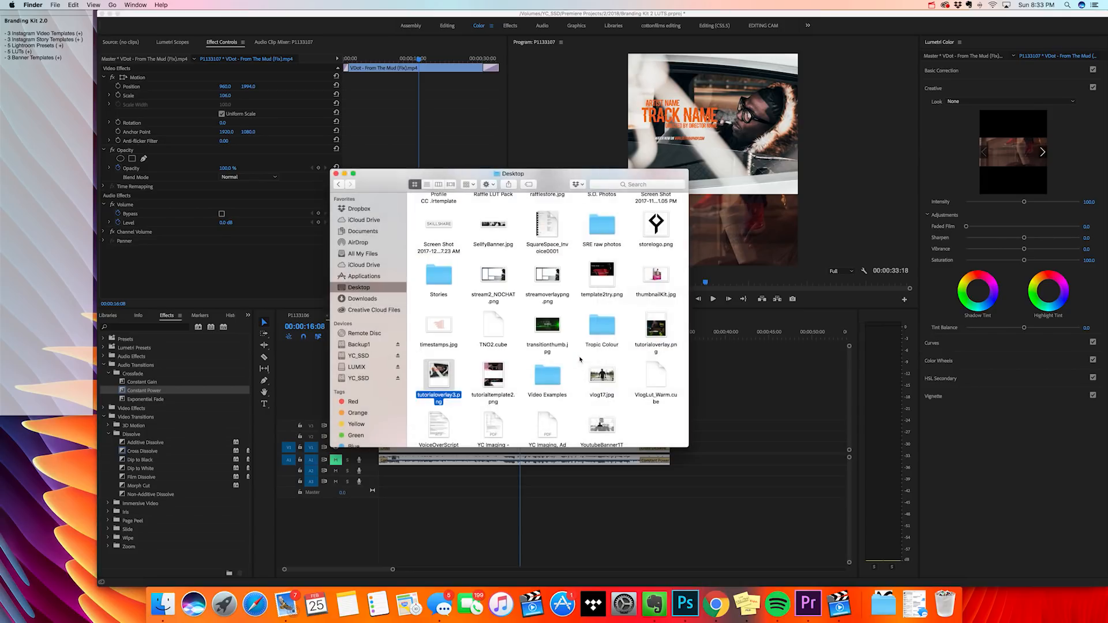
left_click(334, 173)
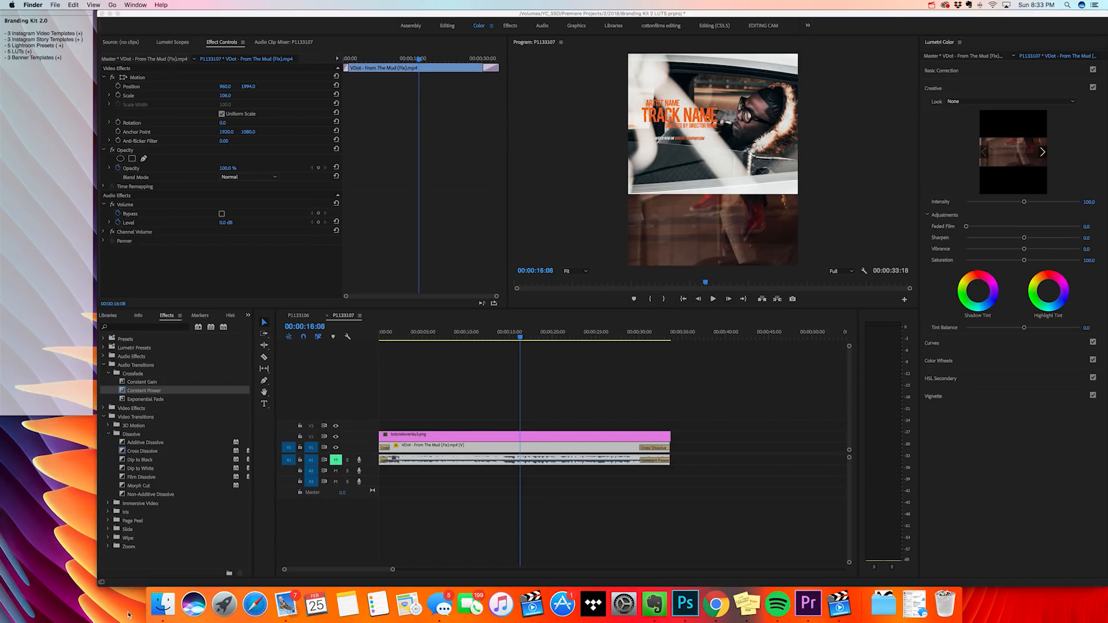
left_click(163, 603)
left_click(442, 395)
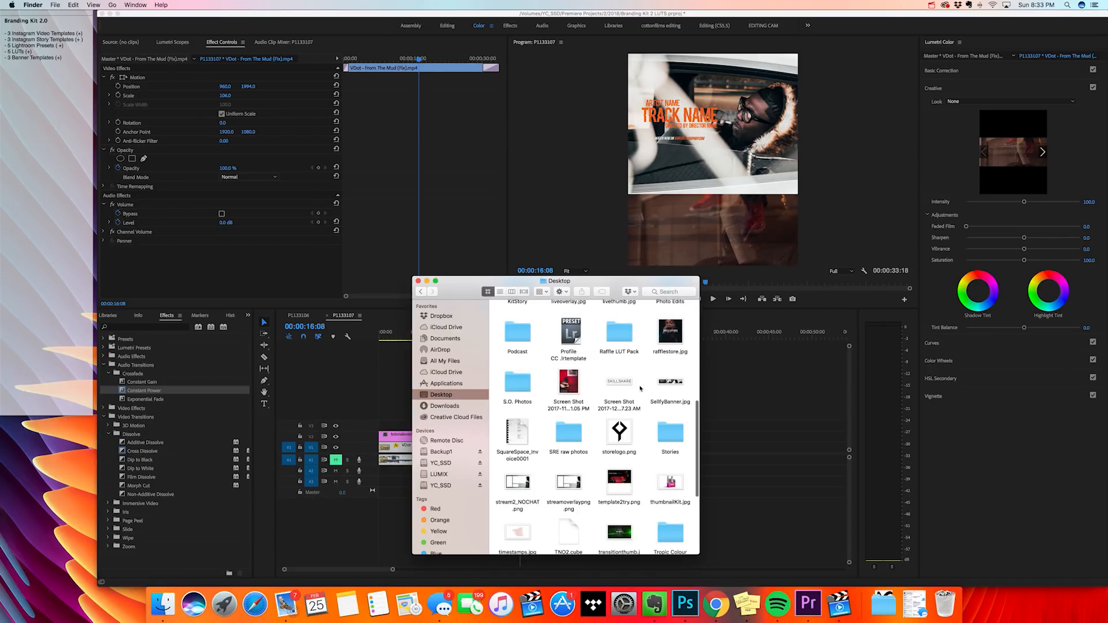
left_click(676, 433)
key("b")
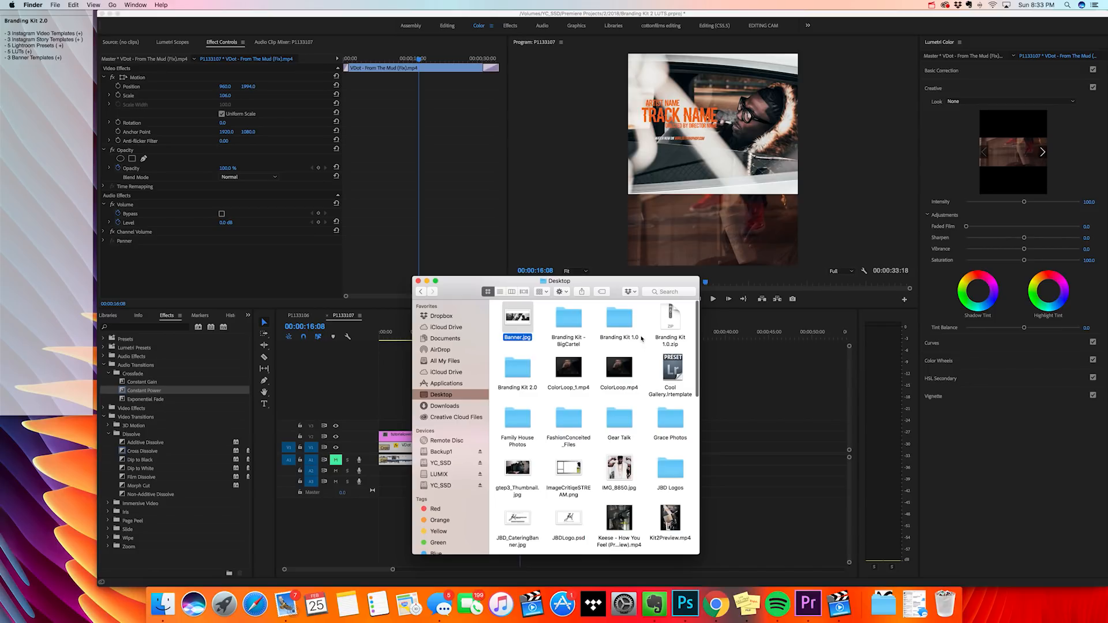
double_click(517, 368)
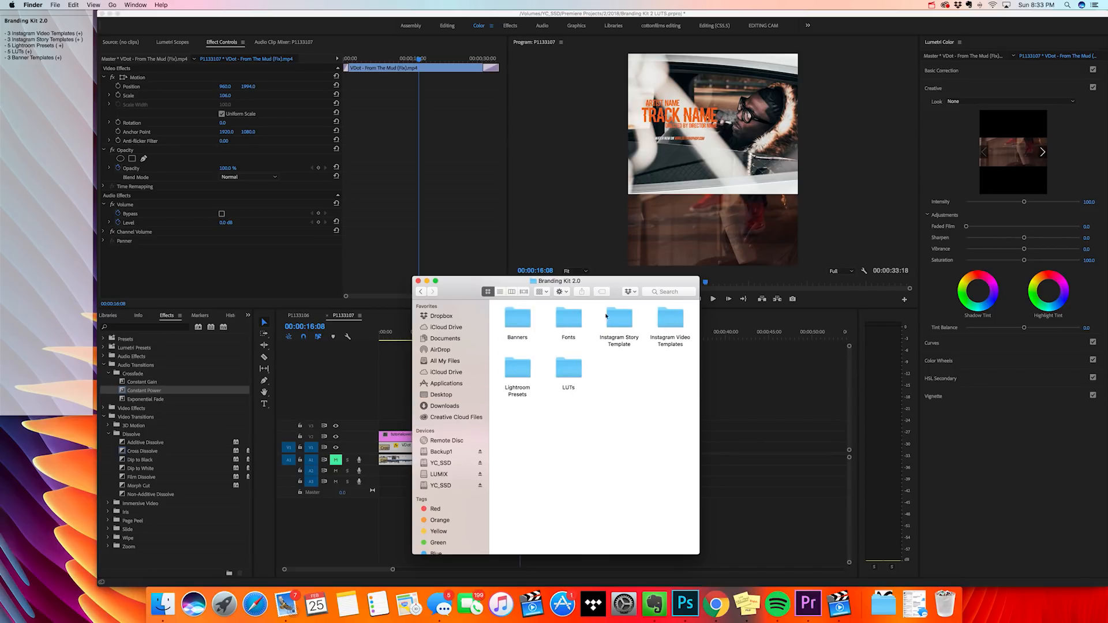
left_click(659, 329)
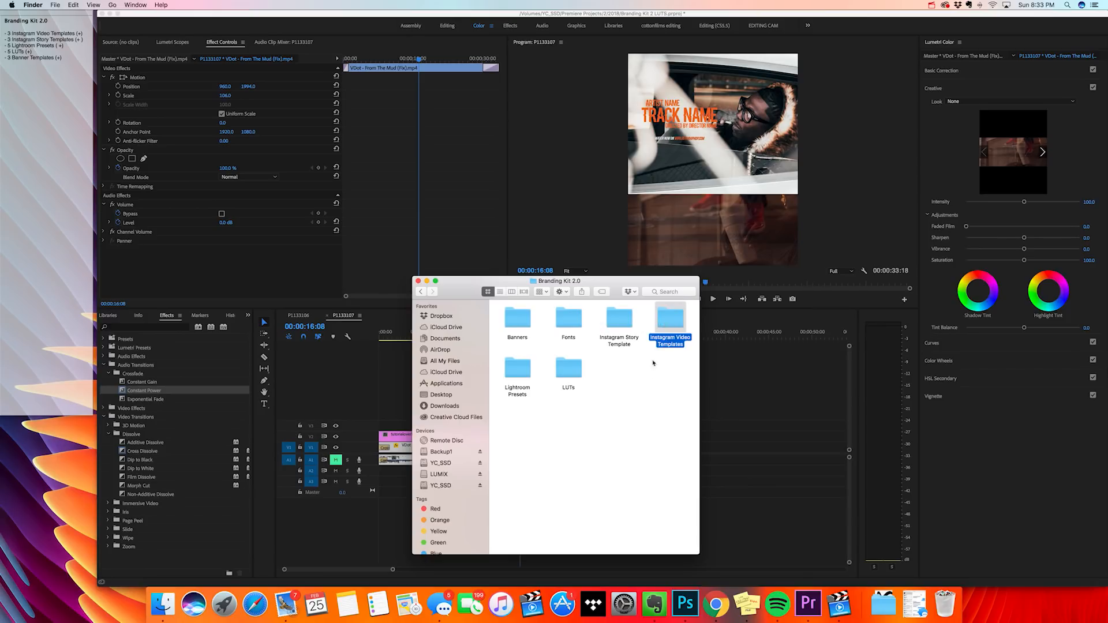
Open Template1.psd from the Instagram Story Template folder in Photoshop
left_click(652, 370)
left_click(624, 328)
left_click(630, 383)
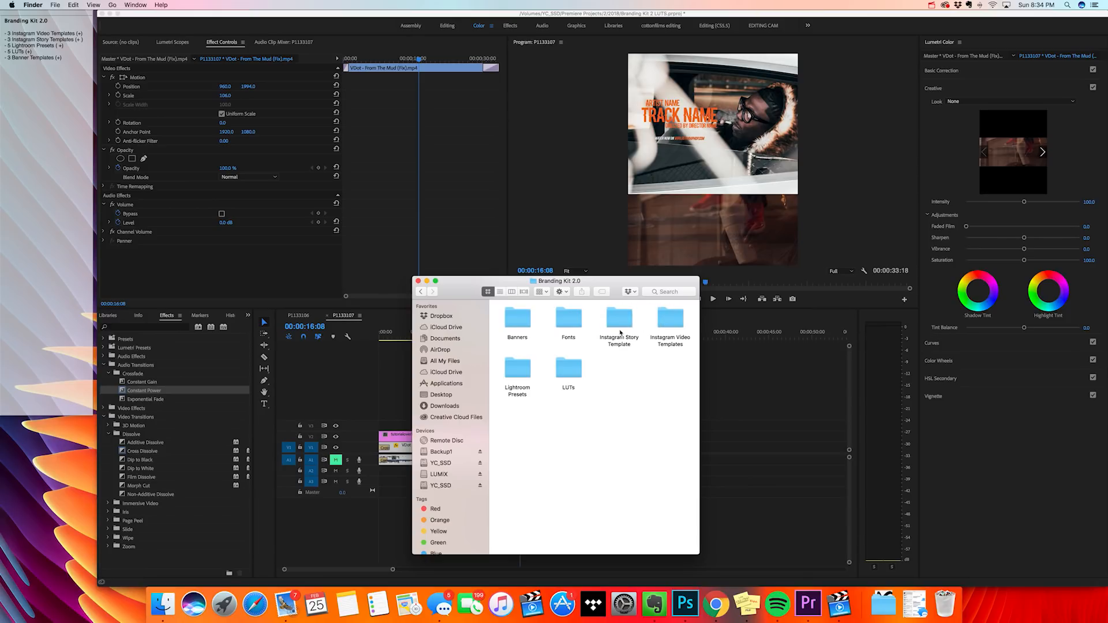
double_click(628, 323)
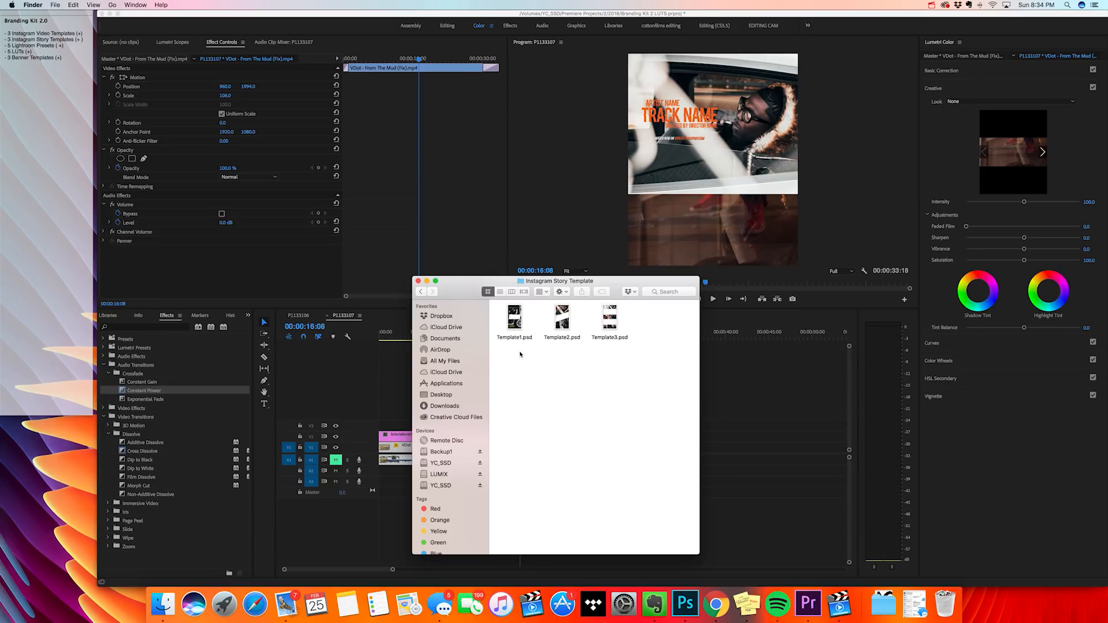
double_click(518, 331)
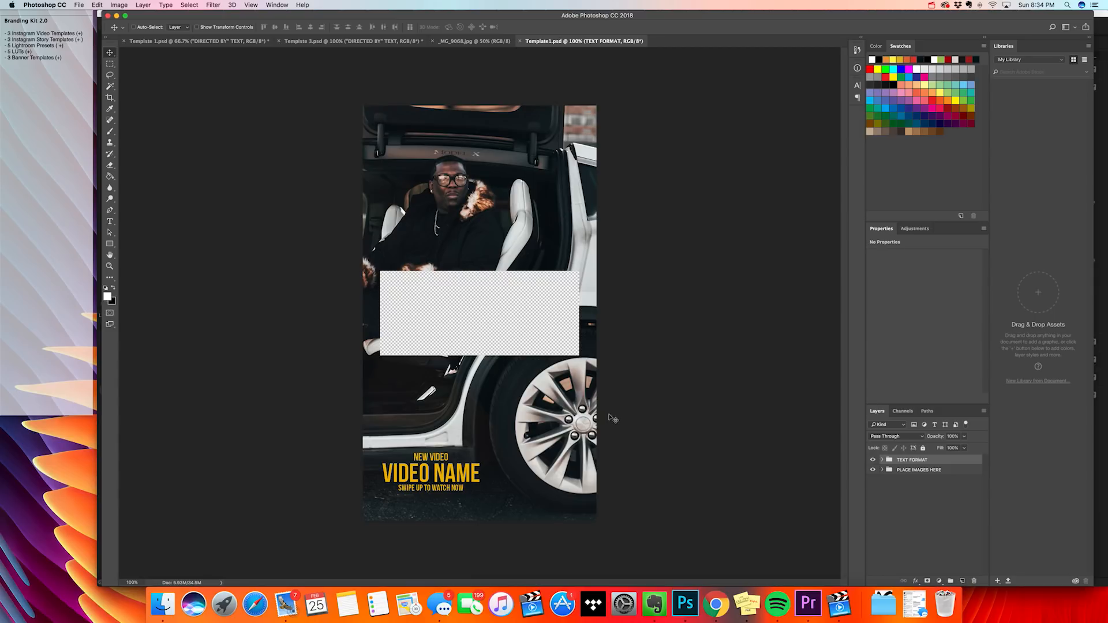
Delete the existing photo layer, Layer 2, from the PLACE IMAGES HERE group
left_click(881, 470)
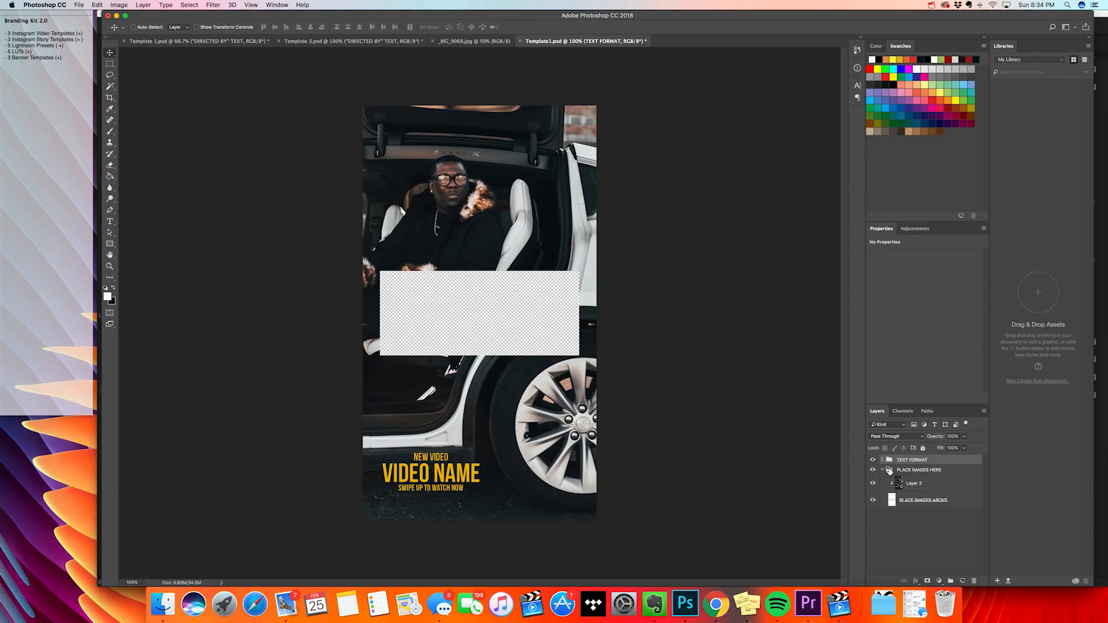
left_click(930, 488)
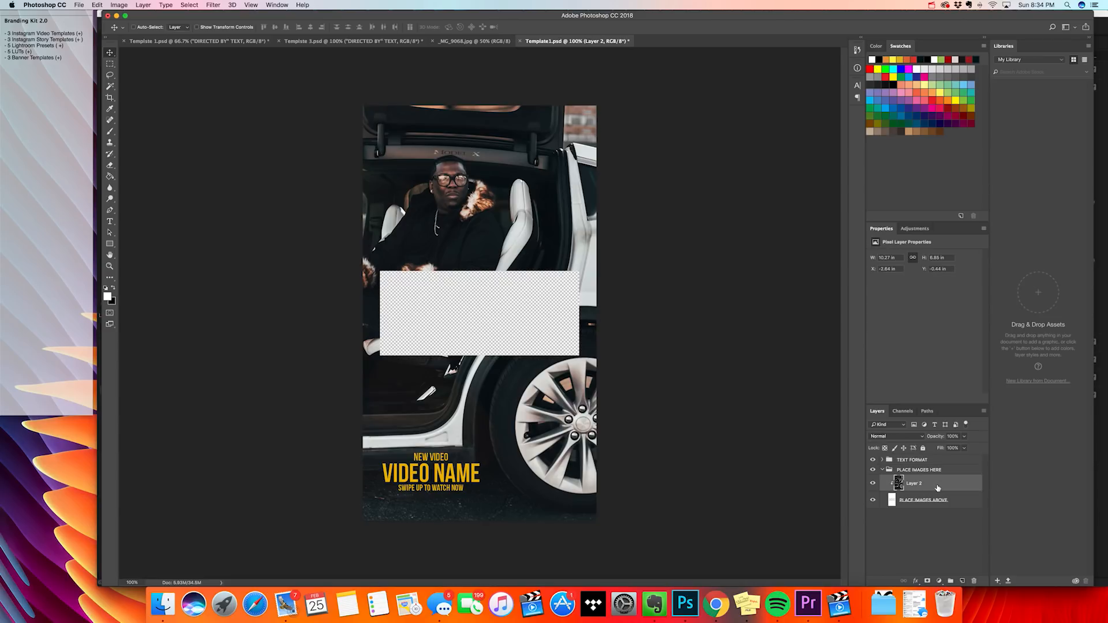
key("BackSpace")
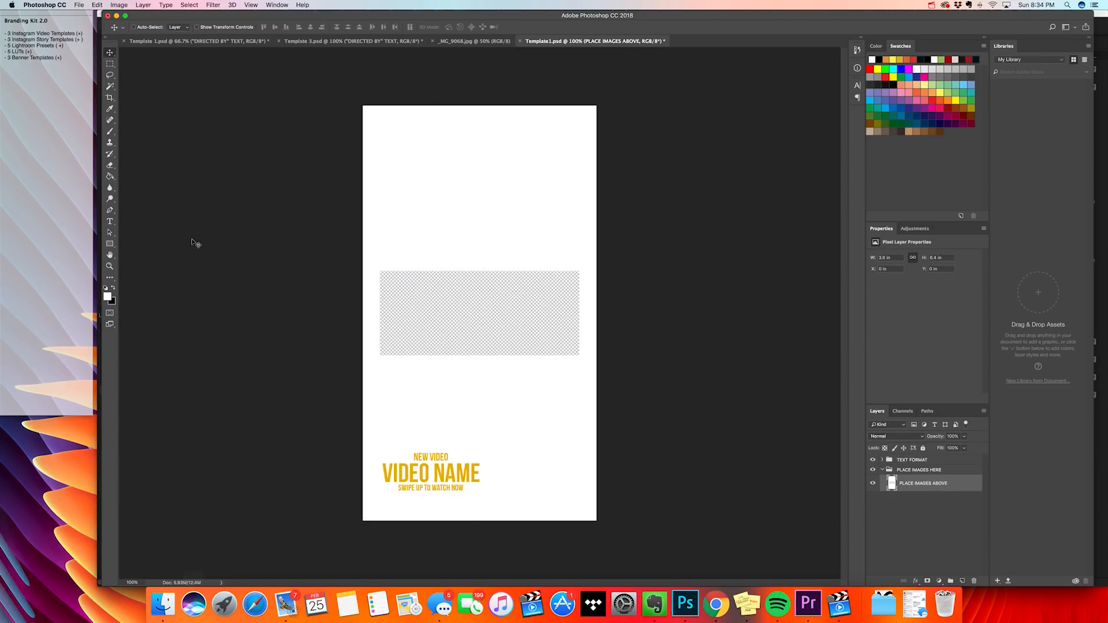
Check the _MG_9068.jpg photo and paste the copied image into Template1.psd above the PLACE IMAGES ABOVE layer, accepting the colour profile conversion
left_click(474, 41)
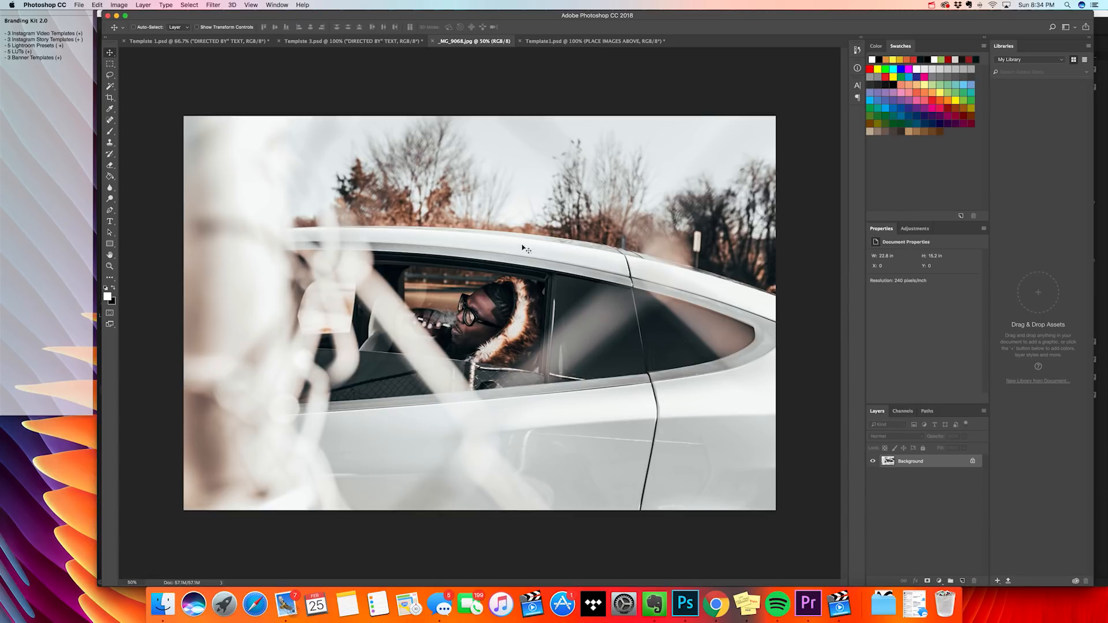
left_click(602, 42)
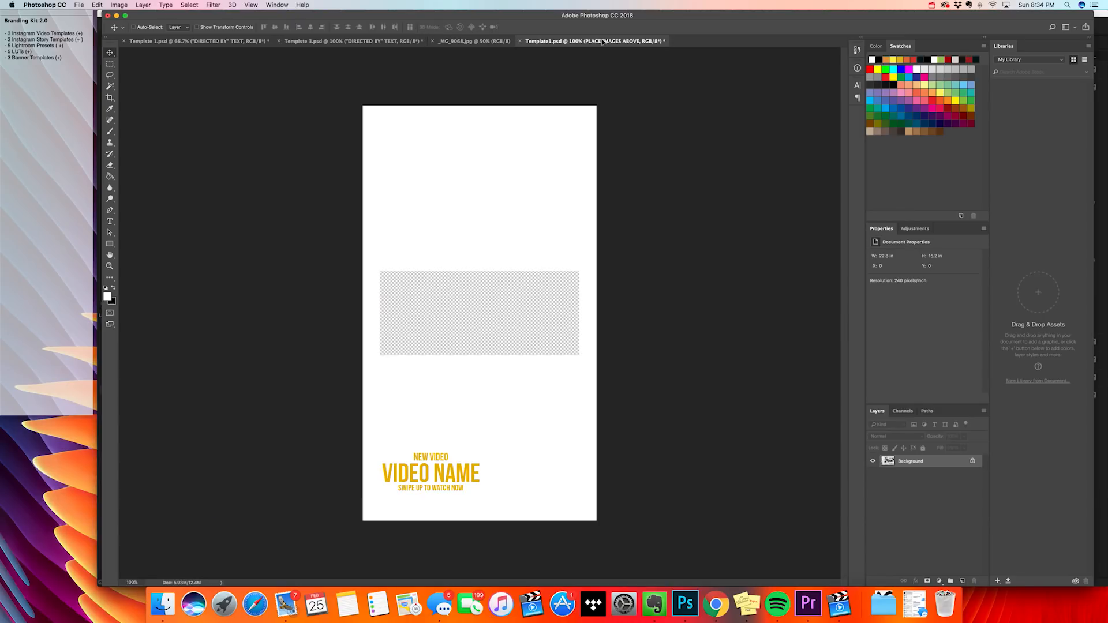
key("cmd+v")
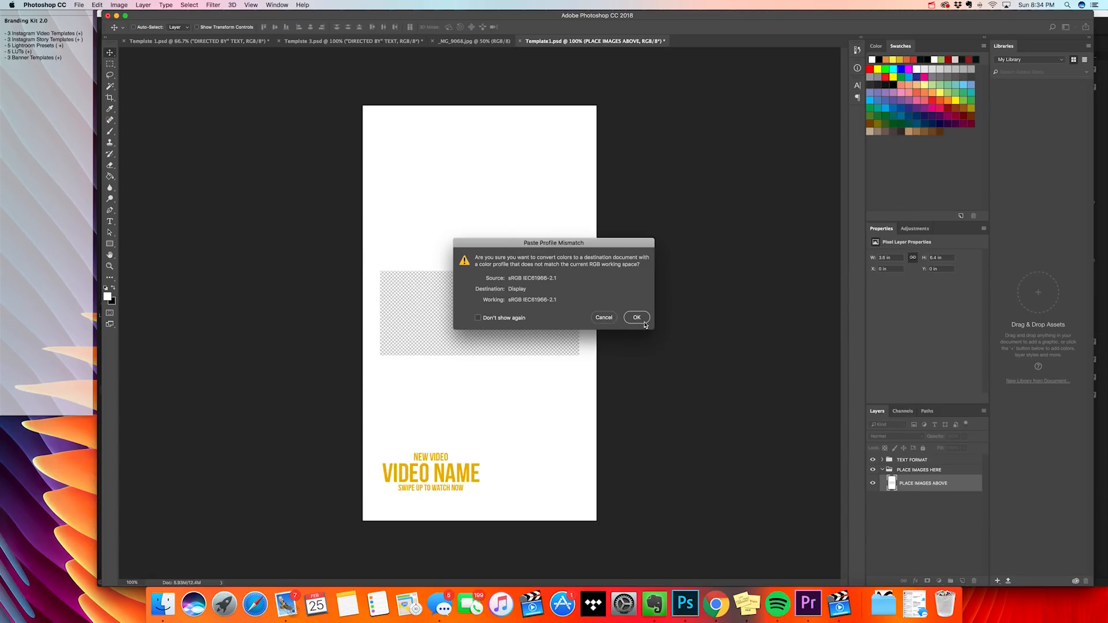
left_click(636, 321)
Clip the pasted photo to the PLACE IMAGES ABOVE layer and move it up so the face sits above the transparent video window
right_click(935, 480)
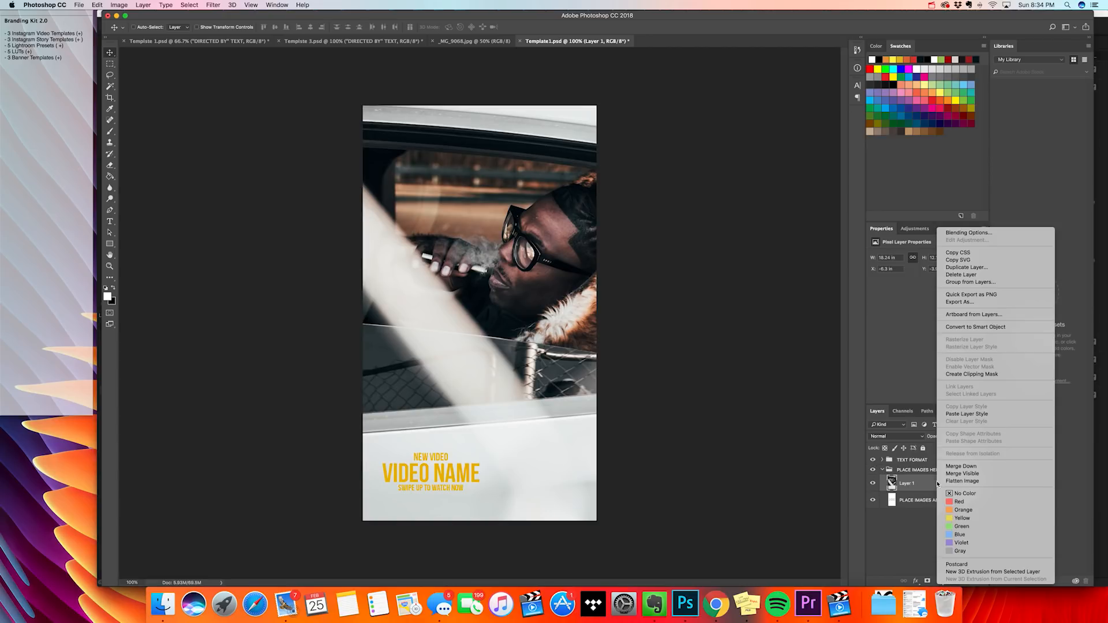
left_click(979, 375)
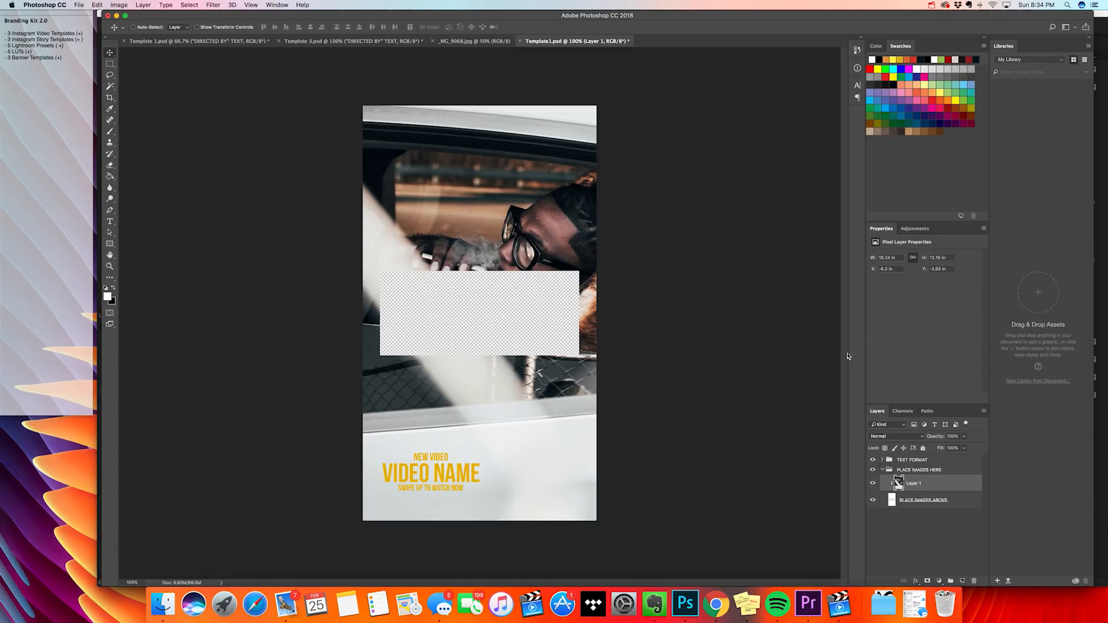
left_click_drag(547, 236, 556, 202)
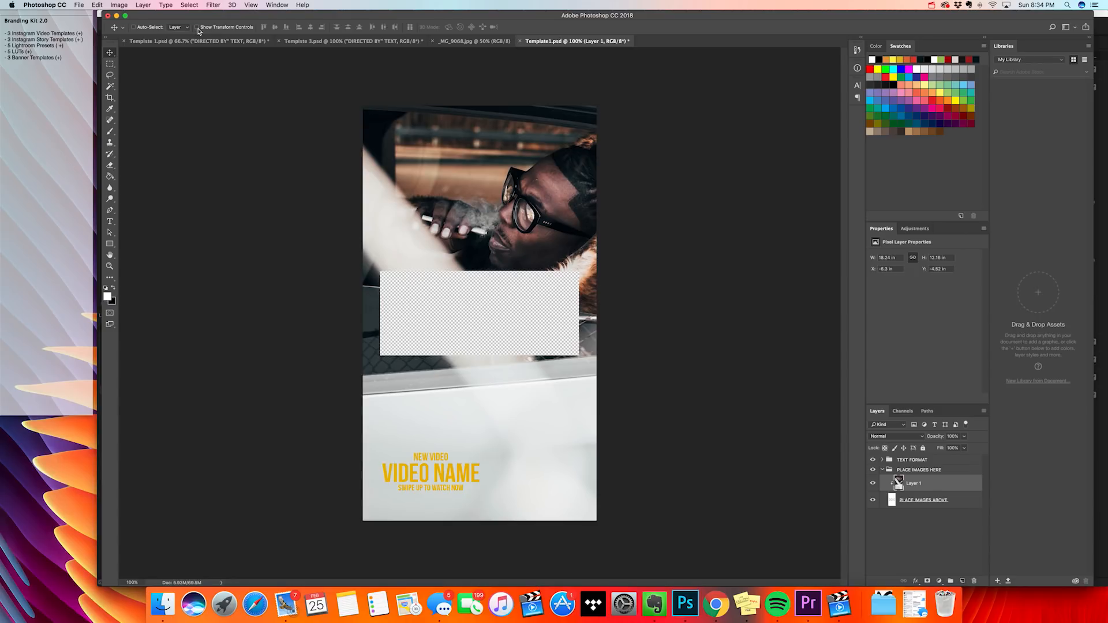
left_click_drag(559, 203, 558, 197)
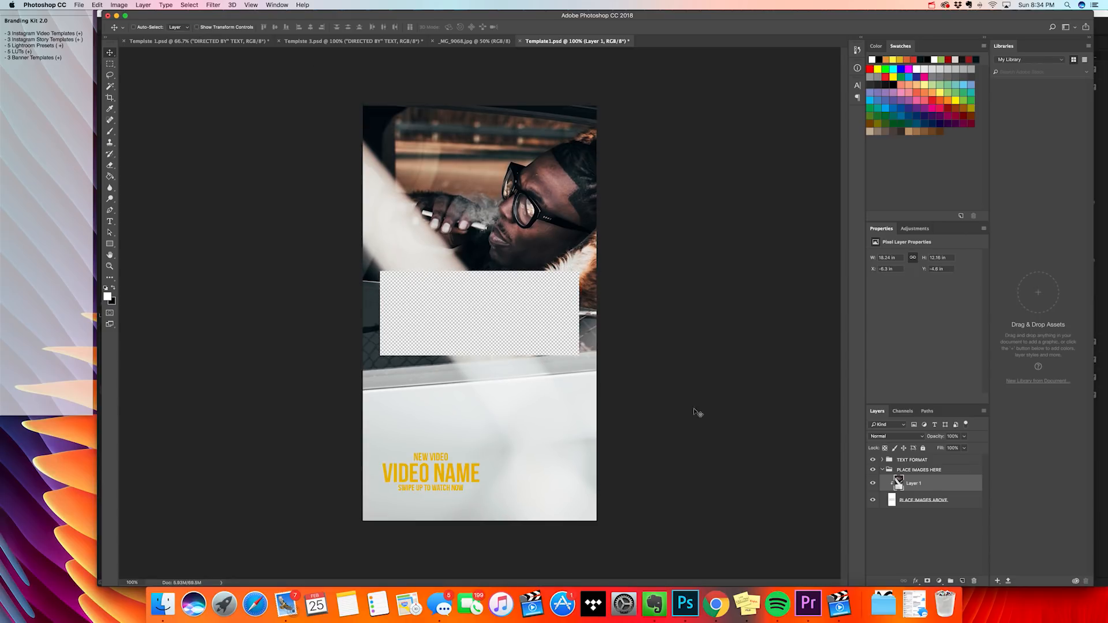
Try replacing the VIDEO NAME text in the TEXT FORMAT group with FFJEKAFGJI, and undo the change
left_click(881, 470)
left_click(882, 459)
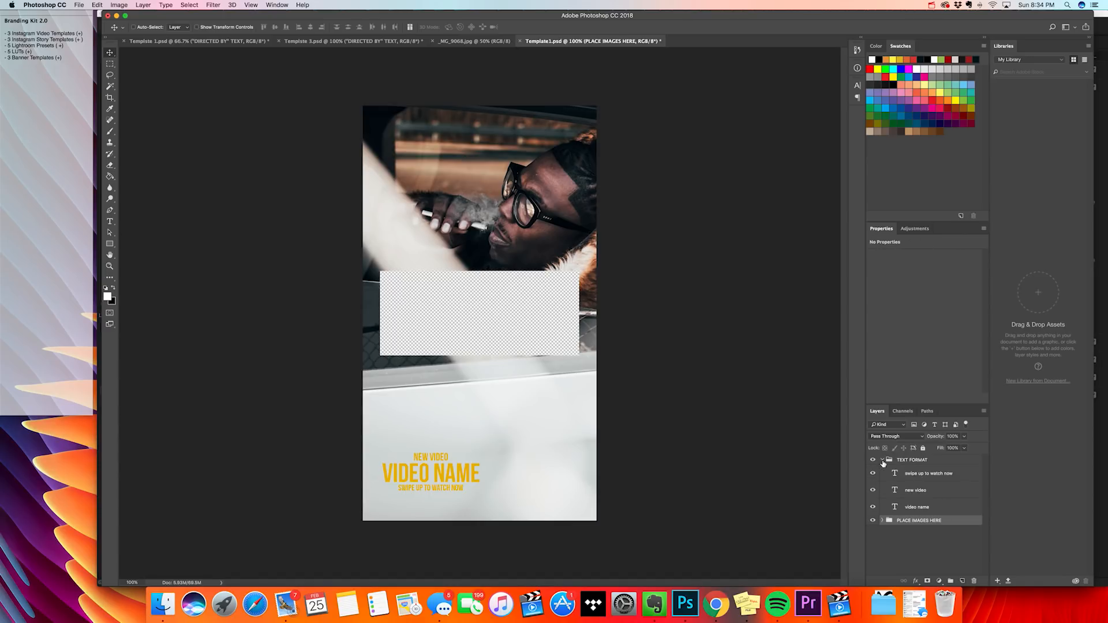
left_click(942, 462)
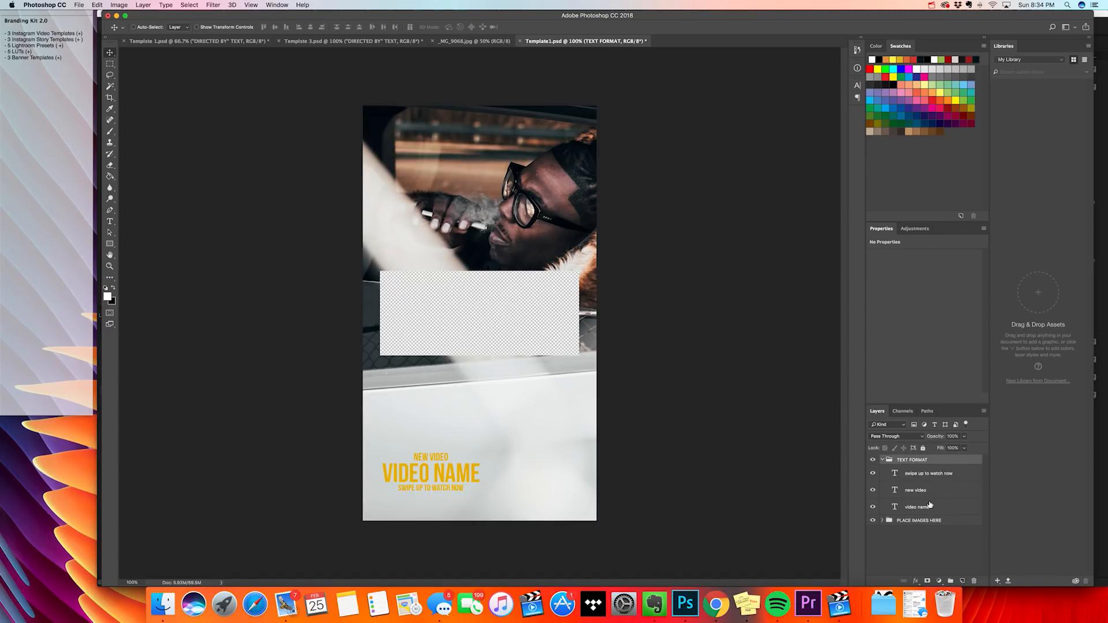
left_click(111, 223)
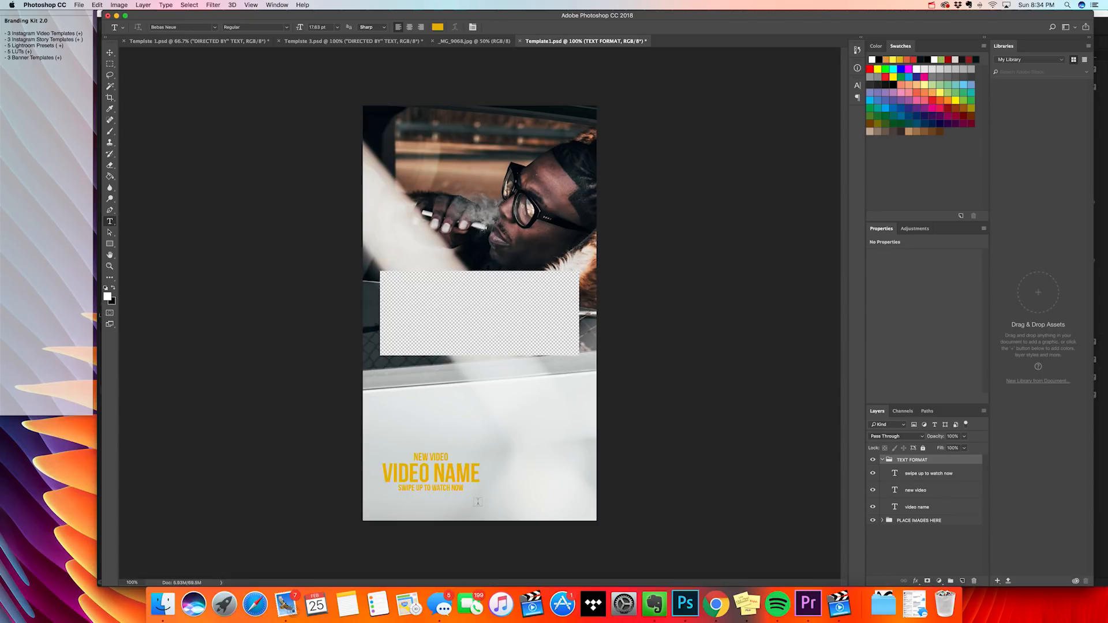
triple_click(461, 472)
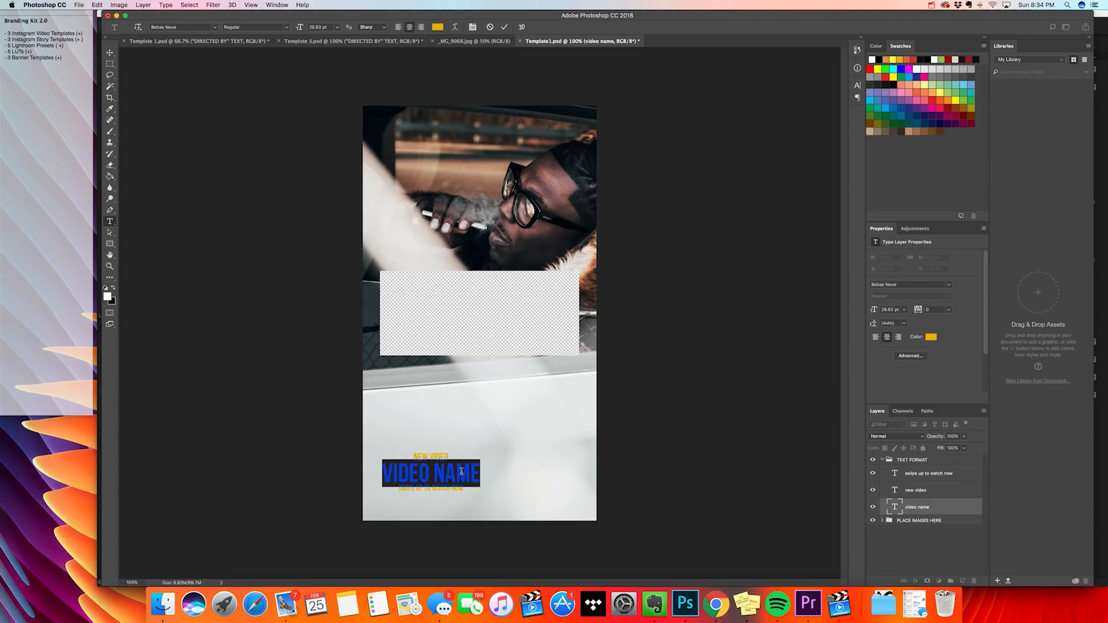
type("FFJEKAFGJI")
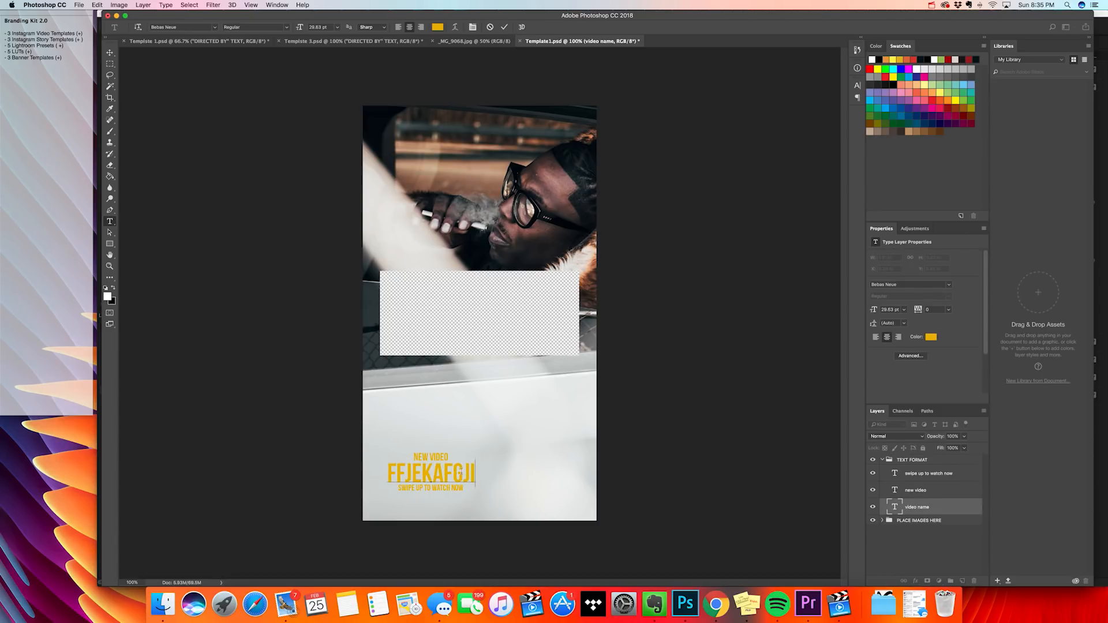
left_click(920, 562)
key("super+z")
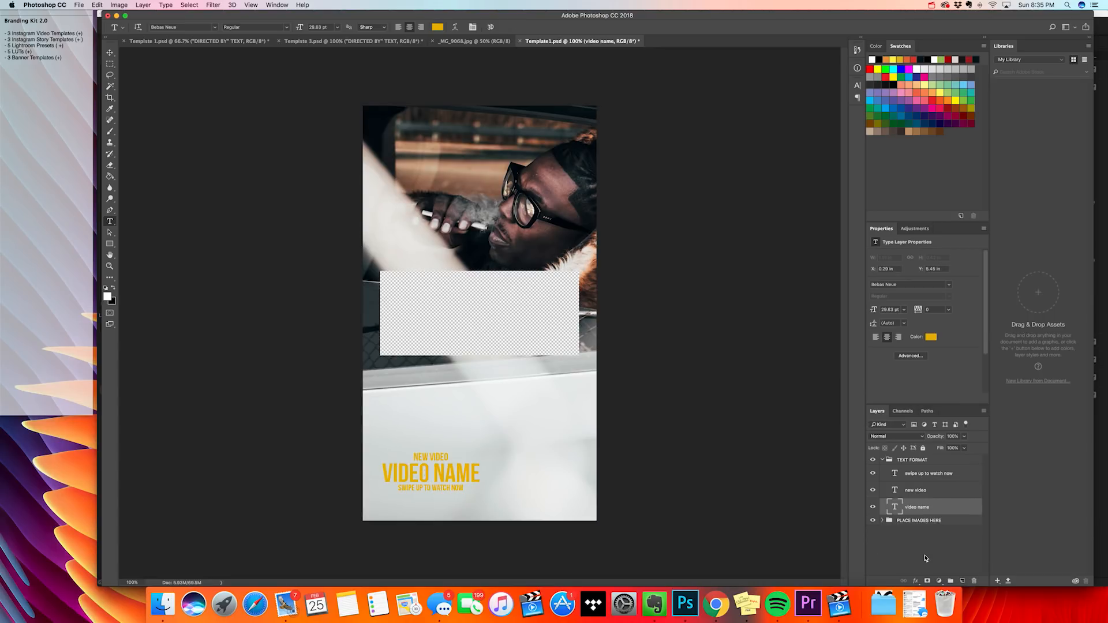
Save a PNG copy of the story template to the Desktop as storytemplatetutorial, using the large file size option
left_click(79, 5)
left_click(101, 94)
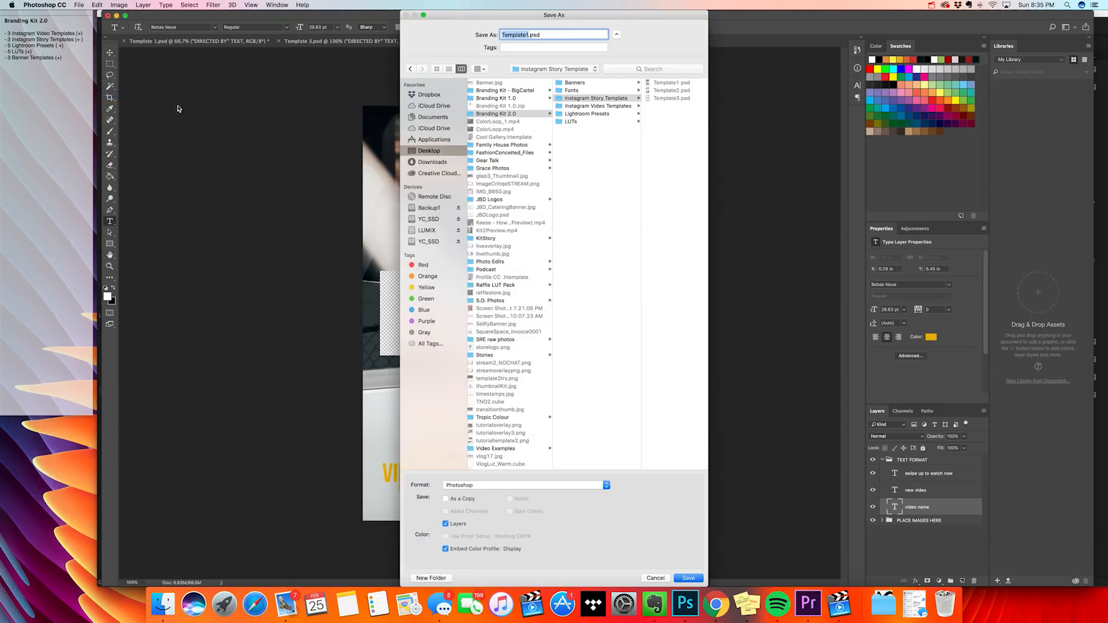
type("storytemplatetutorial")
left_click(474, 207)
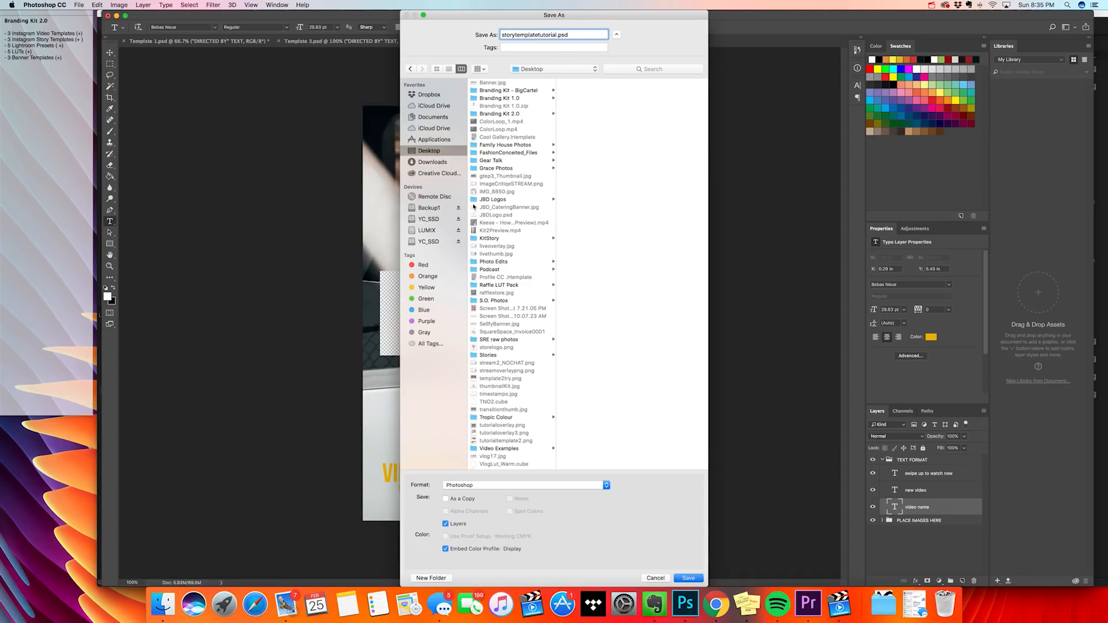
left_click(579, 486)
scroll(558, 544, "down", 3)
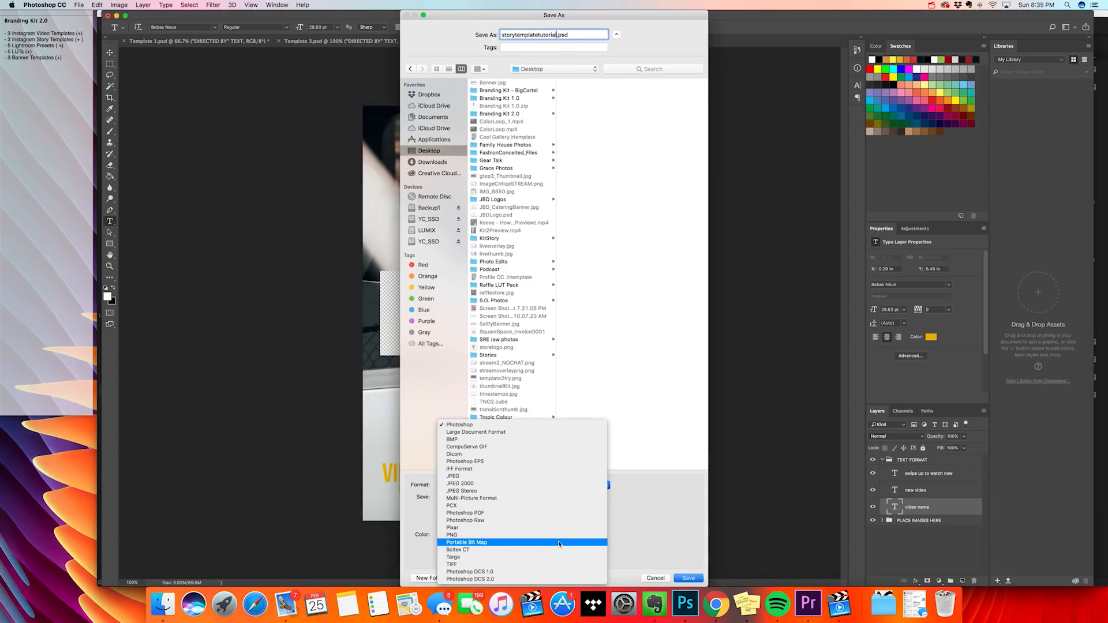
left_click(553, 534)
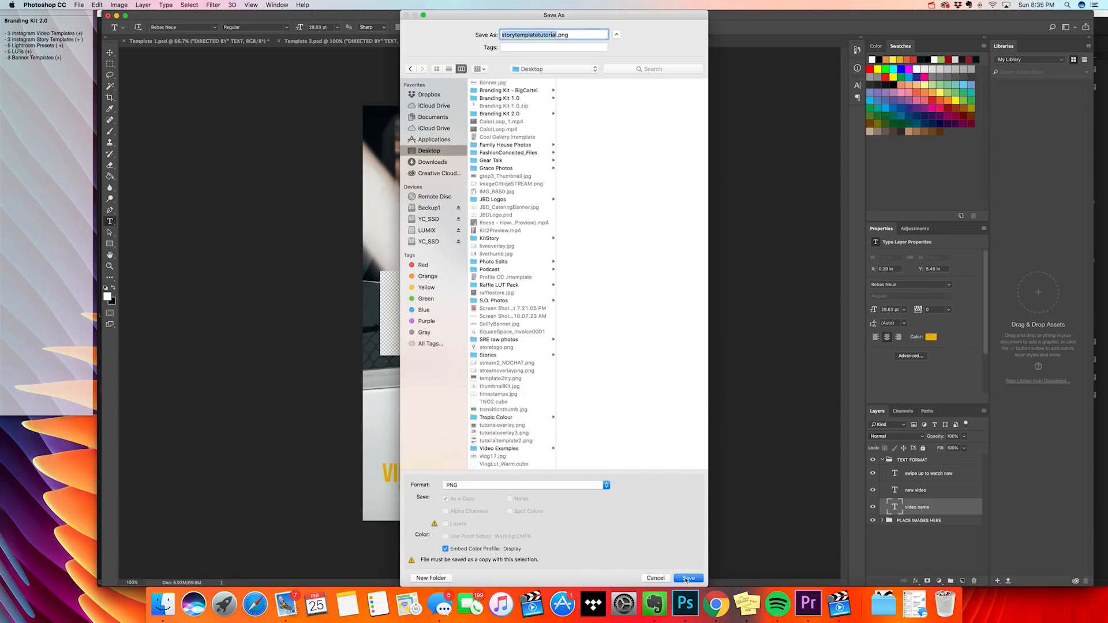
left_click(687, 578)
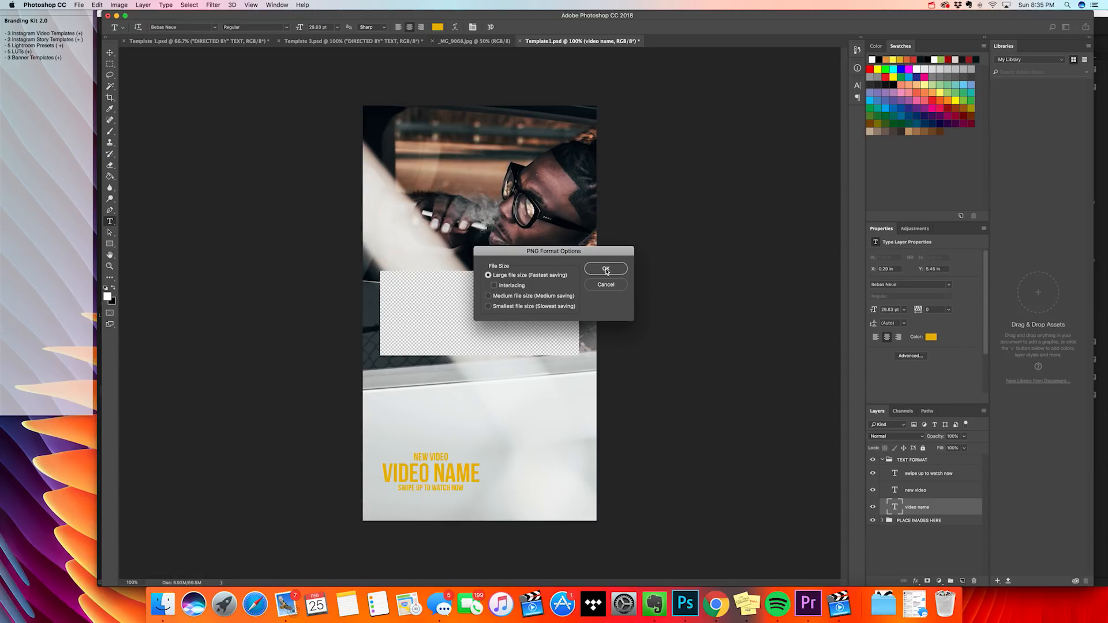
left_click(606, 271)
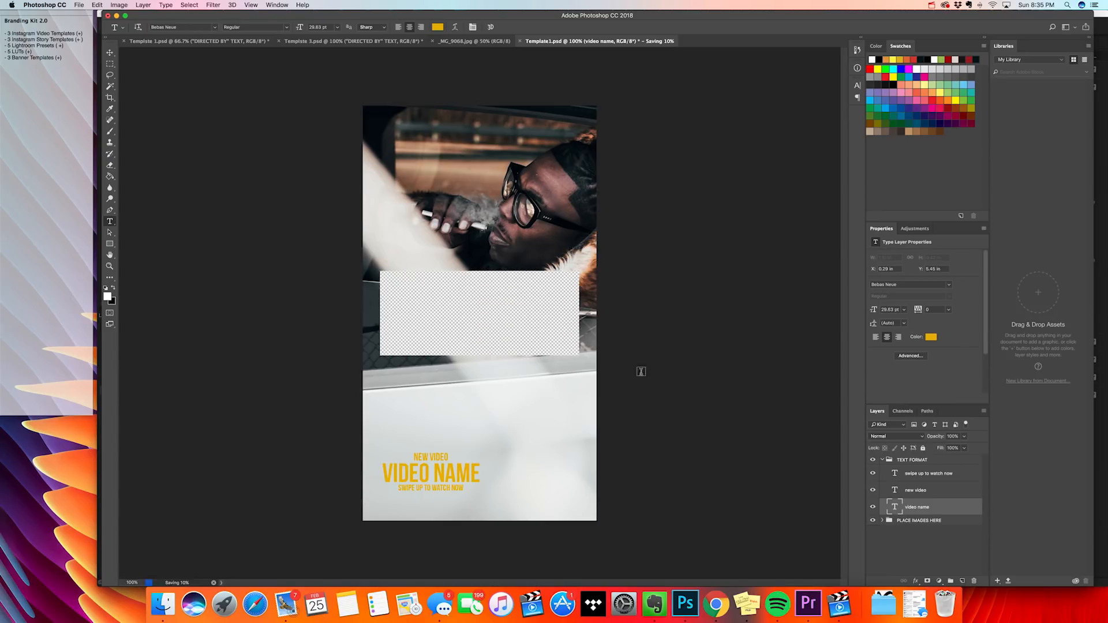
Switch to Premiere Pro and delete the overlay and music video clips from the P1133107 sequence
left_click(814, 604)
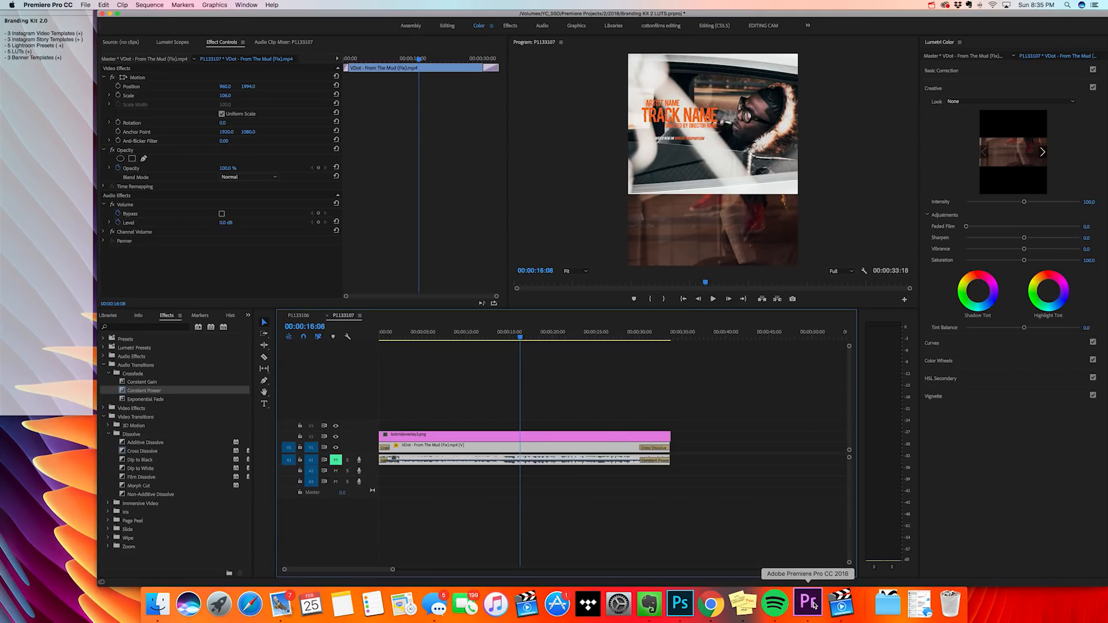
left_click(610, 420)
left_click_drag(592, 429, 579, 453)
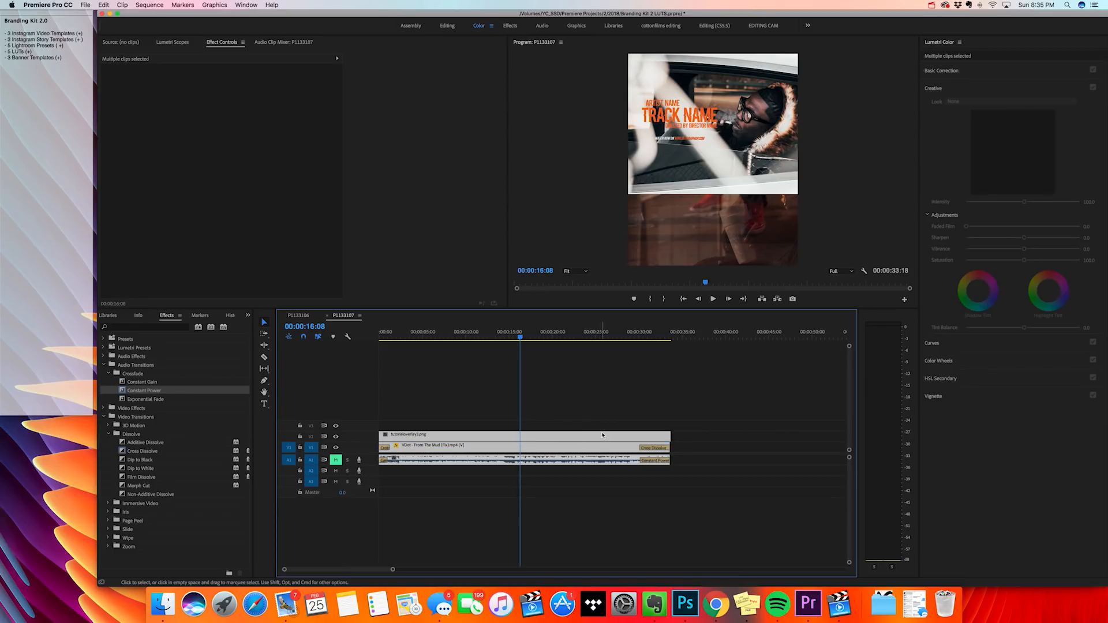
key("Delete")
Create a new sequence from P1133105.MOV and delete the clip from its timeline
scroll(199, 318, "up", 4)
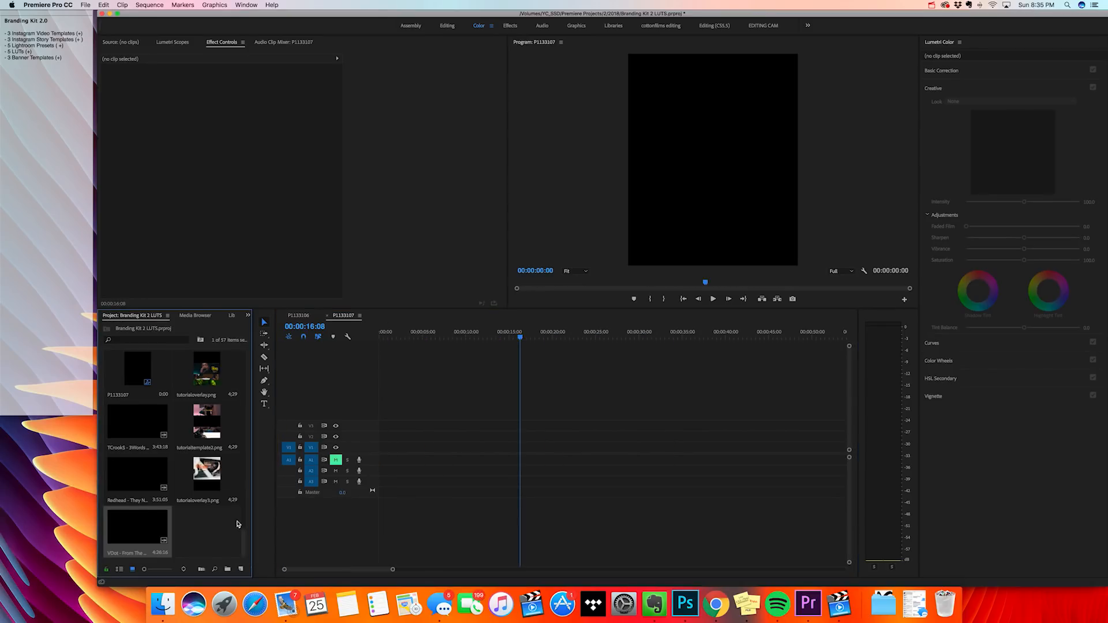
scroll(213, 438, "up", 5)
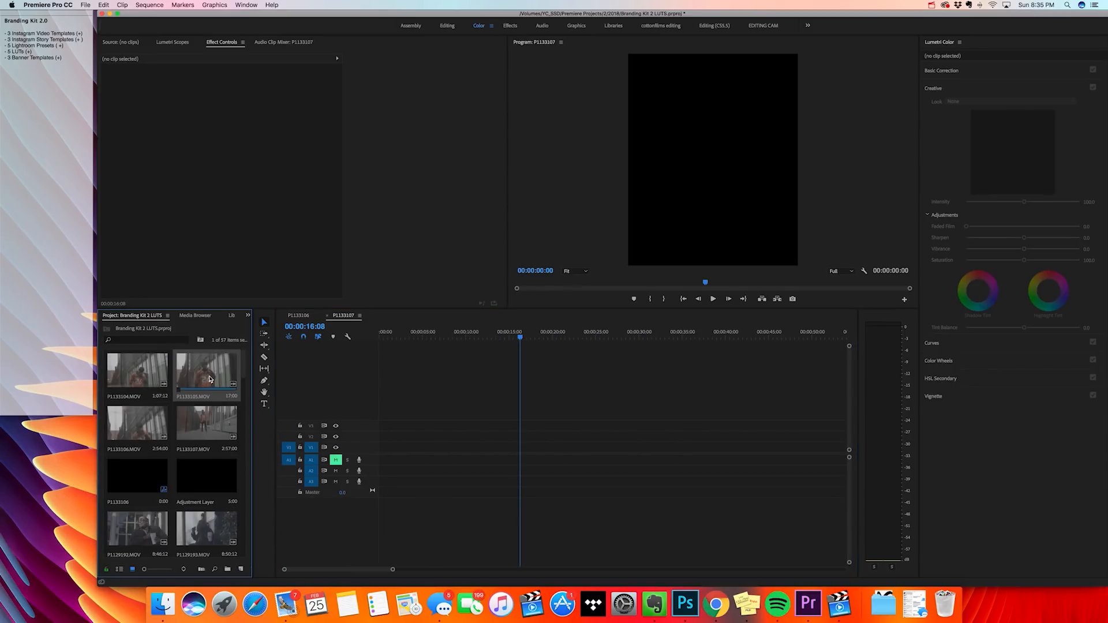
left_click_drag(209, 379, 241, 569)
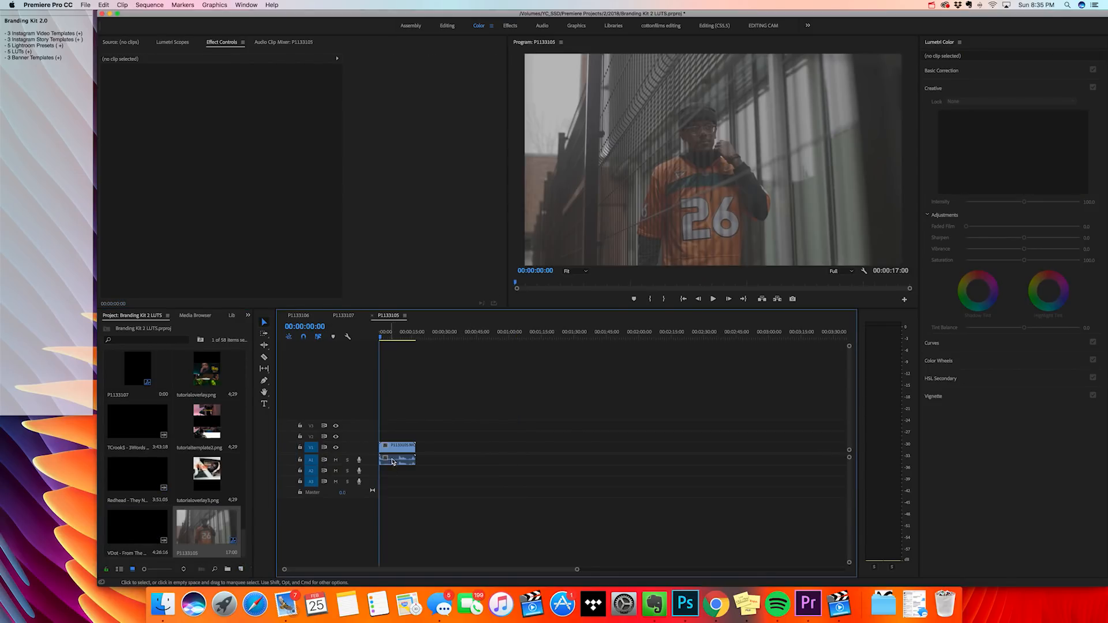
left_click(393, 462)
key("Delete")
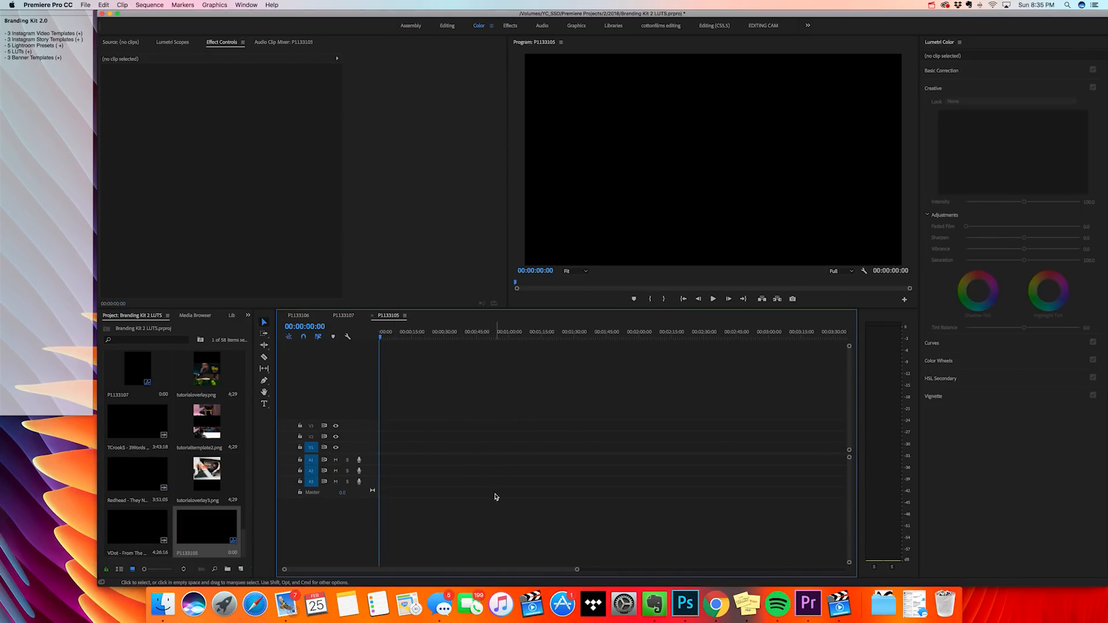
Set the new sequence's frame size to 1080 horizontal by 1920 vertical
left_click(152, 5)
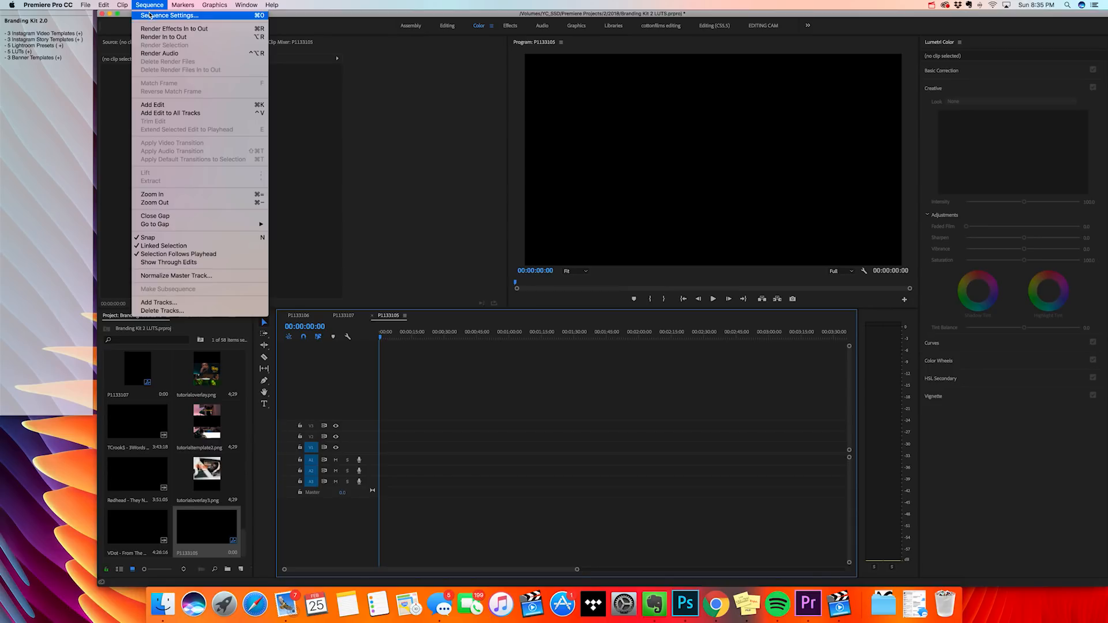
left_click(164, 16)
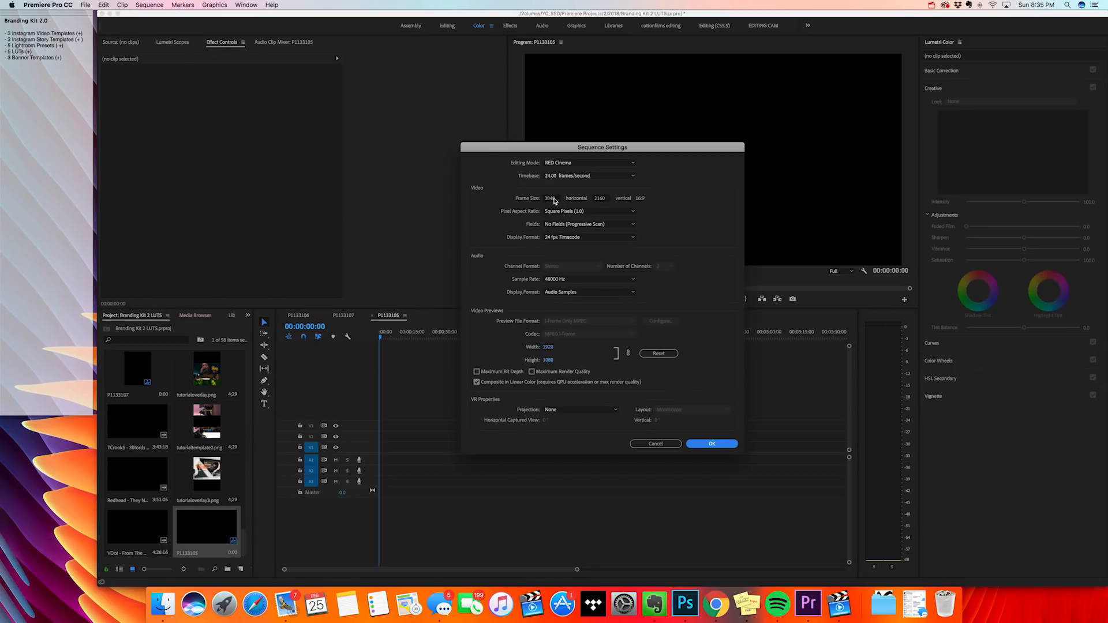
left_click(552, 199)
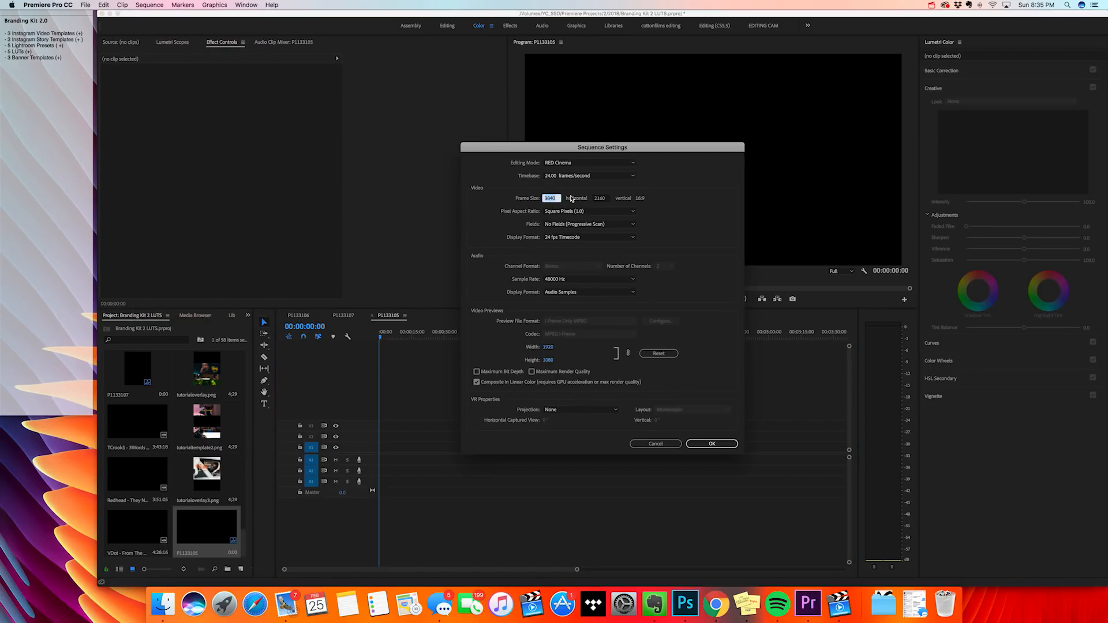
type("1080")
left_click(601, 199)
type("1920")
key("Return")
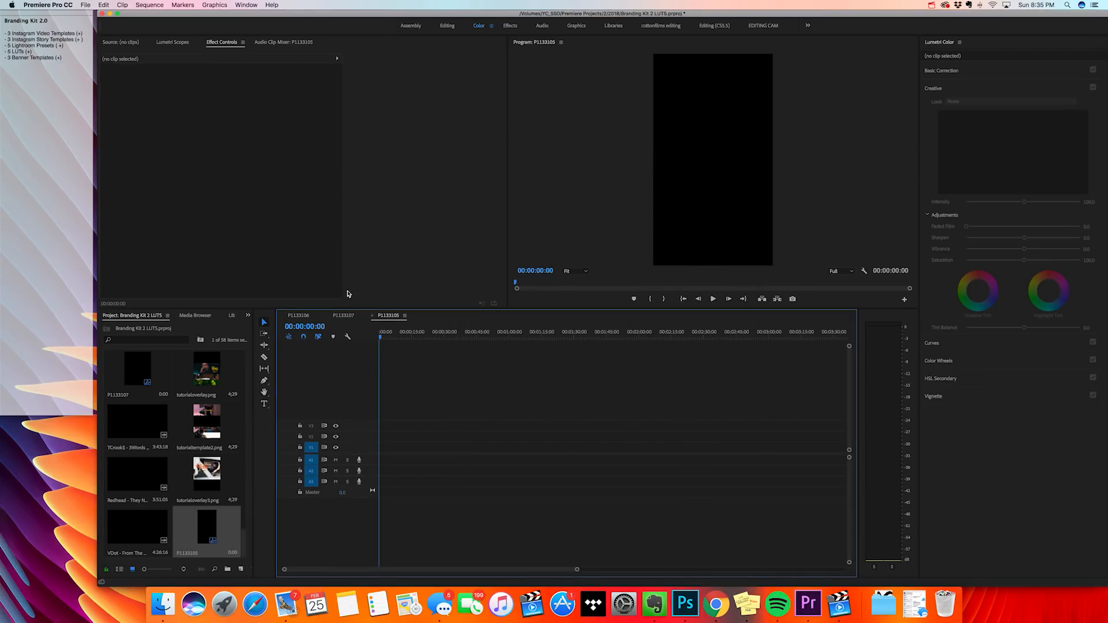
Import storytemplatetutorial.png from the Desktop into the project
double_click(173, 468)
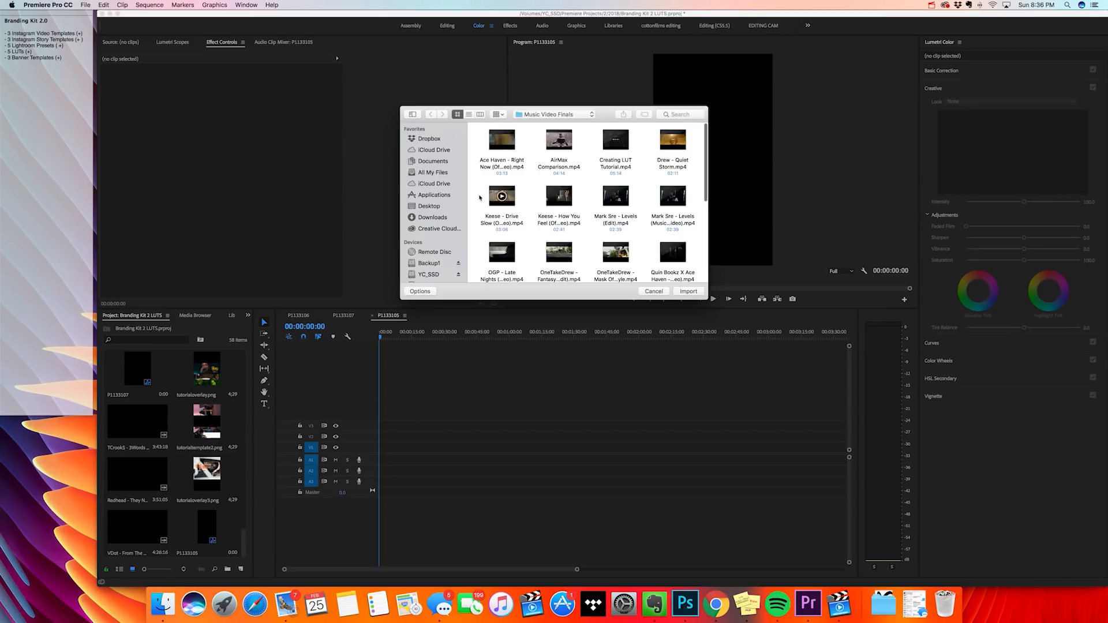
left_click(429, 206)
scroll(603, 231, "down", 5)
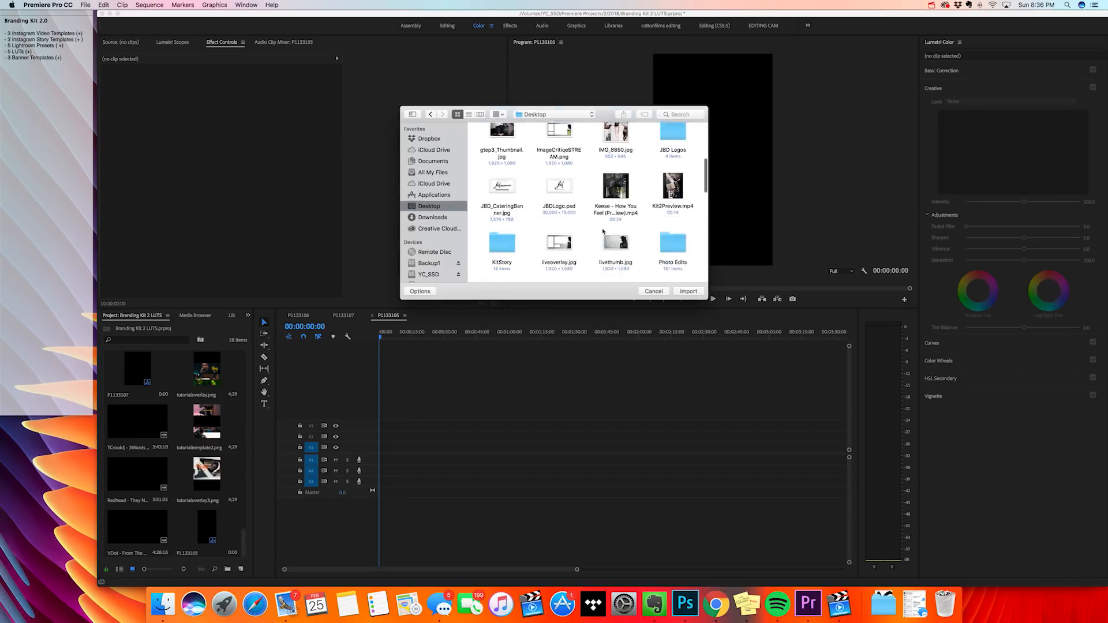
left_click(617, 204)
key("s")
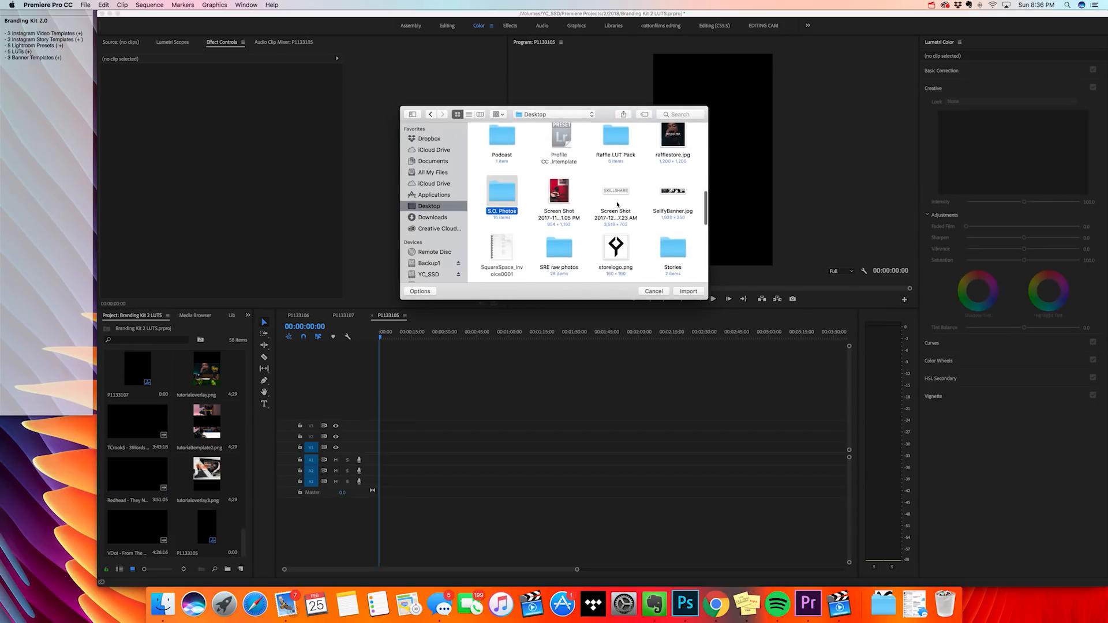
scroll(577, 219, "down", 4)
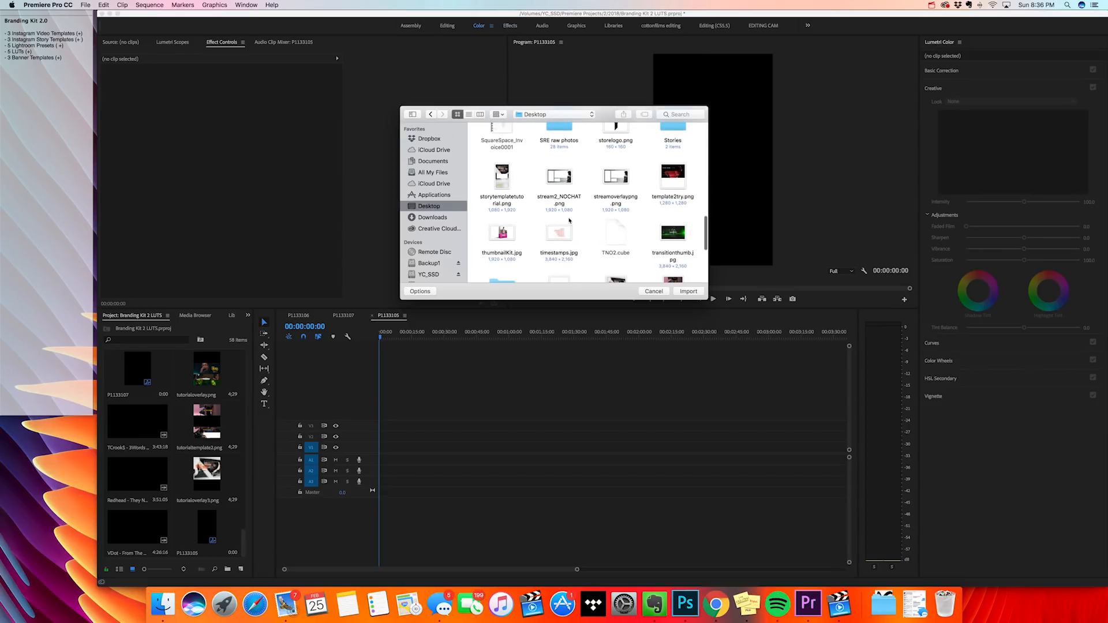
left_click(504, 188)
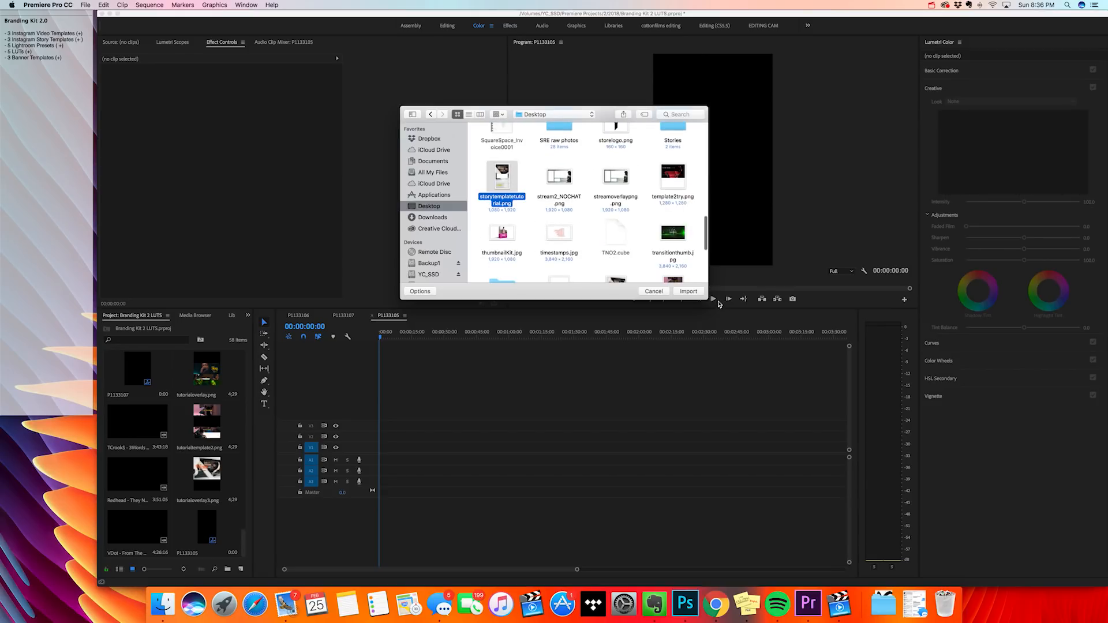
left_click(688, 291)
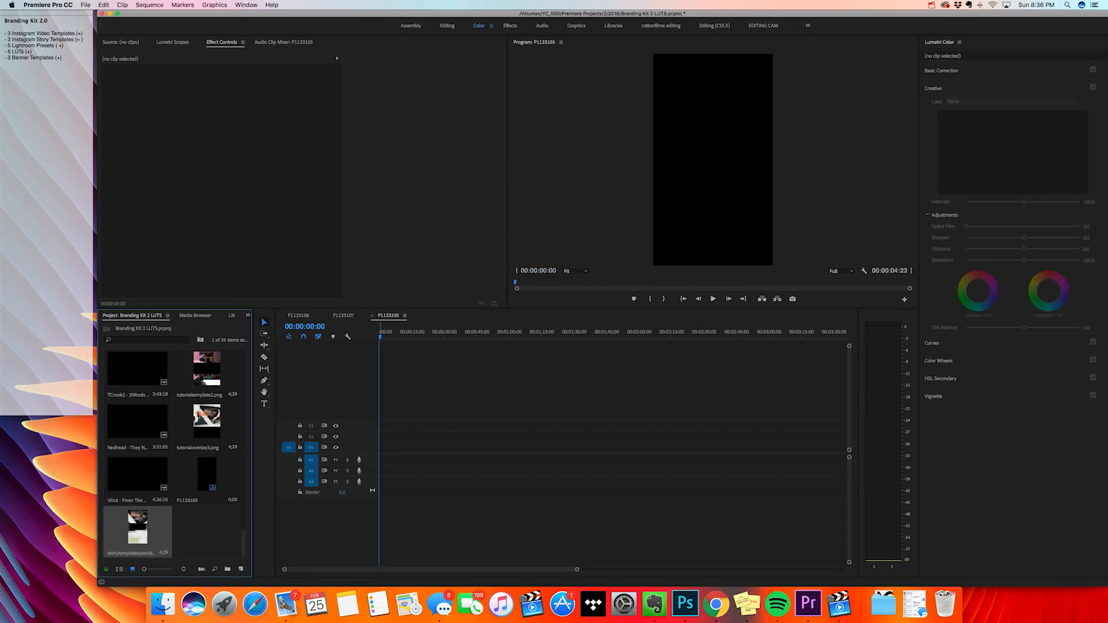
Place the story template at the start of track V2, extend it to 14 seconds, and return the playhead to the start
left_click_drag(138, 526, 374, 438)
left_click_drag(388, 336, 410, 337)
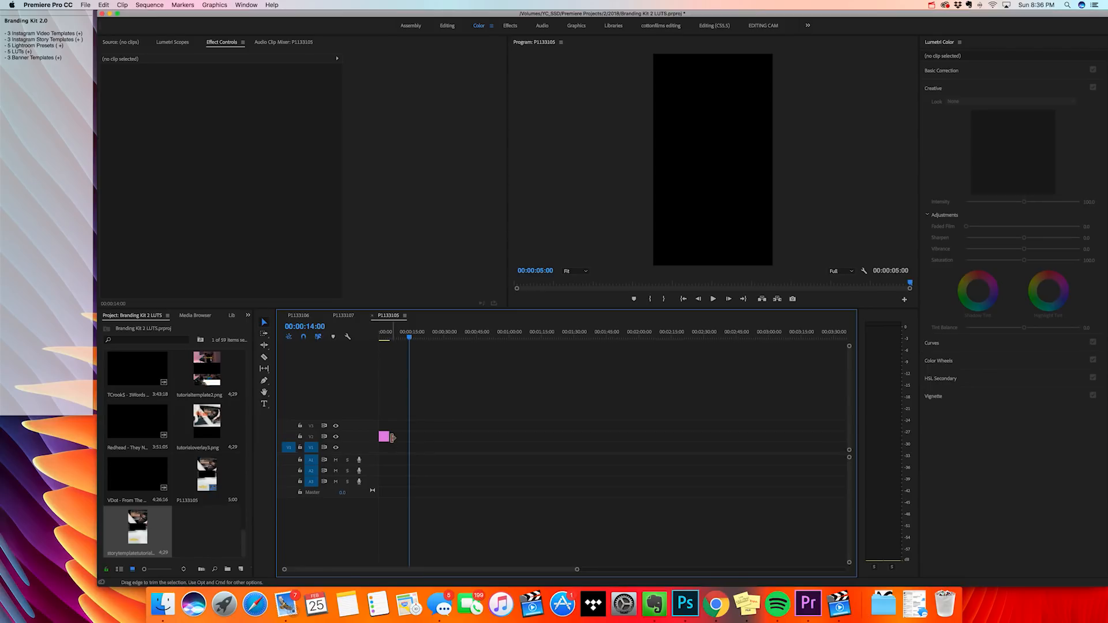
left_click_drag(392, 437, 408, 438)
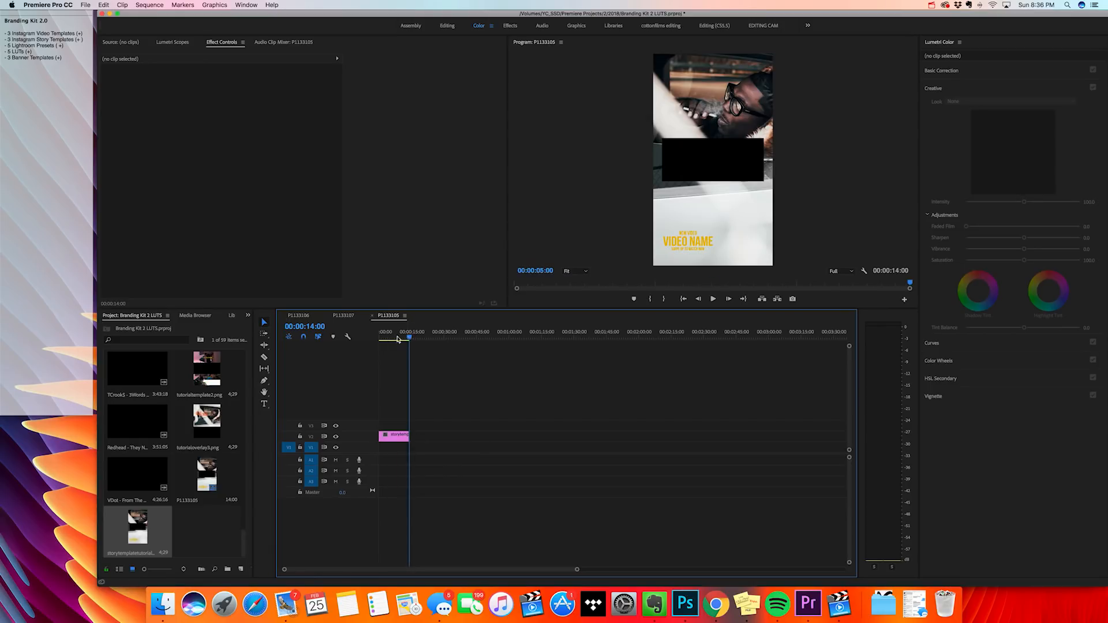
left_click_drag(398, 339, 363, 341)
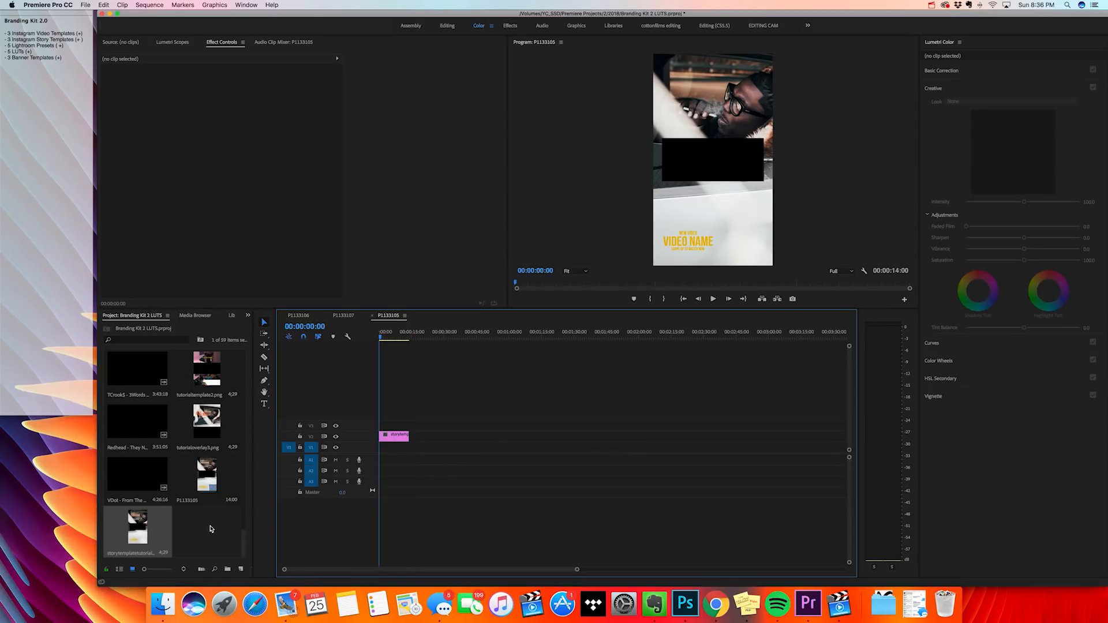
Open VDot - From The Mud (Fix).mp4, mark an In point at 00:01:42:12, and place the clip on V1 beneath the template
mouse_move(243, 540)
left_mouse_down()
mouse_move(243, 514)
mouse_move(243, 542)
left_mouse_up()
double_click(137, 476)
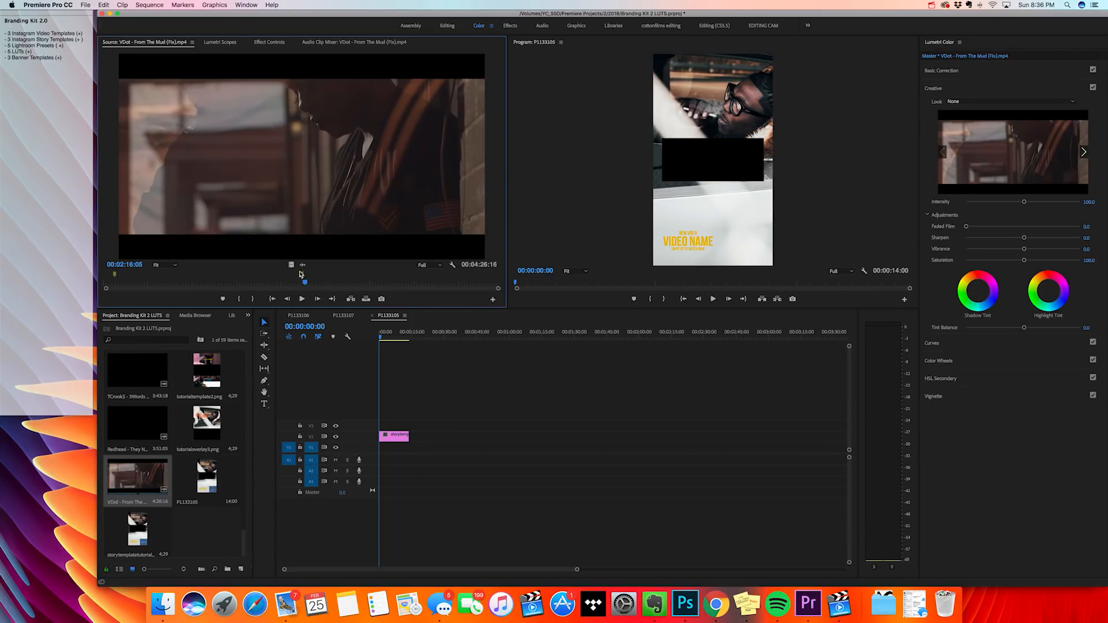
left_click_drag(299, 274, 381, 460)
left_click(239, 298)
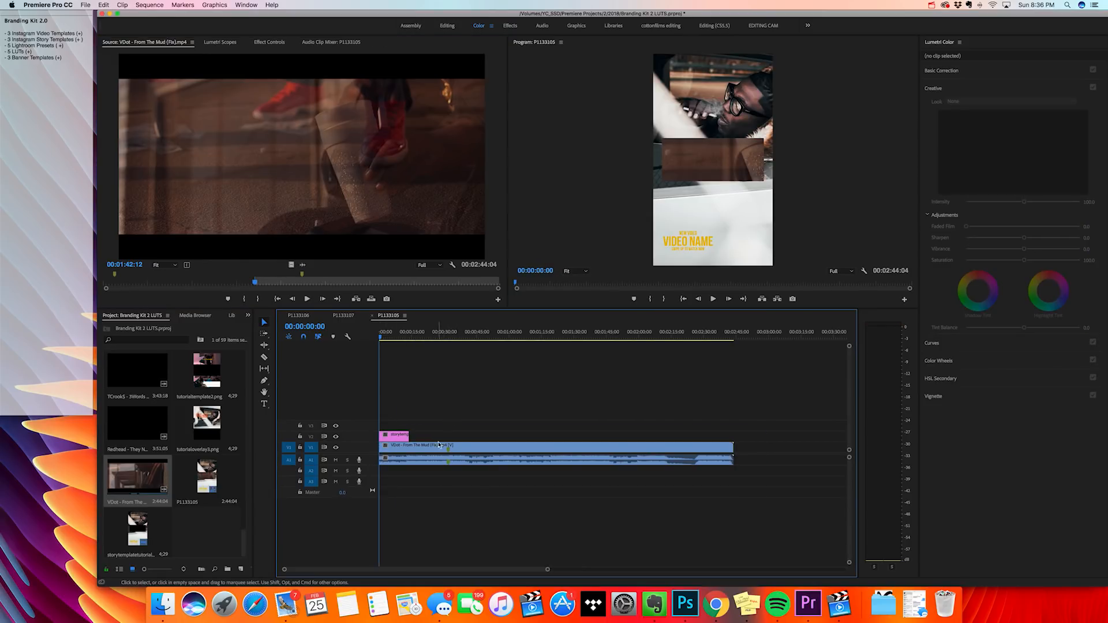
Scale the VDot clip to the frame size, cut it at the template's end, and delete the remainder
right_click(476, 450)
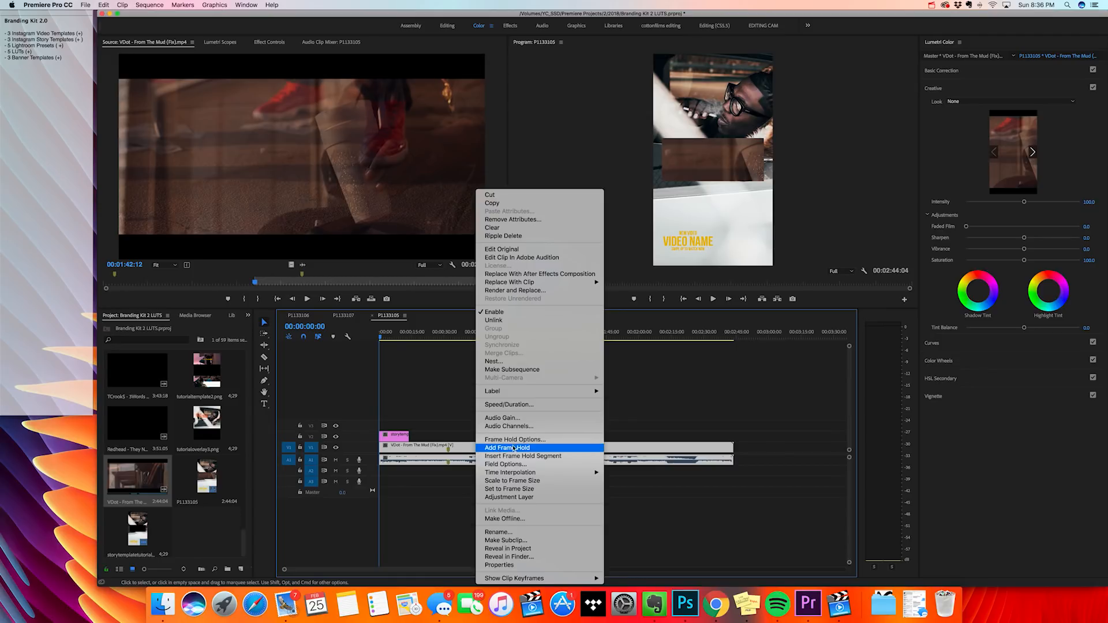
left_click(530, 482)
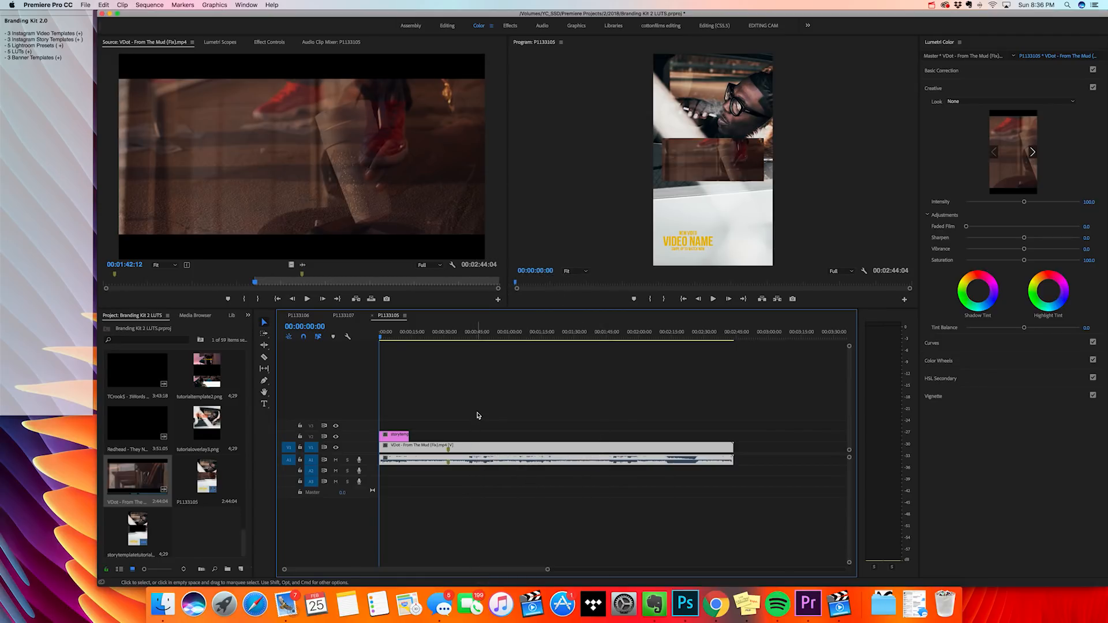
key("c")
left_click(410, 449)
key("v")
key("Delete")
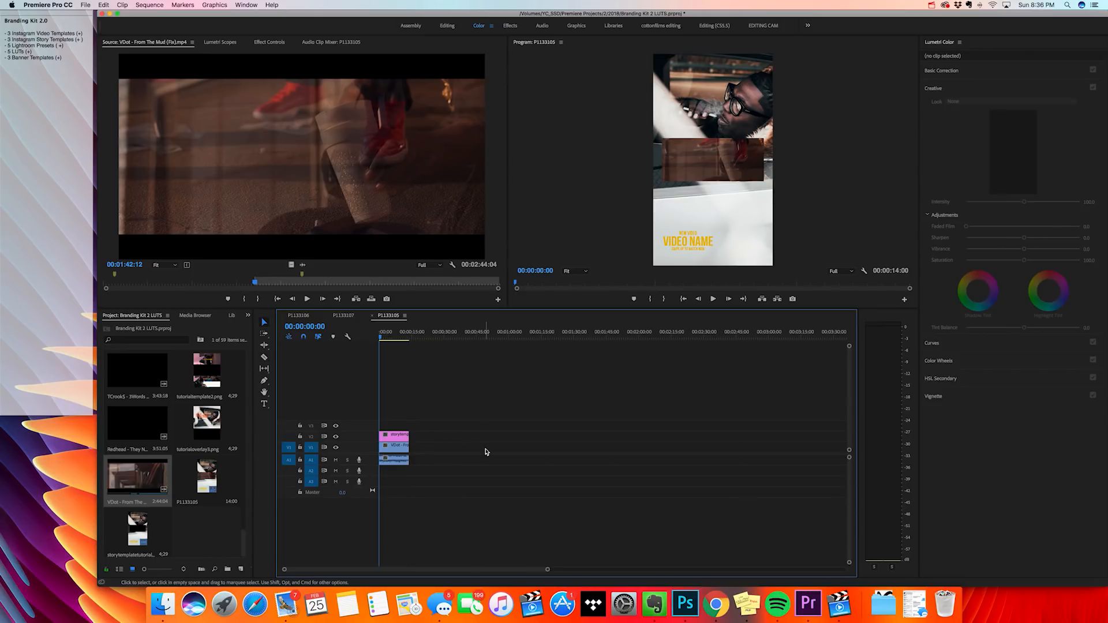
Enlarge the program preview and reduce the VDot clip's scale to about 88 to fit the template's window
left_click(401, 452)
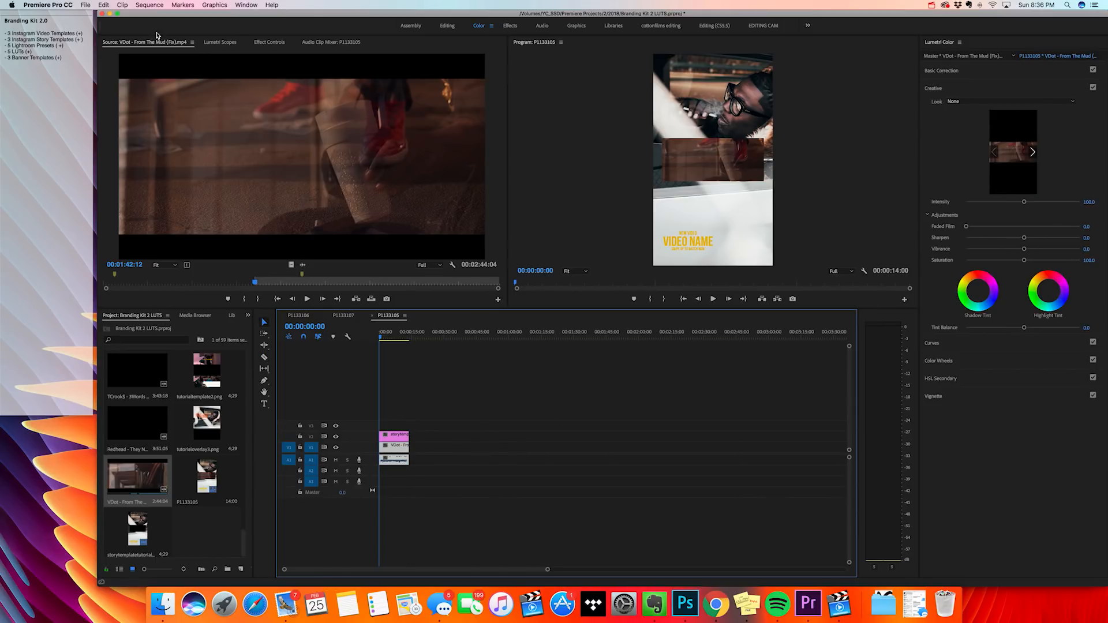
left_click(443, 393)
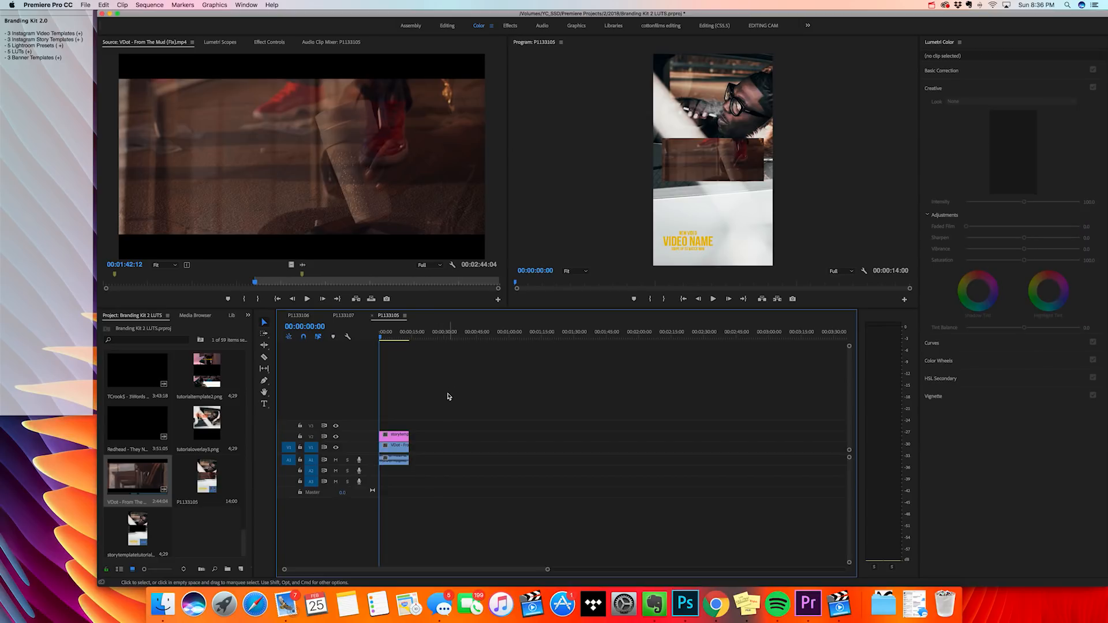
left_click(402, 454)
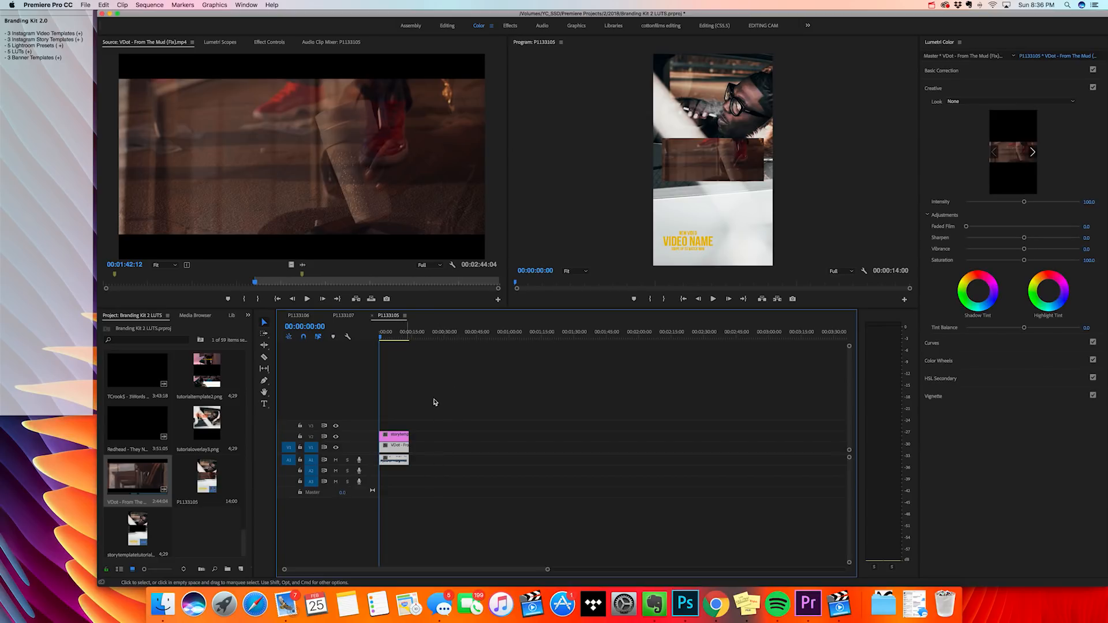
left_click(269, 42)
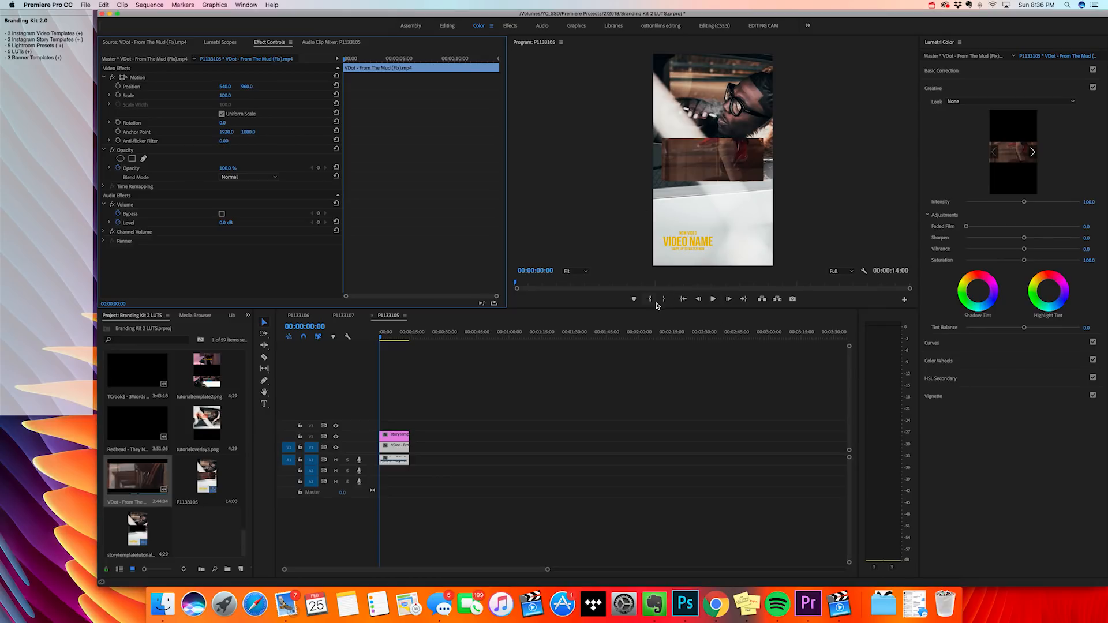
left_click_drag(652, 309, 657, 386)
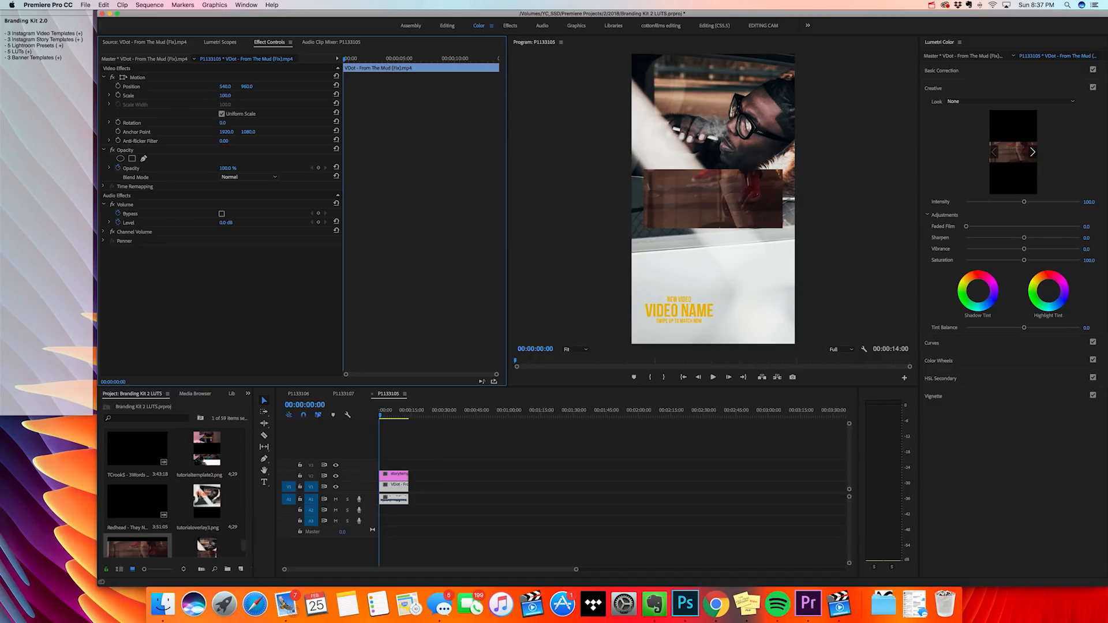
left_click_drag(225, 96, 218, 95)
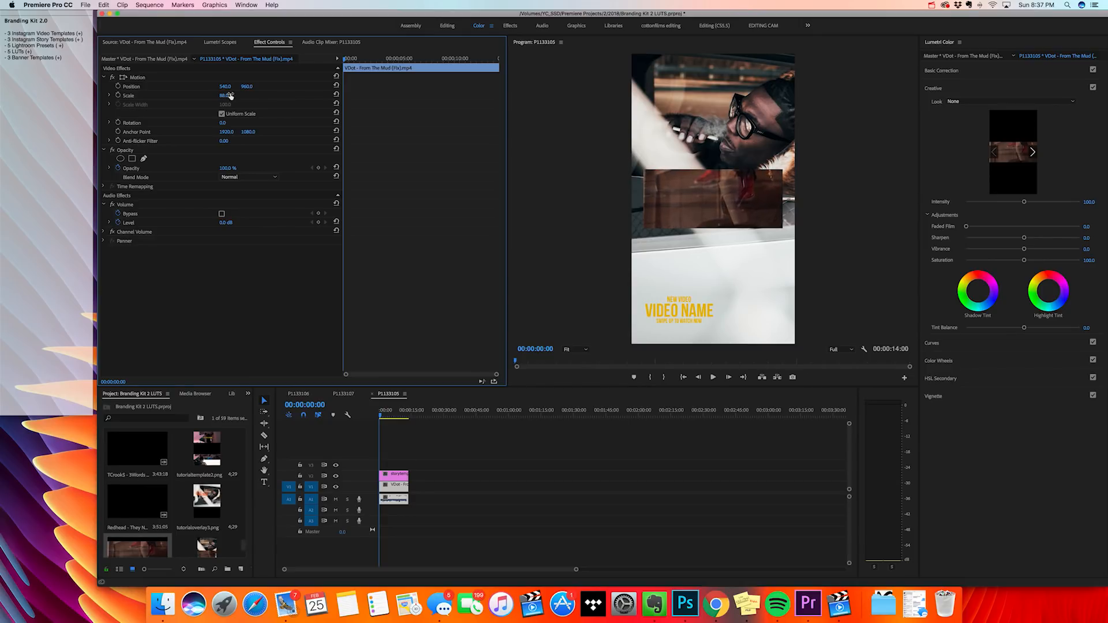
Mute audio track A1 and play the story sequence through from the start
left_click(405, 452)
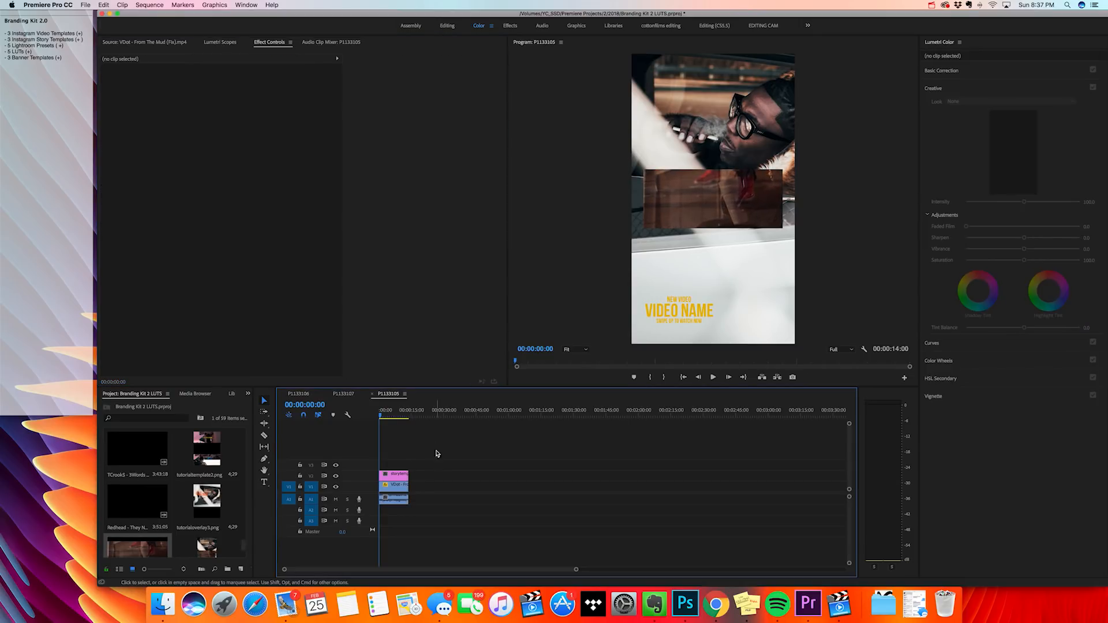
left_click(335, 499)
key("space")
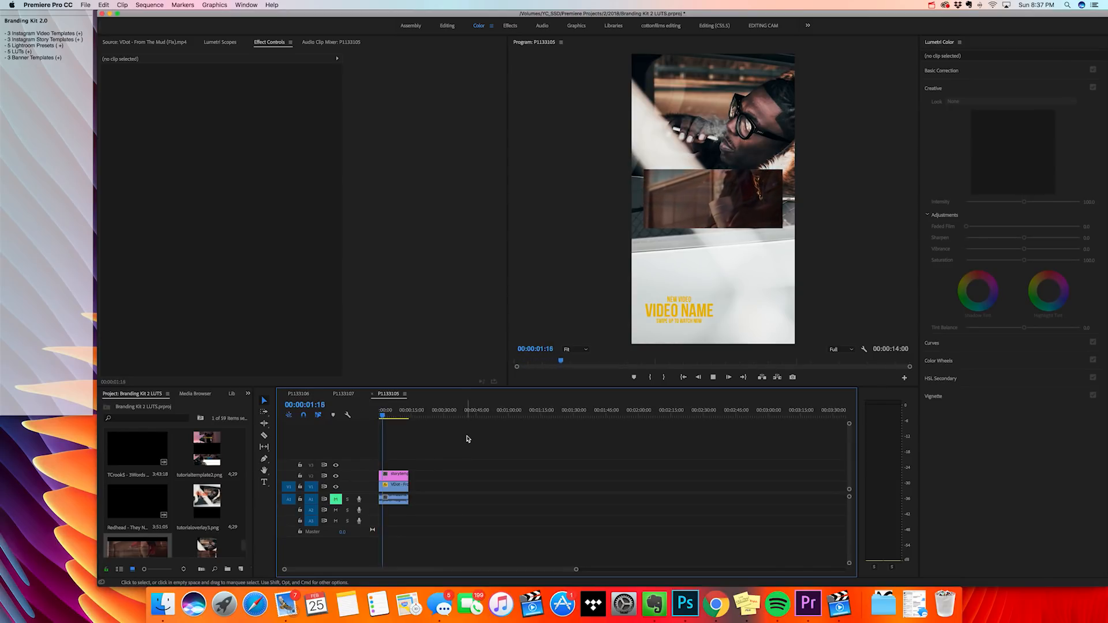
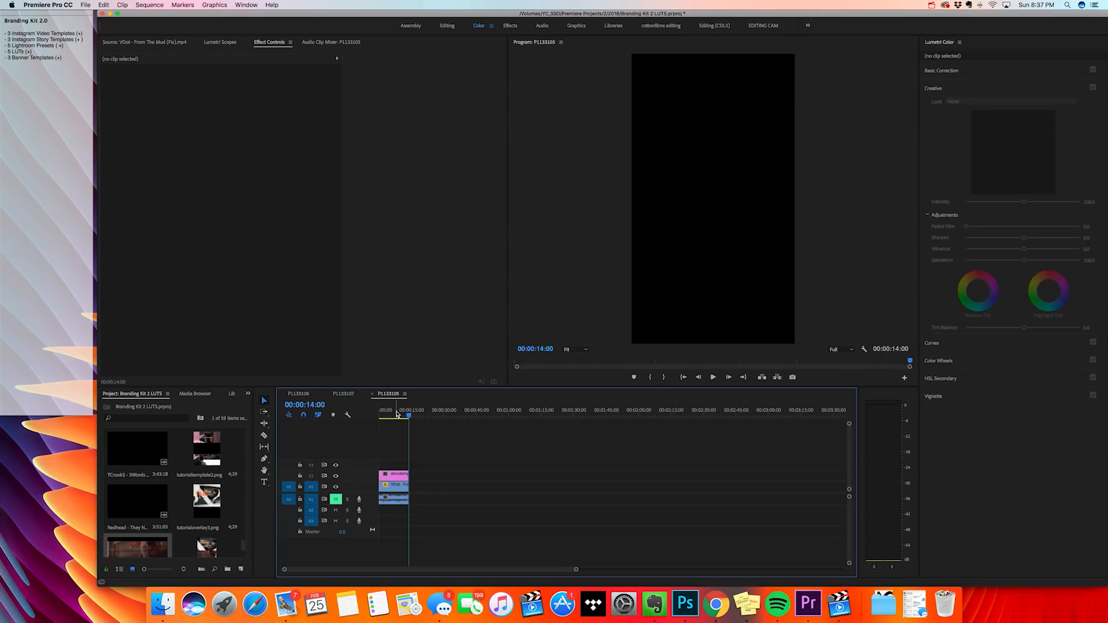
Open the media export settings for the sequence and name the Desktop output file StoryTutorial
left_click(85, 5)
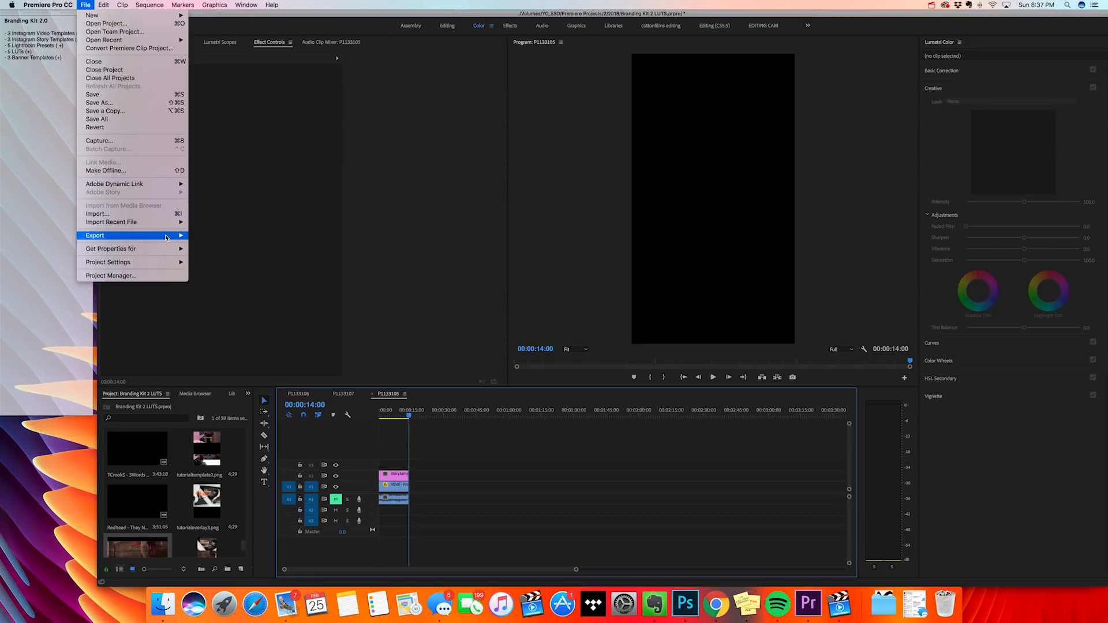
left_click(205, 236)
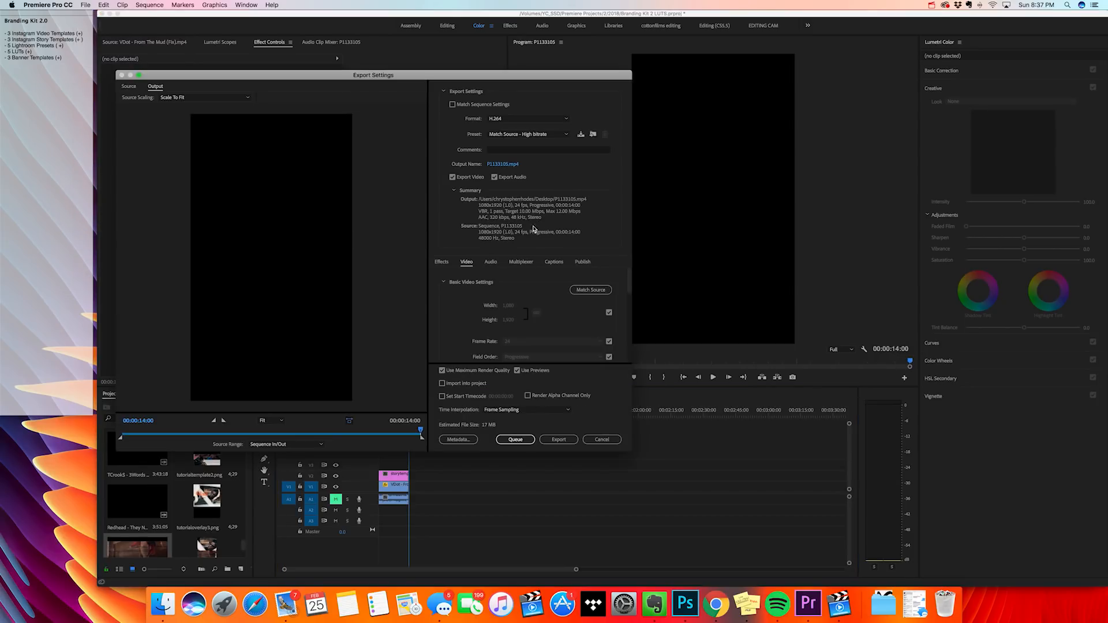
left_click(503, 164)
type("StoryT")
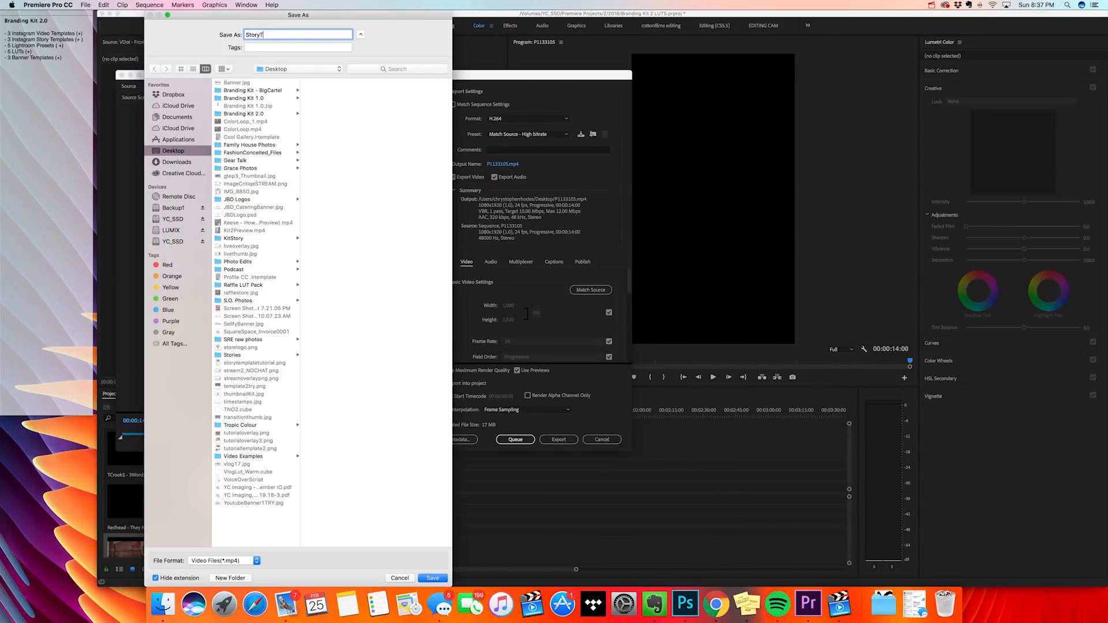
type("utorial")
key("Return")
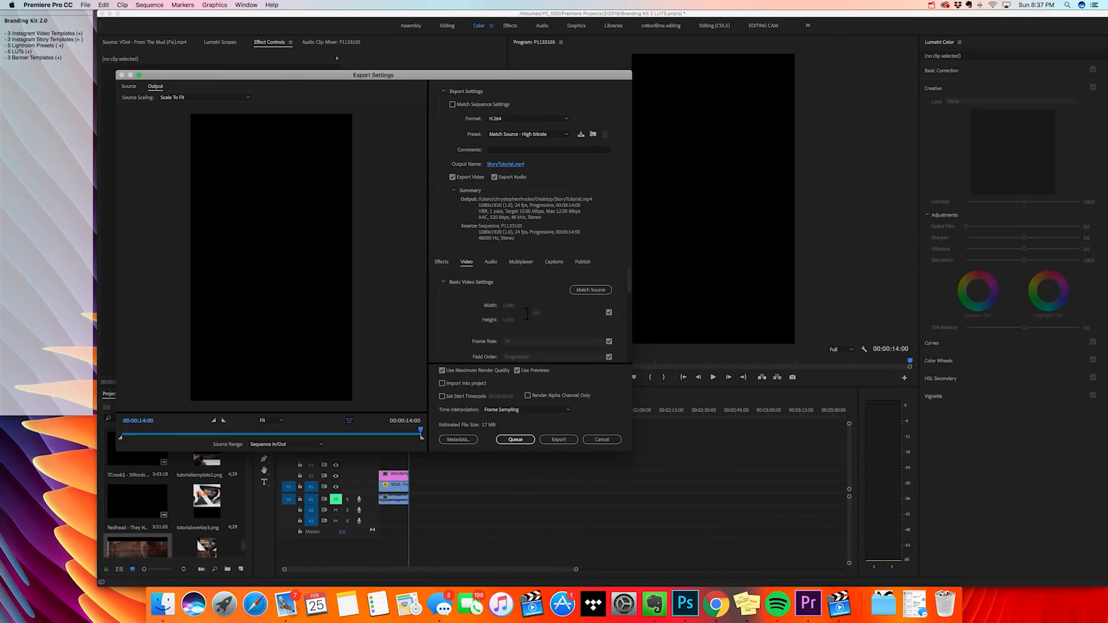
Set the H.264 export's profile to High and its level to 5.2
scroll(623, 289, "down", 2)
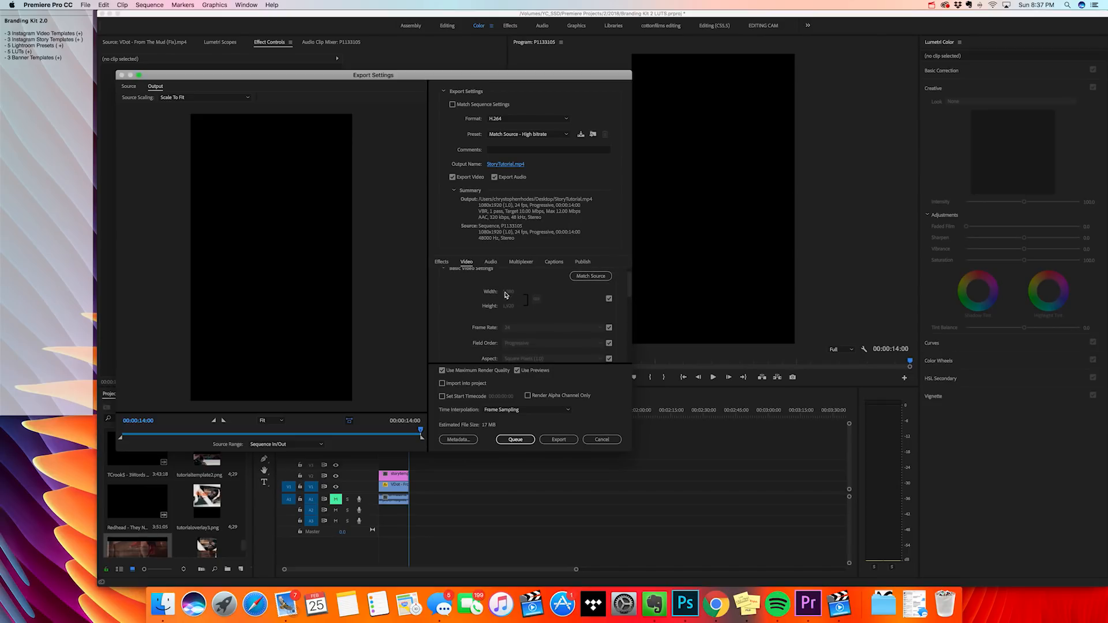
scroll(630, 289, "down", 5)
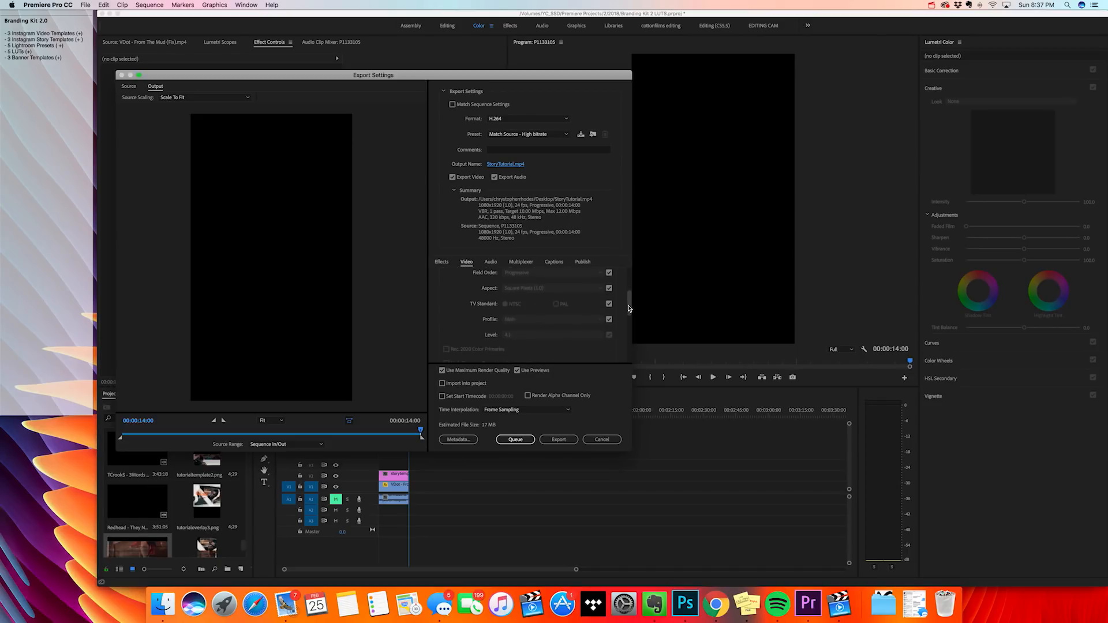
left_click(609, 318)
left_click(587, 319)
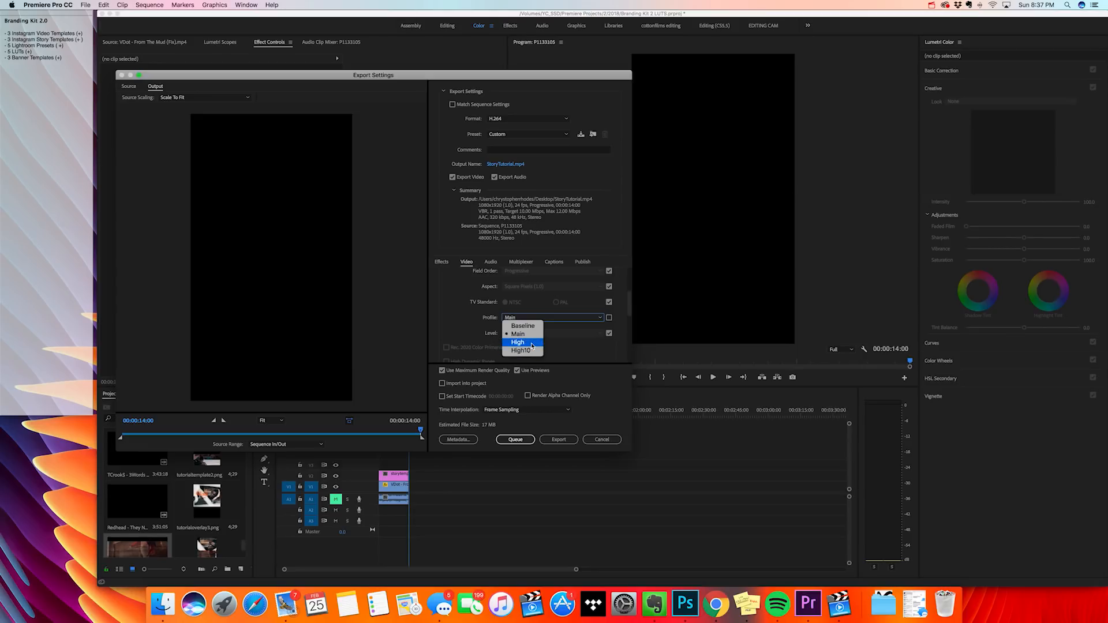
left_click(532, 349)
left_click(608, 333)
left_click(594, 333)
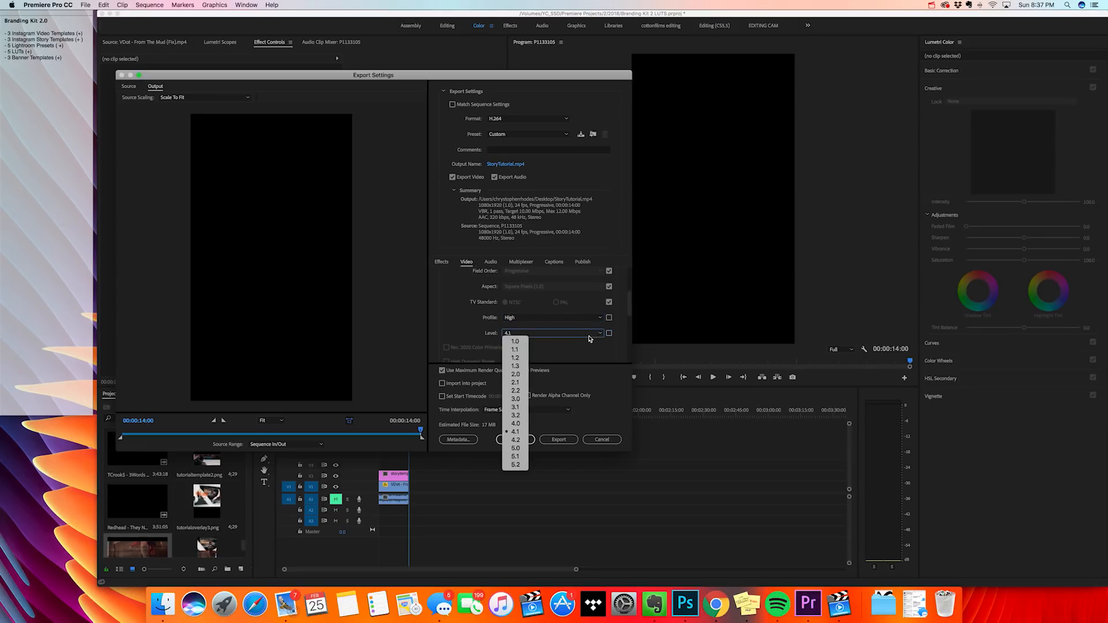
left_click(527, 468)
Rematch the export's frame rate to the source and enable Render at Maximum Depth
scroll(553, 311, "up", 6)
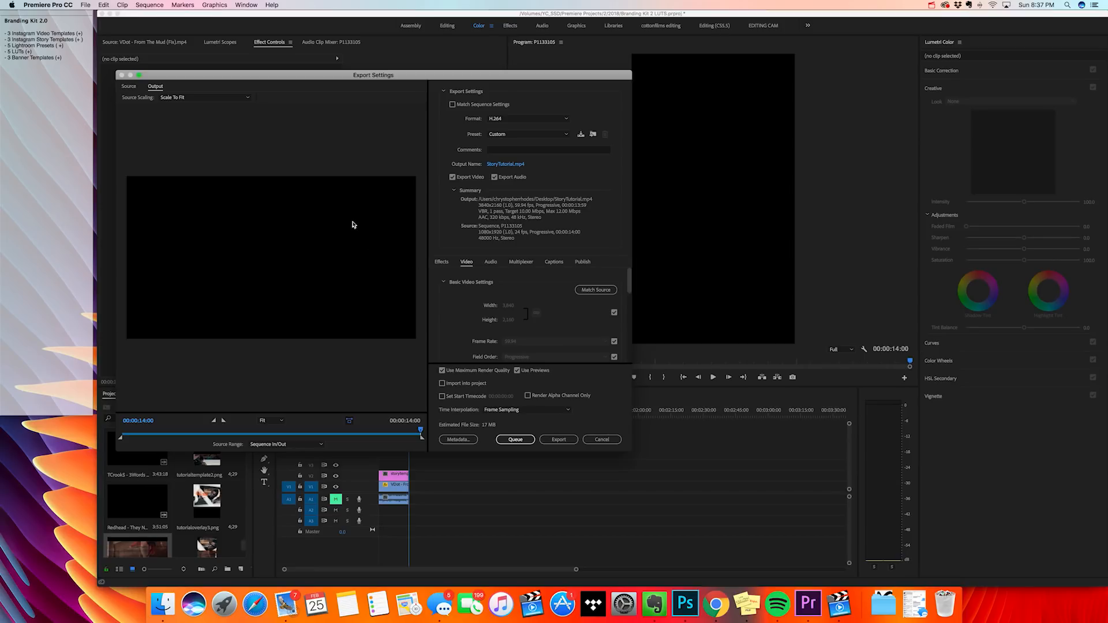
left_click(614, 341)
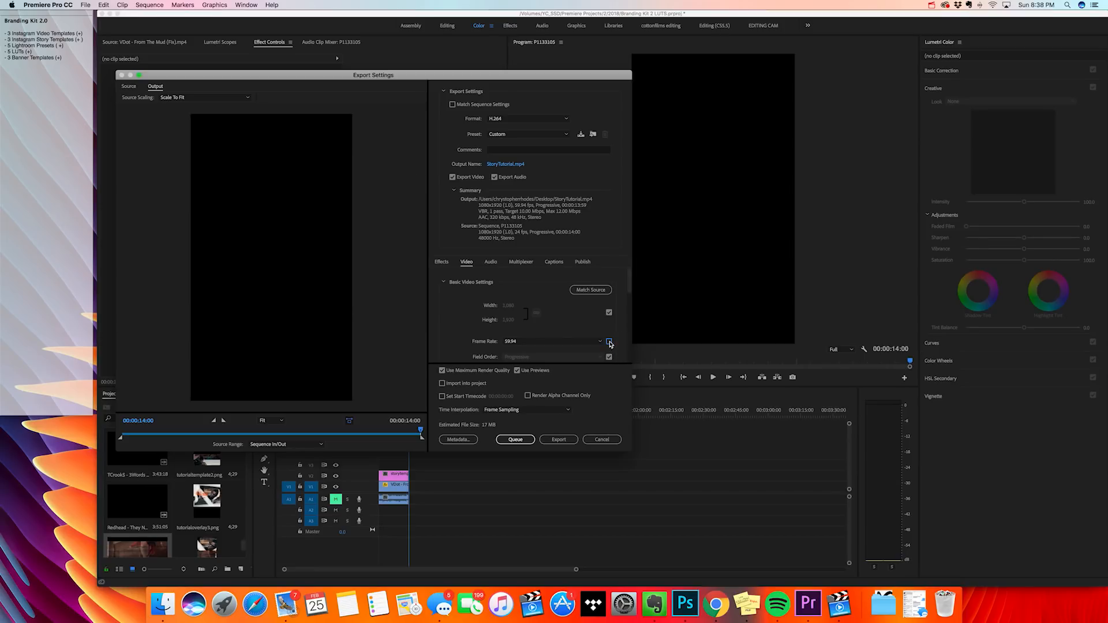
left_click(609, 342)
left_click_drag(630, 289, 634, 320)
left_click(446, 336)
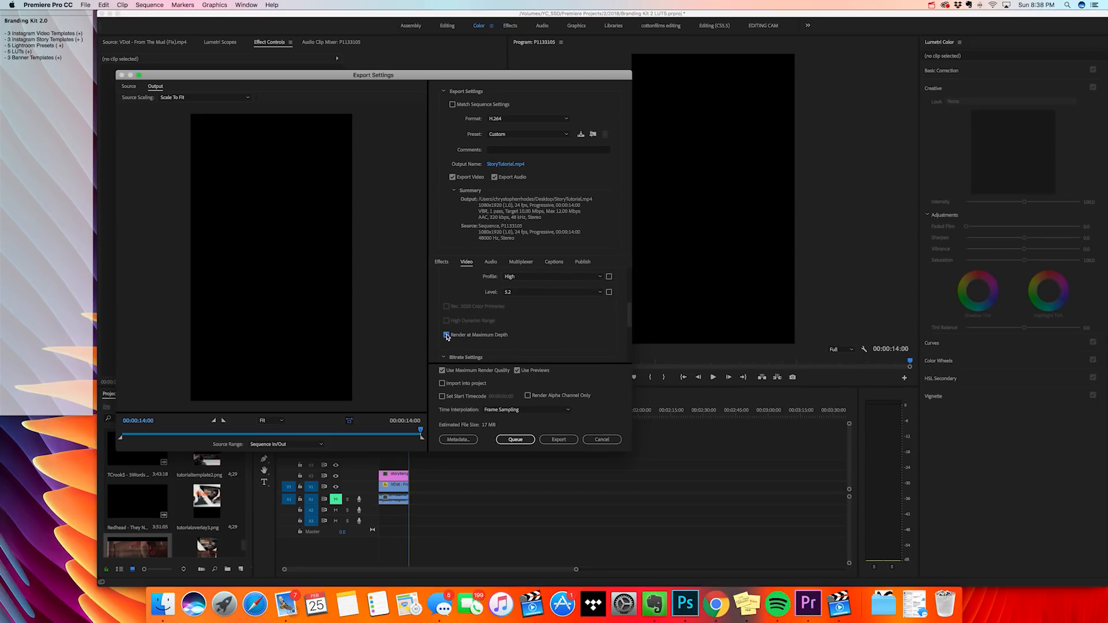
scroll(625, 313, "down", 3)
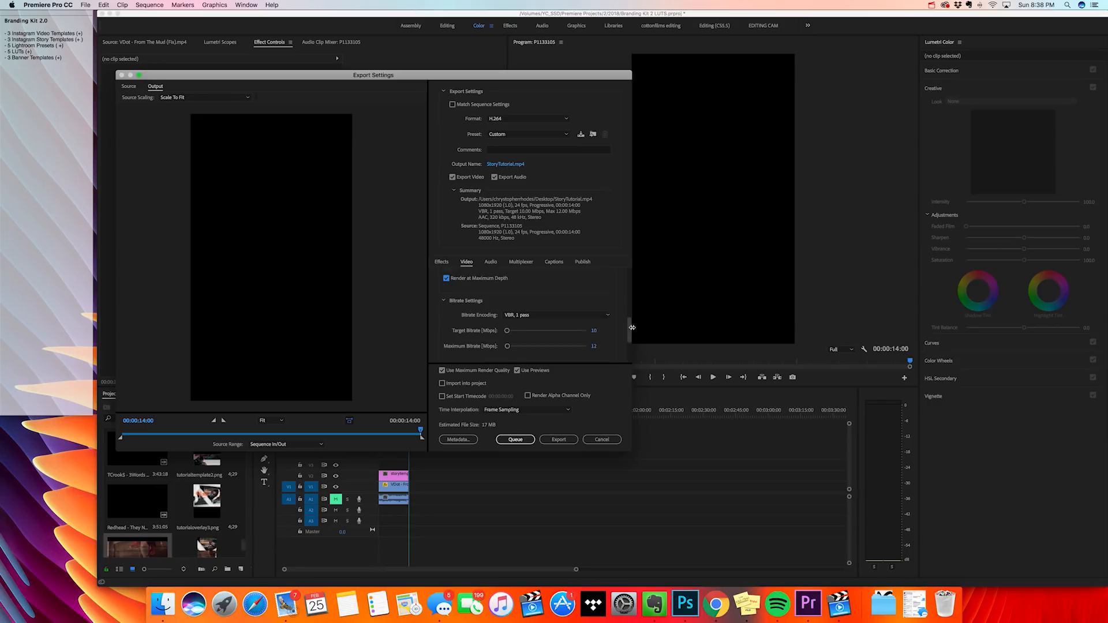
Set the export's bitrate encoding to VBR, 2 pass and its target bitrate to 37.18 Mbps
left_click(541, 305)
left_click(528, 329)
left_click_drag(507, 320, 516, 321)
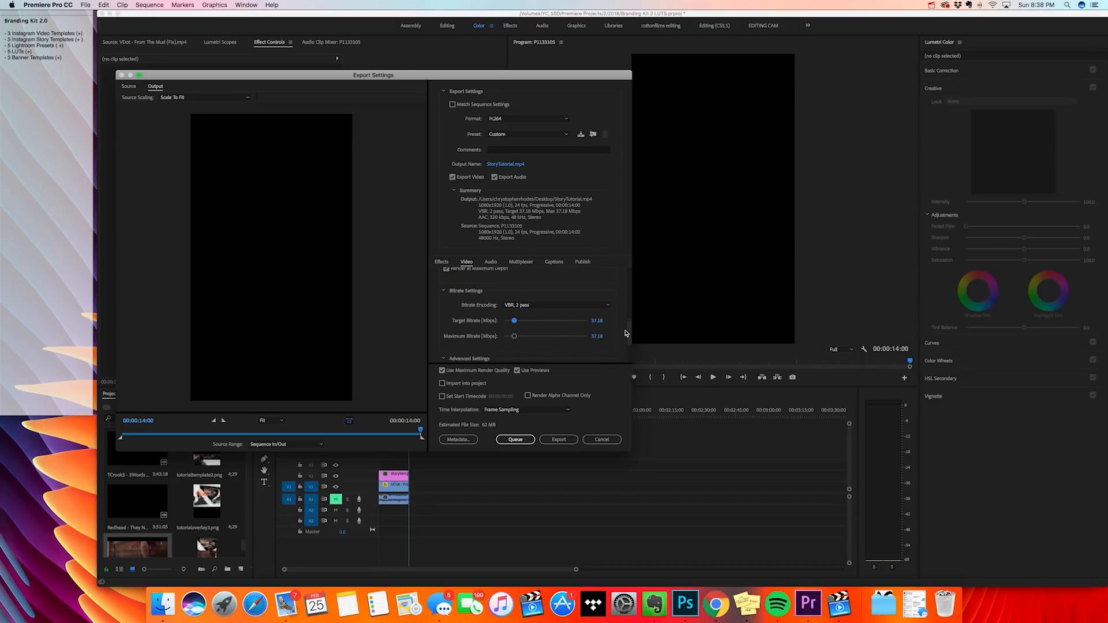
Look over the remaining video export settings and close the export dialog without exporting
scroll(627, 332, "up", 5)
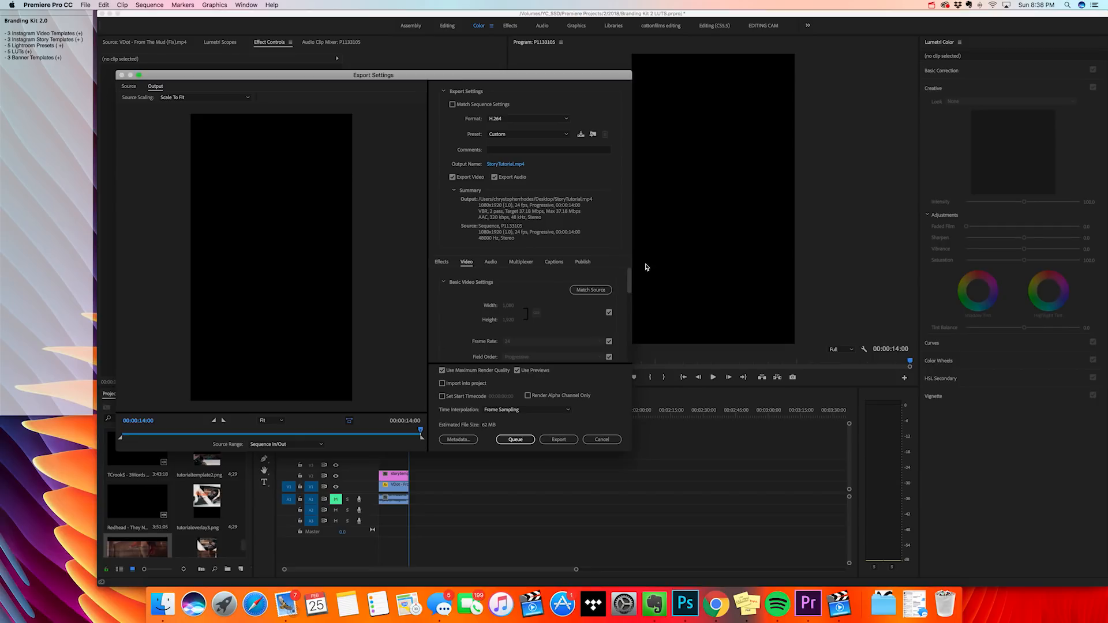
left_click_drag(629, 291, 628, 360)
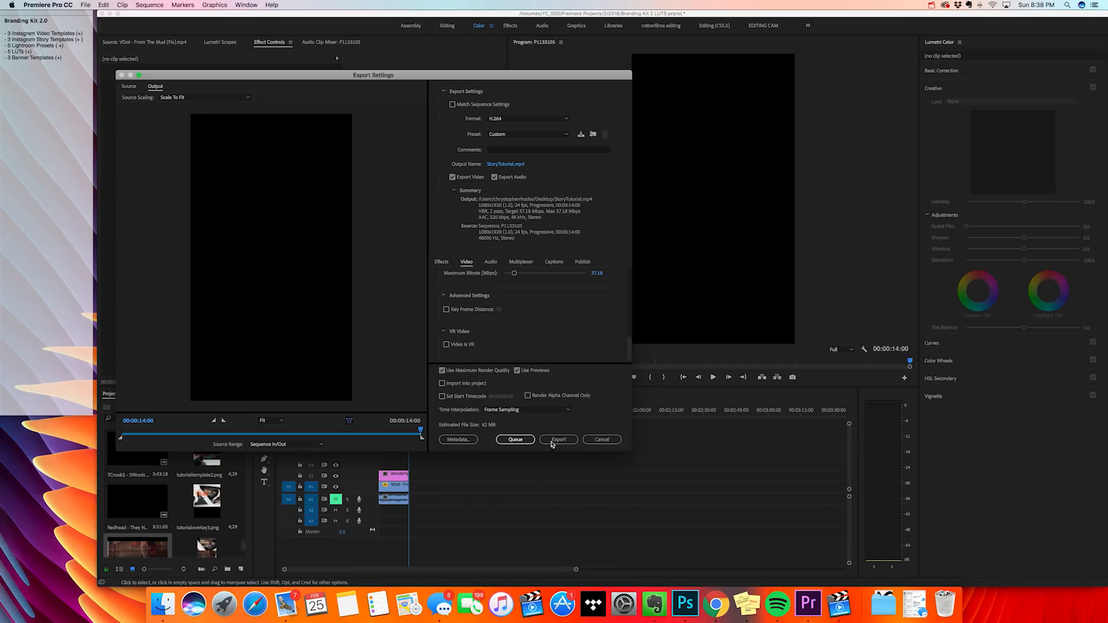
left_click(600, 440)
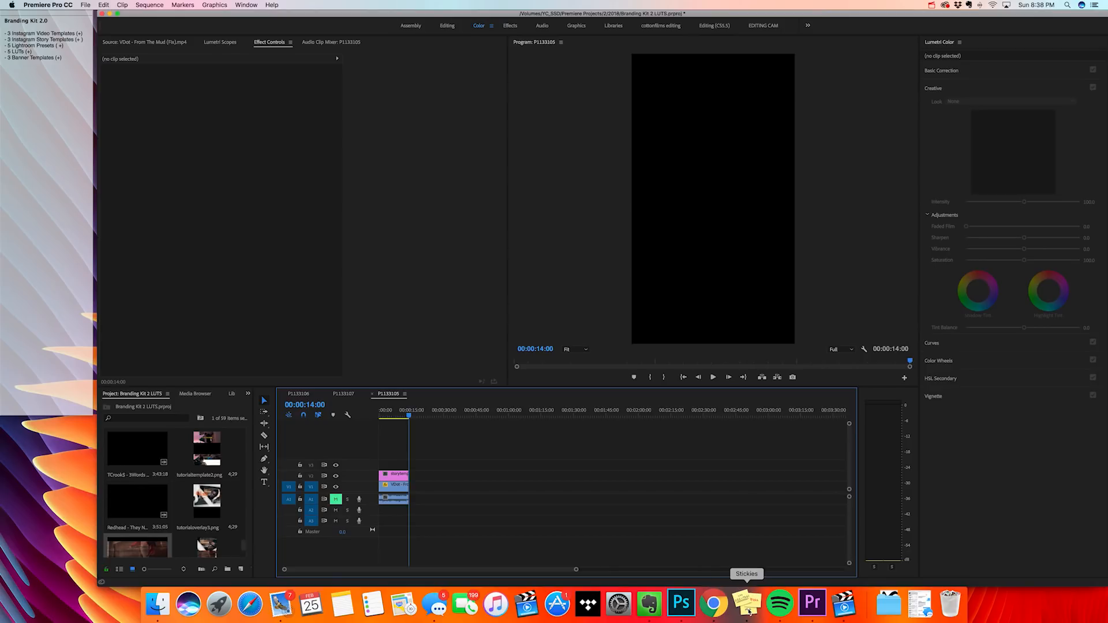
Switch to Photoshop and close Template1.psd without saving its changes
left_click(682, 604)
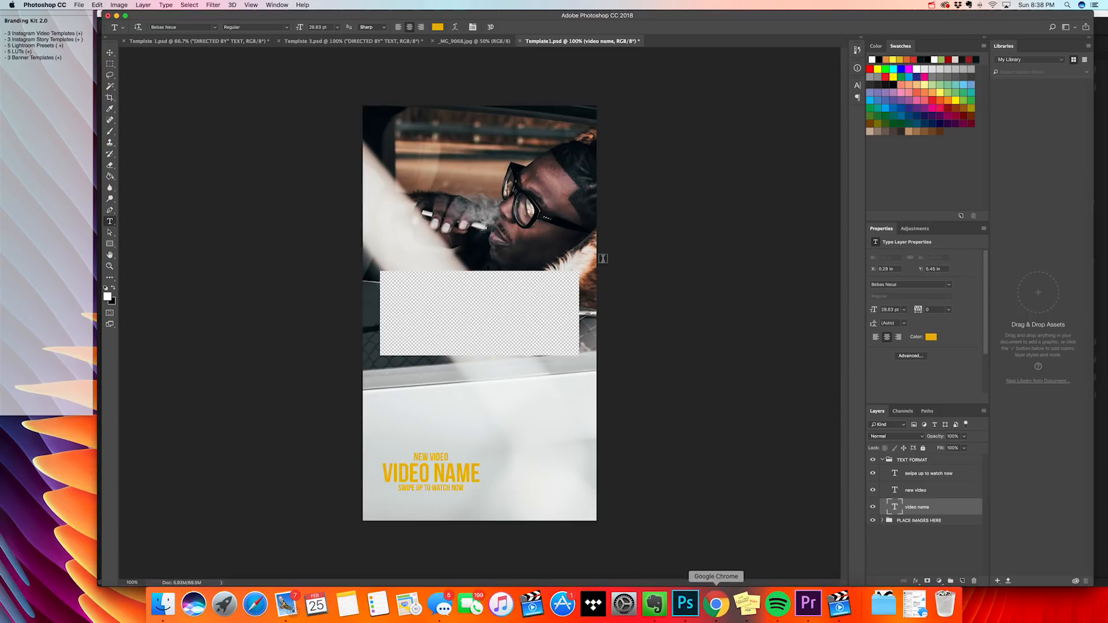
left_click(518, 41)
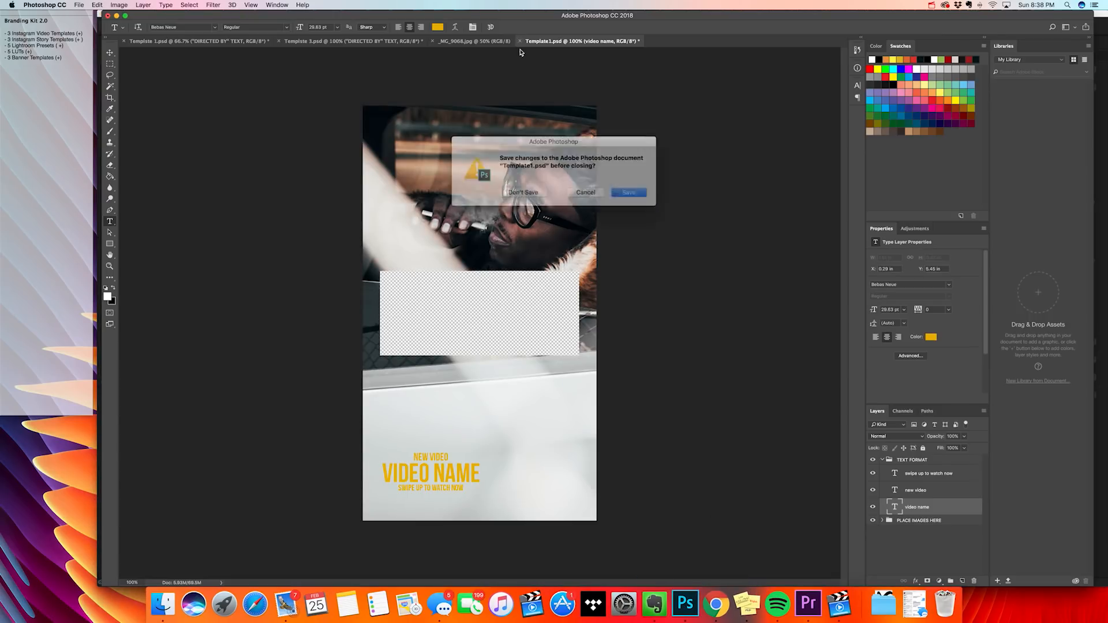
left_click(535, 192)
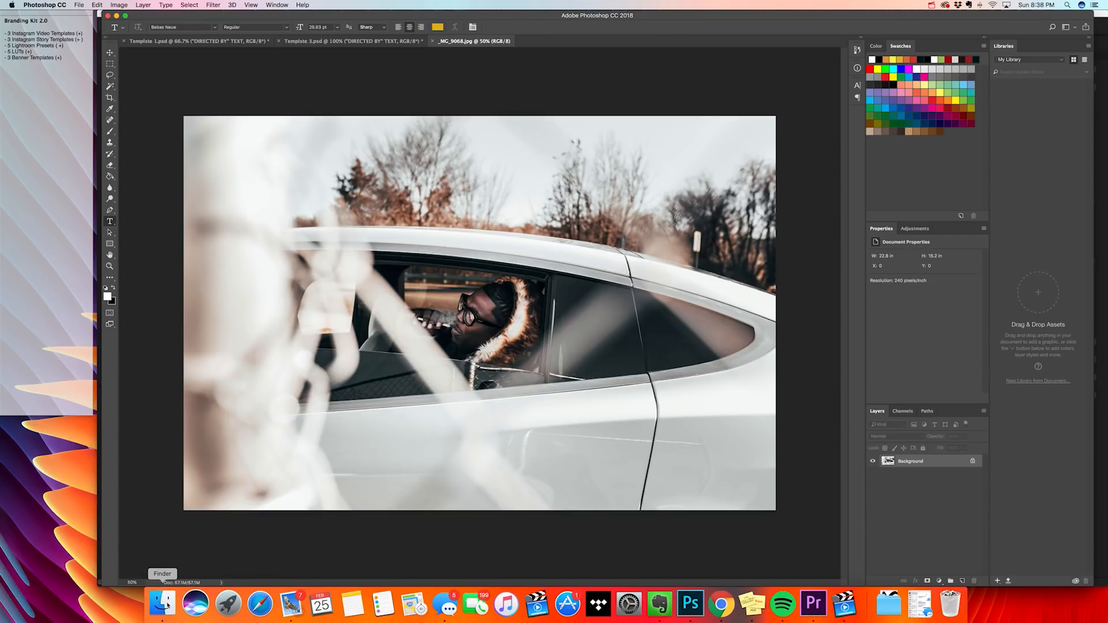
Open Template2.psd from Finder and delete the two sample photo layers inside the PLACE IMAGES HERE group
left_click(162, 603)
double_click(562, 315)
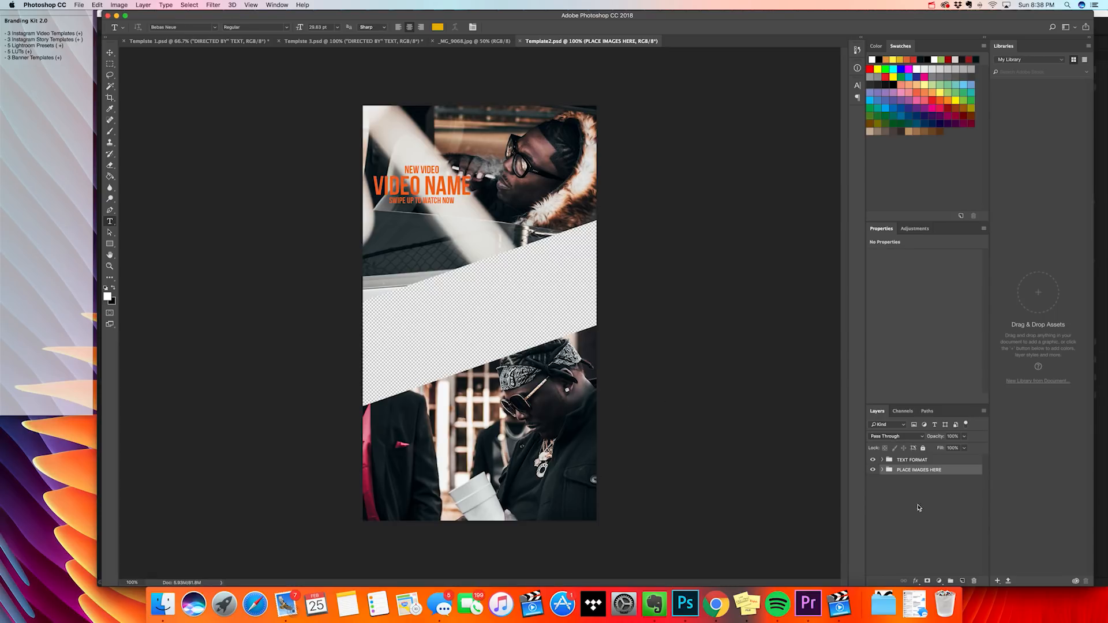
left_click(881, 470)
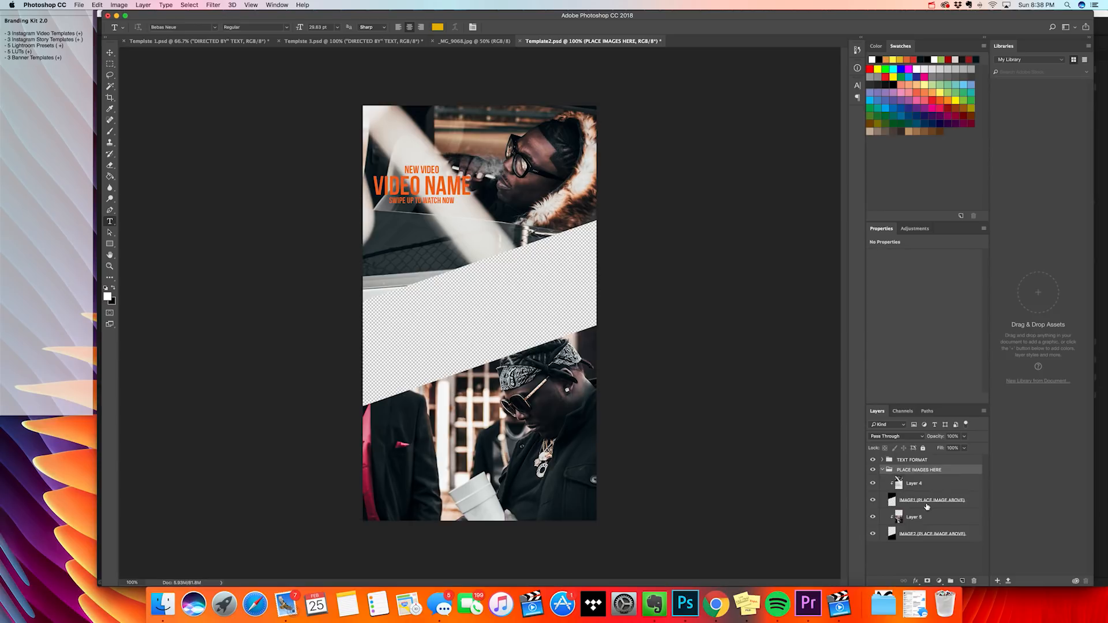
left_click(938, 488)
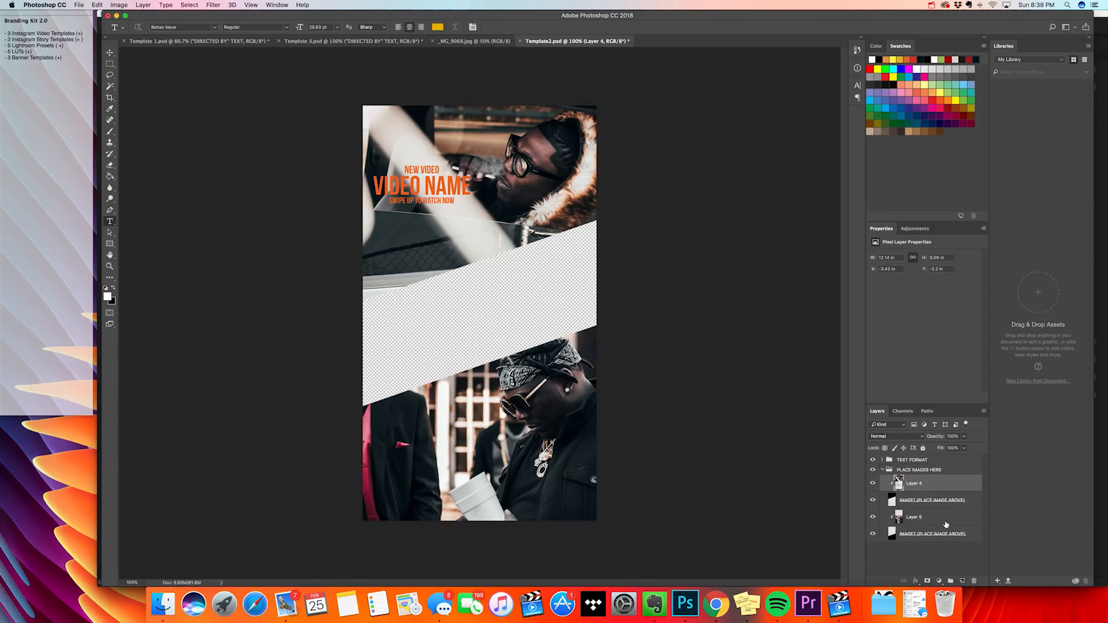
left_click(945, 517, "super")
key("BackSpace")
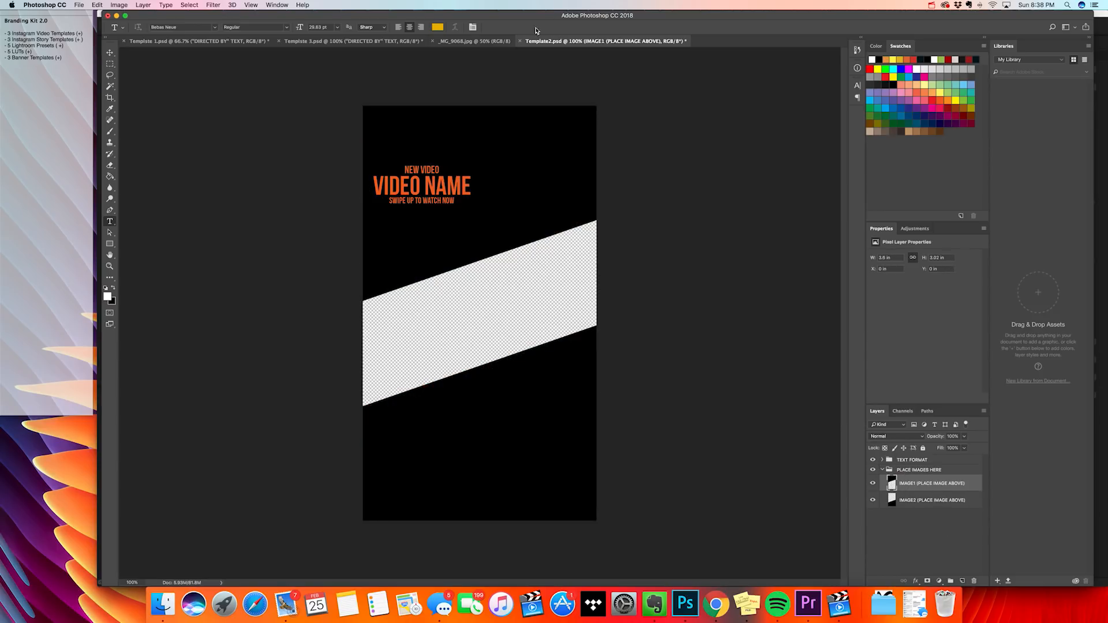
Copy the _MG_9068.jpg photo into Template2.psd above the IMAGE1 layer and clip it to that layer
left_click(473, 41)
key("v")
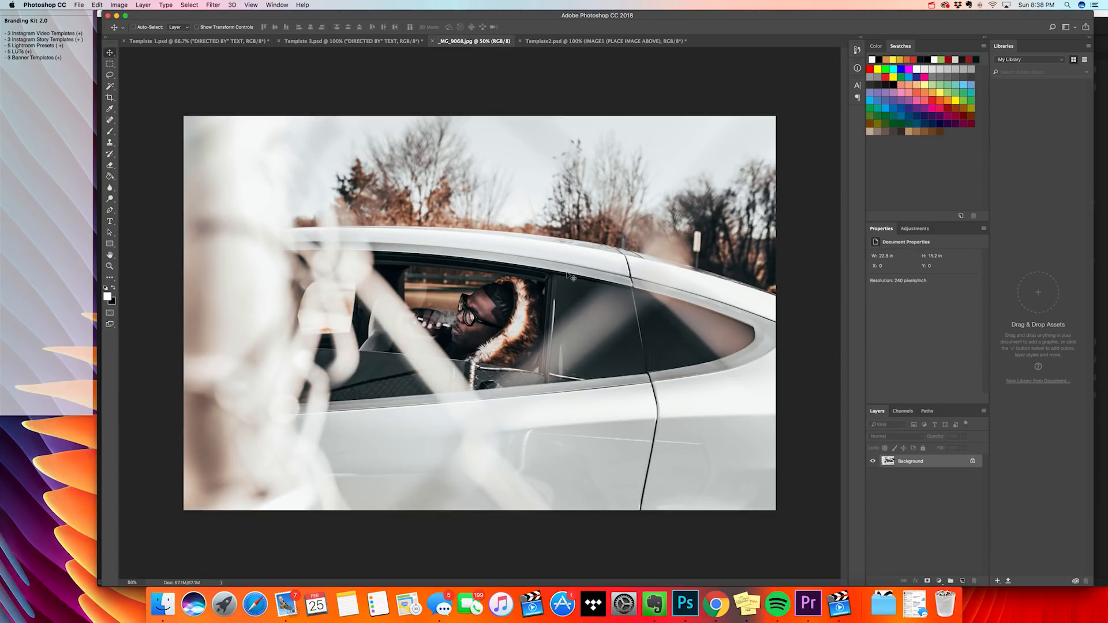
left_click(595, 42)
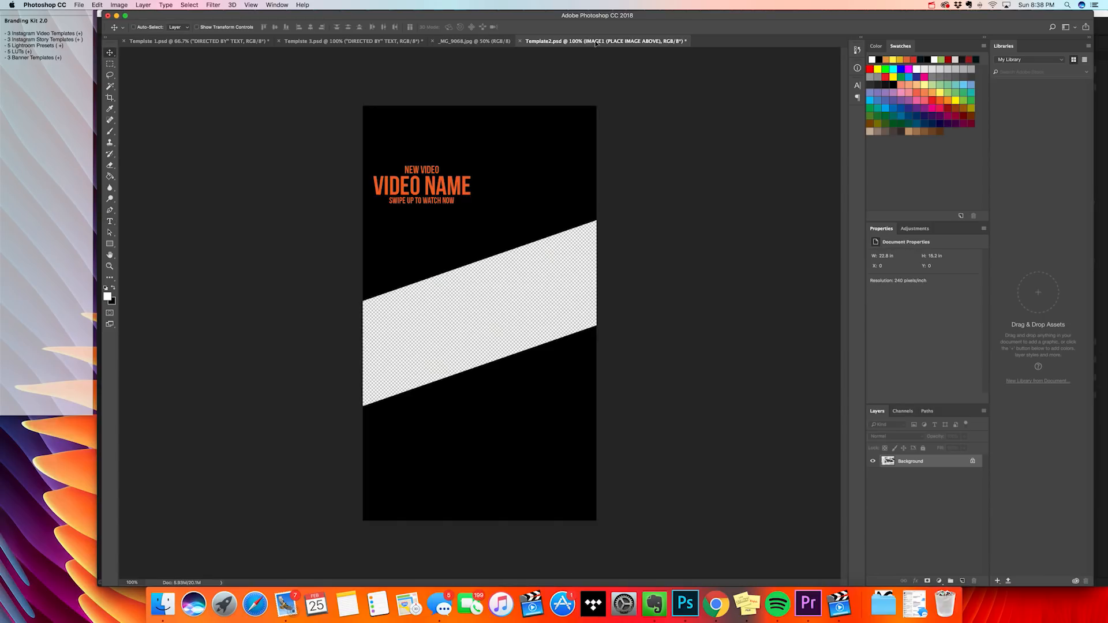
key("super+v")
left_click(636, 317)
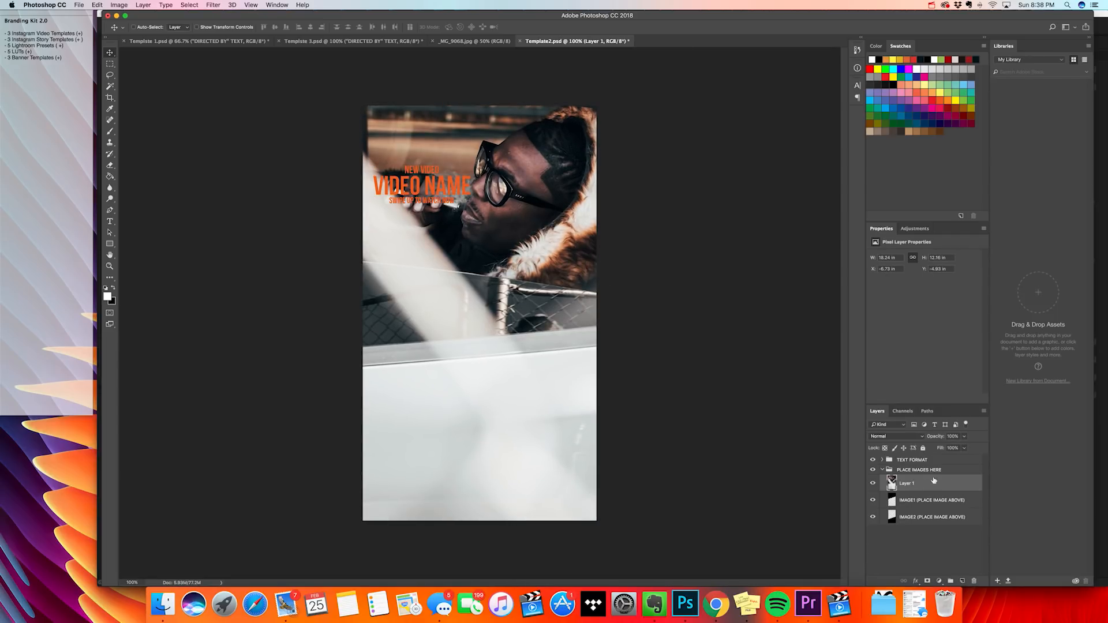
right_click(955, 486)
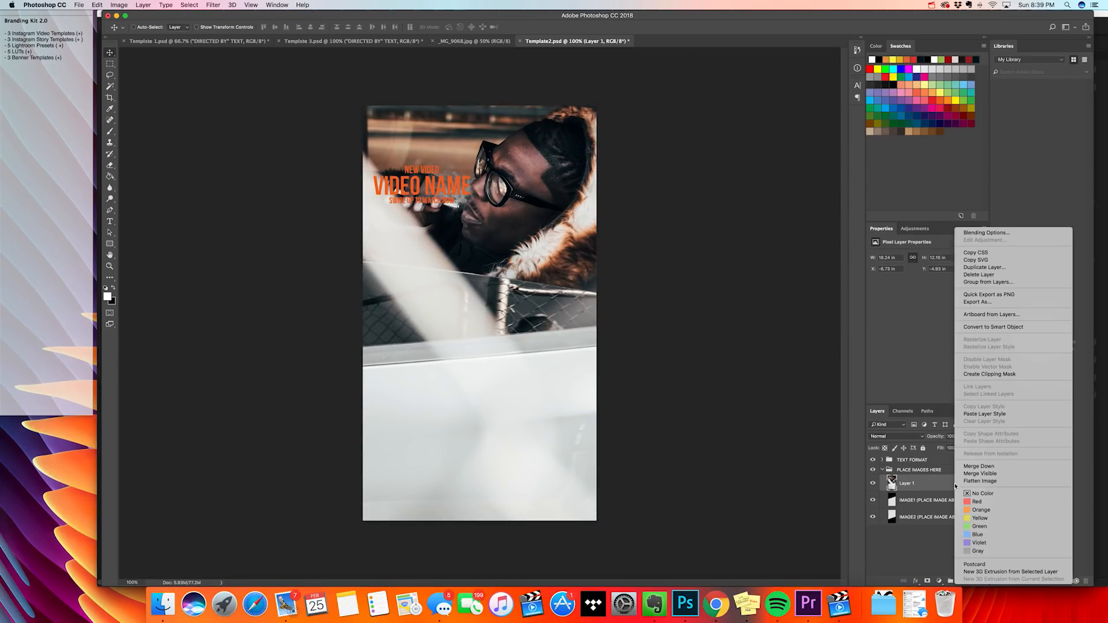
left_click(982, 374)
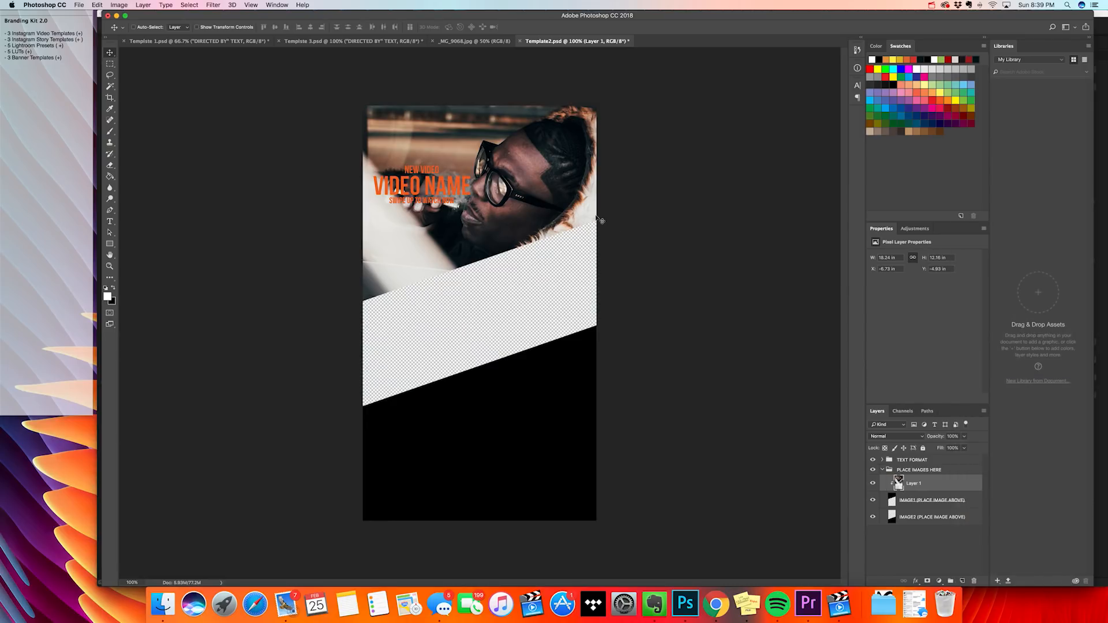
Scale the clipped car photo to about 81% and position the man's face within the upper shape
left_click_drag(559, 205, 574, 203)
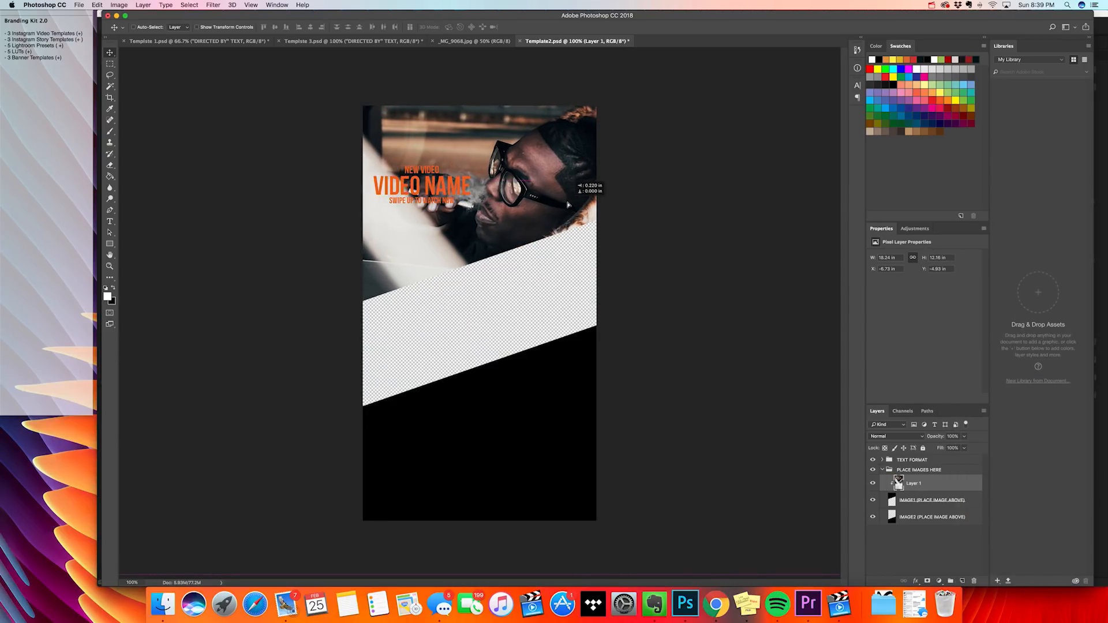
left_click(196, 27)
key("super+minus")
key("super+minus")
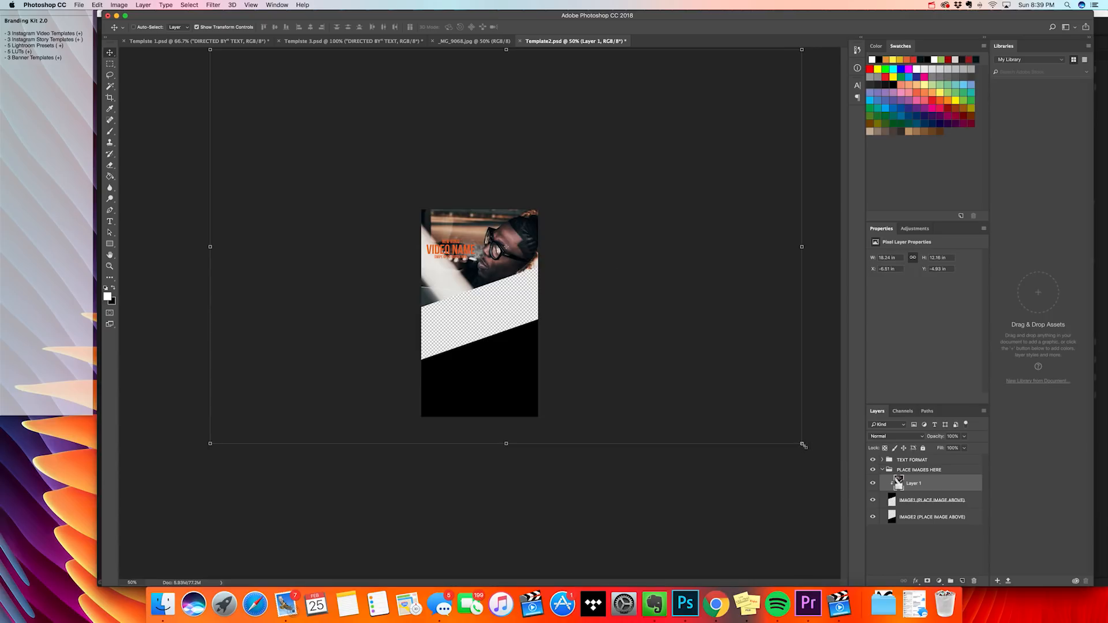
left_click_drag(803, 445, 690, 368)
left_click_drag(495, 247, 545, 273)
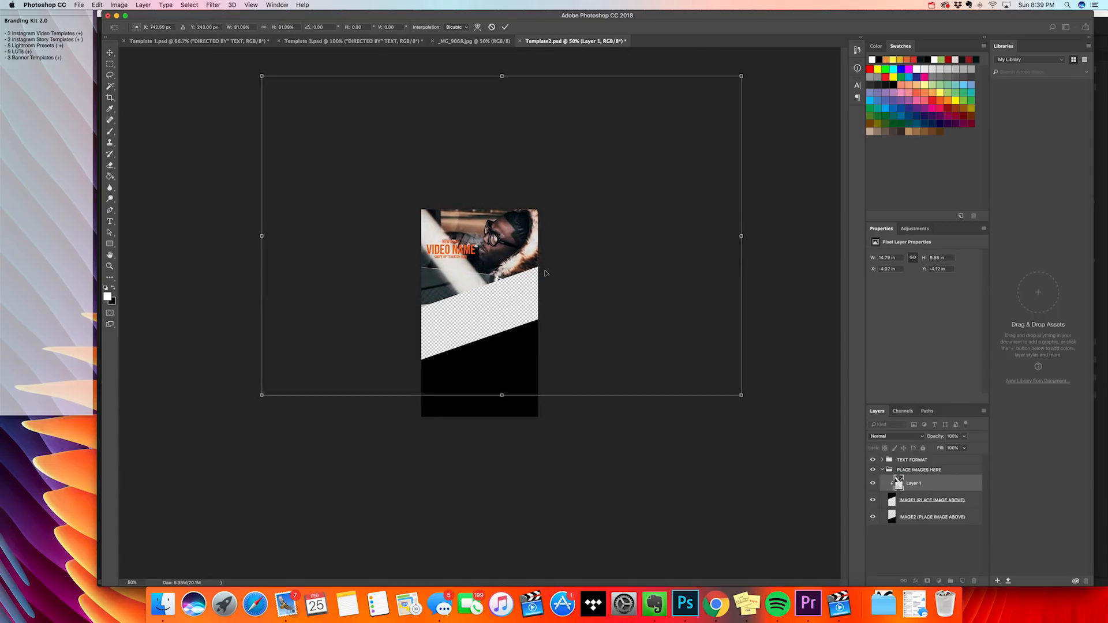
key("Return")
key("super+1")
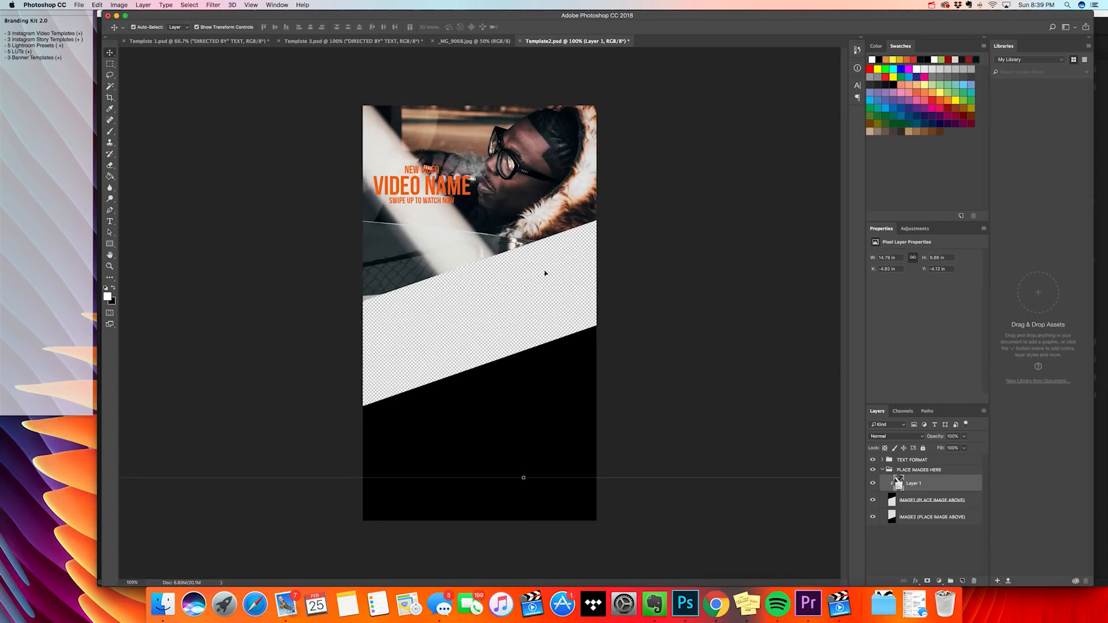
Open the photo _MG_9119.jpg from the Photo Edits folder on the Desktop
left_click(971, 550)
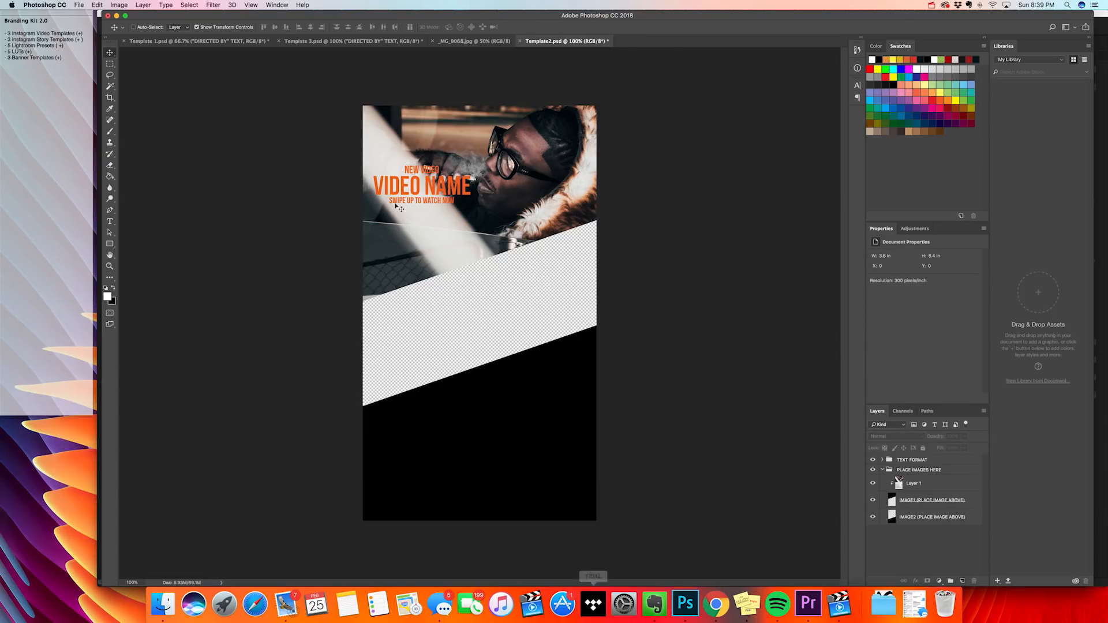
left_click(79, 5)
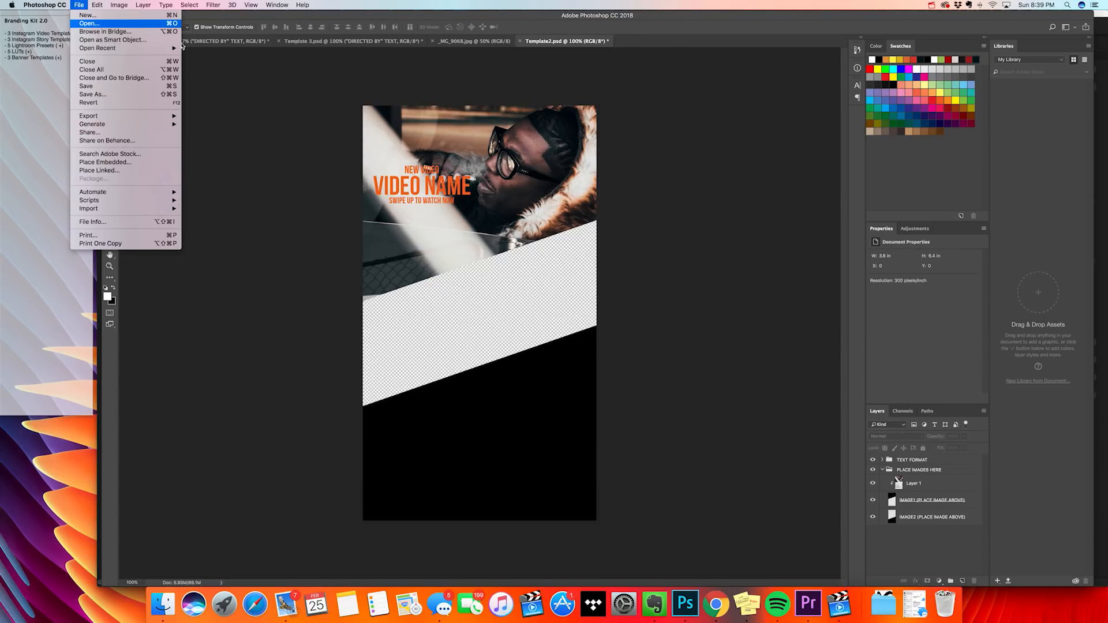
left_click(86, 23)
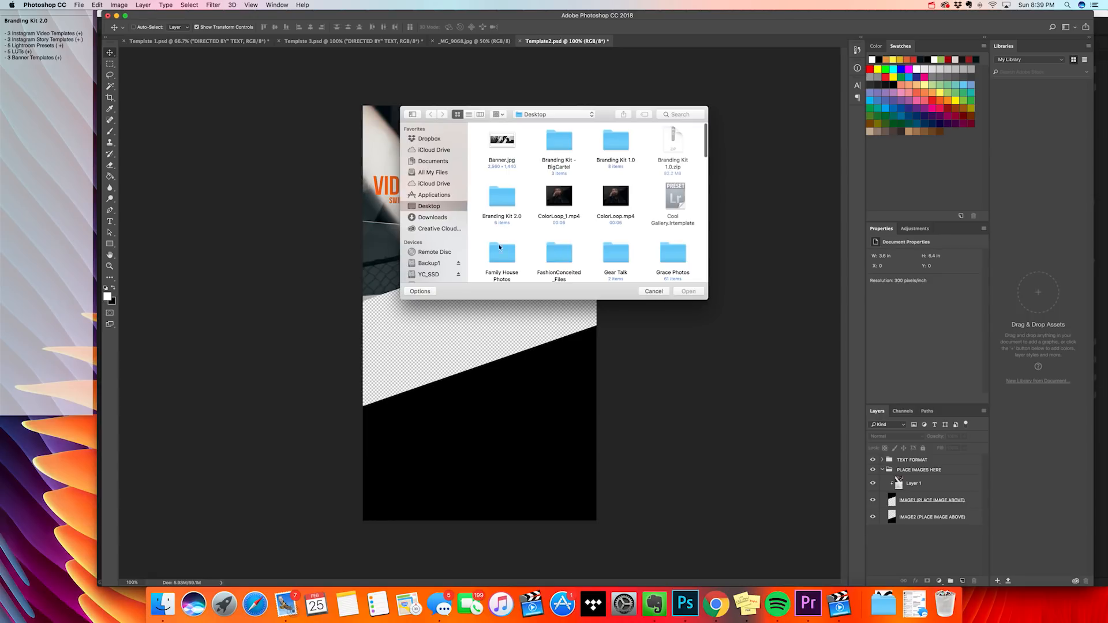
left_click(503, 200)
key("p")
left_click(655, 219)
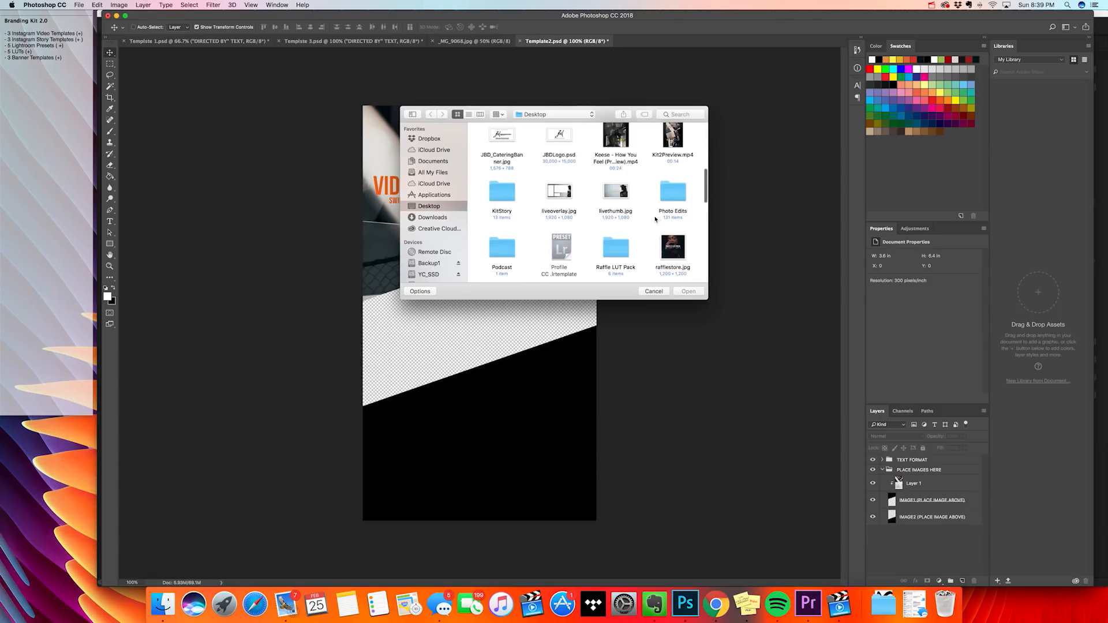
double_click(660, 196)
scroll(589, 249, "down", 3)
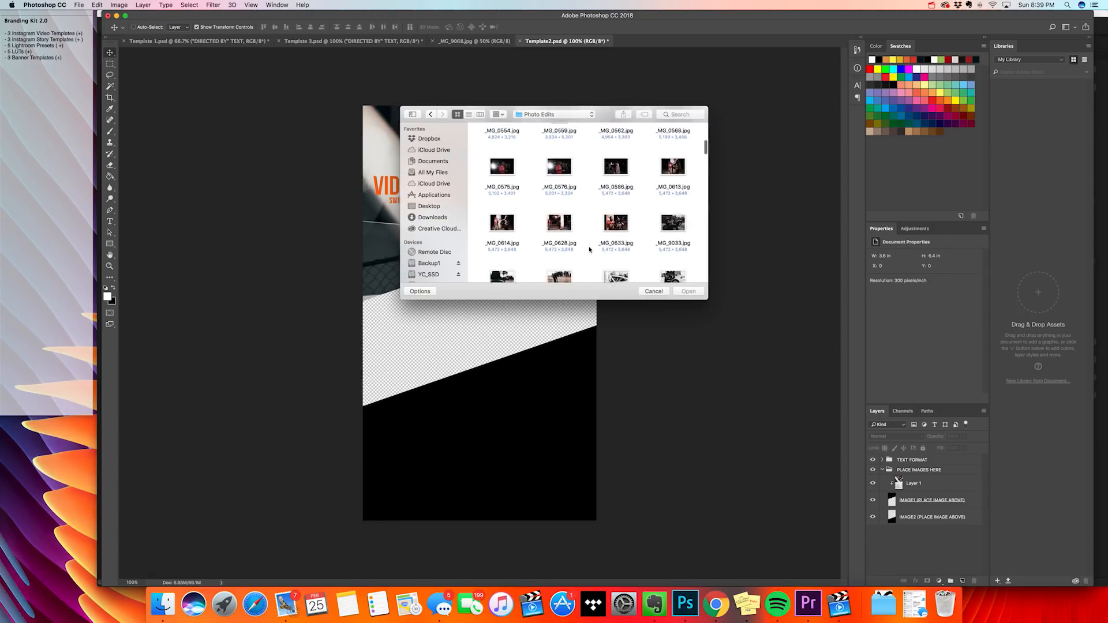
scroll(589, 249, "down", 8)
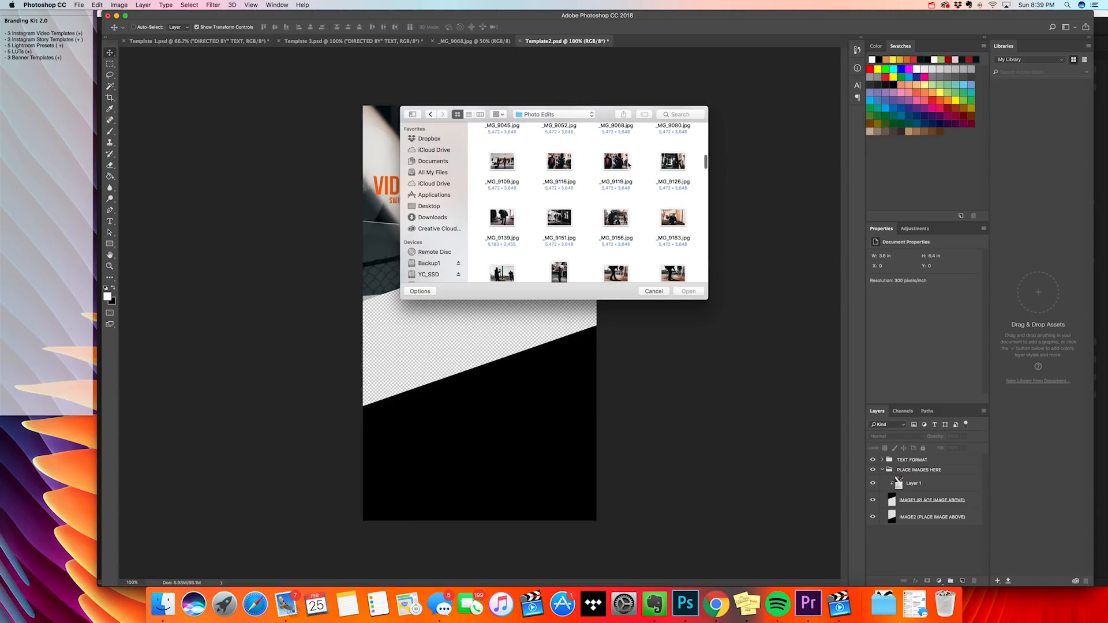
left_click(628, 164)
key("Return")
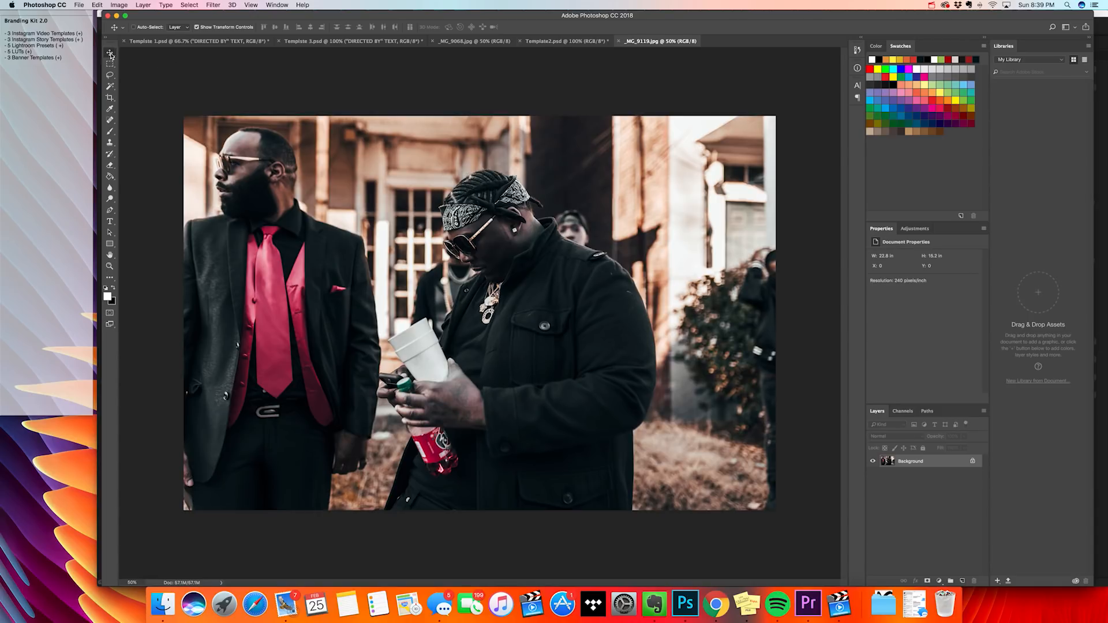
Copy the _MG_9119.jpg photo into Template2.psd, accepting the color profile conversion
left_click_drag(571, 293, 486, 42)
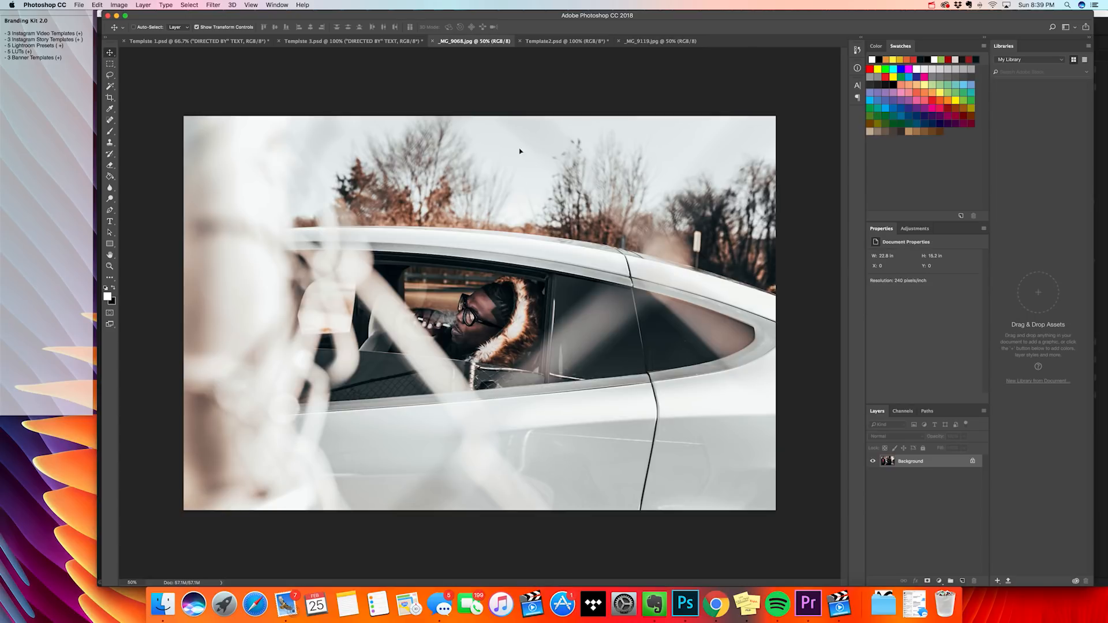
left_click_drag(567, 41, 542, 378)
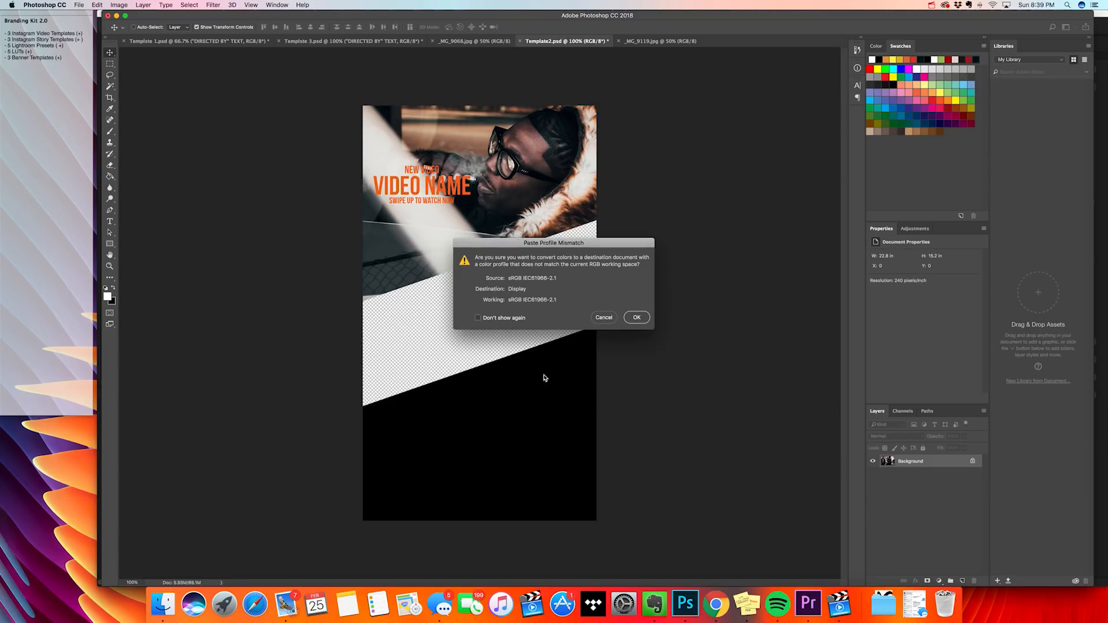
left_click(645, 321)
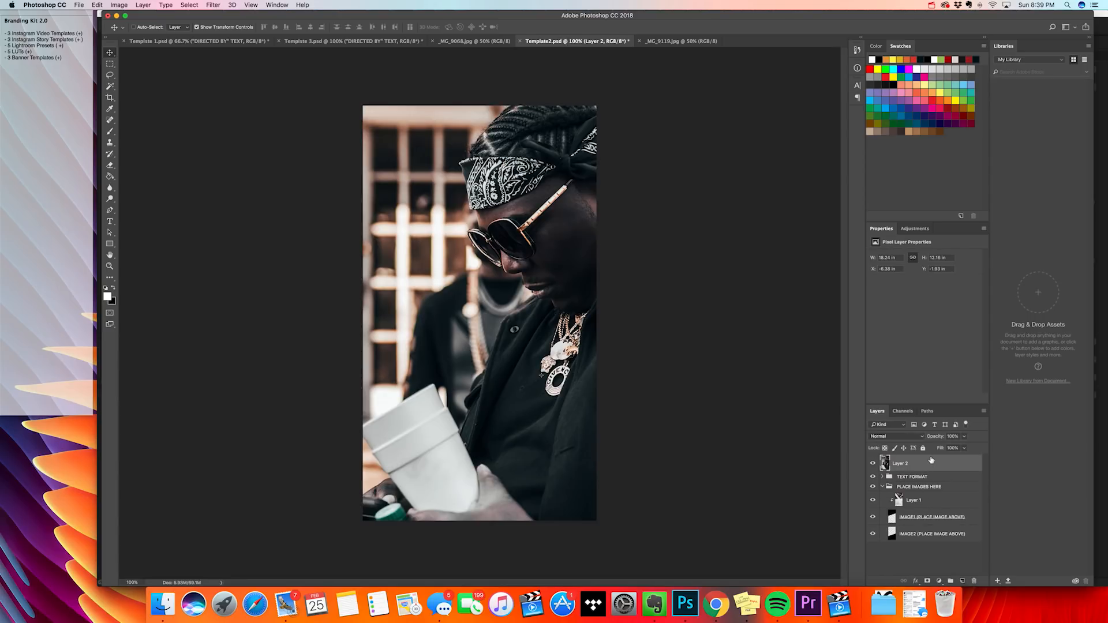
Move the new photo layer directly above the IMAGE2 layer and clip it to that layer
left_click_drag(930, 459, 934, 526)
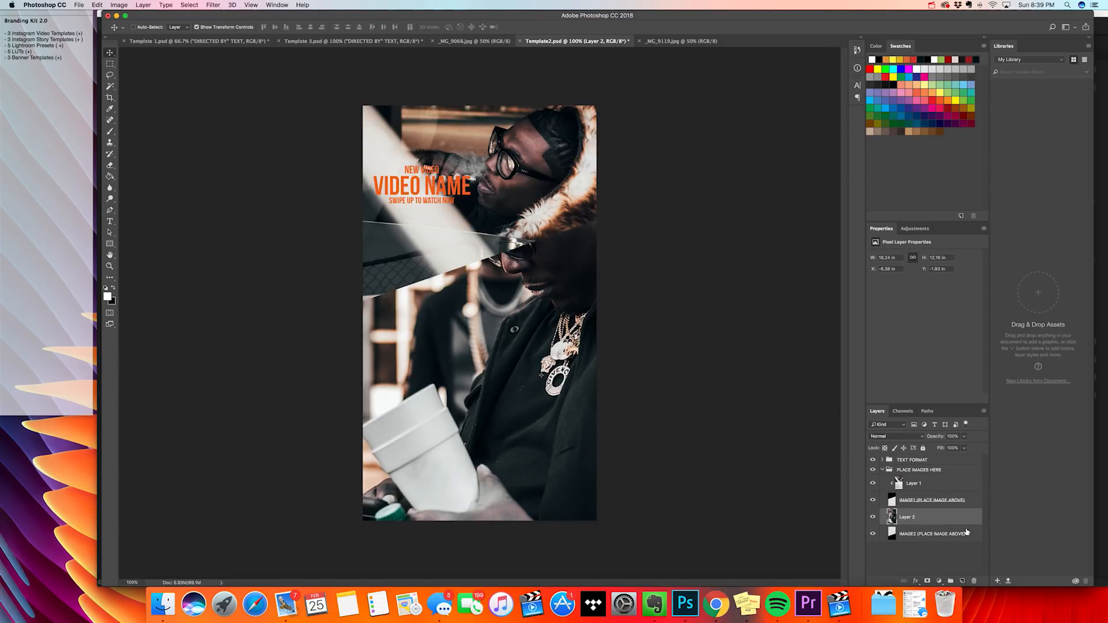
right_click(953, 521)
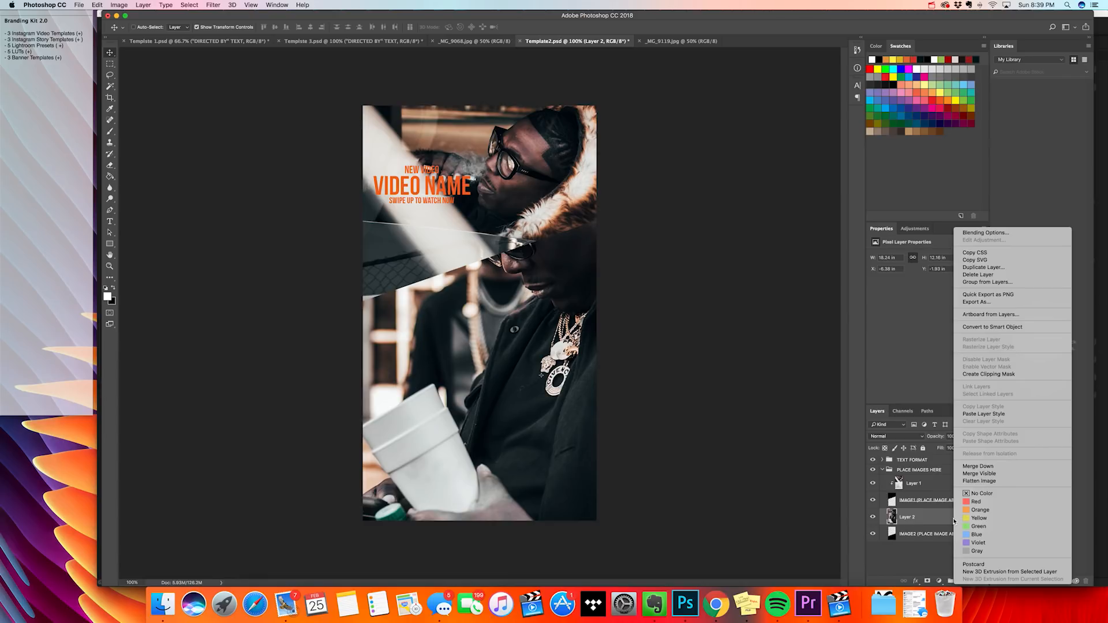
left_click(976, 373)
Scale the clipped _MG_9119.jpg photo to about 57% and position the man with the bandana within the lower shape
left_click_drag(562, 398, 549, 439)
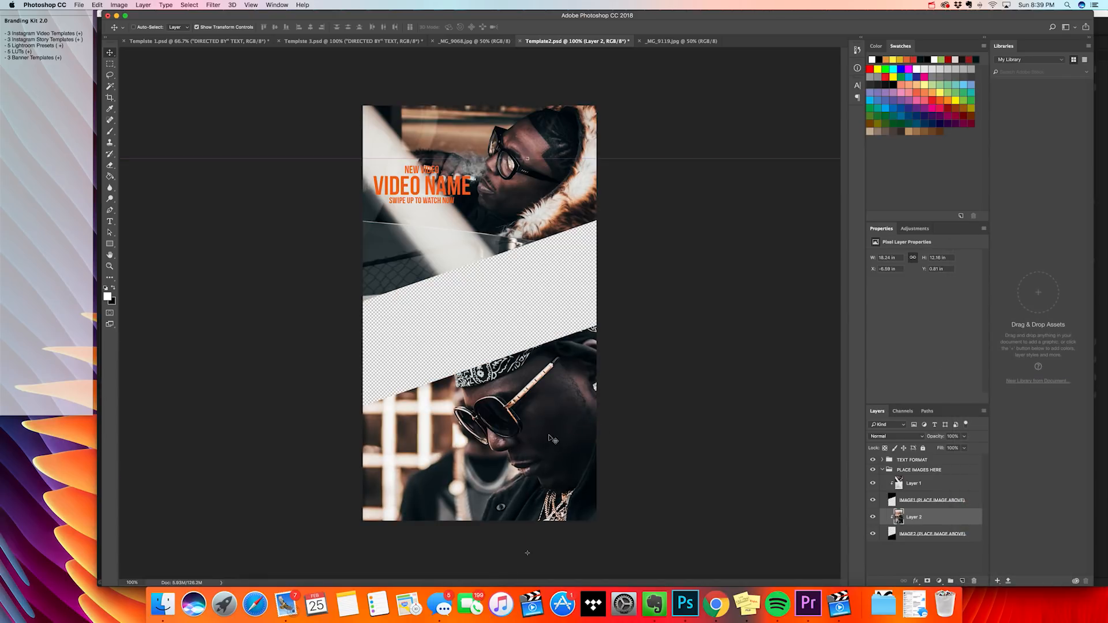
key("super+minus")
key("super+minus")
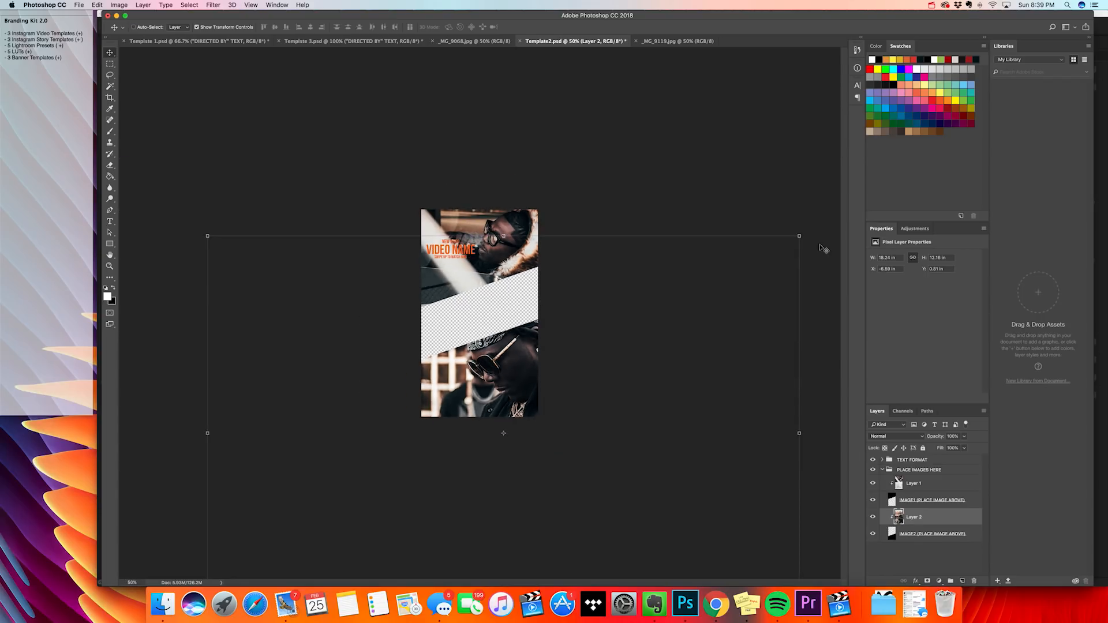
left_click_drag(800, 235, 661, 328)
left_click_drag(485, 358, 564, 312)
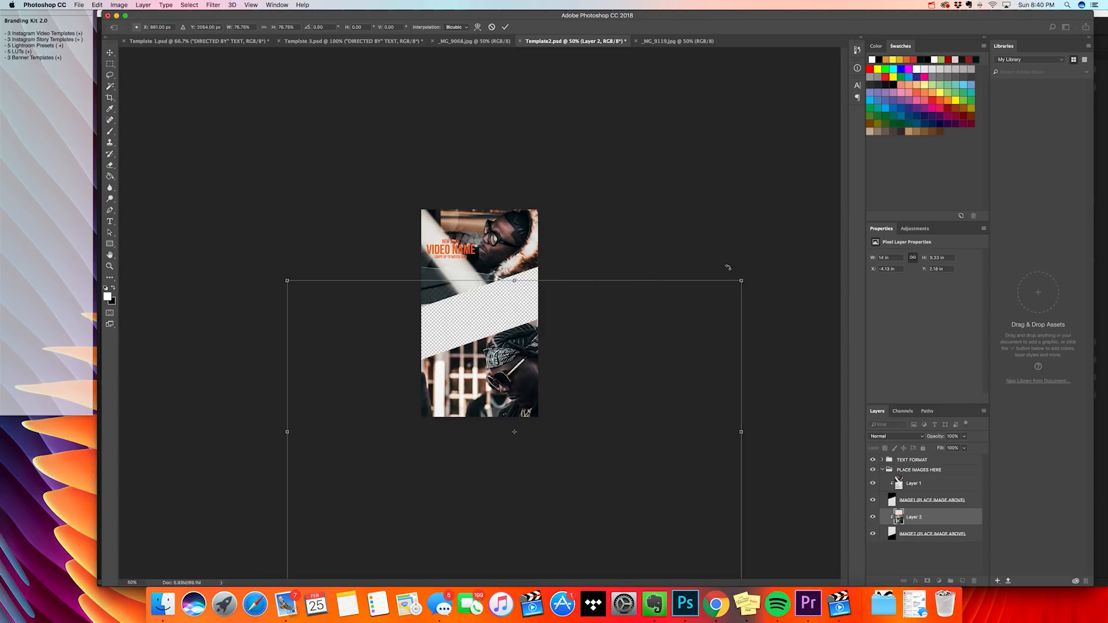
left_click_drag(742, 281, 624, 354)
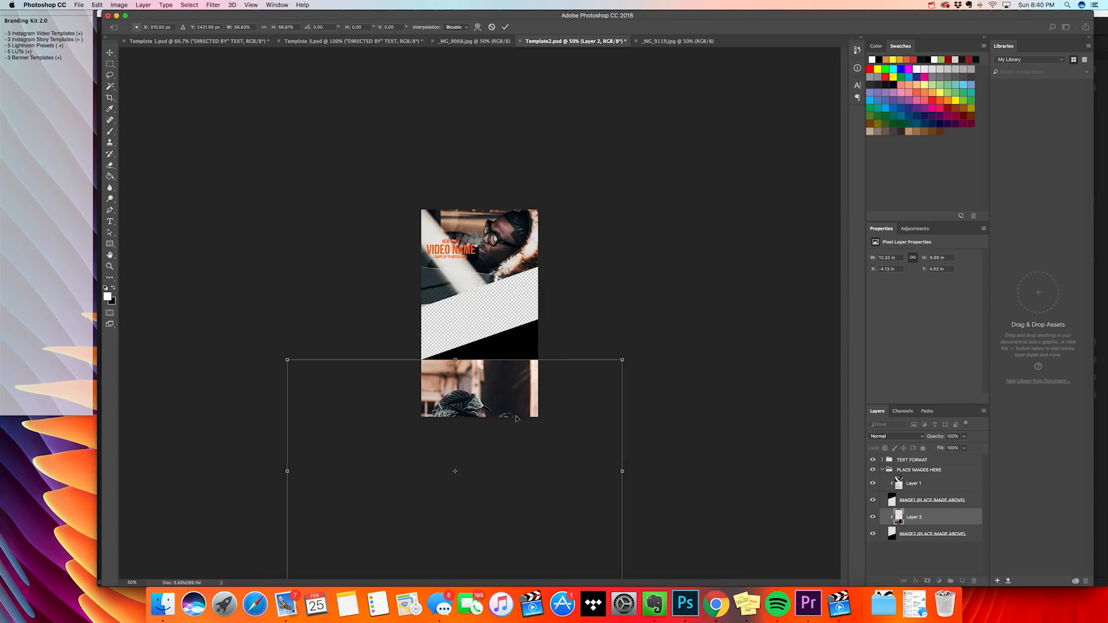
left_click_drag(518, 414, 568, 355)
key("Return")
key("super+plus")
key("super+plus")
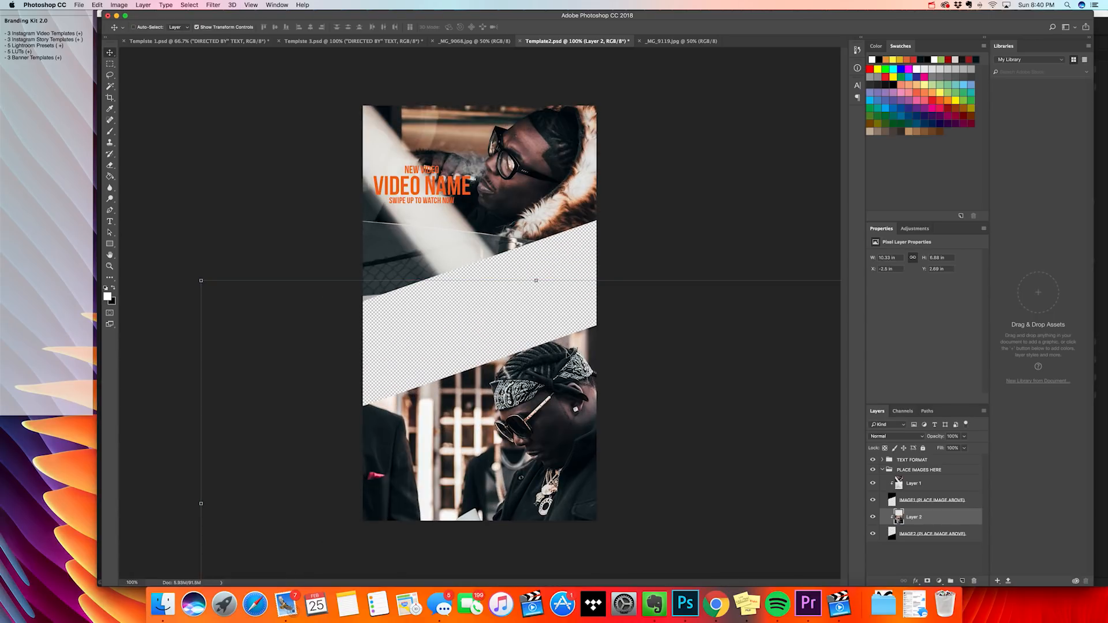
Toggle the PLACE IMAGES HERE group off and on, then collapse it and expand the TEXT FORMAT group
left_click(922, 558)
left_click(876, 469)
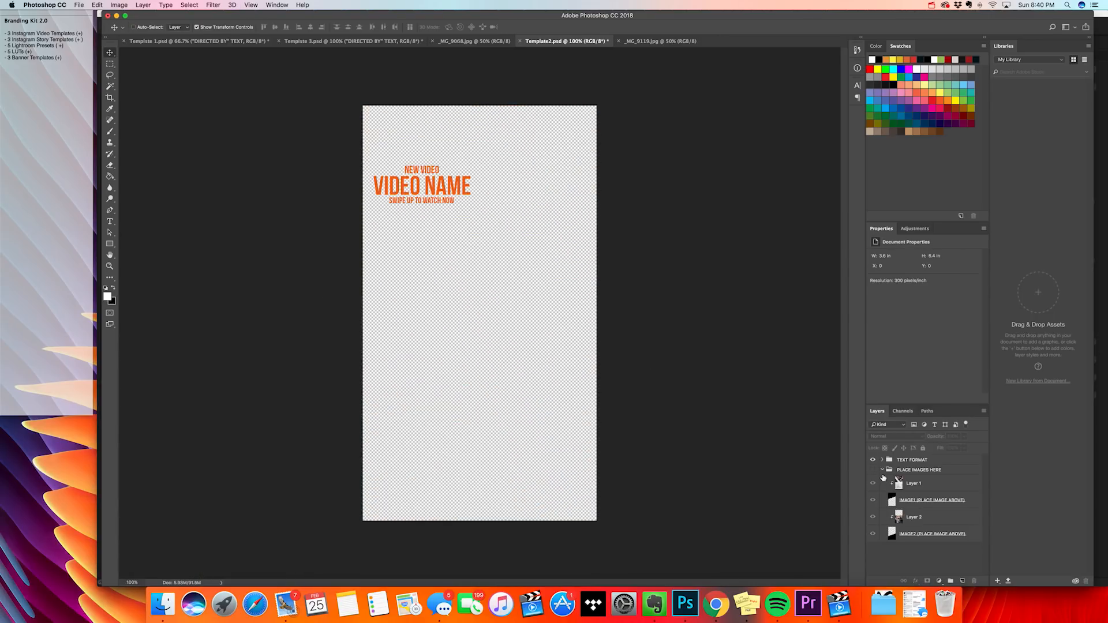
left_click(872, 469)
left_click(881, 470)
left_click(881, 460)
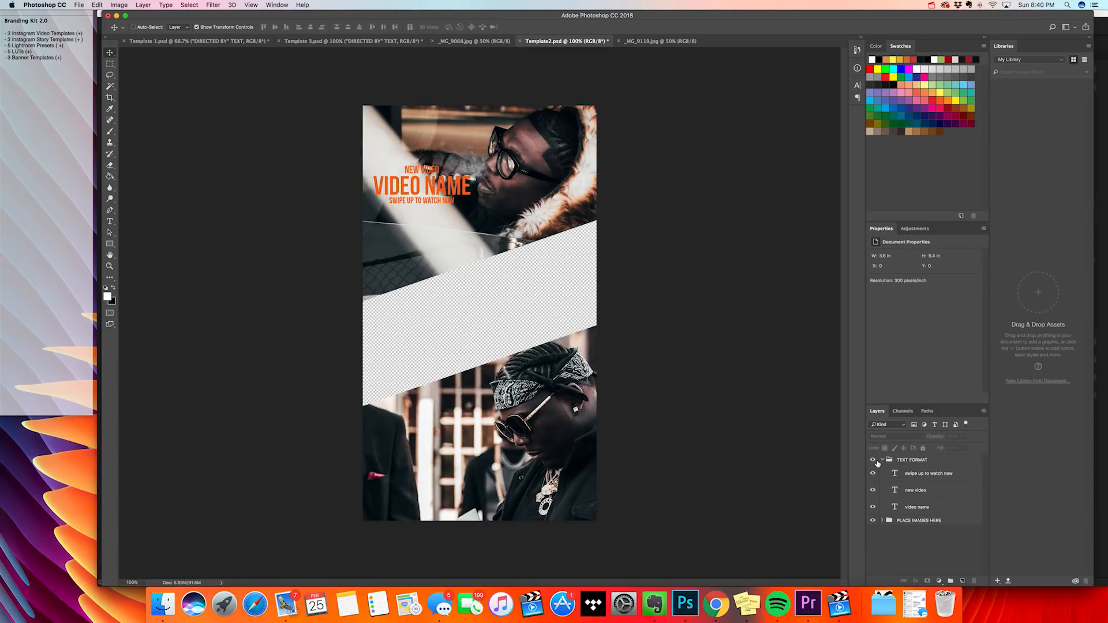
Replace the VIDEO NAME headline text with fjkale;jag
left_click(109, 221)
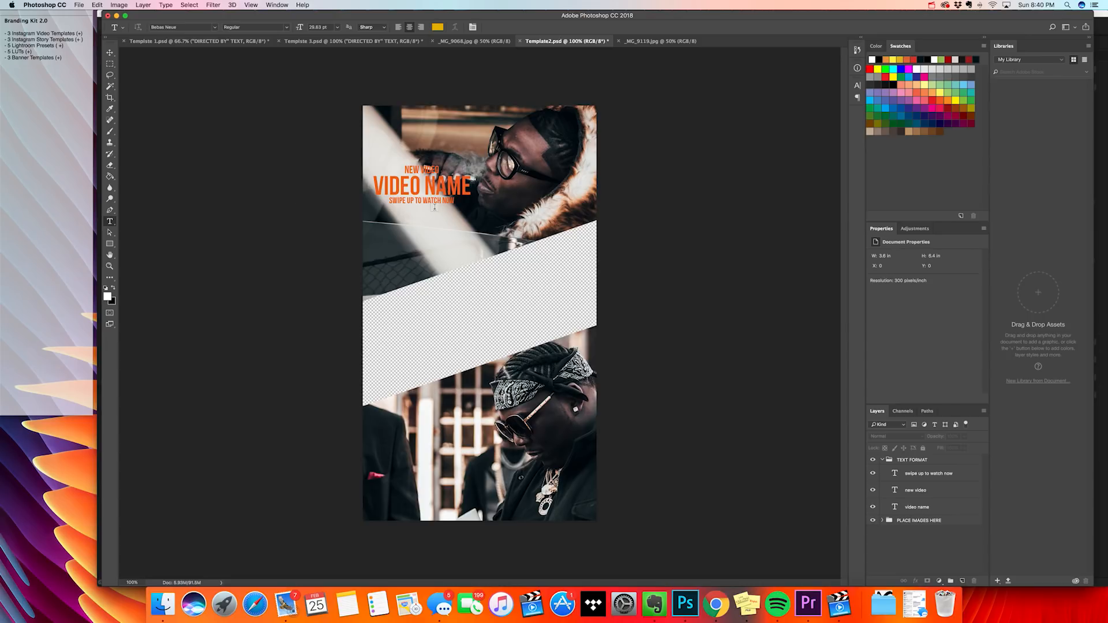
left_click(461, 188)
key("ctrl+a")
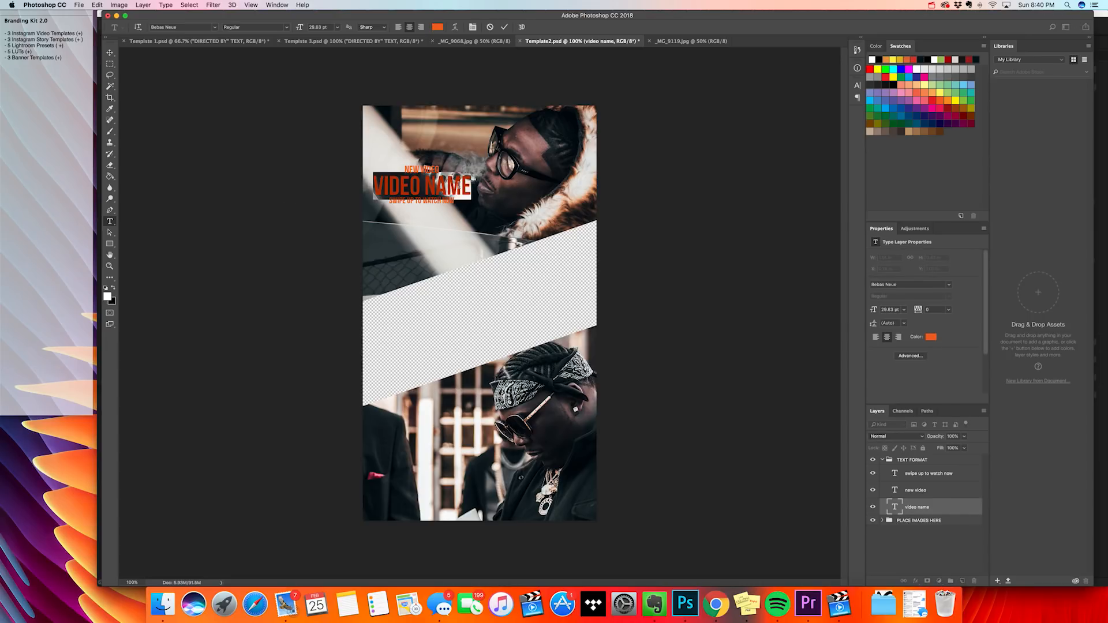
type("fjkale;jag")
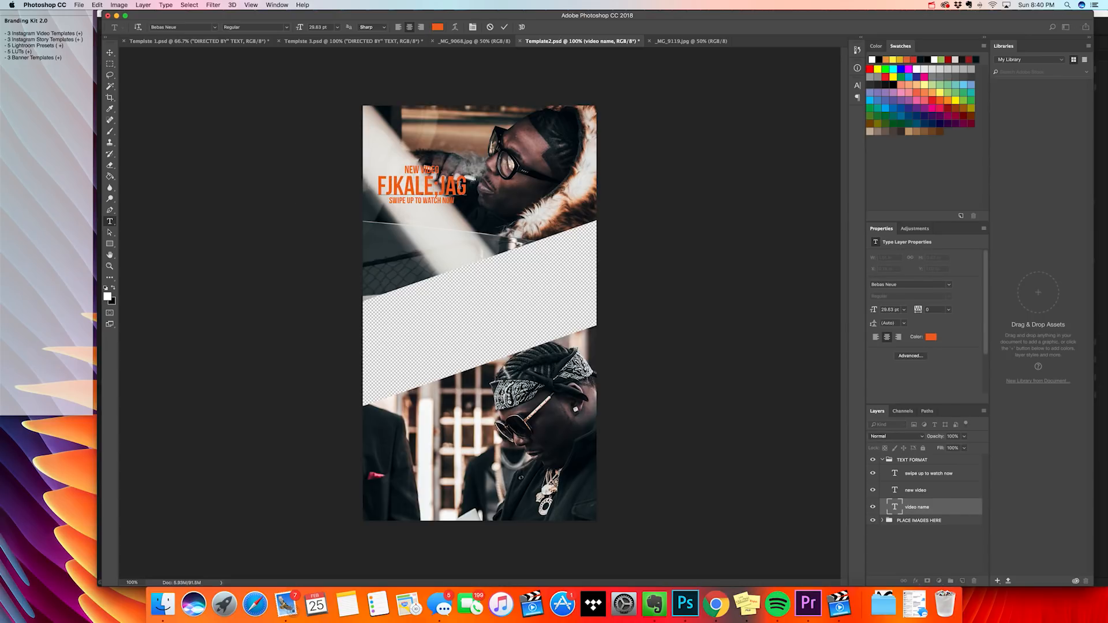
key("ctrl+Return")
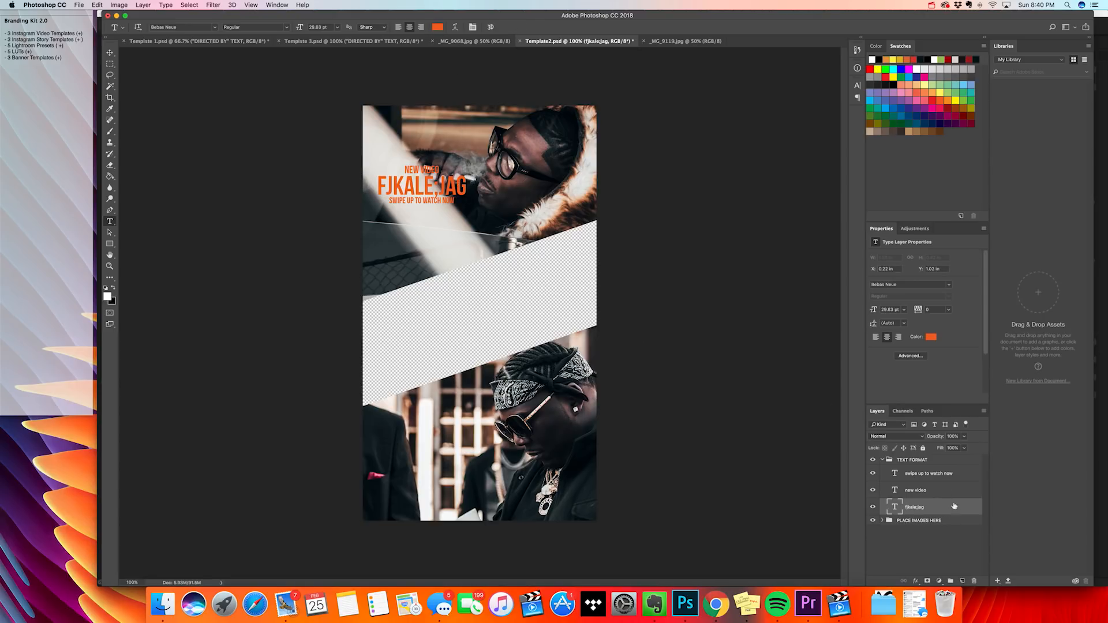
Try white as the headline's text color, cancel the color change, and undo the headline text edit
left_click(437, 27)
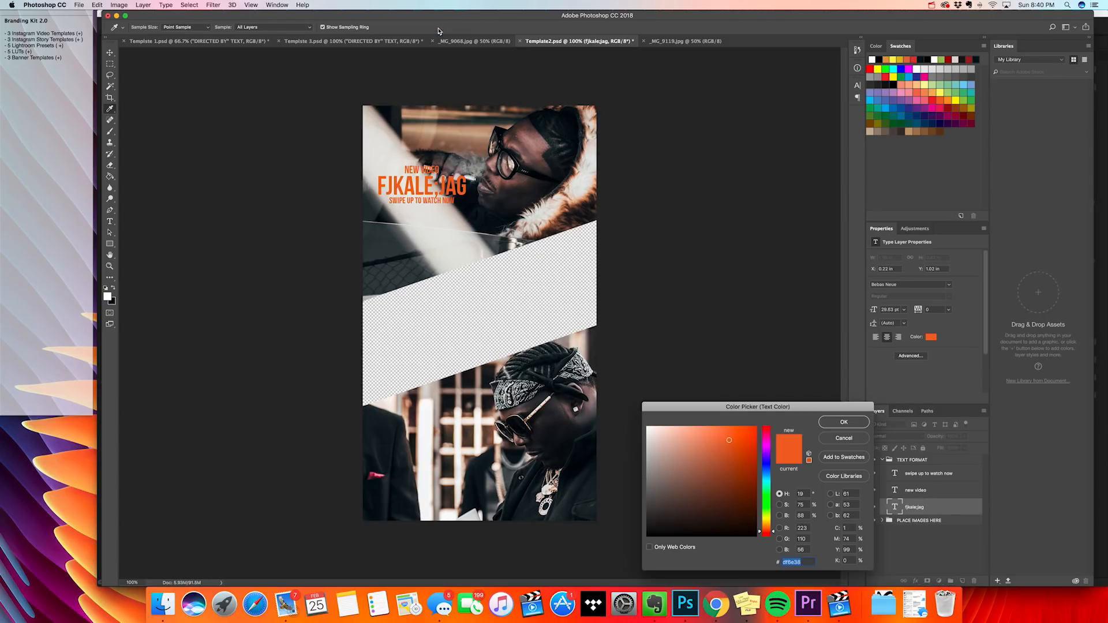
mouse_move(727, 476)
left_mouse_down()
mouse_move(666, 480)
mouse_move(616, 400)
left_mouse_up()
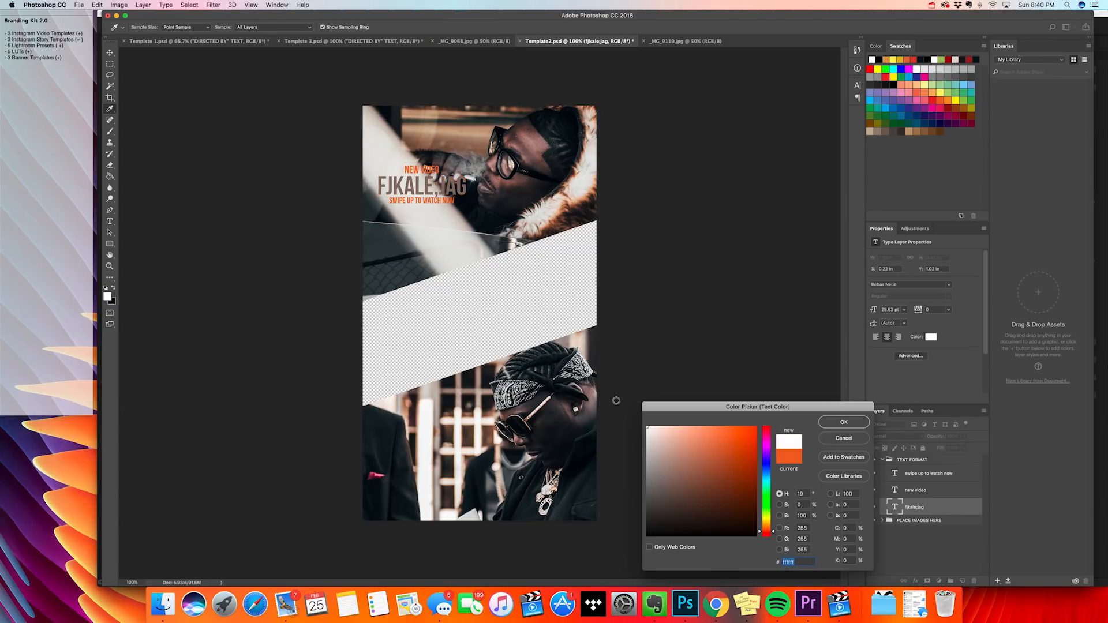
left_click(860, 441)
key("super+z")
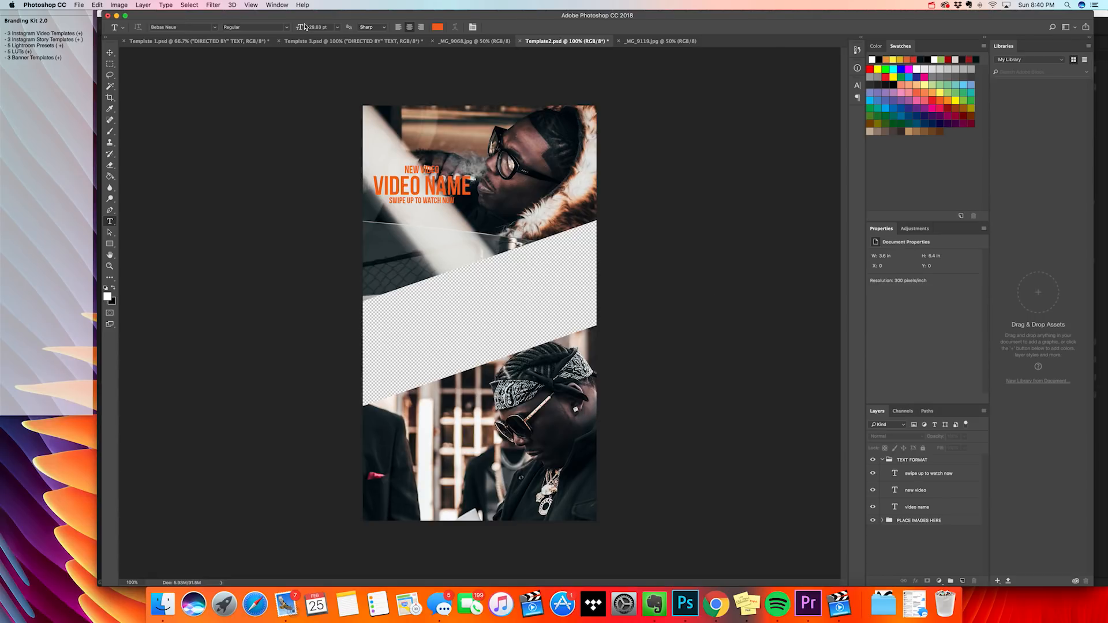
Save the story template to the Desktop as storytutorial2 in PNG format with the large file size option
left_click(80, 4)
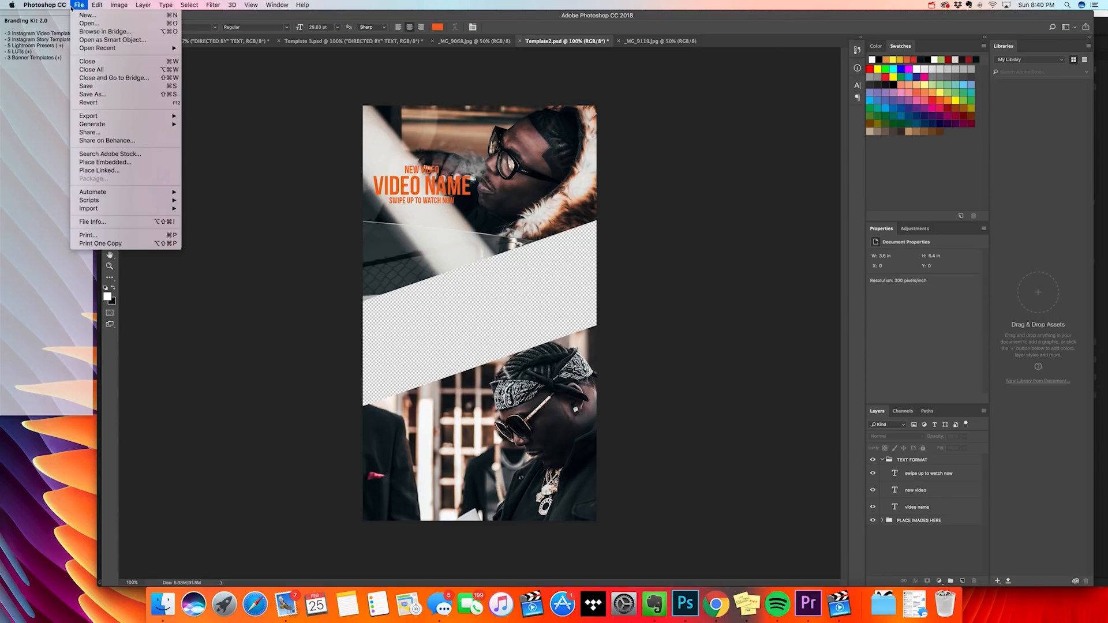
mouse_move(46, 4)
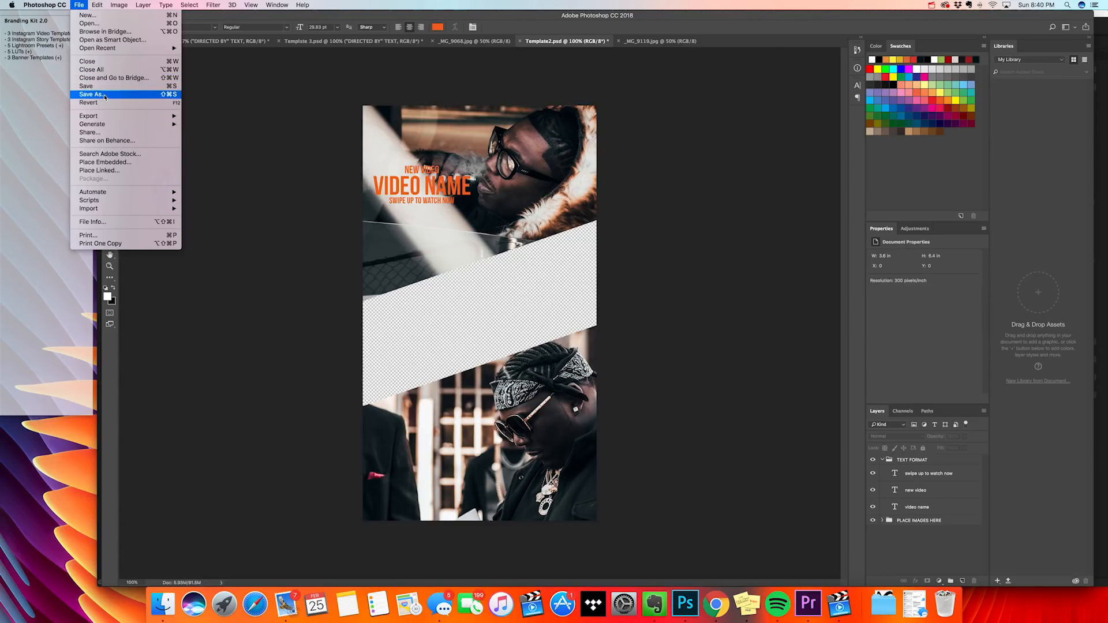
left_click(98, 95)
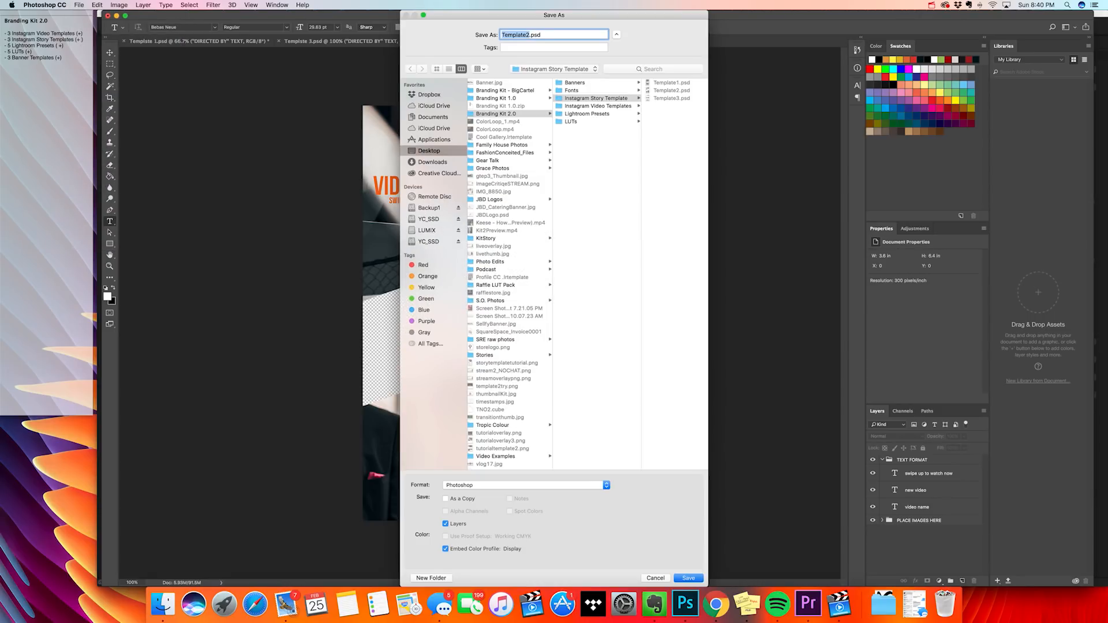
type("storytutorial2")
left_click(418, 149)
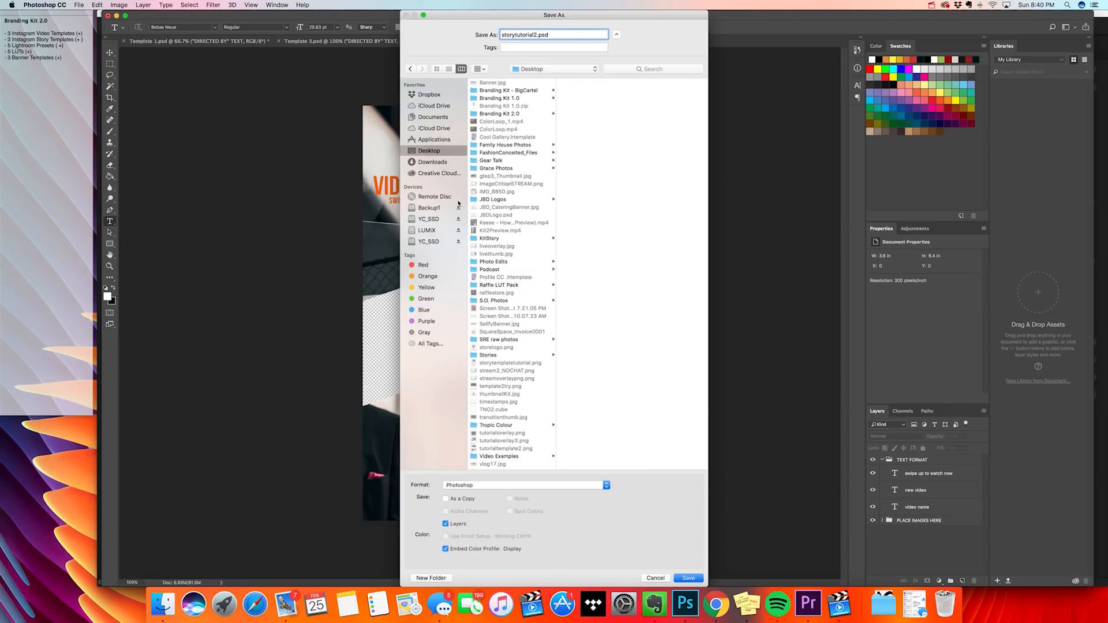
left_click(571, 486)
scroll(519, 508, "down", 3)
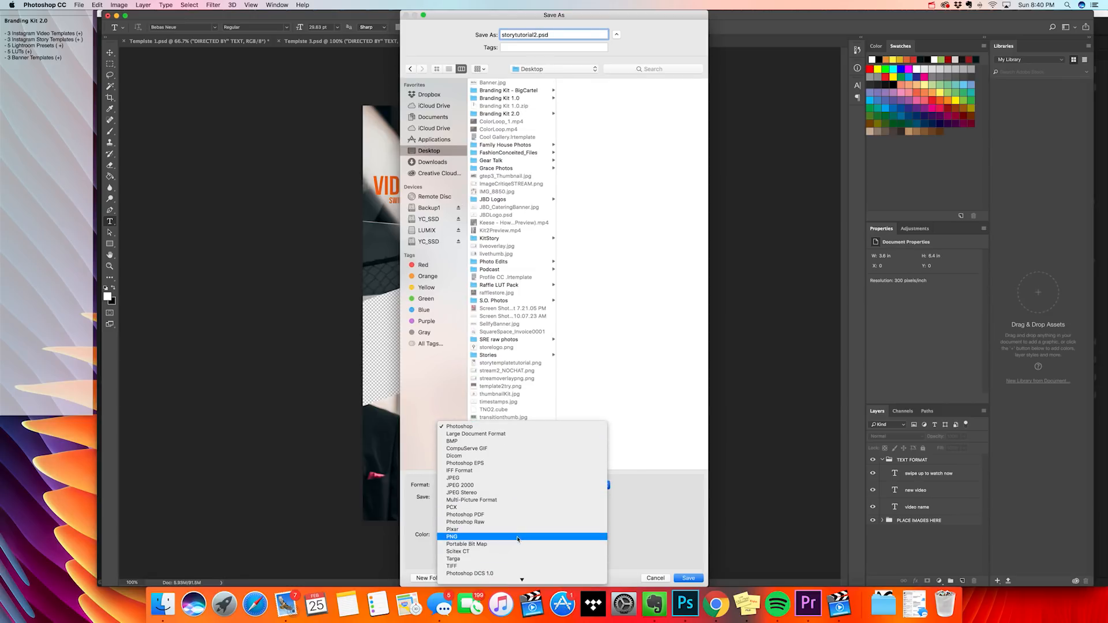
left_click(462, 513)
left_click(696, 577)
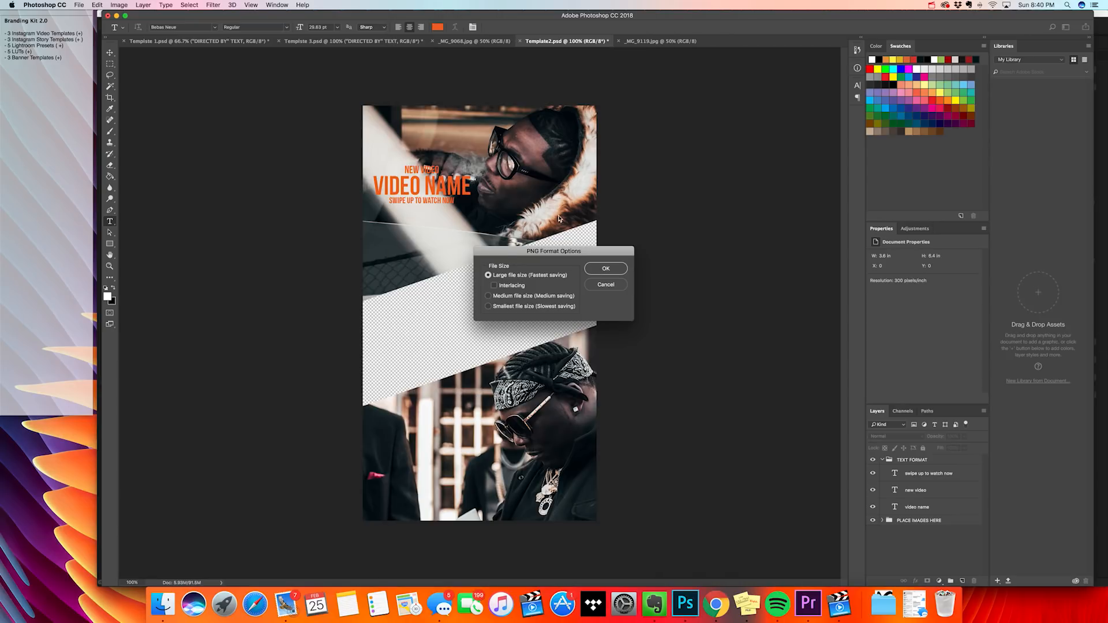
left_click(617, 270)
Switch to Premiere Pro and delete all clips from the P1133105 sequence
left_click(810, 604)
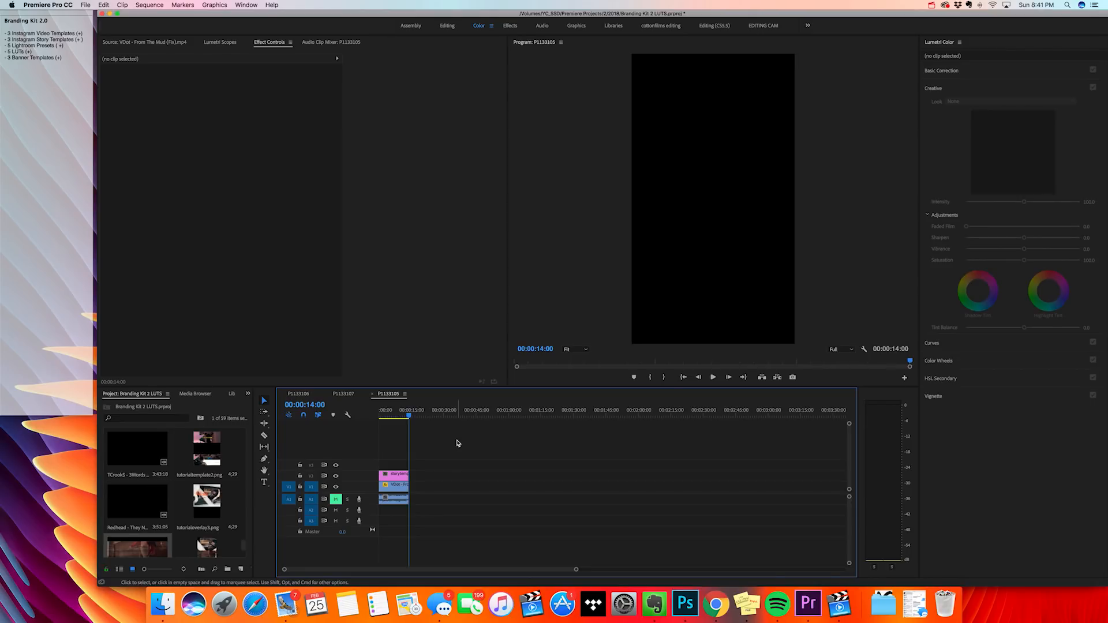
left_click_drag(439, 452, 397, 493)
key("Delete")
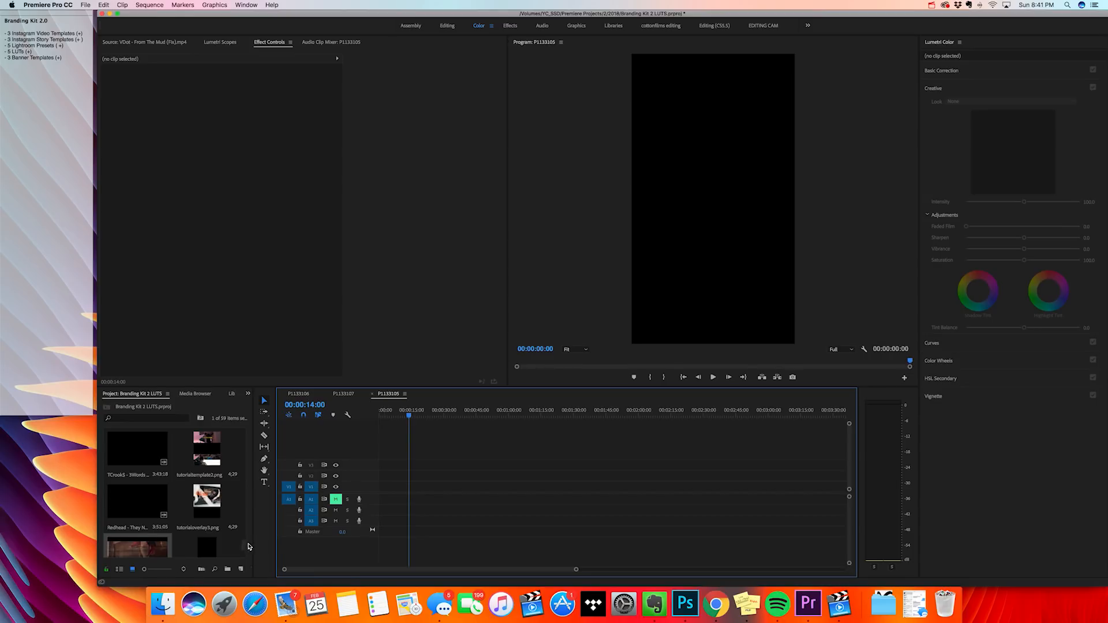
Import storytutorial2.png from the Desktop into the project
left_click_drag(244, 546, 244, 552)
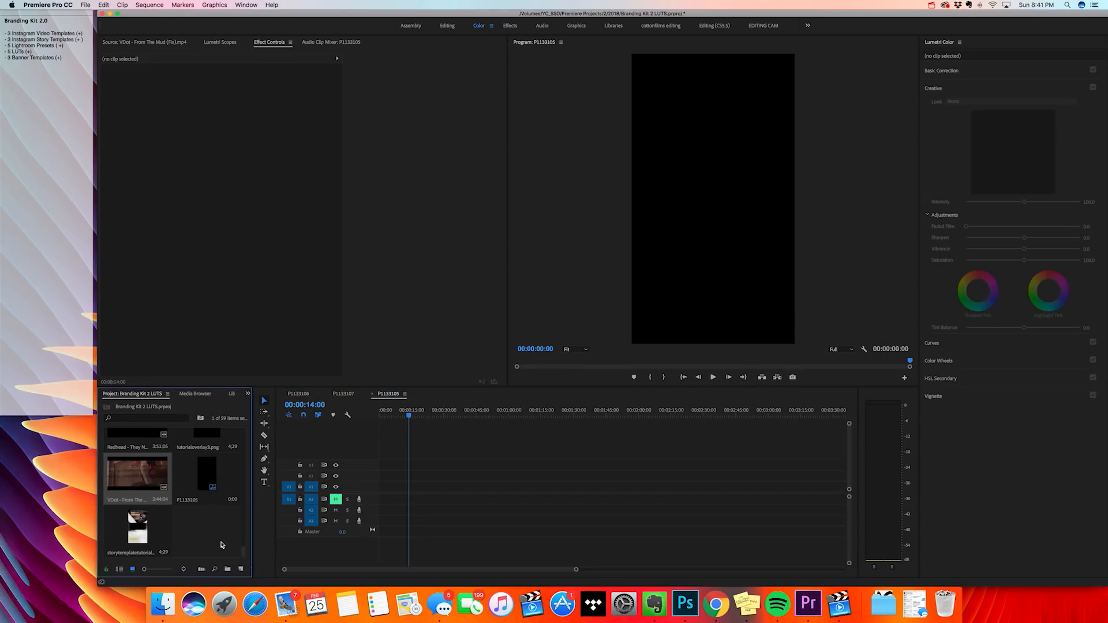
double_click(221, 544)
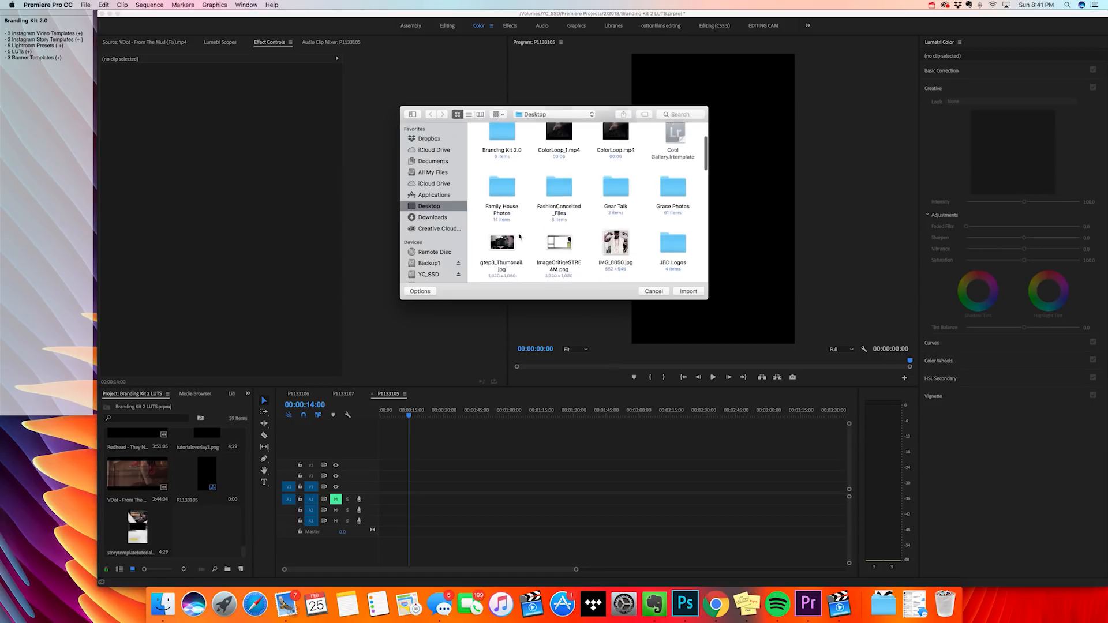
scroll(518, 236, "down", 10)
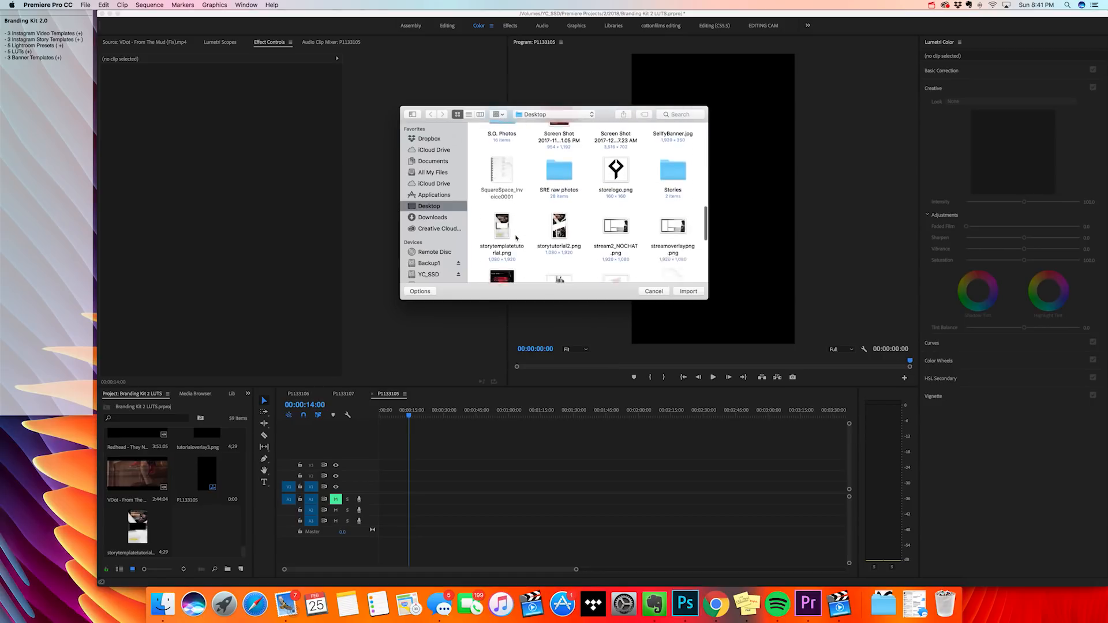
scroll(516, 237, "down", 1)
left_click(563, 196)
left_click(695, 293)
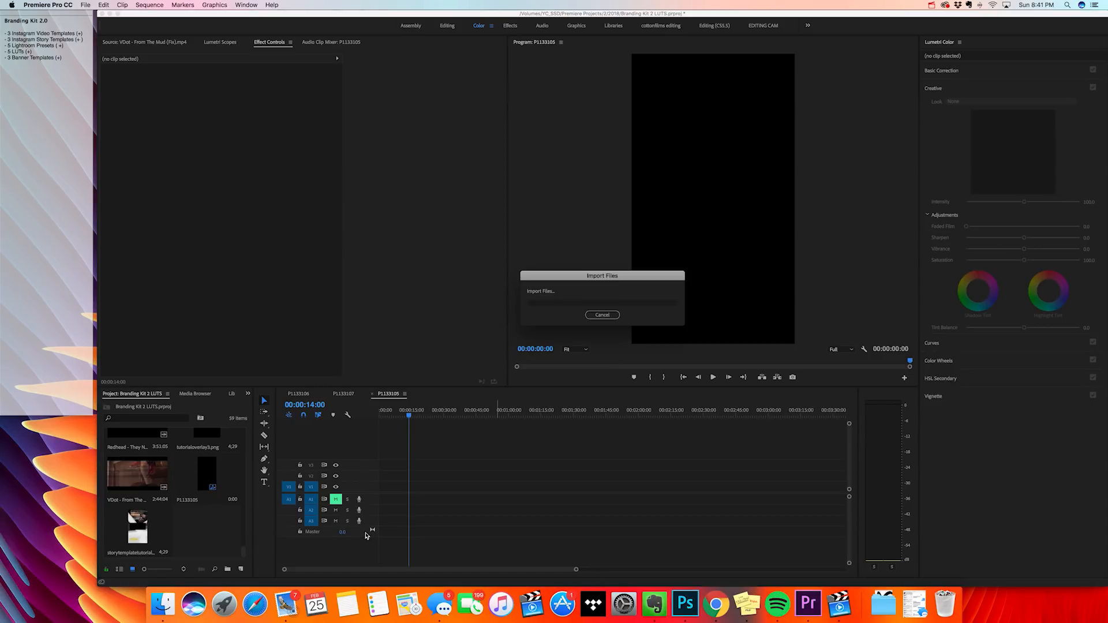
Place storytutorial2.png on video track V2 at the sequence start and adjust its length to 14 seconds
left_click_drag(217, 537, 361, 482)
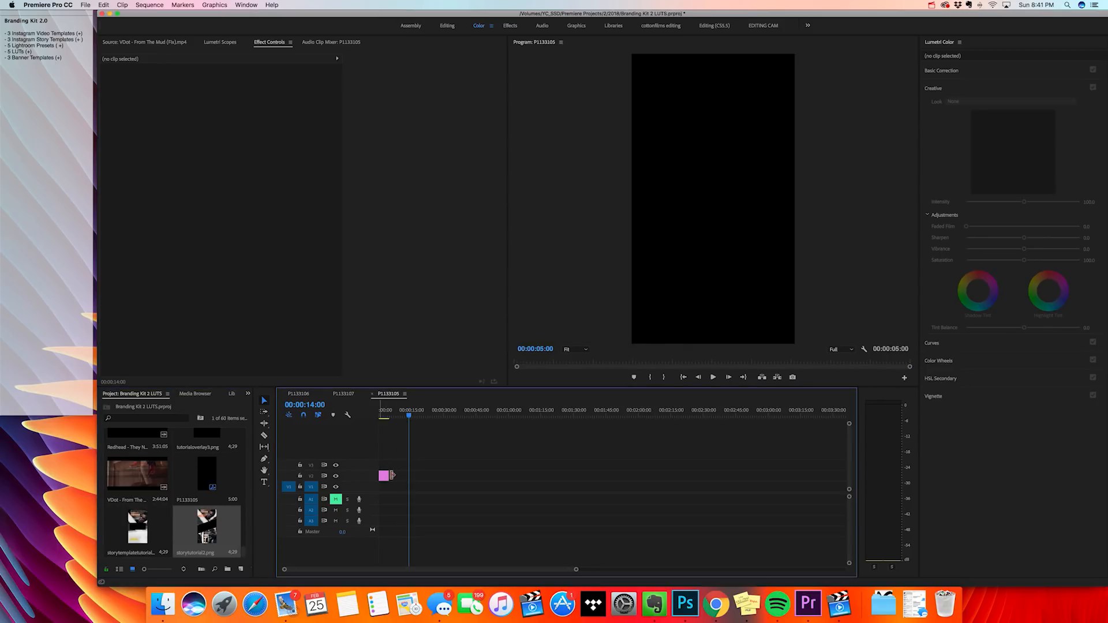
left_click(410, 416)
left_click_drag(411, 417, 411, 418)
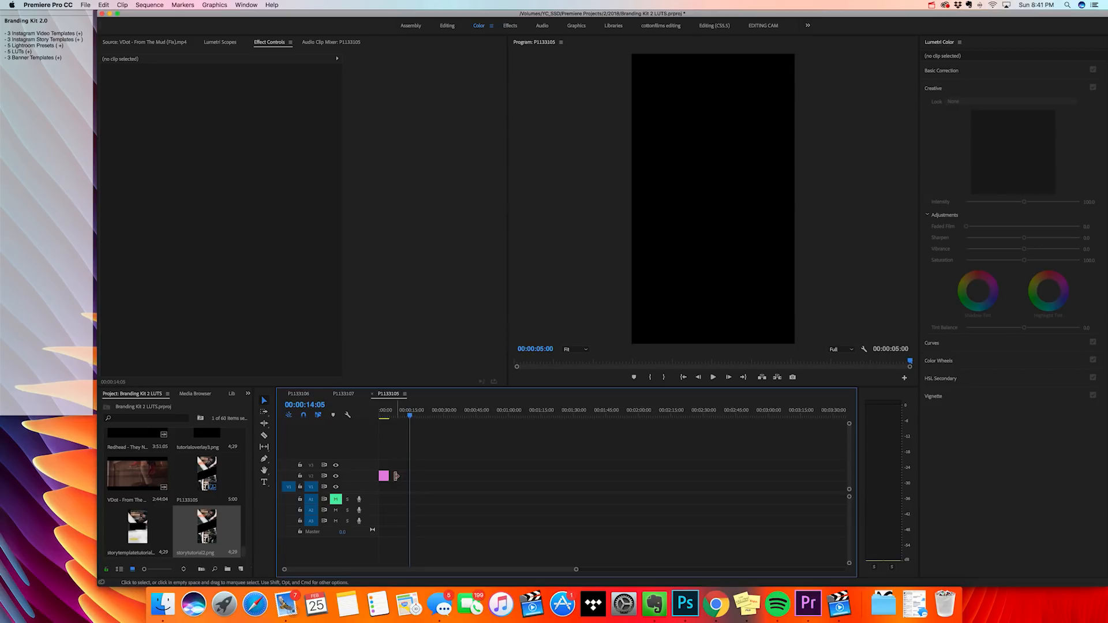
left_click_drag(389, 475, 409, 476)
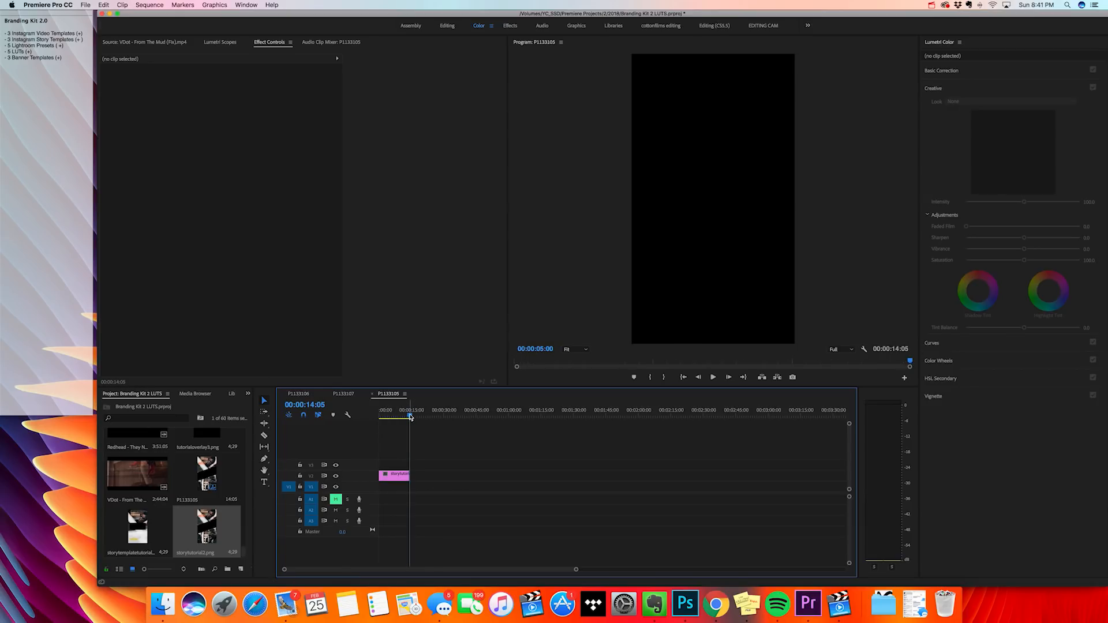
left_click(411, 417)
left_click_drag(411, 416, 408, 416)
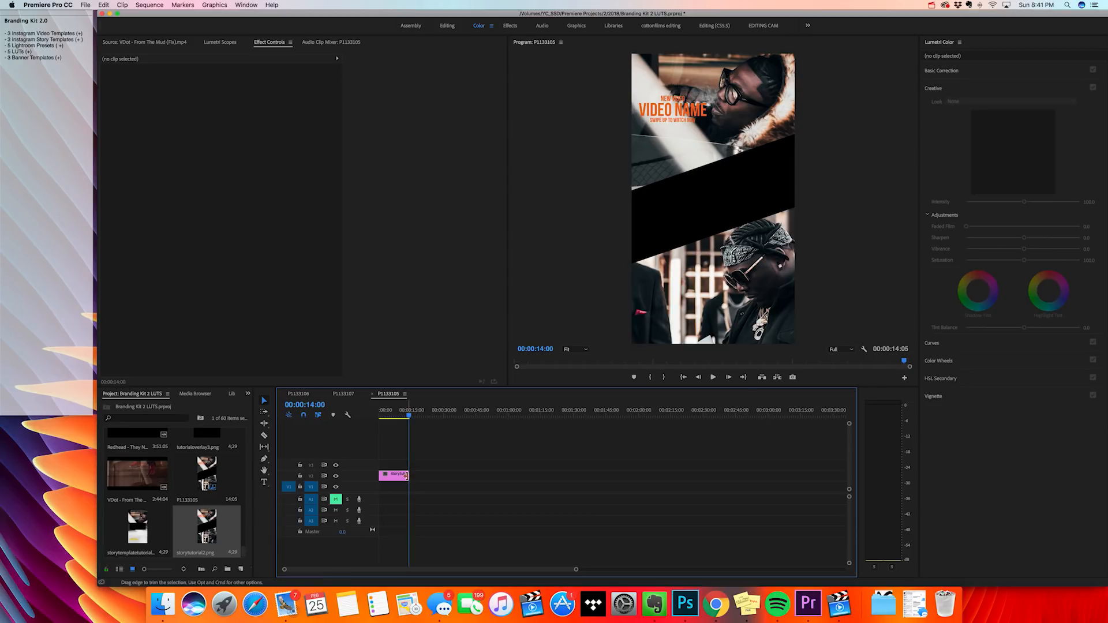
left_click_drag(406, 476, 404, 476)
Place the VDot - From The Mud (Fix).mp4 clip on track V1 at the sequence start, beneath the story overlay
left_click(392, 414)
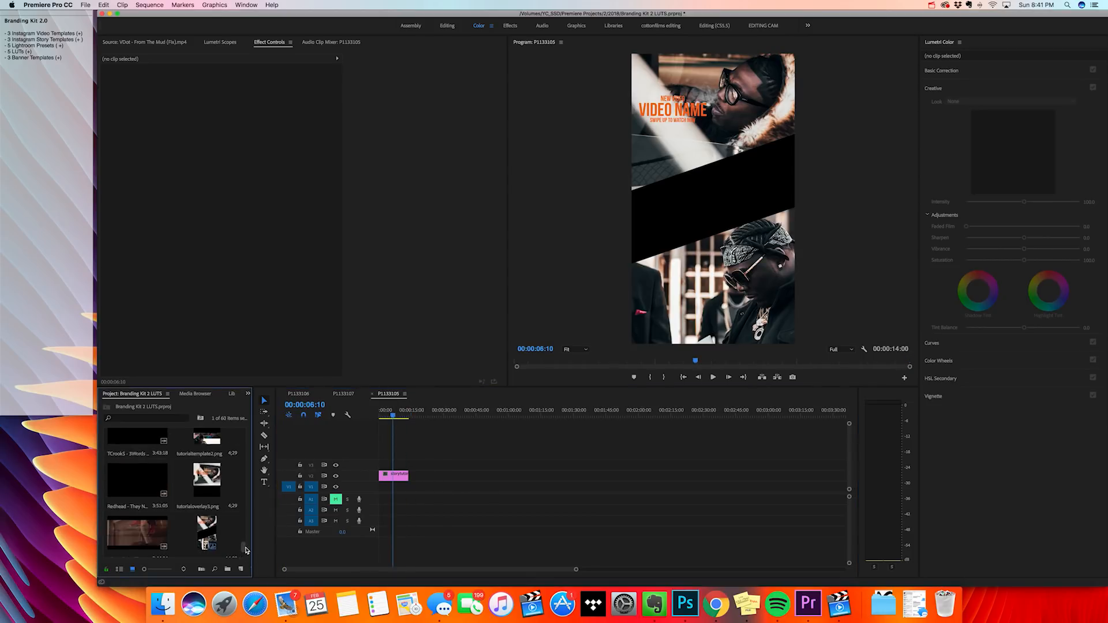
mouse_move(246, 555)
left_mouse_down()
mouse_move(248, 528)
mouse_move(241, 555)
left_mouse_up()
left_click_drag(137, 476, 371, 488)
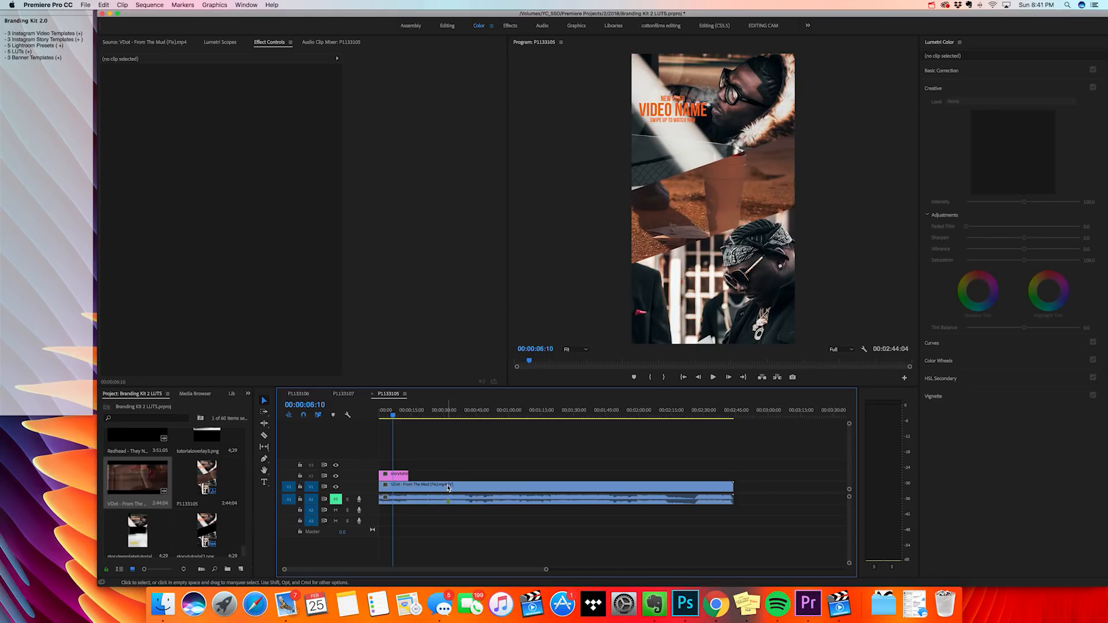
key("cmd+s")
Scale the VDot clip to the frame size, then enlarge it to about 202 to fill the overlay's diagonal gap
right_click(471, 488)
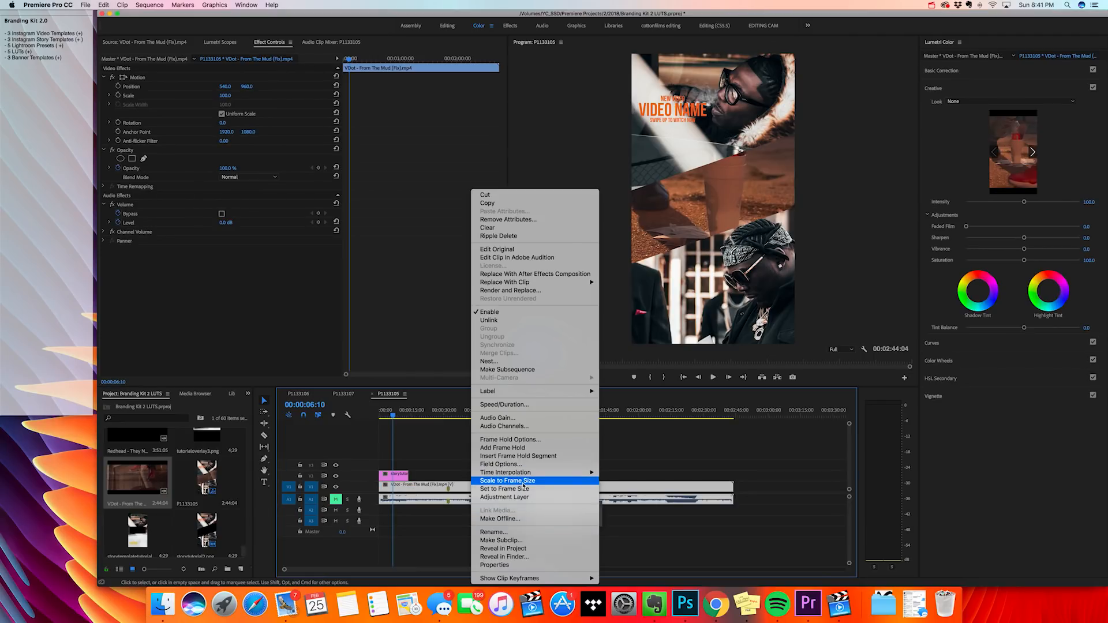
left_click(523, 483)
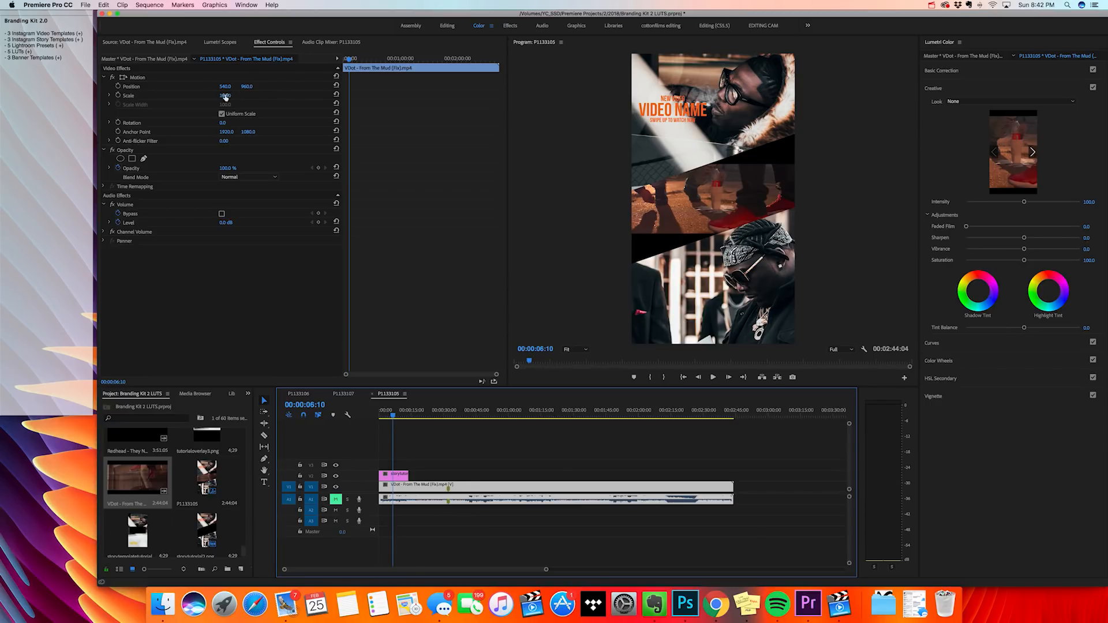
left_click_drag(225, 95, 287, 95)
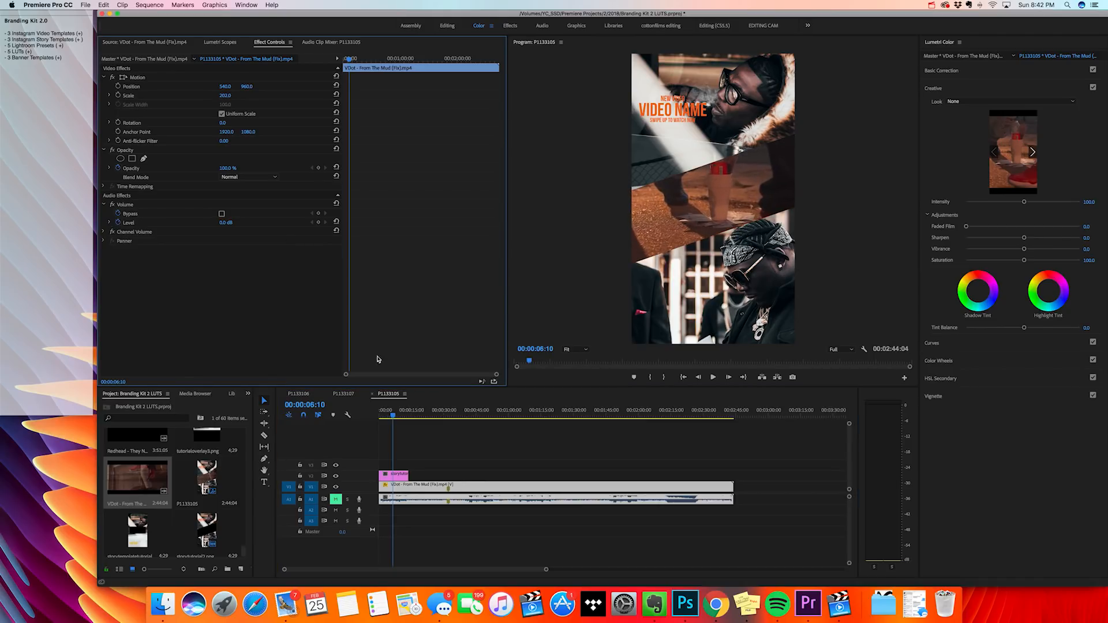
Move the playhead to 00:00:13:00 and undo the enlargement of the VDot clip
left_click(393, 417)
left_click_drag(392, 417, 407, 416)
key("super+z")
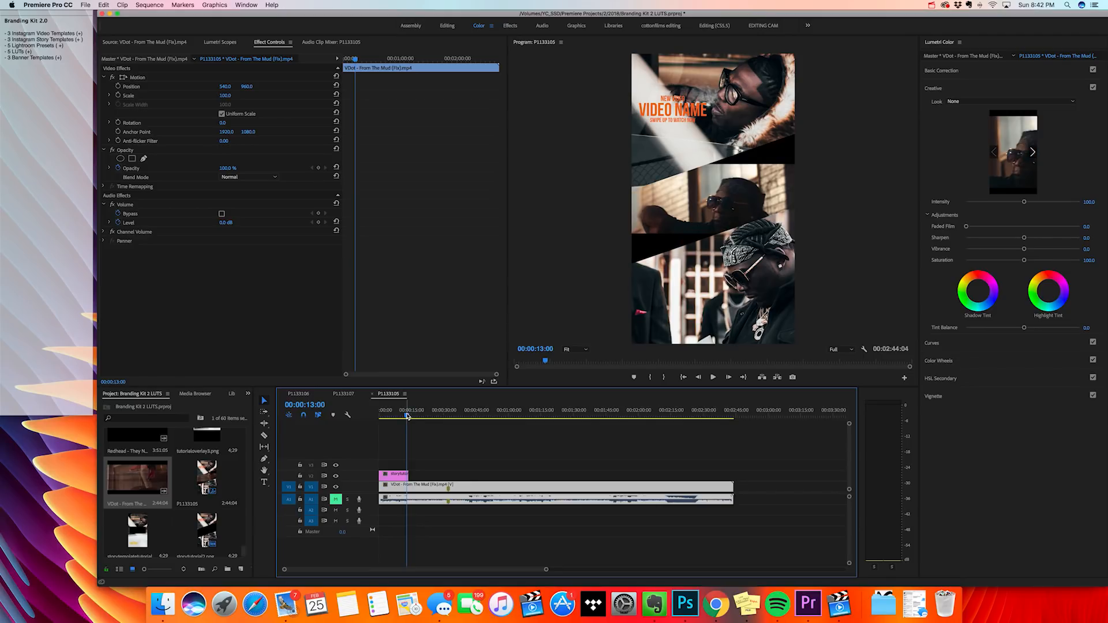
Rotate the VDot clip to about -19° and scale it to about 125 so it fills the overlay's diagonal gap
left_click(428, 473)
left_click(430, 486)
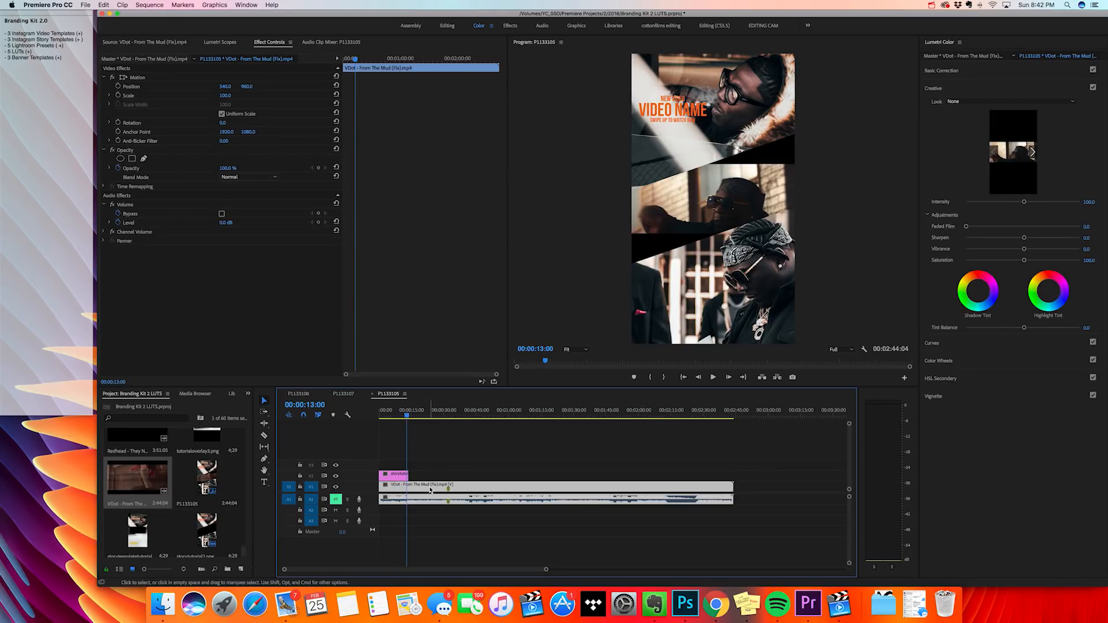
left_click(223, 124)
left_click(452, 468)
left_click(467, 490)
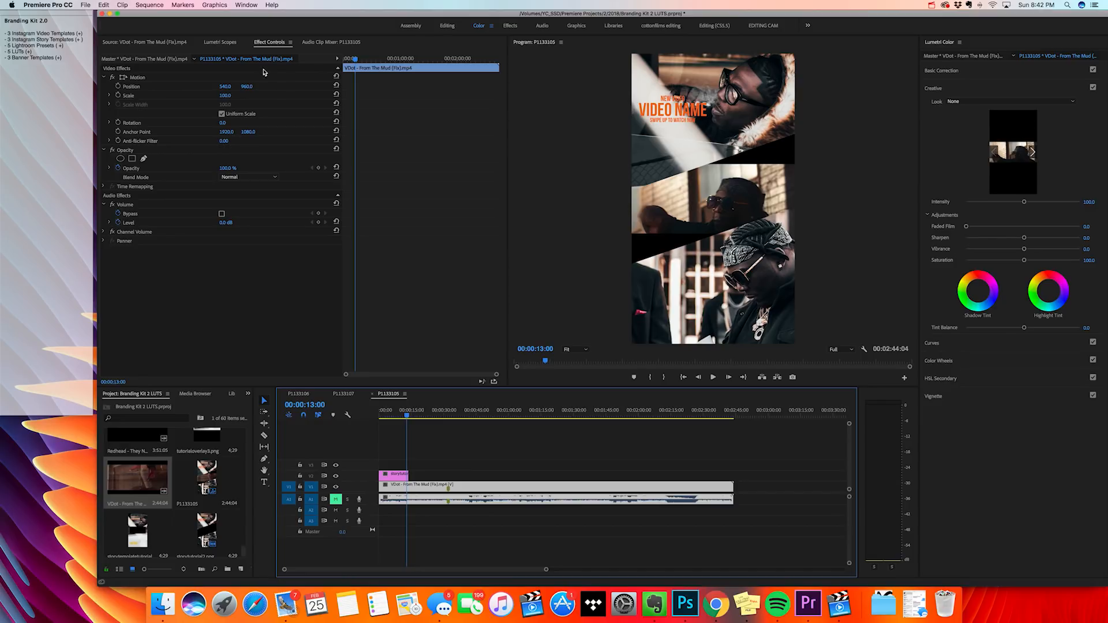
left_click(224, 124)
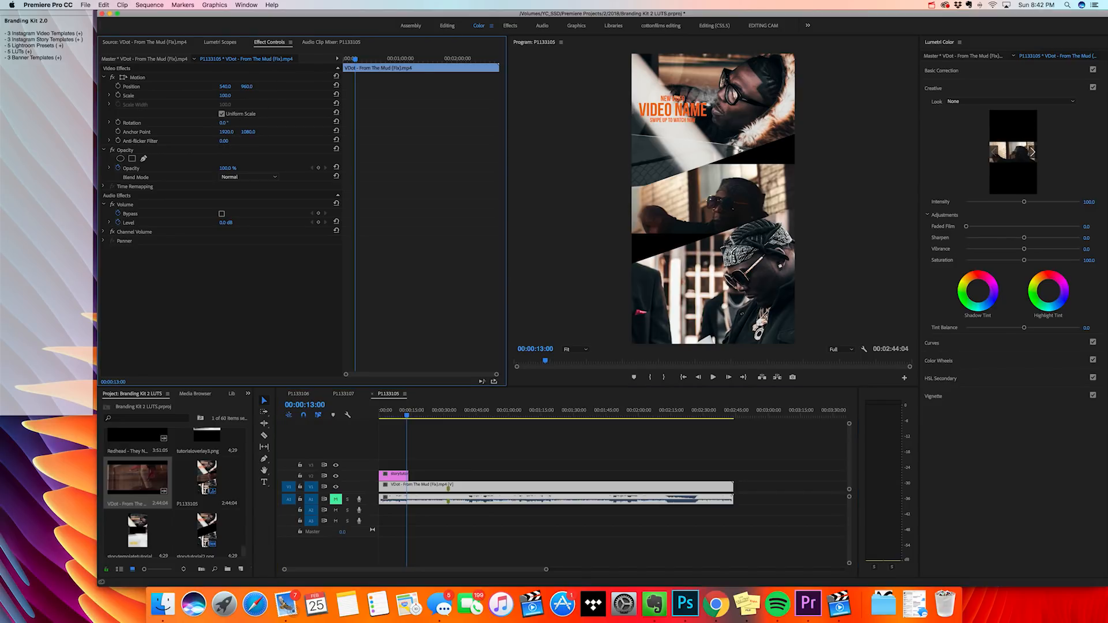
left_click_drag(224, 124, 213, 123)
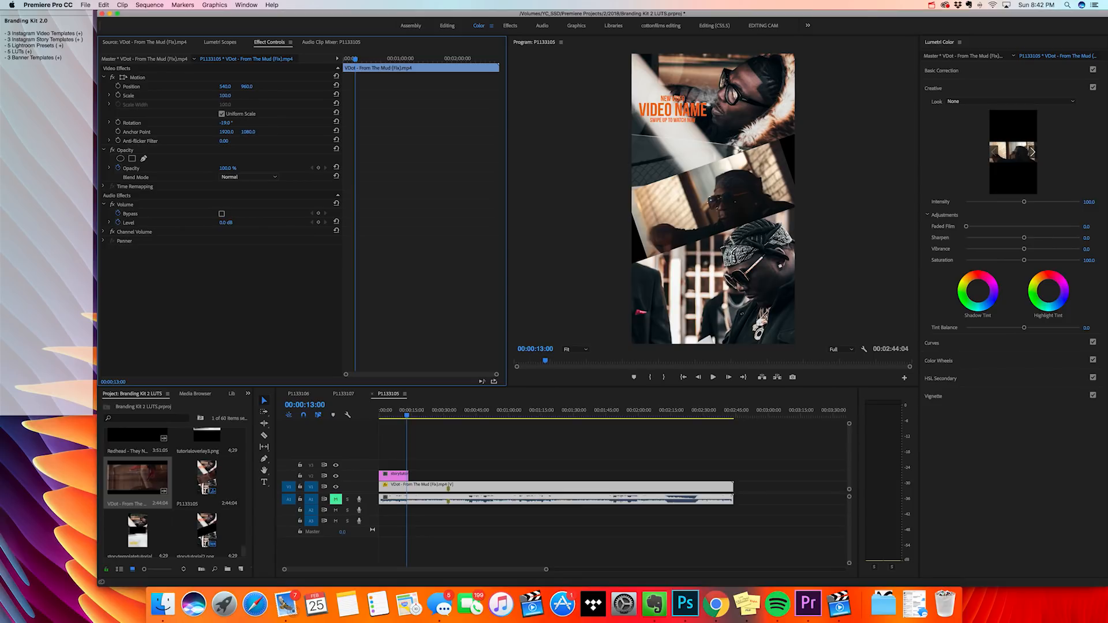
left_click_drag(225, 95, 239, 96)
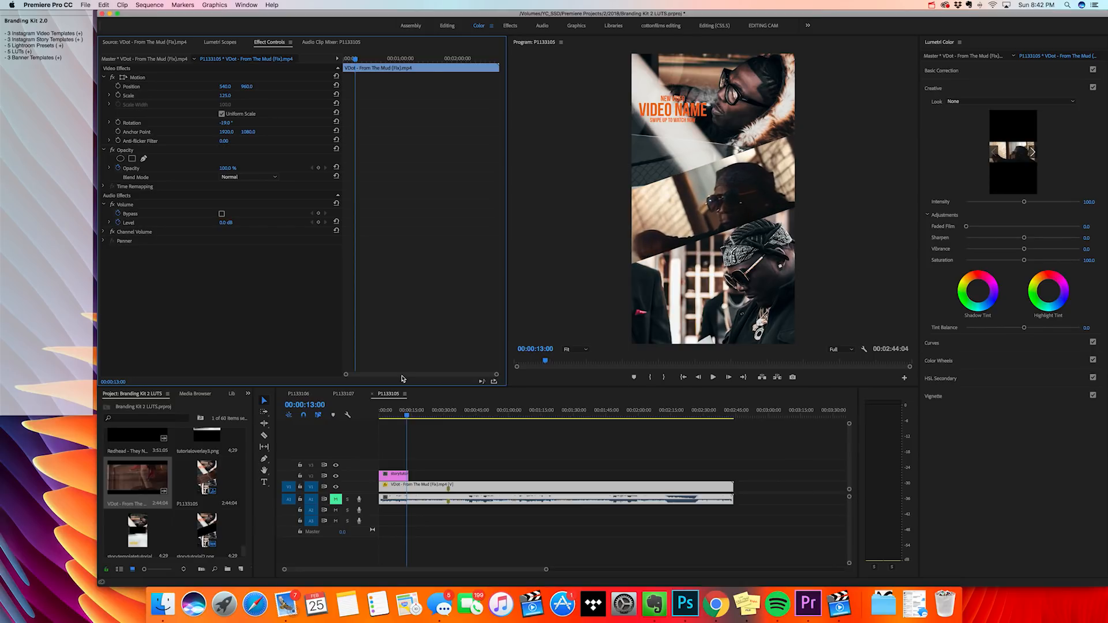
Cut the VDot clip where the story overlay ends at 14 seconds and delete the remainder
left_click(402, 413)
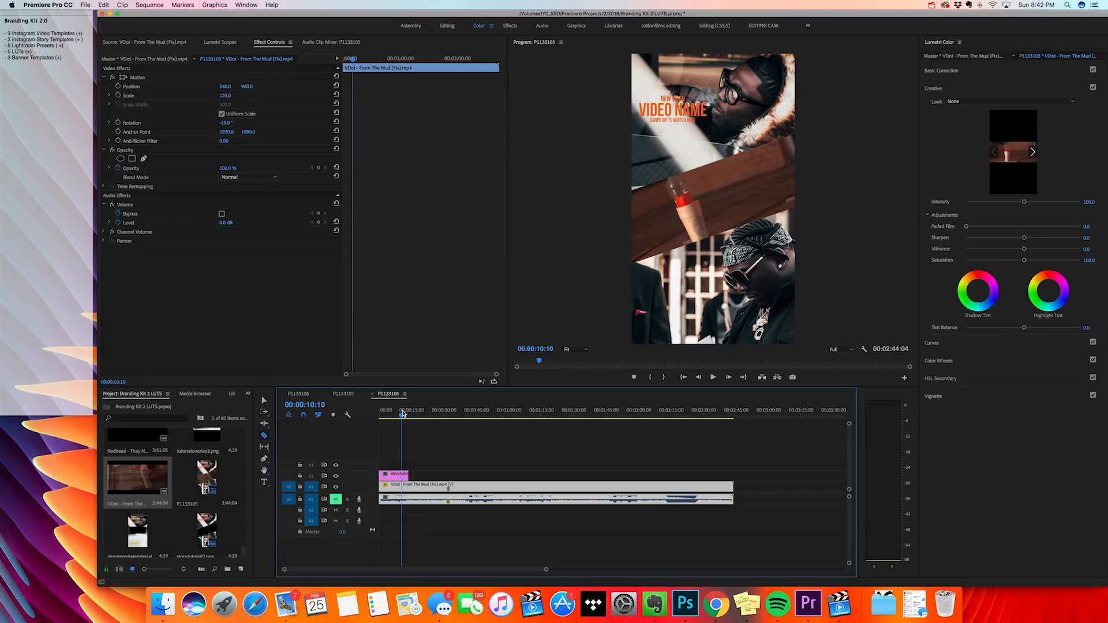
key("super+k")
left_click(430, 486)
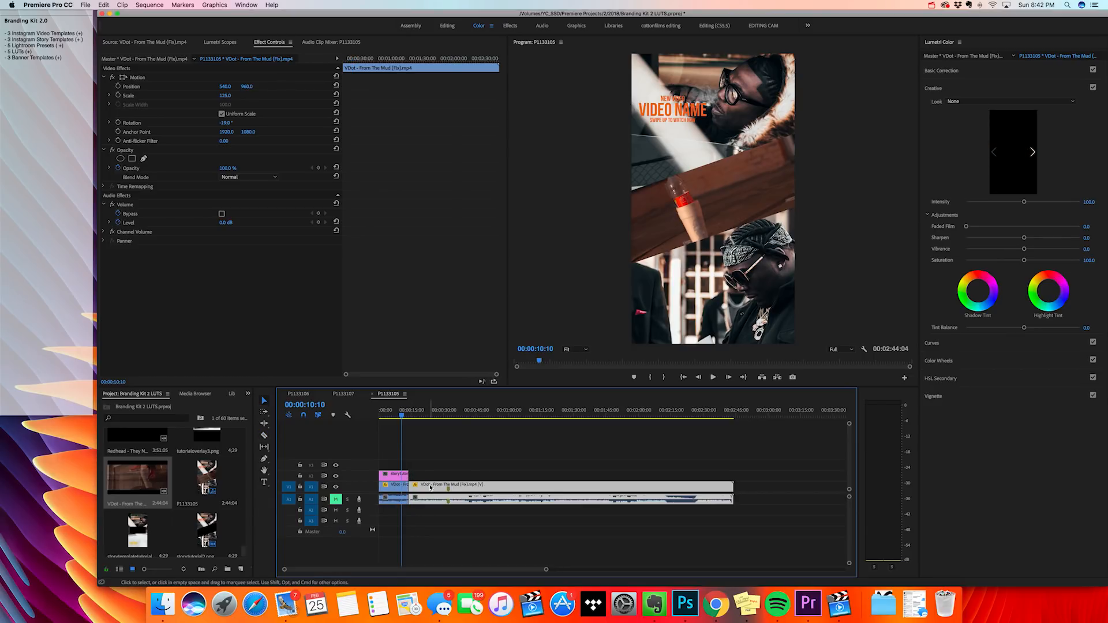
key("Delete")
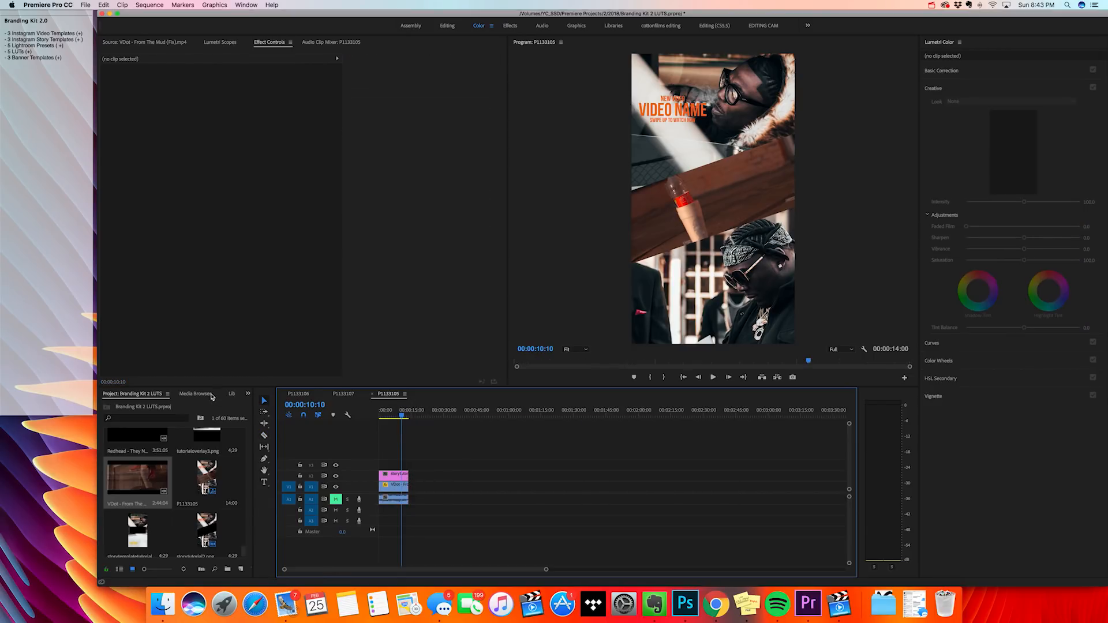
Play the story sequence from the start to check the video behind the overlay
left_click(229, 394)
left_click(420, 464)
left_click_drag(391, 417, 347, 415)
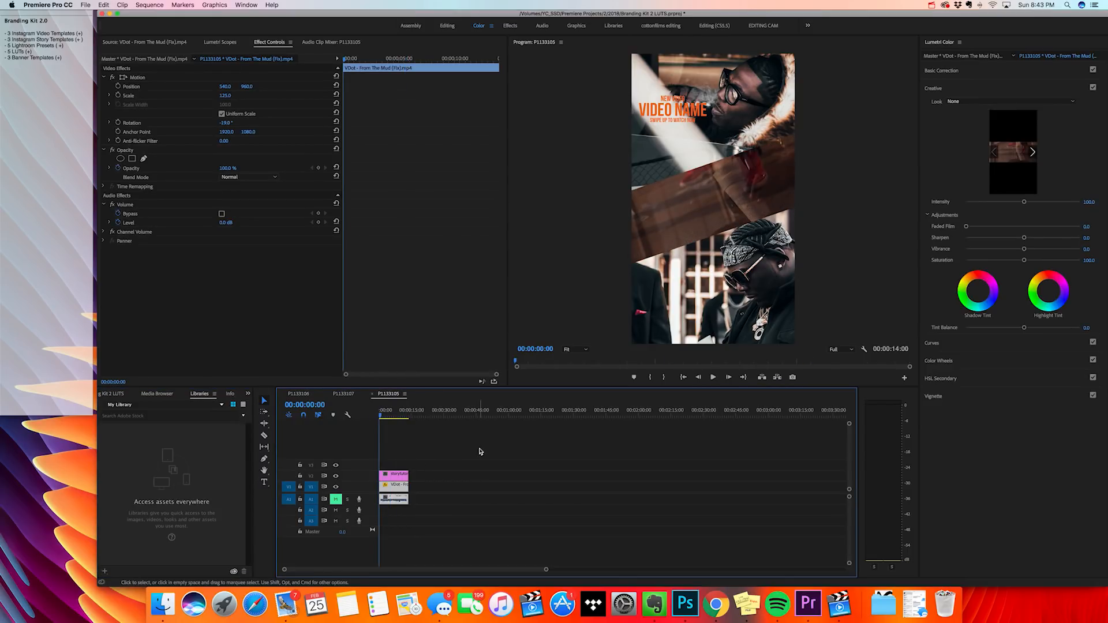
key("space")
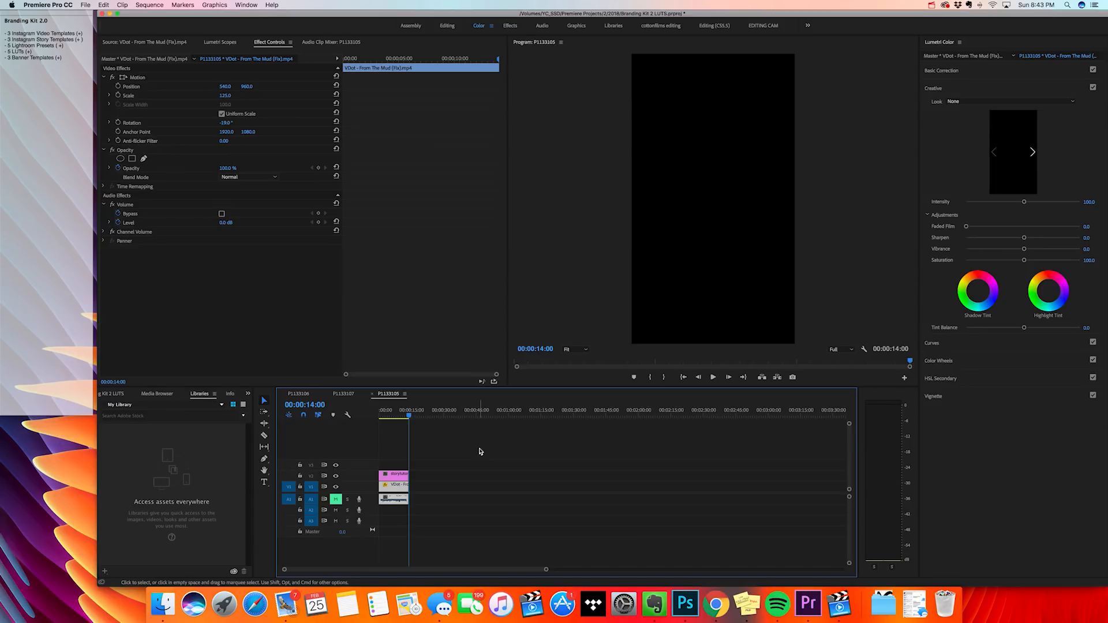
Switch to Finder and open Template3.psd from the Instagram Story Template folder in Photoshop
left_click(85, 5)
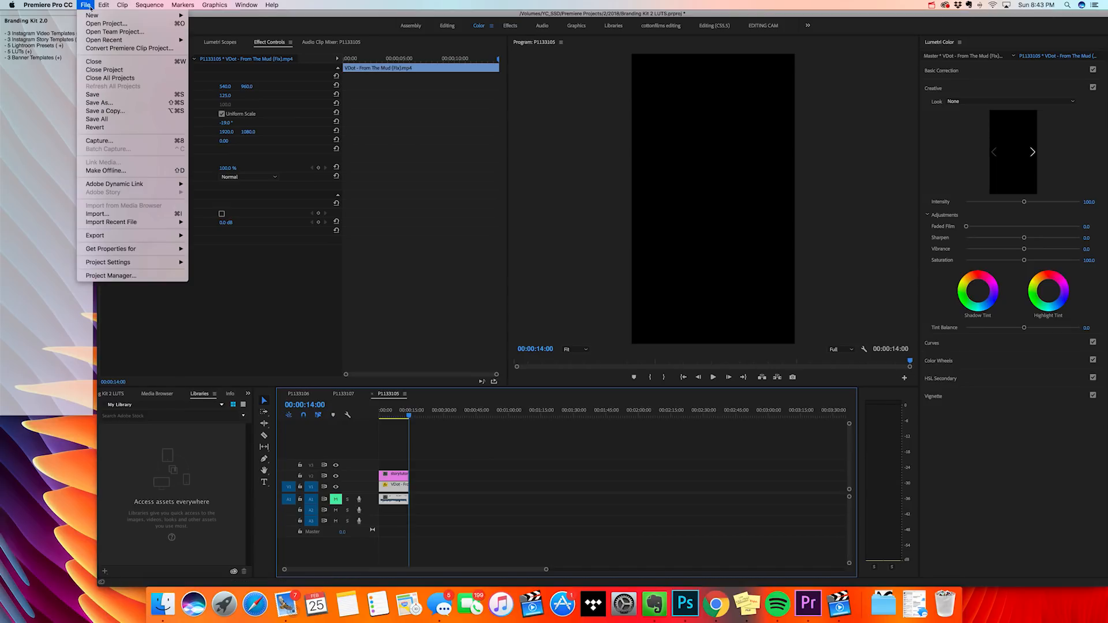
left_click(481, 459)
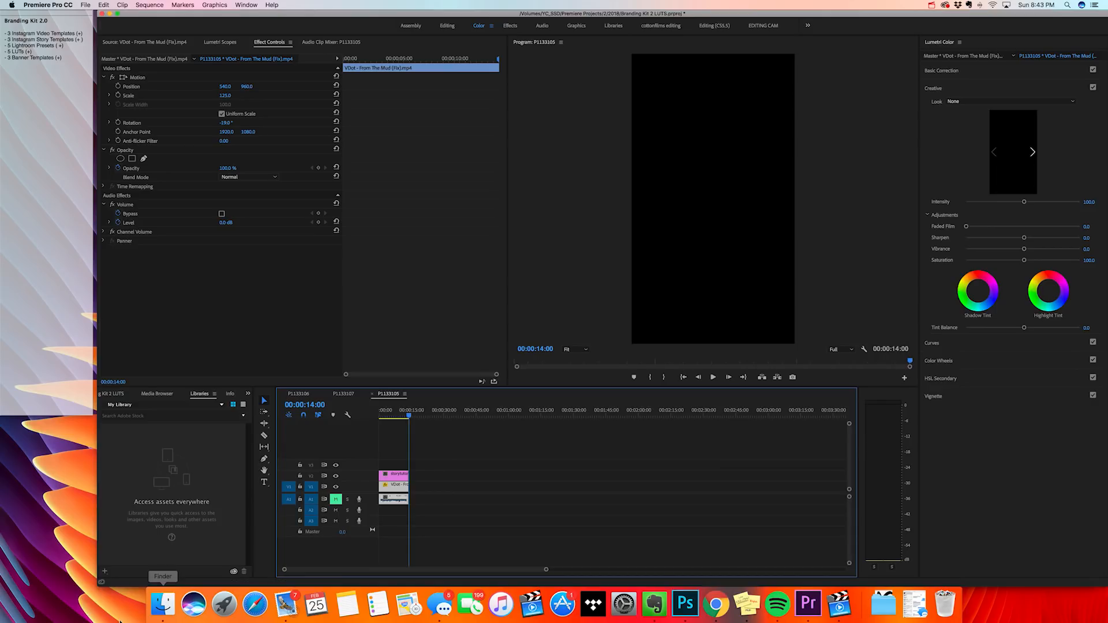
left_click(163, 603)
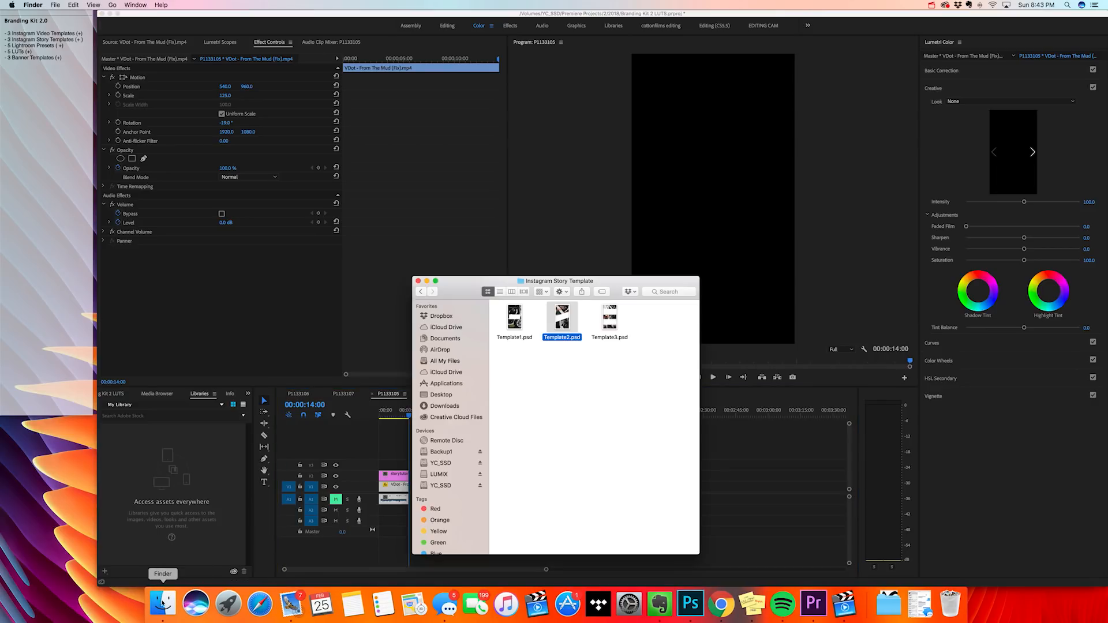
left_click(645, 361)
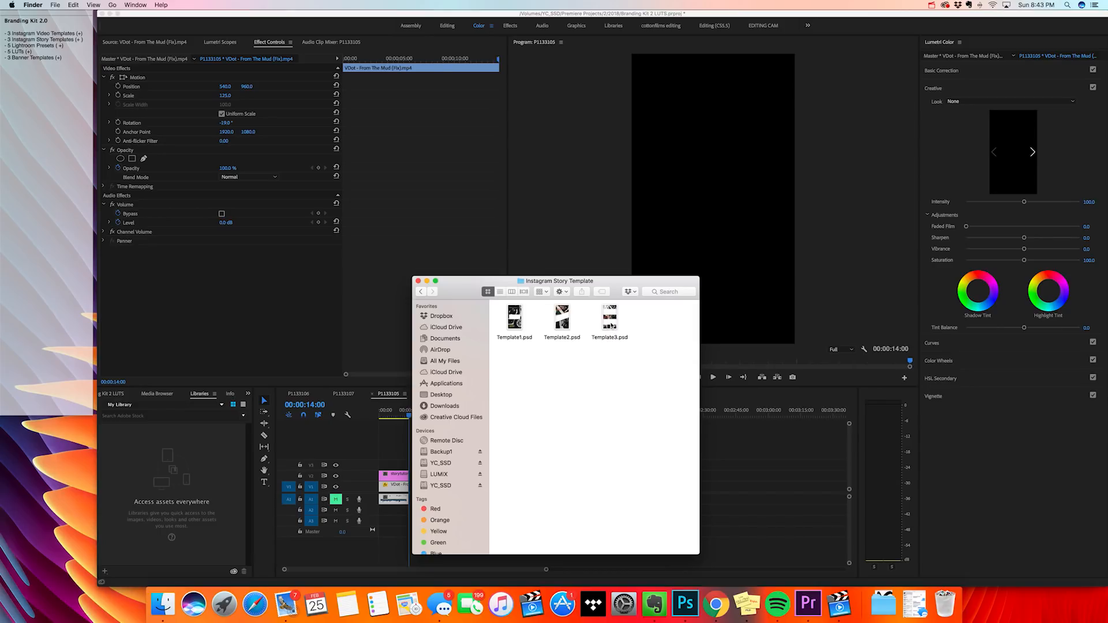
double_click(611, 340)
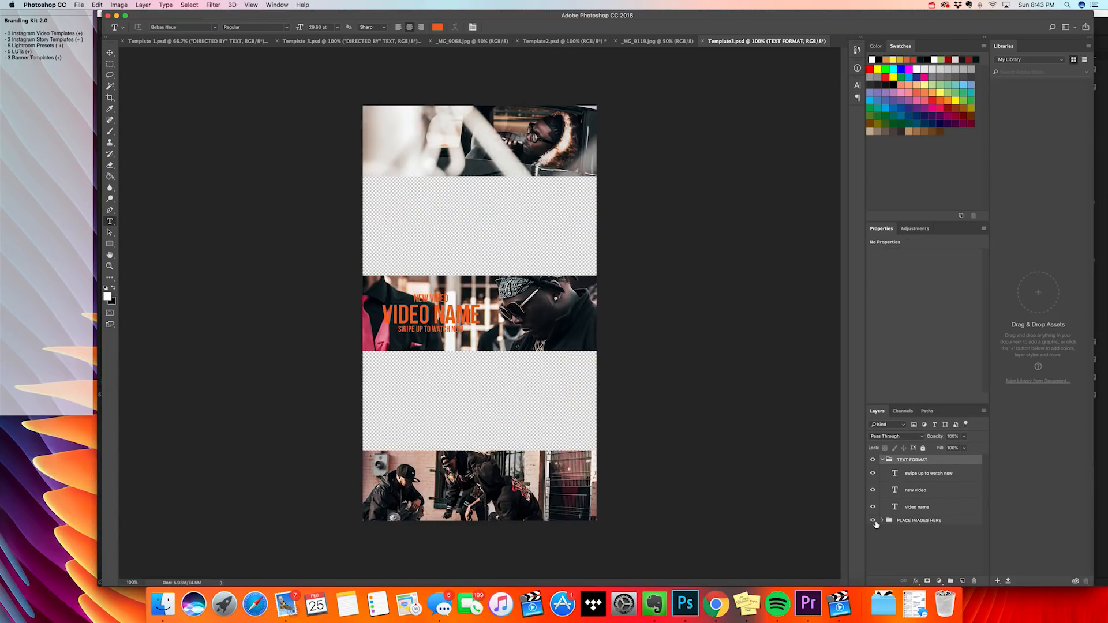
Delete the sample photo layers Layer 1, Layer 2 and Layer 3 from the PLACE IMAGES HERE group
left_click(882, 460)
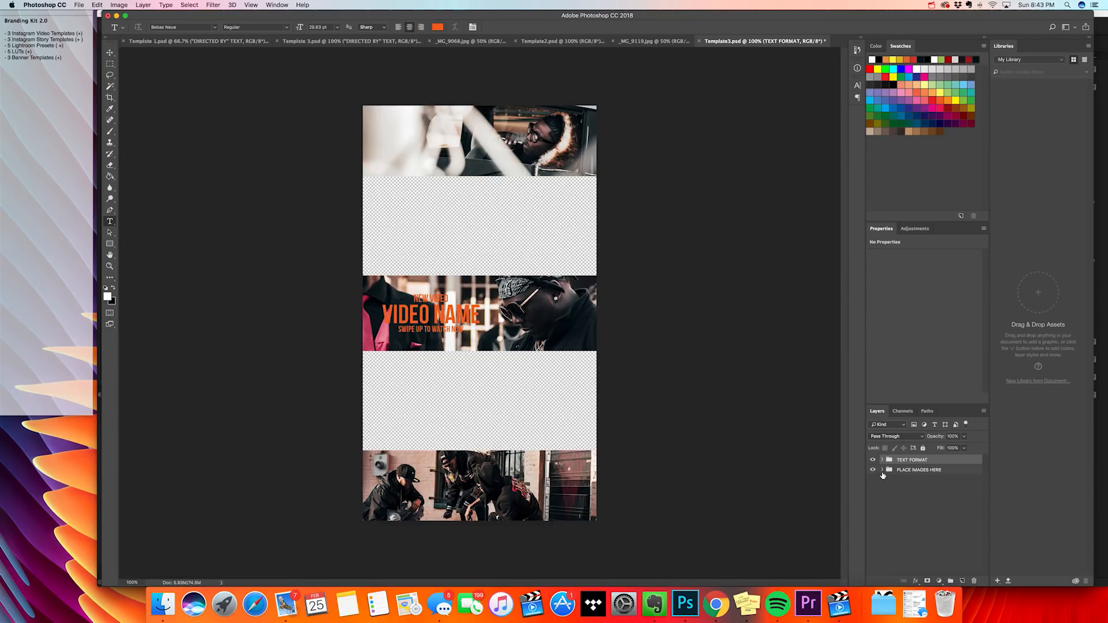
left_click(881, 470)
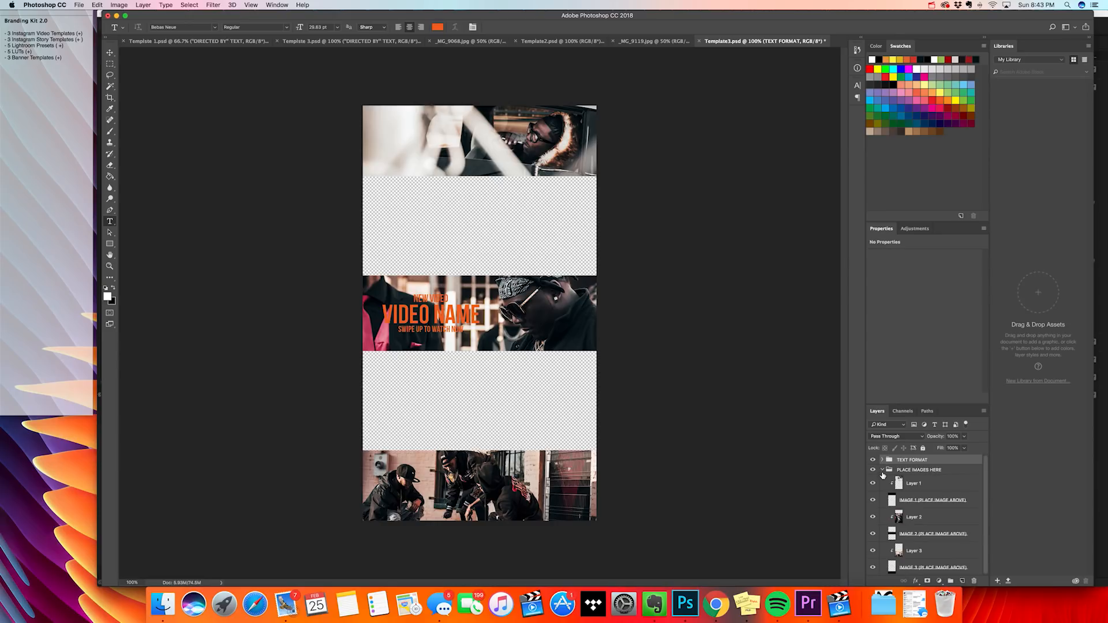
left_click(921, 486)
left_click(933, 518, "super")
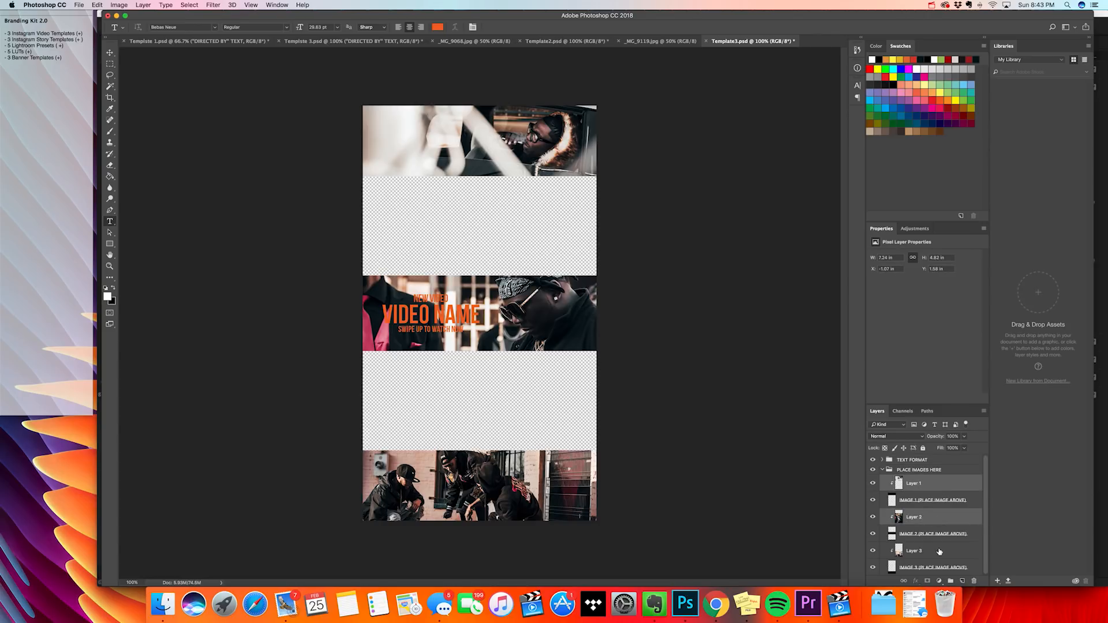
left_click(946, 550, "super")
key("Delete")
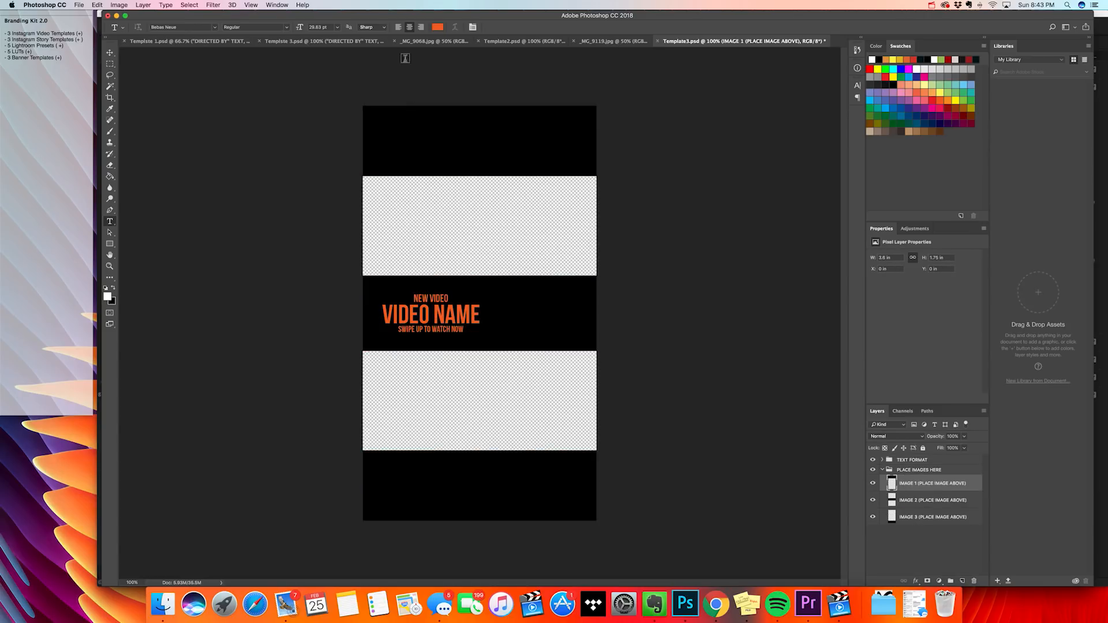
Copy the _MG_9119.jpg photo into Template3.psd as a new layer
left_click(615, 42)
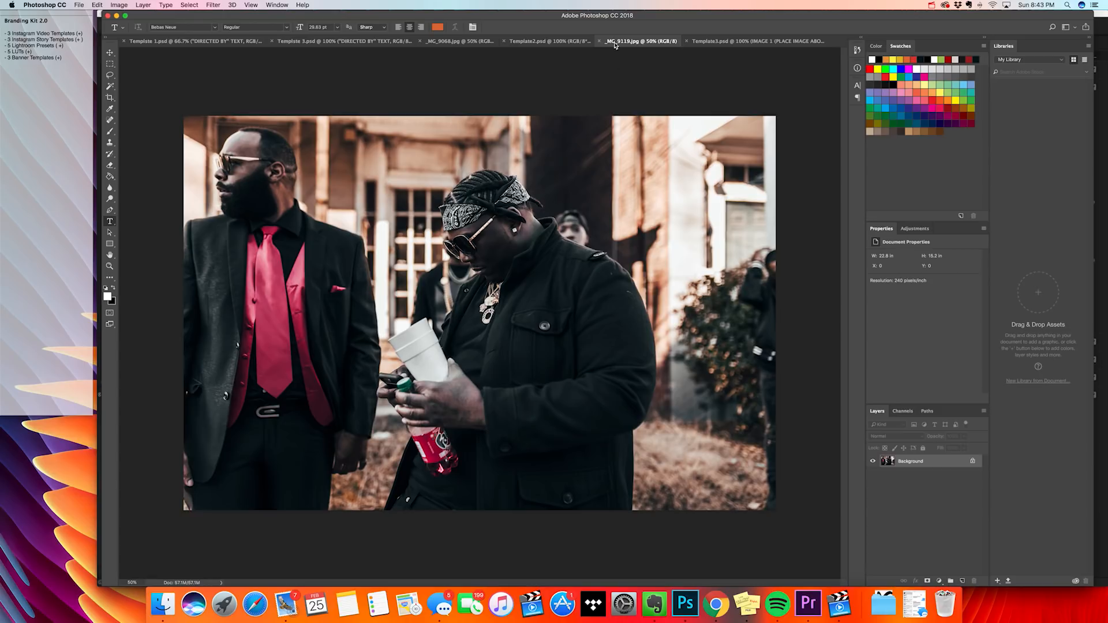
left_click(110, 53)
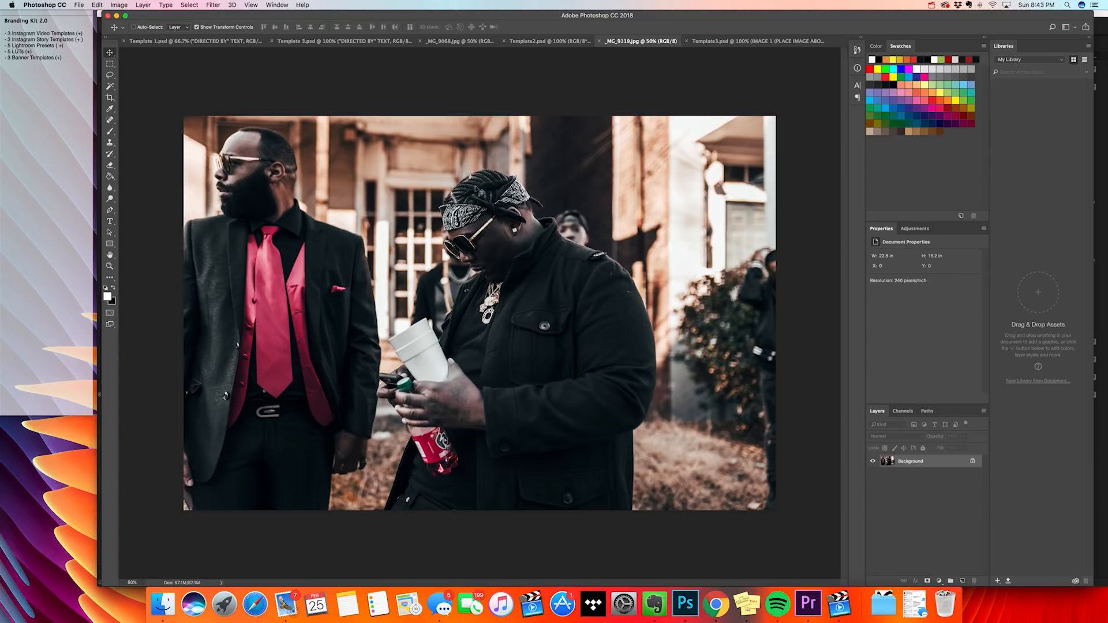
left_click(747, 43)
key("super+v")
left_click(637, 317)
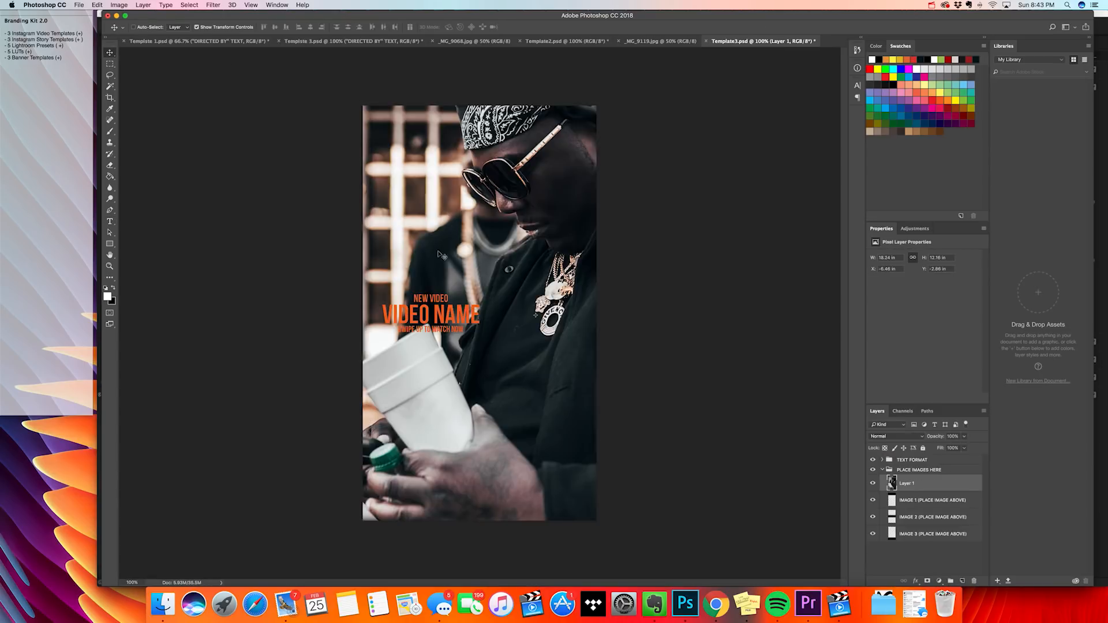
Place the new photo layer directly above IMAGE 2, clip it to that layer and shift the photo down
left_click_drag(958, 487, 954, 510)
right_click(969, 486)
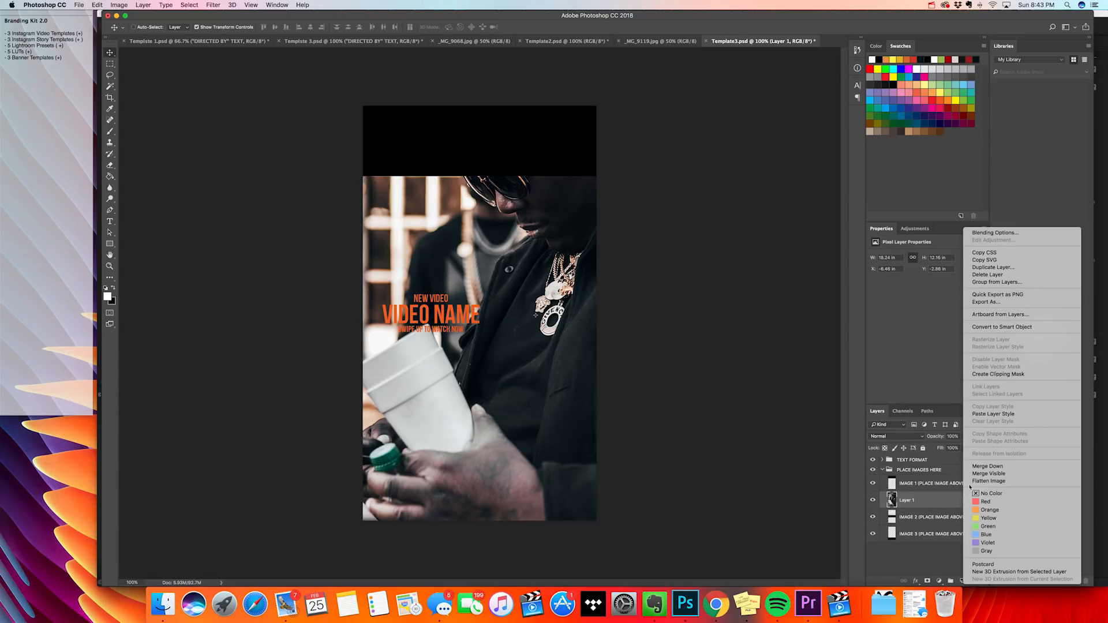
left_click(998, 374)
left_click_drag(569, 342, 574, 372)
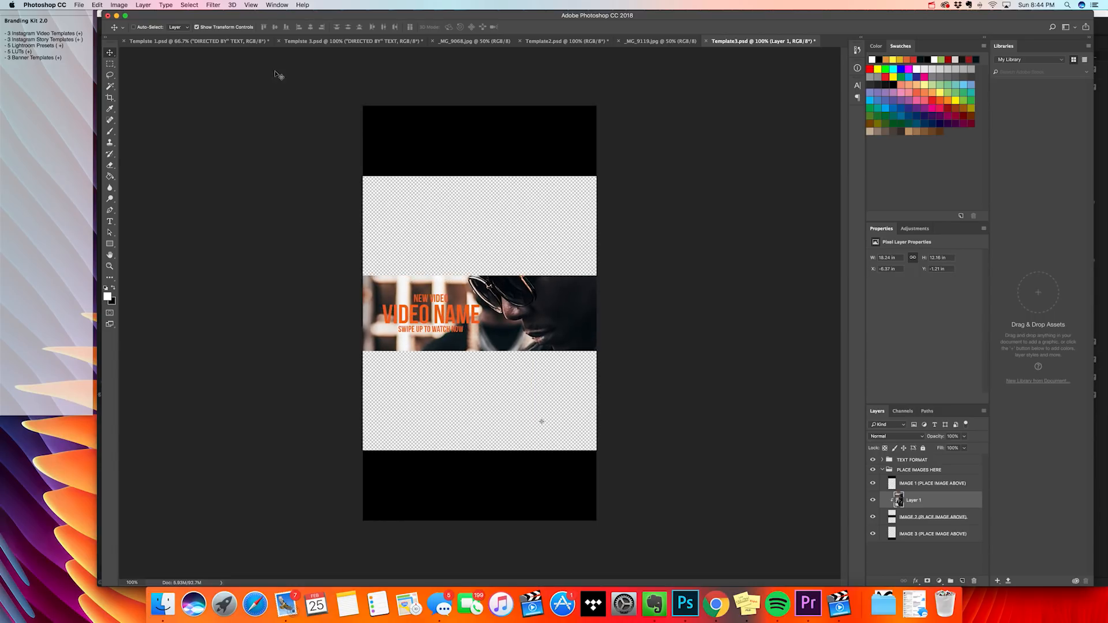
Scale the clipped photo down to about 10.12 × 6.74 in and position the man's face beside the title in the middle band
key("super+minus")
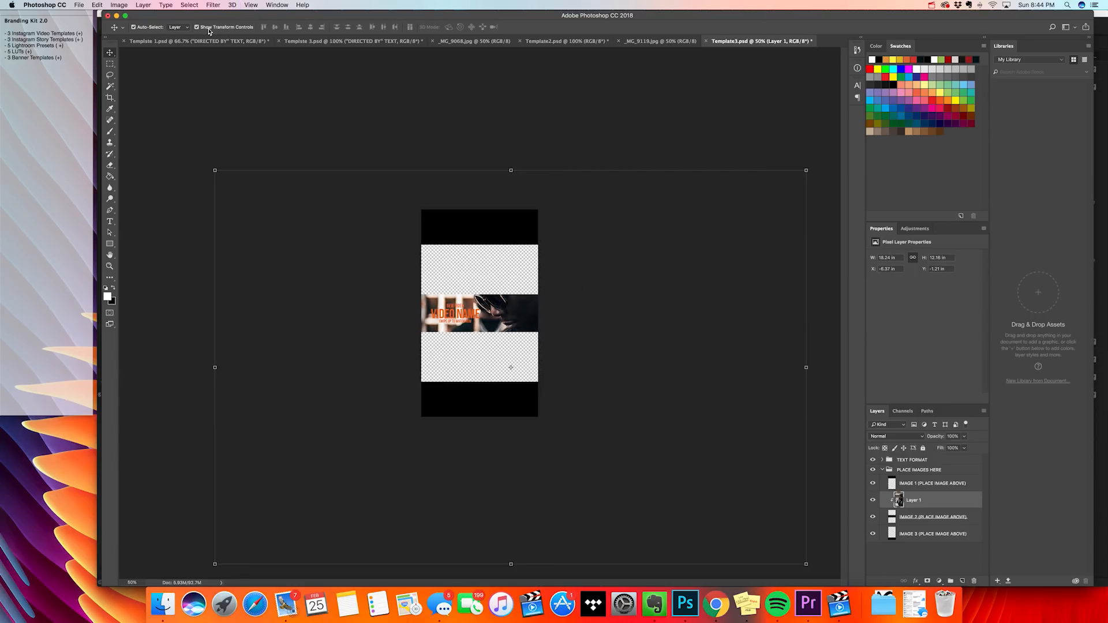
left_click_drag(808, 167, 676, 257)
mouse_move(529, 294)
left_mouse_down()
mouse_move(527, 276)
mouse_move(522, 286)
left_mouse_up()
key("Return")
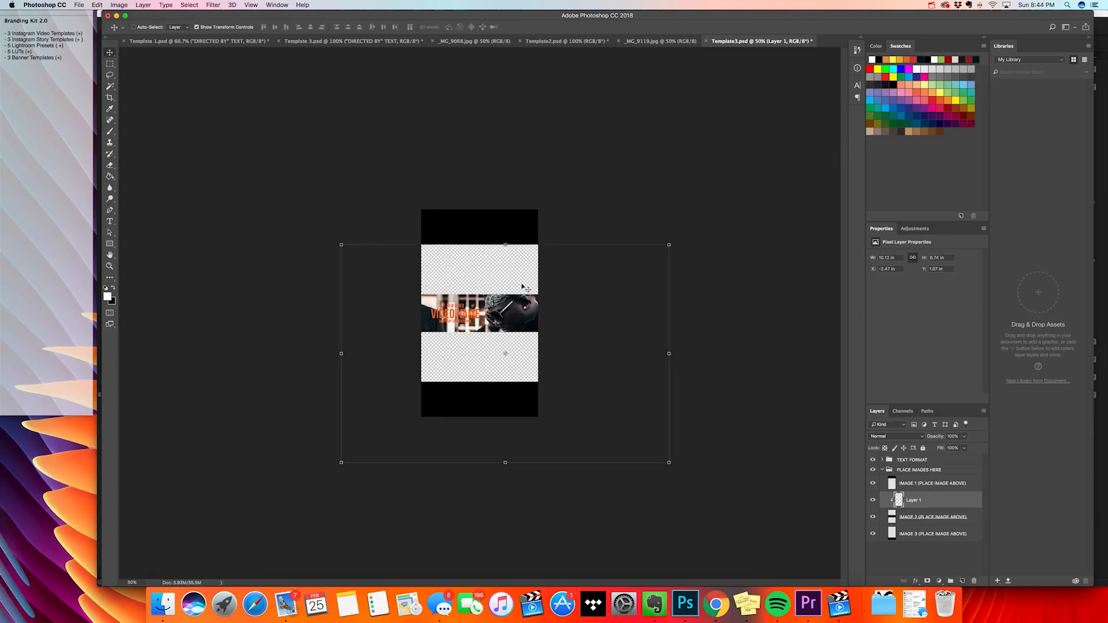
key("super+plus")
key("super+plus")
key("super+minus")
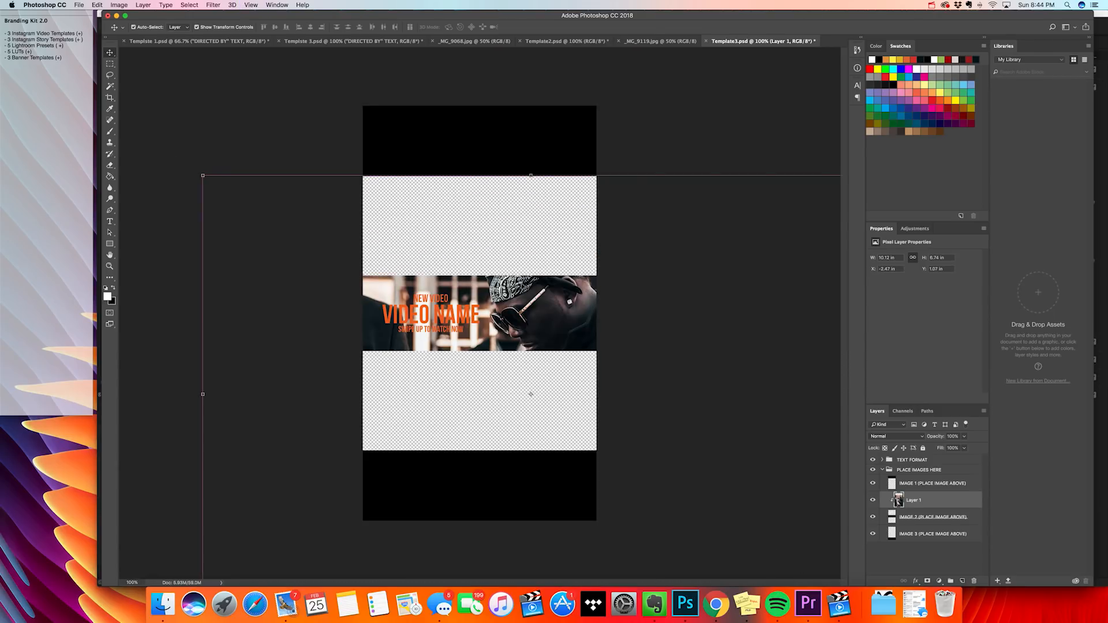
Copy the _MG_9068.jpg car photo into Template3.psd as a new layer
left_click(633, 42)
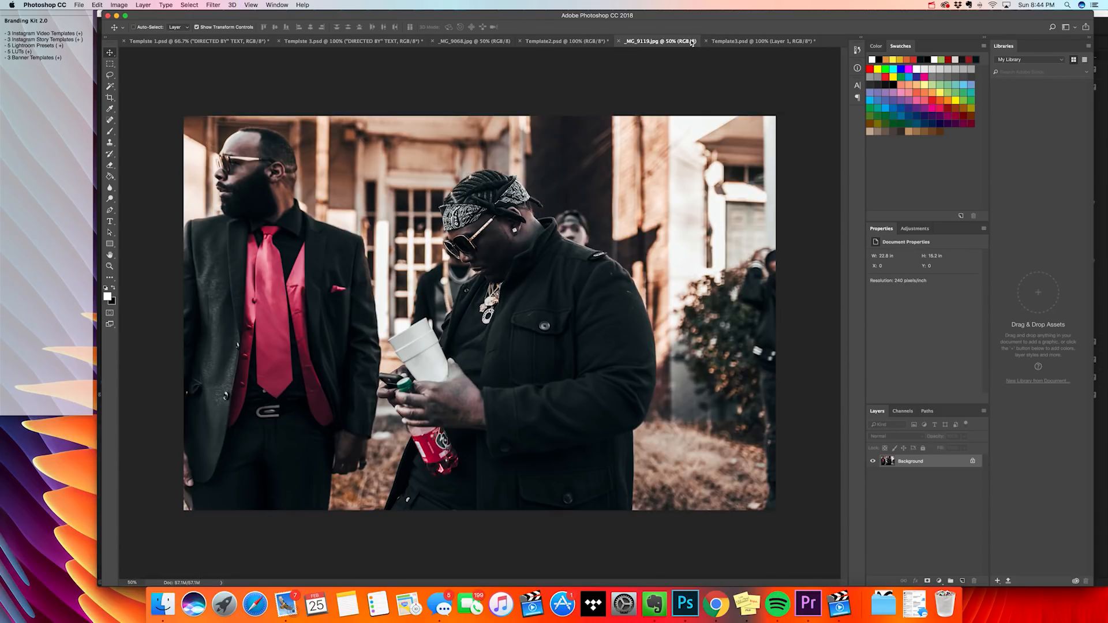
left_click(473, 41)
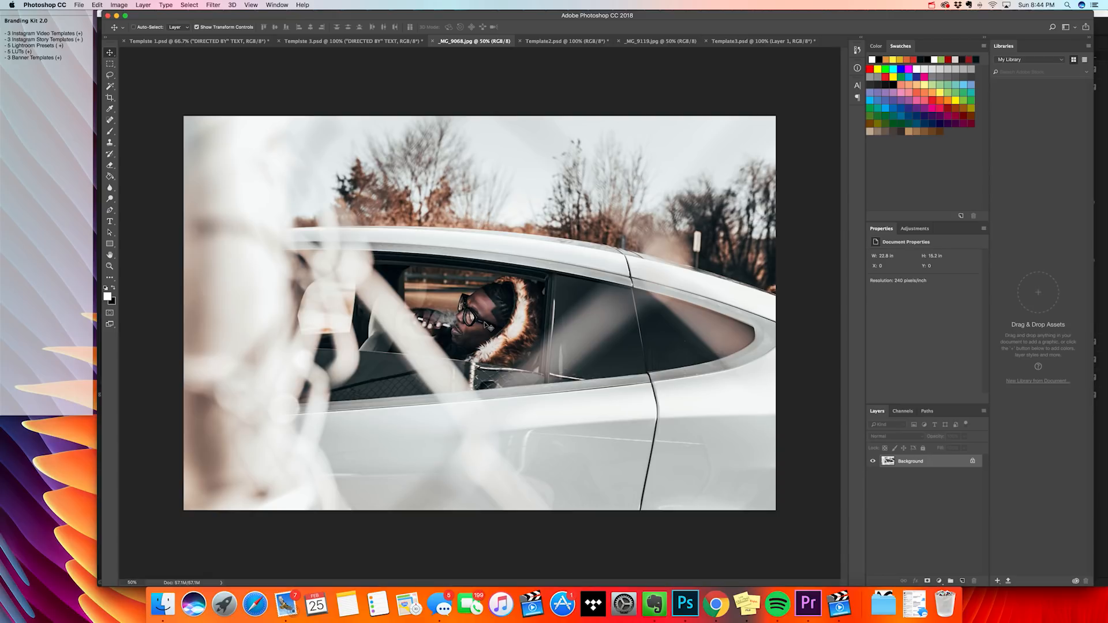
left_click(758, 42)
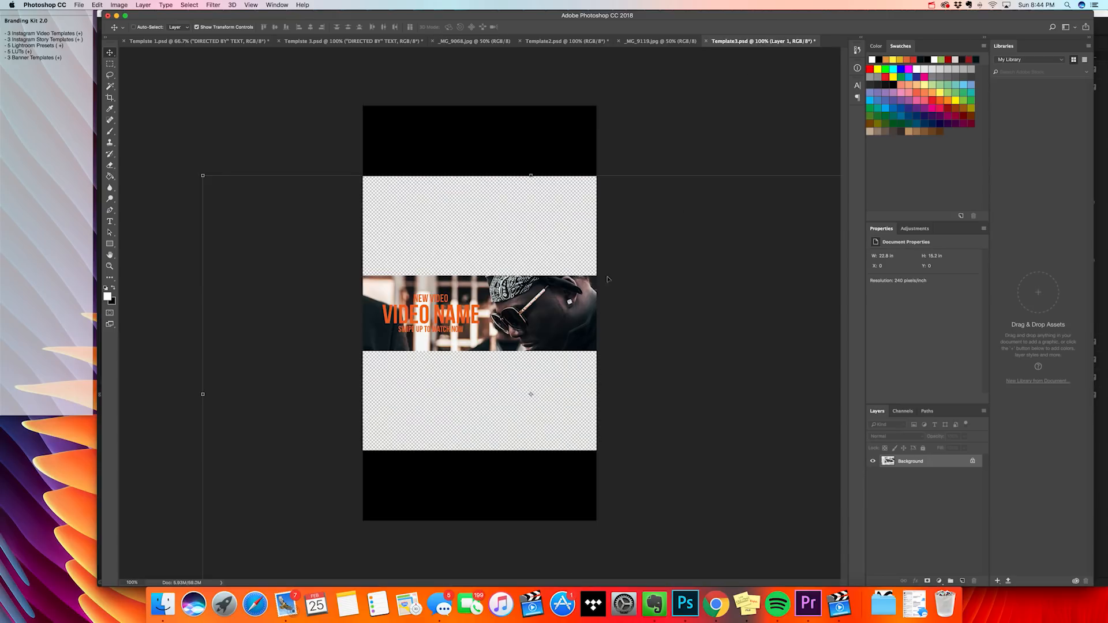
key("super+v")
left_click(632, 318)
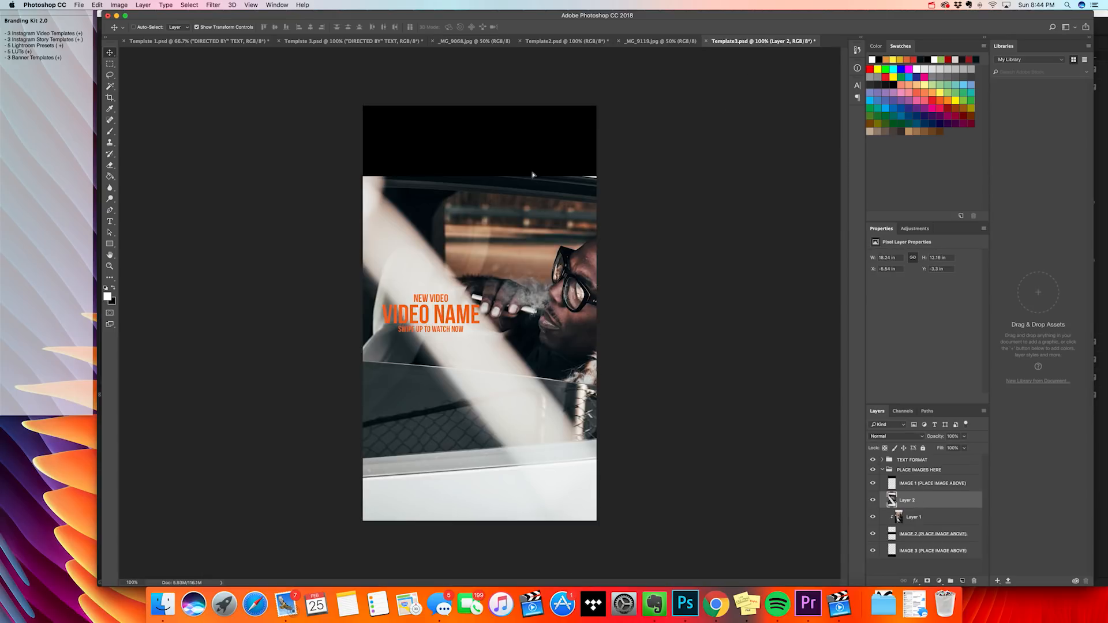
Move the car photo layer above IMAGE 1, clip it to that layer and position the man's face in the upper band
left_click_drag(565, 293, 535, 246)
left_click_drag(917, 499, 916, 479)
right_click(942, 483)
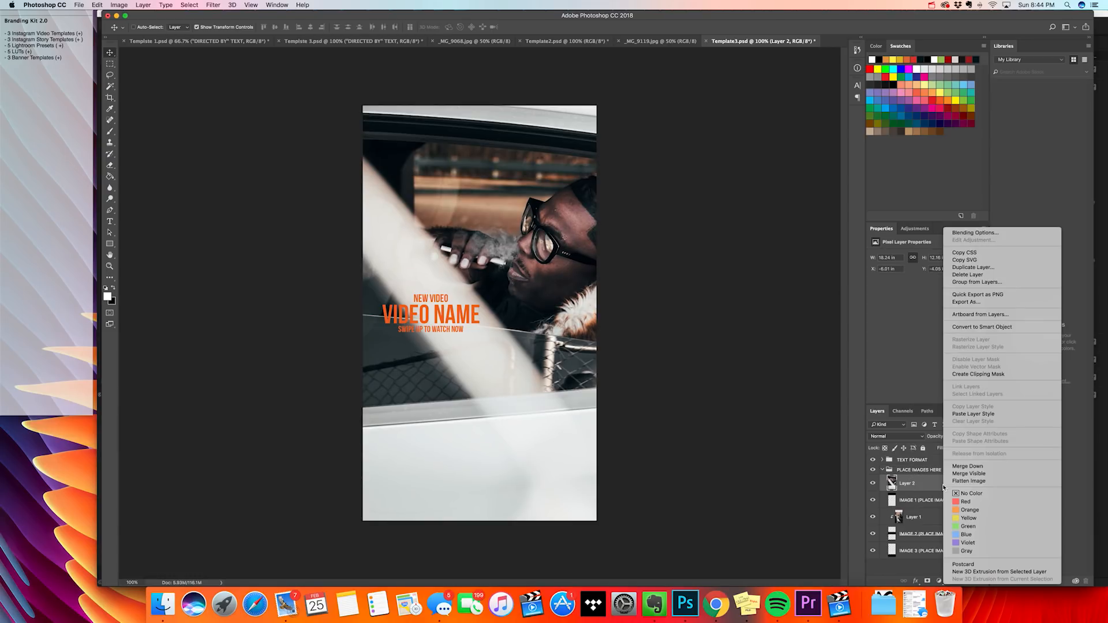
left_click(978, 373)
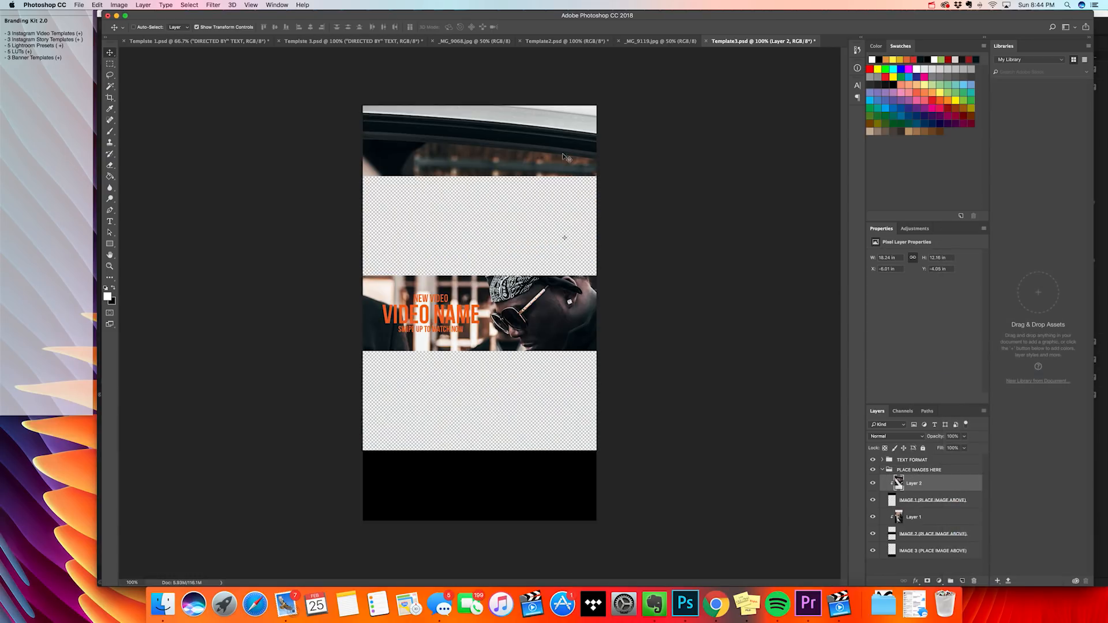
left_click_drag(563, 156, 570, 112)
left_click_drag(571, 183, 570, 126)
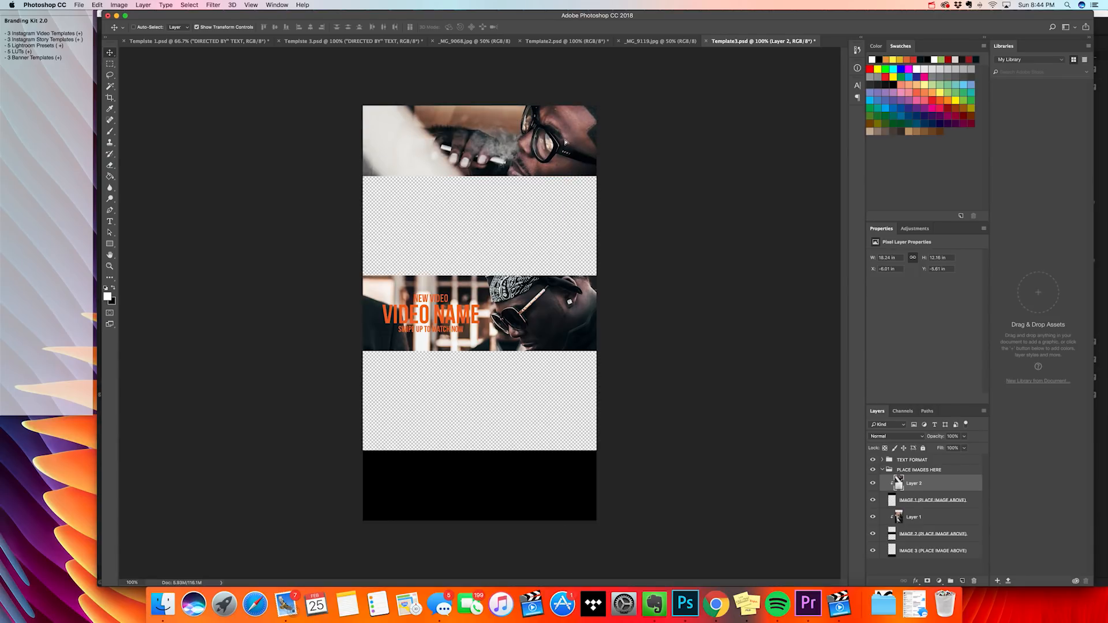
Scale the clipped car photo down to about 12.73 × 8.49 in and reposition the man's face and fur hood within the upper band
left_click_drag(581, 173, 582, 167)
key("super+t")
key("super+minus")
key("super+minus")
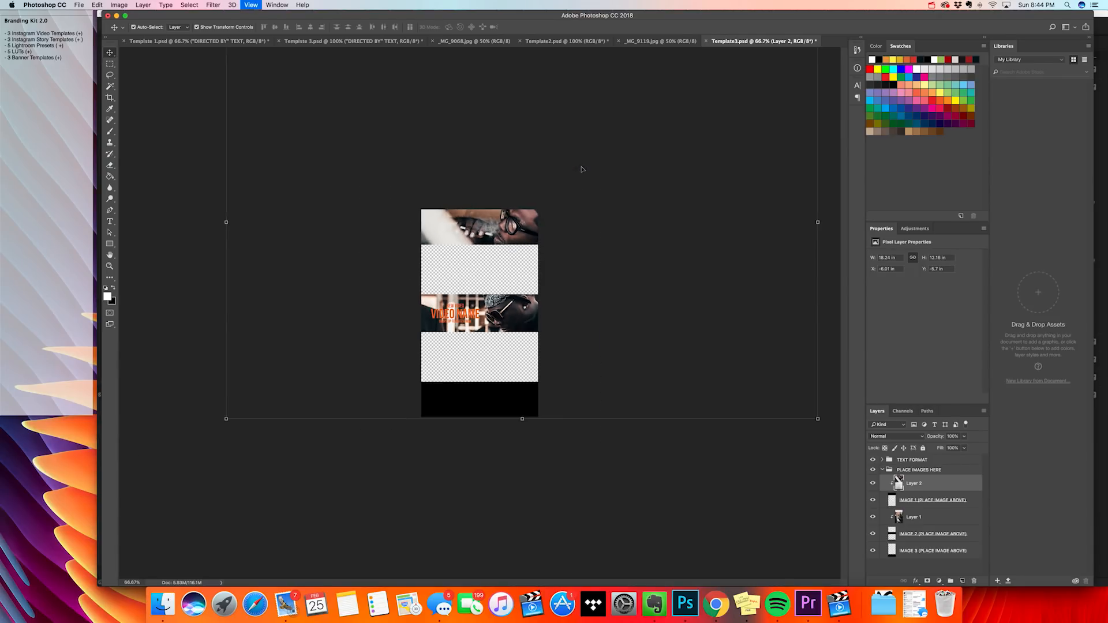
left_click_drag(793, 408, 645, 309)
left_click_drag(505, 225, 564, 272)
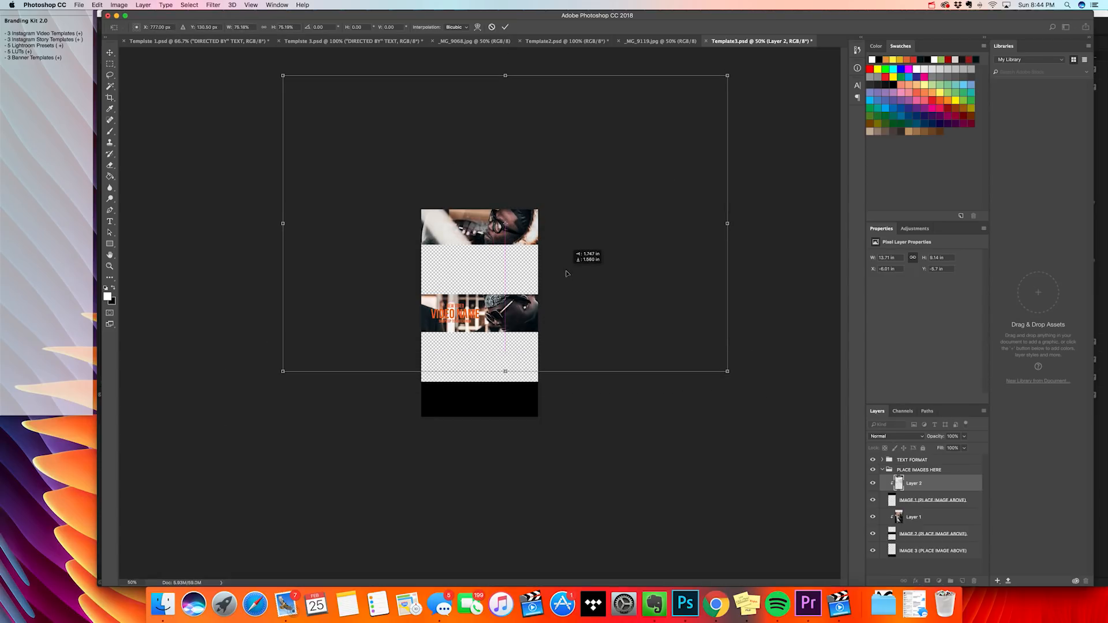
left_click_drag(725, 370, 694, 350)
left_click_drag(516, 231, 532, 239)
key("Return")
key("super+1")
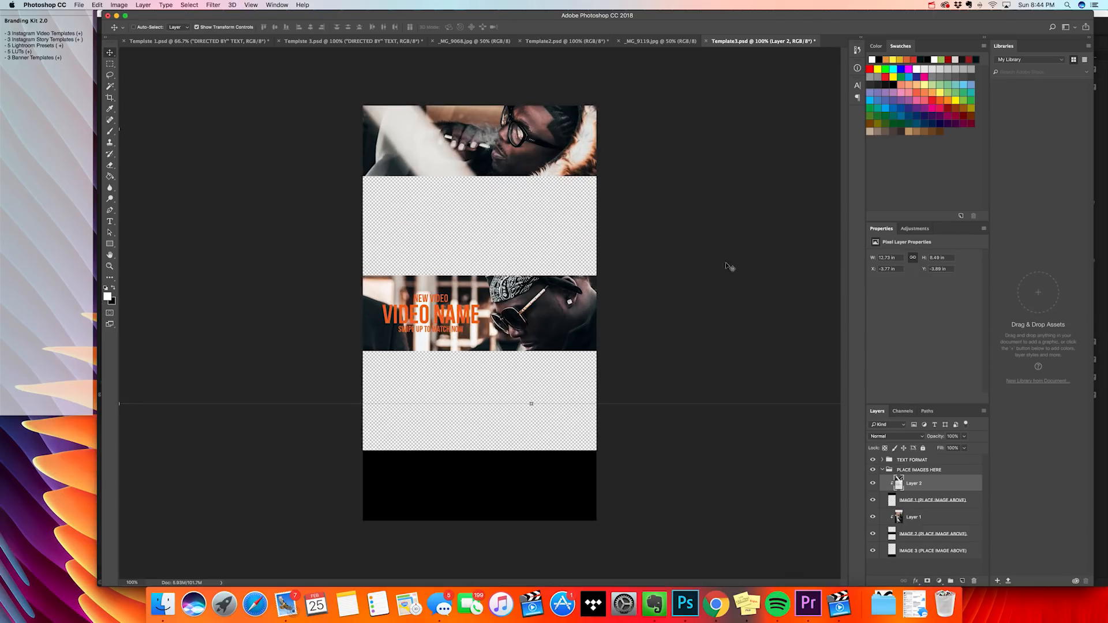
Open the photo _MG_9080.jpg from the Photo Edits folder on the Desktop
left_click(454, 41)
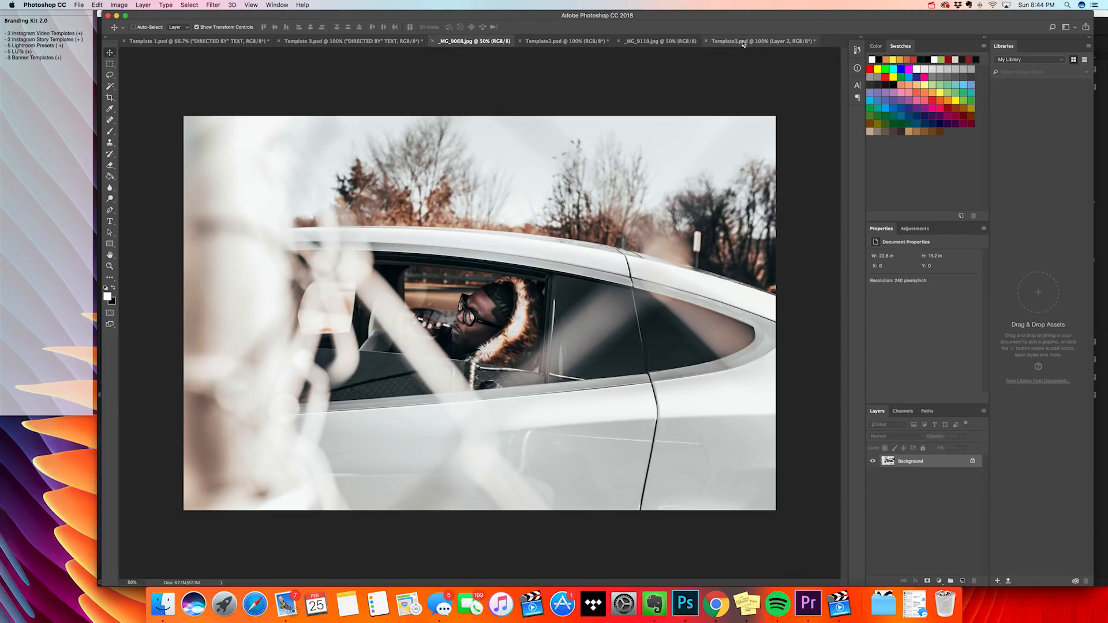
left_click(745, 42)
left_click(74, 5)
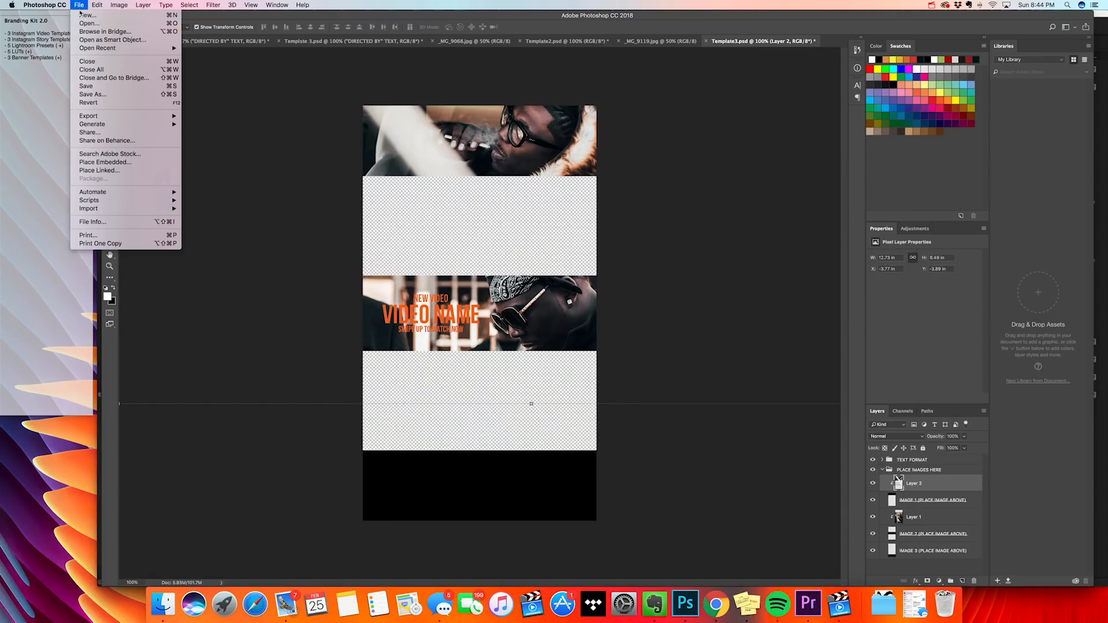
left_click(81, 26)
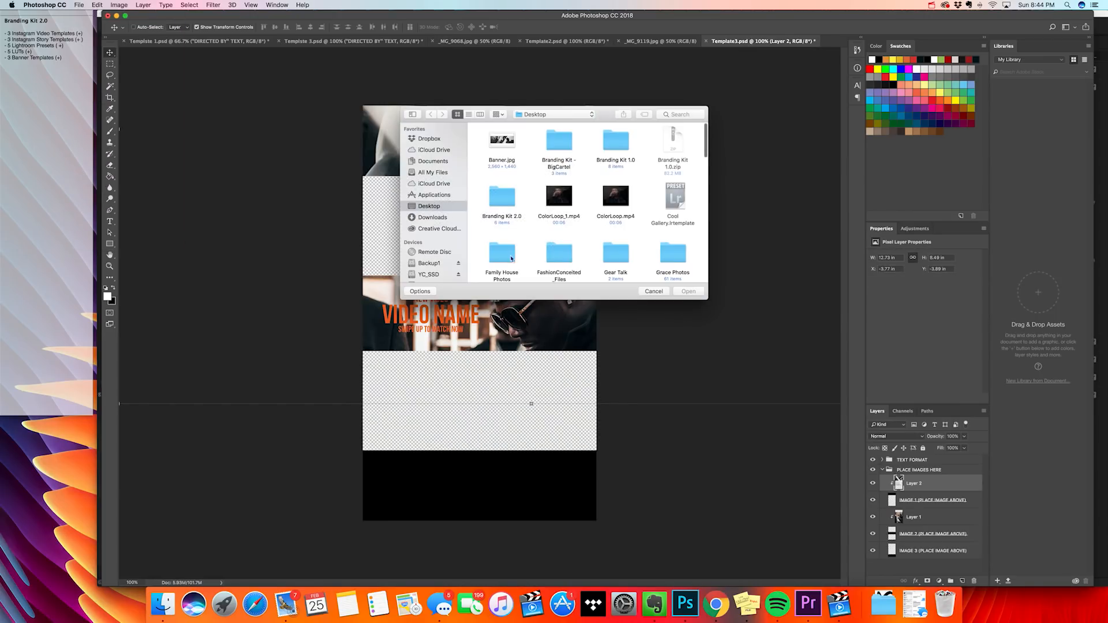
left_click(491, 201)
key("p")
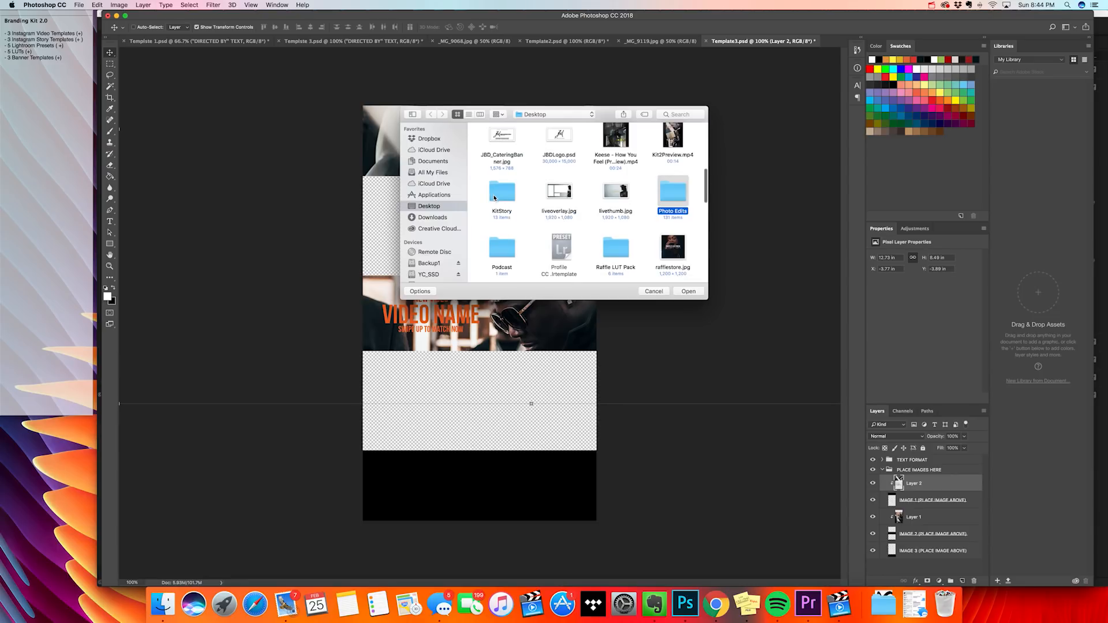
double_click(669, 196)
scroll(597, 242, "down", 3)
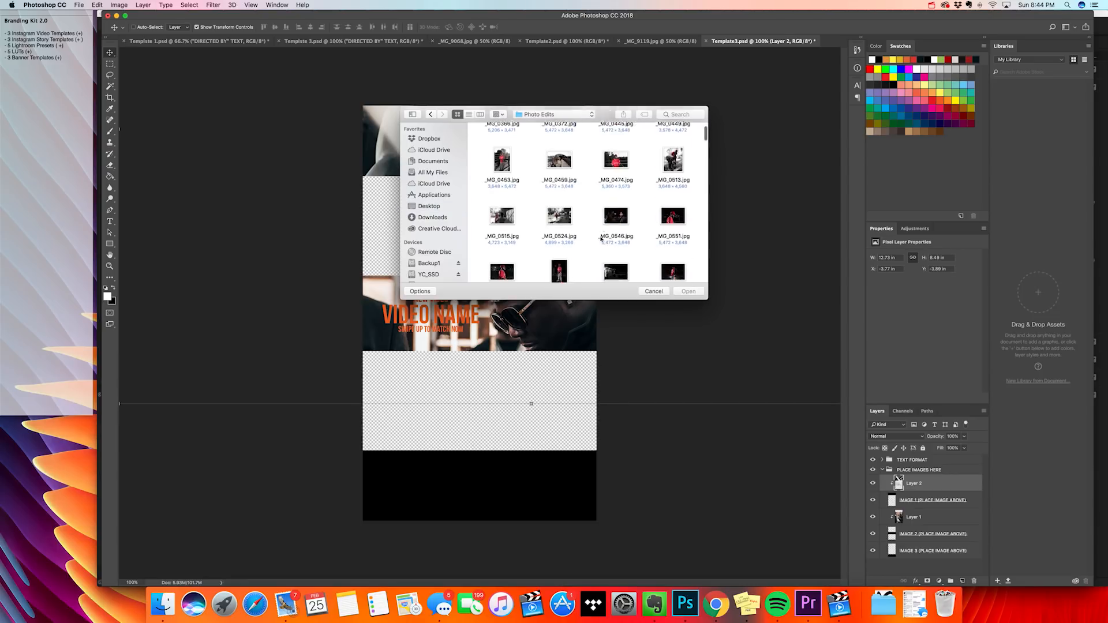
scroll(598, 242, "down", 5)
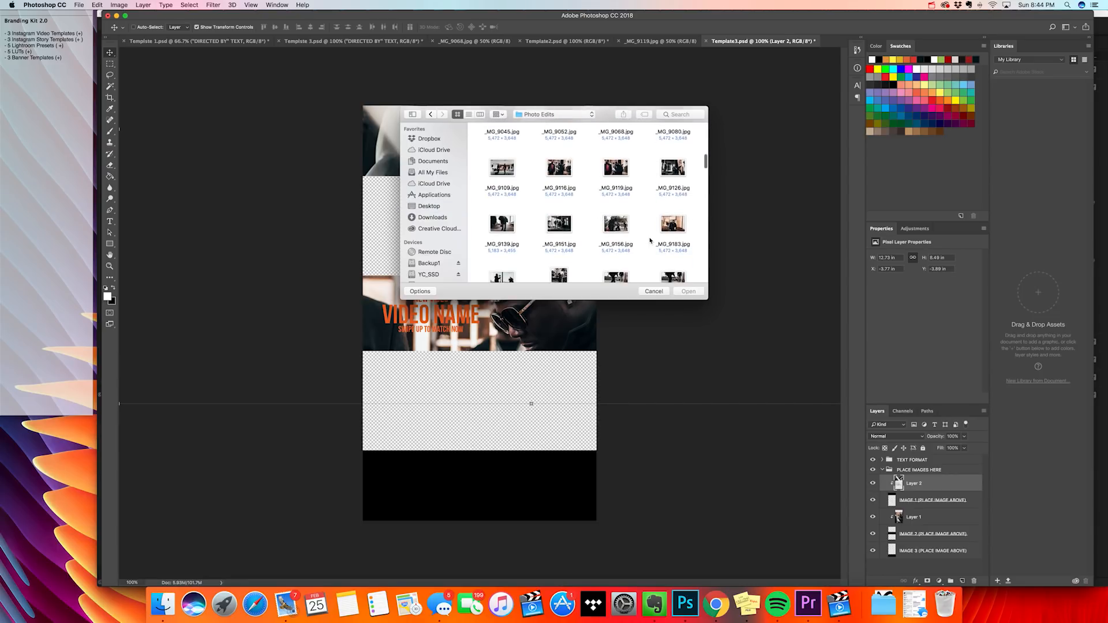
scroll(656, 236, "down", 1)
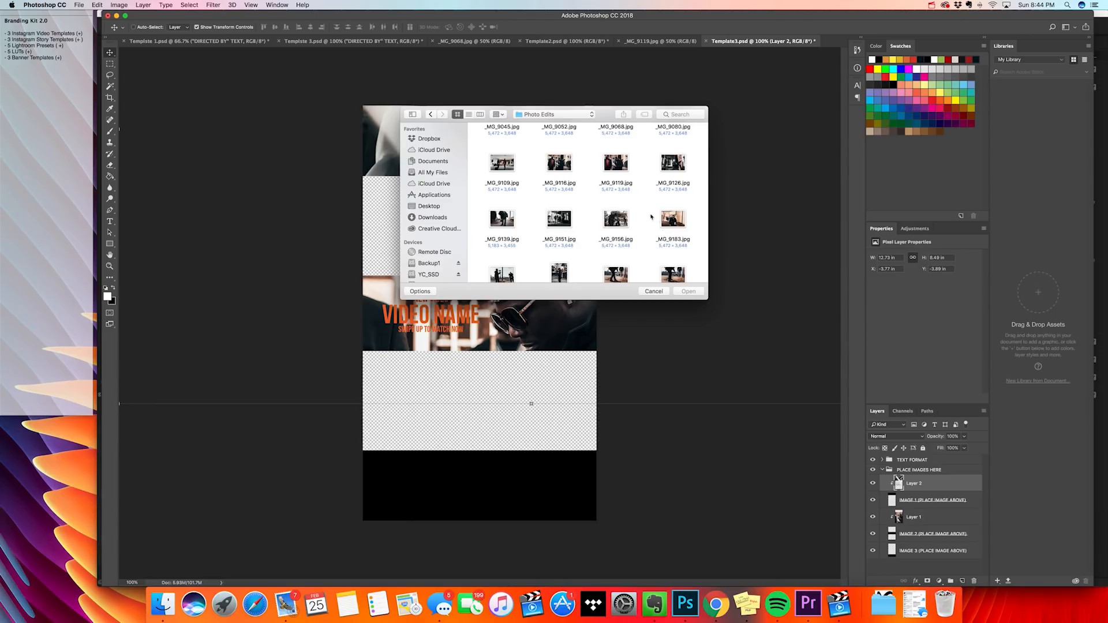
scroll(651, 216, "up", 3)
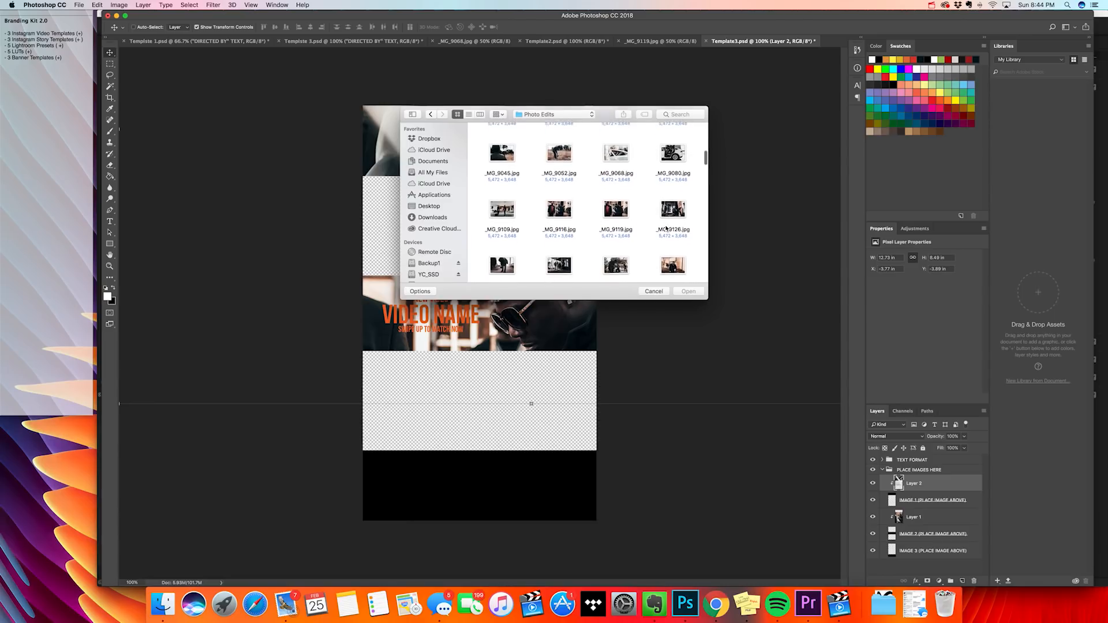
left_click(675, 153)
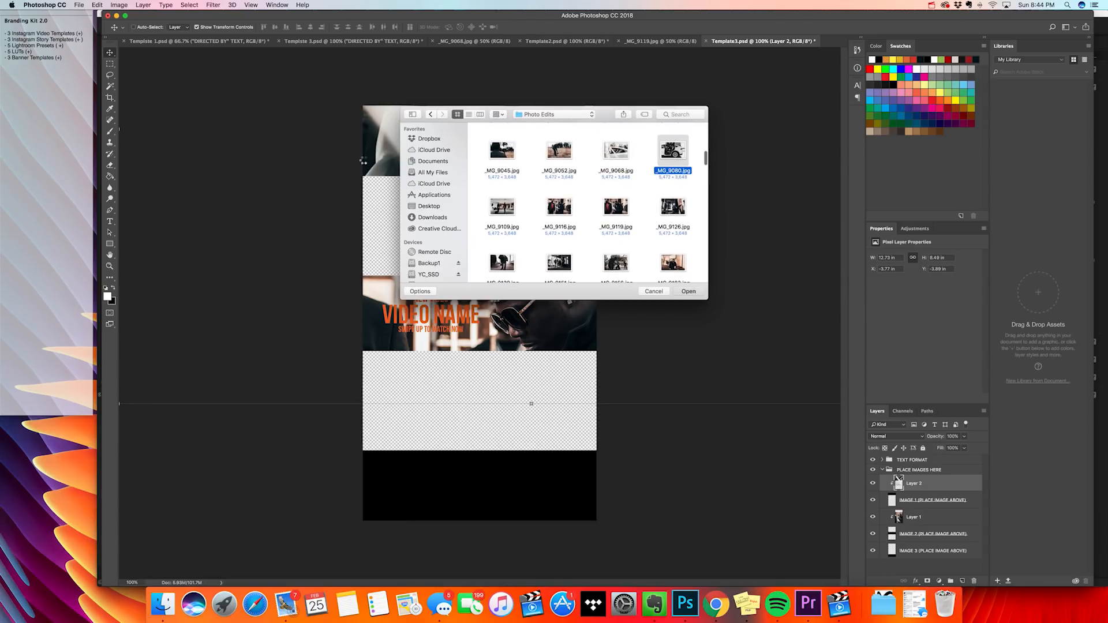
key("Return")
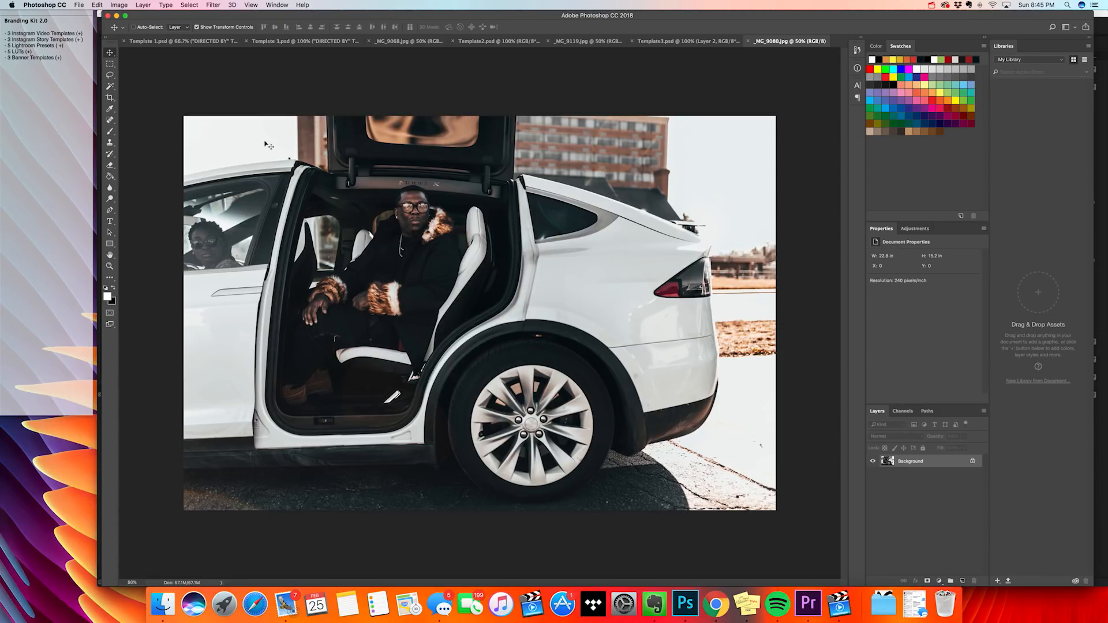
Copy the _MG_9080.jpg photo into Template3.psd as a new layer directly above IMAGE 3 and clip it to that layer
left_click(634, 41)
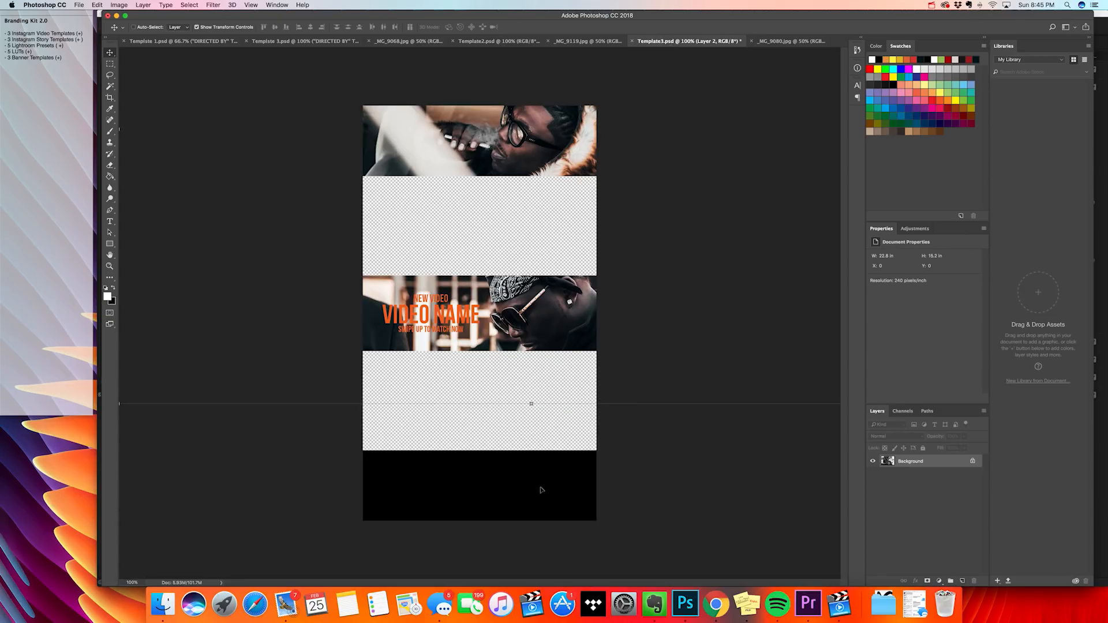
key("ctrl+v")
left_click(637, 316)
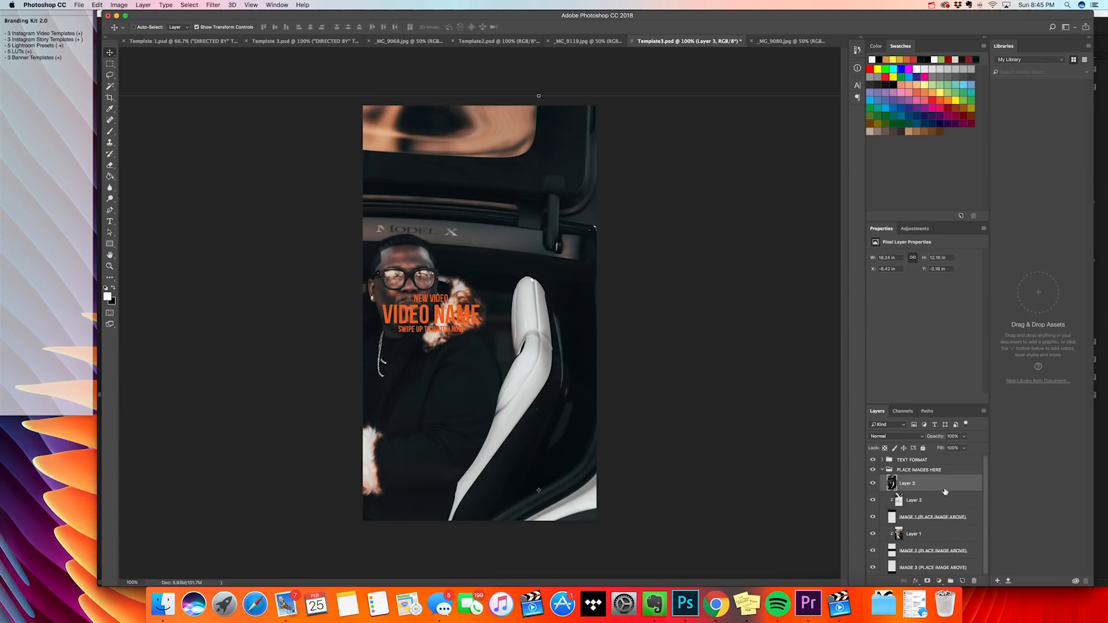
left_click_drag(944, 491, 949, 552)
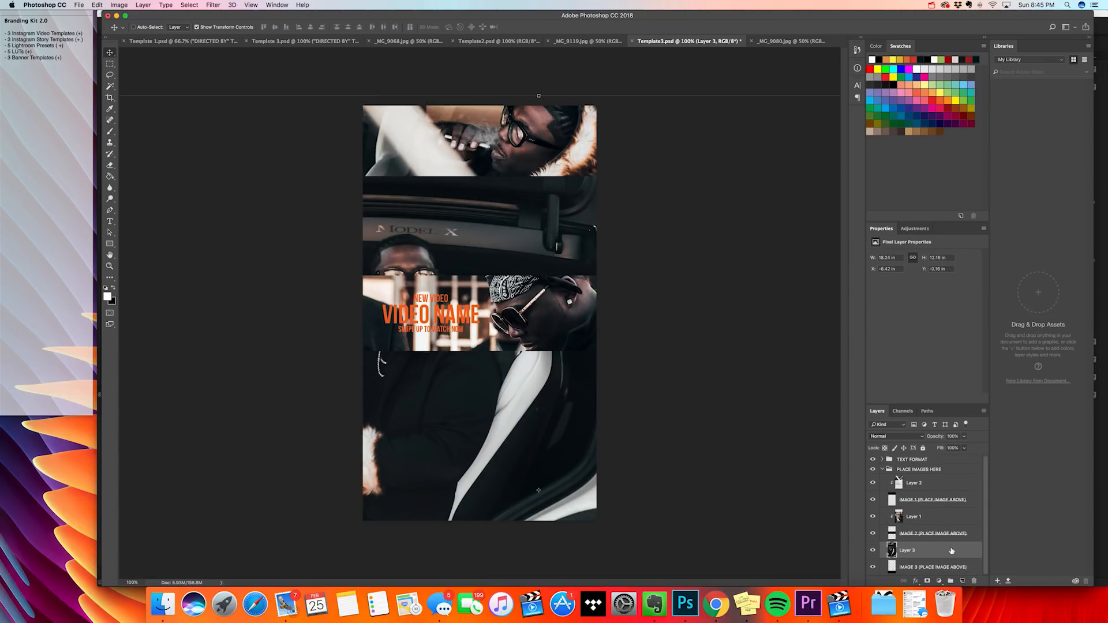
right_click(951, 551)
left_click(981, 375)
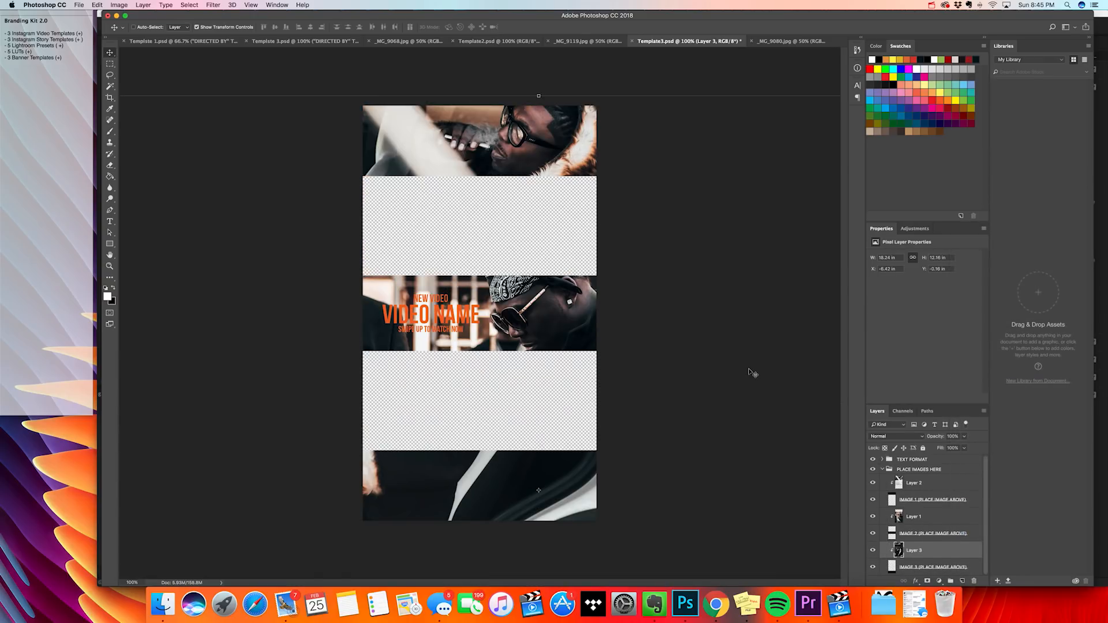
Scale the newly clipped photo down to about 9.31 × 6.21 in and position the seated man in the lowest band
key("super+minus")
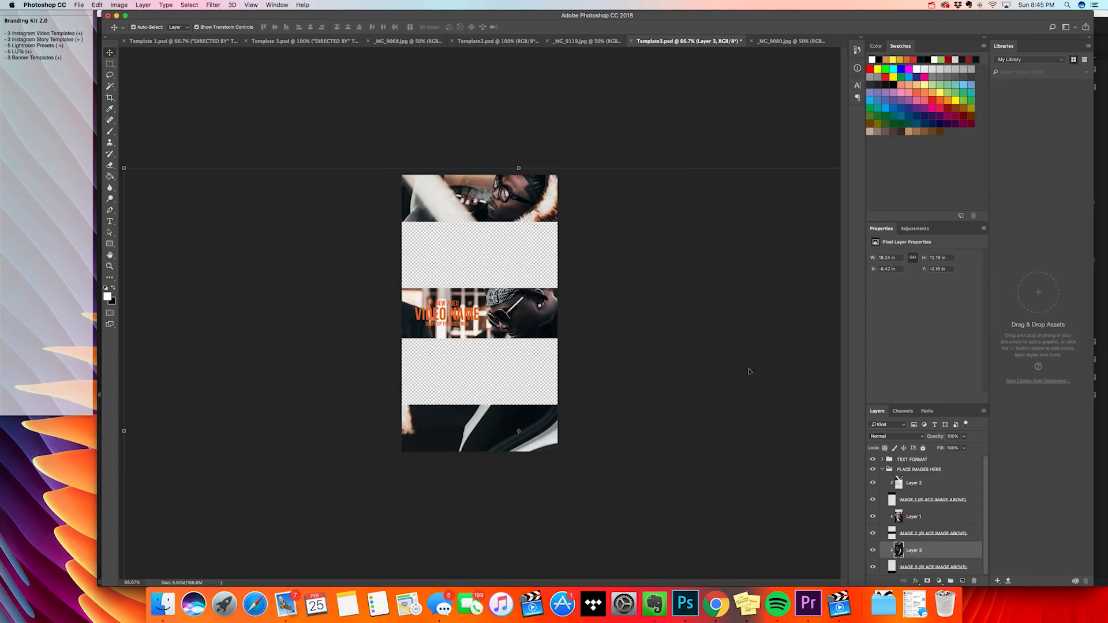
key("super+minus")
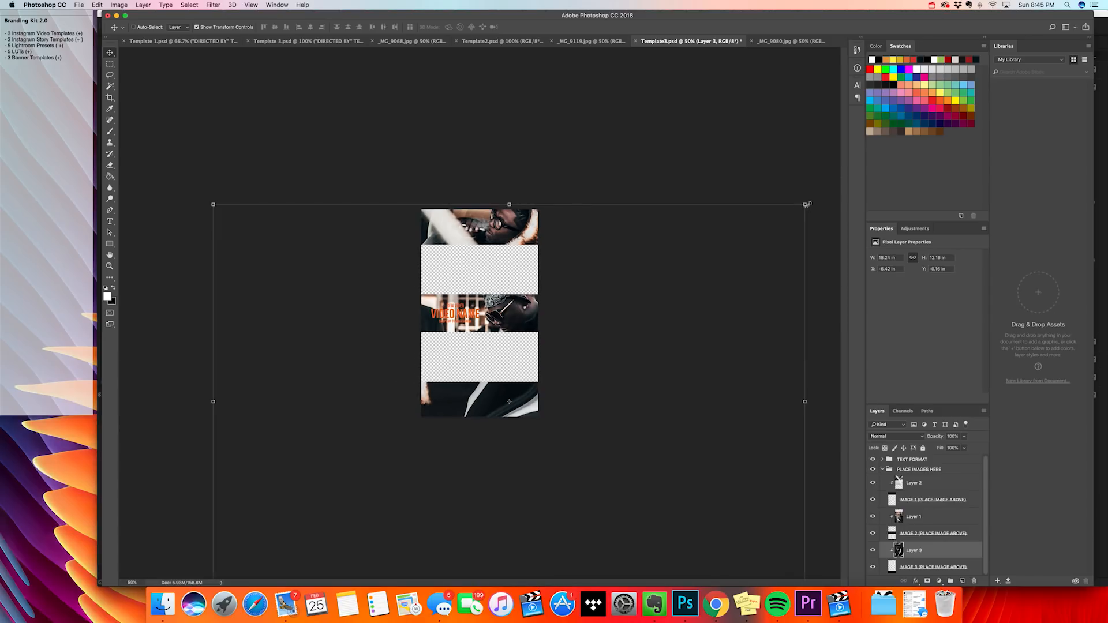
left_click_drag(806, 204, 584, 354)
left_click_drag(509, 386, 613, 372)
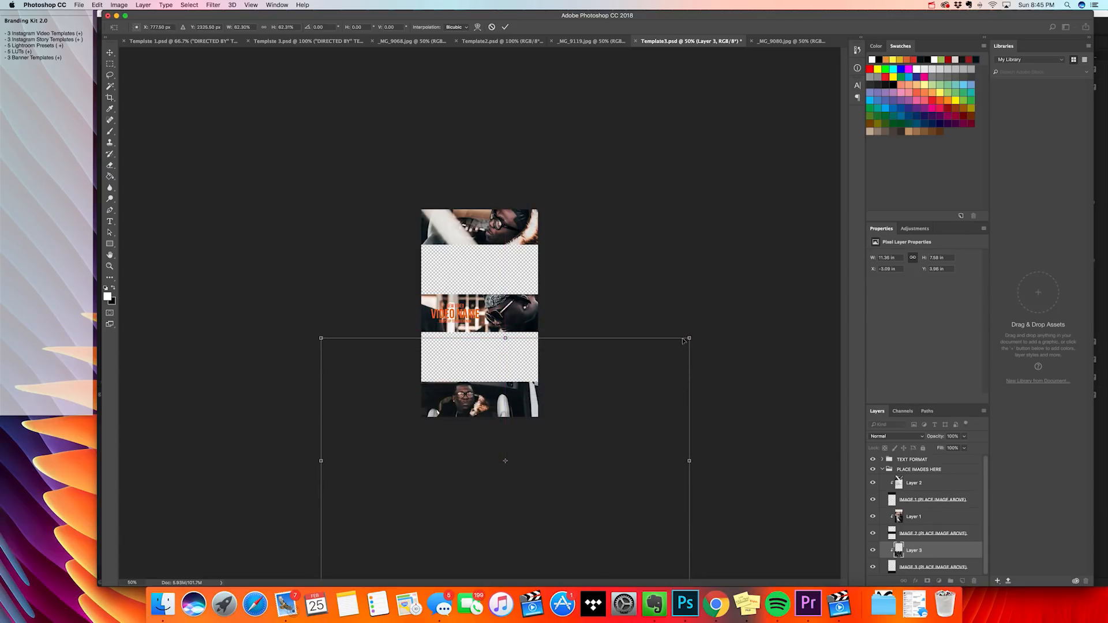
left_click_drag(684, 339, 606, 363)
left_click_drag(524, 421, 537, 384)
key("Return")
key("super+equal")
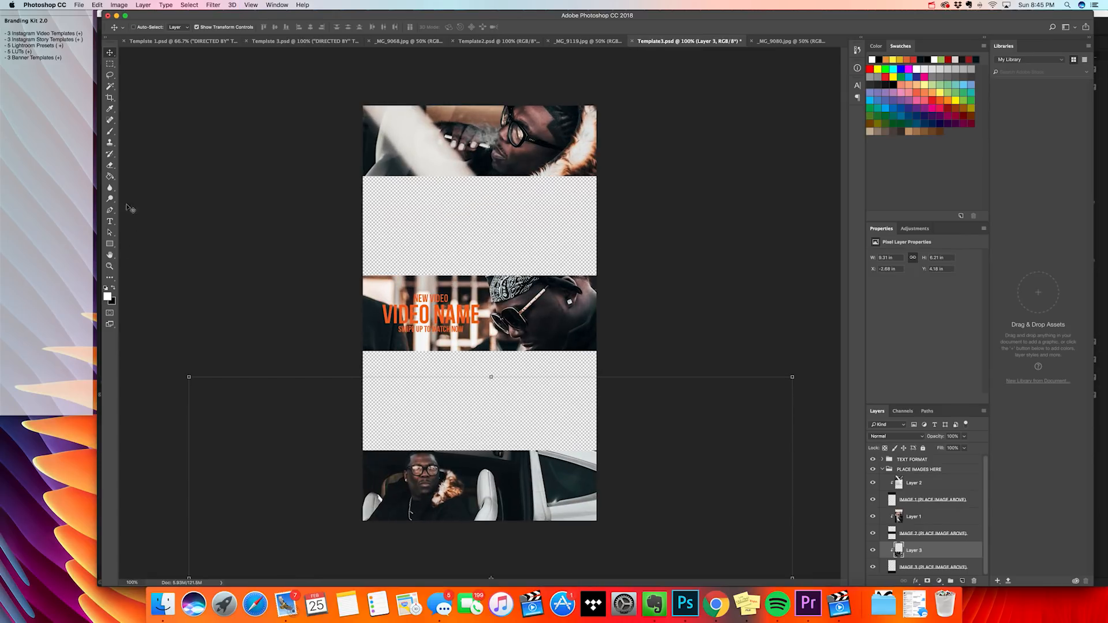
Collapse the PLACE IMAGES HERE group and move the whole TEXT FORMAT group beside the seated man in the lowest band
left_click(108, 224)
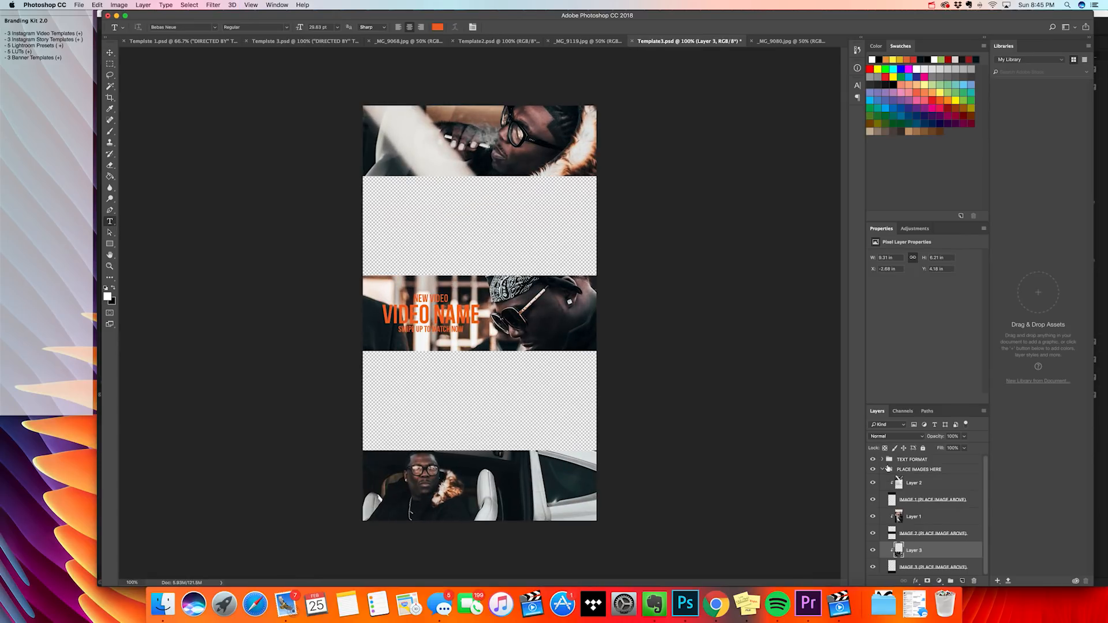
left_click(886, 468)
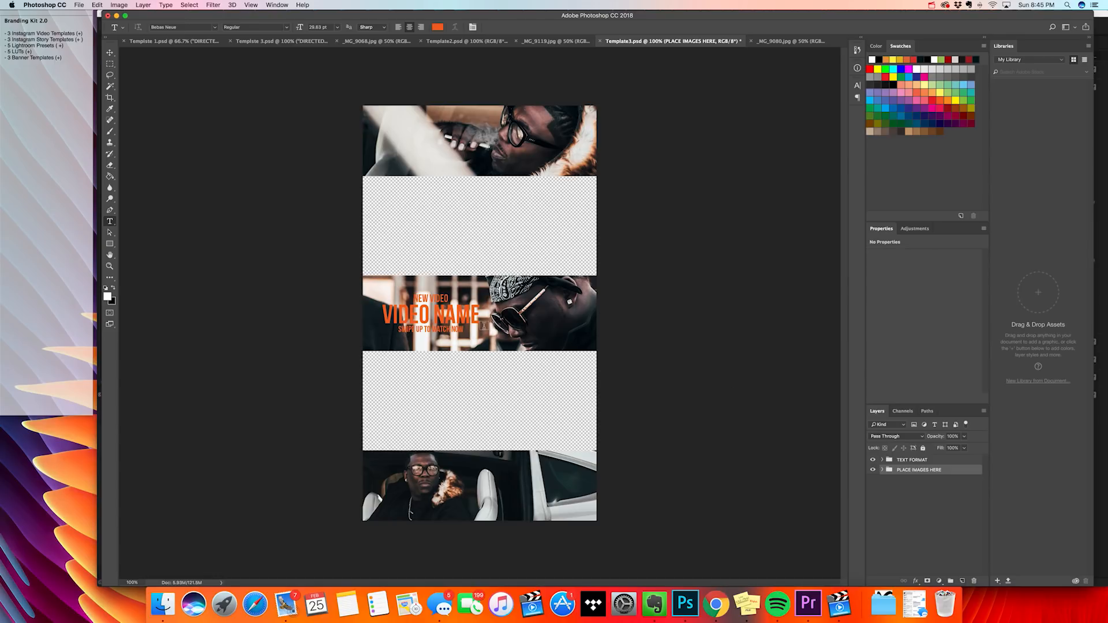
triple_click(454, 312)
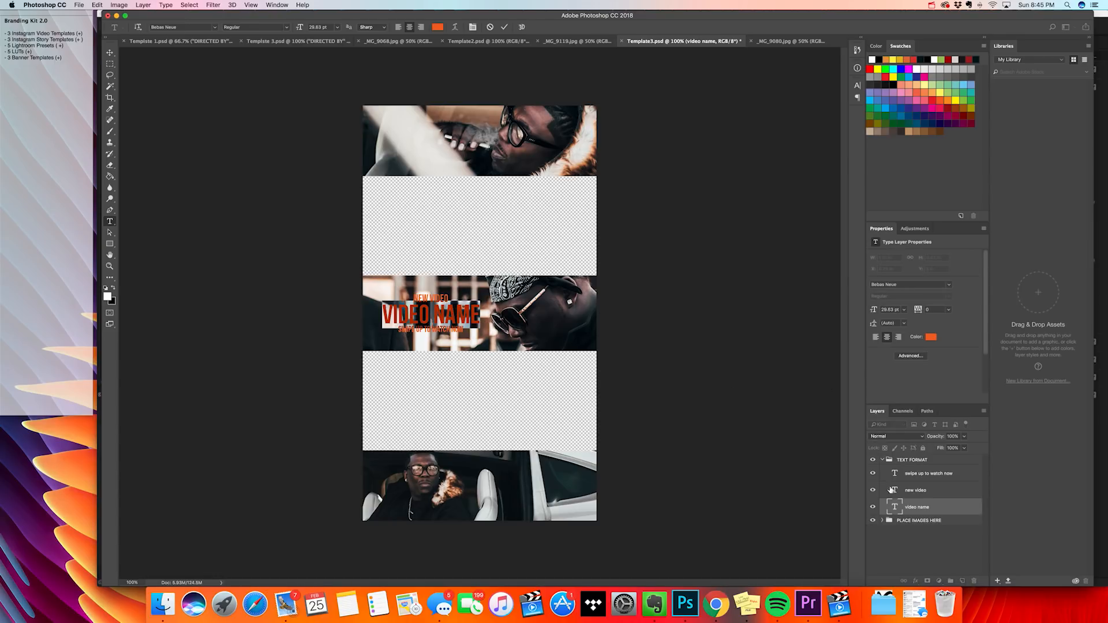
left_click(940, 476)
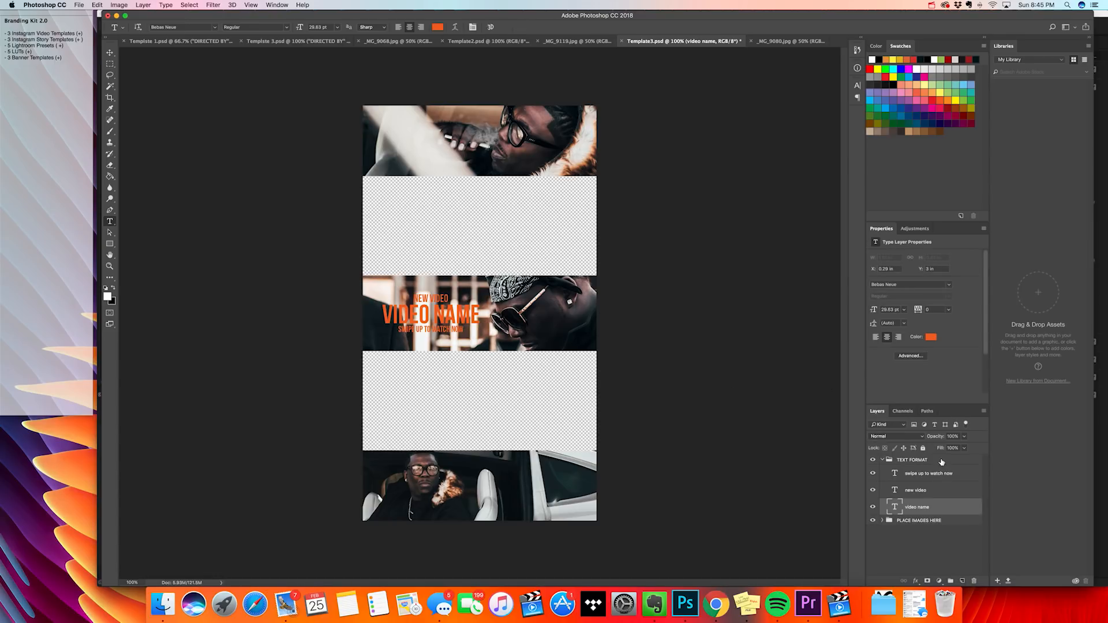
left_click(941, 462)
left_click(110, 52)
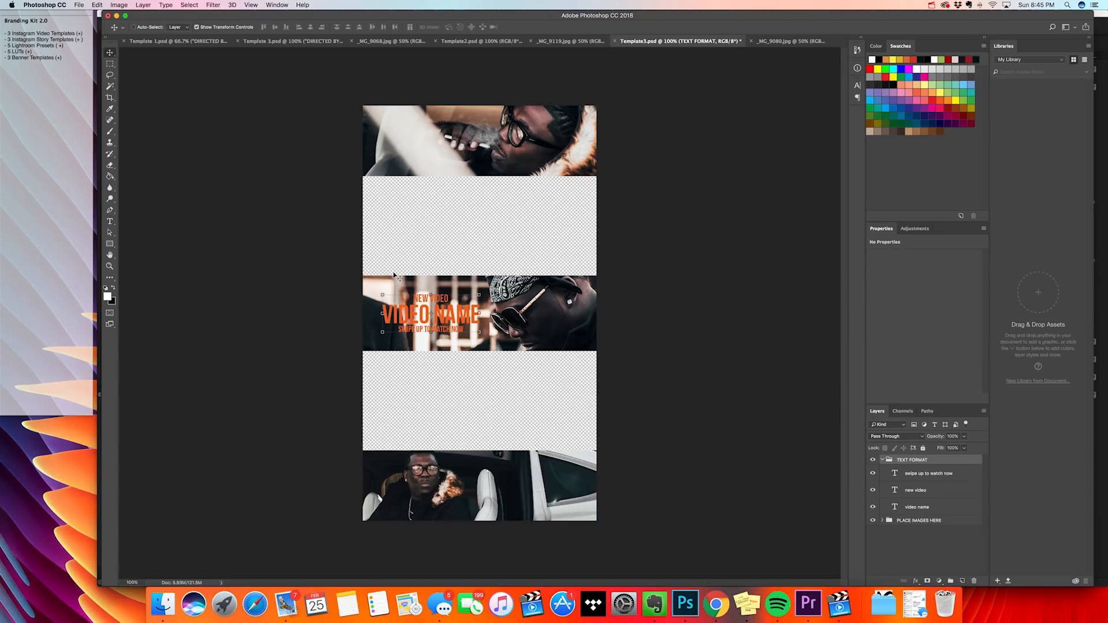
left_click_drag(445, 315, 565, 488)
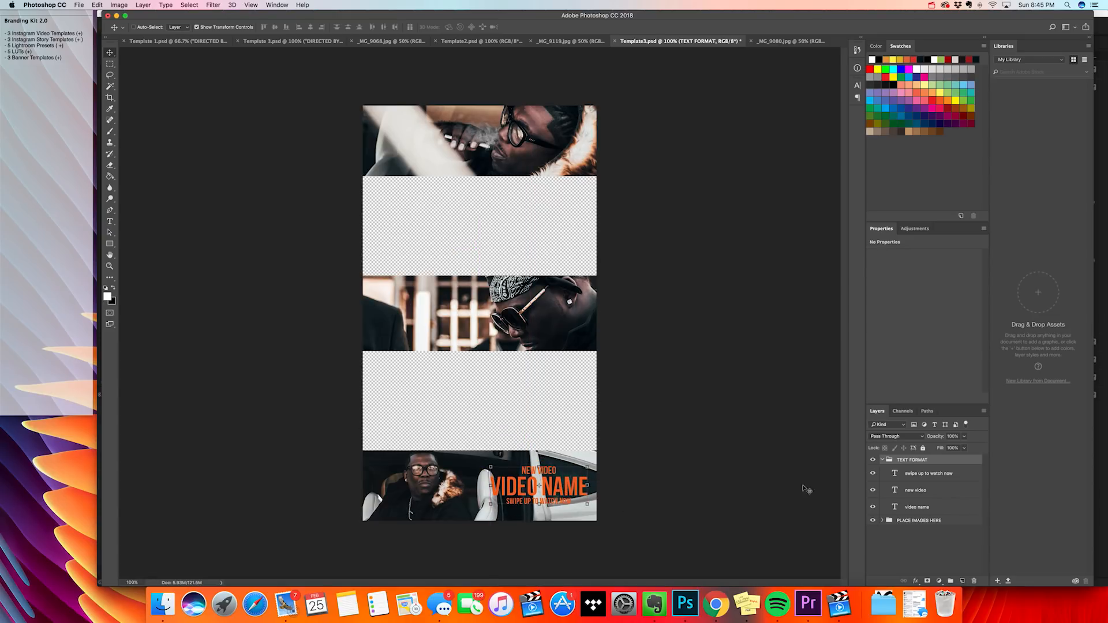
left_click(907, 536)
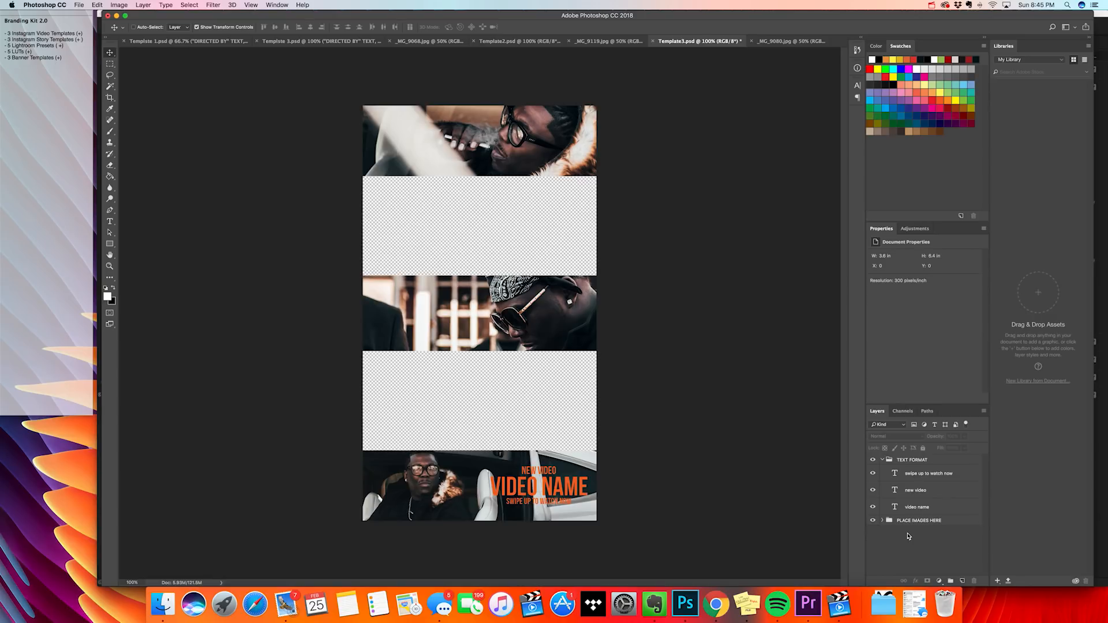
Save the finished story template to the Desktop as a PNG named storytutorial3
left_click(79, 5)
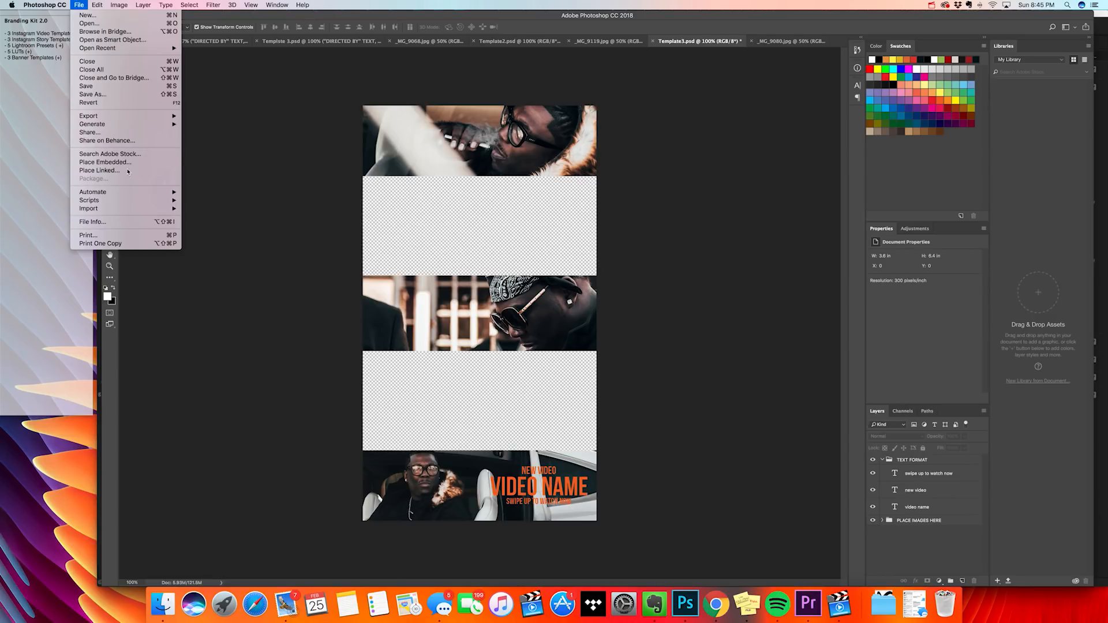
left_click(91, 94)
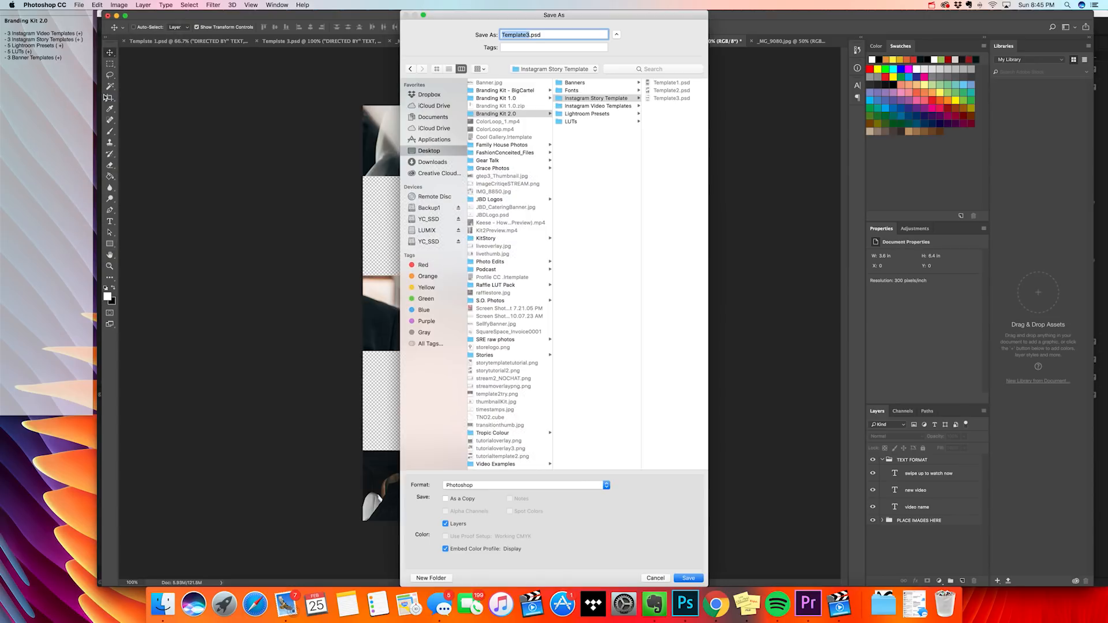
type("storytutorial3")
left_click(430, 152)
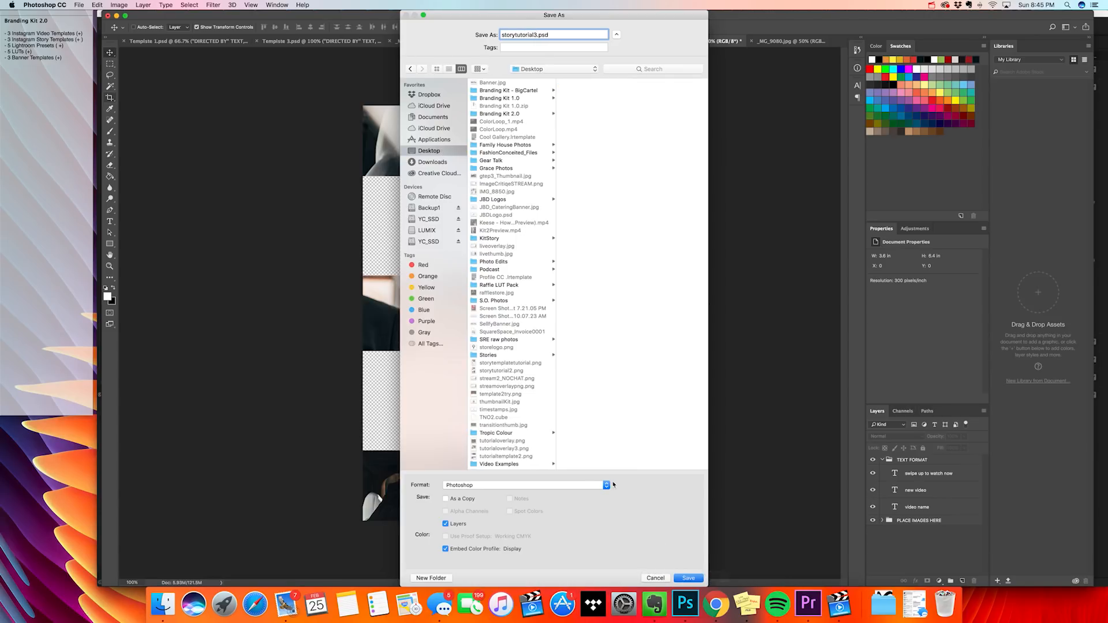
left_click(525, 484)
left_click(566, 551)
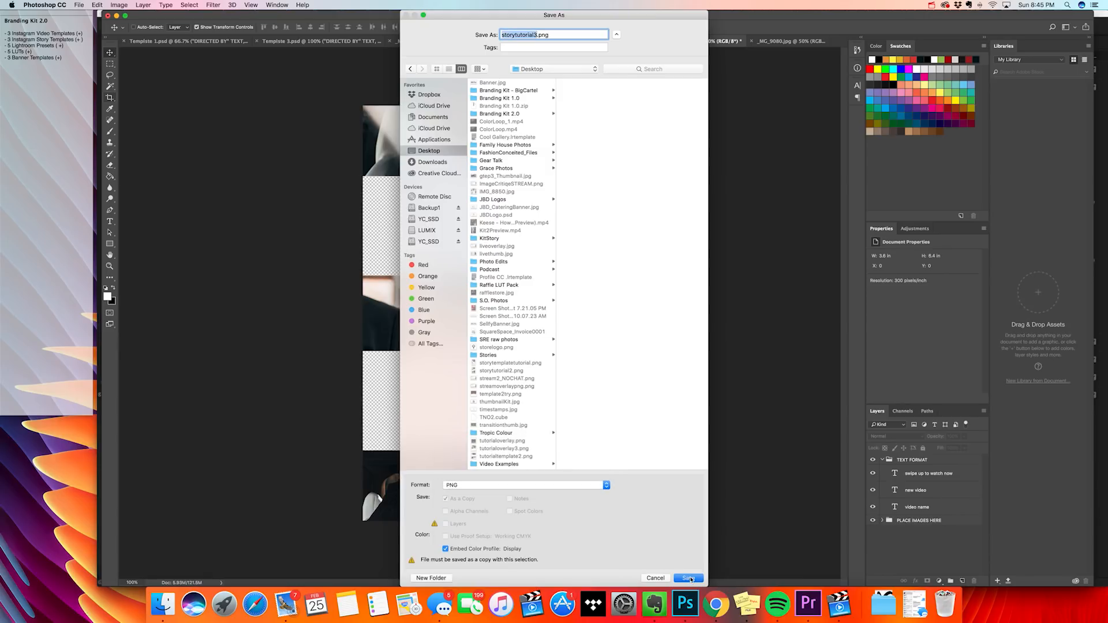
left_click(689, 577)
left_click(605, 269)
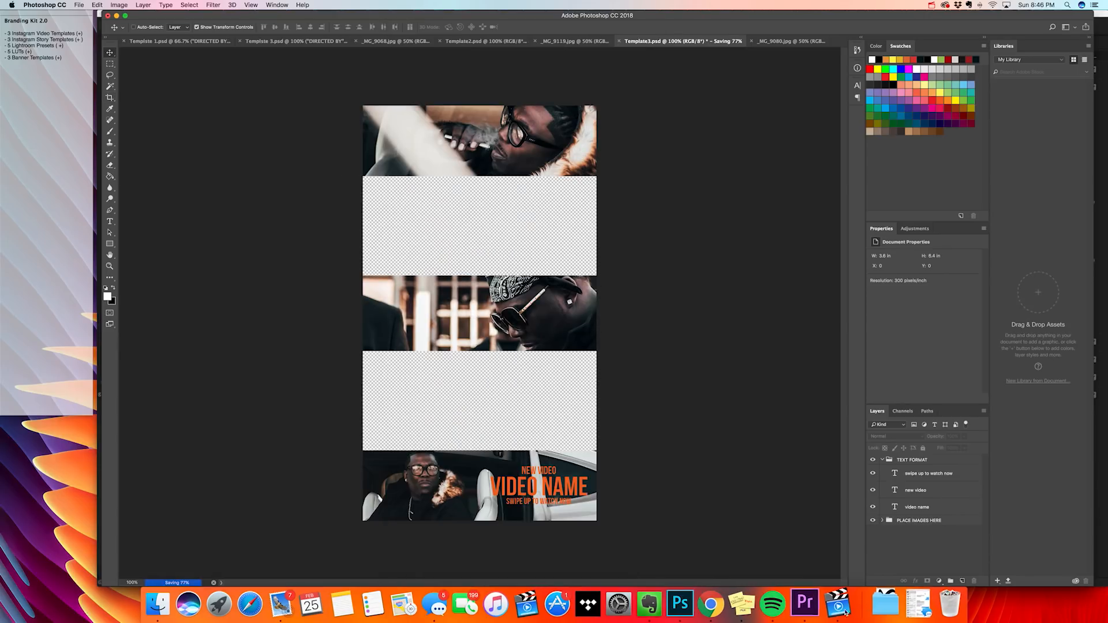
Switch to Premiere Pro and delete all clips from the P1133105 sequence
left_click(820, 586)
left_click(445, 458)
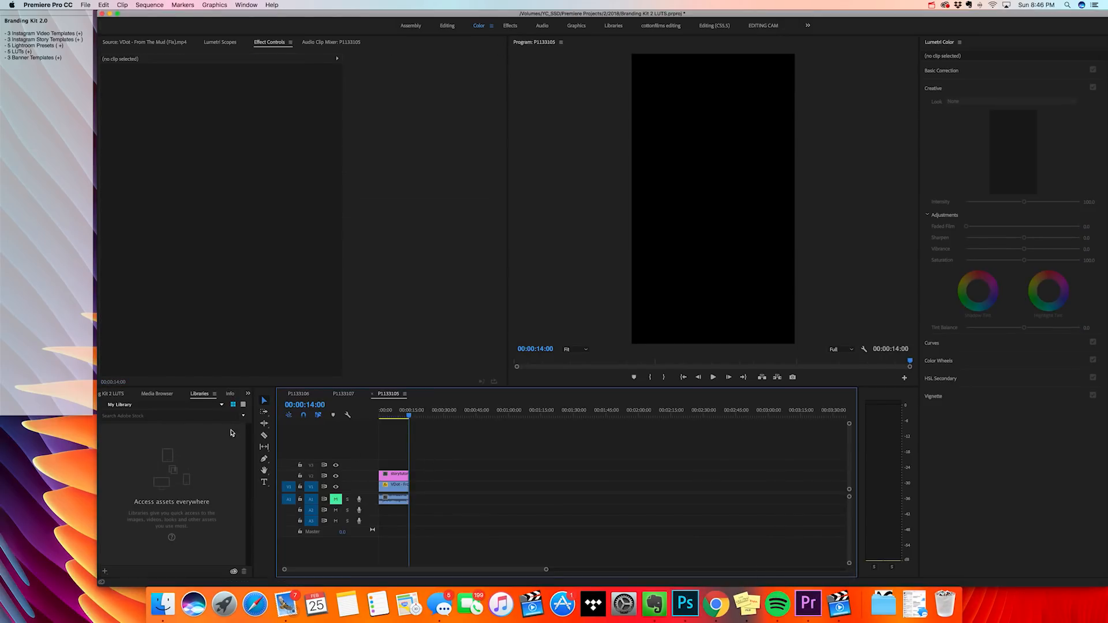
left_click(113, 394)
left_click_drag(446, 436, 385, 488)
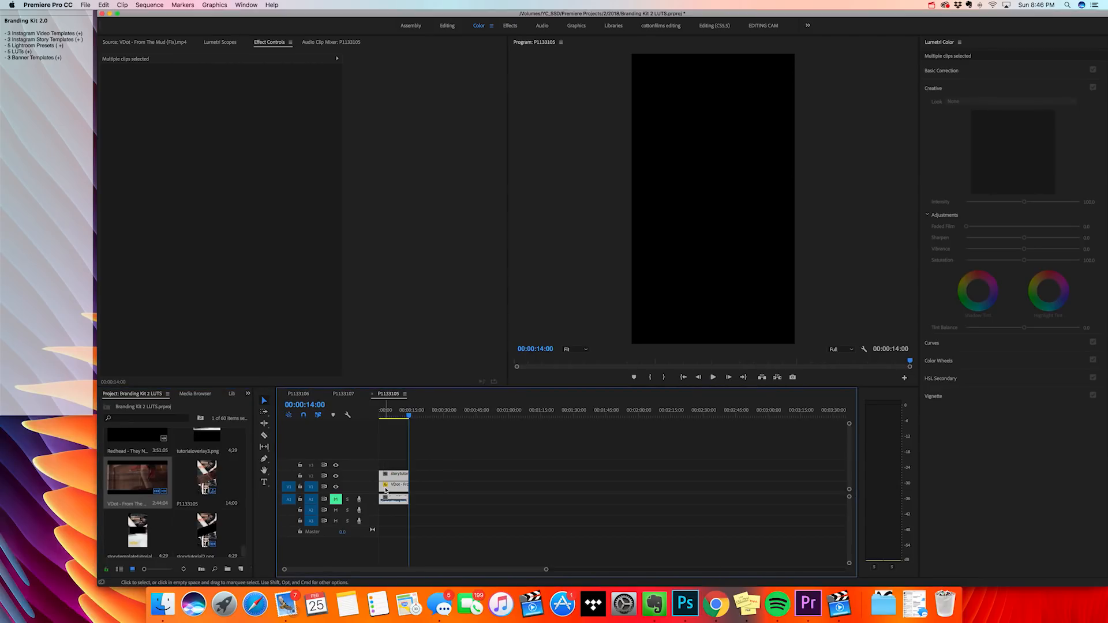
key("Delete")
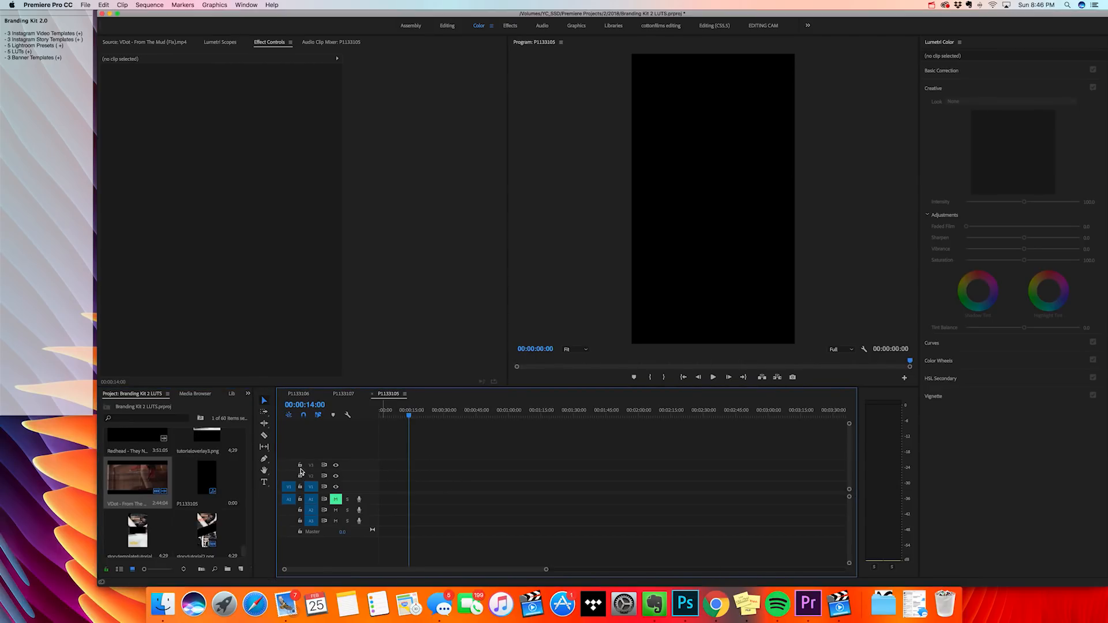
Import storytutorial3.png from the Desktop into the project
double_click(173, 537)
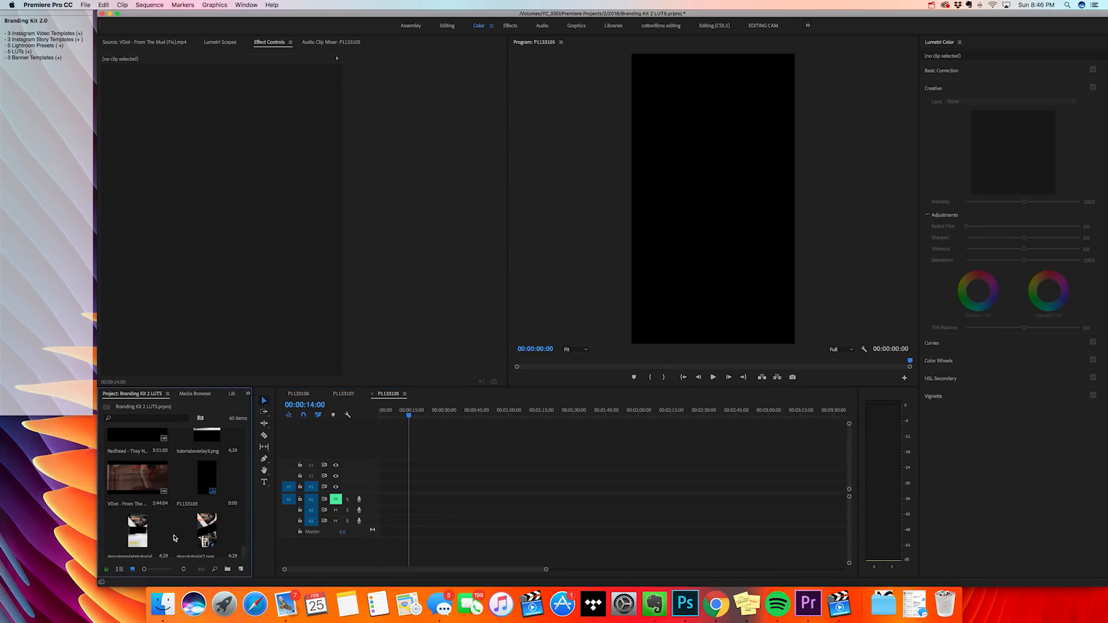
scroll(567, 222, "down", 1)
right_click(564, 216)
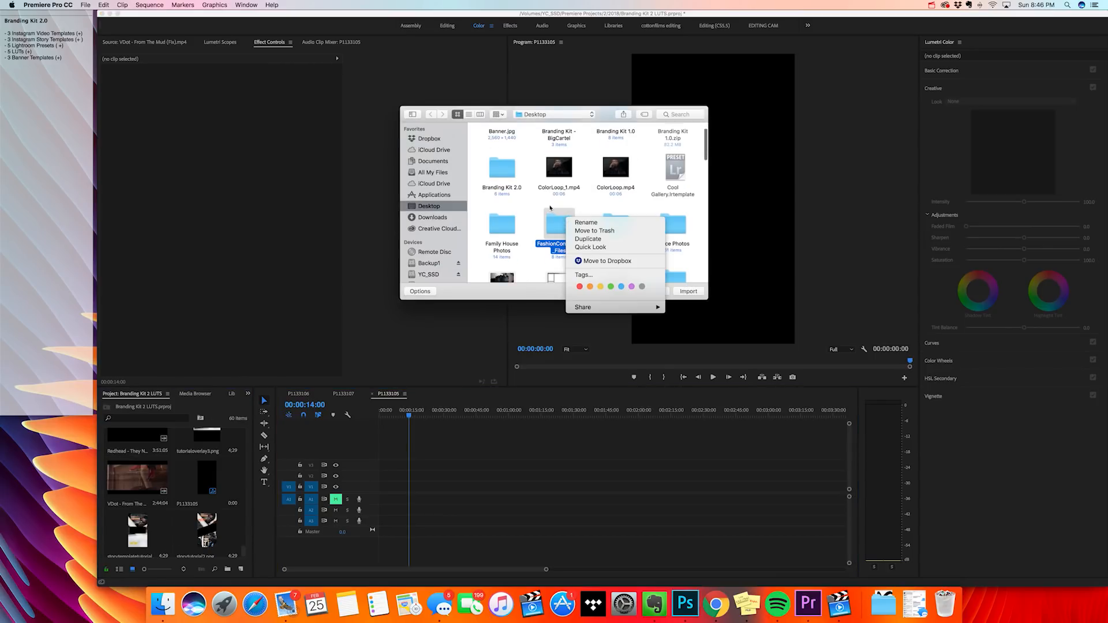
left_click(547, 204)
left_click(537, 227)
scroll(537, 228, "down", 10)
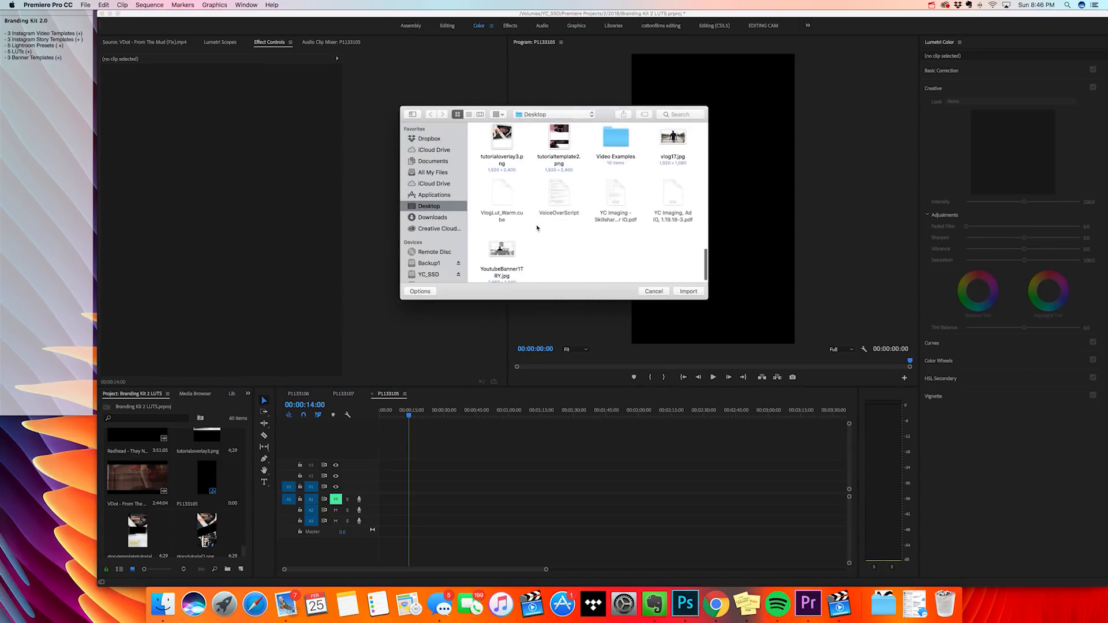
scroll(554, 222, "up", 5)
left_click(615, 200)
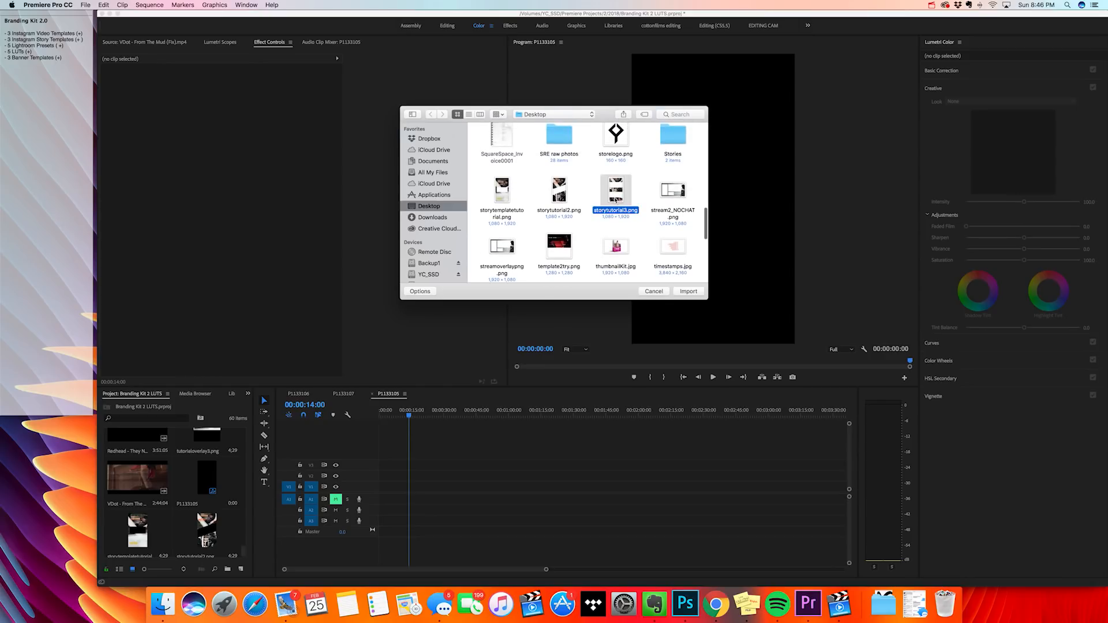
left_click(687, 292)
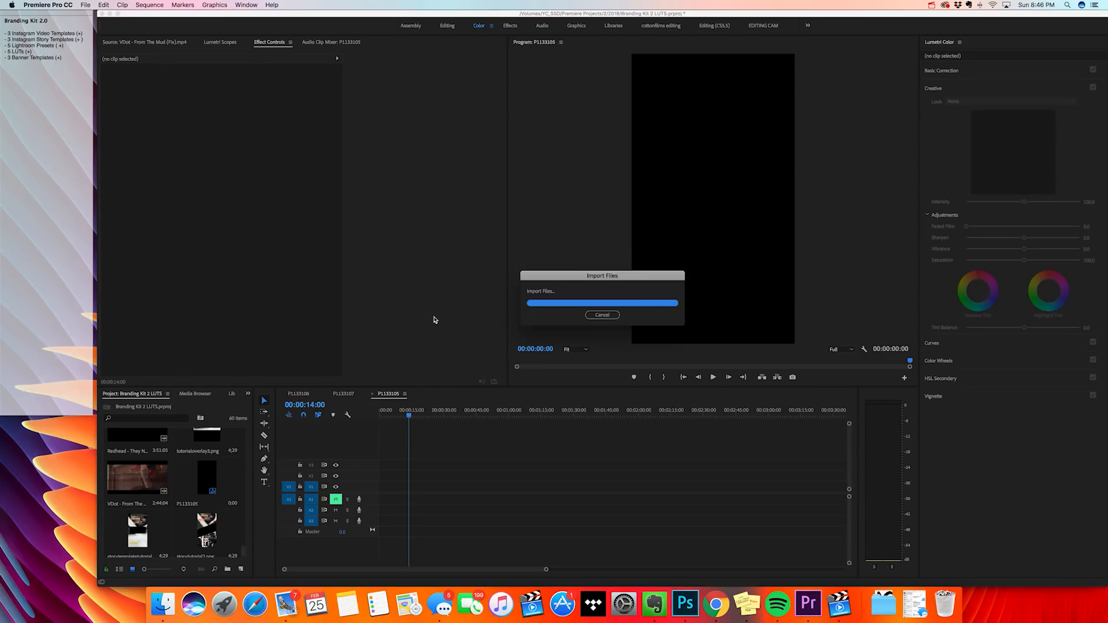
Place storytutorial3.png at the start of the sequence with a length of 14 seconds, on the third video track
left_click_drag(144, 531, 410, 476)
left_click_drag(395, 416, 390, 417)
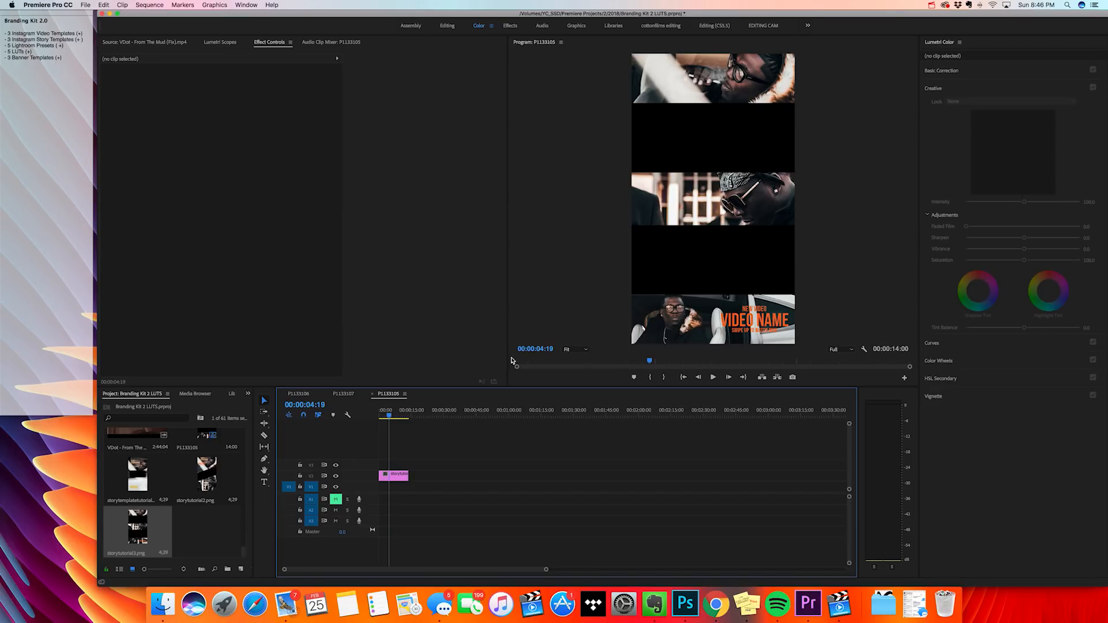
scroll(173, 502, "up", 3)
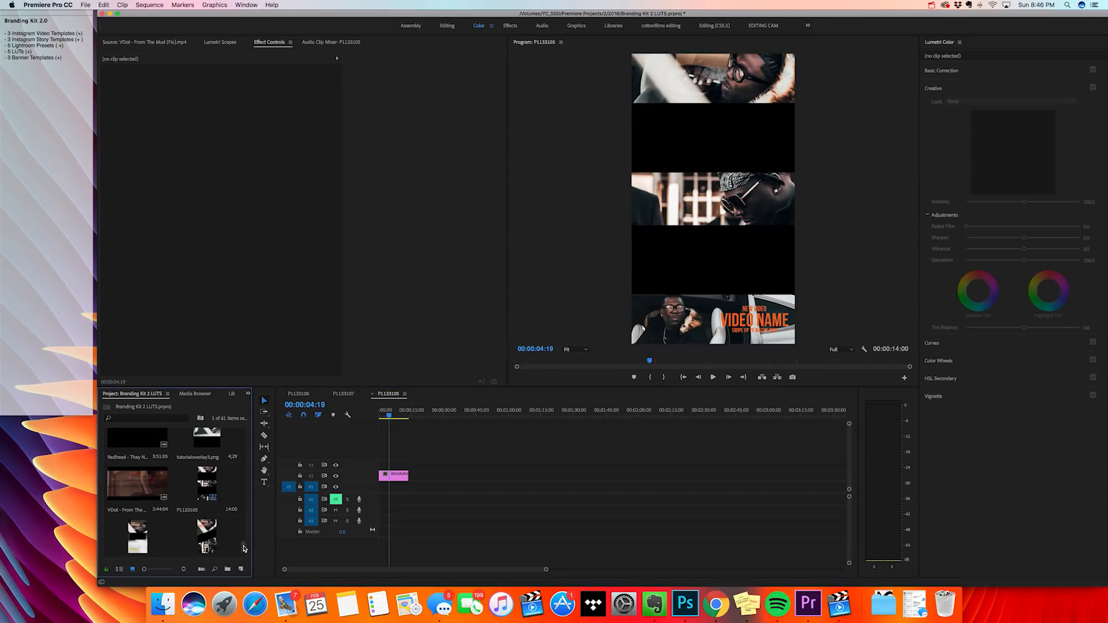
double_click(137, 490)
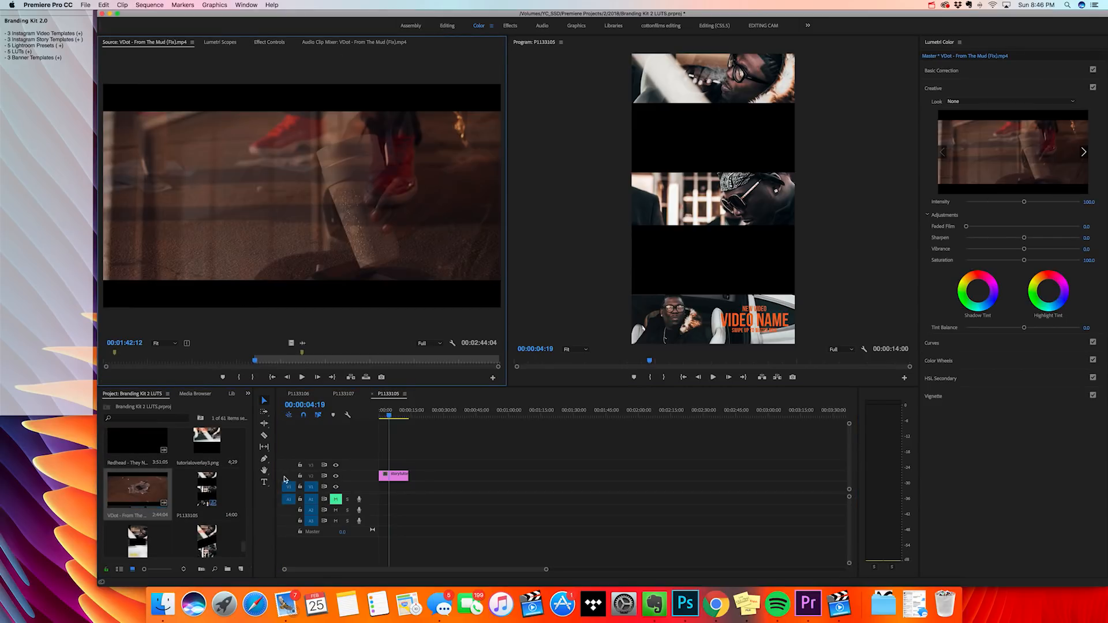
left_click(140, 497)
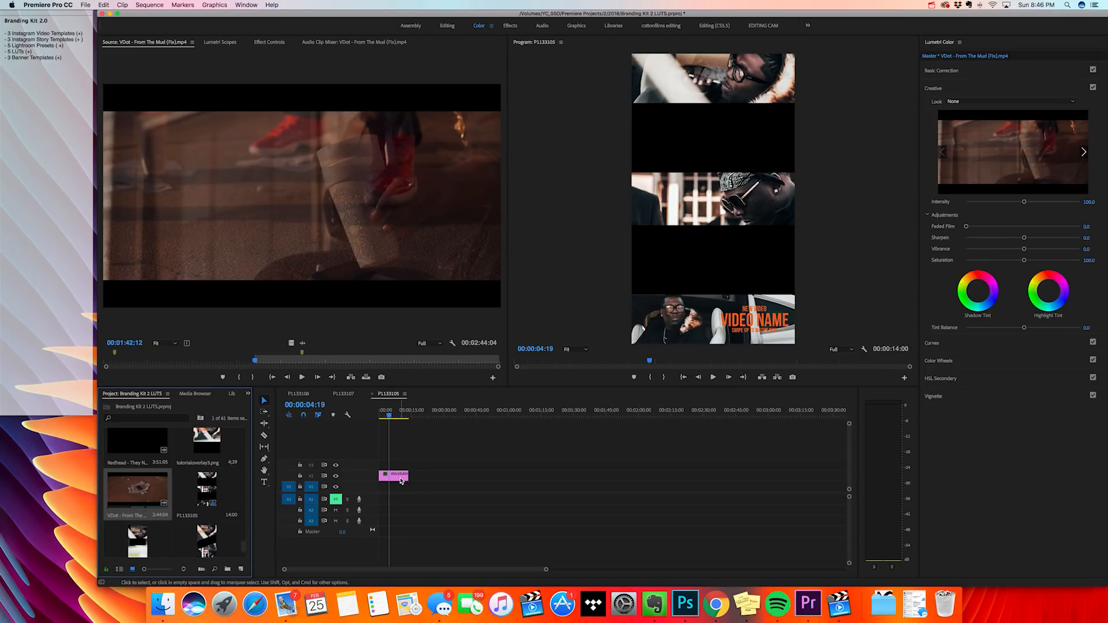
left_click_drag(401, 480, 396, 465)
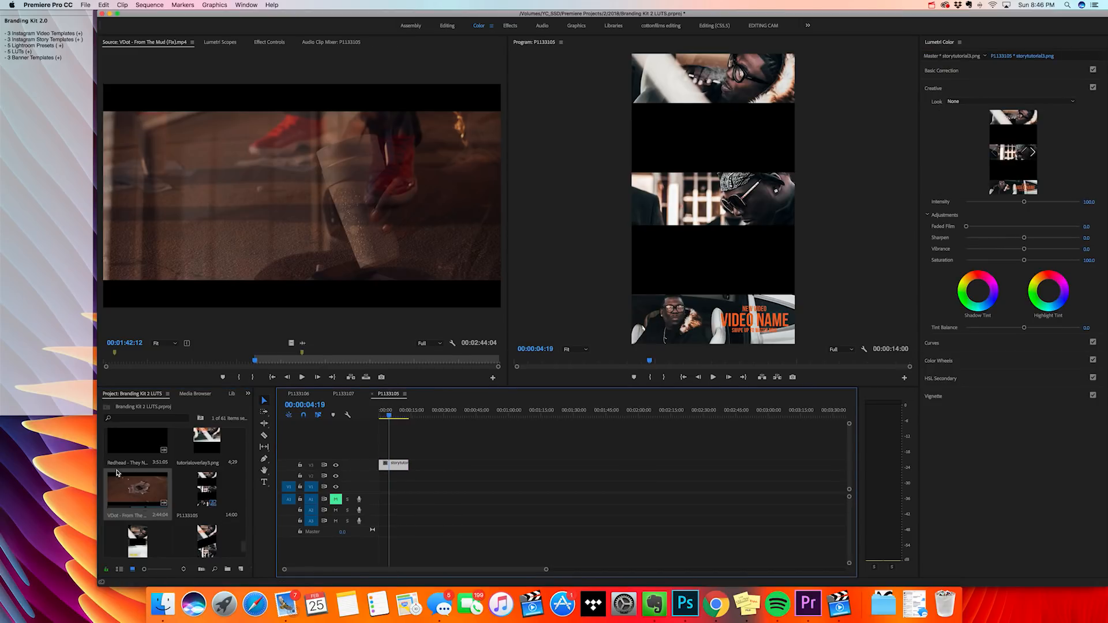
Add the VDot - From The Mud (Fix).mp4 clip at the start of the first video track and scale it to frame size
left_click_drag(117, 473, 375, 489)
right_click(469, 489)
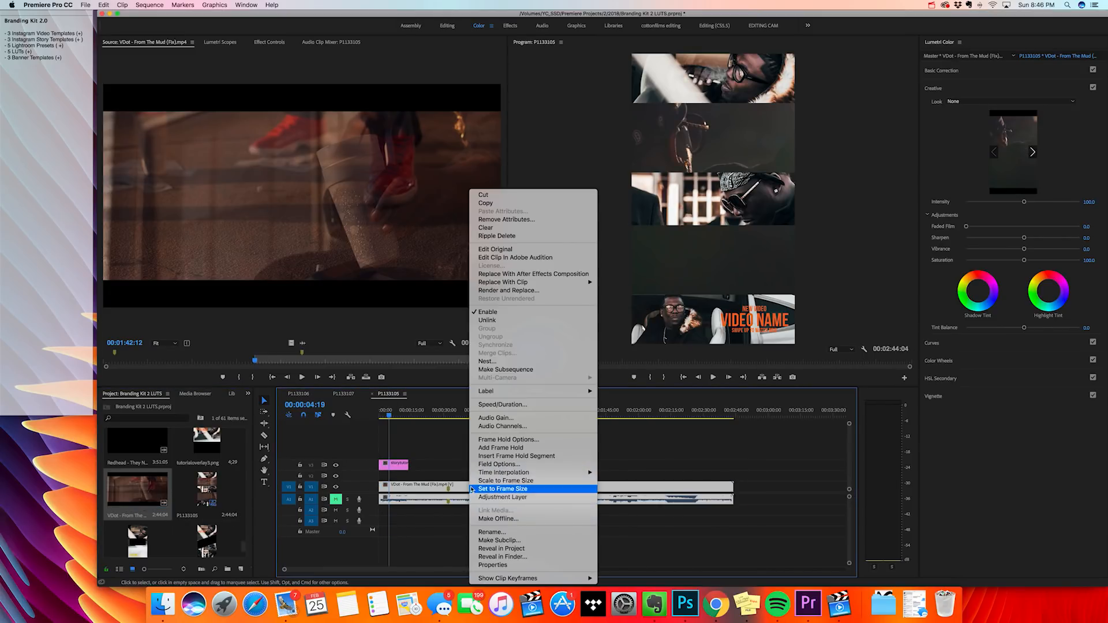
left_click(512, 481)
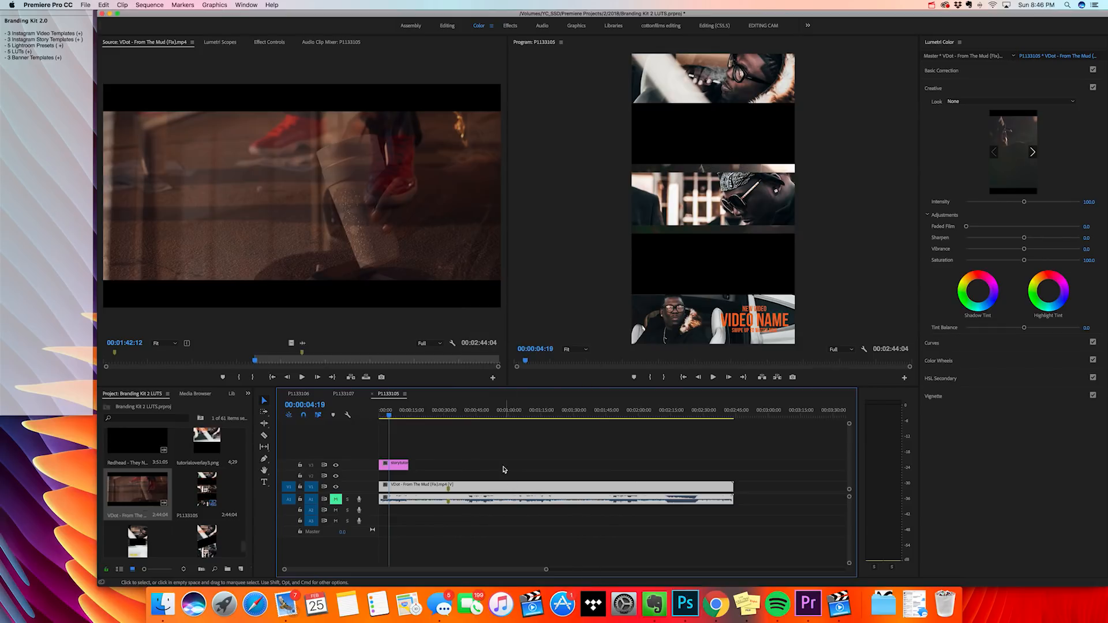
left_click(503, 468)
left_click(497, 487)
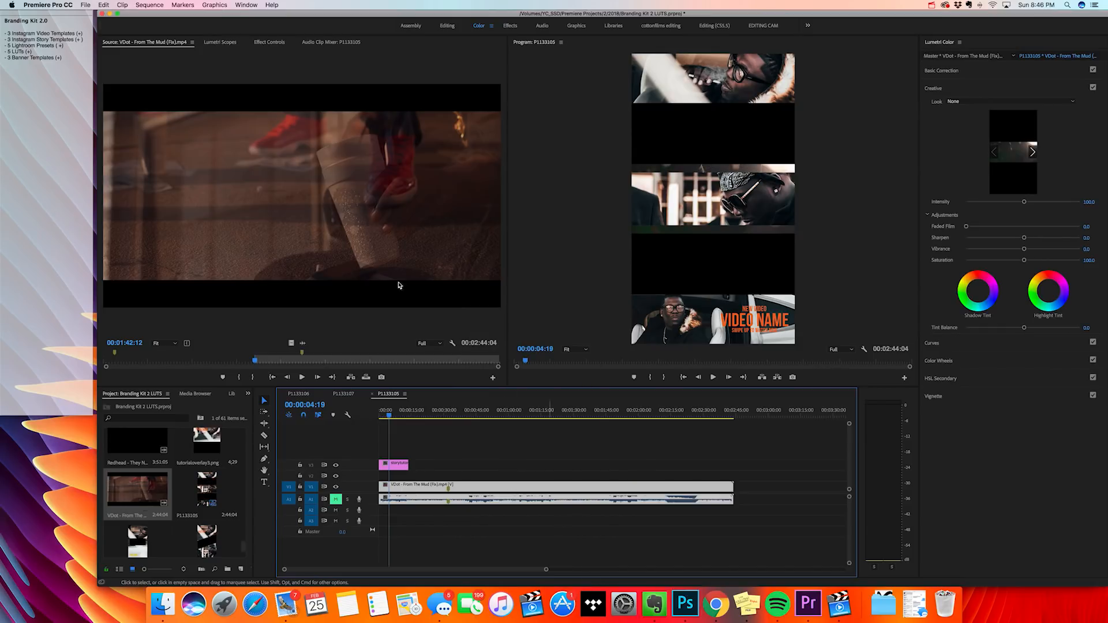
Fill the template's lower gap with the music video clip by setting its vertical position to 1365 and scale to 105
left_click(269, 42)
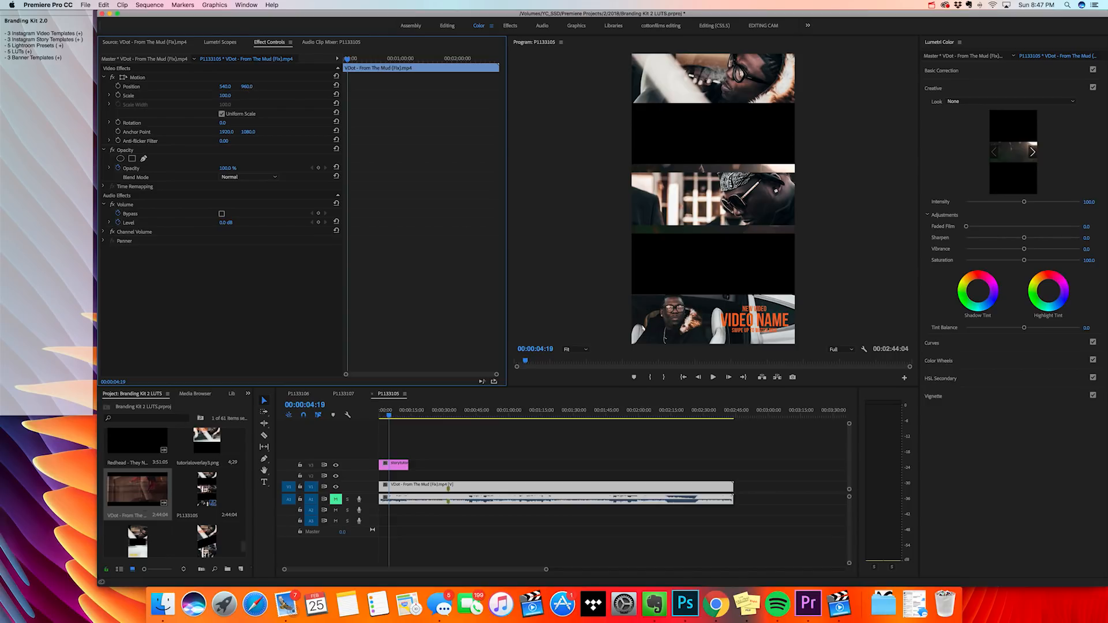
left_click_drag(247, 86, 477, 86)
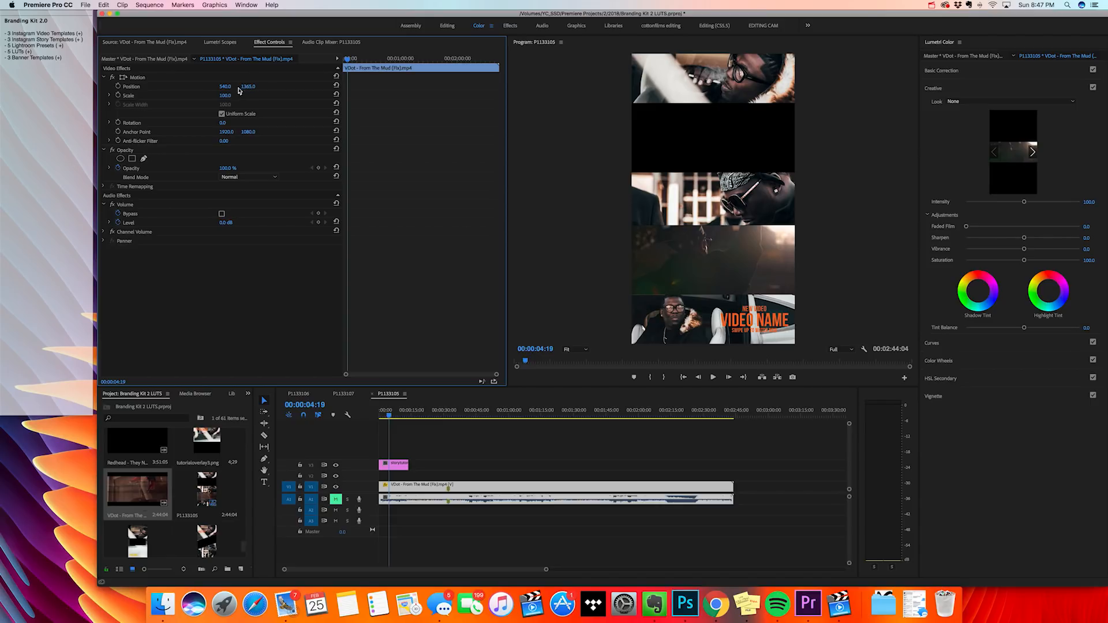
left_click_drag(225, 95, 228, 95)
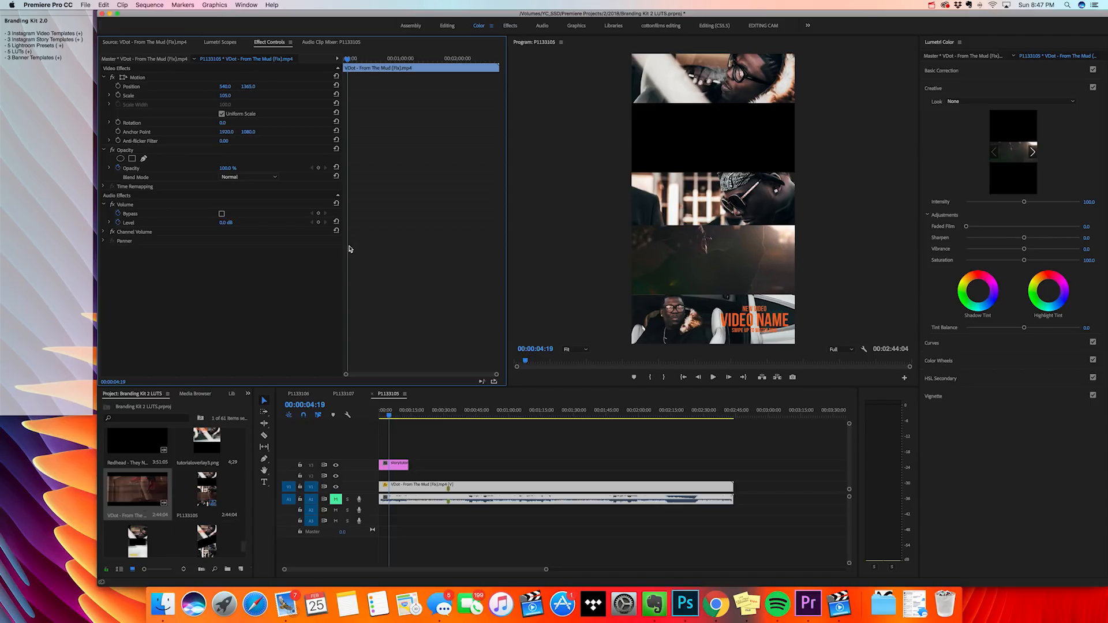
Cut the music video clip at the end of the story template and delete the excess part
left_click(467, 472)
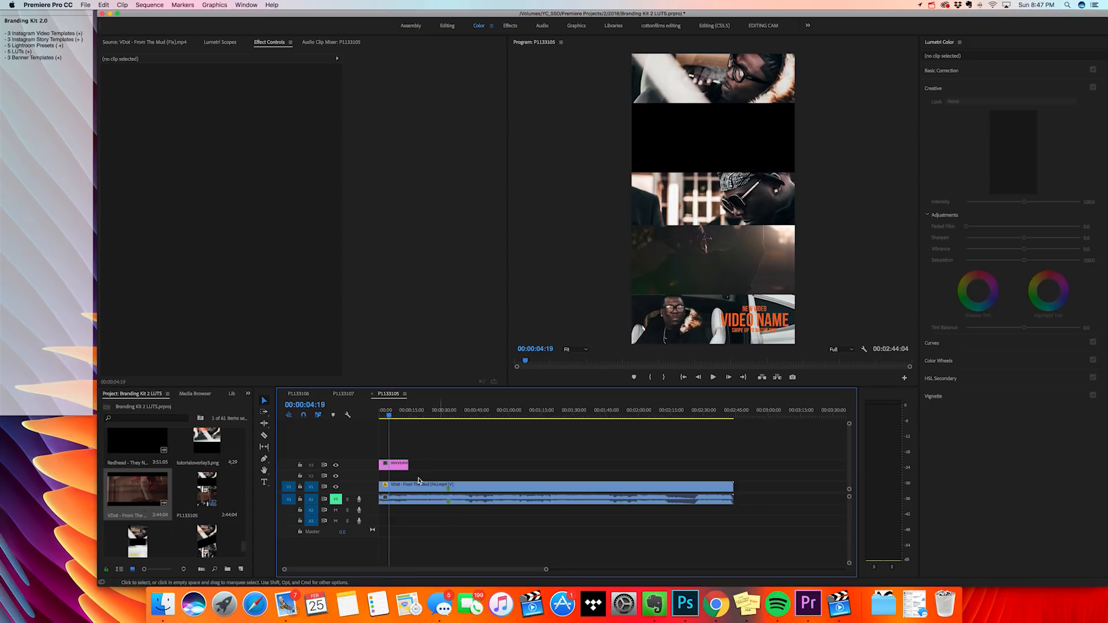
left_click(446, 491)
left_click(443, 473)
left_click(437, 490)
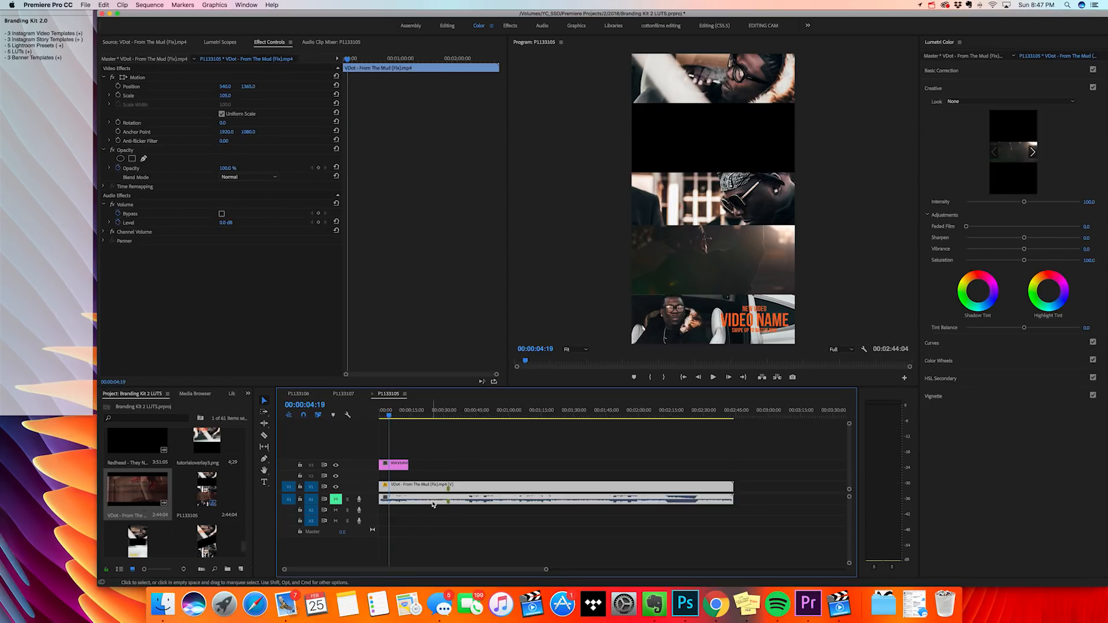
left_click(441, 473)
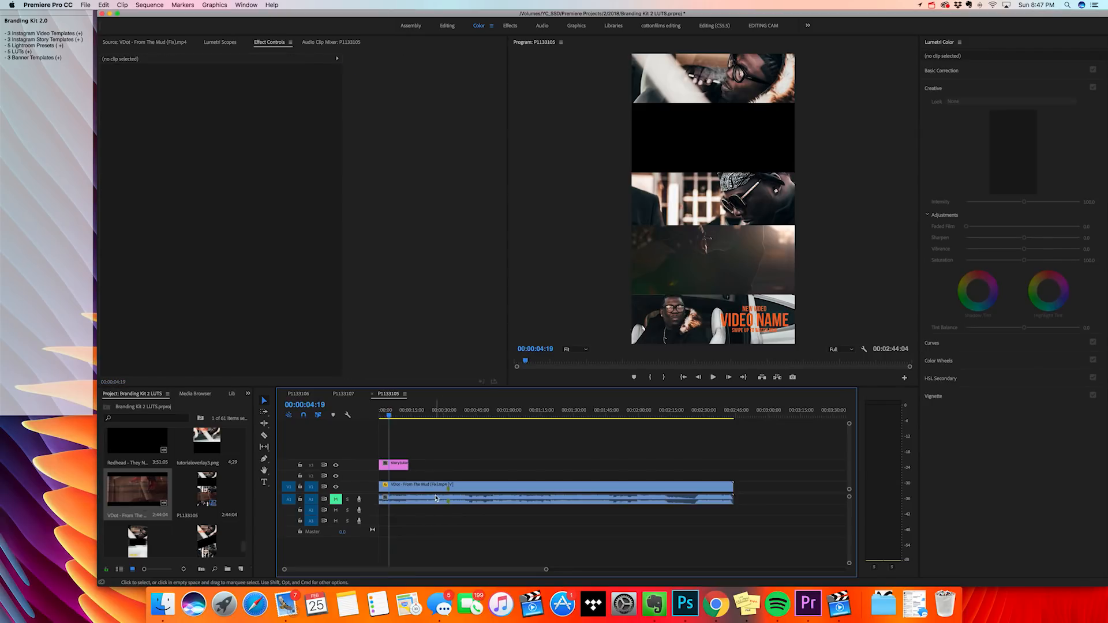
left_click(432, 485)
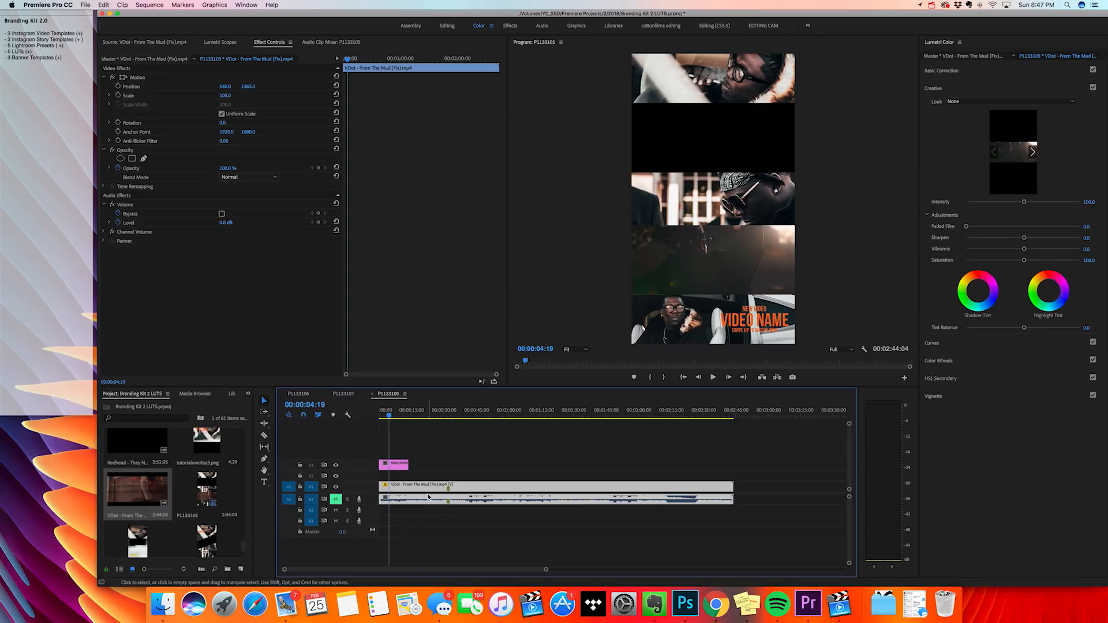
key("c")
left_click(408, 489)
key("v")
left_click(440, 488)
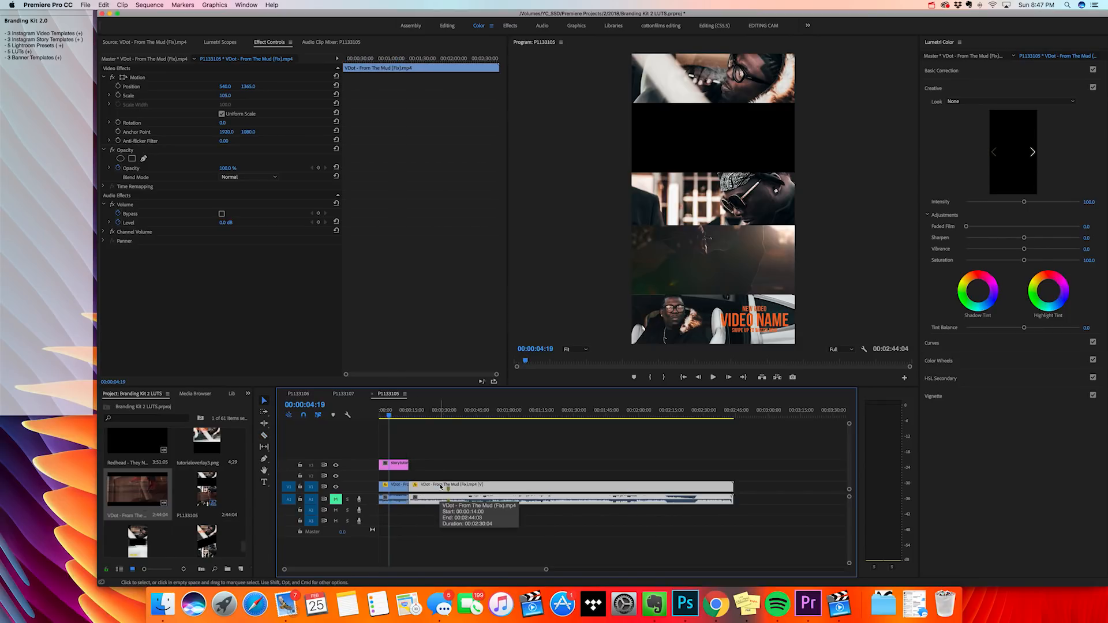
key("Delete")
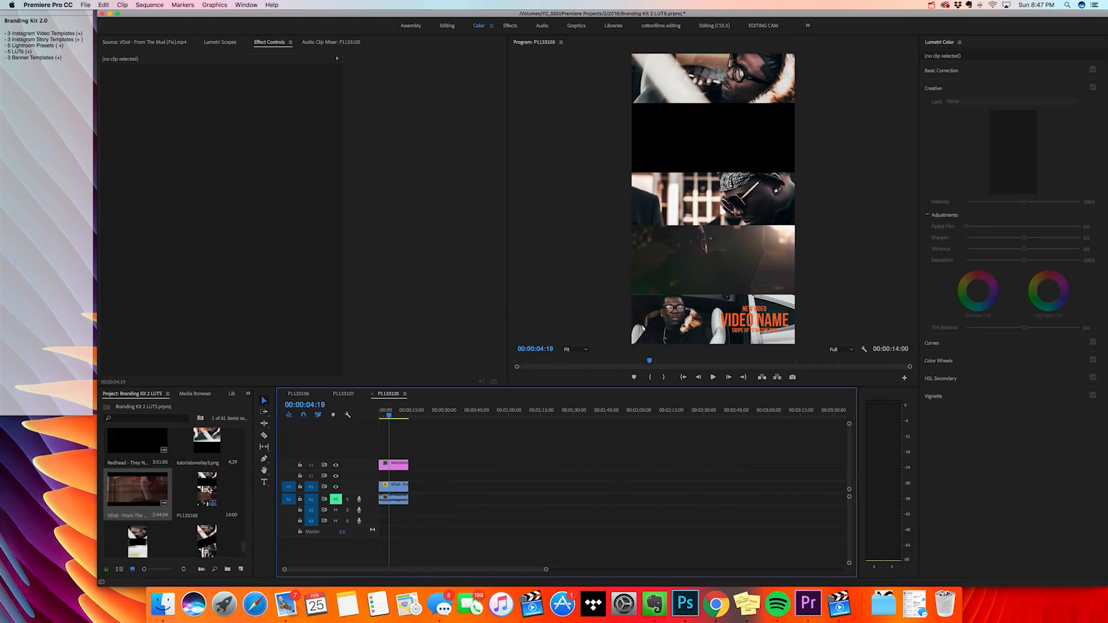
Mark an In point at about 00:03:07 in the source video and place its video only on the second video track
double_click(148, 494)
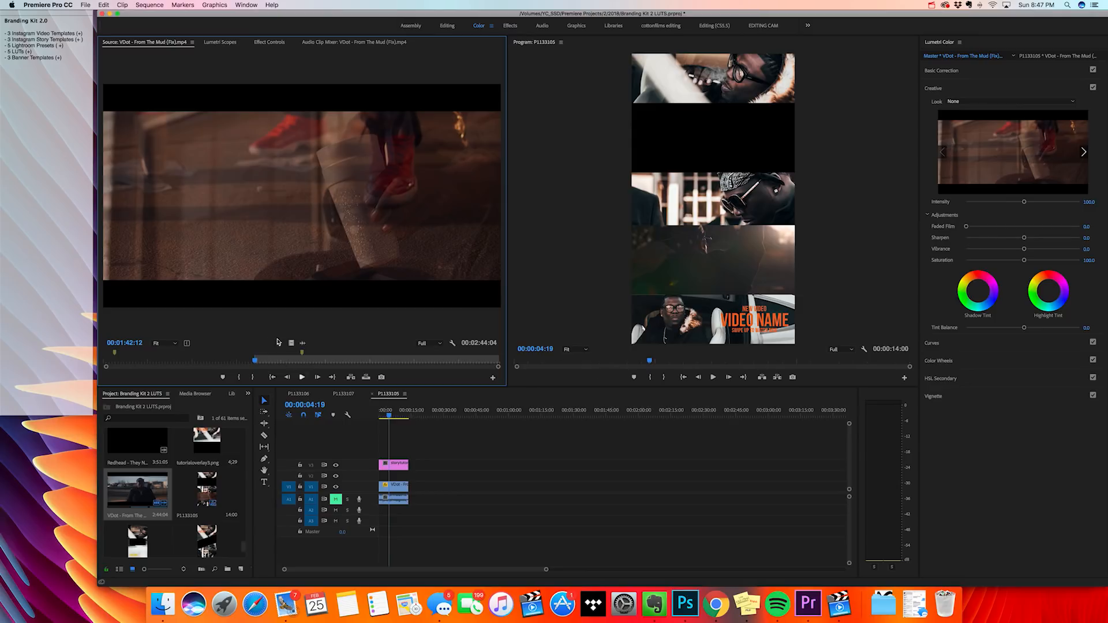
left_click(282, 361)
left_click_drag(289, 362, 360, 360)
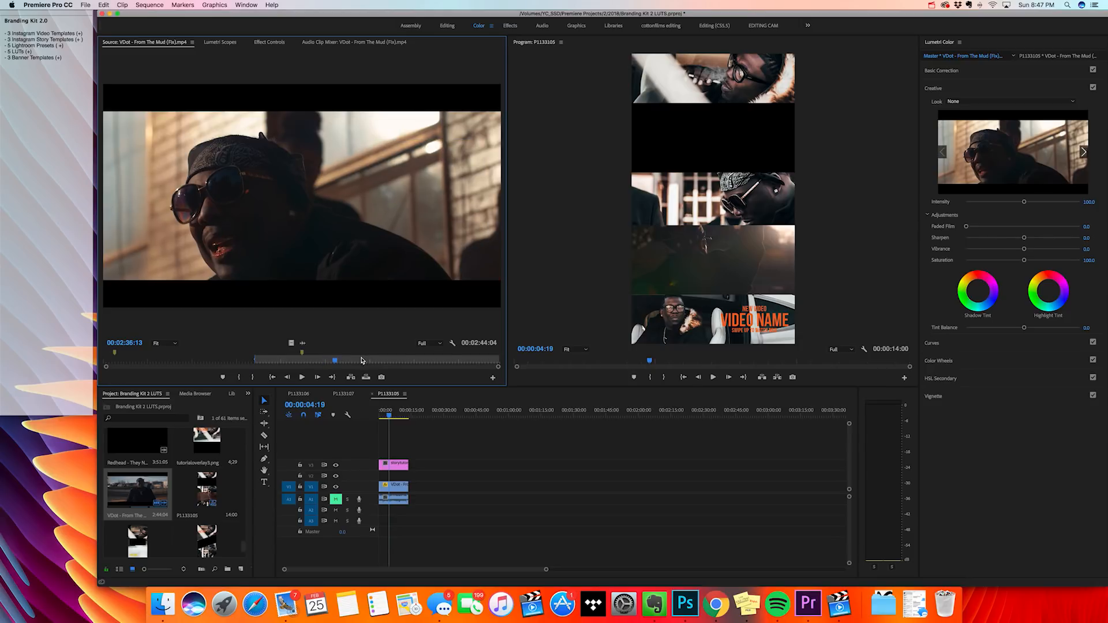
left_click(380, 361)
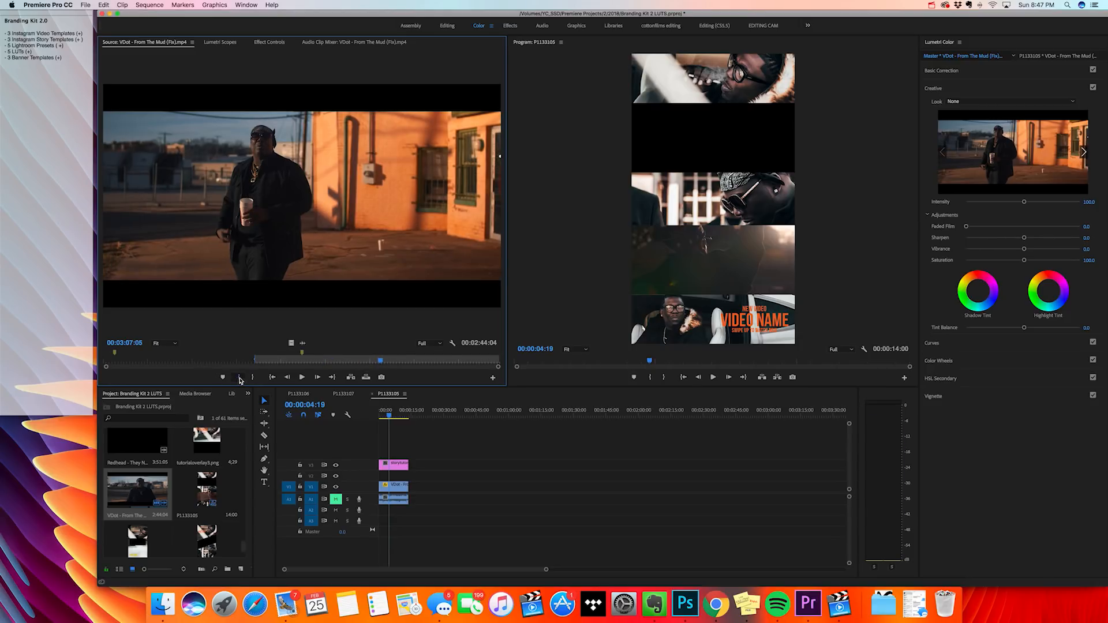
left_click(240, 378)
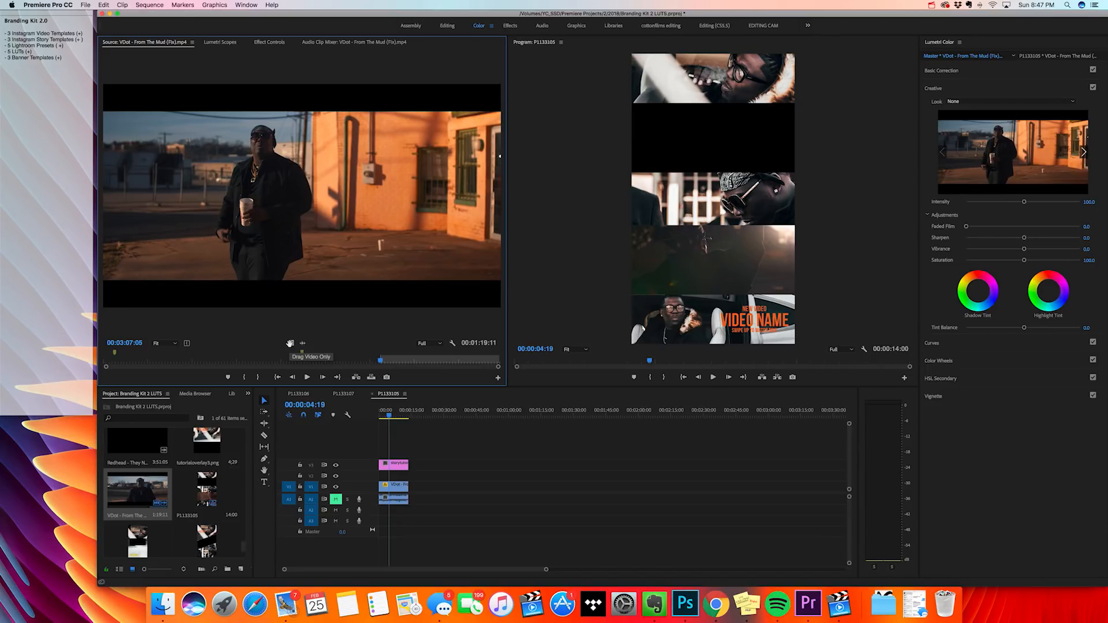
left_click_drag(292, 347, 374, 476)
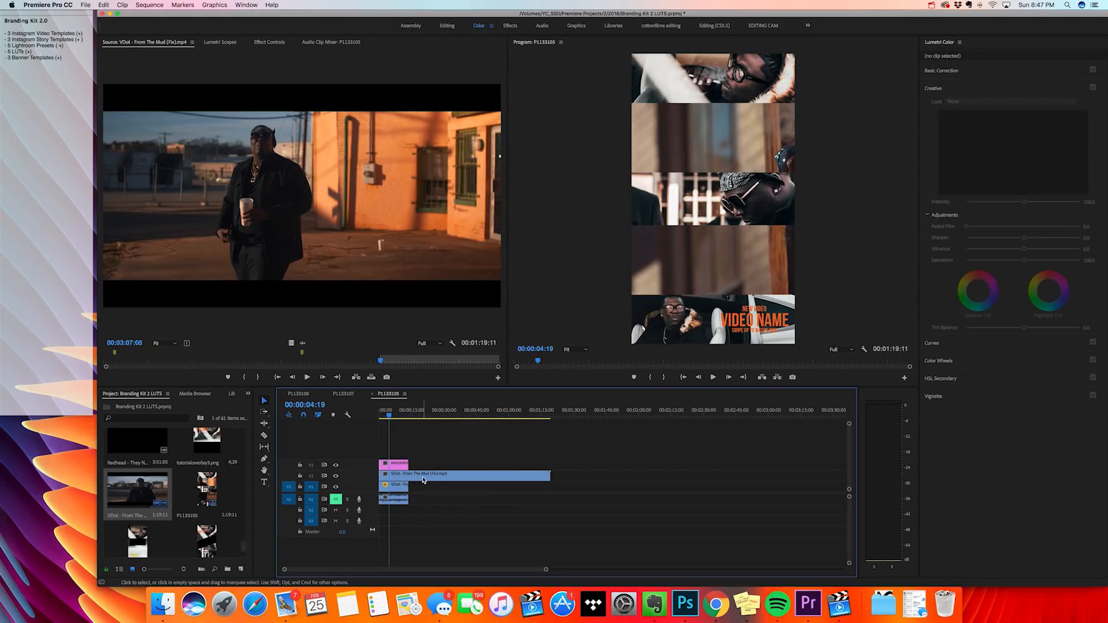
Scale the second-track clip to frame size and fill the template's upper gap using vertical position 556 and scale 104
right_click(424, 483)
left_click(475, 492)
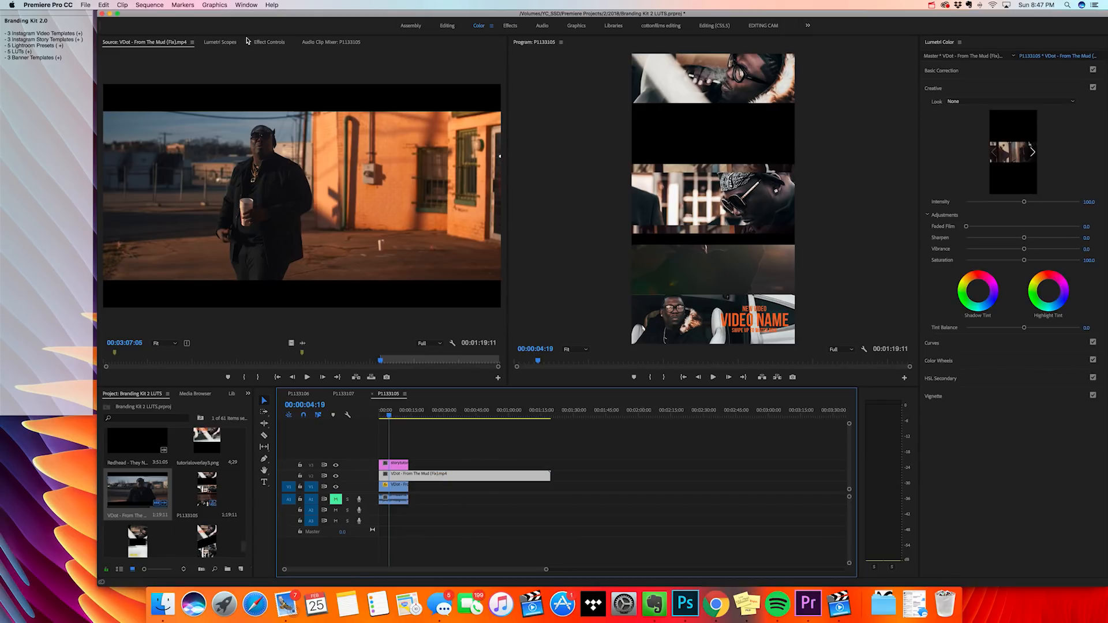
left_click(270, 42)
mouse_move(247, 86)
left_mouse_down()
mouse_move(14, 86)
mouse_move(227, 96)
left_mouse_up()
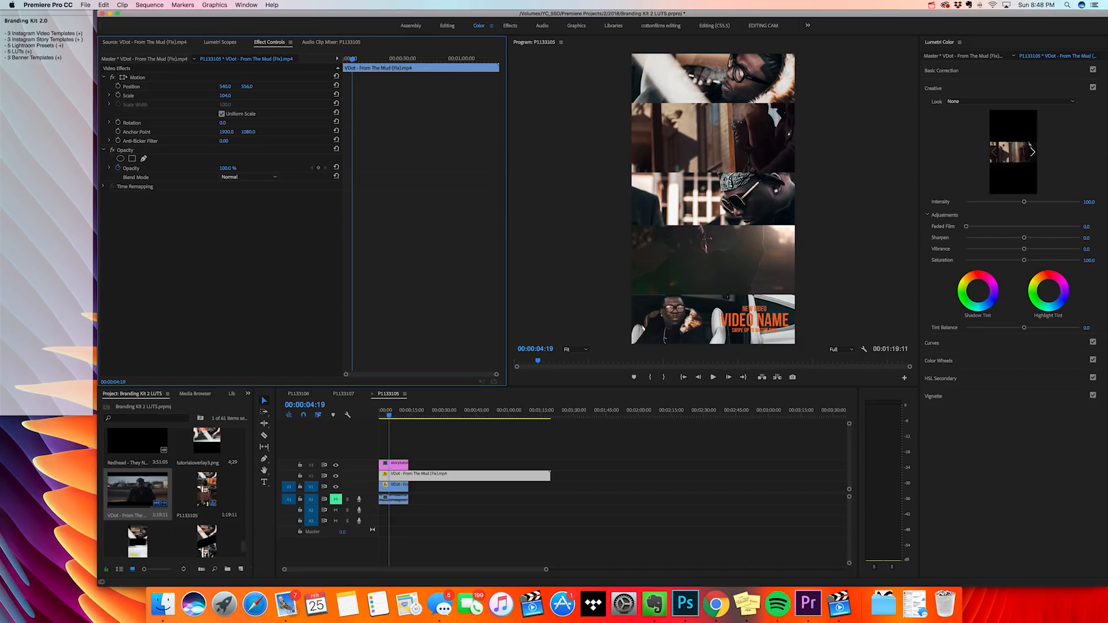
Cut the second-track clip at the end of the story template and delete the excess part
key("c")
left_click(409, 474)
key("v")
left_click(479, 475)
key("Delete")
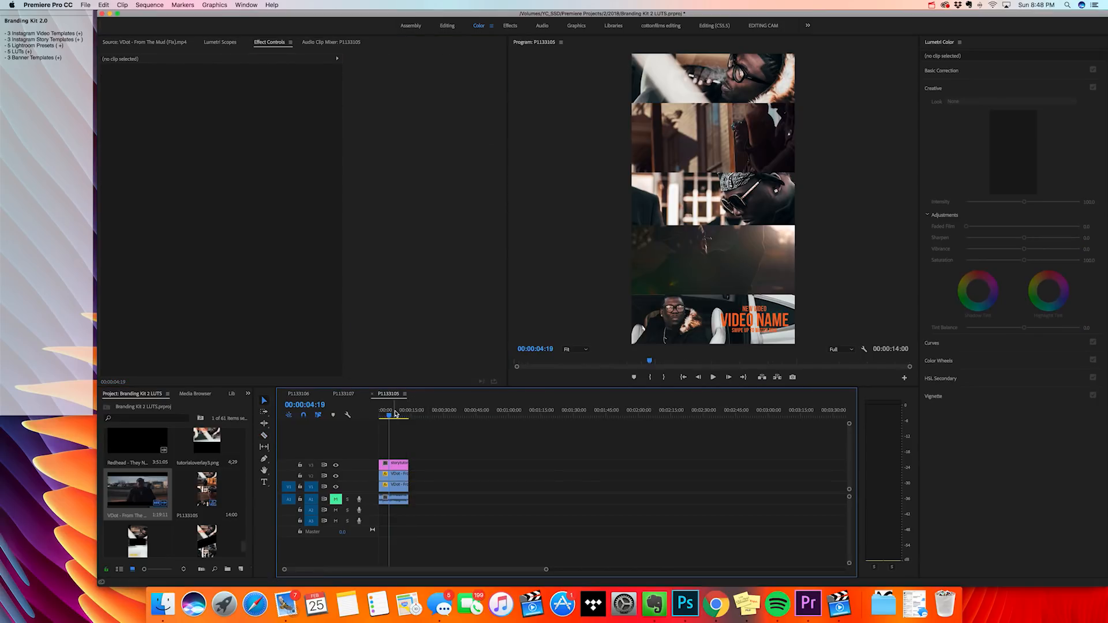
Play the sequence from the start to preview both videos inside the story template
left_click_drag(396, 413, 331, 413)
key("space")
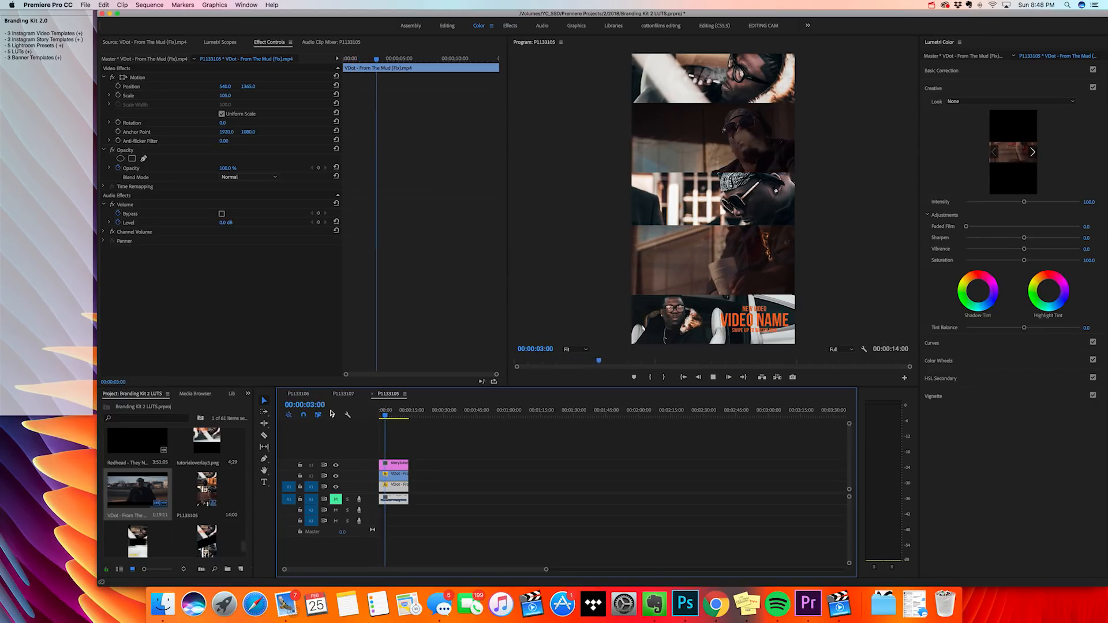
key("space")
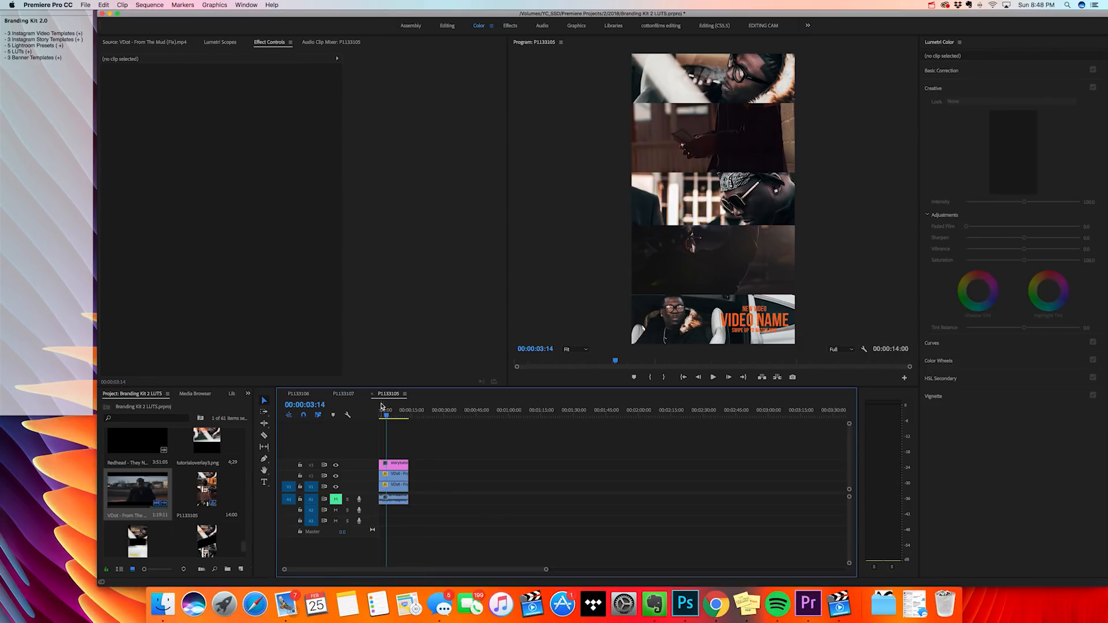
key("Home")
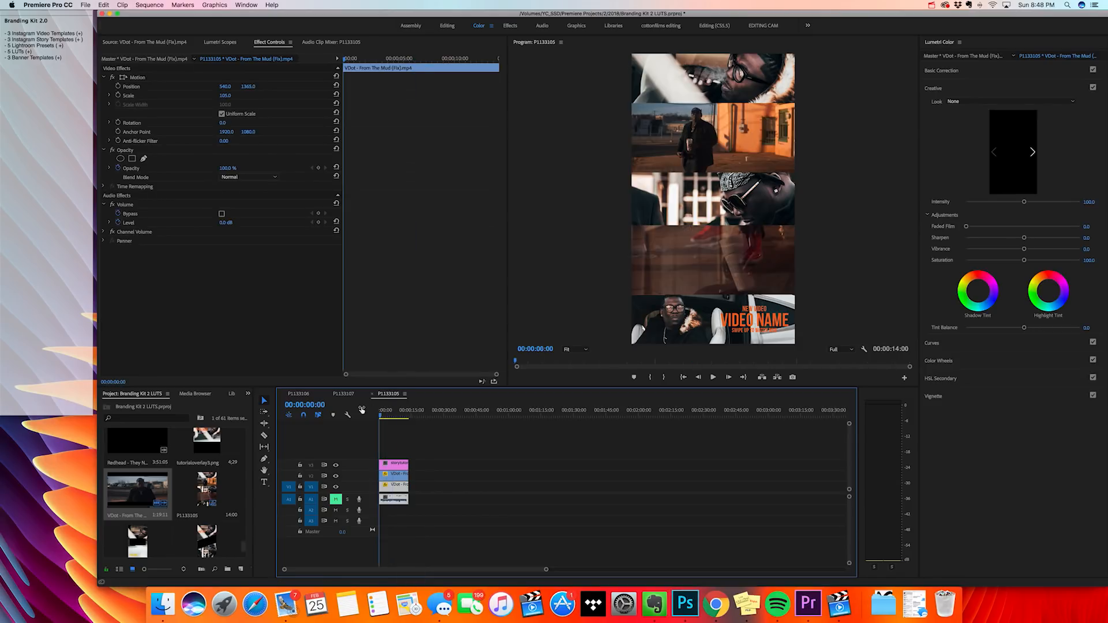
left_click(505, 486)
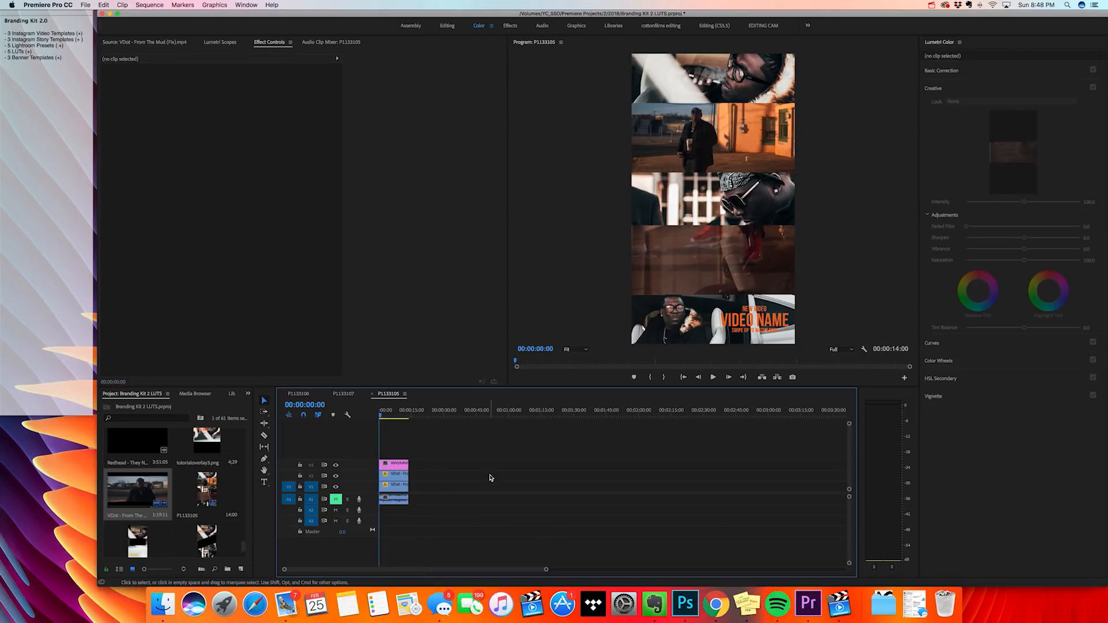
left_click(150, 4)
left_click(173, 38)
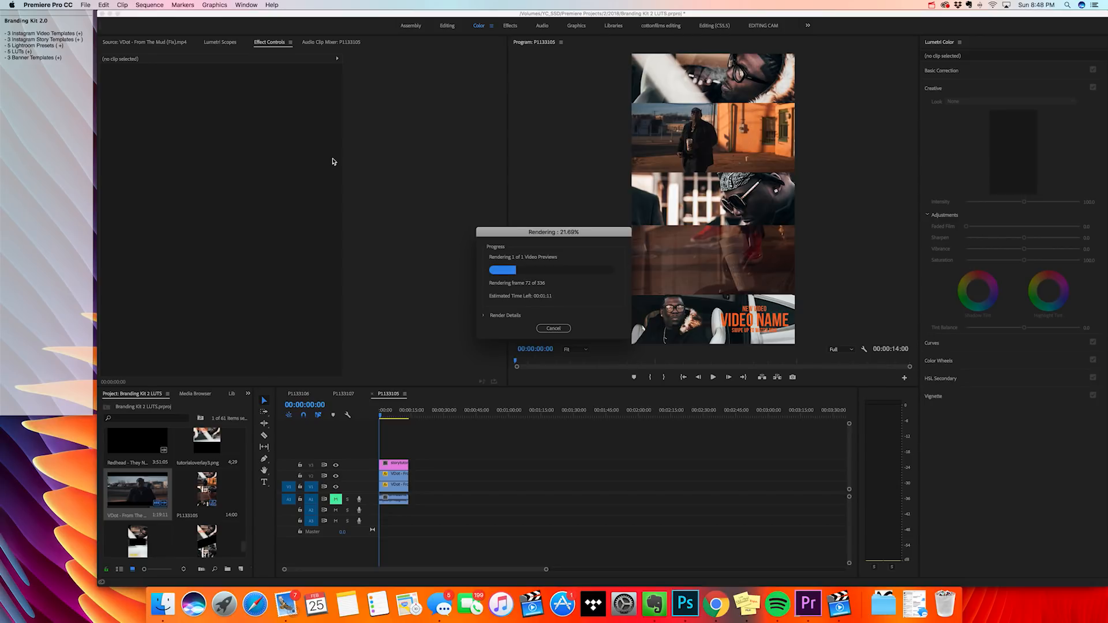
left_click(554, 328)
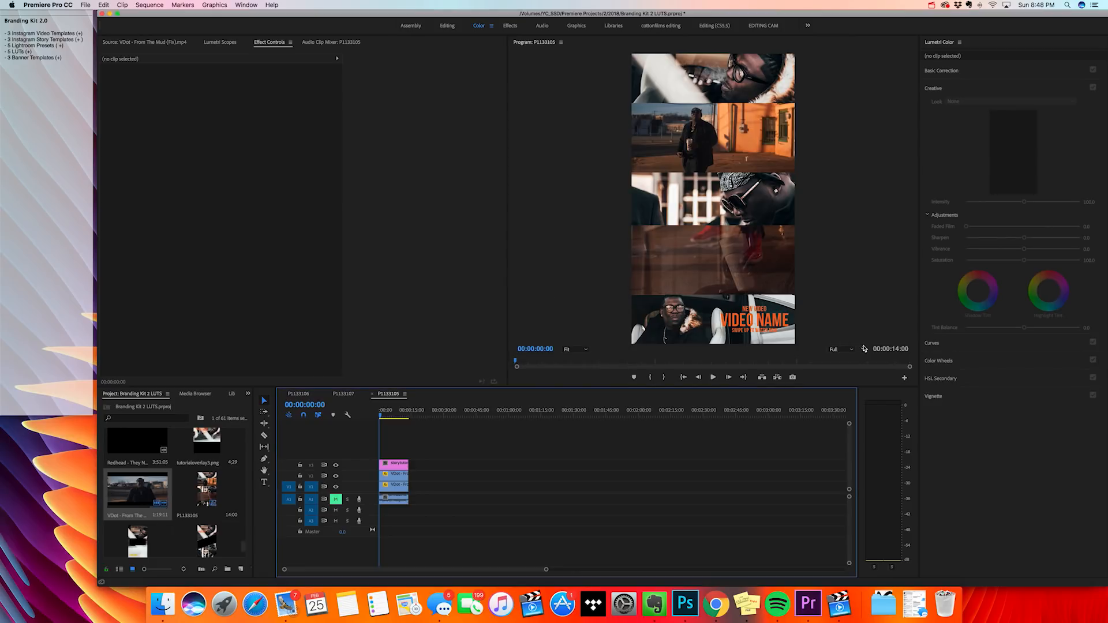
Play the sequence from the start at 1/4 playback resolution, and switch the program preview to 1/2 during playback
left_click(841, 349)
left_click(840, 373)
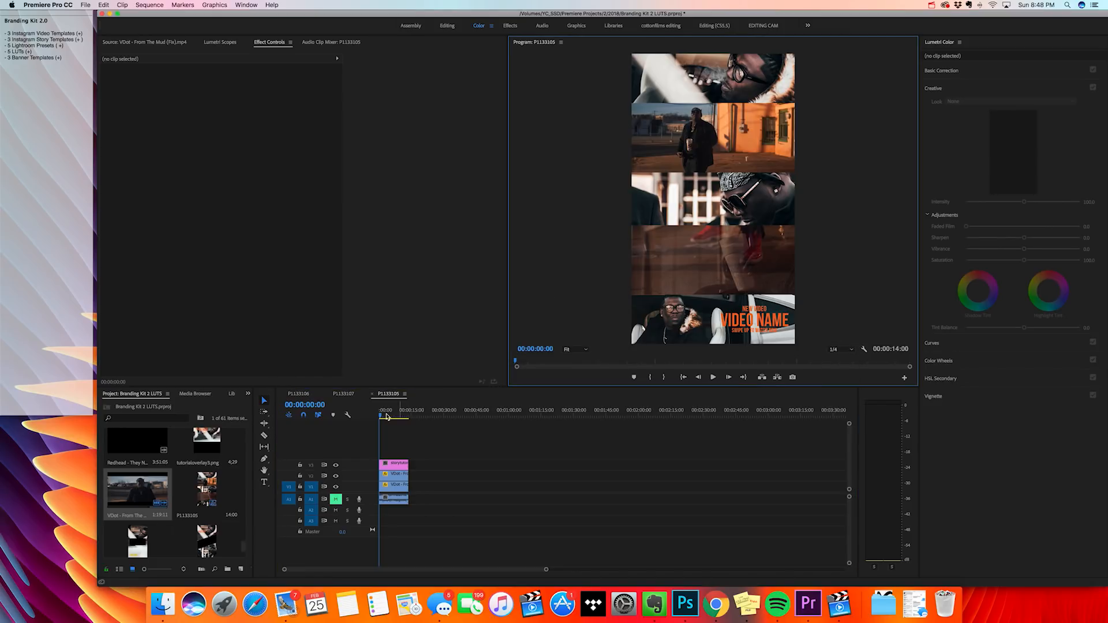
left_click(331, 413)
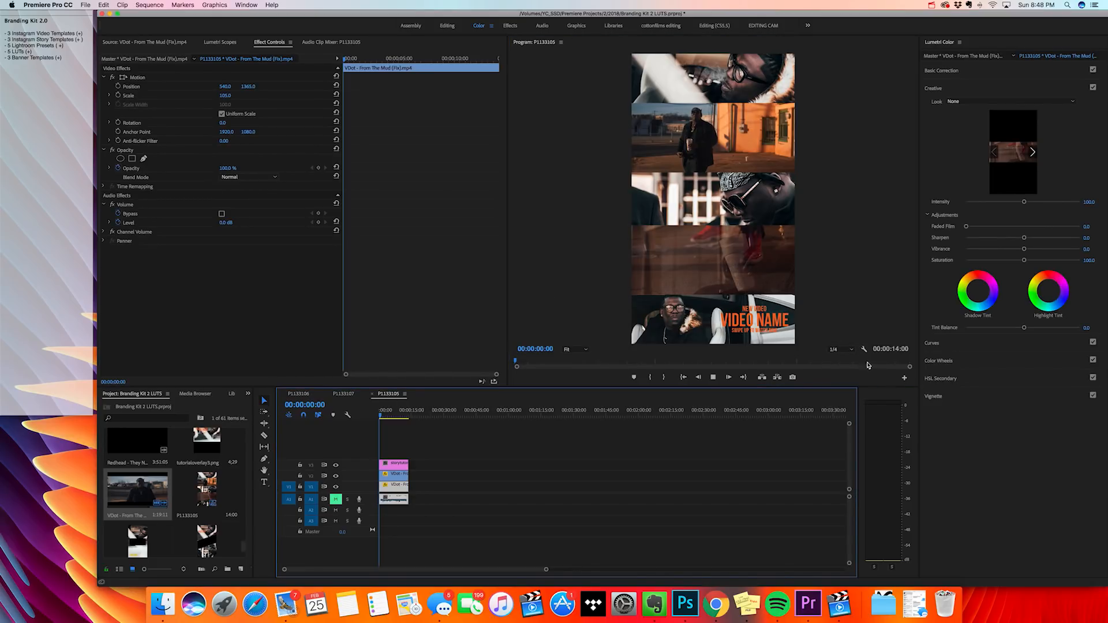
key("space")
left_click(849, 350)
left_click(844, 357)
left_click(843, 349)
left_click(842, 365)
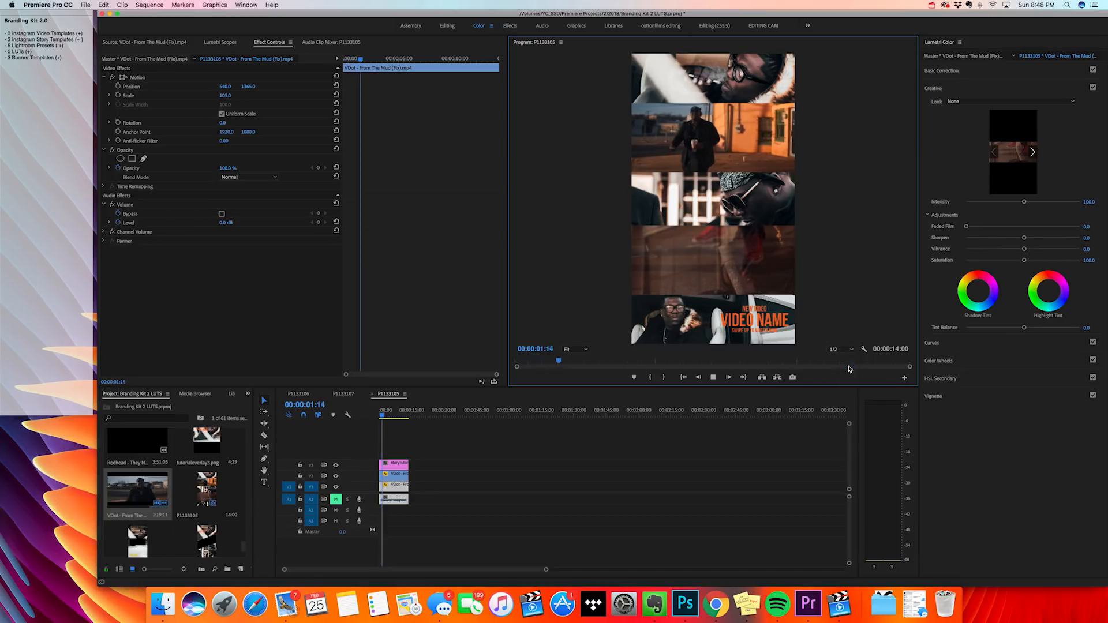
Preview a little more of the story sequence, stop it, and set the program preview's playback resolution to 1/4
left_click(482, 449)
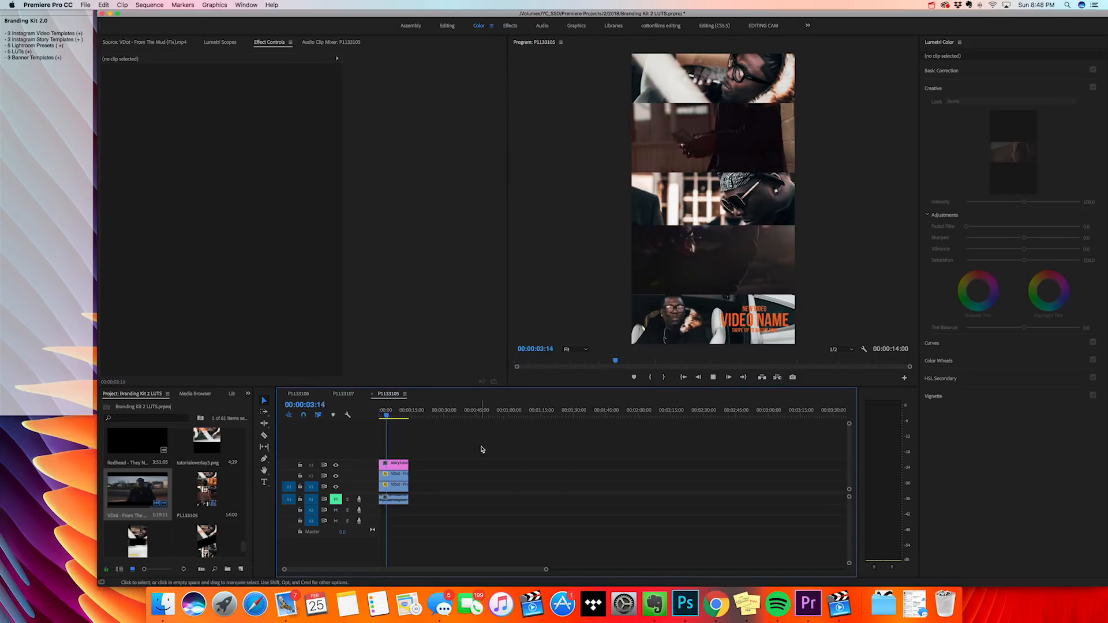
key("space")
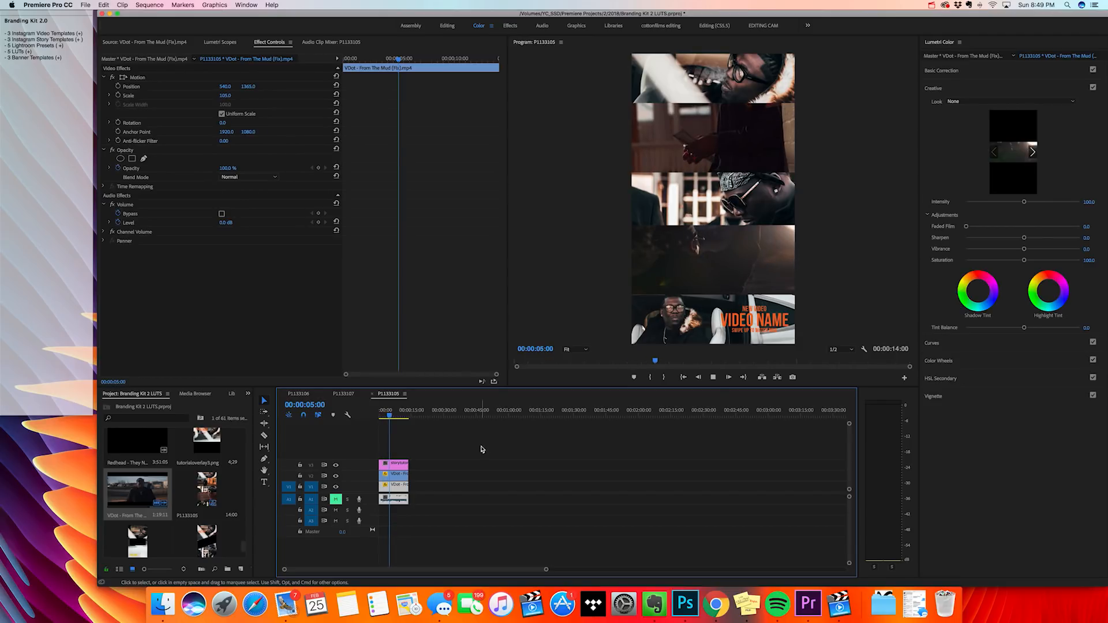
key("space")
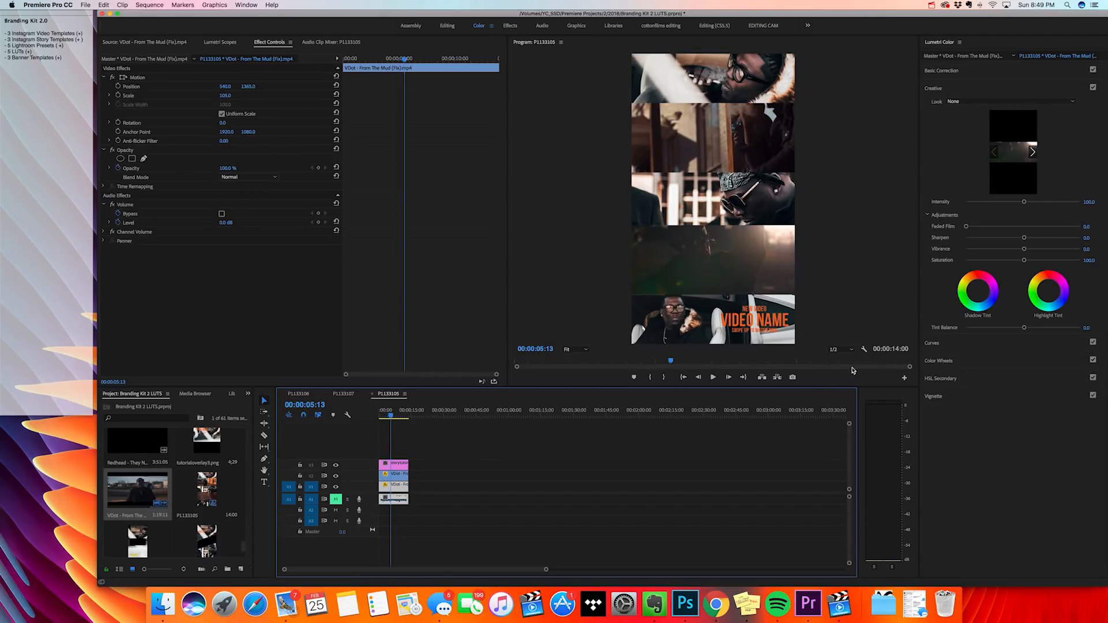
left_click(838, 349)
left_click(847, 375)
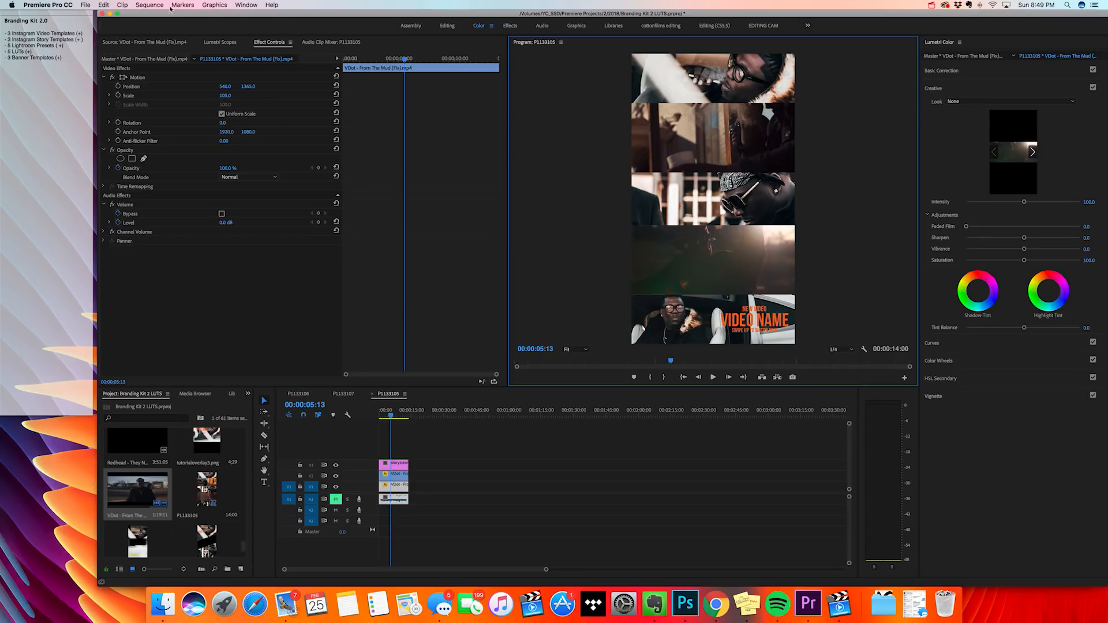
left_click(149, 4)
left_click(167, 36)
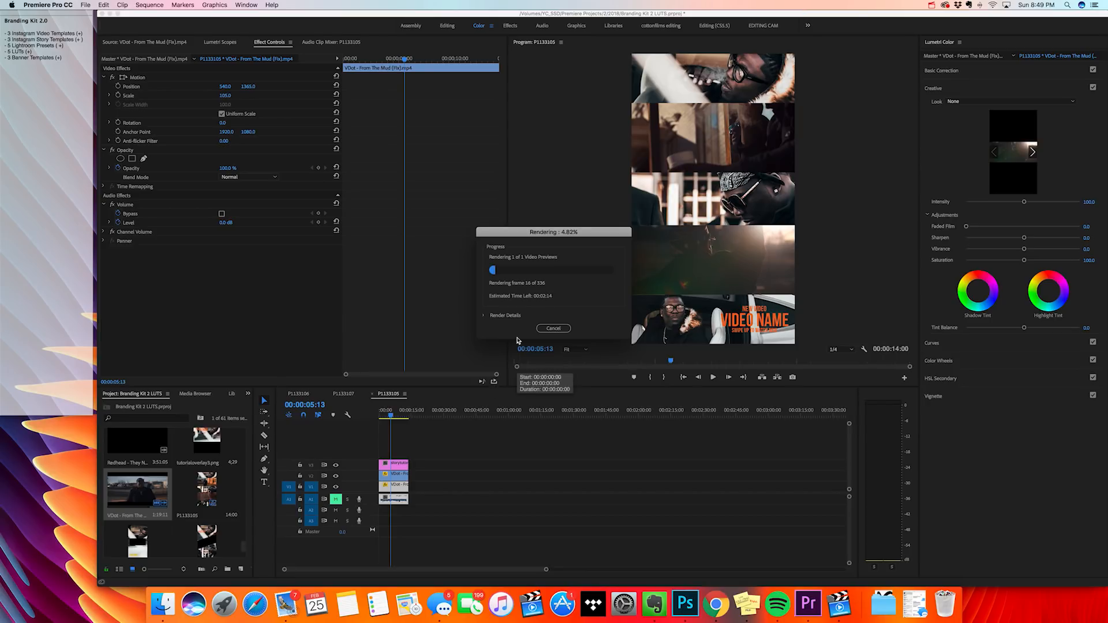
left_click(554, 328)
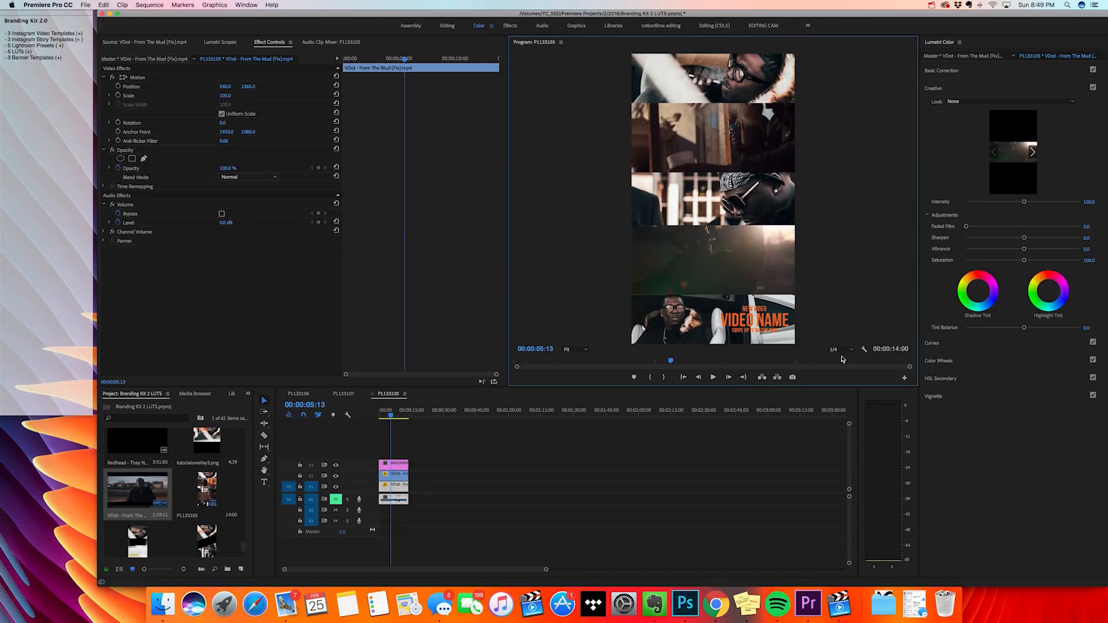
Play the story sequence from the start, and check the frames at about 00:00:09:05 and 00:00:11:00
left_click(475, 488)
left_click_drag(391, 415, 333, 414)
key("space")
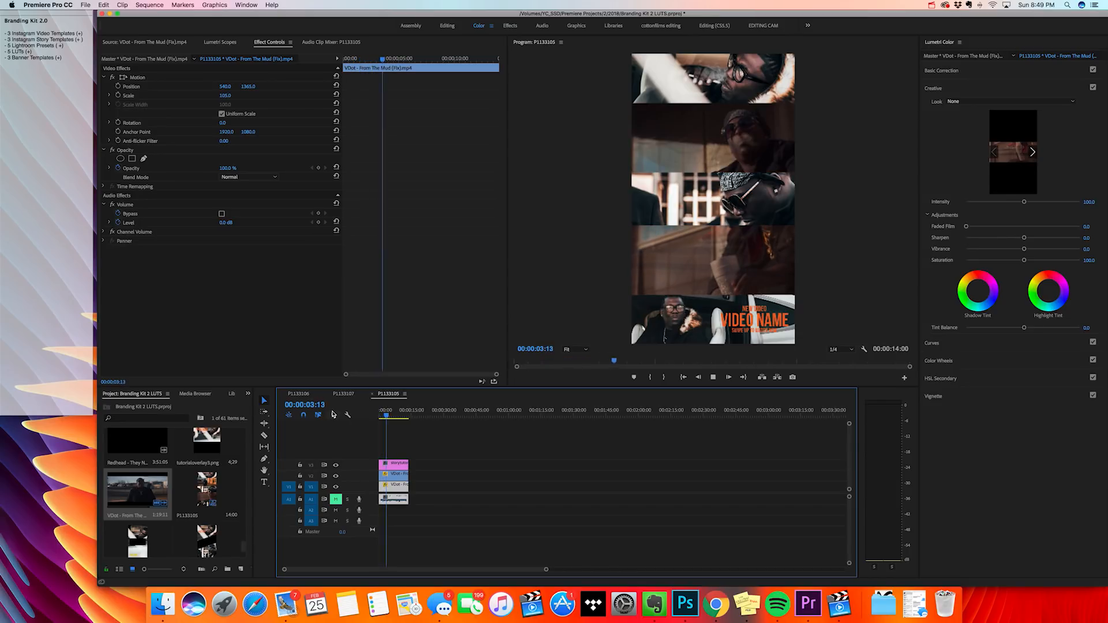
key("space")
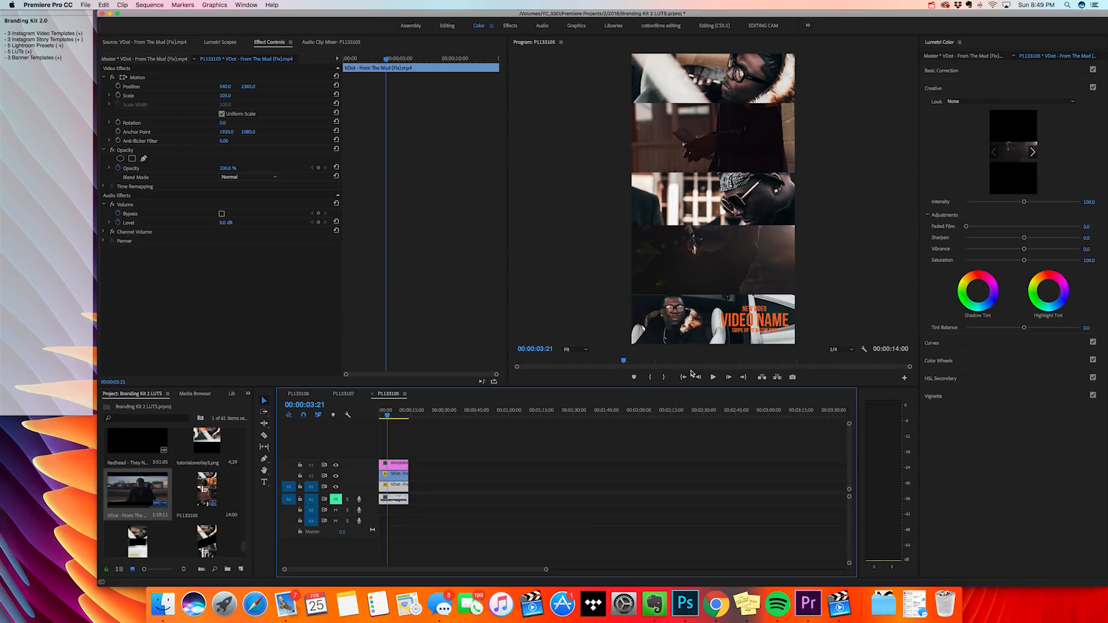
left_click(398, 415)
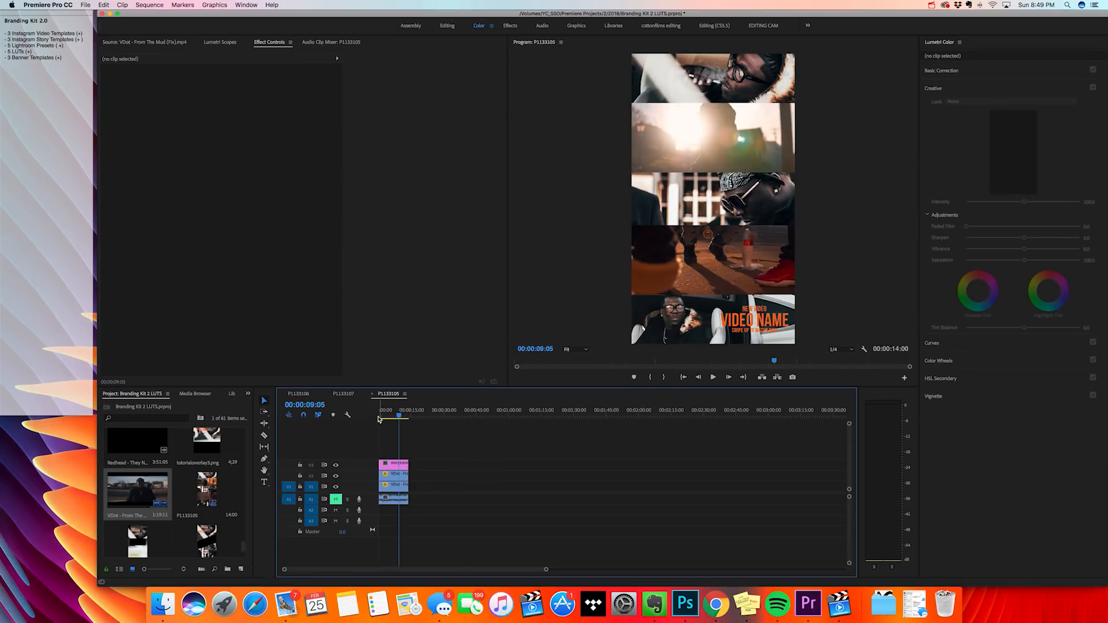
left_click(402, 415)
left_click(402, 414)
left_click(85, 5)
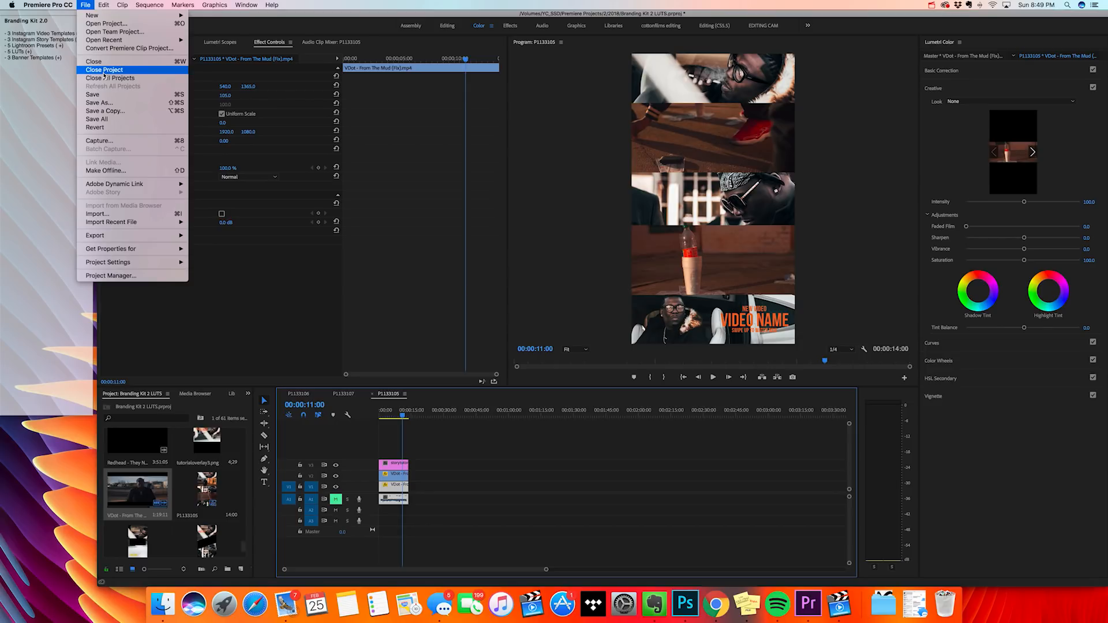
Switch to Finder, open the Branding Kit 2.0 folder on the Desktop, and locate the Lightroom Presets folder
left_click(163, 604)
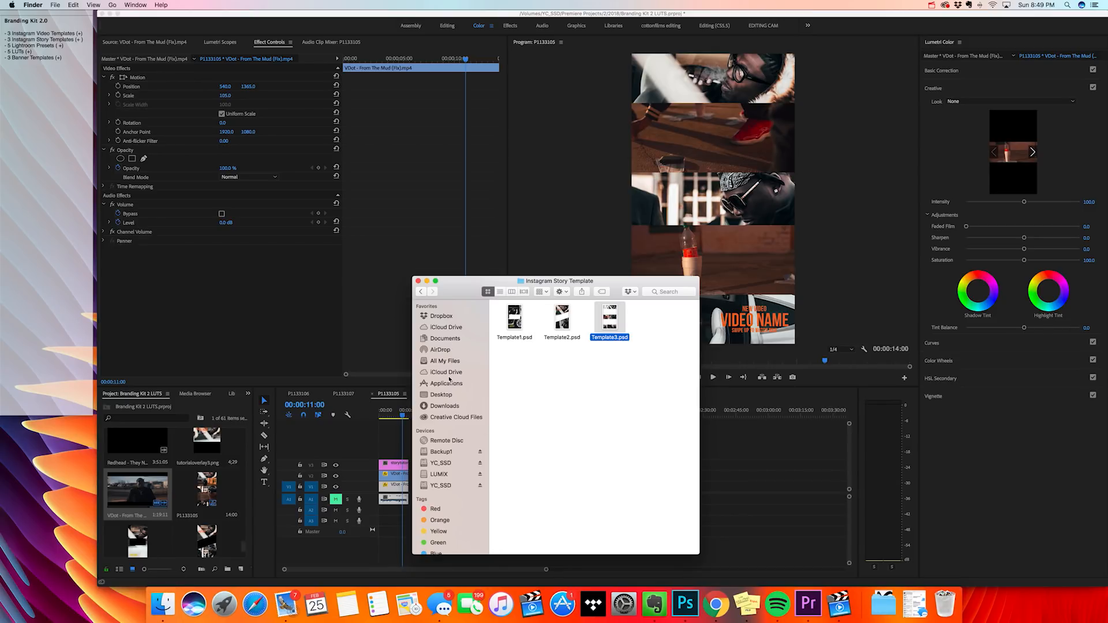
left_click(445, 395)
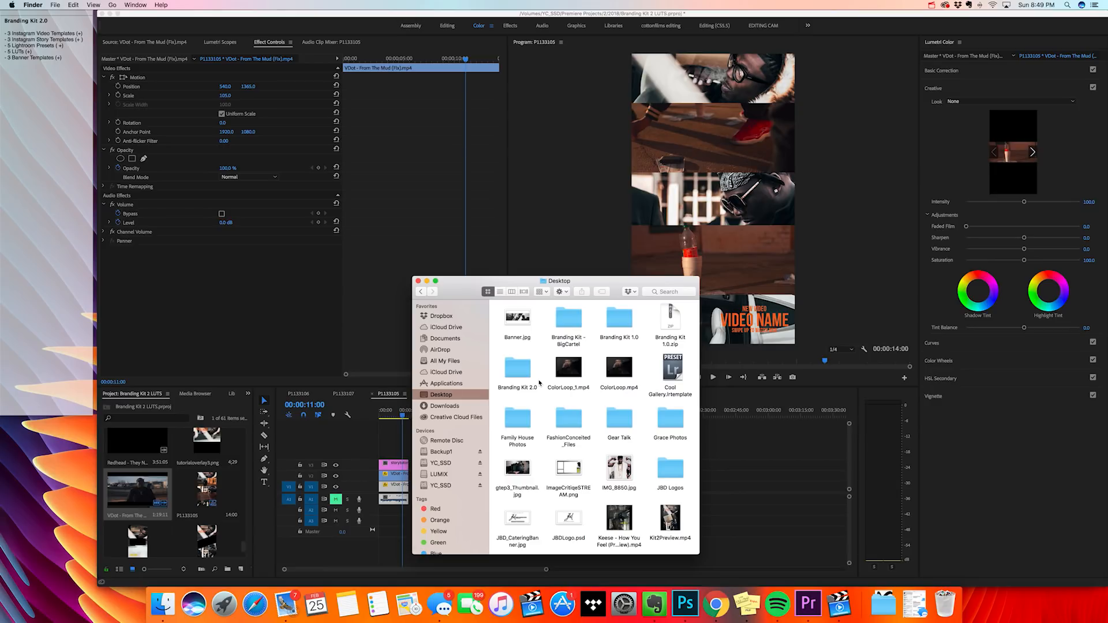
double_click(525, 381)
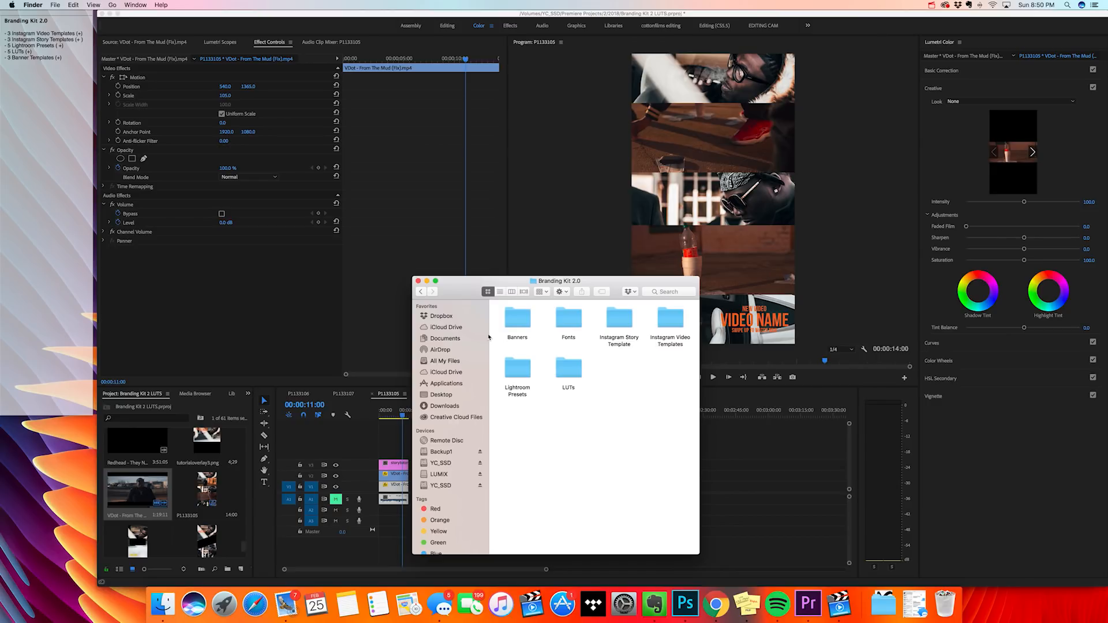
left_click(517, 369)
left_click(531, 519)
Launch Adobe Lightroom Classic CC and select the first photo of the 2018-02-17 folder
left_click(226, 614)
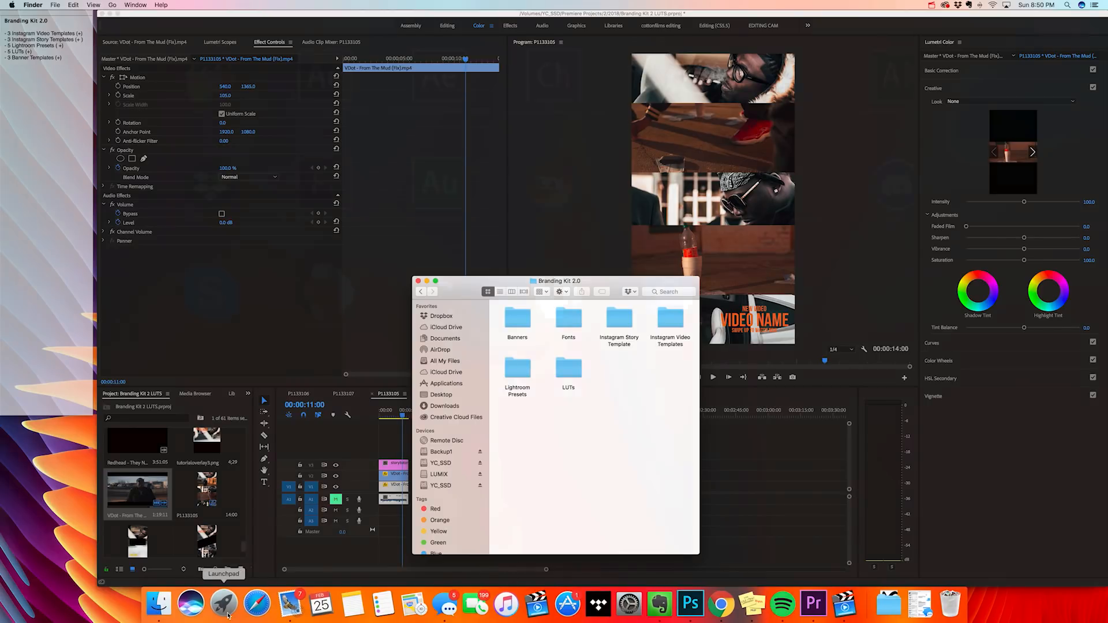
scroll(652, 385, "left", 5)
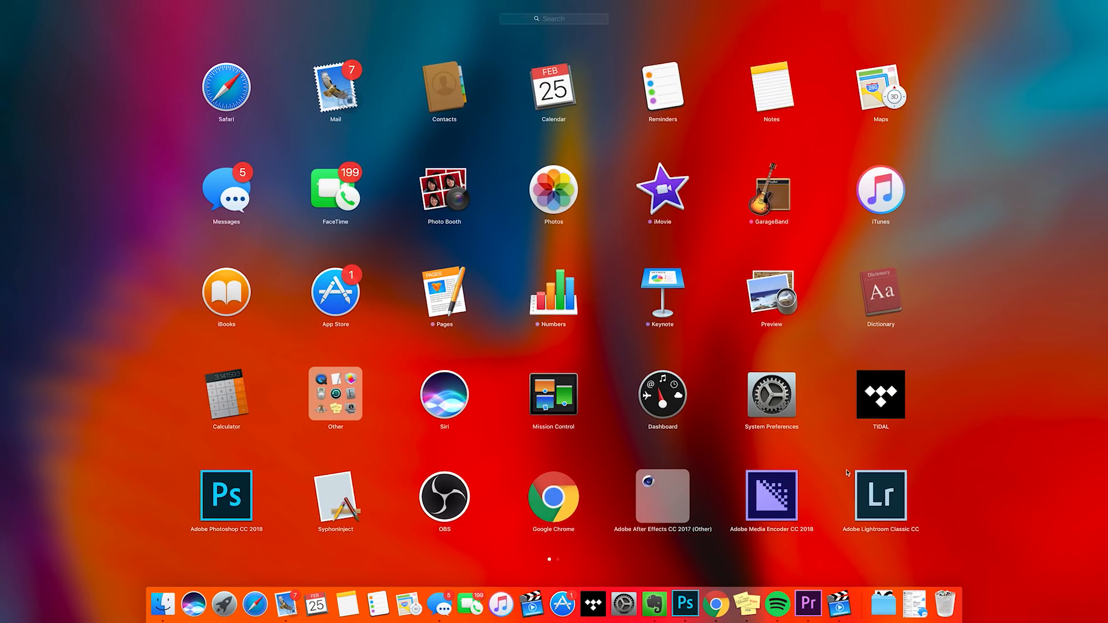
left_click(881, 494)
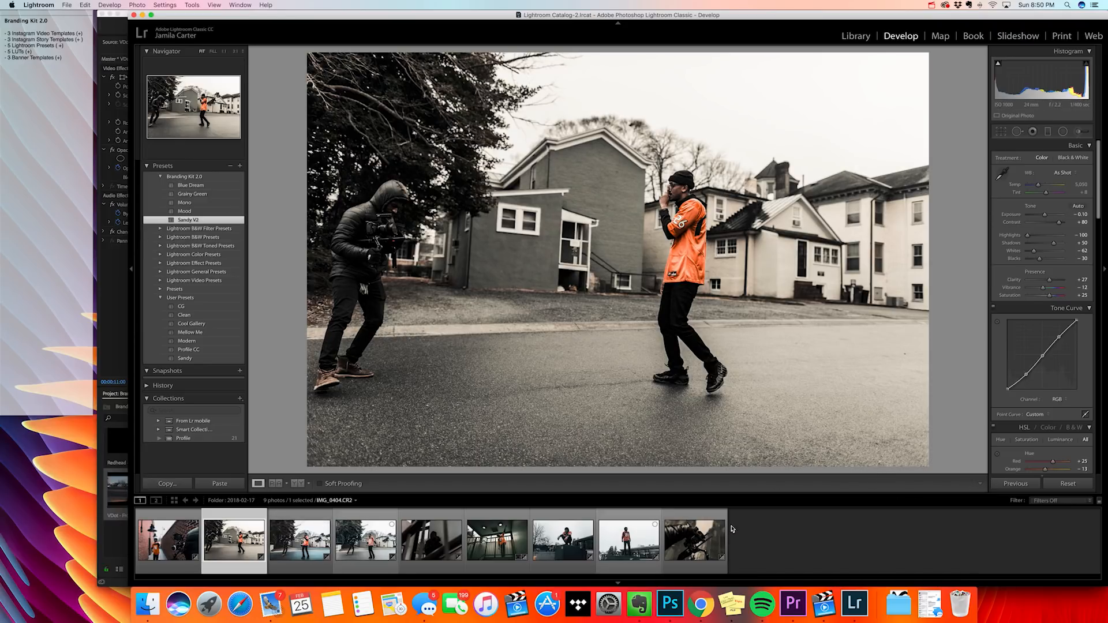
left_click(174, 547)
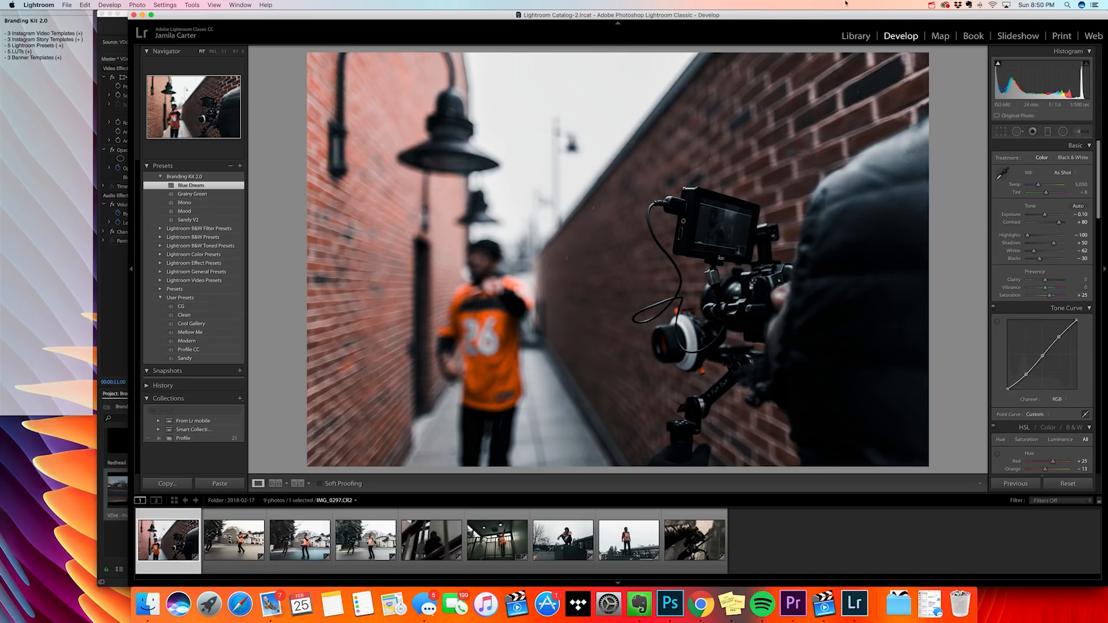
Show the Library grid, open the Redhead - They Never (BTS) folder on YC_SSD, and select its fifth photo
key("g")
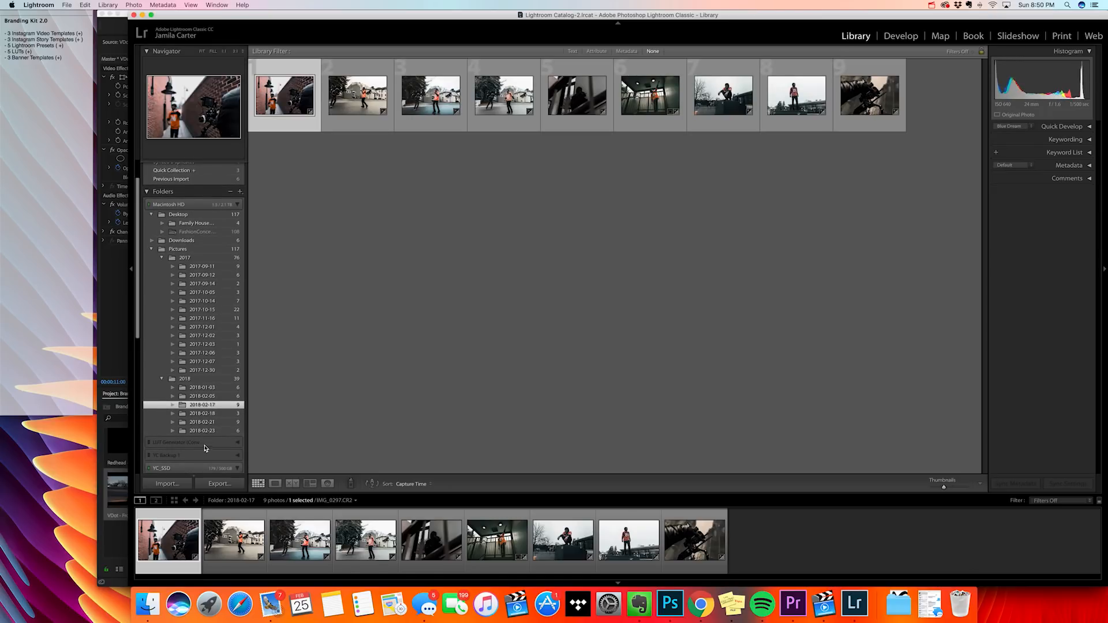
scroll(202, 453, "down", 3)
scroll(200, 457, "down", 1)
left_click(199, 458)
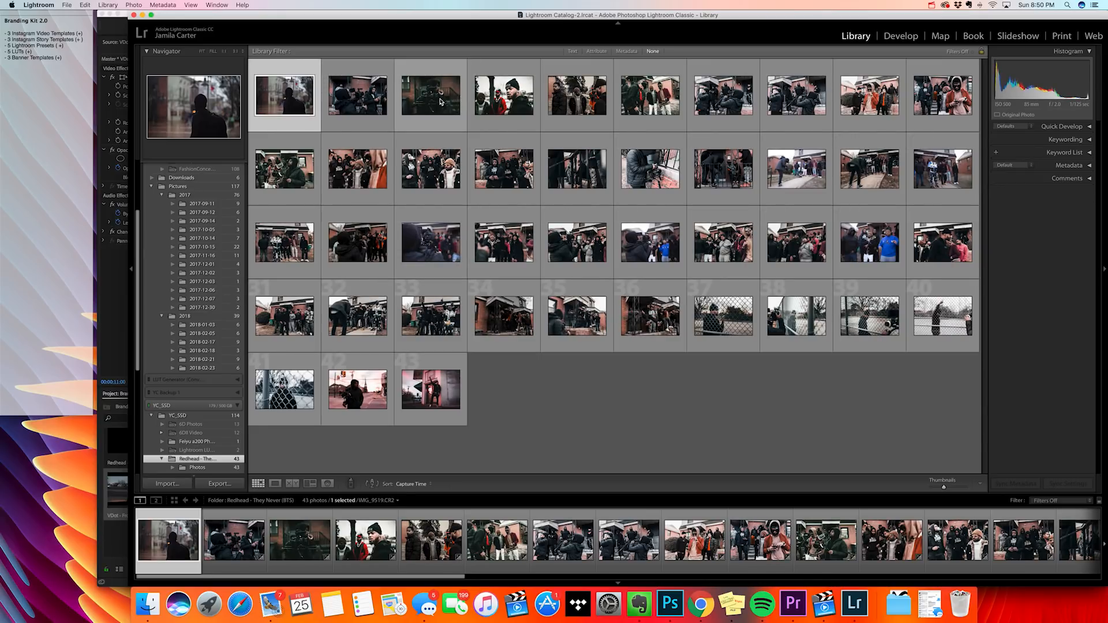
left_click(580, 95)
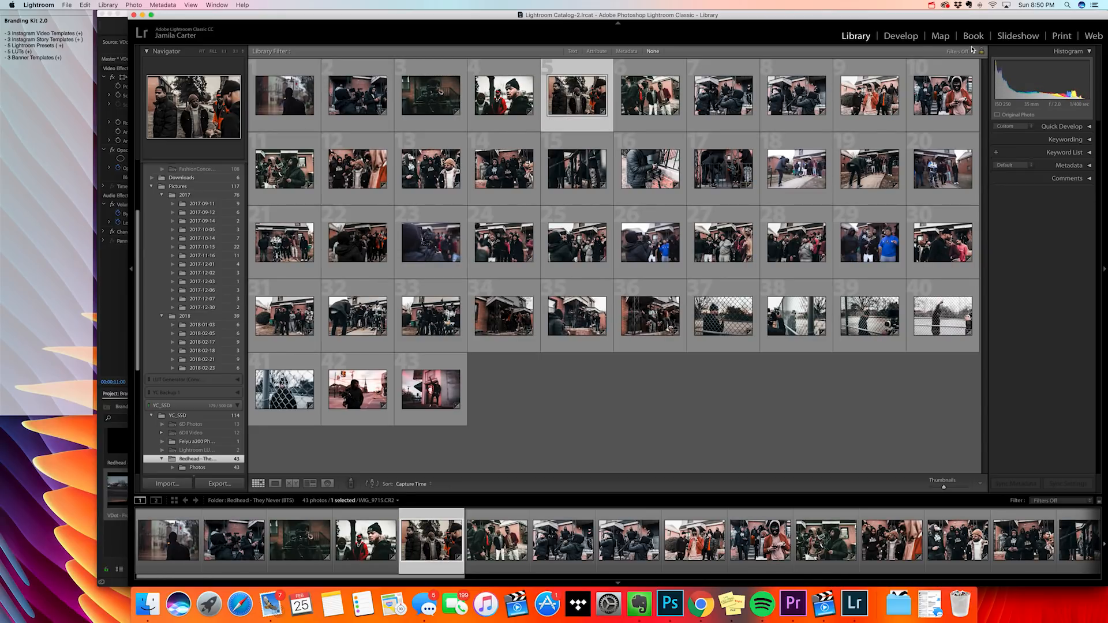
Open the selected group photo in the Develop module and reset all its adjustments
left_click(904, 38)
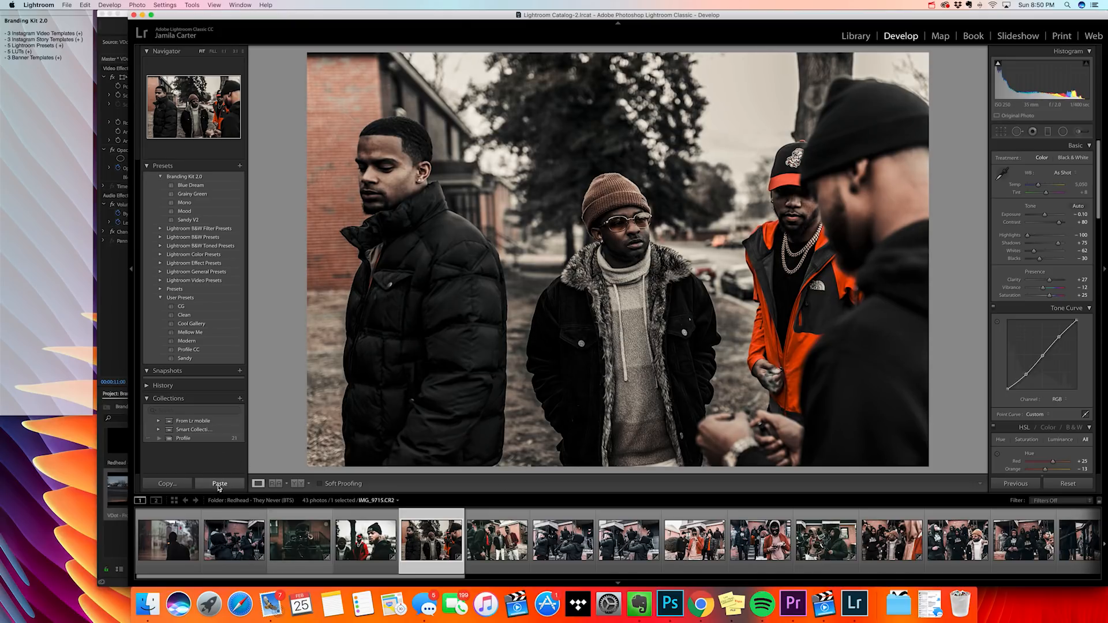
left_click(1066, 484)
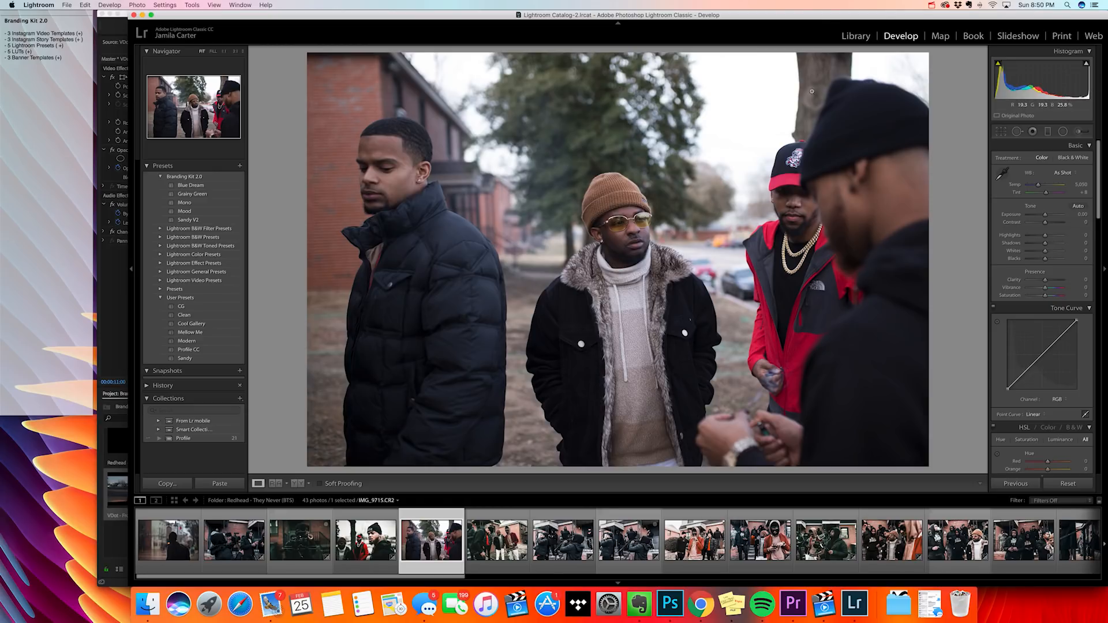
left_click(866, 41)
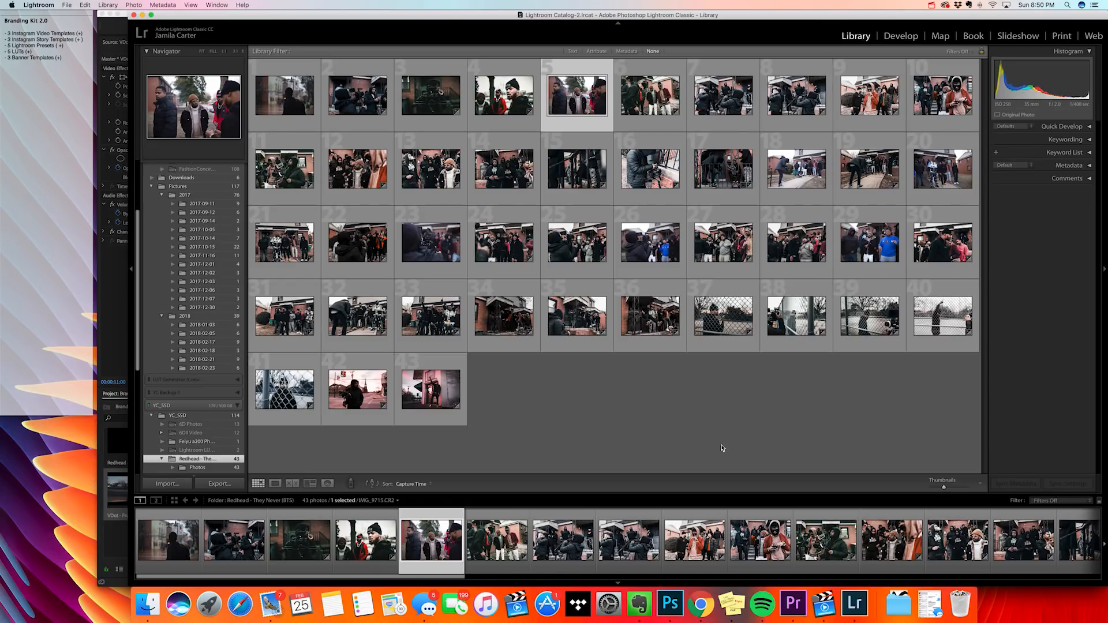
left_click(900, 36)
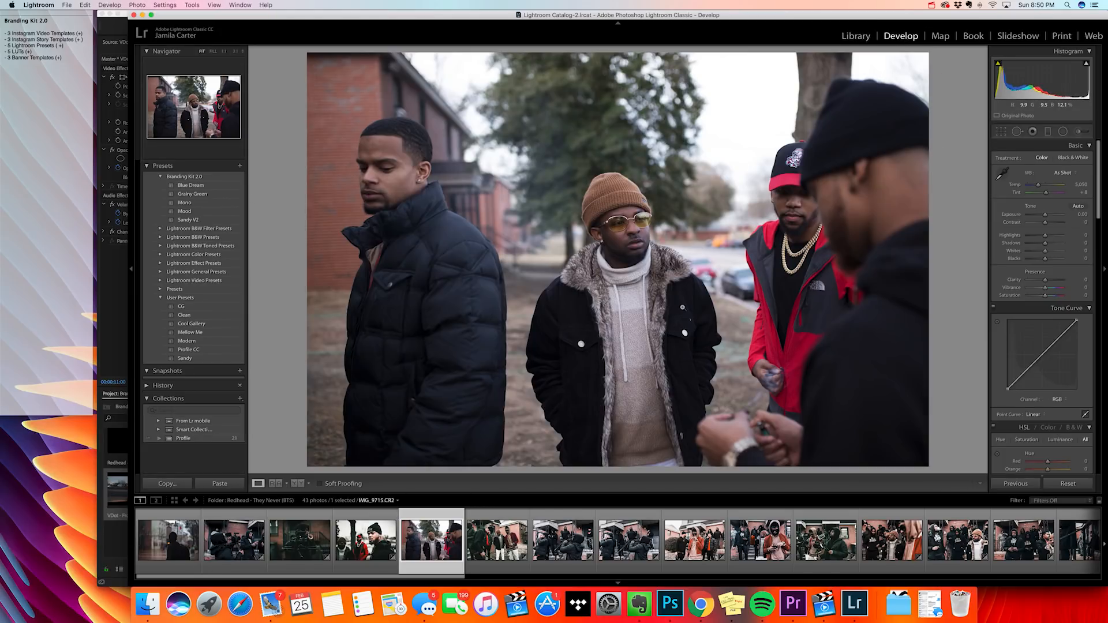
Start a preset import into the Branding Kit 2.0 preset folder, select all five presets in its Desktop folder's Lightroom Presets subfolder, and cancel
left_click(160, 177)
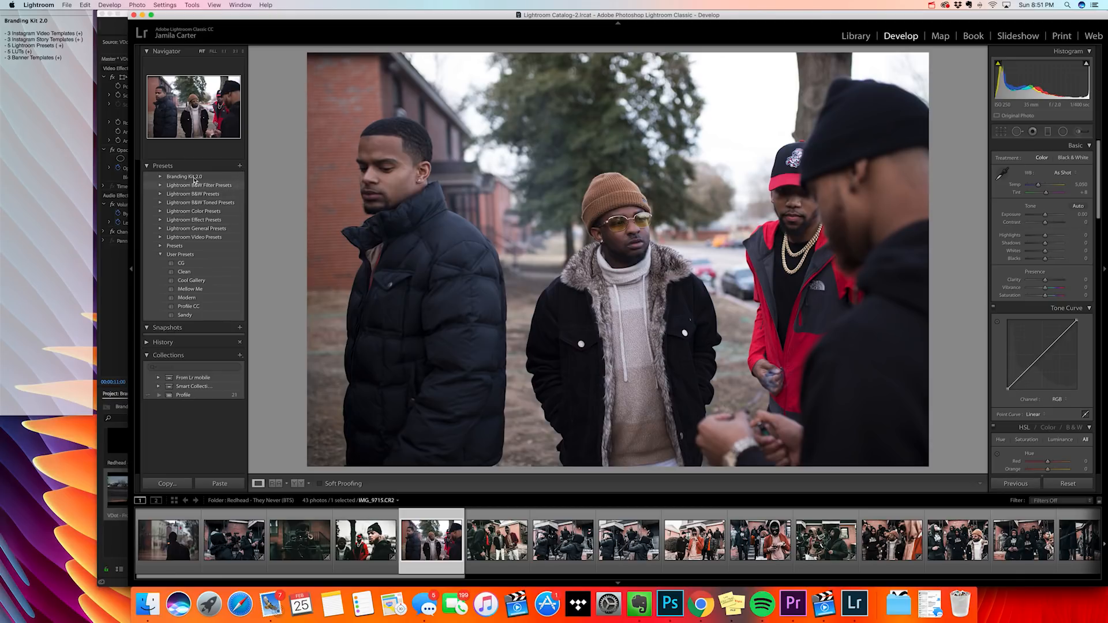
right_click(198, 181)
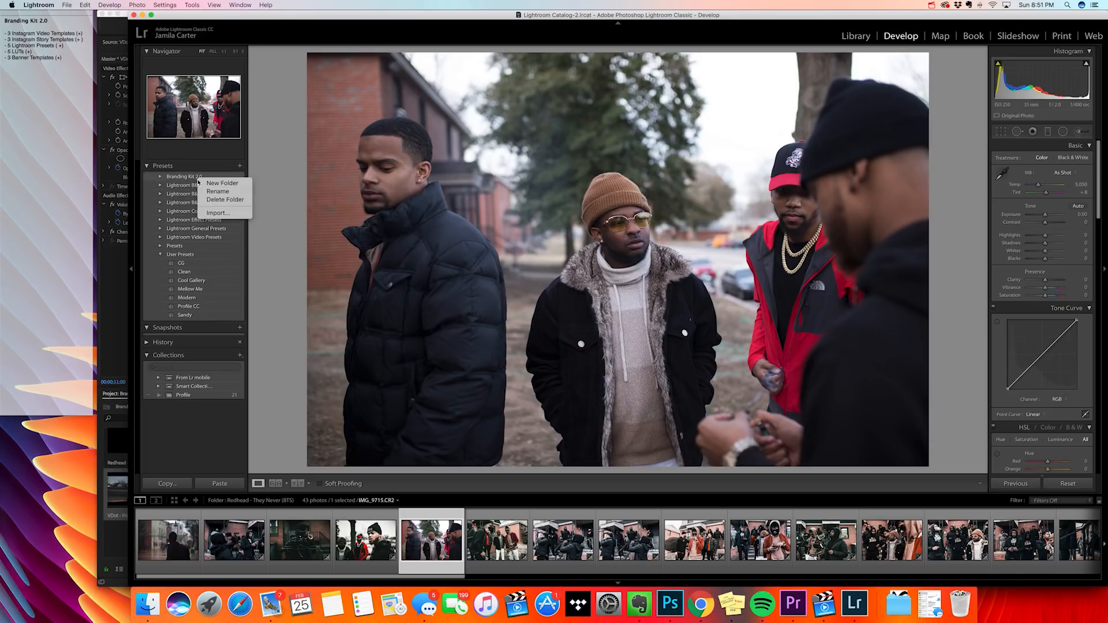
left_click(223, 214)
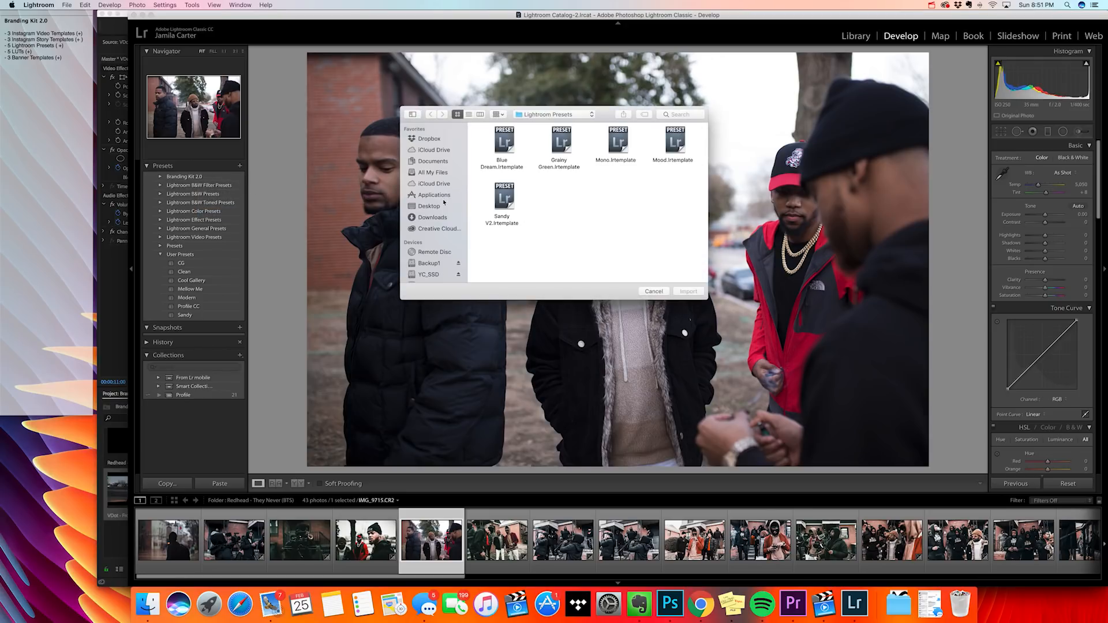
left_click(428, 206)
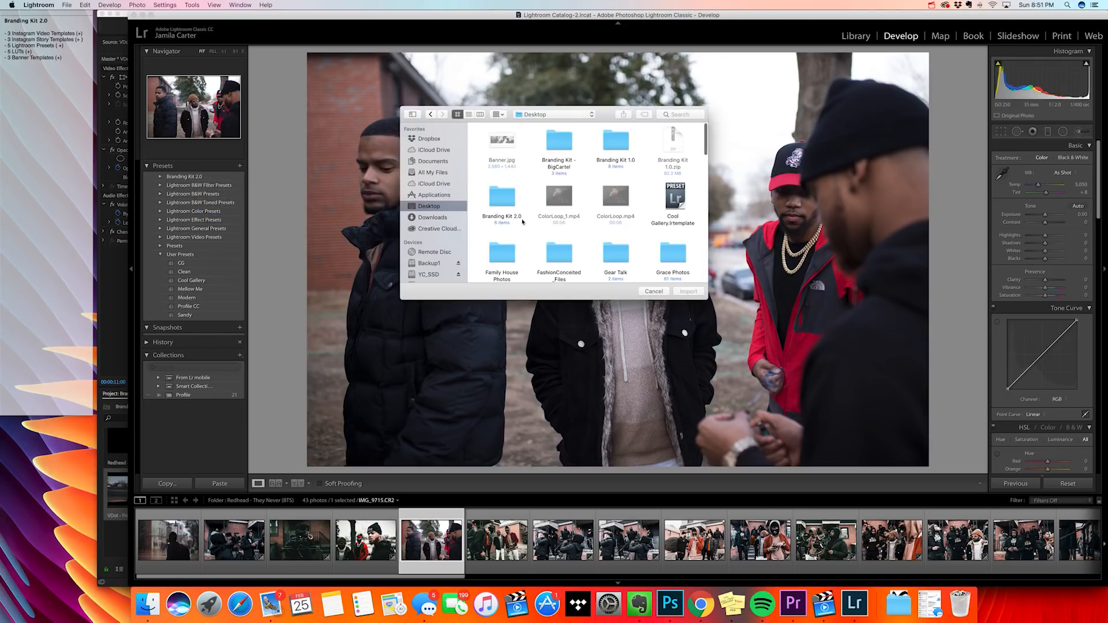
left_click(502, 200)
double_click(502, 200)
double_click(502, 199)
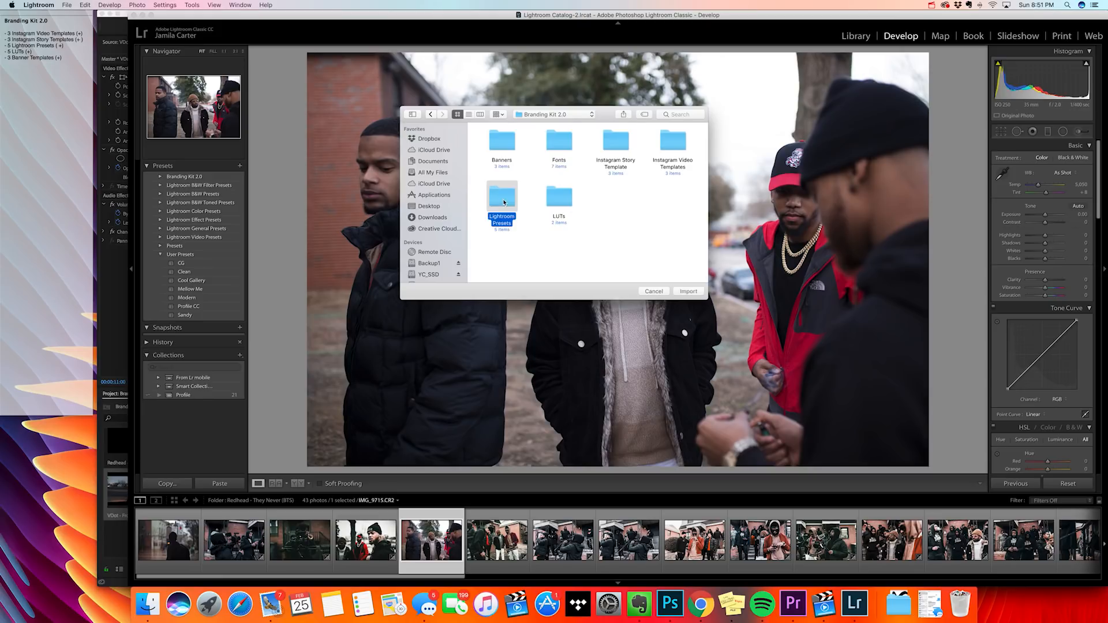
left_click_drag(694, 231, 509, 143)
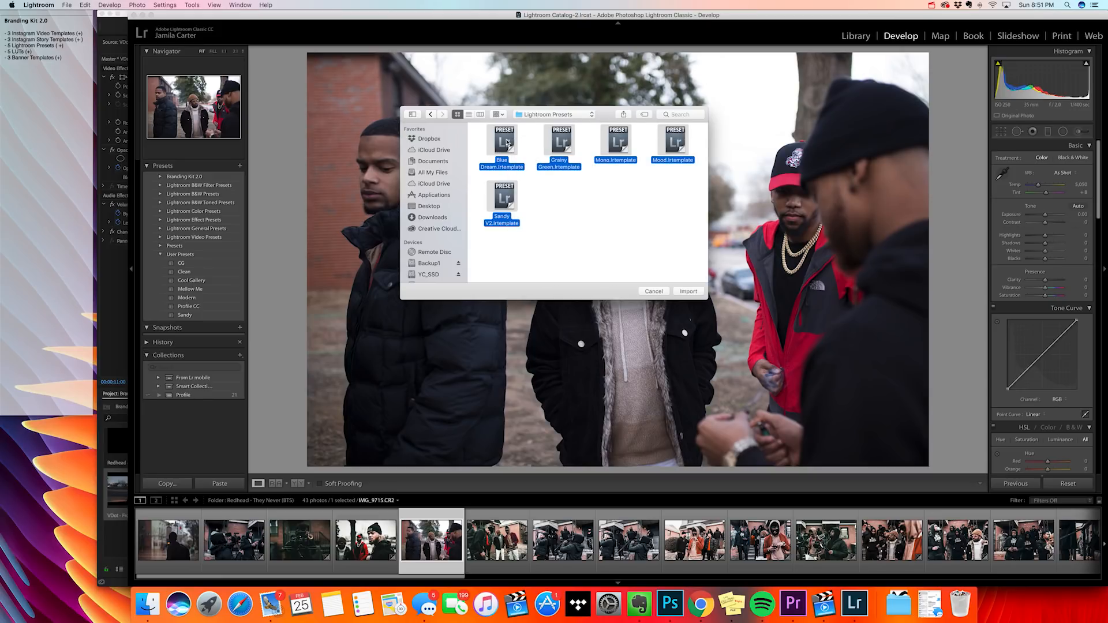
left_click(658, 292)
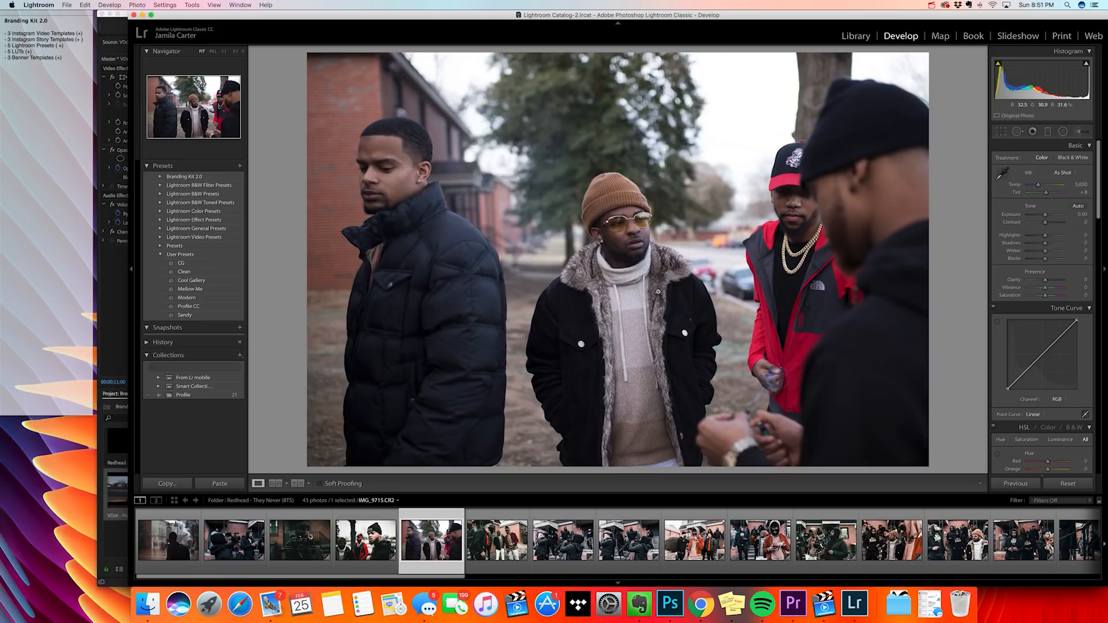
Apply the Mono preset from the Branding Kit 2.0 presets to the photo and set its exposure to +0.15
left_click(165, 258)
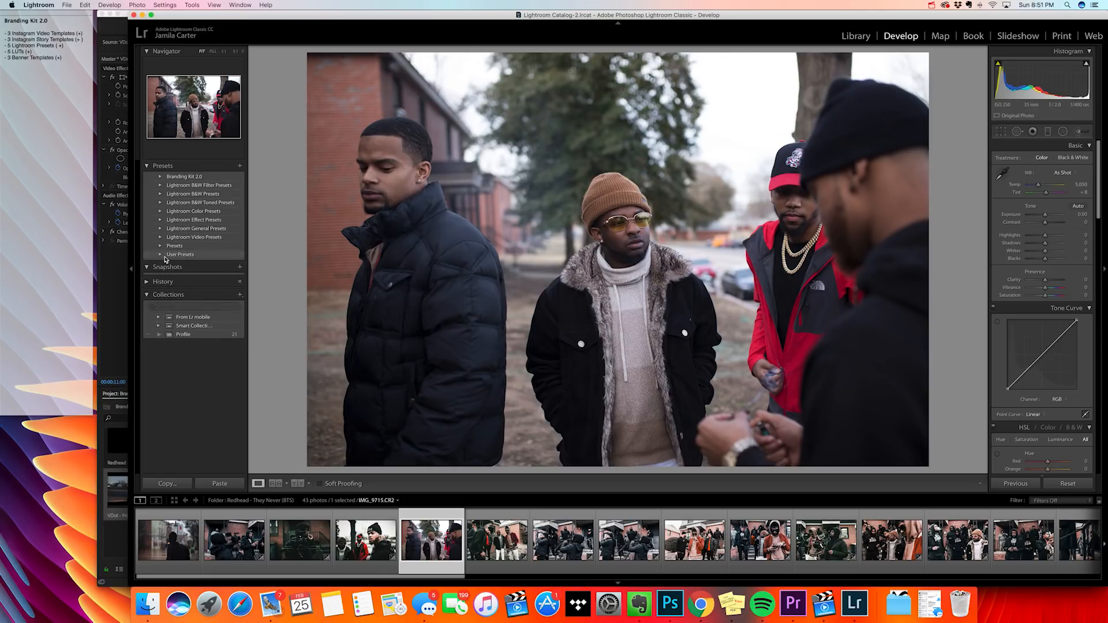
left_click(160, 177)
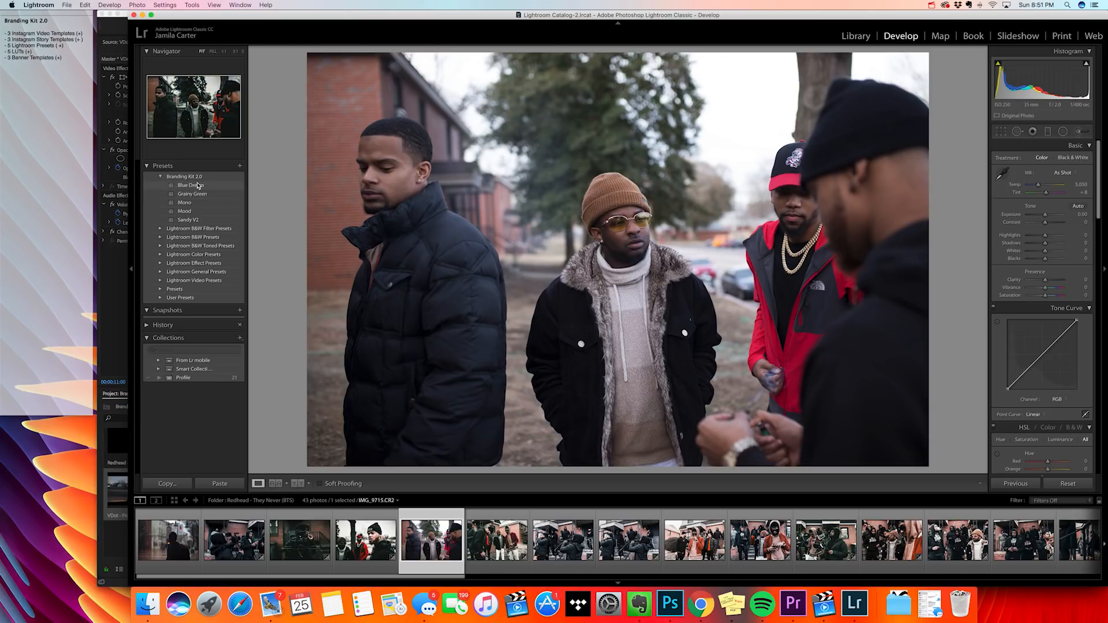
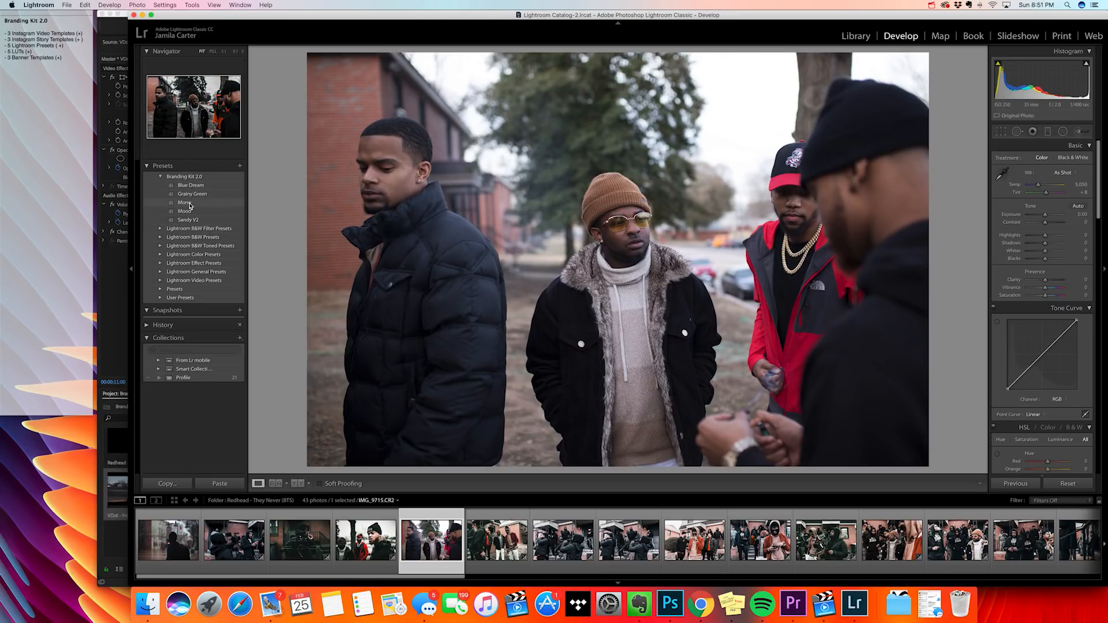
left_click(190, 204)
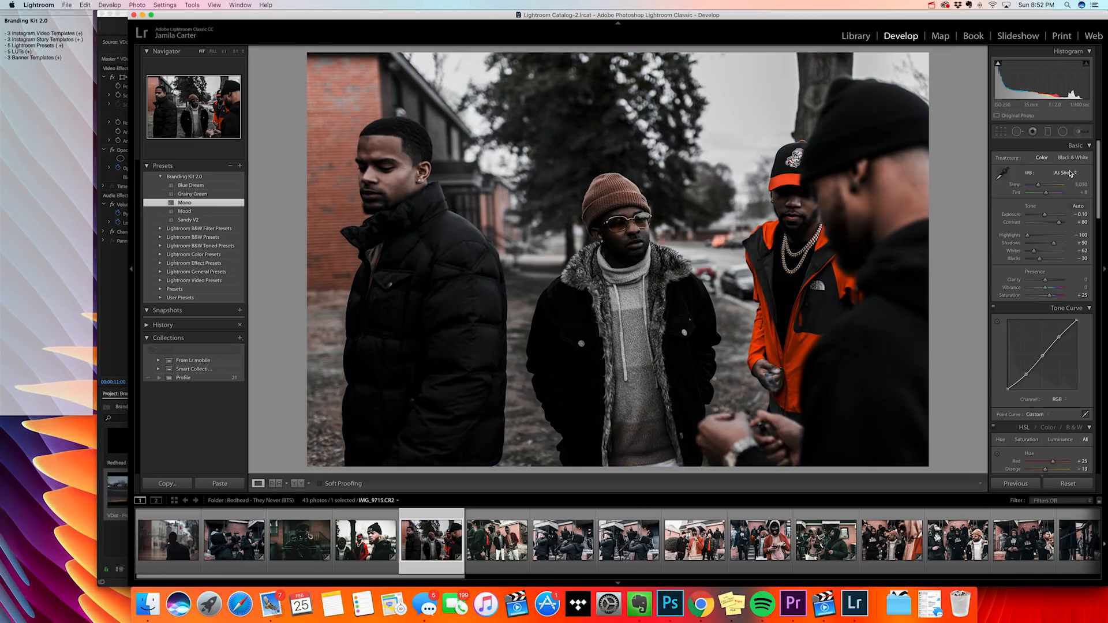
left_click_drag(1044, 214, 1047, 217)
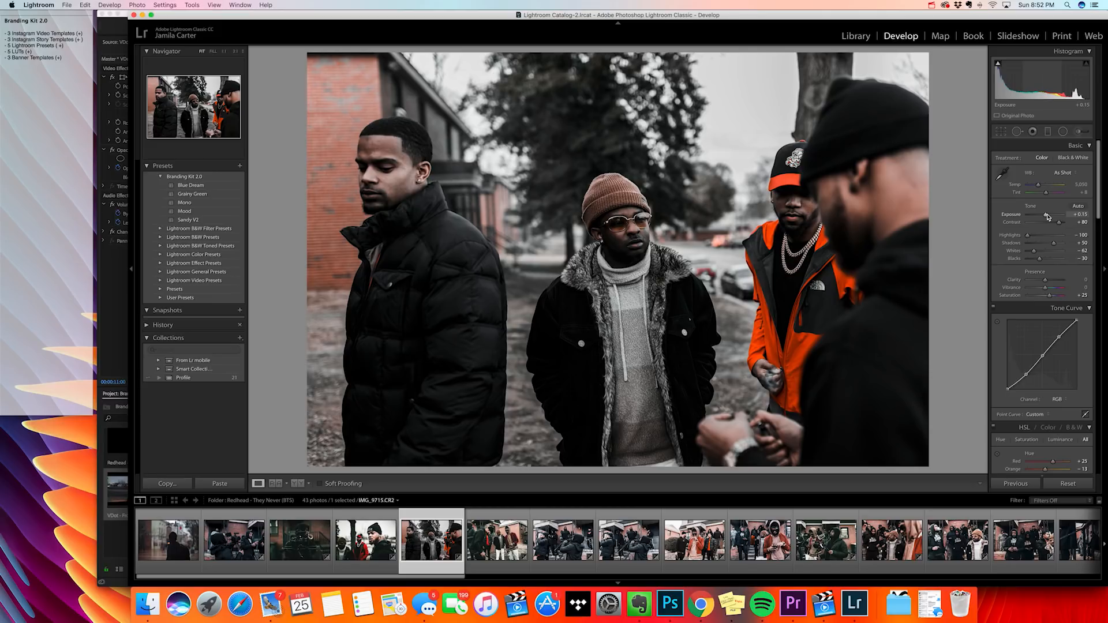
Change the photo's white balance from As Shot to Auto
left_click(1065, 172)
left_click(1065, 172)
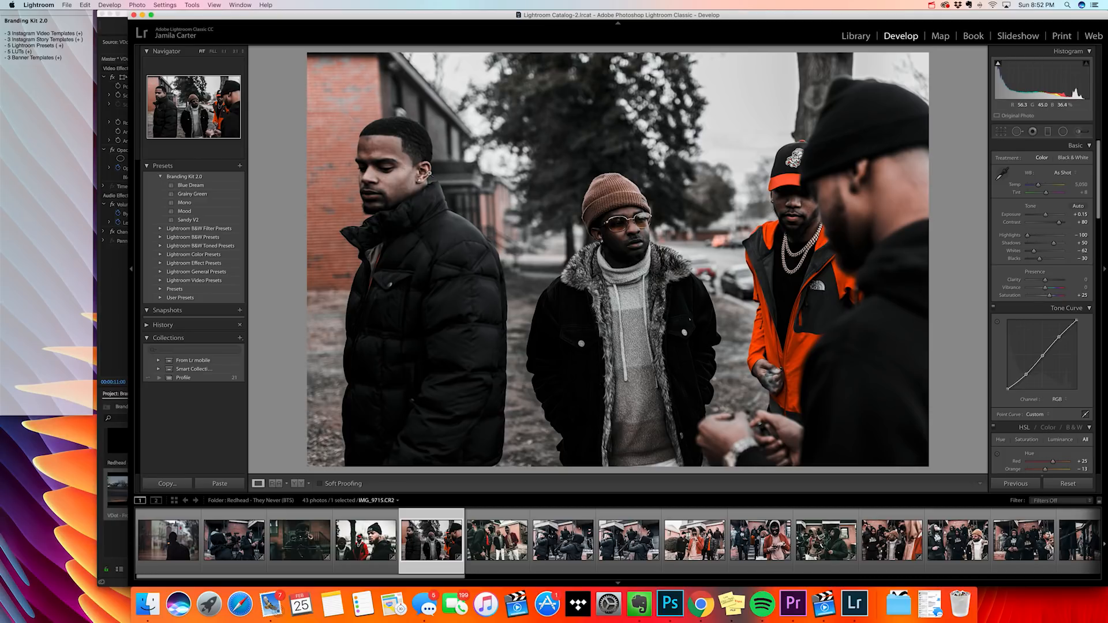
left_click(1073, 173)
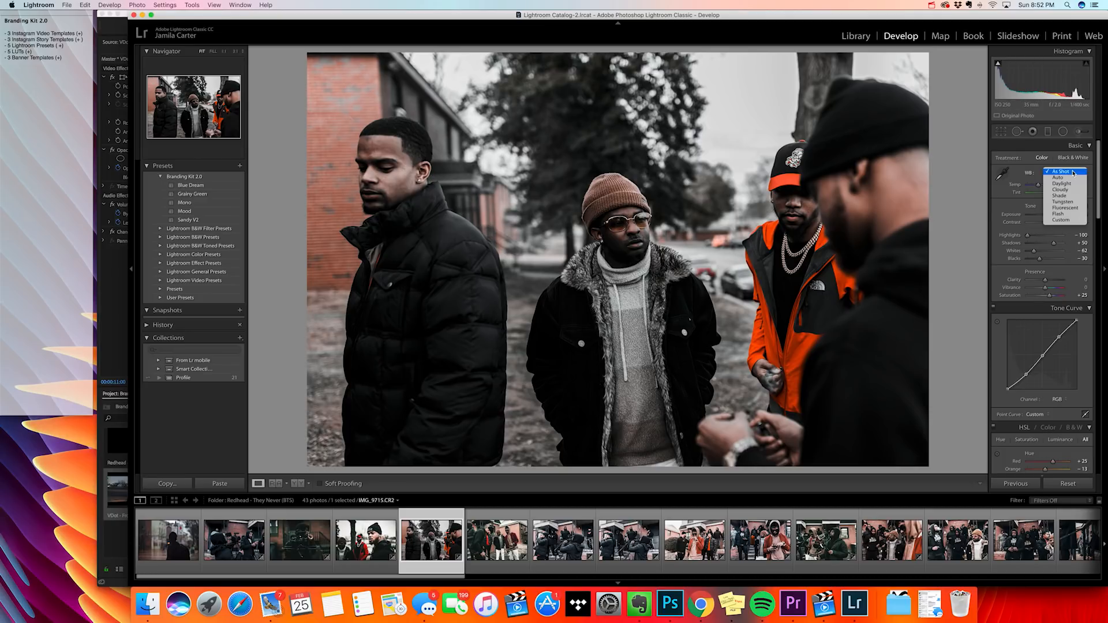
left_click(1068, 178)
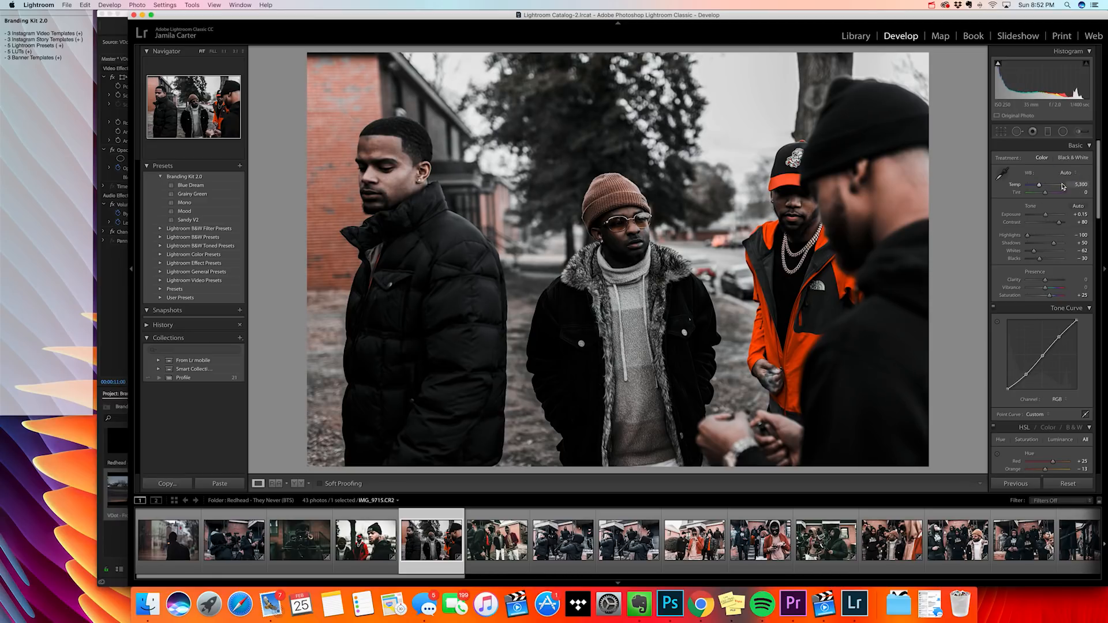
left_click(1070, 174)
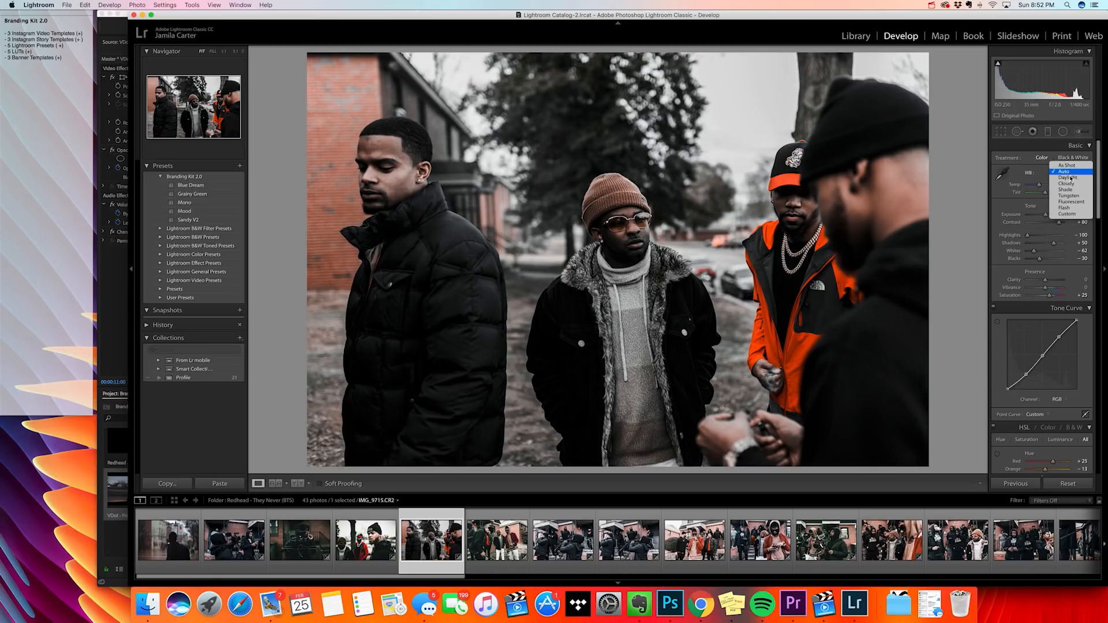
left_click(1038, 174)
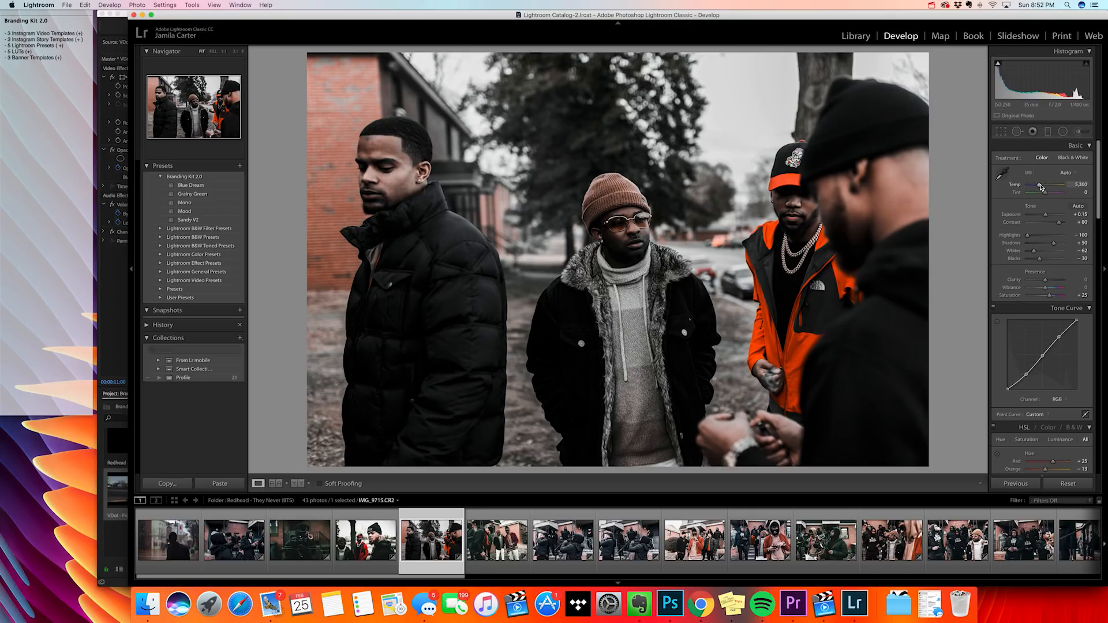
Warm the photo's color temperature to 6,208 and lift its shadows to +86
left_click_drag(1039, 186, 1044, 187)
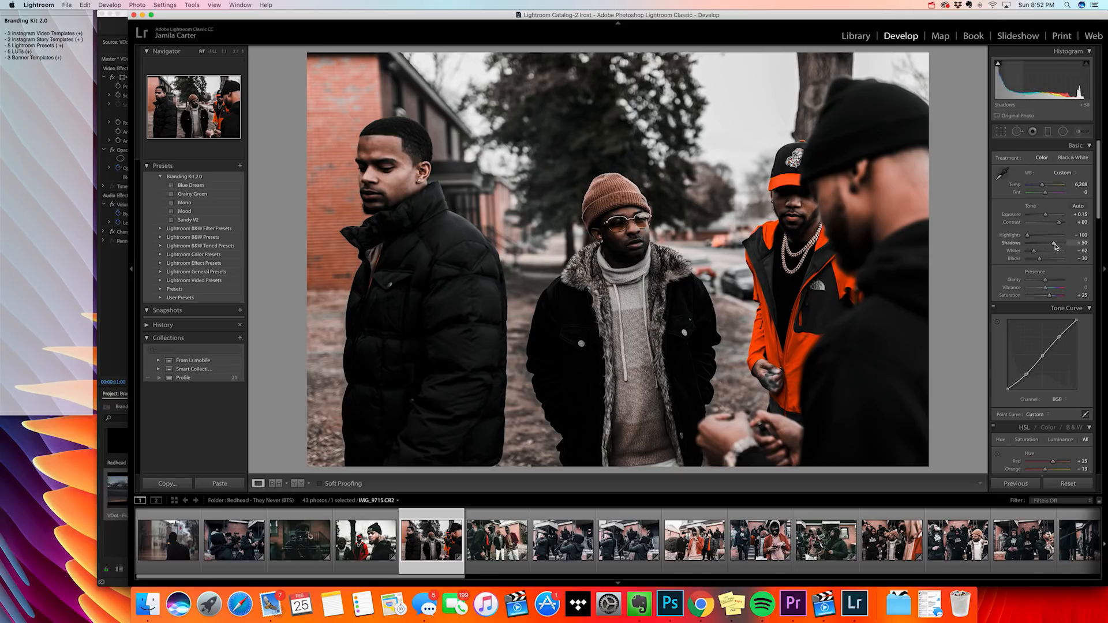
left_click_drag(1054, 245, 1062, 245)
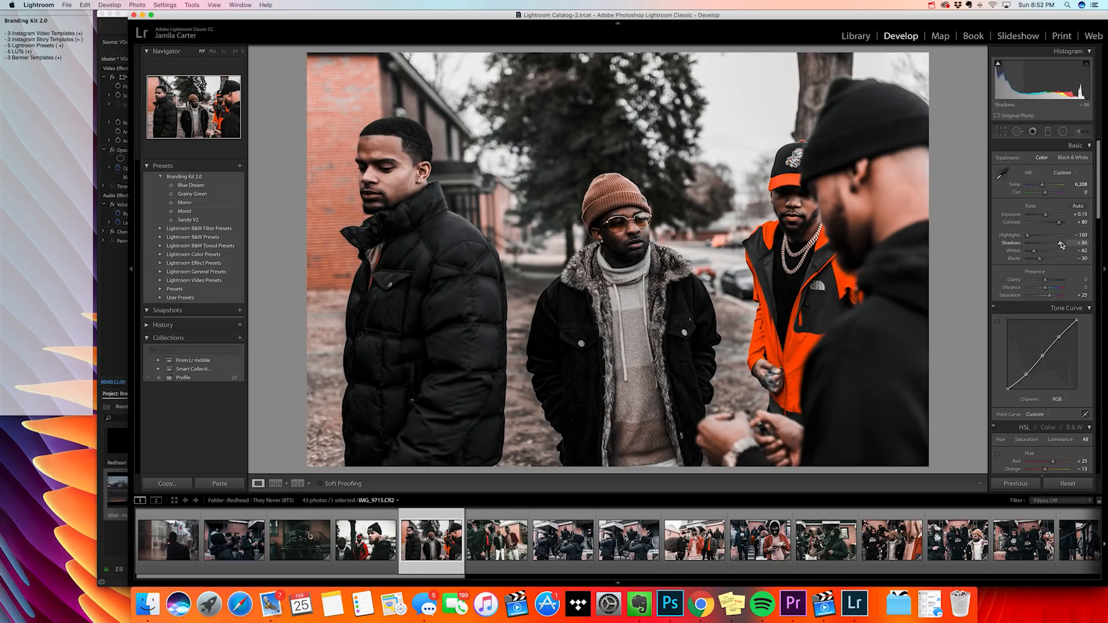
Compare the photo before and after side by side, look at the Library grid, and return to the single-photo Develop view
left_click(297, 484)
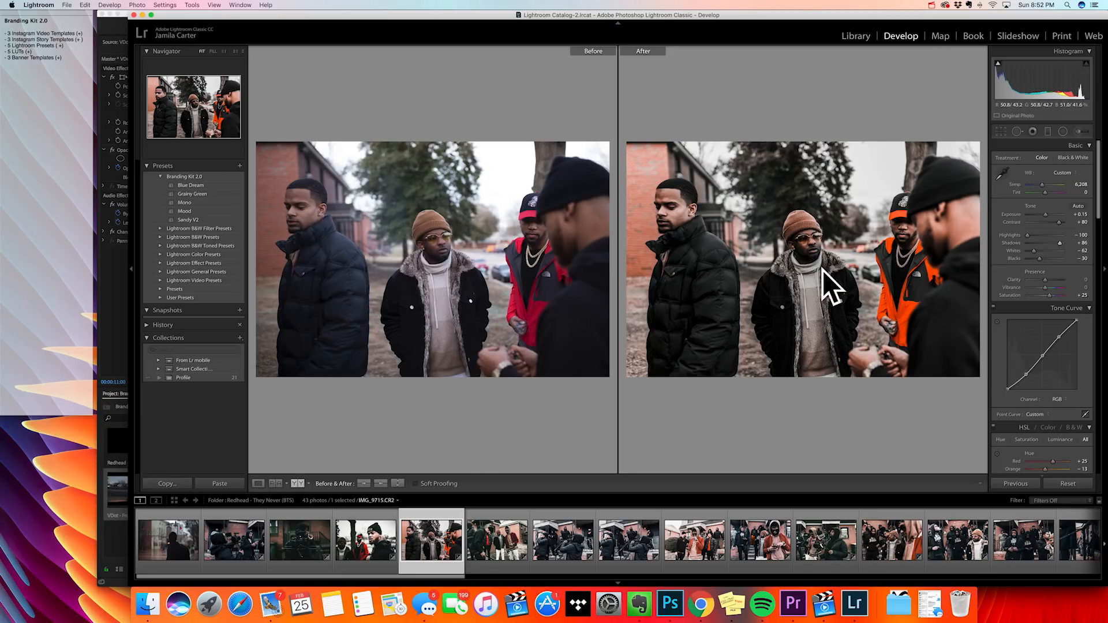
left_click(855, 36)
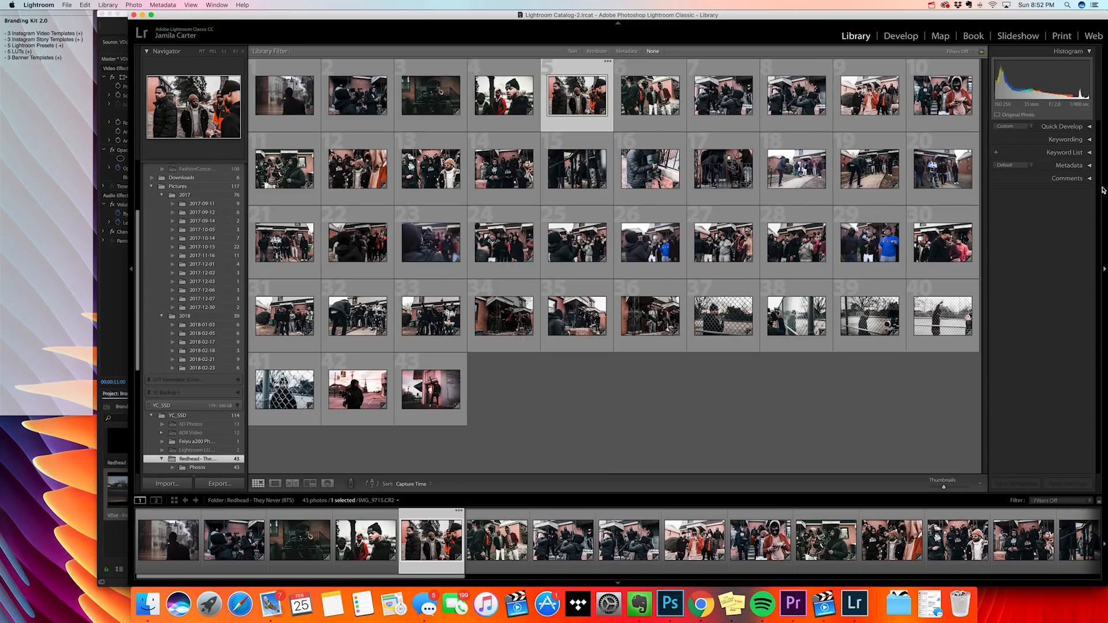
left_click(901, 35)
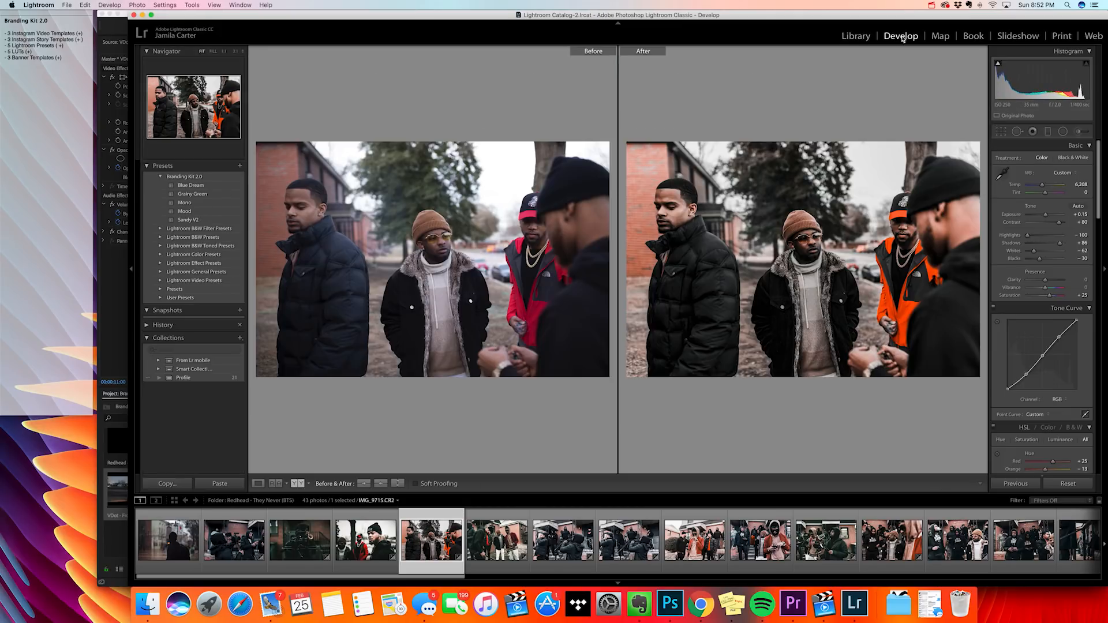
left_click(258, 483)
Review the HSL color adjustments of the Mono preset and show only the hue sliders
scroll(1098, 205, "down", 2)
scroll(1098, 204, "down", 1)
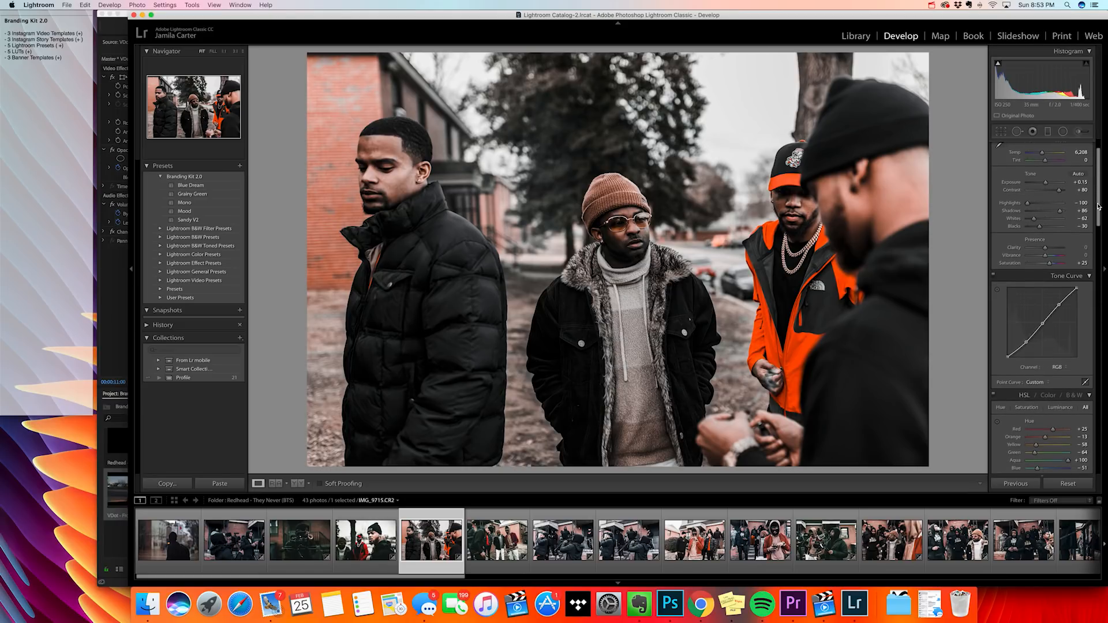
scroll(1098, 208, "down", 1)
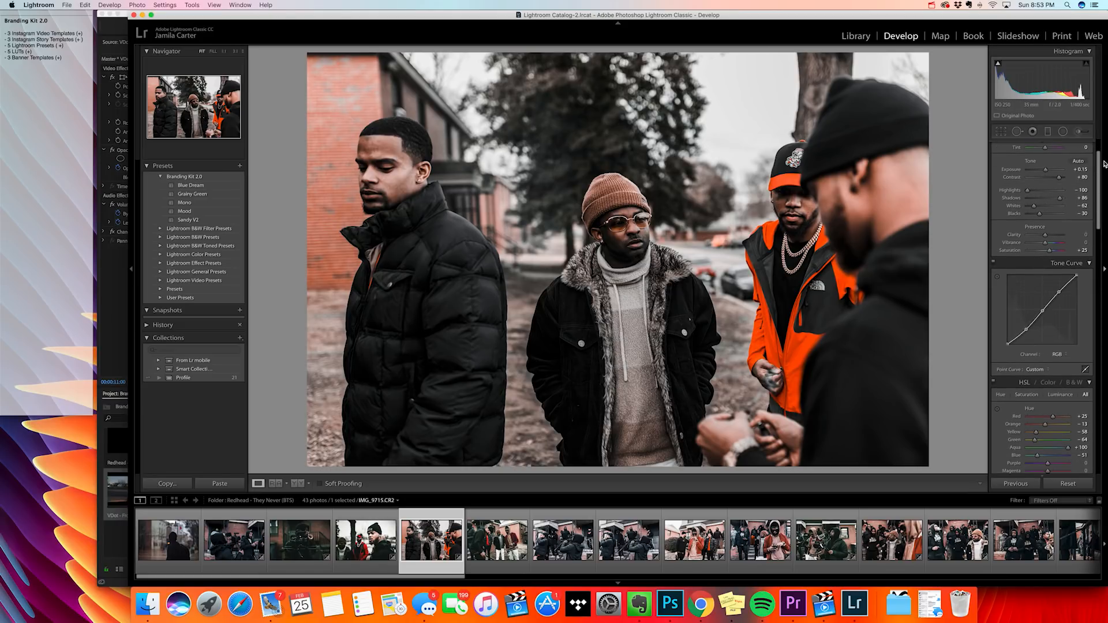
scroll(1103, 168, "down", 5)
scroll(1103, 203, "down", 3)
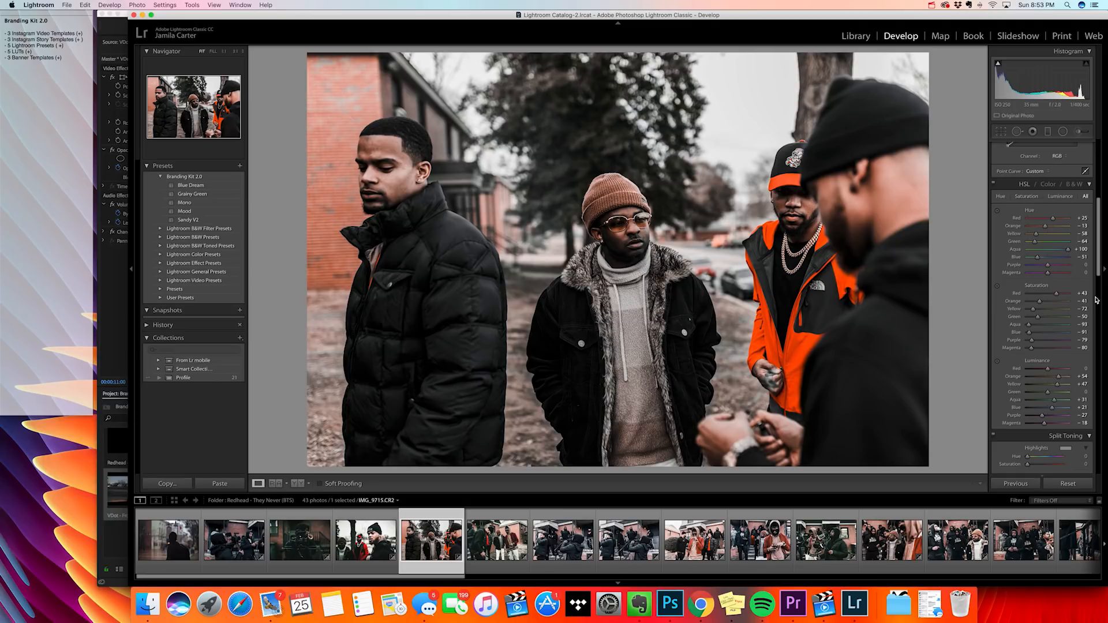
left_click(1027, 196)
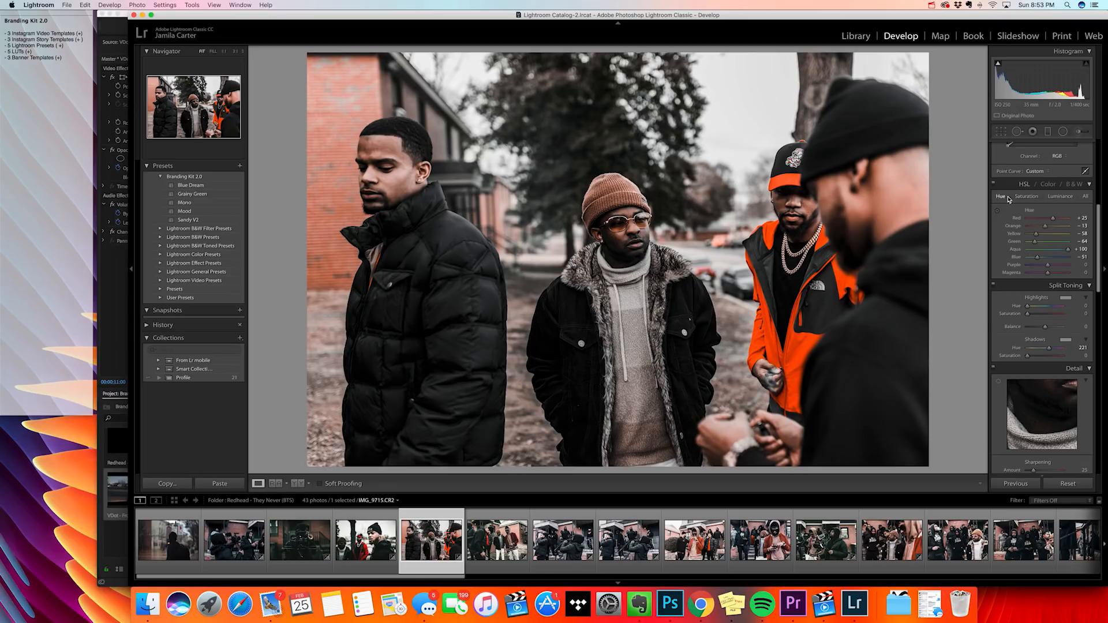
Show all HSL sliders, try a lower red and a higher green saturation, and undo each change
left_click(1086, 197)
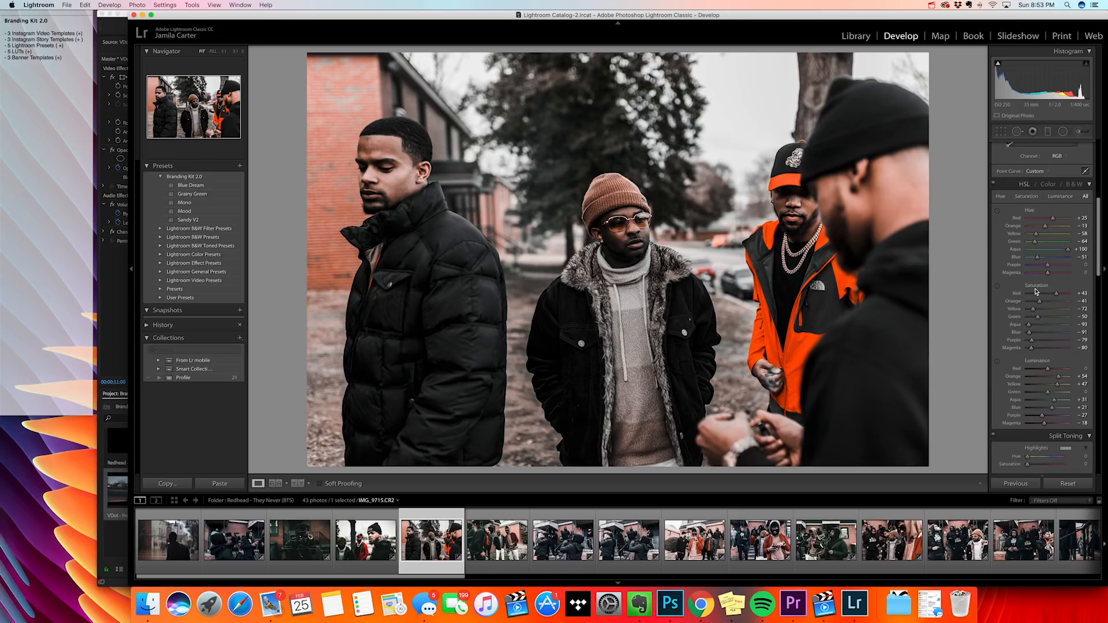
left_click_drag(1057, 295, 1034, 295)
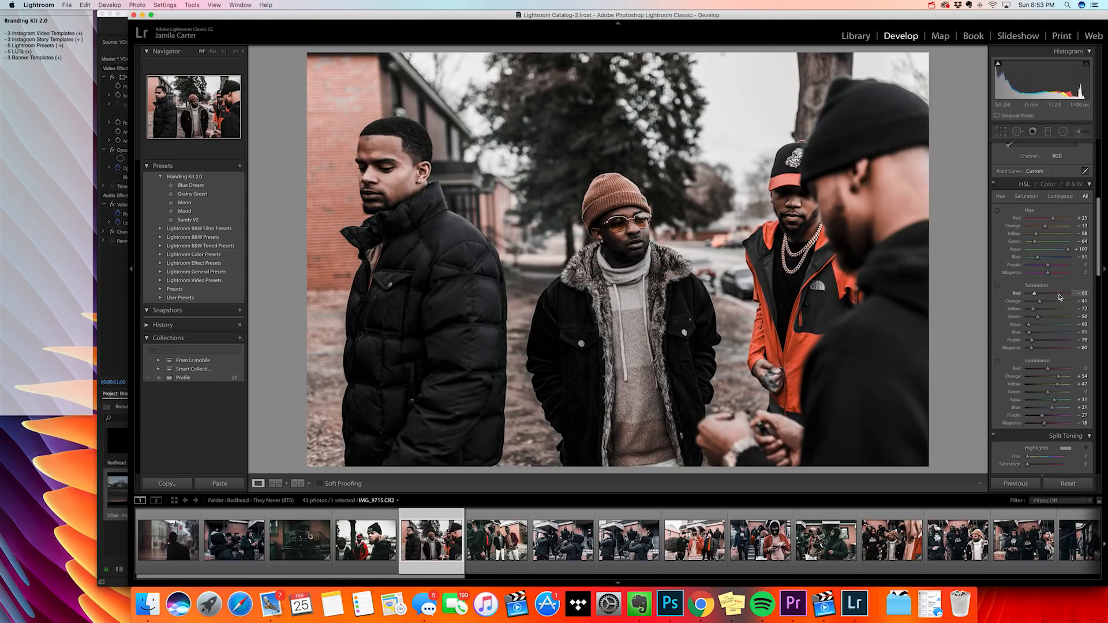
key("cmd+z")
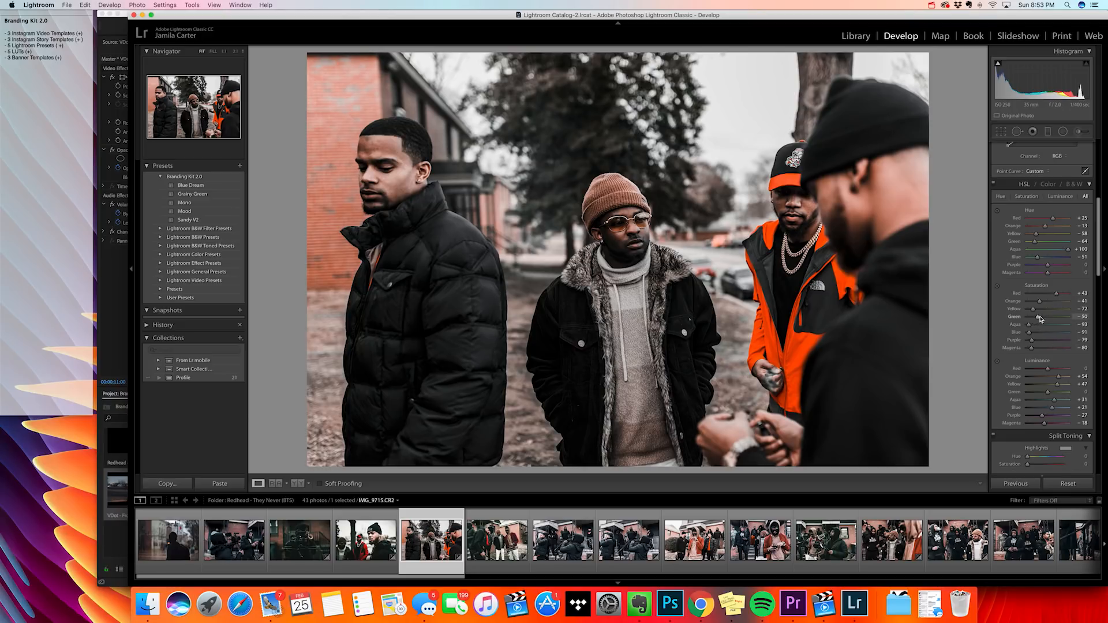
left_click_drag(1038, 319, 1058, 319)
key("super+z")
scroll(1099, 272, "down", 2)
scroll(1099, 275, "up", 5)
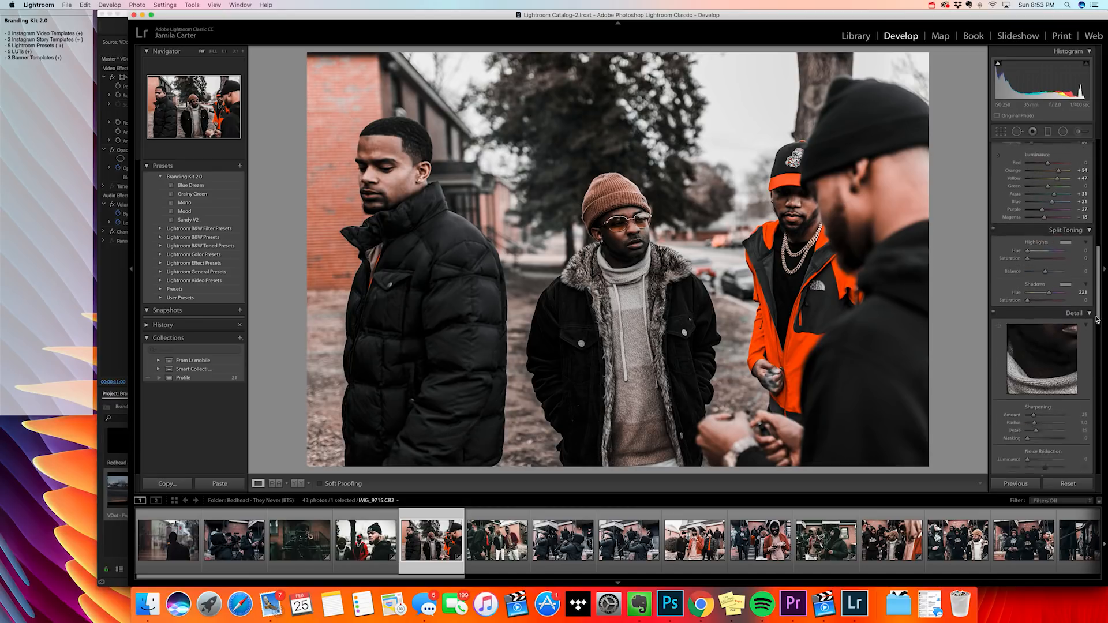
Apply the Mood preset to the photo and raise its exposure to +0.15
left_click(198, 213)
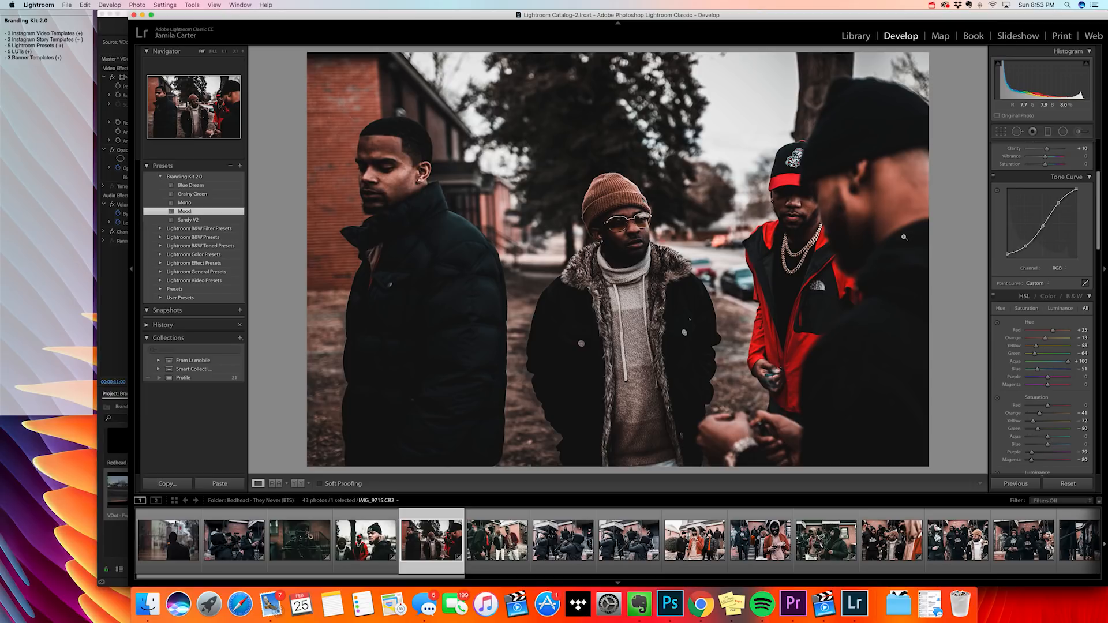
scroll(1103, 198, "up", 1)
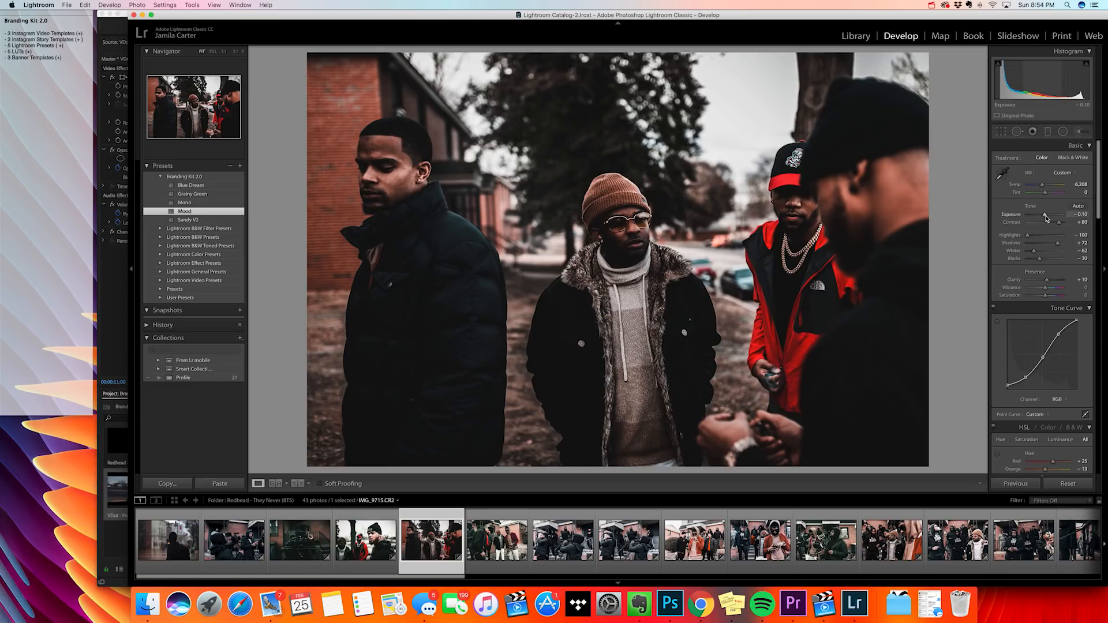
left_click_drag(1045, 216, 1046, 216)
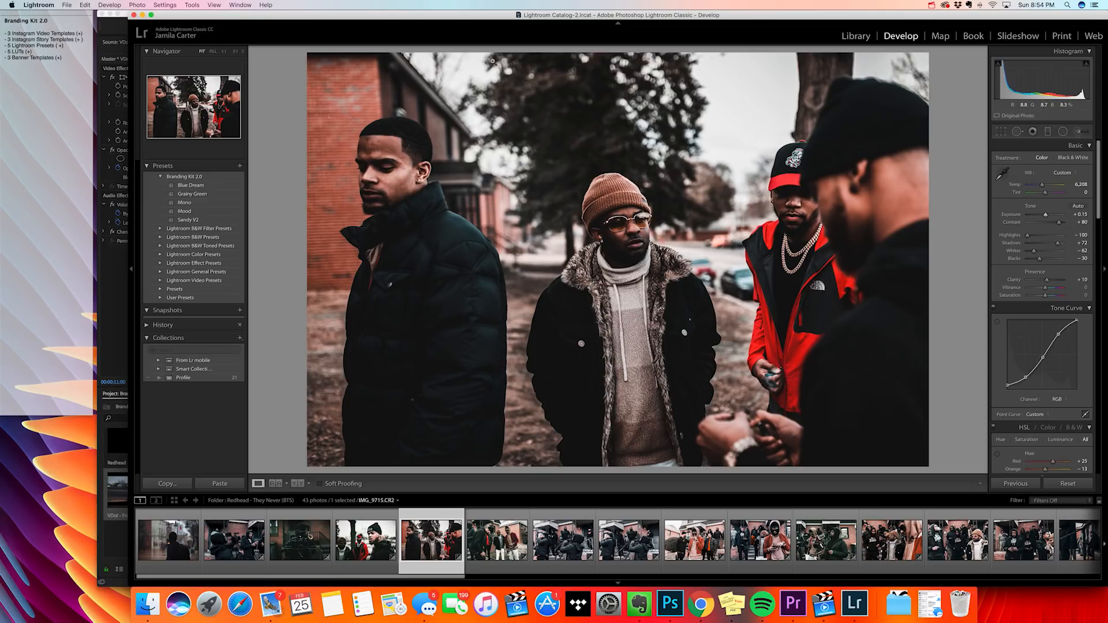
Apply the Blue Dream preset to the group photo and set its white balance to As Shot
left_click(190, 185)
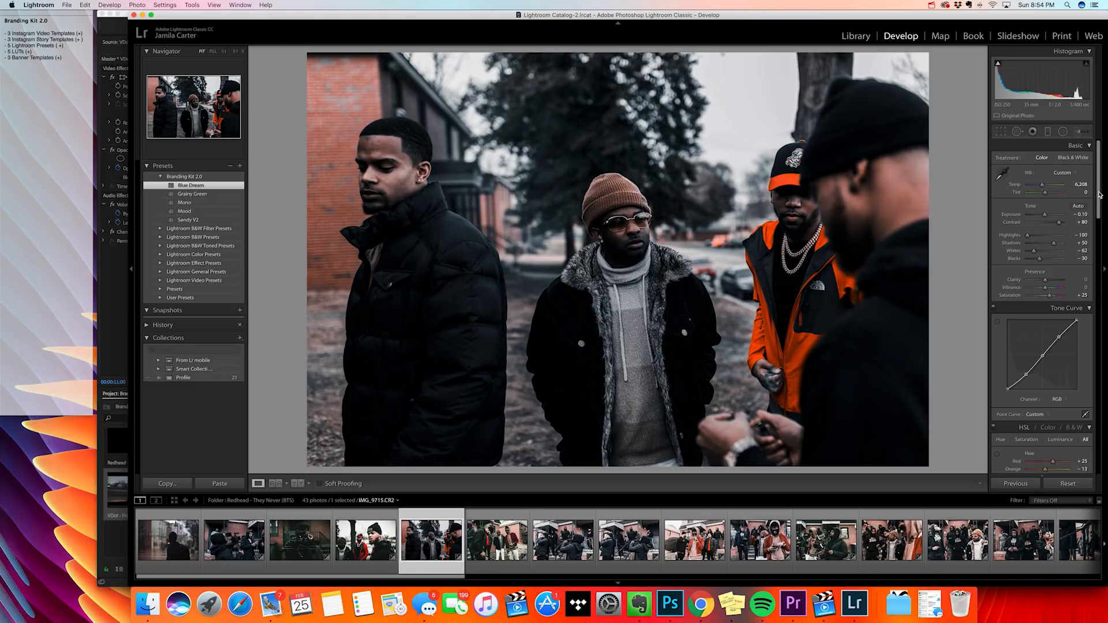
left_click(1063, 173)
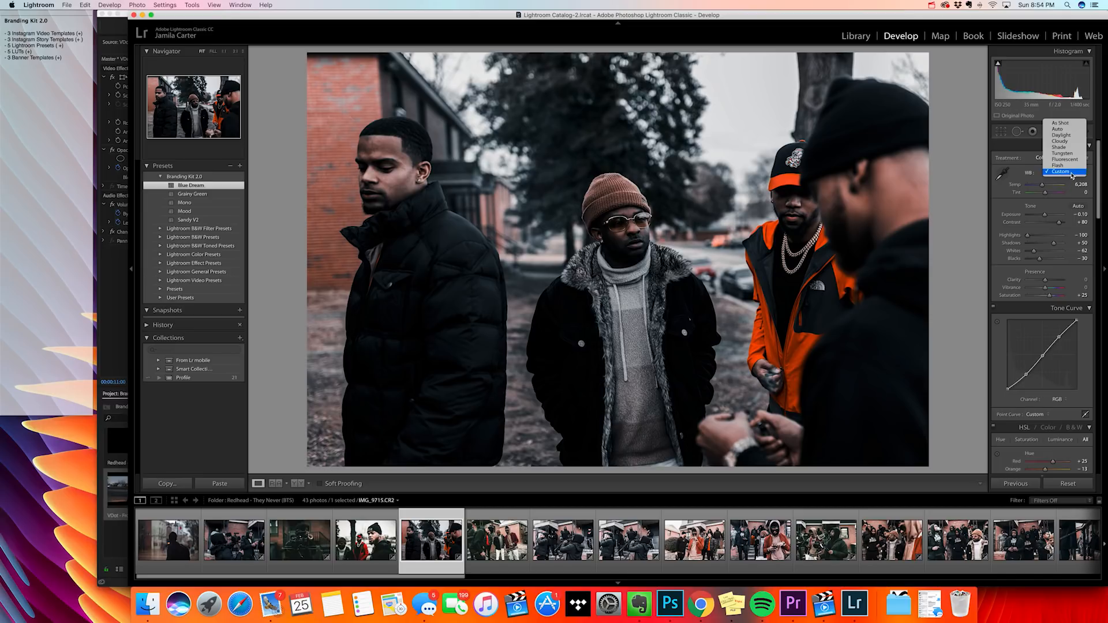
left_click(1067, 123)
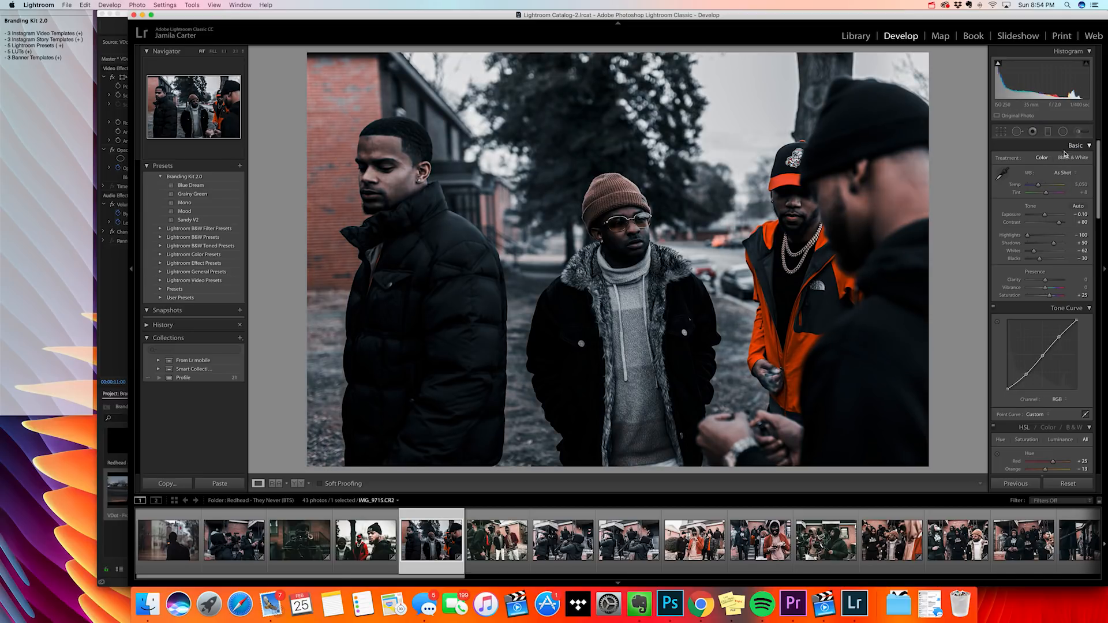
left_click(1067, 174)
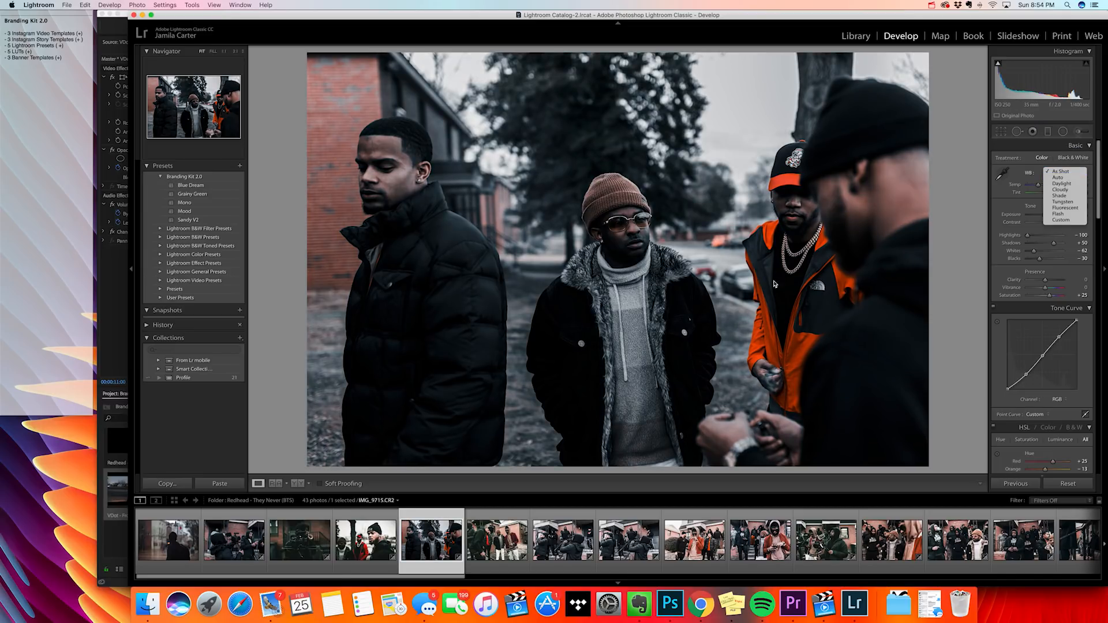
left_click(1067, 172)
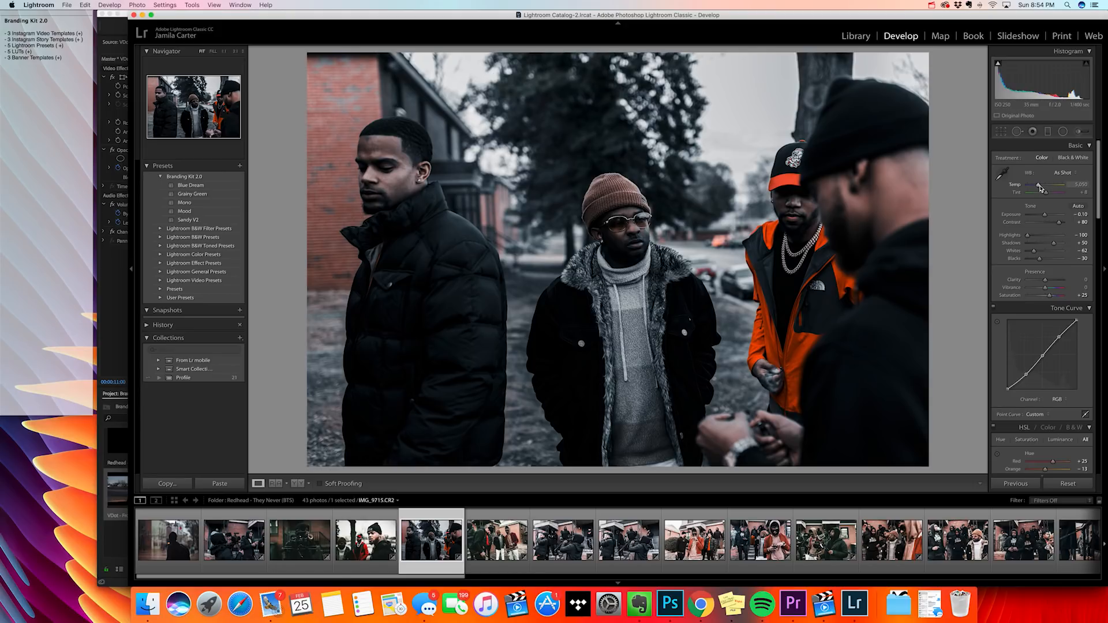
Try a temperature of 7,832, settle on Auto white balance, and raise the shadows to +68
left_click_drag(1040, 188, 1048, 188)
left_click(1062, 173)
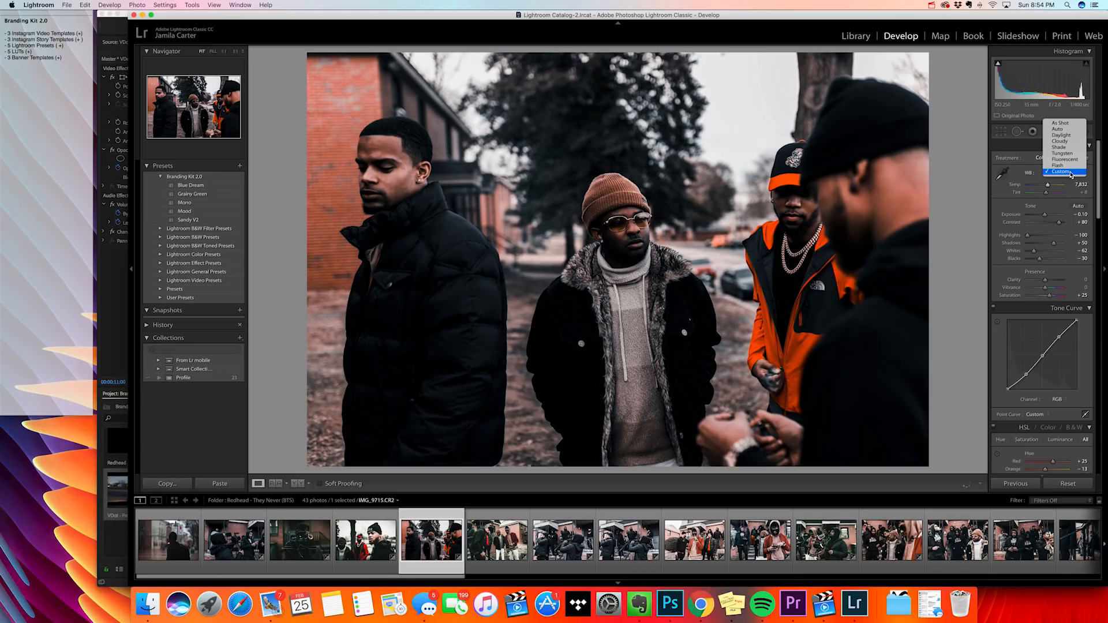
left_click(1059, 130)
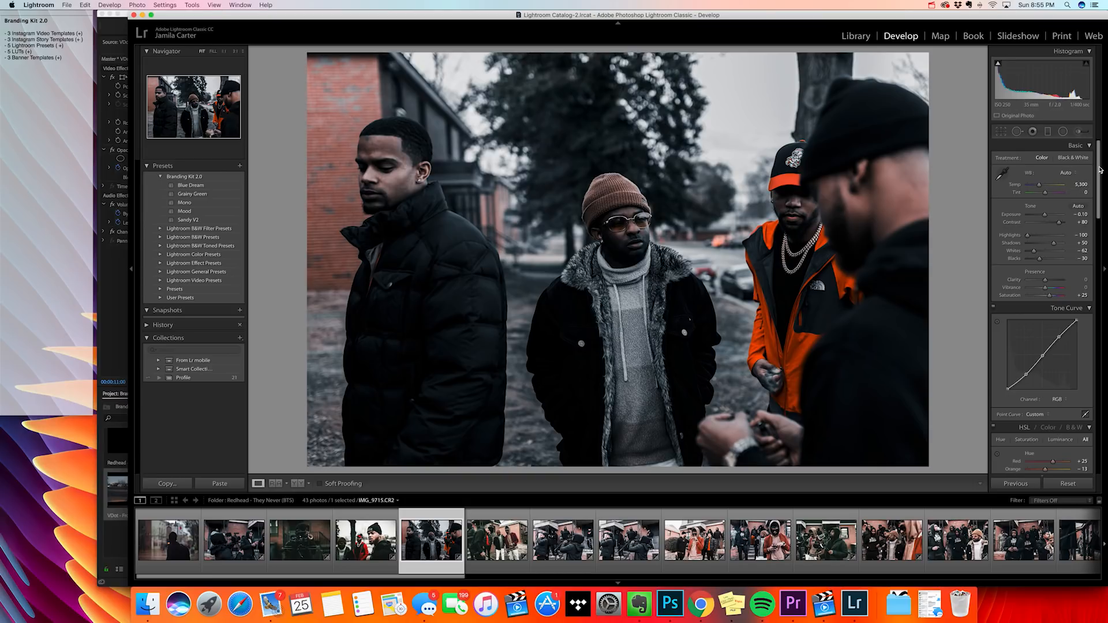
left_click_drag(1054, 243, 1059, 245)
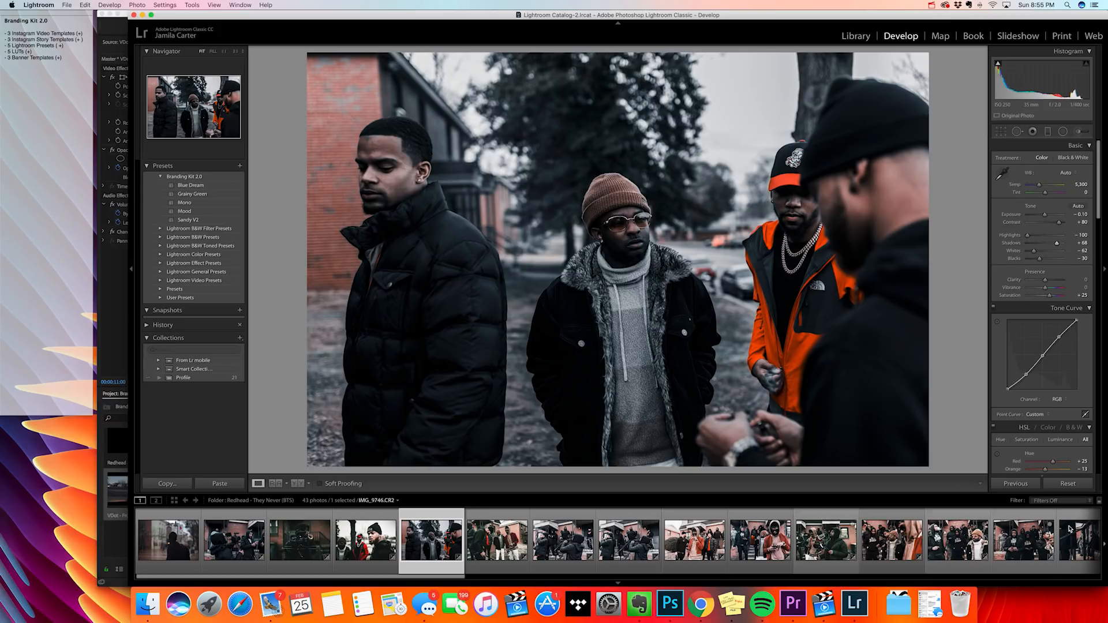
Open the 2018-02-17 folder in the Library and bring its second photo, IMG_0330.CR2, into Develop
left_click(857, 37)
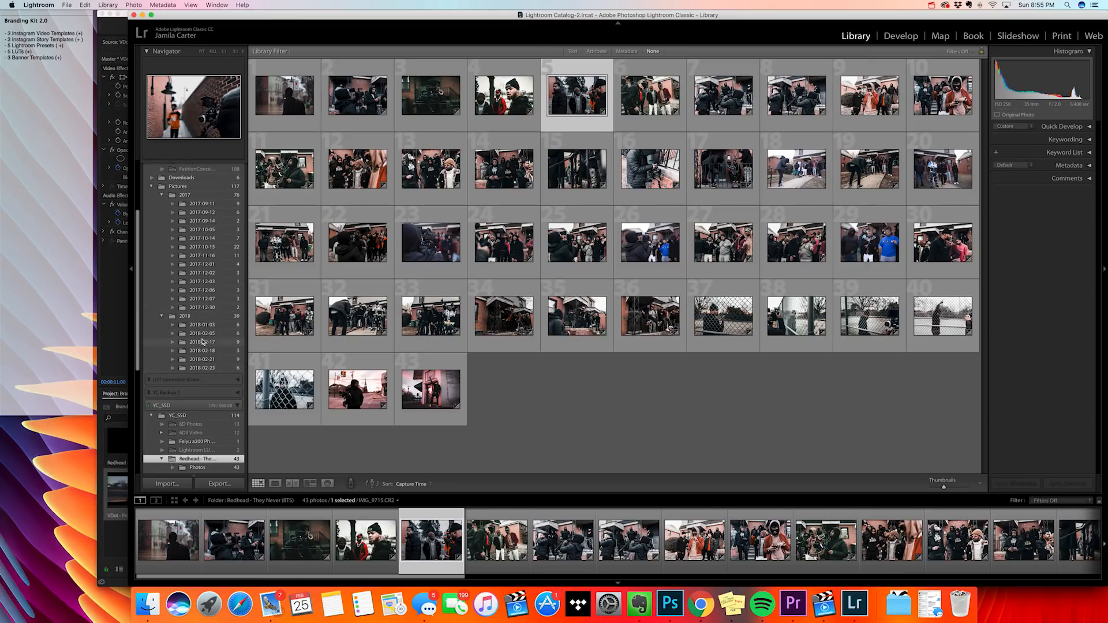
left_click(198, 344)
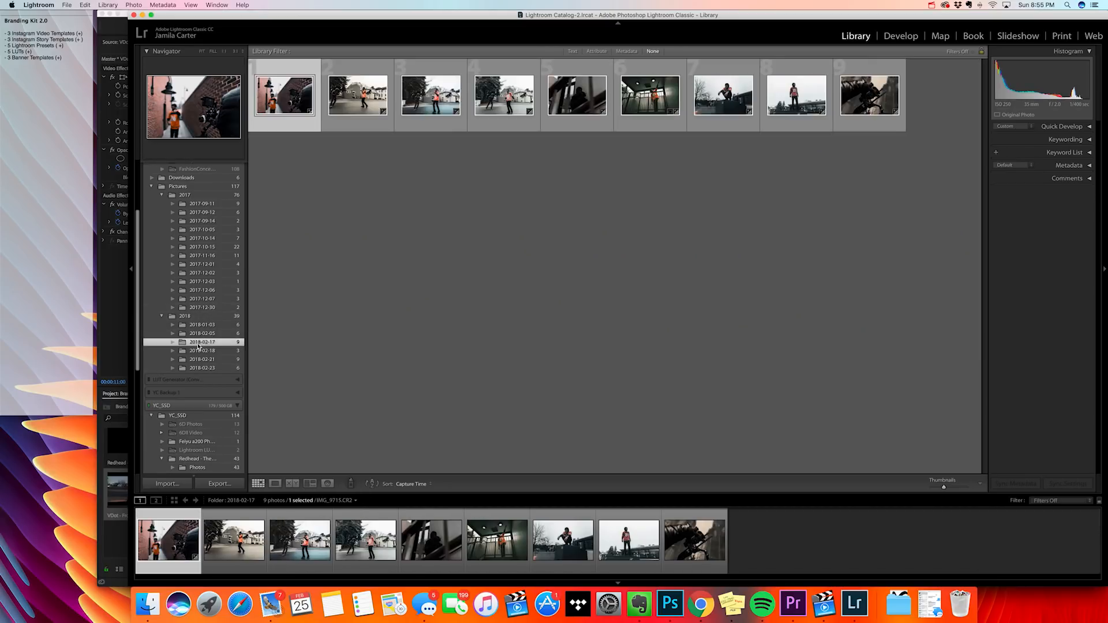
left_click(358, 95)
left_click(897, 37)
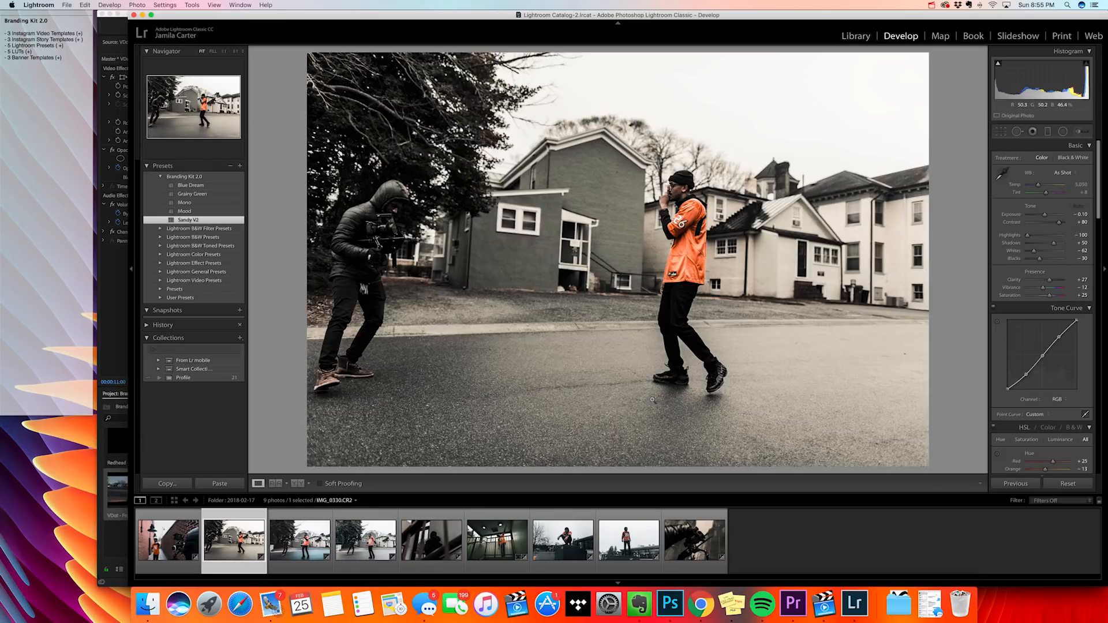
Apply the Mono preset to the street photo and compare it before and after side by side
left_click(186, 203)
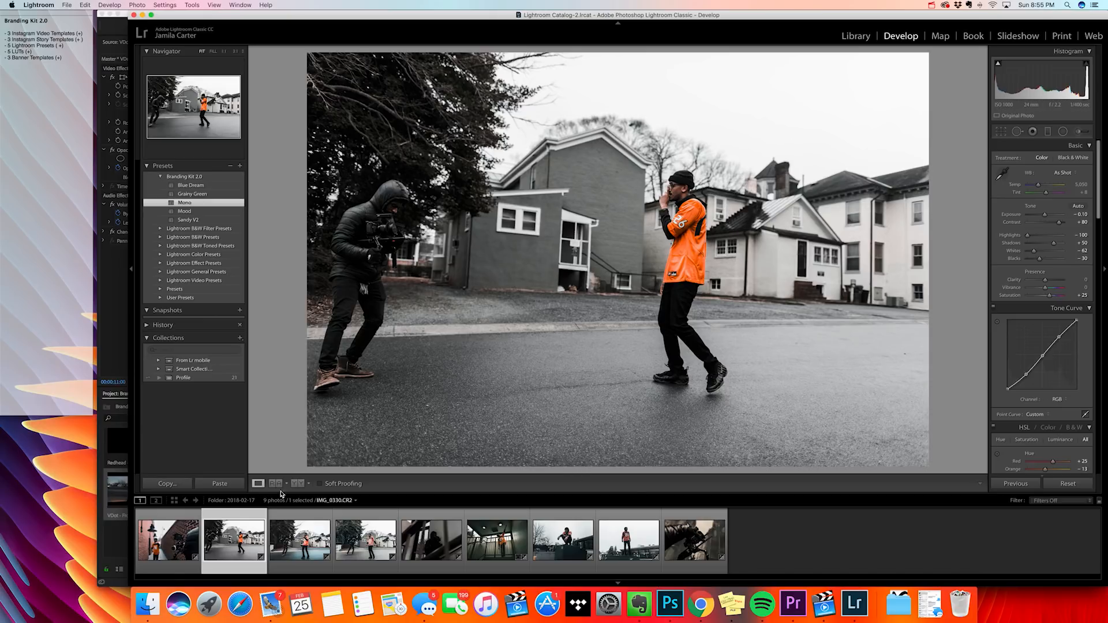
left_click(297, 483)
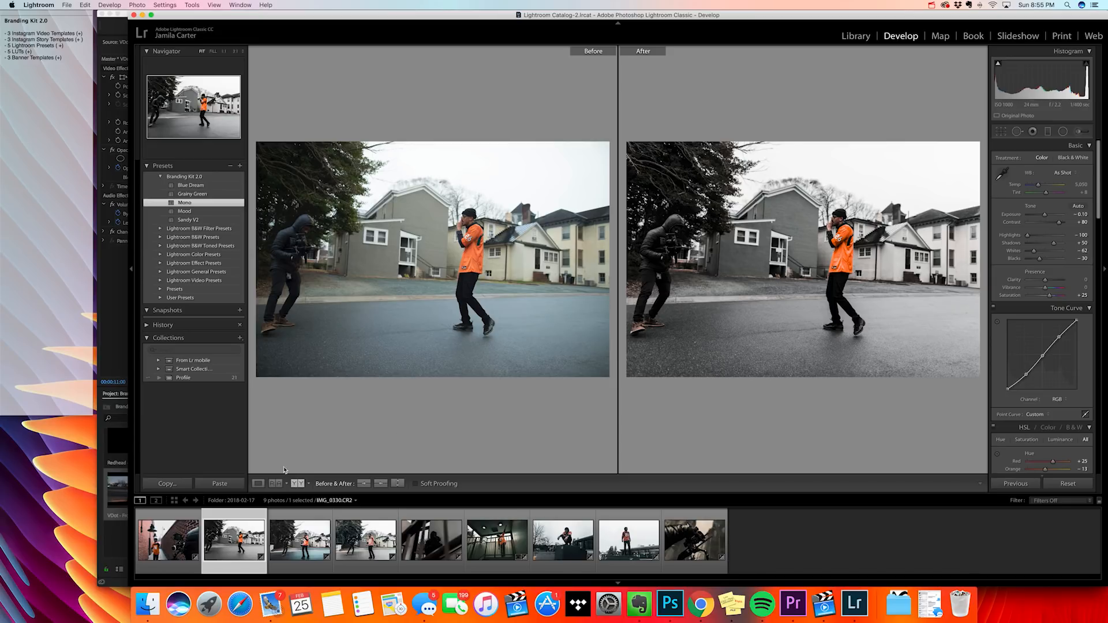
left_click(257, 483)
Try the Blue Dream, Mood and Grainy Green presets in turn on the street photo
left_click(192, 185)
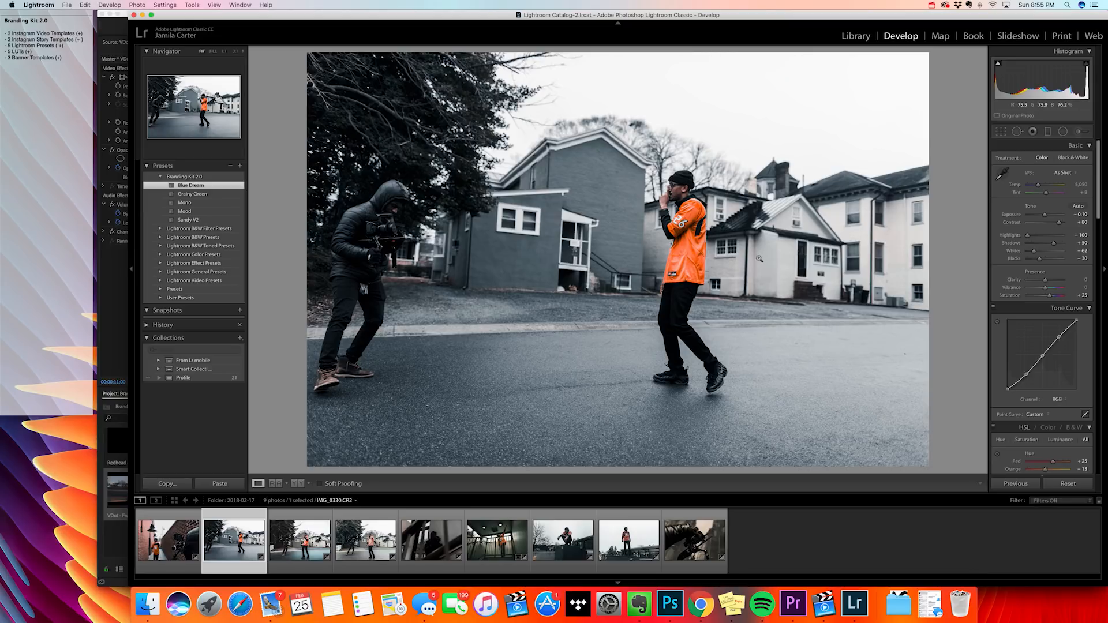
left_click(191, 212)
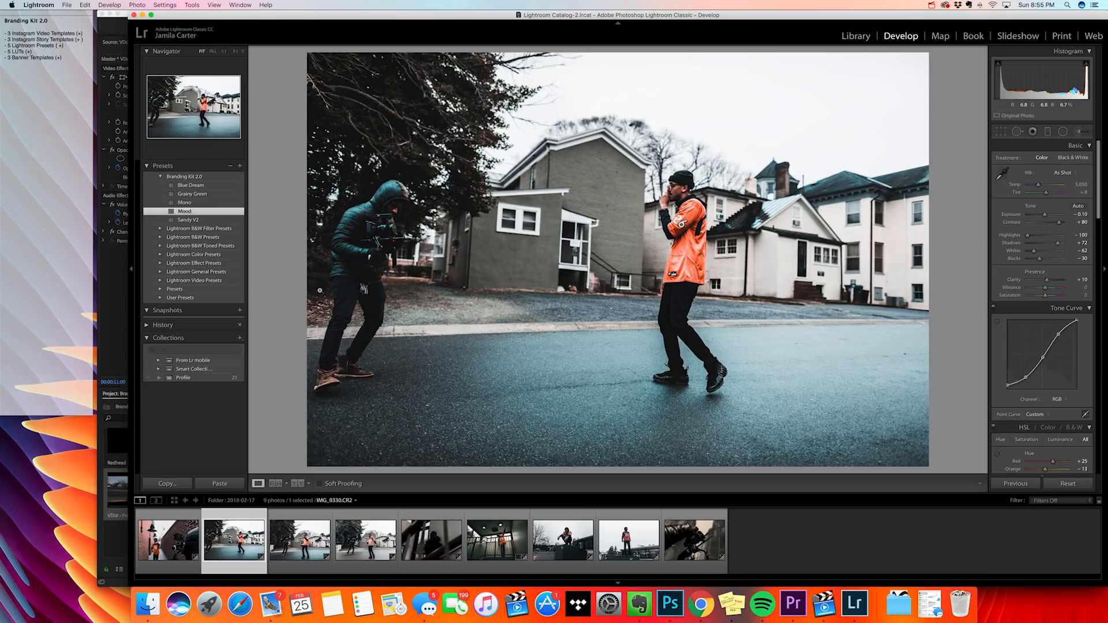
left_click(234, 195)
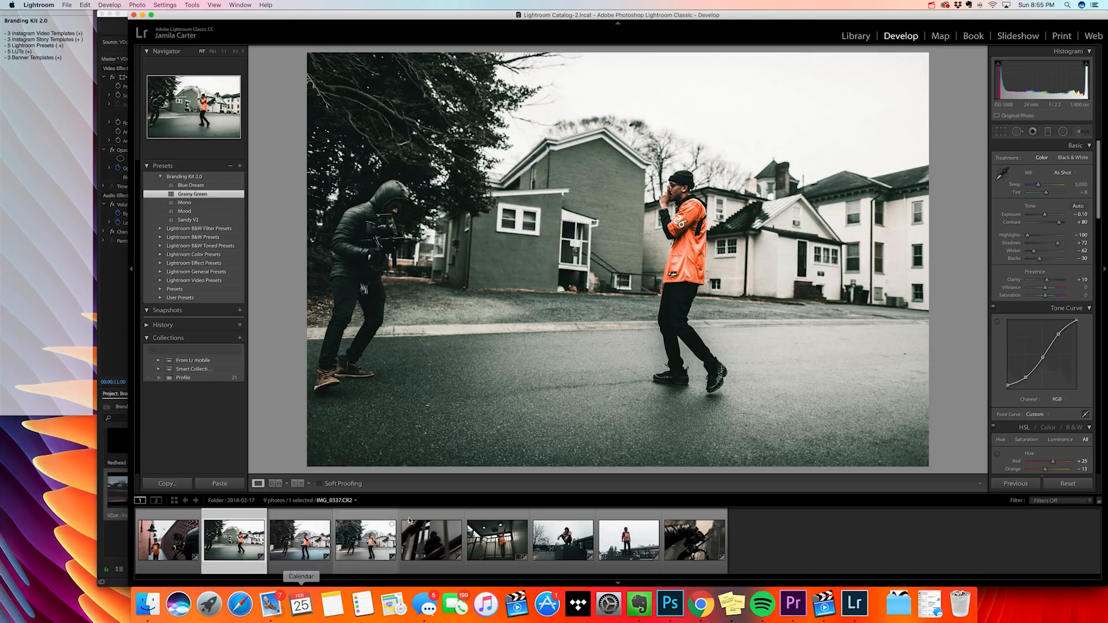
Apply the Grainy Green preset to the first photo, IMG_0297.CR2, and compare it before and after
left_click(172, 553)
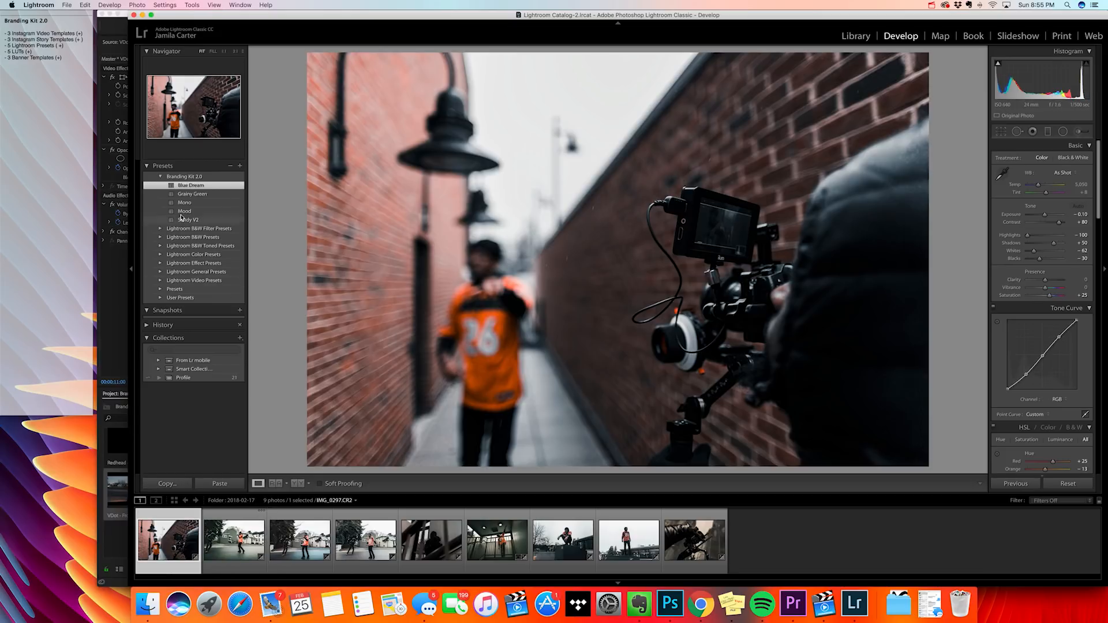
left_click(201, 195)
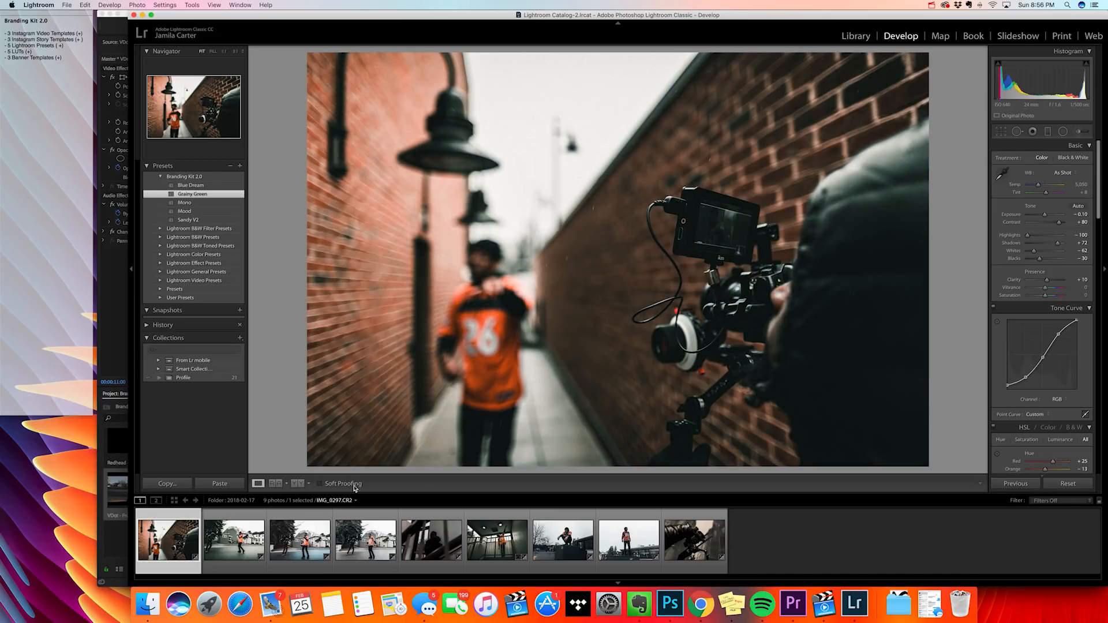
left_click(297, 483)
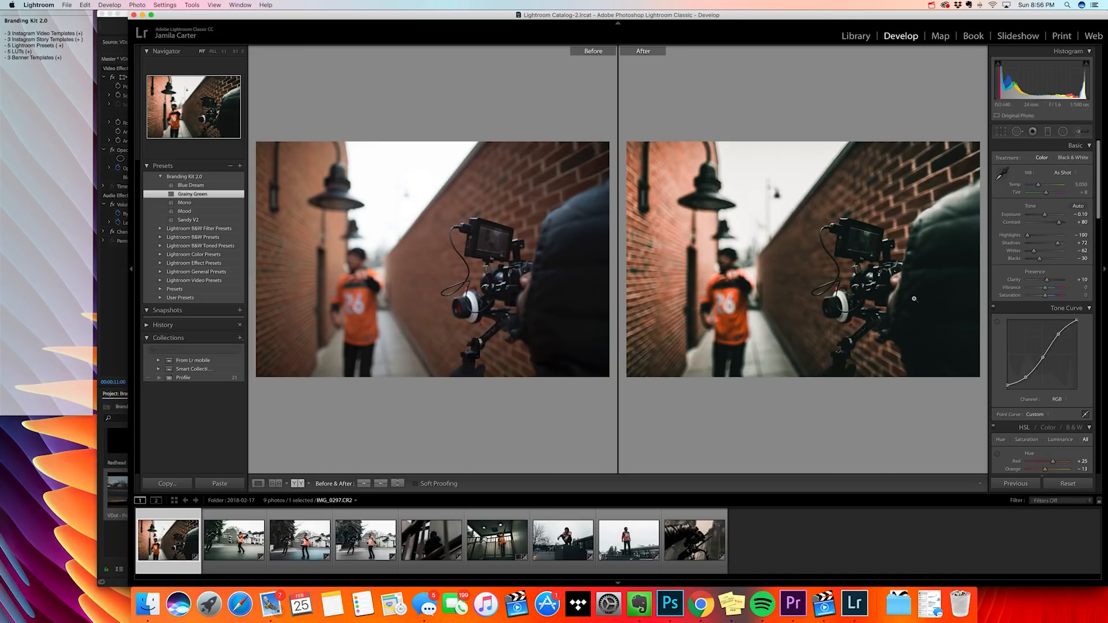
left_click(259, 485)
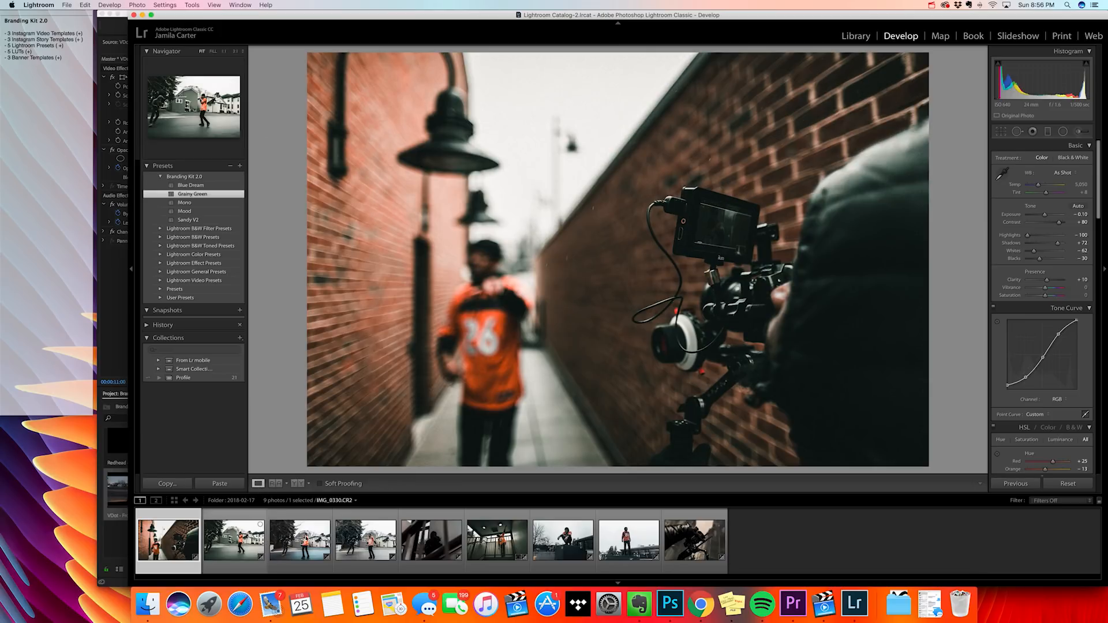
Return to the street photo IMG_0330.CR2 and apply the Sandy V2 preset
left_click(224, 522)
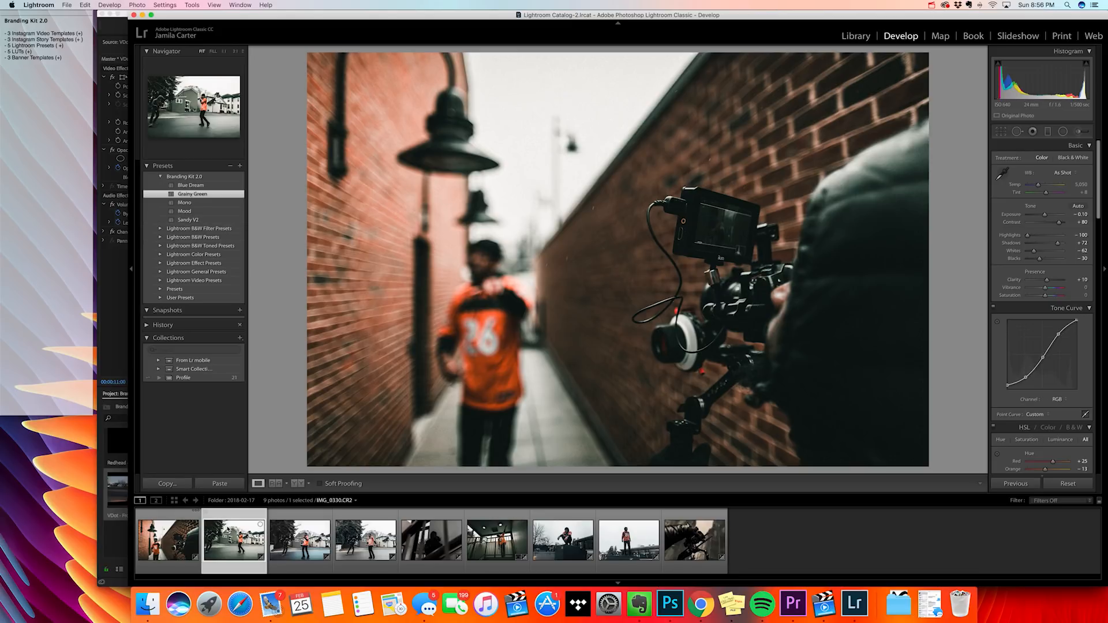
left_click(191, 220)
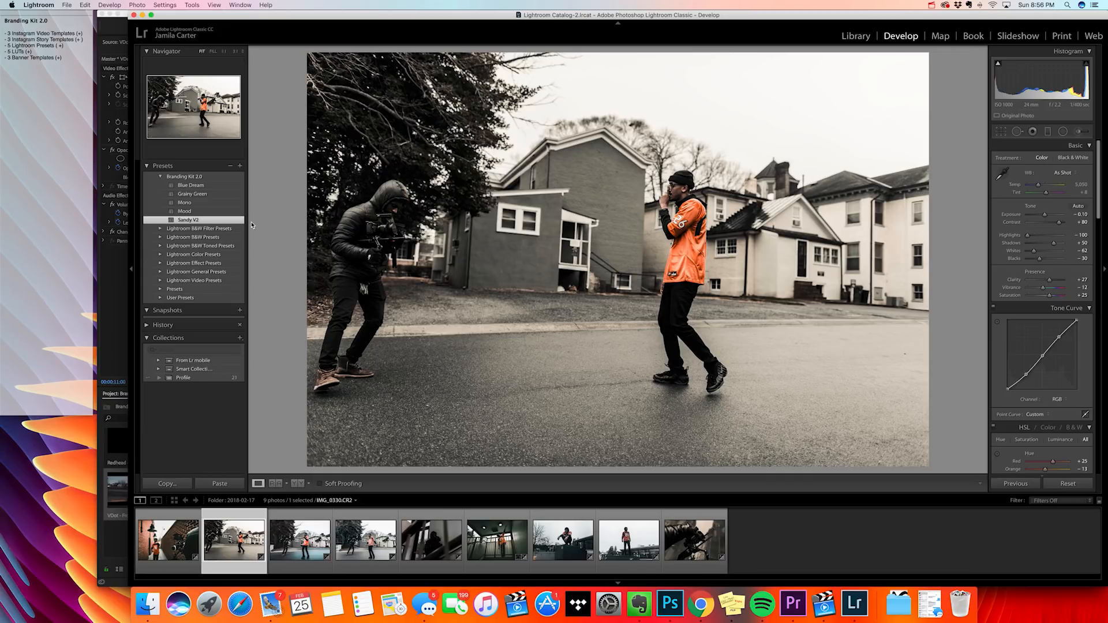
Apply the Blue Dream preset to the last photo, IMG_0404.CR2, with shadows at +81 and whites at +30
left_click(696, 548)
left_click(195, 185)
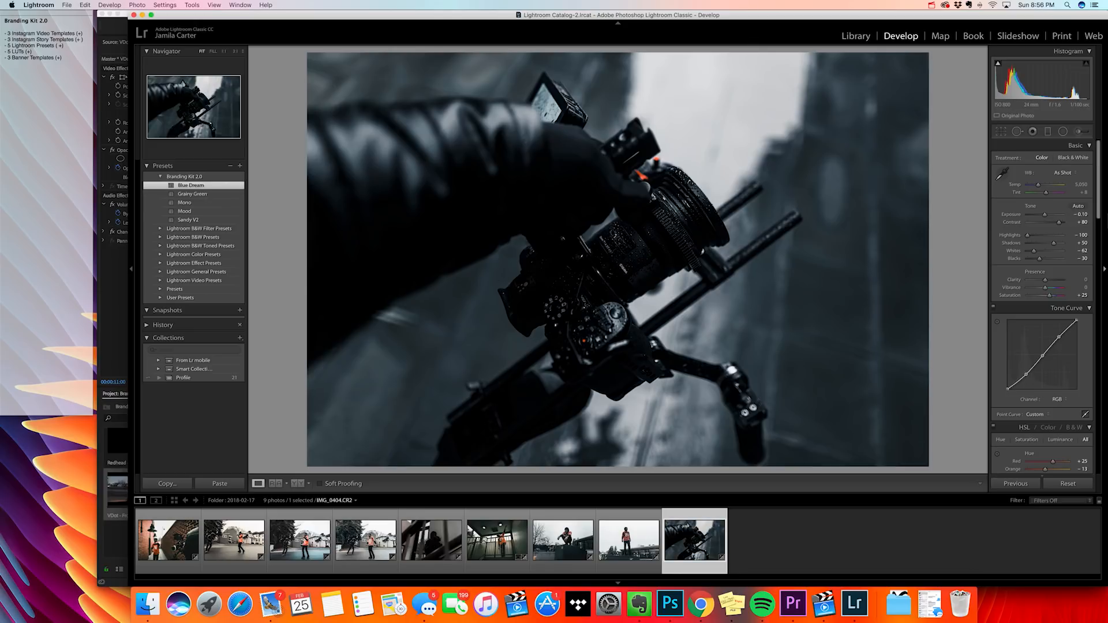
left_click_drag(1053, 243, 1060, 246)
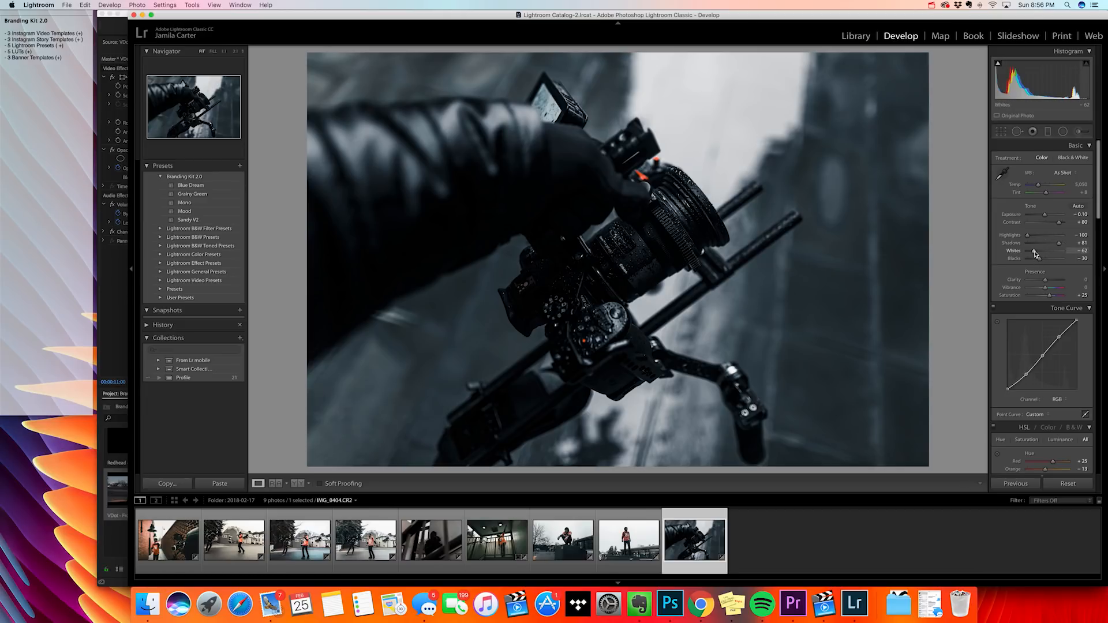
left_click_drag(1035, 253, 1050, 254)
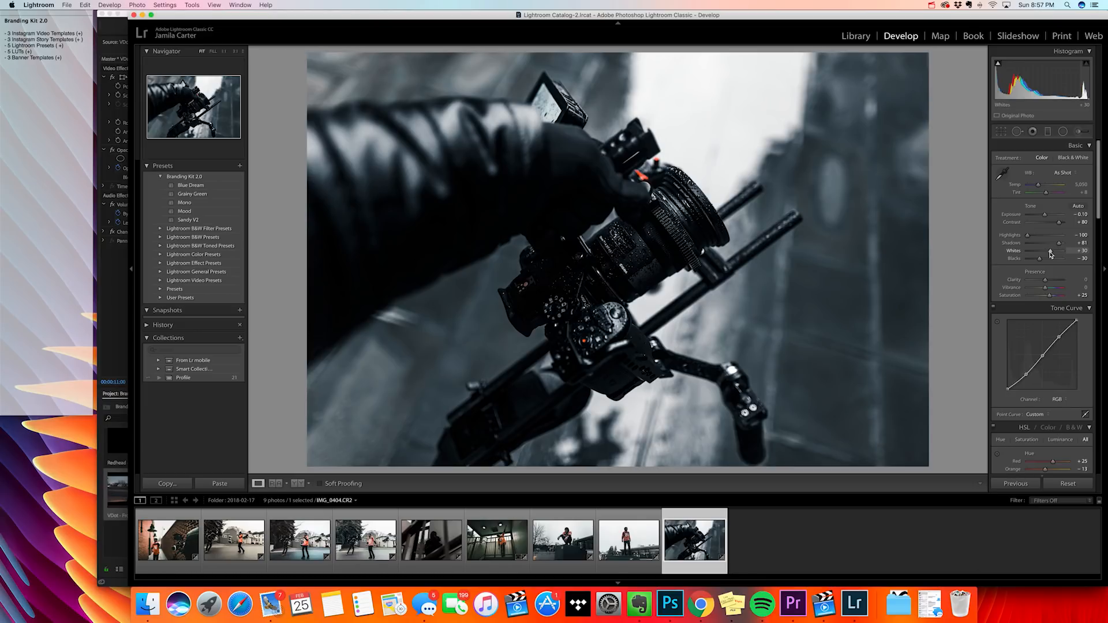
Try the Mood and Blue Dream presets on the camera rig photo and settle on Grainy Green
left_click(199, 212)
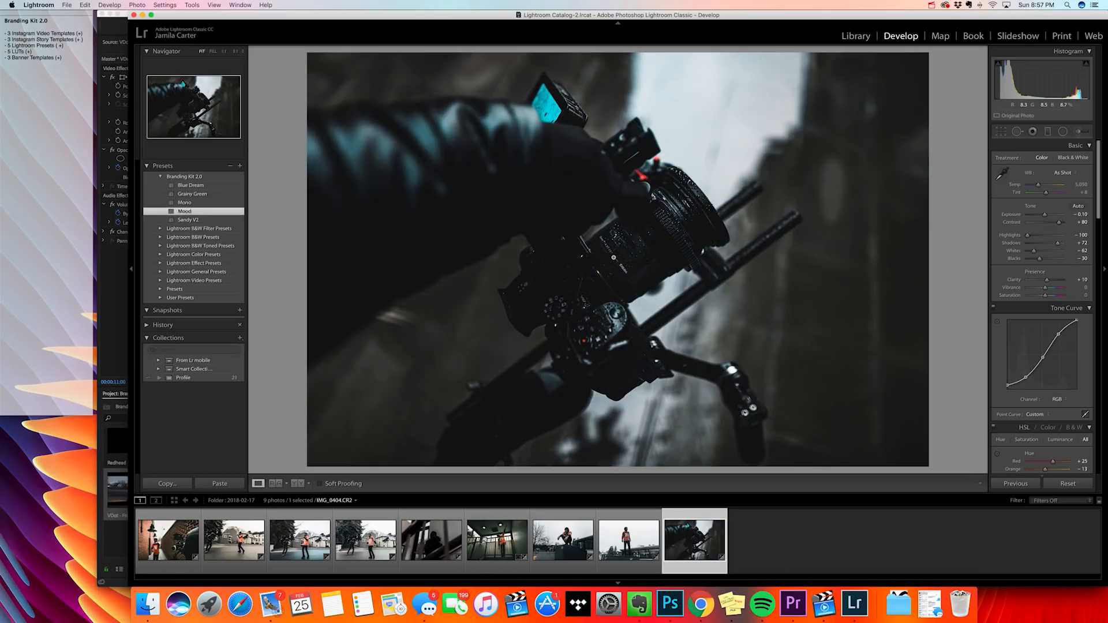
left_click(184, 185)
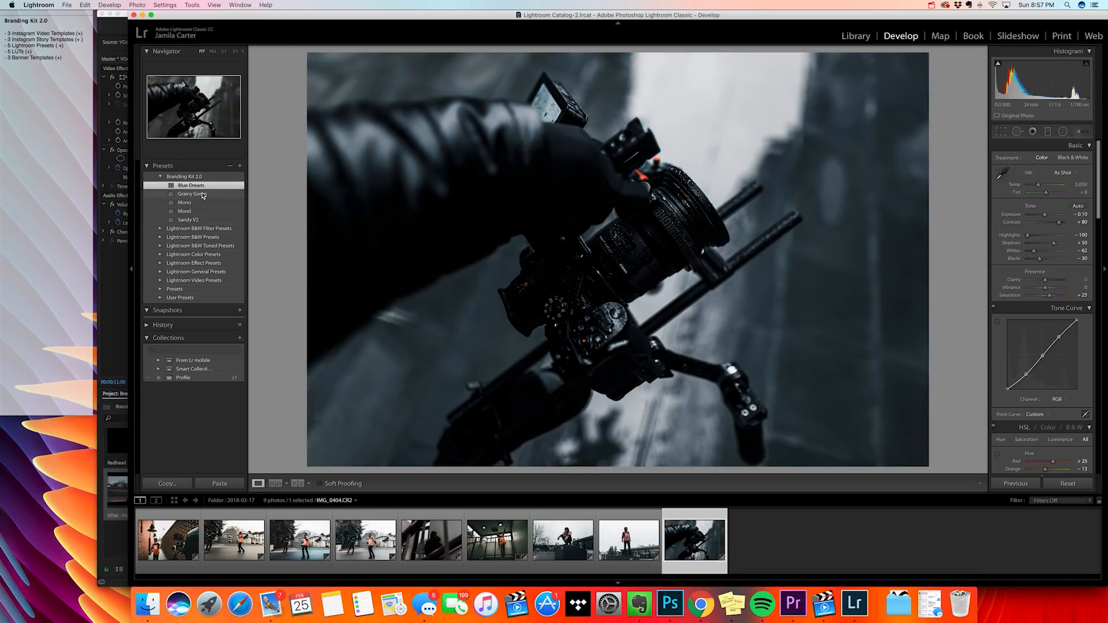
left_click(199, 194)
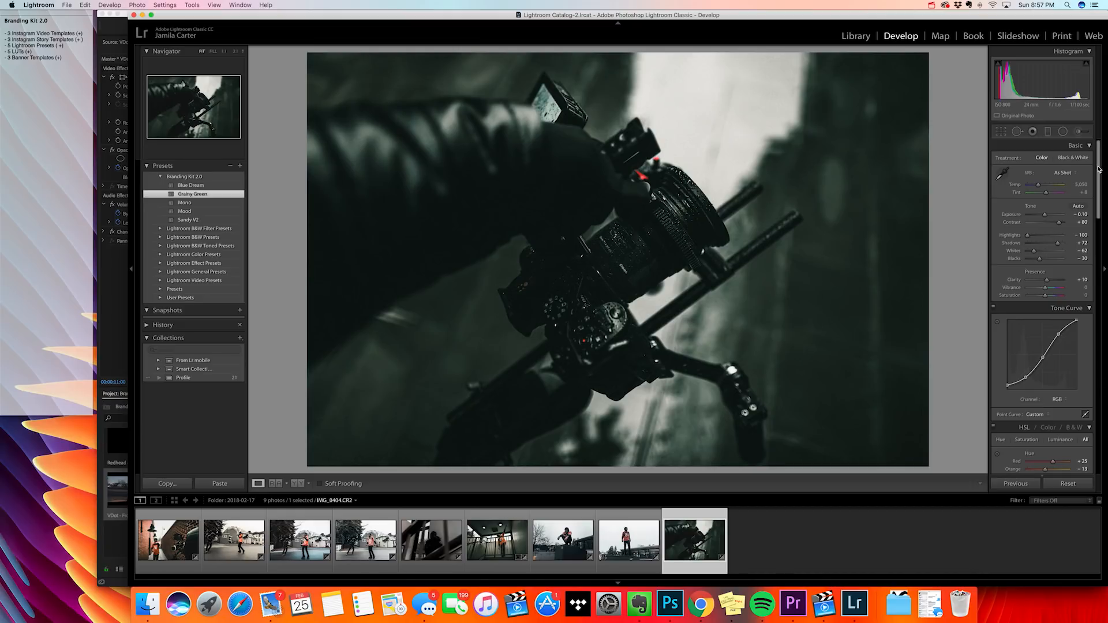
Review the Grainy Green tone and HSL settings on the camera rig photo and return to street photo IMG_0336.CR2
left_click_drag(1098, 169, 1105, 210)
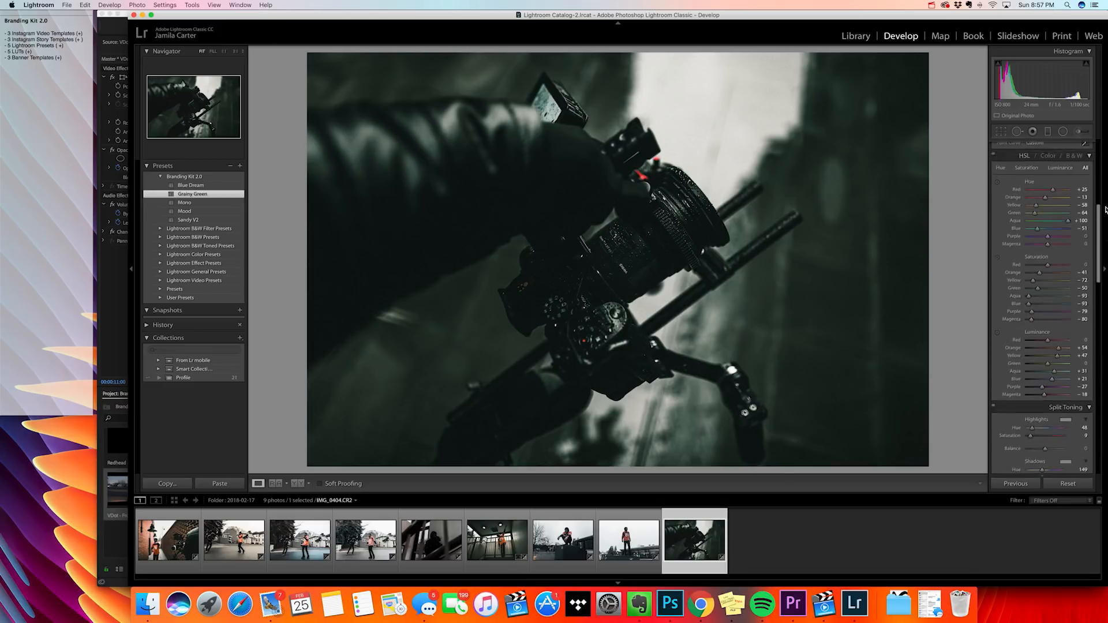
scroll(1071, 251, "up", 10)
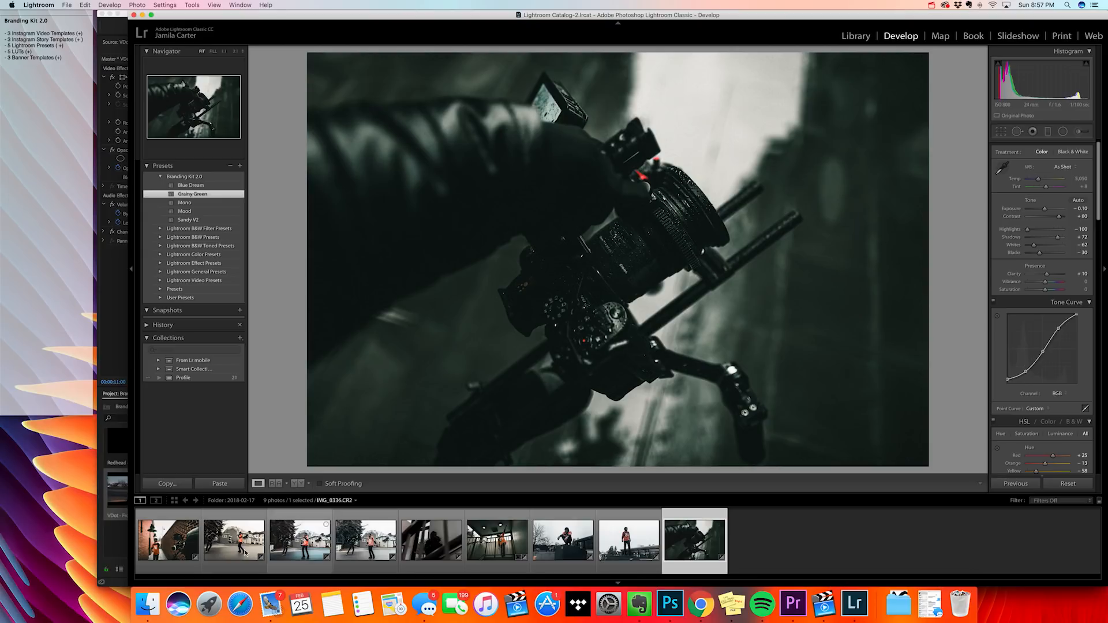
left_click(276, 542)
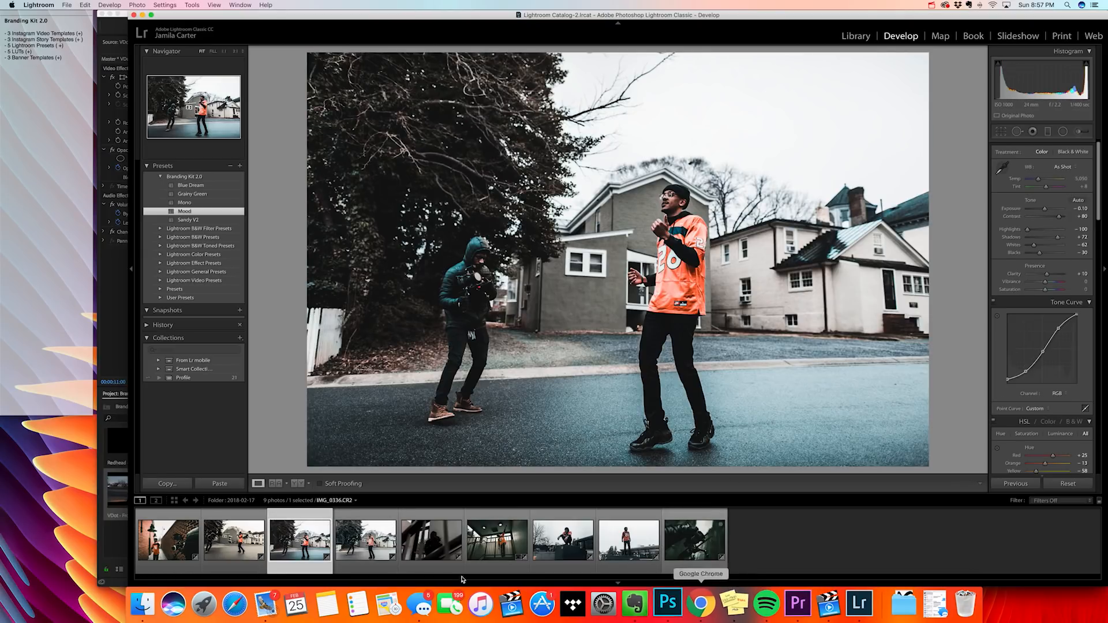
Locate the LUTs folder inside Branding Kit 2.0, and switch to Premiere Pro with the empty P1133106 sequence open
left_click(160, 604)
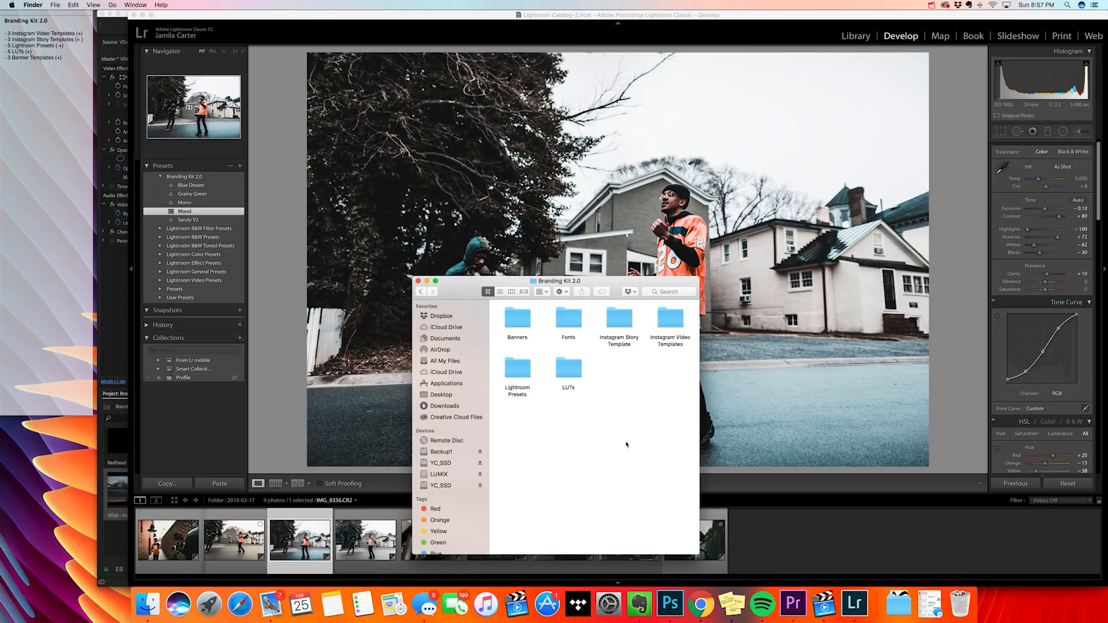
left_click(582, 370)
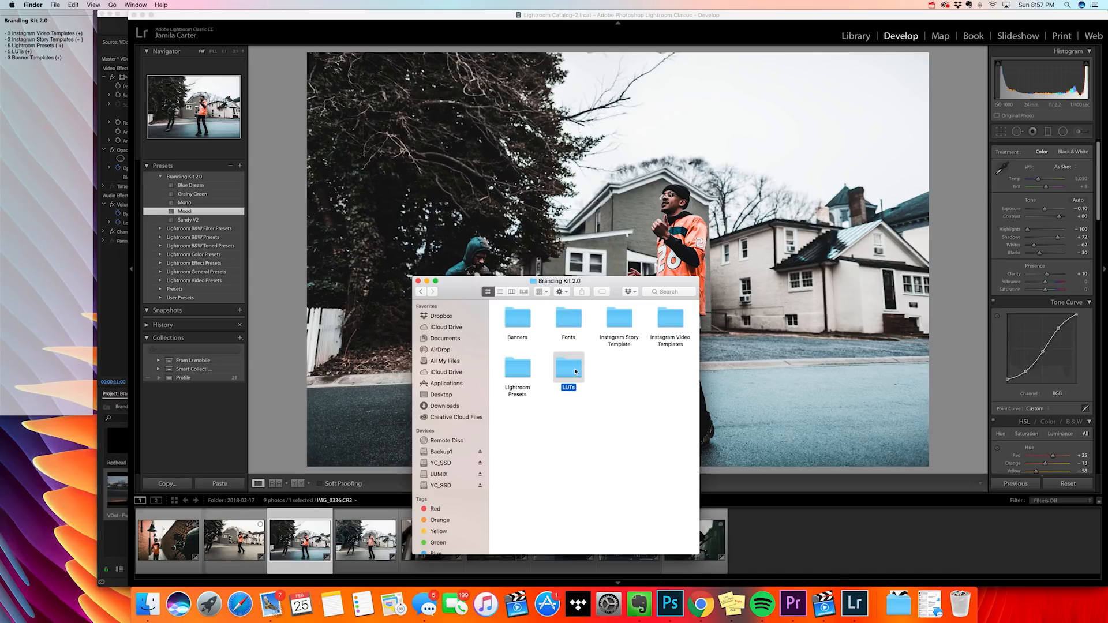
left_click(806, 620)
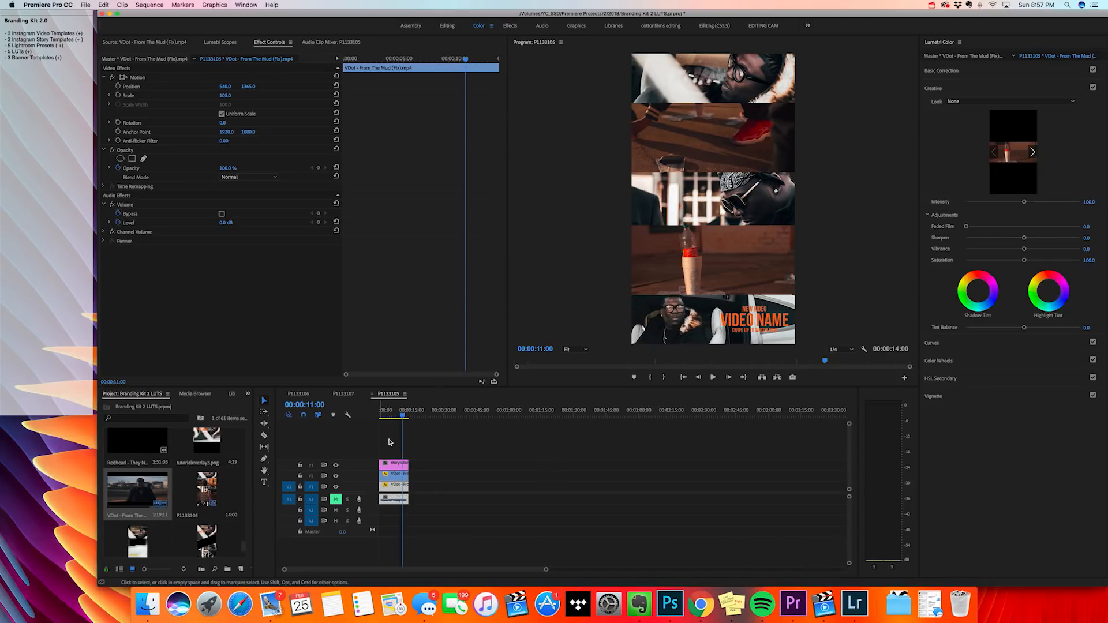
left_click(344, 394)
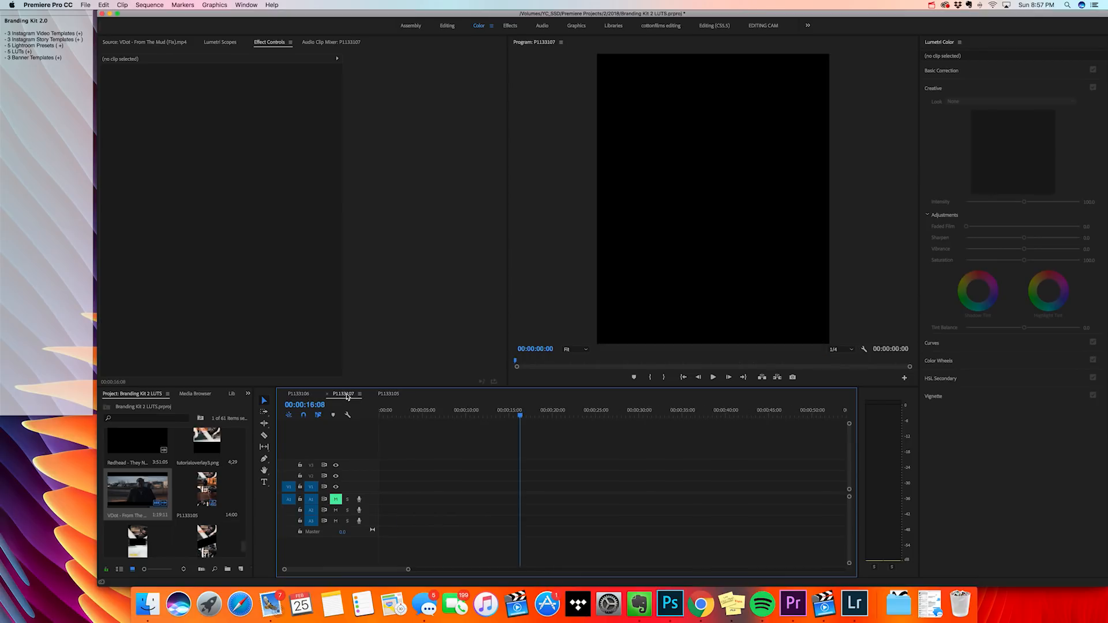
left_click(308, 396)
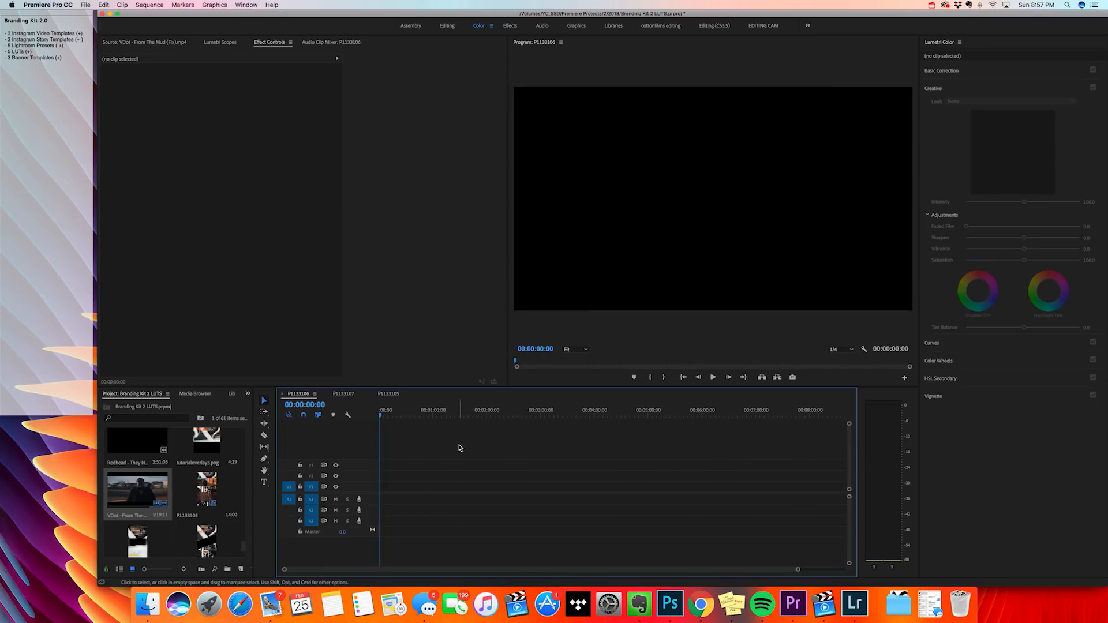
scroll(244, 539, "up", 3)
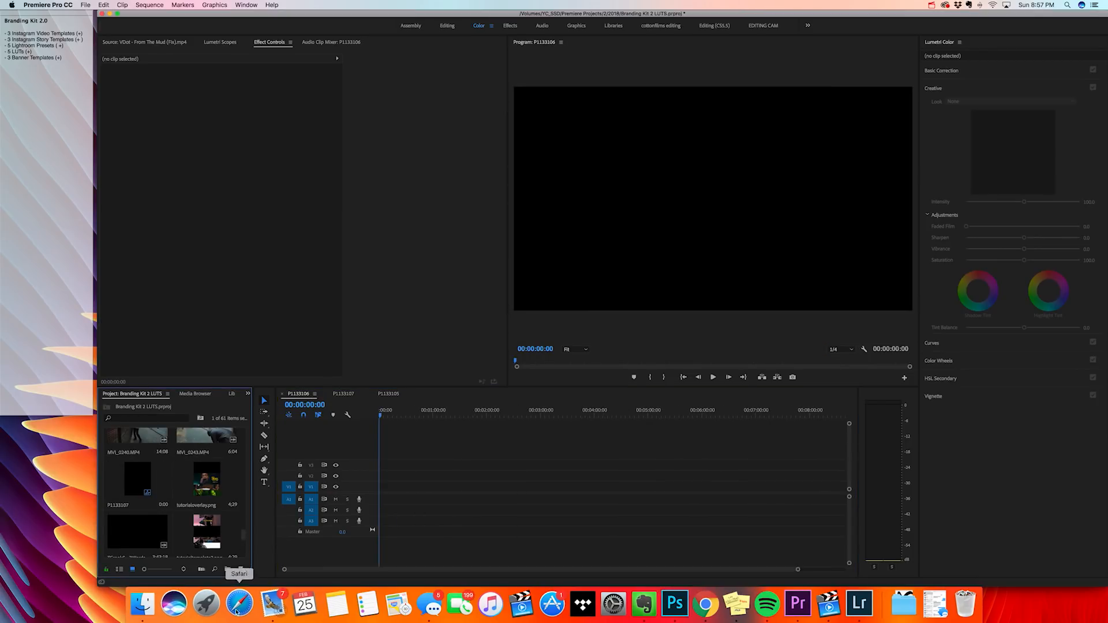
Switch to Finder and examine the LUTs folder, including the cube files in LOG and the STANDARD folder
left_click(147, 603)
double_click(569, 369)
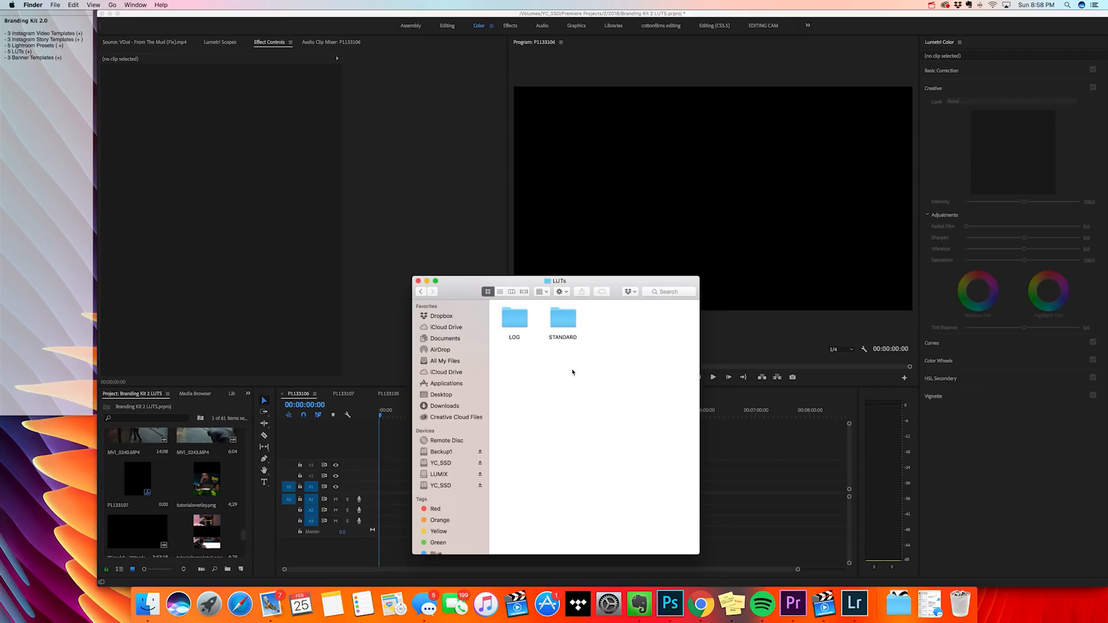
double_click(516, 319)
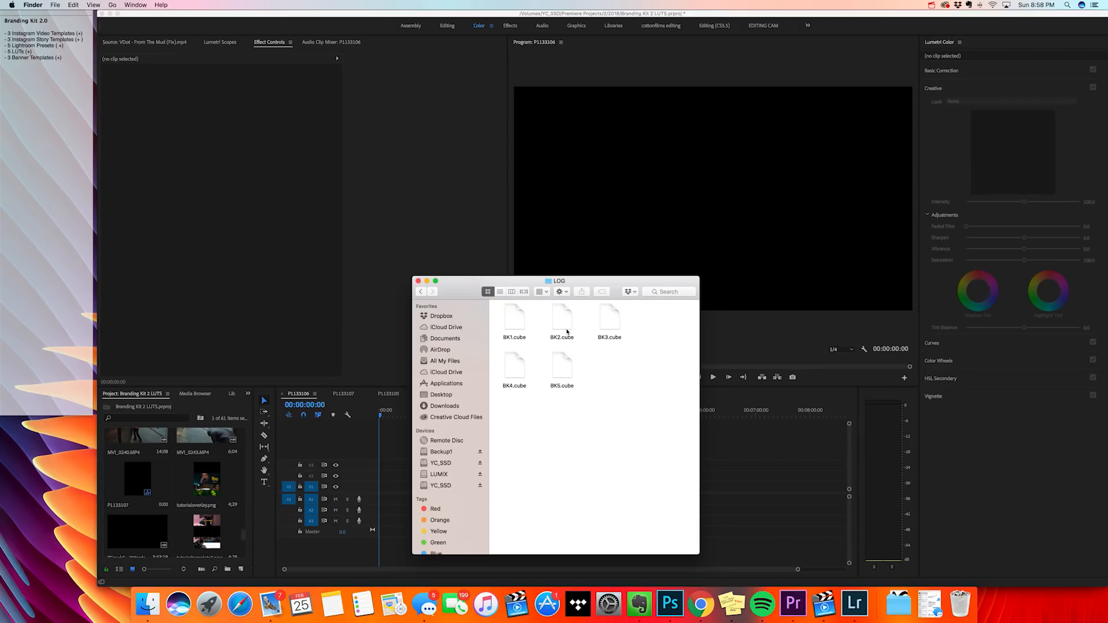
left_click(418, 292)
left_click(574, 322)
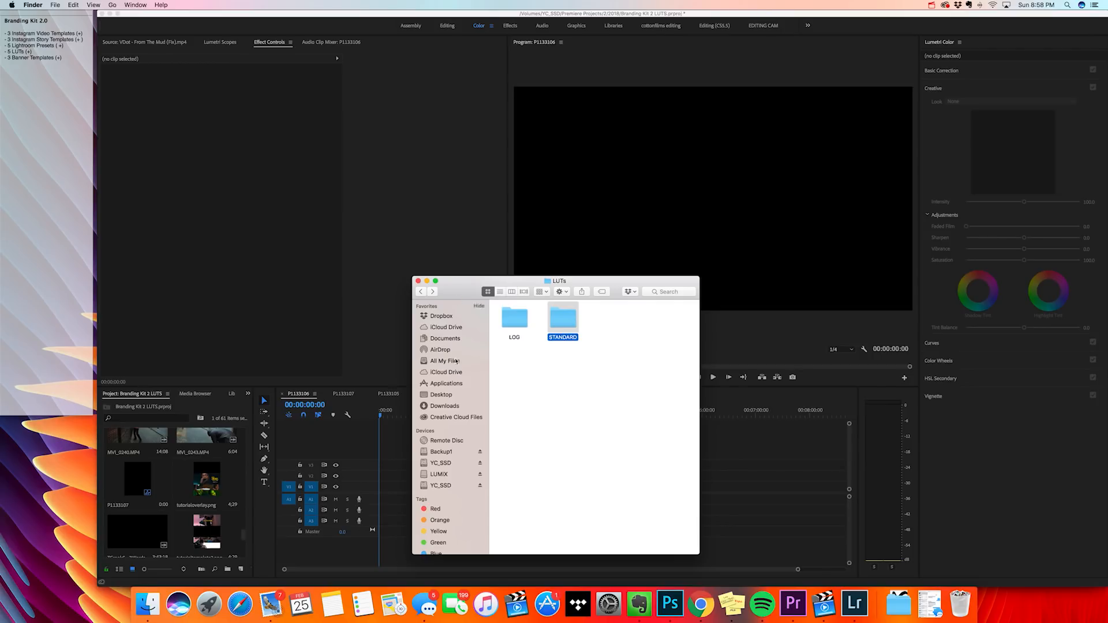
Add log clip P1129195.MOV to the start of the P1133106 sequence in Premiere Pro, changing the sequence settings to match the clip
left_click(400, 440)
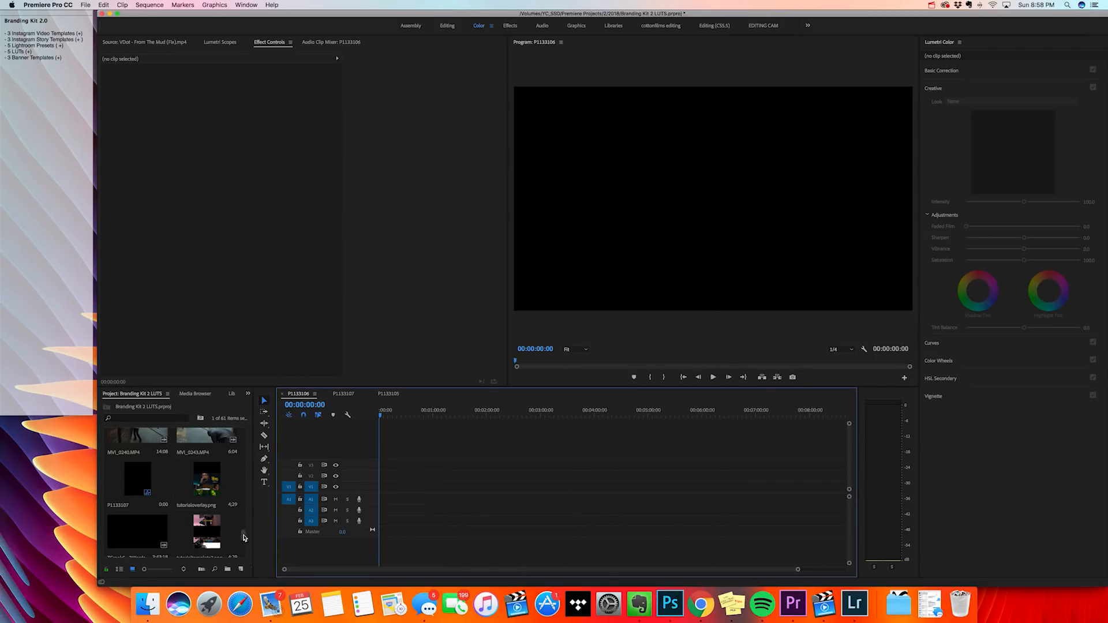
left_click_drag(243, 538, 243, 447)
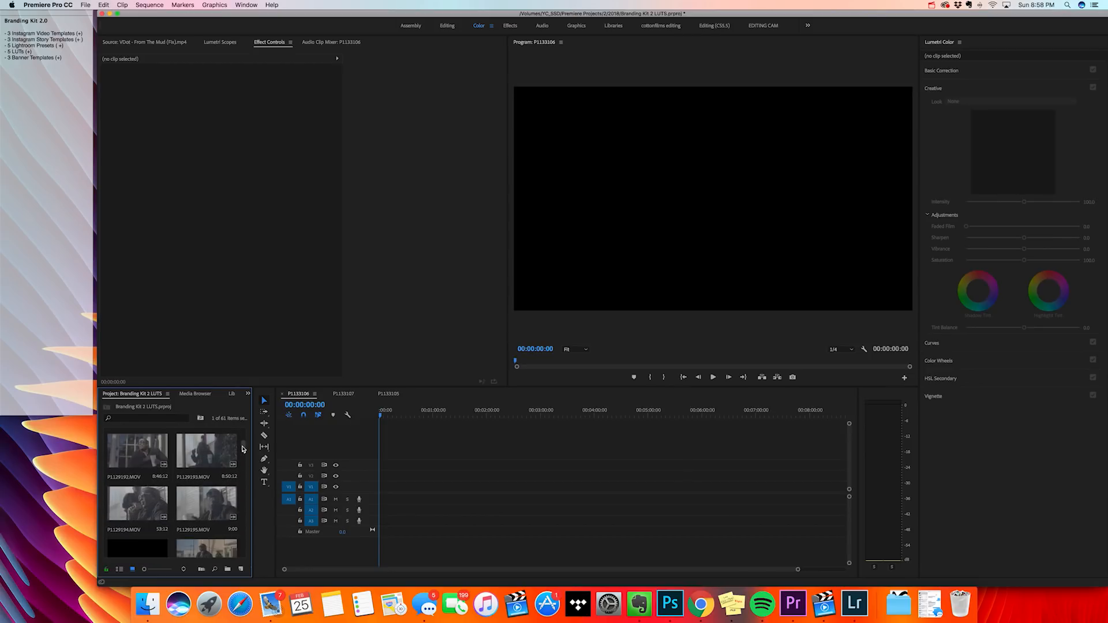
left_click(228, 507)
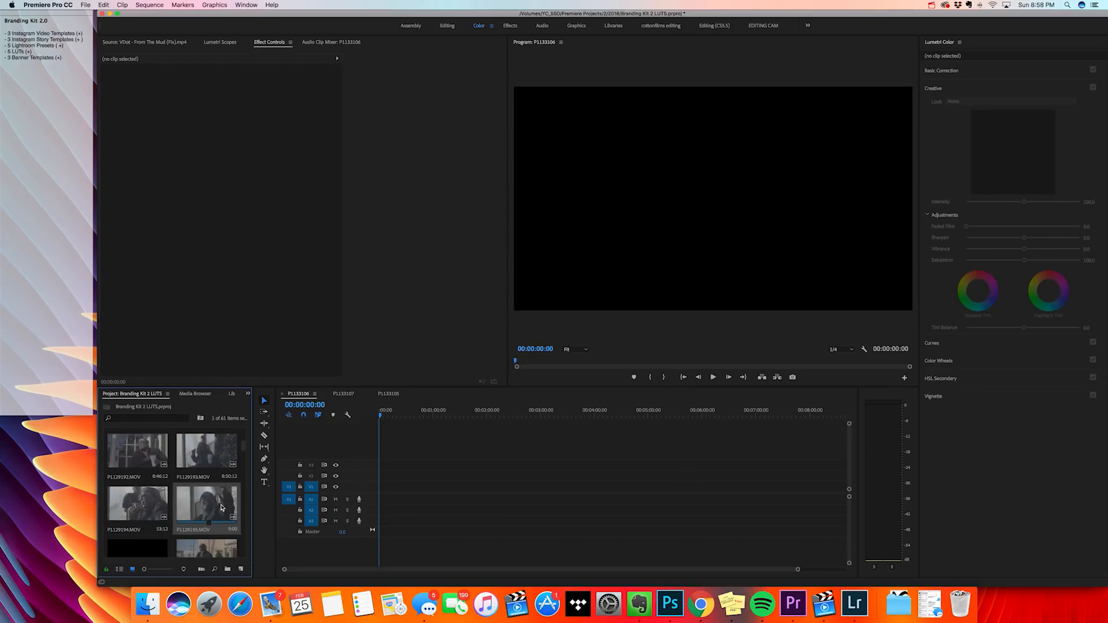
left_click_drag(221, 508, 382, 477)
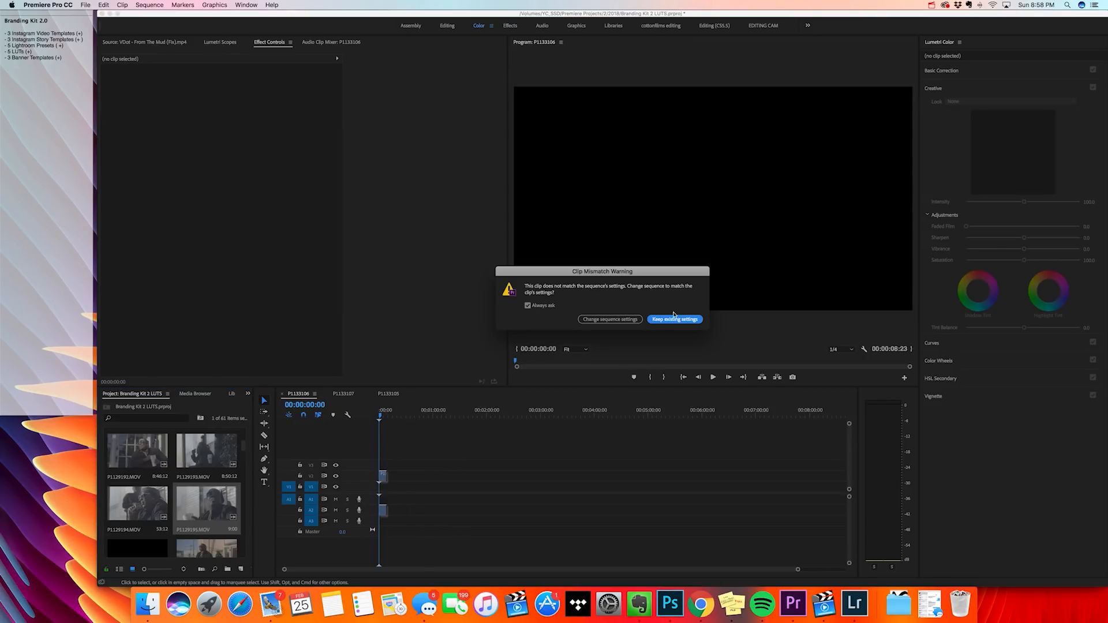
left_click(609, 320)
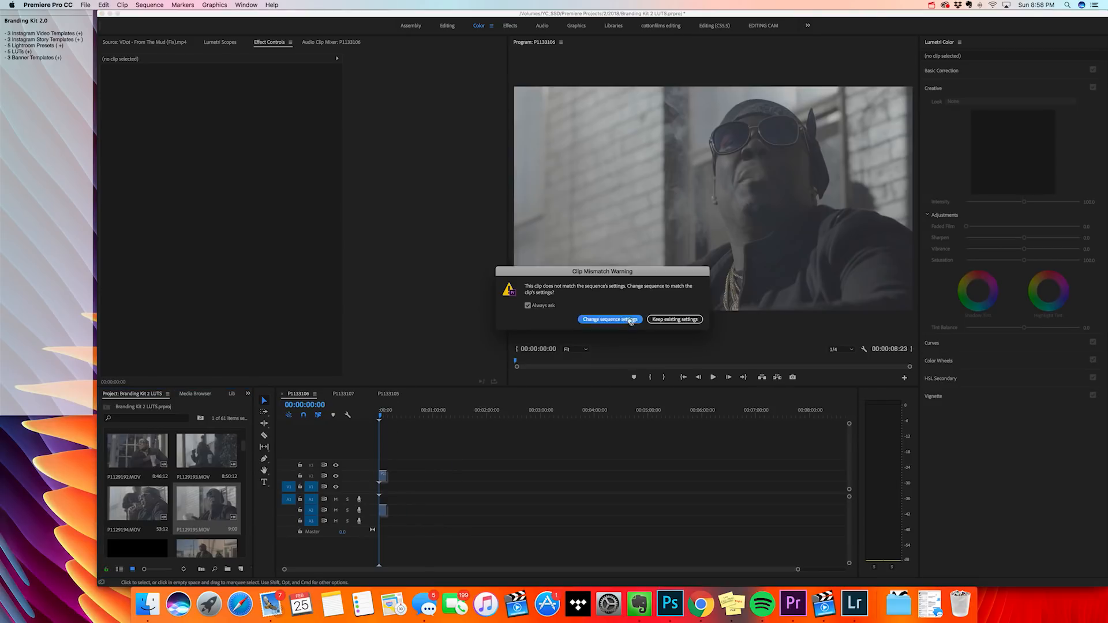
left_click(381, 417)
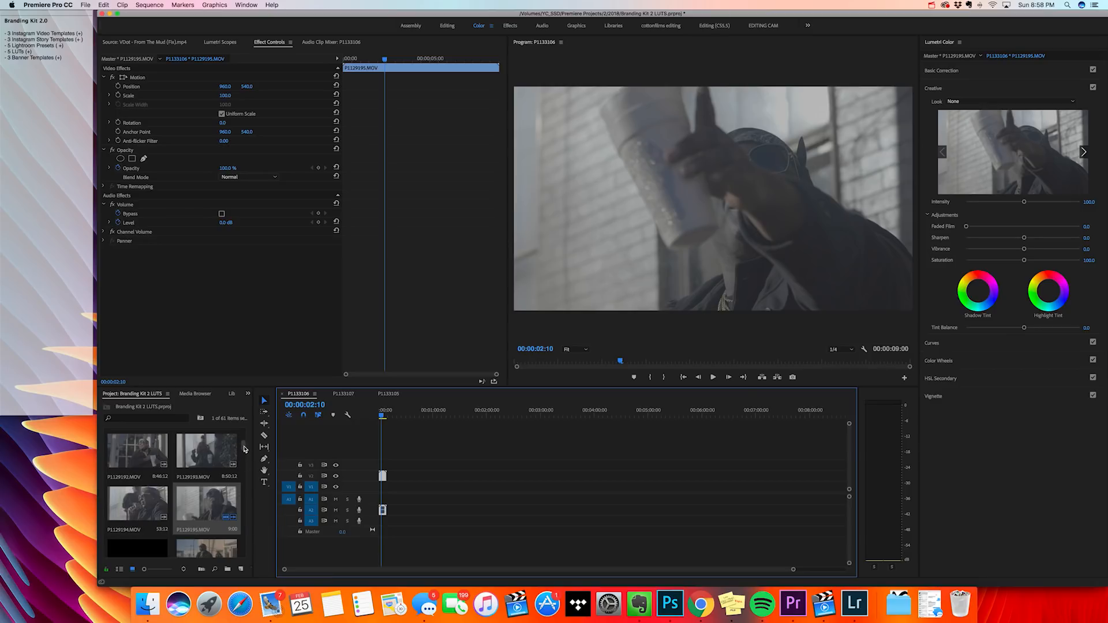
Add clip P1133106.MOV to the timeline after the first clip, leaving a gap, and place the playhead on it
mouse_move(243, 448)
left_mouse_down()
mouse_move(243, 557)
mouse_move(248, 431)
left_mouse_up()
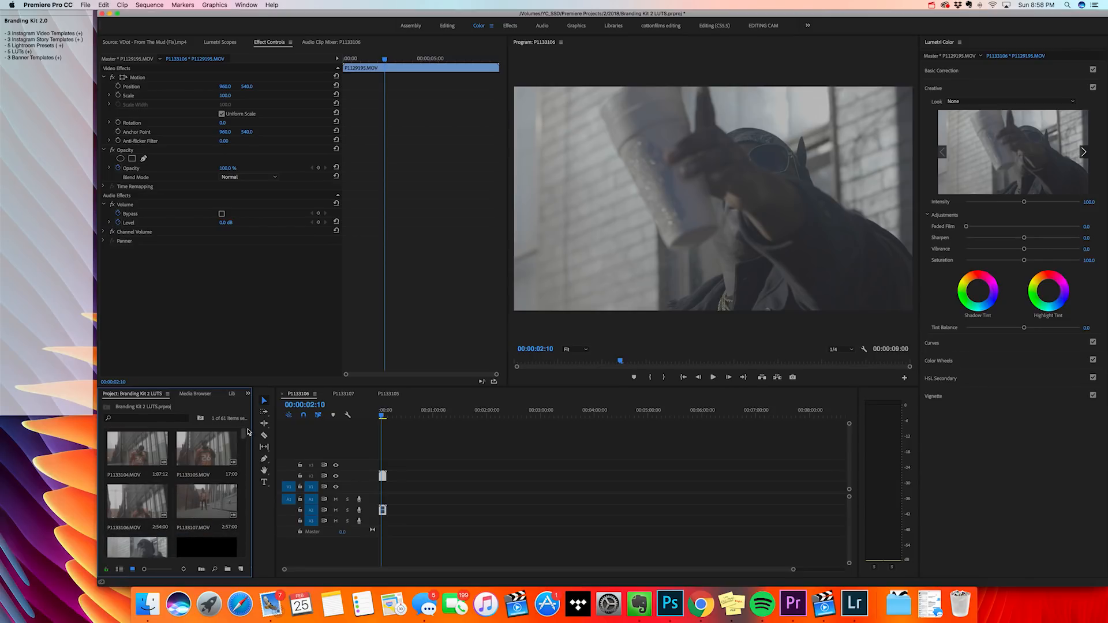
left_click(137, 503)
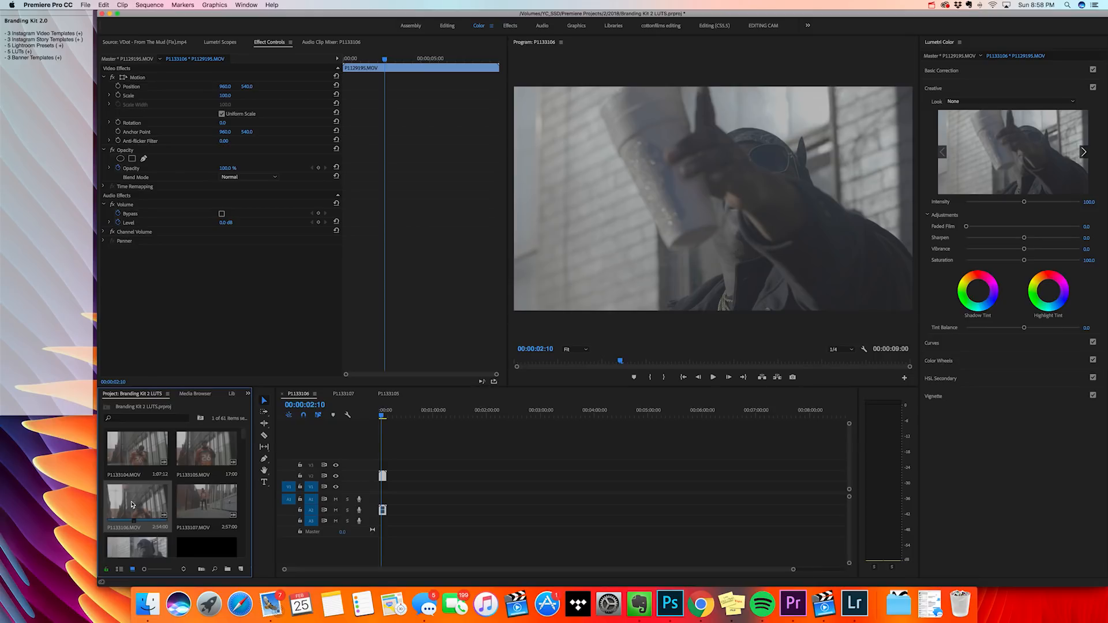
left_click_drag(132, 504, 422, 481)
left_click(428, 410)
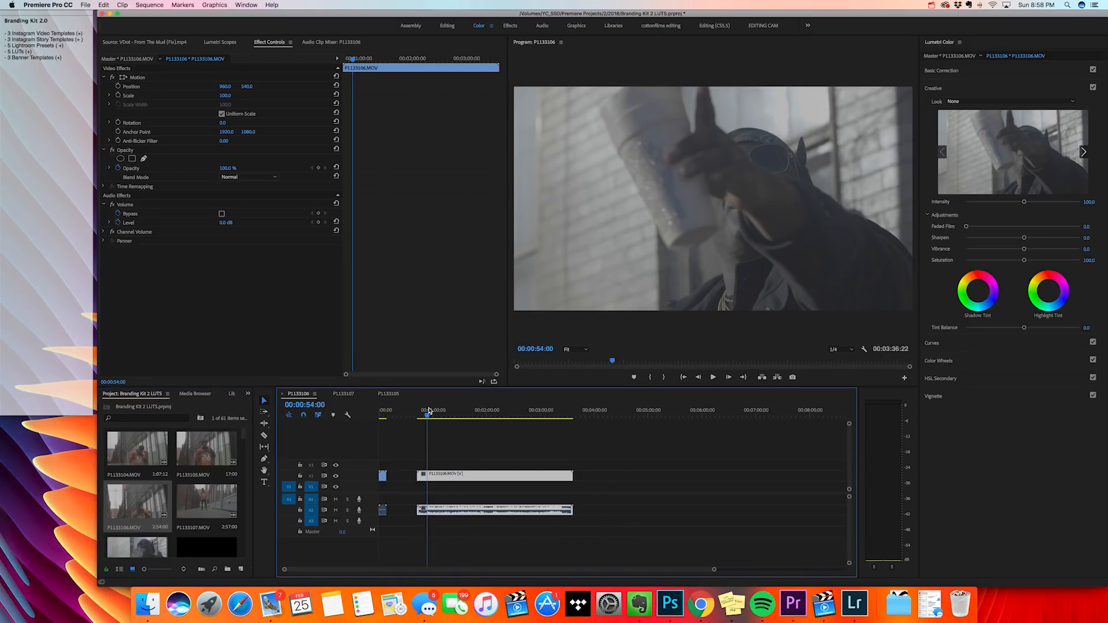
Scale the P1133106.MOV clip to frame size and mute audio track A2
right_click(460, 476)
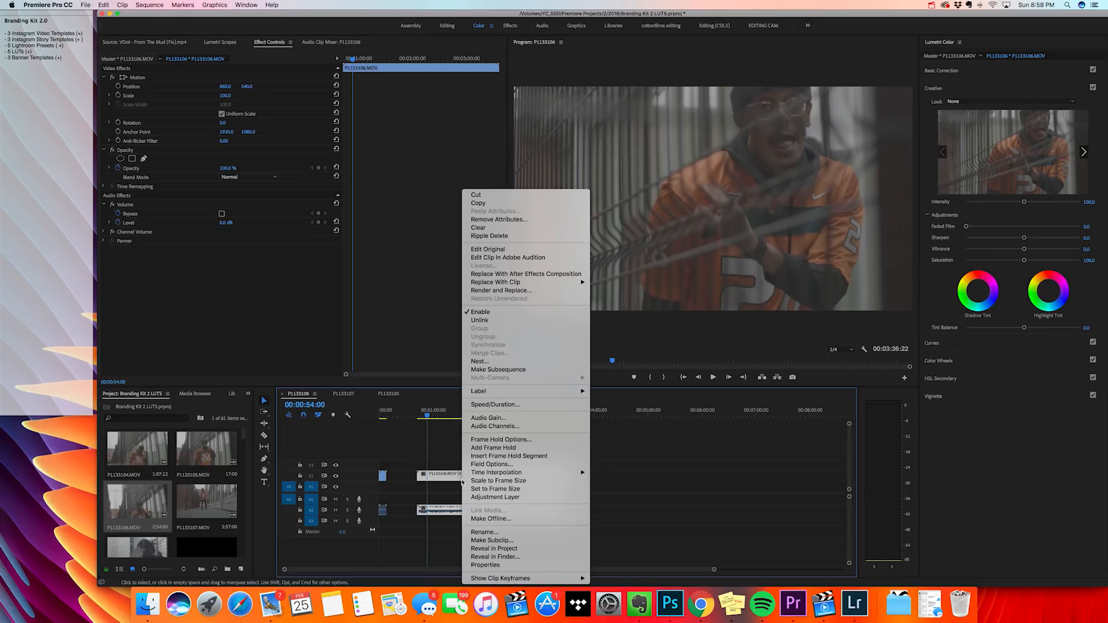
left_click(497, 480)
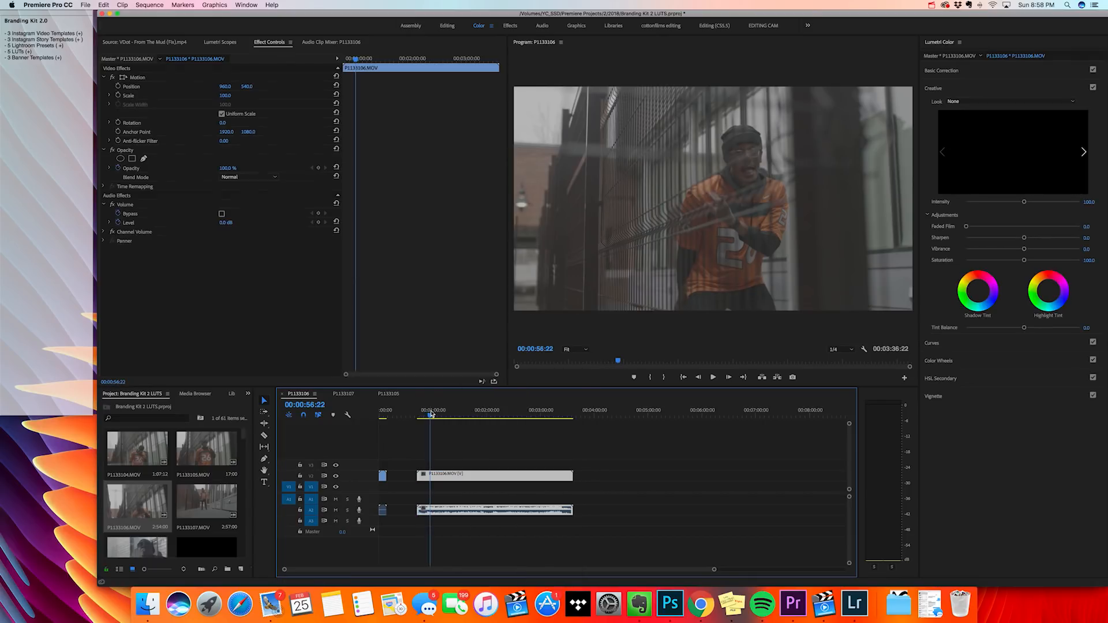
left_click(432, 412)
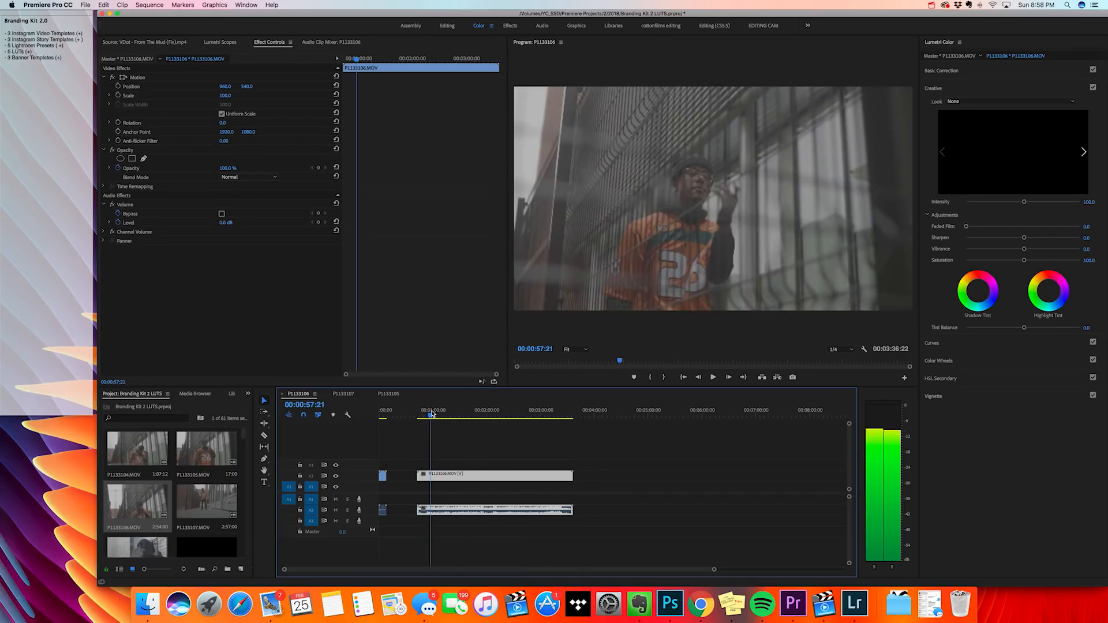
left_click(336, 511)
Set an in point at 00:00:25:21 on source clip MVI_0201.MP4 and add it to the timeline after the second clip
left_click_drag(245, 434, 243, 476)
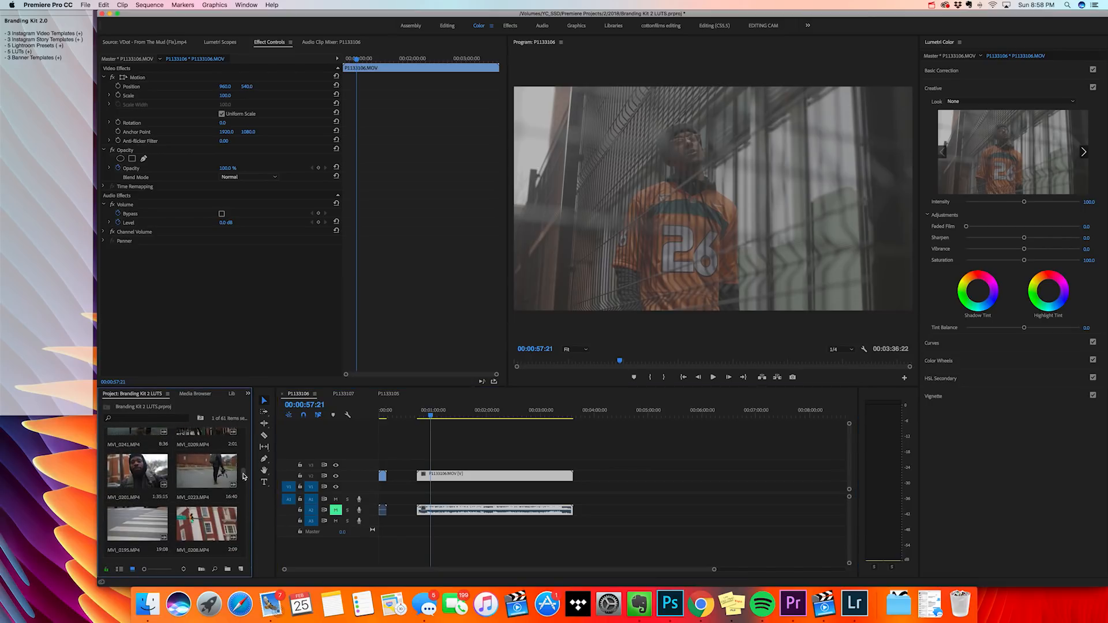
double_click(152, 479)
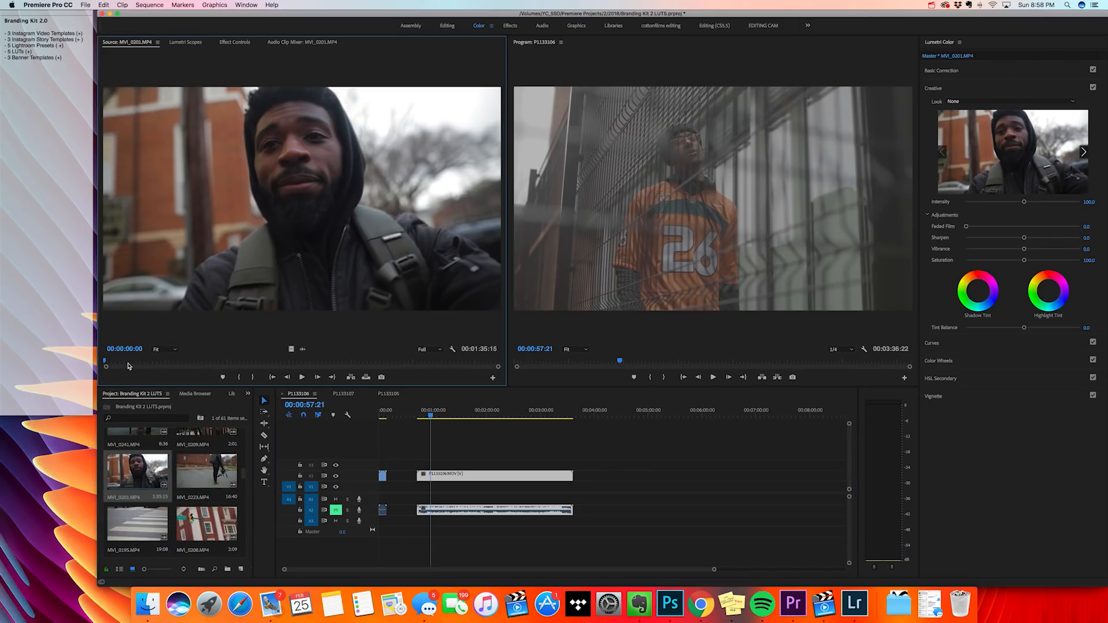
left_click(127, 362)
left_click(167, 362)
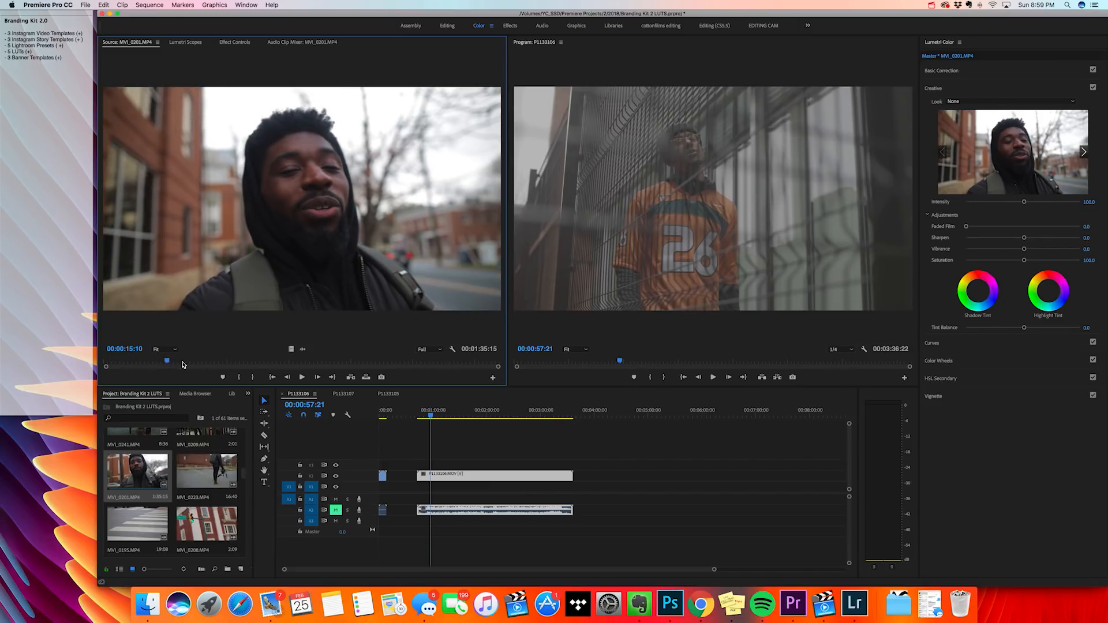
left_click_drag(183, 364, 210, 362)
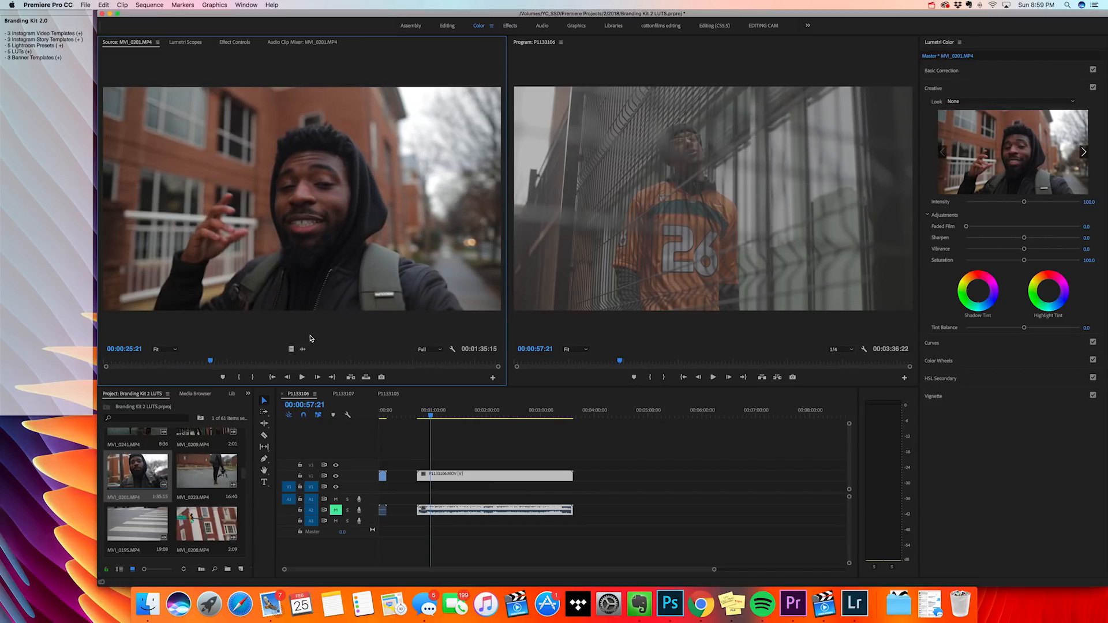
left_click(239, 377)
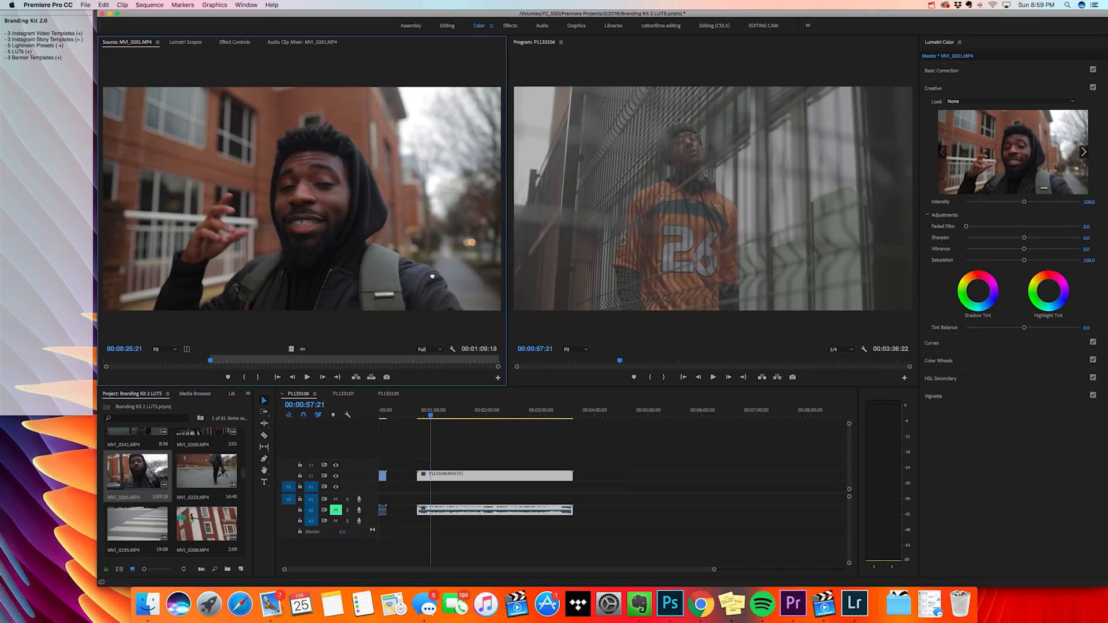
left_click_drag(286, 252, 609, 474)
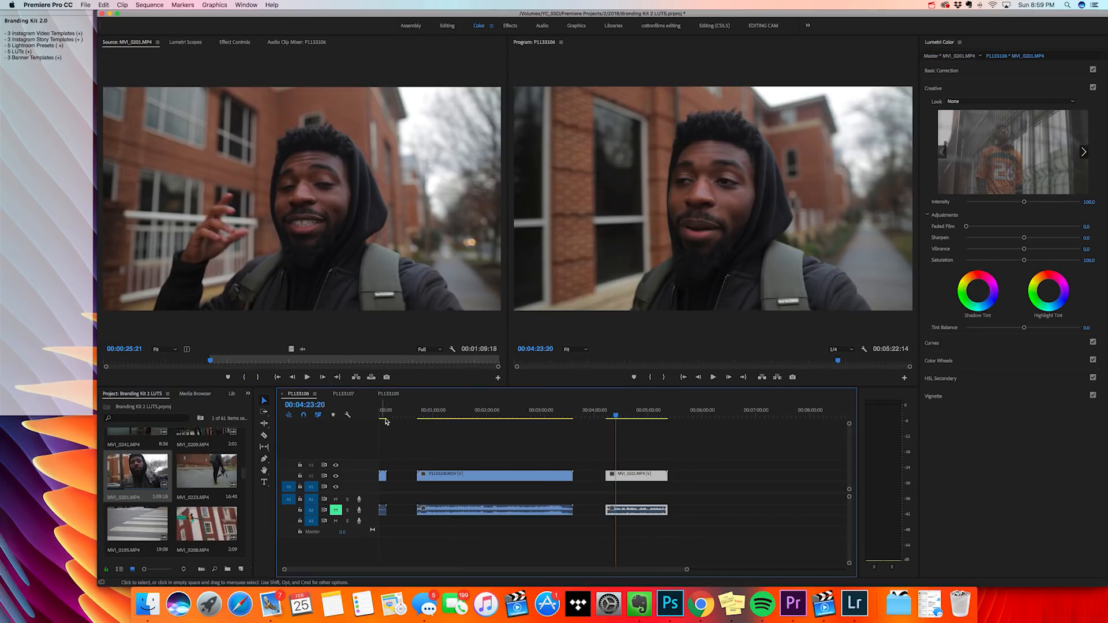
Set the program playback resolution to 1/2 and park the playhead at 00:00:04:20 on the first clip
left_click(382, 414)
left_click_drag(382, 416, 380, 415)
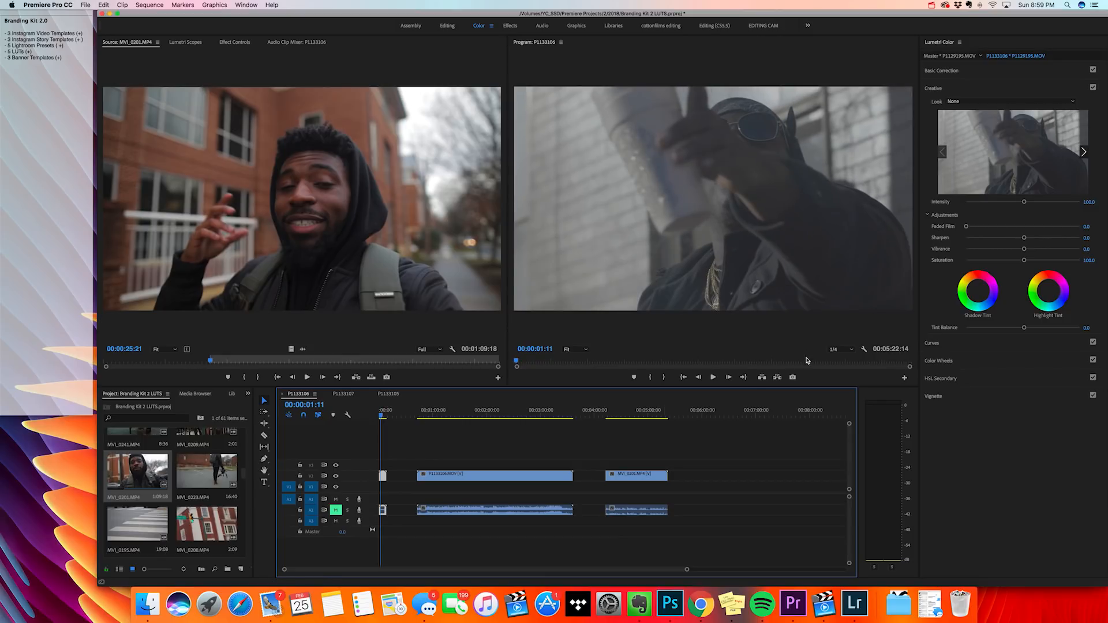
left_click(841, 351)
left_click(836, 361)
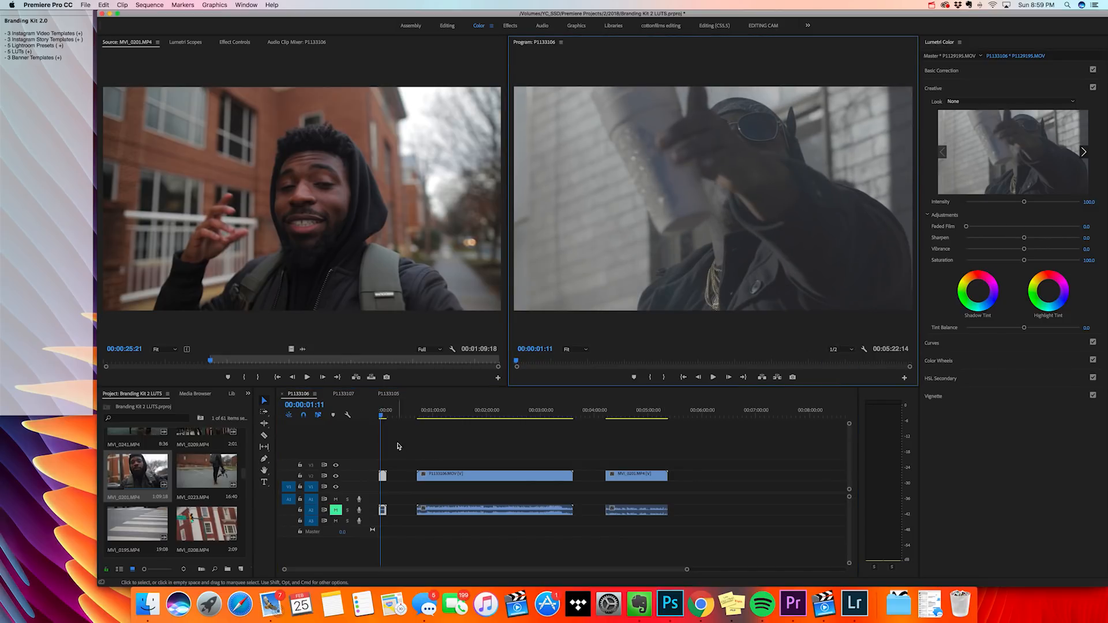
left_click_drag(383, 415, 384, 415)
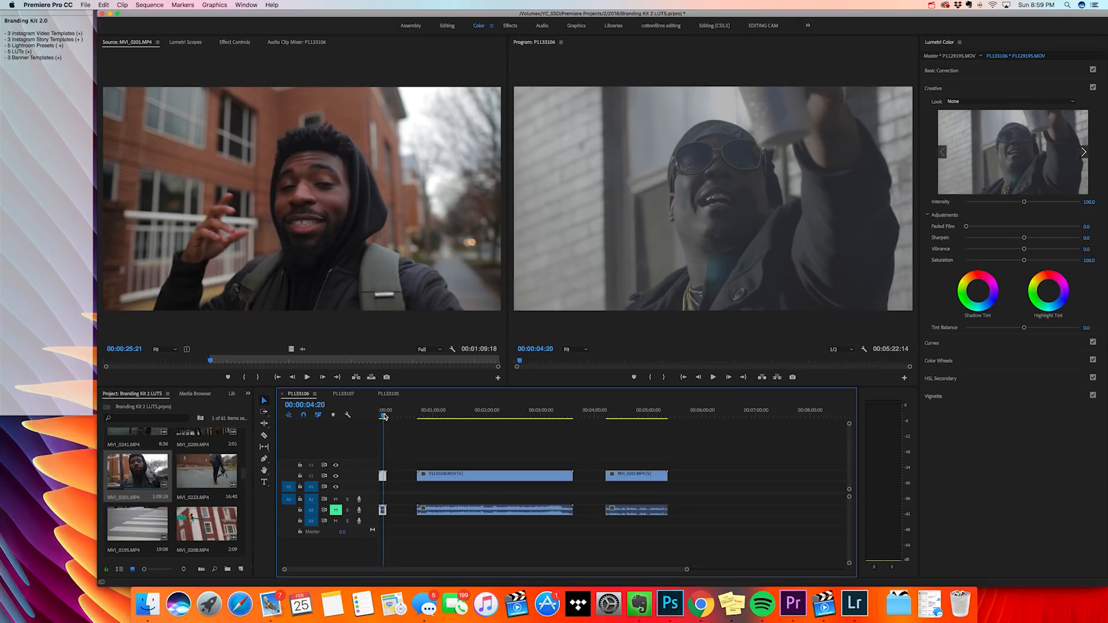
Create an adjustment layer and place a copy above each of the three clips on the timeline
left_click(427, 465)
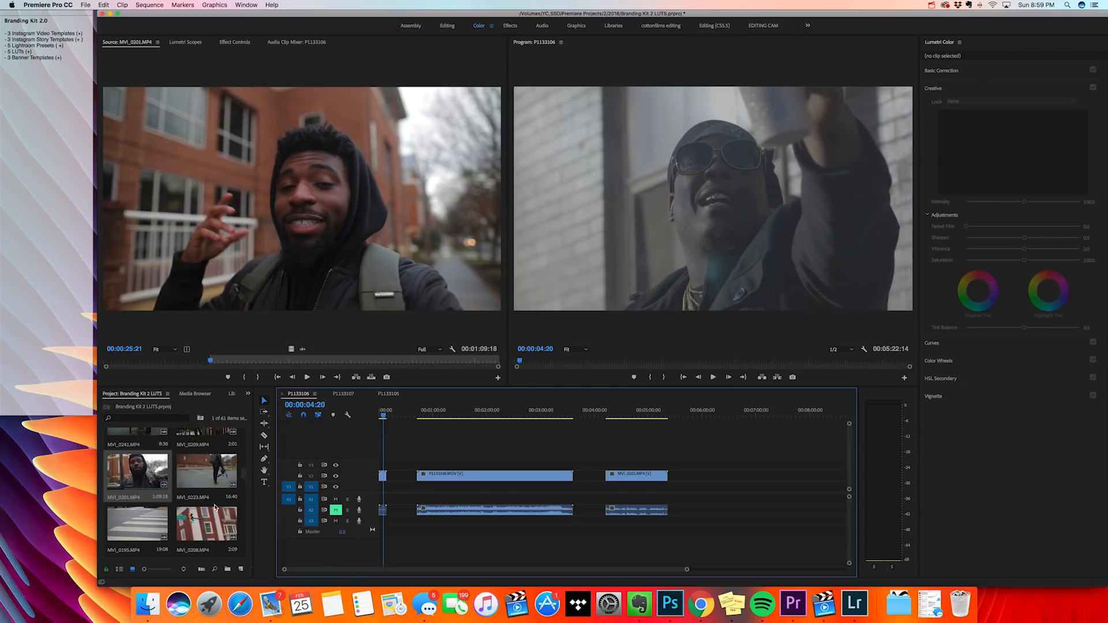
left_click(241, 568)
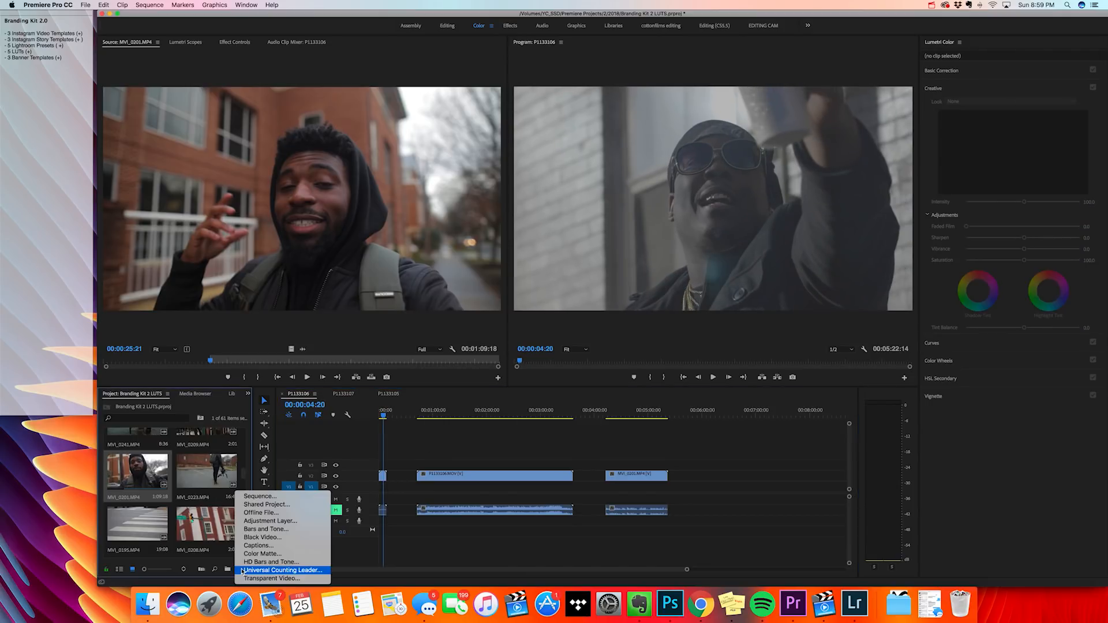
left_click(290, 521)
left_click(665, 334)
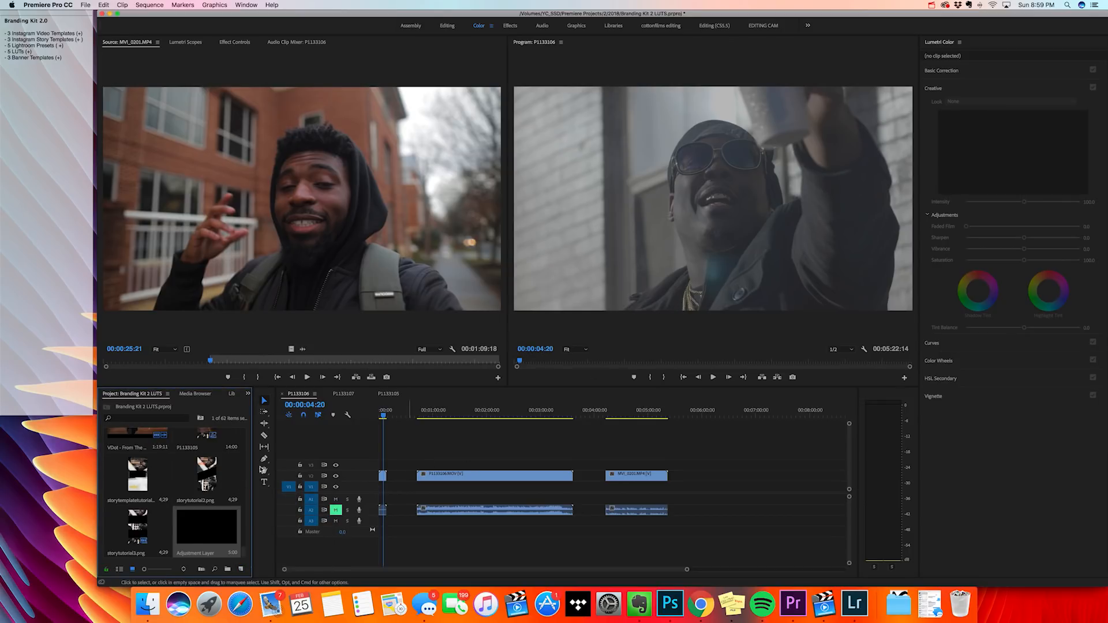
left_click_drag(185, 528, 683, 448)
left_click(638, 412)
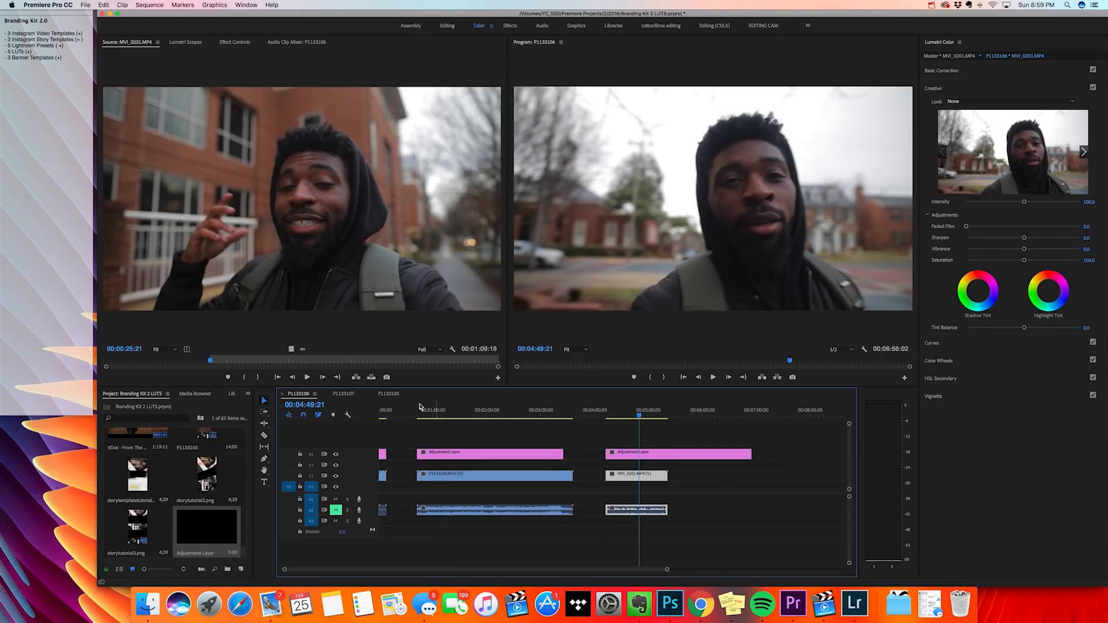
With the playhead at 00:00:04:08, apply BK1.cube from the Branding Kit 2.0 LOG LUTs as the creative look on the first clip's adjustment layer
left_click(384, 411)
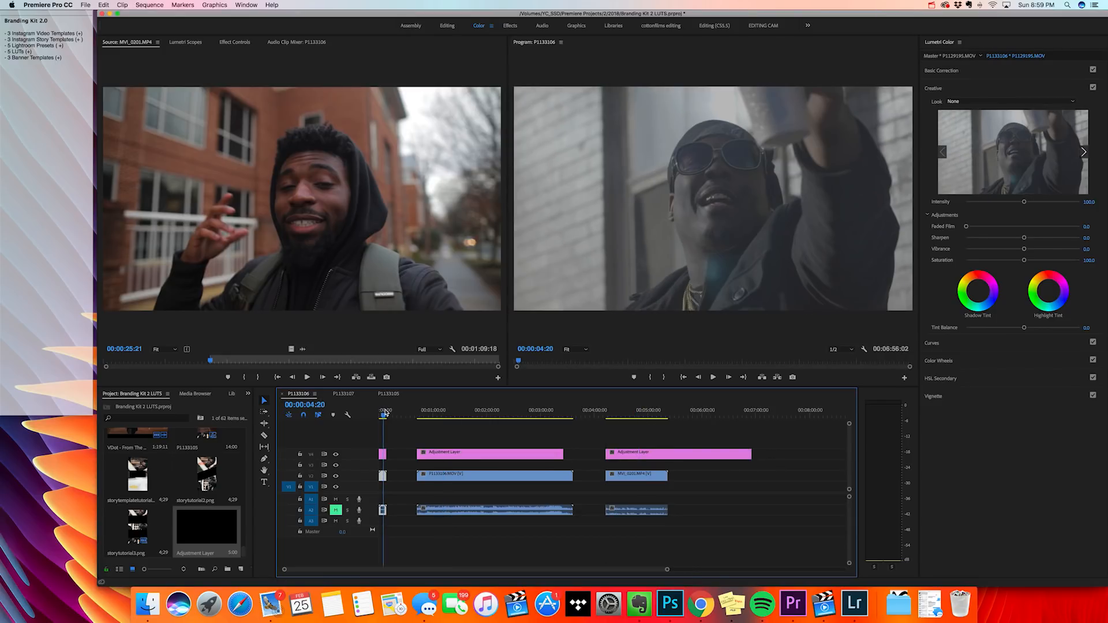
left_click_drag(385, 410, 385, 413)
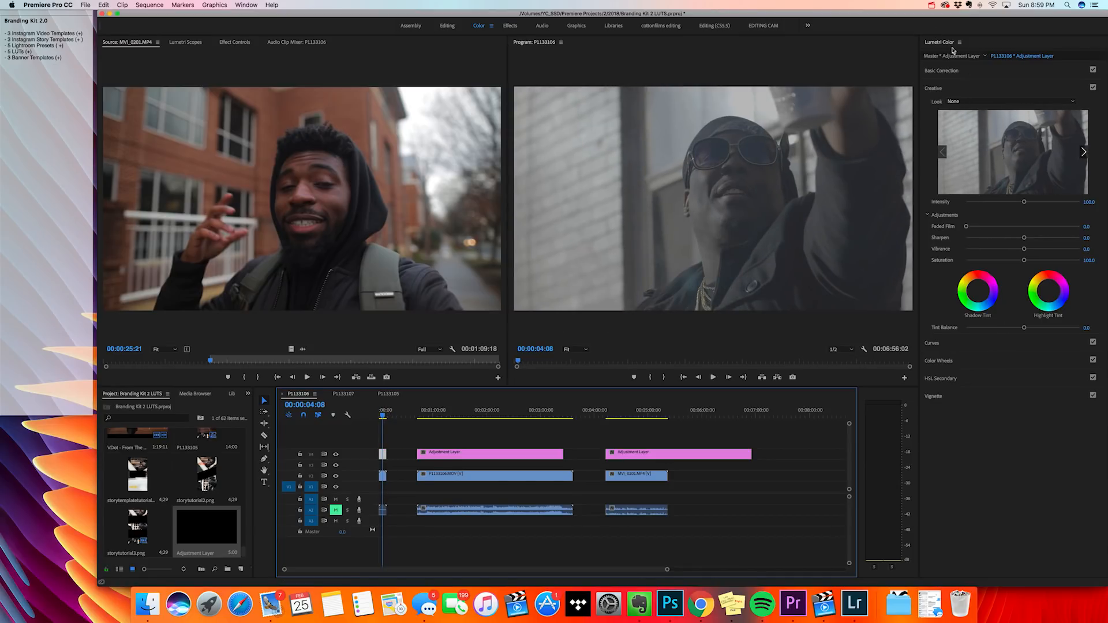
left_click(984, 103)
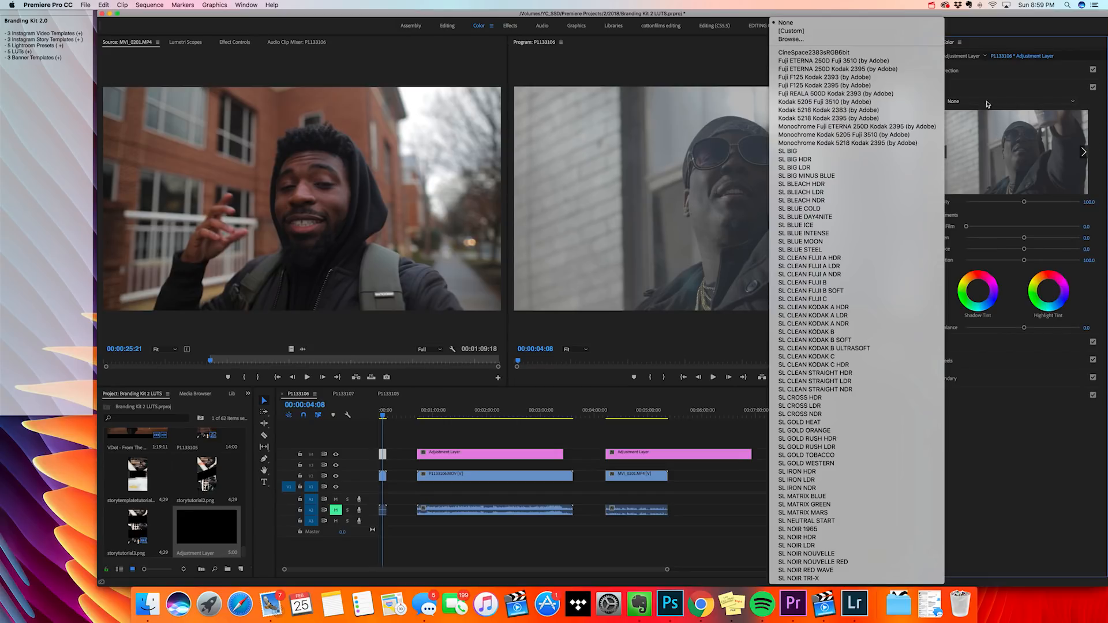
left_click(848, 40)
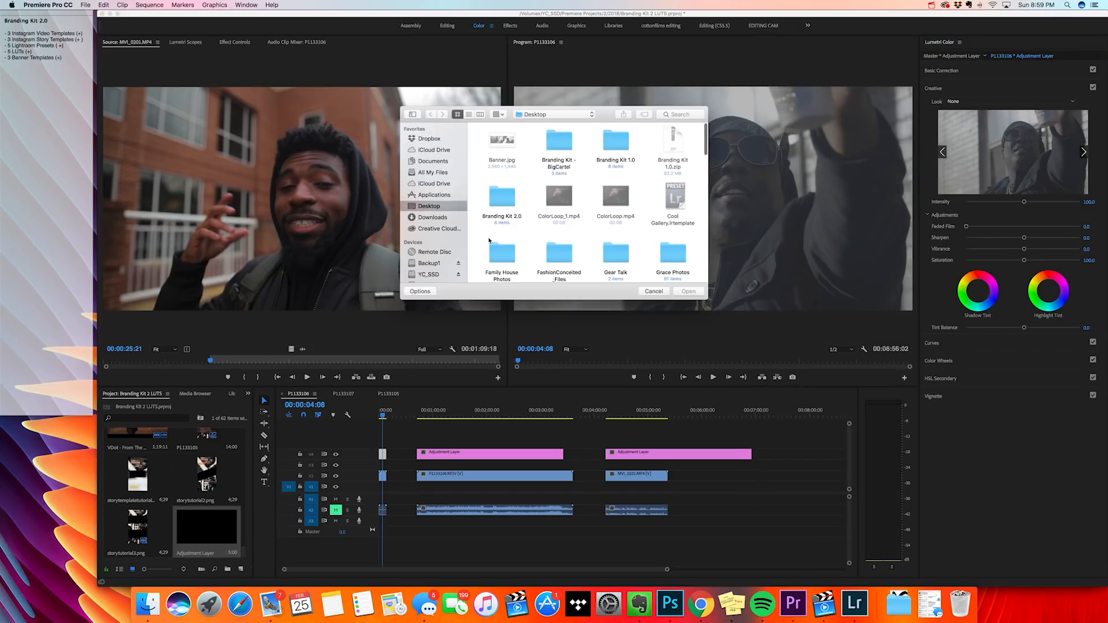
double_click(502, 199)
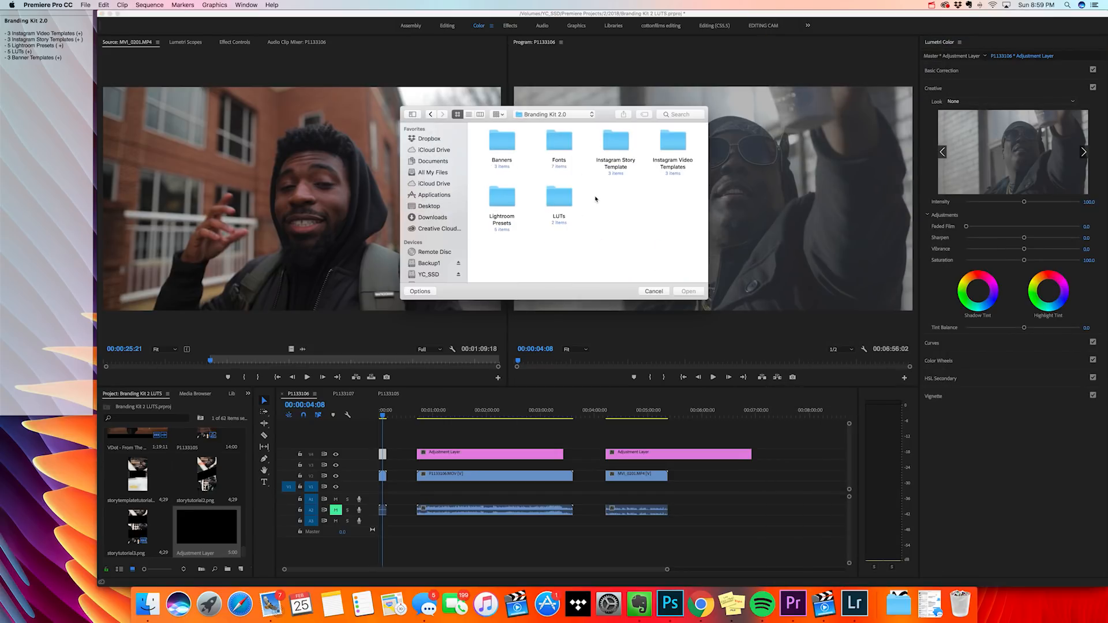
double_click(558, 197)
double_click(503, 147)
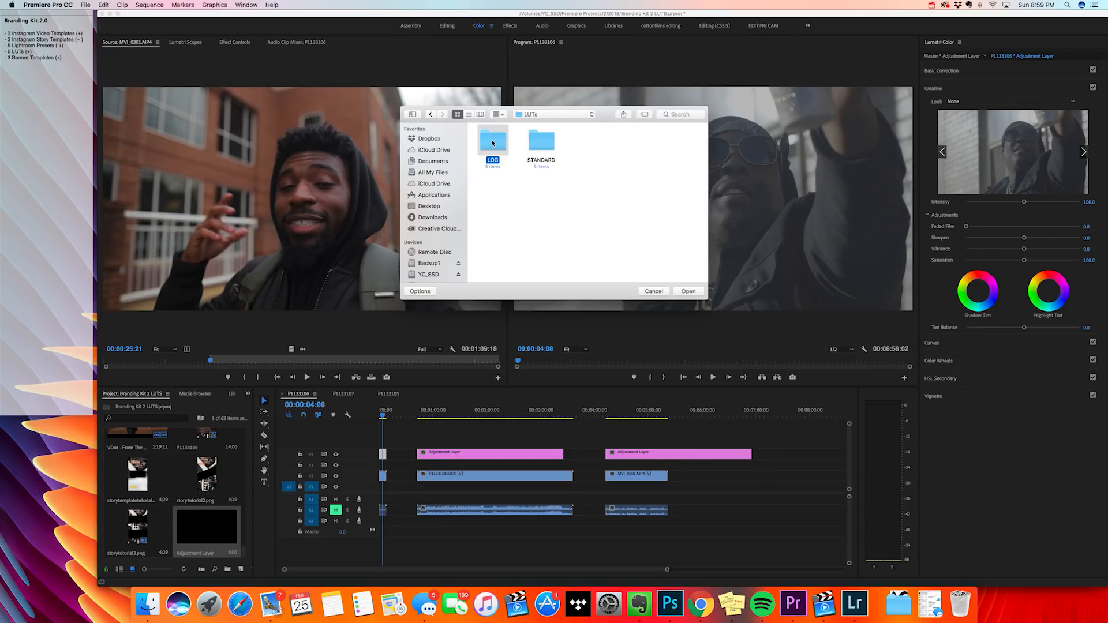
left_click(504, 148)
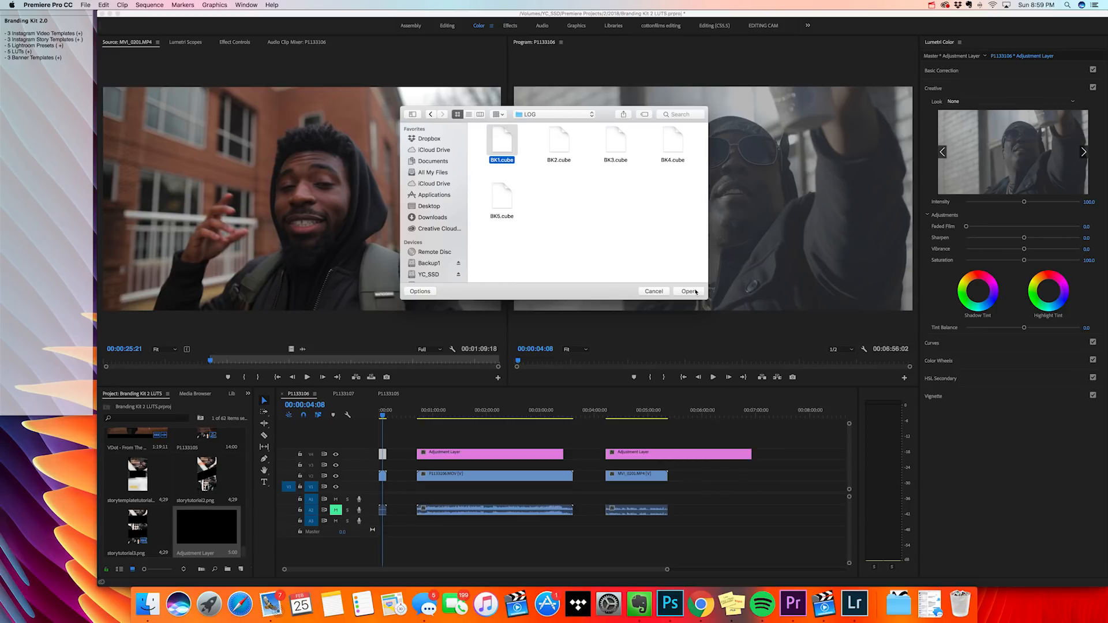
left_click(695, 292)
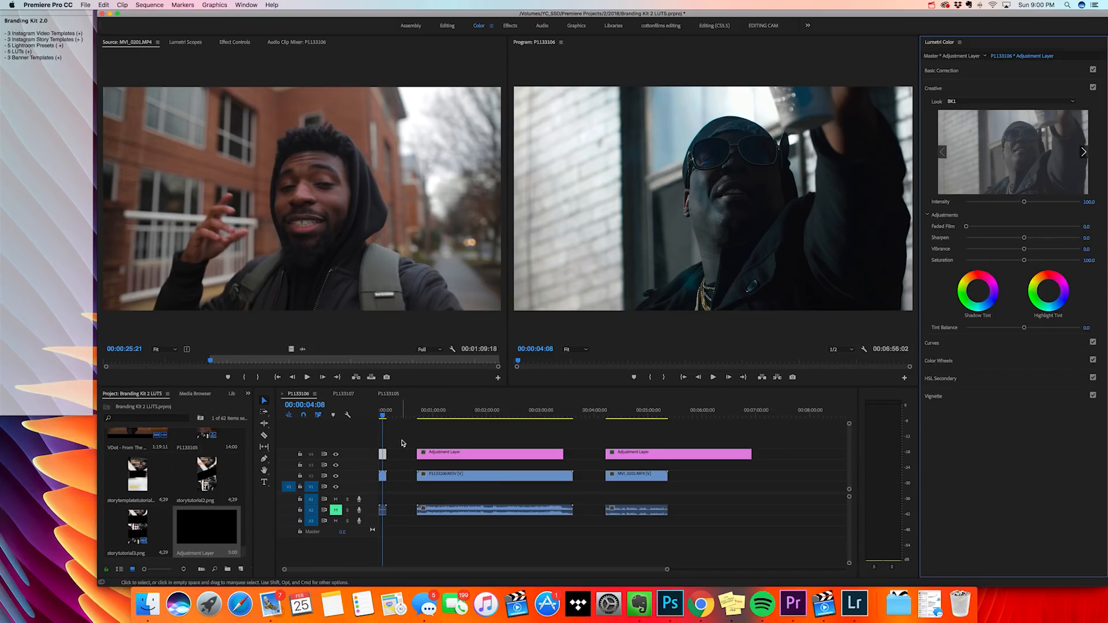
Try to warm the first clip's own footage beneath the adjustment layer by raising its white balance temperature
left_click(385, 457)
left_click(384, 456)
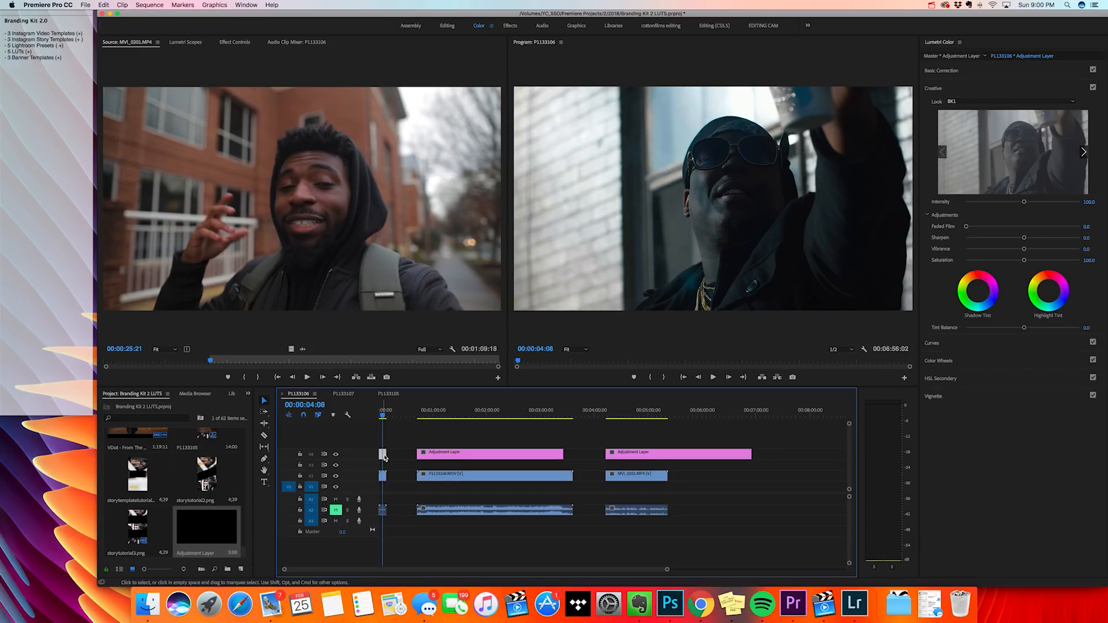
left_click(384, 476)
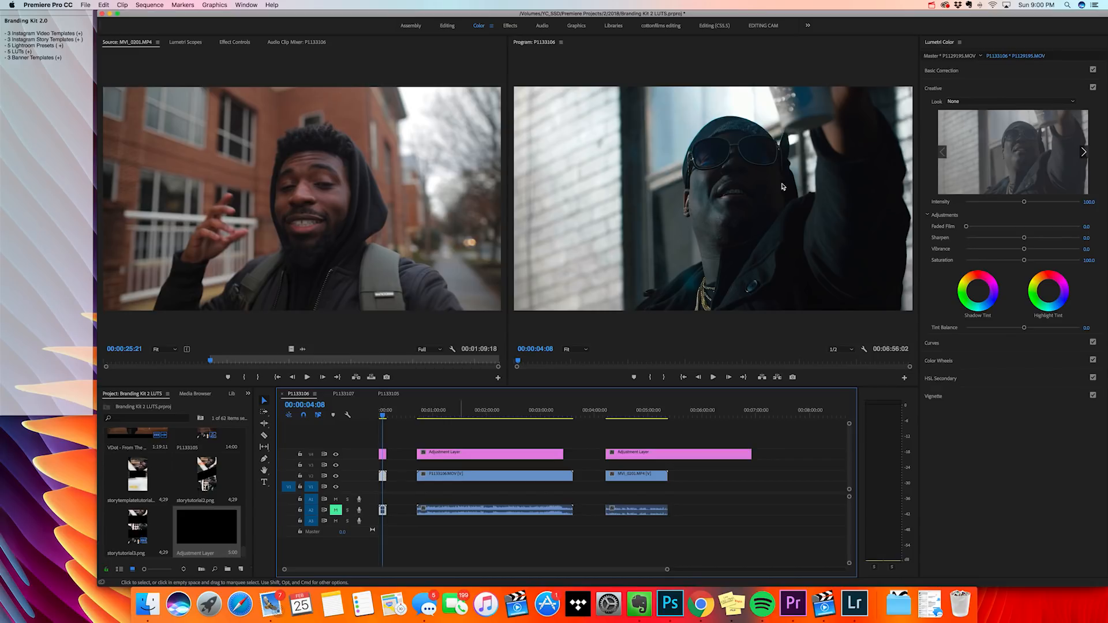
left_click(982, 74)
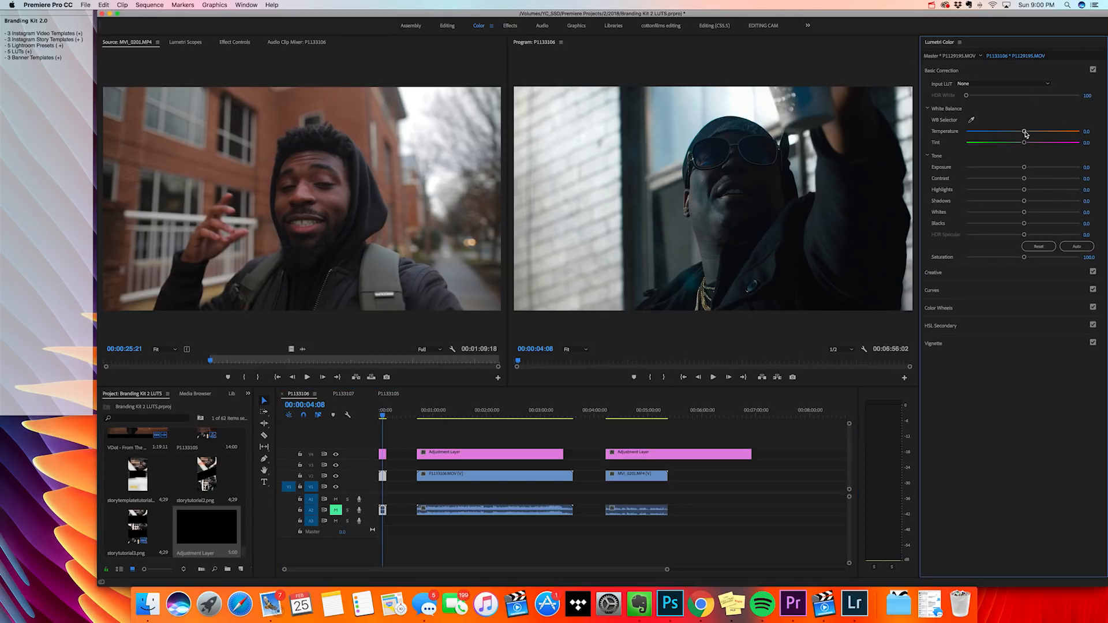
left_click_drag(1026, 134, 1031, 134)
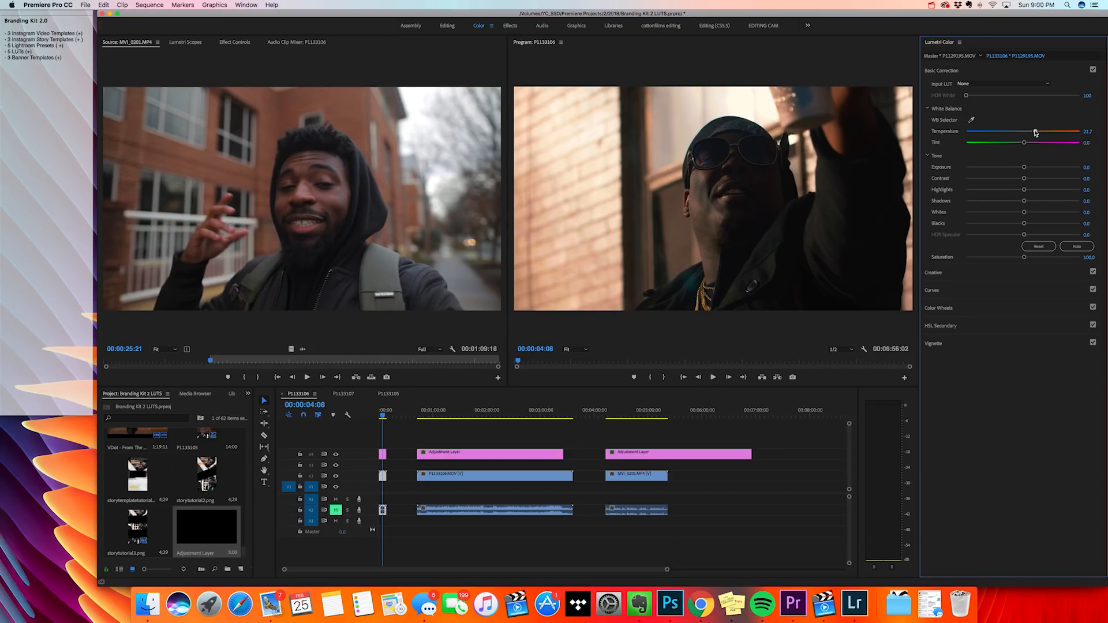
Try warming the first clip's adjustment layer, raising its temperature to 20.2, playing the clip back, and increasing it to about 24.7
left_click(385, 459)
left_click(383, 456)
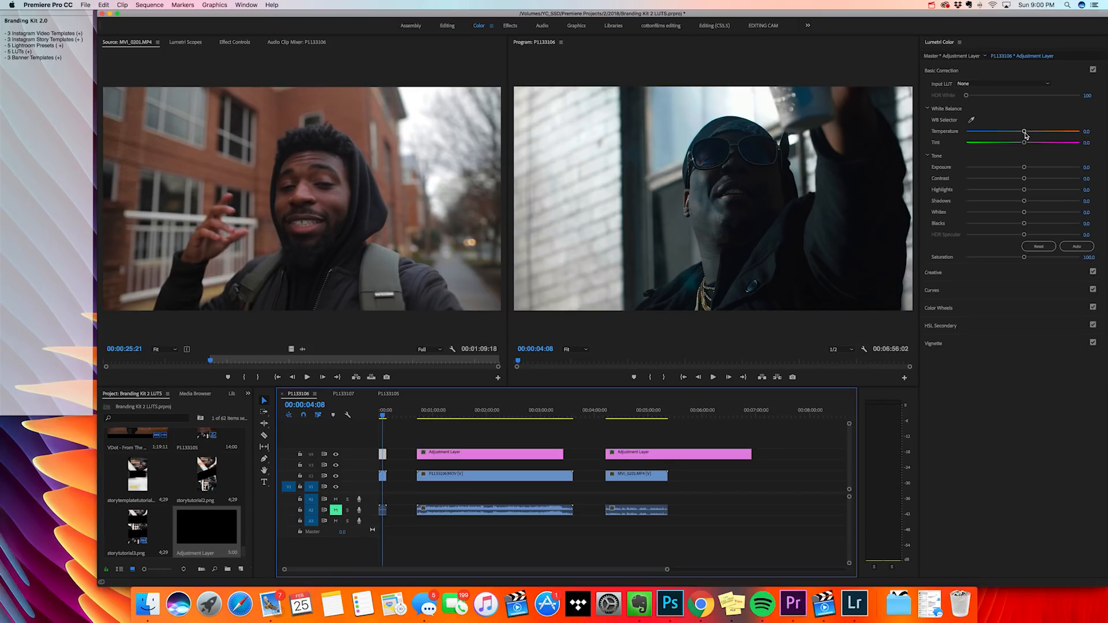
left_click_drag(1024, 132, 1029, 132)
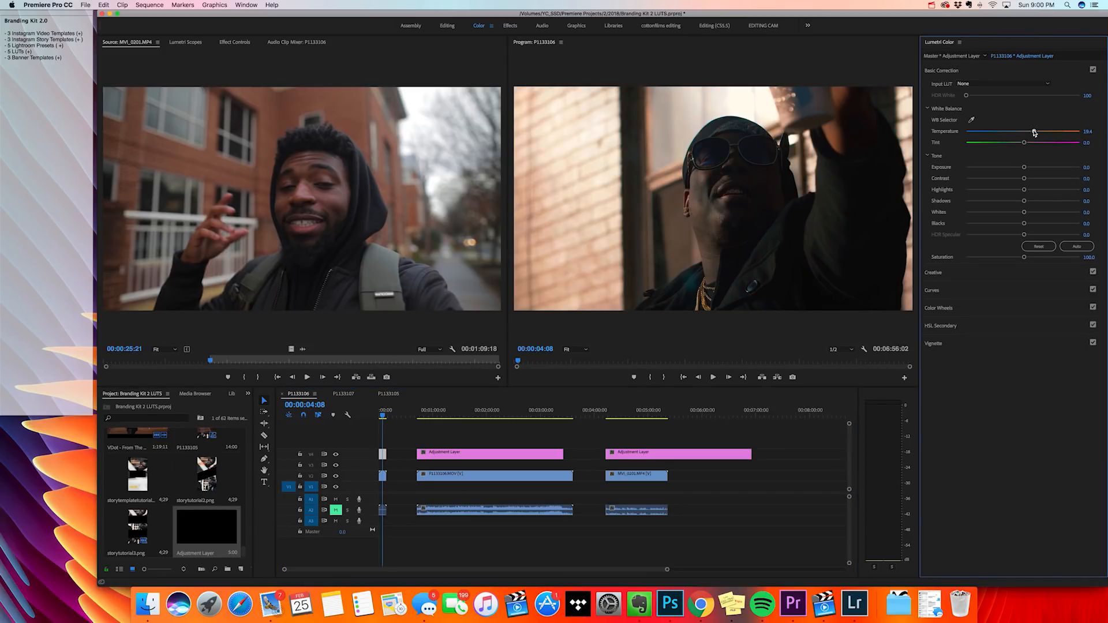
left_click(375, 418)
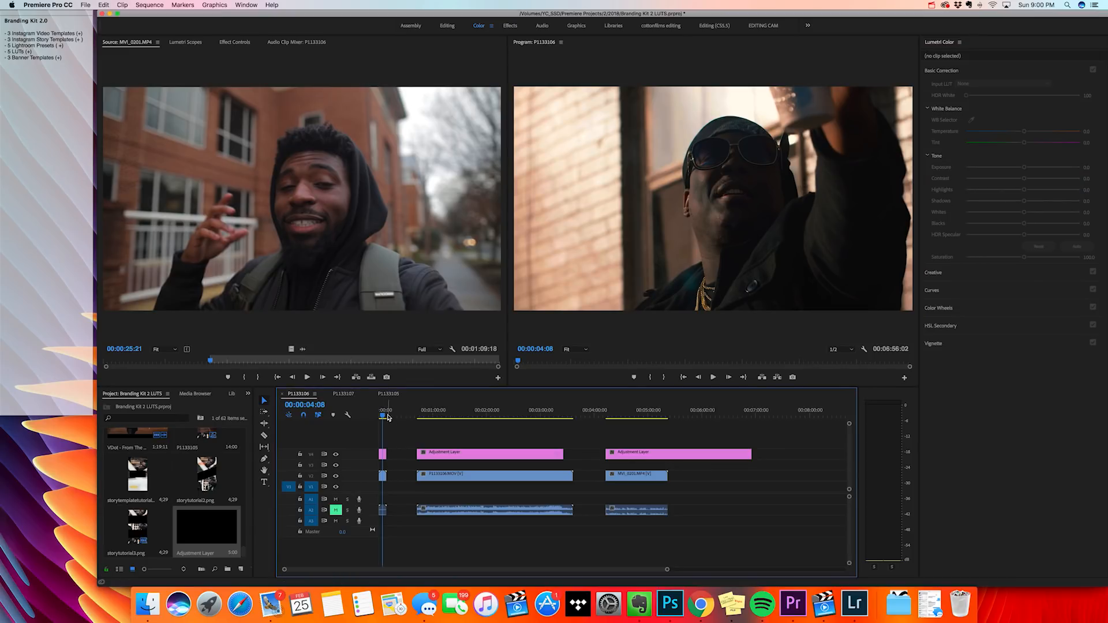
key("space")
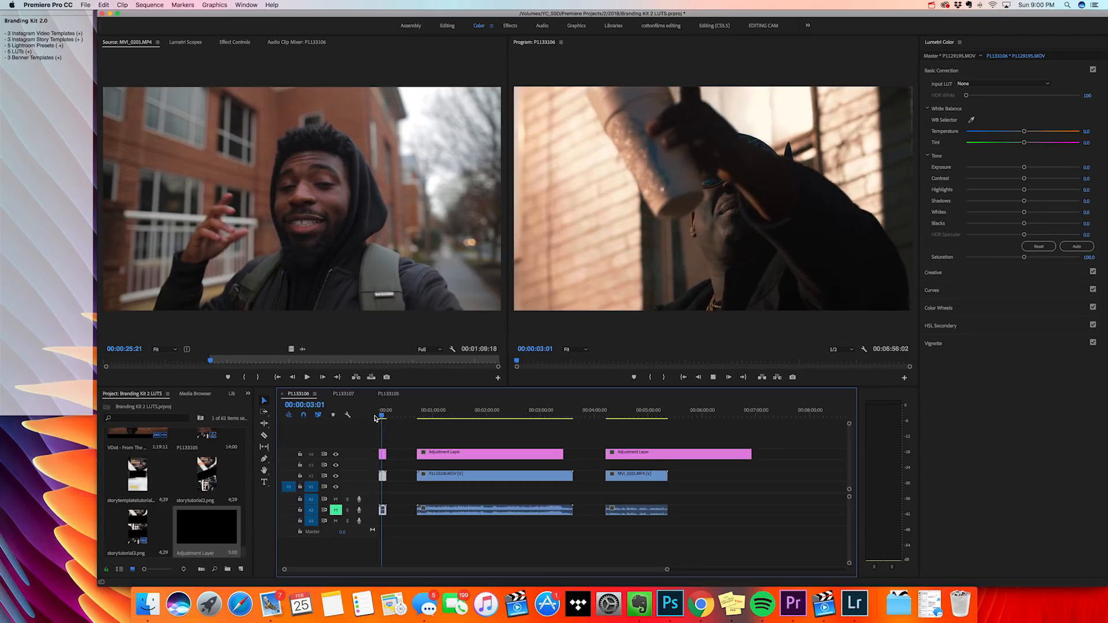
key("space")
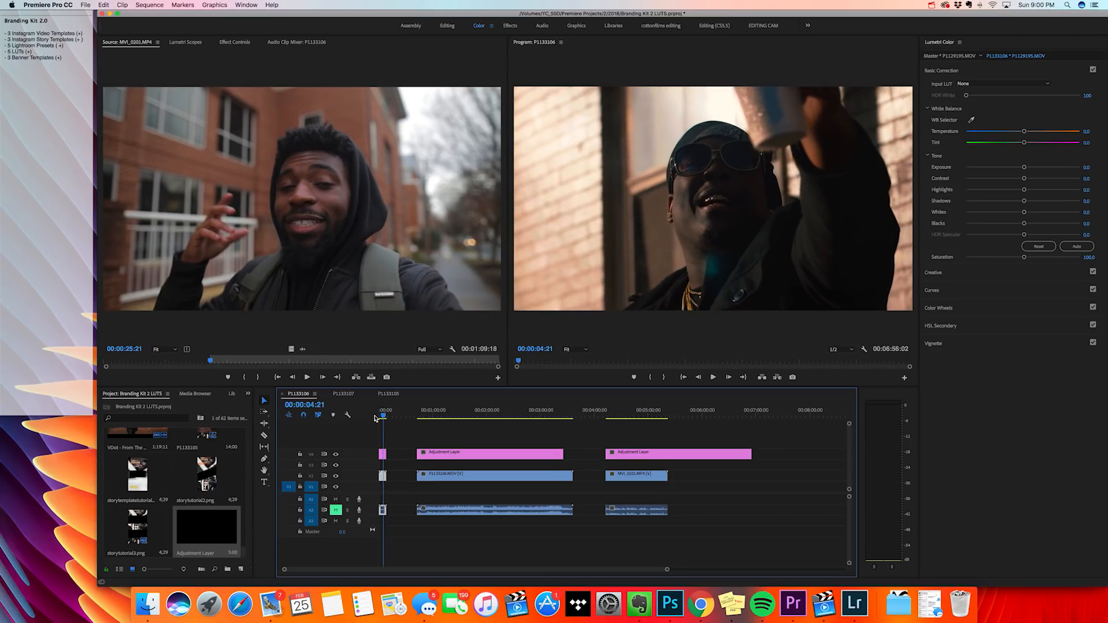
left_click(383, 455)
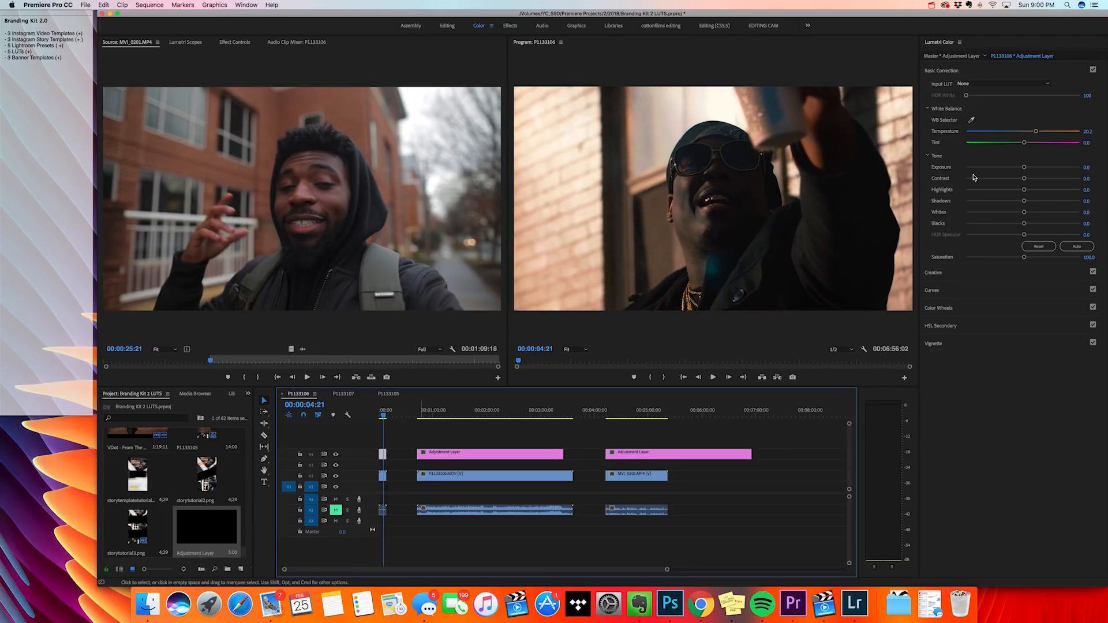
left_click_drag(1035, 132, 1038, 133)
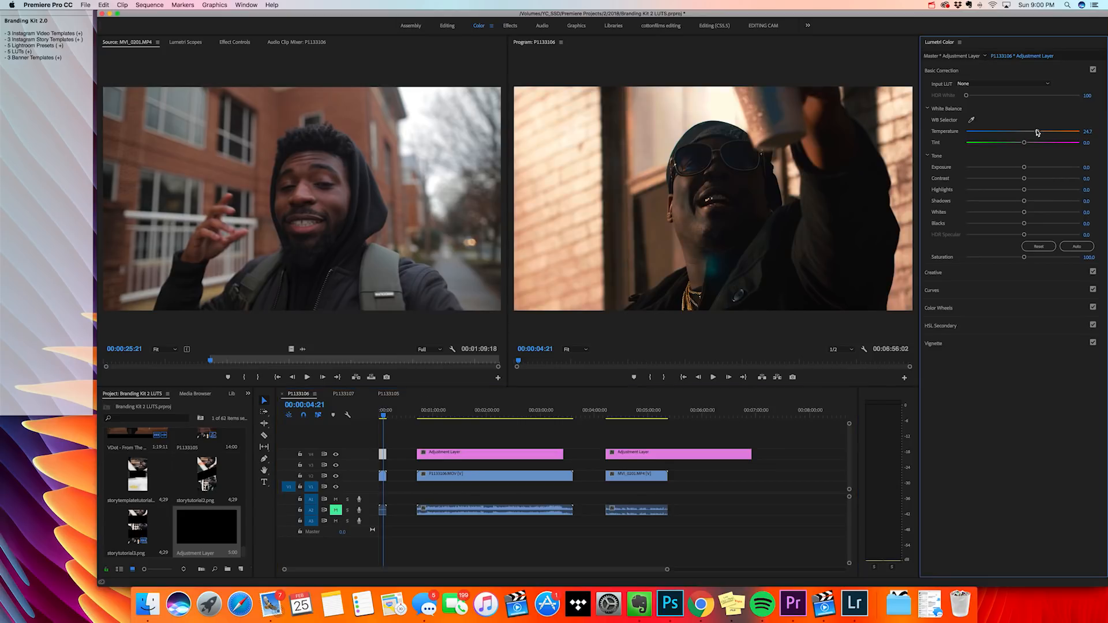
Replace the creative look on the first clip's adjustment layer with BK2.cube from the LOG folder
left_click(990, 277)
left_click(997, 106)
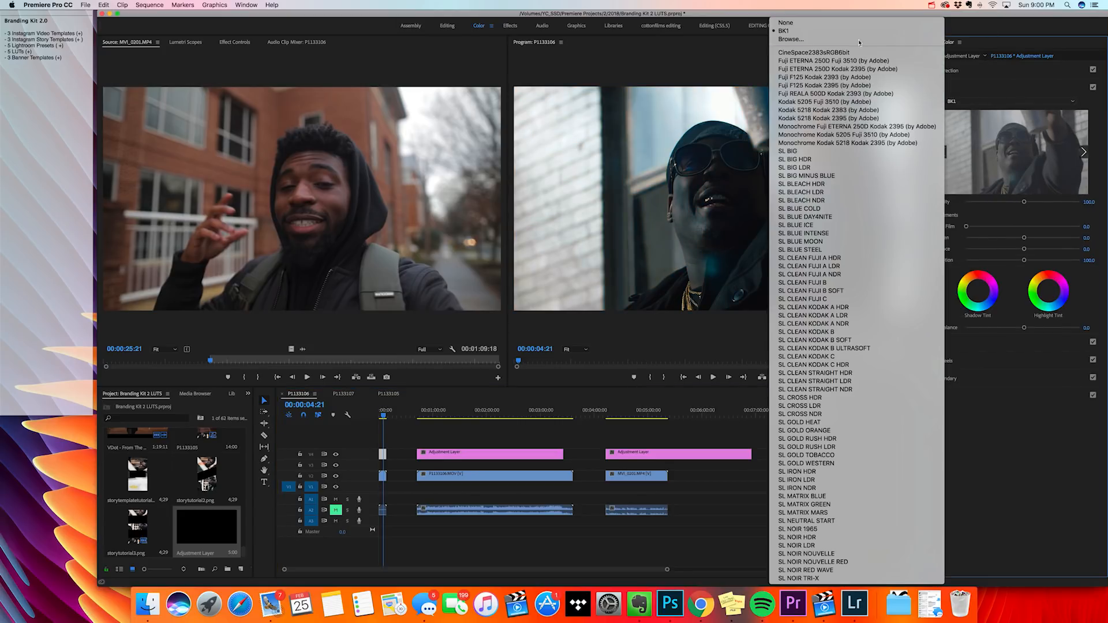
left_click(853, 39)
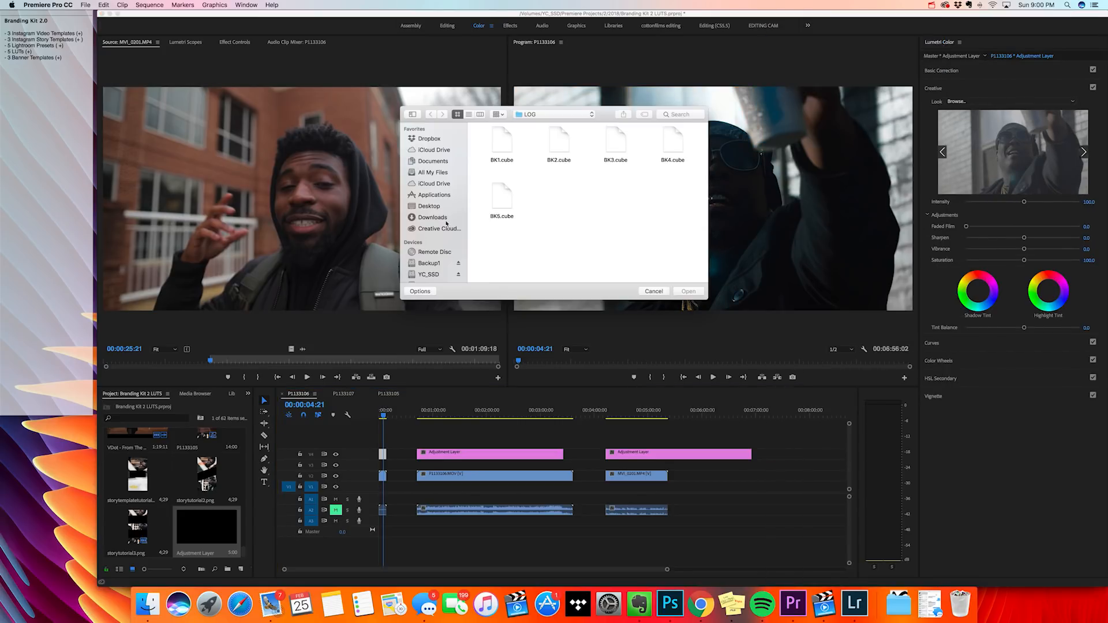
left_click(571, 151)
left_click(695, 294)
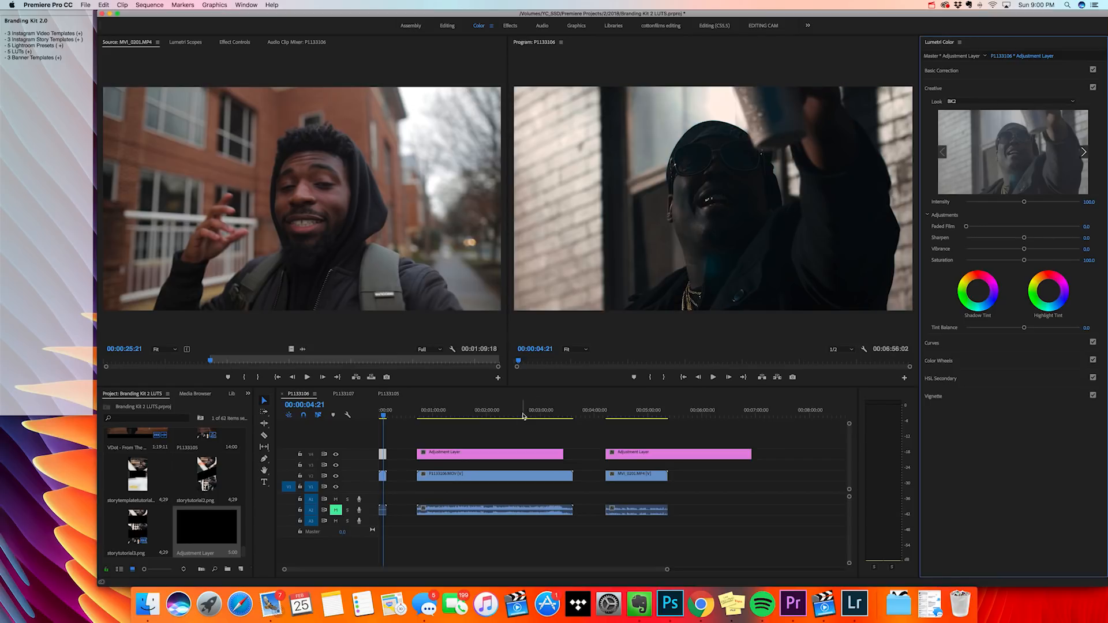
Set the shadows to 33.8 in the basic correction of the first clip's adjustment layer
left_click(394, 447)
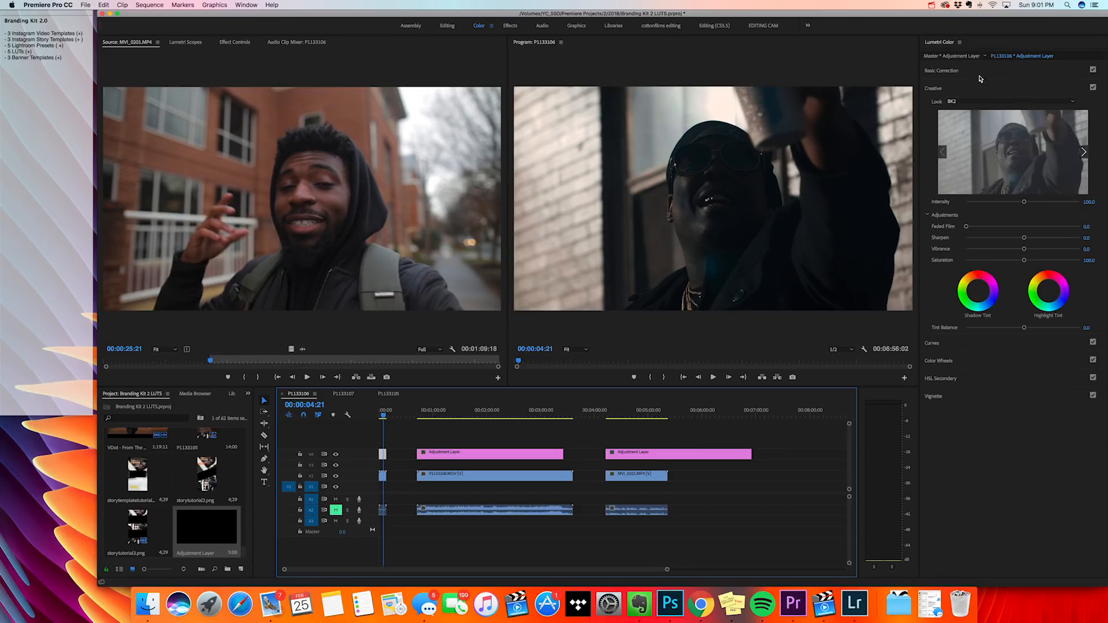
left_click(382, 475)
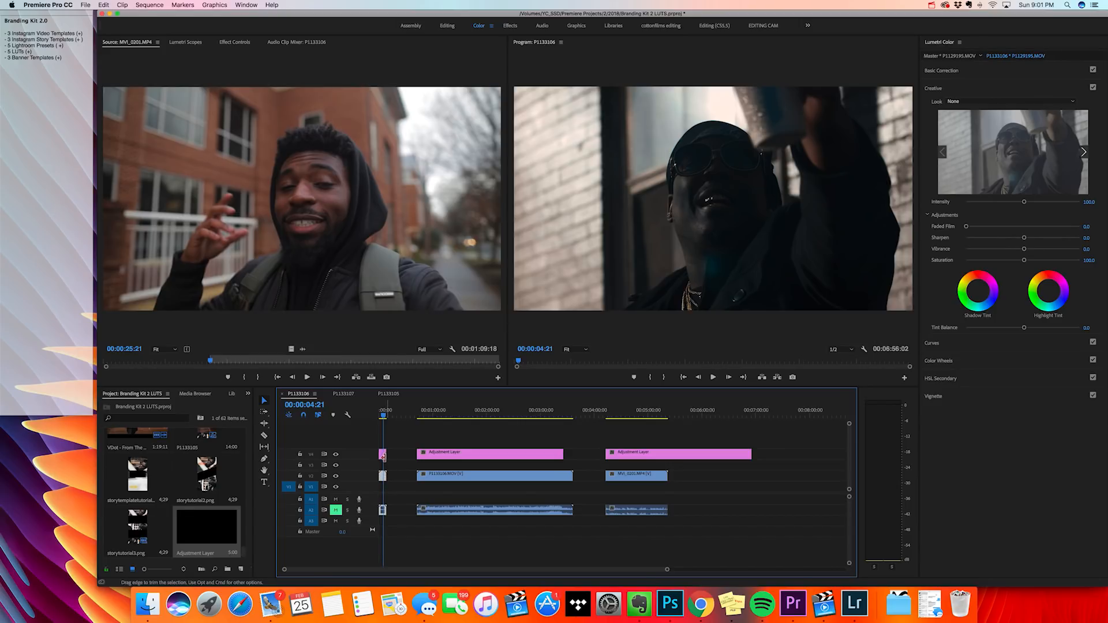
left_click(383, 455)
left_click(998, 77)
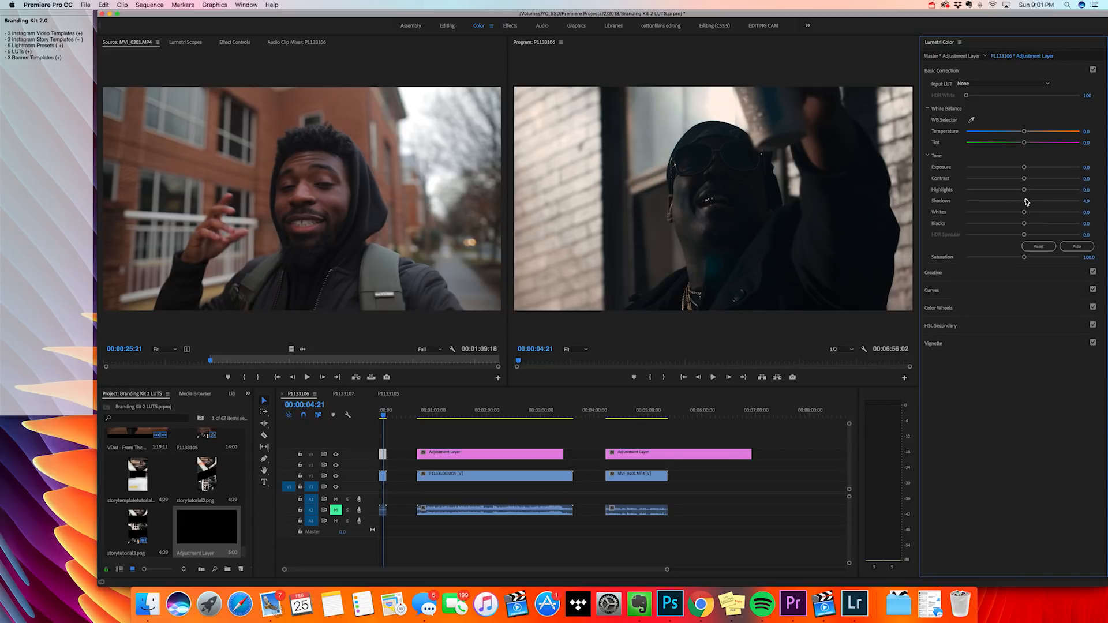
left_click_drag(1025, 201, 1033, 202)
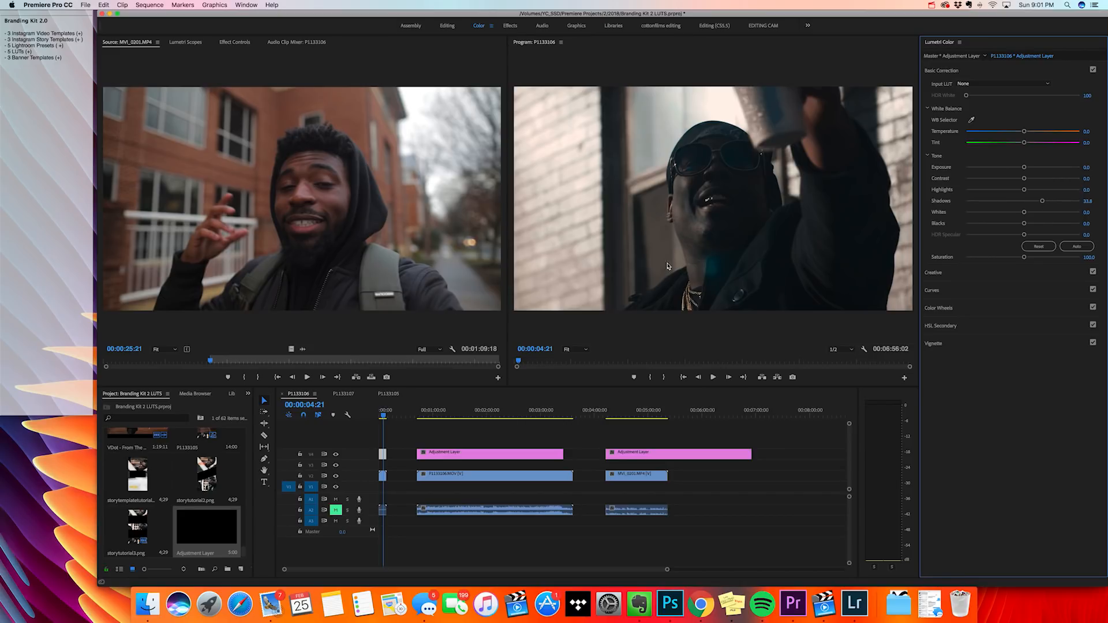
Play back the graded first clip, and compare it with the ungraded footage by hiding and restoring the adjustment layer track
left_click(379, 409)
key("space")
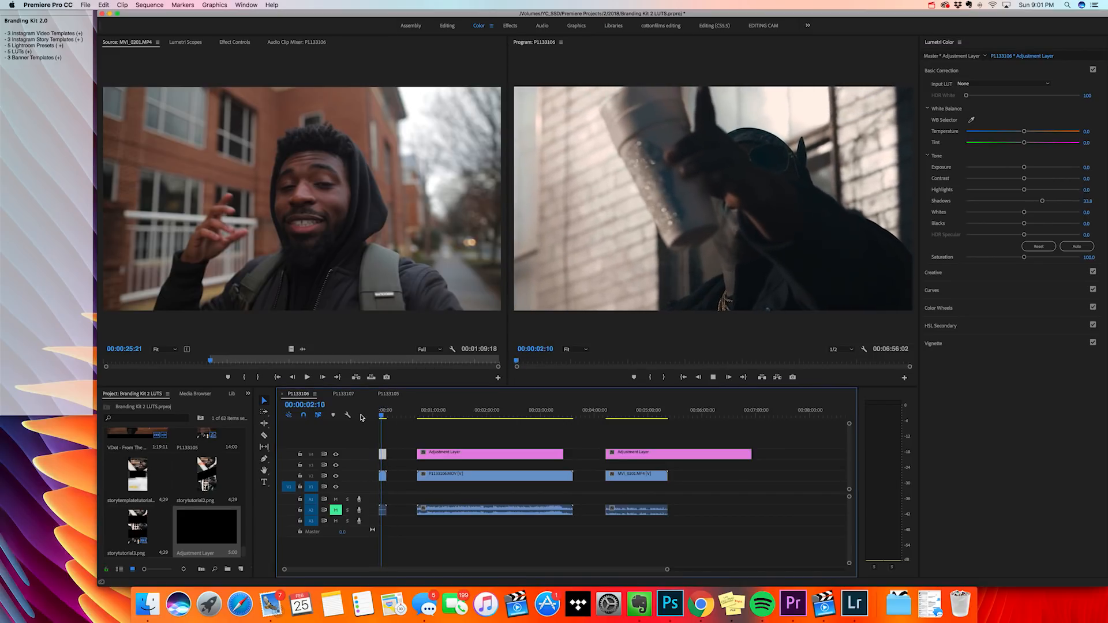
key("space")
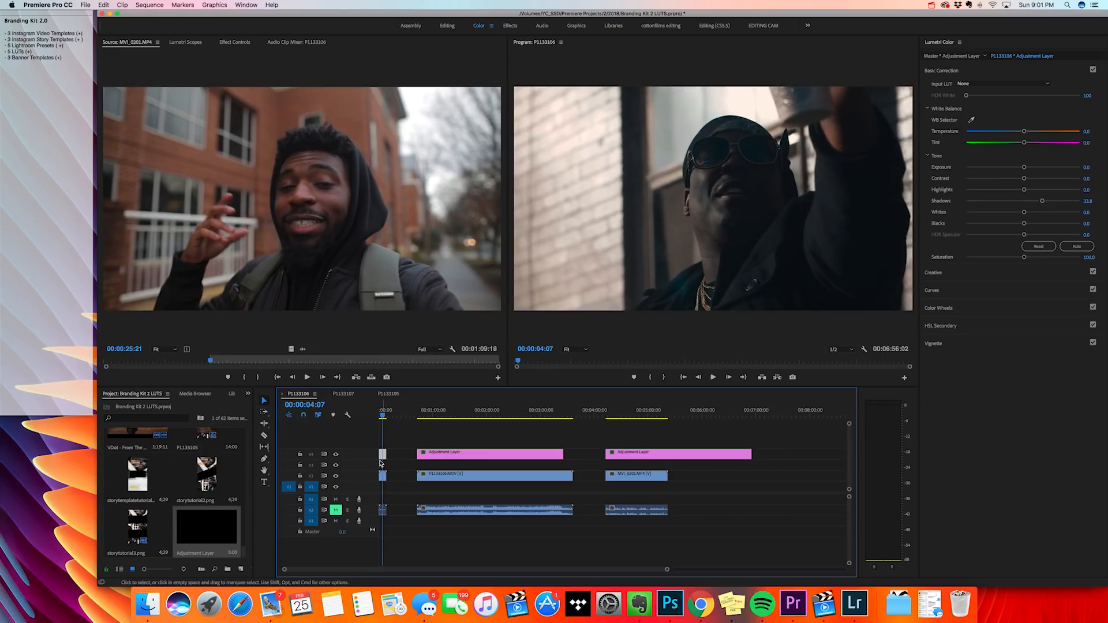
left_click(336, 455)
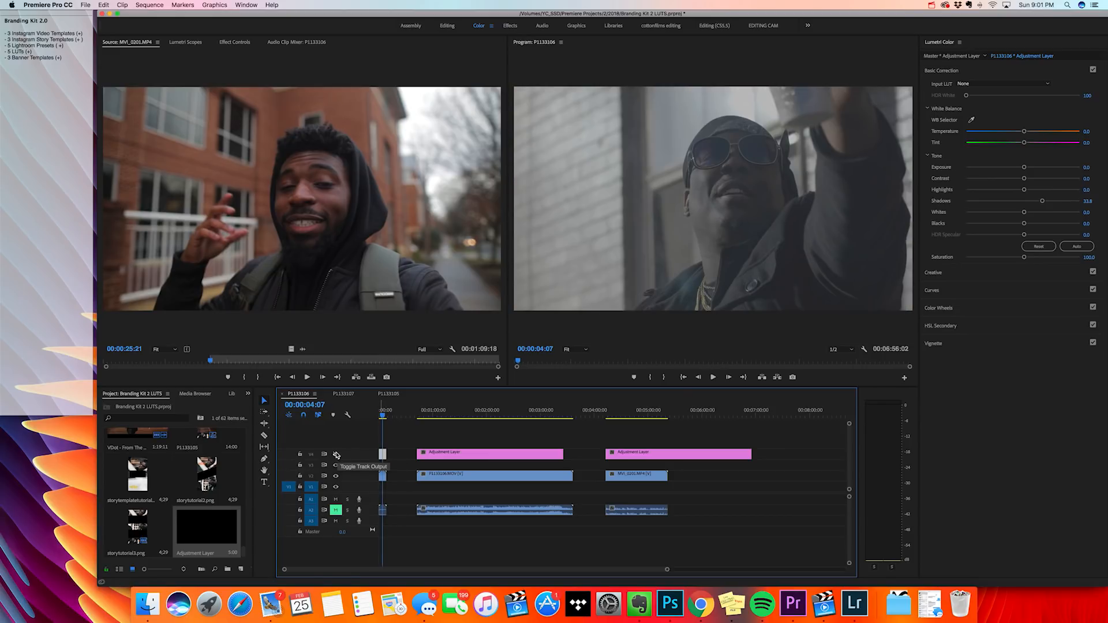
left_click(336, 455)
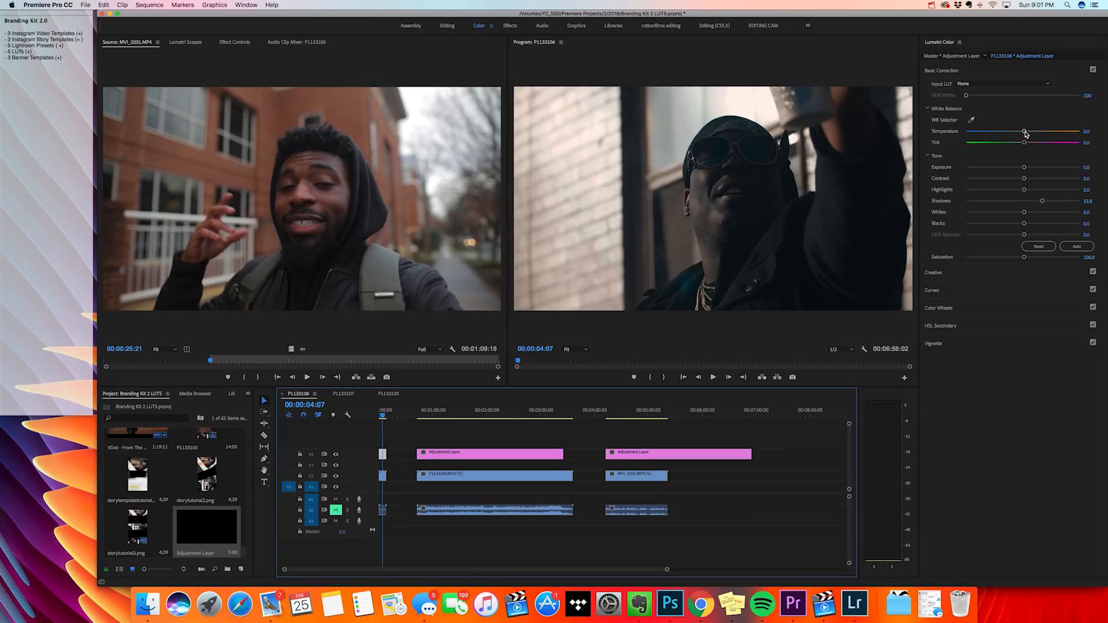
Set the temperature of the first clip's adjustment layer to about 6.5, and view the grade at another frame
left_click_drag(1025, 133, 1027, 133)
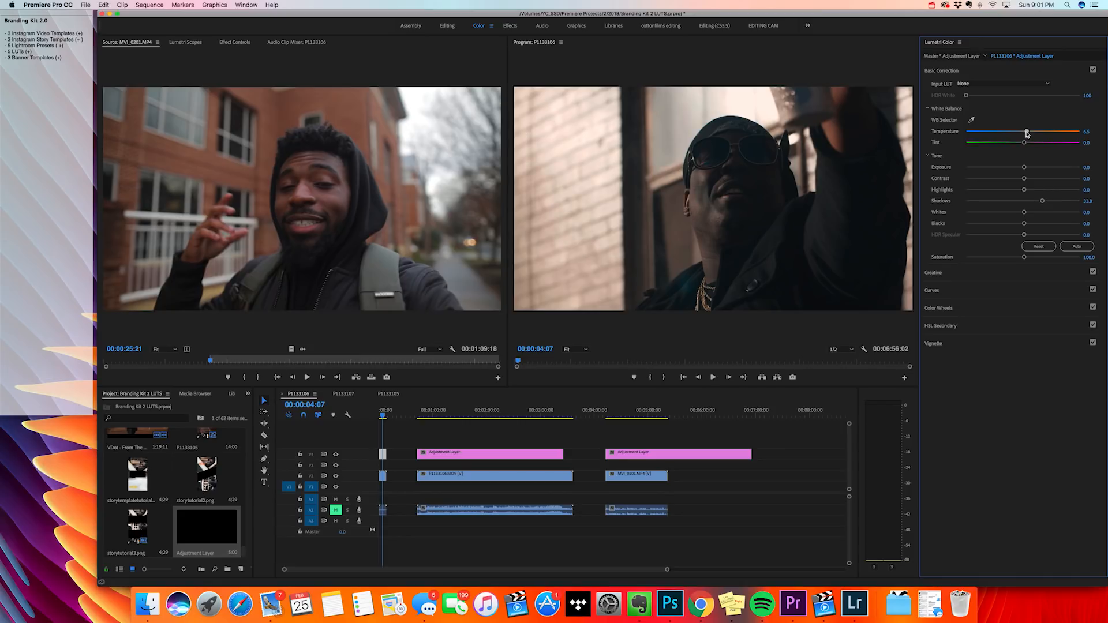
left_click(405, 430)
left_click(385, 412)
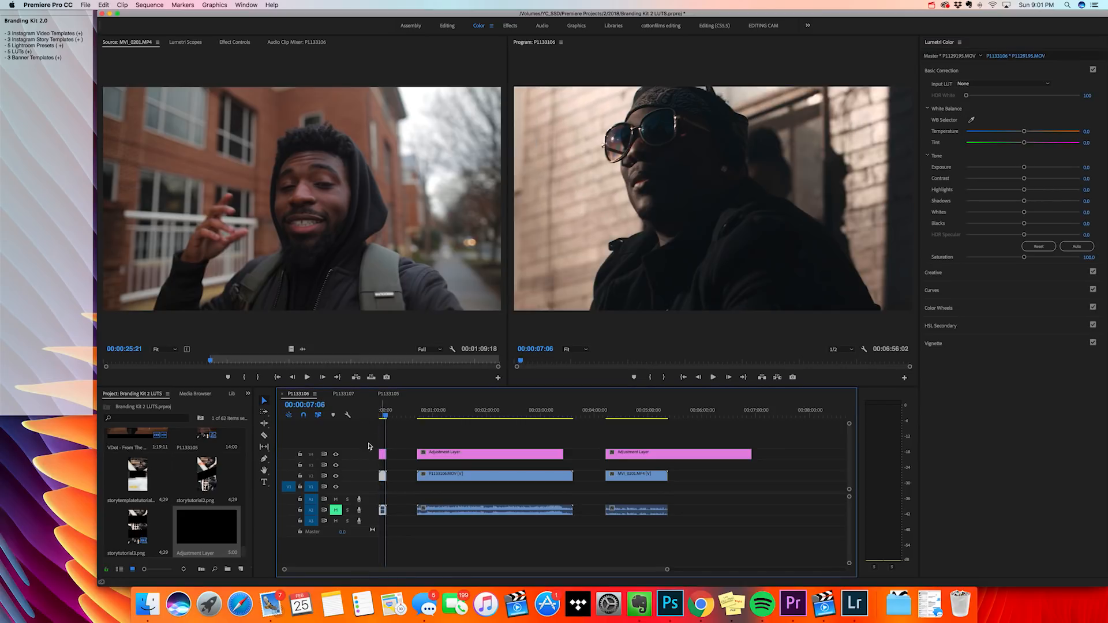
Compare the first clip with and without its grade by hiding and restoring the adjustment layer track
left_click(336, 454)
left_click(336, 454)
double_click(334, 455)
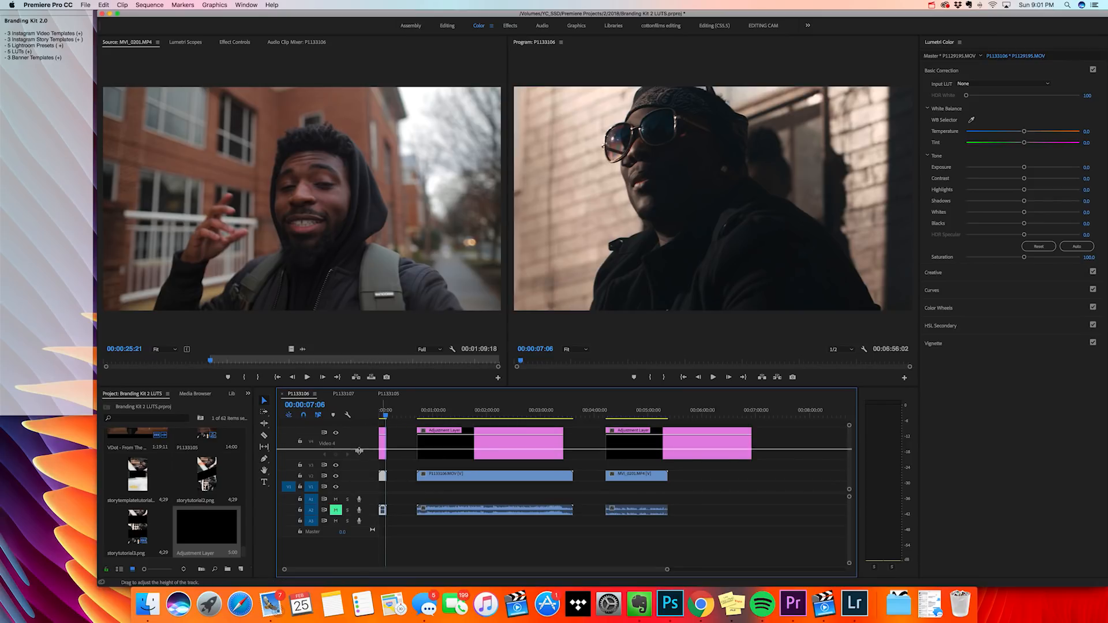
double_click(359, 451)
Import 4kstrip.png from the YC_SSD drive into the project
double_click(171, 531)
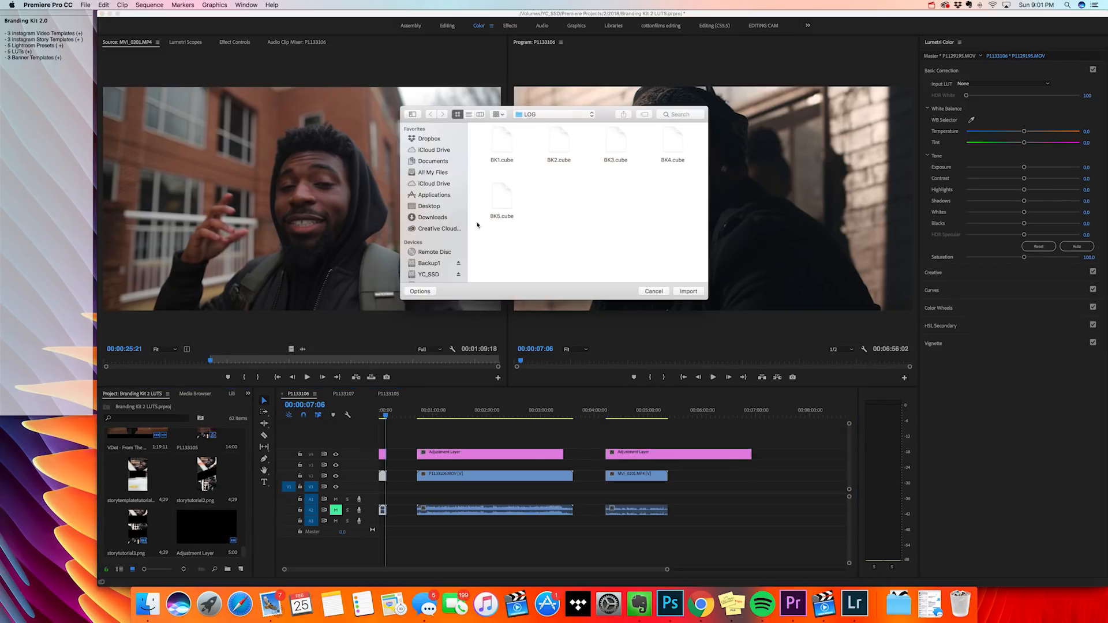
left_click(433, 274)
left_click(614, 144)
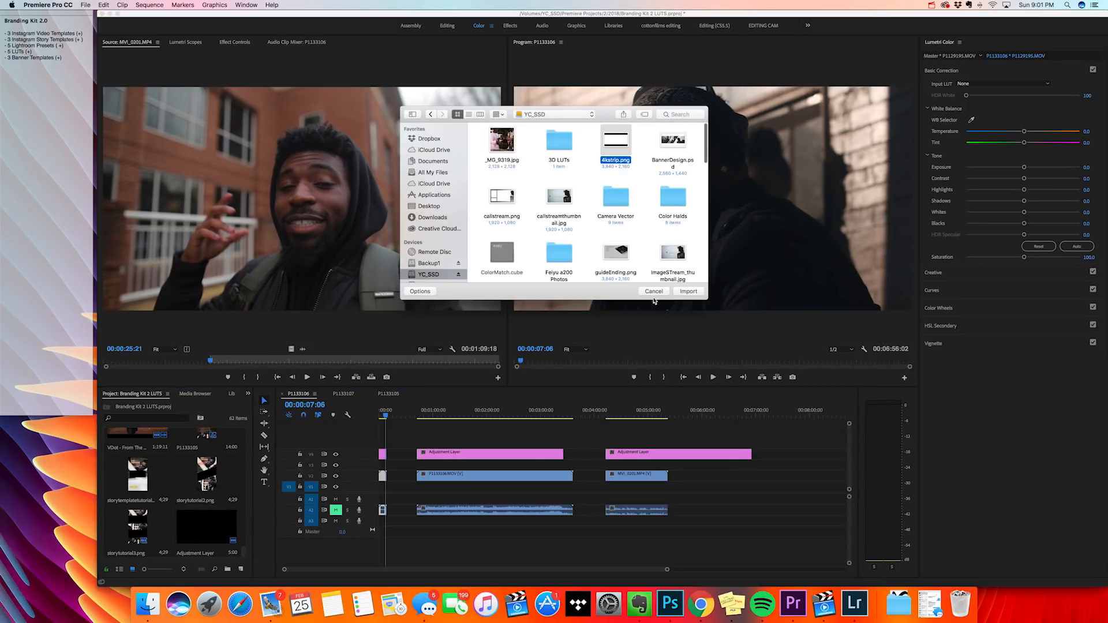
left_click(690, 290)
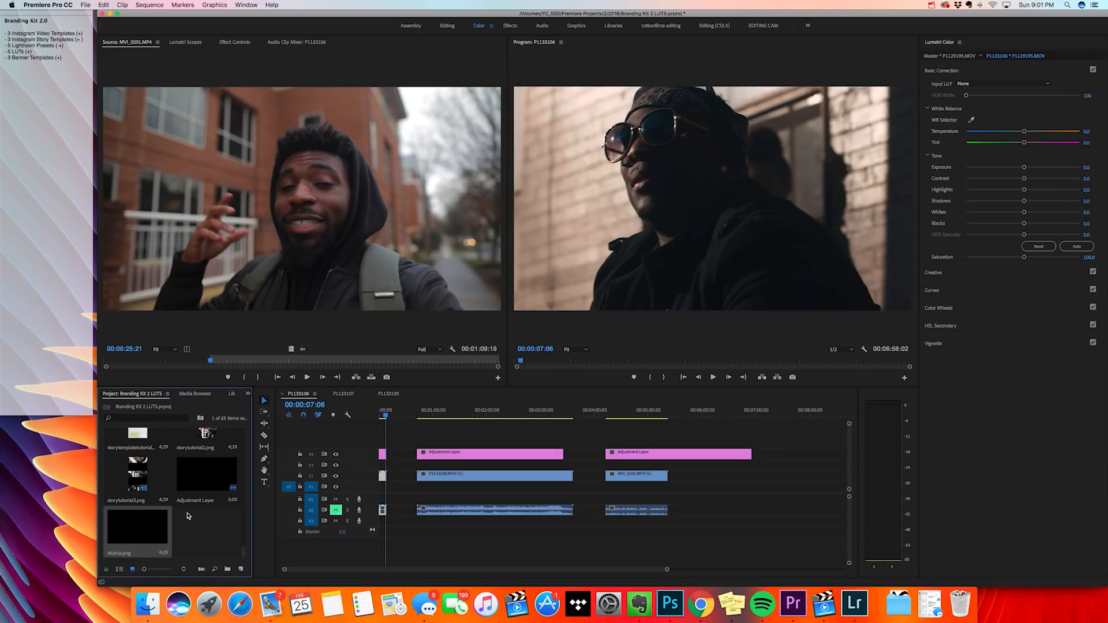
Place 4kstrip.png above the first clip's adjustment layer, scale it to frame size, and play back the start of the sequence
left_click_drag(138, 528, 443, 440)
right_click(394, 441)
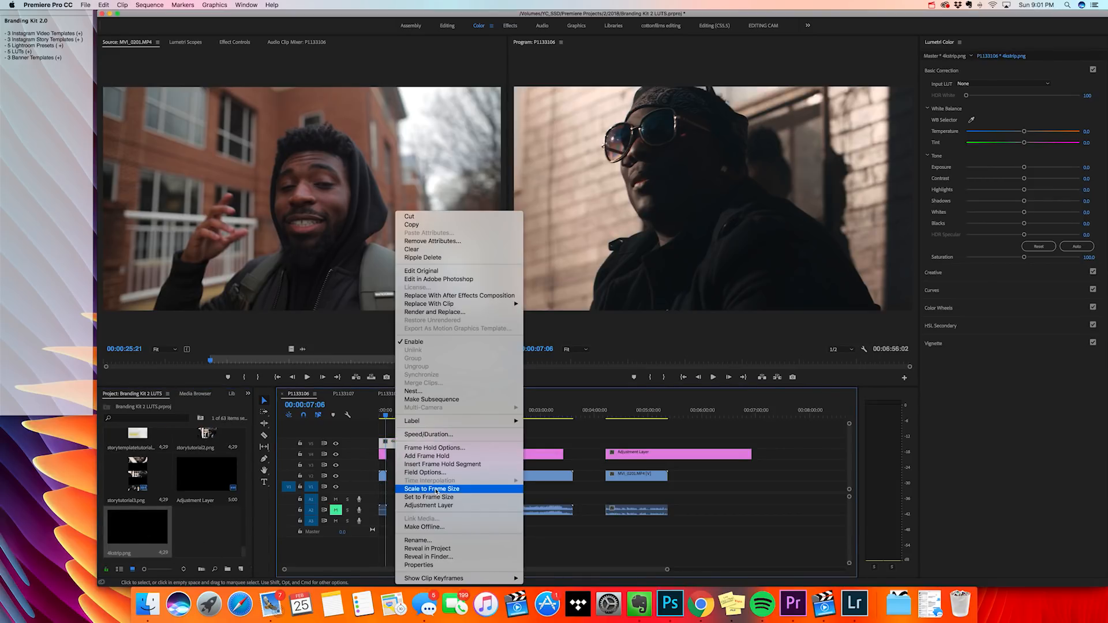
left_click(439, 488)
left_click(379, 411)
key("space")
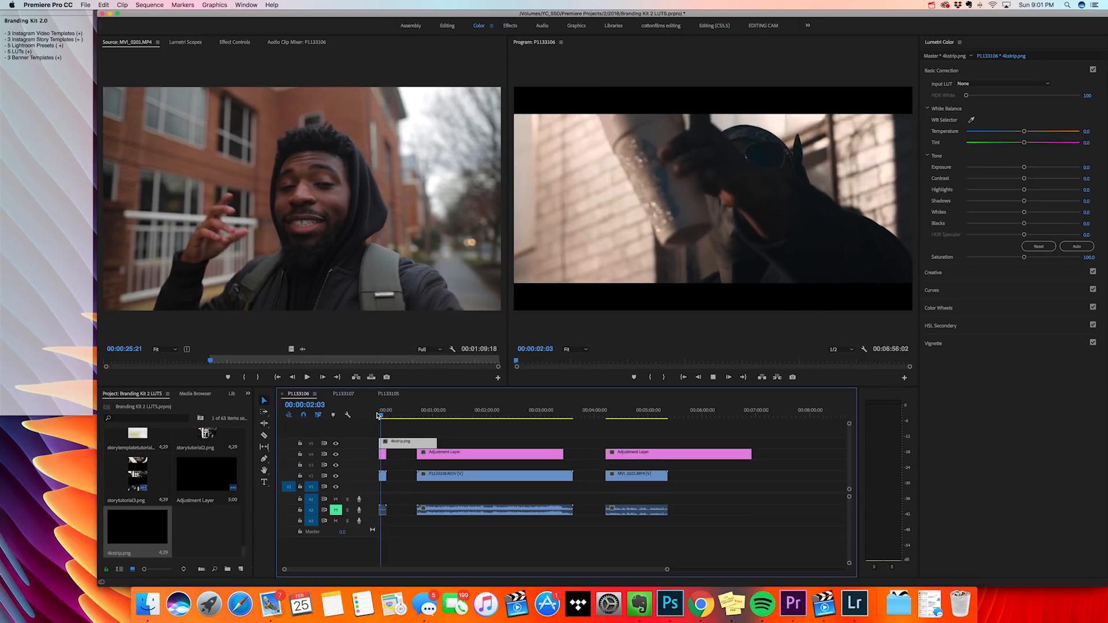
key("space")
Lower the blacks of the 4kstrip.png overlay to about -22.4 in the basic correction
left_click(400, 433)
left_click(400, 444)
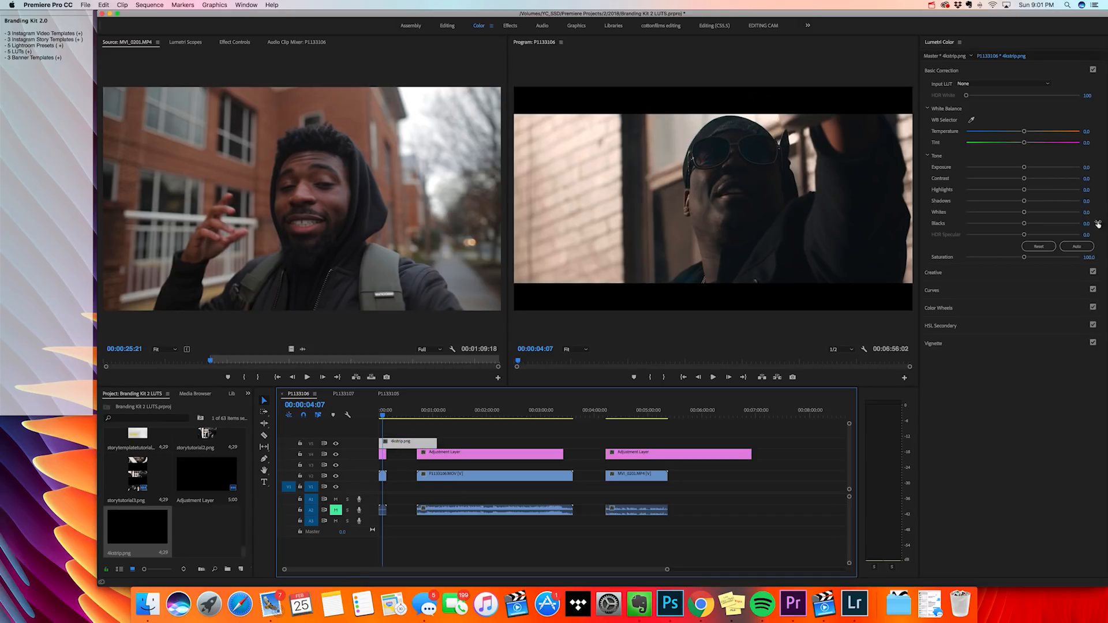
left_click_drag(1023, 226, 1016, 228)
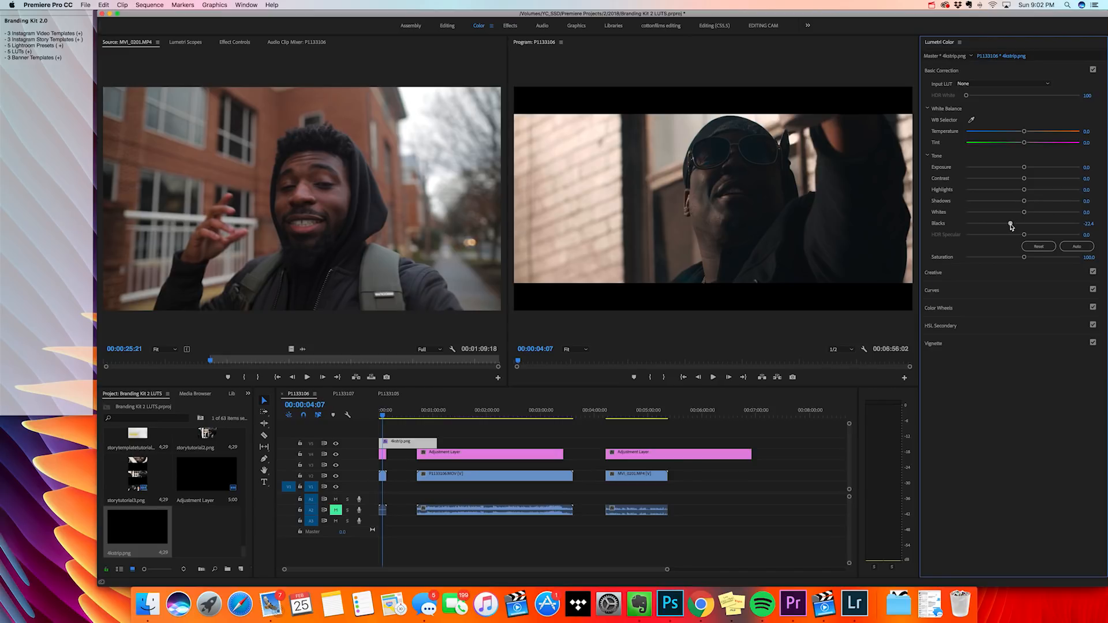
Set the blacks of the first clip's adjustment layer to about -42.2, and play the clip back
left_click(382, 454)
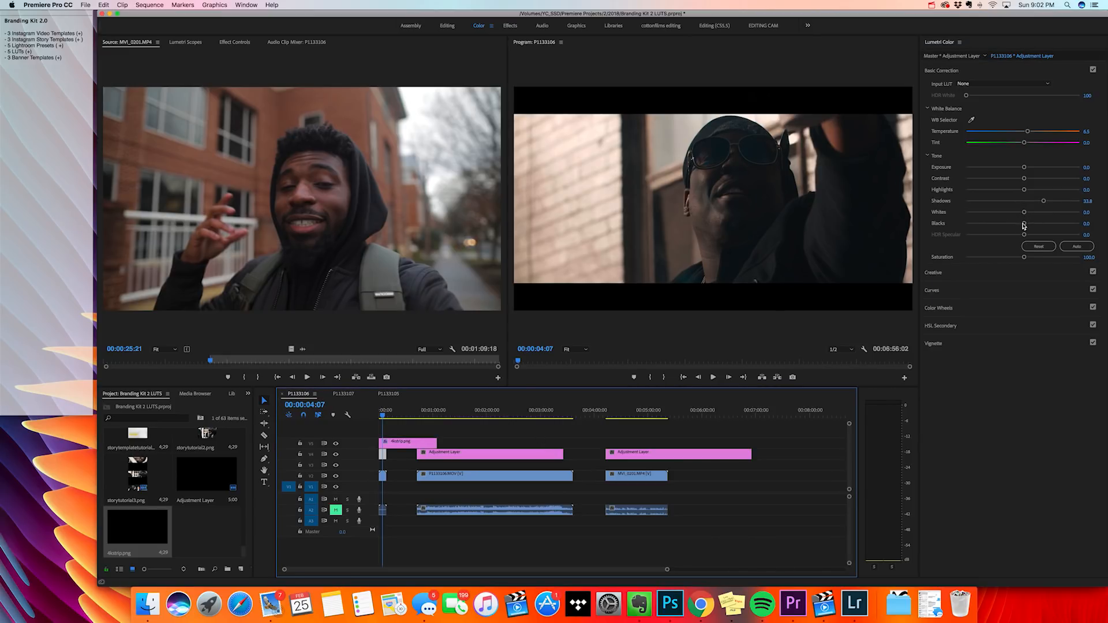
left_click_drag(1023, 226, 1021, 226)
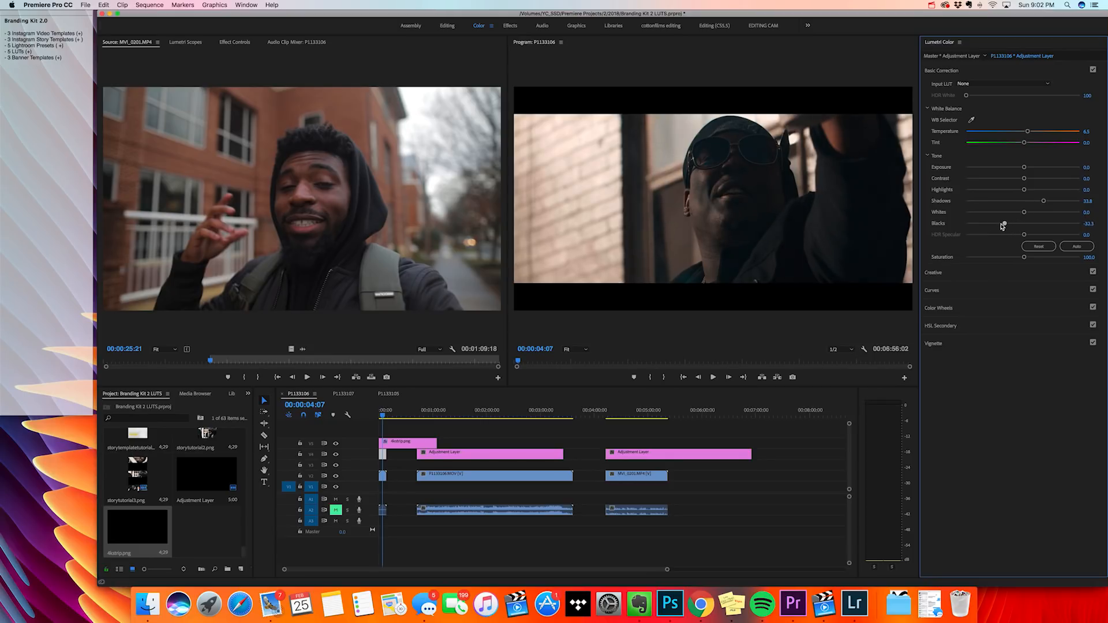
key("space")
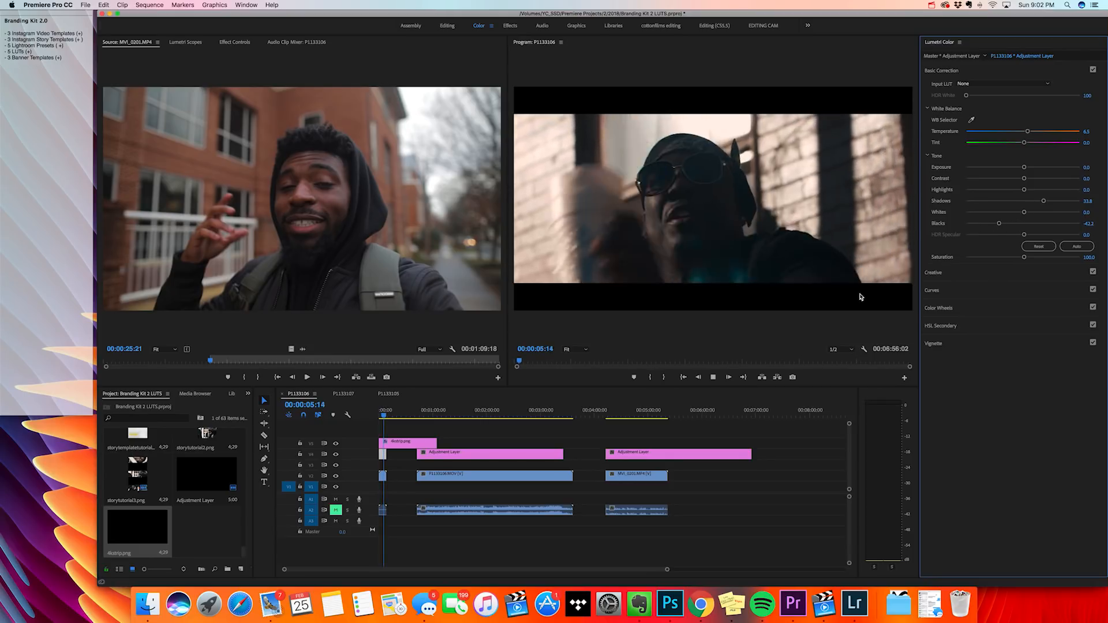
key("space")
left_click_drag(386, 413, 383, 415)
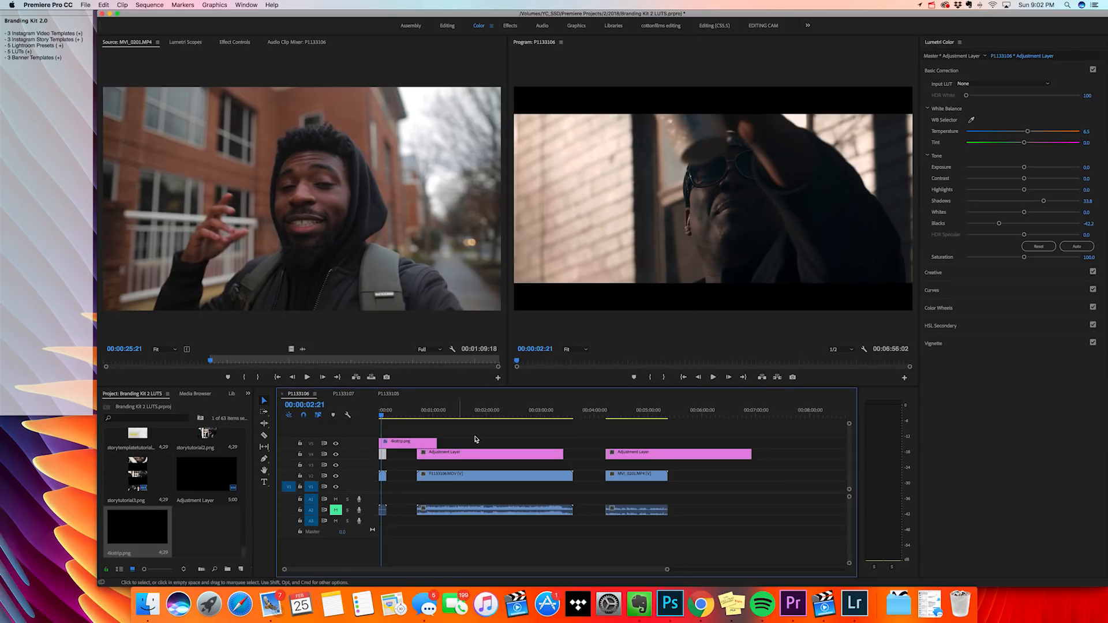
Trim the 4kstrip.png overlay so it ends before the second clip, and scrub through the second clip's footage
left_click(429, 414)
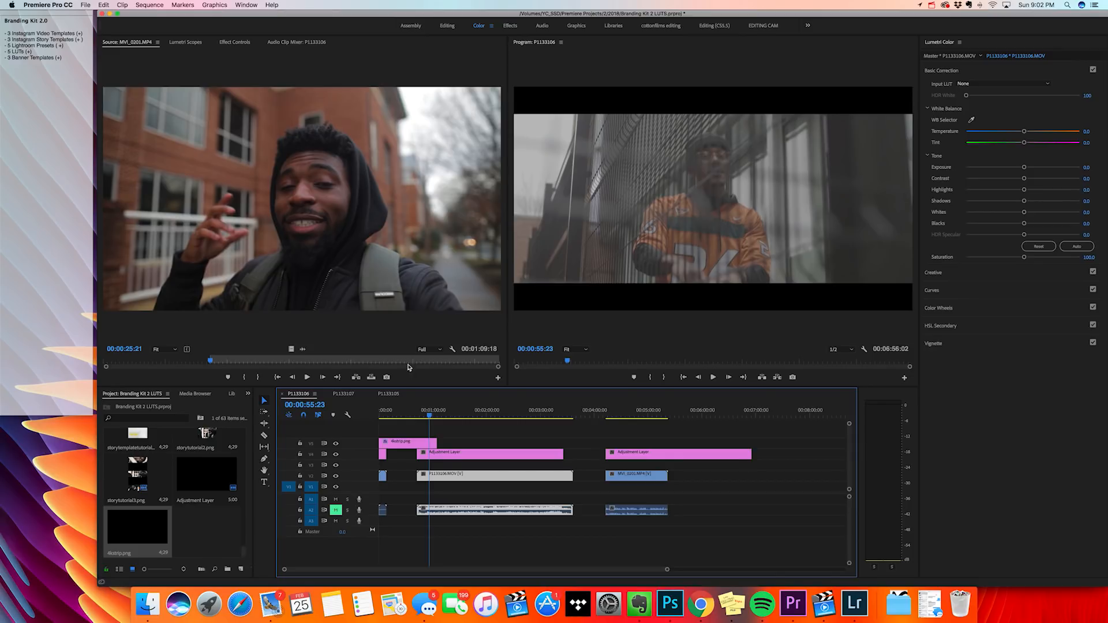
left_click_drag(432, 443, 411, 442)
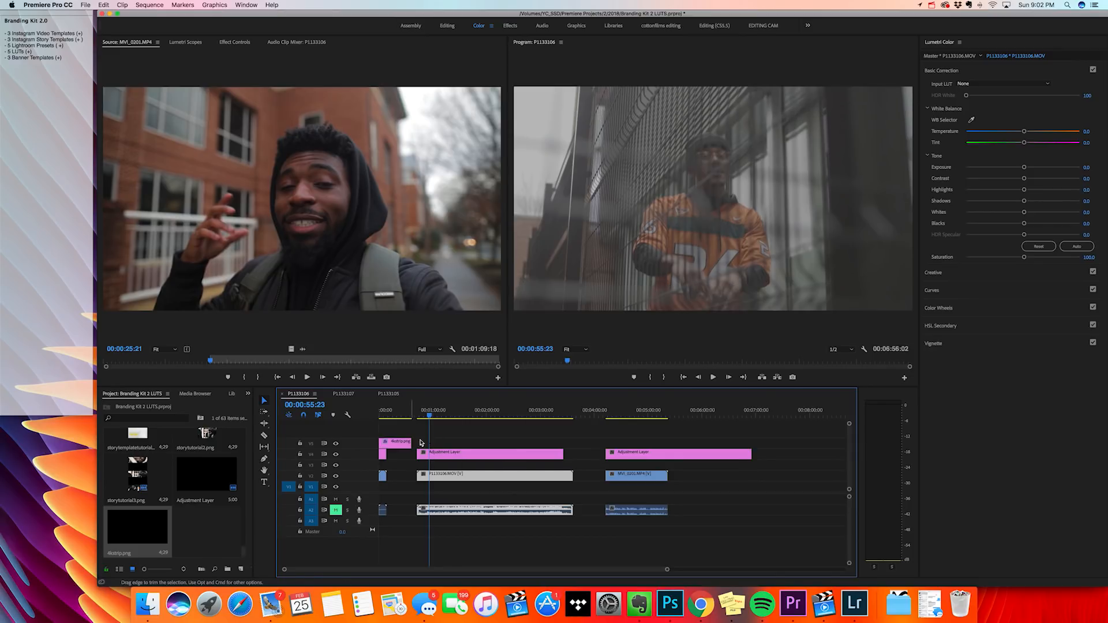
left_click(448, 411)
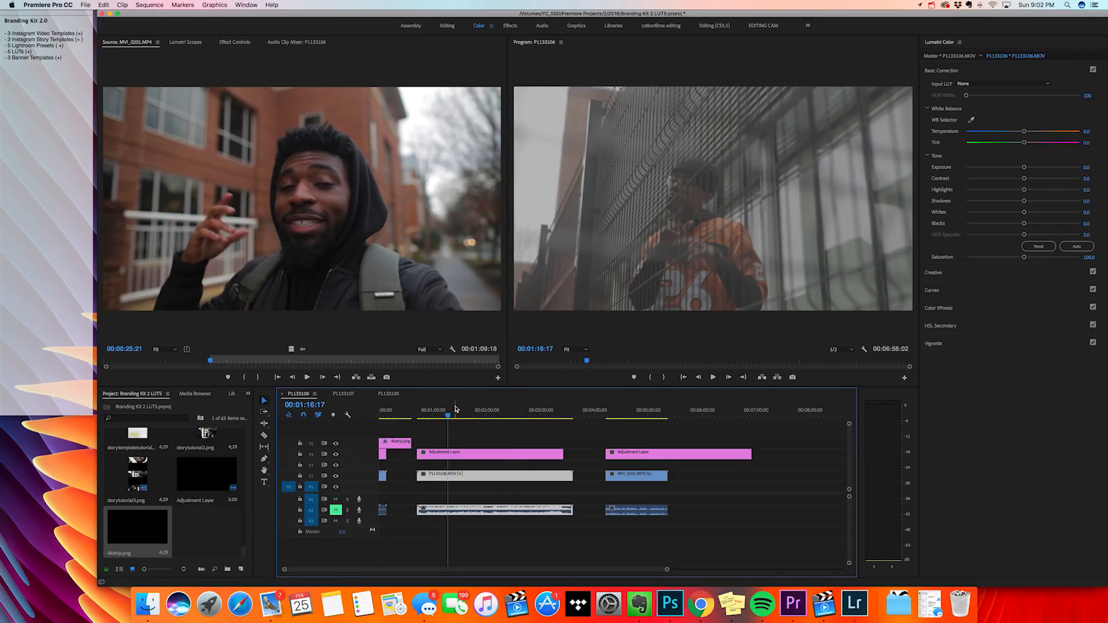
left_click_drag(458, 411, 424, 421)
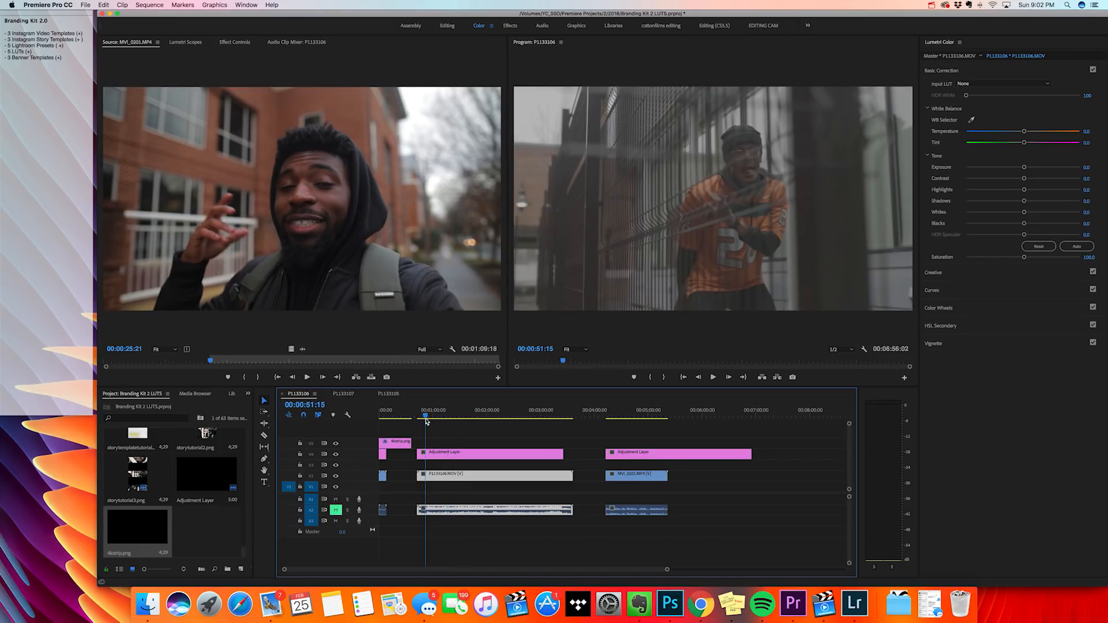
Apply BK1.cube from the LOG folder as the creative look on the second clip's adjustment layer, and scrub through the result
left_click(460, 455)
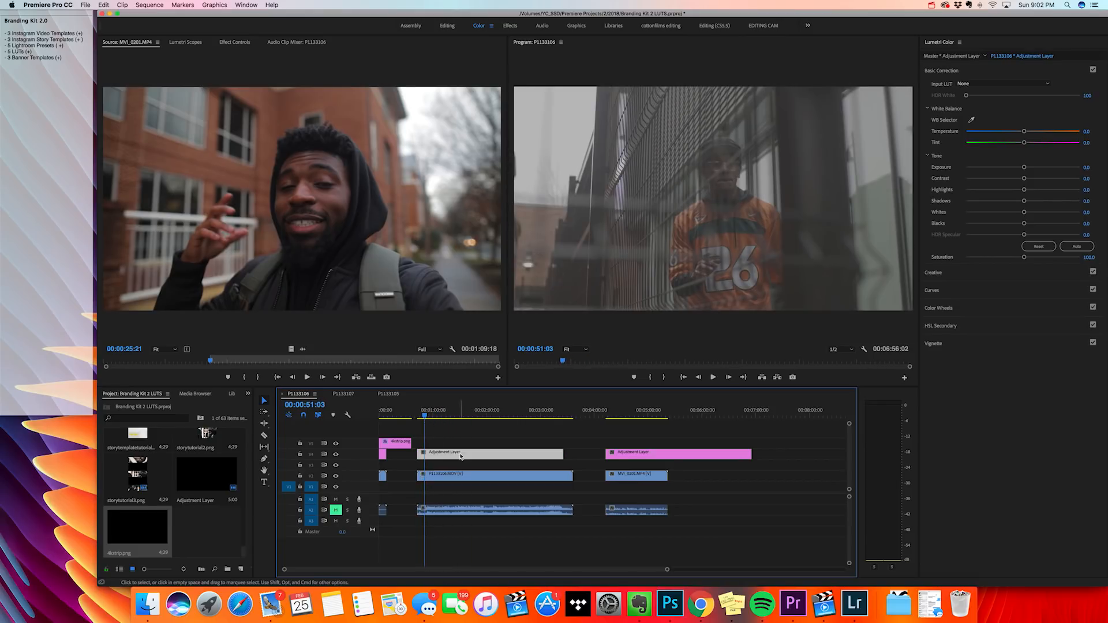
left_click(933, 272)
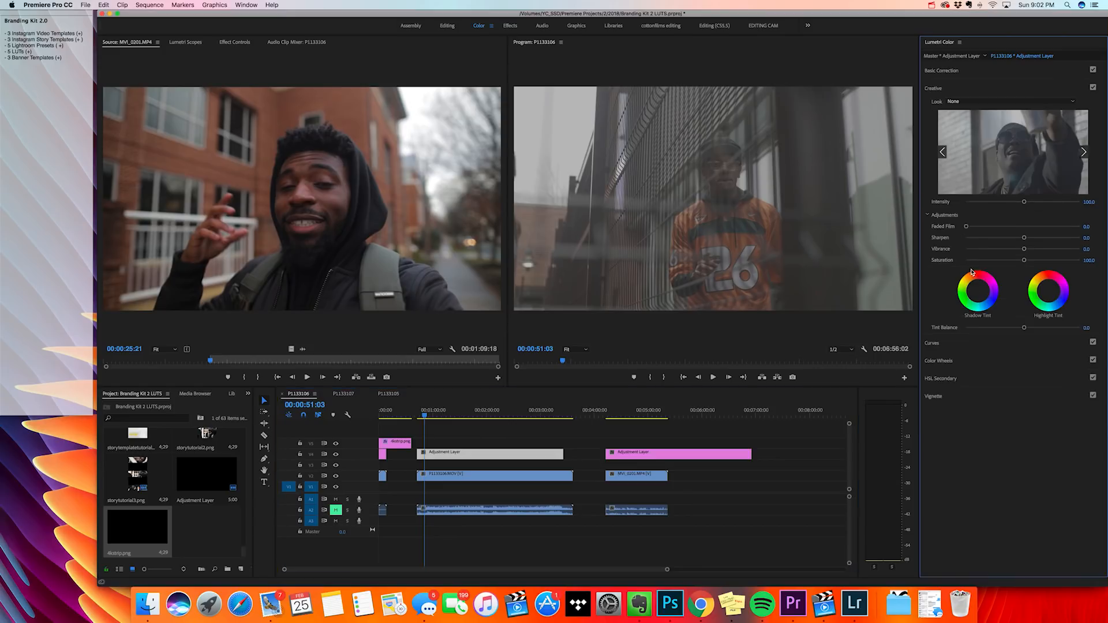
left_click(992, 103)
left_click(808, 39)
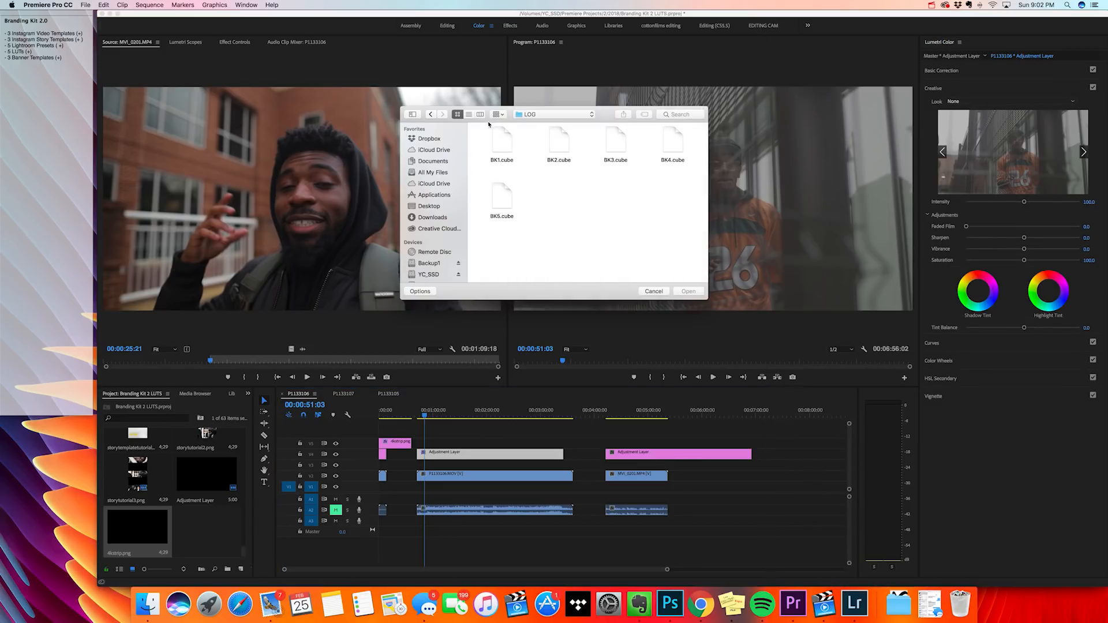
left_click(502, 132)
left_click(684, 290)
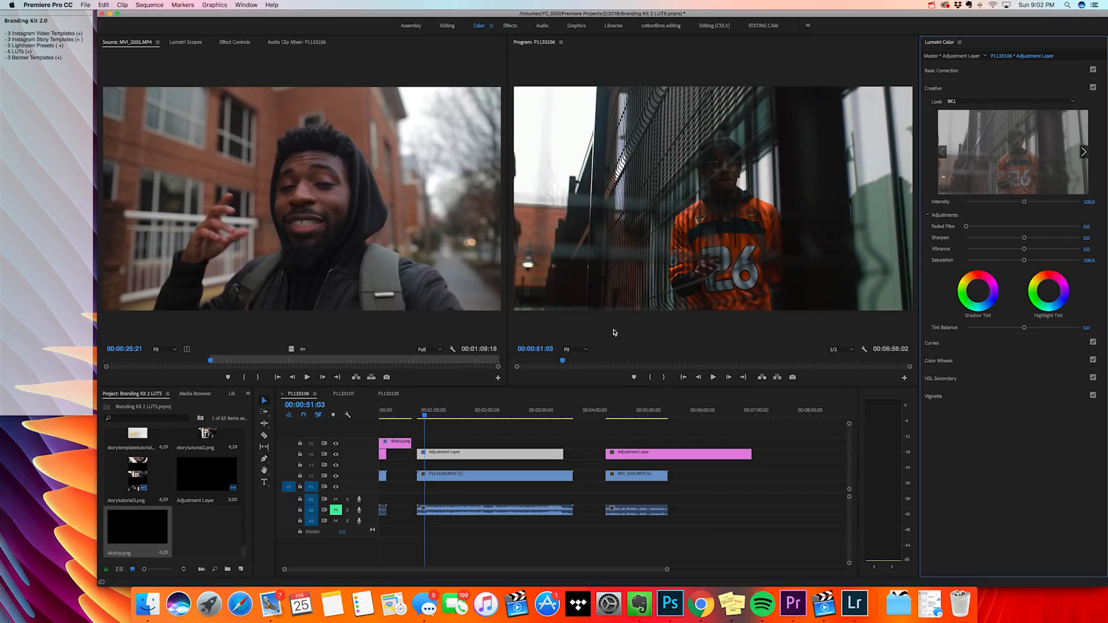
left_click(427, 417)
left_click_drag(428, 420, 435, 418)
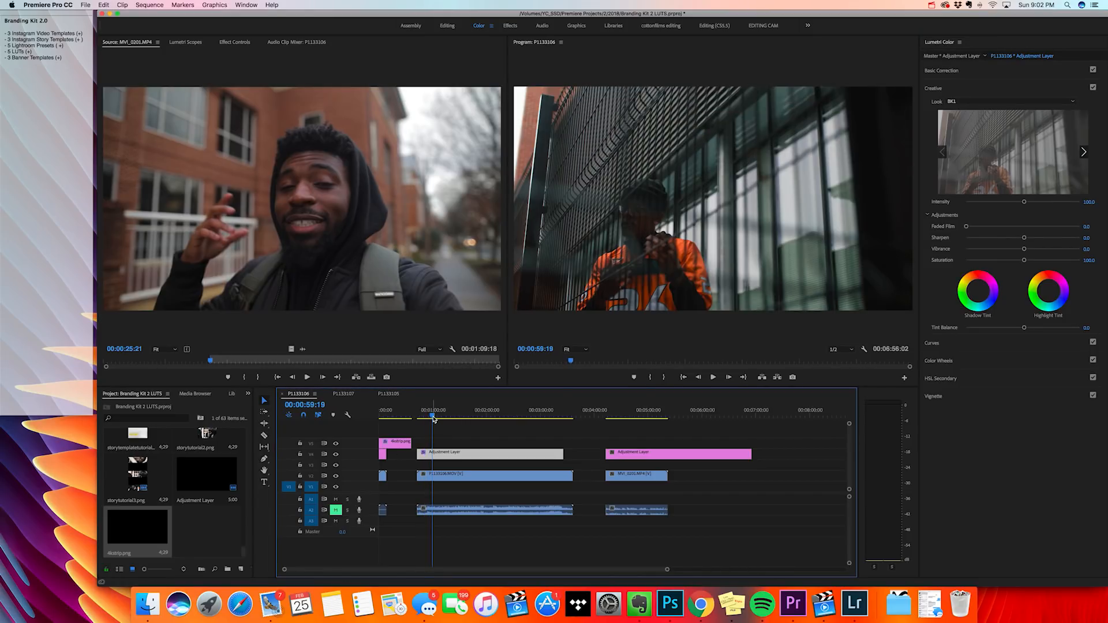
Try the 4kstrip.png overlay over the second clip during playback, and trim it back to end before that clip
left_click_drag(431, 416, 507, 441)
key("space")
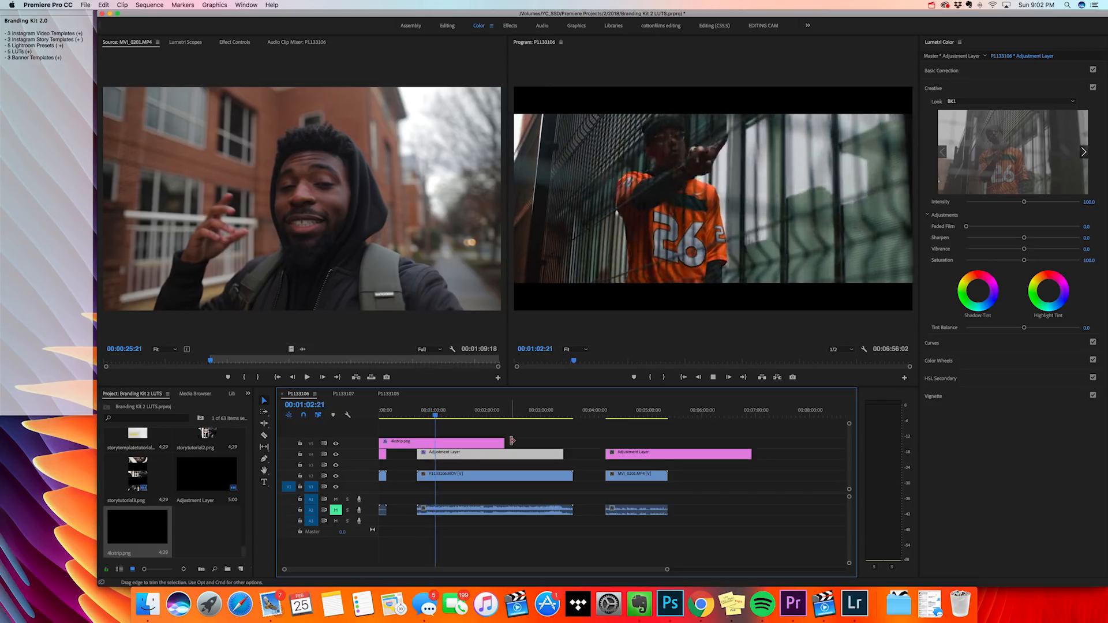
key("space")
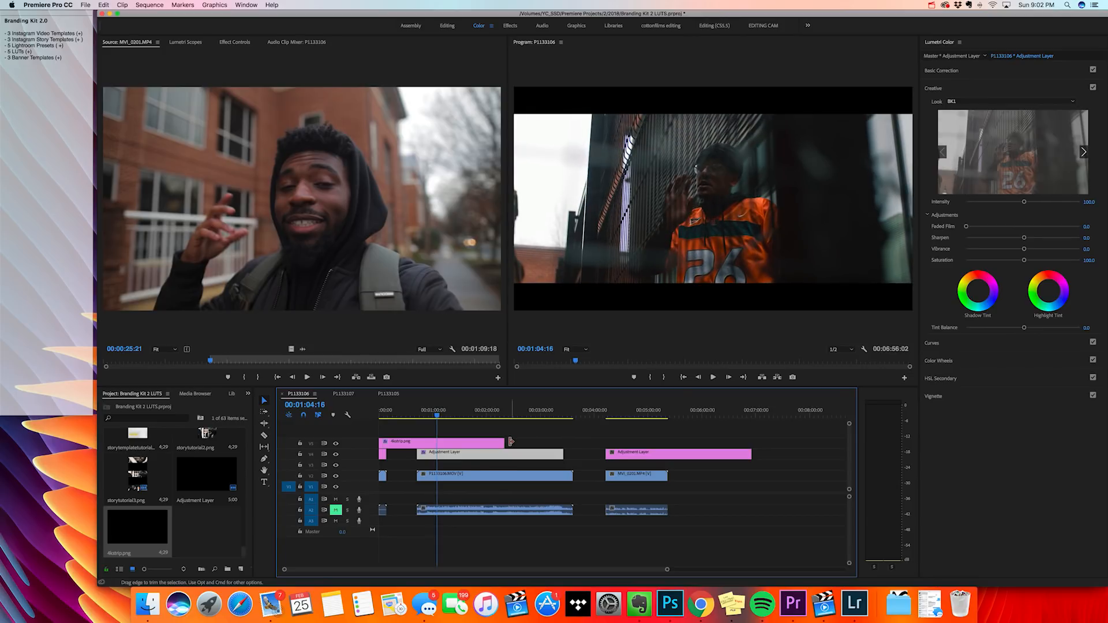
left_click_drag(506, 442, 412, 443)
left_click(427, 453)
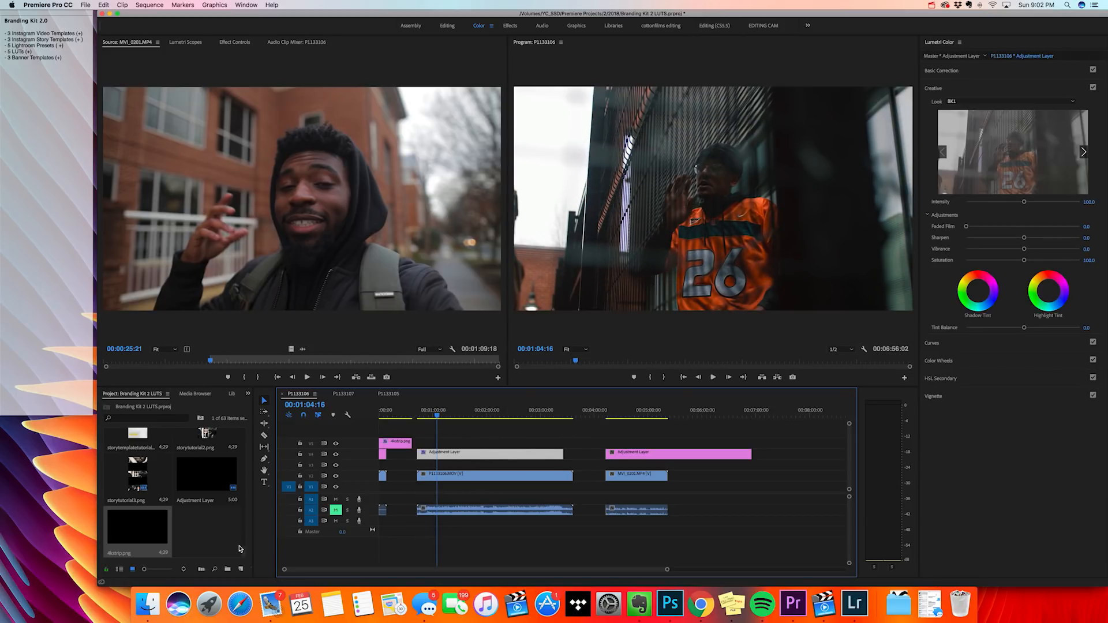
Find P1129204.MOV among the project's footage and add it to the timeline after the last adjustment layer
scroll(240, 548, "up", 6)
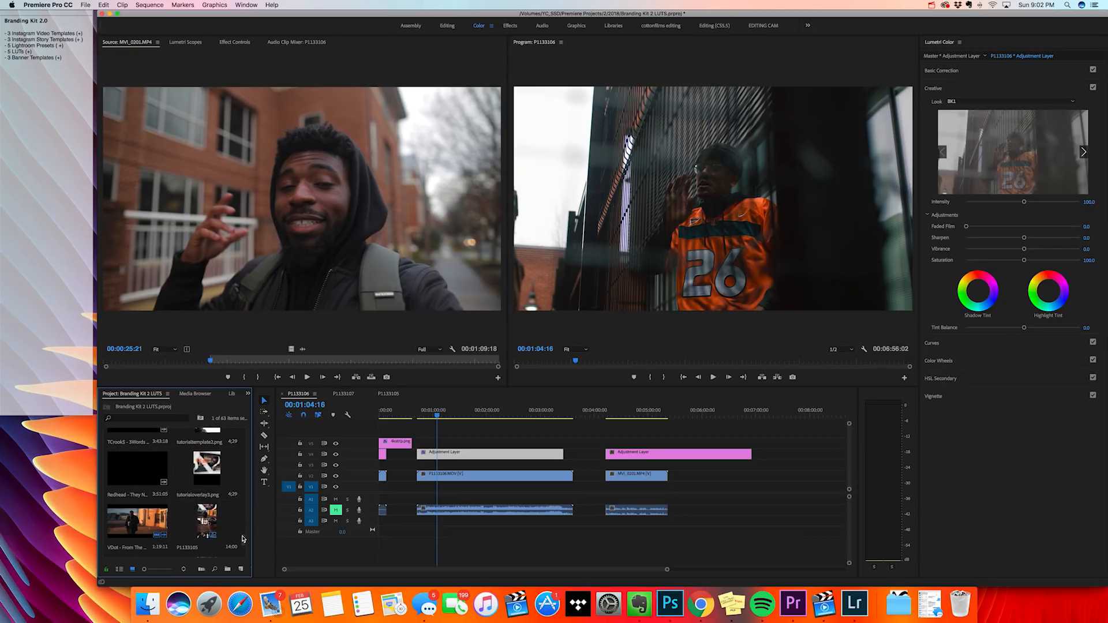
scroll(242, 539, "up", 10)
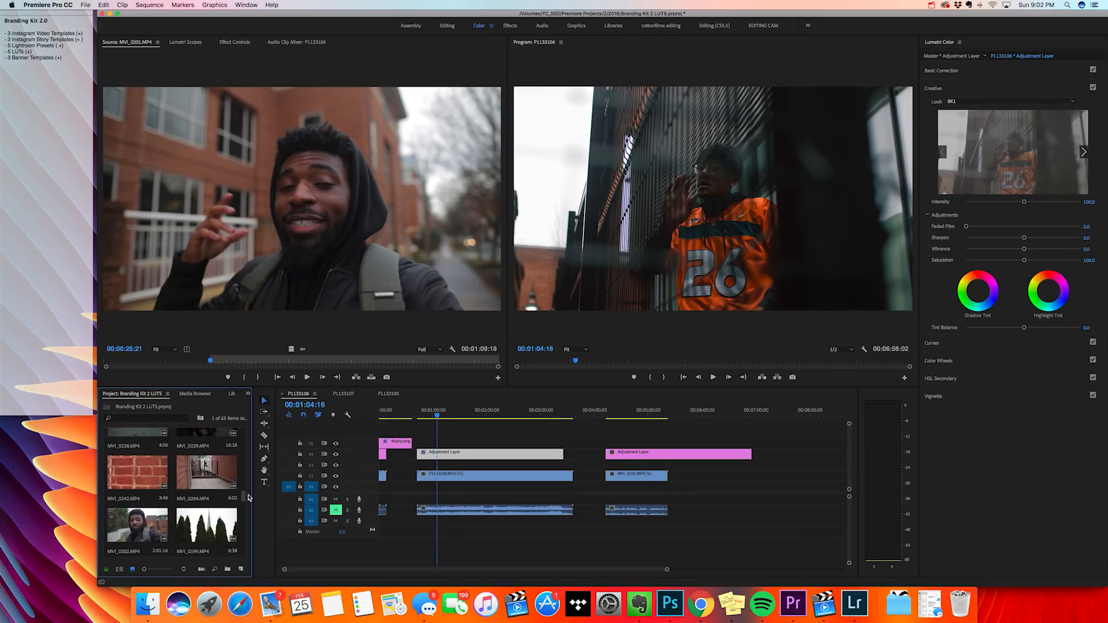
scroll(249, 498, "up", 10)
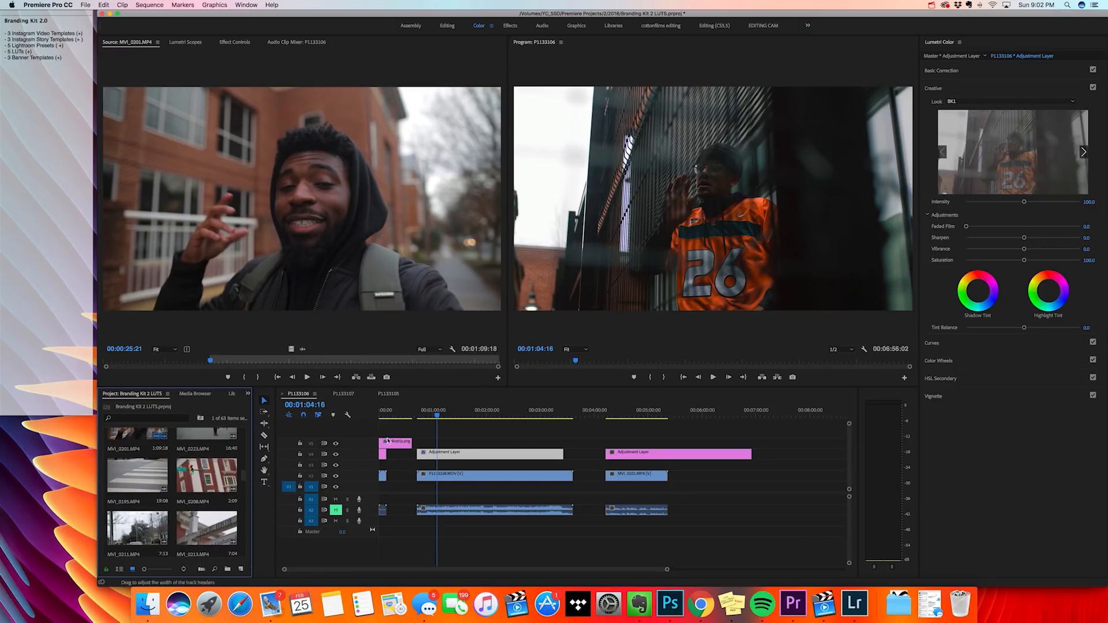
left_click(383, 414)
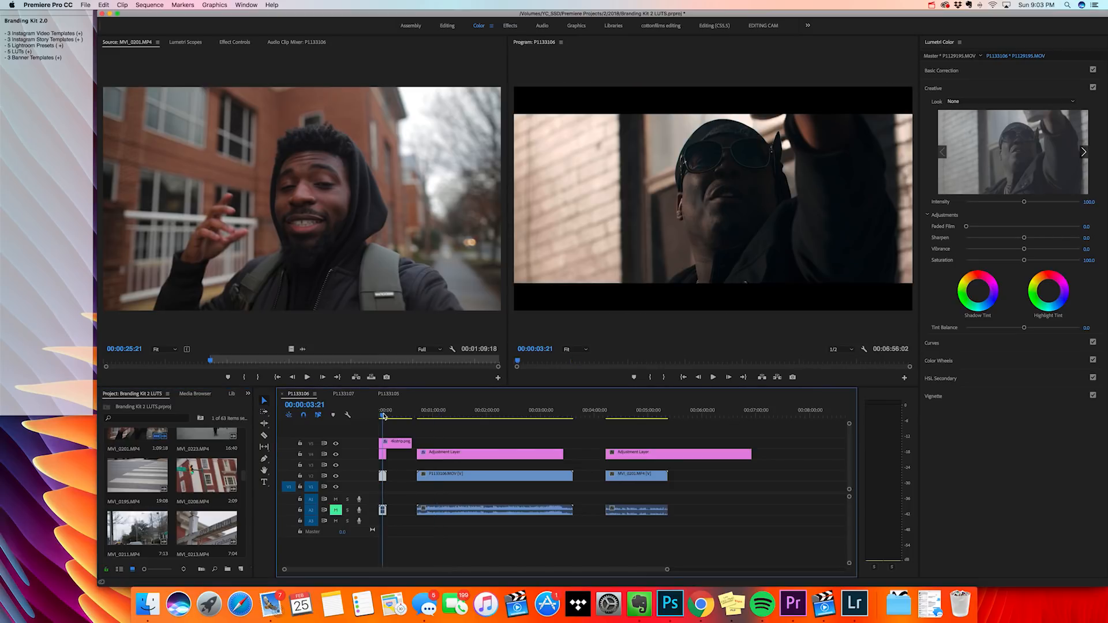
scroll(246, 478, "up", 6)
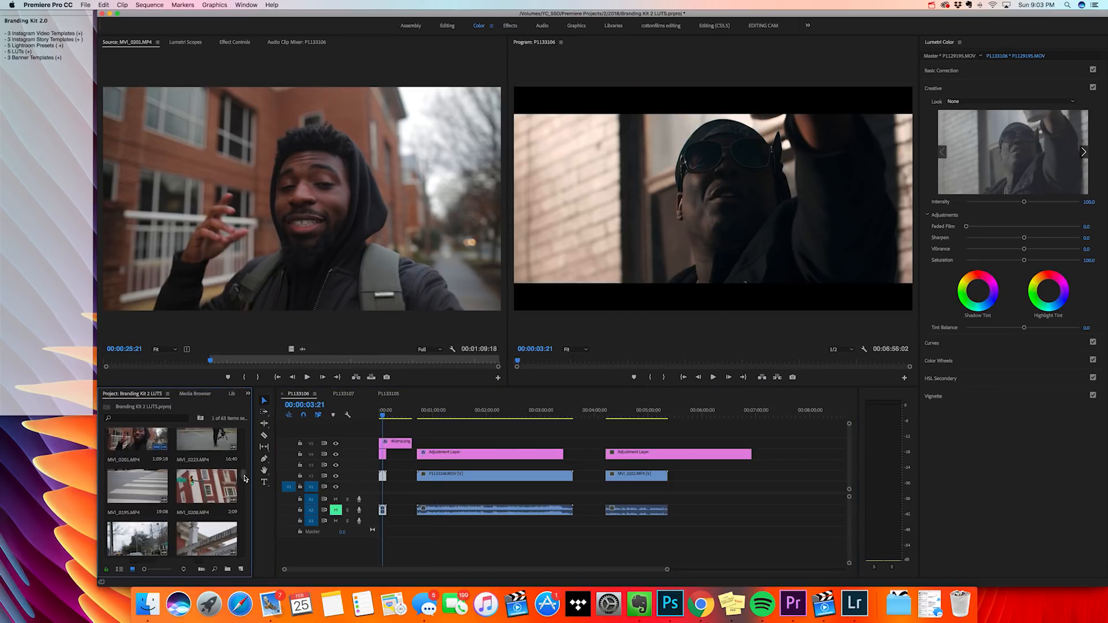
left_click(453, 414)
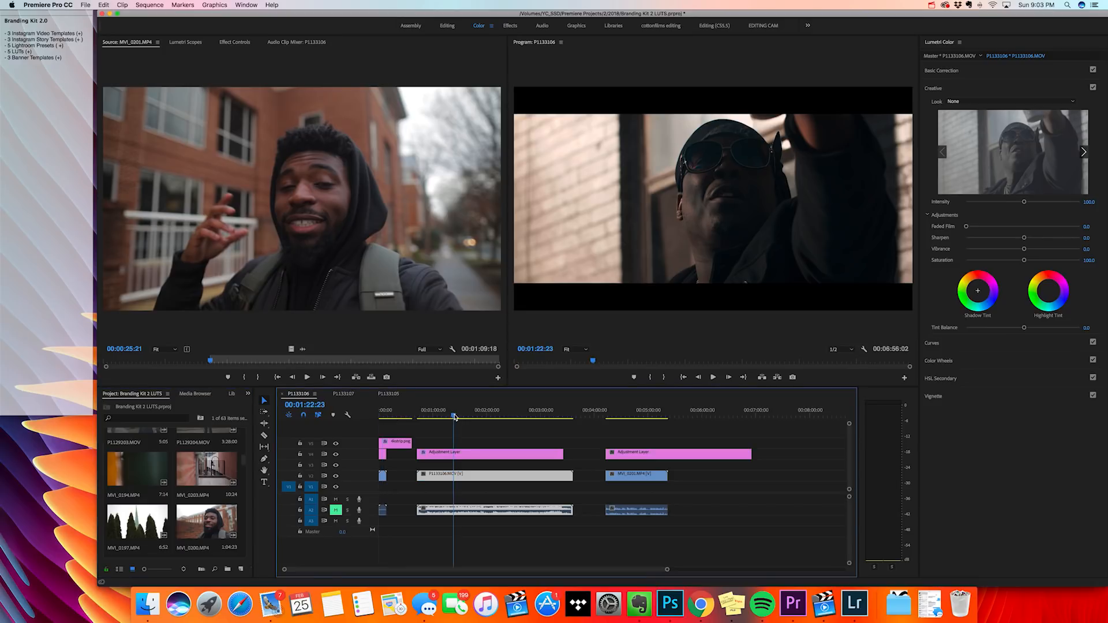
scroll(243, 462, "up", 2)
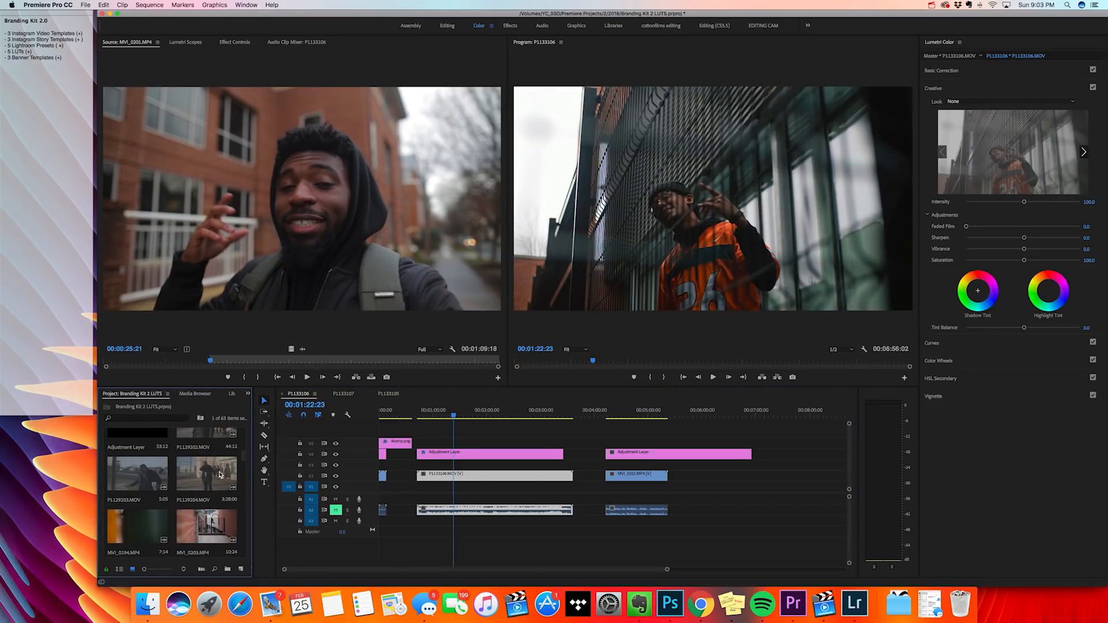
left_click_drag(206, 475, 771, 458)
scroll(770, 458, "right", 3)
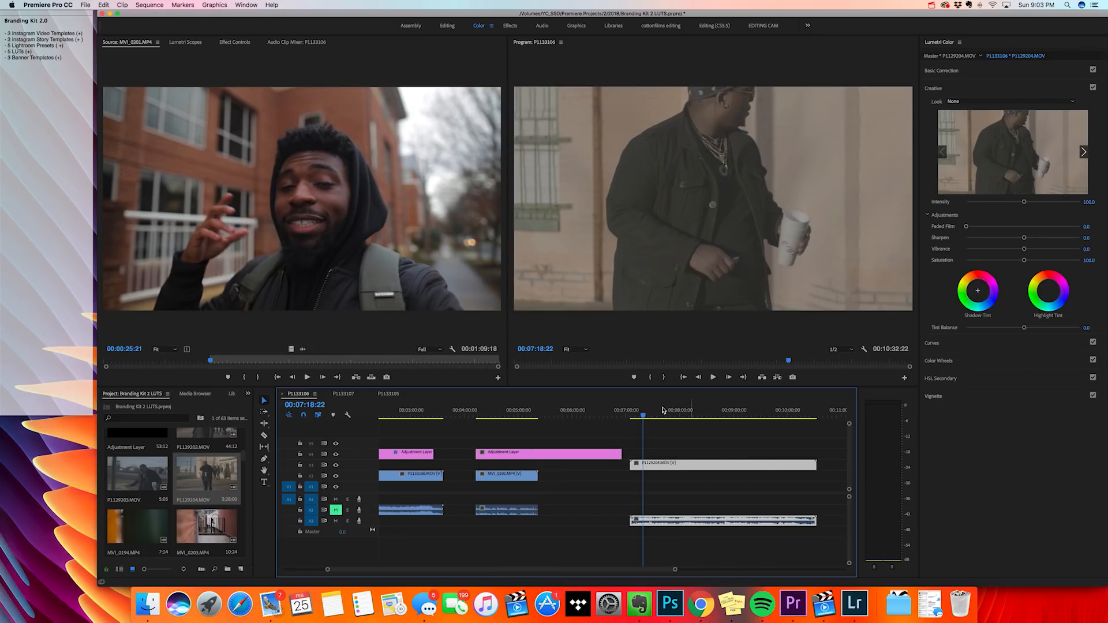
Preview a further frame of the P1129204.MOV clip, and scale the clip to frame size
left_click_drag(642, 414, 661, 414)
right_click(693, 465)
left_click(718, 480)
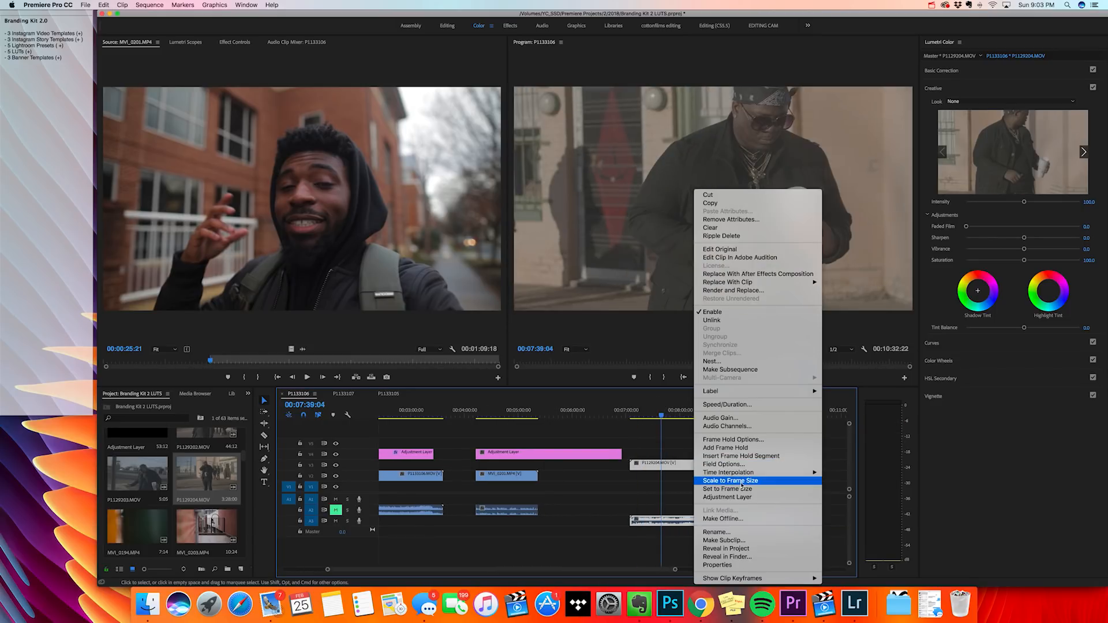
Apply BK3.cube from the LOG folder as the creative look on the adjustment layer above the orange-jersey clip
scroll(600, 470, "left", 3)
left_click(498, 414)
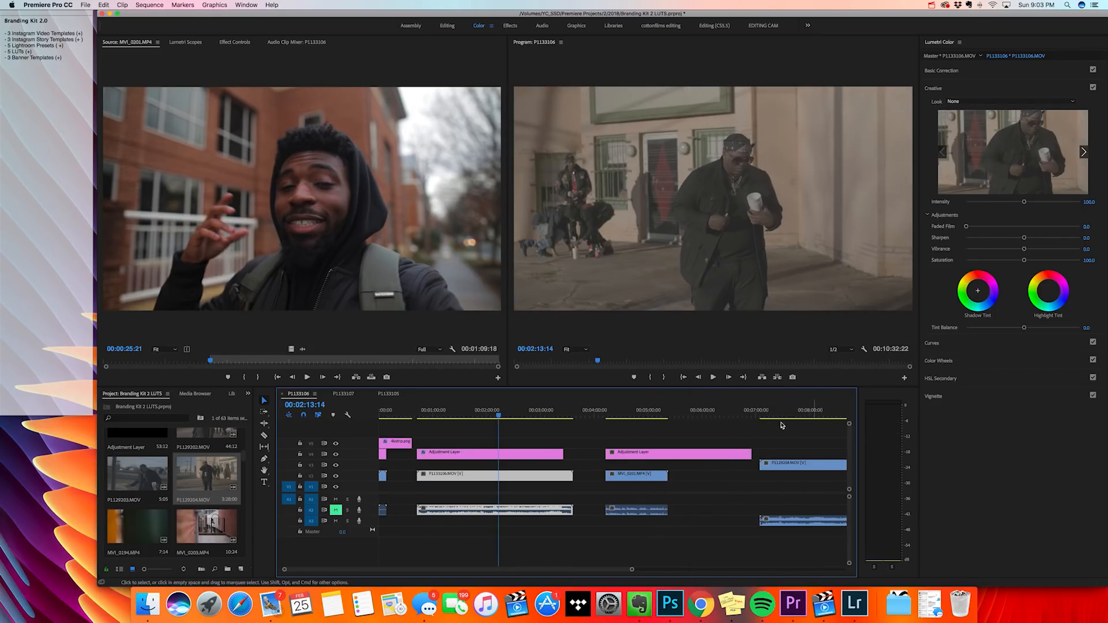
left_click(515, 455)
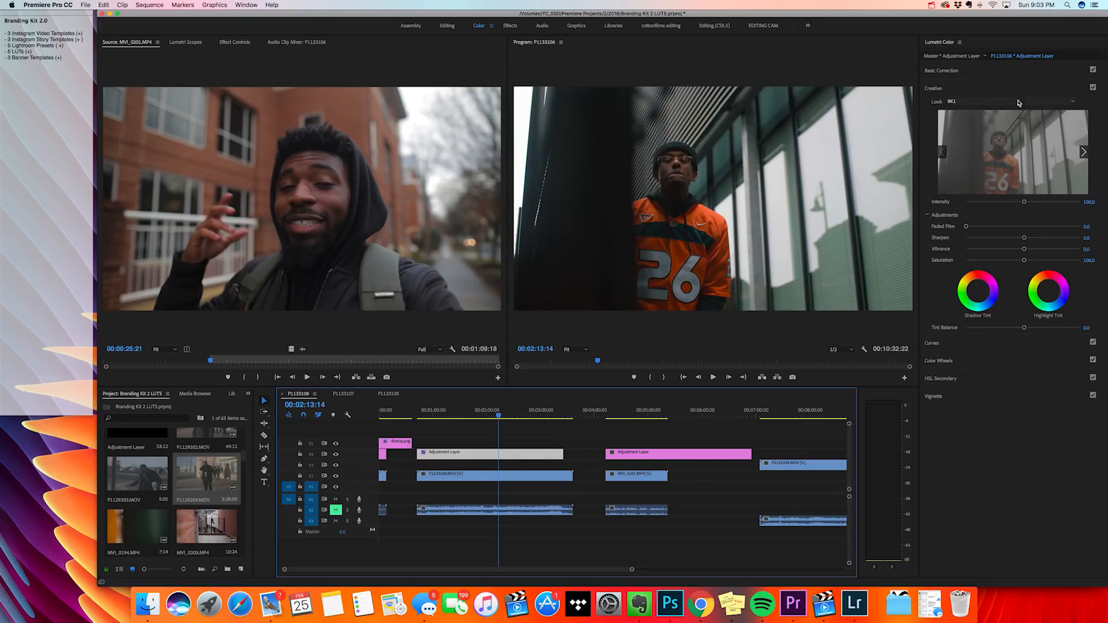
left_click(1016, 101)
left_click(839, 40)
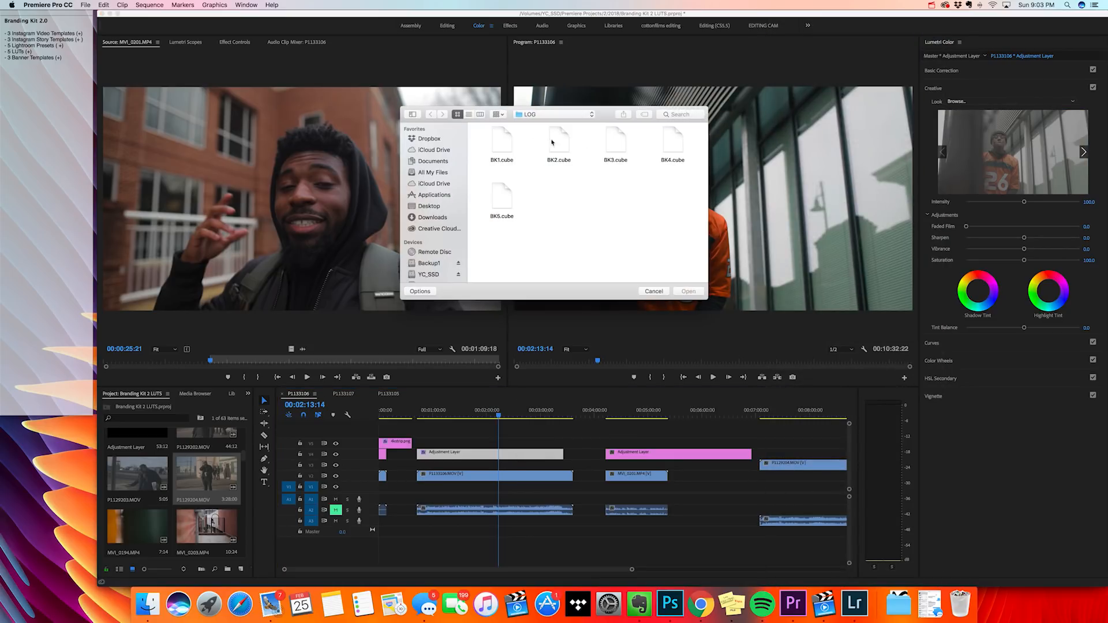
left_click(616, 143)
left_click(687, 292)
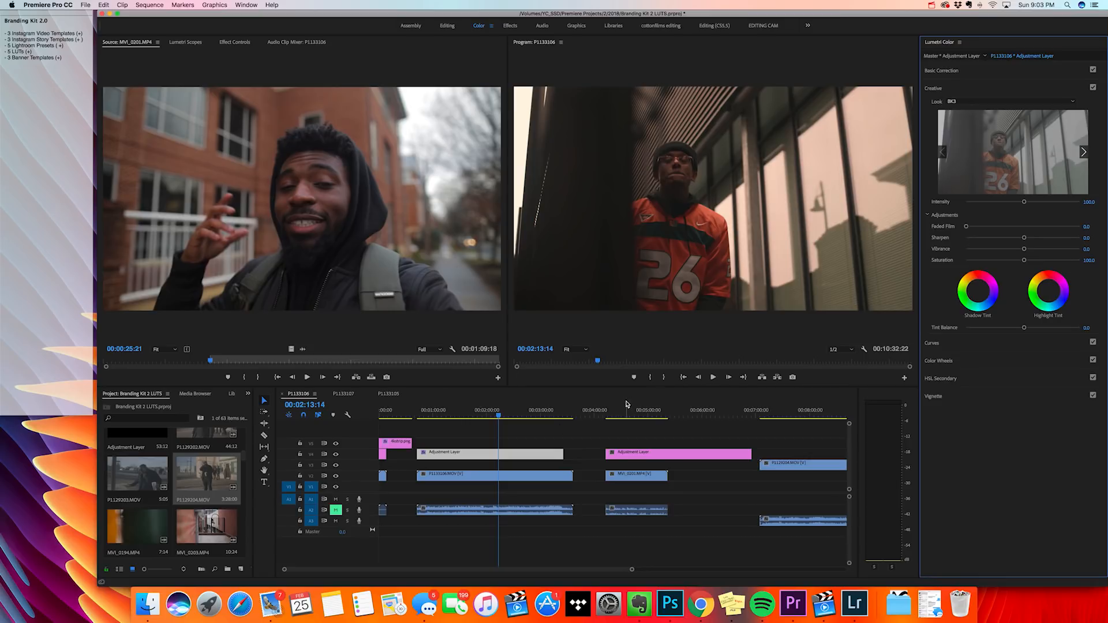
Preview another part of the orange-jersey clip and cool its adjustment layer's temperature to about -16 in Basic Correction
left_click_drag(481, 411, 510, 413)
left_click(530, 444)
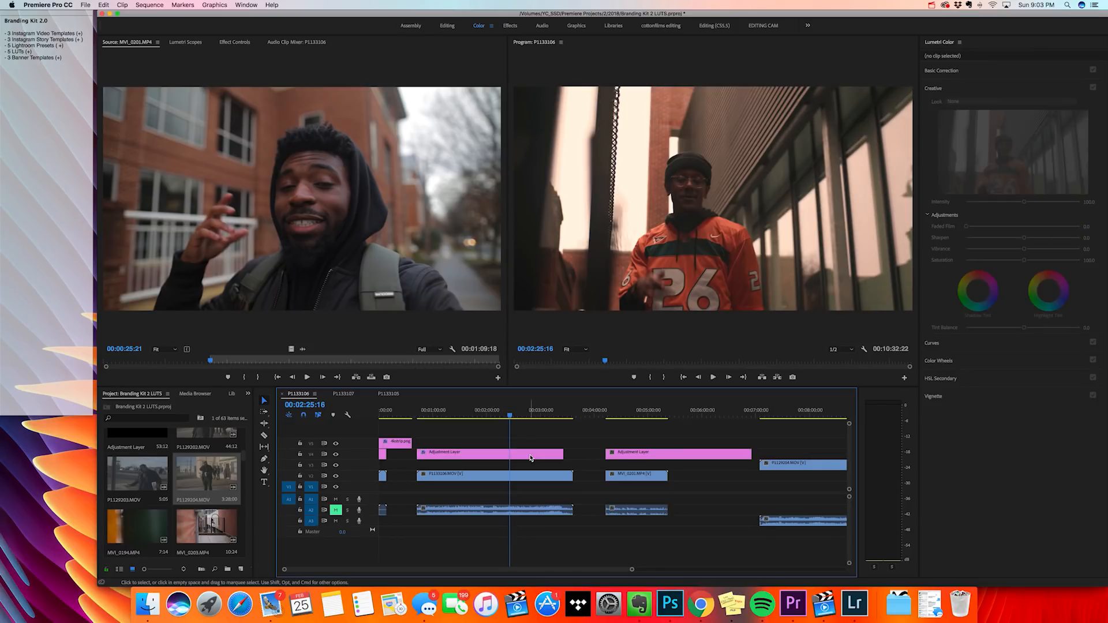
left_click(530, 458)
left_click(963, 72)
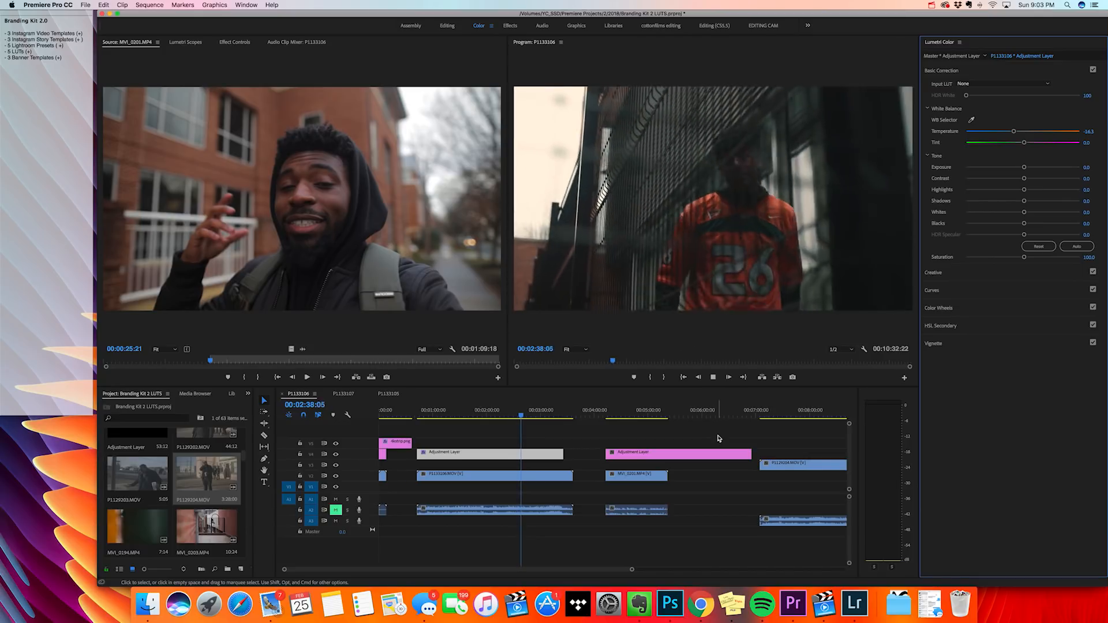
Split the last adjustment layer shortly before P1129204.MOV and extend the second piece further over that clip
left_click(635, 474)
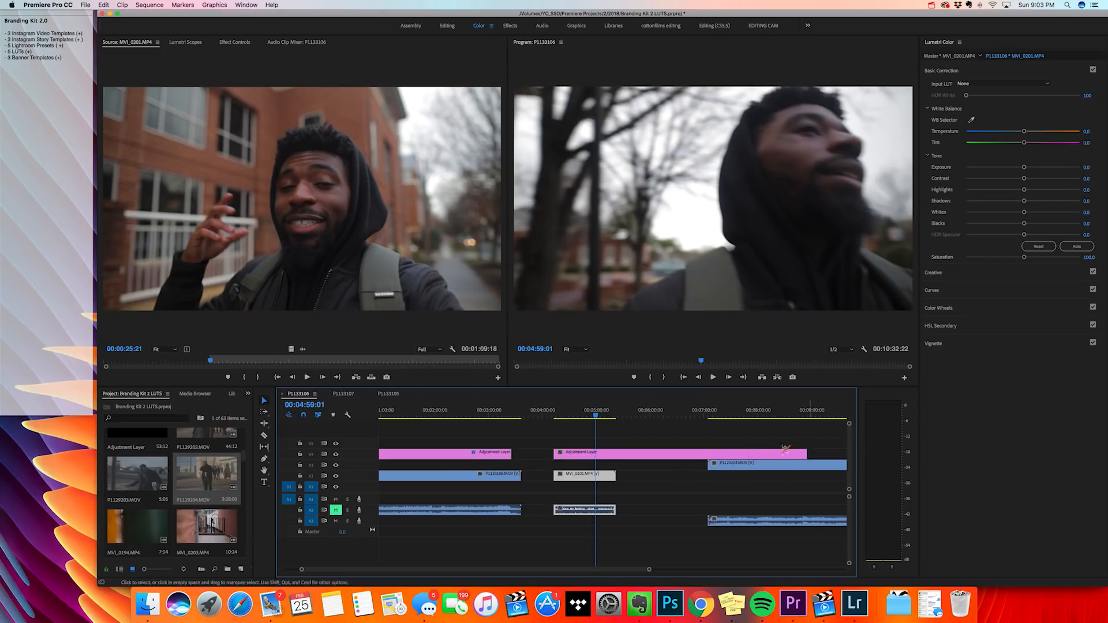
key("c")
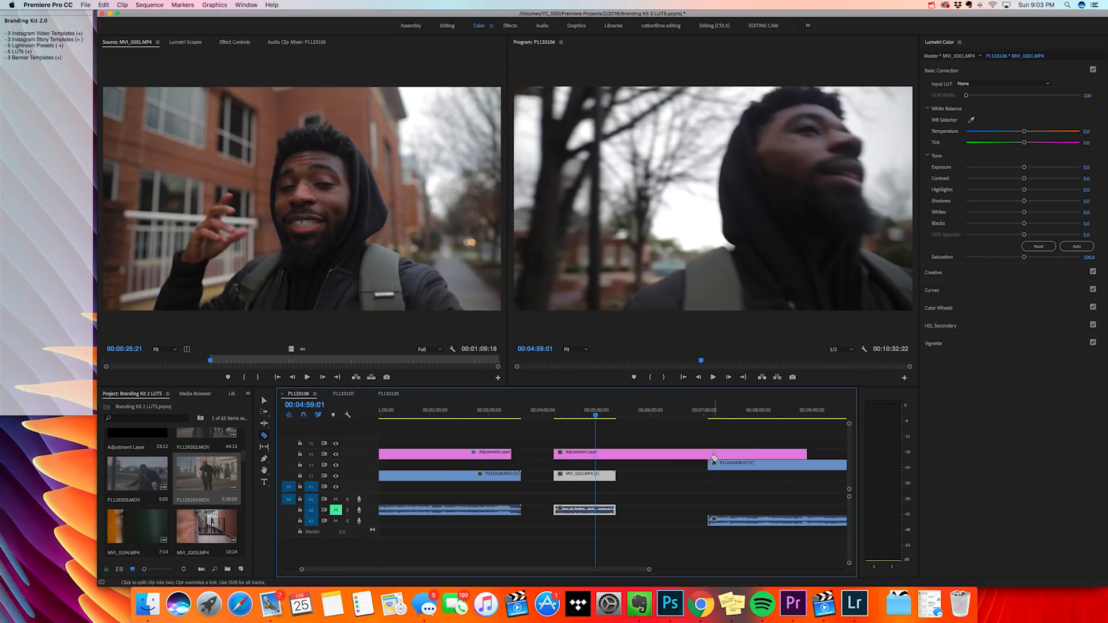
key("v")
left_click(771, 455)
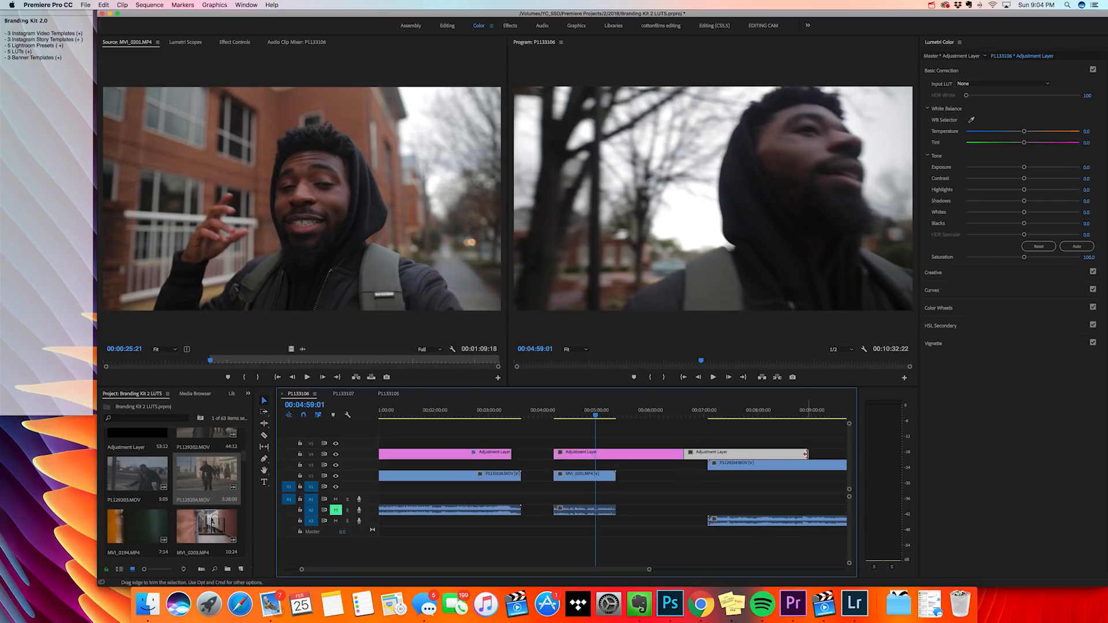
left_click_drag(806, 455, 841, 454)
Preview frames of P1129204.MOV and apply BK3.cube from the LOG folder as the creative look on its adjustment layer
left_click(724, 415)
scroll(757, 476, "right", 1)
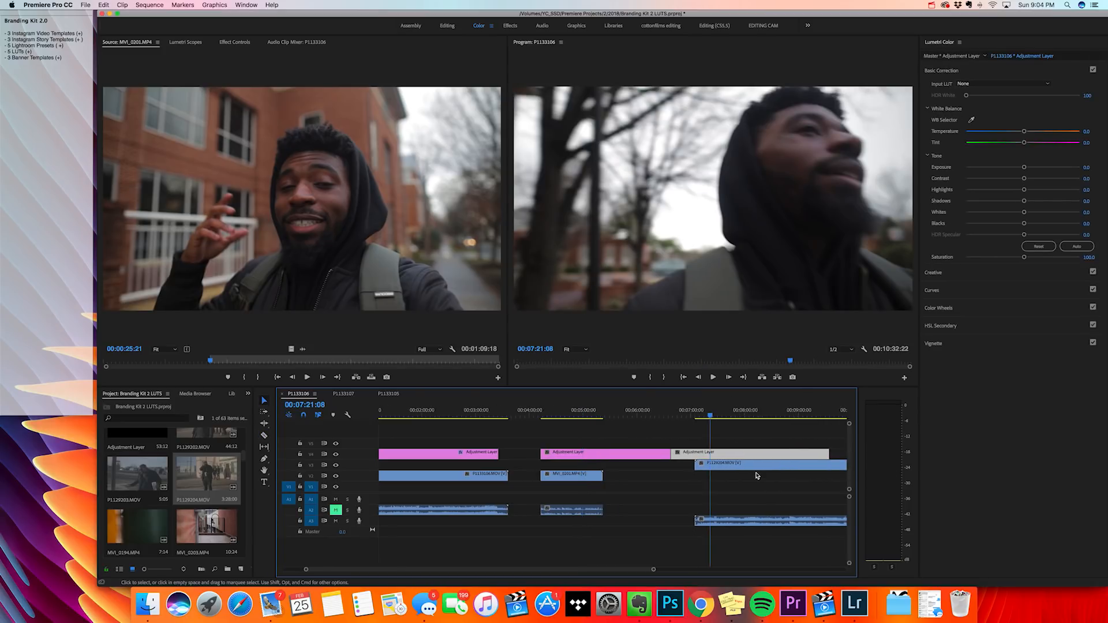
left_click(745, 465)
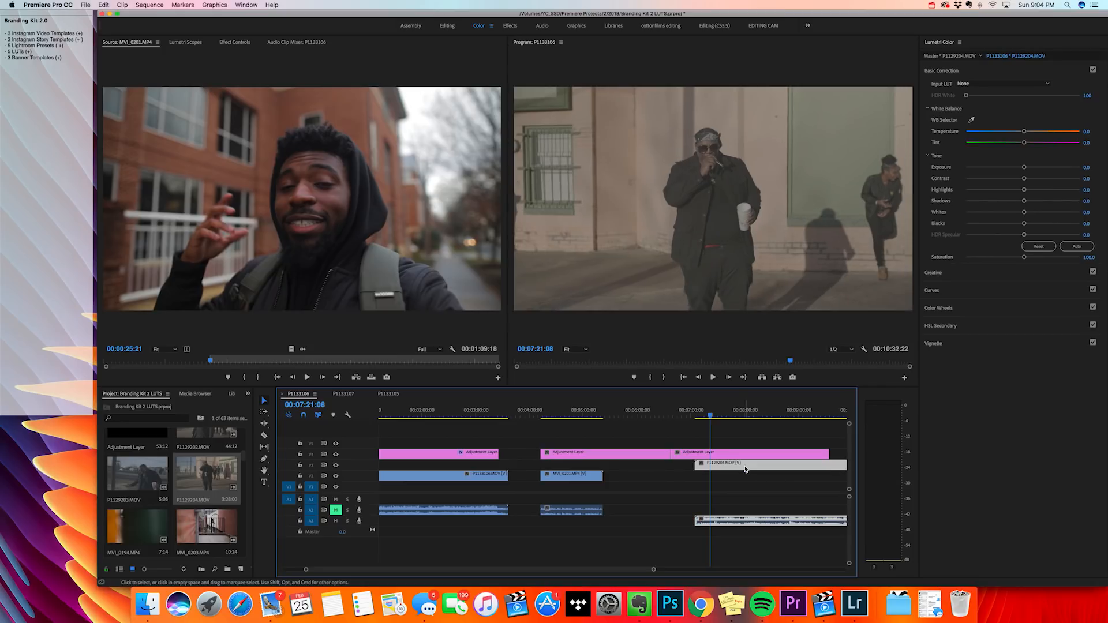
left_click(751, 413)
left_click(759, 458)
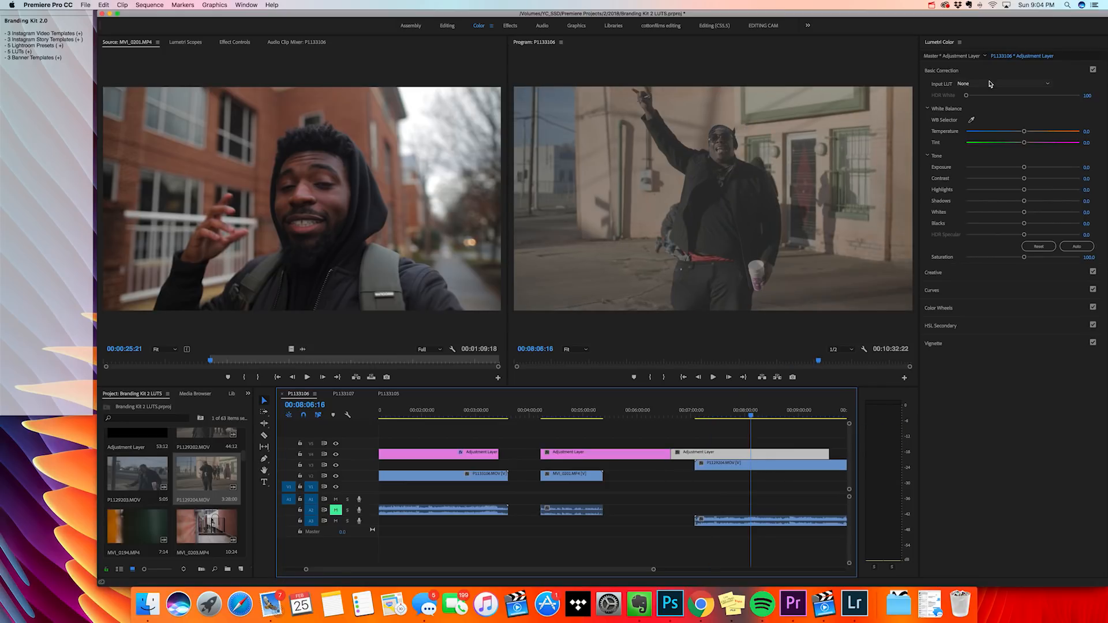
left_click(972, 272)
left_click(985, 103)
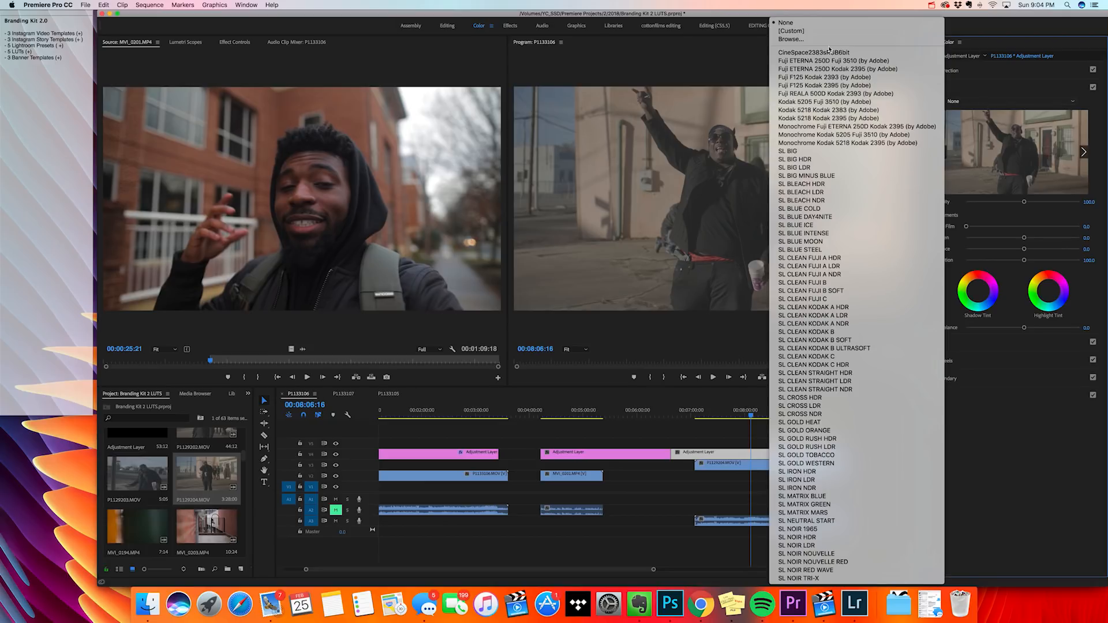
left_click(808, 38)
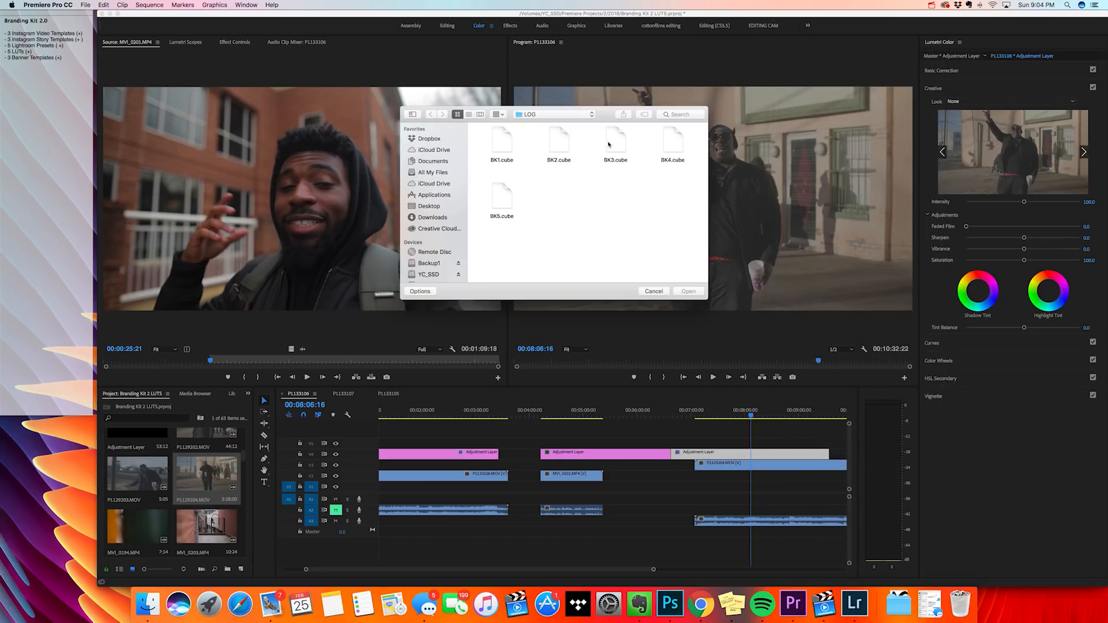
left_click(608, 144)
left_click(687, 291)
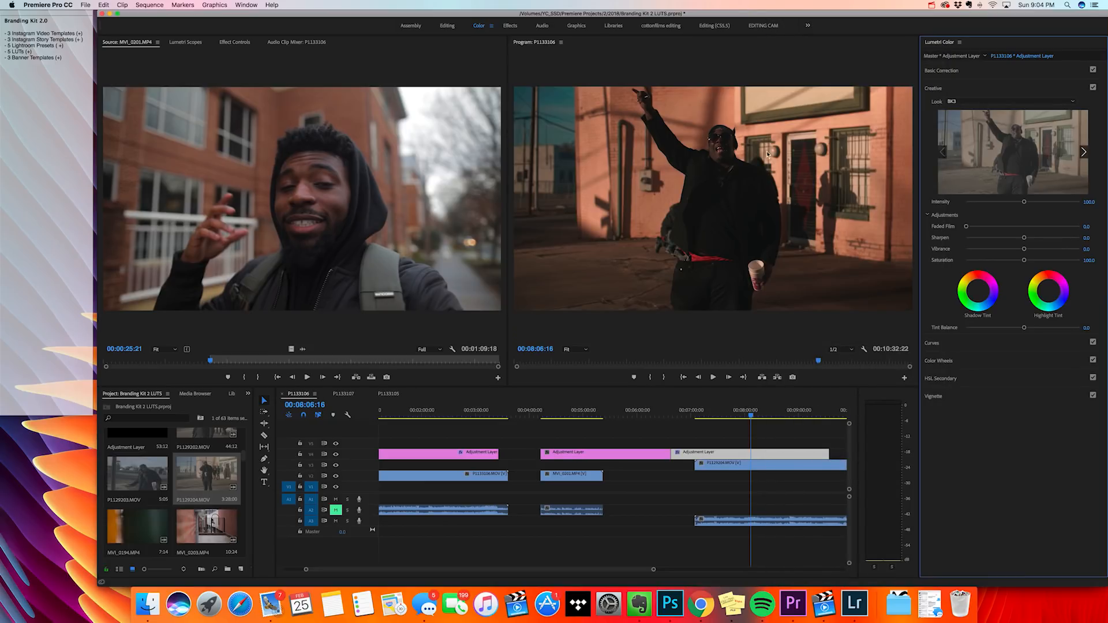
Extend the adjustment layer over P1129204.MOV to just short of the clip's end
scroll(767, 462, "right", 3)
left_click(766, 455)
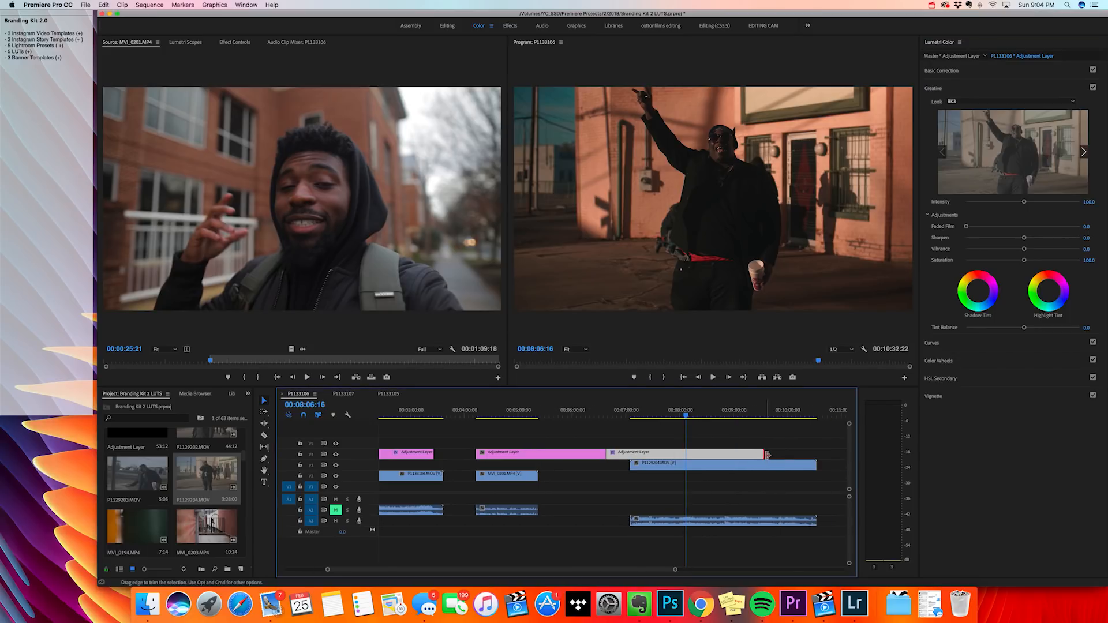
left_click_drag(767, 455, 794, 456)
Scrub and play the graded P1129204.MOV clip, and mute its audio track A3
left_click(410, 412)
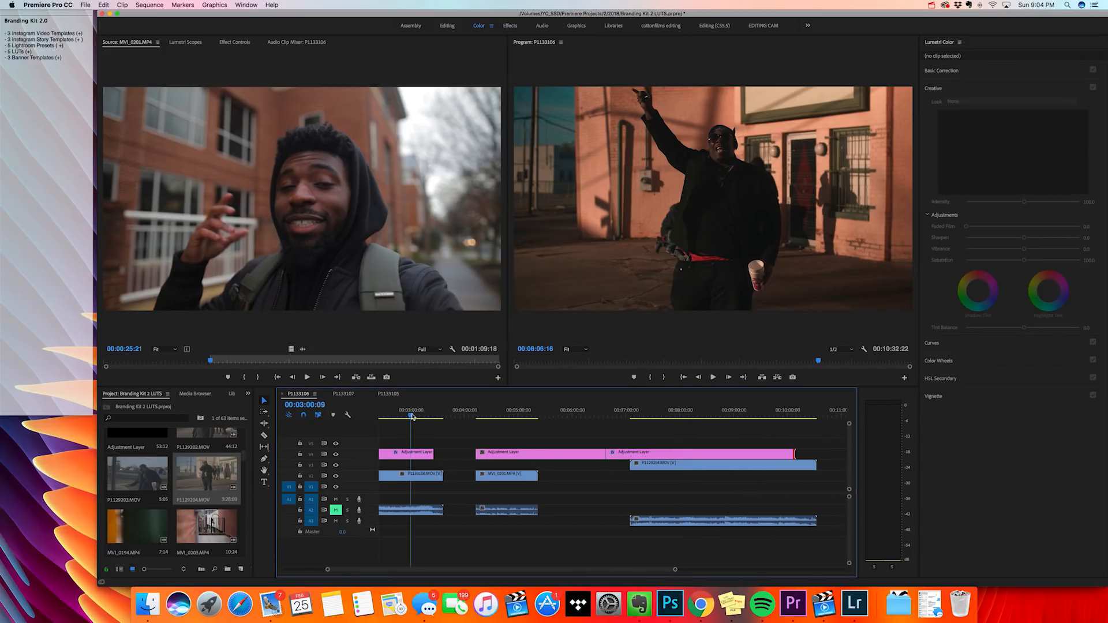
left_click_drag(418, 414, 659, 416)
scroll(660, 419, "right", 2)
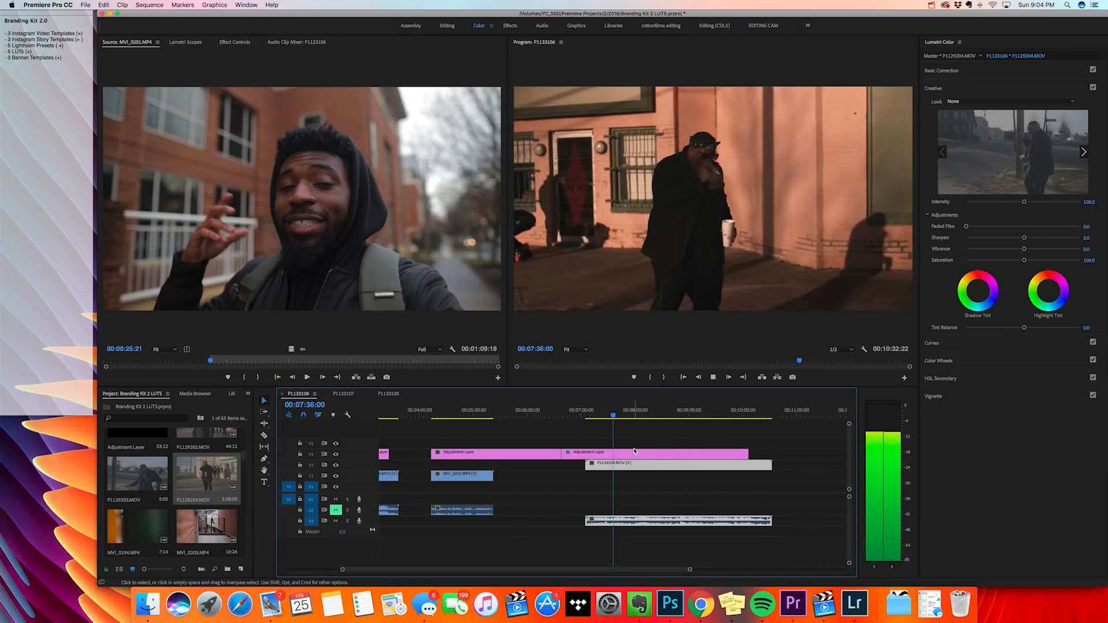
key("space")
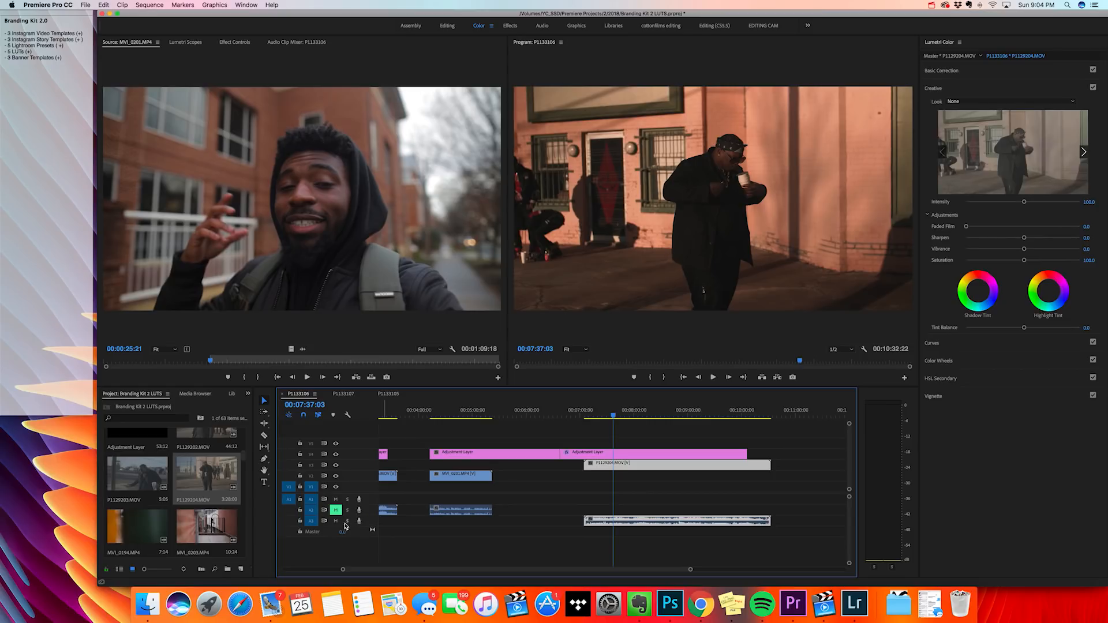
key("space")
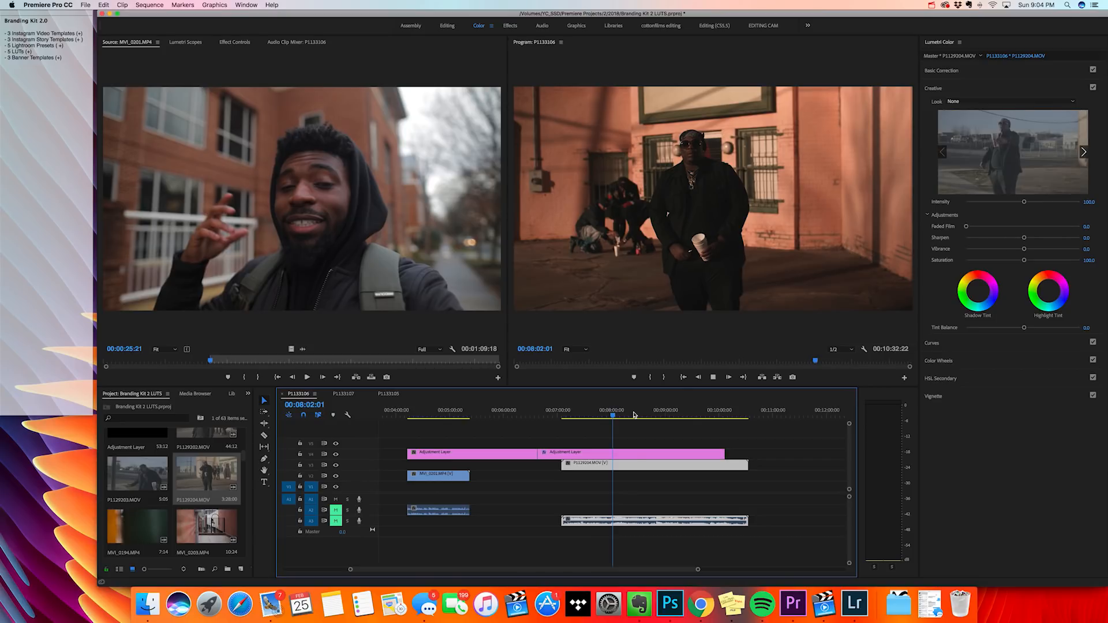
key("space")
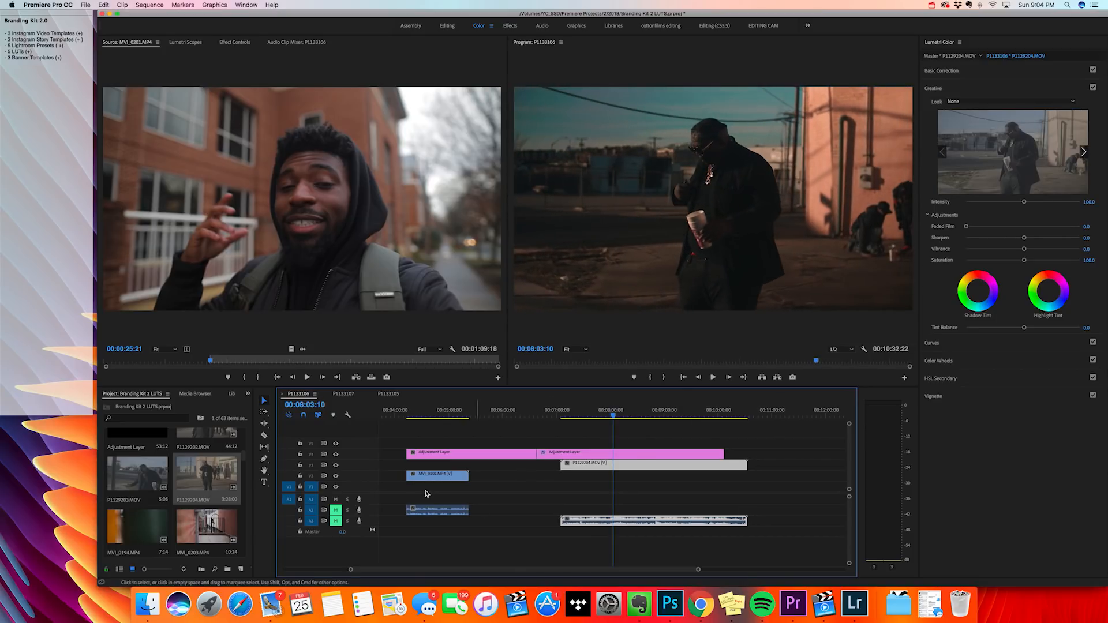
Toggle the adjustment layer track's visibility repeatedly to compare P1129204.MOV with and without the grade, and play a bit further
left_click(336, 456)
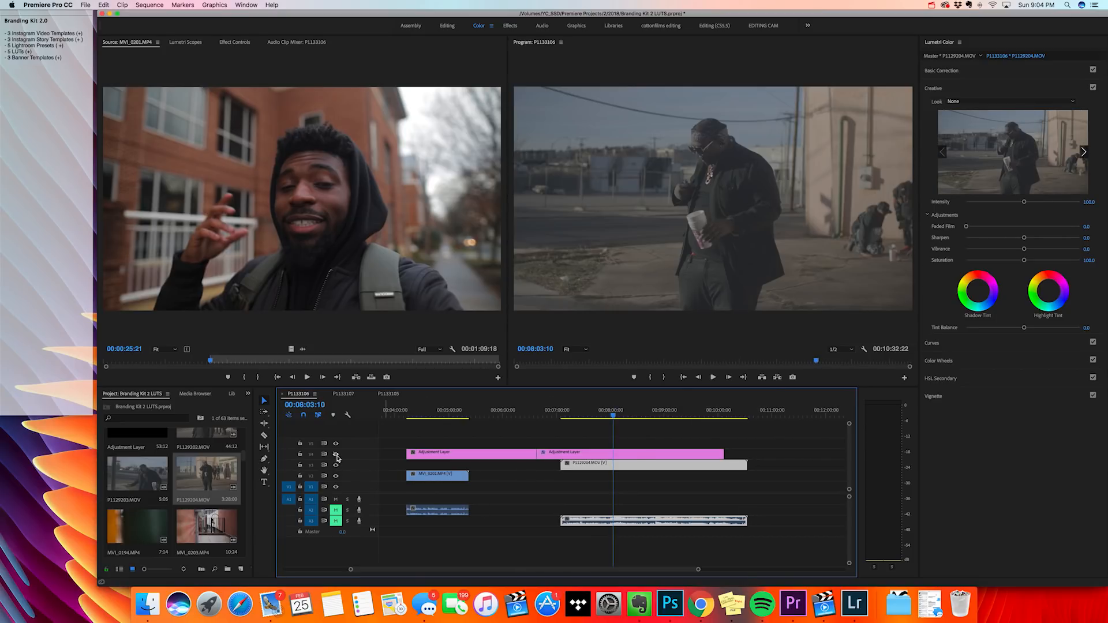
left_click(336, 455)
left_click(337, 456)
left_click(337, 456)
left_click(337, 456)
left_click(337, 456)
left_click(337, 455)
left_click(337, 456)
key("space")
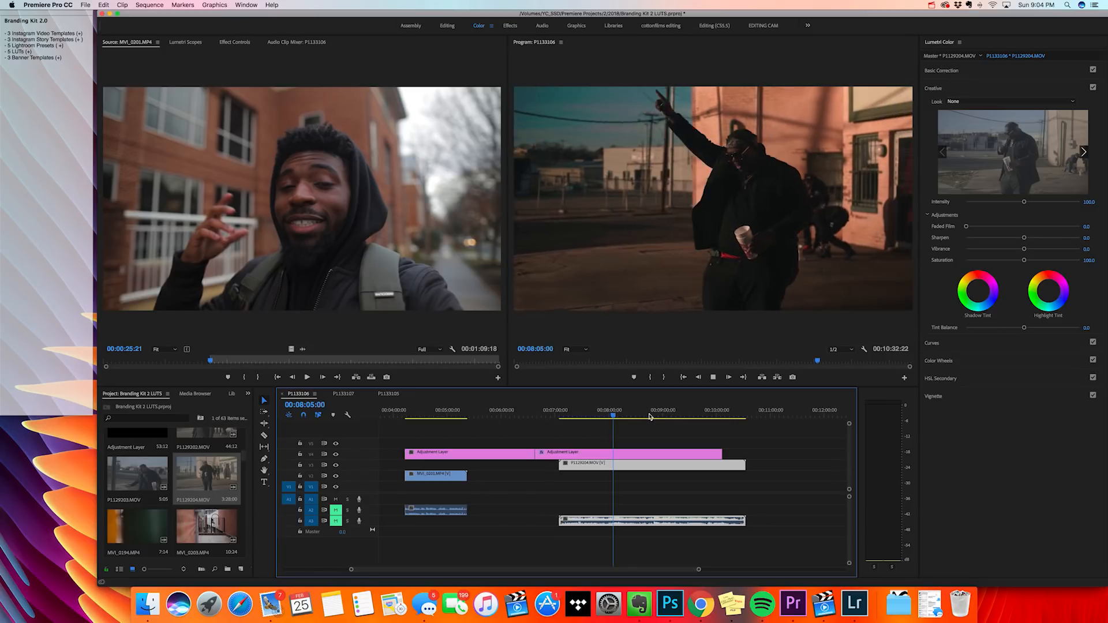
key("space")
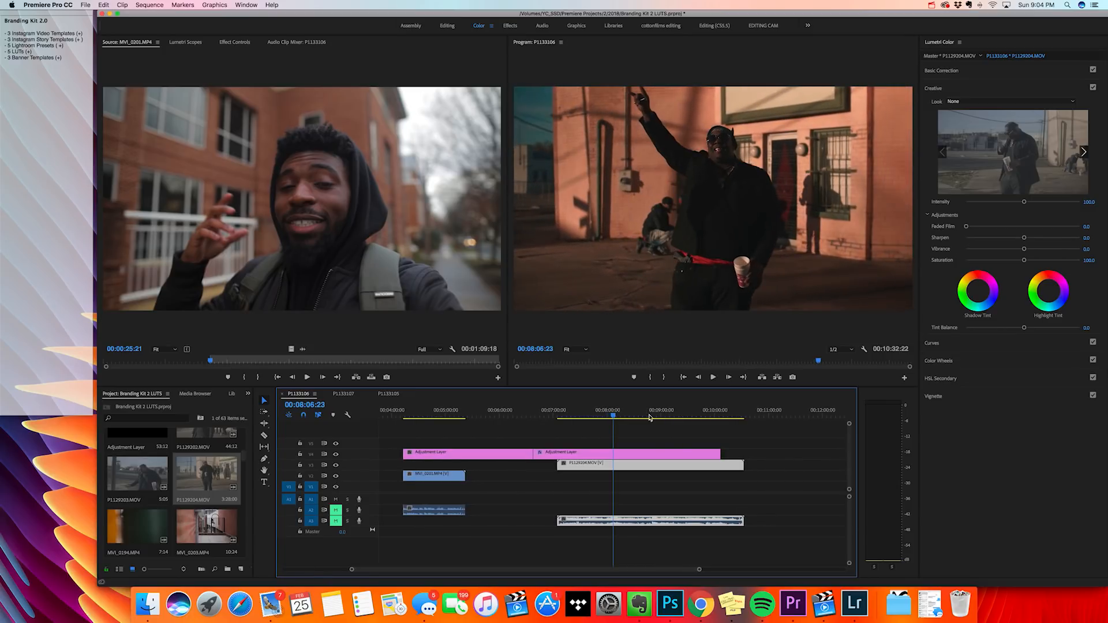
Replace the look on P1129204.MOV's adjustment layer with BK4.cube from the LOG folder, and preview it further into the clip
left_click(646, 454)
left_click(1016, 101)
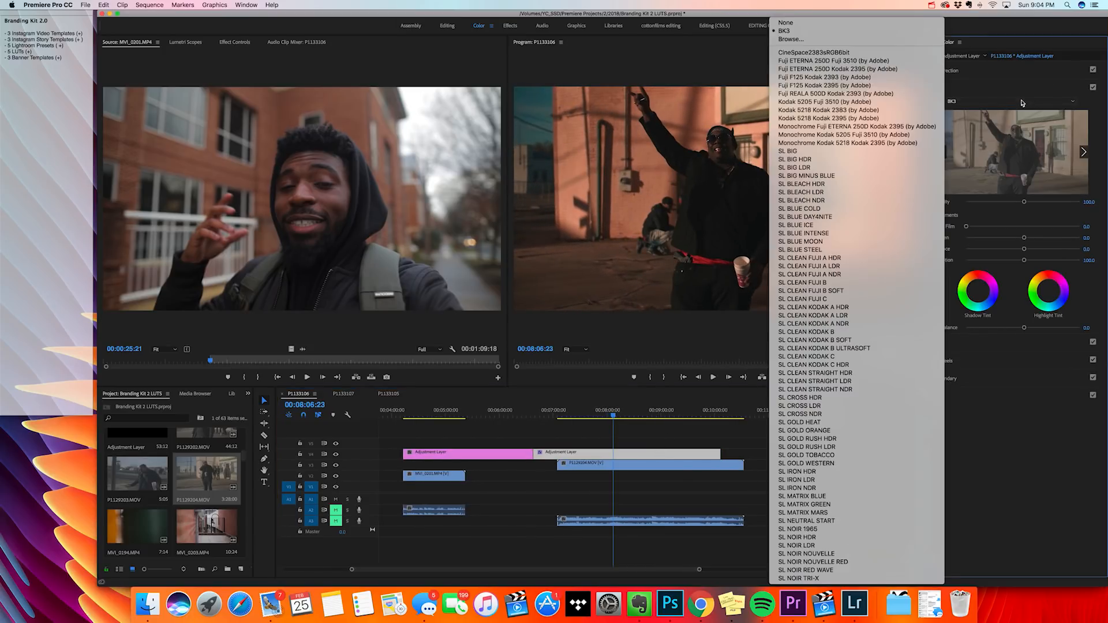
left_click(808, 41)
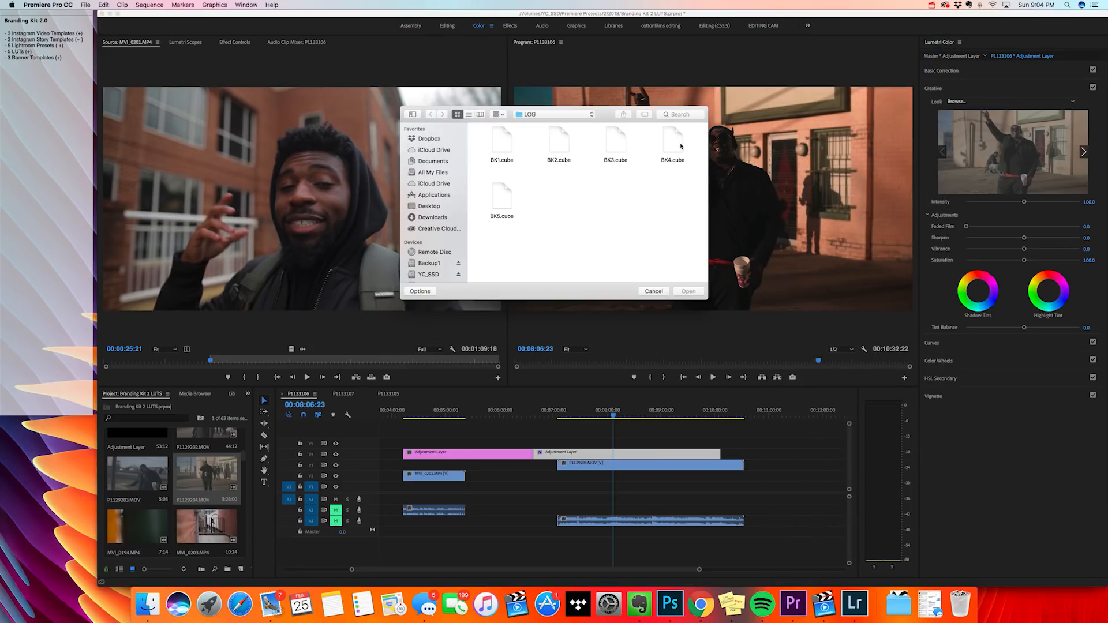
left_click(680, 144)
left_click(688, 292)
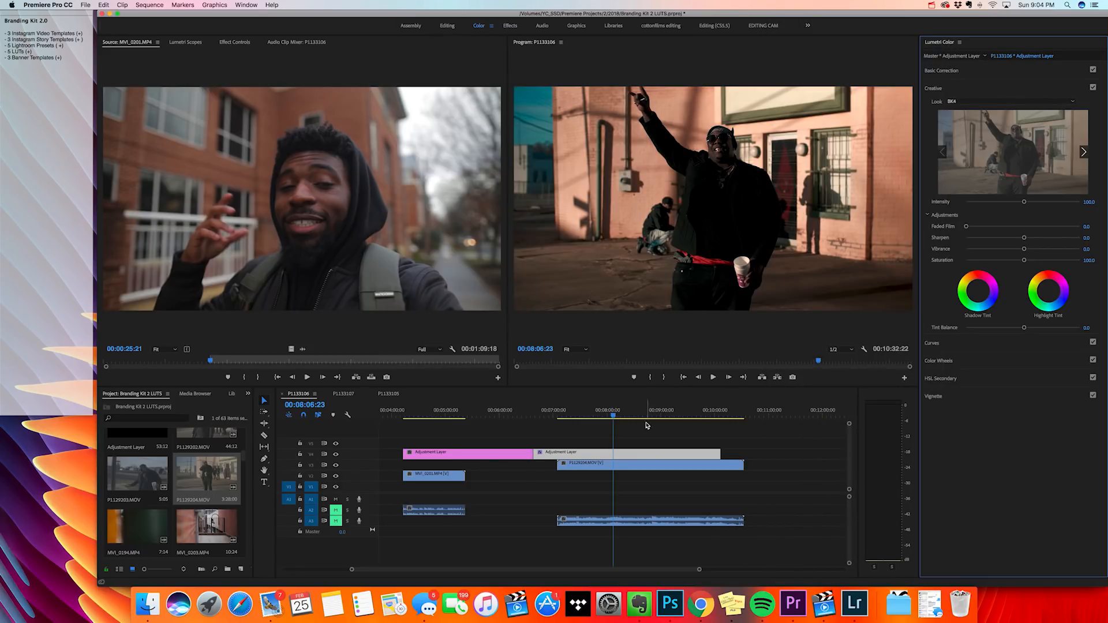
left_click(618, 414)
left_click_drag(623, 415, 650, 414)
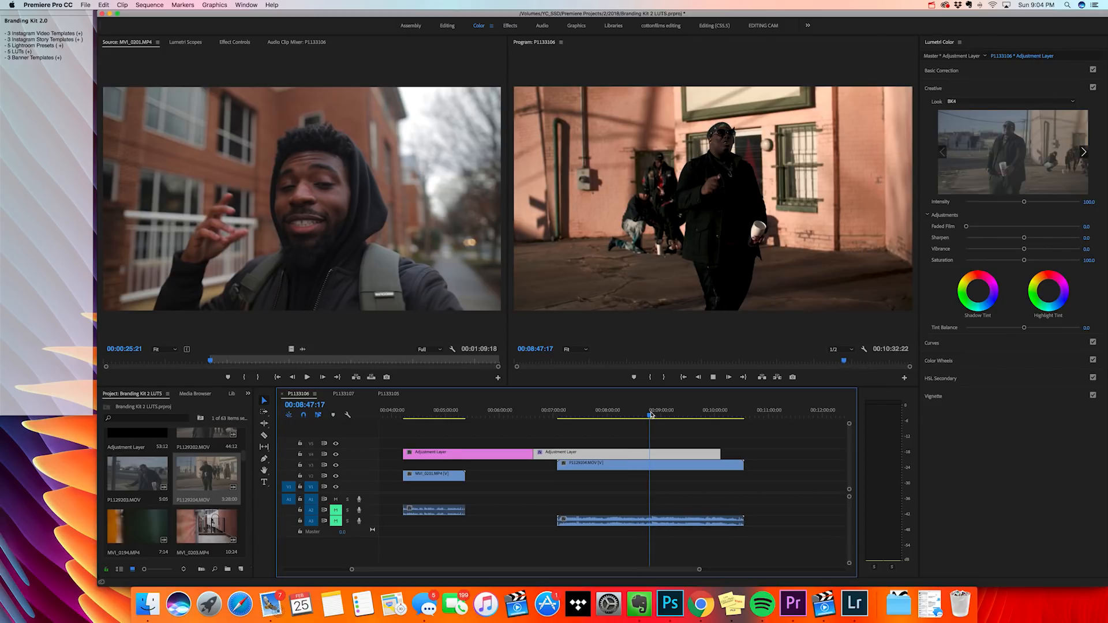
key("space")
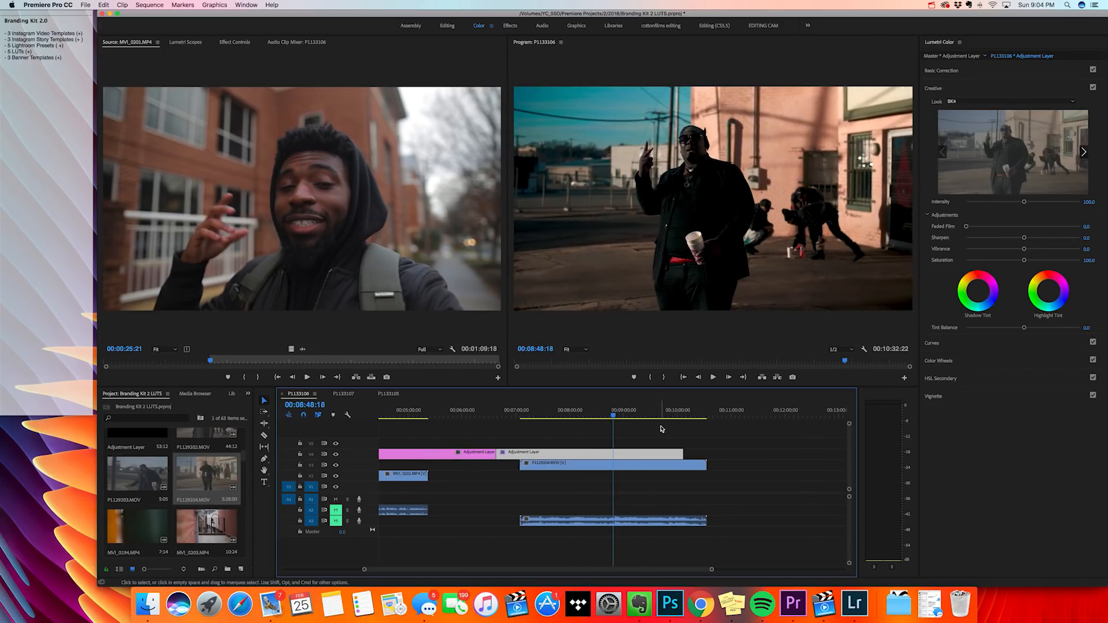
Set the adjustment layer's temperature to 14.1 and raise its blacks to about 50 in Basic Correction, playing the clip to check
left_click(661, 454)
left_click(651, 459)
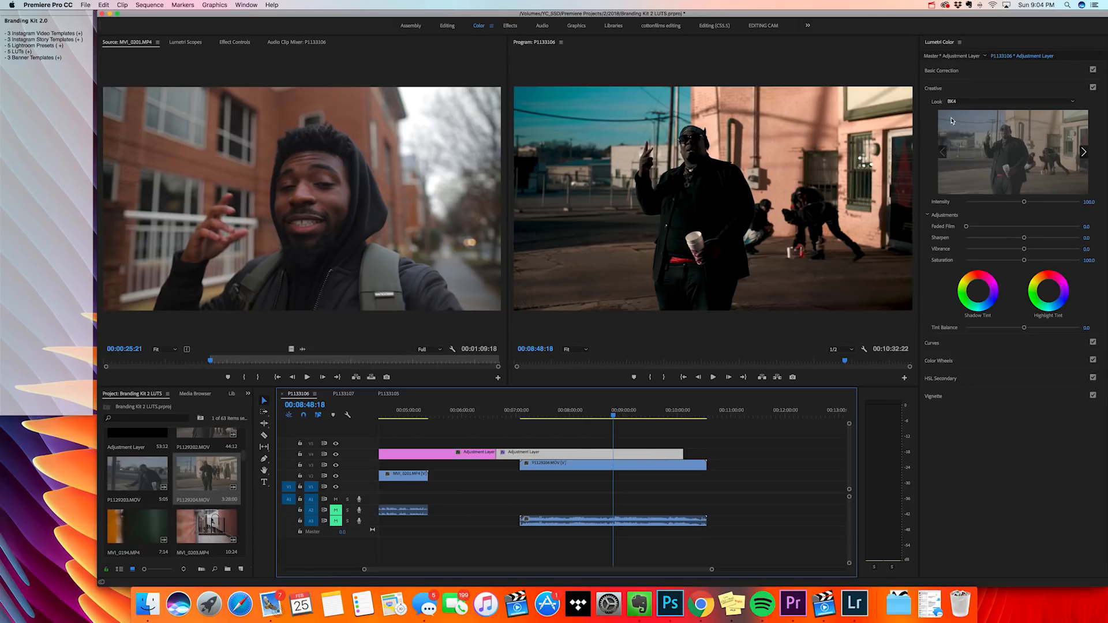
left_click(963, 71)
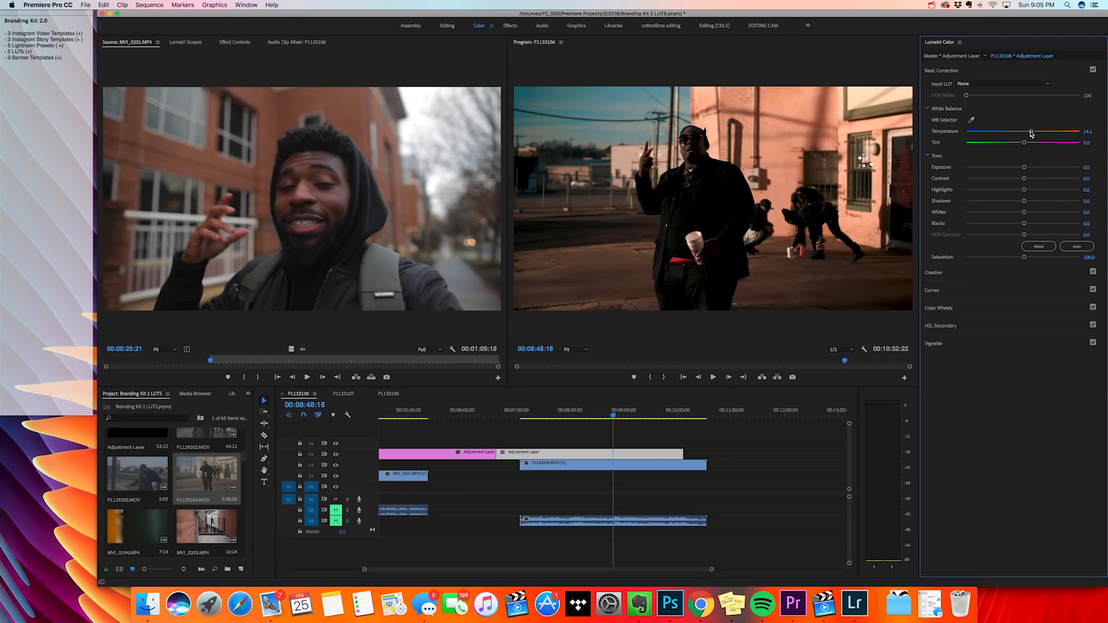
key("space")
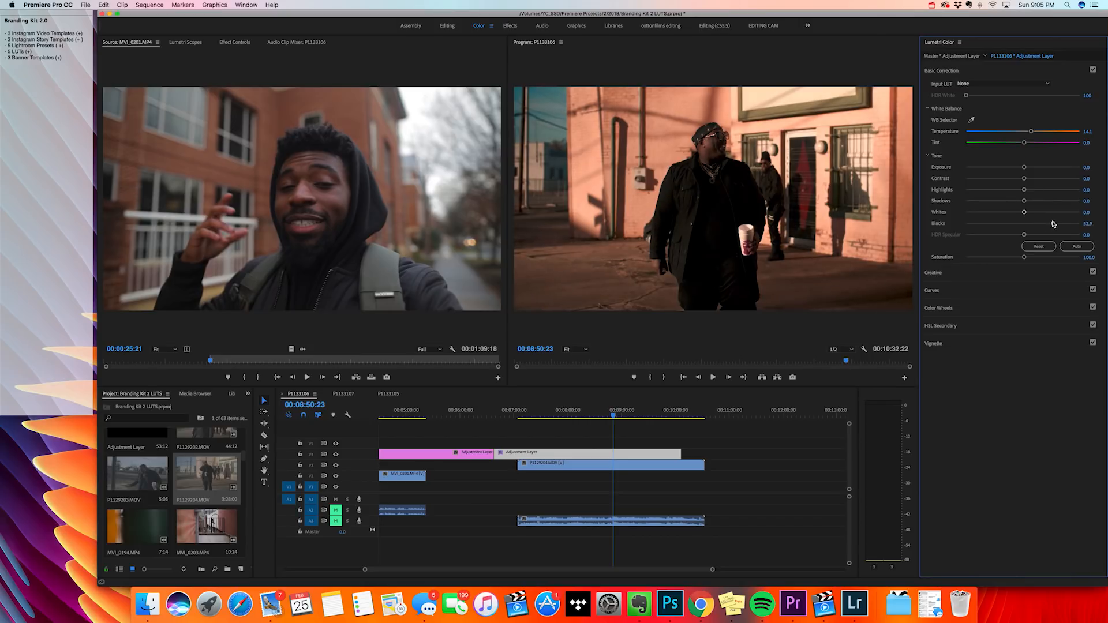
key("space")
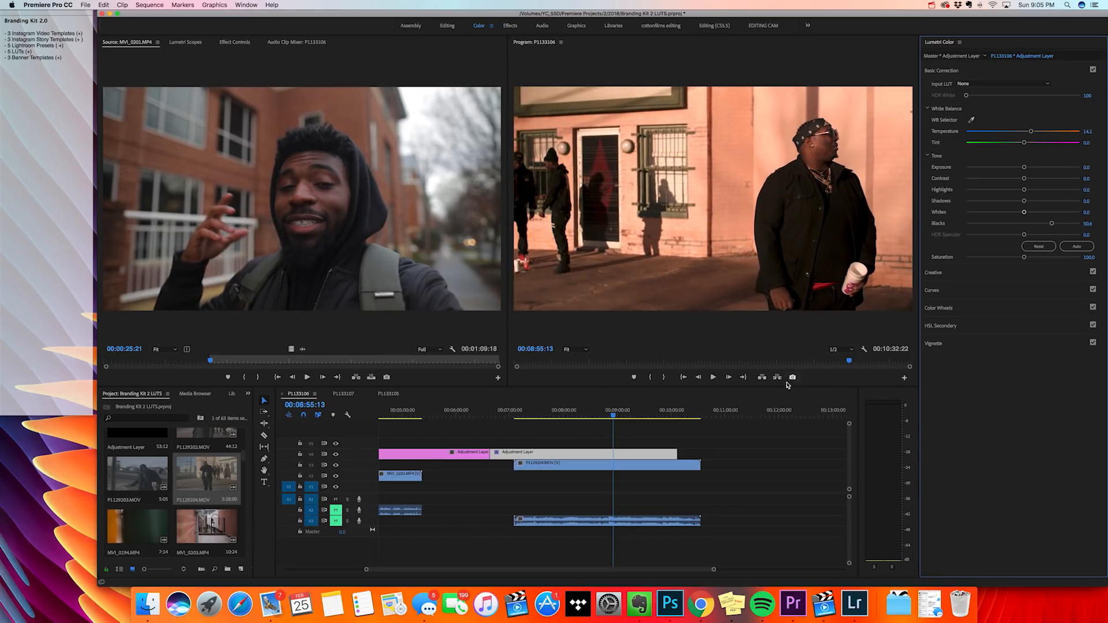
Move the playhead past P1129204.MOV and browse for footage to import in Backup1's Music Video Files > TCrook$ - 3 Words folder
left_click(747, 411)
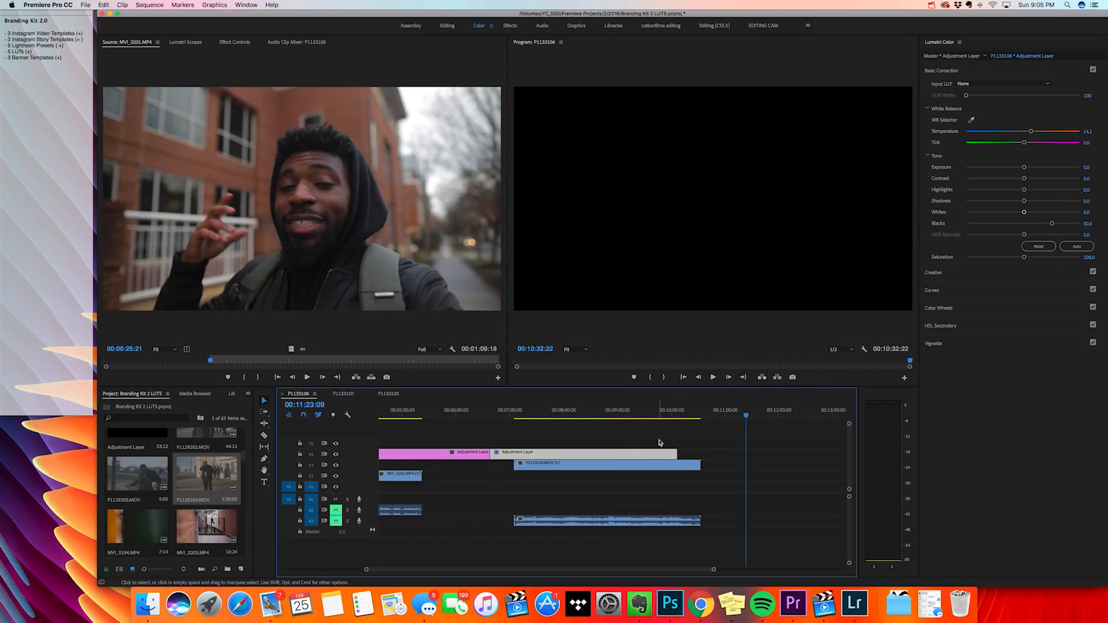
scroll(662, 441, "right", 2)
left_click(672, 412)
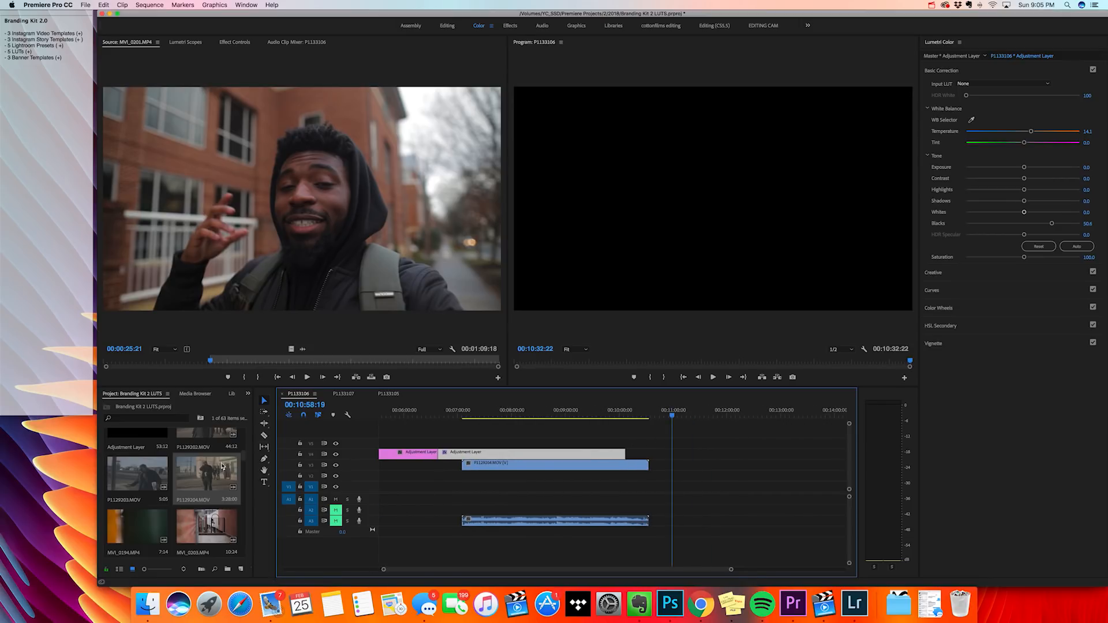
double_click(174, 484)
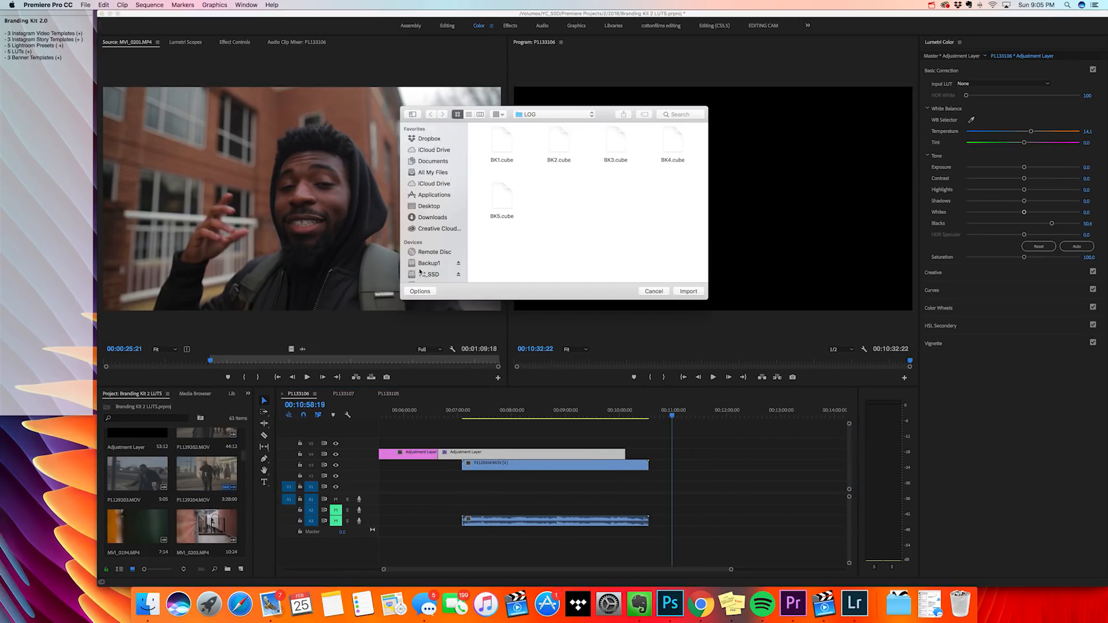
left_click(426, 274)
left_click(427, 262)
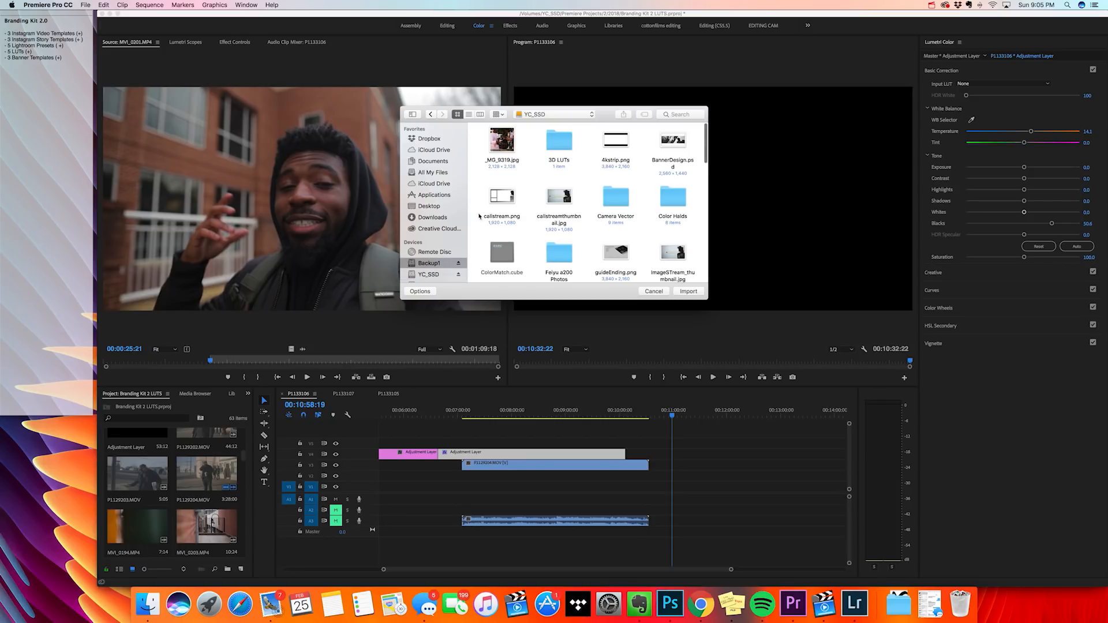
scroll(653, 186, "down", 1)
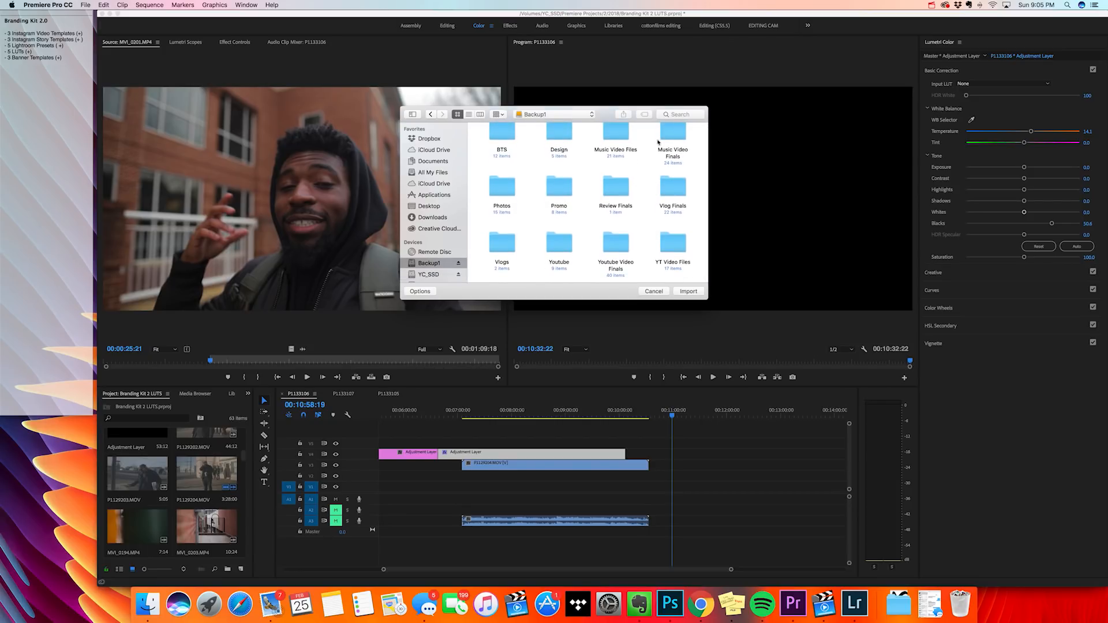
double_click(624, 138)
scroll(618, 184, "down", 3)
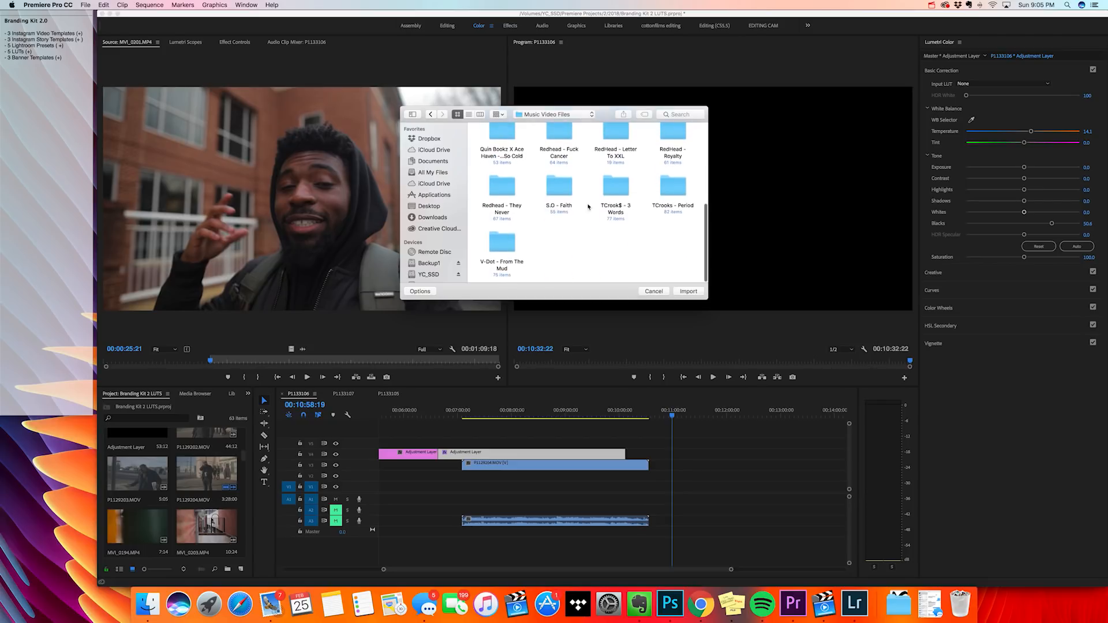
left_click(615, 194)
double_click(615, 194)
Look through the folder's clips and import P1108716.MOV through P1108719.MOV into the project
scroll(600, 231, "down", 10)
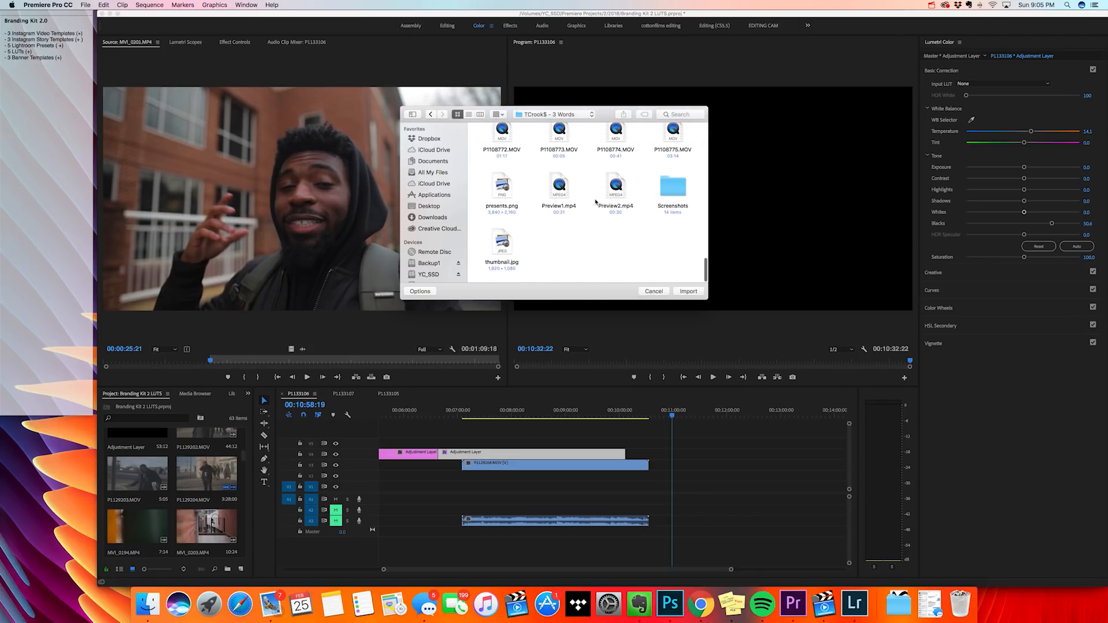
scroll(595, 201, "up", 5)
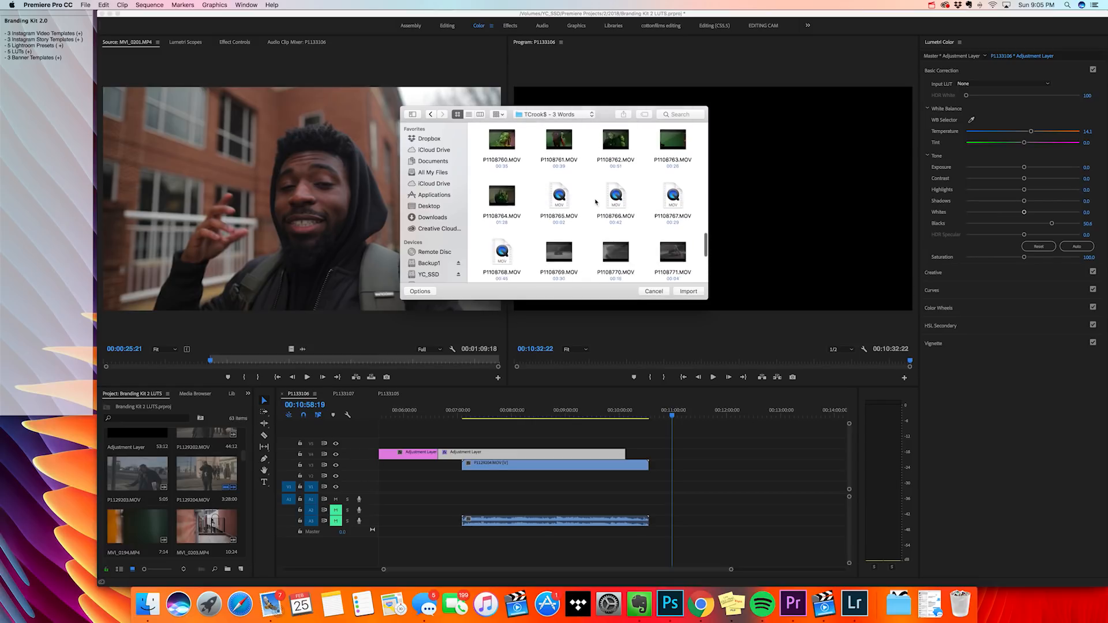
scroll(595, 201, "up", 1)
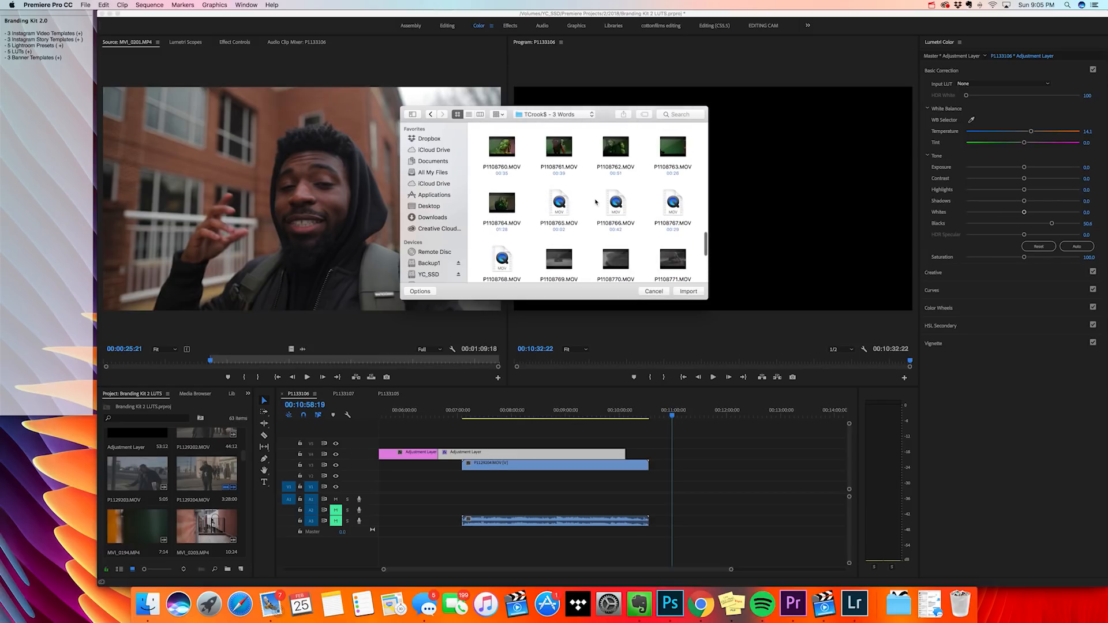
left_click(568, 268)
scroll(586, 254, "up", 10)
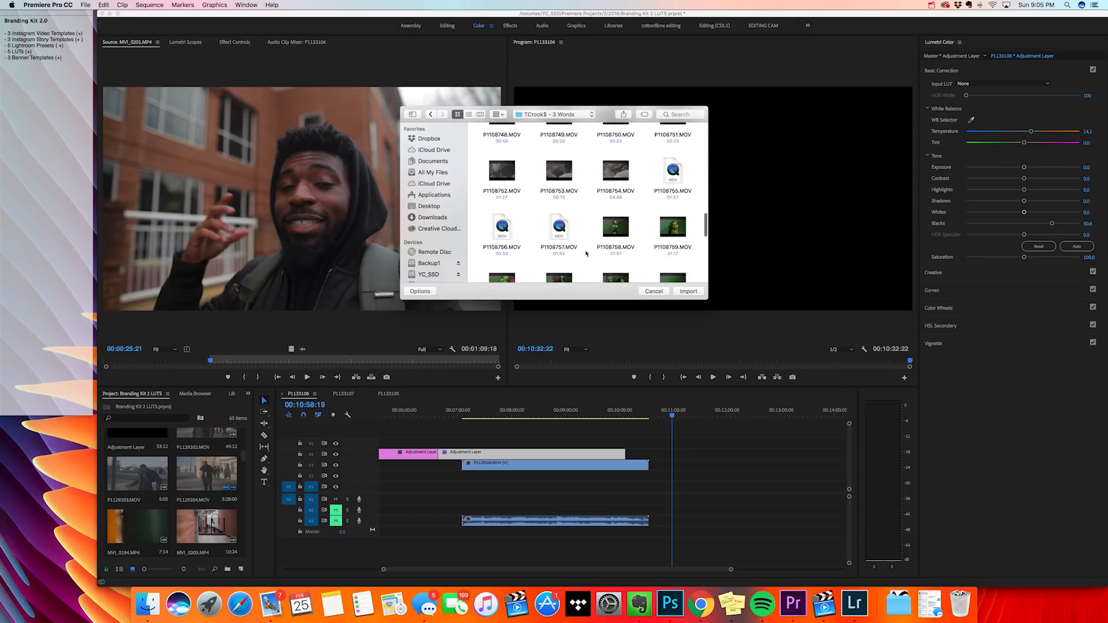
scroll(585, 252, "up", 10)
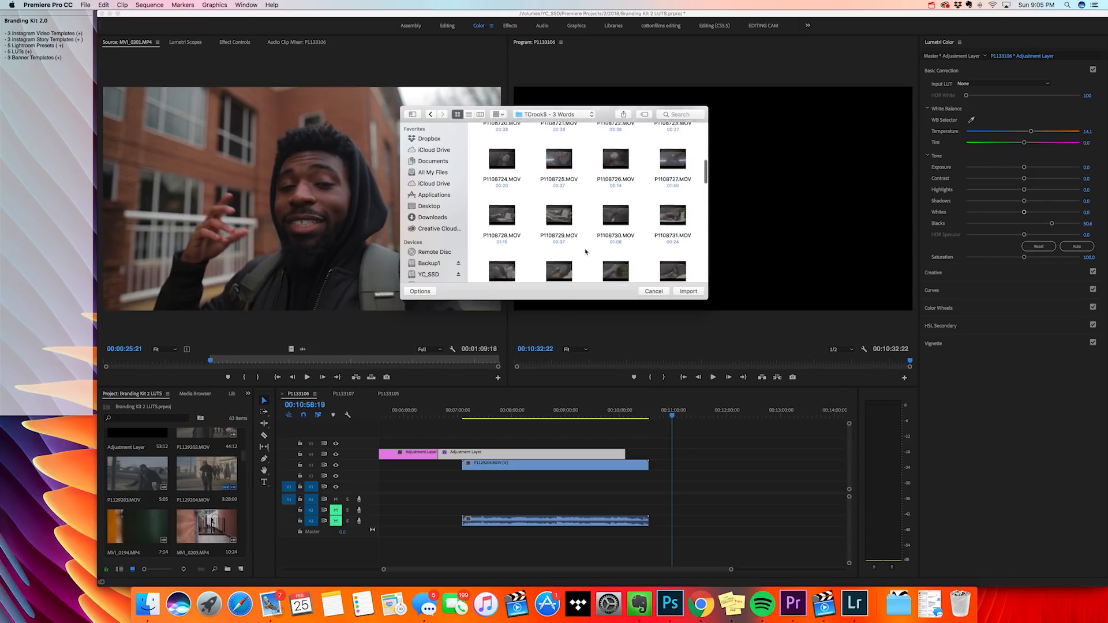
scroll(586, 252, "down", 2)
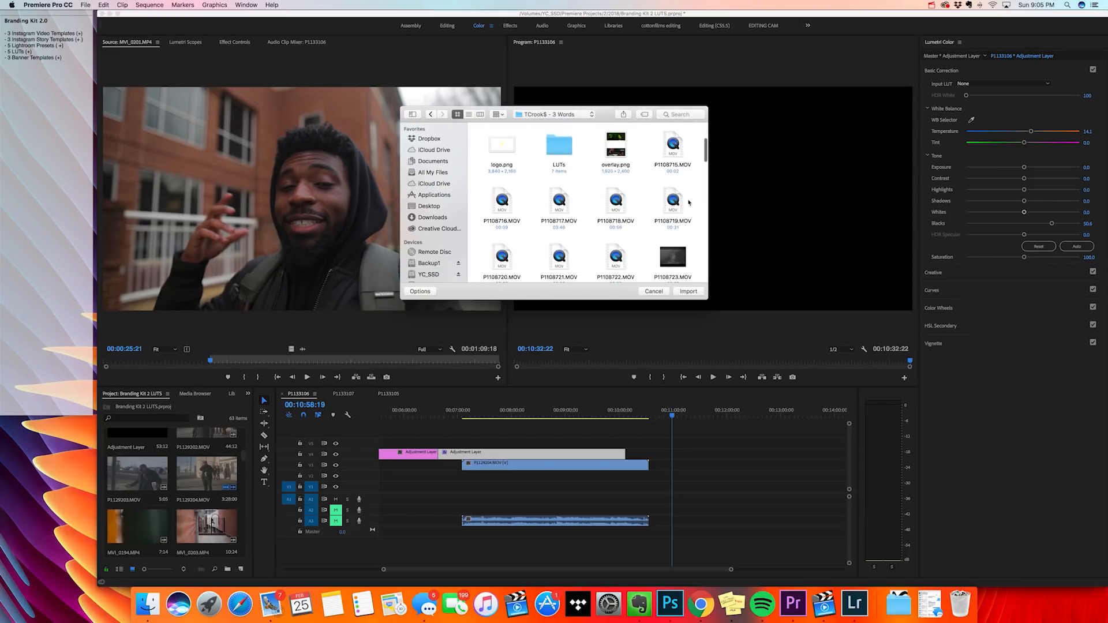
left_click_drag(688, 202, 514, 240)
left_click(689, 292)
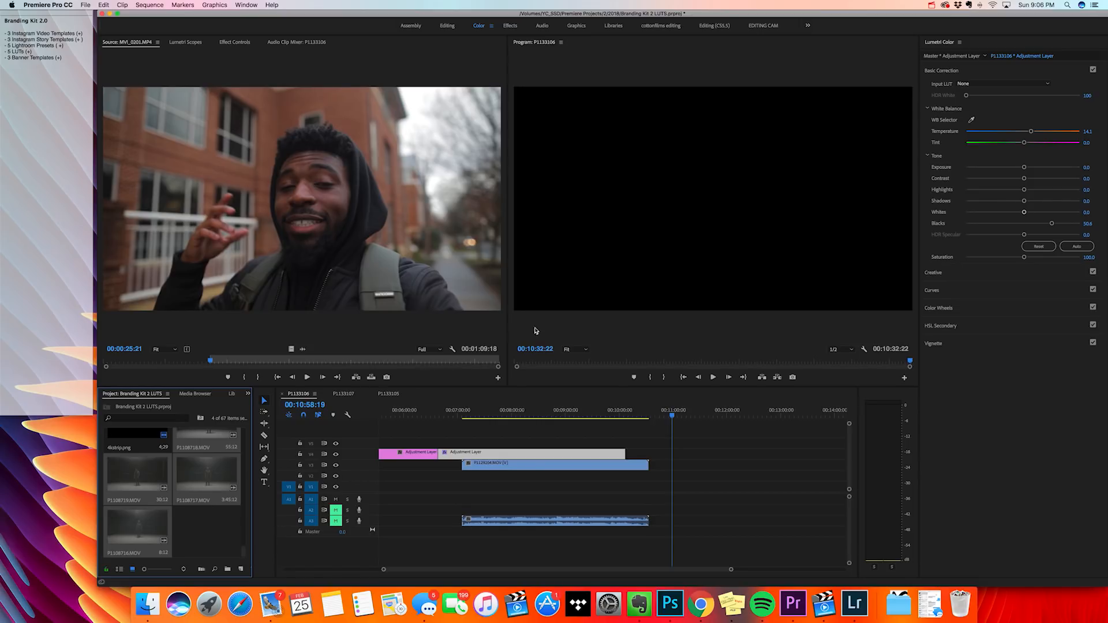
Place P1108717.MOV in the sequence at about 00:11:00 after P1129204.MOV, and move the playhead into it
left_click_drag(207, 473, 671, 468)
left_click_drag(710, 408, 733, 410)
left_click(757, 431)
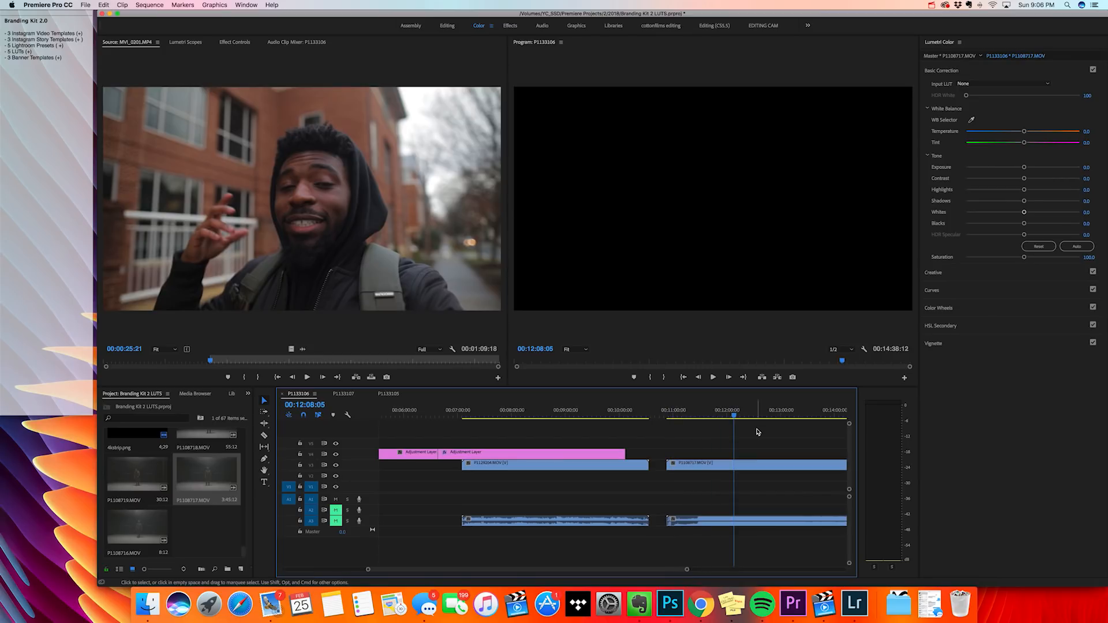
Extend the last adjustment layer over P1108717.MOV, split it near the clip's start and select the new segment
scroll(762, 448, "right", 3)
left_click_drag(568, 453, 800, 454)
key("c")
key("v")
left_click(685, 455)
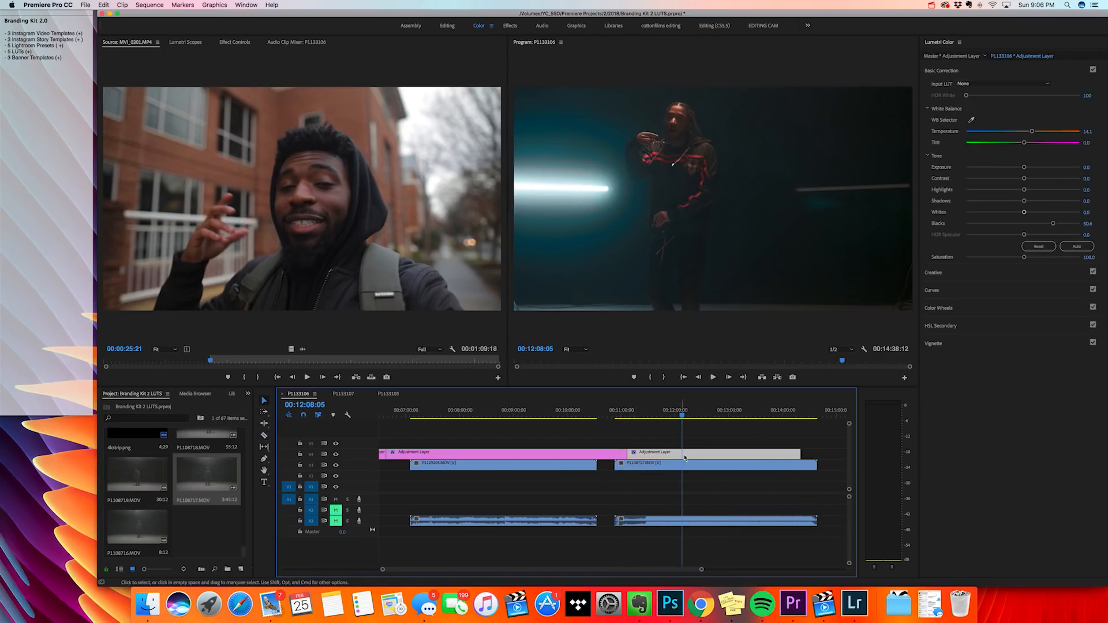
Delete the Lumetri Color effect from the adjustment layer segment above P1108717.MOV
left_click(237, 42)
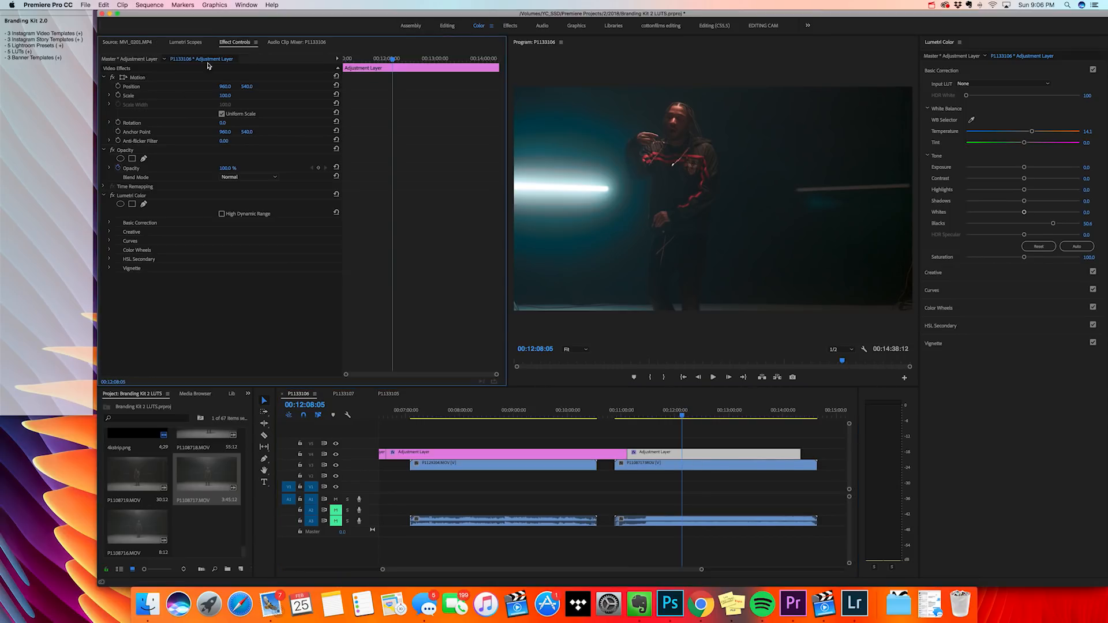
left_click(139, 195)
key("Delete")
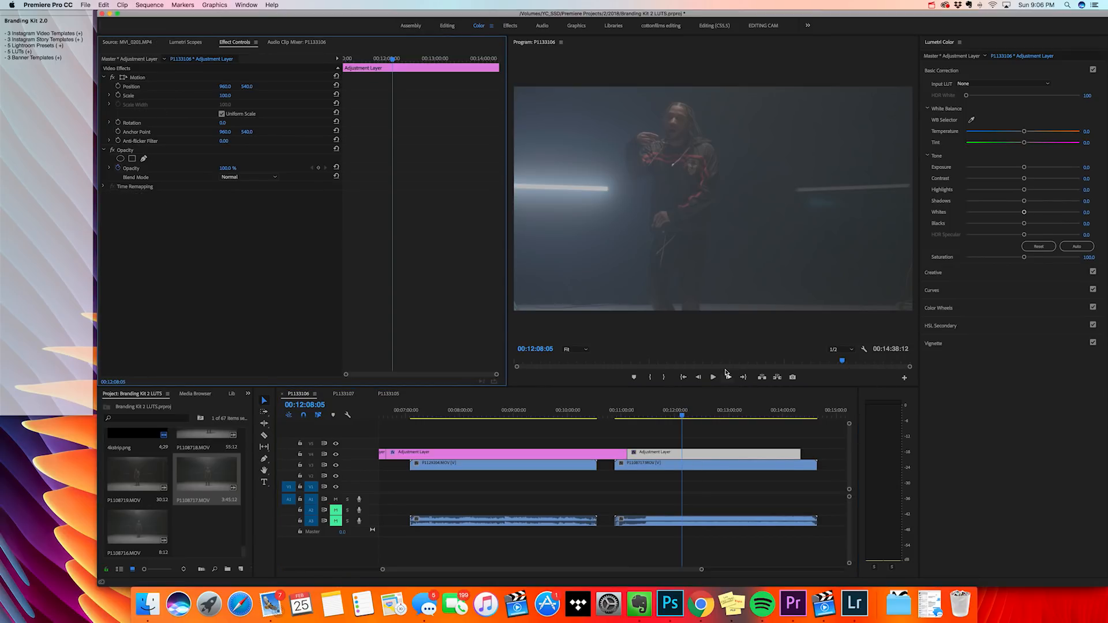
Scale P1108717.MOV to the frame size
left_click(684, 420)
right_click(714, 468)
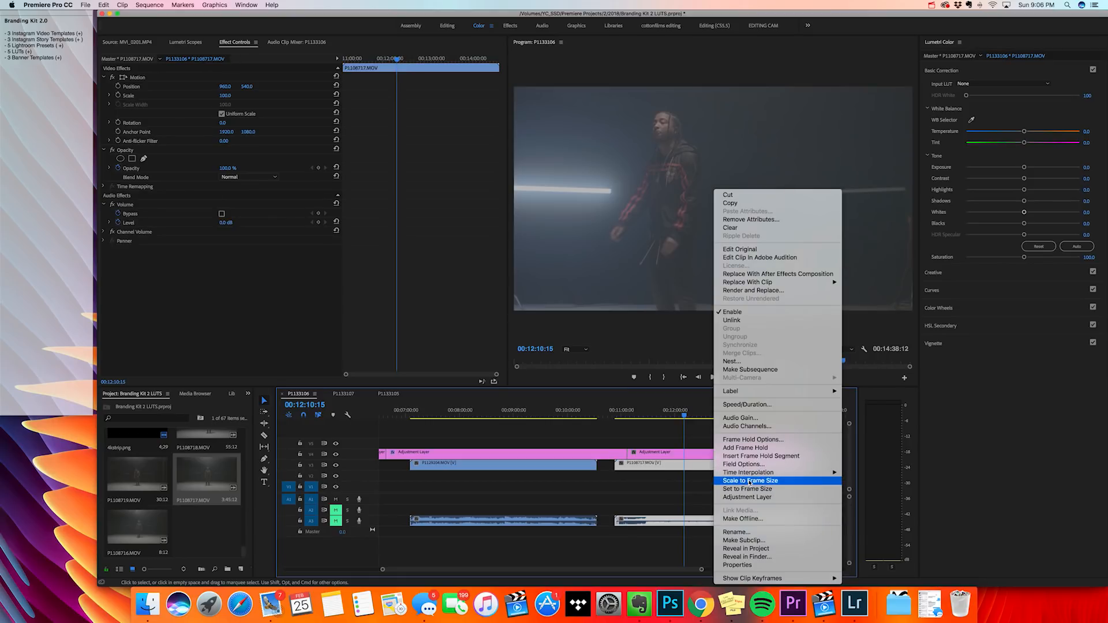
left_click(749, 480)
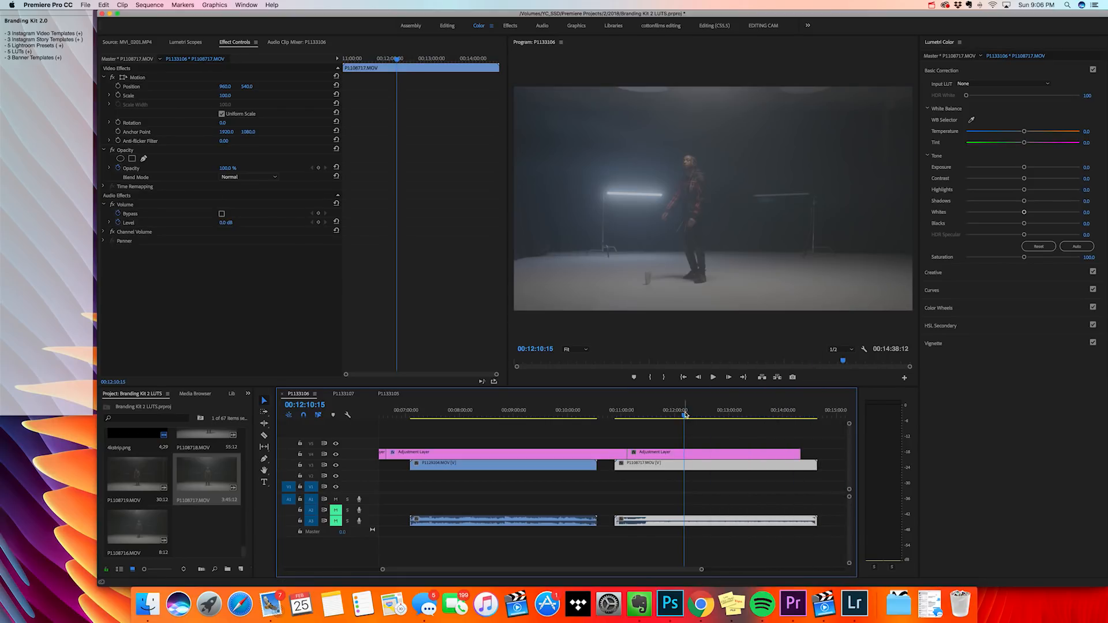
Trim the starts of P1108717.MOV and its adjustment layer to about 00:12:10, and move the playhead into the clip
left_click(693, 415)
left_click_drag(693, 414, 686, 414)
left_click_drag(623, 472, 675, 456)
left_click(711, 410)
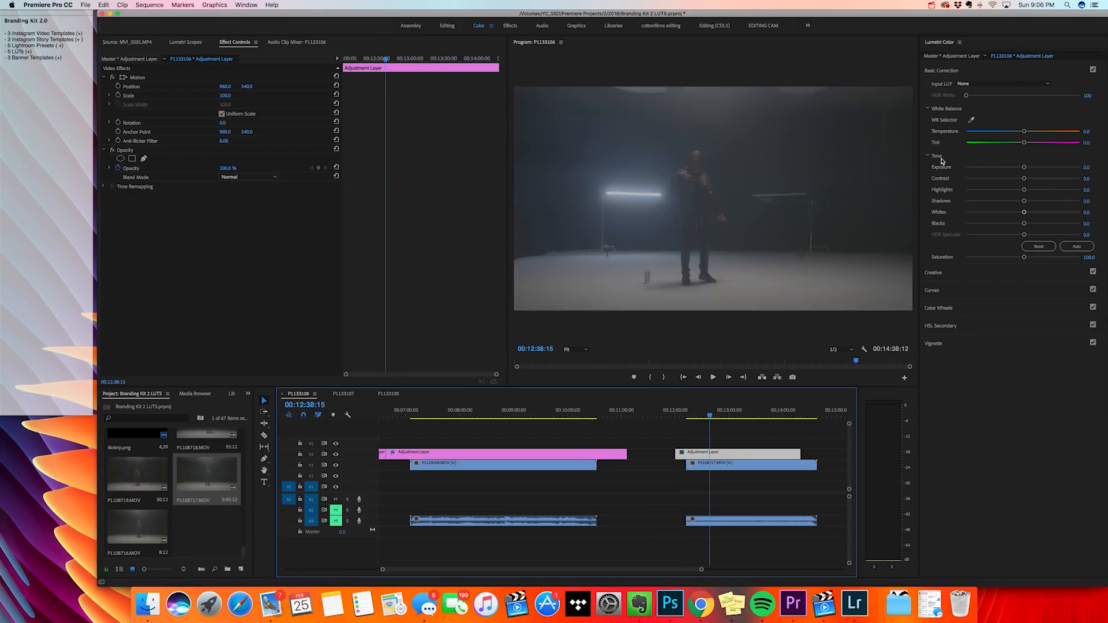
Apply BK5.cube from the LOG folder as the Creative look on P1108717.MOV's adjustment layer
left_click(952, 276)
left_click(981, 101)
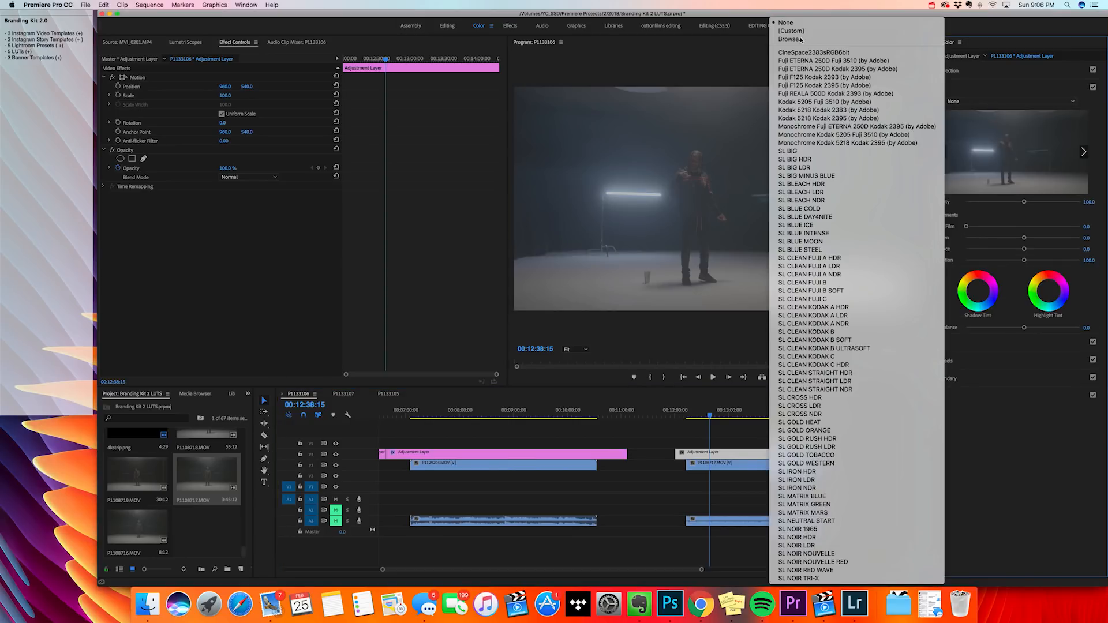
left_click(788, 40)
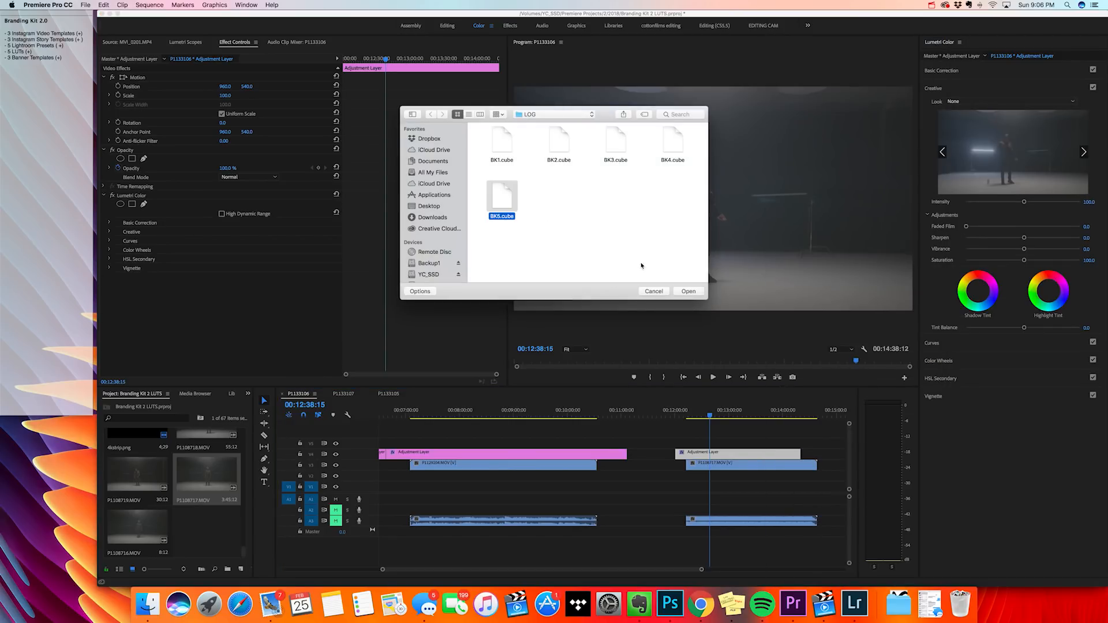
left_click(683, 292)
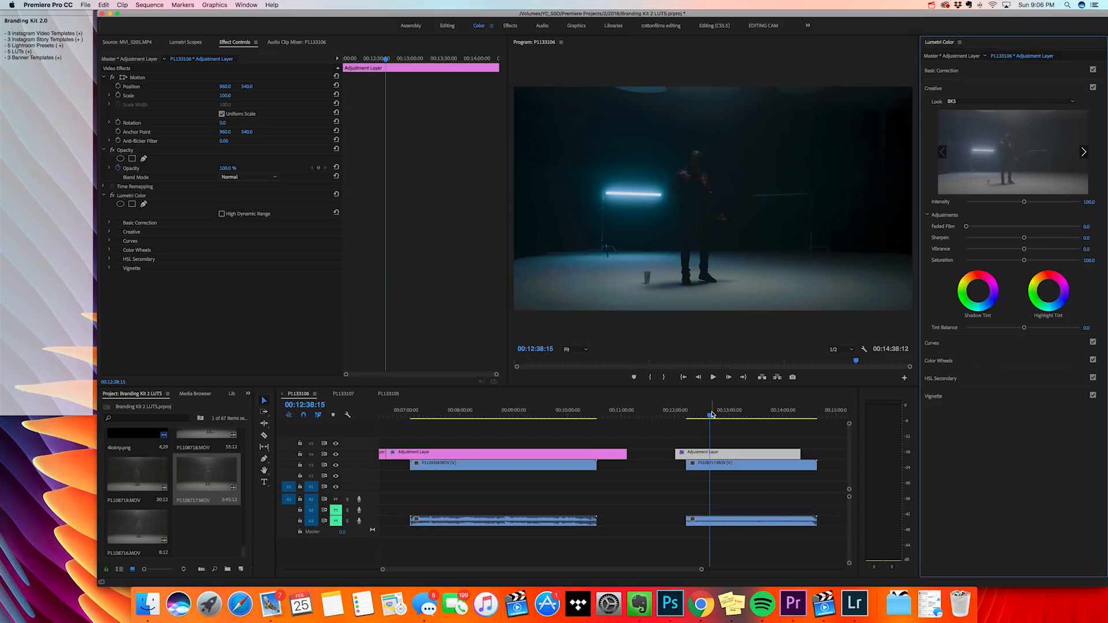
Scrub and play the graded P1108717.MOV, and try the BK5 look at 67.7 intensity before resetting it to 100
left_click_drag(710, 413, 721, 414)
key("space")
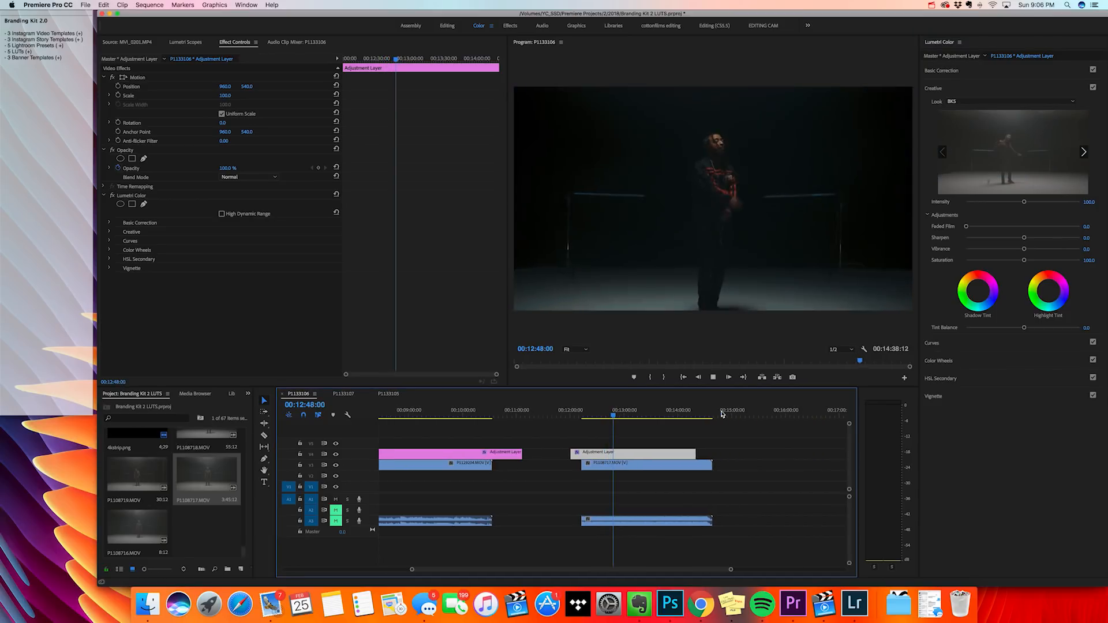
key("space")
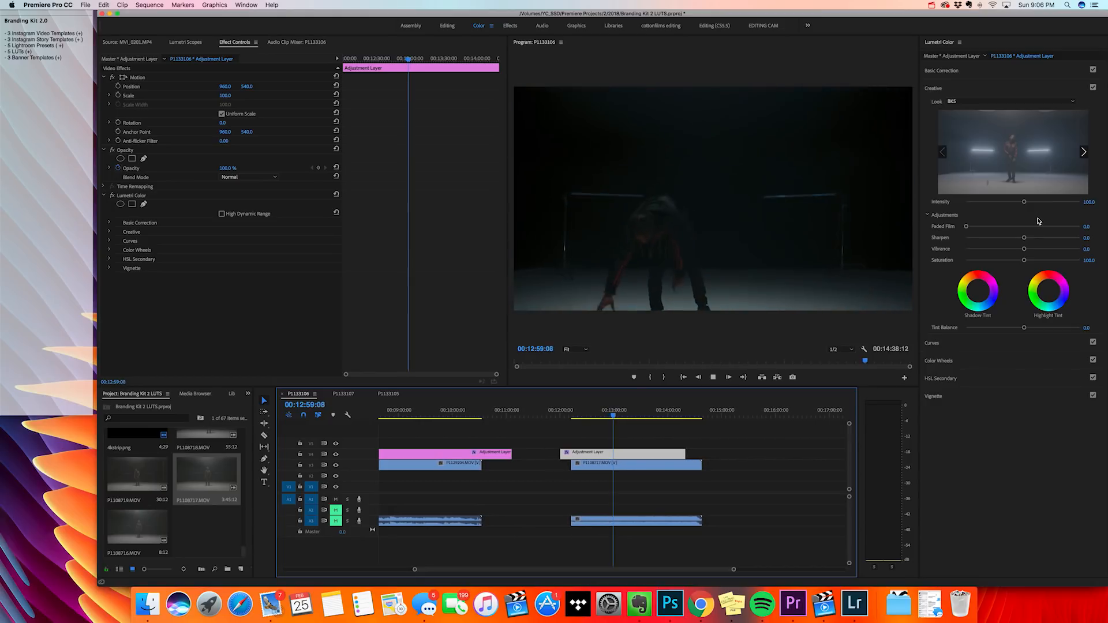
key("space")
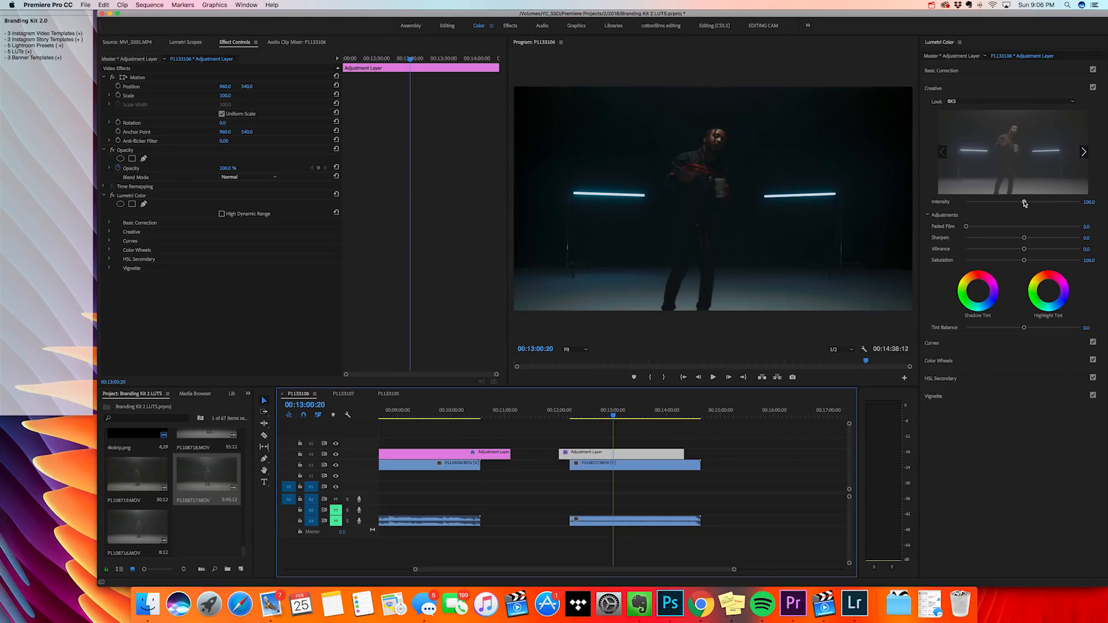
left_click_drag(1024, 202, 1014, 202)
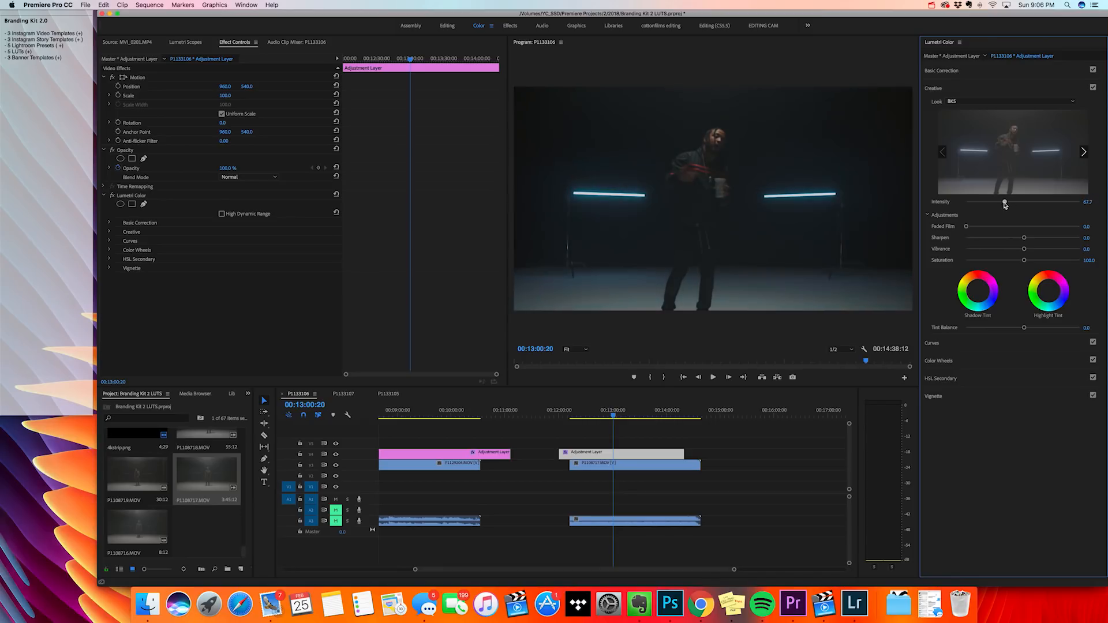
double_click(1005, 204)
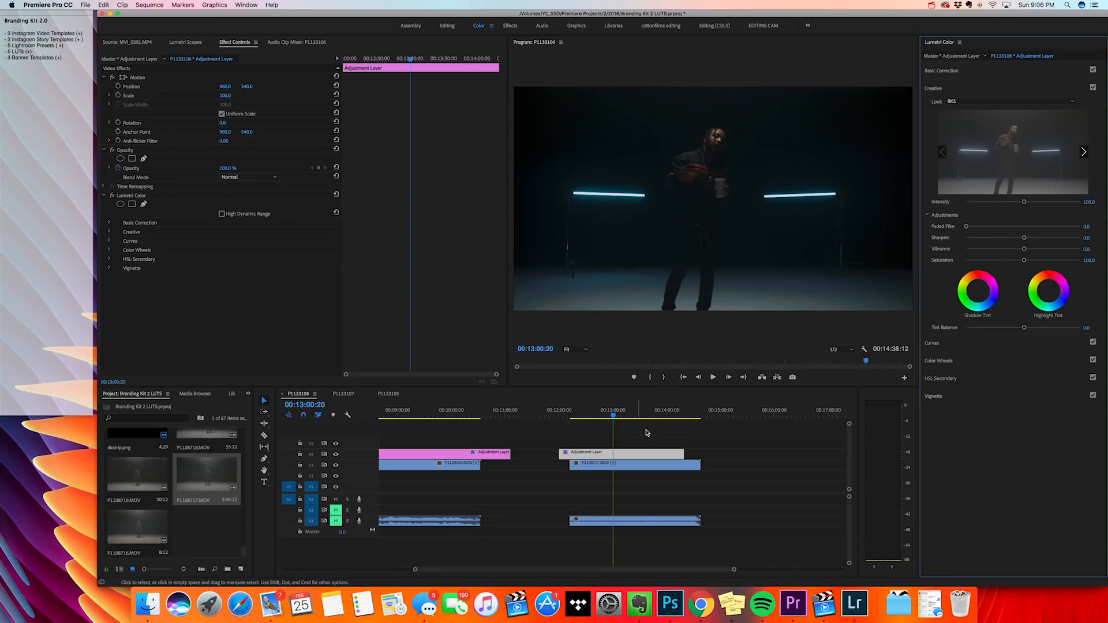
Apply BK1.cube from the STANDARD folder as the look on the adjustment layer above MVI_0201.MP4, and play the clip
scroll(646, 433, "up", 10)
left_click(559, 415)
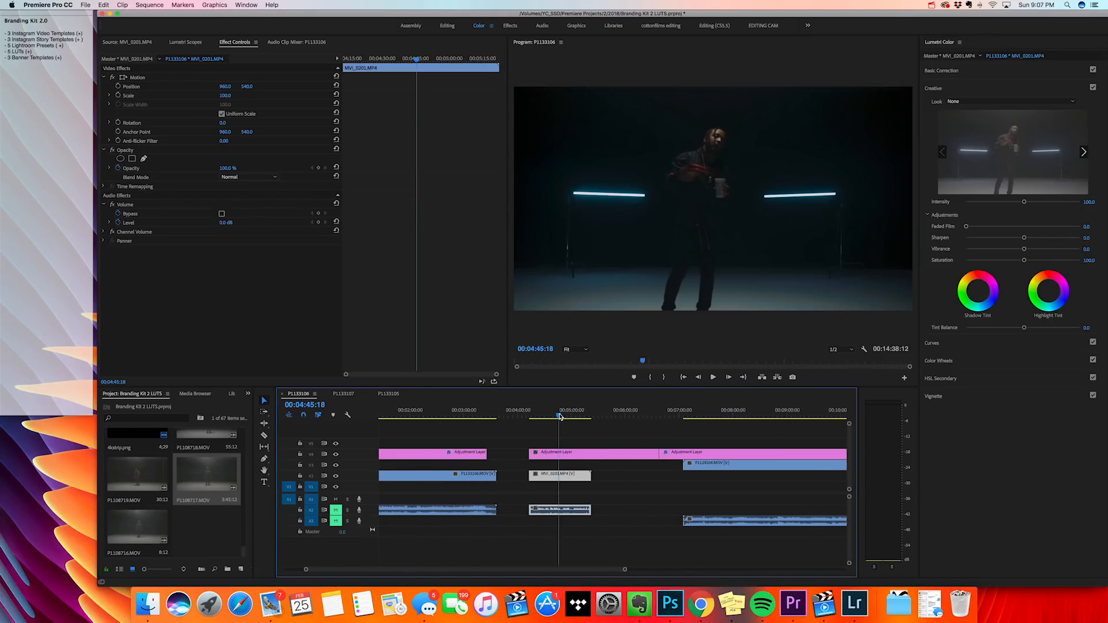
mouse_move(559, 416)
left_mouse_down()
mouse_move(540, 419)
mouse_move(551, 417)
left_mouse_up()
left_click(566, 458)
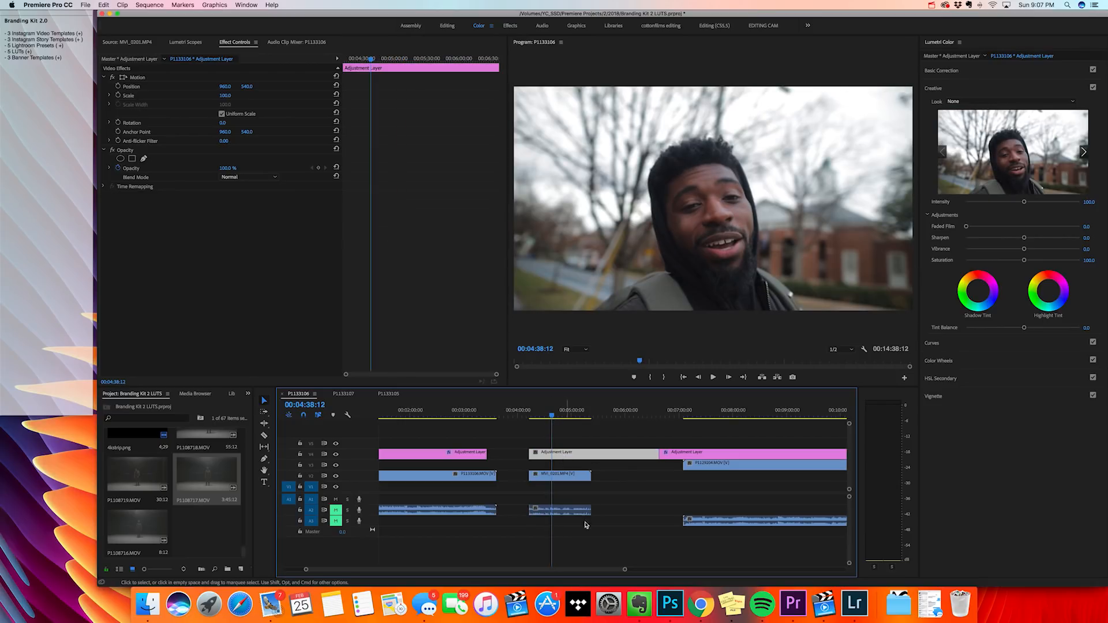
left_click(978, 101)
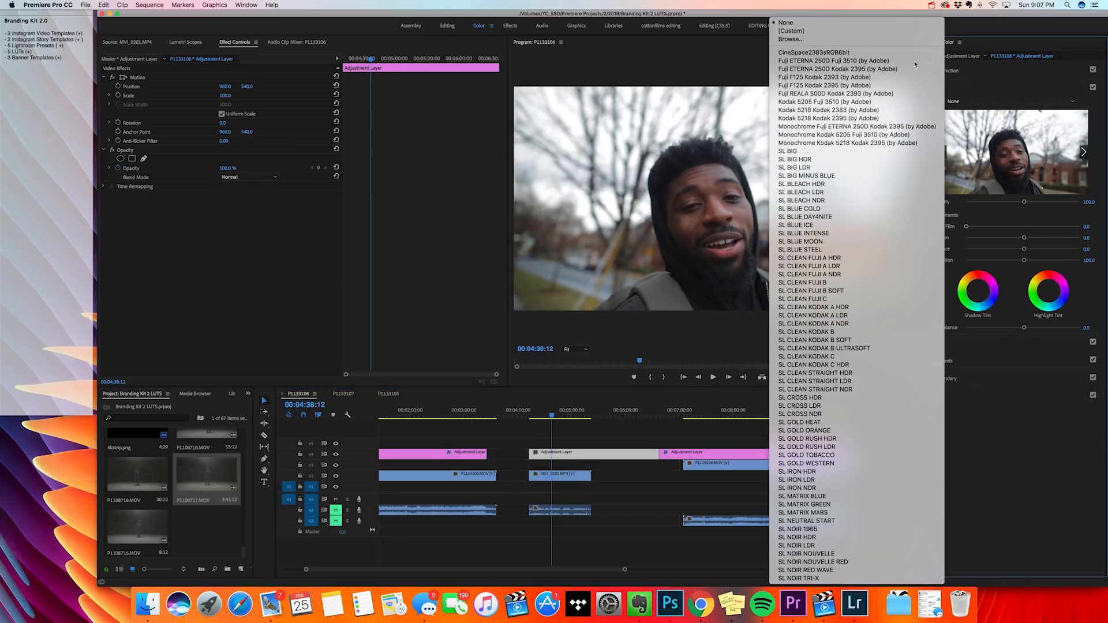
left_click(840, 39)
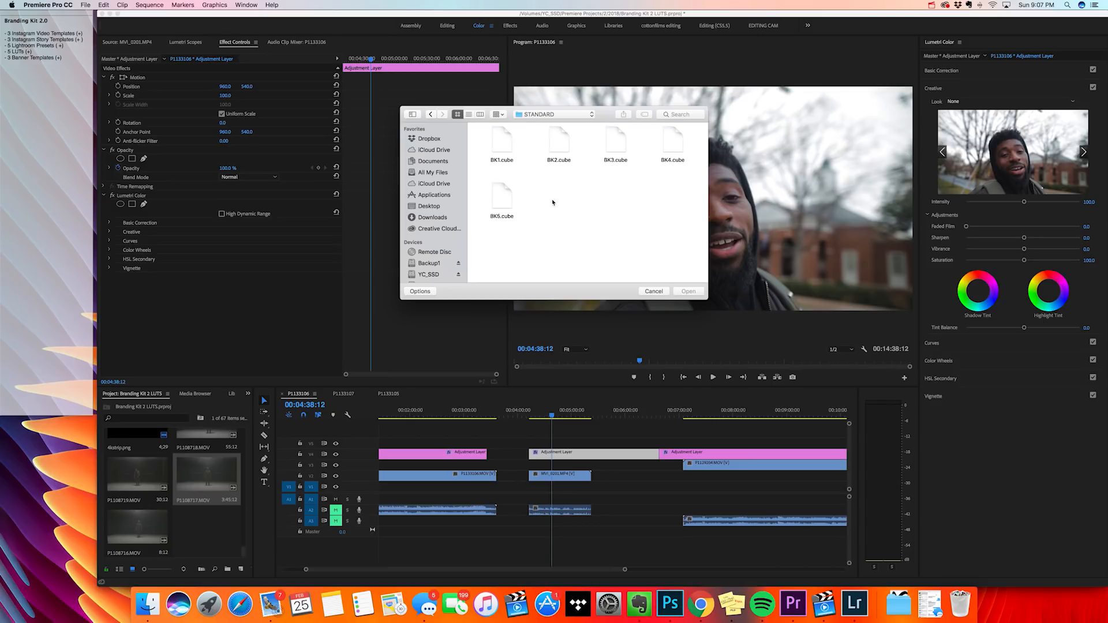
left_click(688, 291)
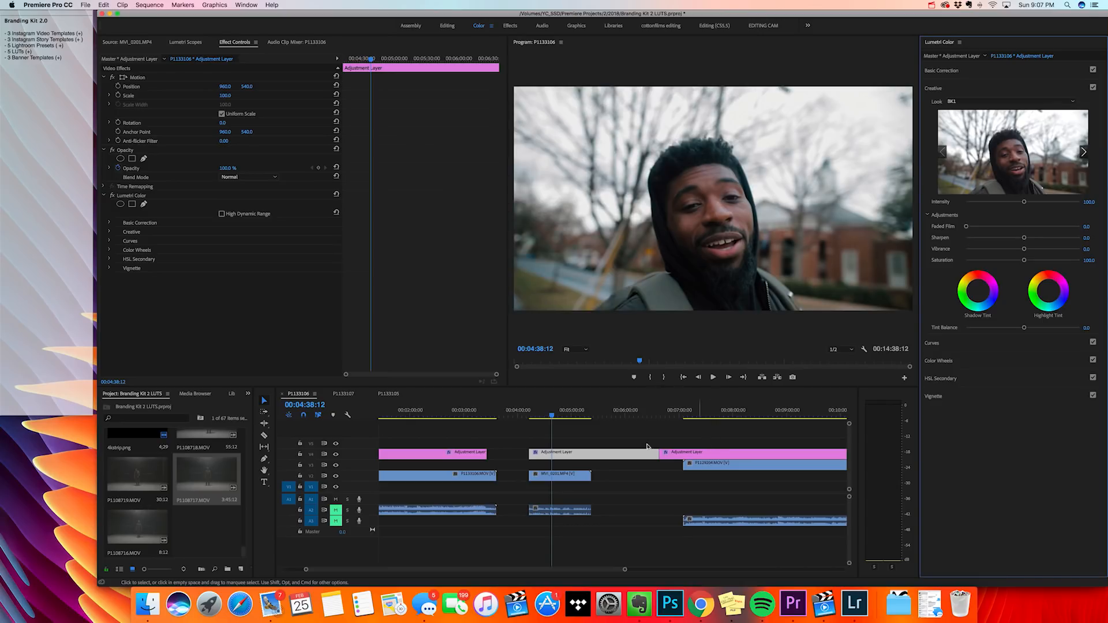
left_click_drag(553, 417, 557, 416)
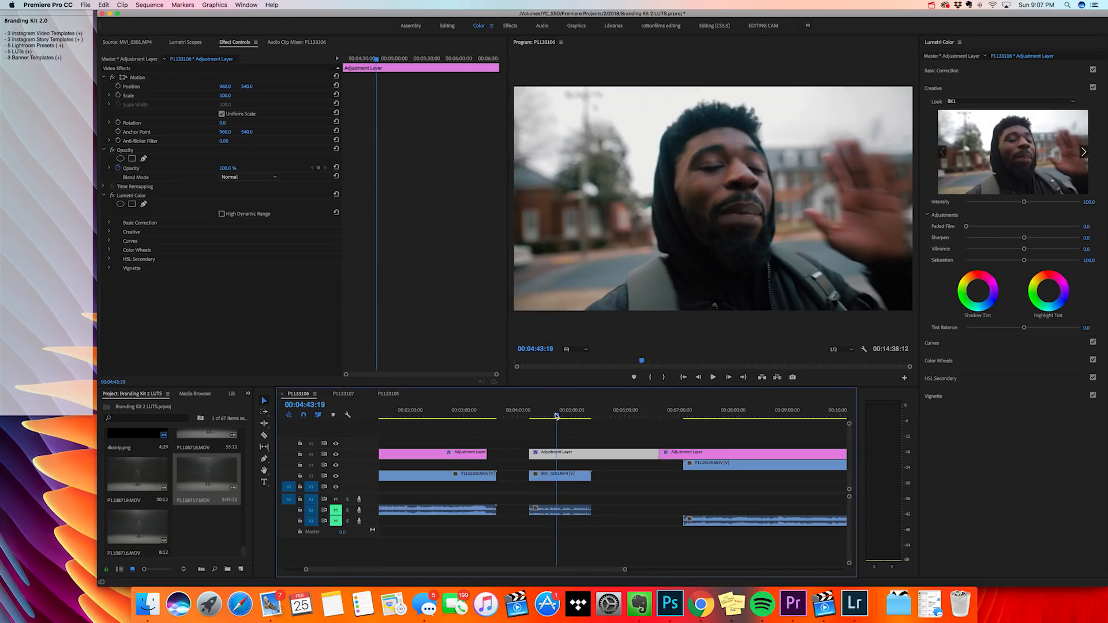
key("space")
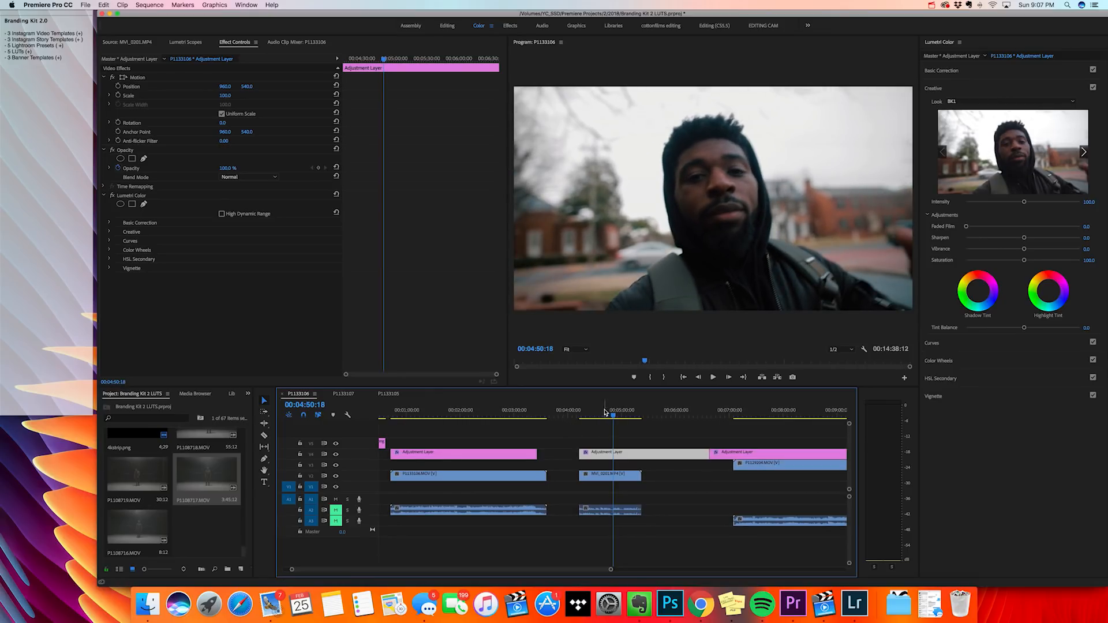
Return to the start of MVI_0201.MP4, apply BK2.cube from the STANDARD folder as its adjustment layer's look, and play the clip
left_click(583, 415)
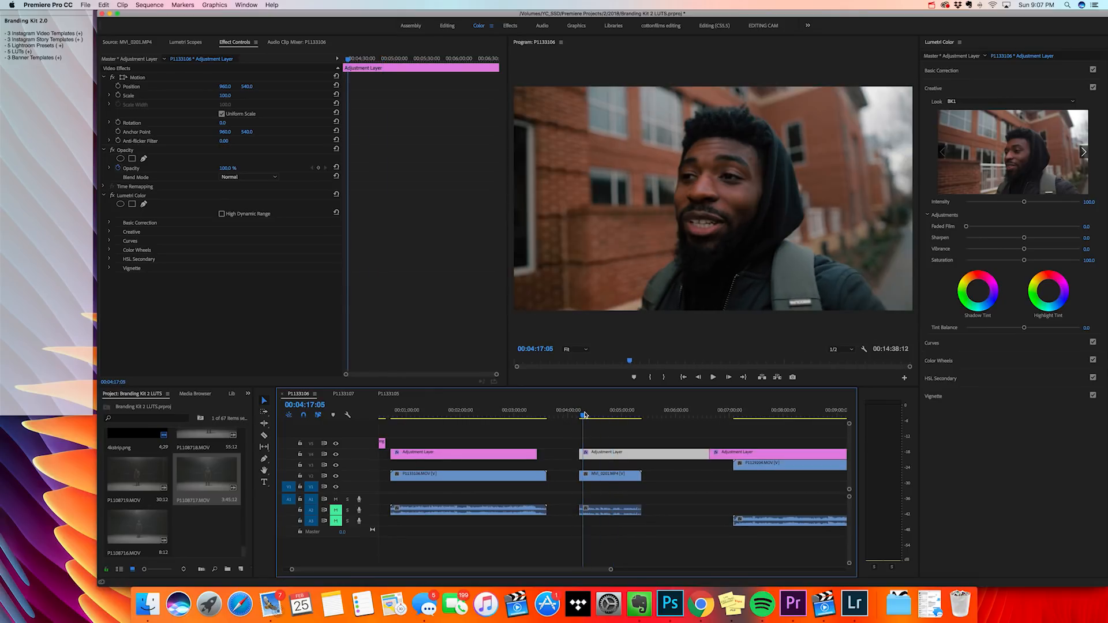
left_click(1003, 102)
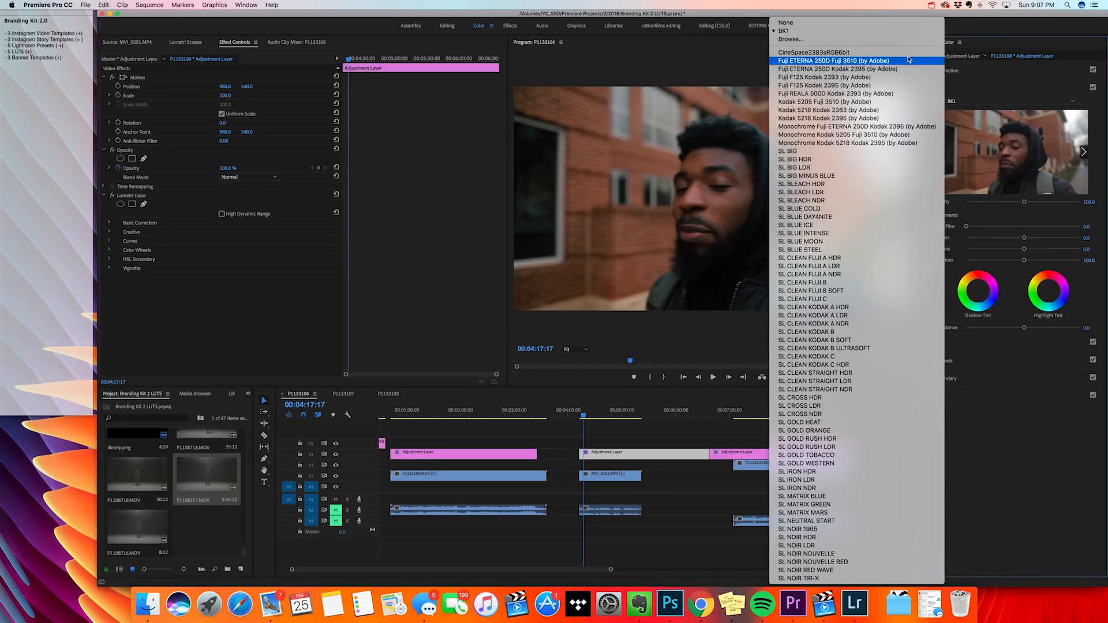
left_click(687, 106)
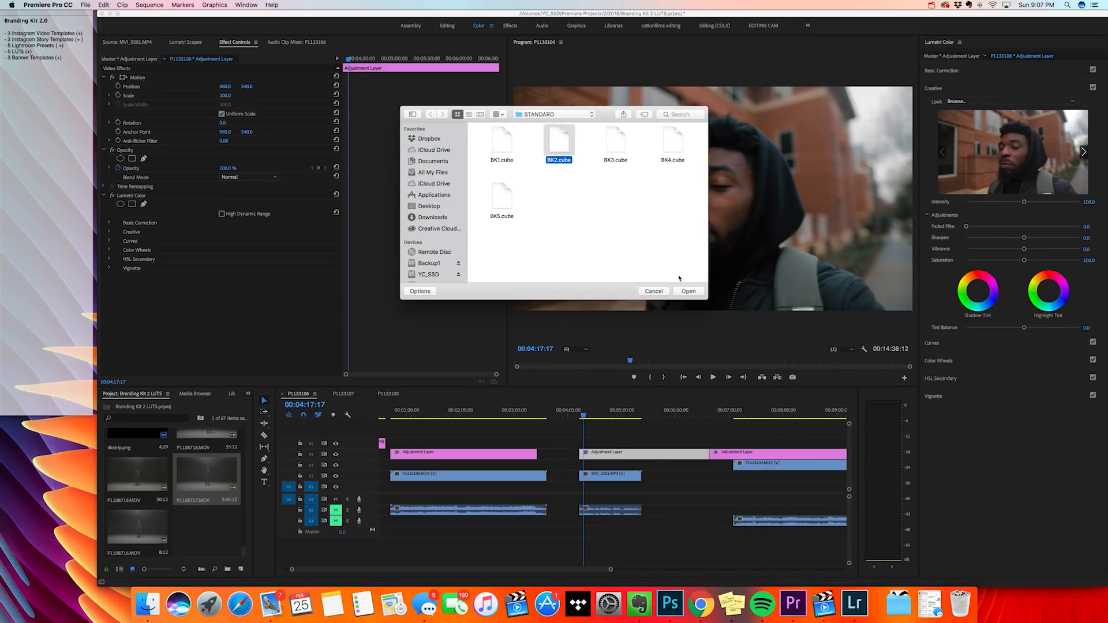
left_click(686, 291)
key("space")
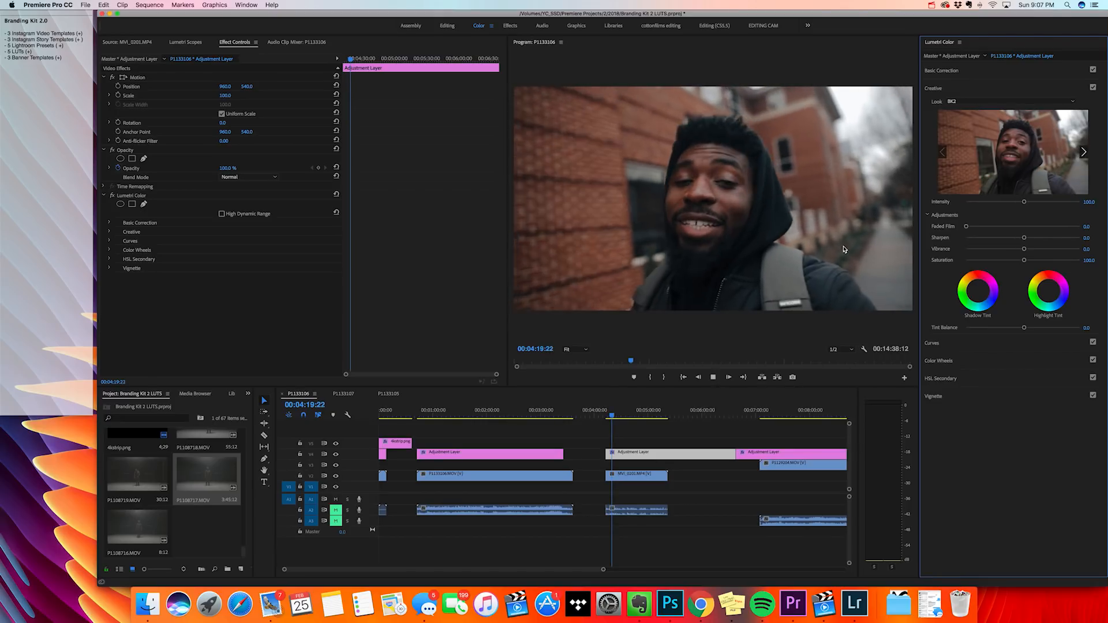
key("space")
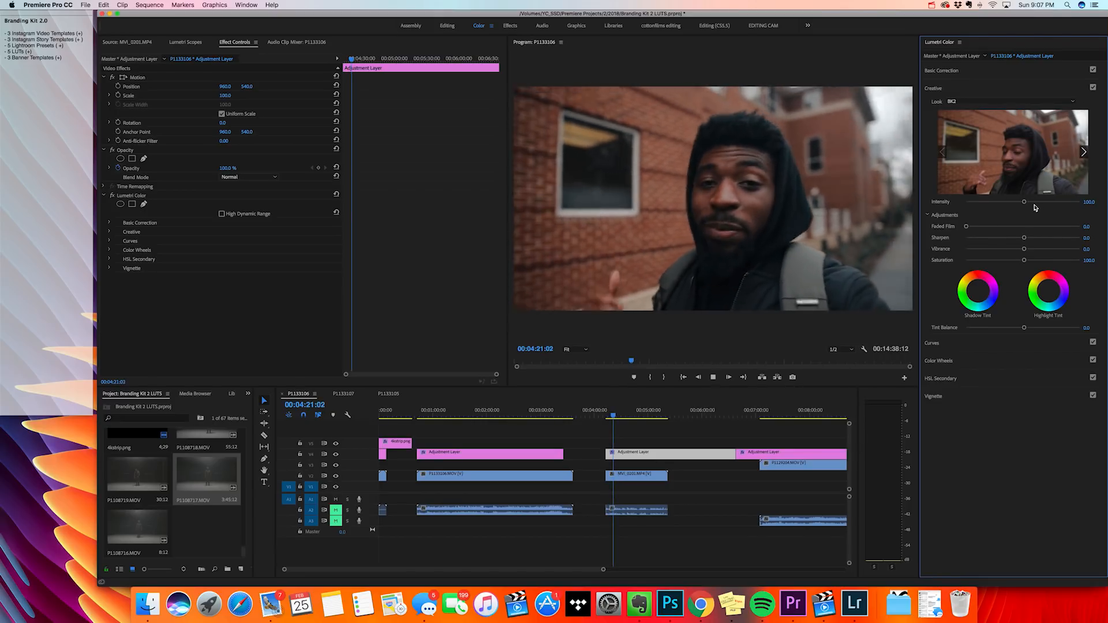
Try a vibrance of 68.8 on the adjustment layer, and toggle its track's visibility to compare the graded and ungraded clip
left_click_drag(1024, 249, 1062, 250)
key("space")
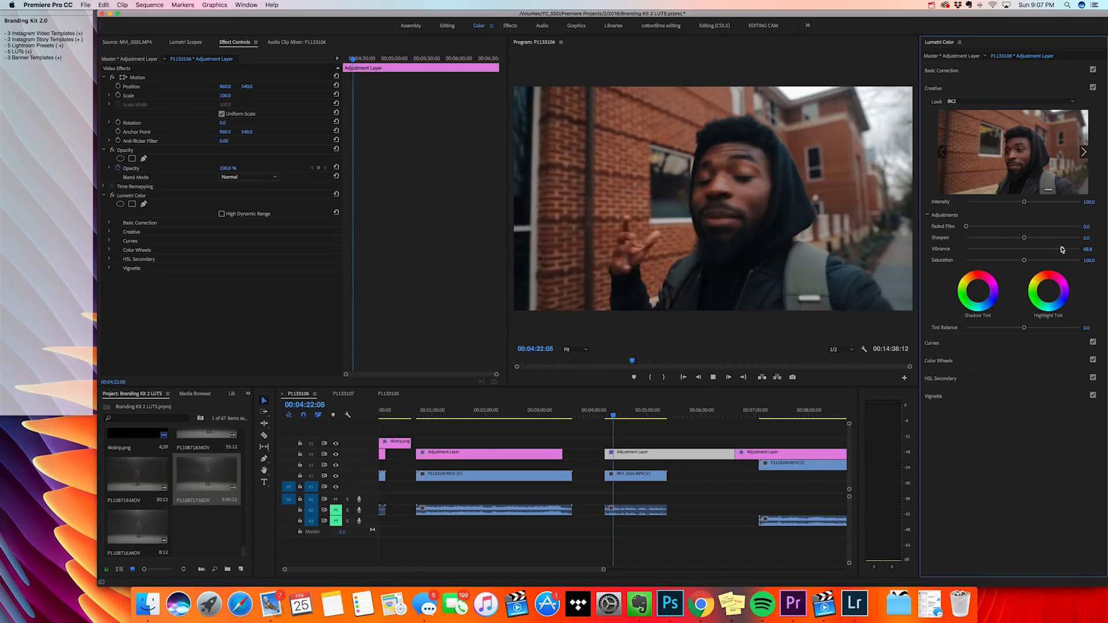
key("space")
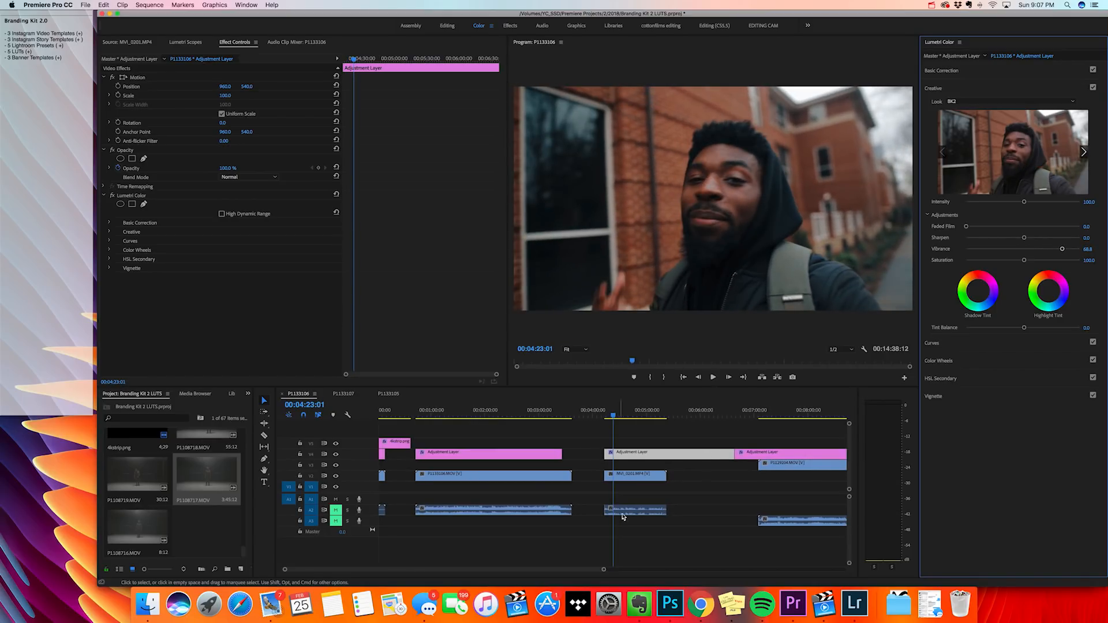
left_click(336, 454)
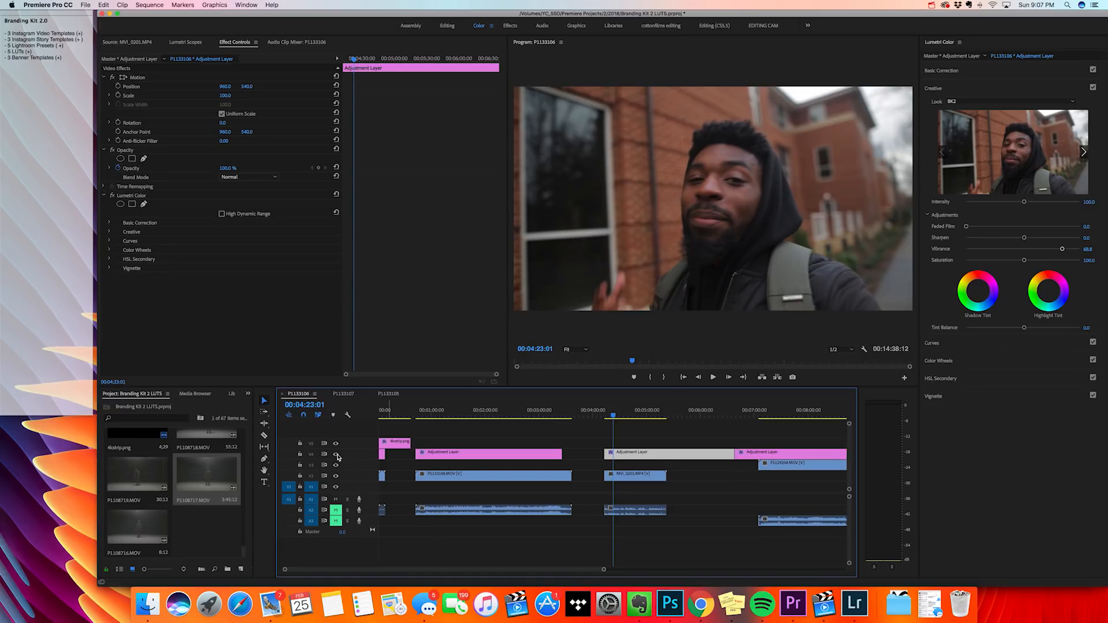
left_click(337, 454)
left_click(337, 454)
left_click(337, 454)
left_click(337, 454)
left_click(337, 454)
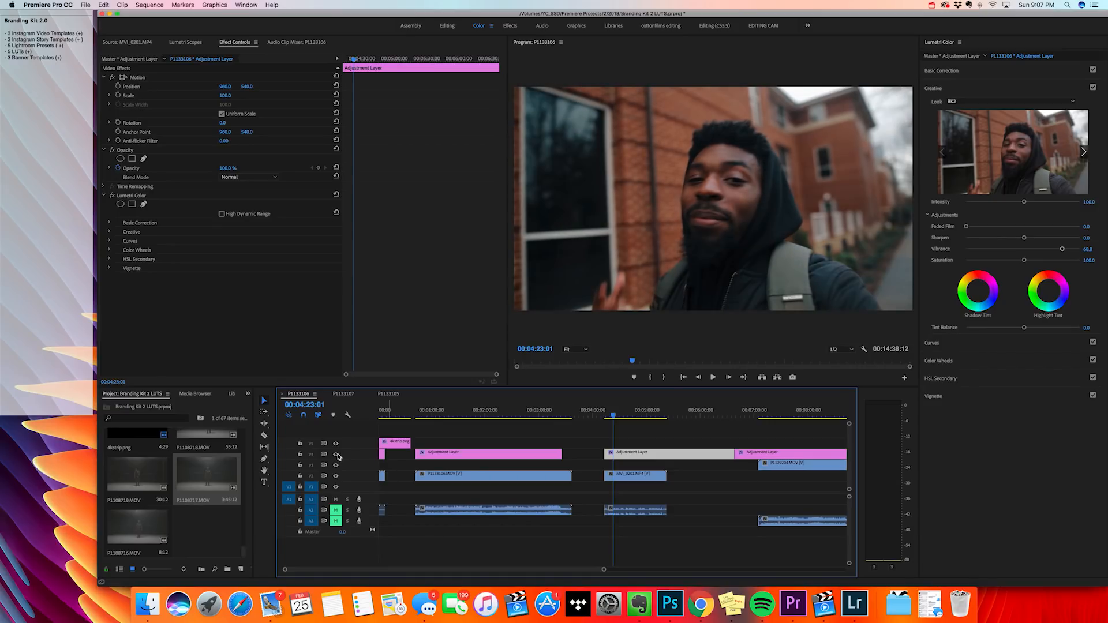
Play a few more frames, reselect the adjustment layer above the clip, and reset its vibrance to 0
key("space")
key("space")
left_click(664, 438)
left_click(660, 459)
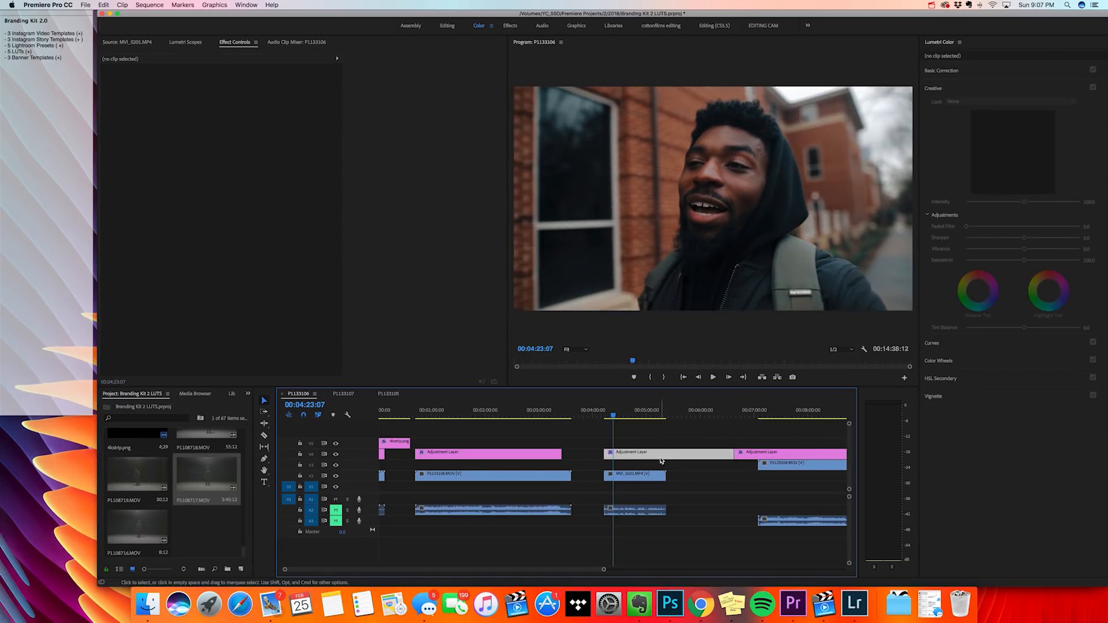
left_click(1065, 251)
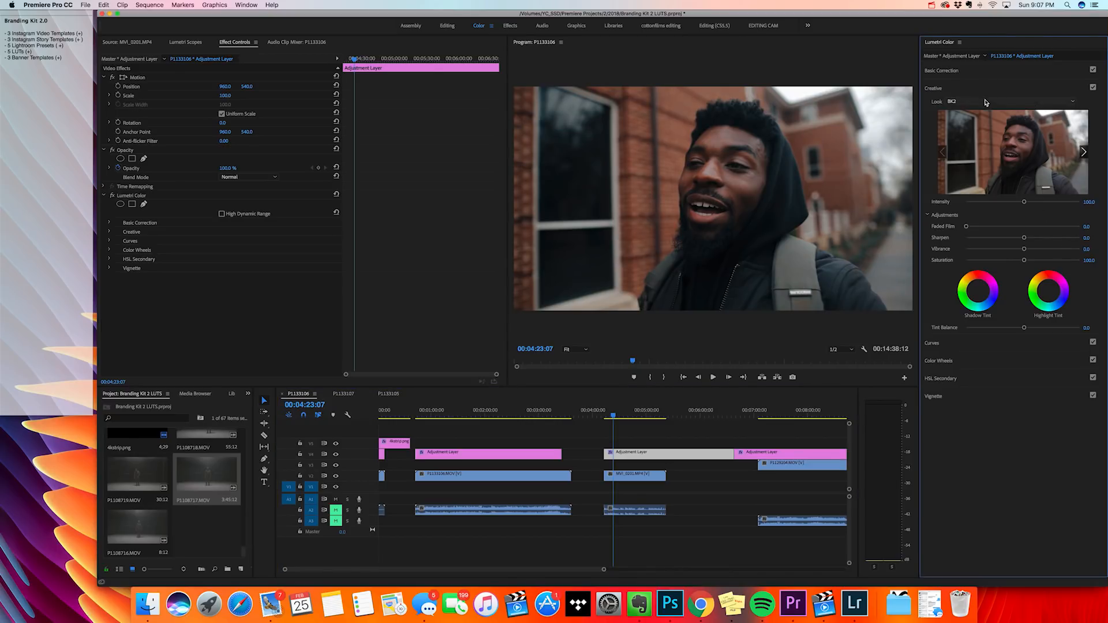
Apply BK3.cube from the STANDARD folder as the adjustment layer's Creative look, and compare the clip with and without the grade
left_click(985, 101)
left_click(796, 36)
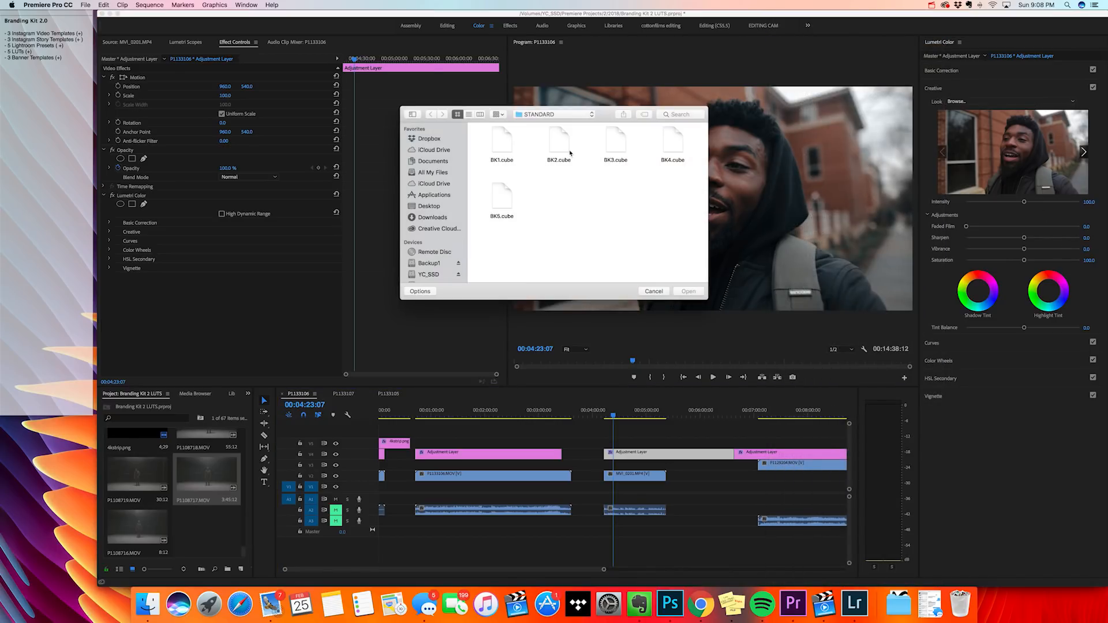
double_click(617, 148)
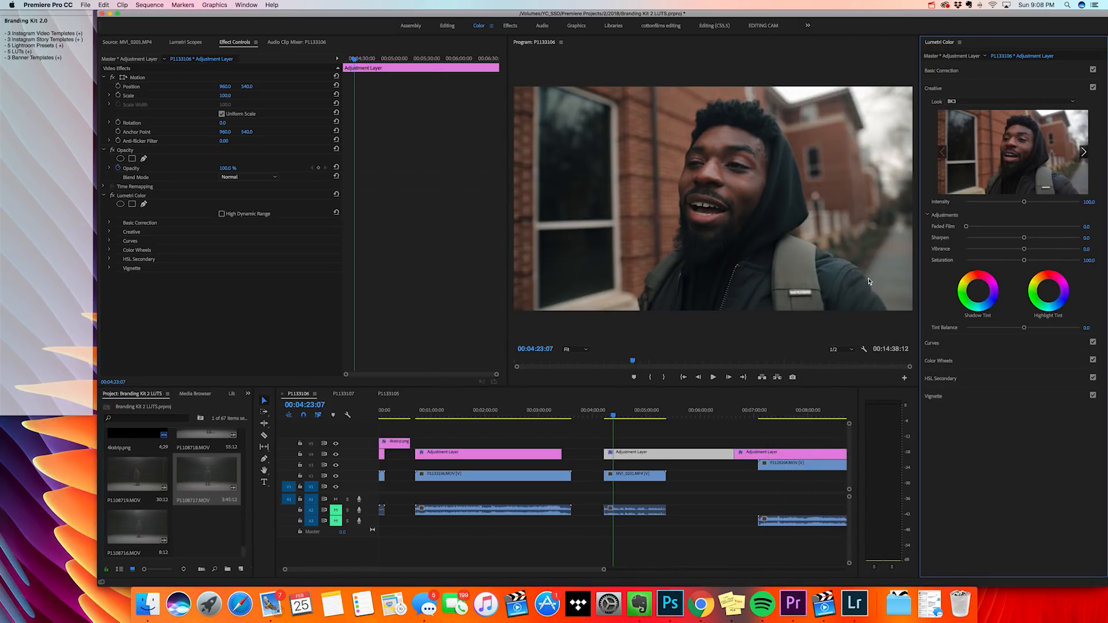
left_click(336, 455)
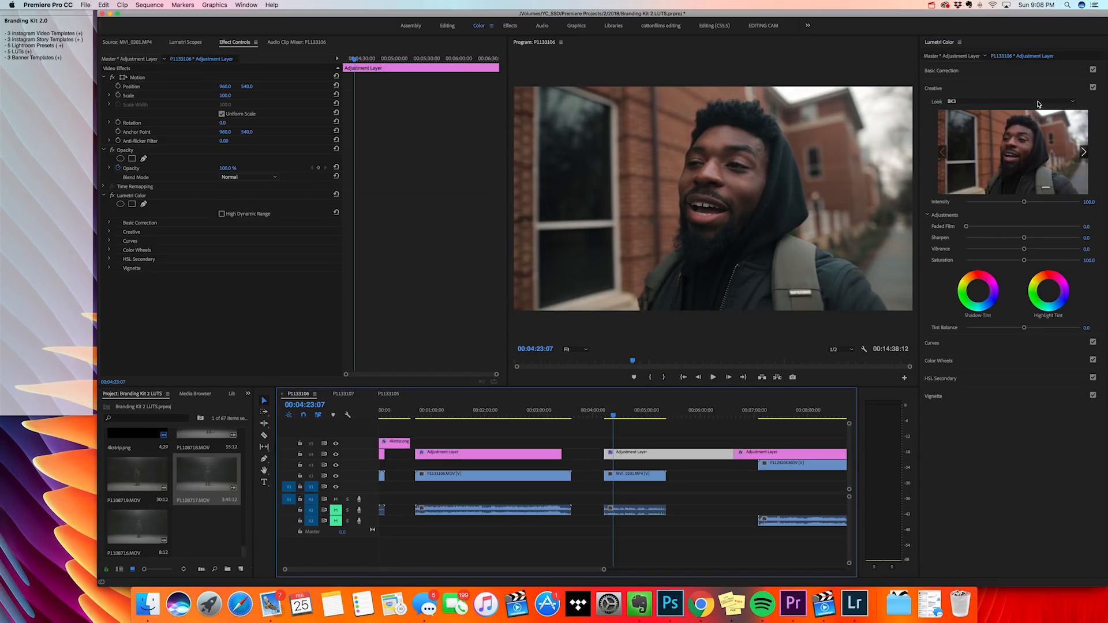
Try lowering the Shadows in the adjustment layer's Basic Correction, and reset them to 0
left_click(997, 70)
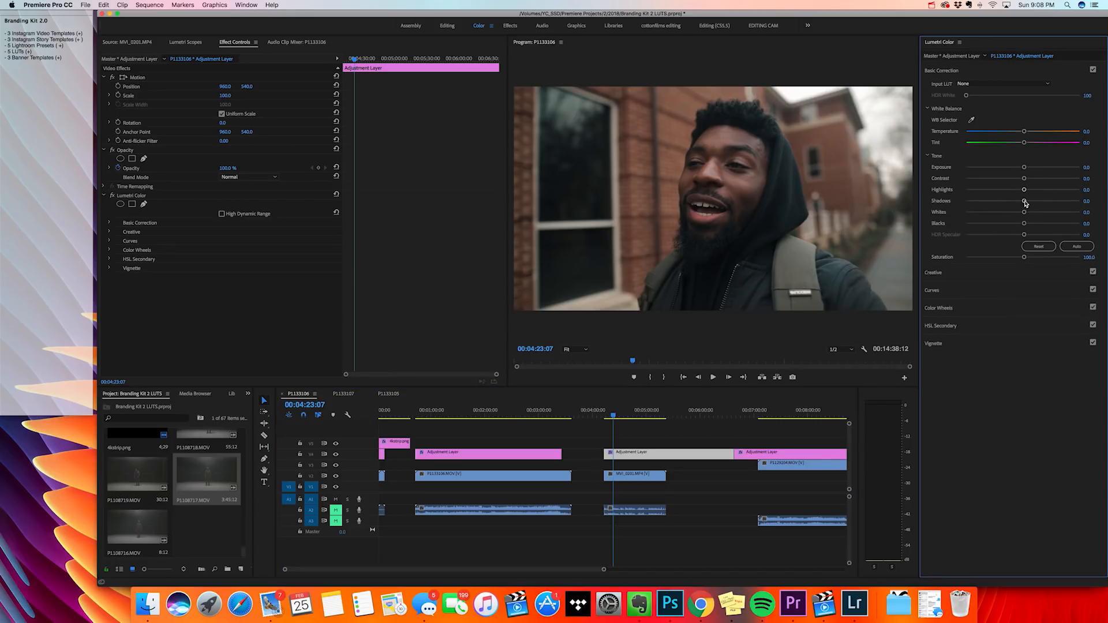
left_click_drag(1024, 201, 993, 204)
double_click(993, 203)
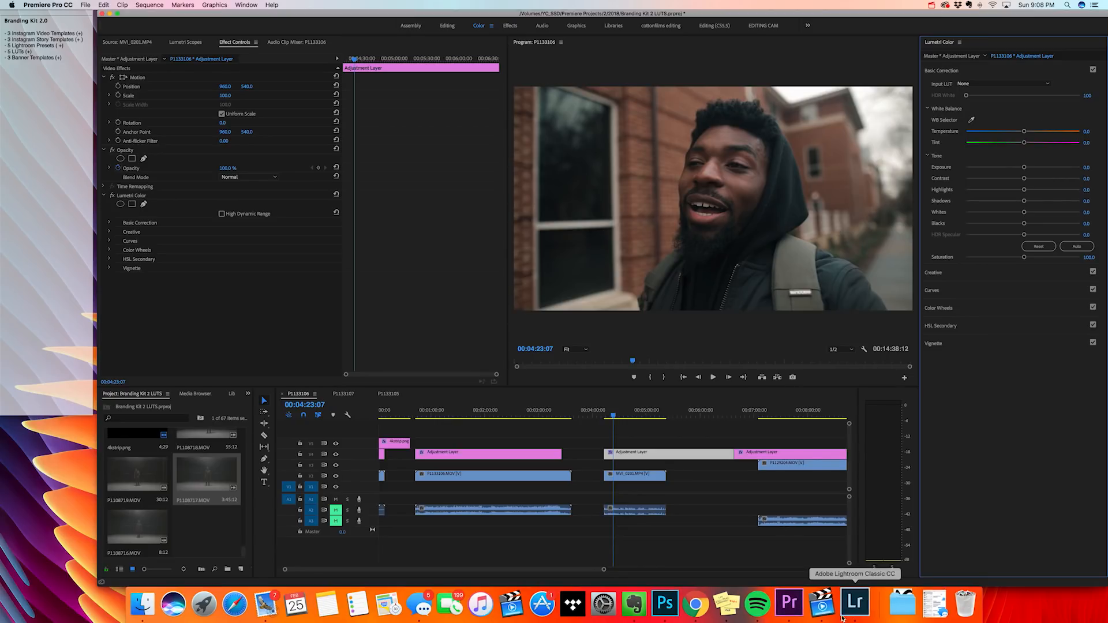
Switch to Finder and open Youtube Banner 1.psd from the Banners folder of Branding Kit 2.0 on the Desktop in Photoshop
left_click(143, 603)
left_click(595, 363)
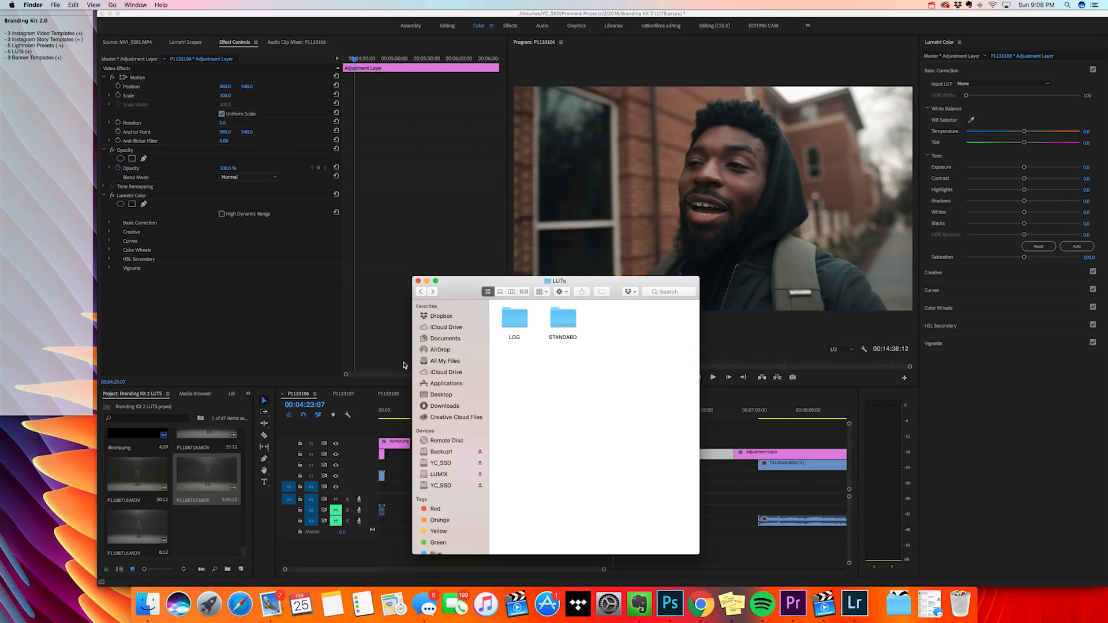
left_click(440, 395)
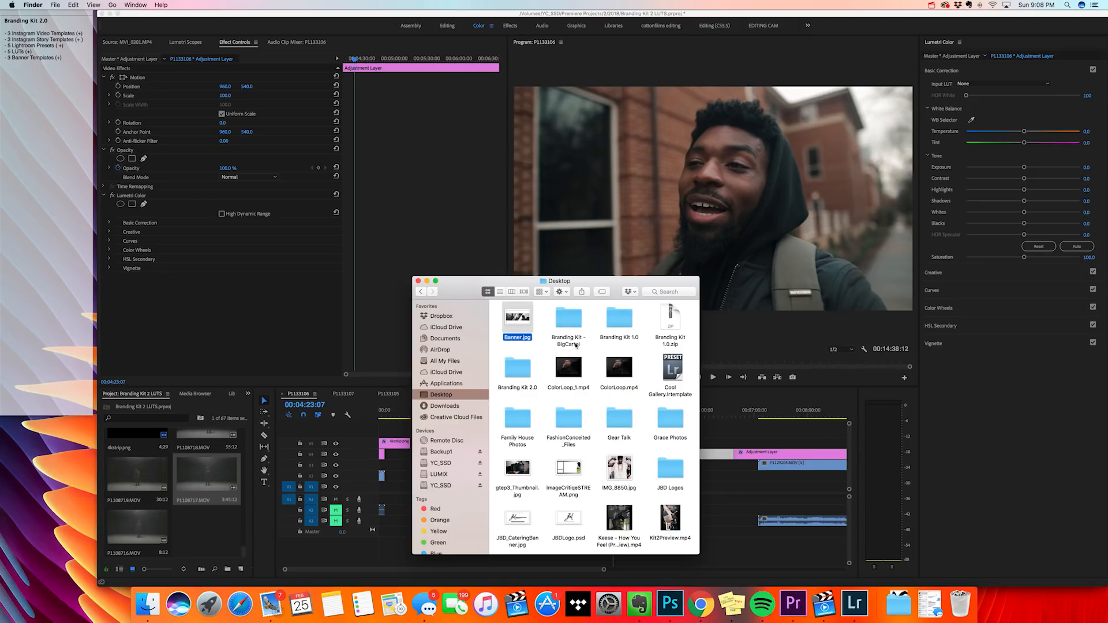
double_click(518, 367)
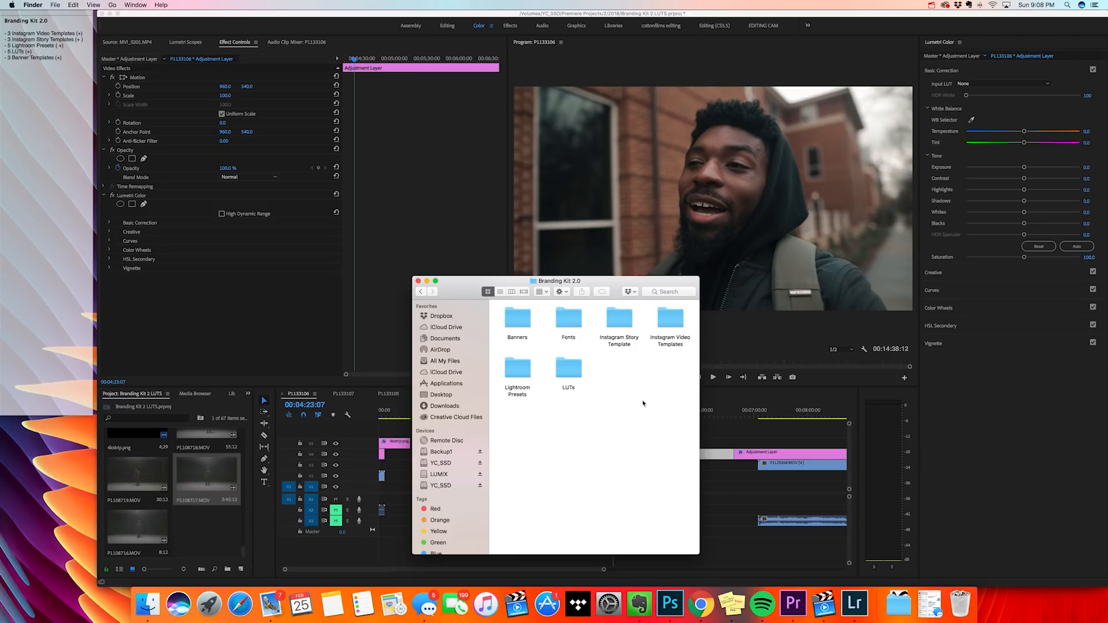
double_click(510, 328)
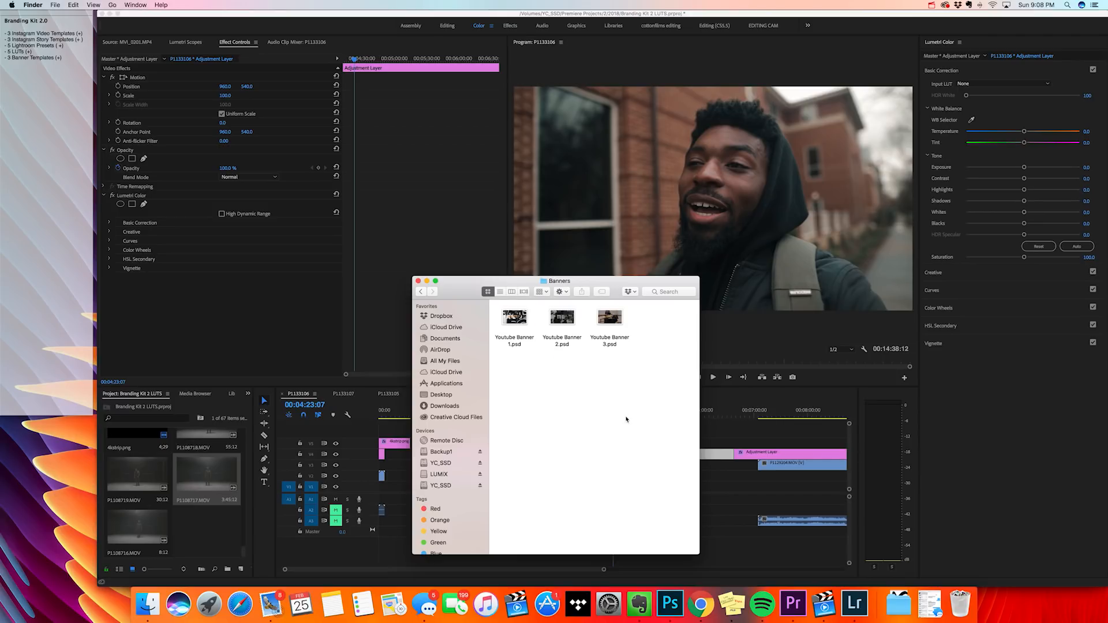
left_click(513, 318)
left_click(509, 308)
double_click(513, 319)
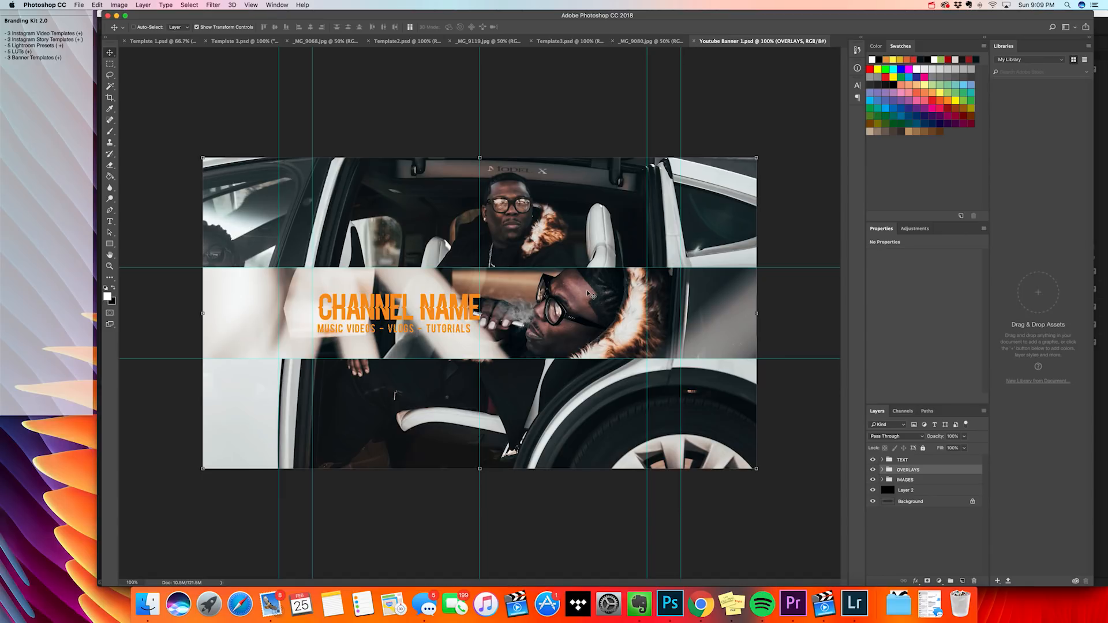
Hide the IMAGES group, Layer 2 and the TEXT group to examine the banner's size guides, and show them all again
left_click(872, 479)
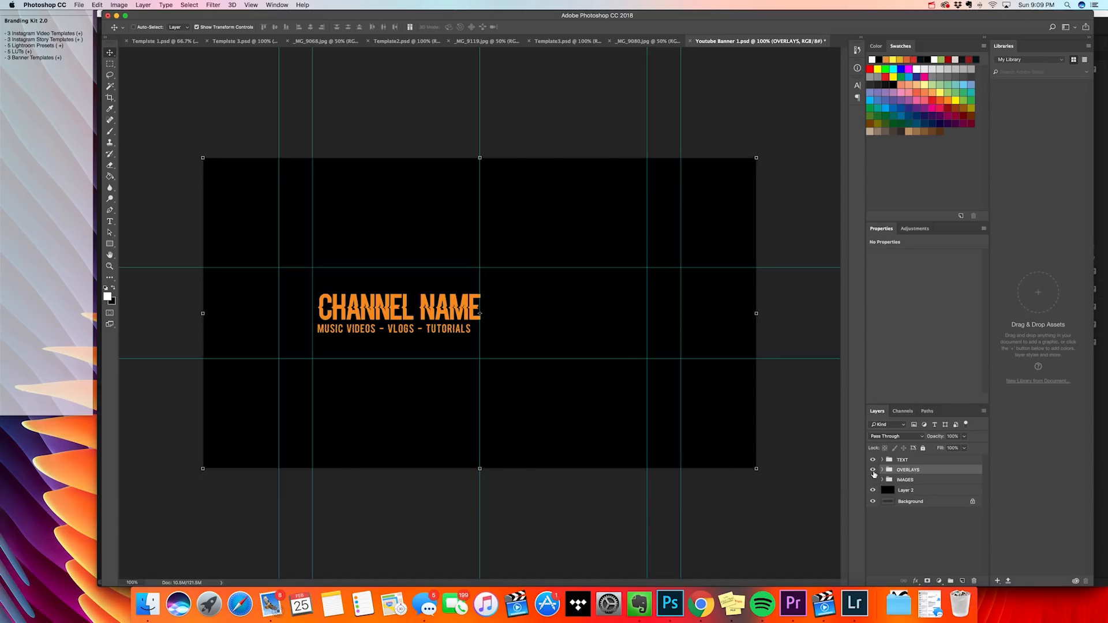
left_click(873, 490)
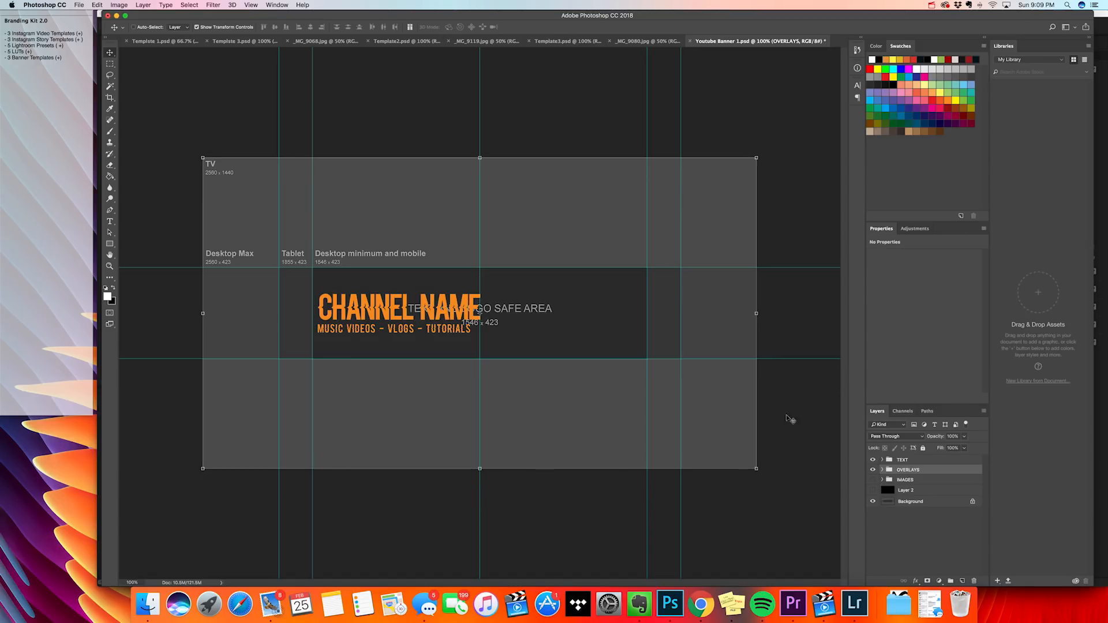
left_click(872, 459)
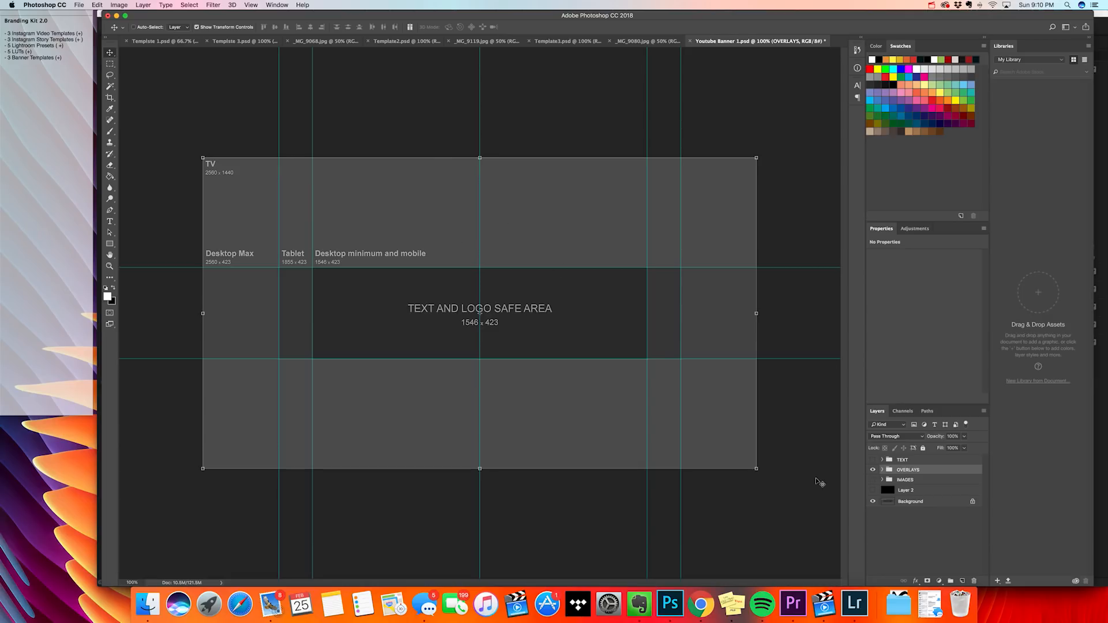
left_click(872, 490)
left_click(872, 480)
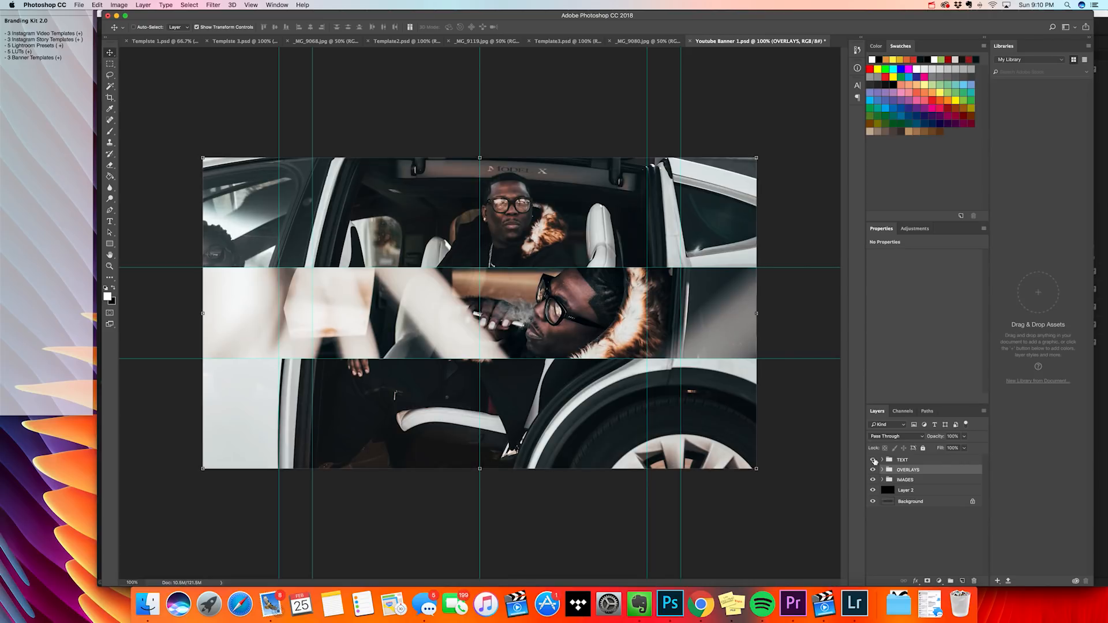
left_click(873, 460)
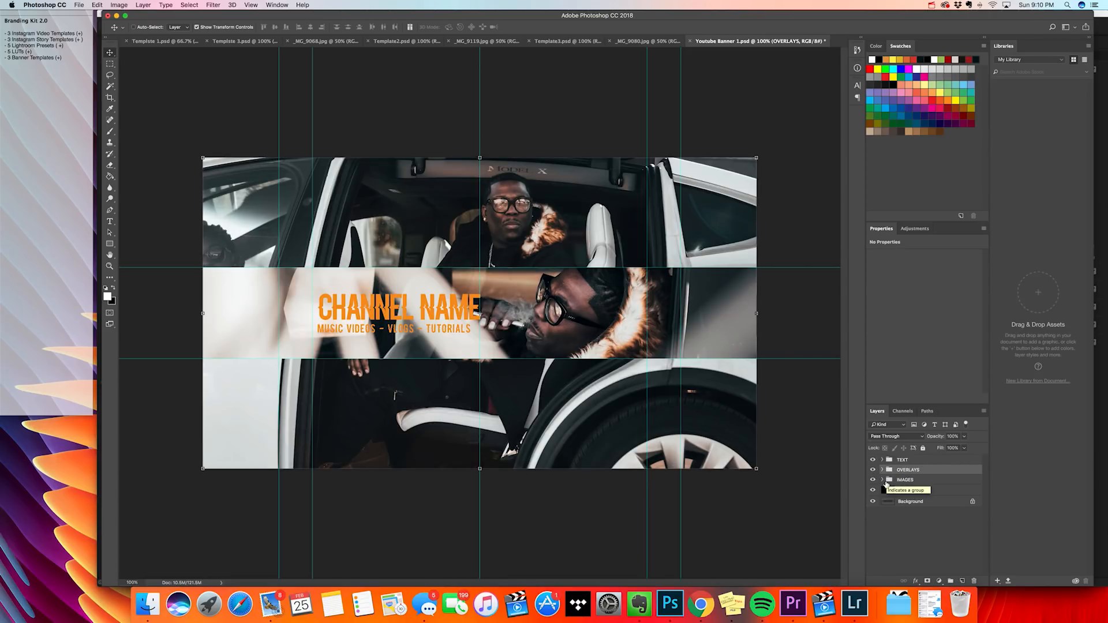
Delete the two sample photo layers, Layer 6 and Layer 7, from the IMAGES group
left_click(883, 480)
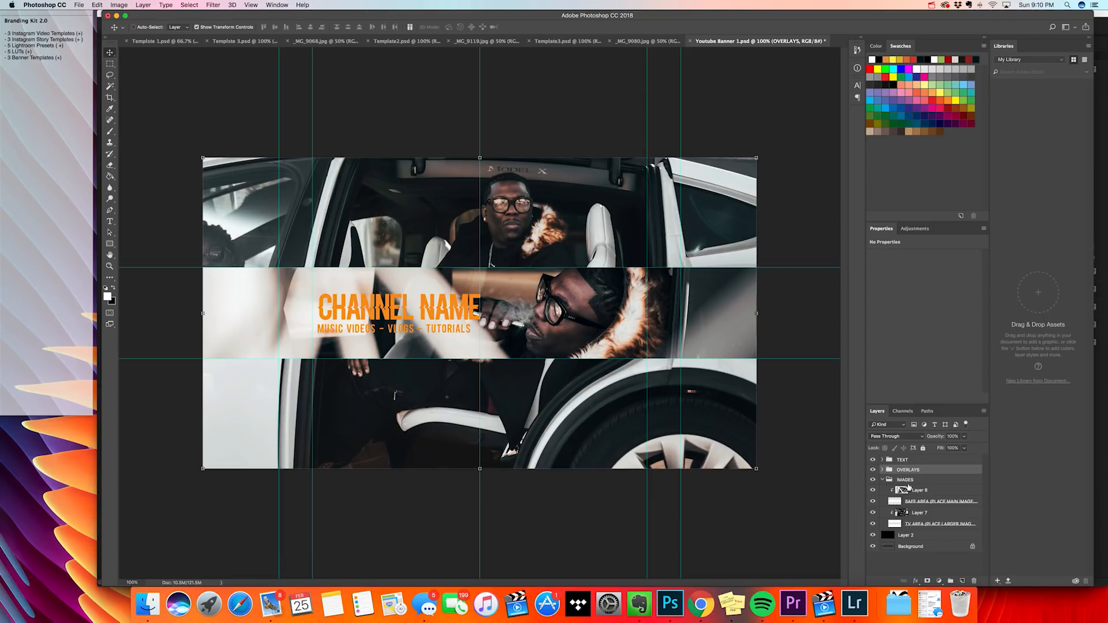
left_click(941, 491)
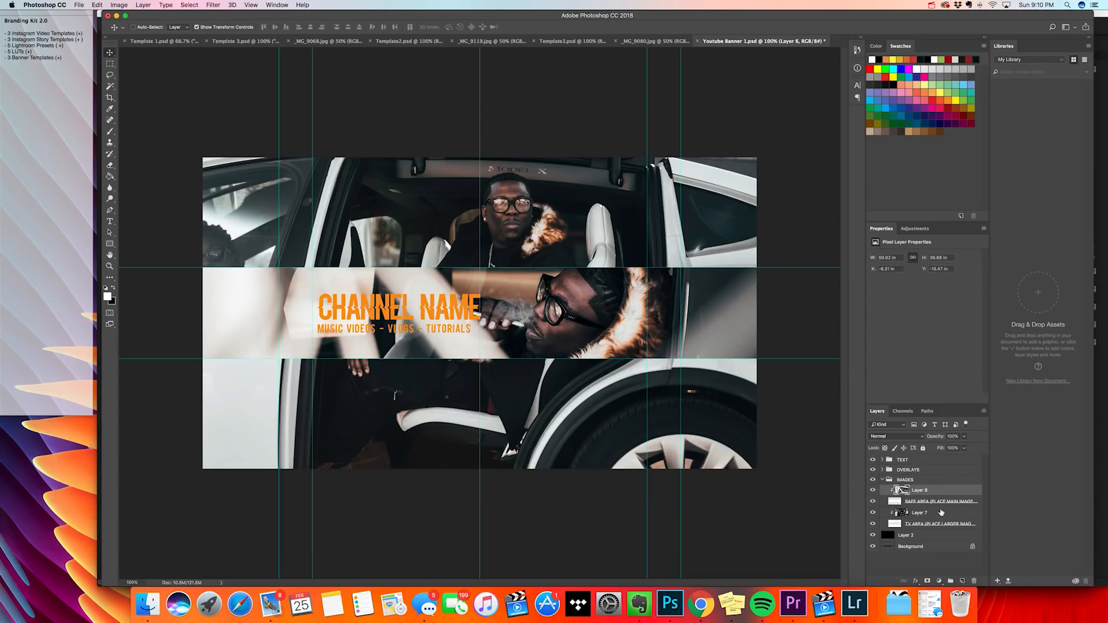
left_click(940, 513, "super")
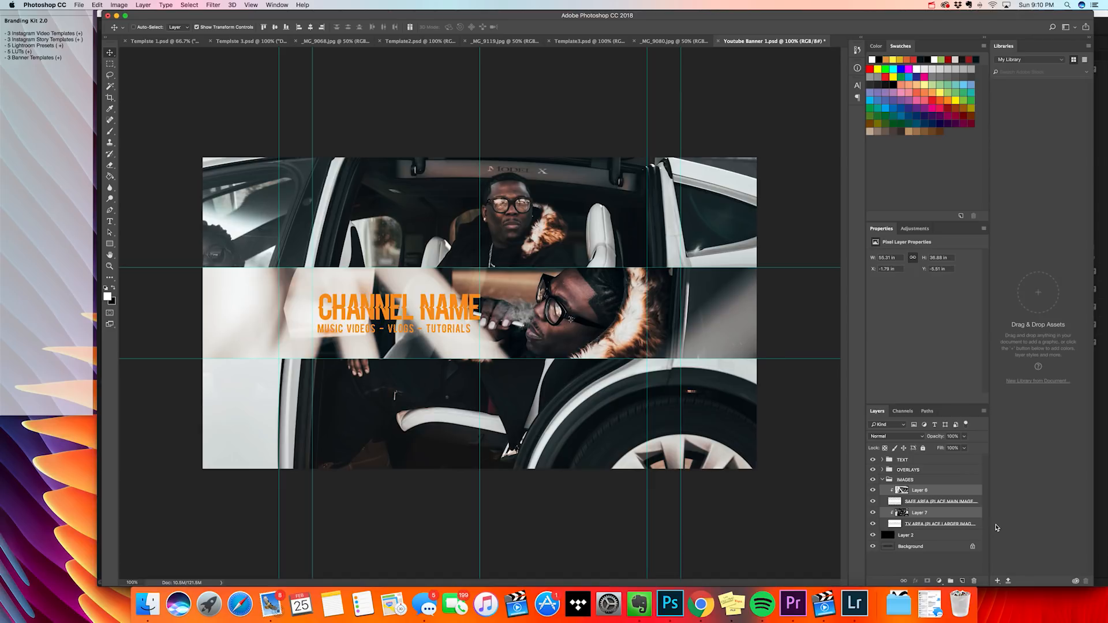
key("BackSpace")
Copy the photo from the open _MG_9080.jpg document and paste it into Youtube Banner 1.psd above the SAFE AREA layer
left_click(149, 603)
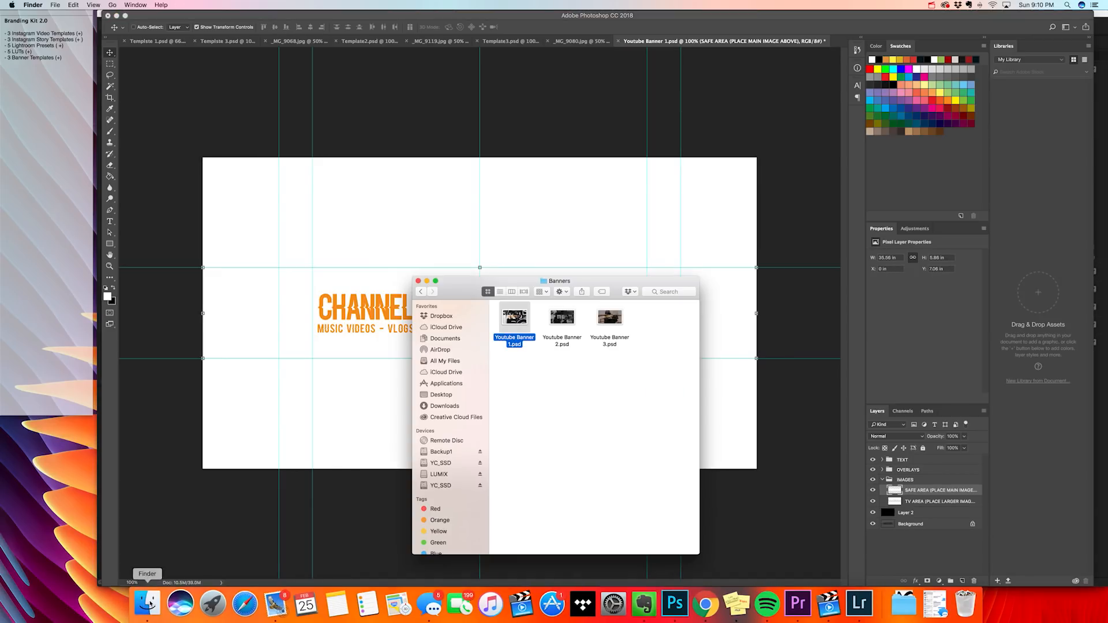
left_click(589, 21)
left_click(584, 42)
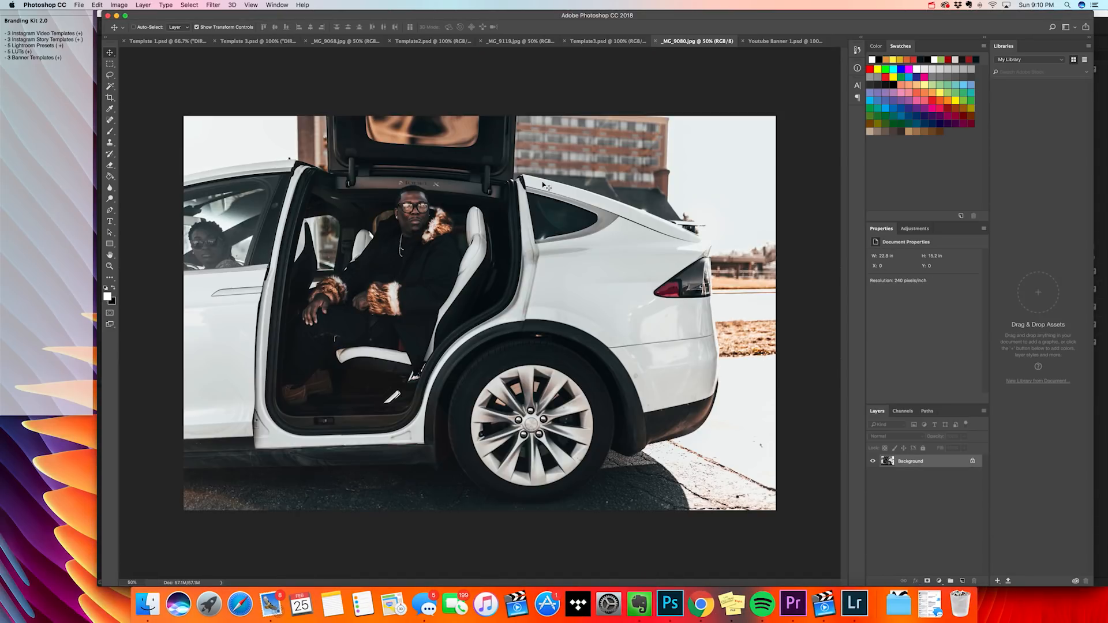
left_click(795, 41)
key("ctrl+v")
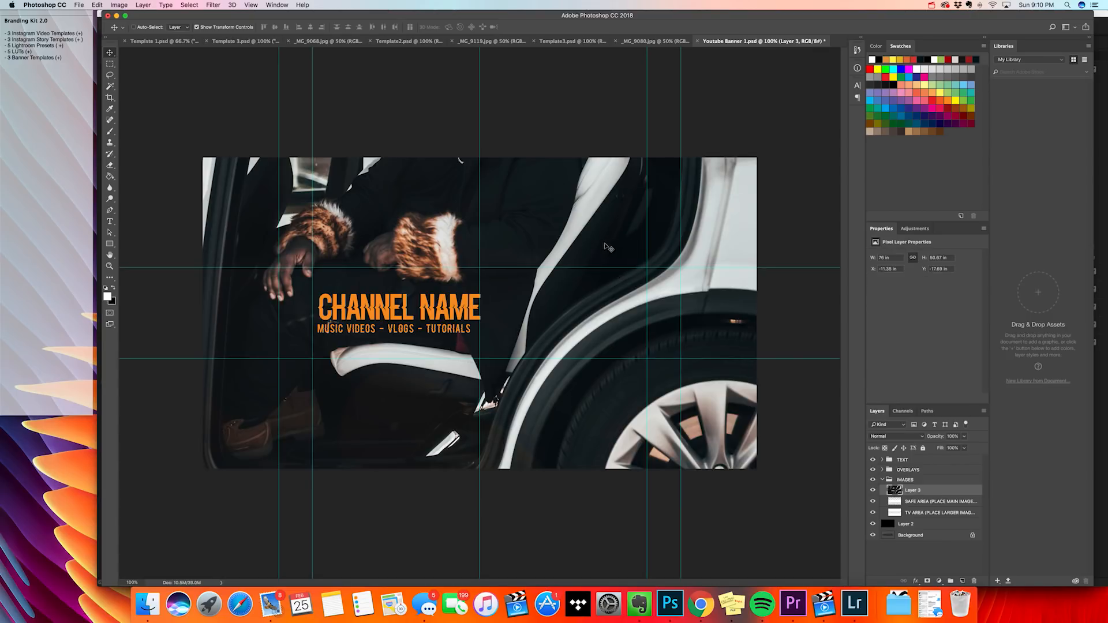
Reposition the pasted photo so the seated man's face sits above the safe area, and move its layer between SAFE AREA and TV AREA
left_click_drag(606, 248, 648, 359)
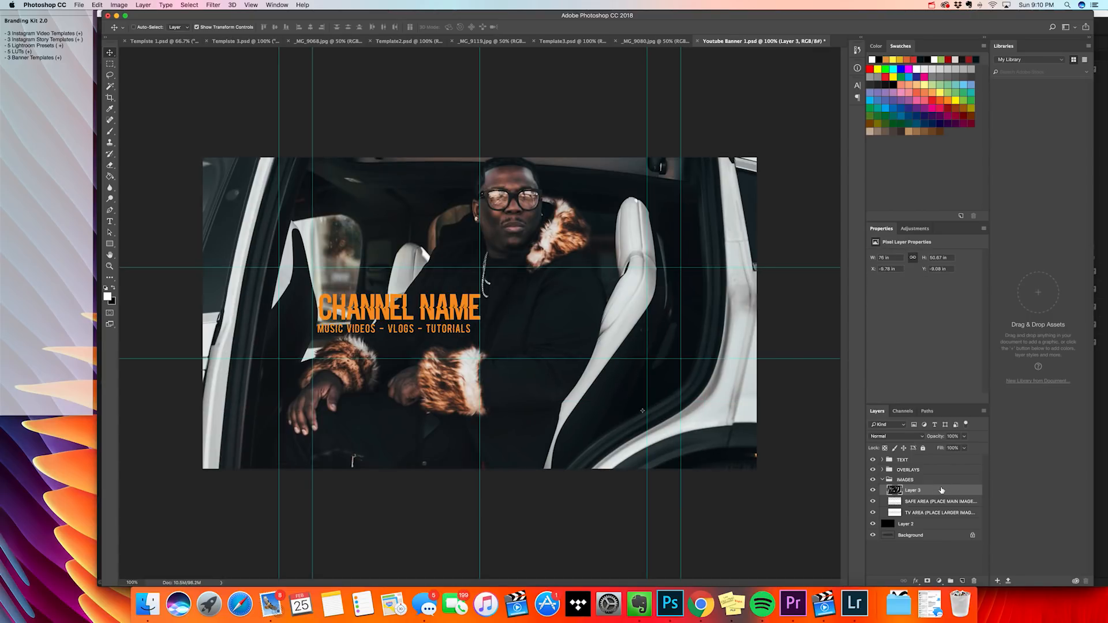
left_click_drag(941, 490, 943, 507)
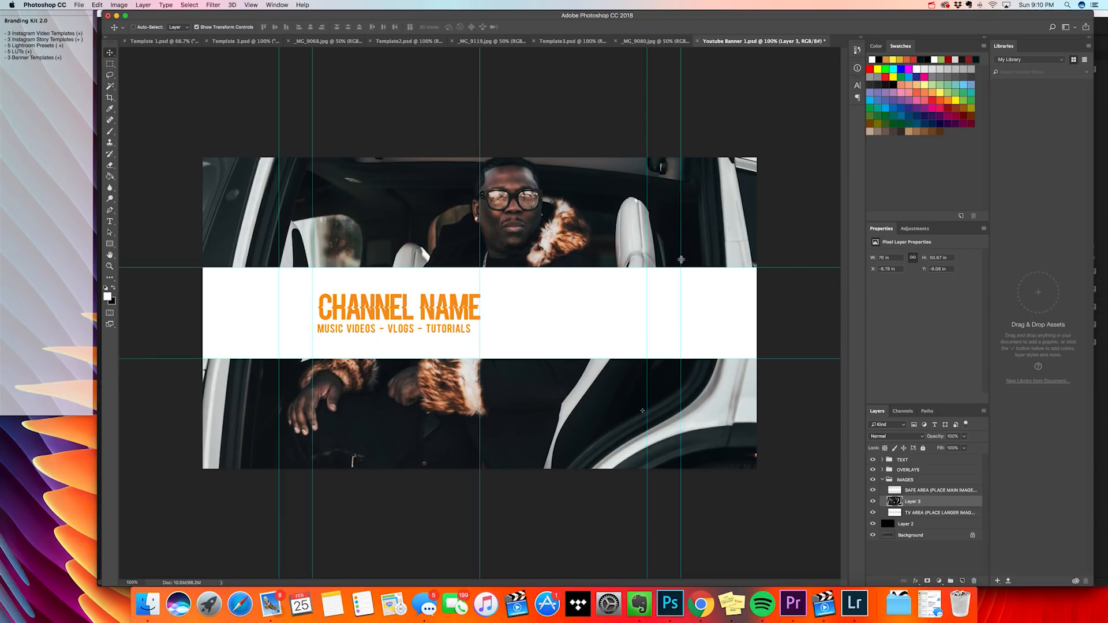
key("super+minus")
key("super+minus")
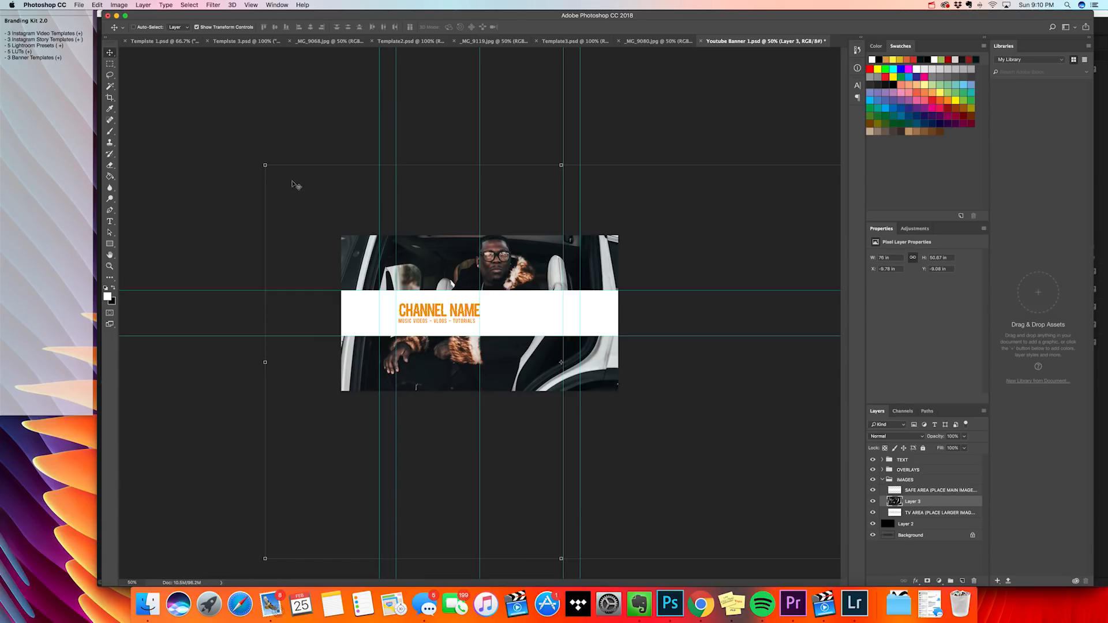
Scale down and reposition the pasted car photo to fill the banner with the seated man above the safe area, and clip it to TV AREA
left_click_drag(265, 165, 326, 173)
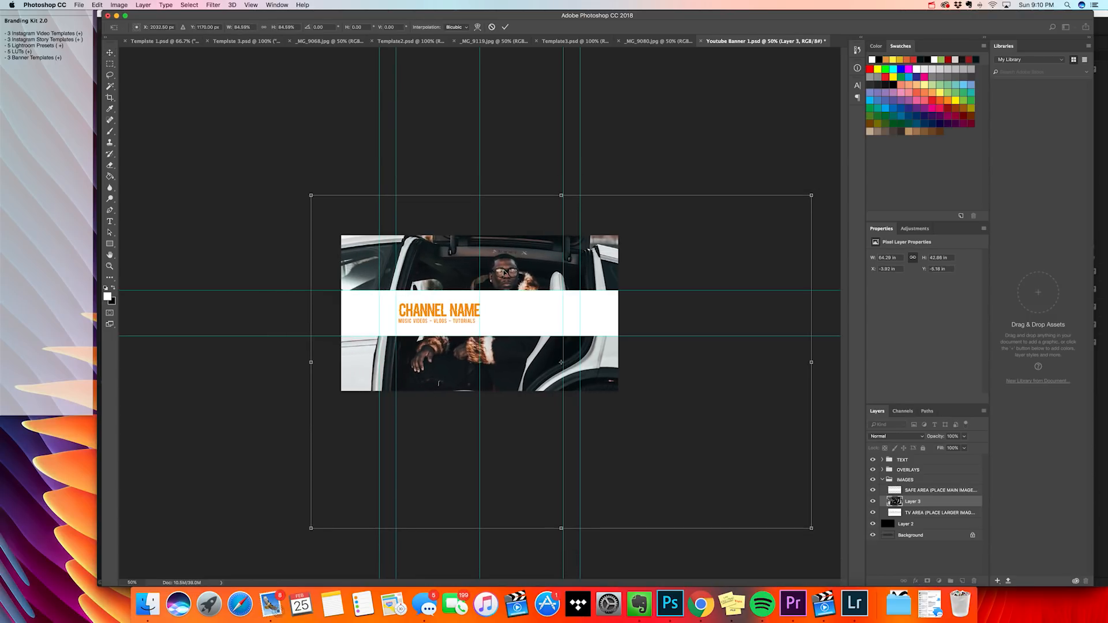
left_click_drag(499, 272, 502, 260)
left_click_drag(811, 520, 724, 459)
left_click_drag(532, 269, 498, 278)
left_click_drag(694, 469, 673, 447)
left_click_drag(484, 269, 494, 271)
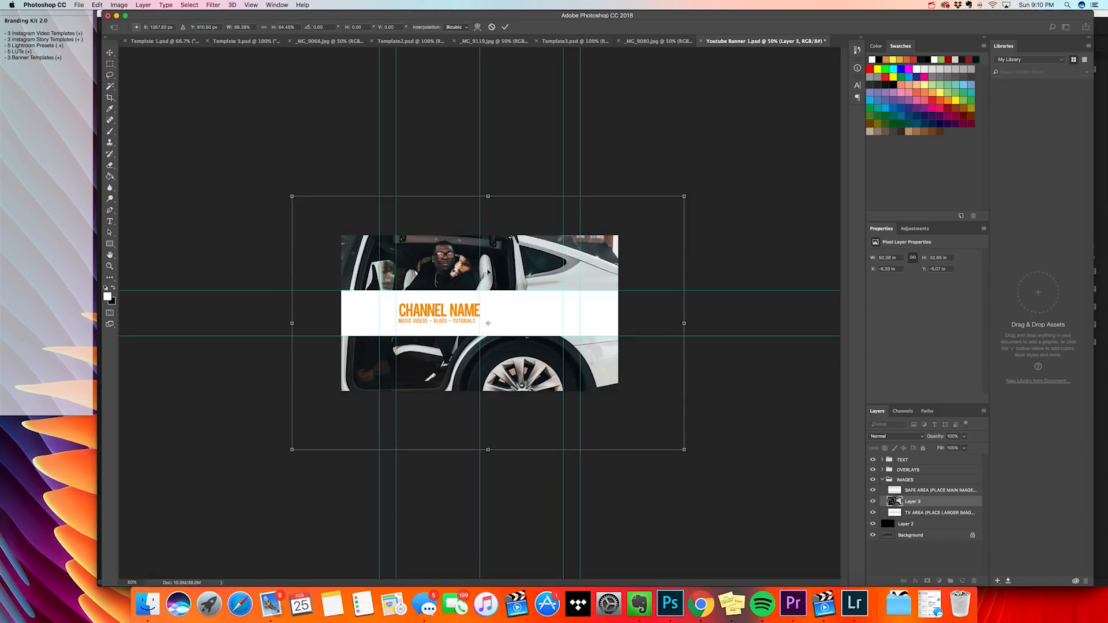
key("Return")
right_click(932, 501)
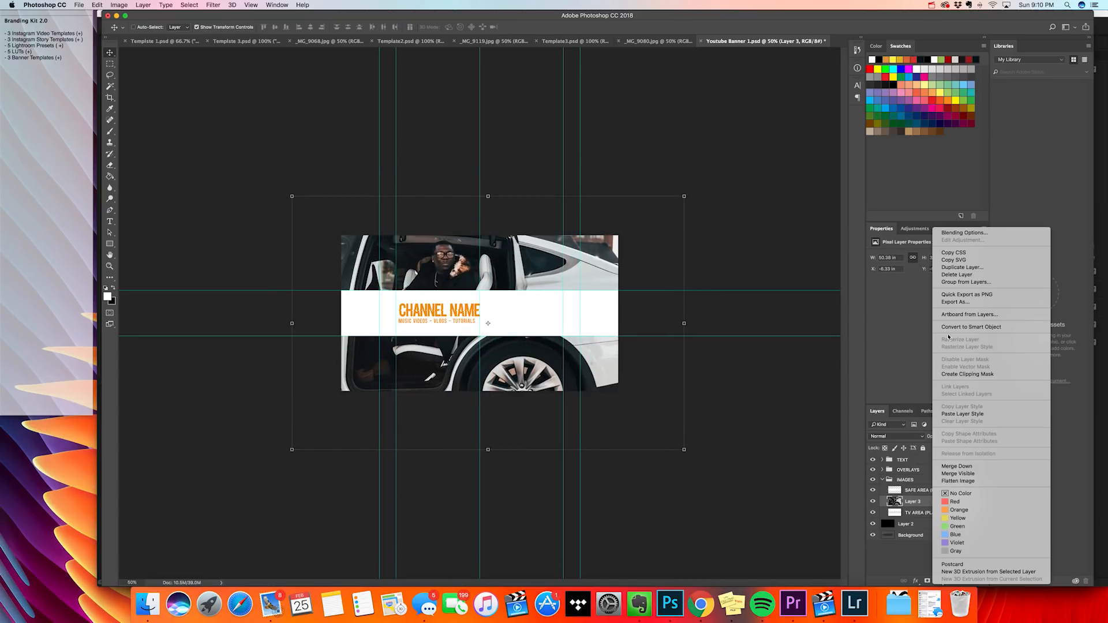
left_click(959, 373)
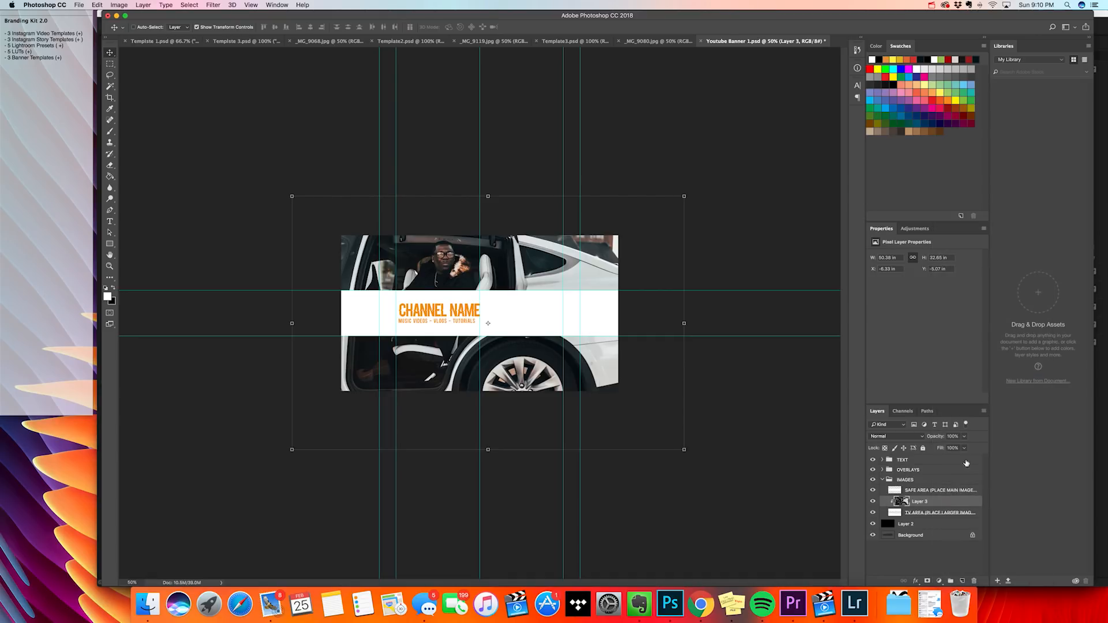
Copy the car window photo from the open _MG_9068.jpg document and paste it into Youtube Banner 1.psd above the SAFE AREA layer
left_click(640, 41)
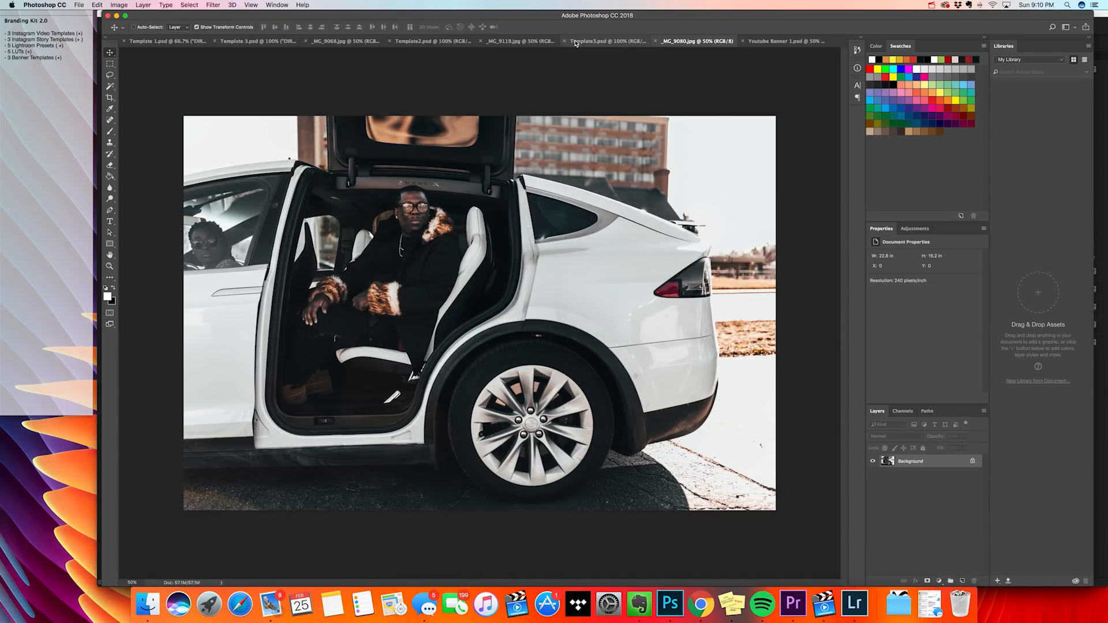
left_click(497, 42)
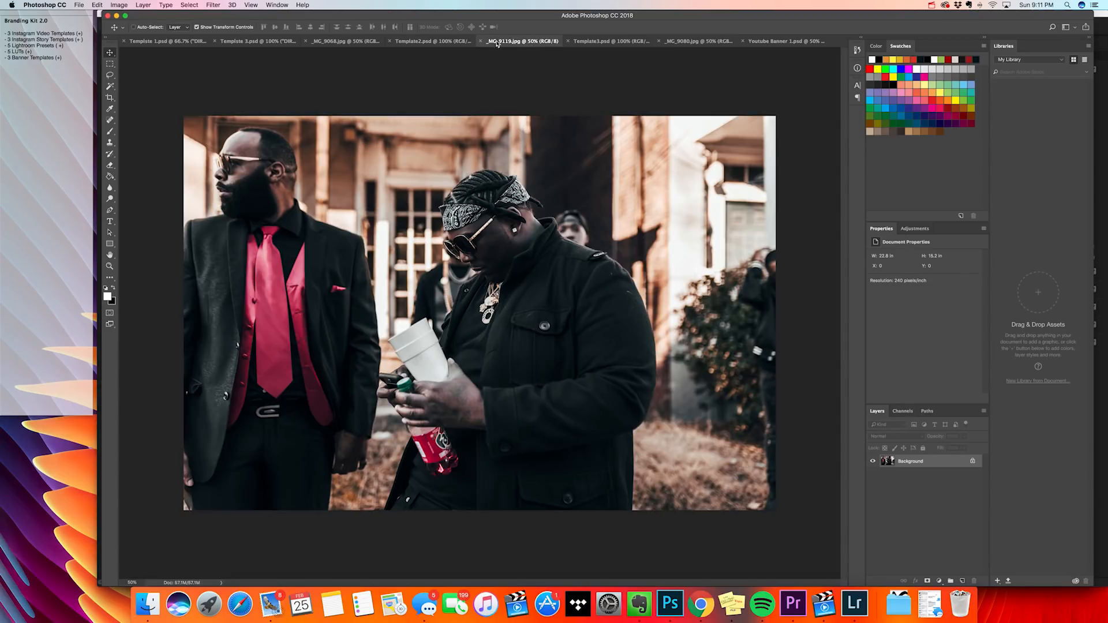
left_click(354, 42)
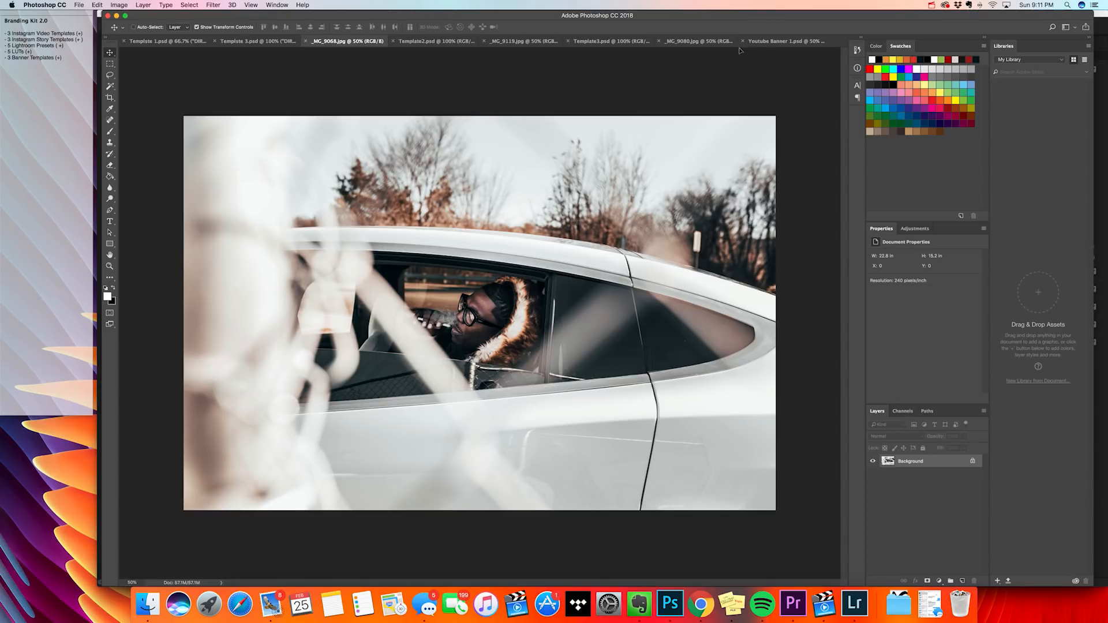
left_click(708, 41)
left_click(788, 41)
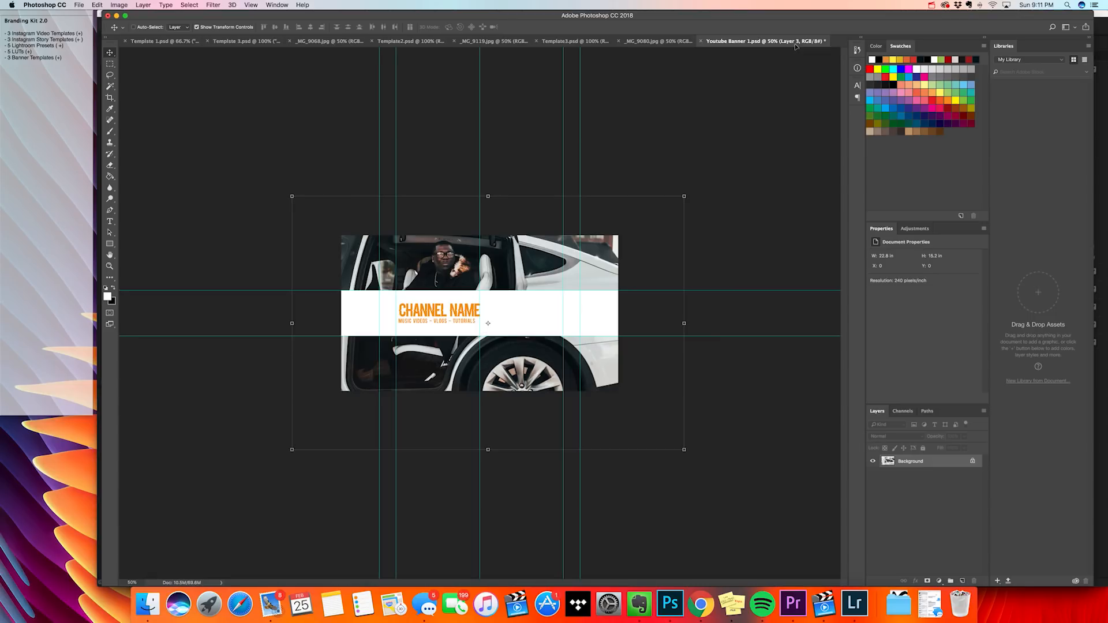
left_click_drag(549, 286, 550, 284)
left_click_drag(935, 499, 934, 488)
Clip the newly pasted photo to SAFE AREA and scale and move it so the man's face sits beside the channel name
right_click(936, 492)
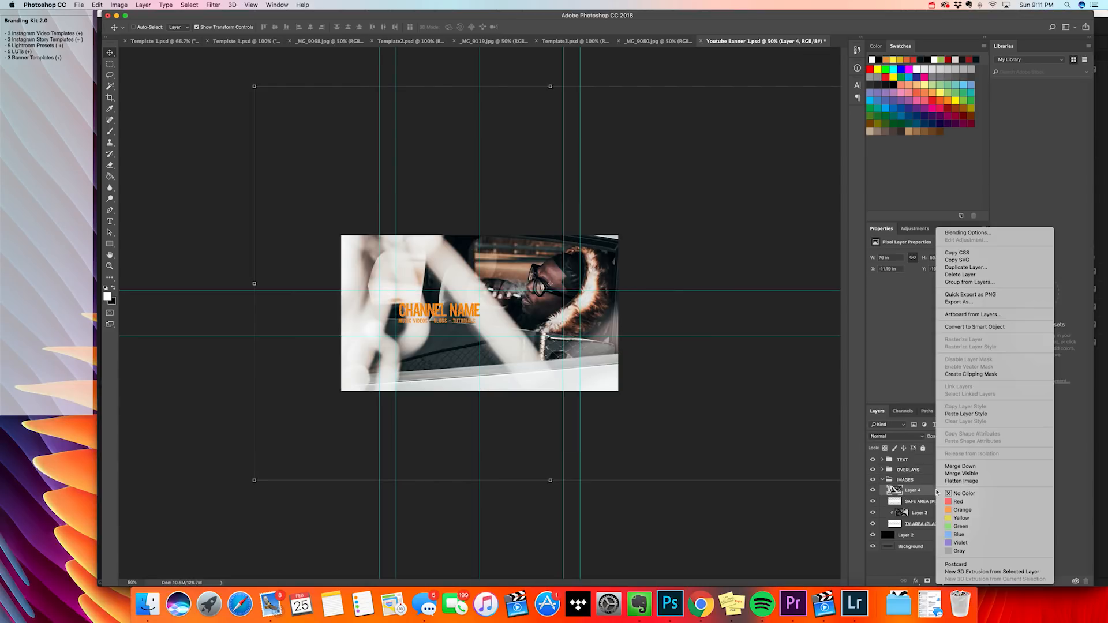
left_click(970, 374)
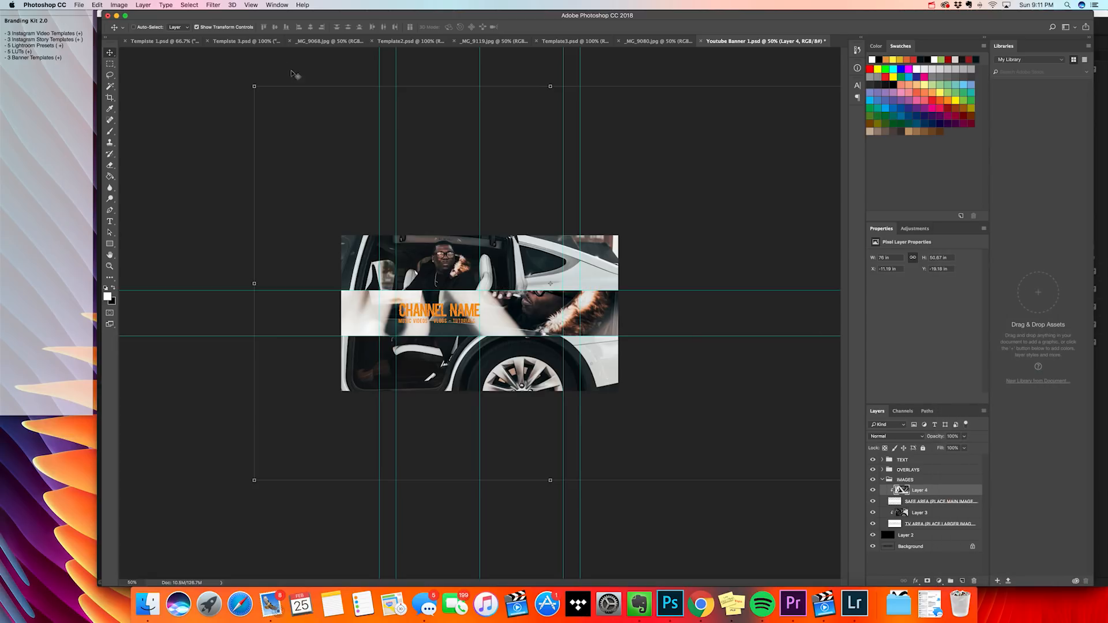
left_click_drag(255, 85, 354, 144)
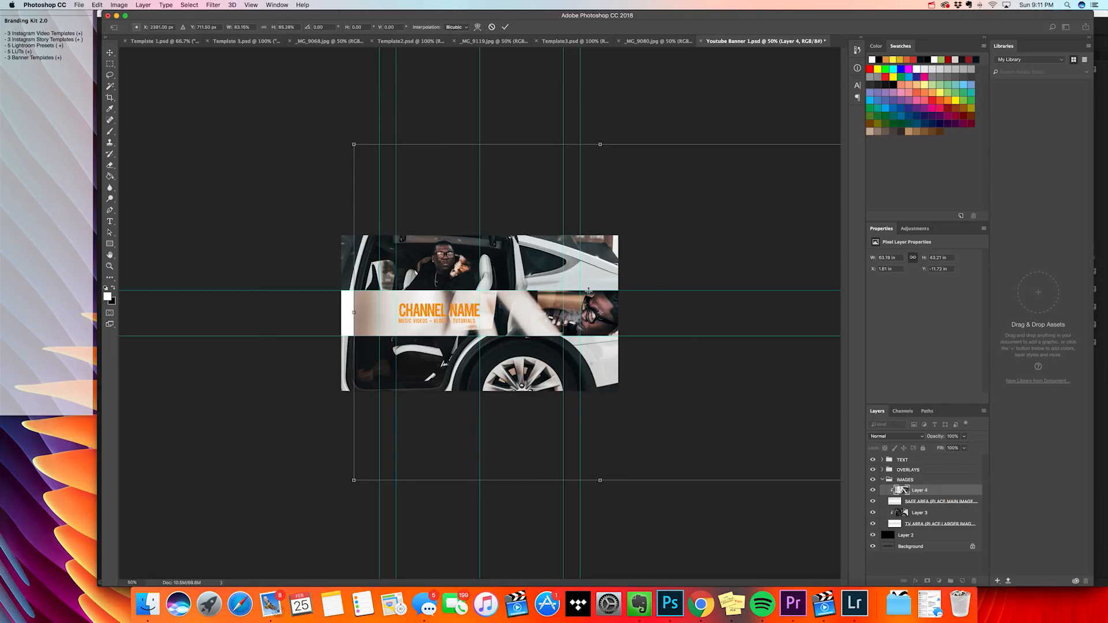
key("super+z")
left_click_drag(253, 87, 357, 154)
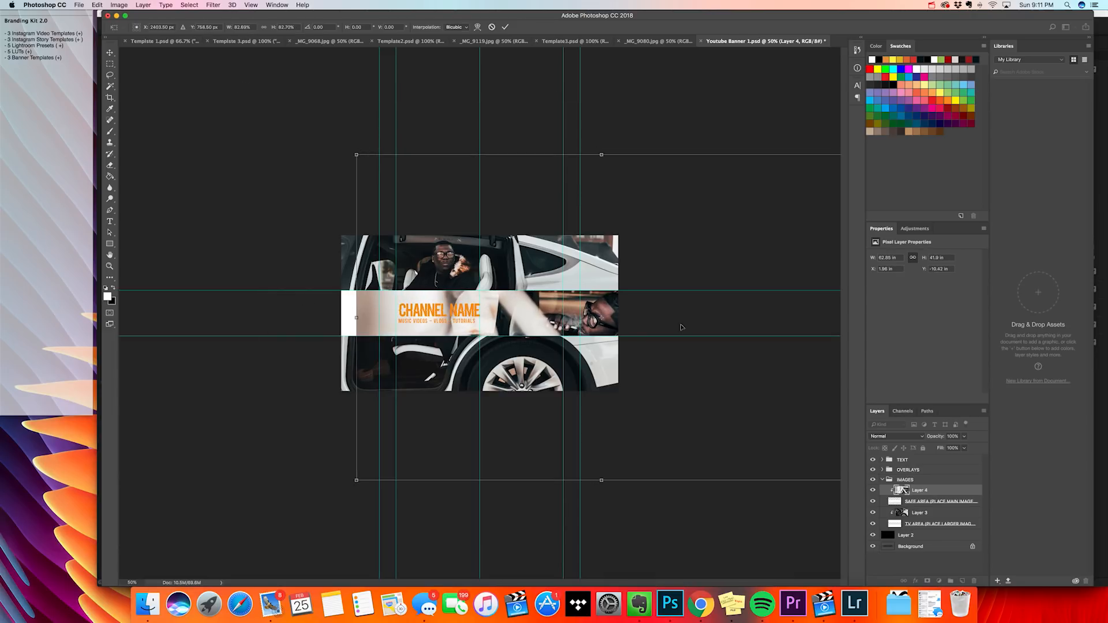
left_click_drag(635, 317, 532, 309)
key("super+equal")
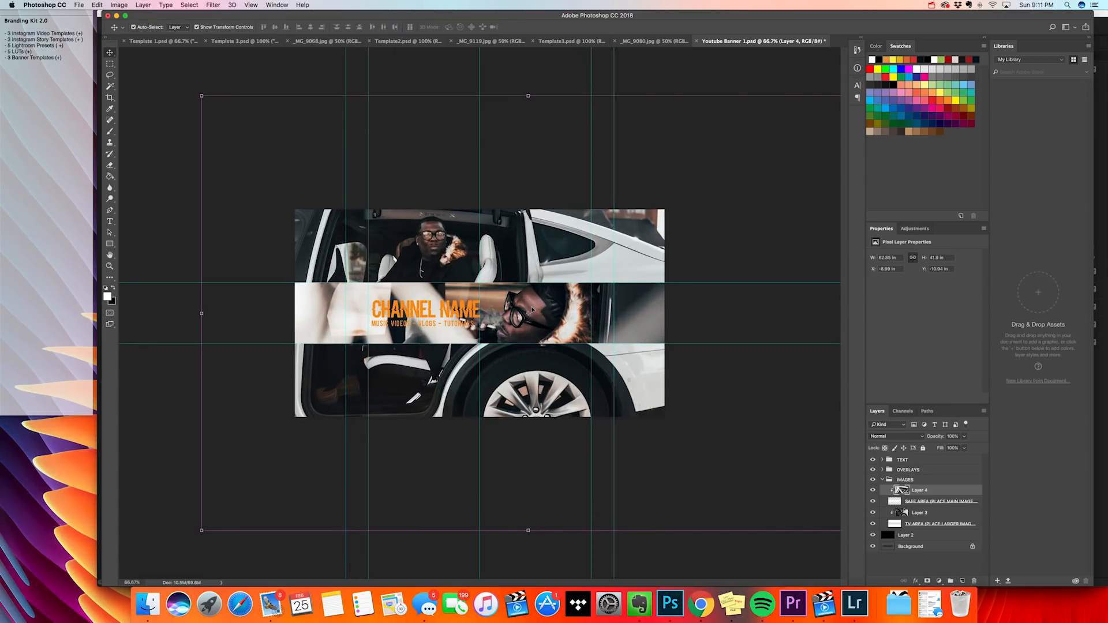
key("Return")
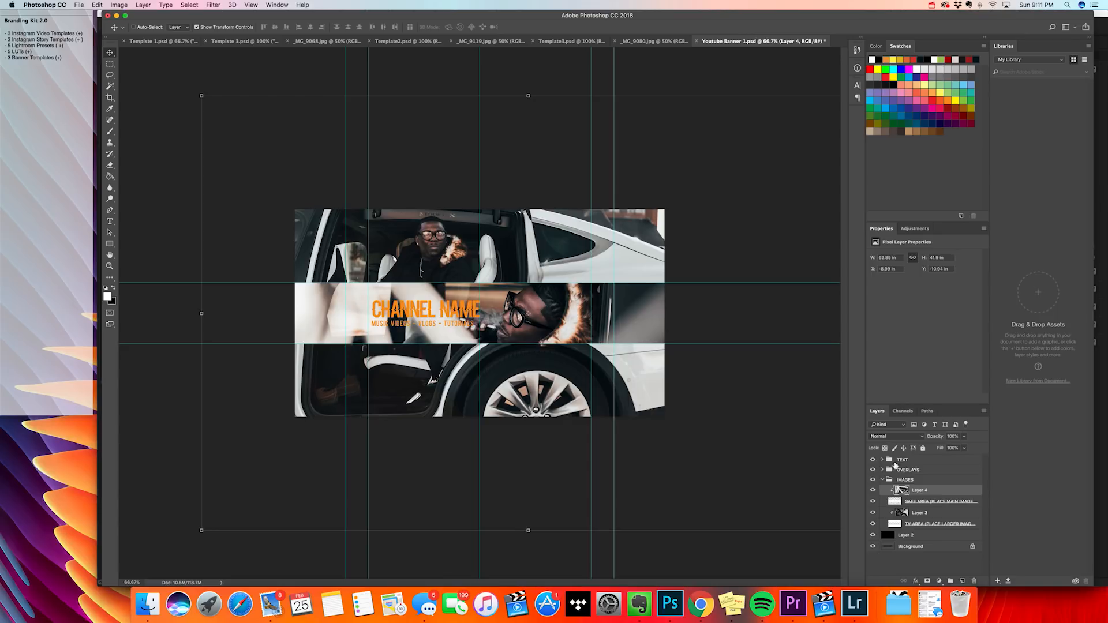
Collapse the IMAGES group and replace the CHANNEL NAME text with YCIMAGING
left_click(882, 479)
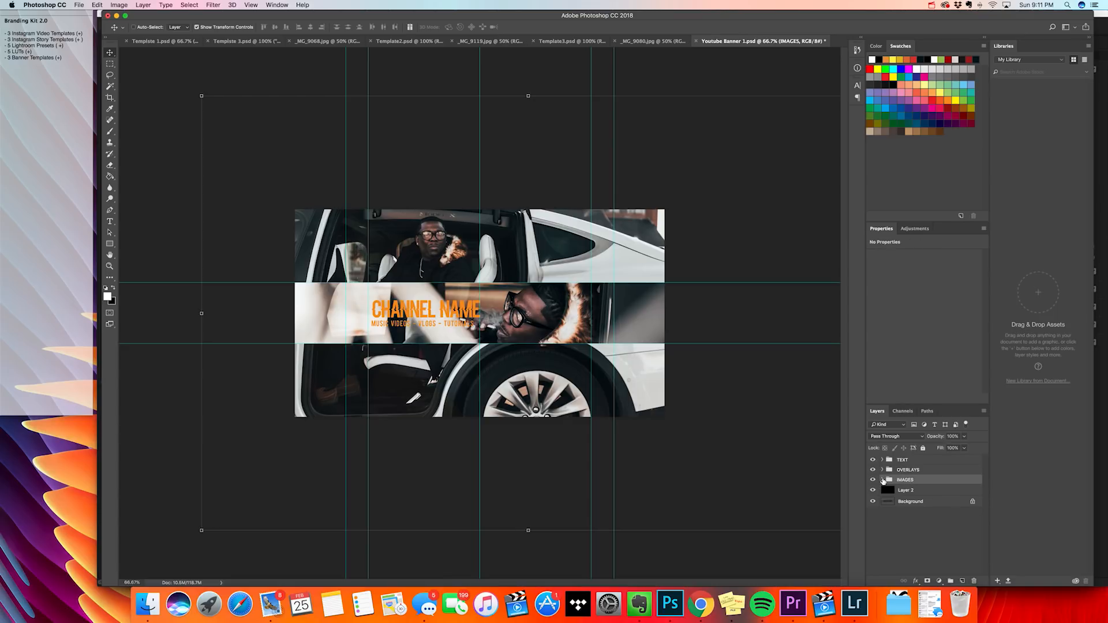
left_click(109, 221)
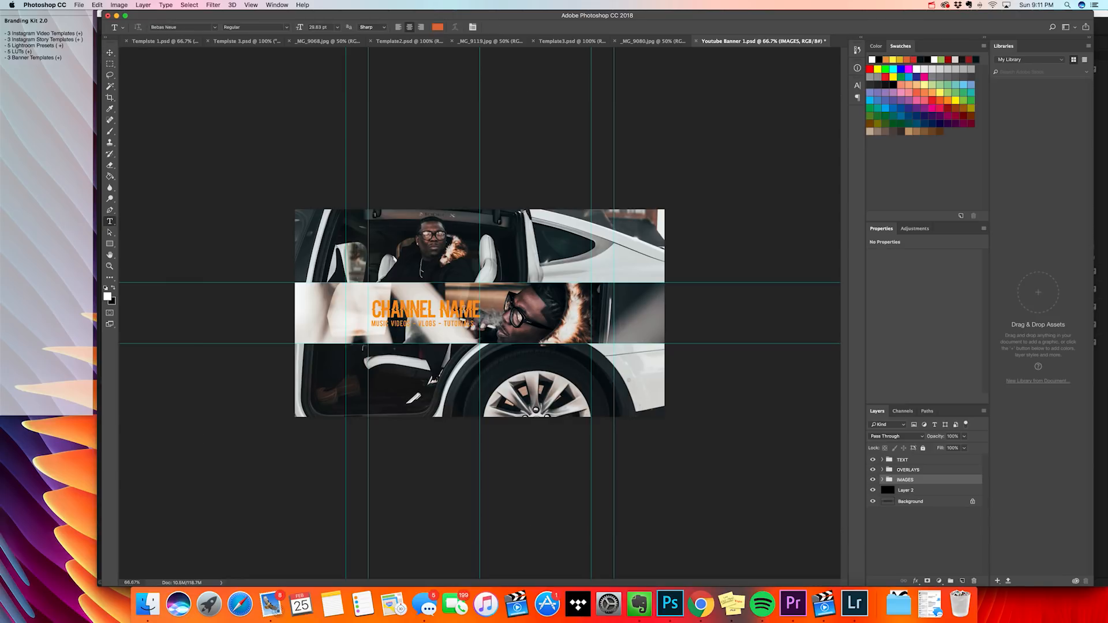
triple_click(462, 310)
type("YCIMAGING")
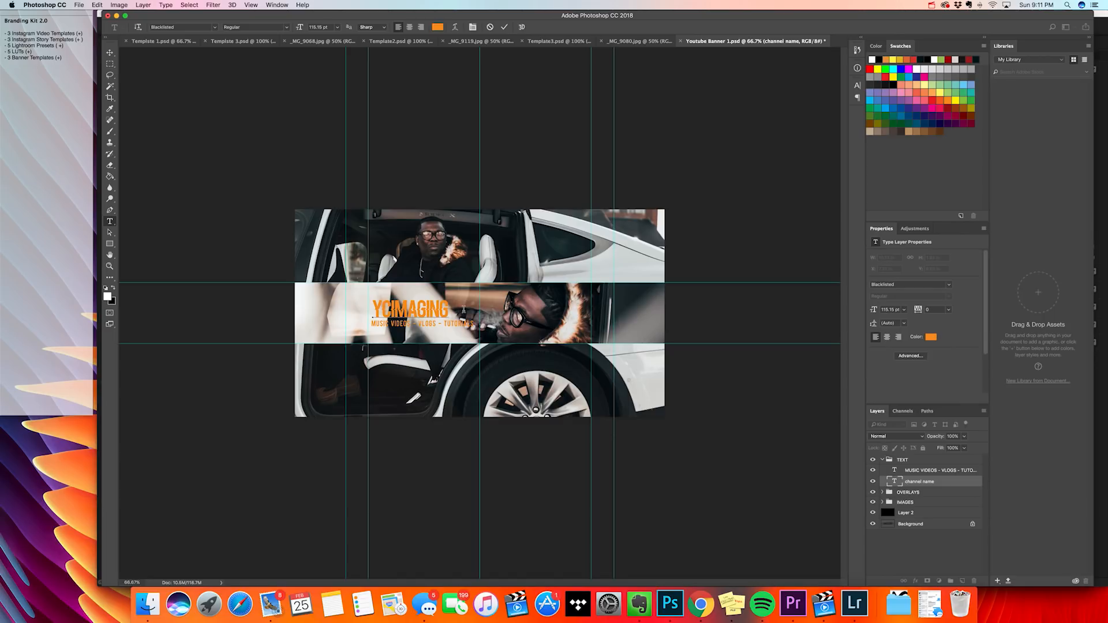
left_click(954, 475)
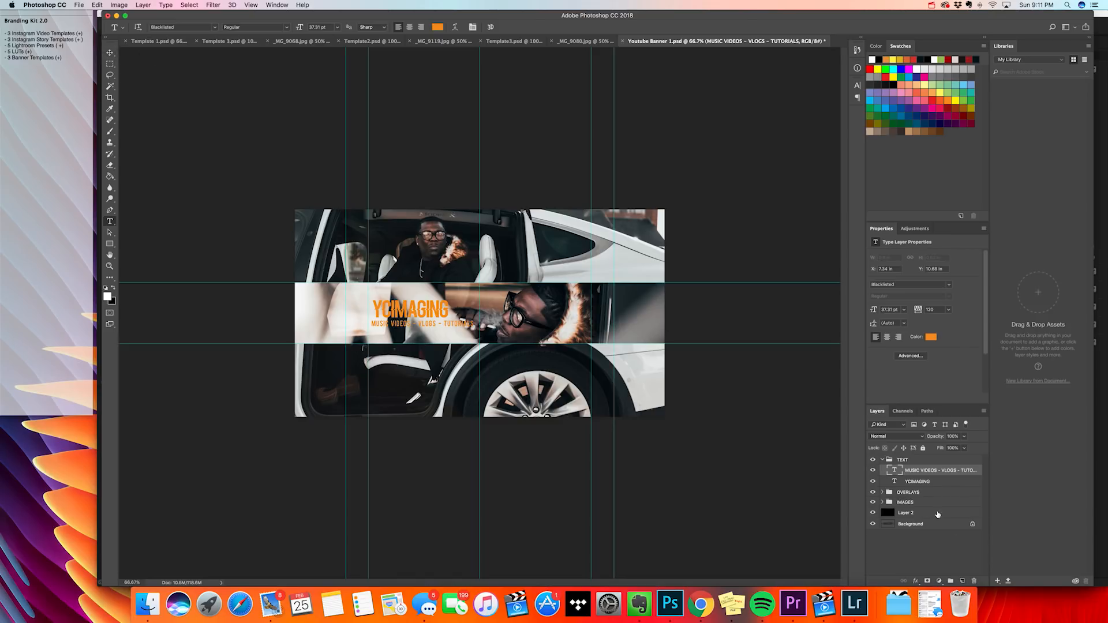
Hide the tagline and YCIMAGING text layers to identify them, and show both again
left_click(872, 470)
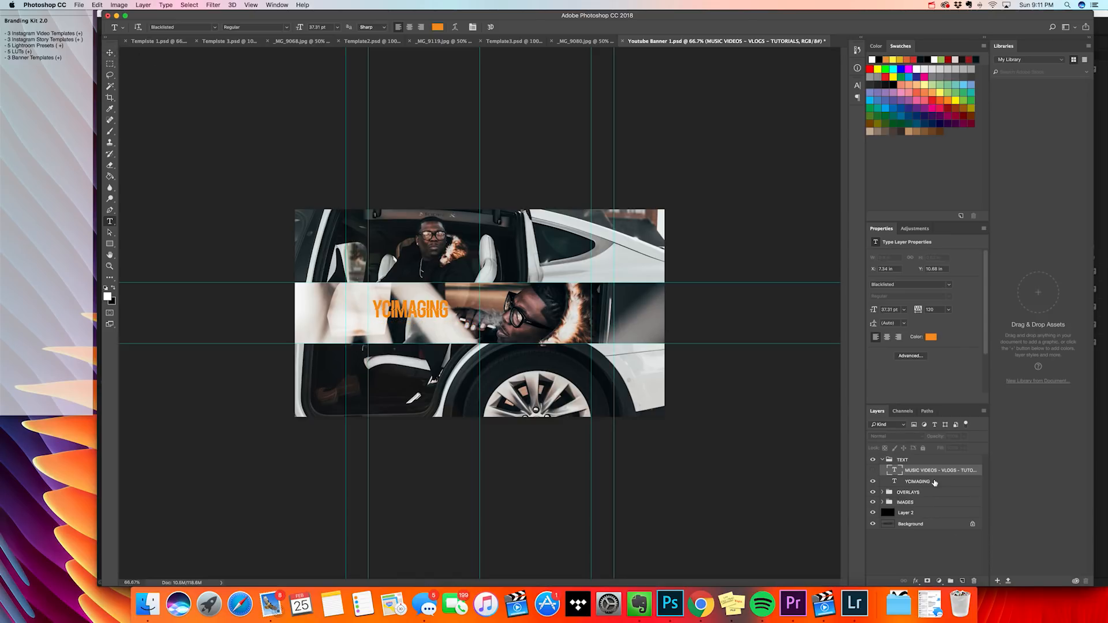
left_click(873, 481)
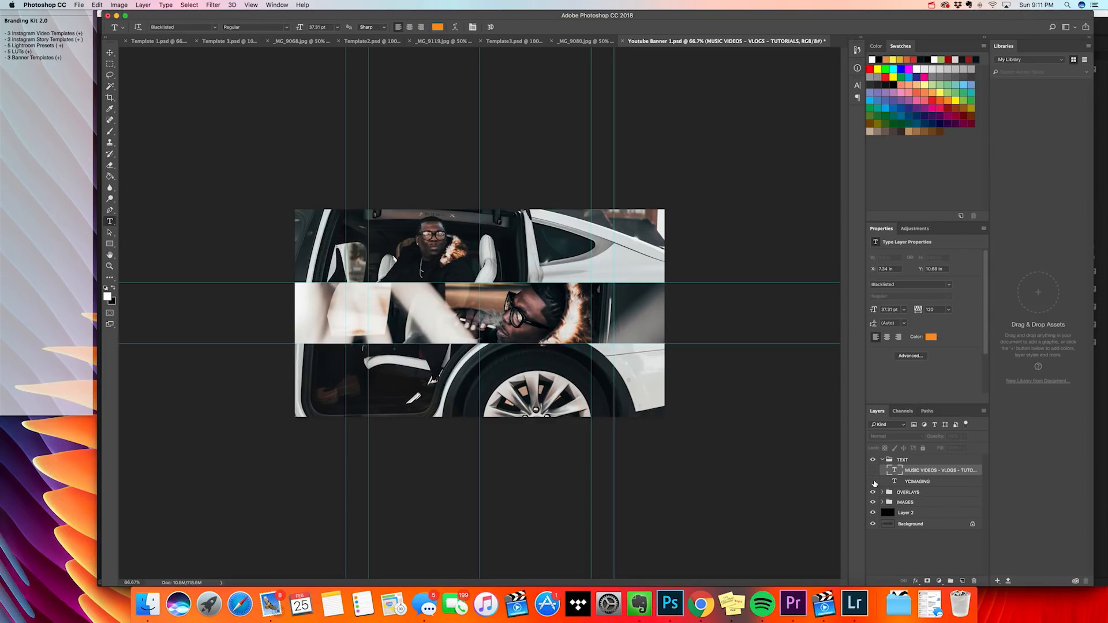
left_click(873, 481)
left_click(872, 470)
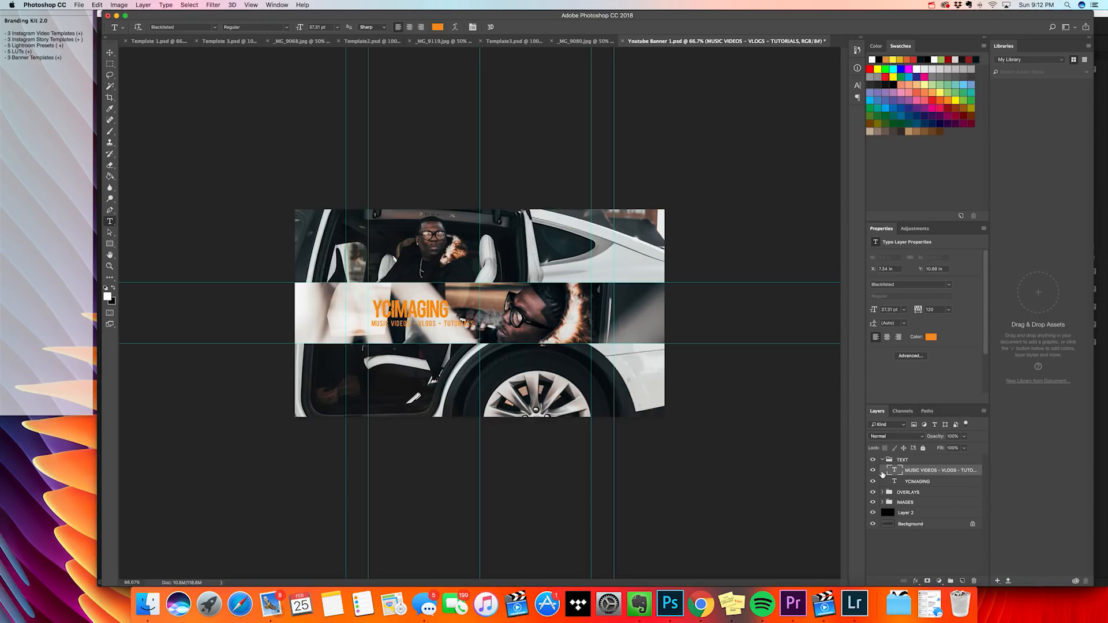
left_click(927, 482)
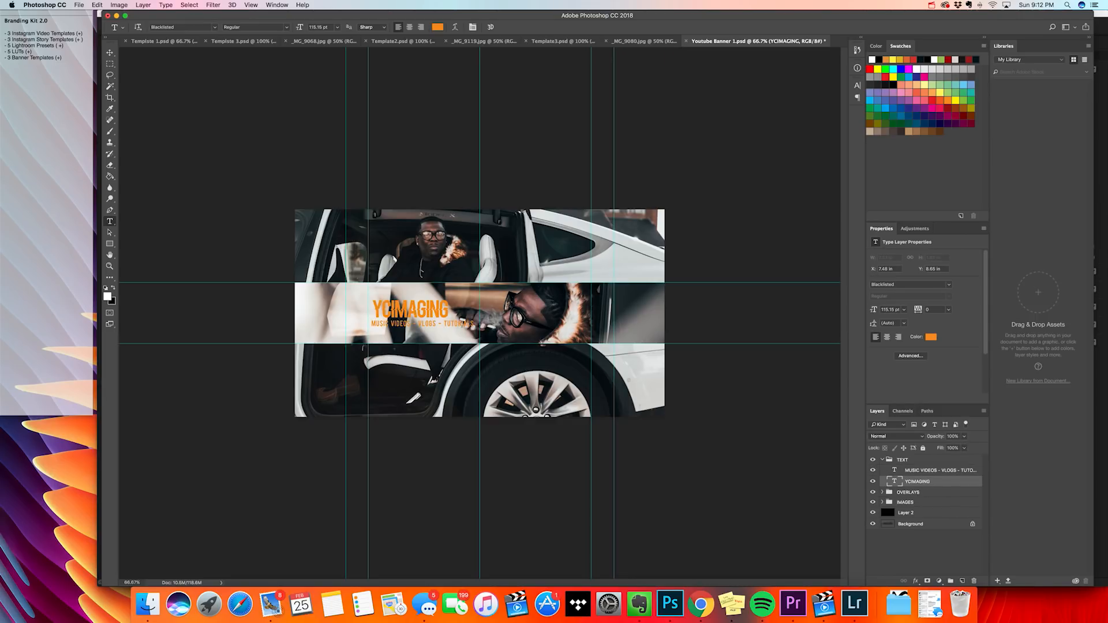
Replace the tagline beneath YCIMAGING with MUSIC VIDEO DIRECTOR
triple_click(463, 324)
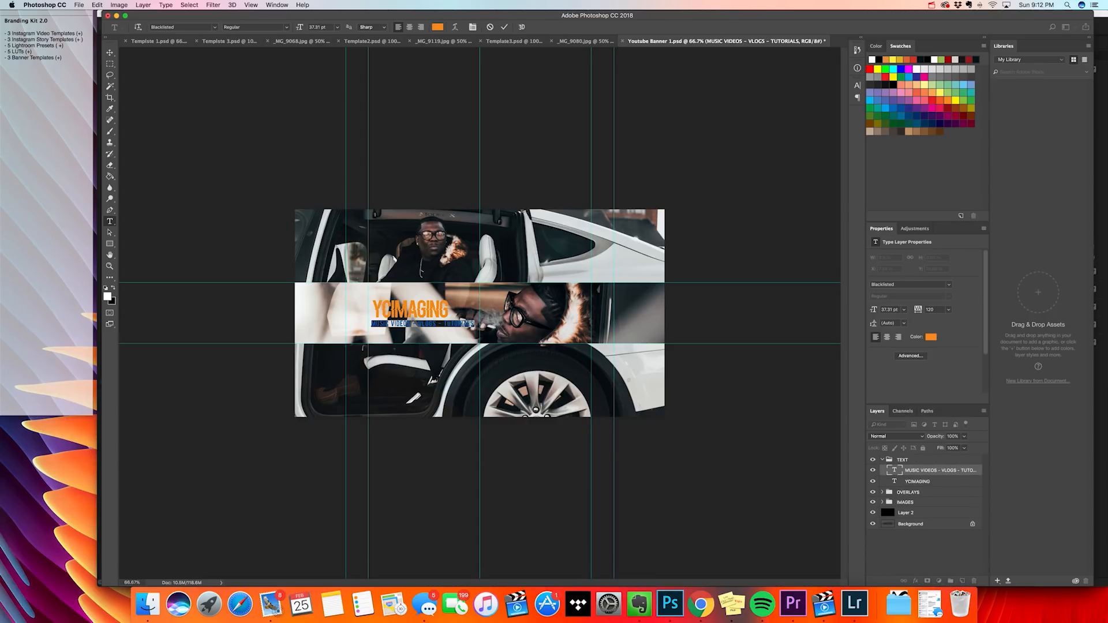
type("MUSIC V")
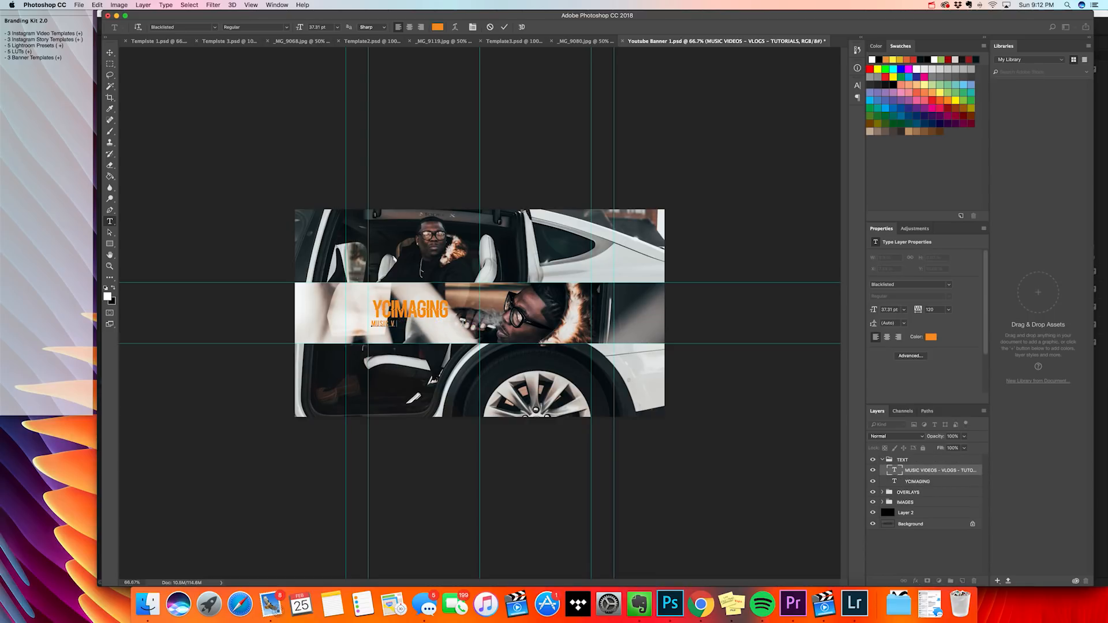
type("IDEO DIRECTOR")
key("super+Return")
Center the tagline under YCIMAGING and shift the whole TEXT group horizontally closer to the man's face
left_click(109, 53)
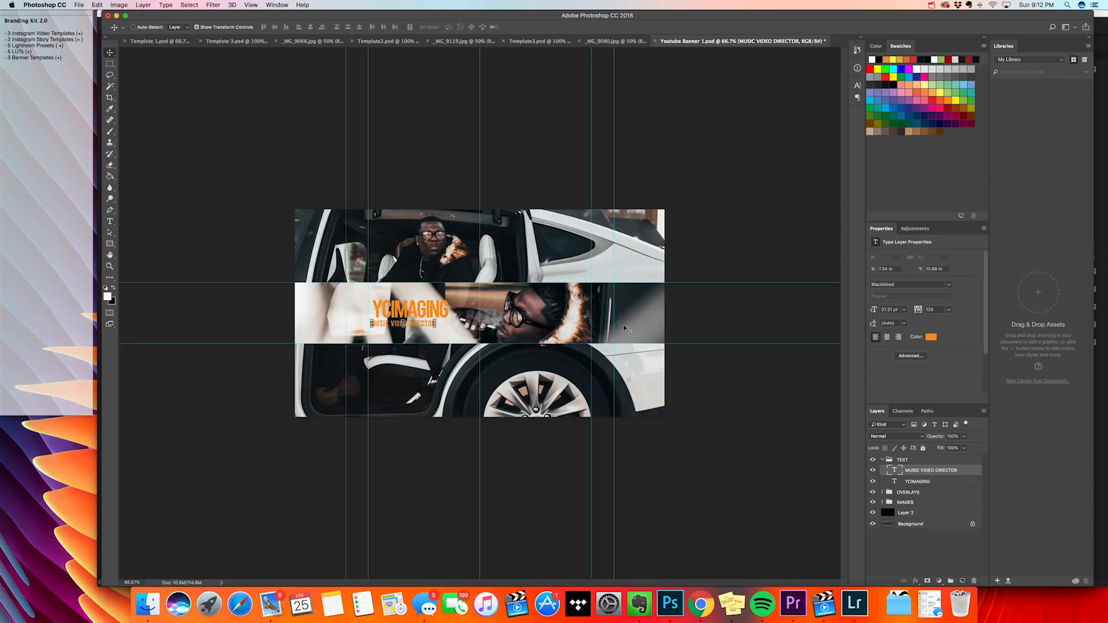
left_click_drag(423, 327, 433, 325)
left_click(939, 545)
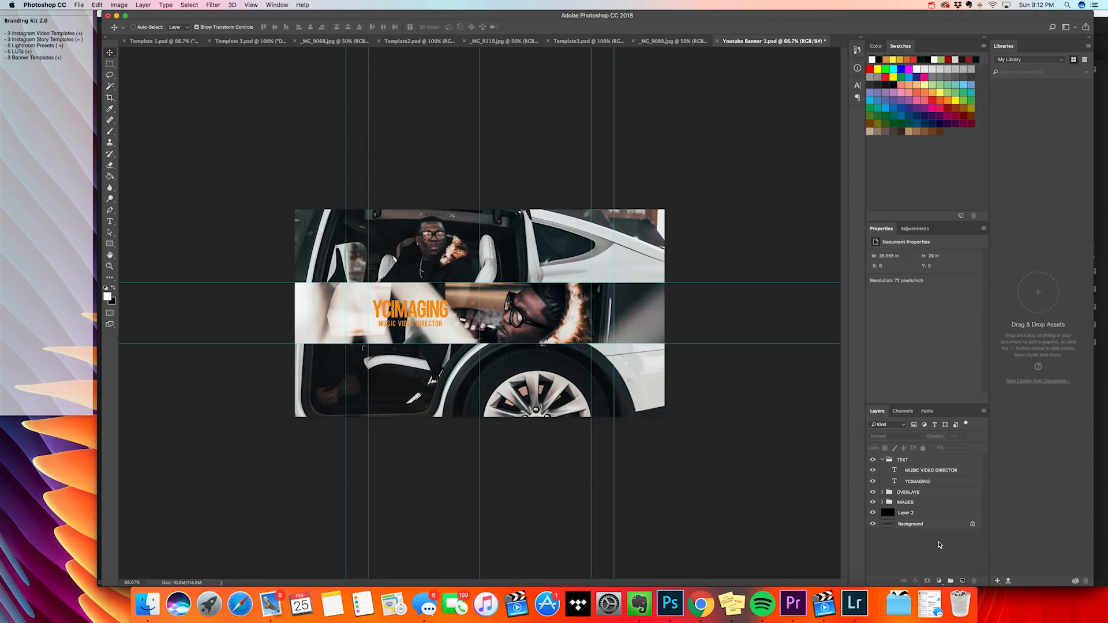
left_click(924, 460)
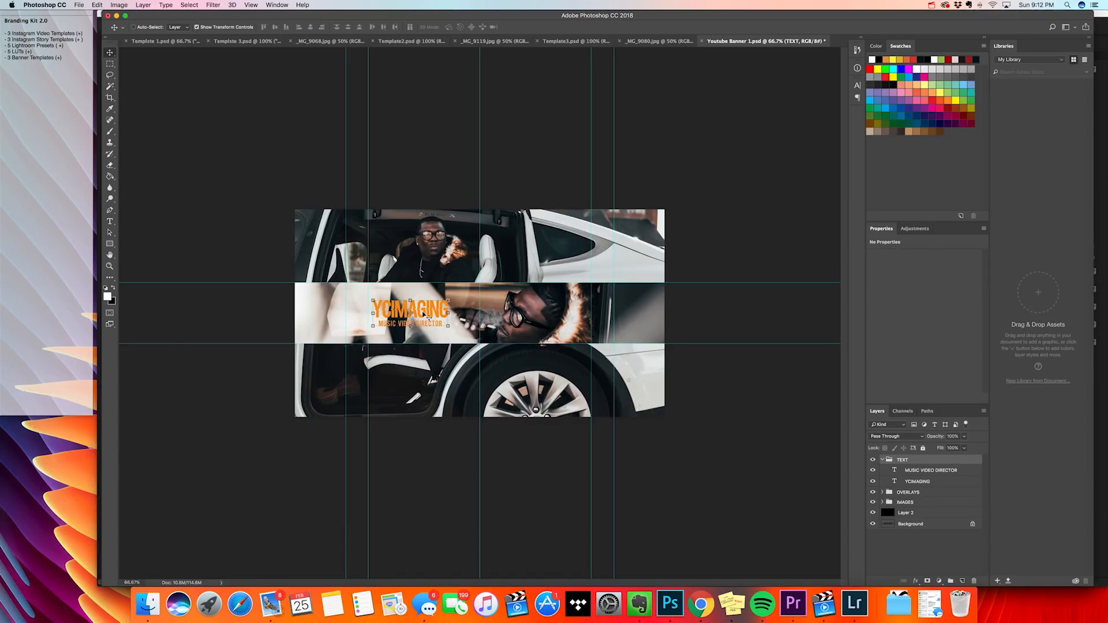
left_click_drag(424, 314, 449, 314)
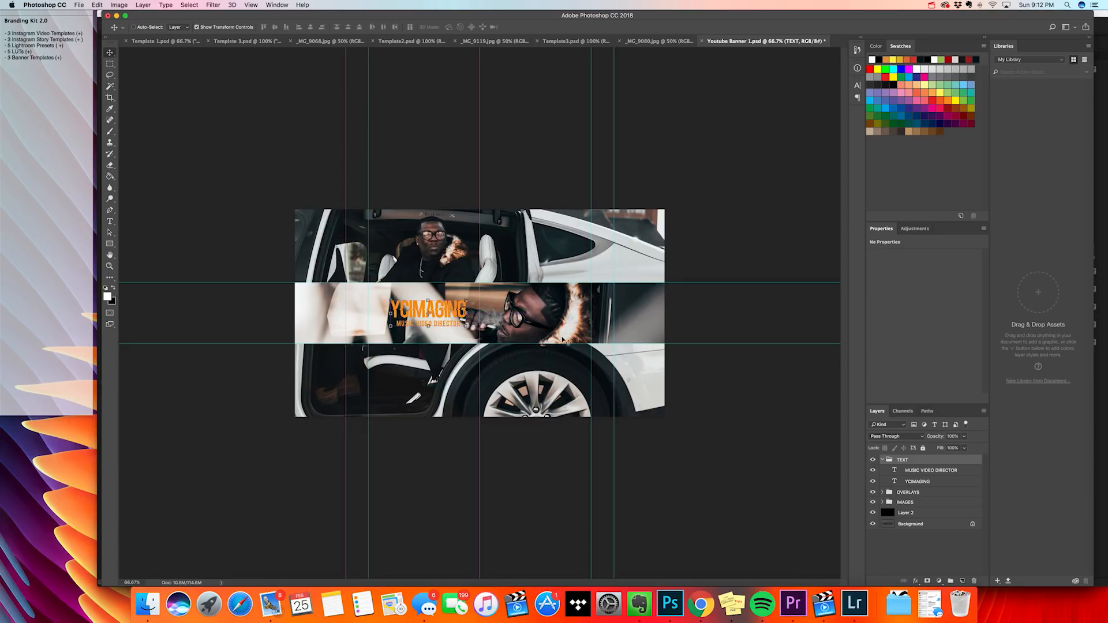
left_click(948, 555)
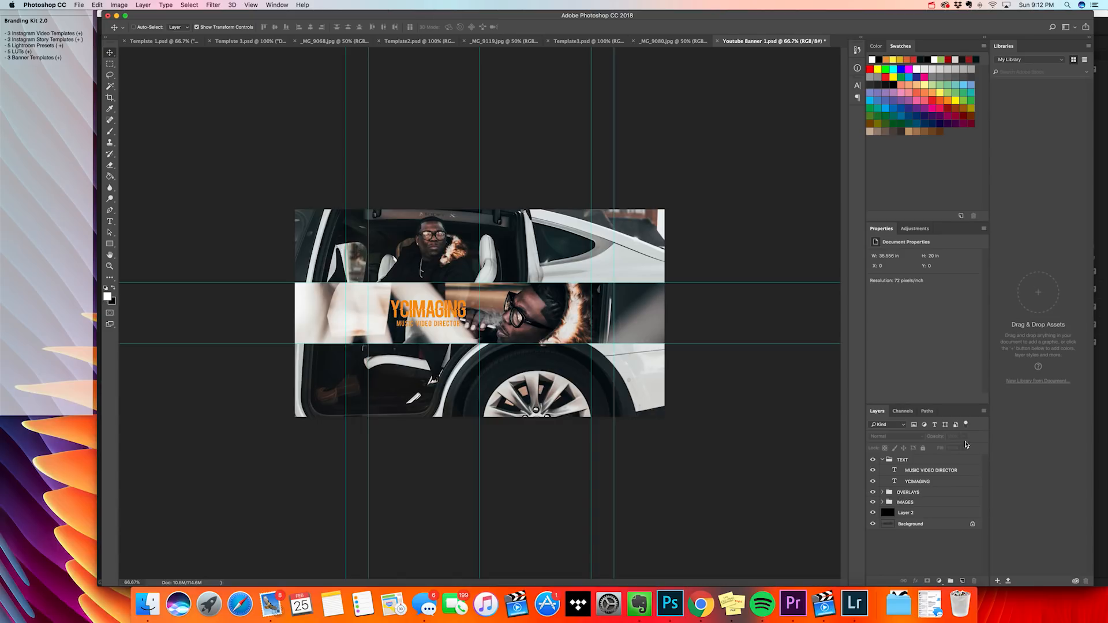
Save the banner to the Desktop as a JPEG named TUTORIALBANNER with quality 12 and the Baseline ("Standard") format option
left_click(80, 5)
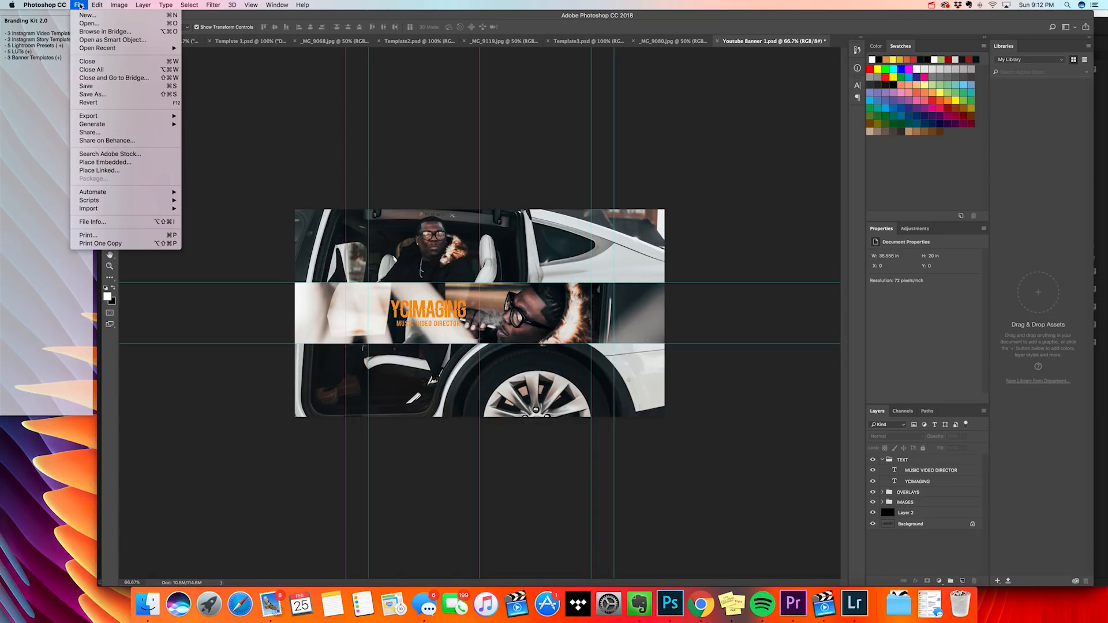
left_click(97, 94)
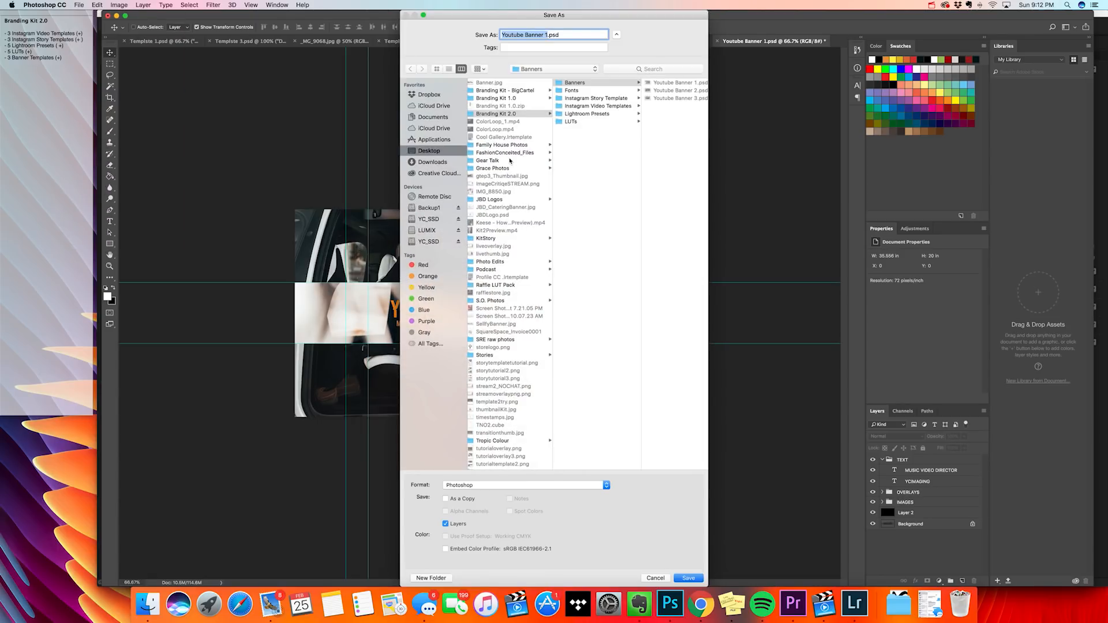
type("TUTORIALBANNER")
left_click(446, 151)
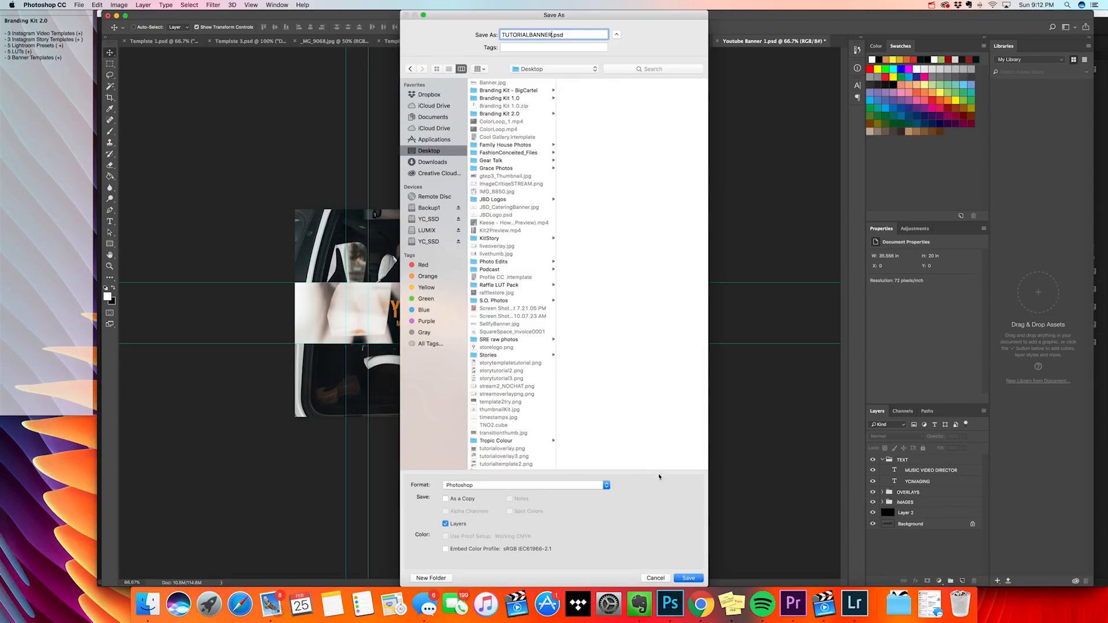
left_click(563, 487)
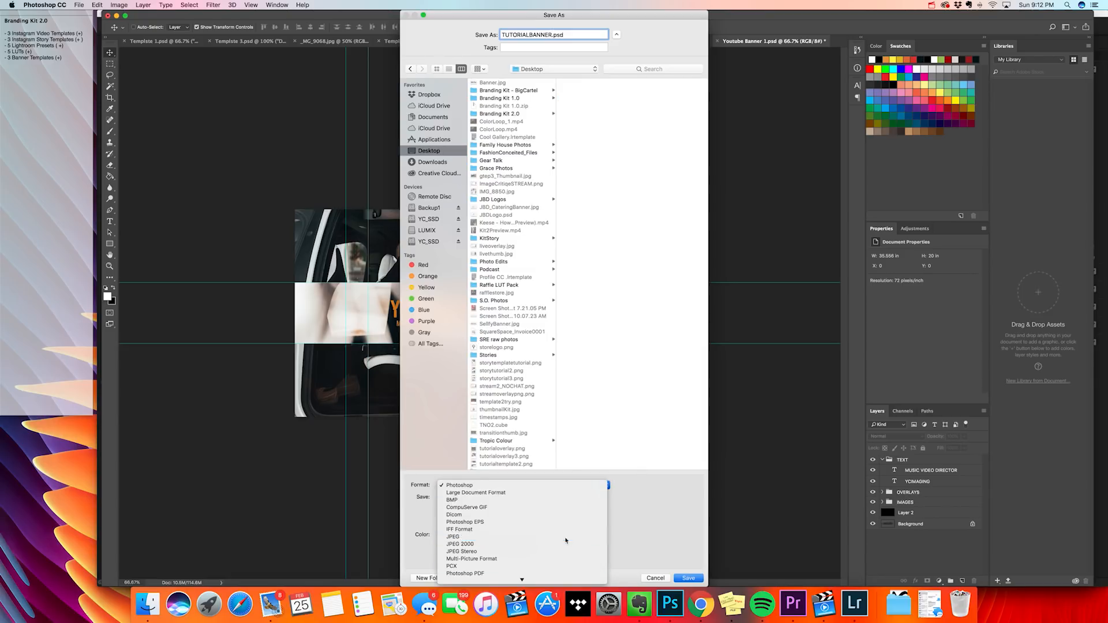
left_click(600, 538)
left_click(696, 579)
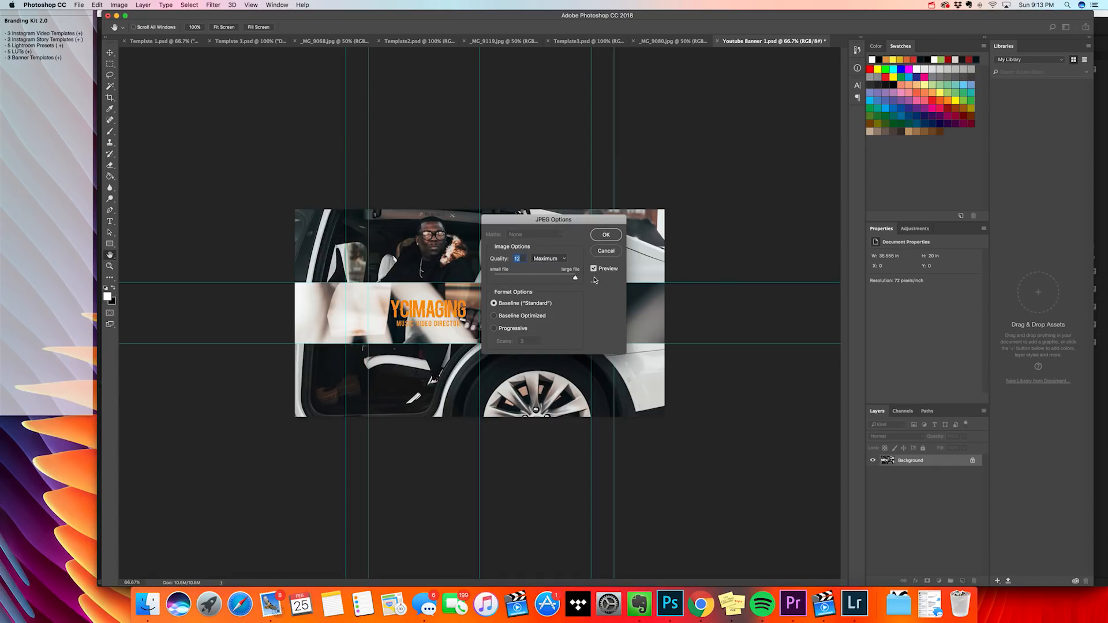
left_click(607, 237)
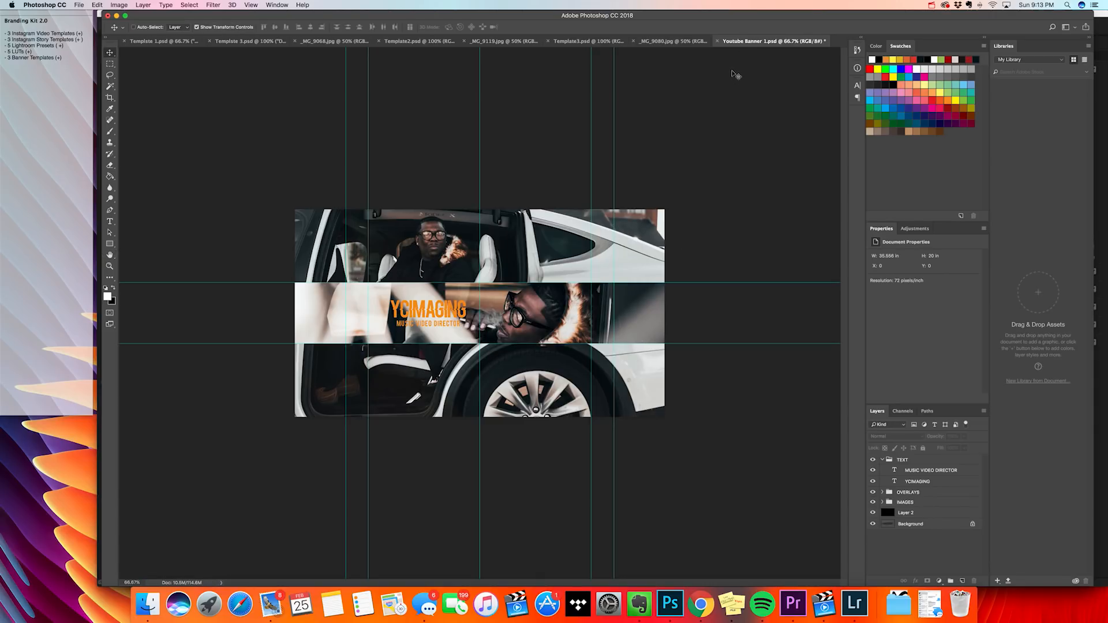
Close Youtube Banner 1.psd without saving and open Youtube Banner 2.psd from the Banners folder
left_click(718, 41)
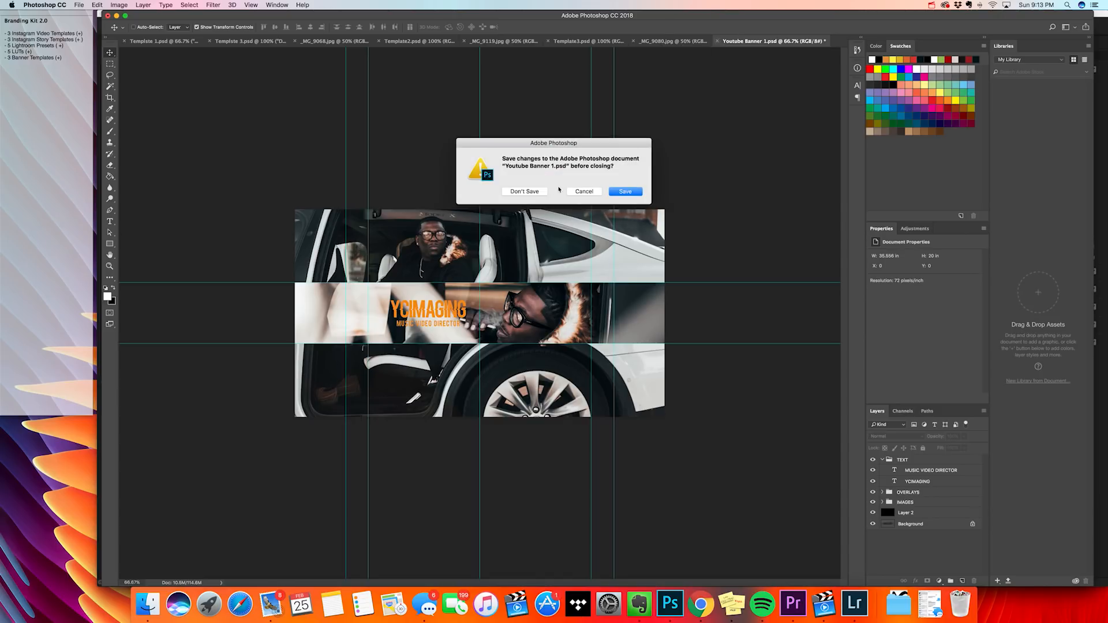
left_click(524, 191)
left_click(148, 604)
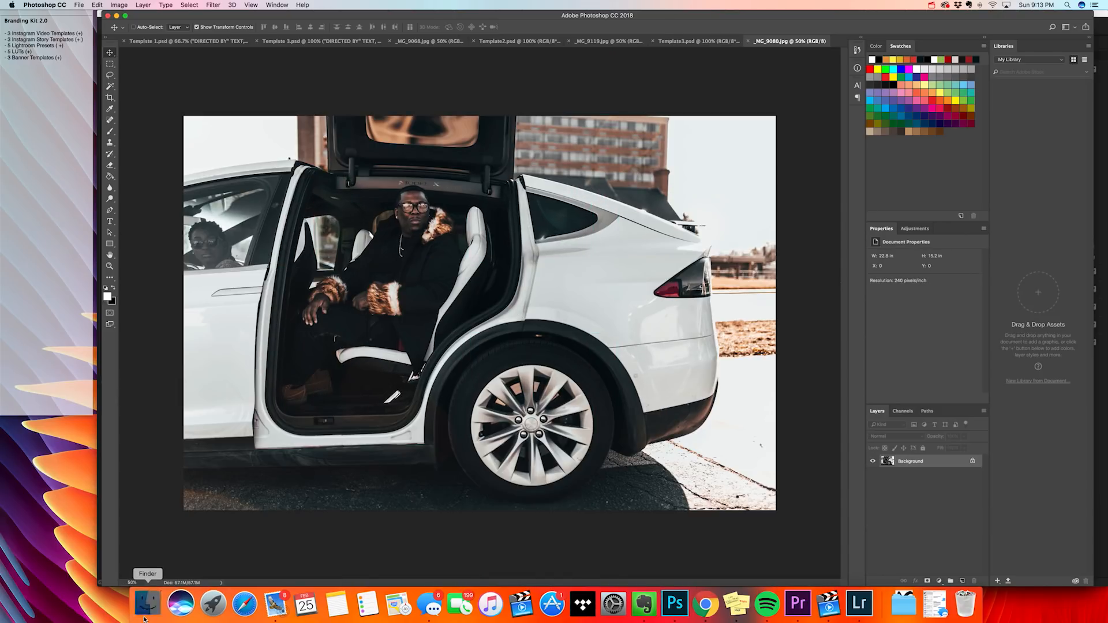
left_click(543, 345)
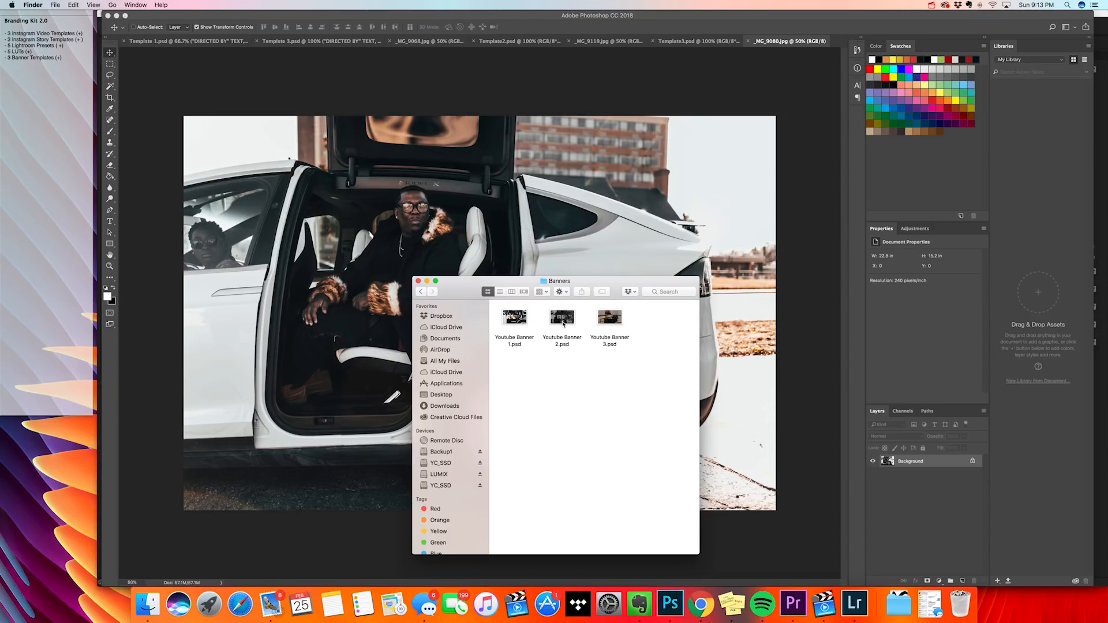
mouse_move(559, 326)
left_mouse_down()
mouse_move(741, 447)
mouse_move(571, 303)
mouse_move(569, 327)
left_mouse_up()
double_click(567, 326)
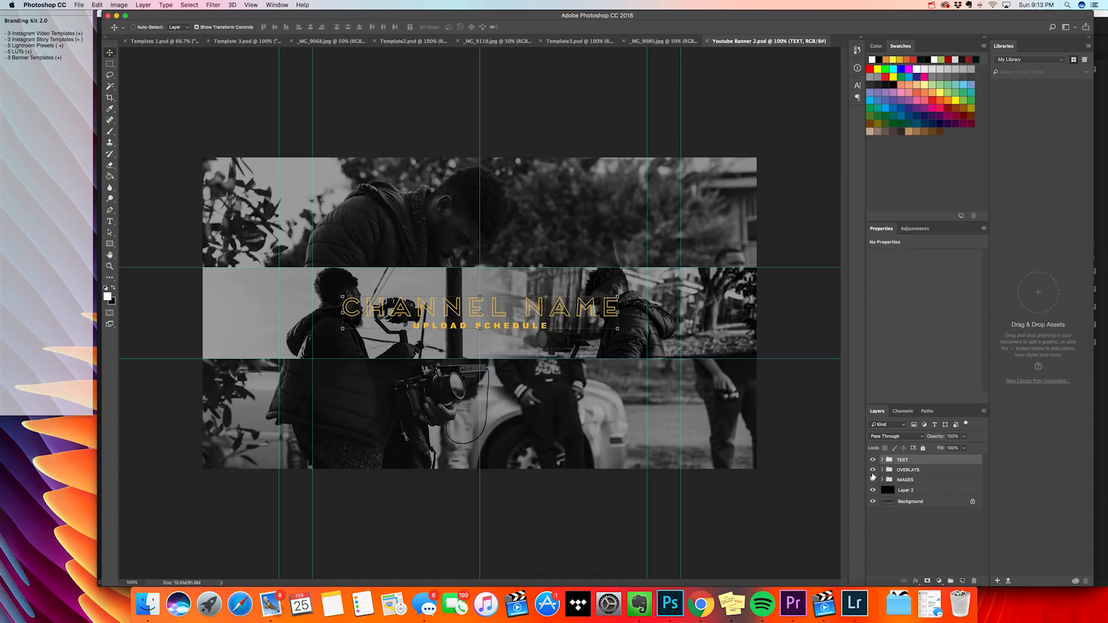
Compare the Darken and Lighten layers of the OVERLAYS group by toggling their visibility, restore Darken alone, and collapse the group
left_click(881, 470)
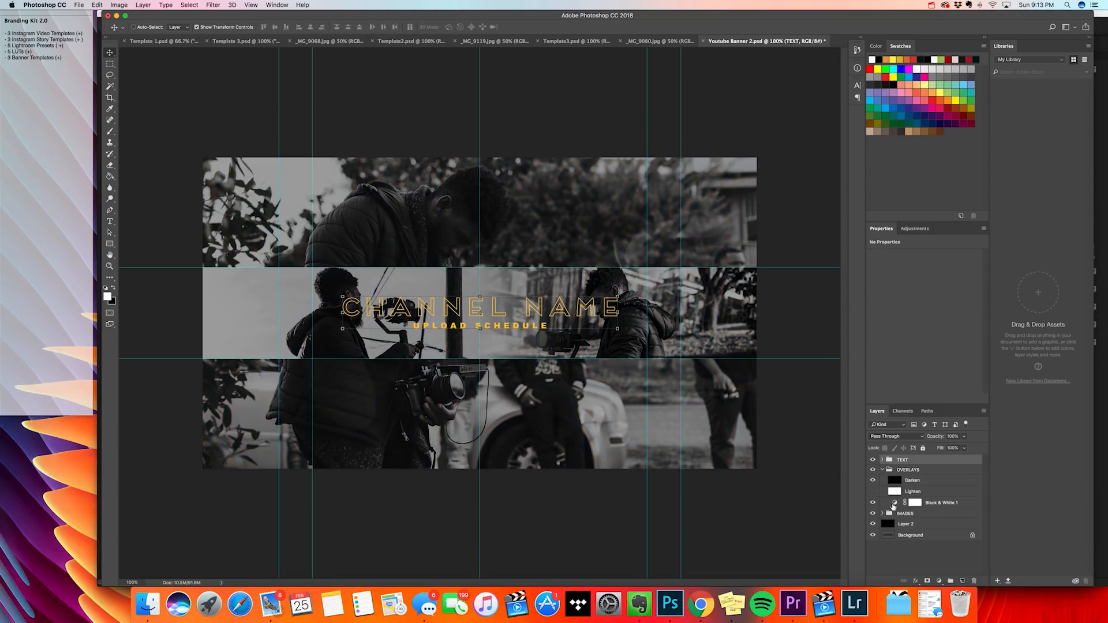
left_click(872, 482)
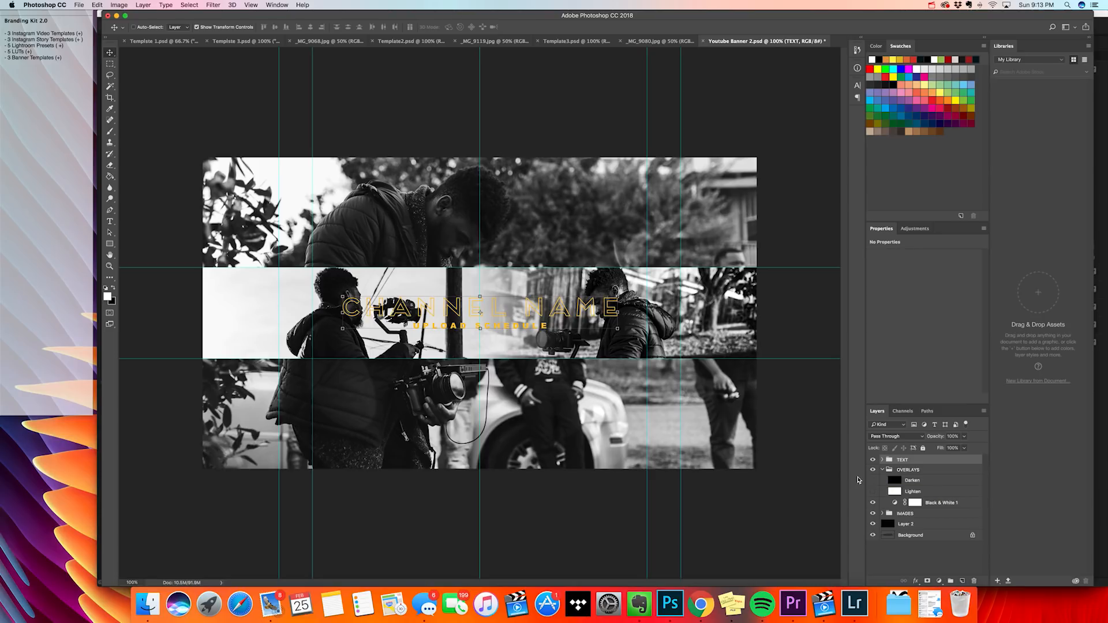
left_click(873, 481)
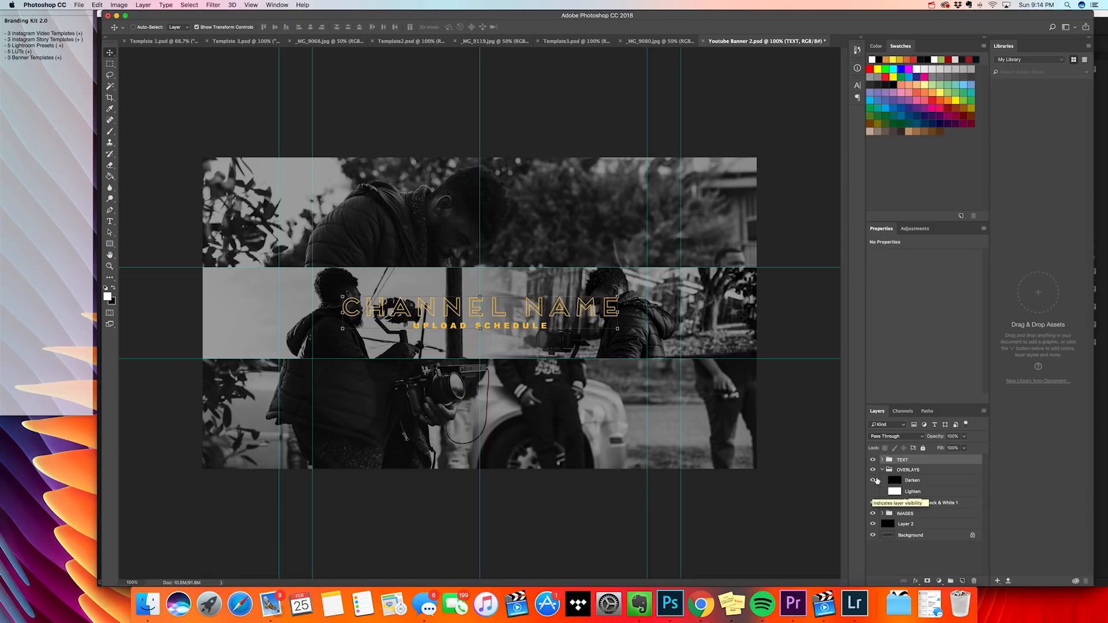
left_click(873, 480)
left_click(873, 491)
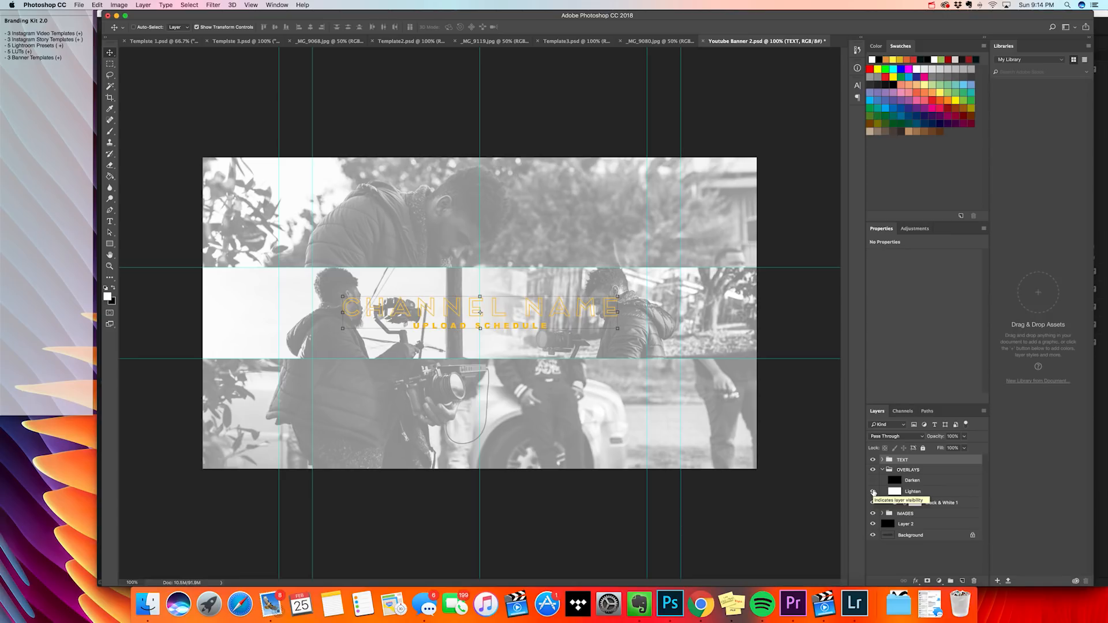
left_click(872, 492)
left_click(873, 480)
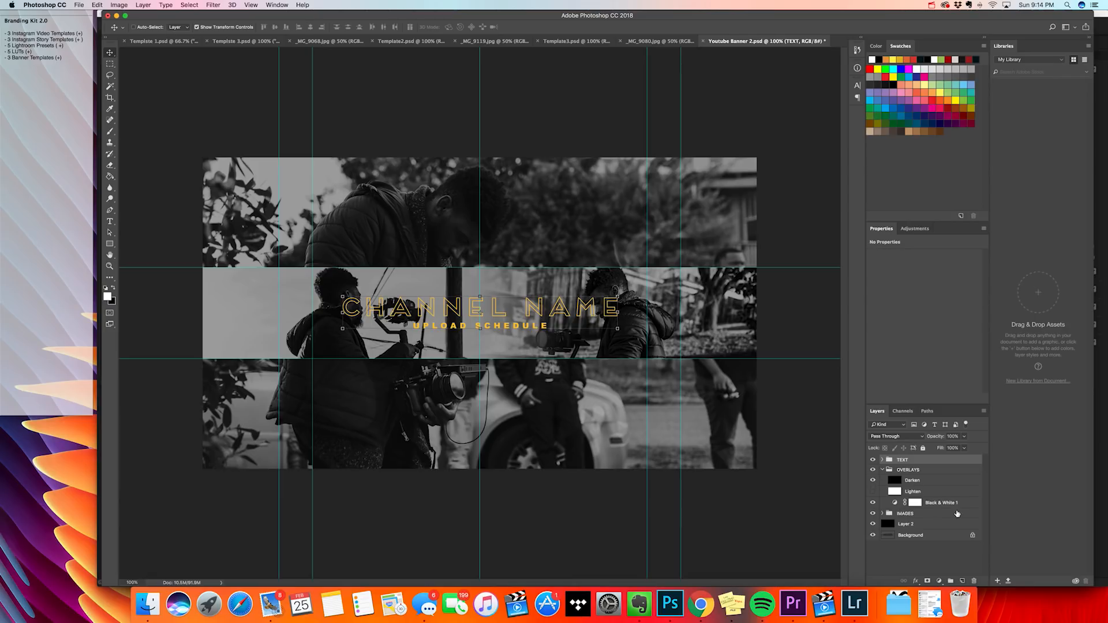
left_click(887, 470)
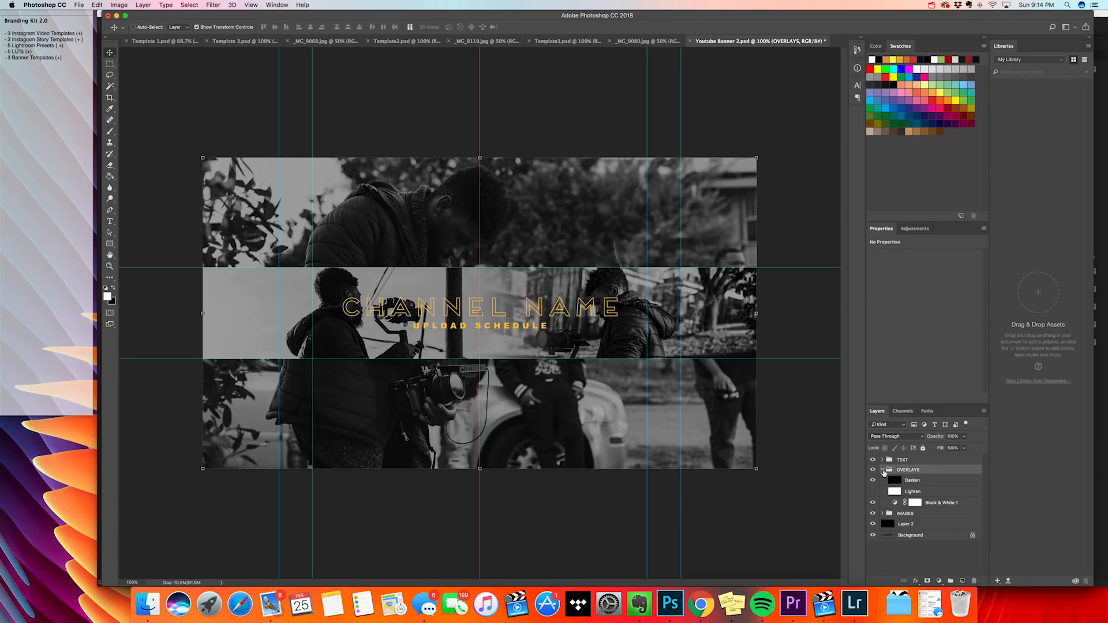
left_click(882, 470)
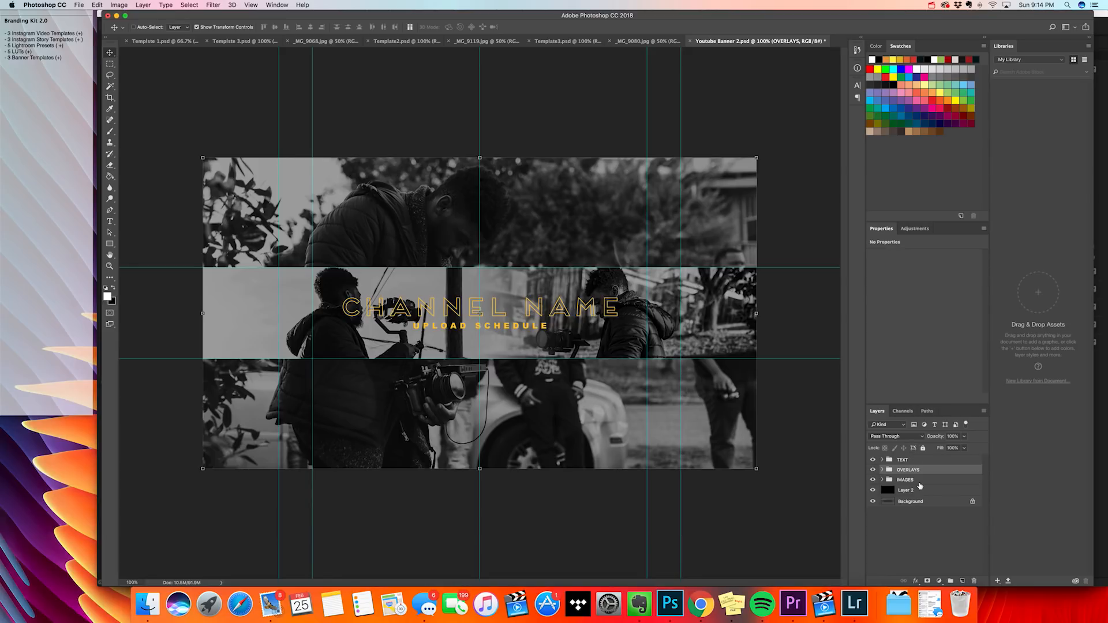
Delete the sample photo layers Layer 4, Layer 3 and Layer 5 from the IMAGES group
left_click(890, 481)
left_click(882, 480)
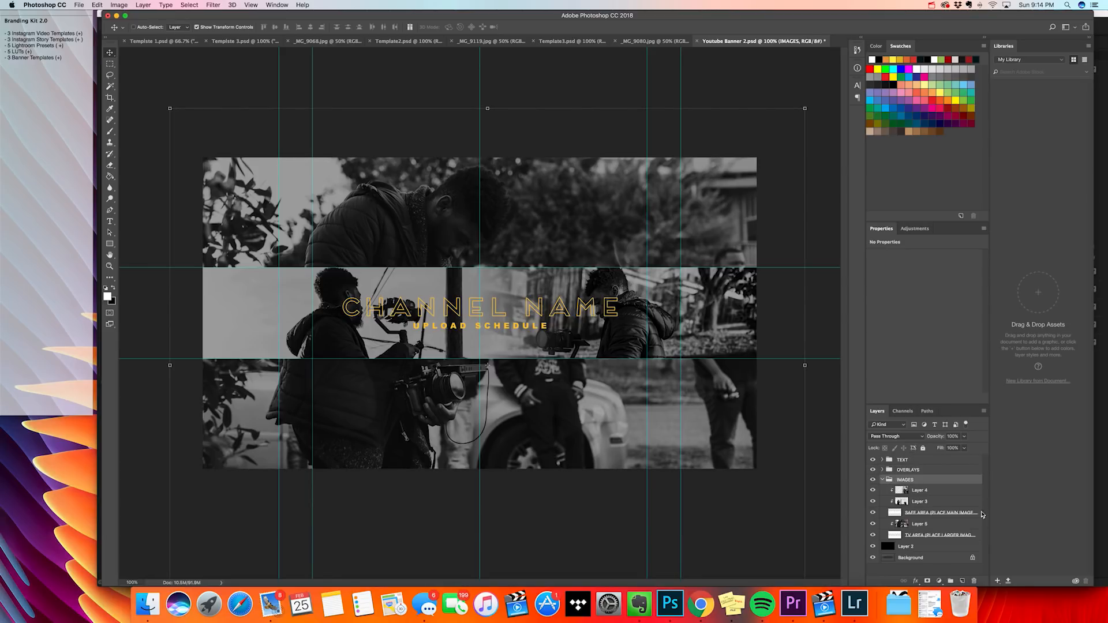
left_click(940, 491)
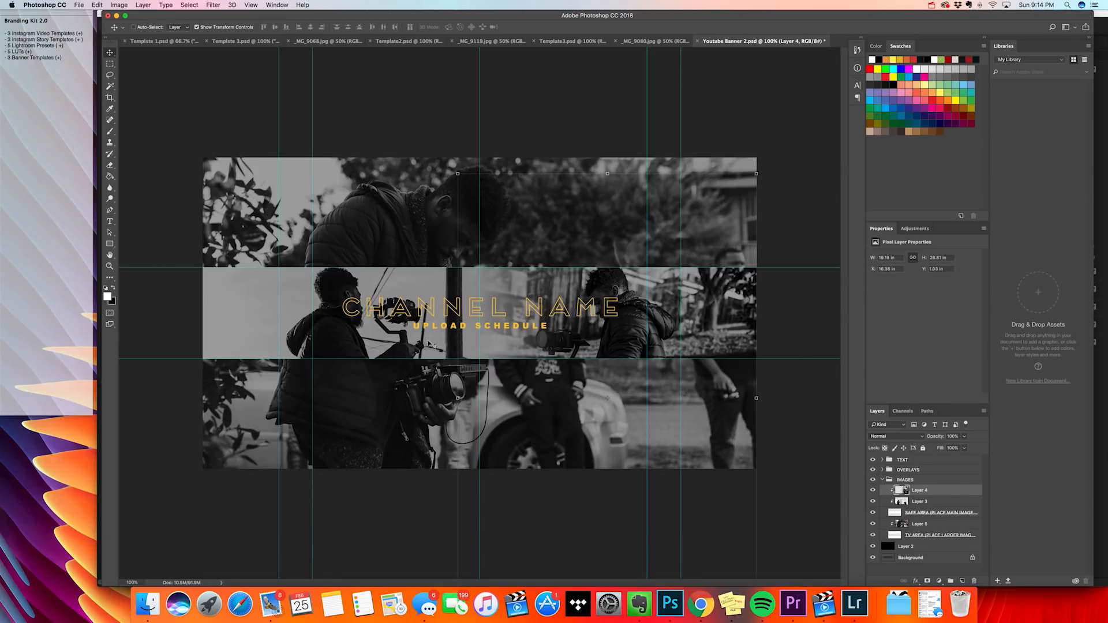
left_click(949, 501, "shift")
left_click(945, 522, "shift")
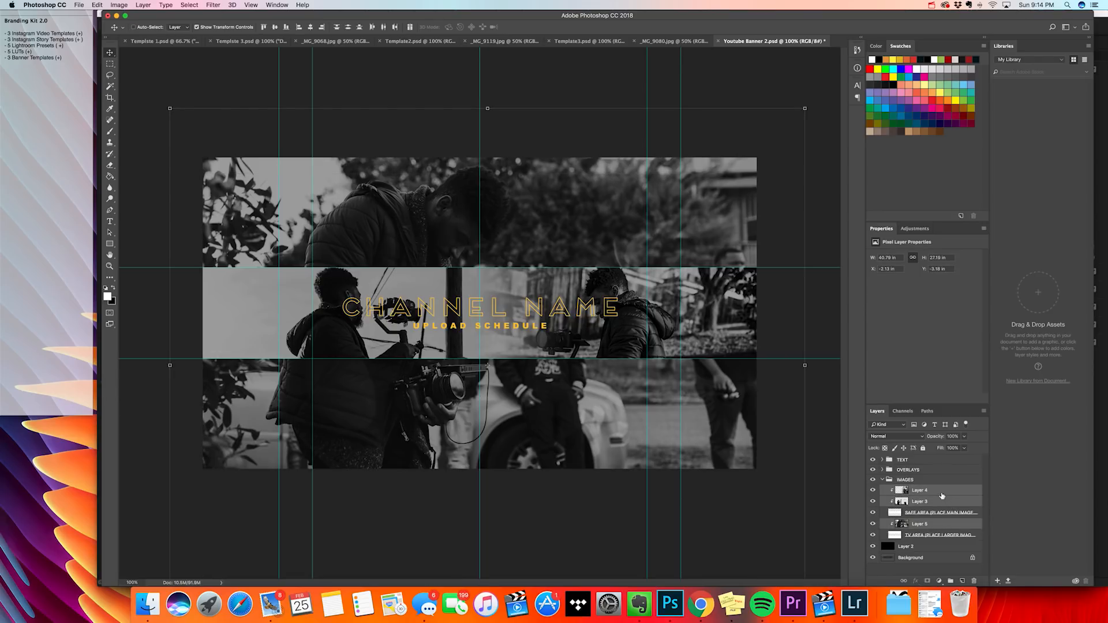
key("Delete")
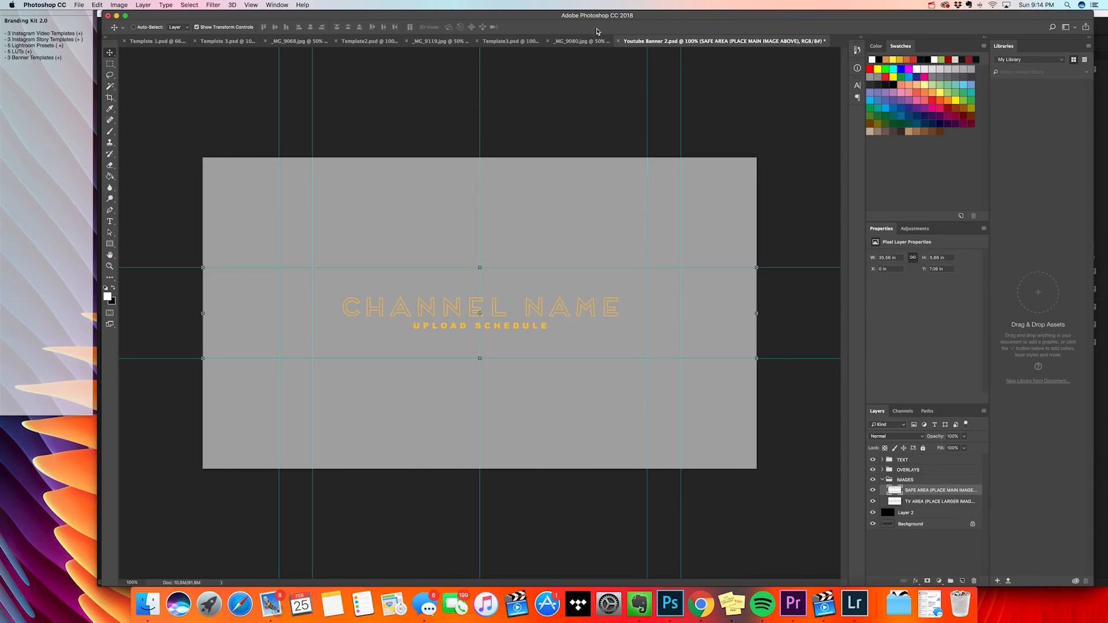
Close _MG_9080.jpg, Template3.psd and _MG_9119.jpg, discarding the template's changes
left_click(581, 41)
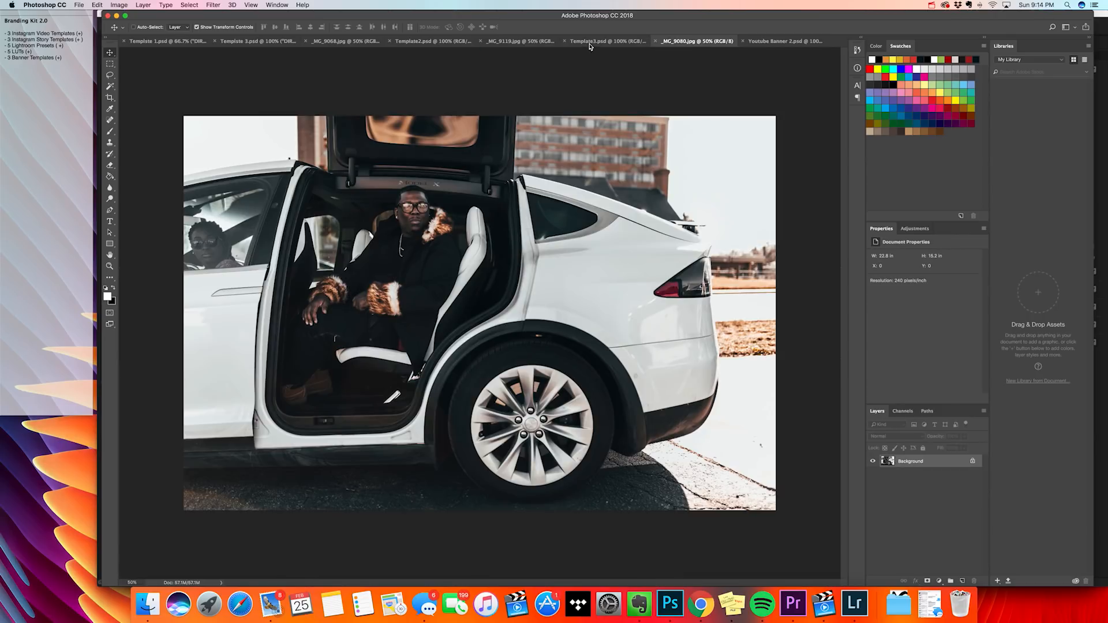
left_click(654, 41)
left_click(564, 41)
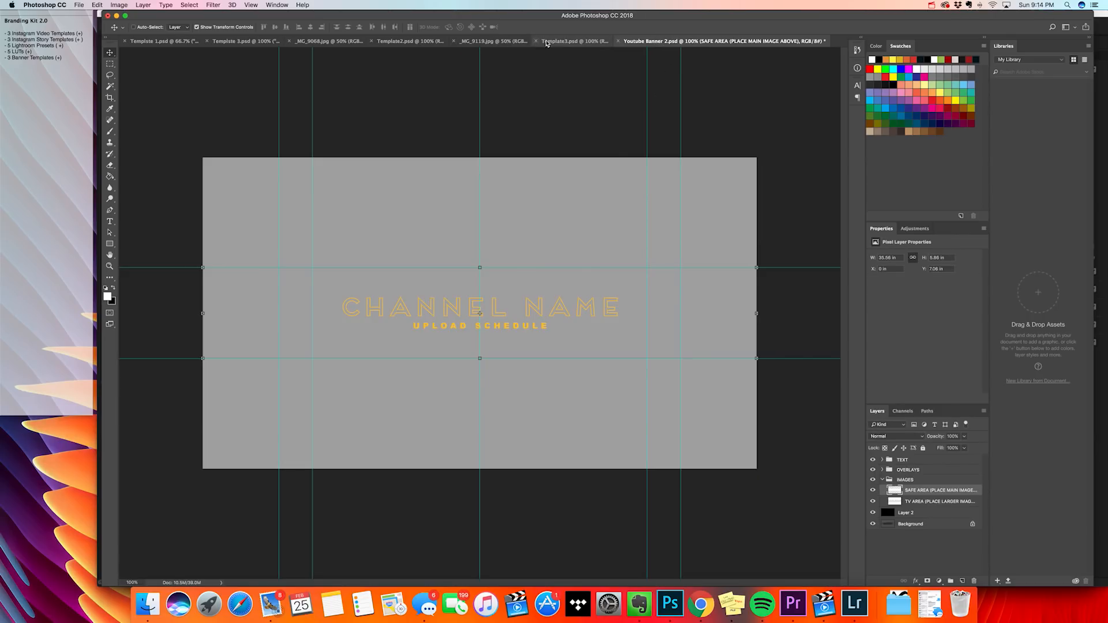
left_click(584, 191)
left_click(603, 42)
left_click(620, 41)
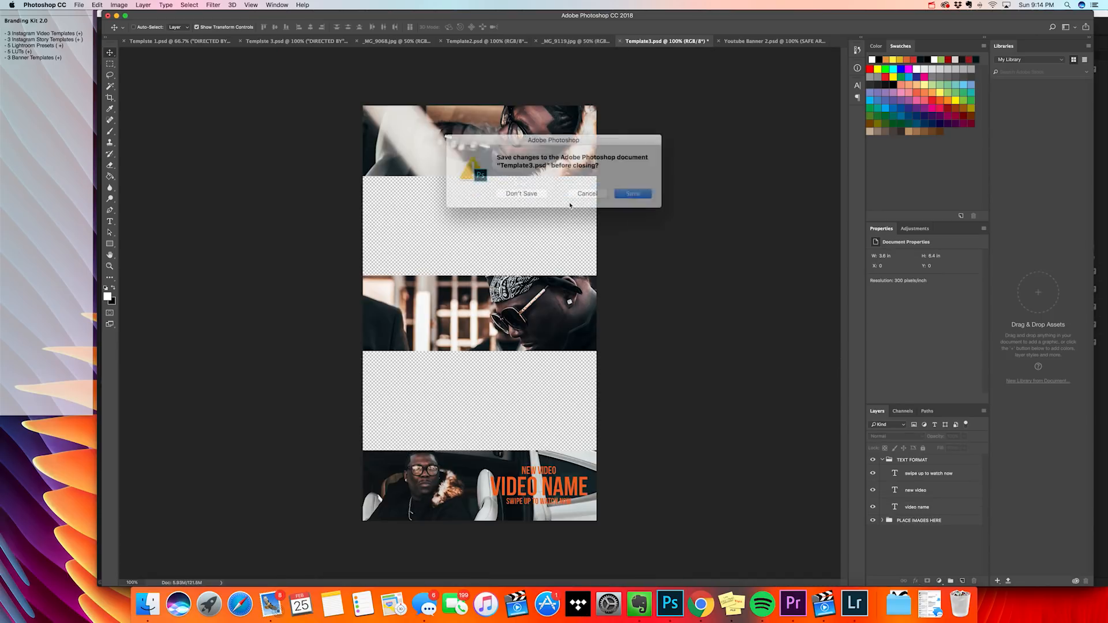
left_click(528, 193)
left_click(601, 40)
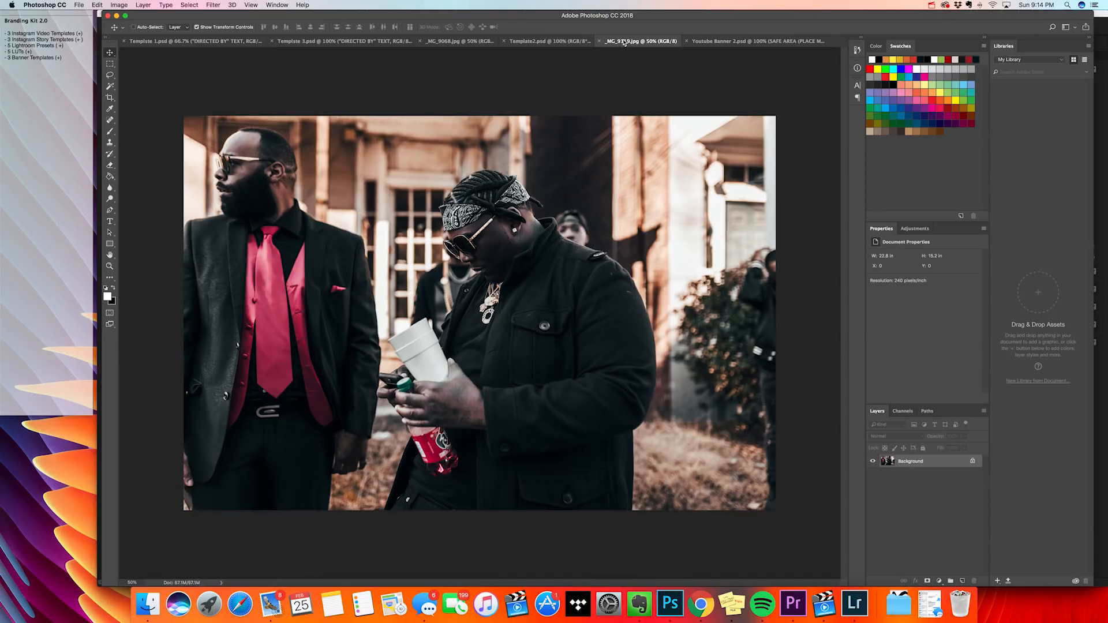
left_click(600, 42)
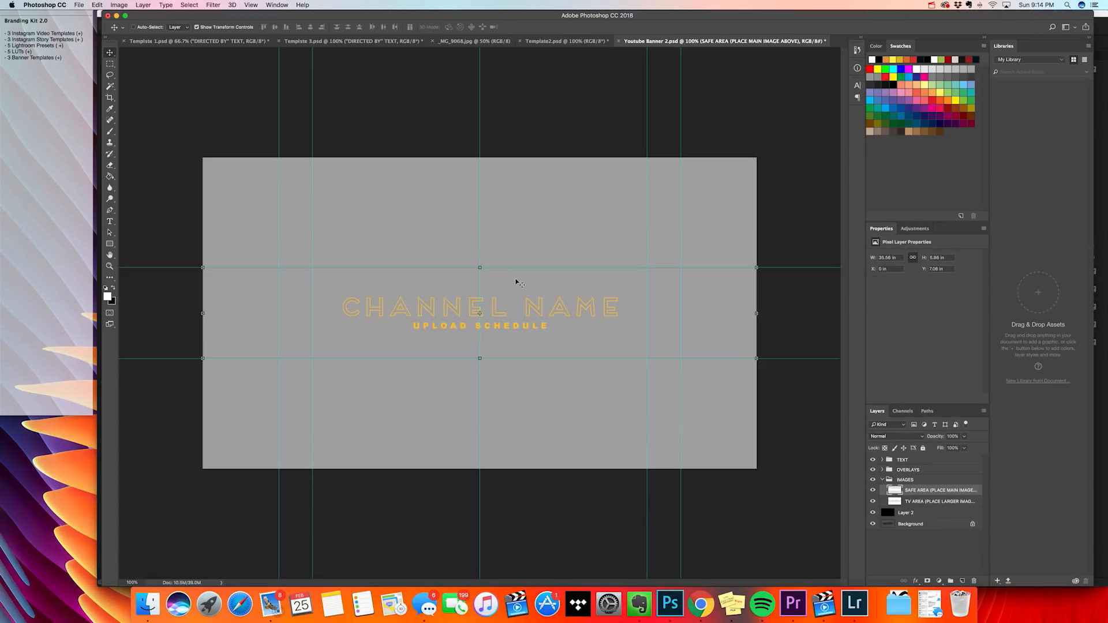
Close Template2.psd, _MG_9068.jpg and Template 3.psd, discarding the changes in both templates
left_click(570, 42)
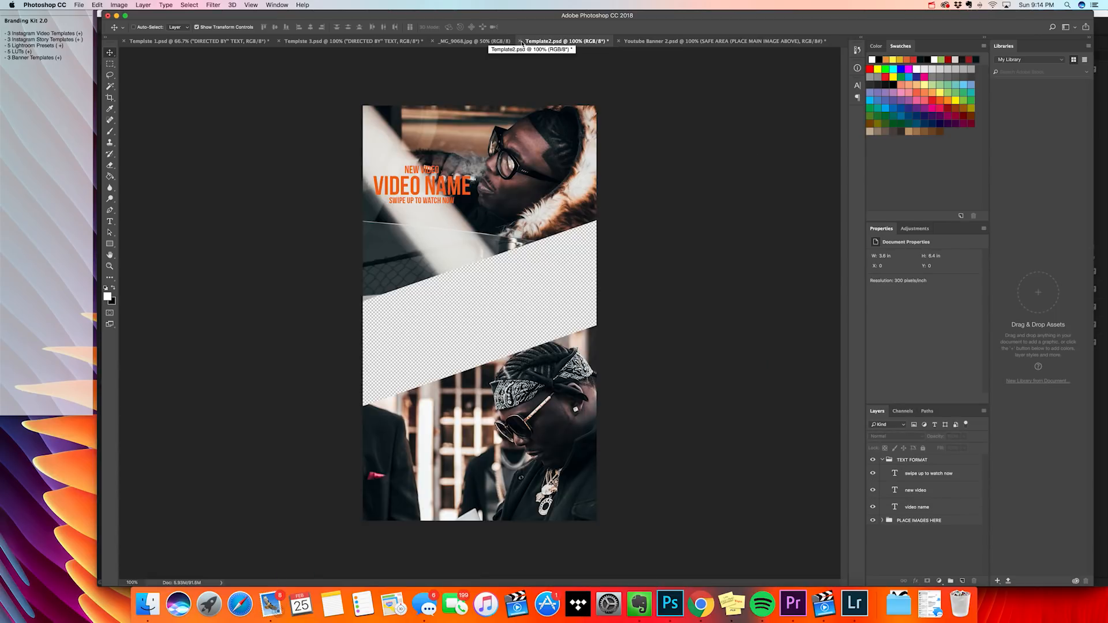
left_click(519, 41)
left_click(524, 194)
left_click(499, 41)
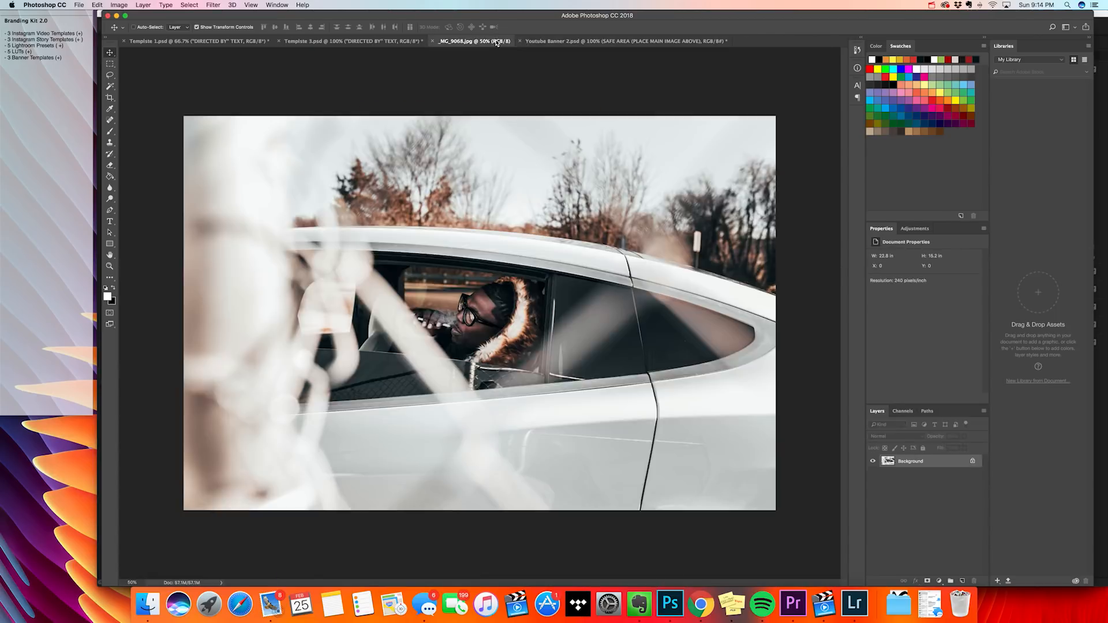
left_click(436, 41)
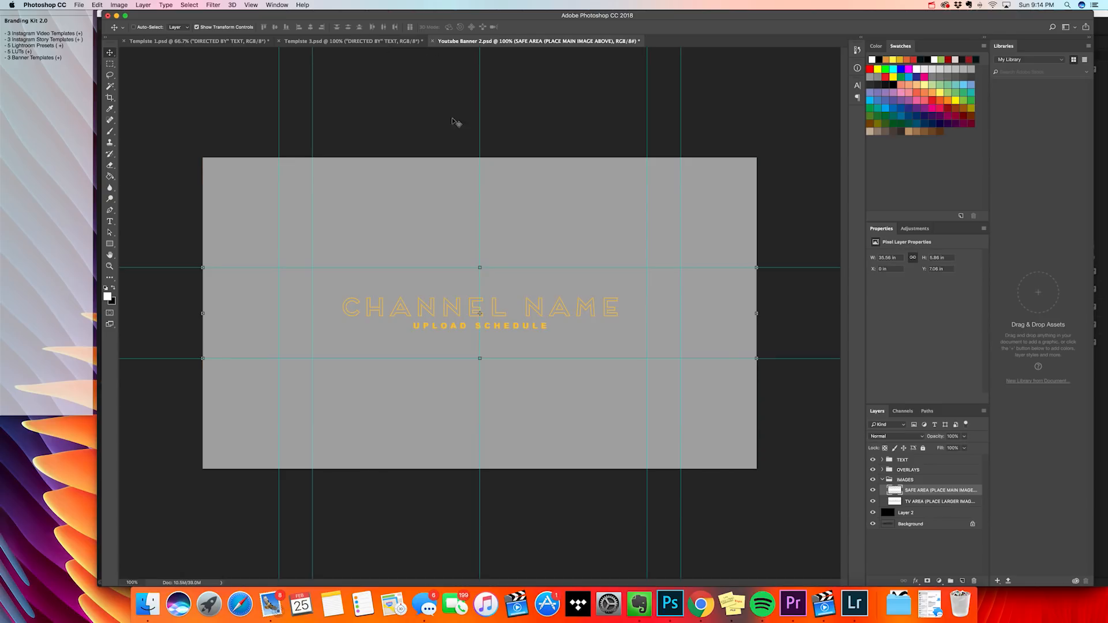
left_click(369, 41)
left_click(279, 41)
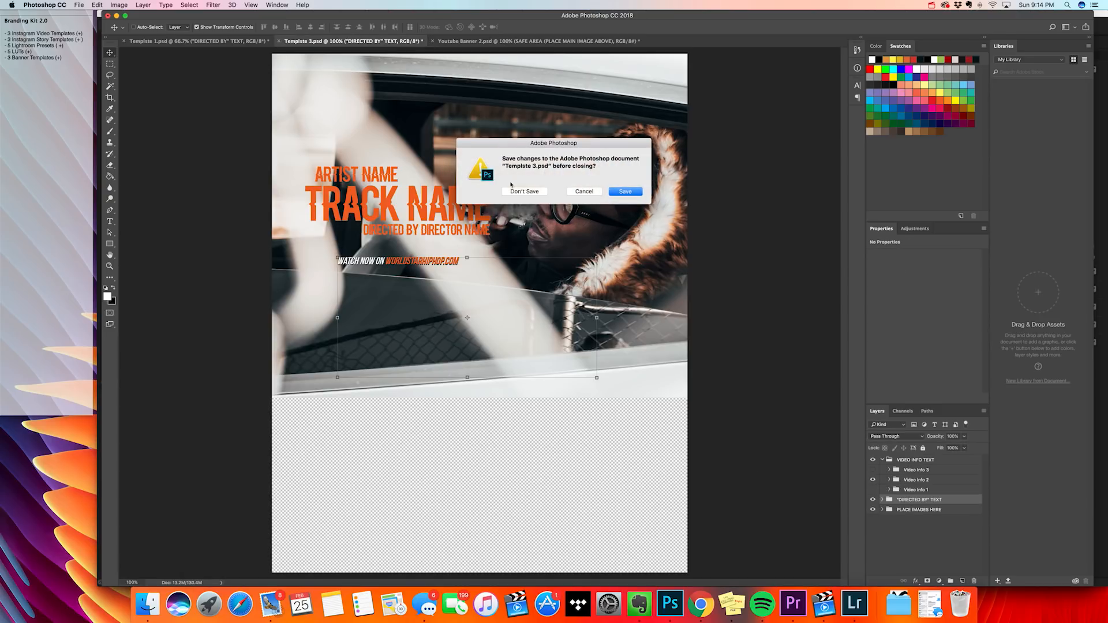
left_click(525, 192)
Start opening files and browse to the photos in the Desktop's Photo Edits folder
left_click(79, 4)
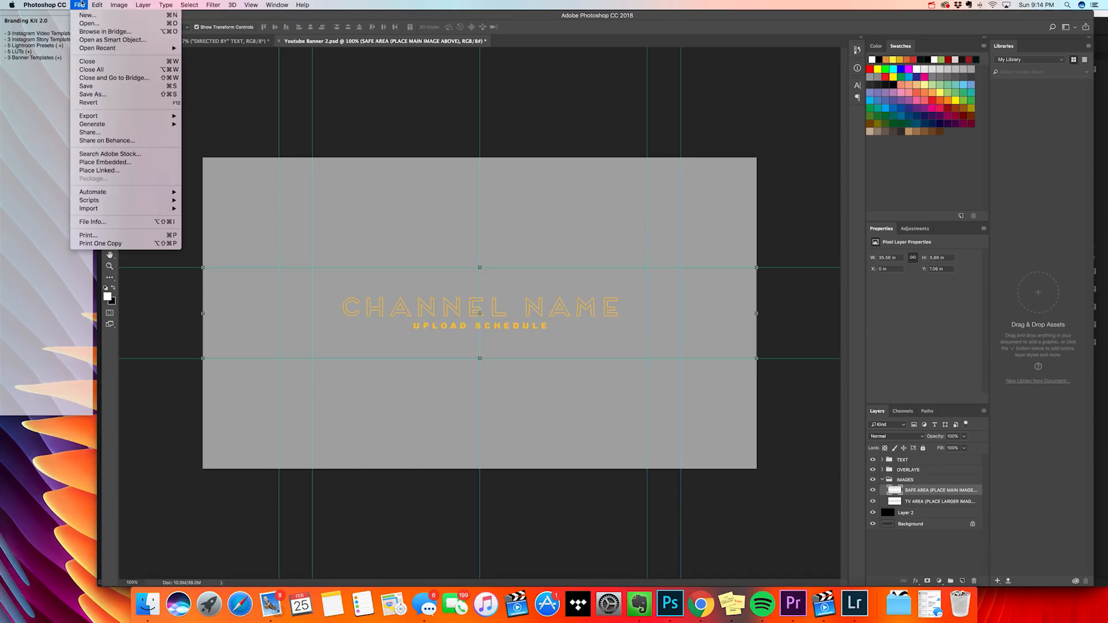
left_click(93, 26)
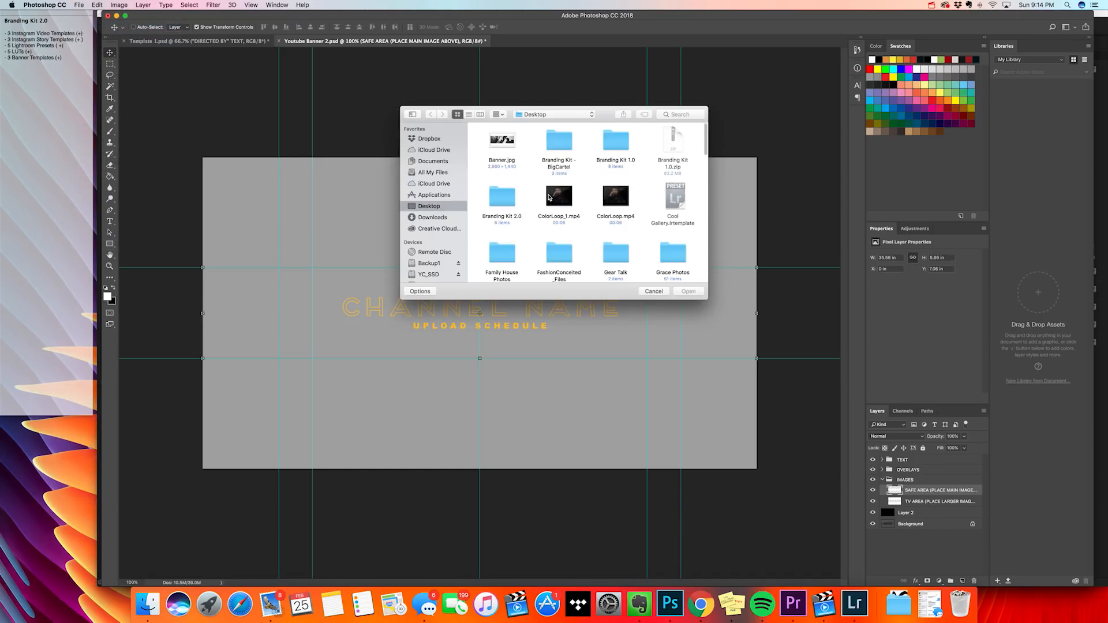
left_click(502, 199)
scroll(642, 225, "down", 5)
double_click(672, 192)
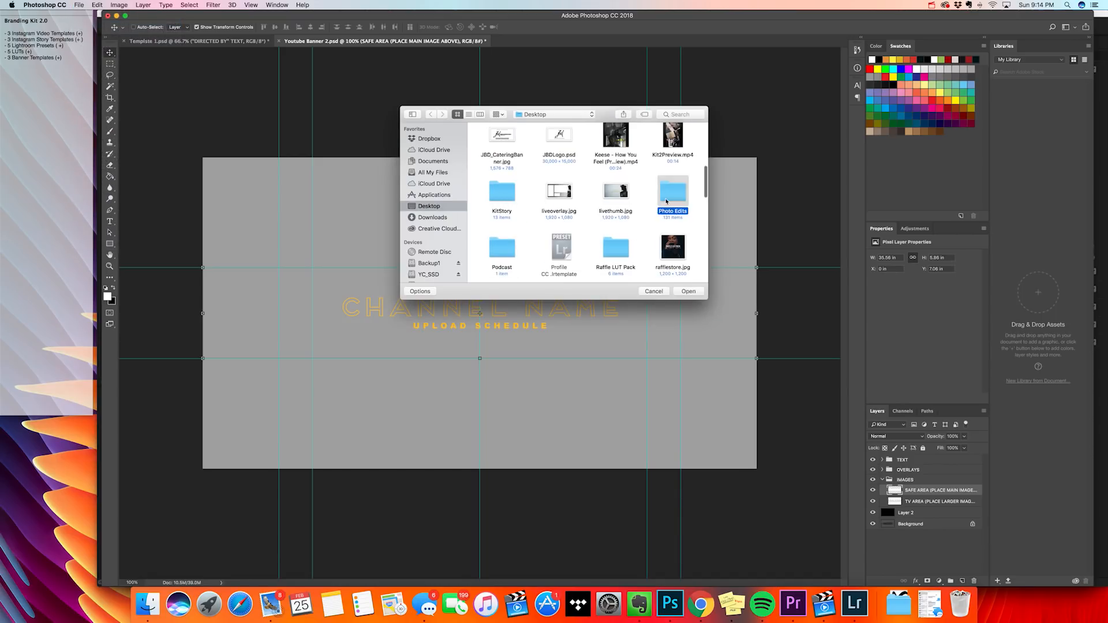
scroll(636, 229, "down", 5)
scroll(635, 229, "down", 2)
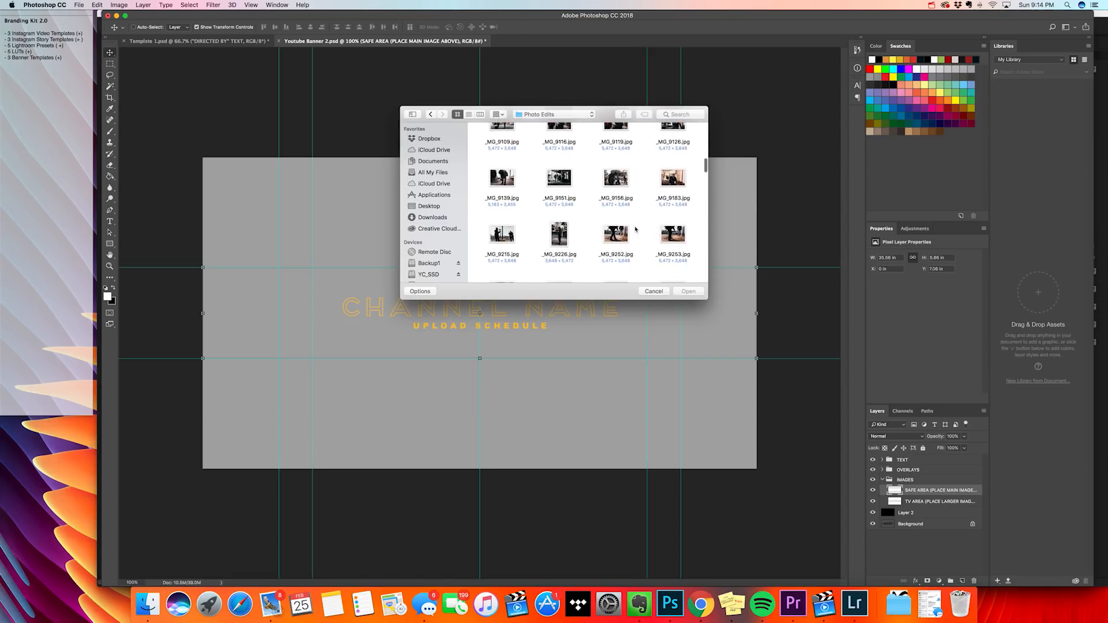
Open _MG_9156.jpg, _MG_9215.jpg and _MG_9226.jpg together, check the first photo, and return to the Youtube Banner 2 document
left_click(619, 188)
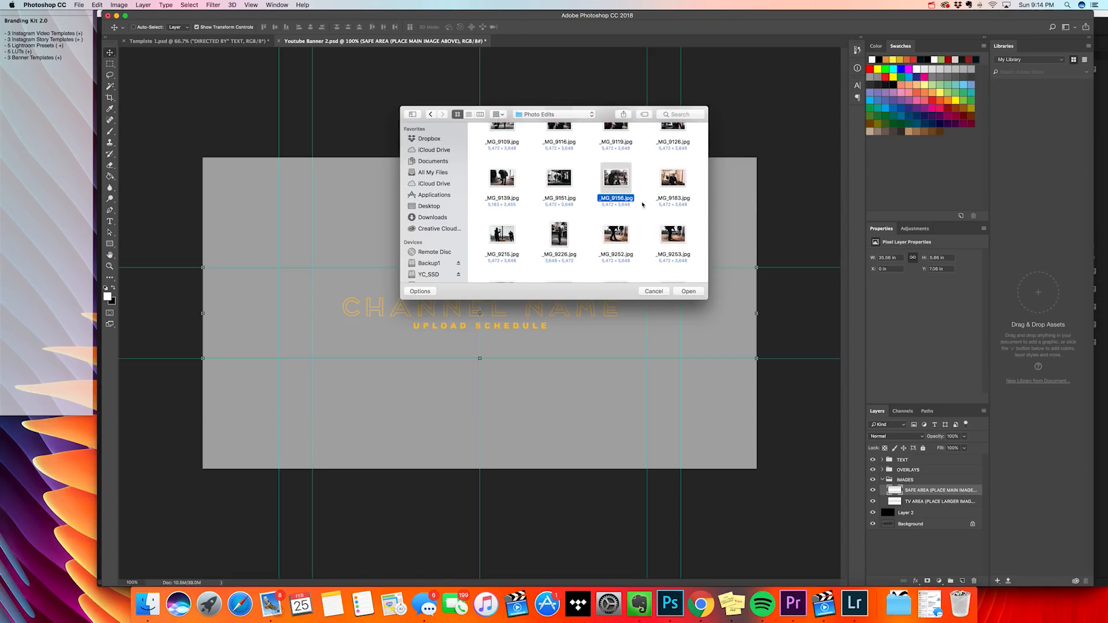
scroll(644, 208, "up", 1)
left_click(502, 250, "super")
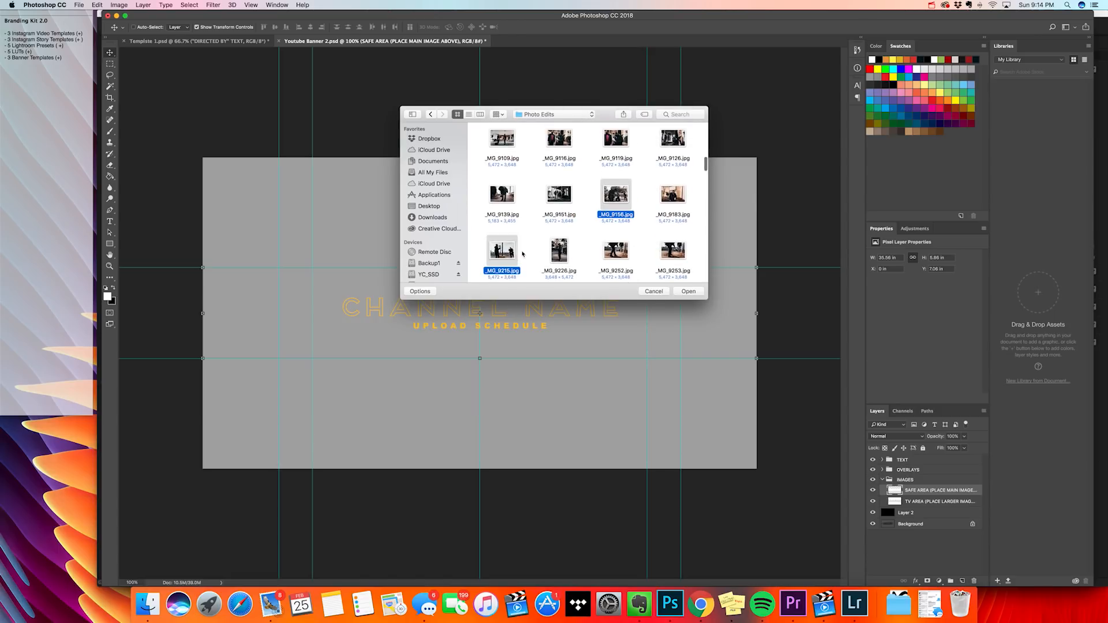
scroll(582, 242, "down", 2)
scroll(583, 242, "down", 2)
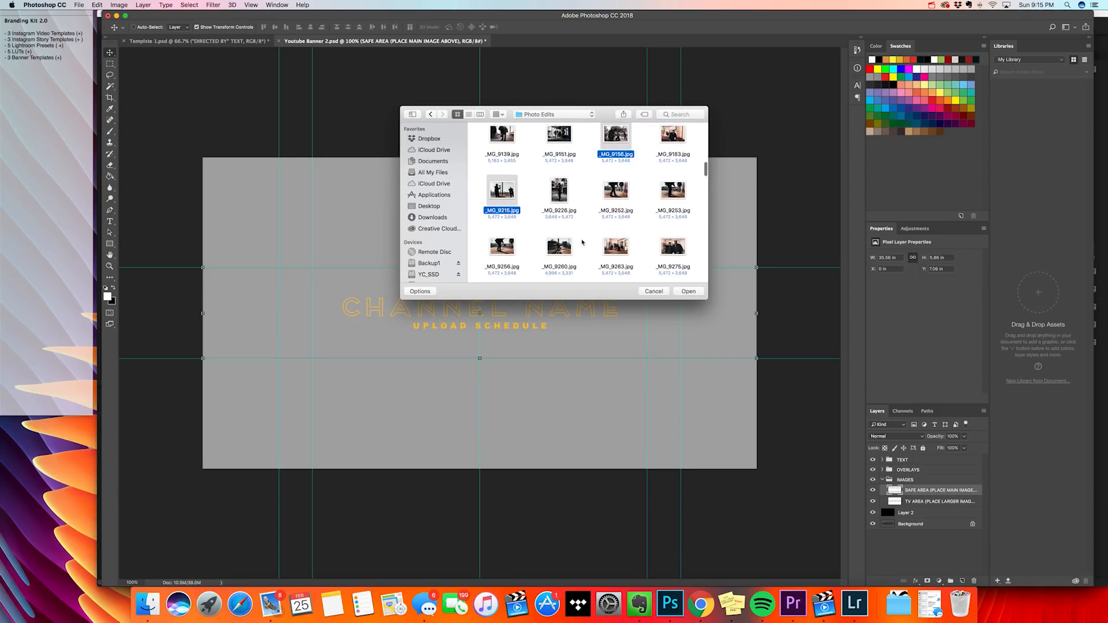
left_click(557, 195, "super")
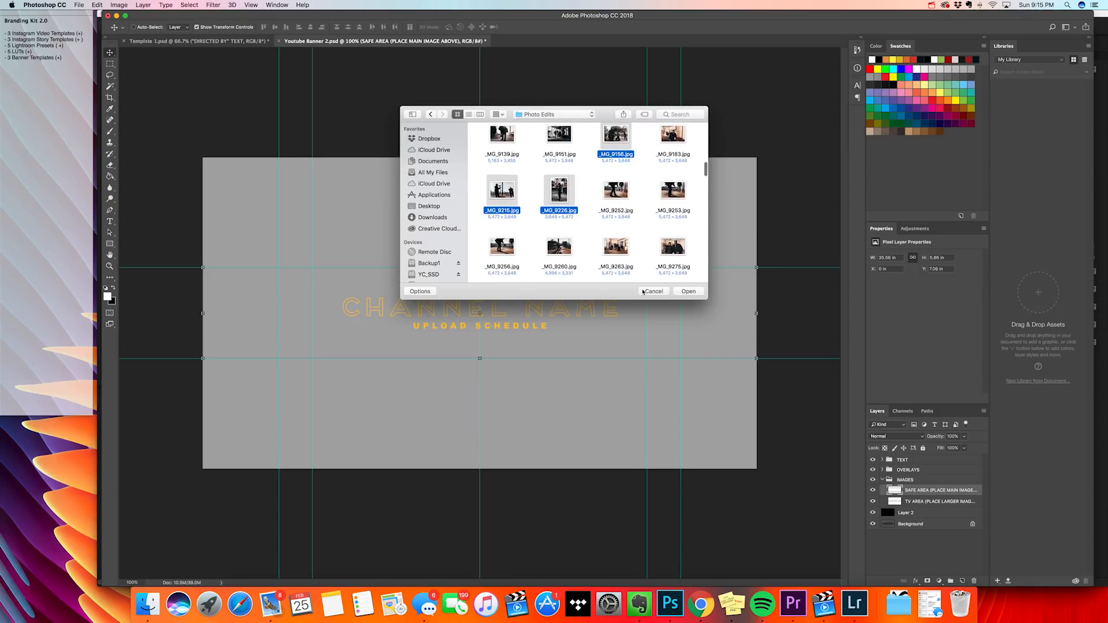
left_click(681, 291)
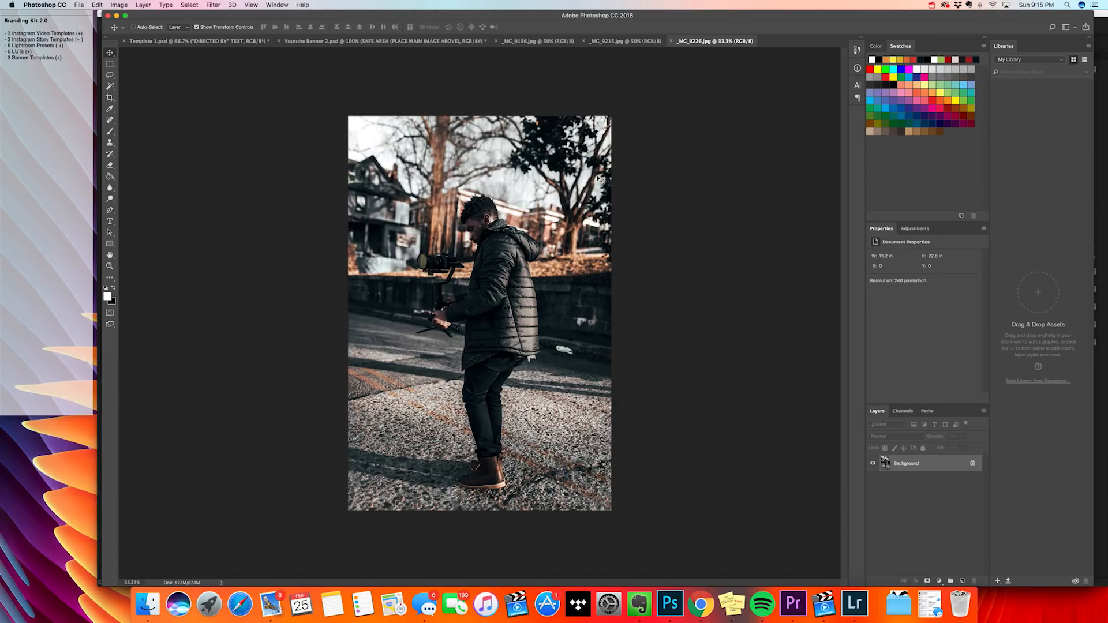
left_click(565, 42)
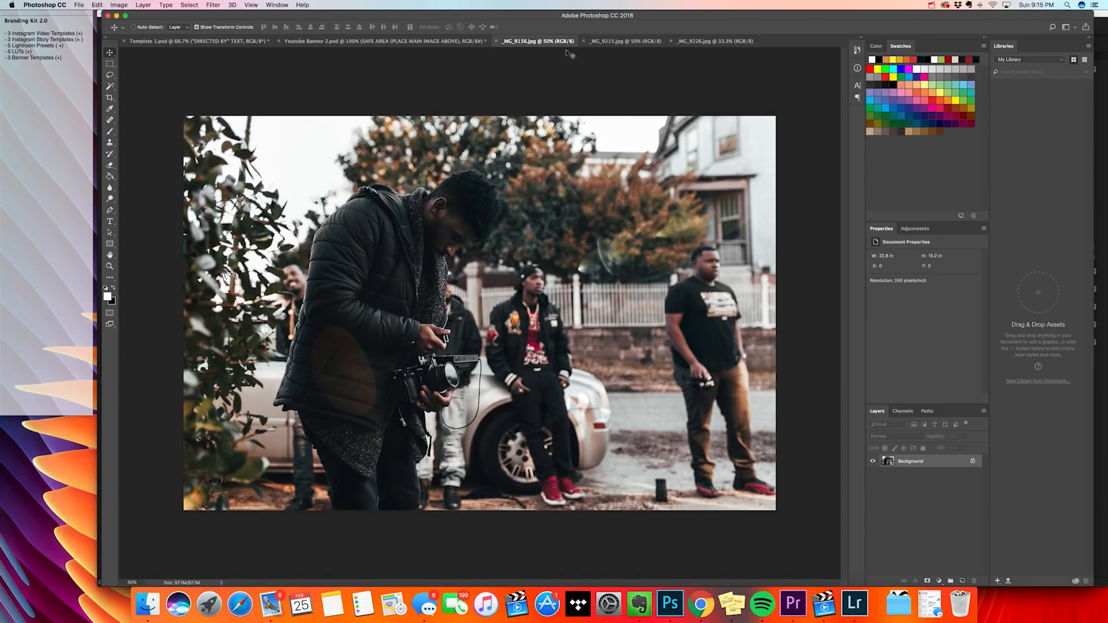
left_click(441, 41)
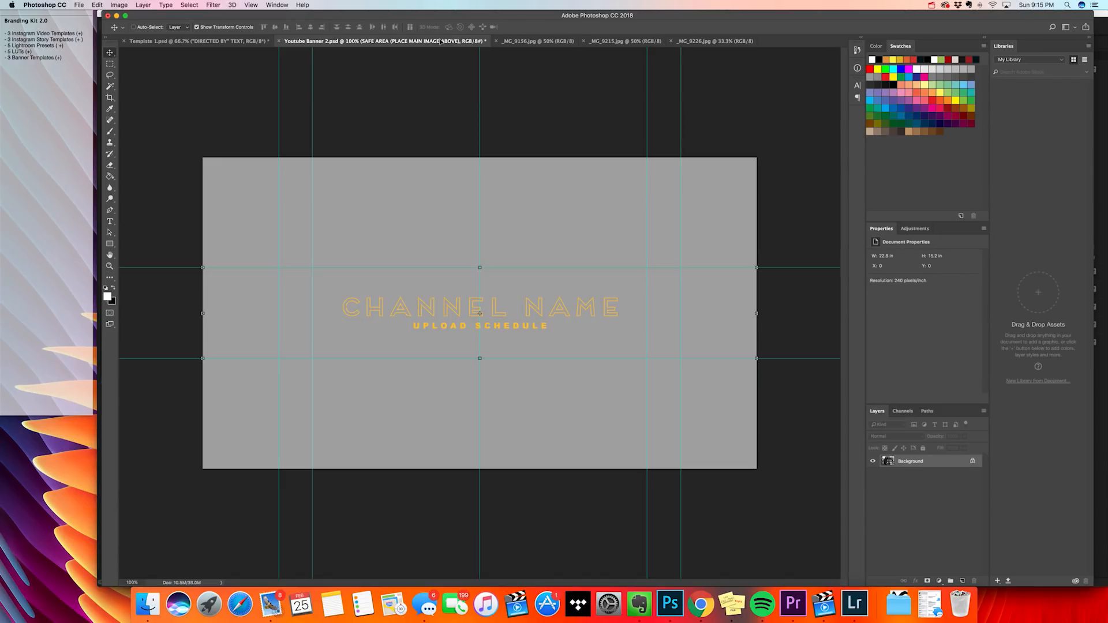
Place the _MG_9156.jpg photo in the banner, move its layer below the SAFE AREA layer, and clip it to the TV AREA layer
left_click_drag(481, 299, 573, 316)
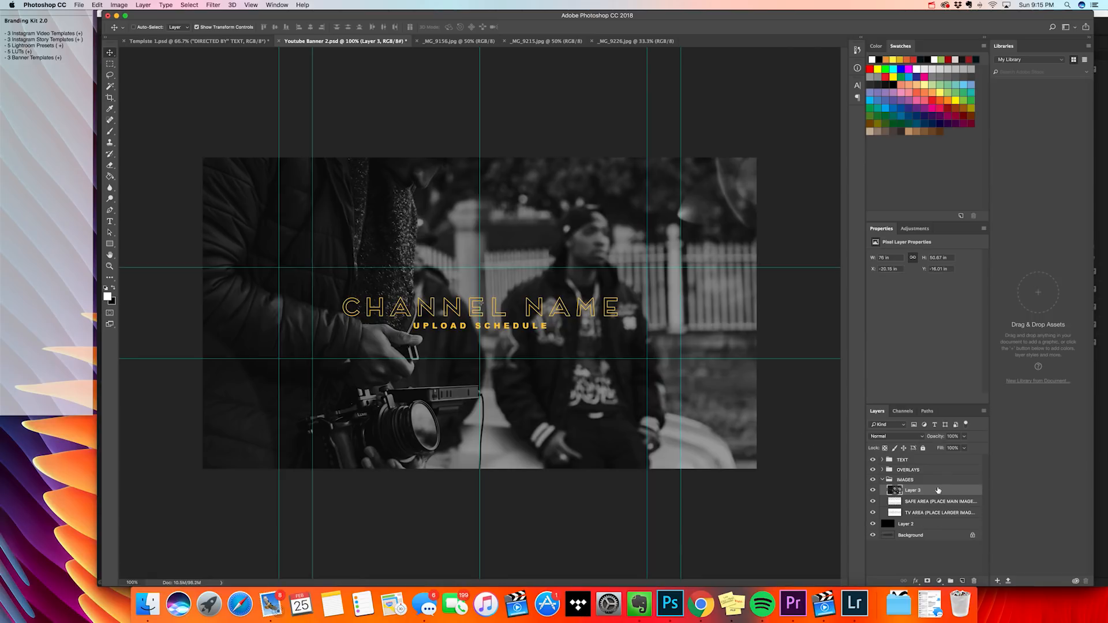
left_click_drag(938, 490, 935, 504)
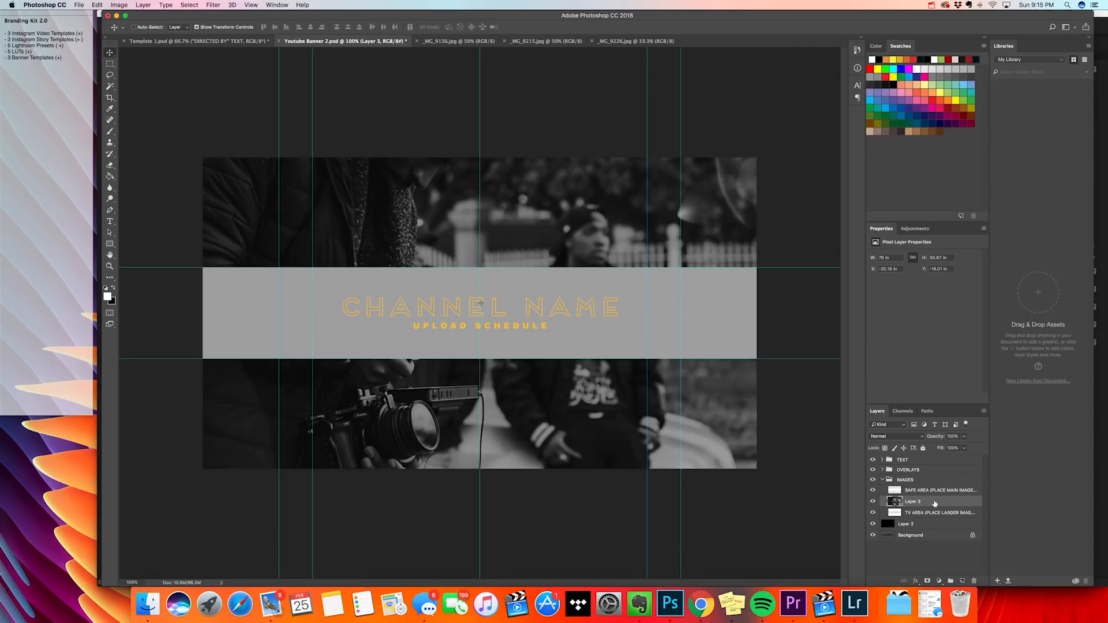
right_click(935, 503)
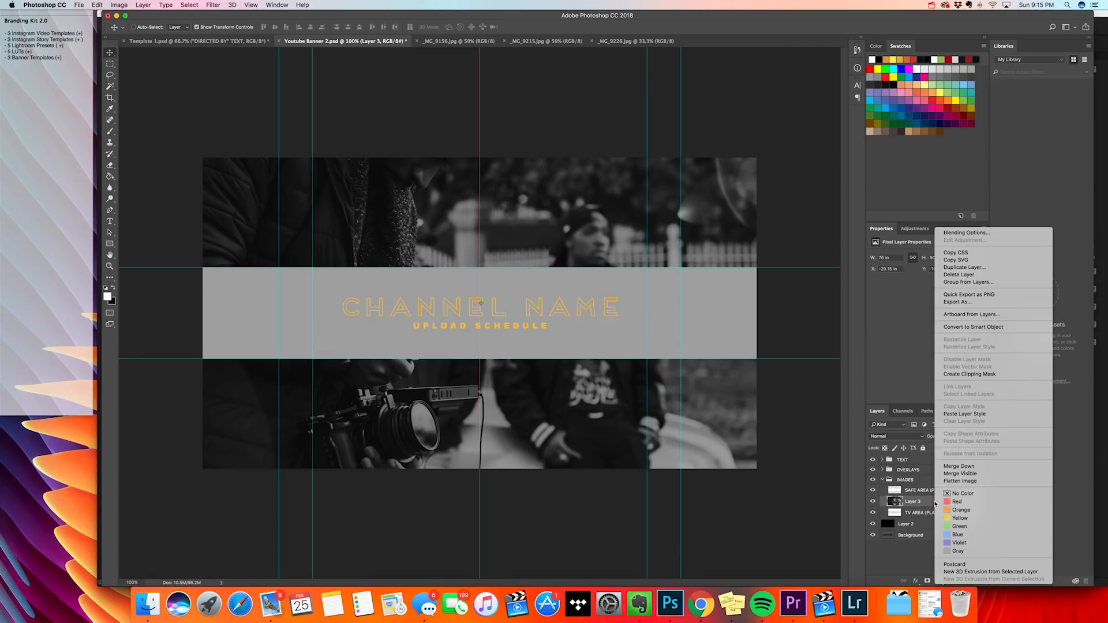
left_click(968, 375)
Scale the TV-area photo down to about 41.8 in wide and position it so it covers the whole banner
key("super+minus")
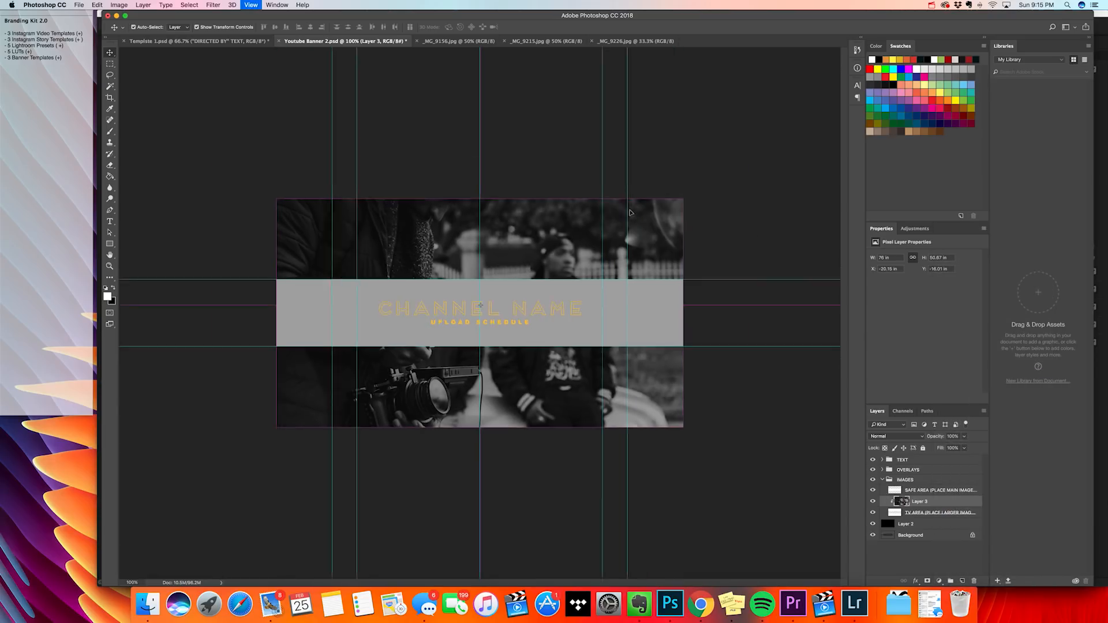
key("super+minus")
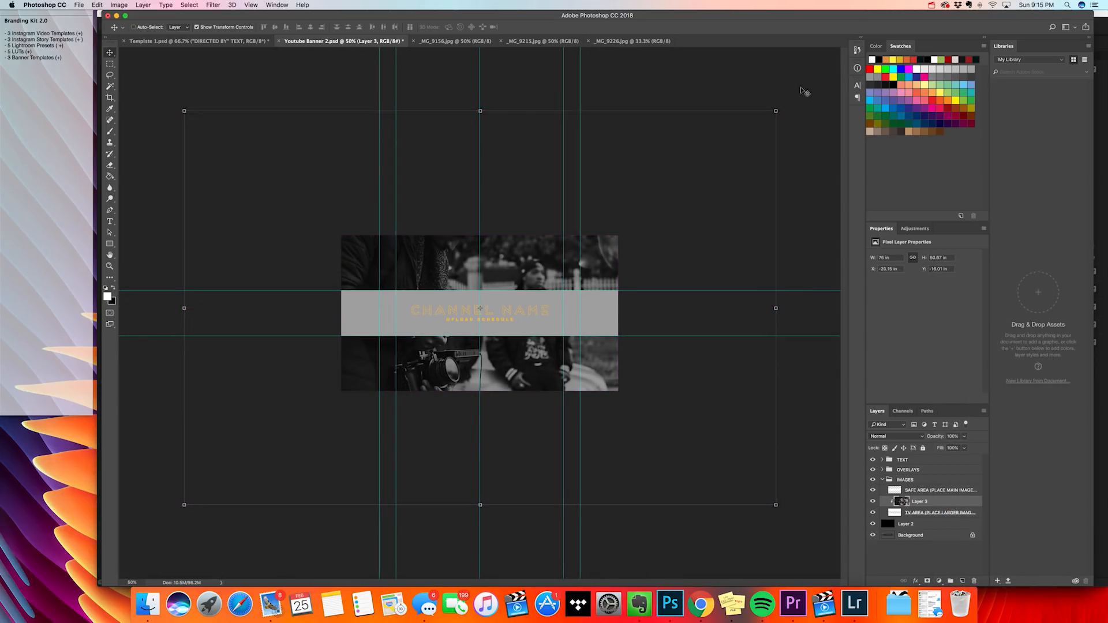
left_click_drag(776, 111, 658, 181)
left_click_drag(531, 258, 530, 269)
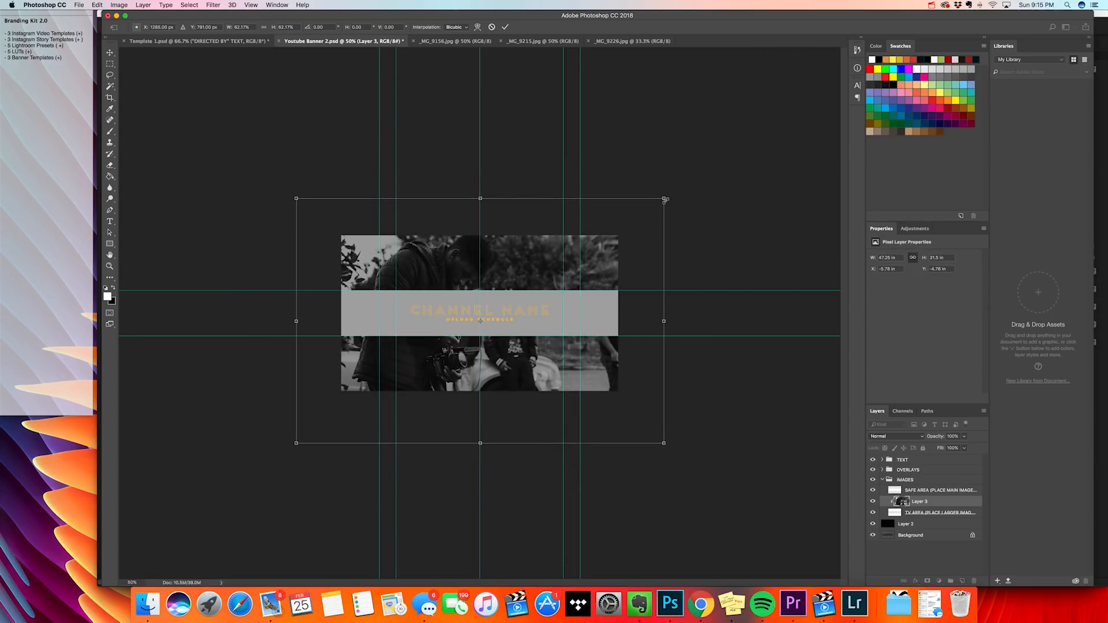
left_click_drag(663, 199, 640, 209)
left_click_drag(581, 257, 539, 264)
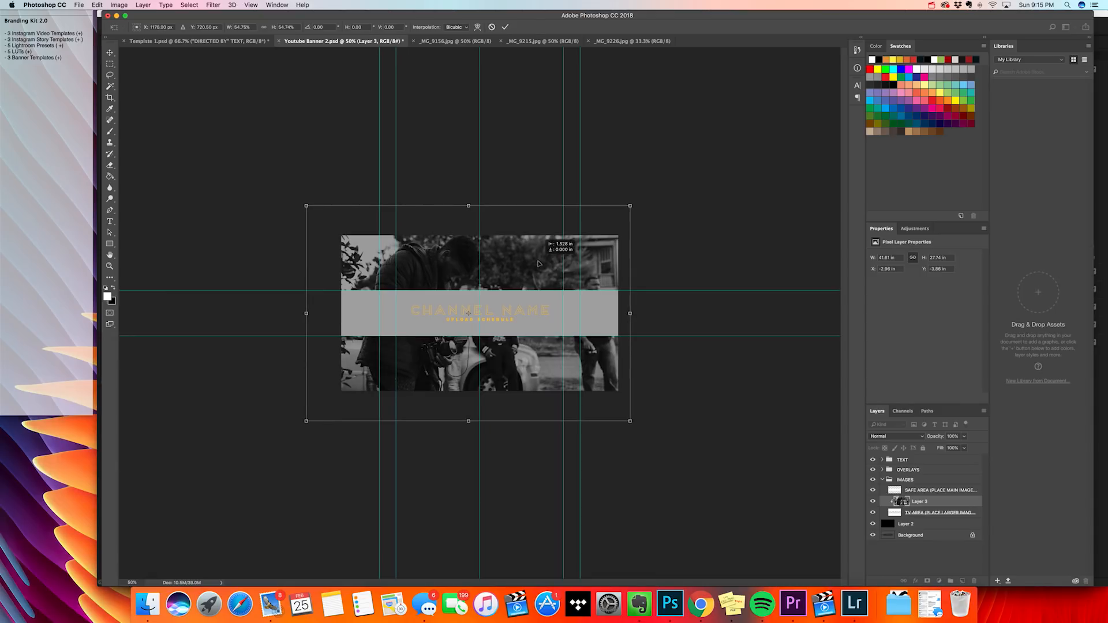
key("Return")
key("super+equal")
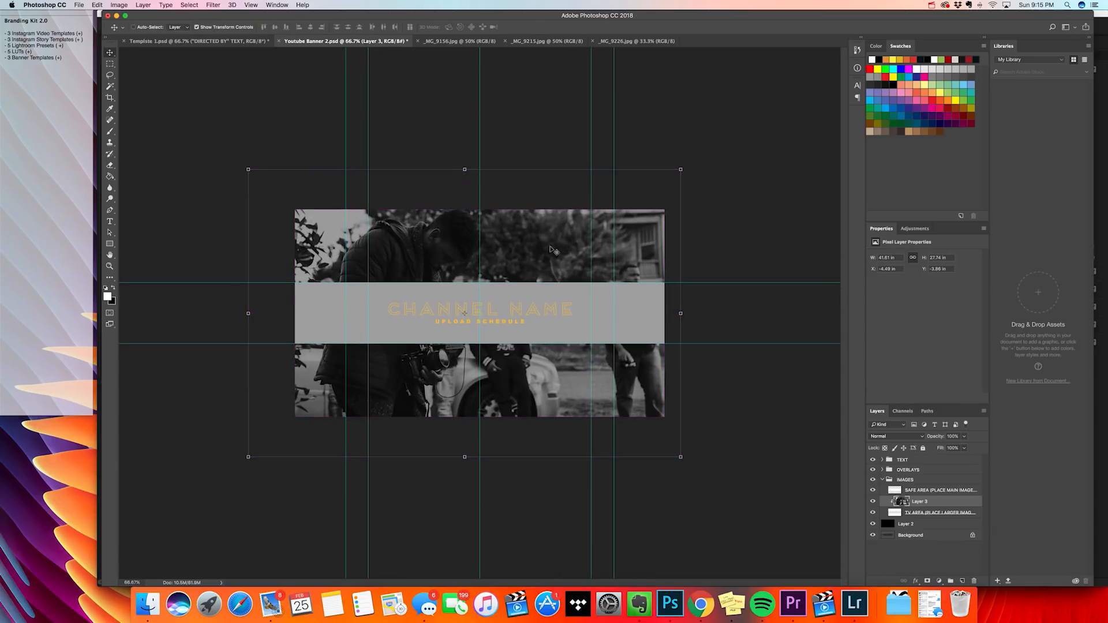
Bring the _MG_9226.jpg photo into Youtube Banner 2, move its layer above the SAFE AREA layer, and clip it to that layer
left_click(612, 41)
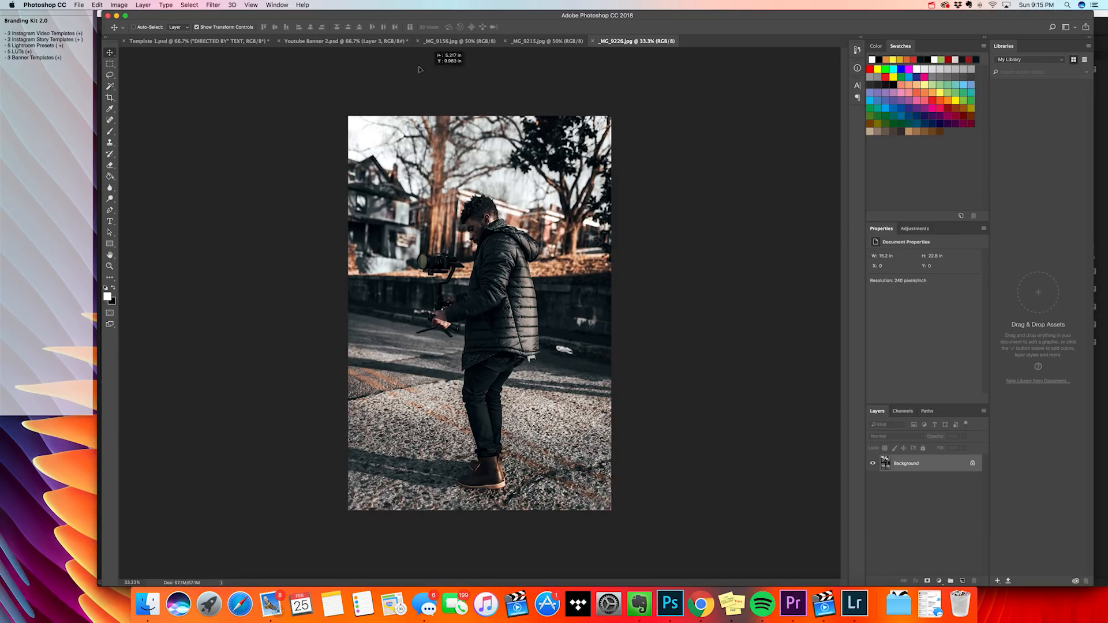
left_click(370, 41)
left_click_drag(496, 309, 598, 333)
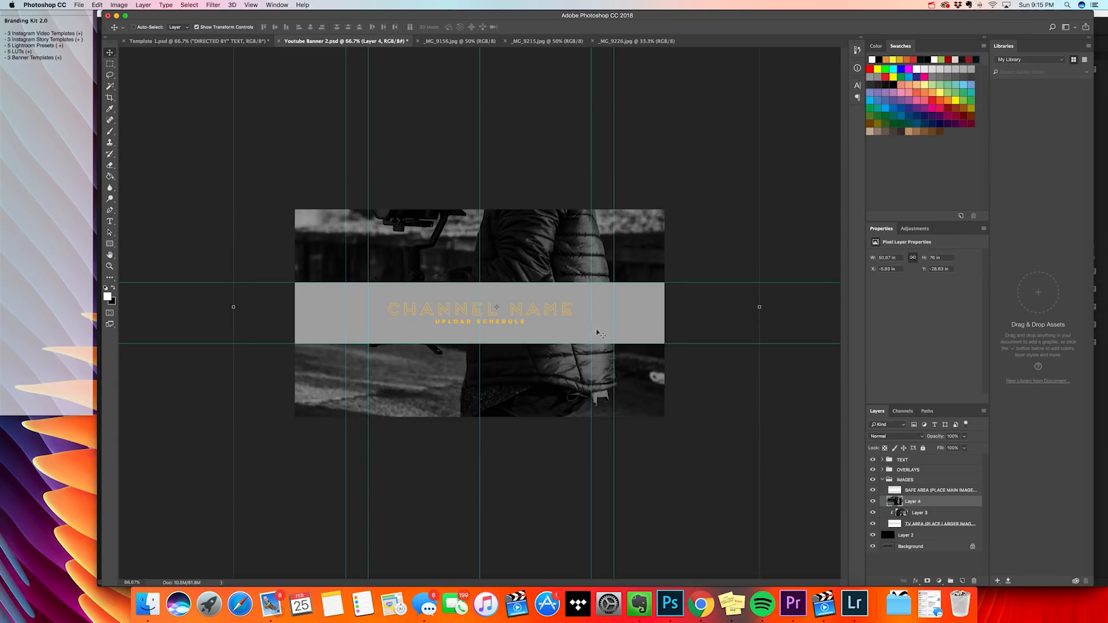
left_click_drag(935, 504, 938, 492)
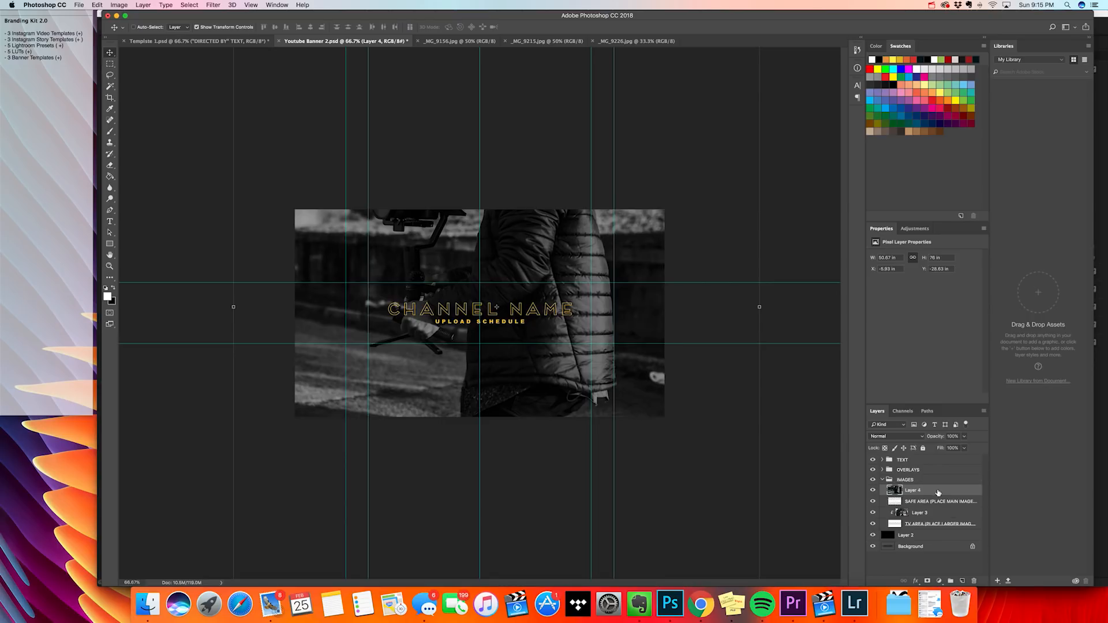
right_click(938, 495)
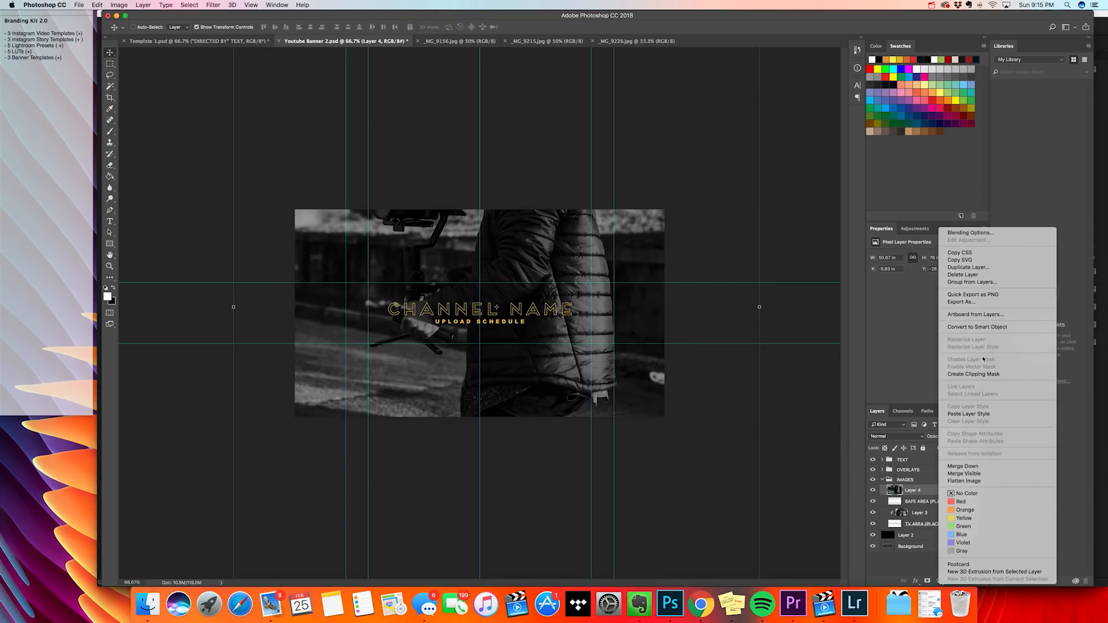
left_click(974, 374)
Scale the _MG_9226.jpg photo down to about 22.4 in wide and position it over the right part of the banner's safe-area strip
key("super+minus")
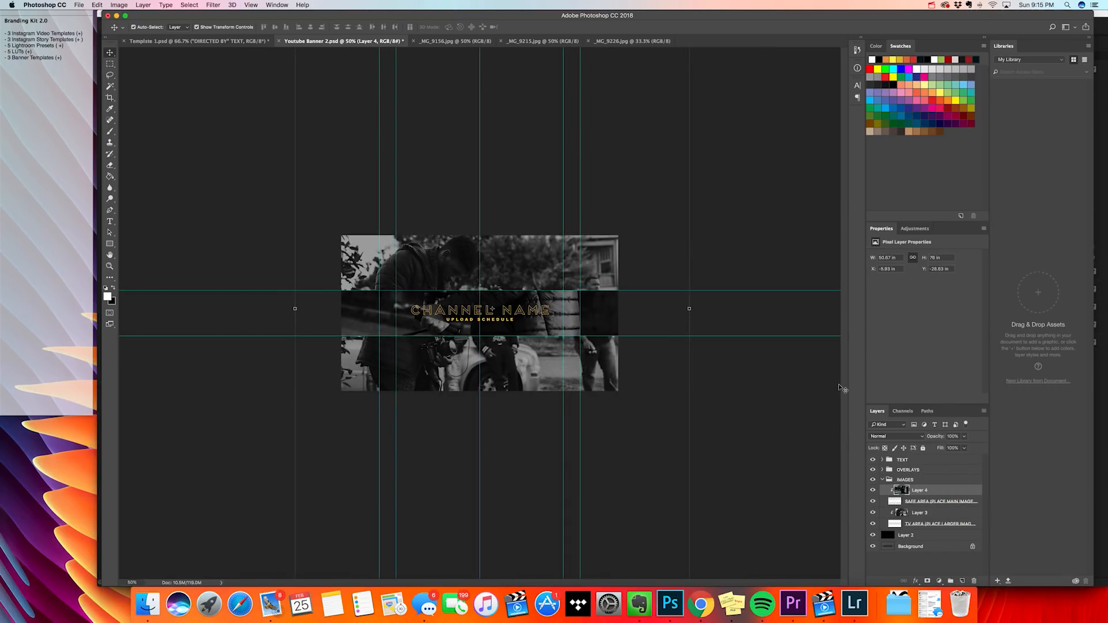
left_click_drag(608, 320, 671, 402)
left_click_drag(604, 300, 608, 311)
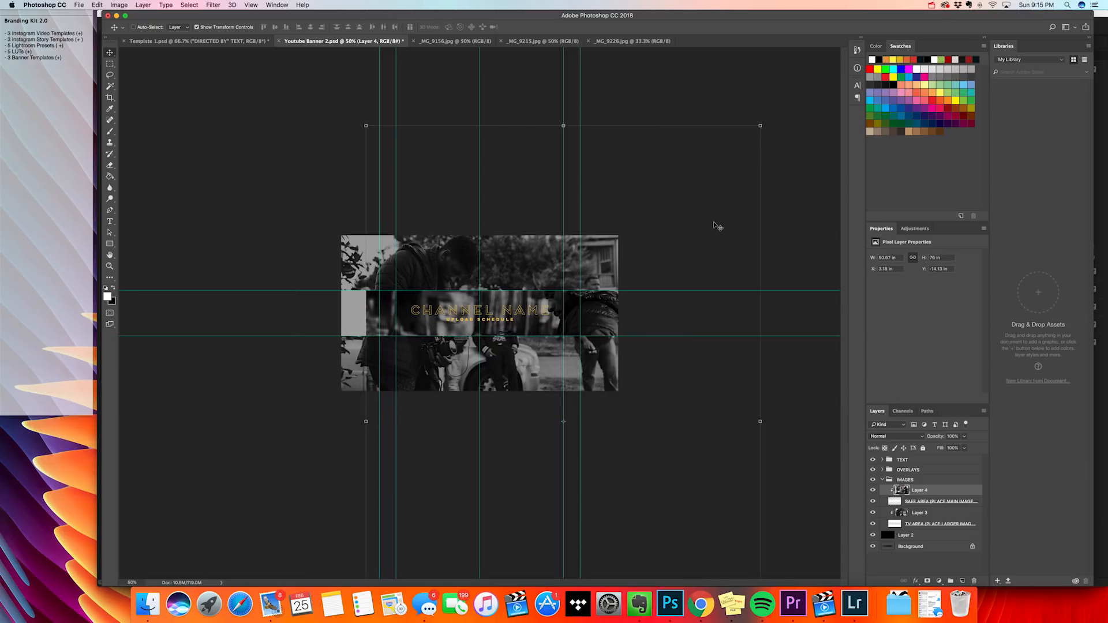
left_click_drag(758, 127, 681, 245)
left_click_drag(623, 291, 602, 266)
left_click_drag(660, 219, 642, 243)
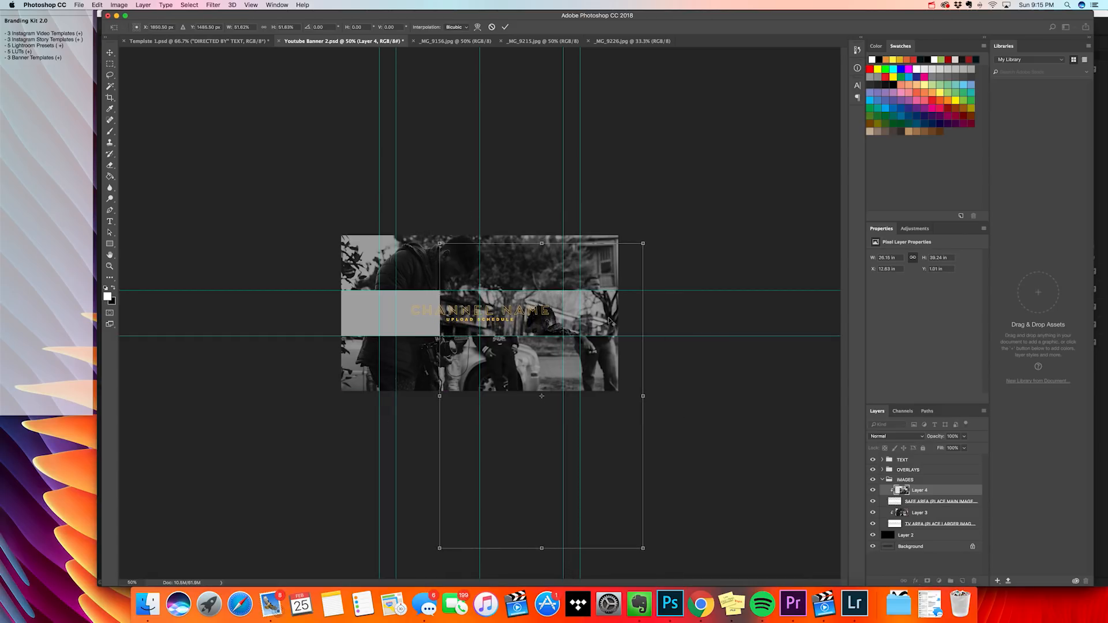
left_click_drag(603, 320, 601, 309)
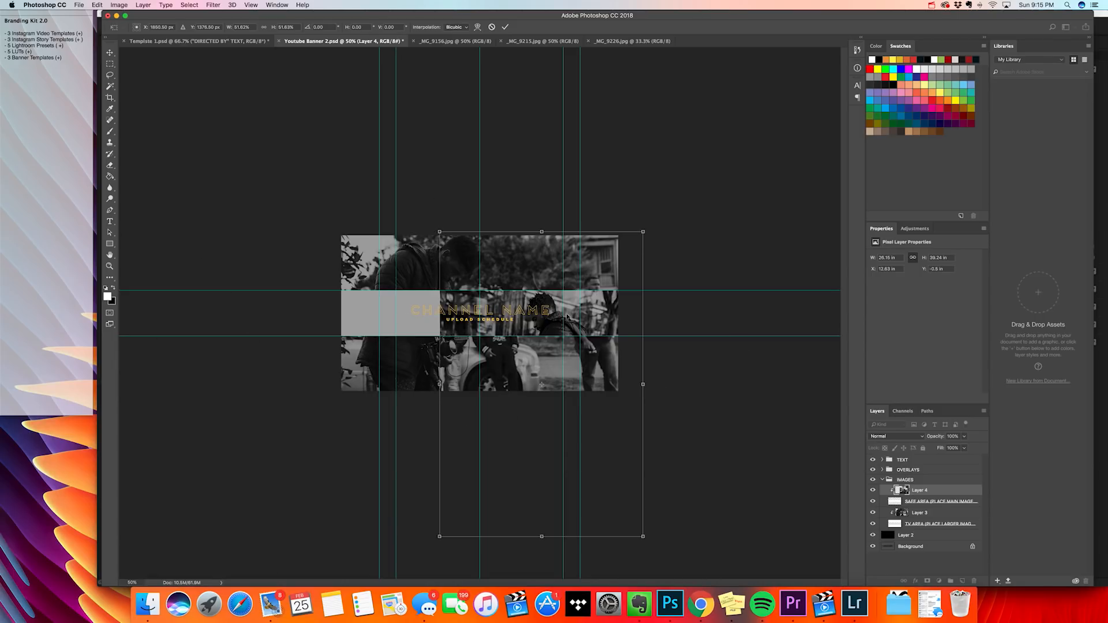
left_click_drag(569, 326, 568, 315)
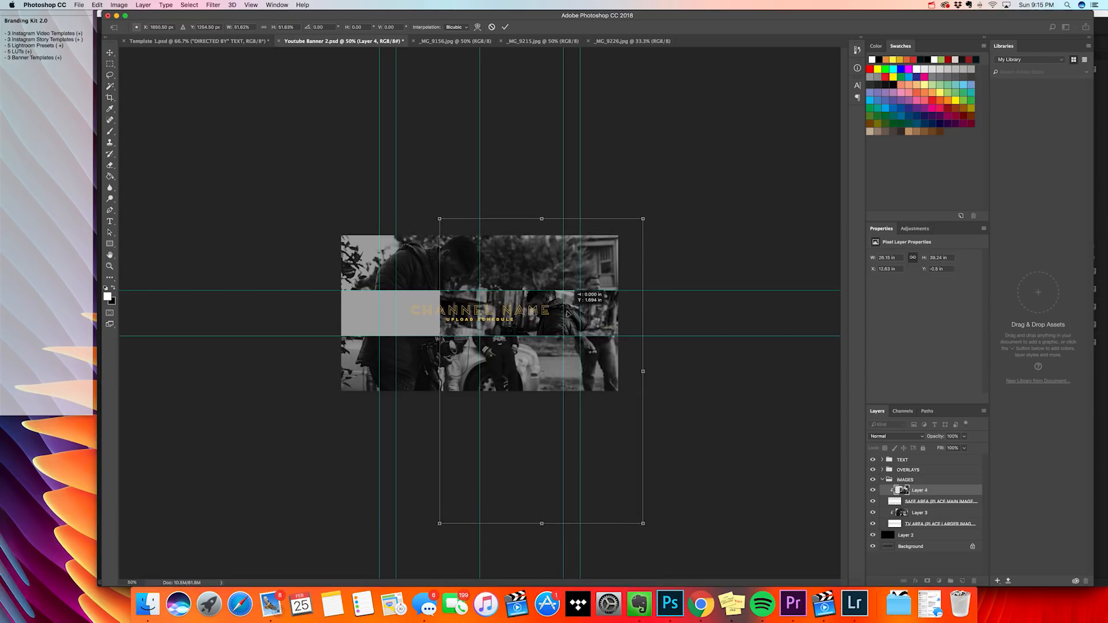
mouse_move(644, 220)
left_mouse_down()
mouse_move(655, 215)
mouse_move(633, 235)
left_mouse_up()
left_click_drag(572, 324, 577, 313)
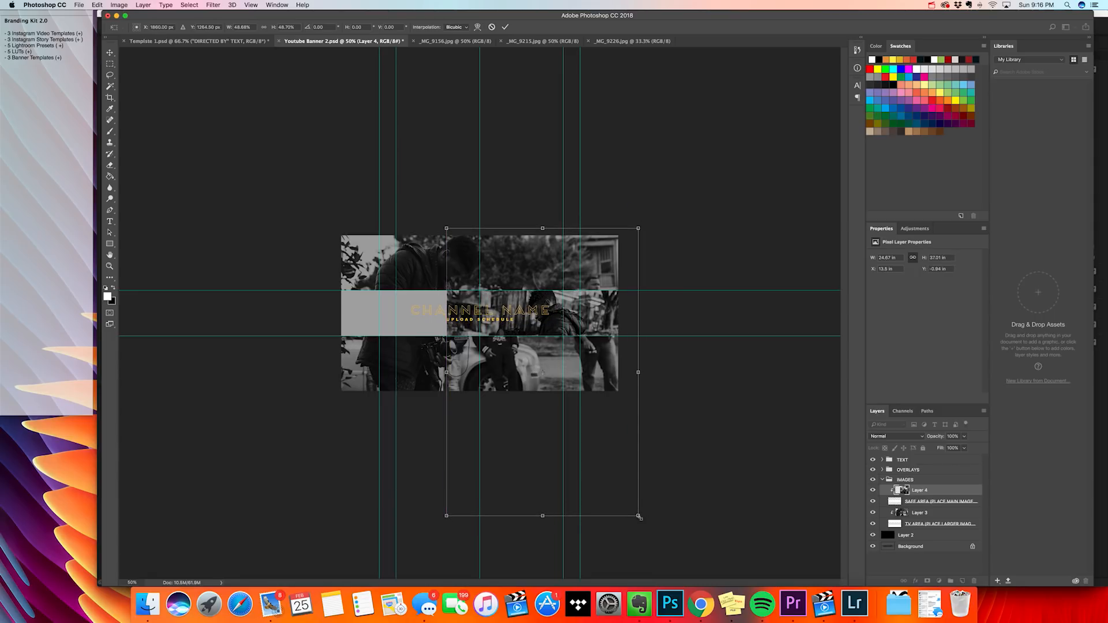
left_click_drag(639, 517, 621, 489)
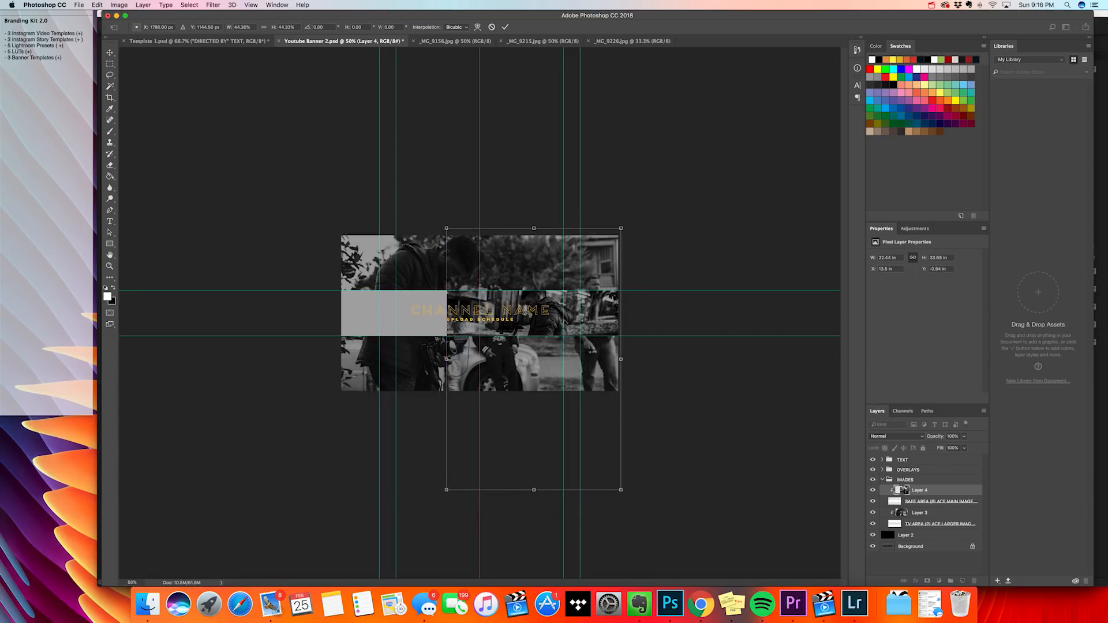
left_click_drag(561, 321, 570, 325)
key("Return")
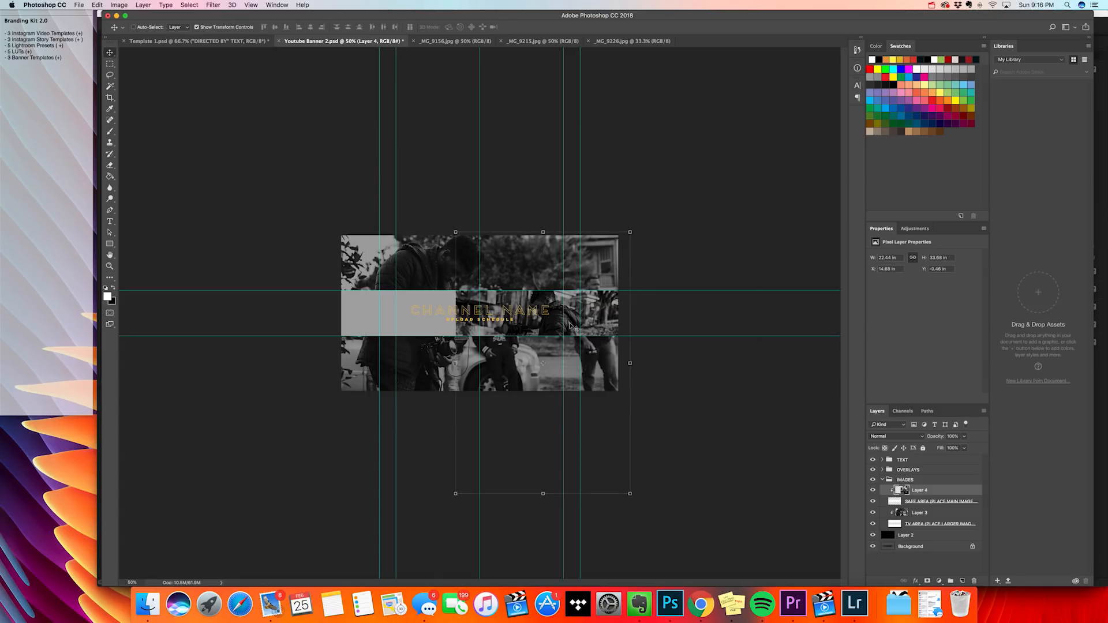
Bring the _MG_9215.jpg photo into Youtube Banner 2 and clip its layer to the SAFE AREA layer
left_click(539, 41)
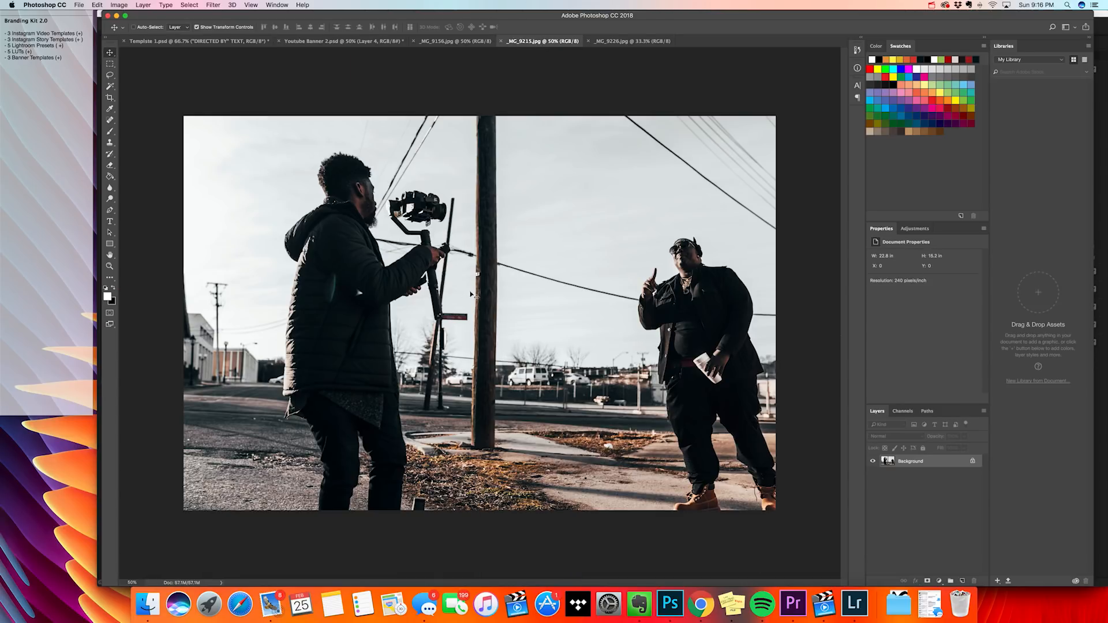
left_click_drag(414, 262, 563, 41)
left_click_drag(367, 48, 370, 42)
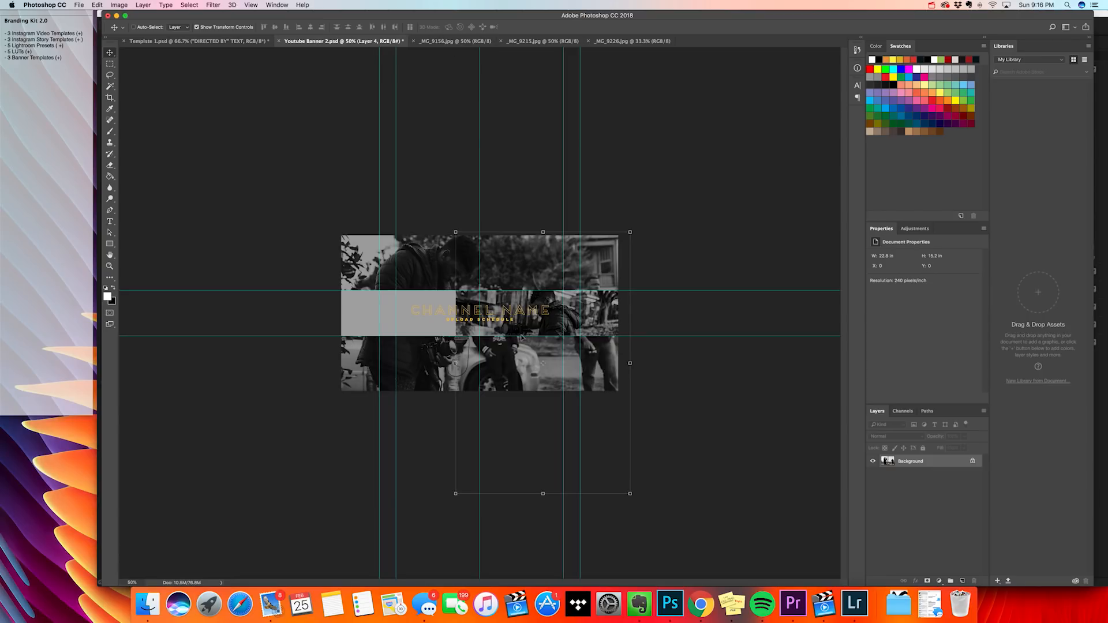
left_click_drag(521, 337, 522, 338)
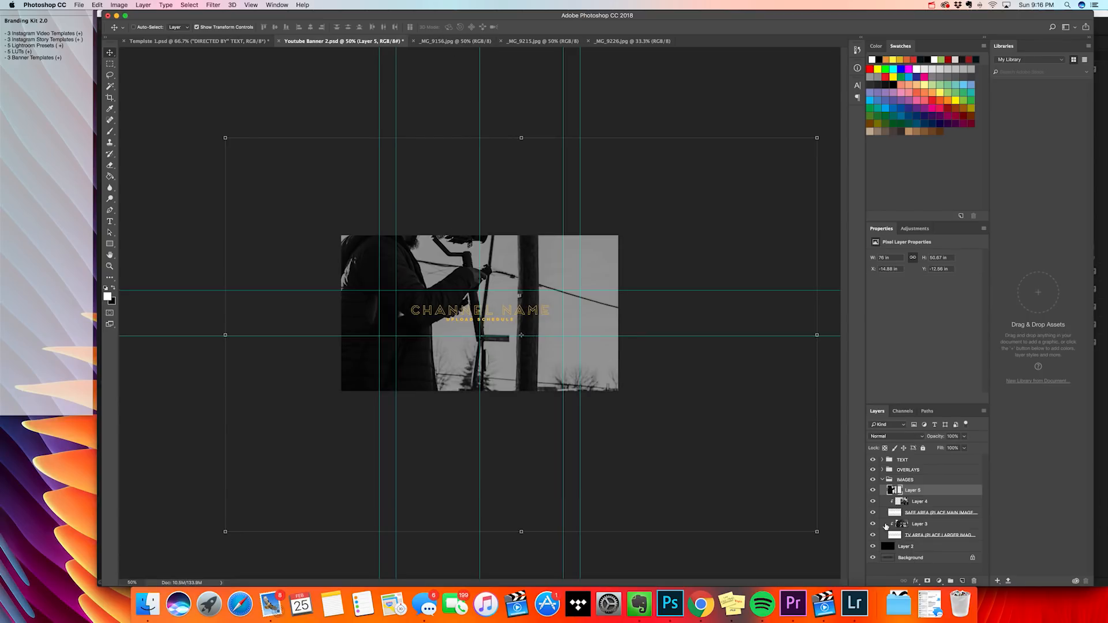
right_click(933, 493)
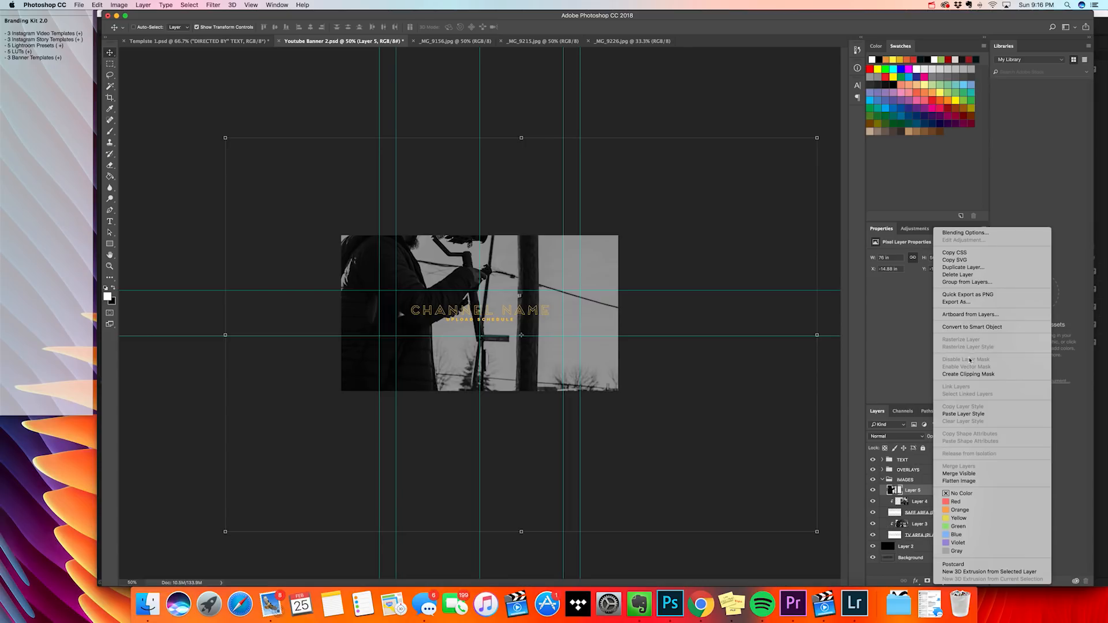
left_click(969, 374)
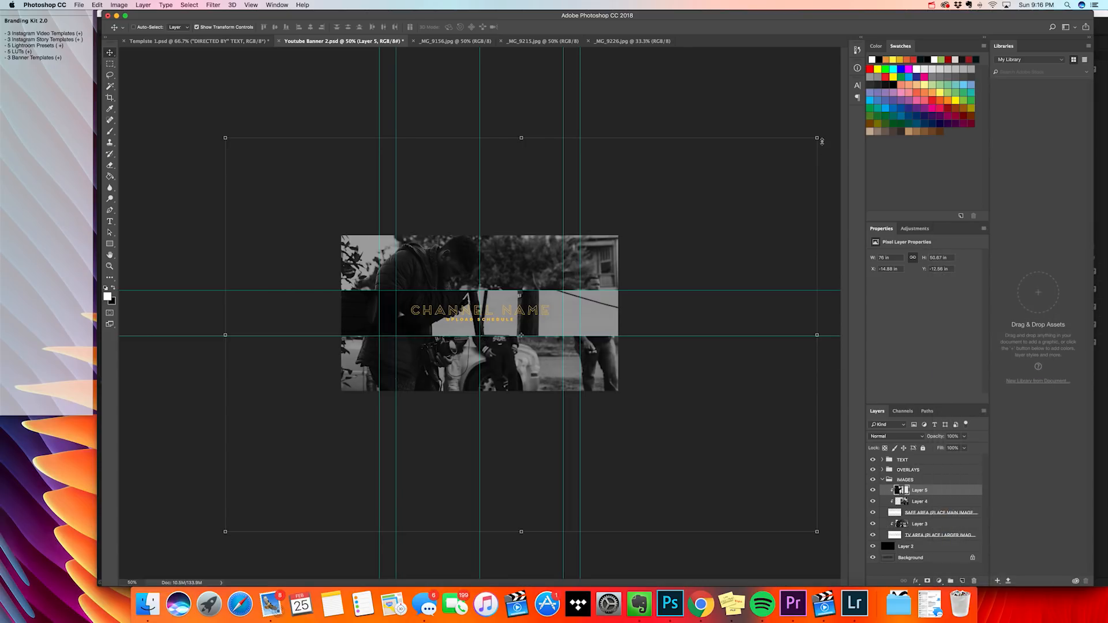
Scale the _MG_9215.jpg photo down to about 37.1 in wide and position it across the safe-area strip with the cameraman on the left
left_click_drag(817, 137, 621, 267)
left_click_drag(535, 327, 609, 310)
left_click_drag(695, 252, 575, 293)
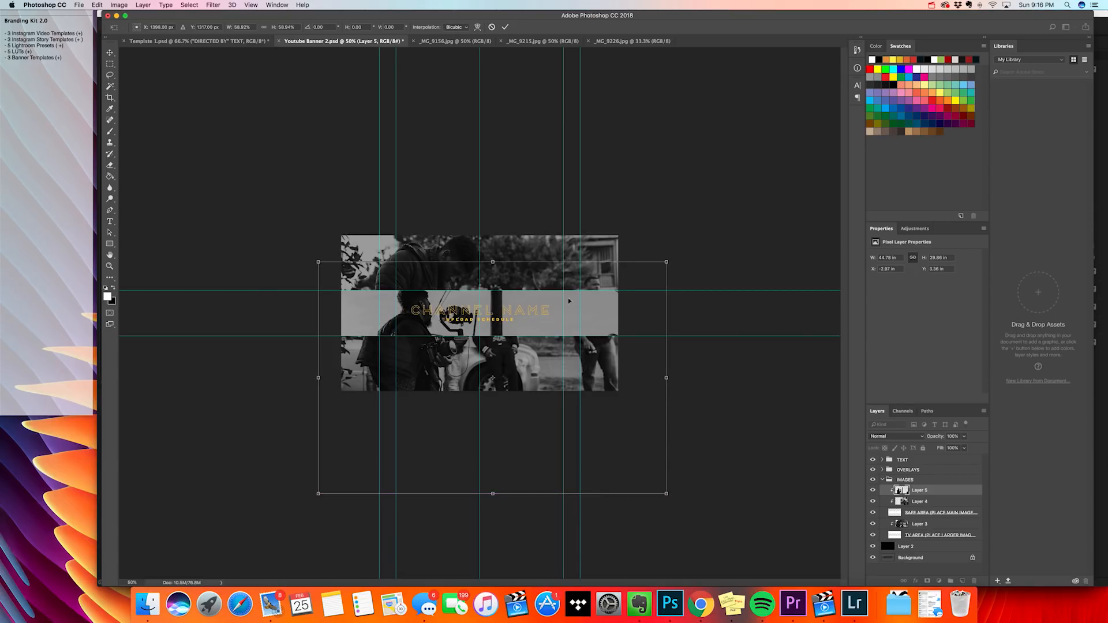
left_click_drag(316, 495, 353, 471)
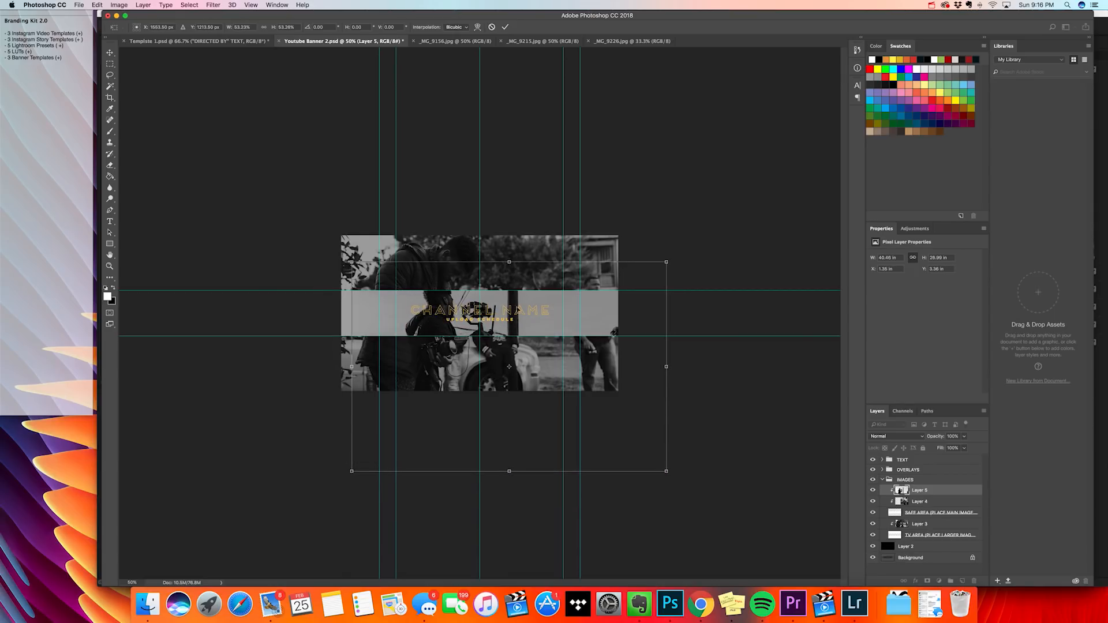
left_click_drag(540, 321, 515, 322)
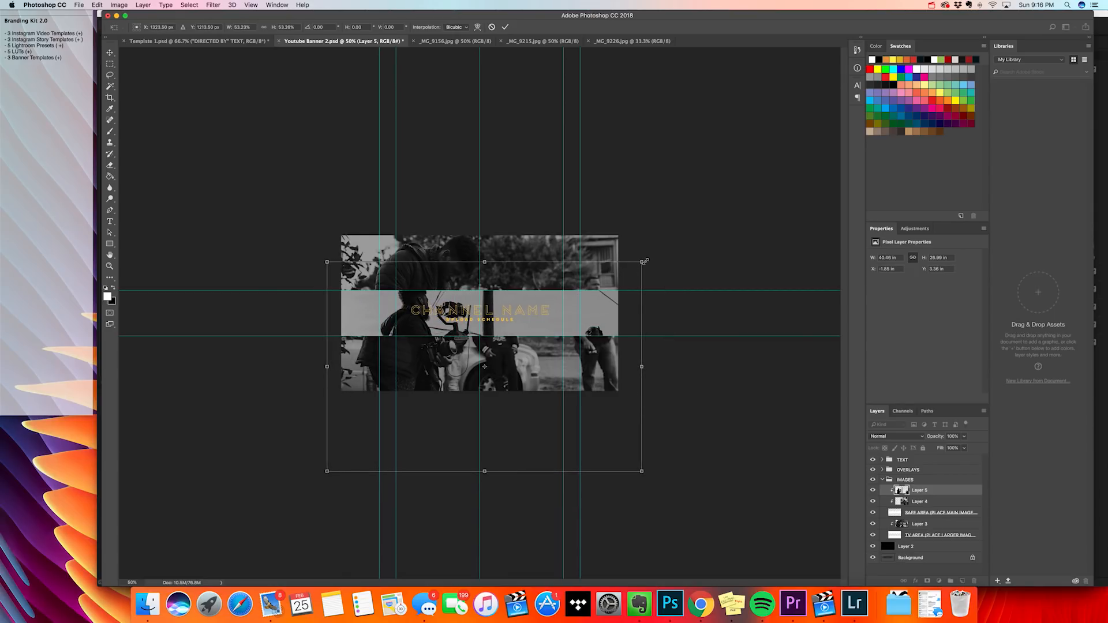
left_click_drag(644, 262, 633, 267)
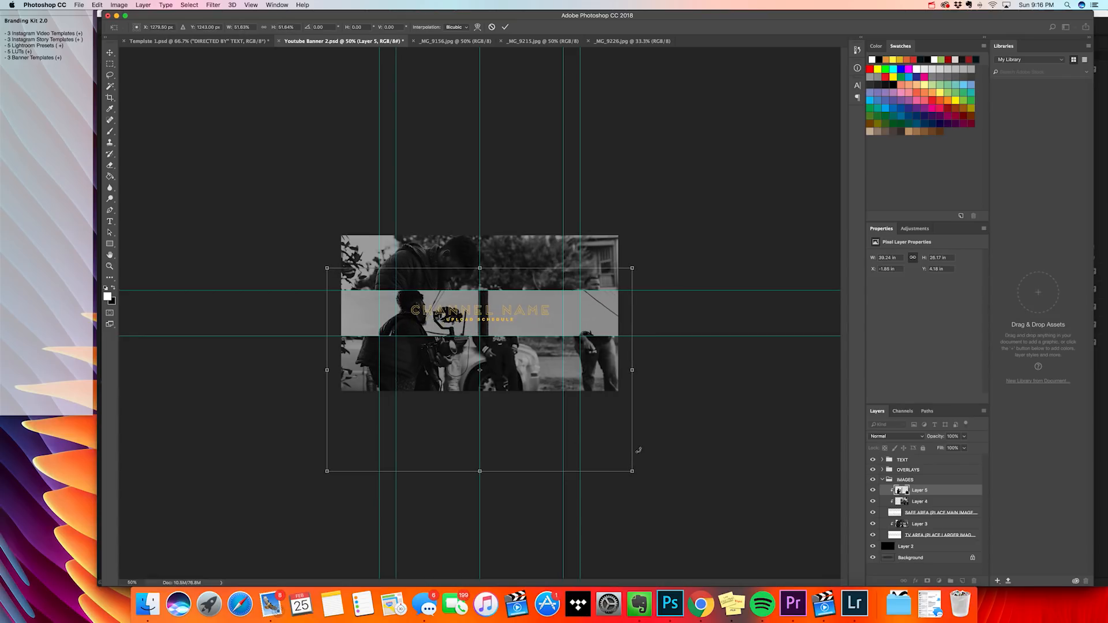
left_click_drag(633, 472, 615, 460)
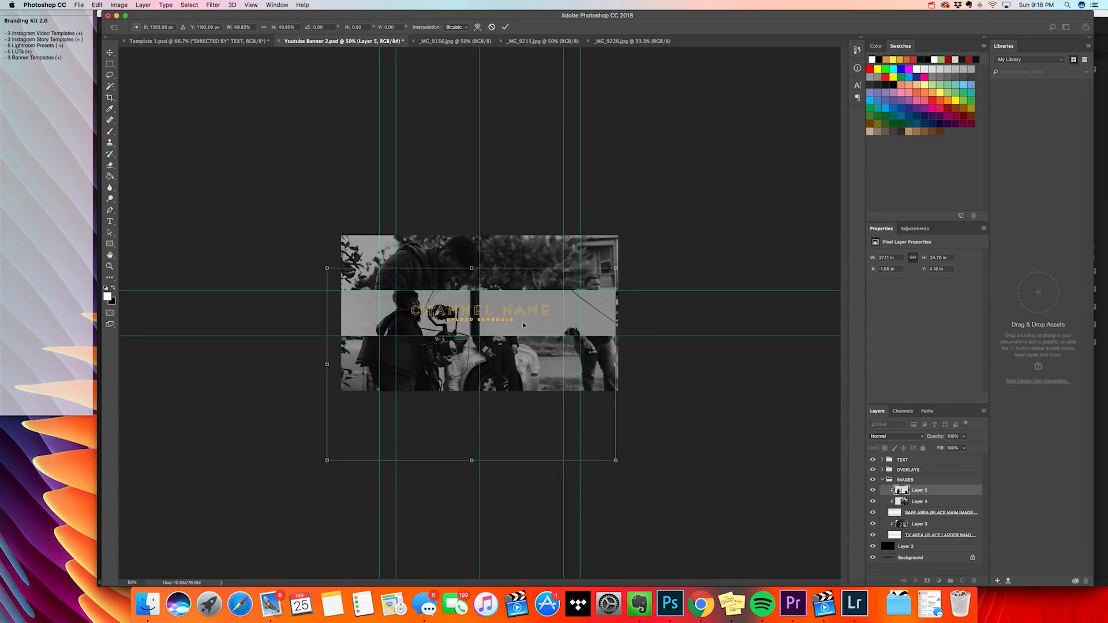
left_click_drag(523, 325, 528, 325)
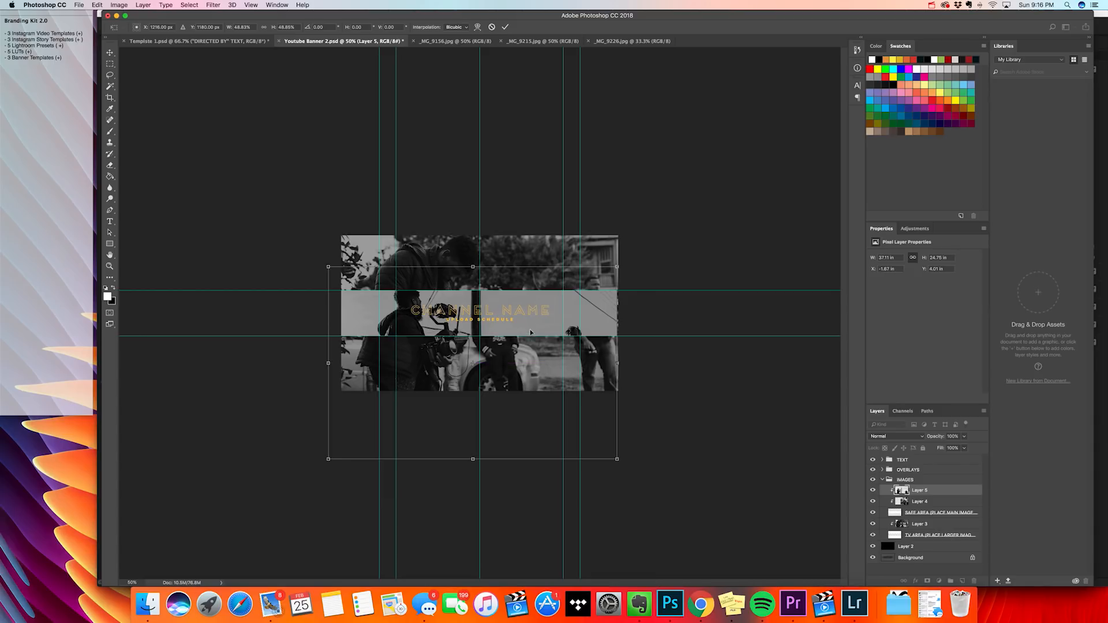
key("Return")
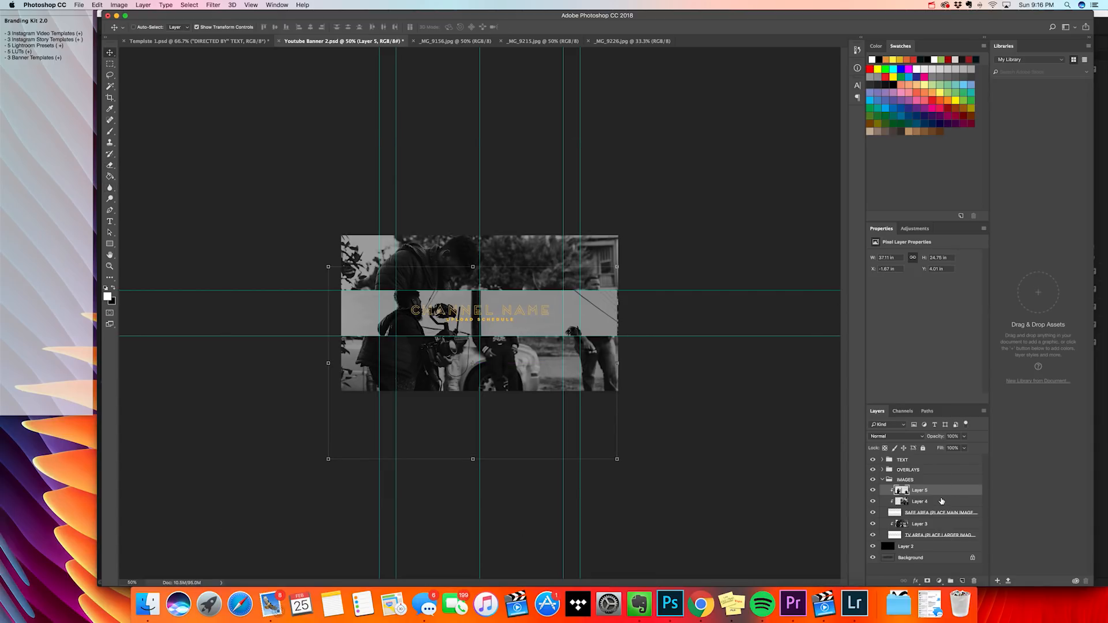
Move Layer 4 above Layer 5 and blend its left edge into the photo beneath using a large Eraser at 0% hardness
left_click_drag(898, 493, 930, 503)
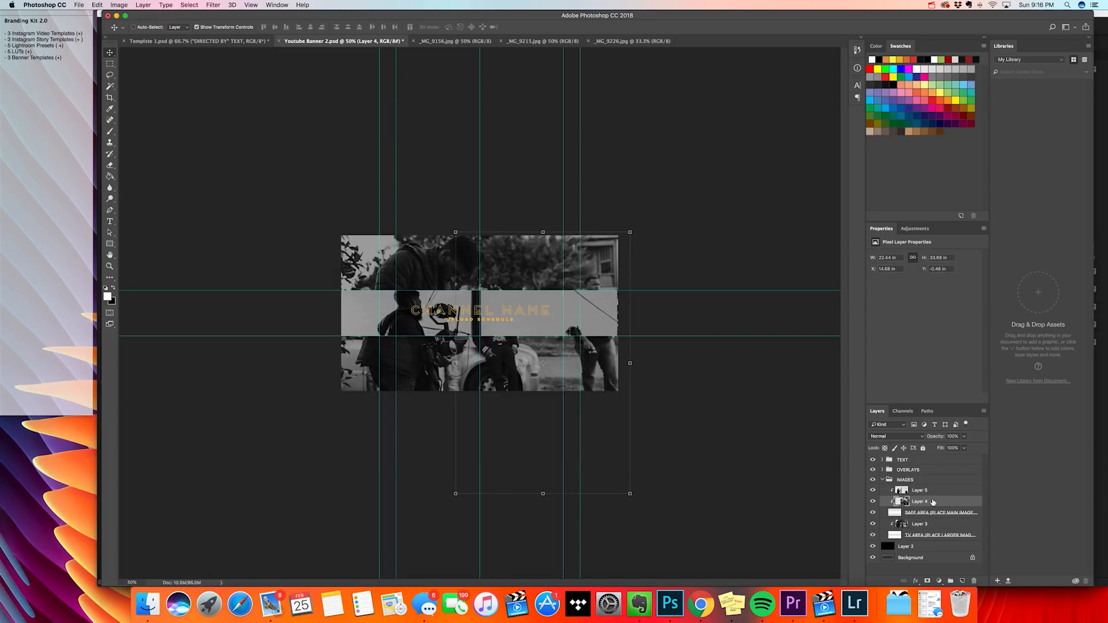
left_click(934, 490)
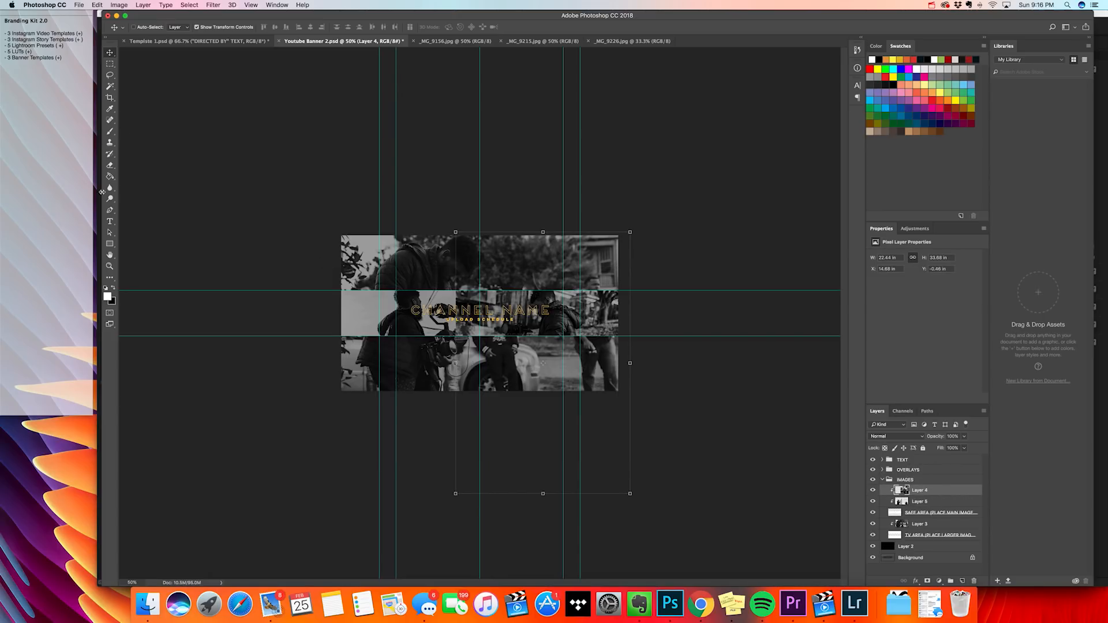
left_click(109, 166)
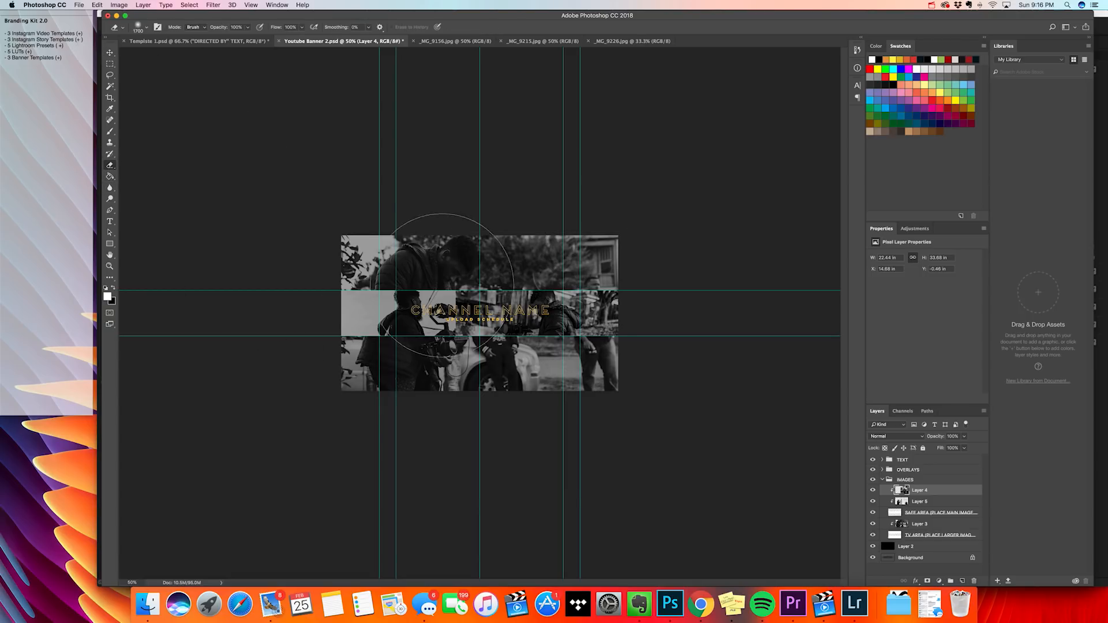
key("bracketright")
key("bracketright")
key("bracketright")
key("bracketright")
left_click(146, 28)
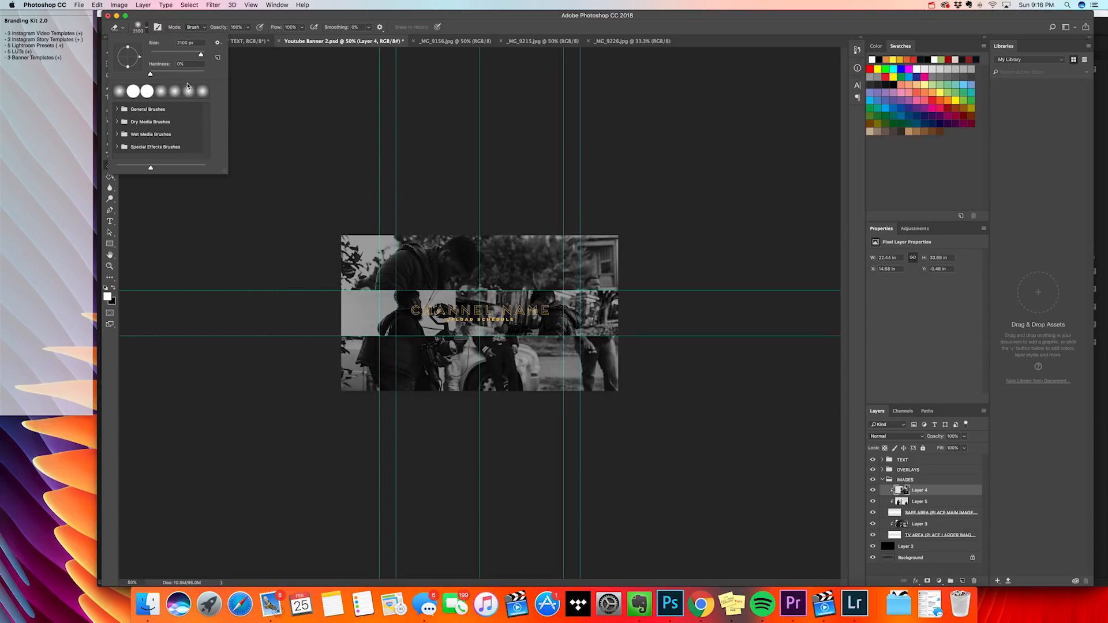
mouse_move(152, 74)
left_mouse_down()
mouse_move(196, 75)
mouse_move(145, 74)
left_mouse_up()
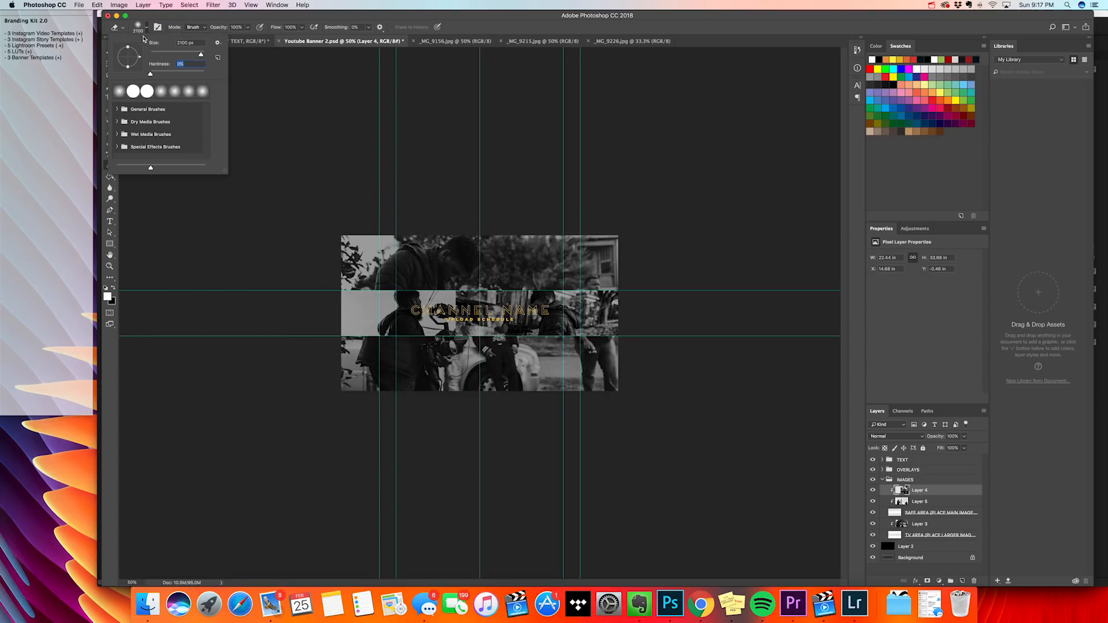
left_click(175, 21)
key("bracketright")
key("bracketright")
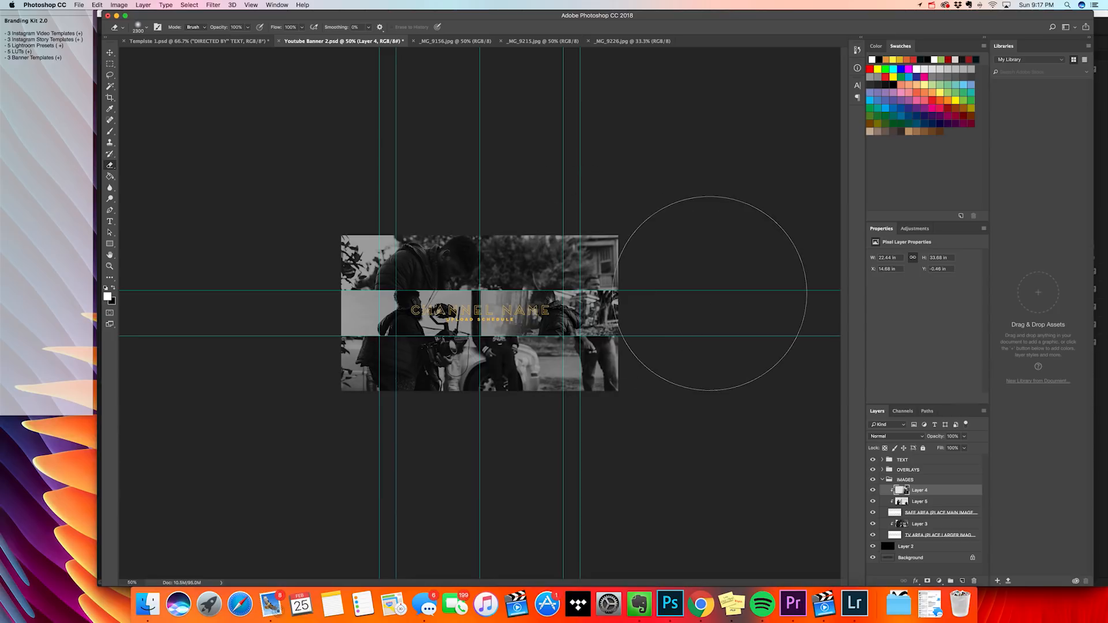
Replace the CHANNEL NAME text in the banner's safe area with YCIMAGING
key("super+equal")
key("super+equal")
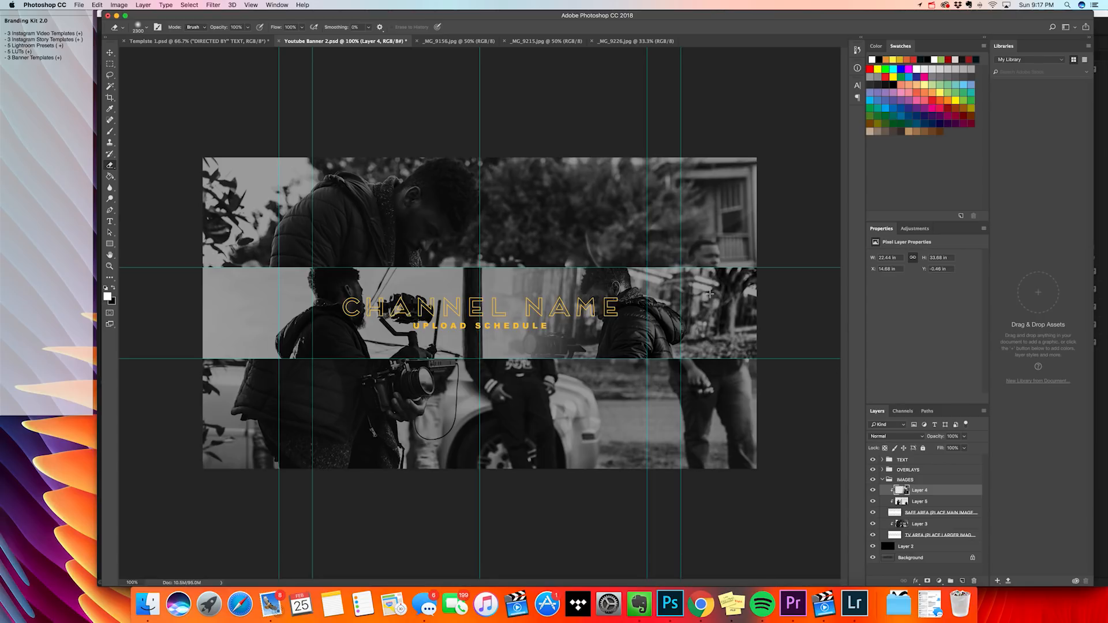
left_click(109, 223)
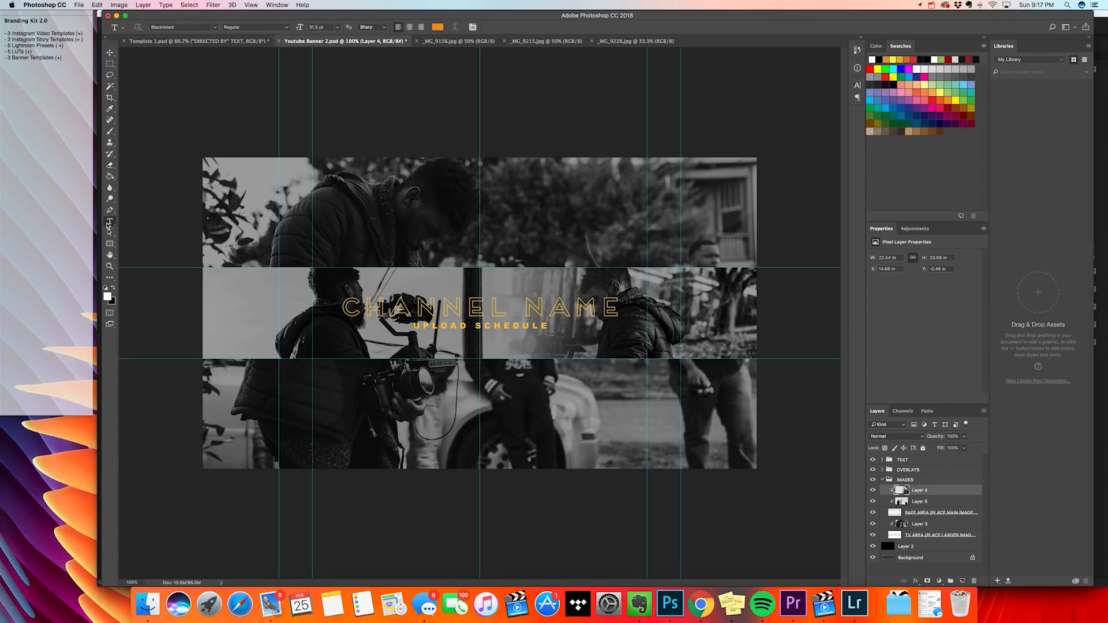
left_click(569, 309)
triple_click(568, 310)
left_click(568, 309)
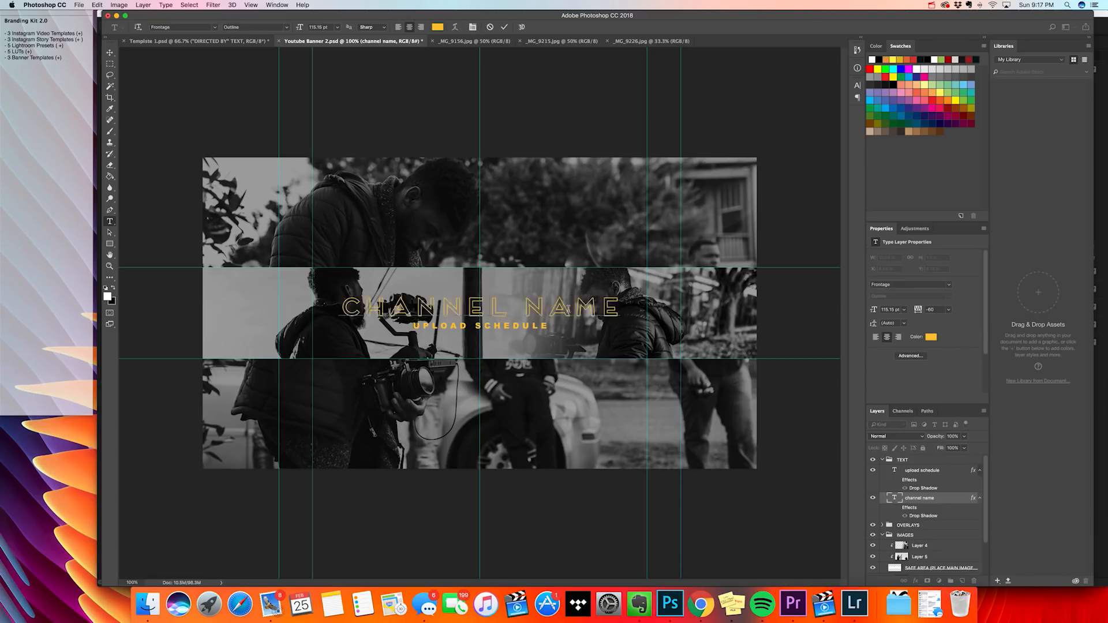
type("YCIMAGING")
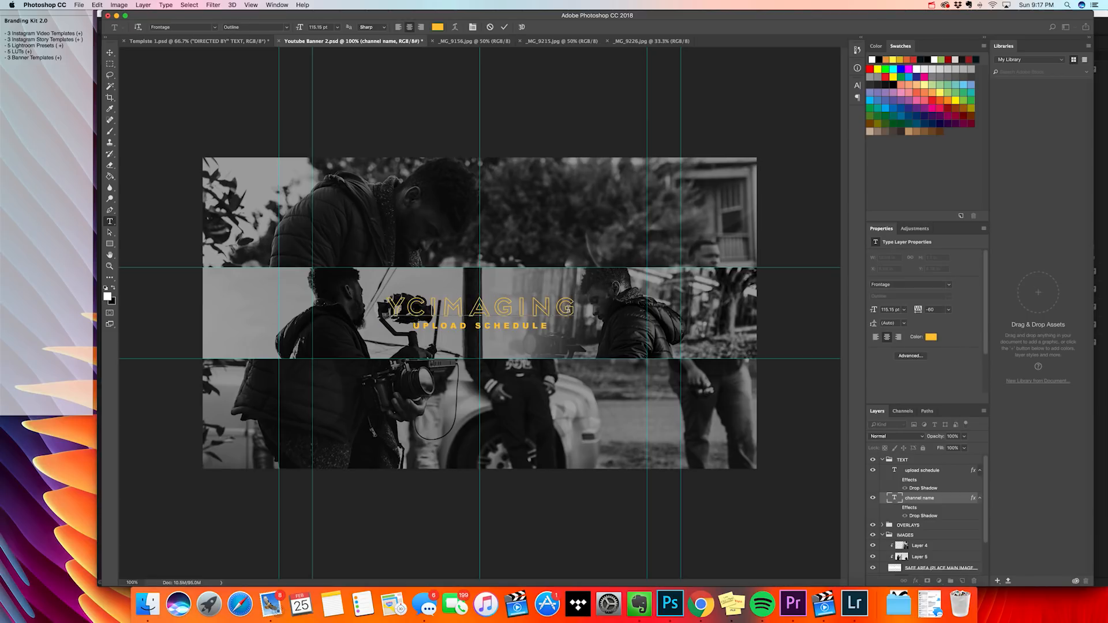
left_click(935, 498)
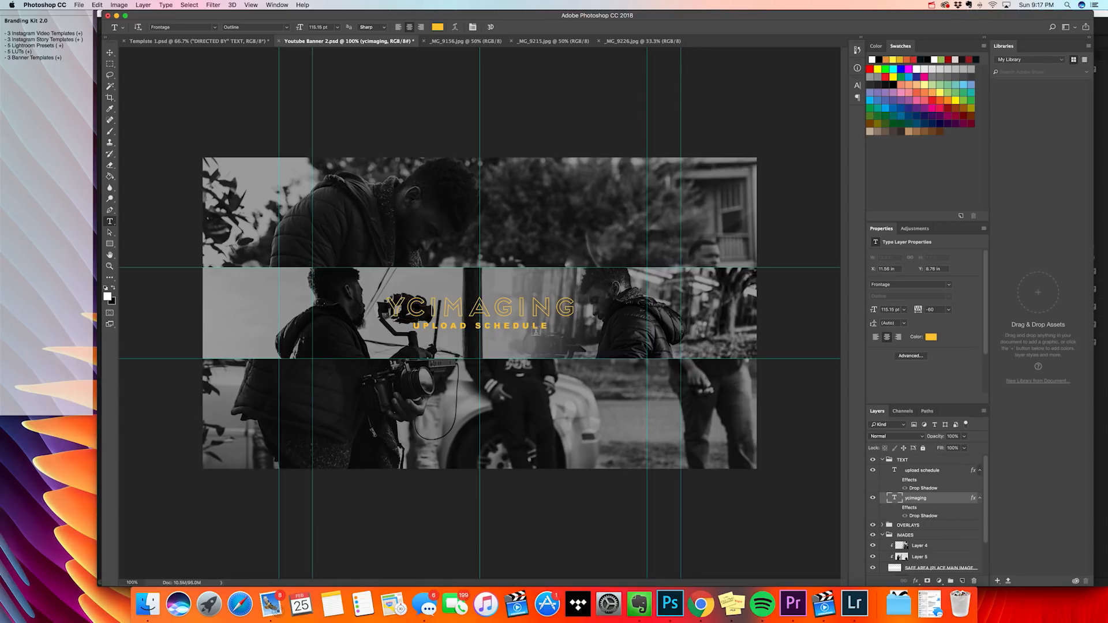
Replace the UPLOAD SCHEDULE text below the channel name with "new video mon-thurs"
left_click(535, 328)
triple_click(535, 327)
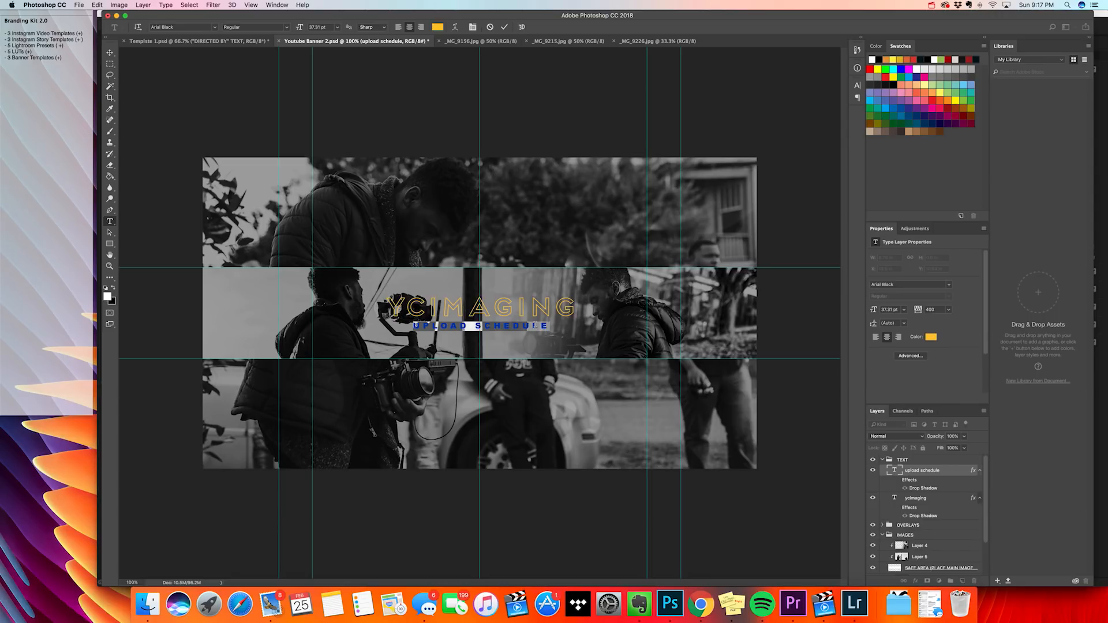
type("new video")
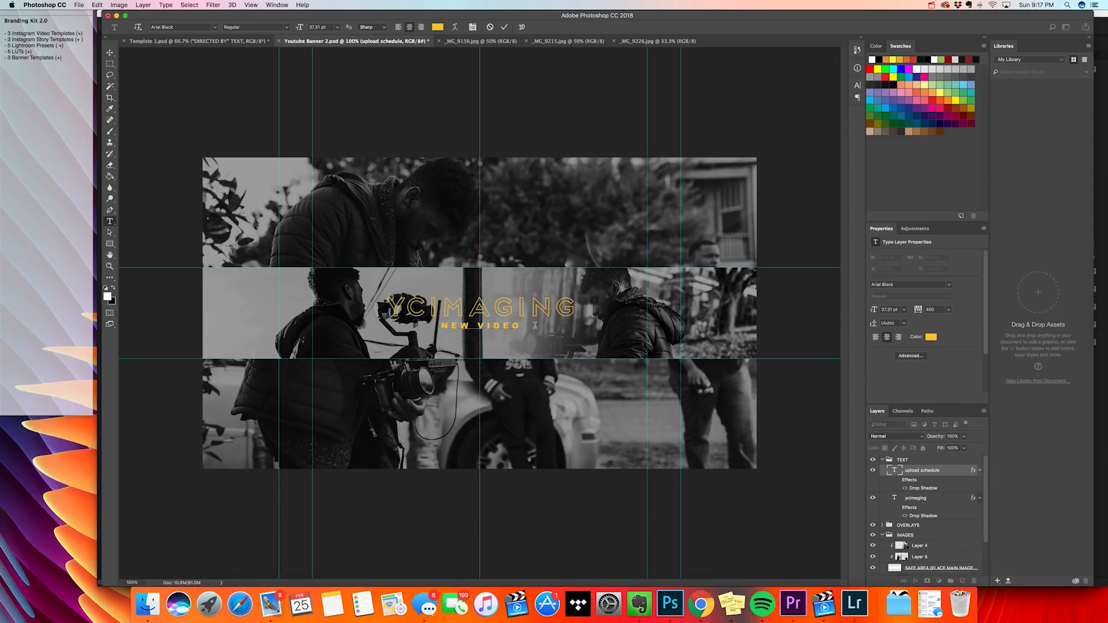
type(" mon")
type("-thurs")
type("h")
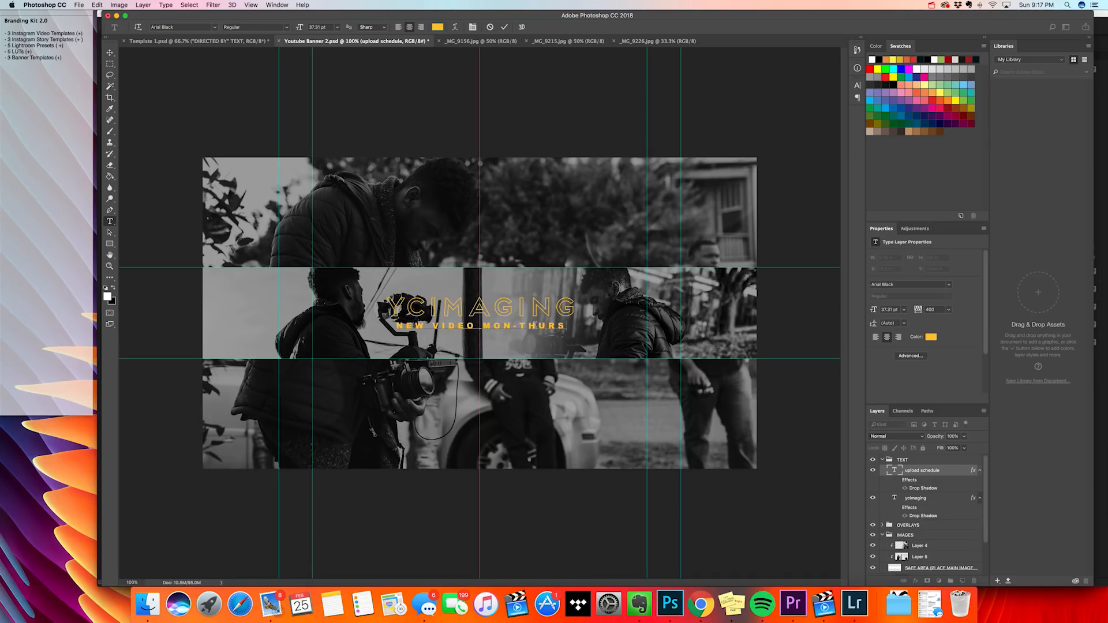
left_click(920, 469)
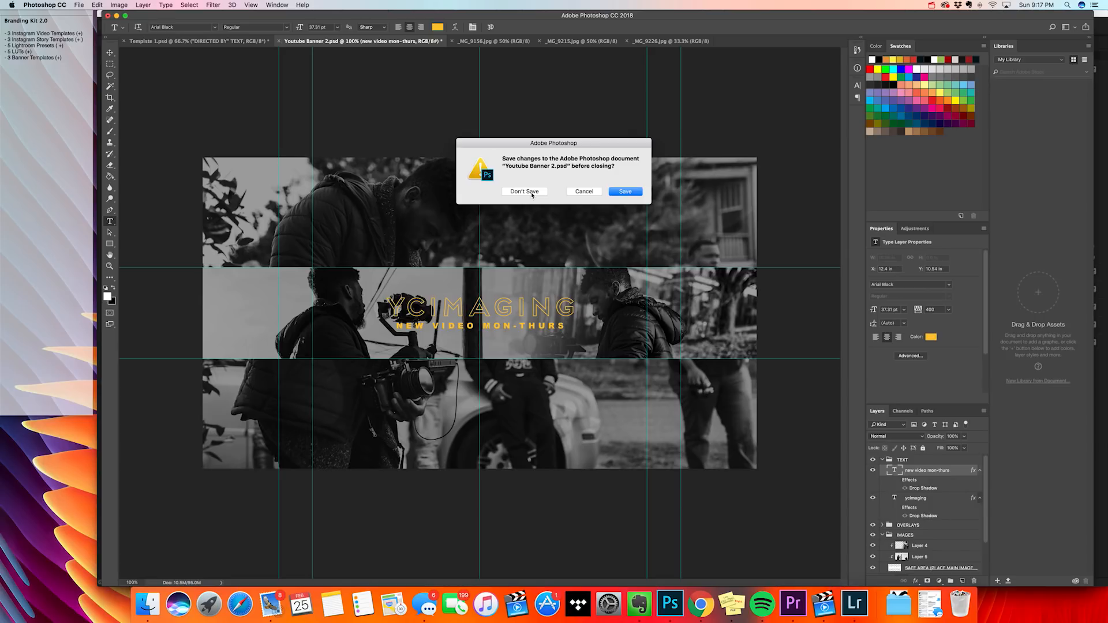
Close Youtube Banner 2 without saving and open Youtube Banner 3.psd from the Banners folder in Finder
left_click(531, 193)
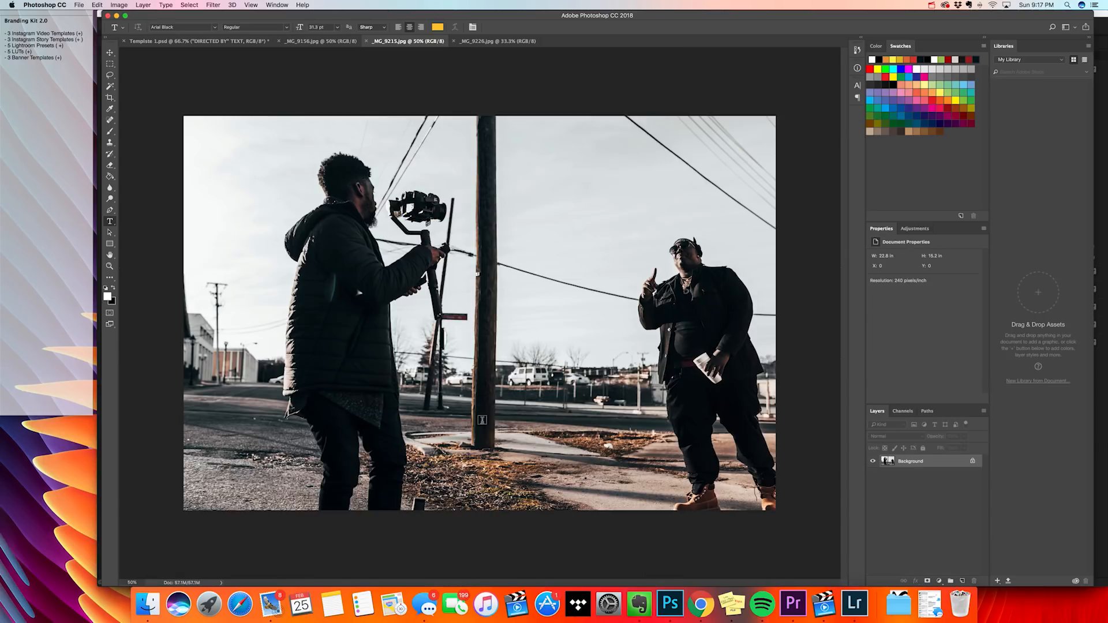
left_click(147, 603)
left_click(542, 369)
right_click(541, 366)
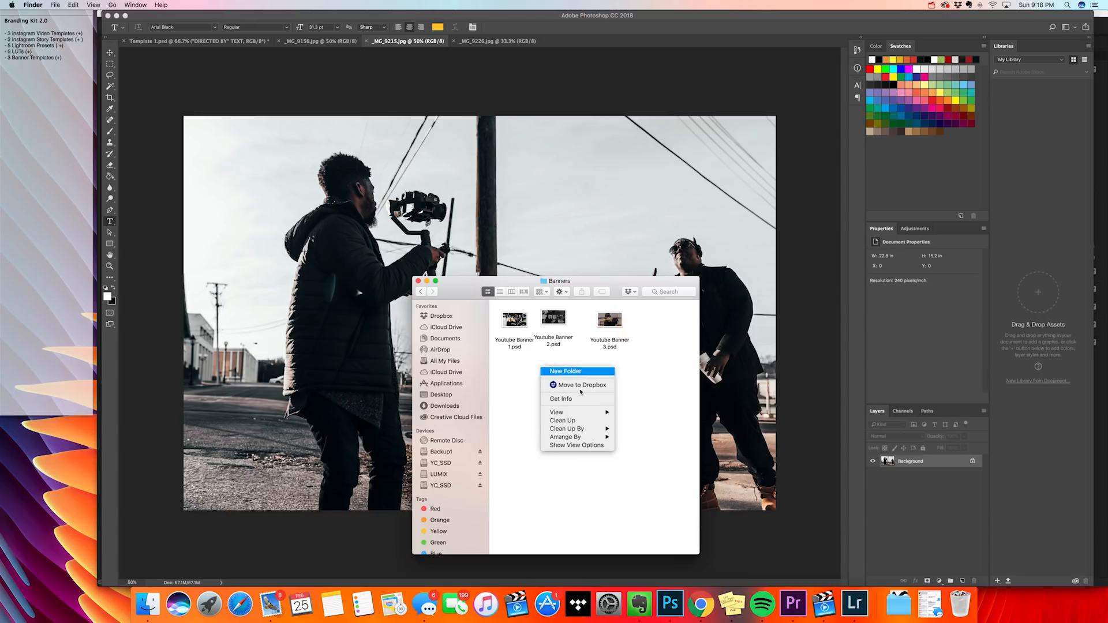
mouse_move(598, 438)
left_click(632, 437)
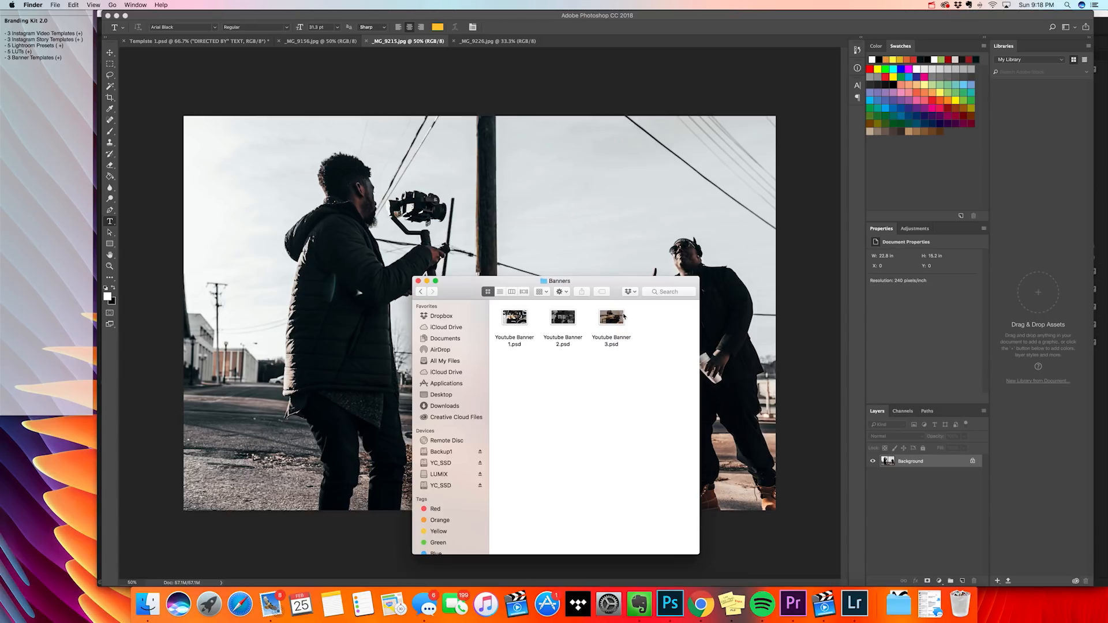
double_click(613, 317)
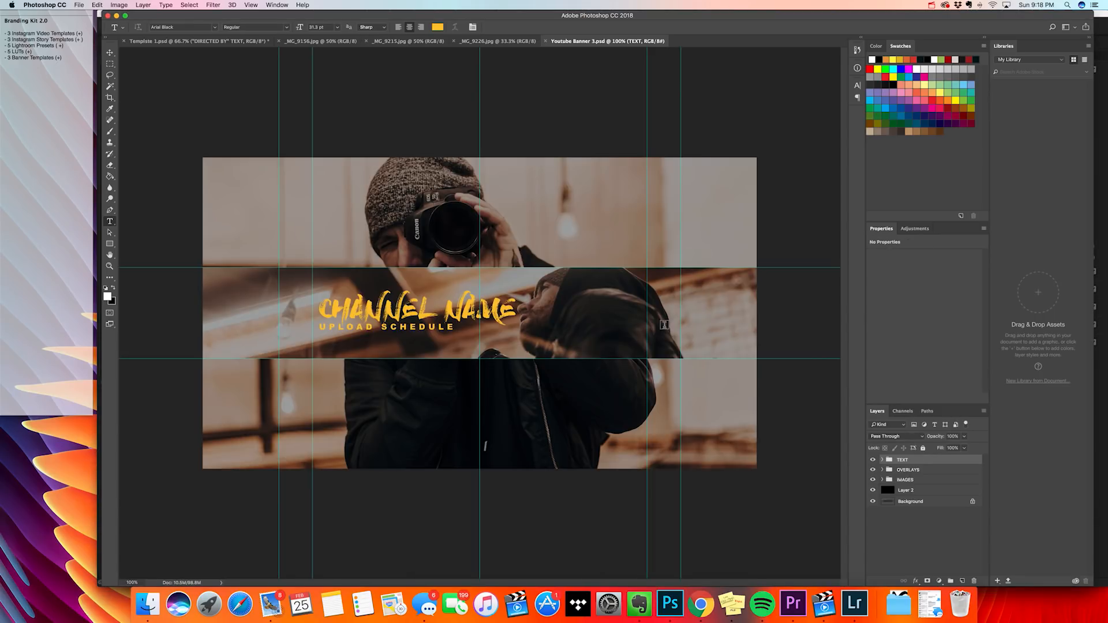
Expand the IMAGES and OVERLAYS groups and compare the banner with the Darken overlay hidden and shown
left_click(882, 479)
left_click(882, 470)
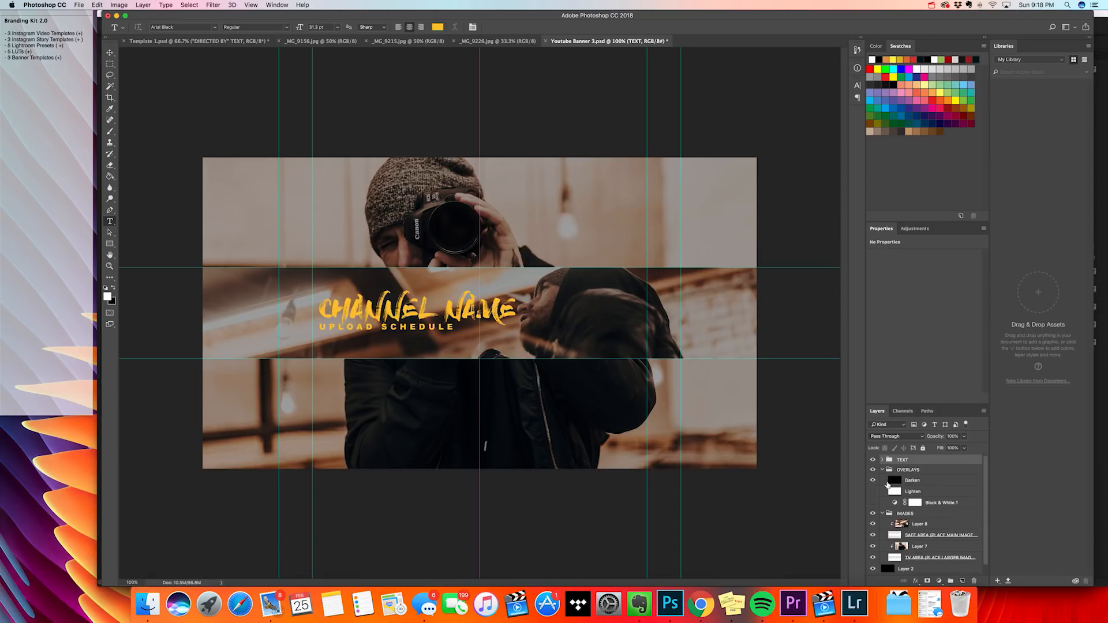
left_click(871, 481)
left_click(871, 481)
left_click(872, 481)
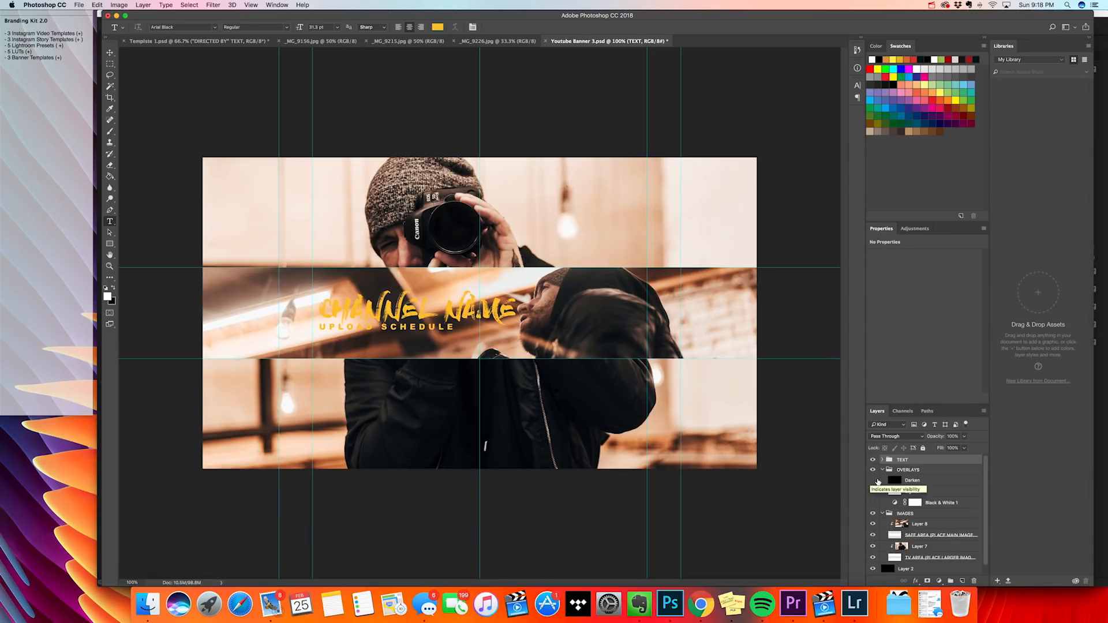
left_click(873, 480)
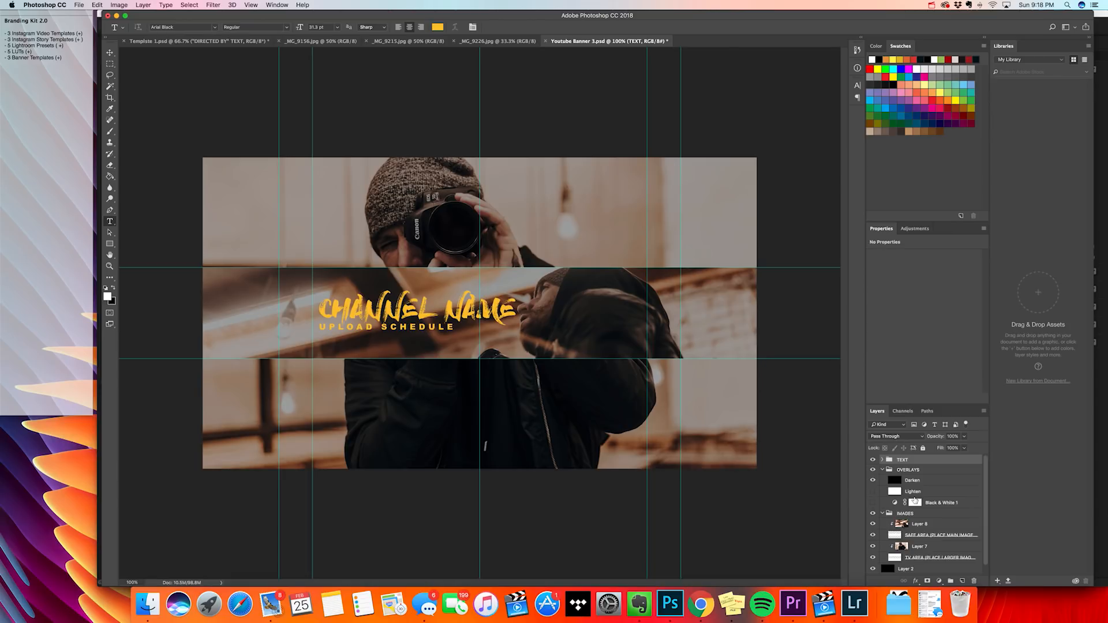
Switch to Finder and go back from the Banners folder to the main Branding Kit 2.0 folder
left_click(148, 603)
left_click(420, 292)
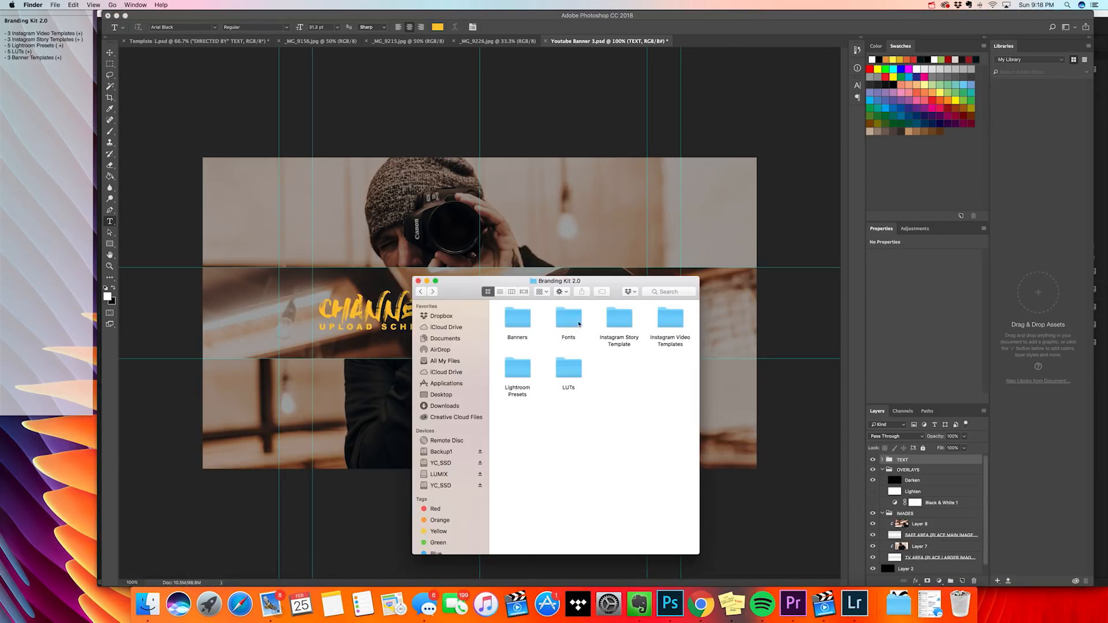